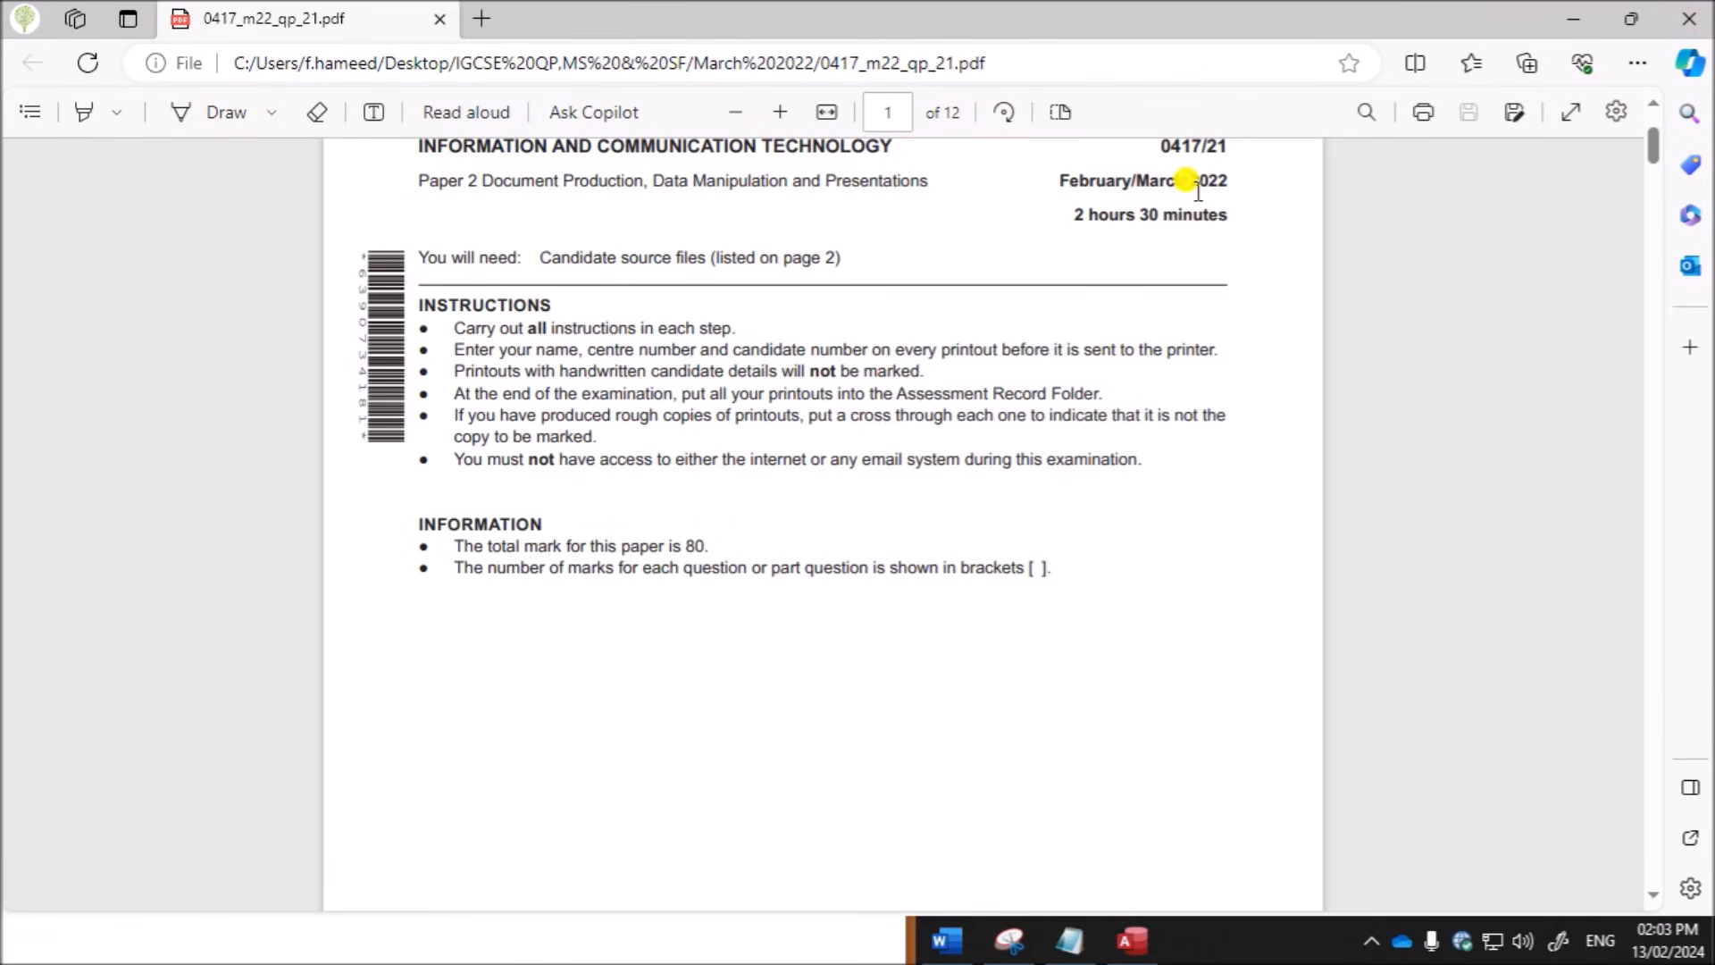
# Step: Look through the exam paper to Task 3 – Database on page 7 and read the currency format note and question 13's import instruction
pyautogui.scroll(-20, 697, 310)
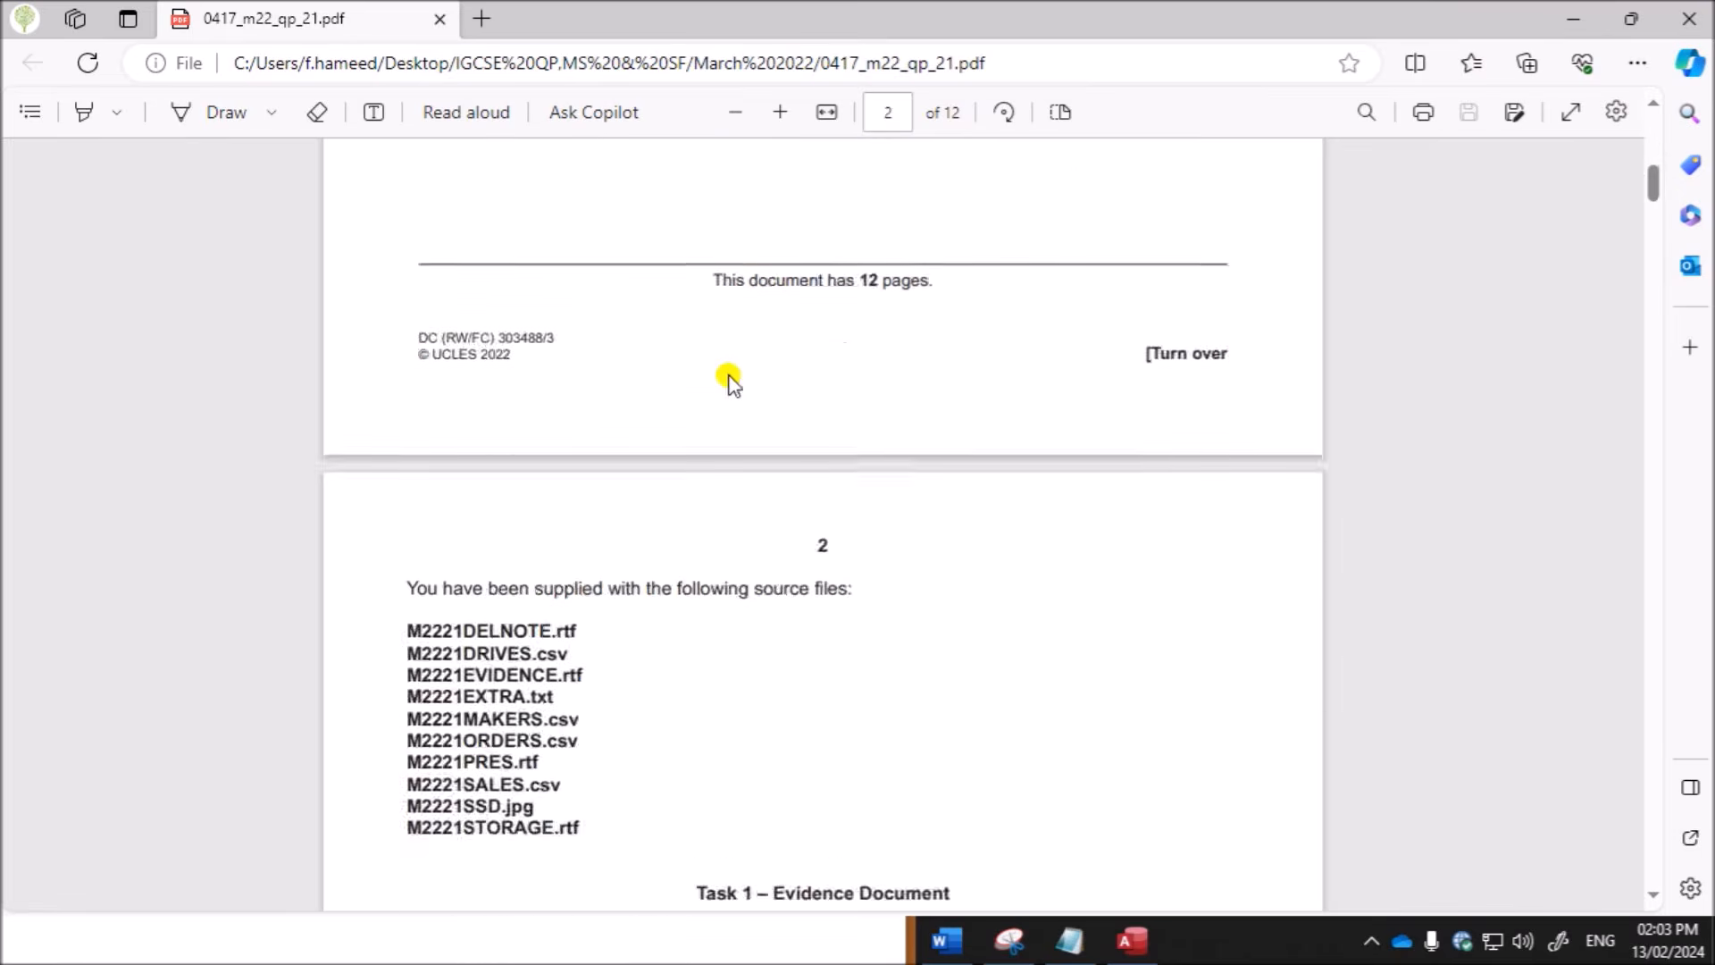
pyautogui.scroll(-20, 734, 398)
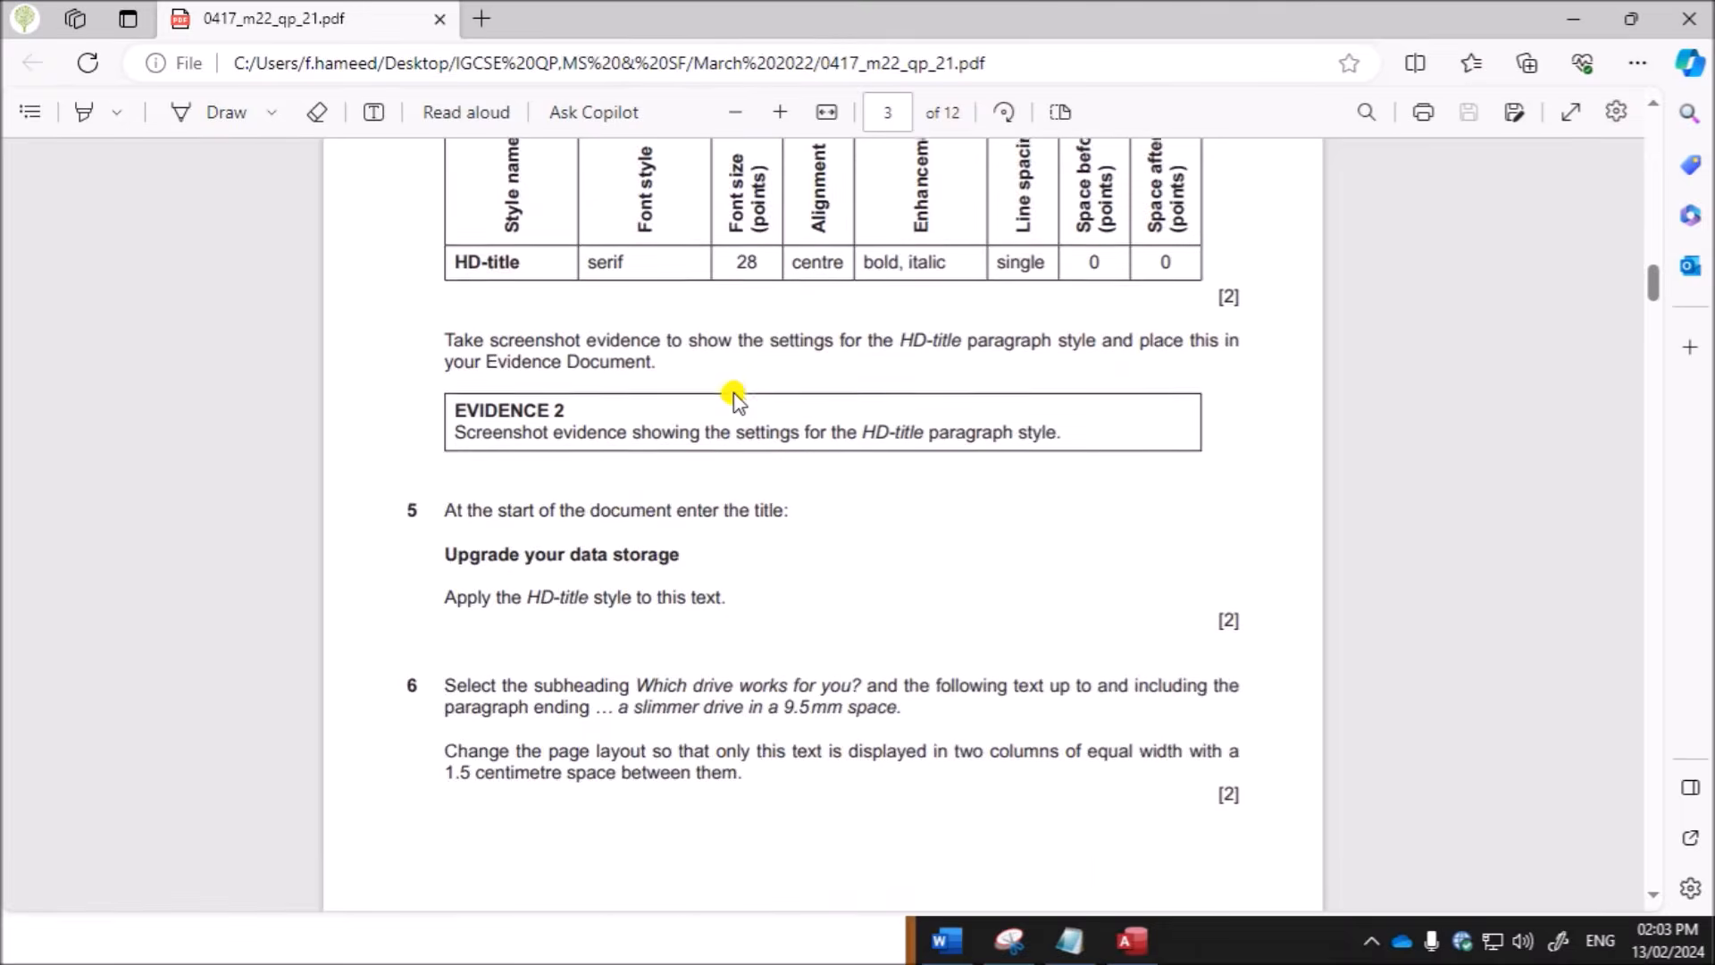
pyautogui.scroll(-20, 734, 397)
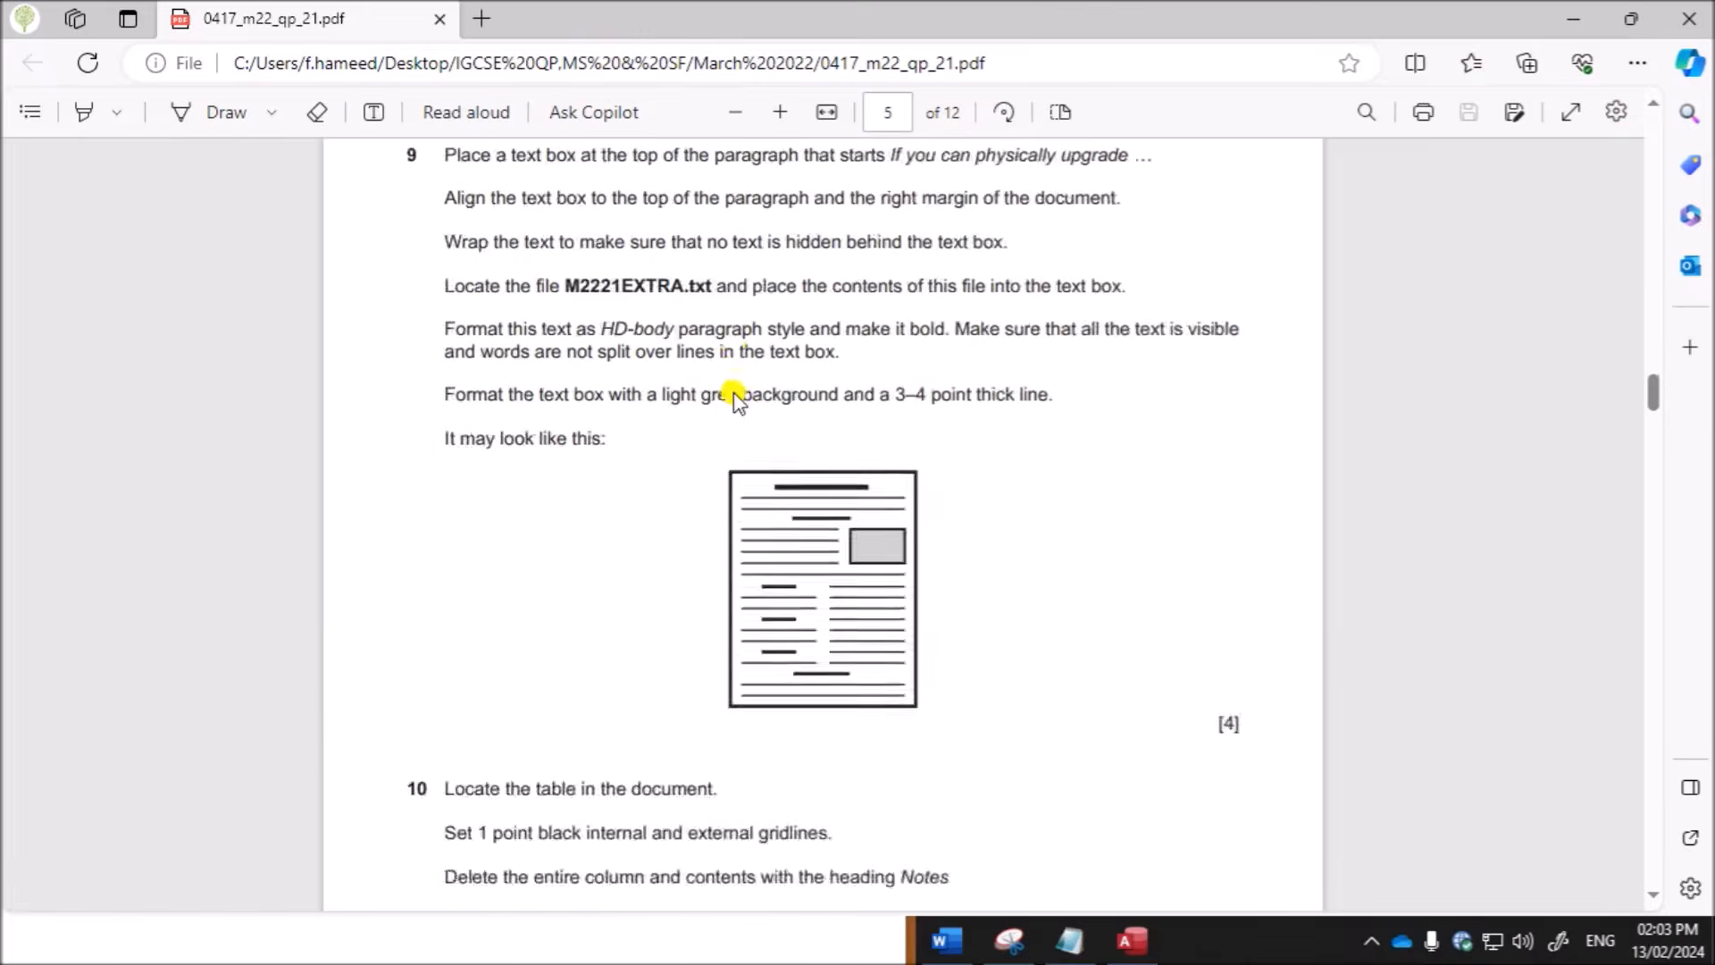
pyautogui.scroll(-4, 734, 397)
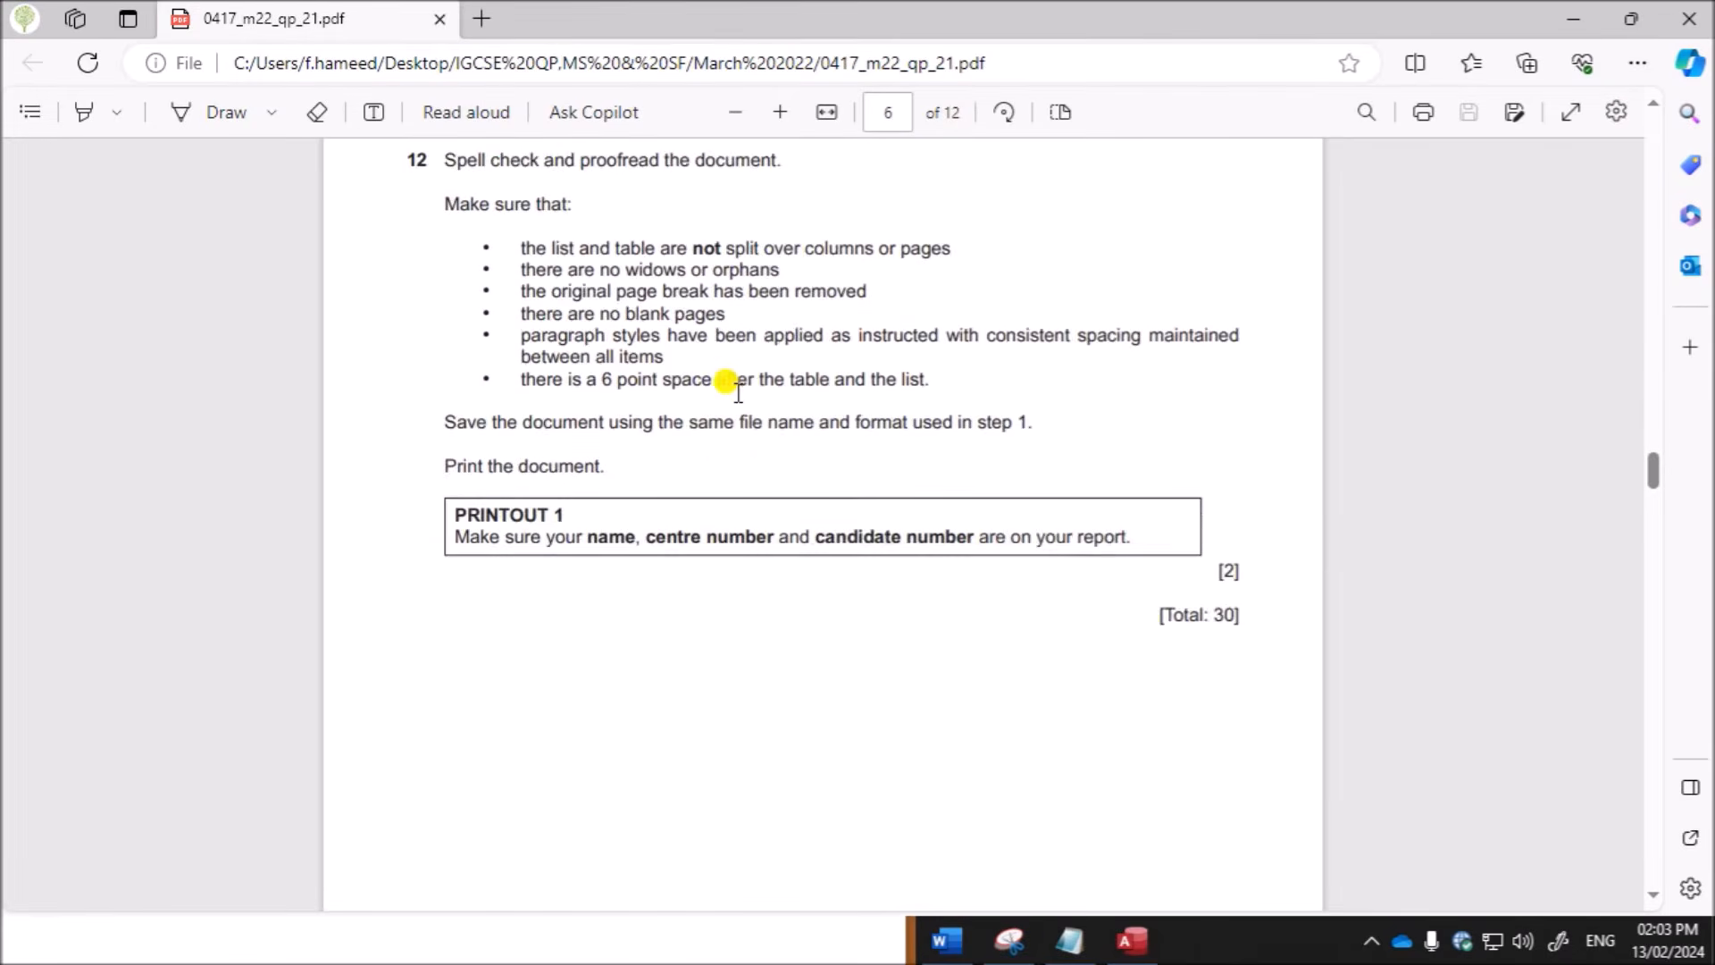
pyautogui.scroll(-8, 738, 393)
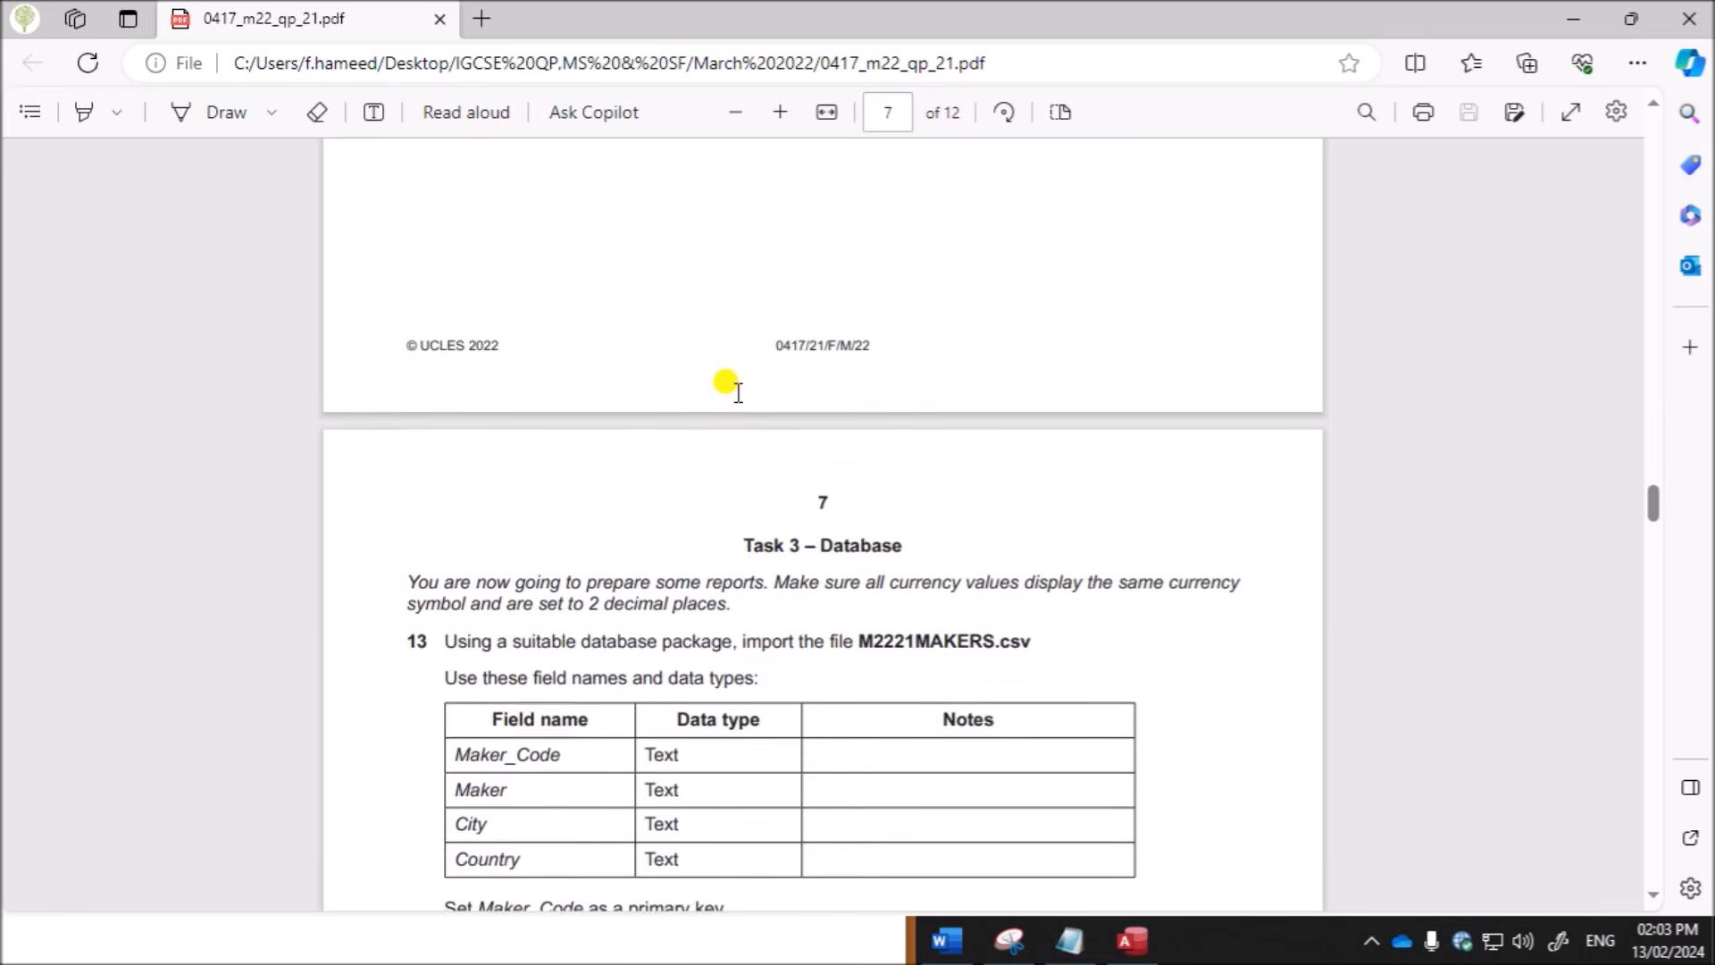
pyautogui.scroll(-3, 738, 393)
pyautogui.scroll(-2, 737, 397)
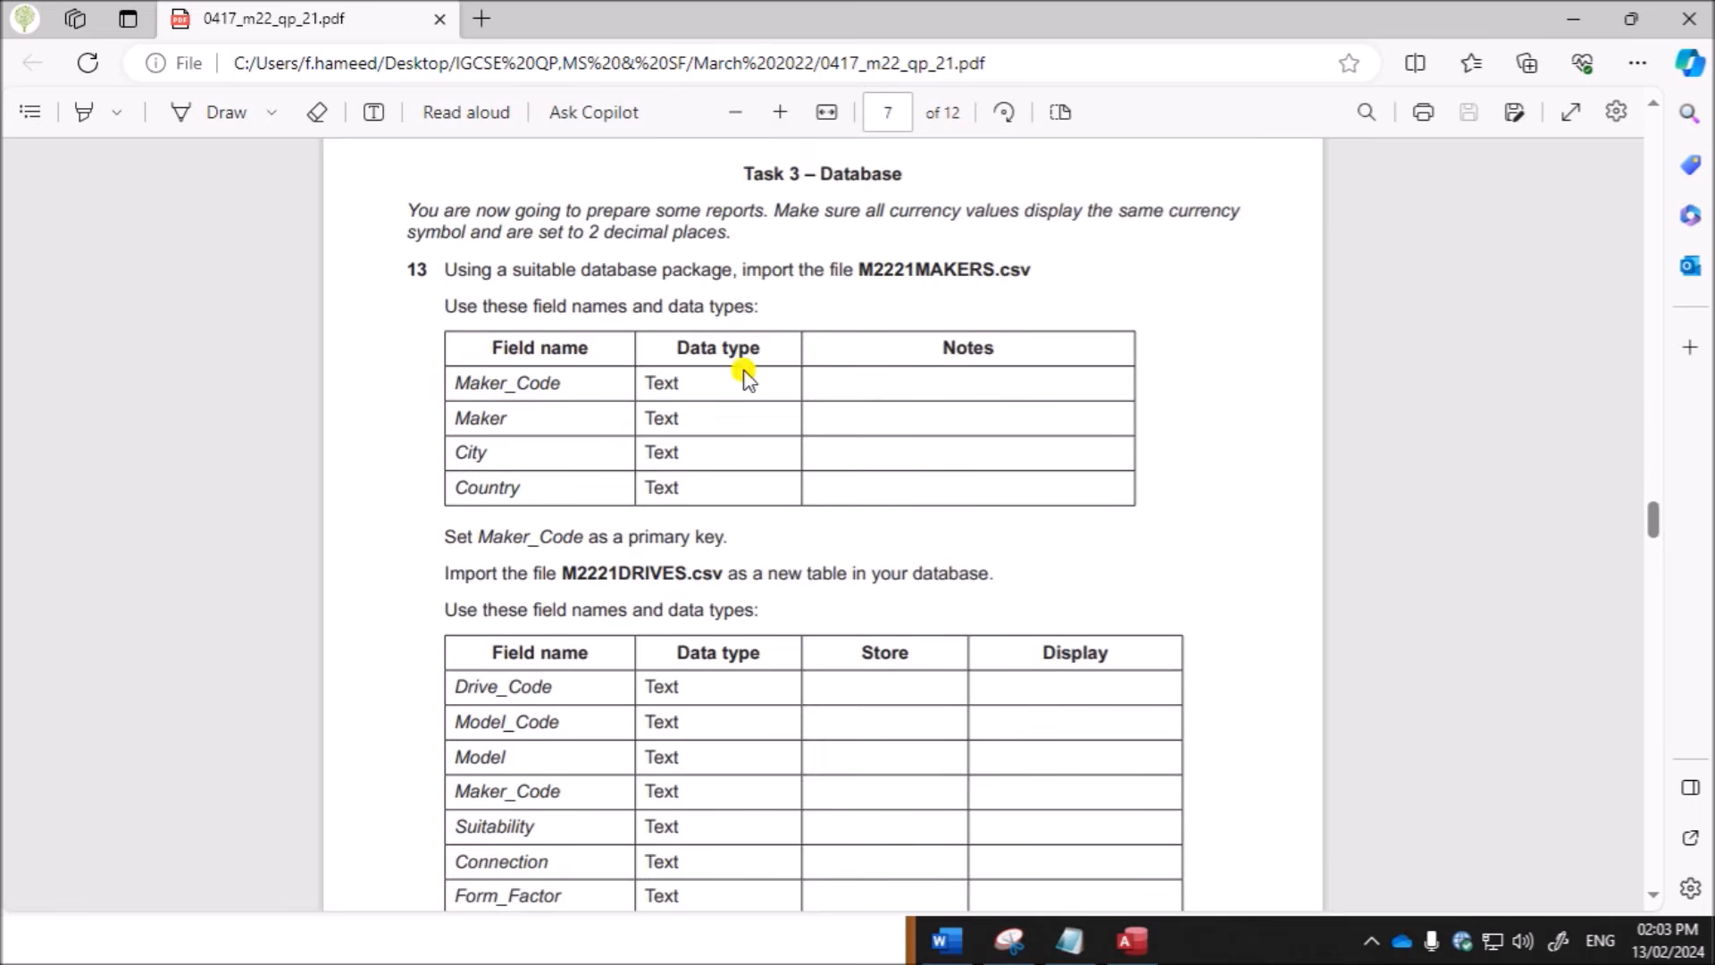
pyautogui.click(783, 109)
pyautogui.click(782, 109)
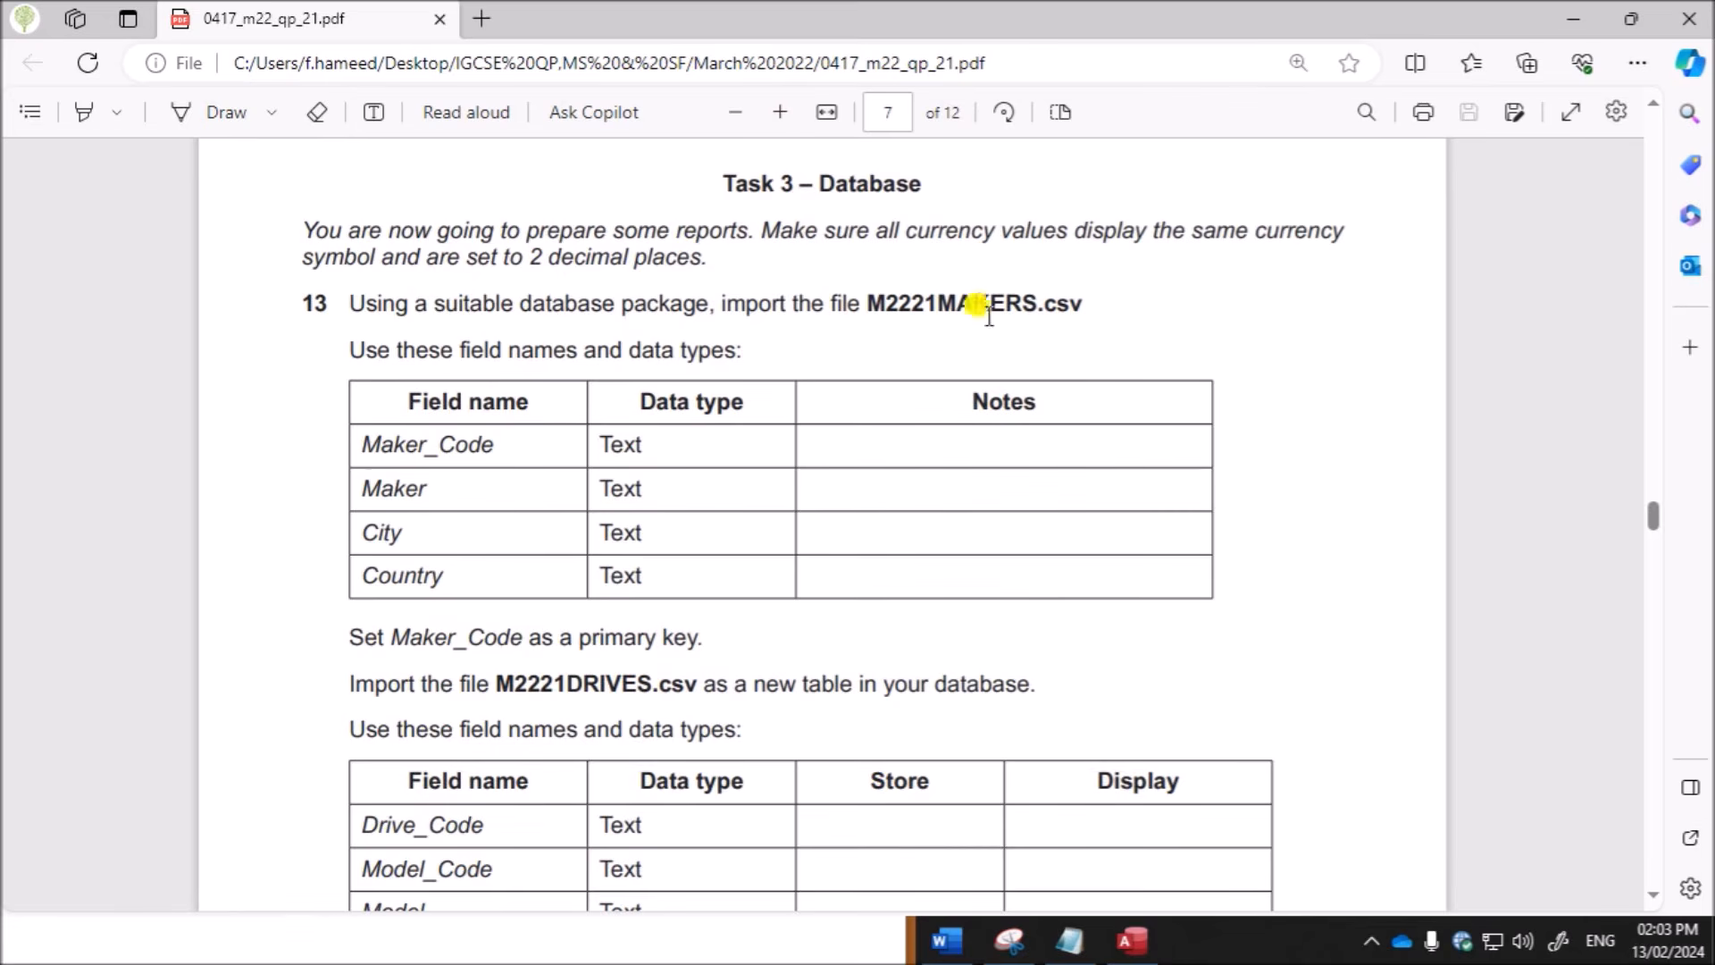
pyautogui.moveTo(761, 230); pyautogui.dragTo(690, 260)
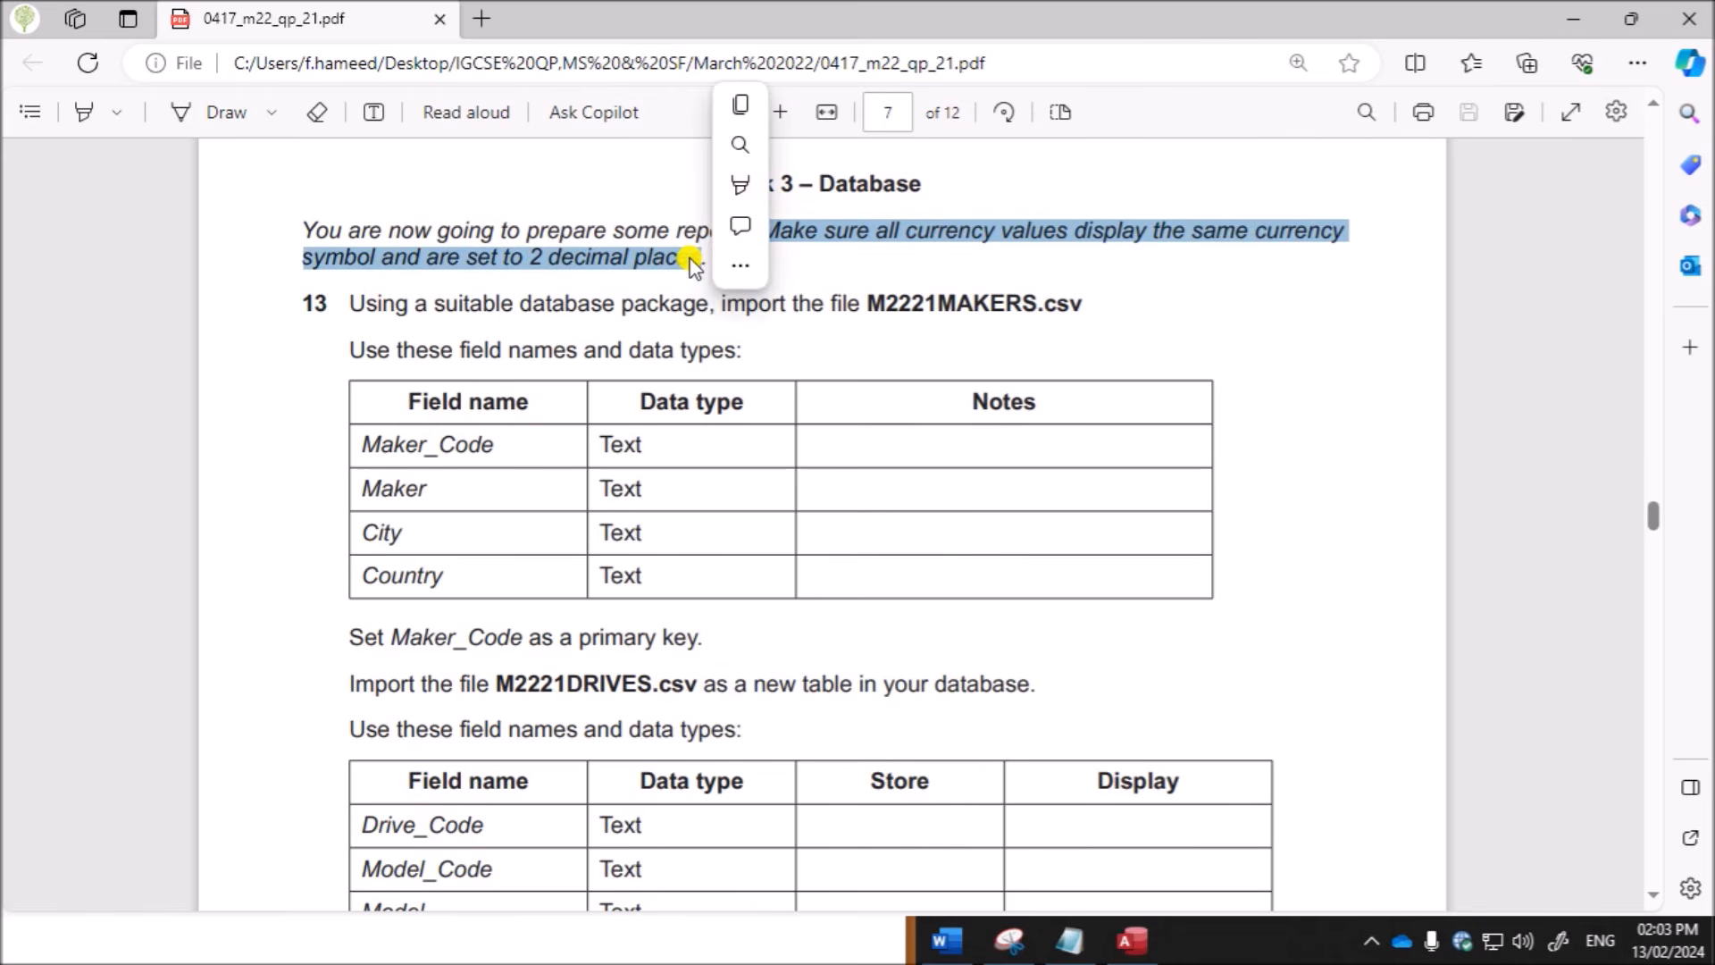
pyautogui.click(564, 310)
pyautogui.moveTo(467, 301); pyautogui.dragTo(1081, 309)
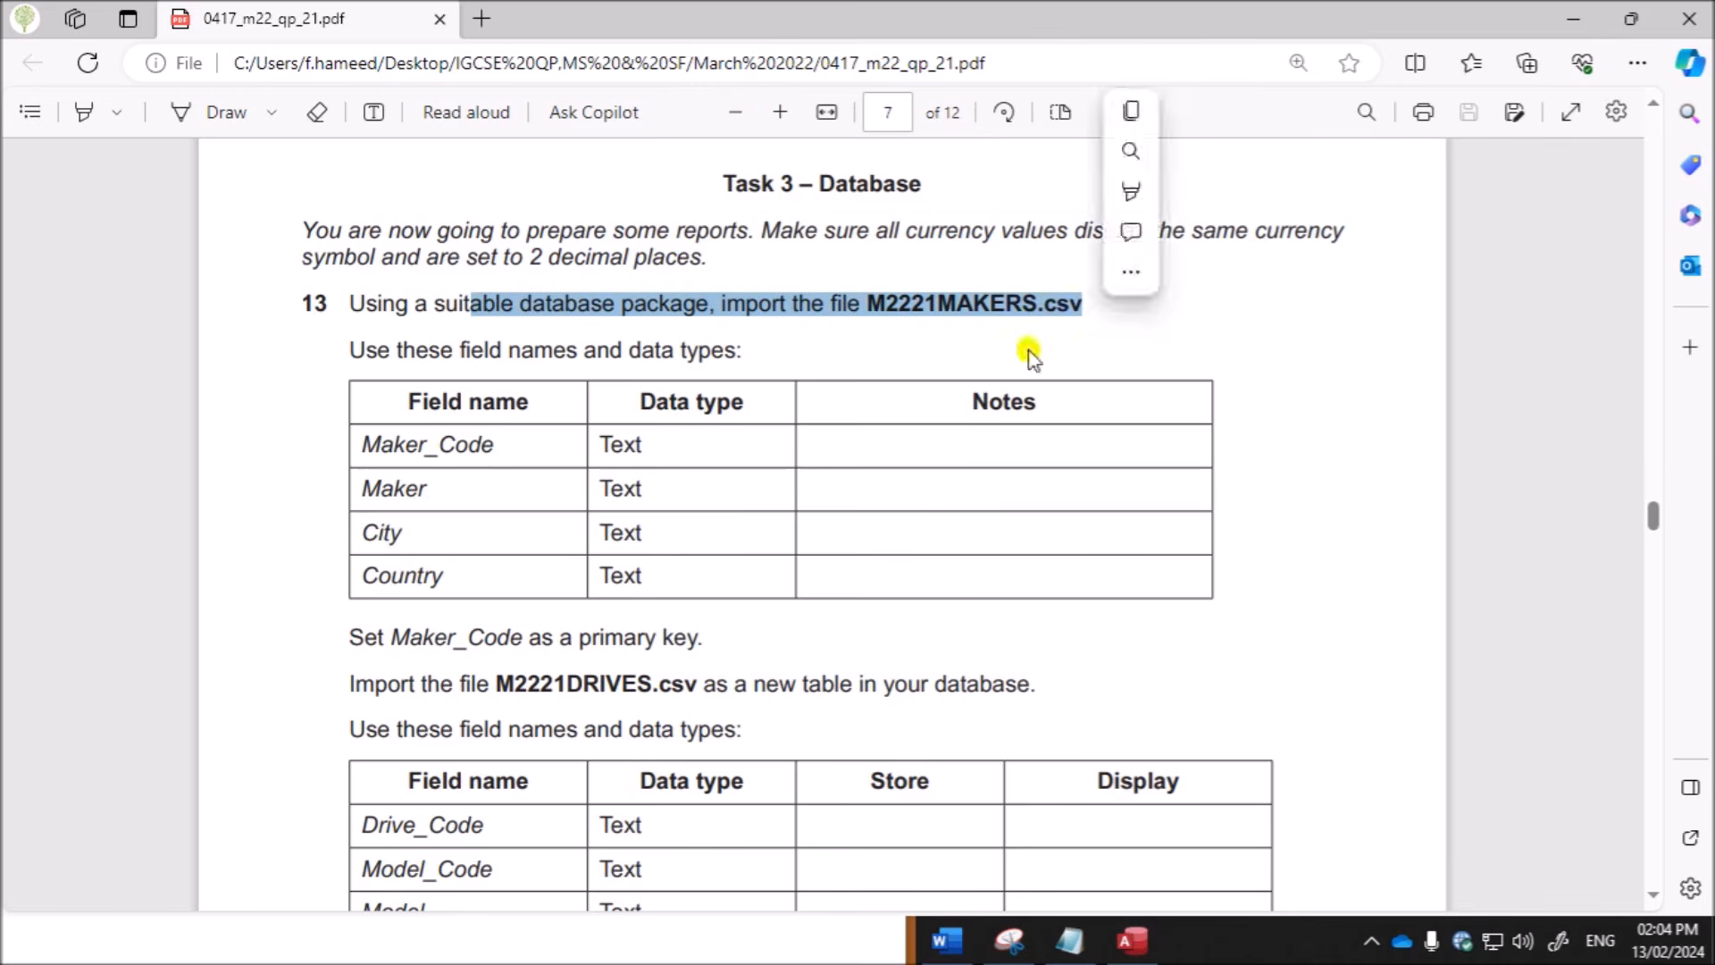
# Step: Switch to Access, create a blank database named M22 in the March 2022-21 folder, and close its empty starter table
pyautogui.click(1142, 950)
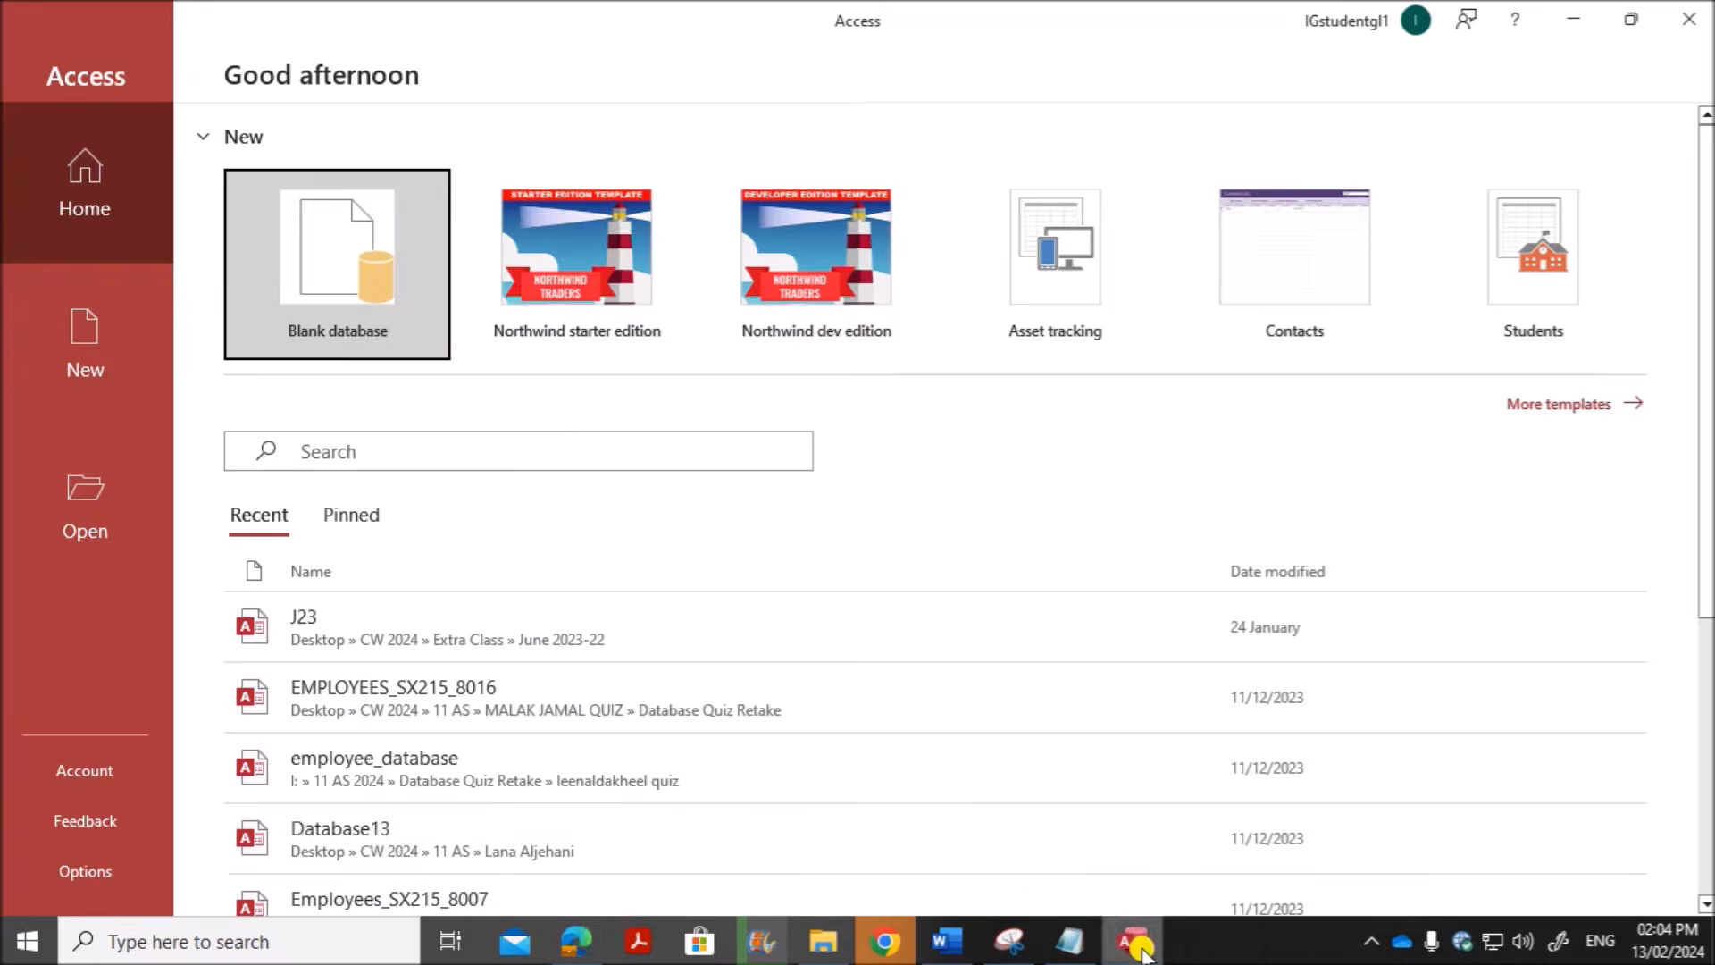
pyautogui.click(307, 275)
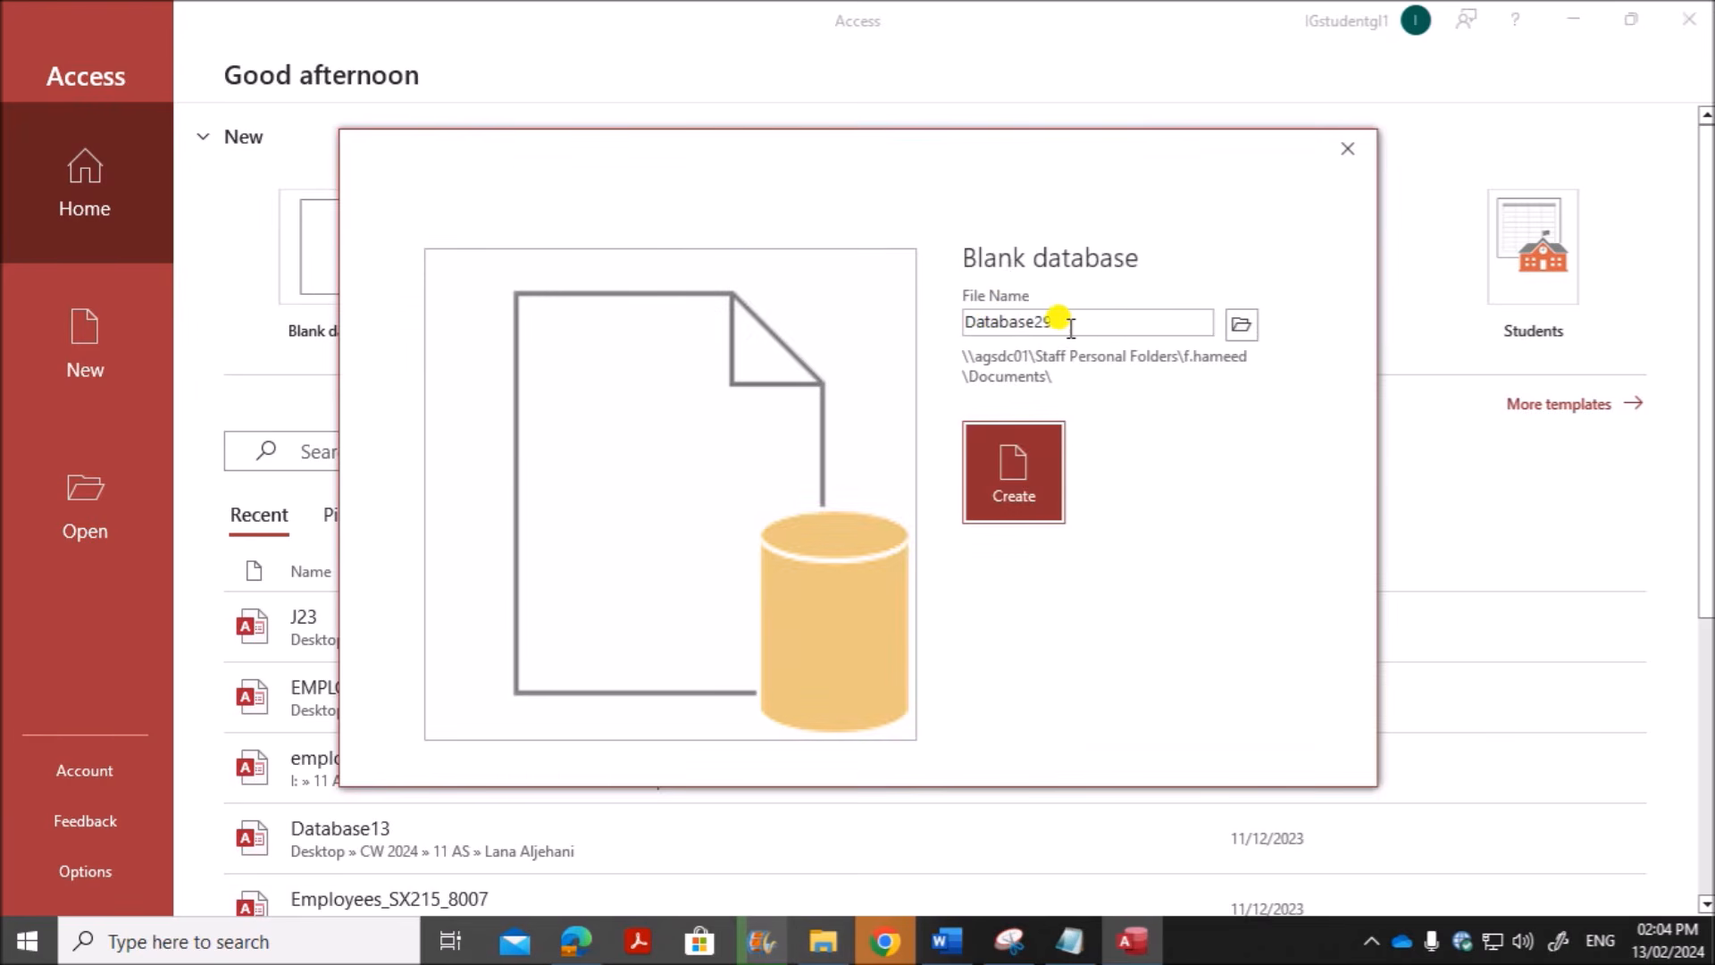
pyautogui.doubleClick(1089, 327)
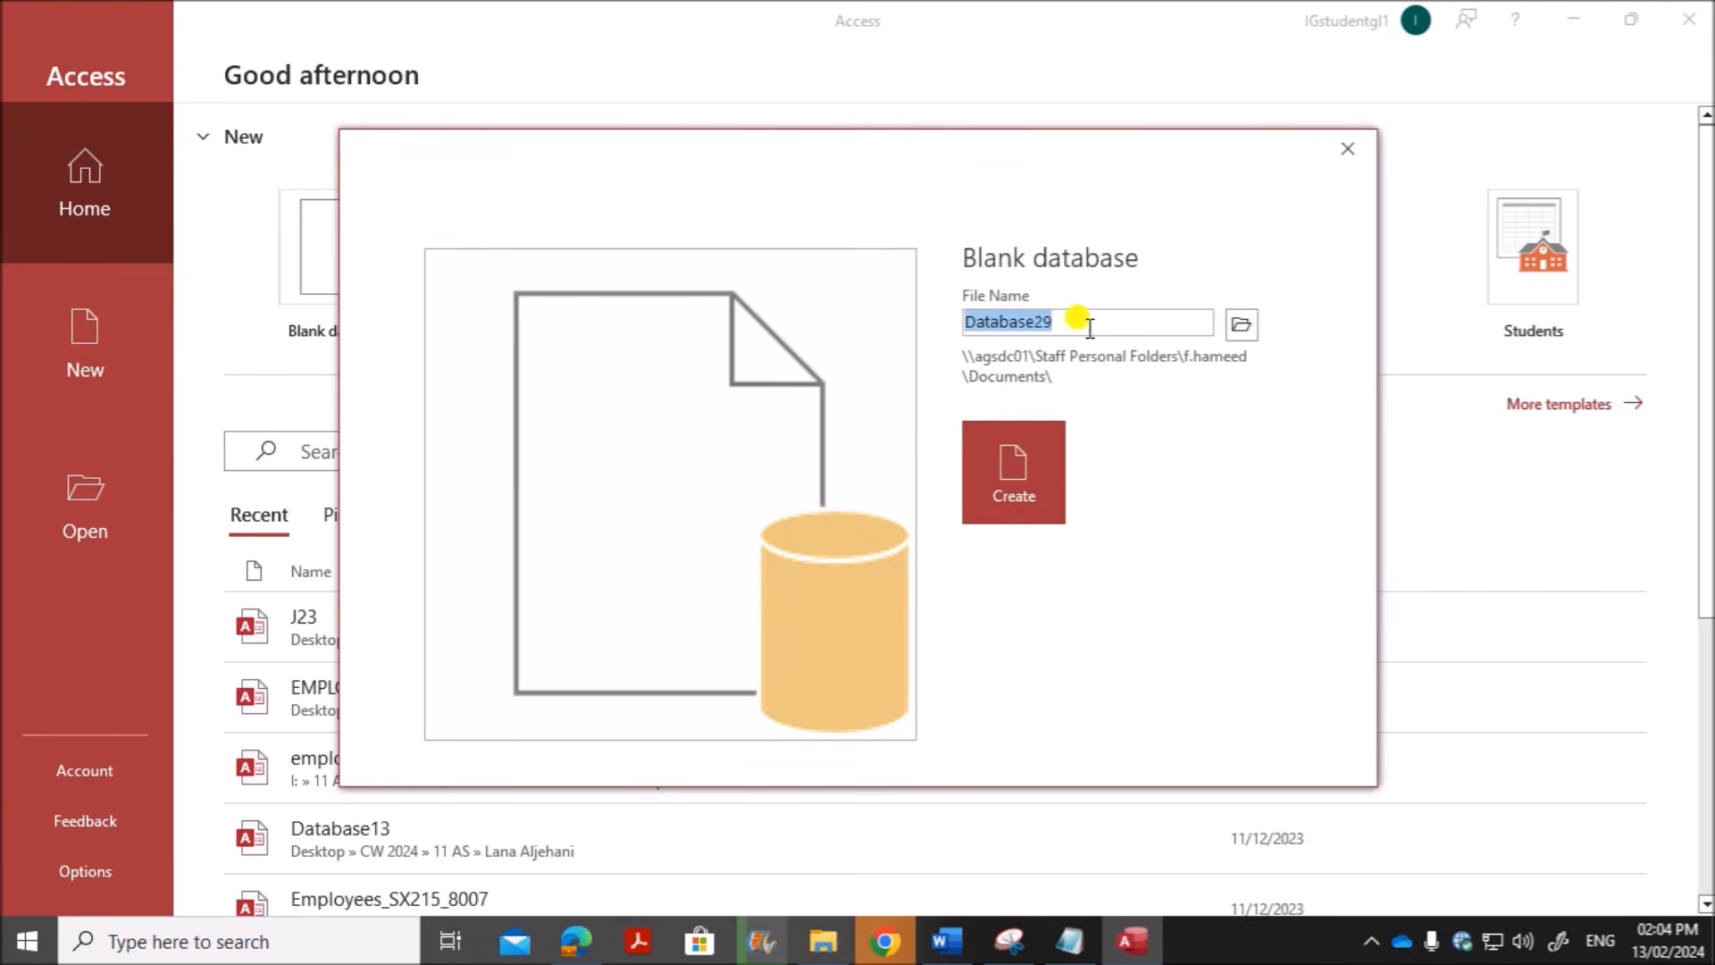
pyautogui.write('M22')
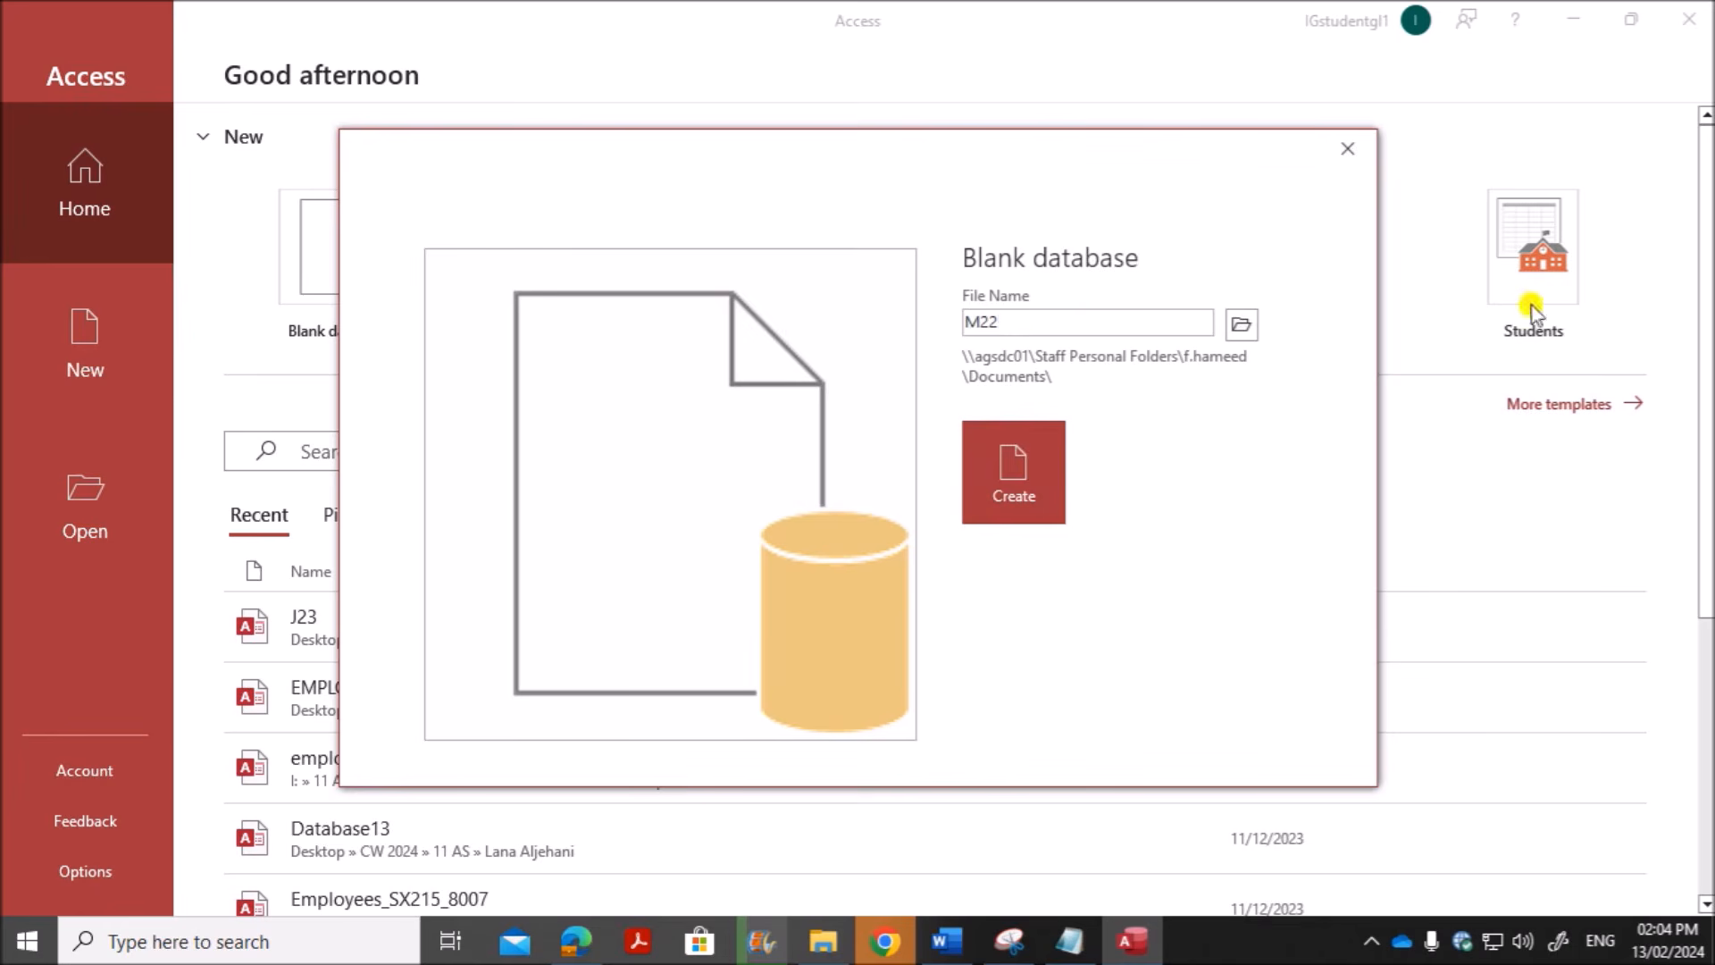
pyautogui.click(1241, 324)
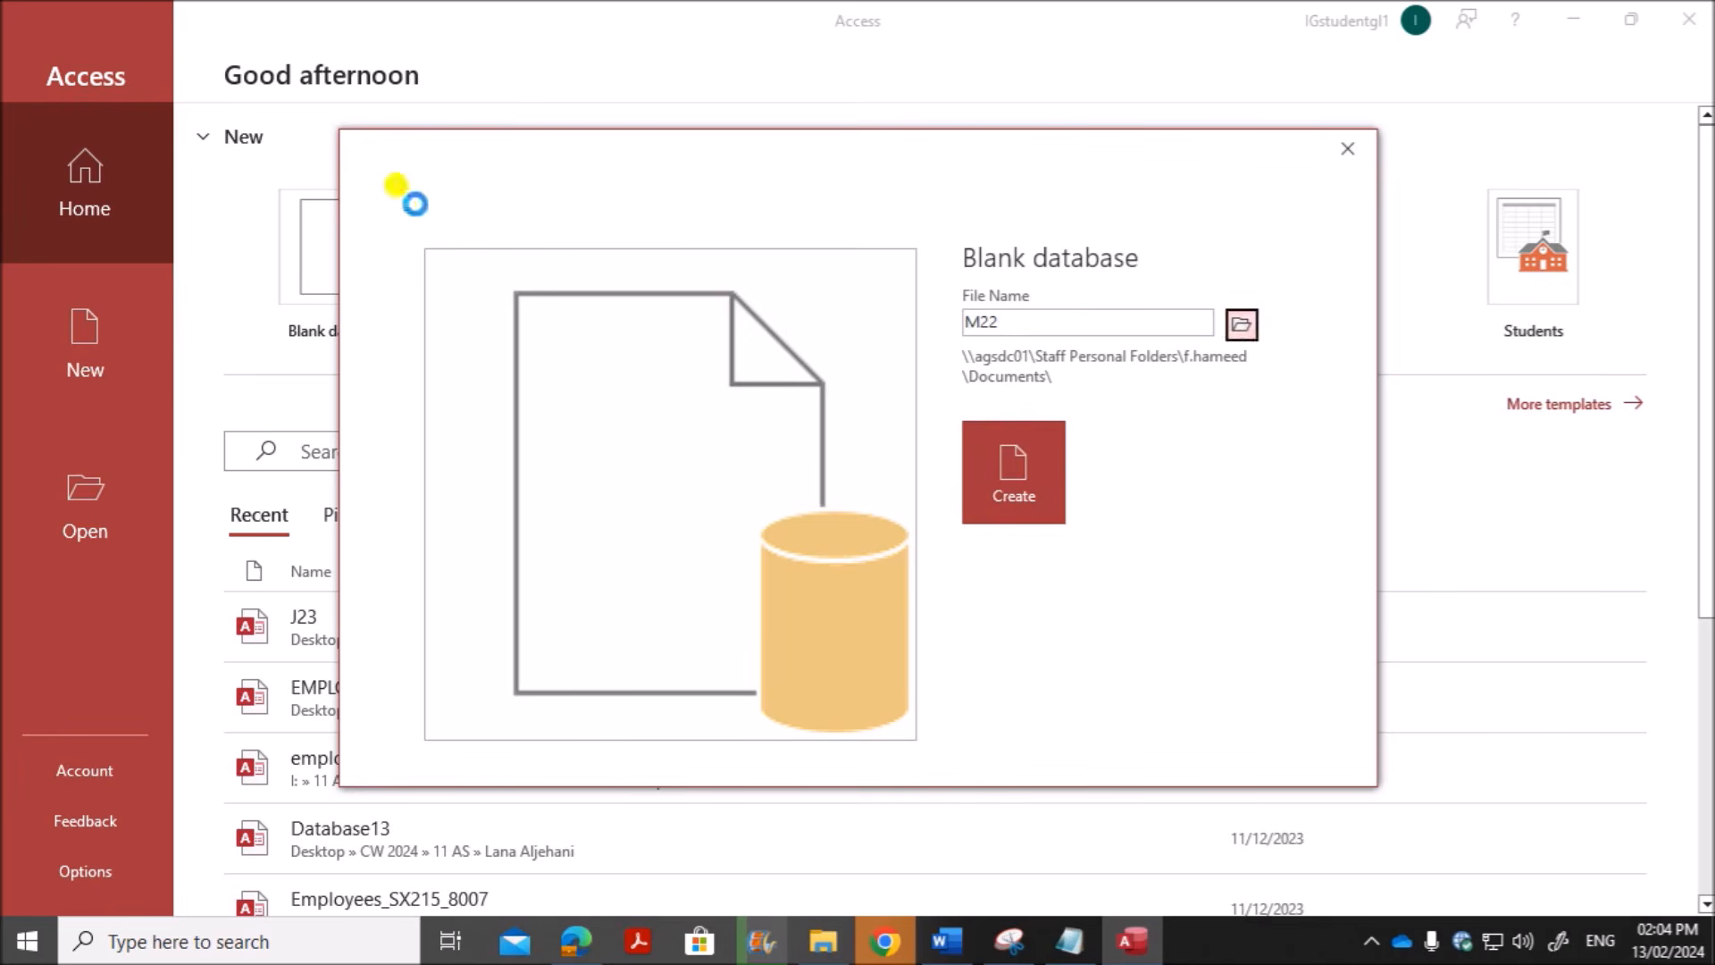
pyautogui.scroll(5, 329, 363)
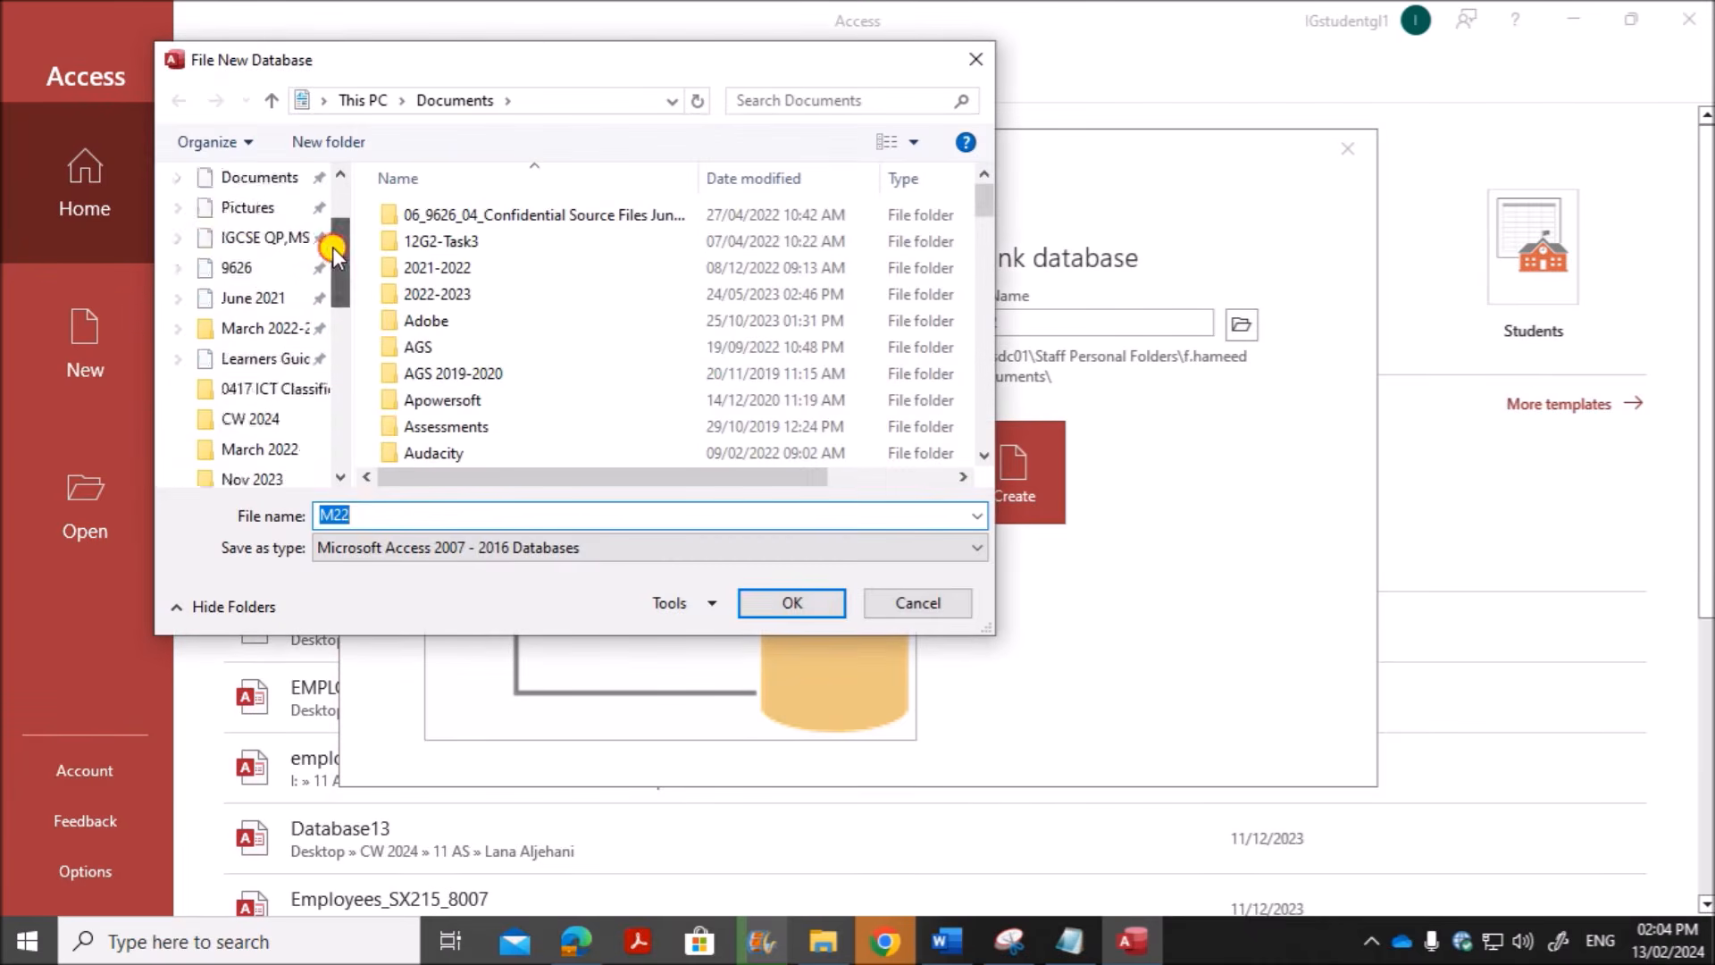
pyautogui.click(261, 419)
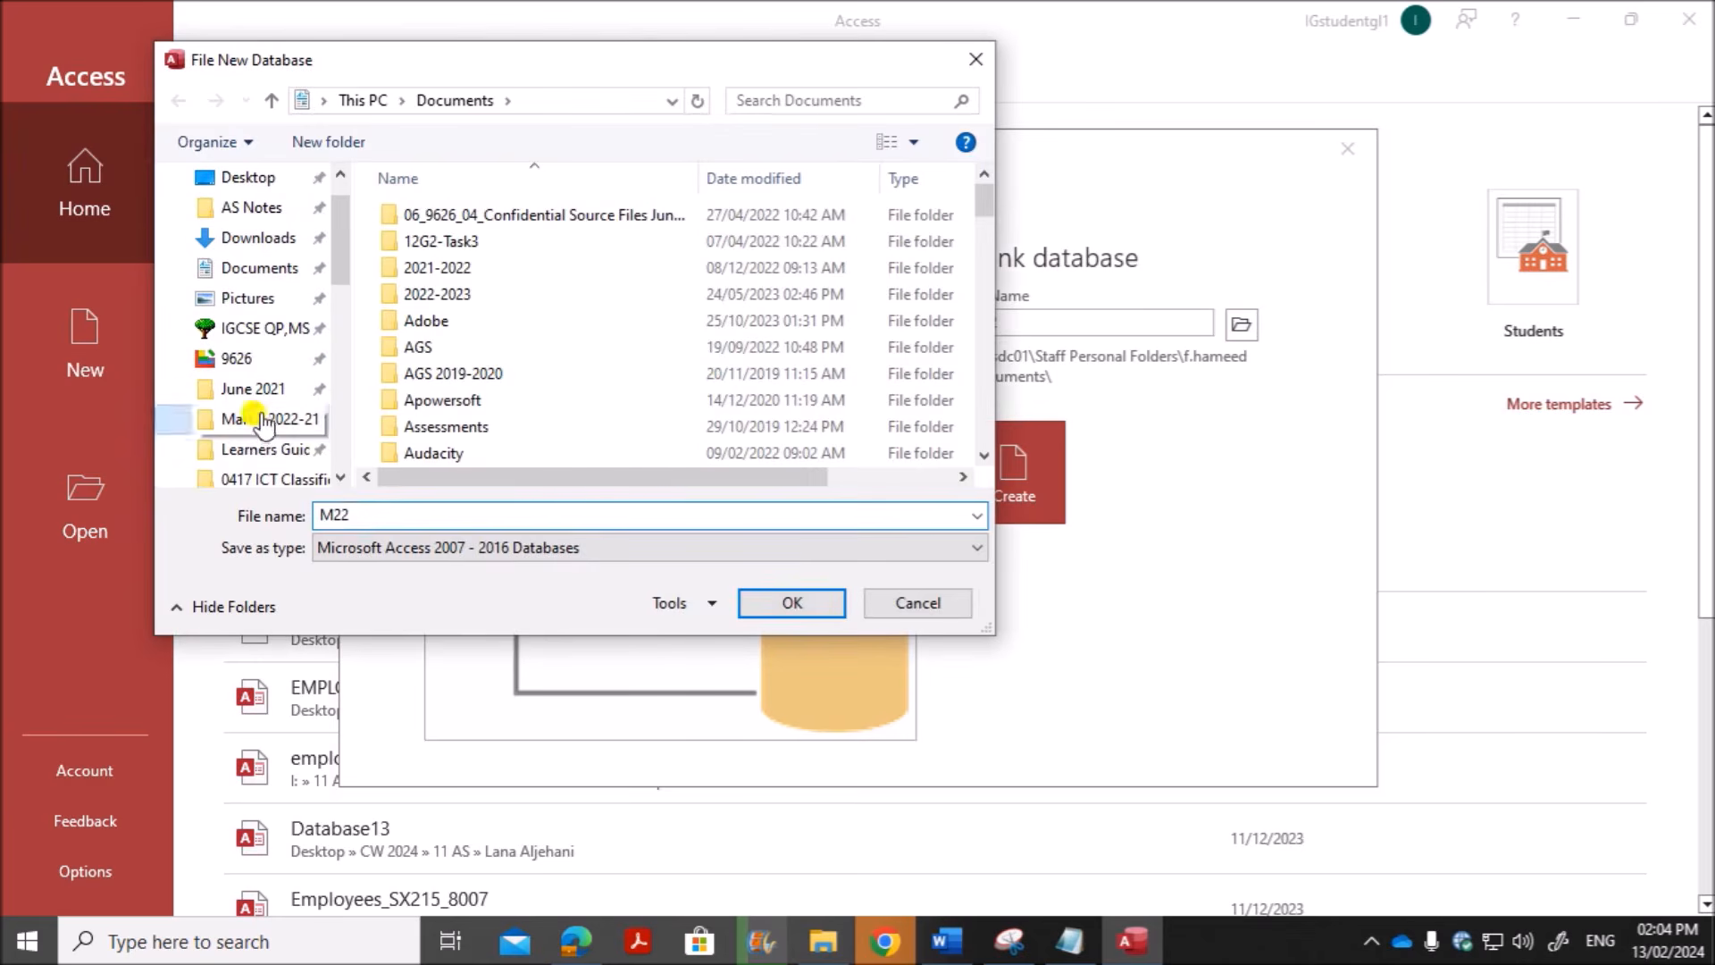
pyautogui.click(771, 602)
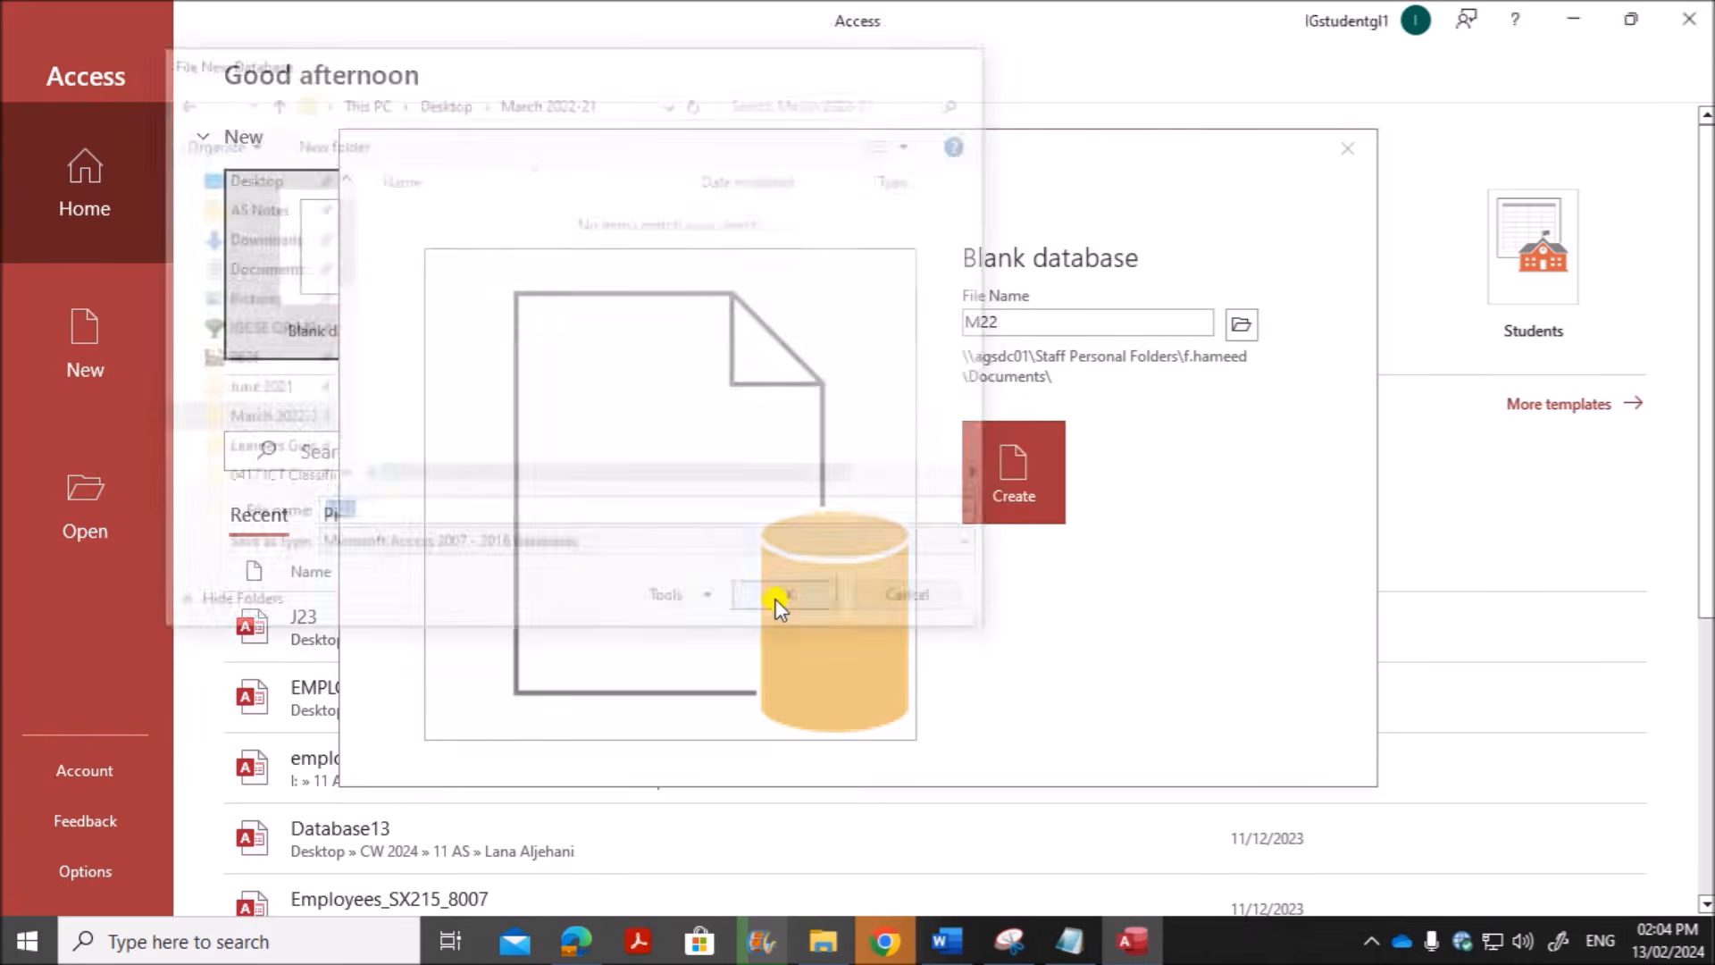
pyautogui.click(1037, 461)
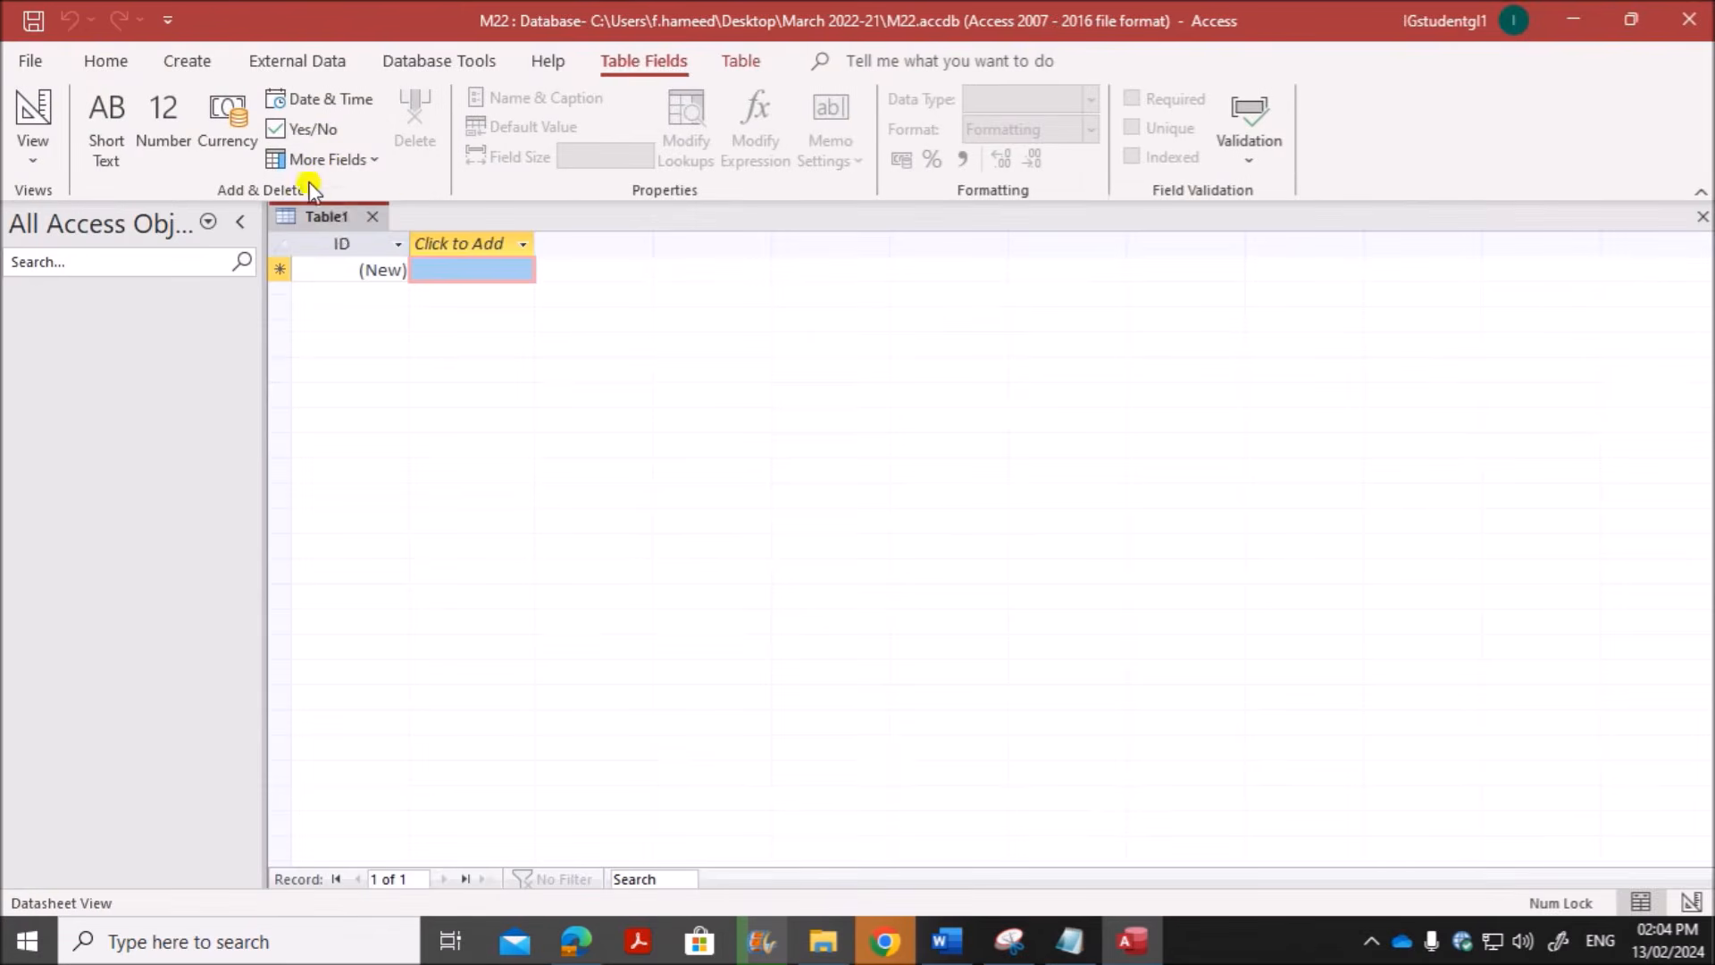
pyautogui.click(374, 216)
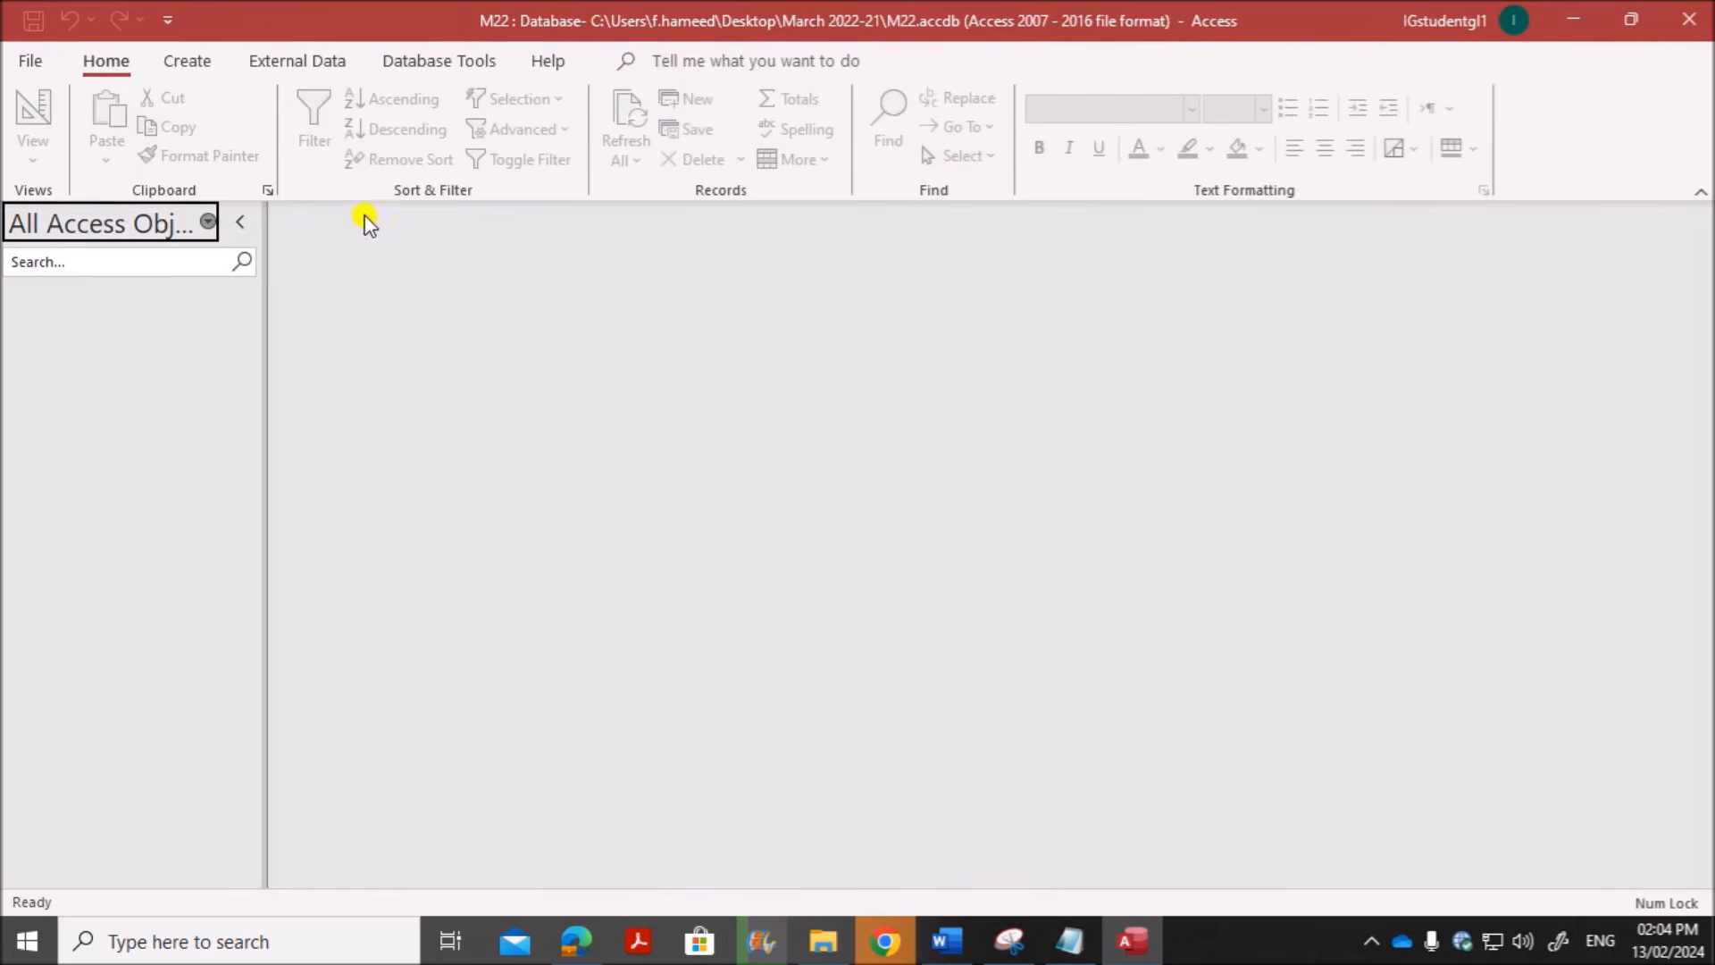
# Step: Start a text file import of M2221MAKERS.csv from the March 2022-21 folder into a new table in the current database
pyautogui.click(576, 940)
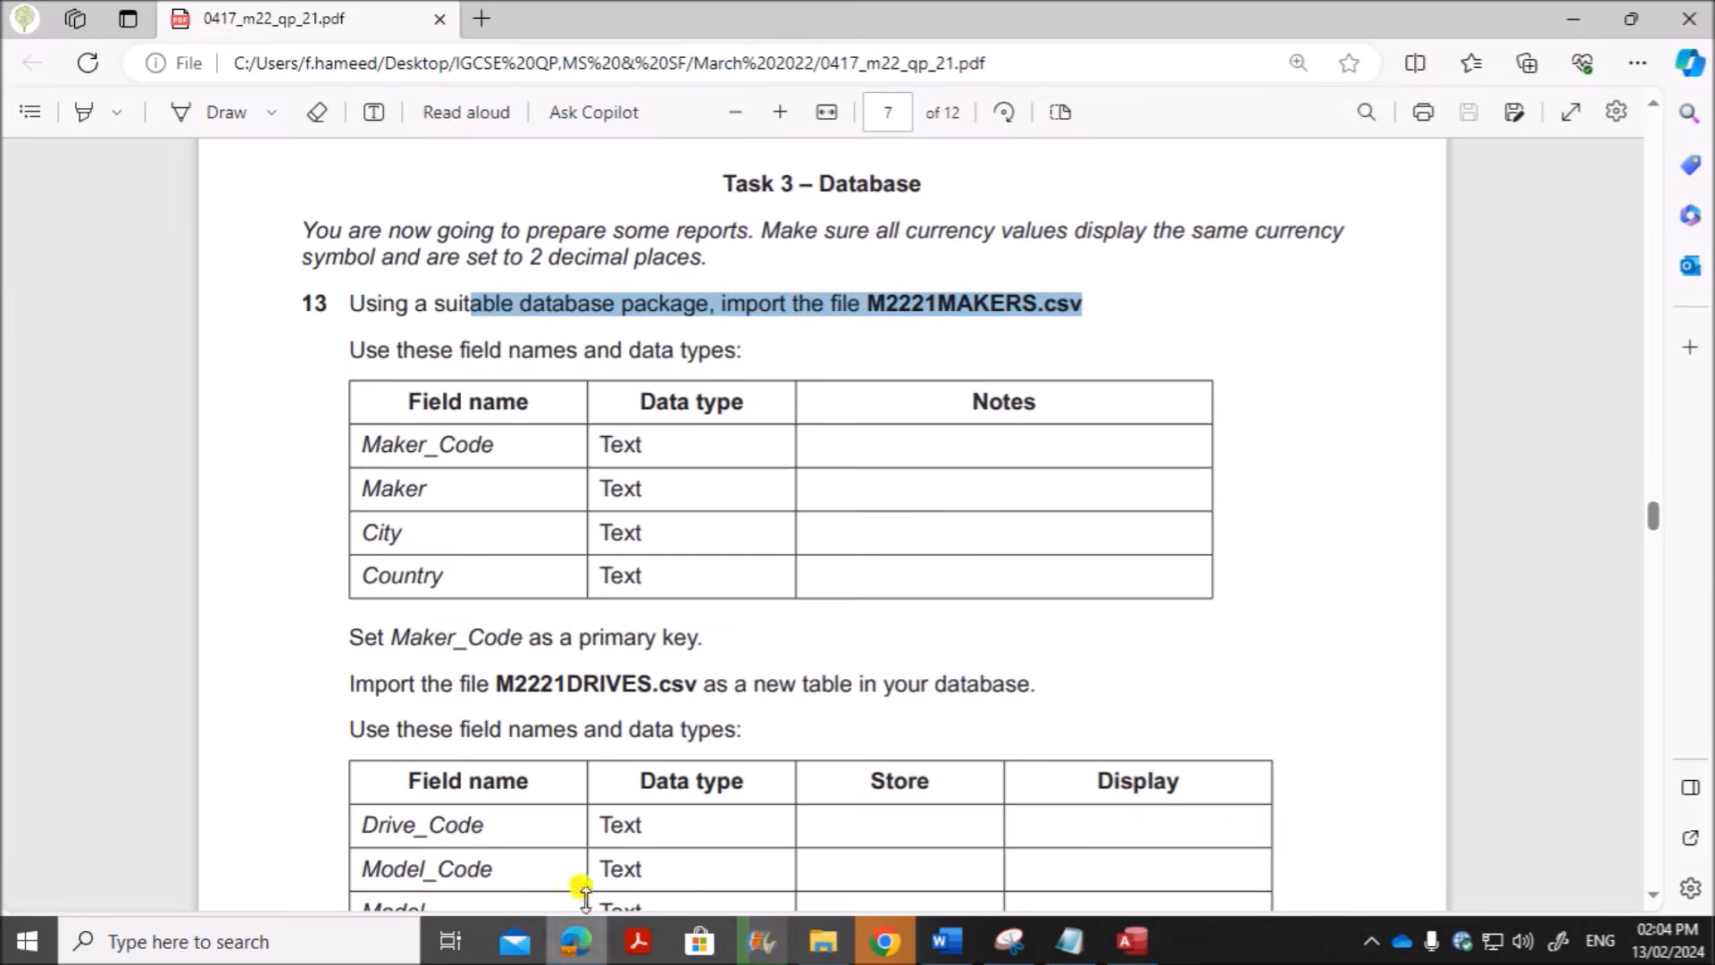
pyautogui.click(1129, 936)
pyautogui.click(275, 61)
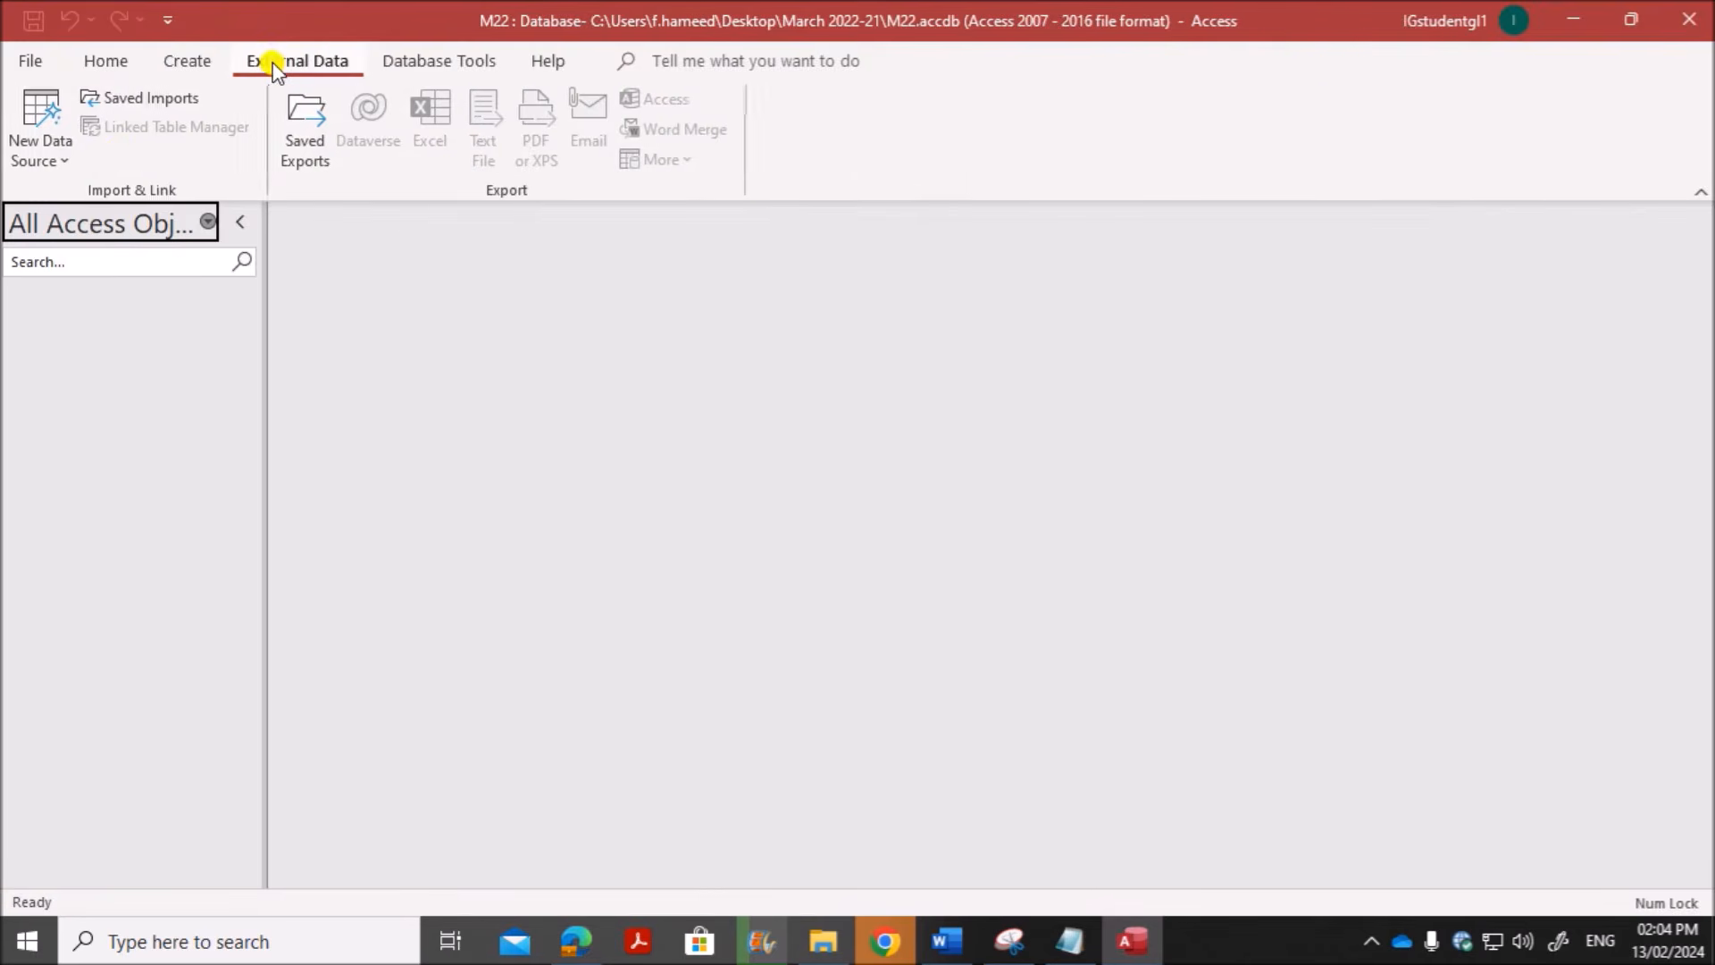
pyautogui.click(61, 159)
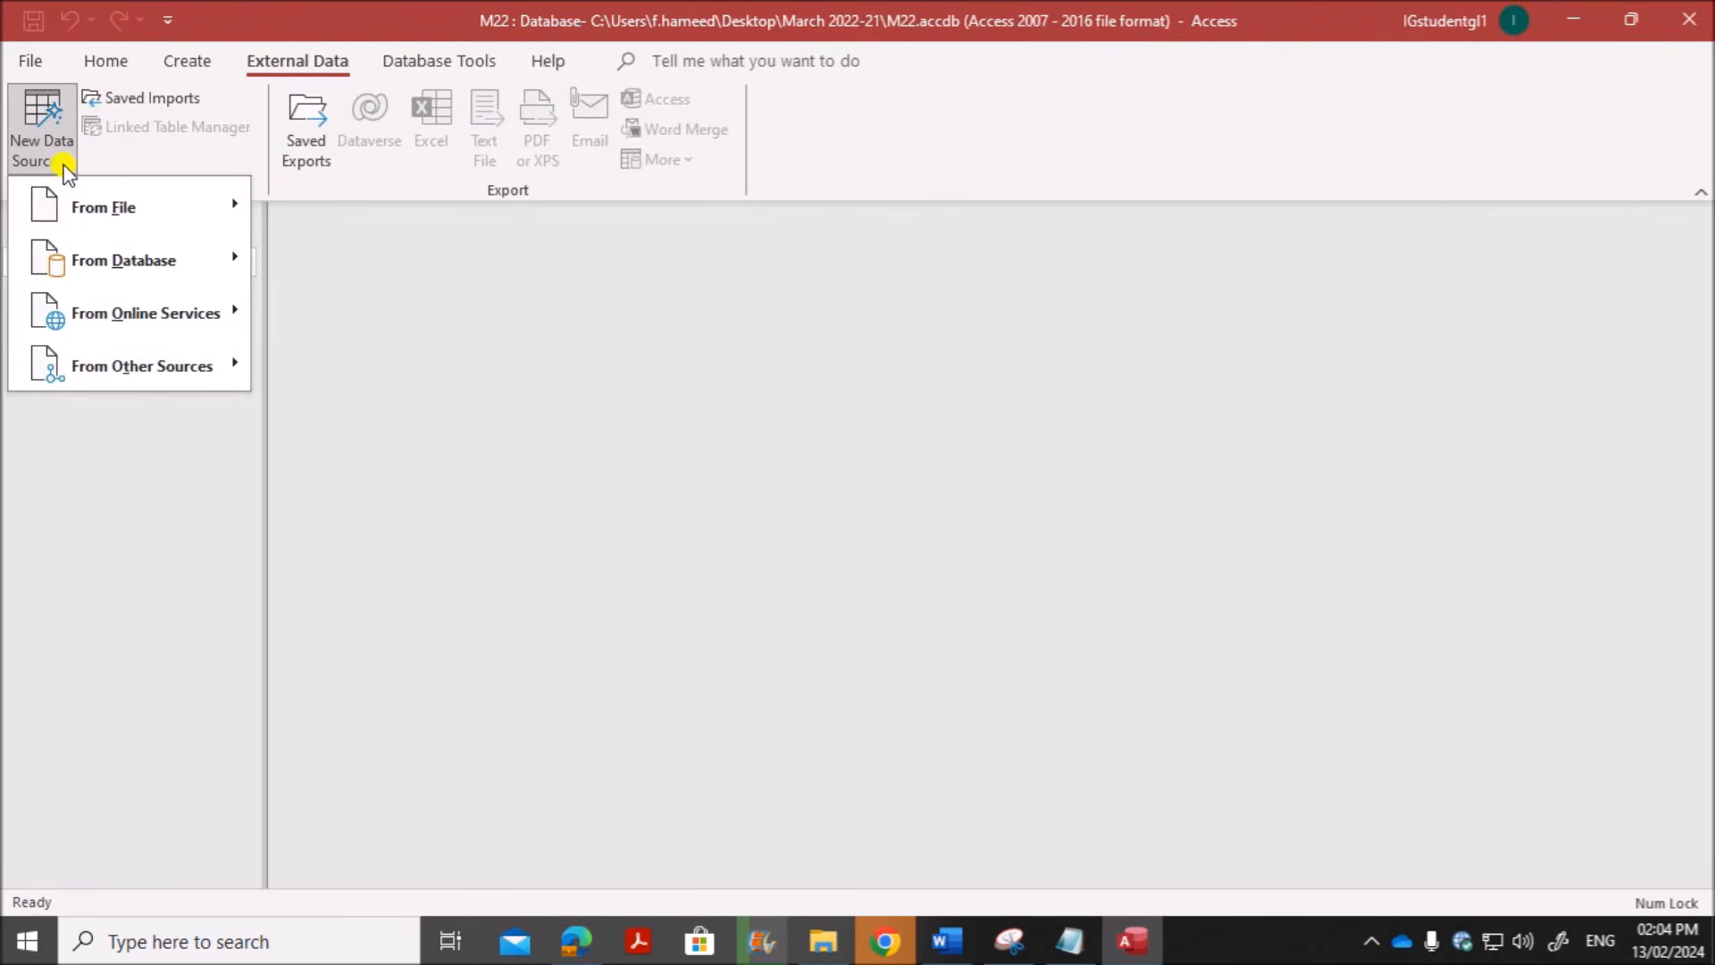
pyautogui.moveTo(88, 203)
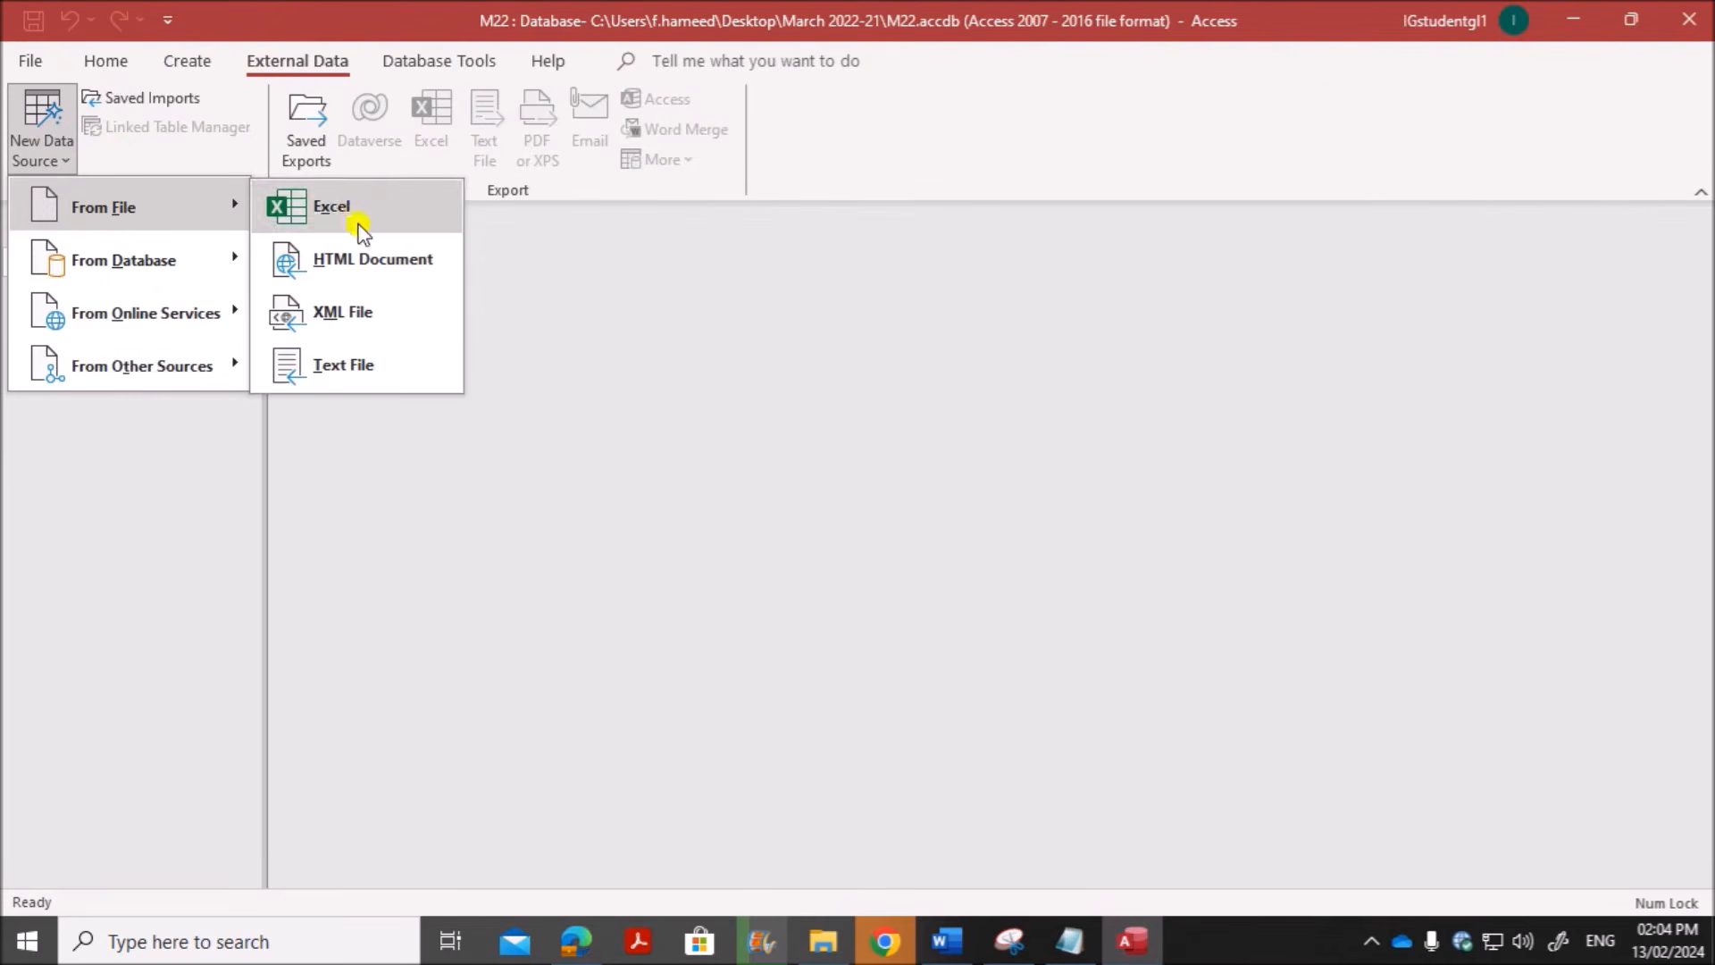
pyautogui.click(354, 370)
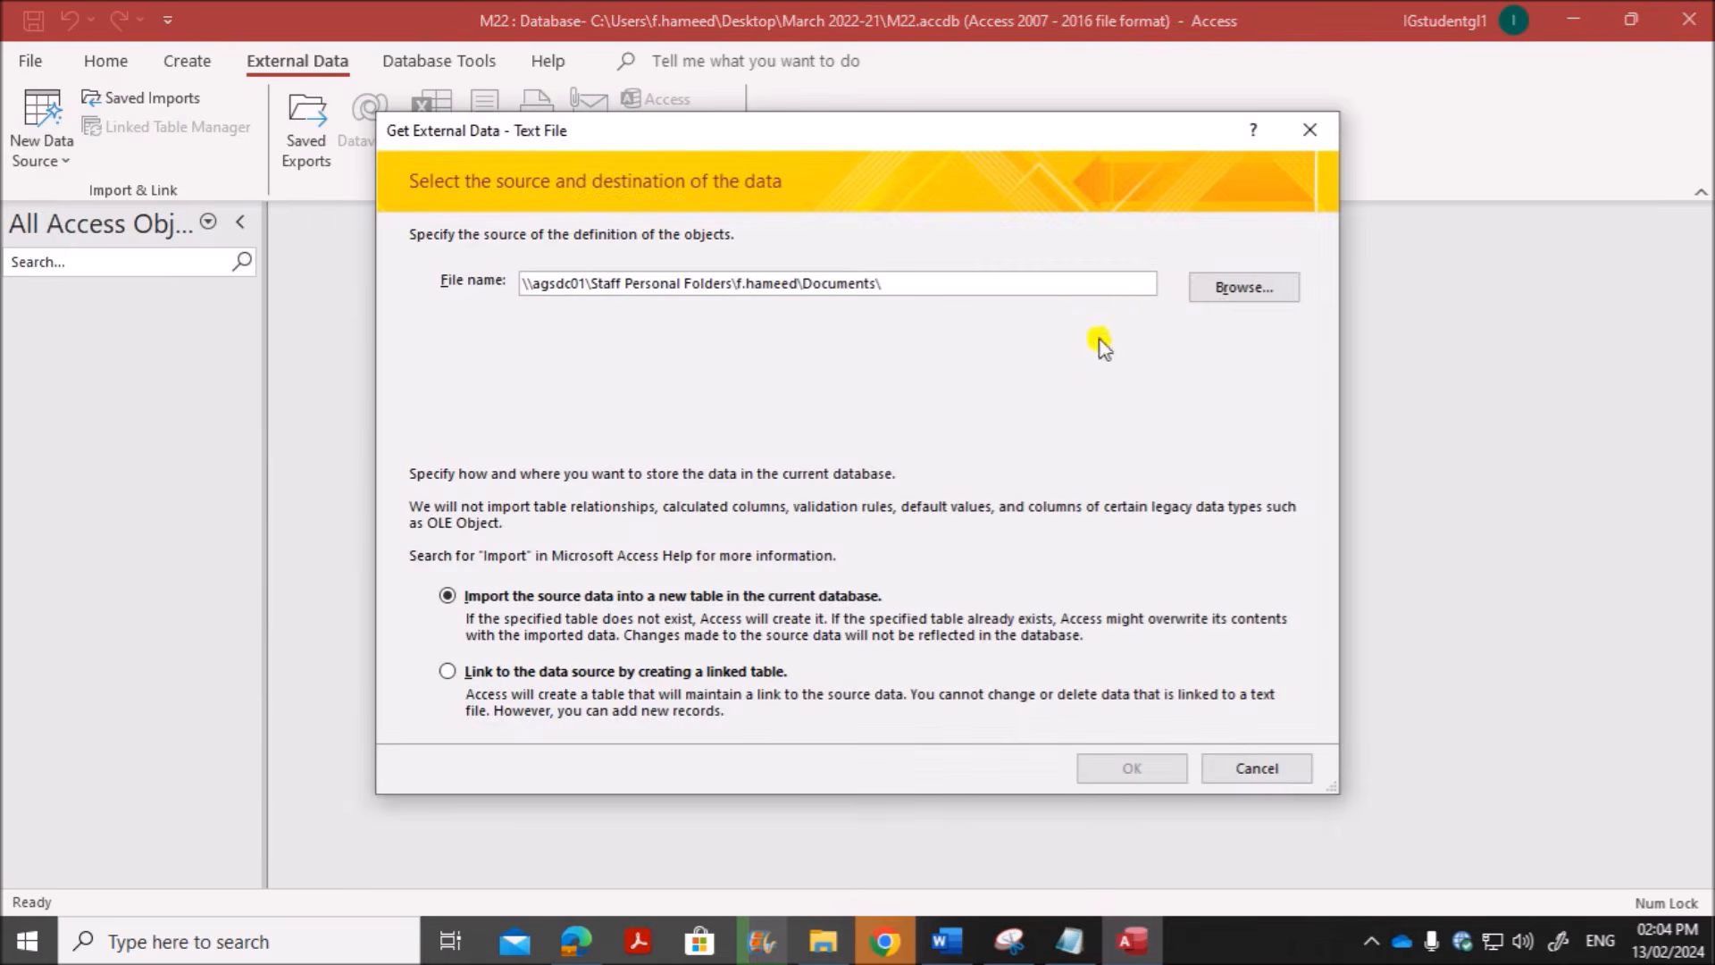
pyautogui.click(1197, 284)
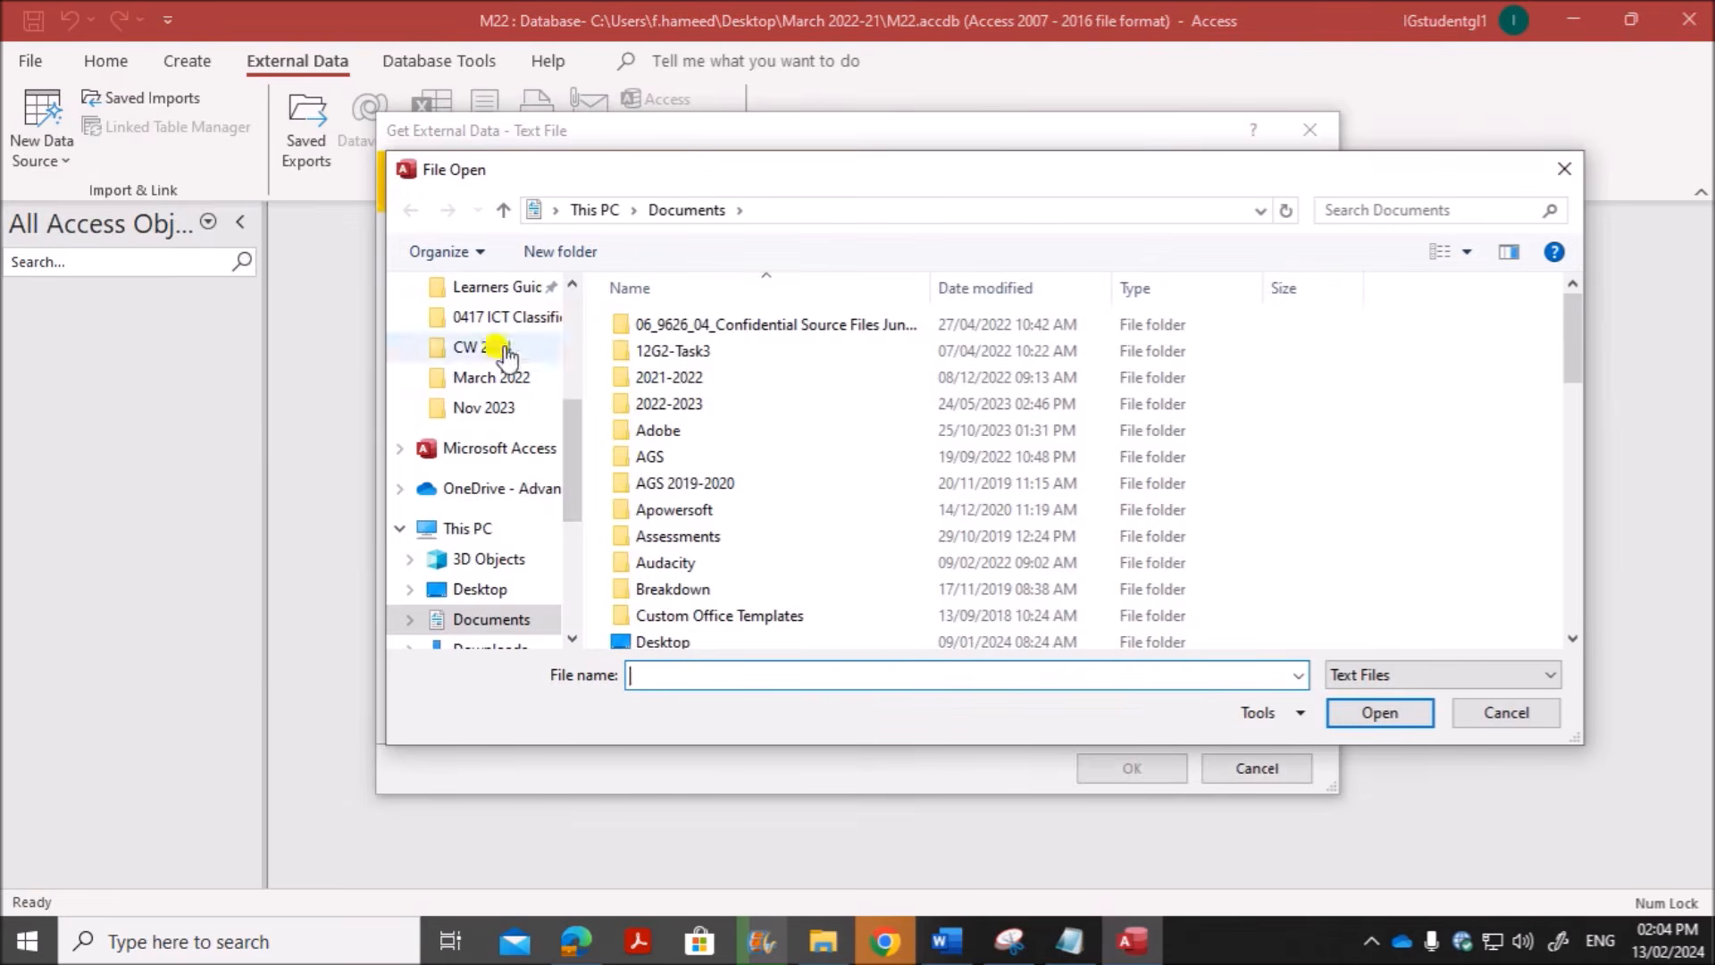
pyautogui.moveTo(576, 426); pyautogui.dragTo(574, 384)
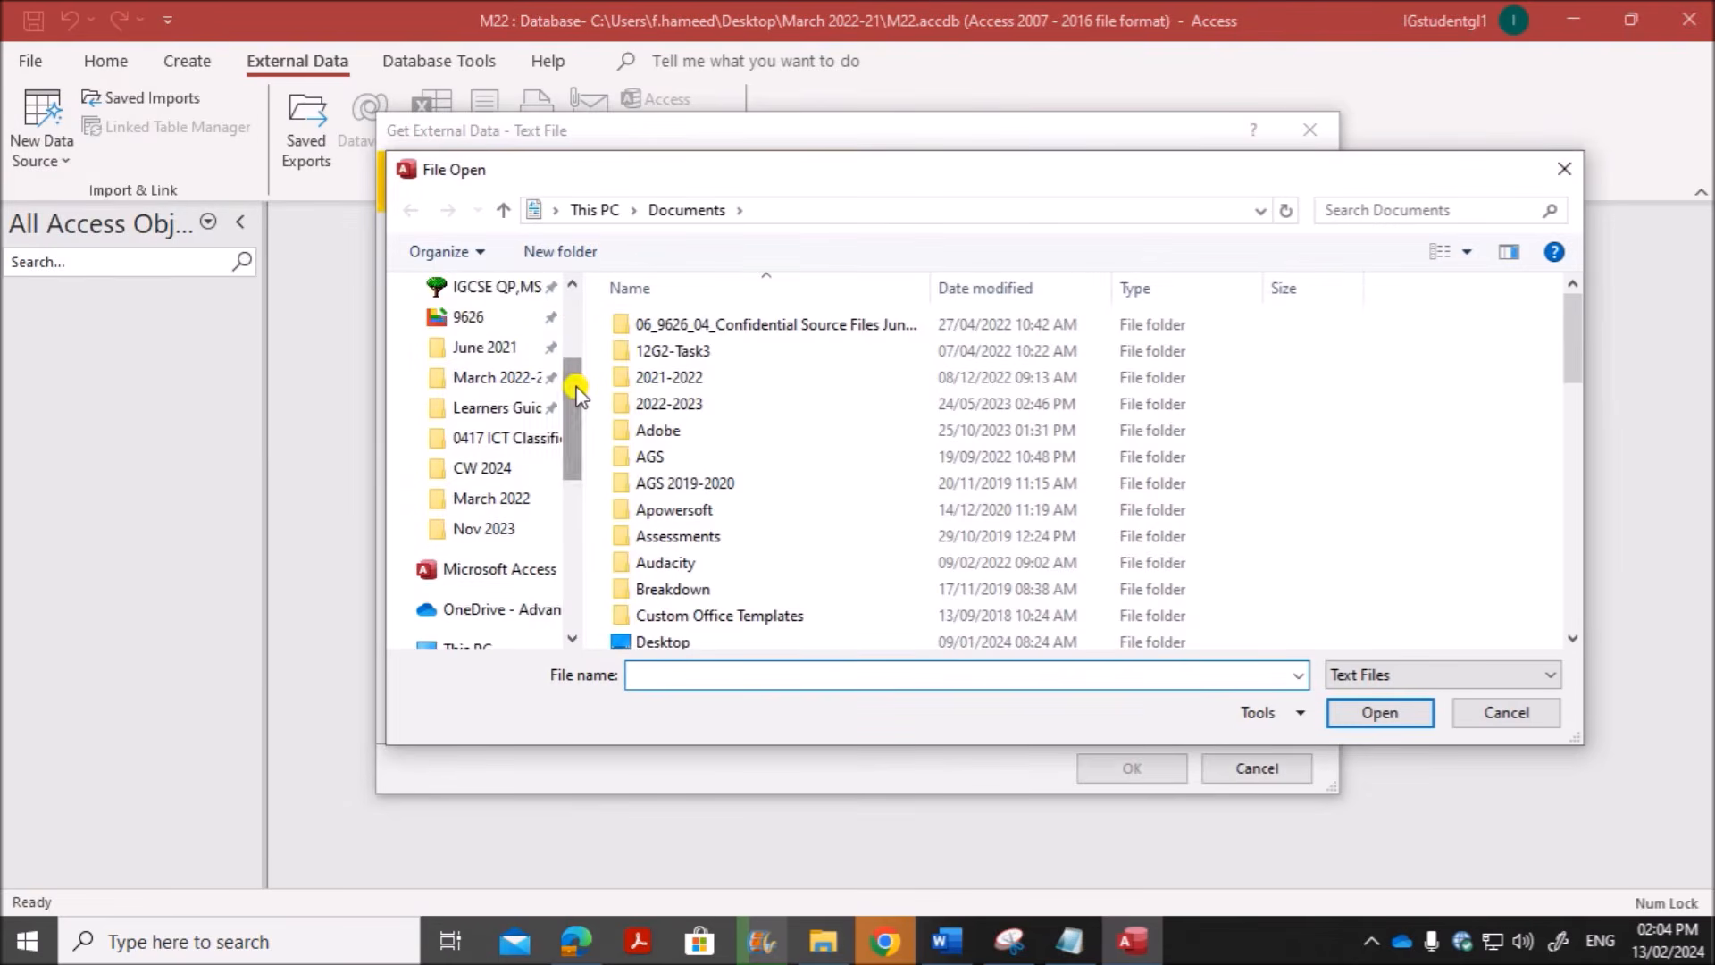
pyautogui.click(521, 386)
pyautogui.click(679, 383)
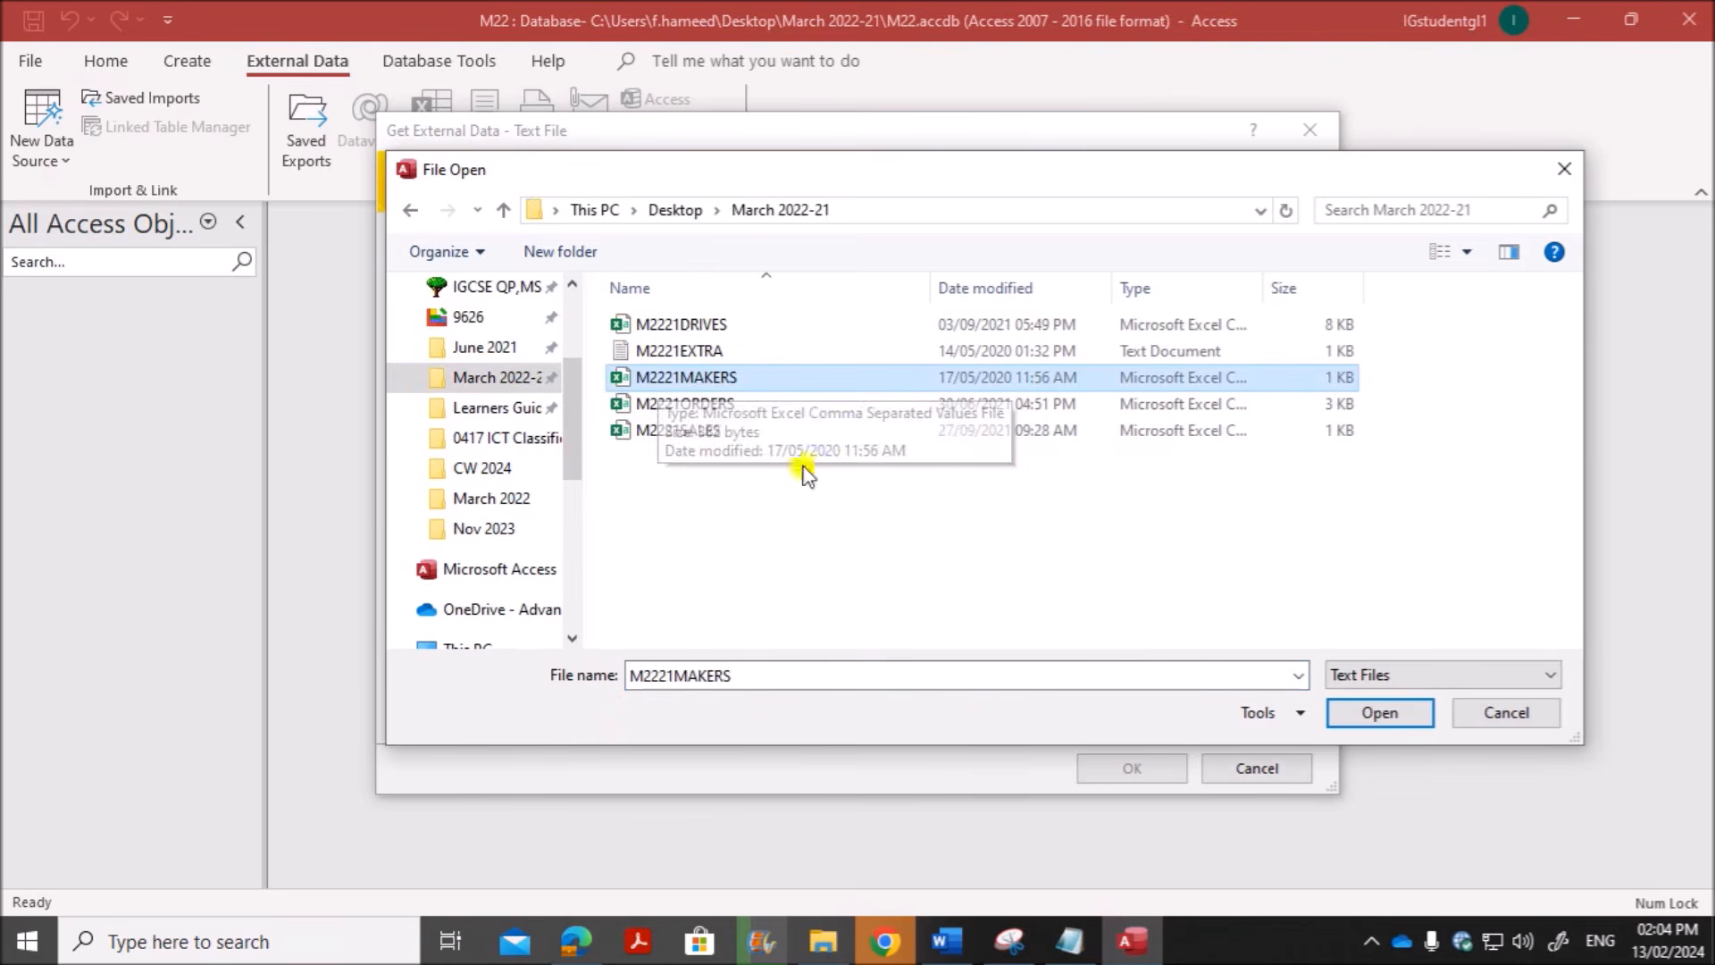
pyautogui.click(1376, 713)
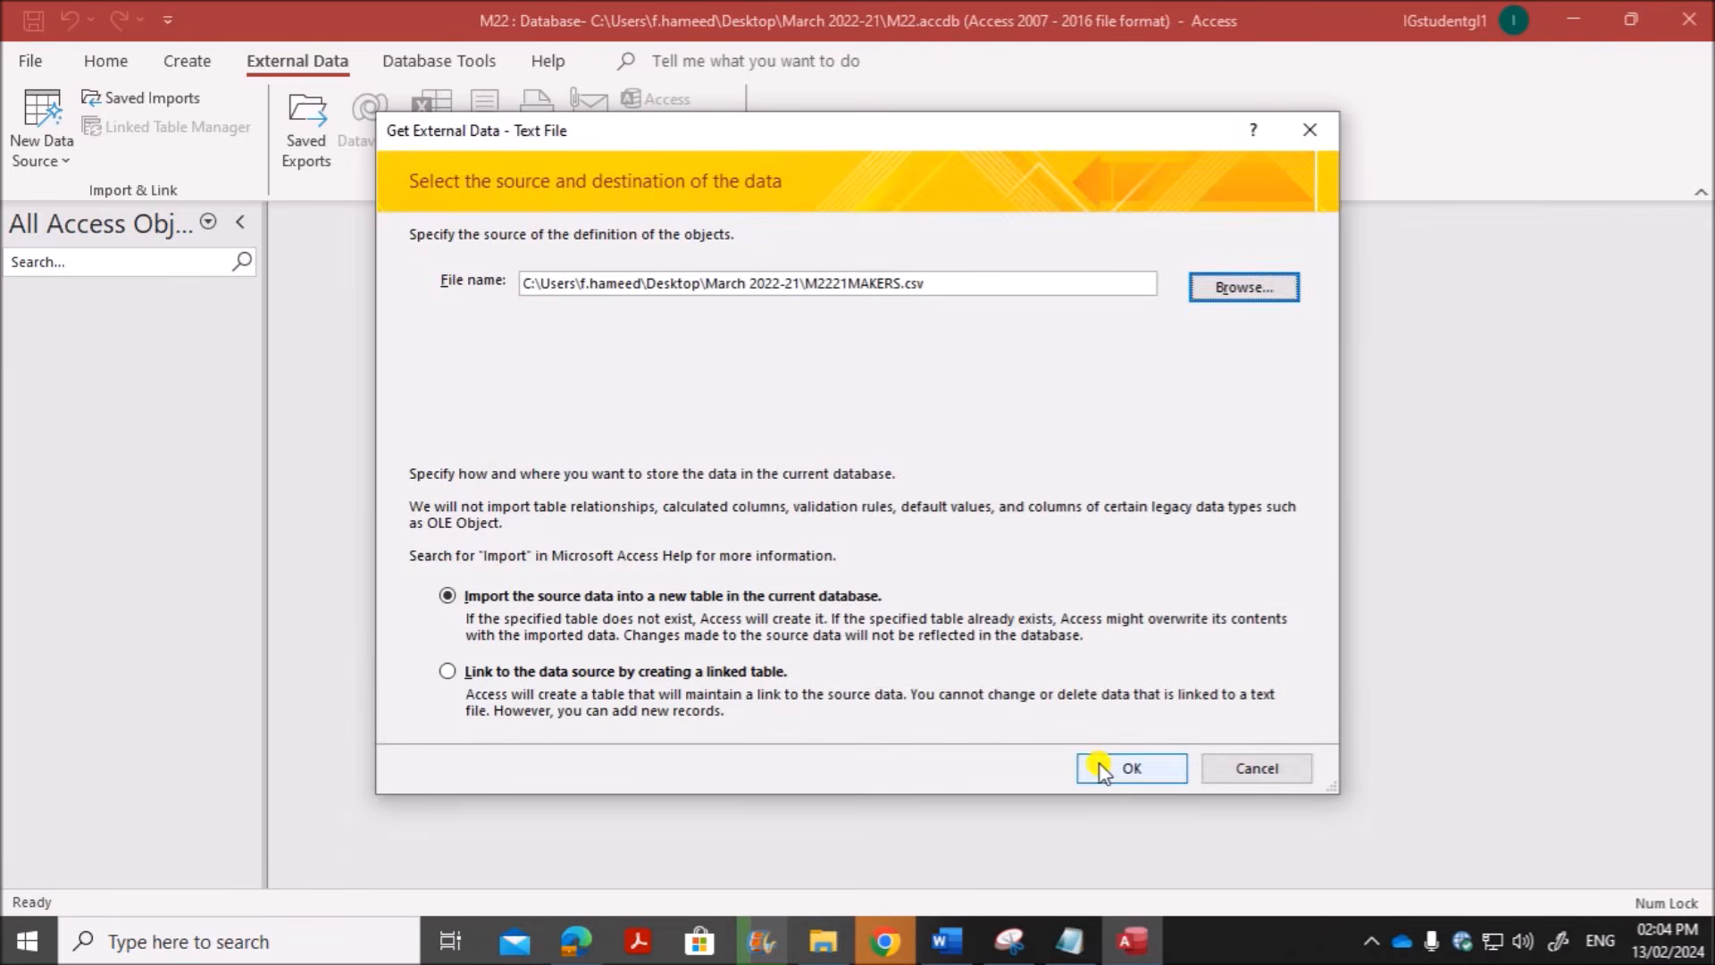
pyautogui.click(1111, 761)
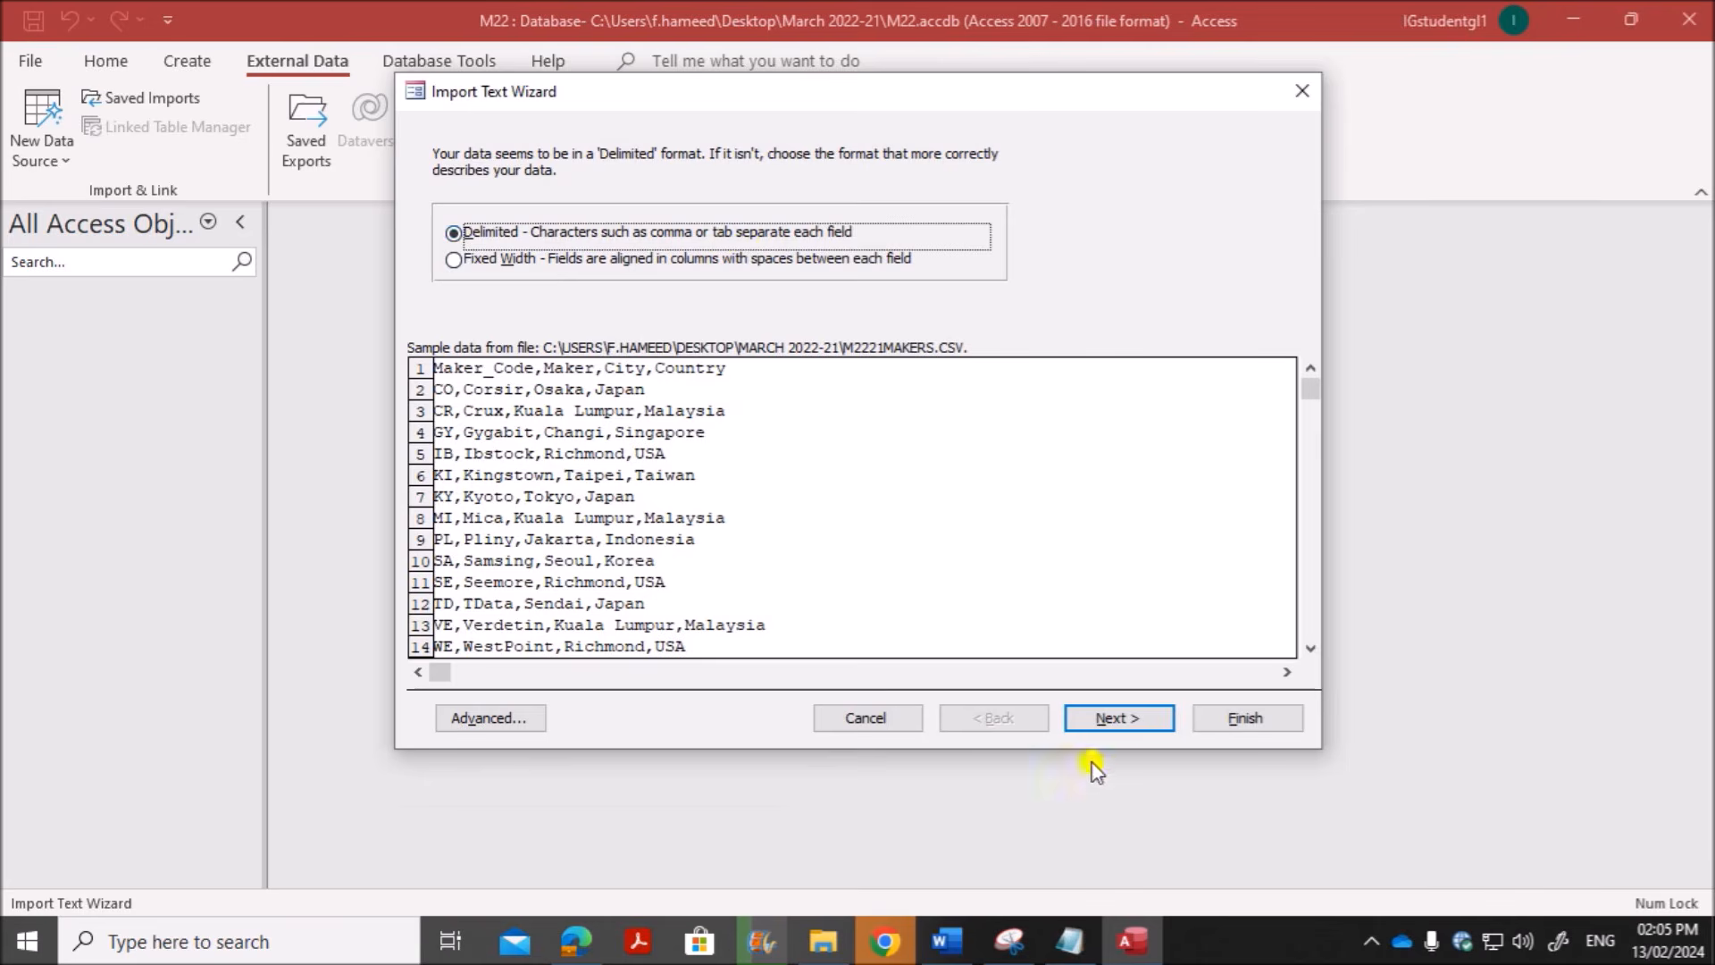
# Step: Keep the import comma-delimited and treat the first row as field names
pyautogui.click(1112, 716)
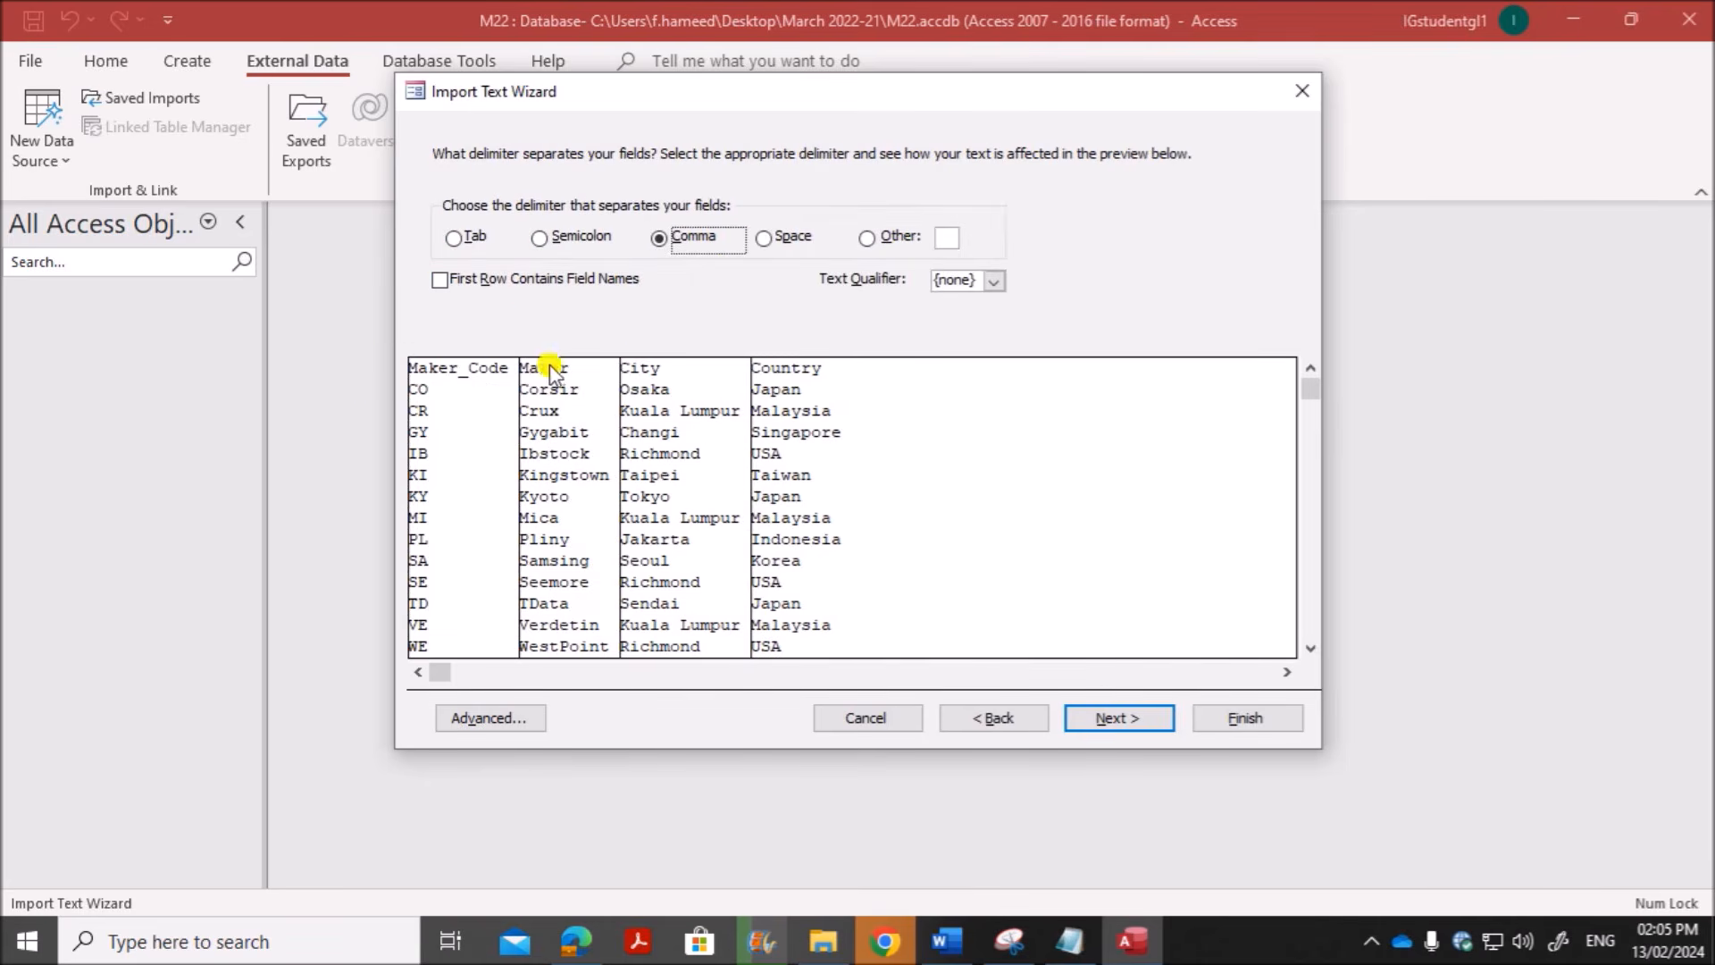
pyautogui.click(471, 283)
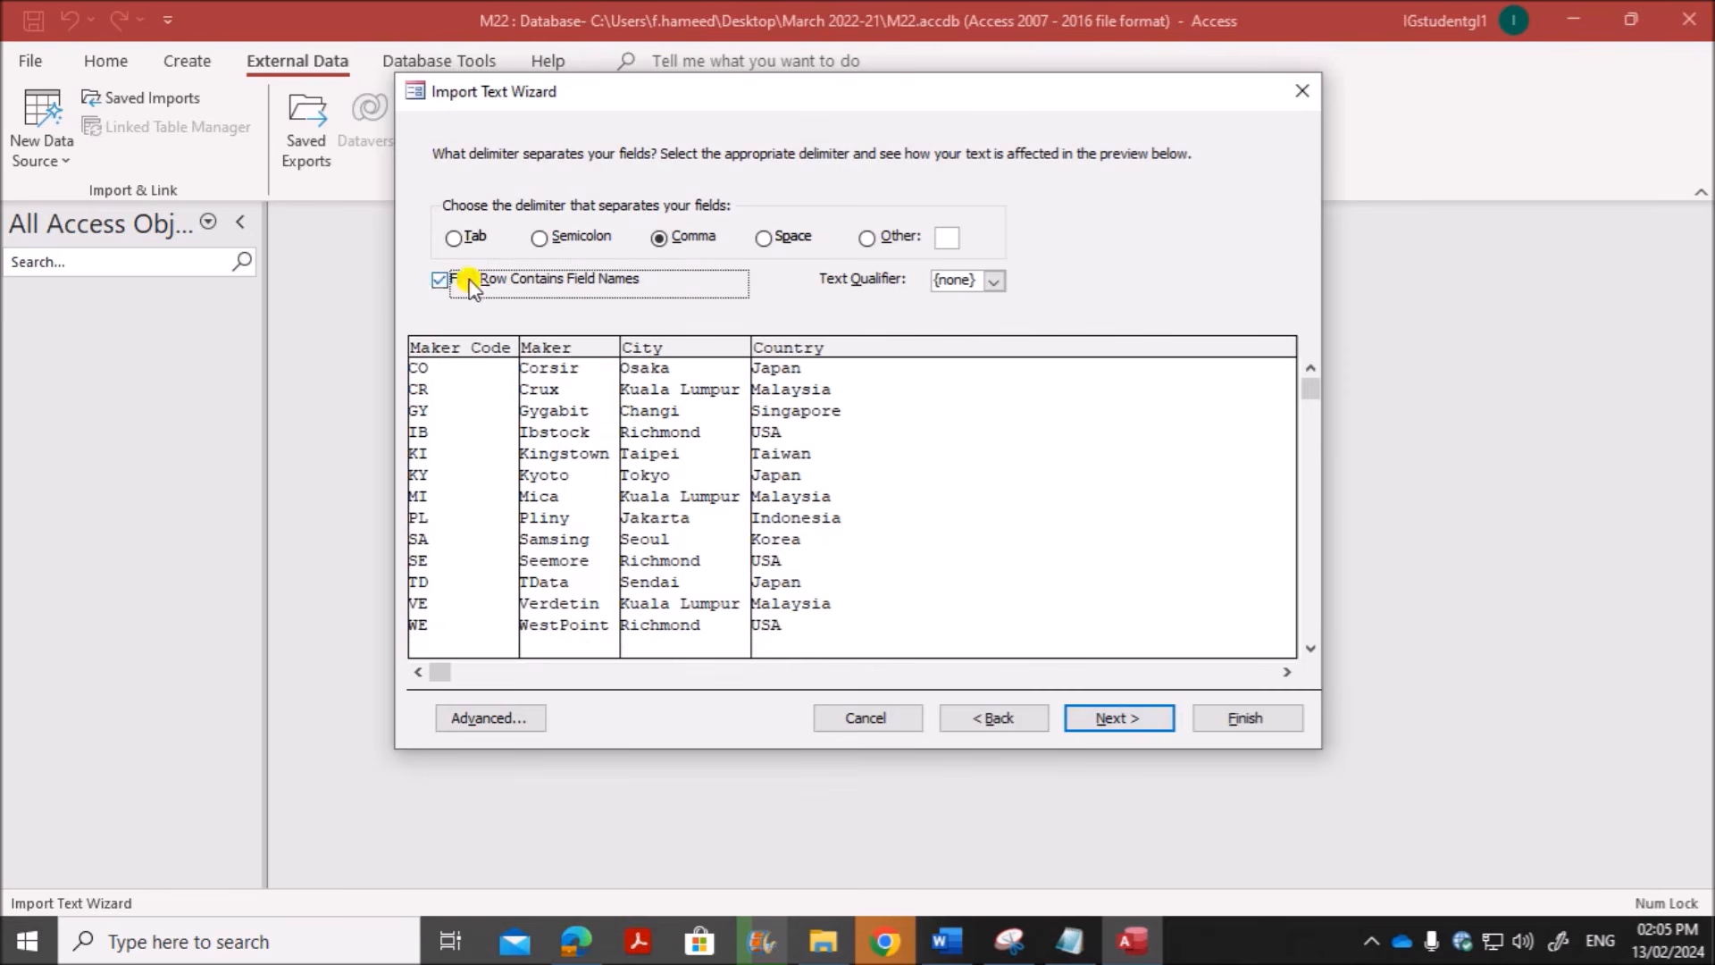
pyautogui.click(1112, 725)
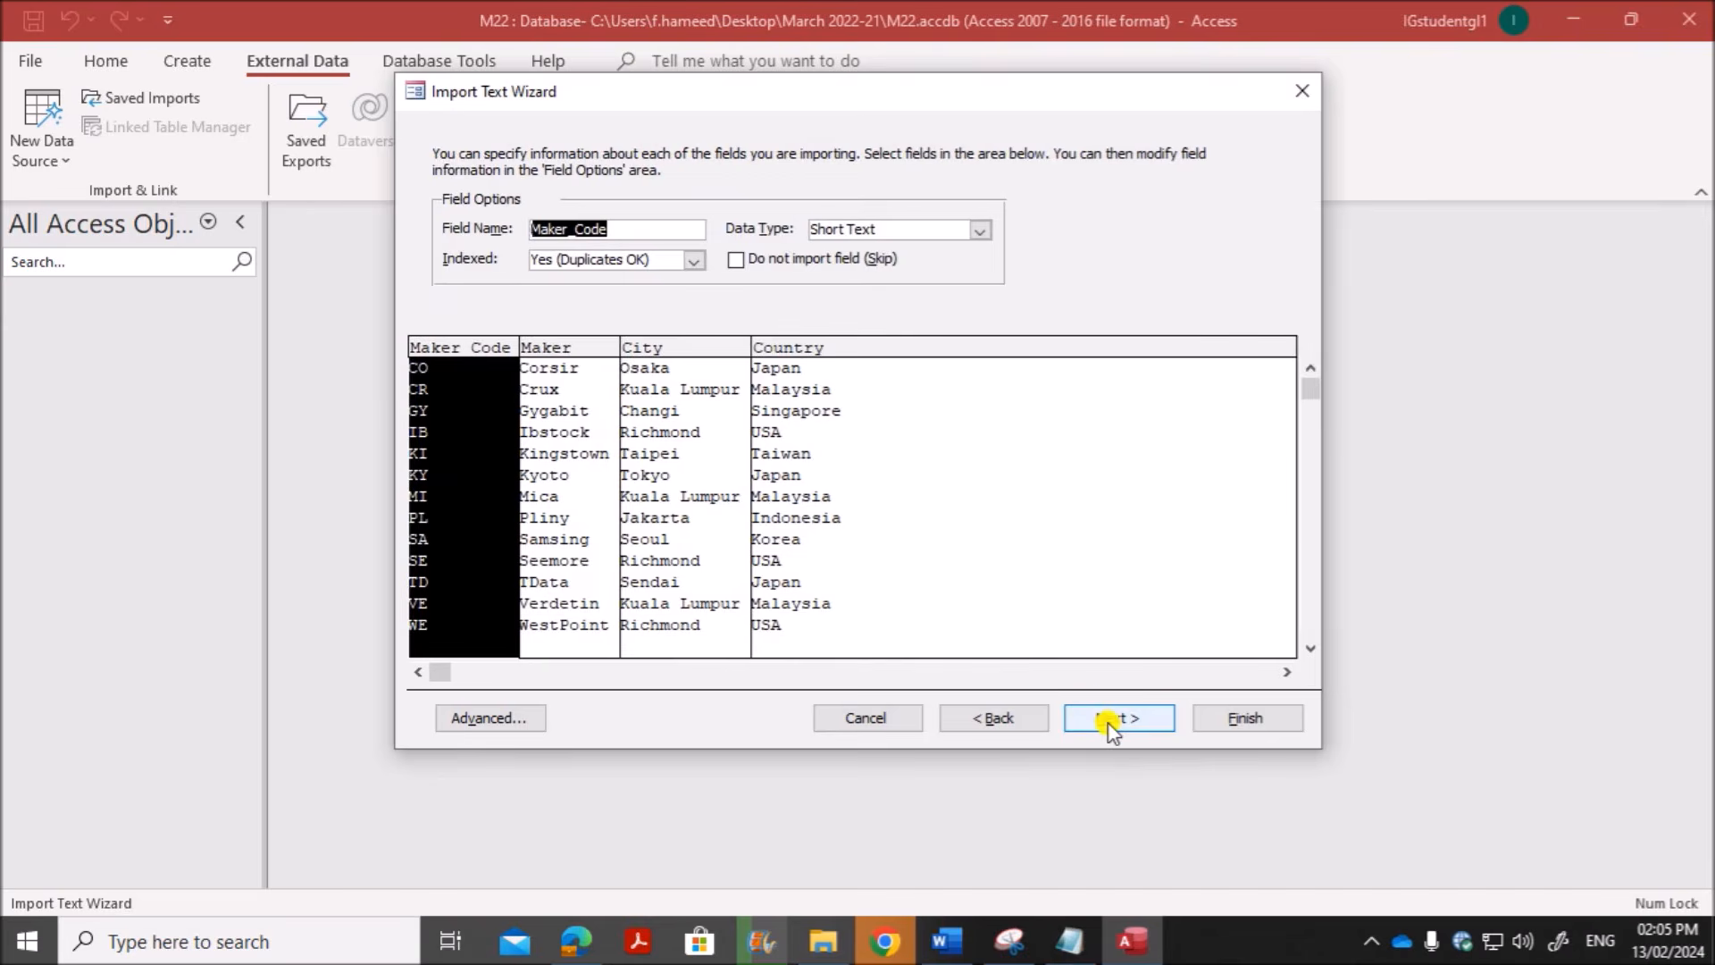
# Step: Choose Maker_Code as the new table's primary key and check the key and text data types against question 13 in the exam PDF
pyautogui.click(1112, 725)
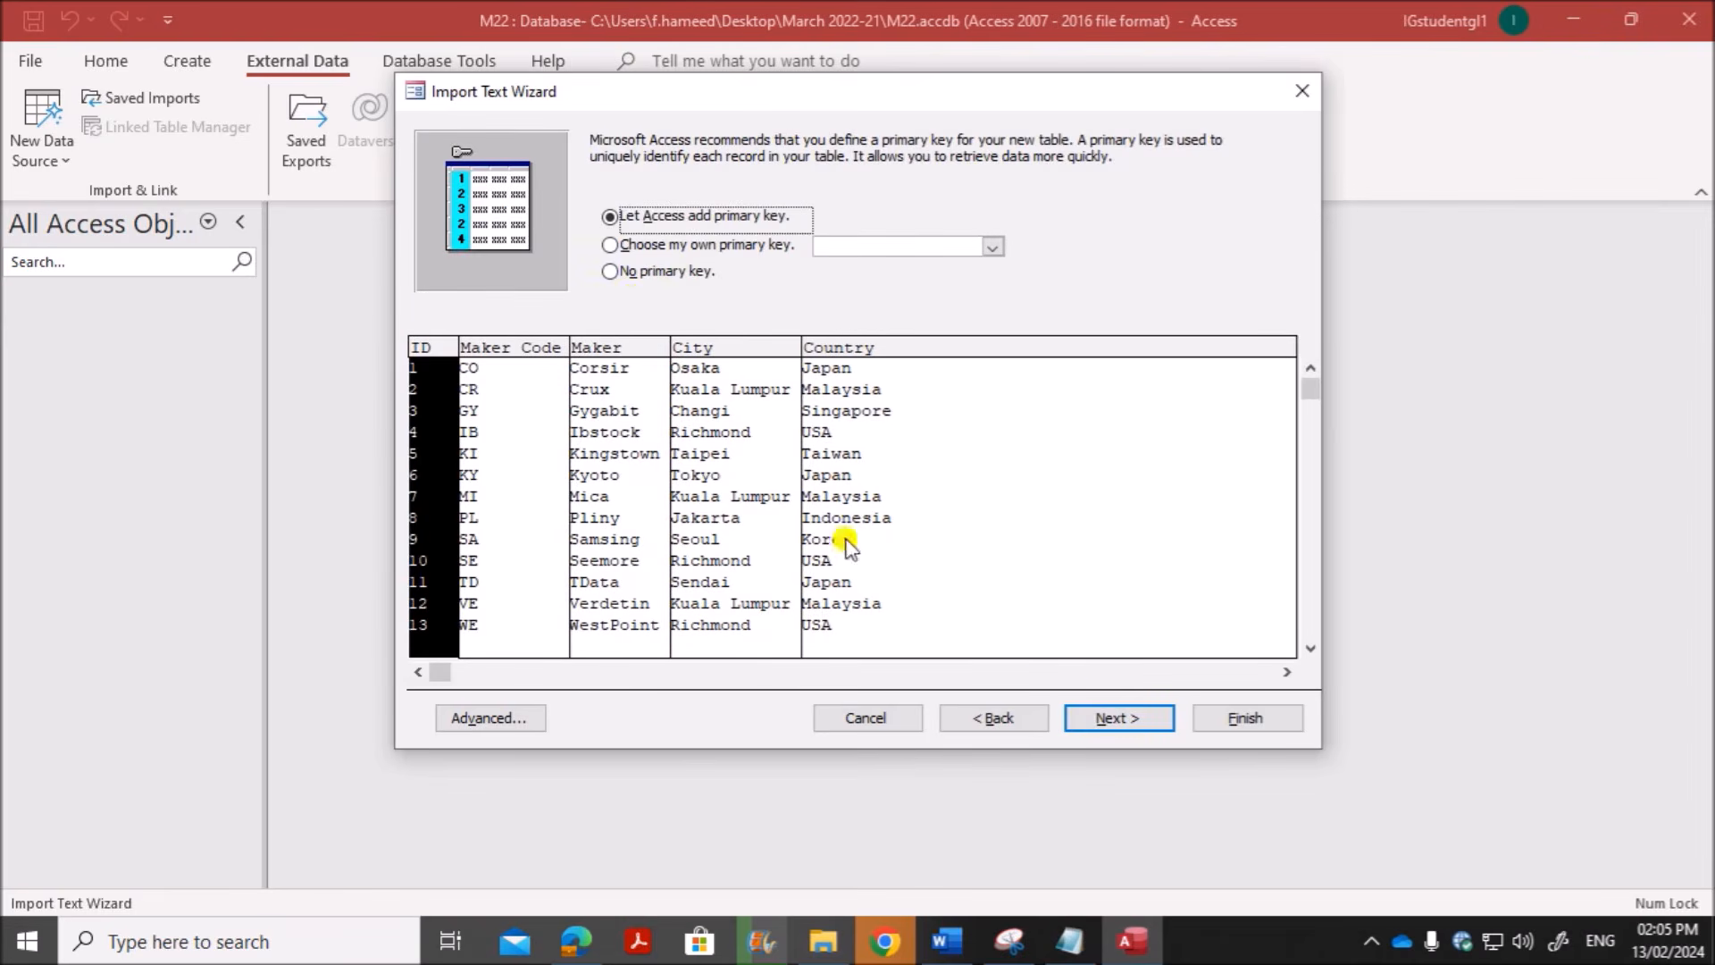
pyautogui.click(637, 253)
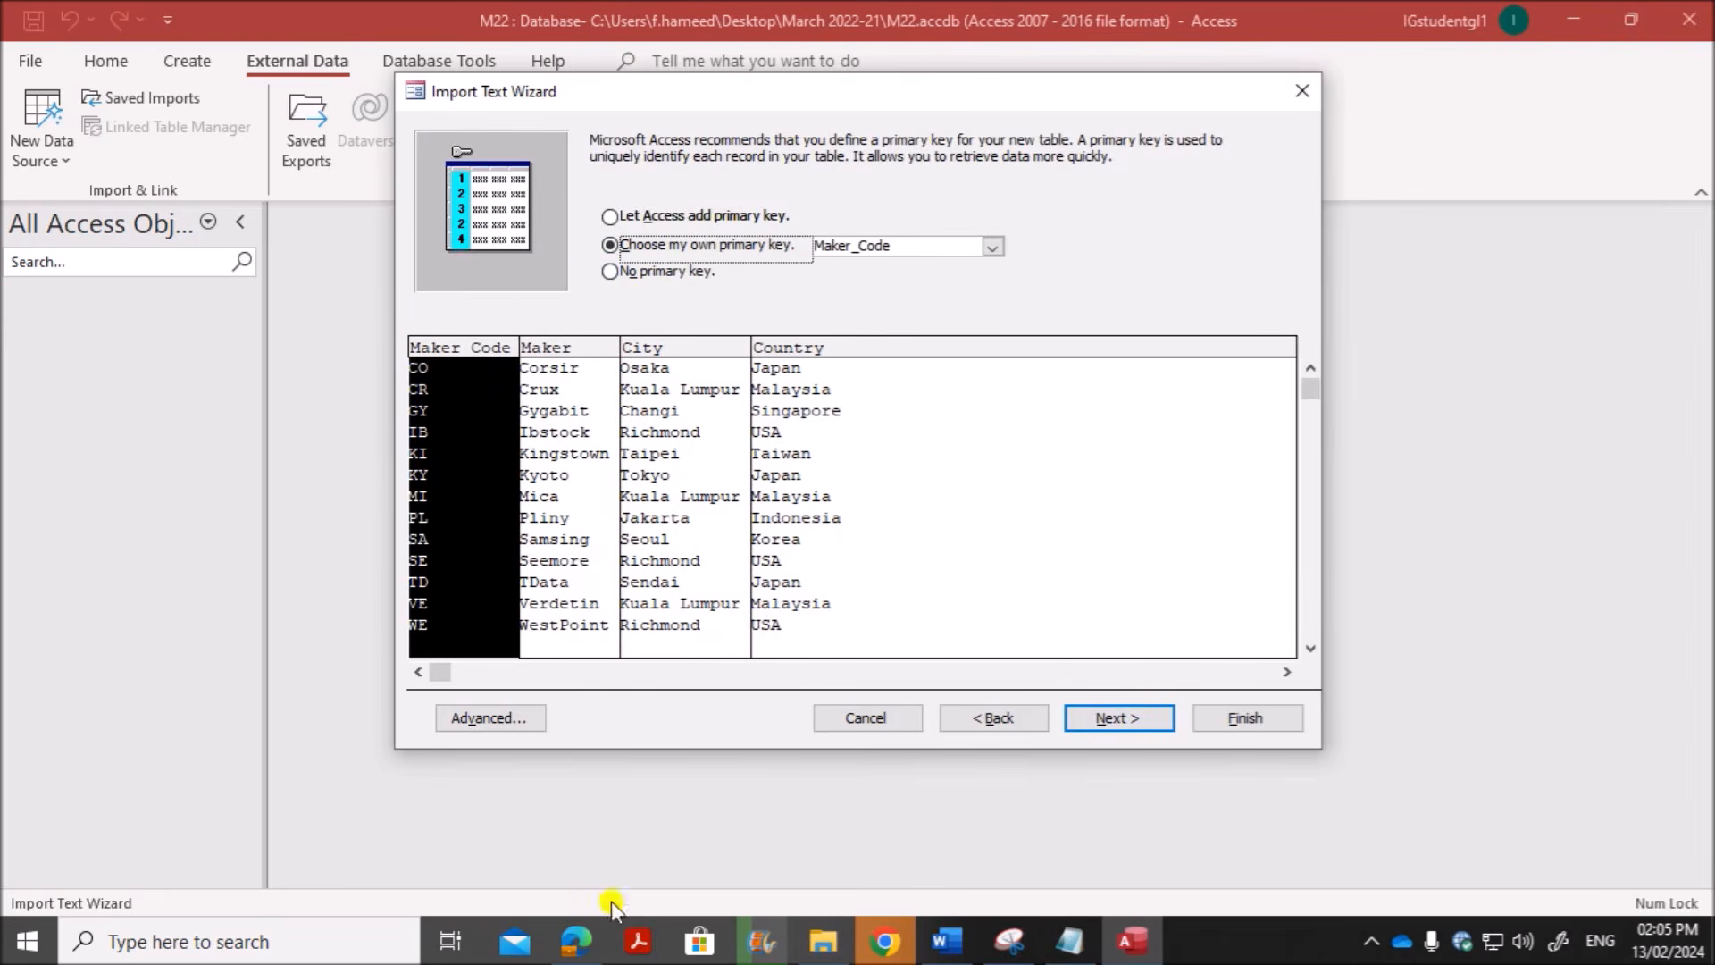
pyautogui.click(576, 940)
pyautogui.moveTo(391, 637); pyautogui.dragTo(522, 637)
pyautogui.rightClick(534, 641)
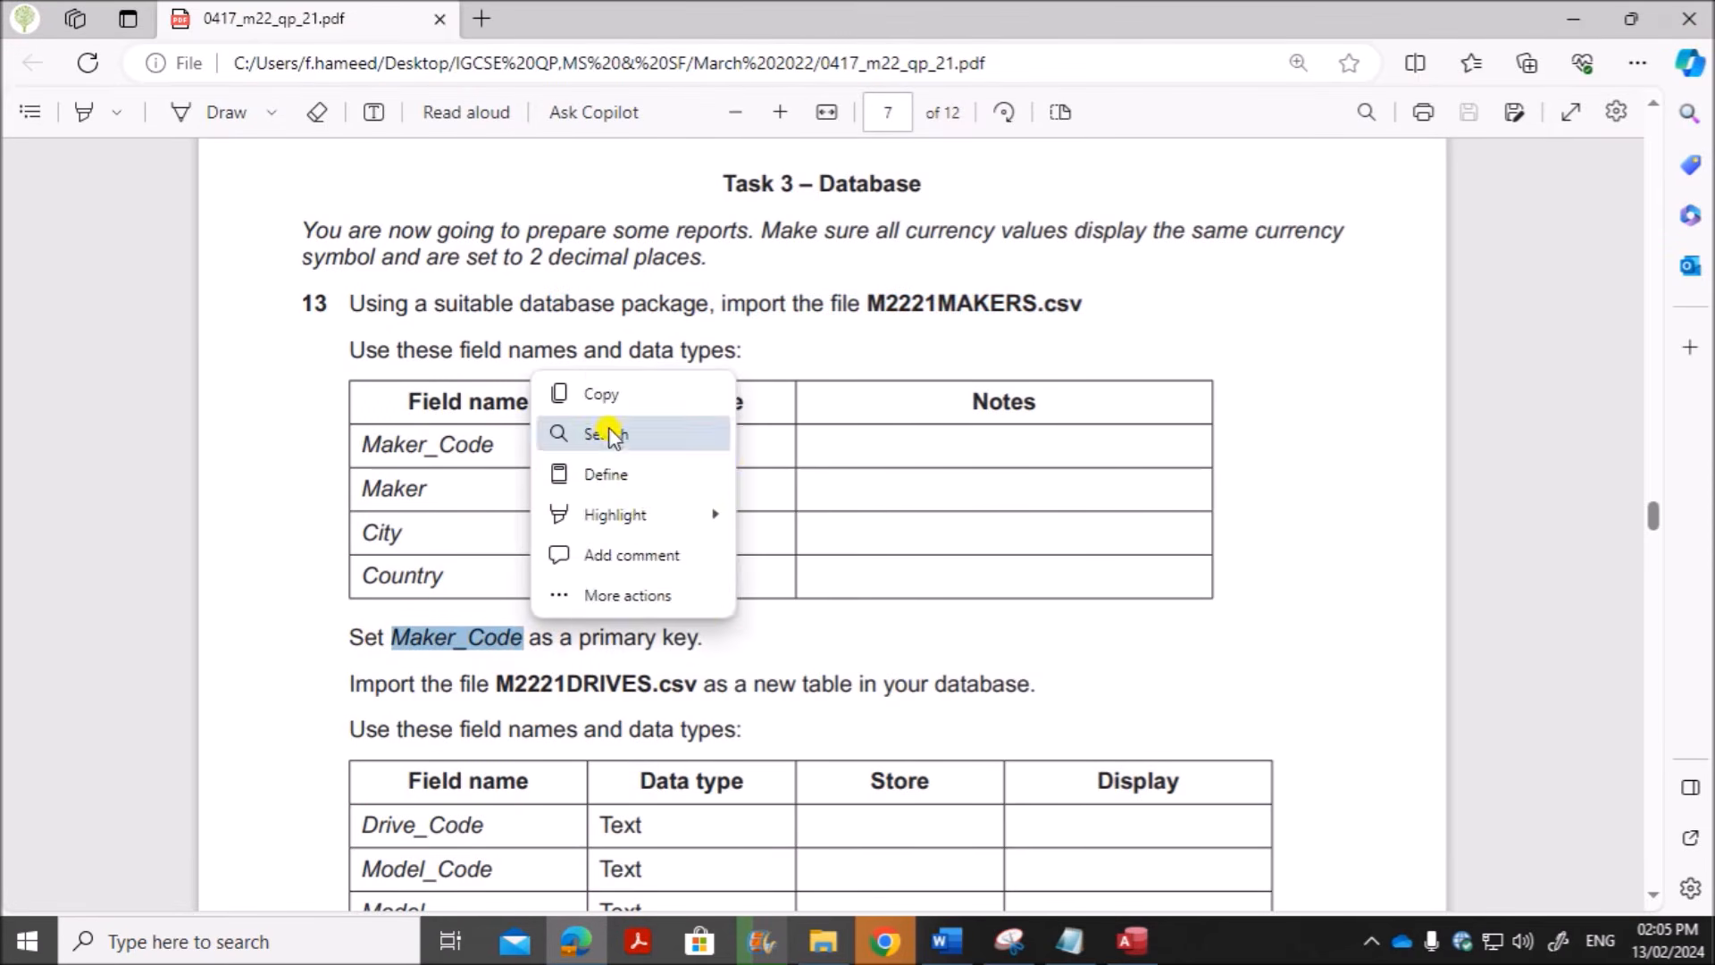
pyautogui.click(804, 467)
pyautogui.moveTo(598, 438); pyautogui.dragTo(668, 601)
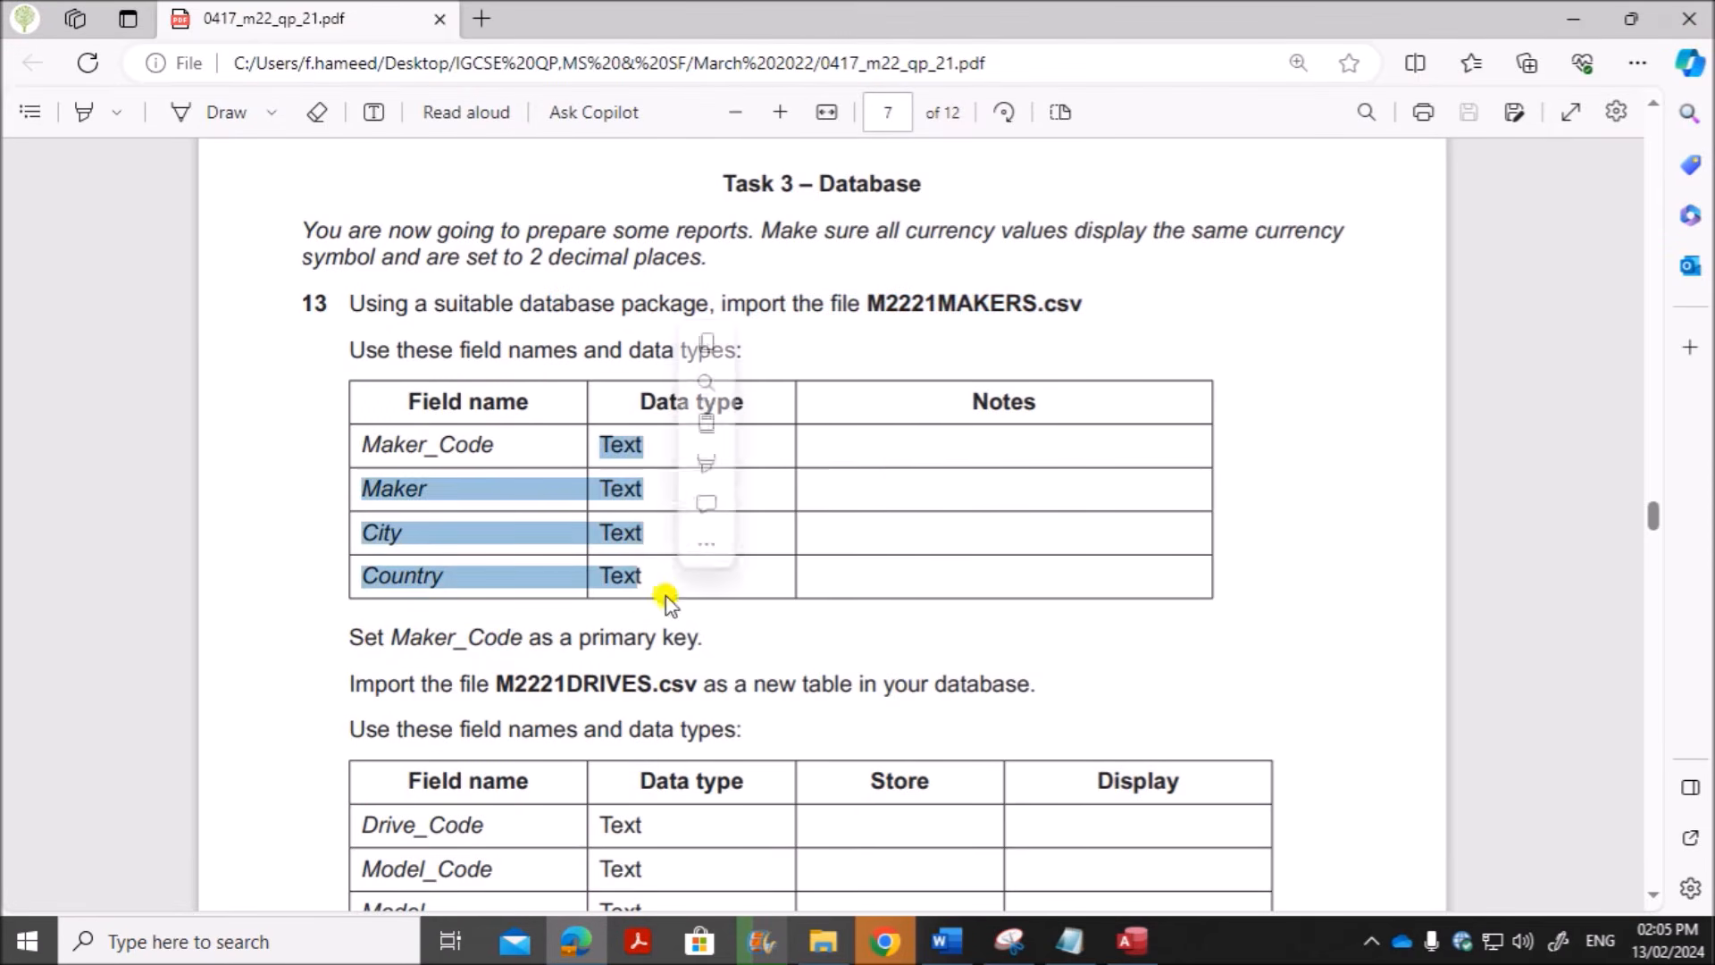
pyautogui.click(1131, 941)
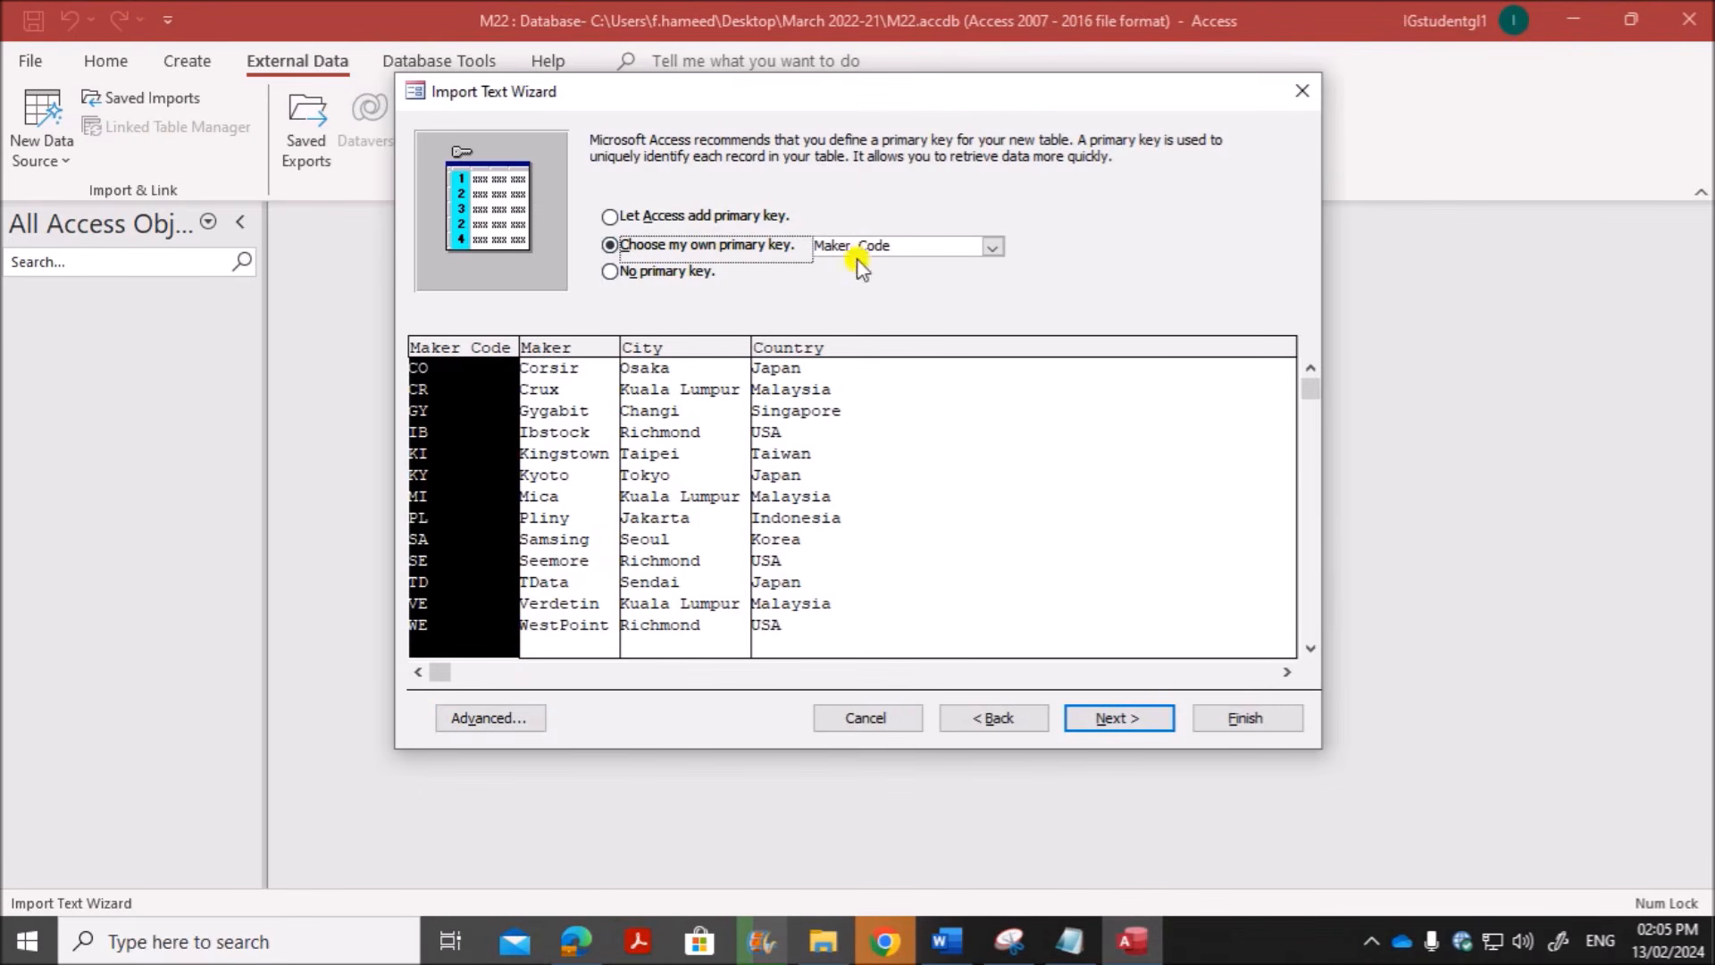
# Step: Check the field types in the M2221MAKERS import specification and finish the import without saving the import steps
pyautogui.click(466, 714)
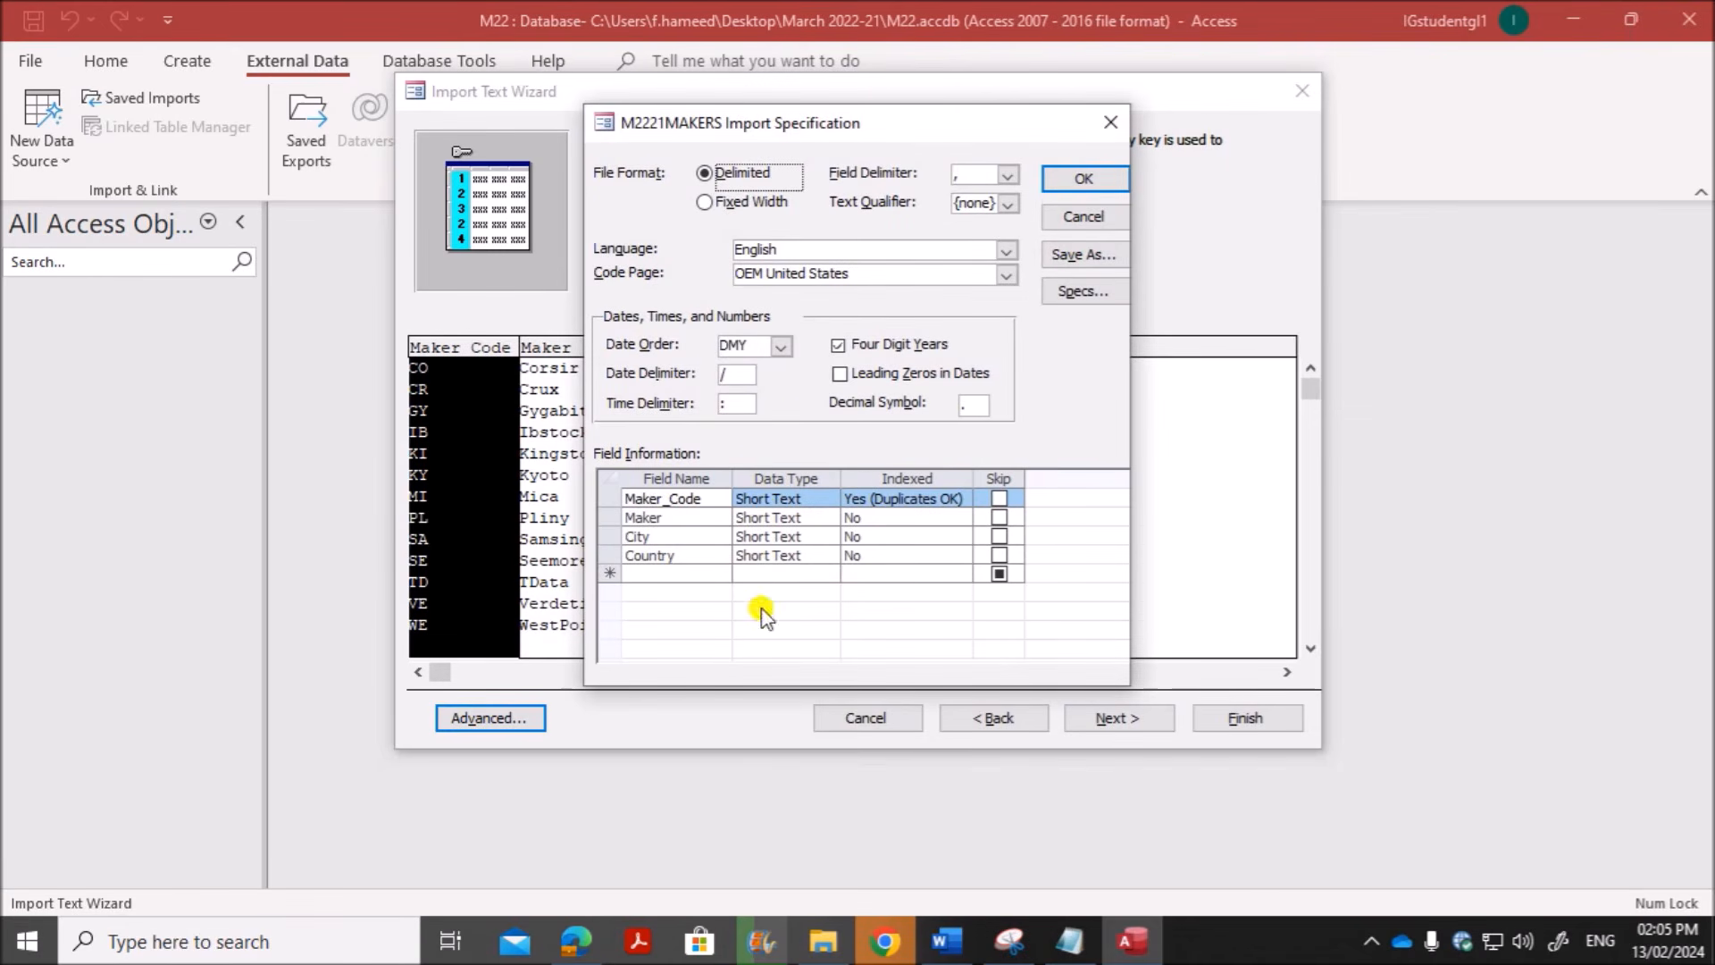
pyautogui.click(1067, 180)
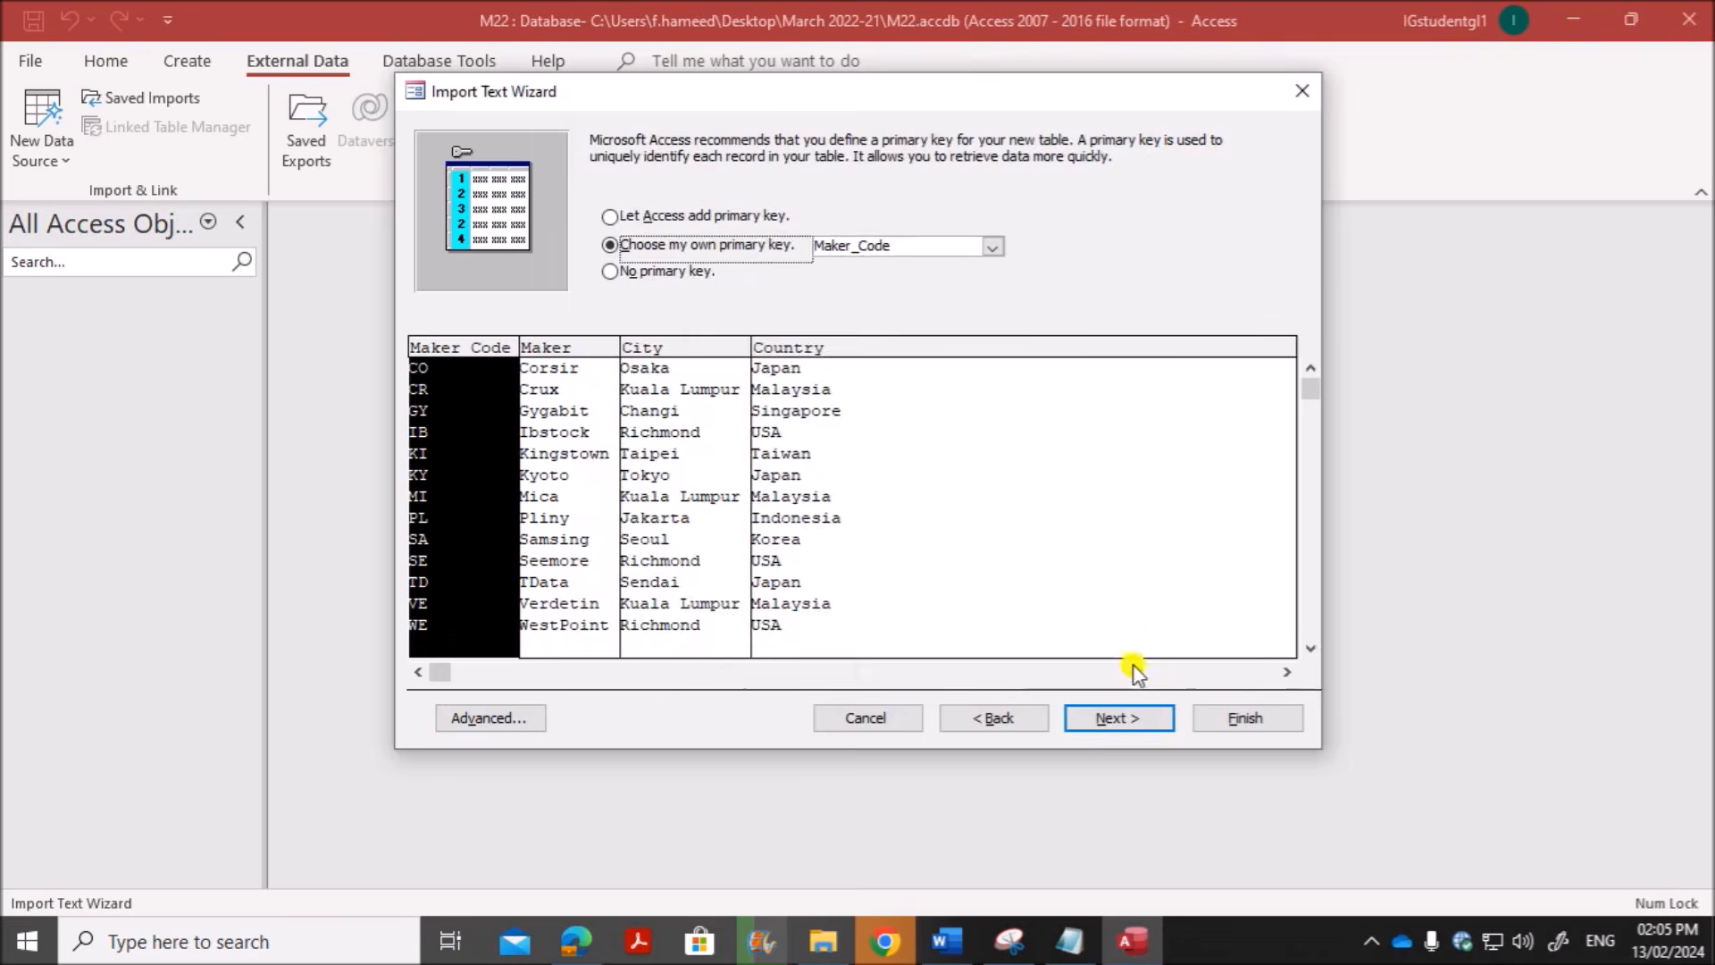
pyautogui.click(1123, 722)
pyautogui.click(1206, 719)
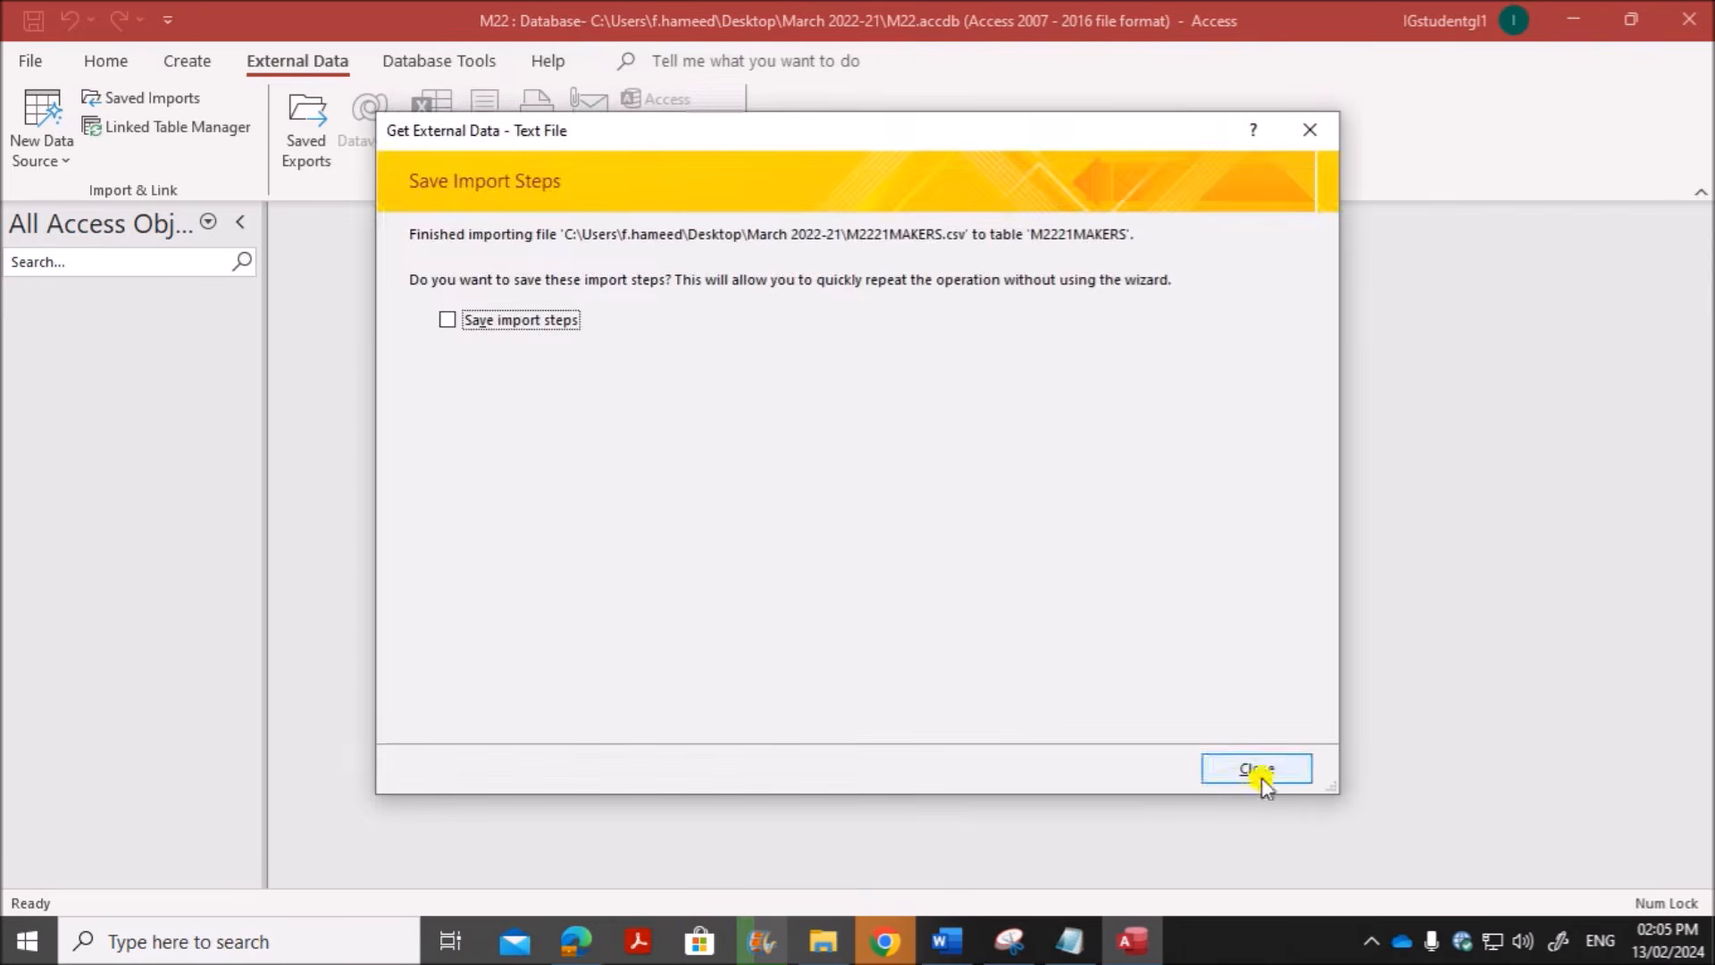
pyautogui.click(1257, 770)
# Step: Switch to the exam PDF and read the instruction for importing M2221DRIVES.csv with its field names and data types
pyautogui.click(576, 941)
pyautogui.scroll(-3, 616, 733)
pyautogui.scroll(3, 816, 474)
pyautogui.scroll(-5, 1152, 658)
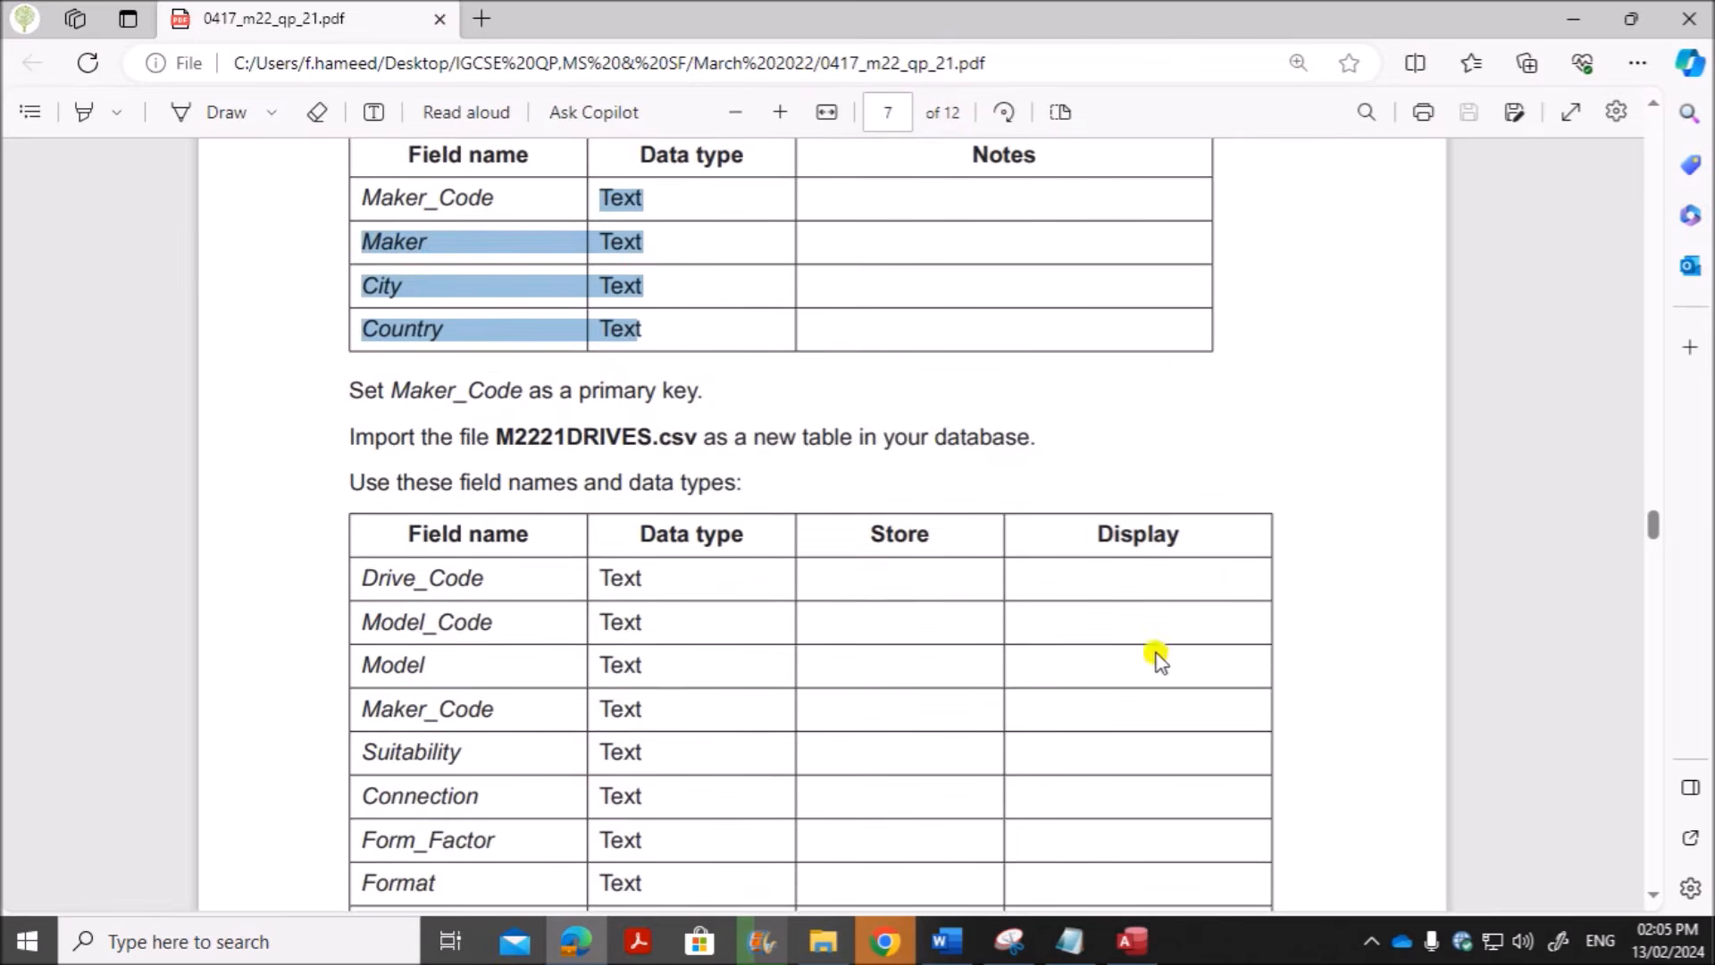
pyautogui.scroll(1, 911, 608)
pyautogui.moveTo(661, 318); pyautogui.dragTo(1005, 312)
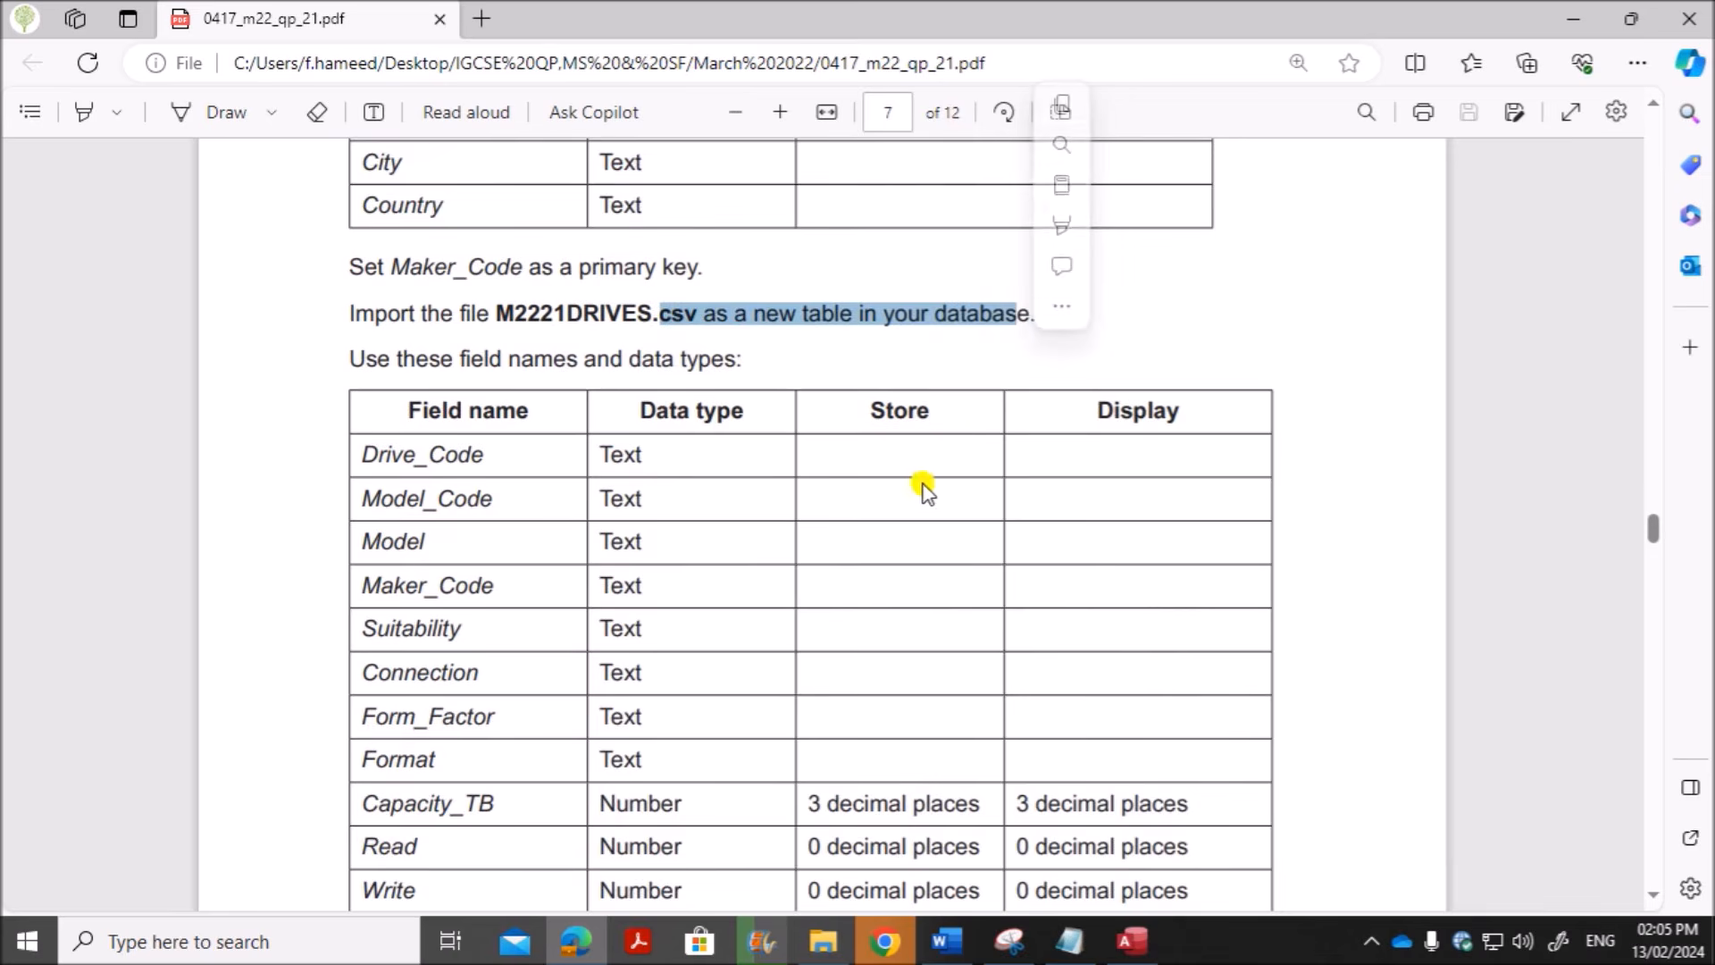
pyautogui.scroll(-1, 924, 486)
# Step: Switch to Access and start a text file import of M2221DRIVES.csv from the March 2022-21 folder into a new table
pyautogui.click(1132, 940)
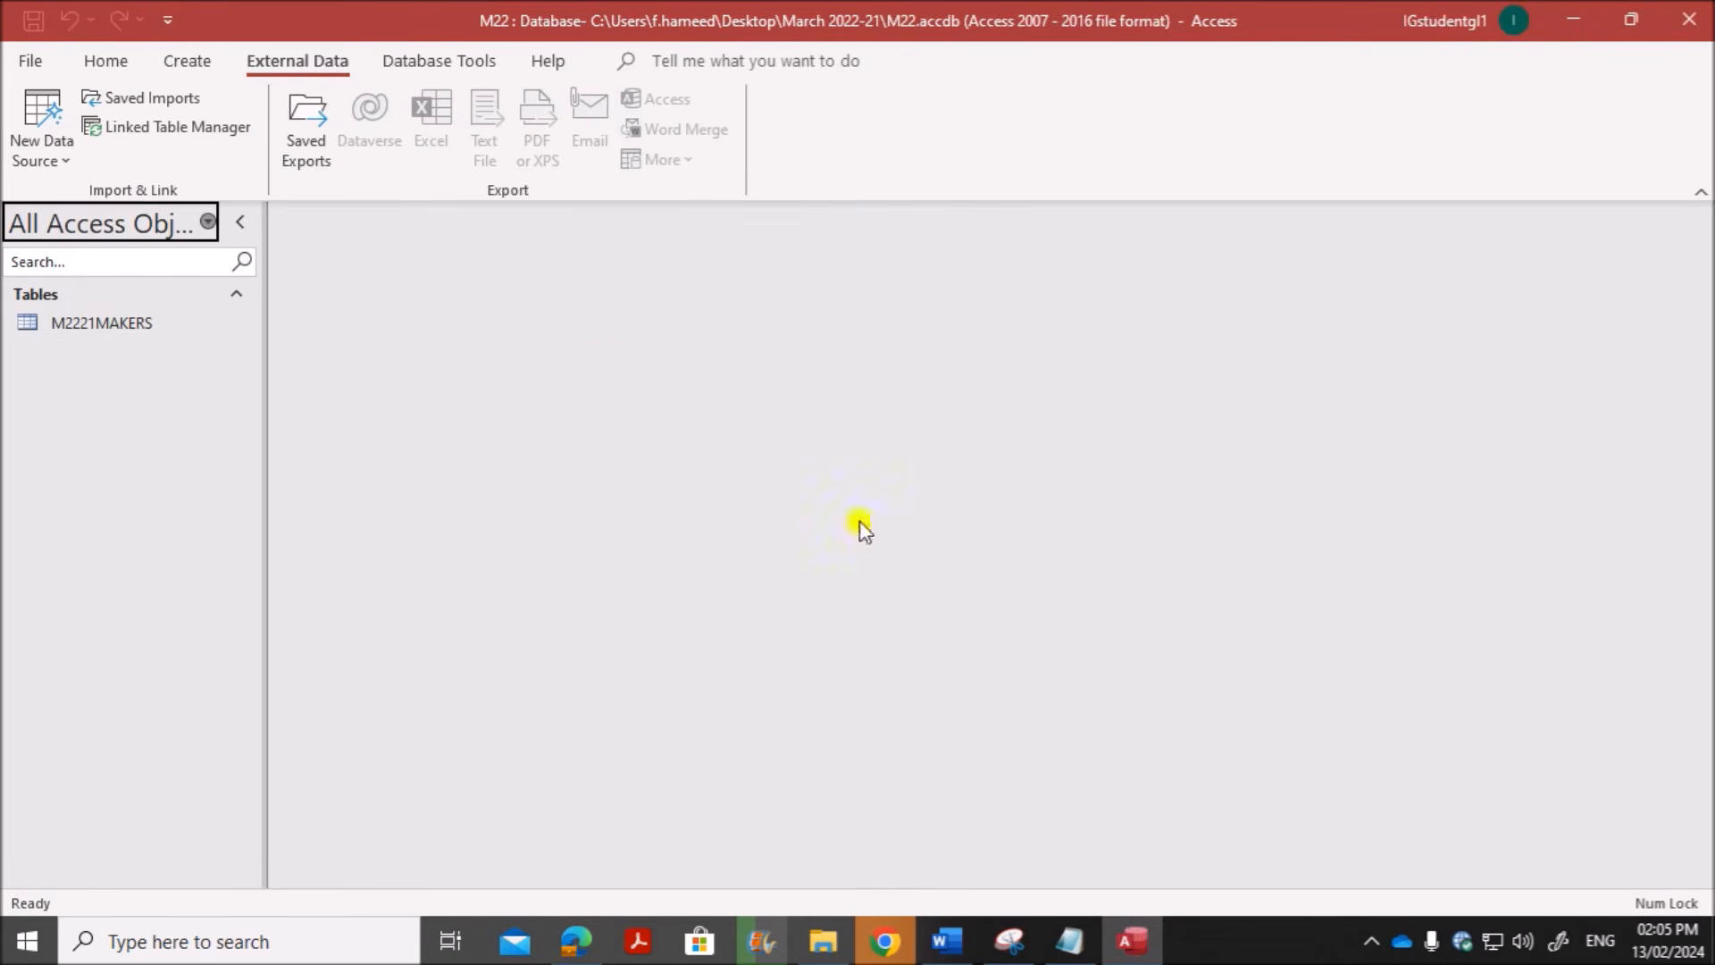
pyautogui.click(51, 150)
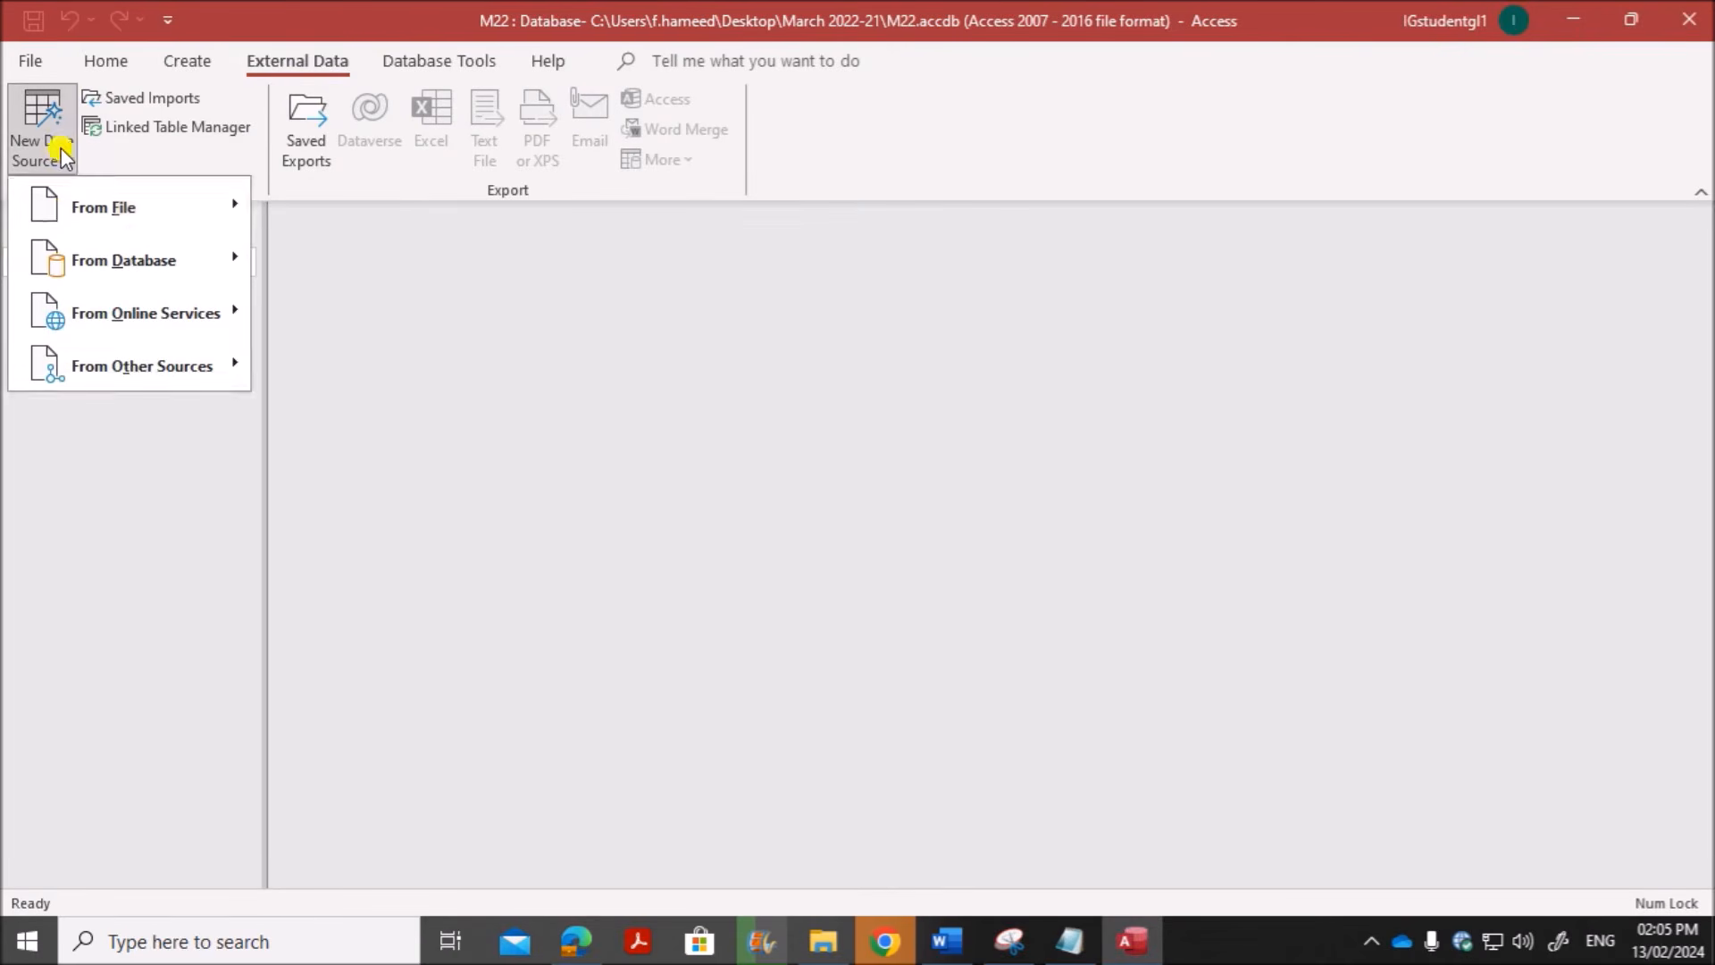
pyautogui.moveTo(84, 200)
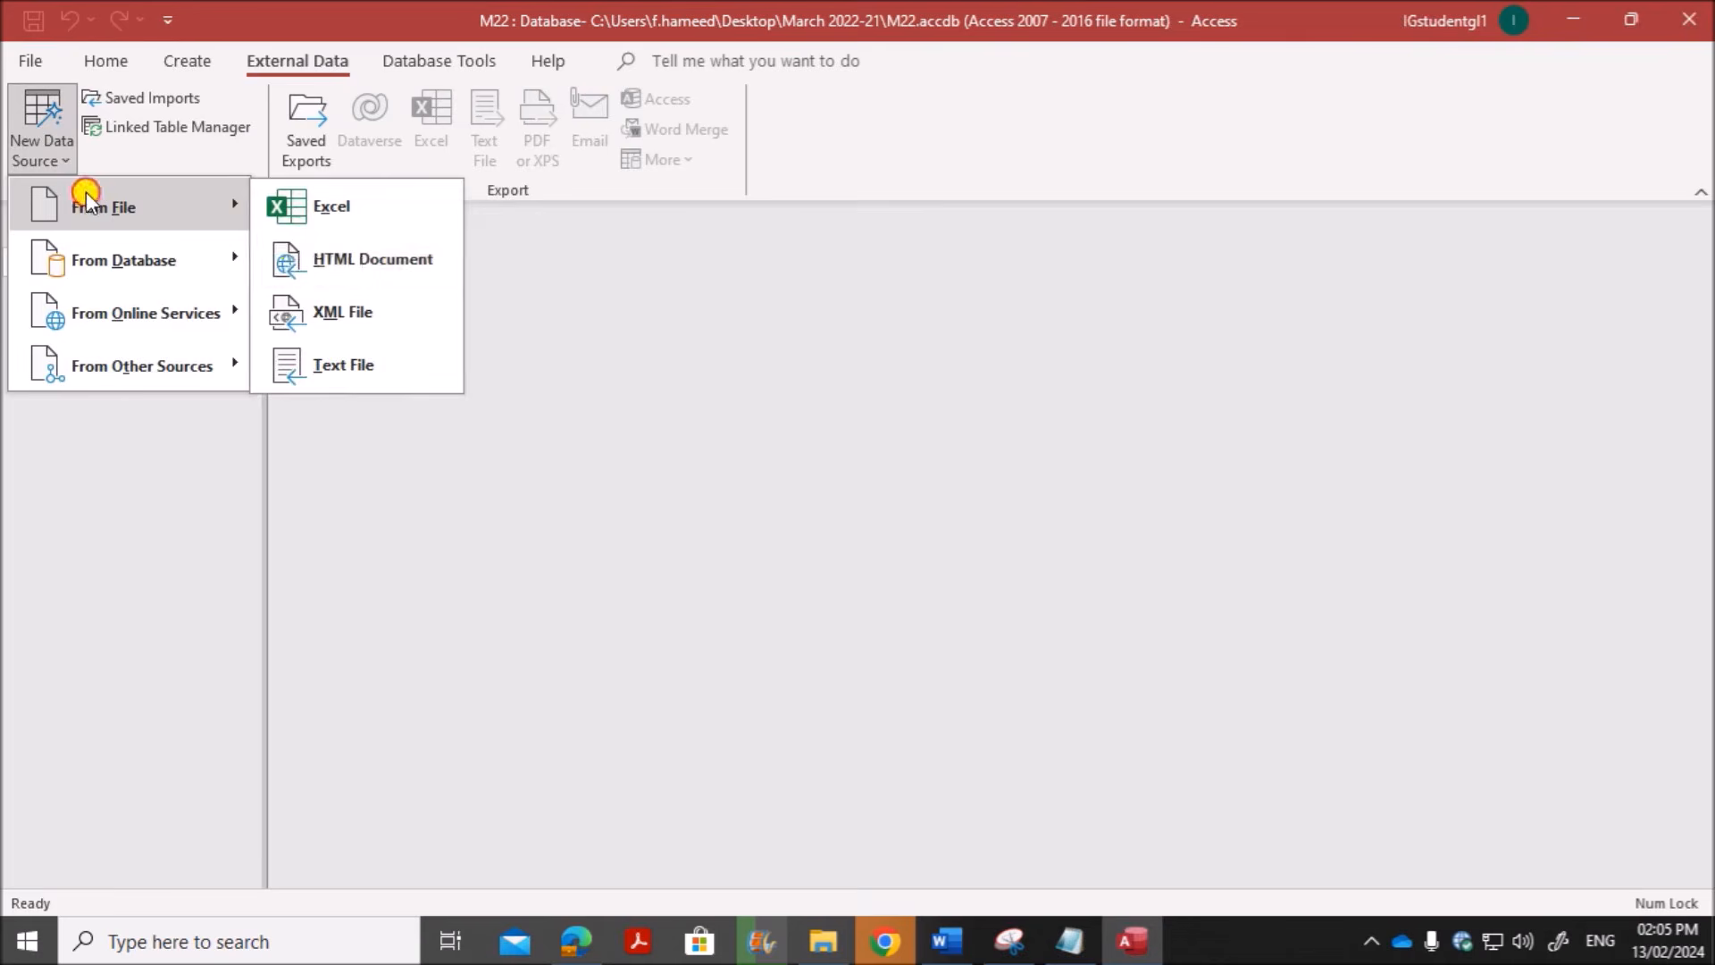
pyautogui.click(318, 369)
pyautogui.click(1221, 279)
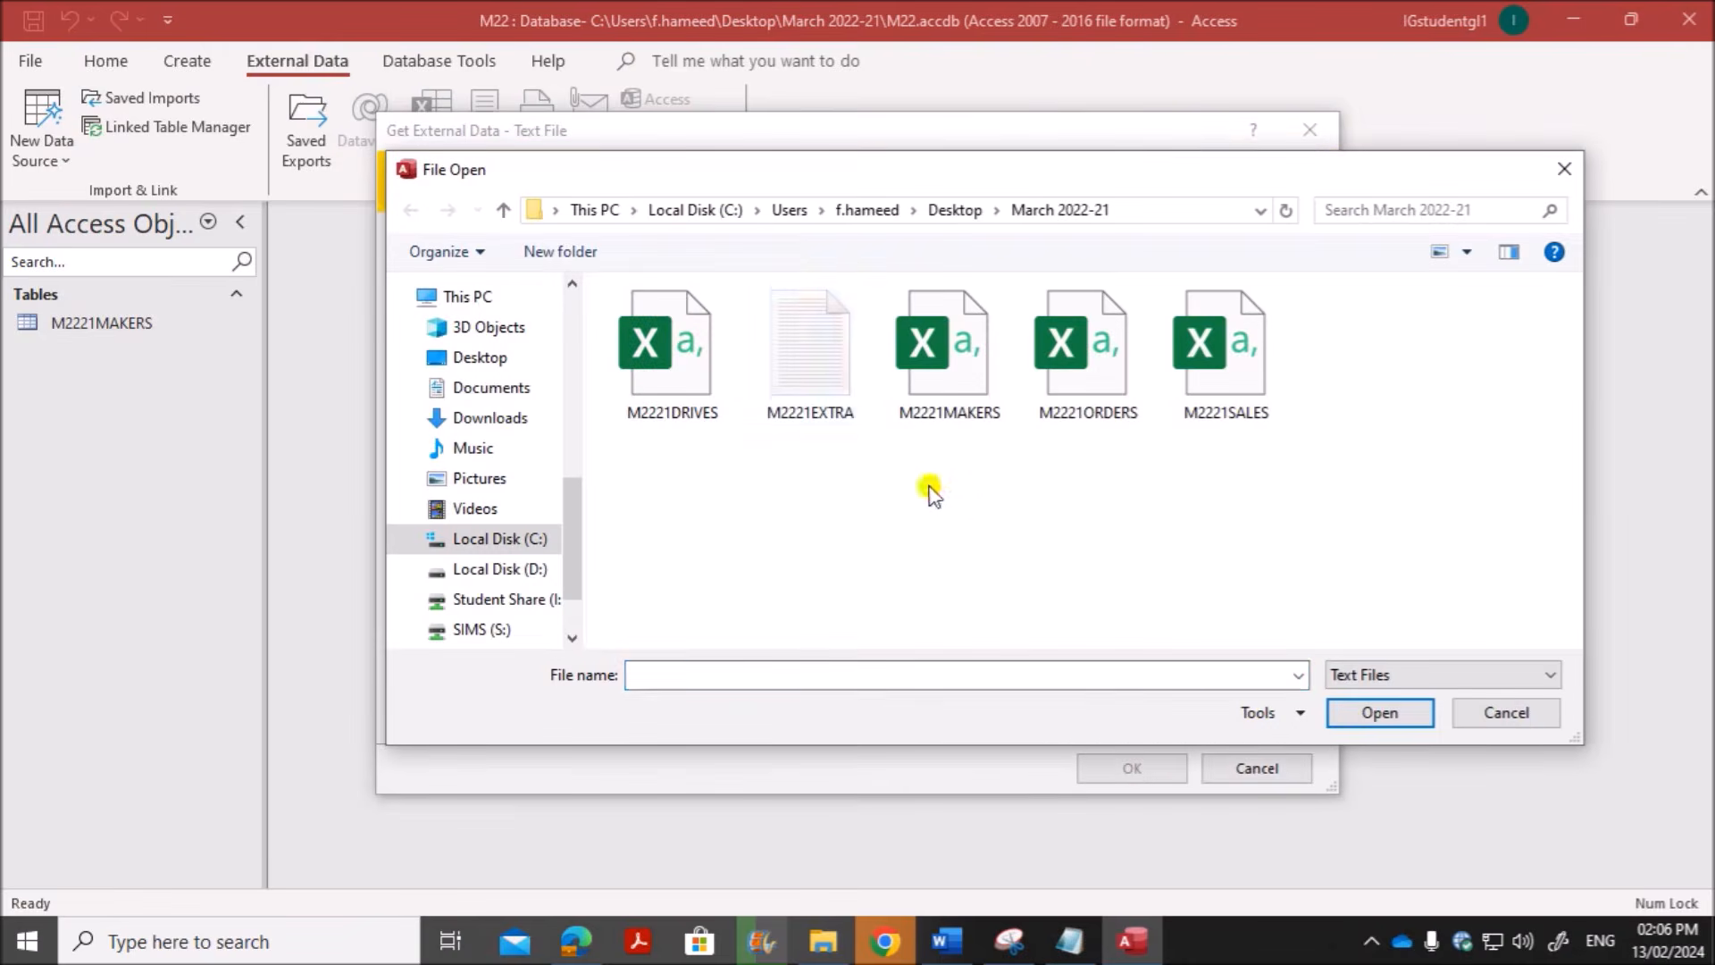
pyautogui.click(661, 339)
pyautogui.click(1355, 712)
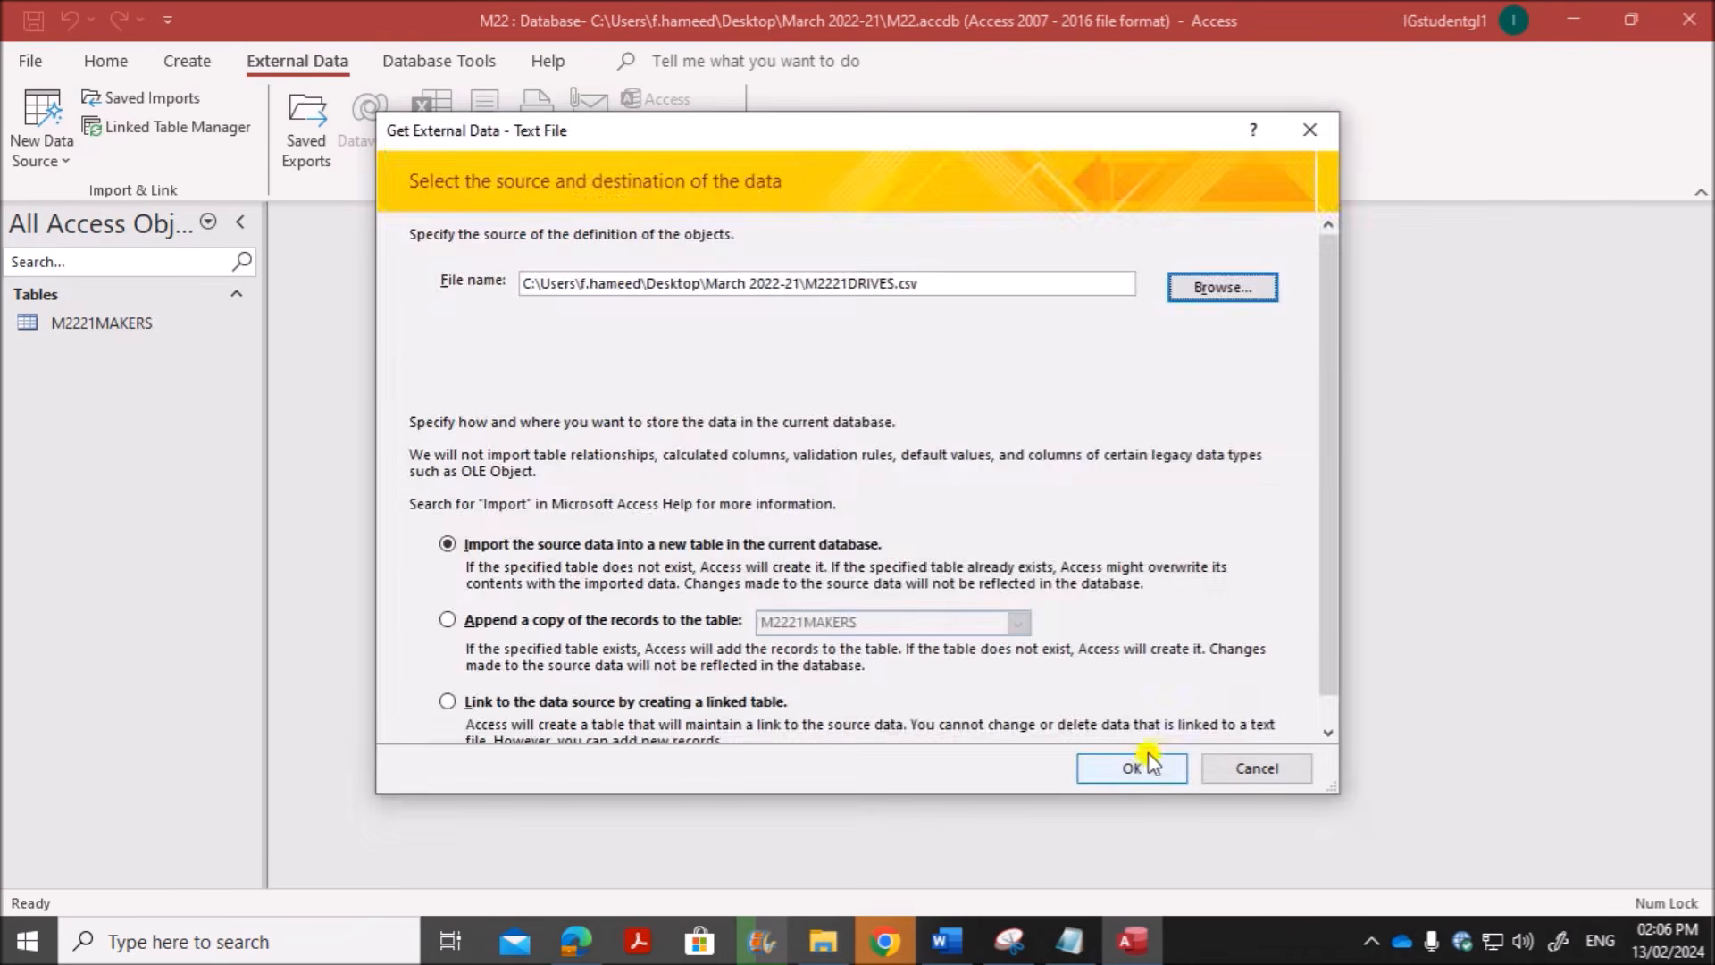
pyautogui.click(1133, 767)
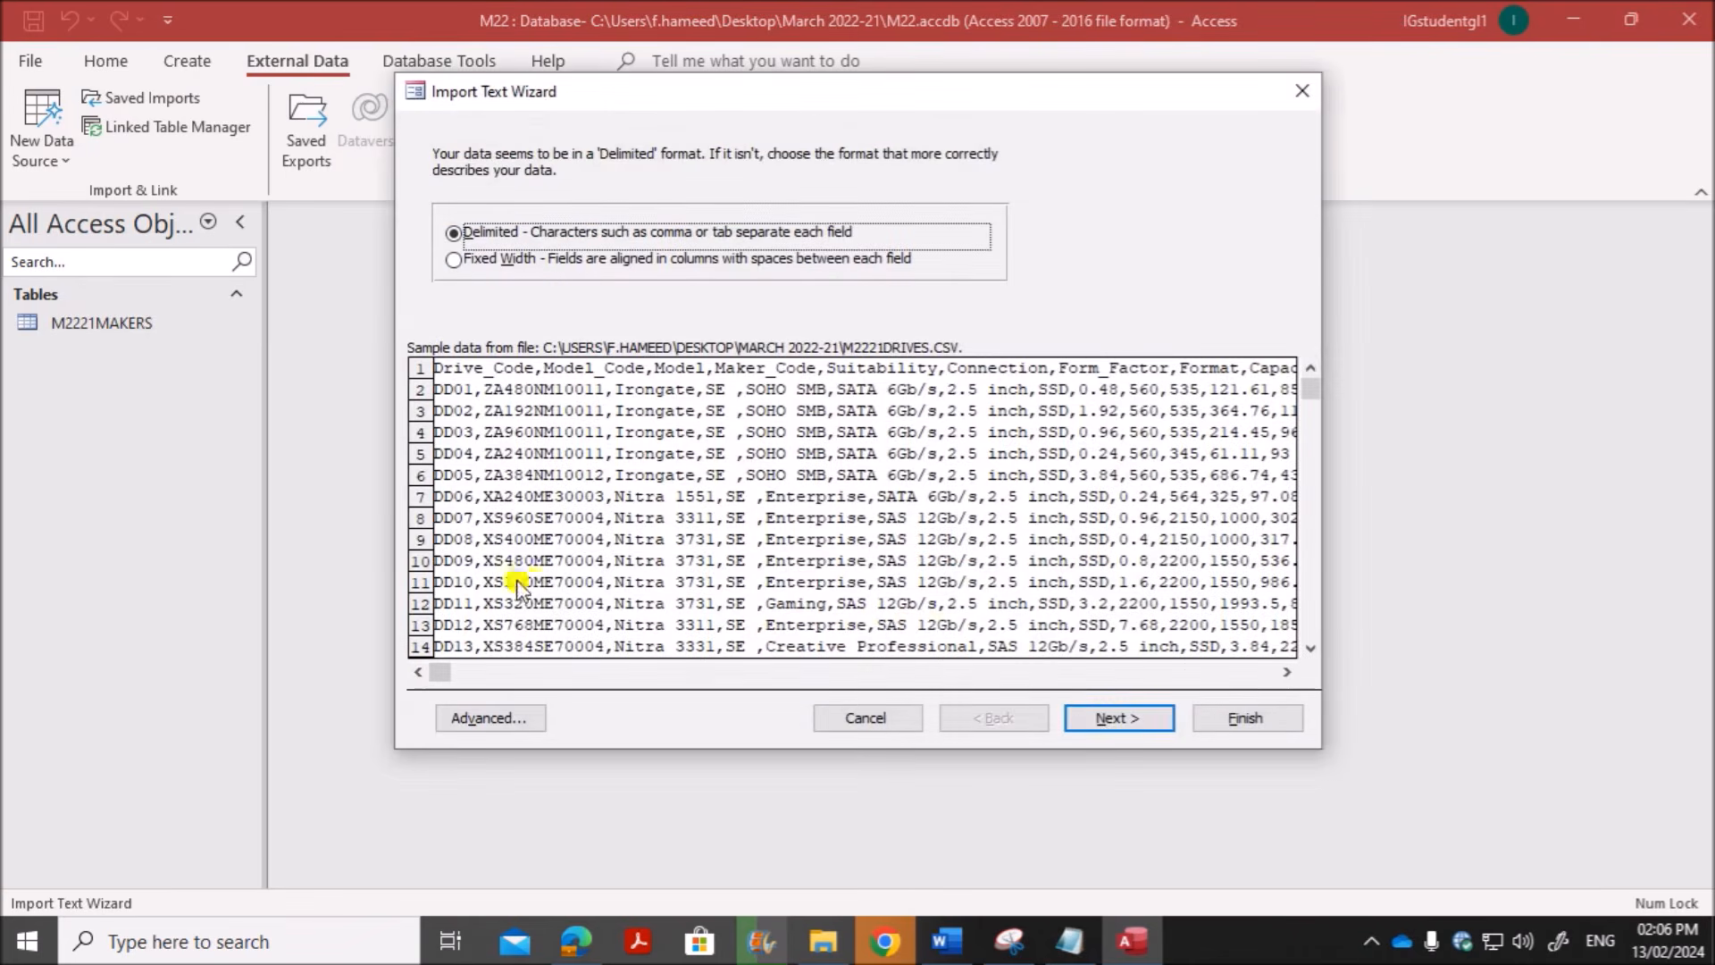
# Step: Keep the M2221DRIVES import comma-delimited and treat its first row as field names
pyautogui.click(1121, 720)
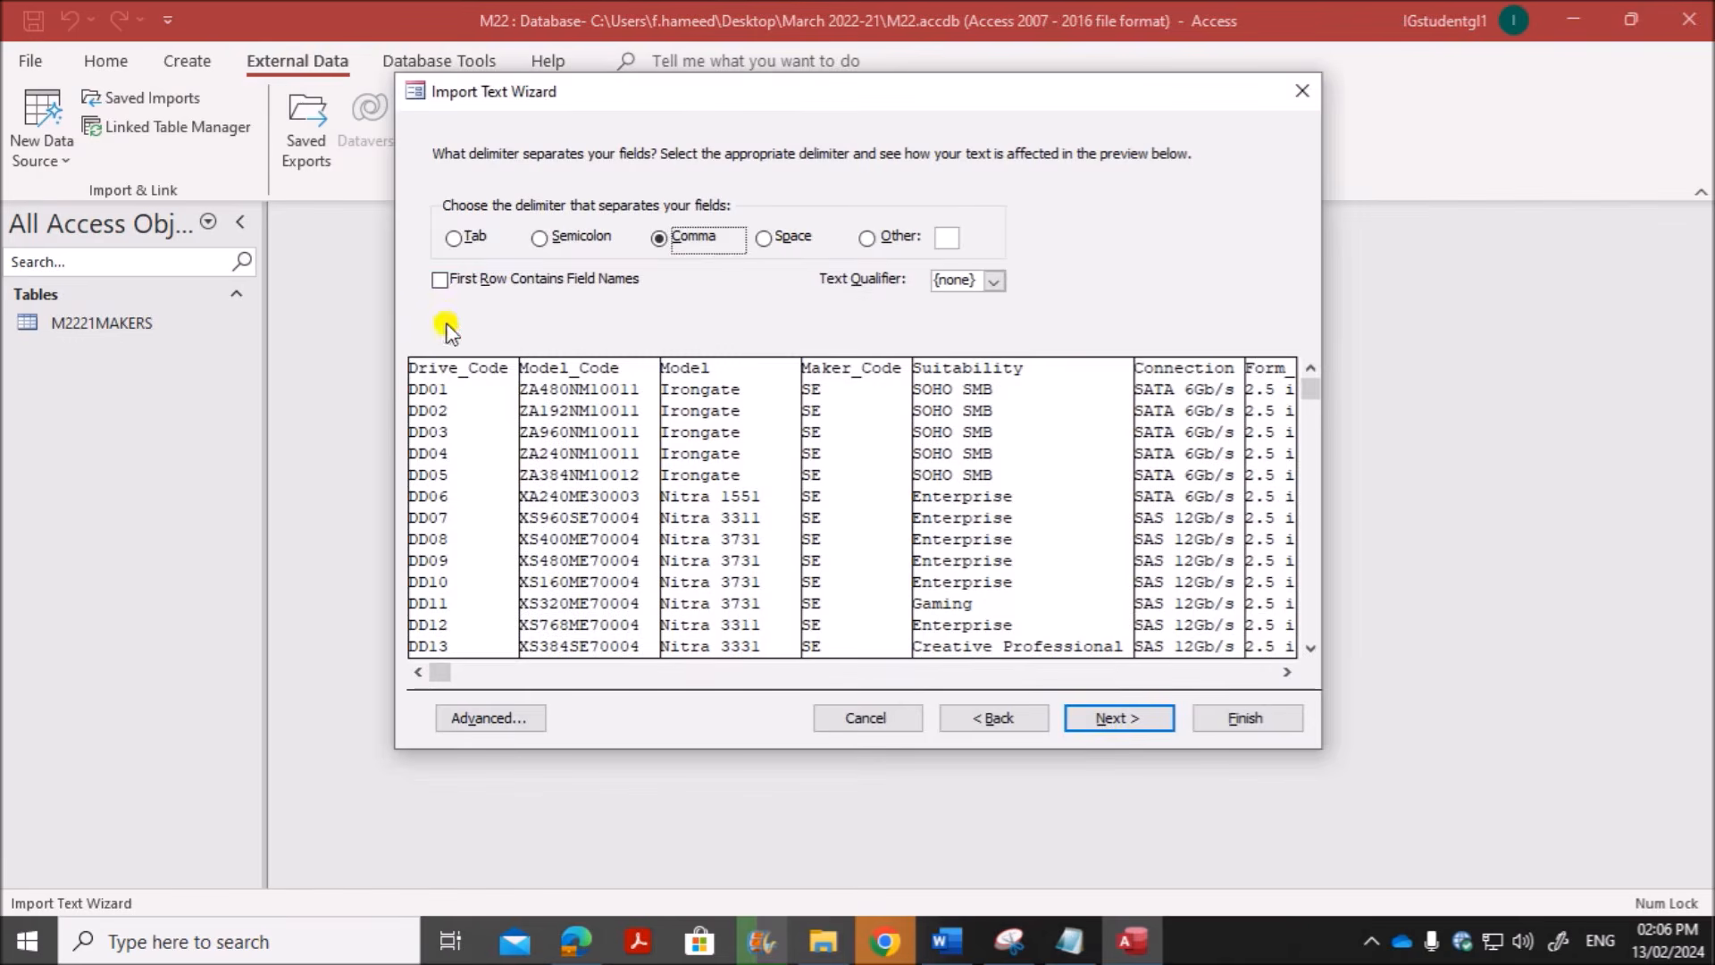
pyautogui.click(474, 280)
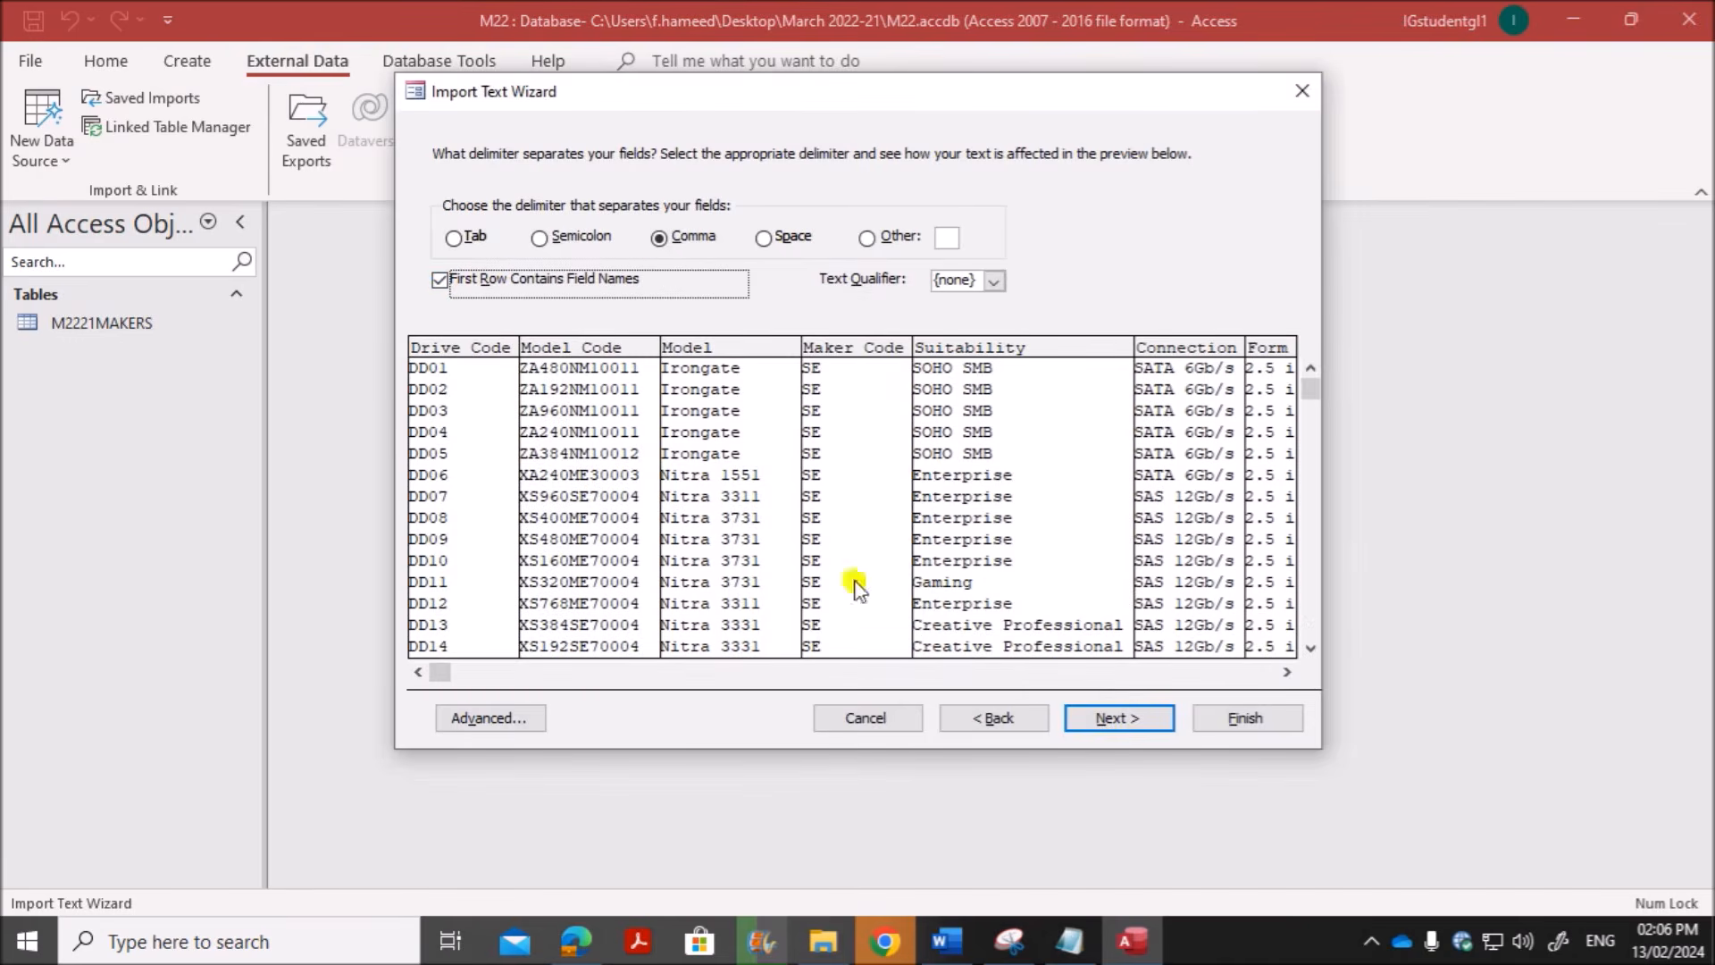
pyautogui.click(1104, 719)
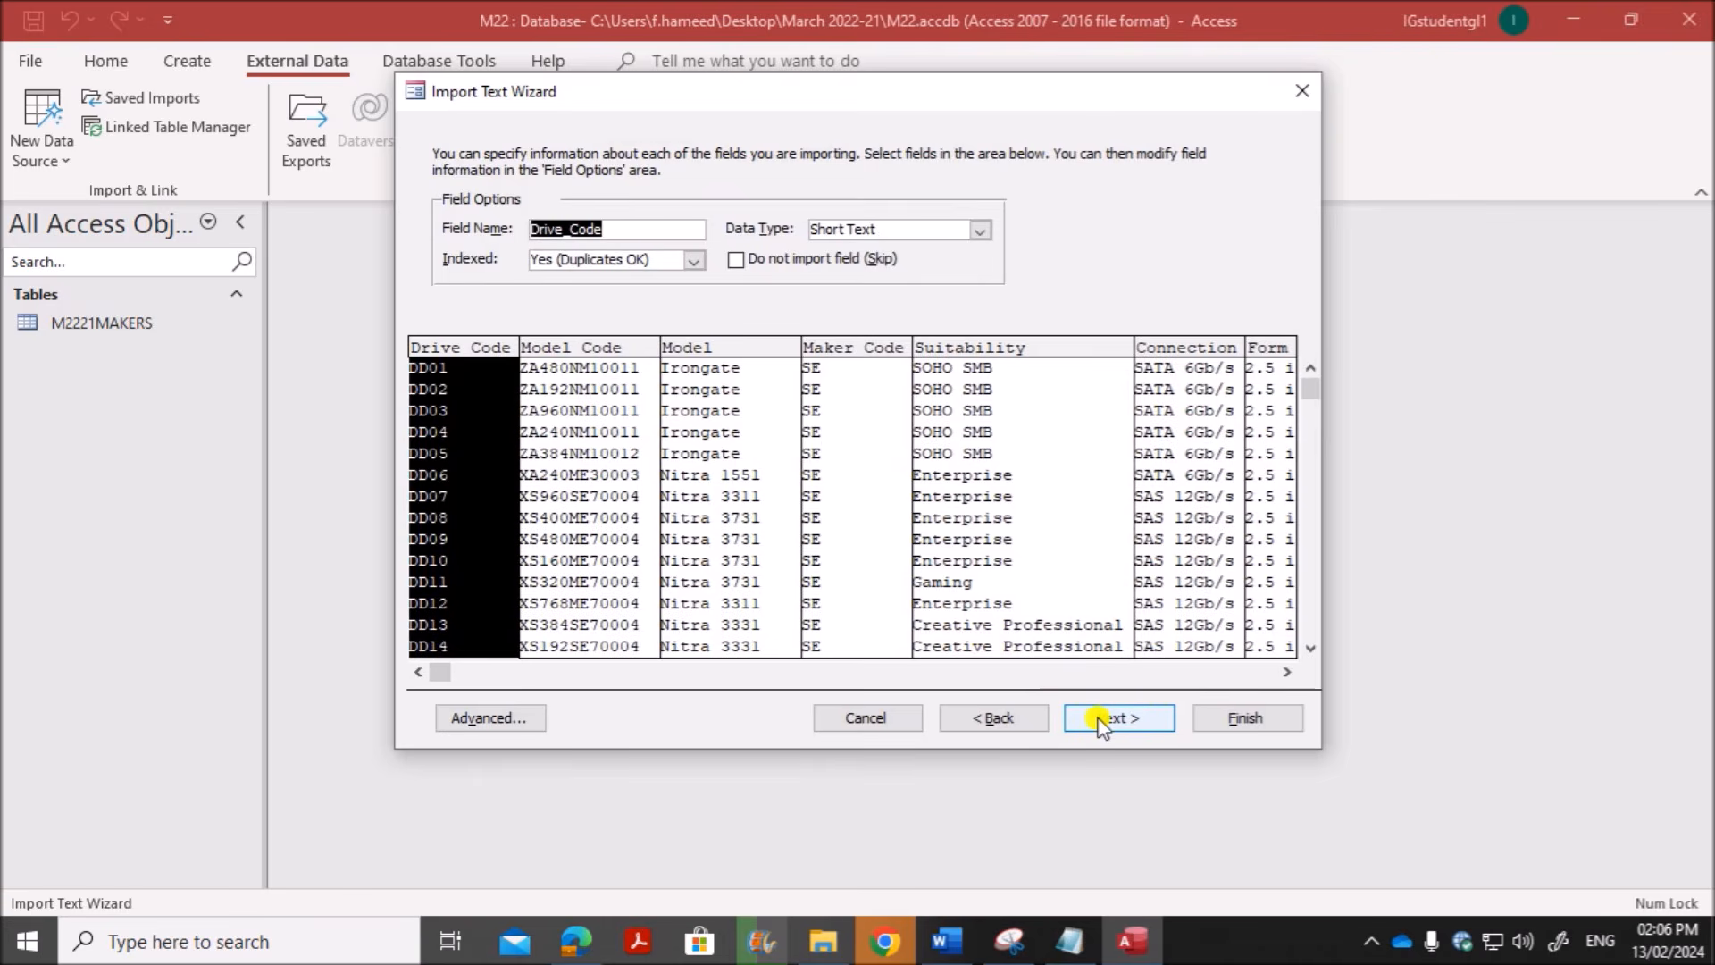
# Step: Choose Drive_Code as the primary key of the drives table and check this against the exam PDF
pyautogui.click(1101, 720)
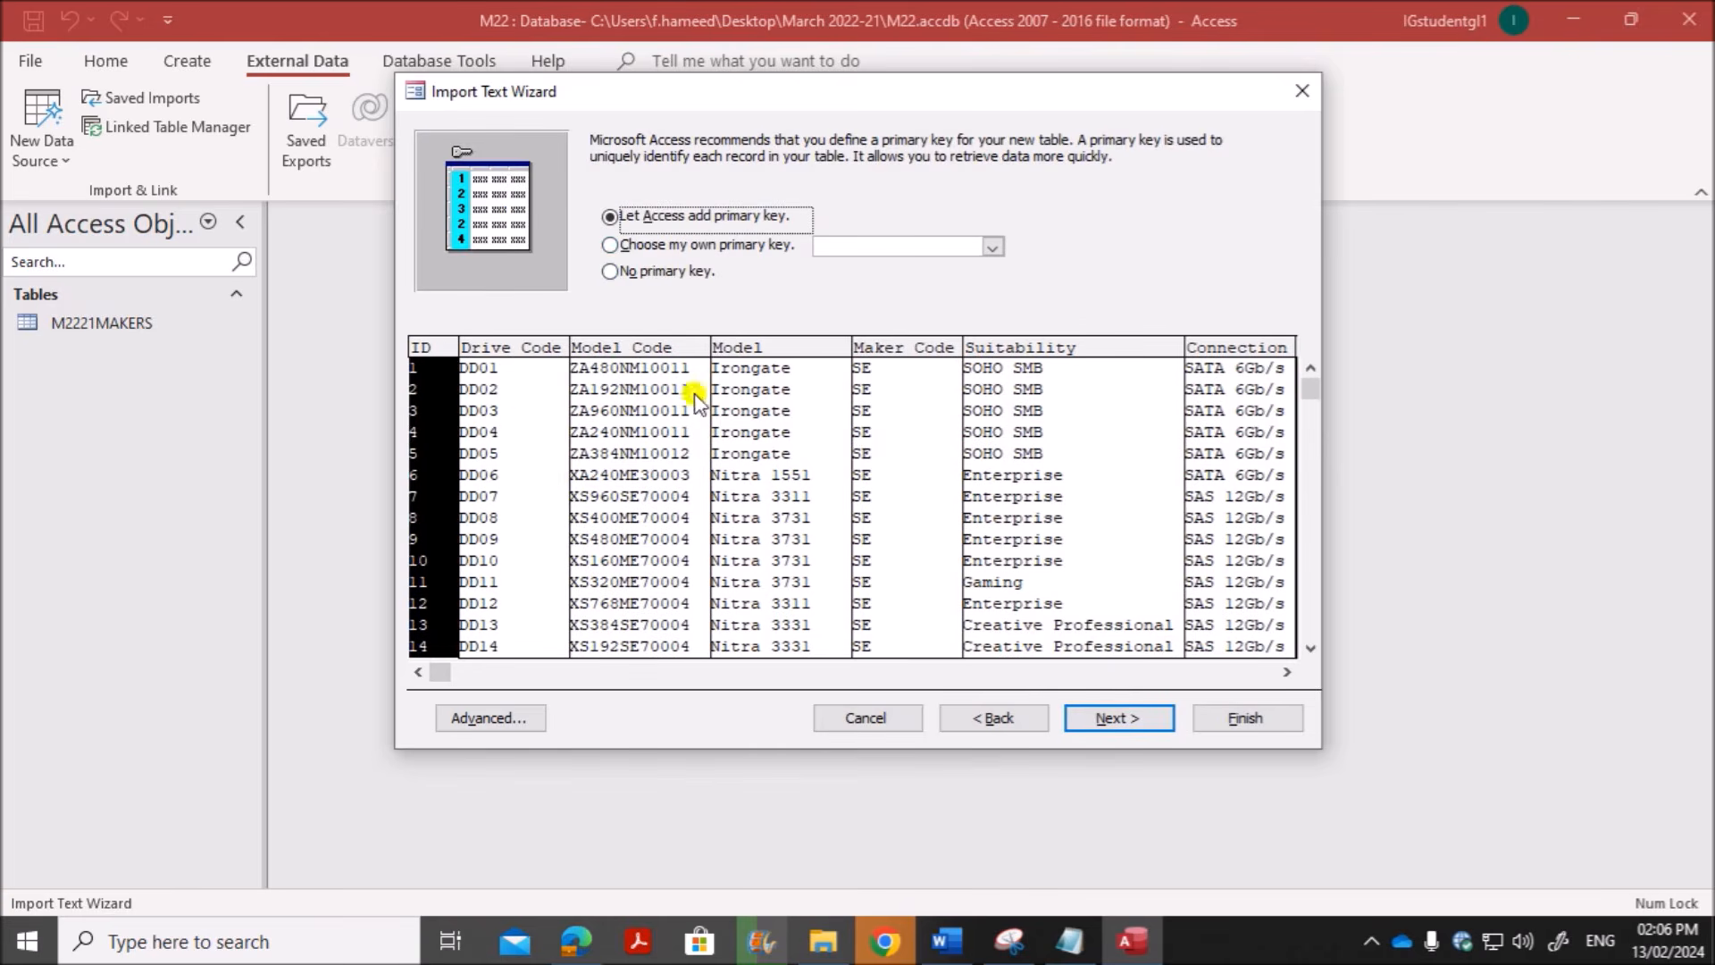
pyautogui.click(656, 255)
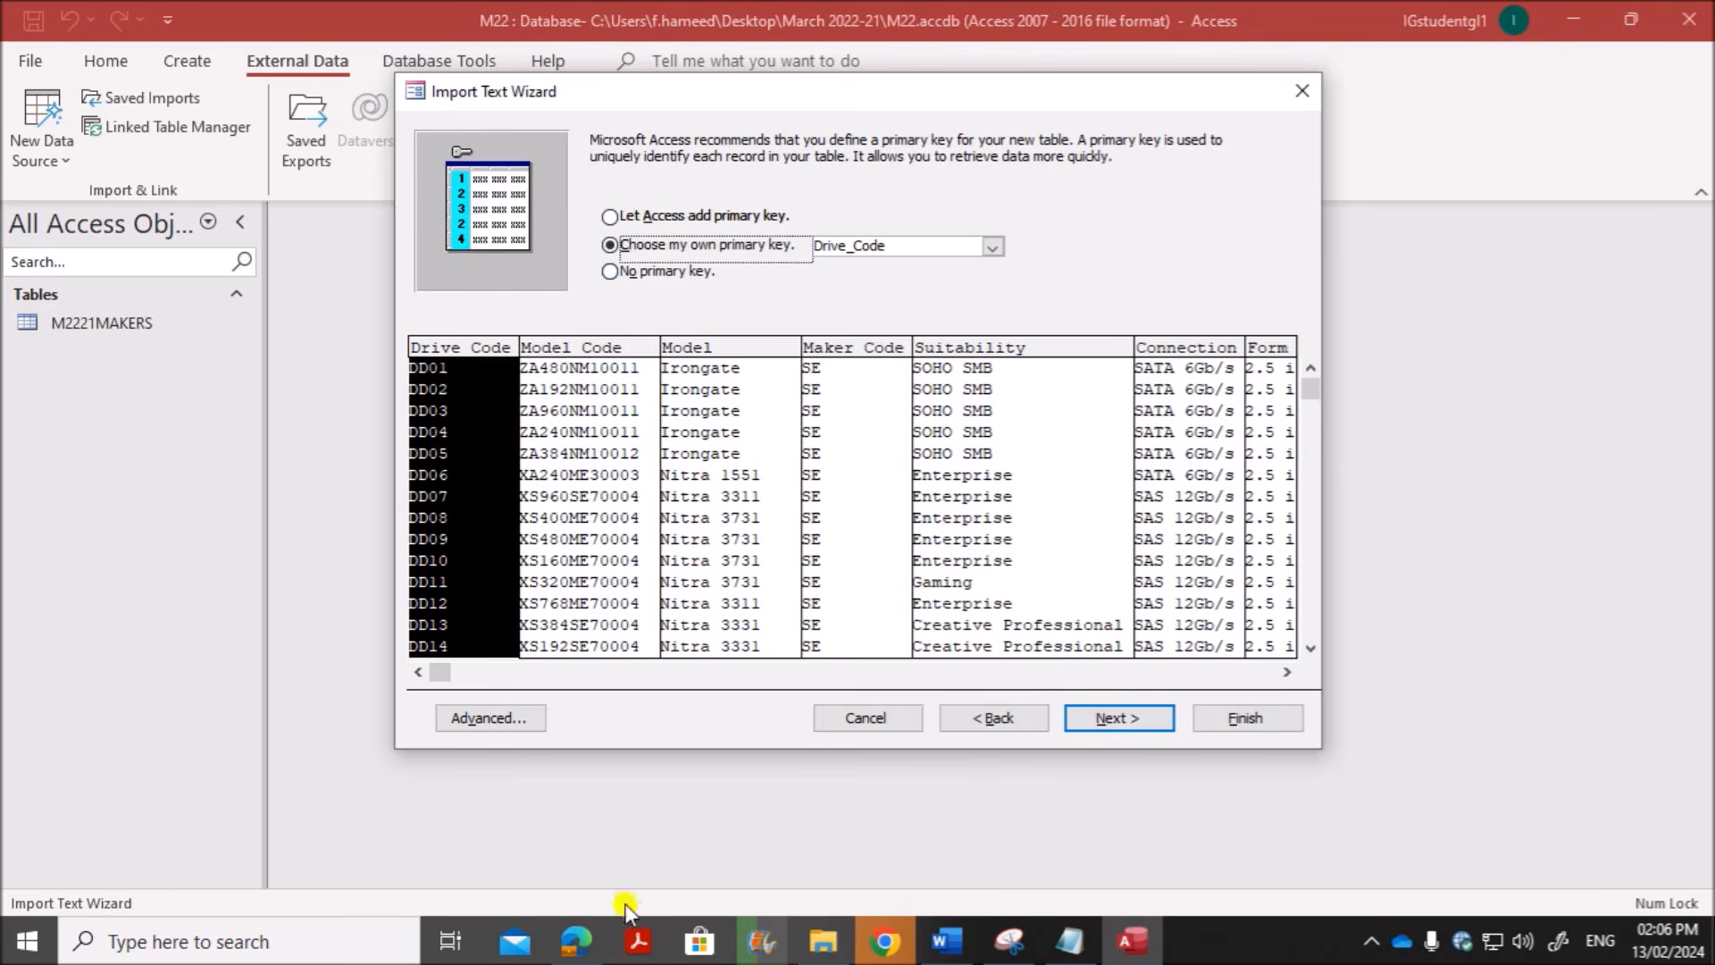
pyautogui.click(576, 941)
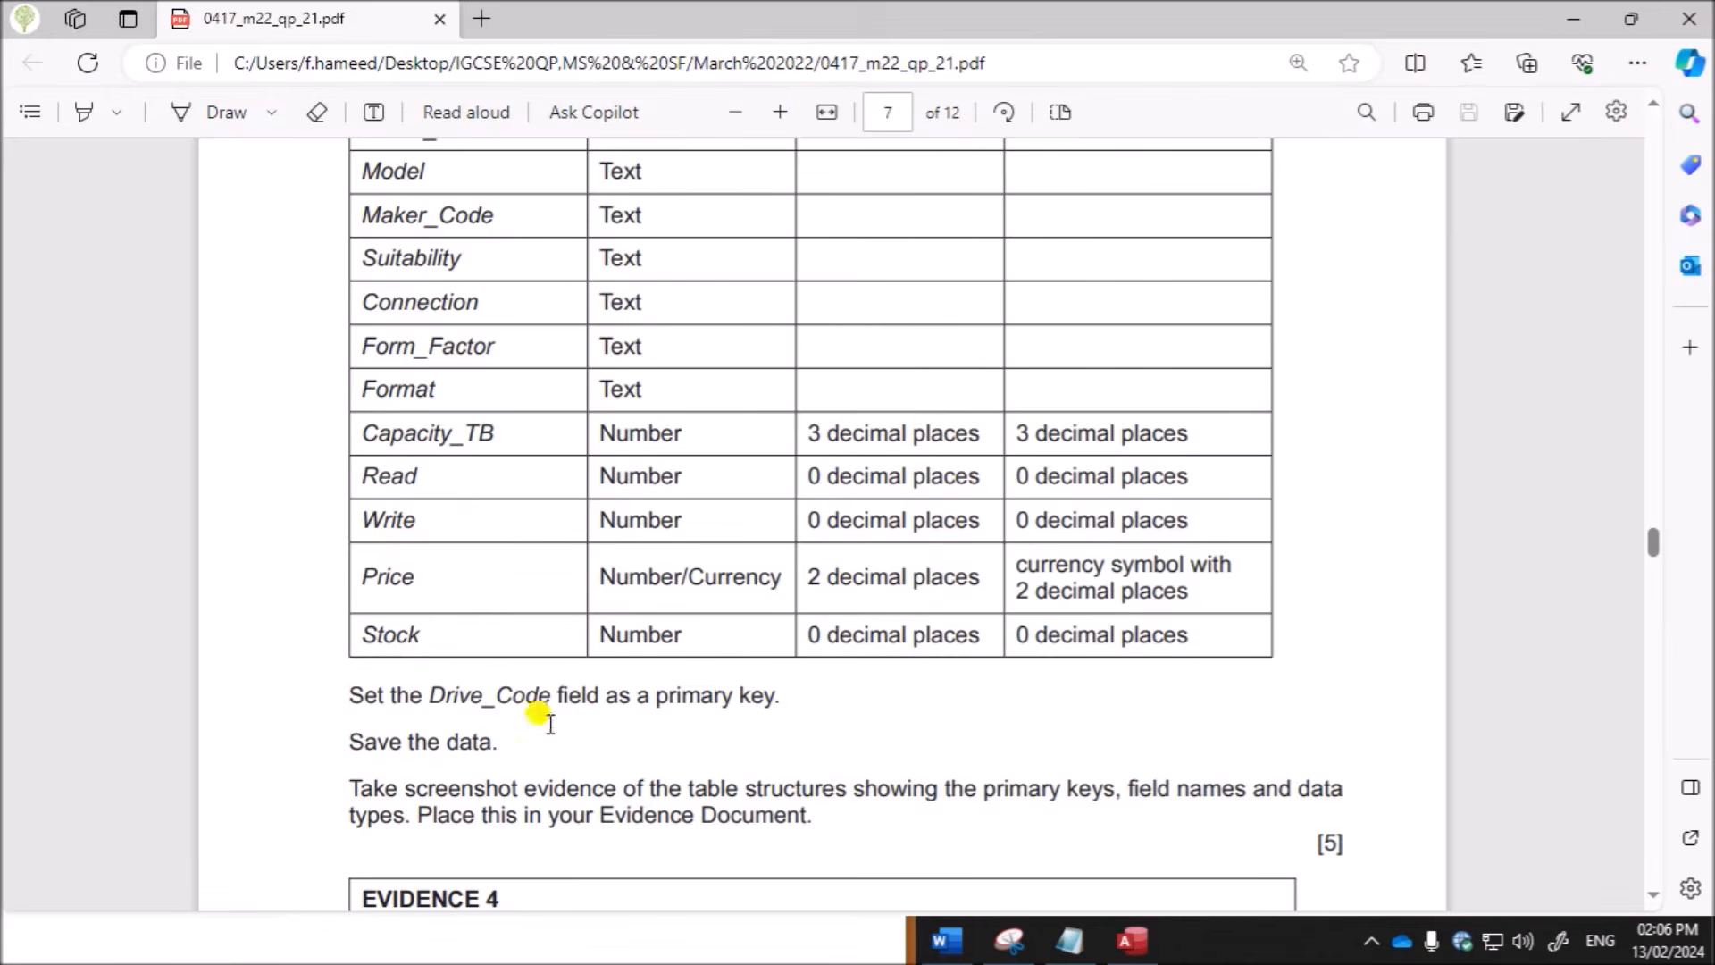
pyautogui.click(1131, 939)
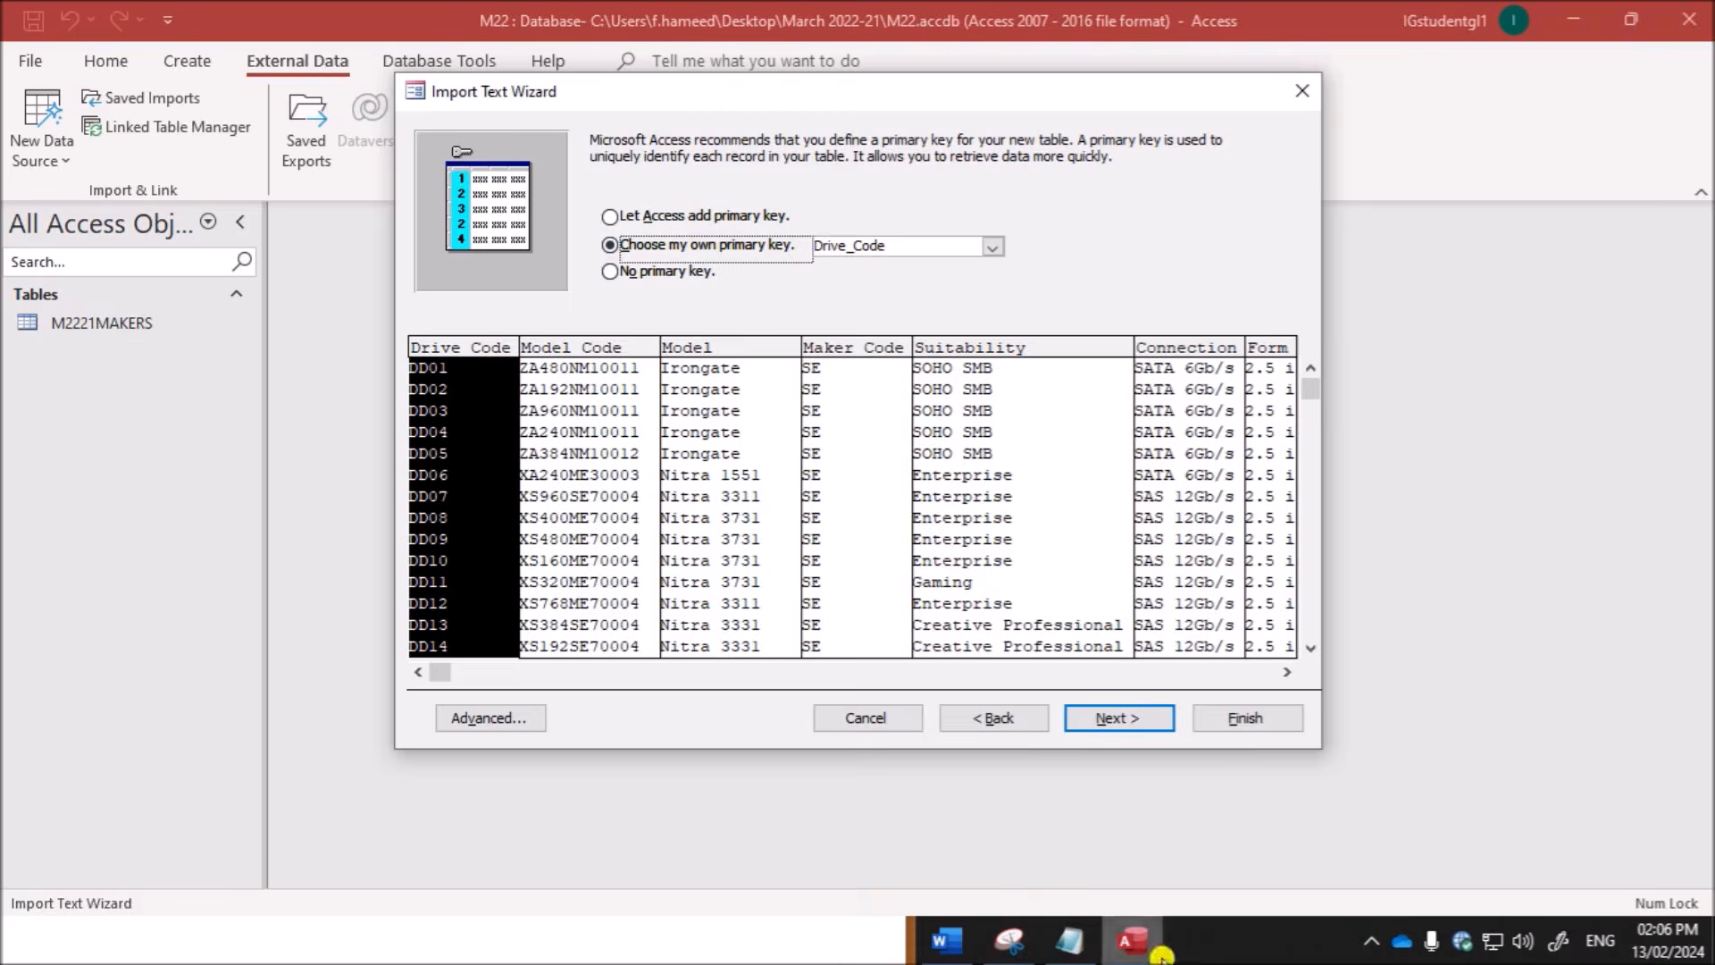
# Step: Compare the text fields Drive_Code to Format in the exam PDF with their data types in the M2221DRIVES import specification
pyautogui.click(582, 941)
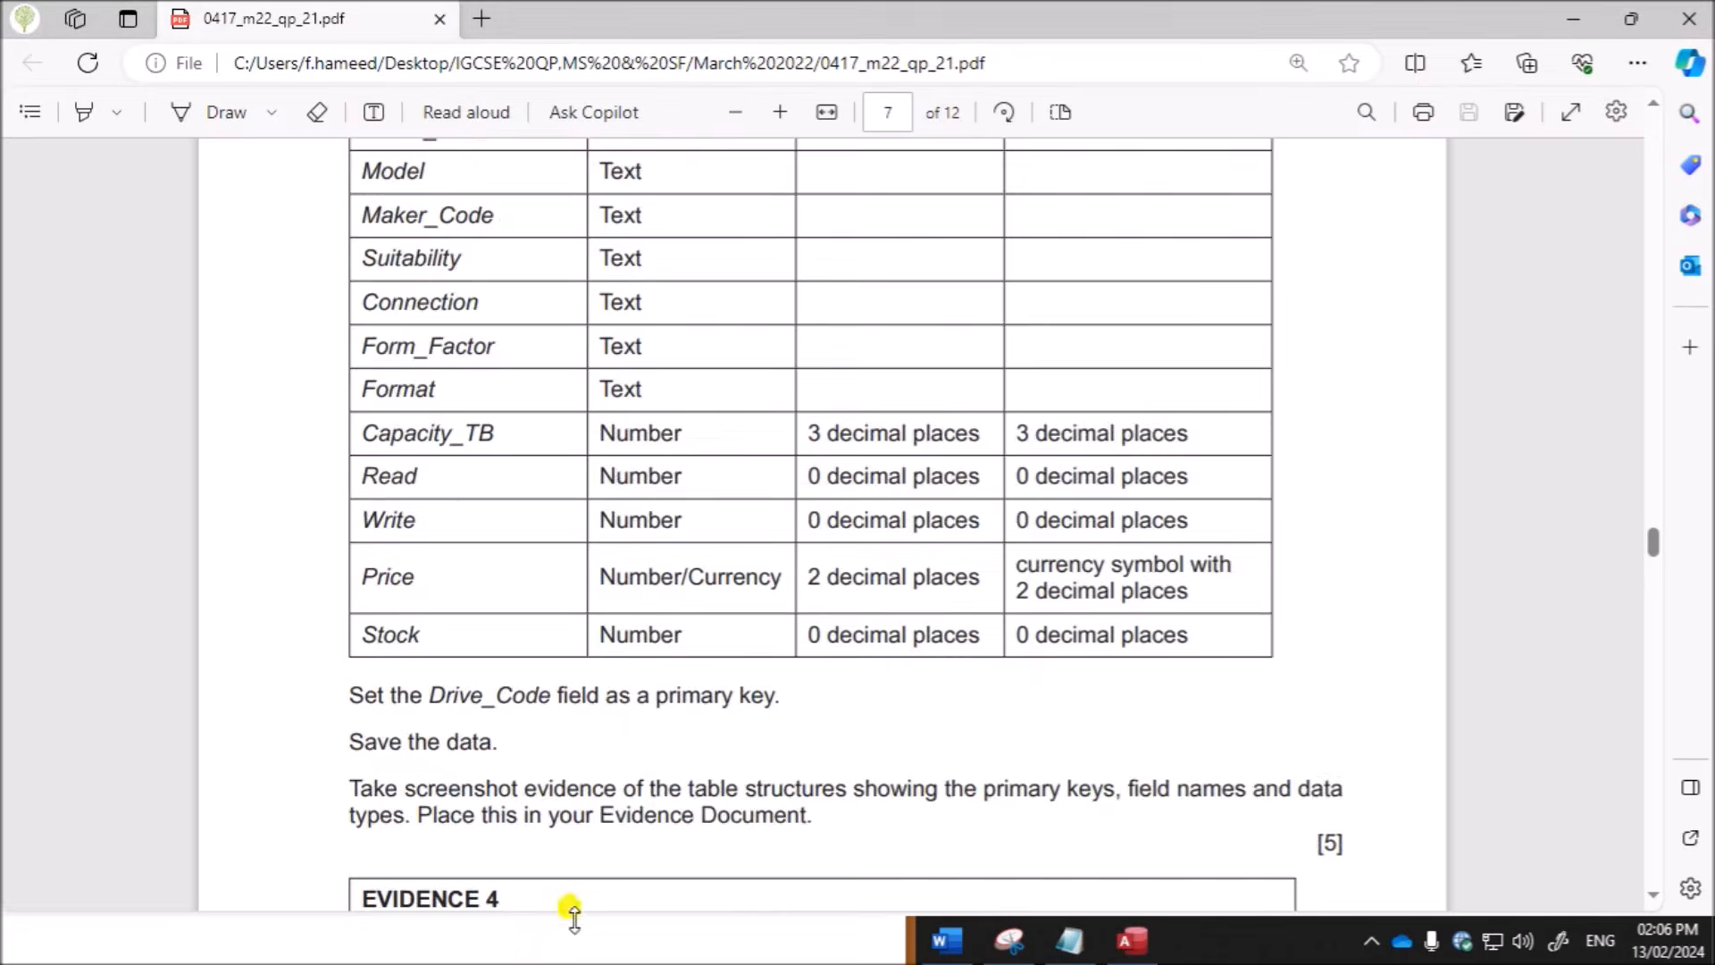
pyautogui.scroll(3, 534, 616)
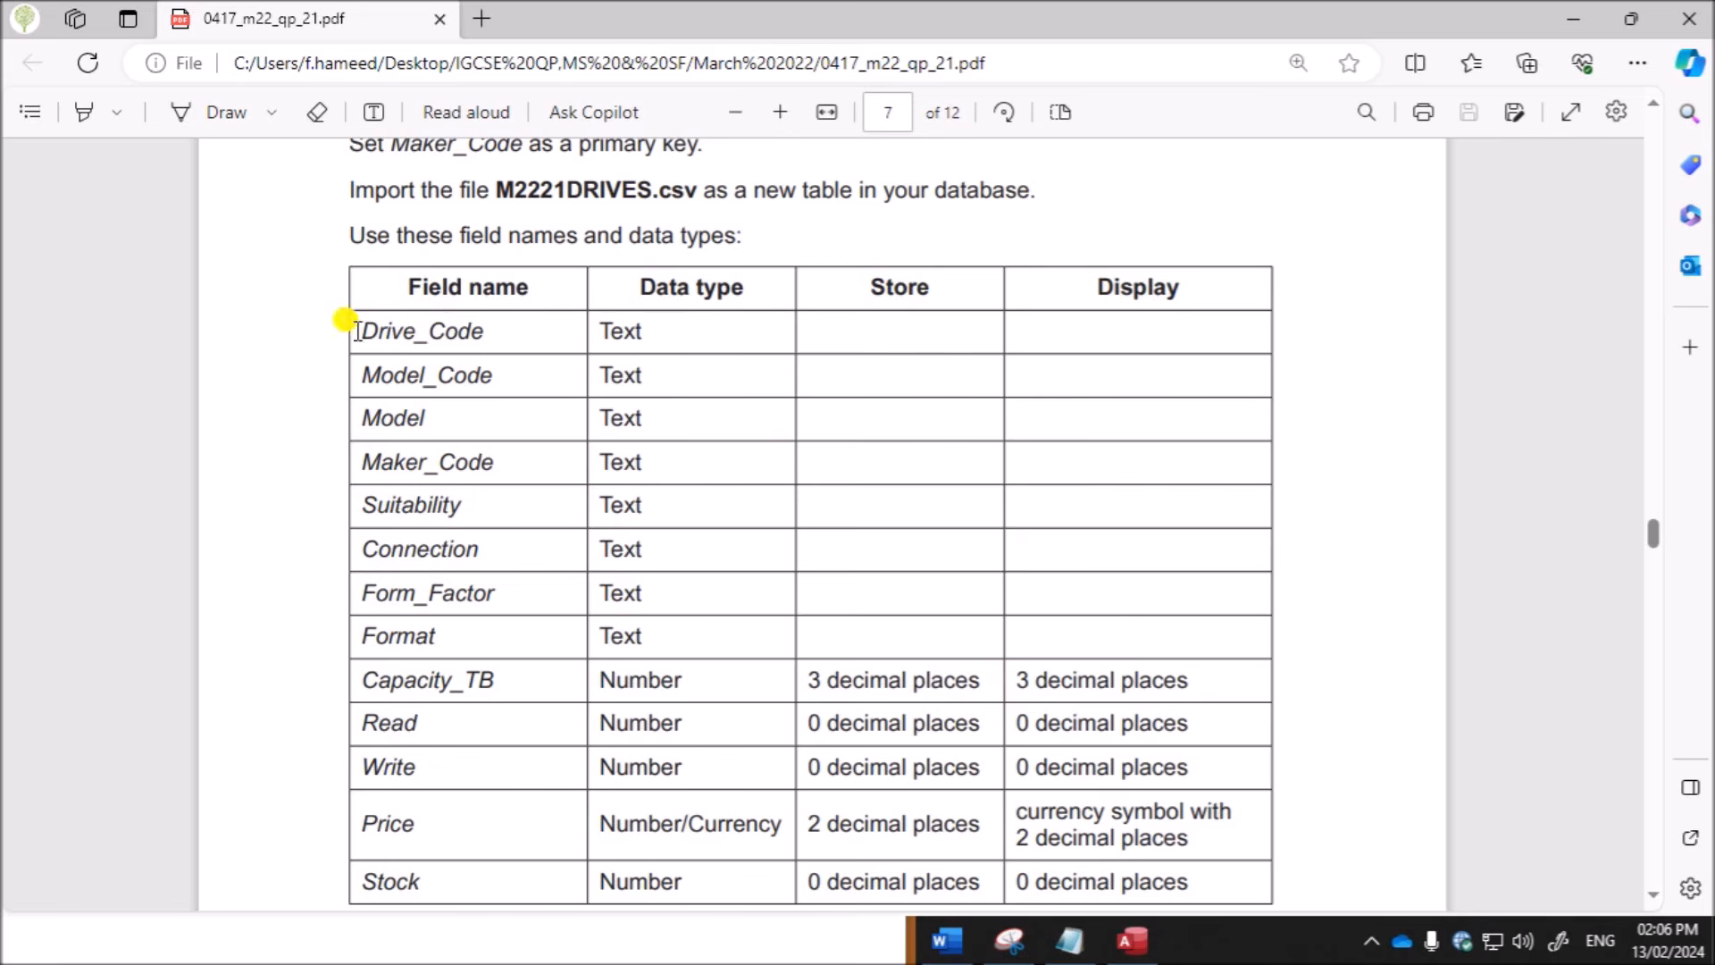
pyautogui.moveTo(357, 332); pyautogui.dragTo(649, 629)
pyautogui.click(1130, 940)
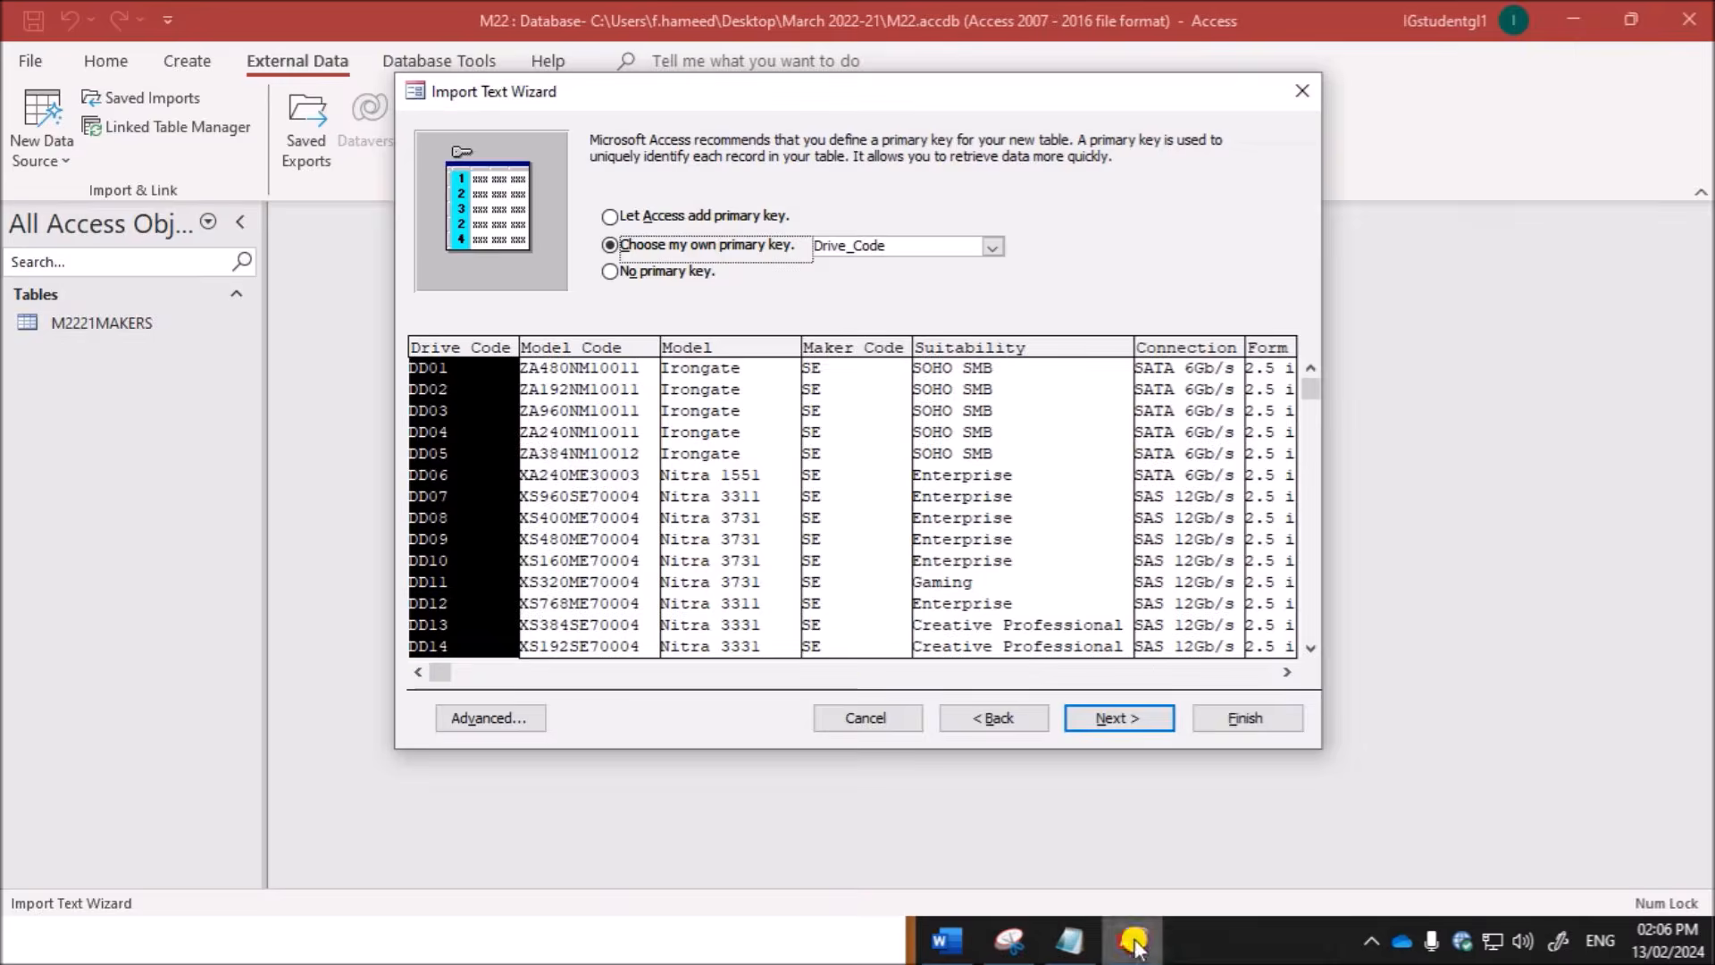
pyautogui.click(479, 724)
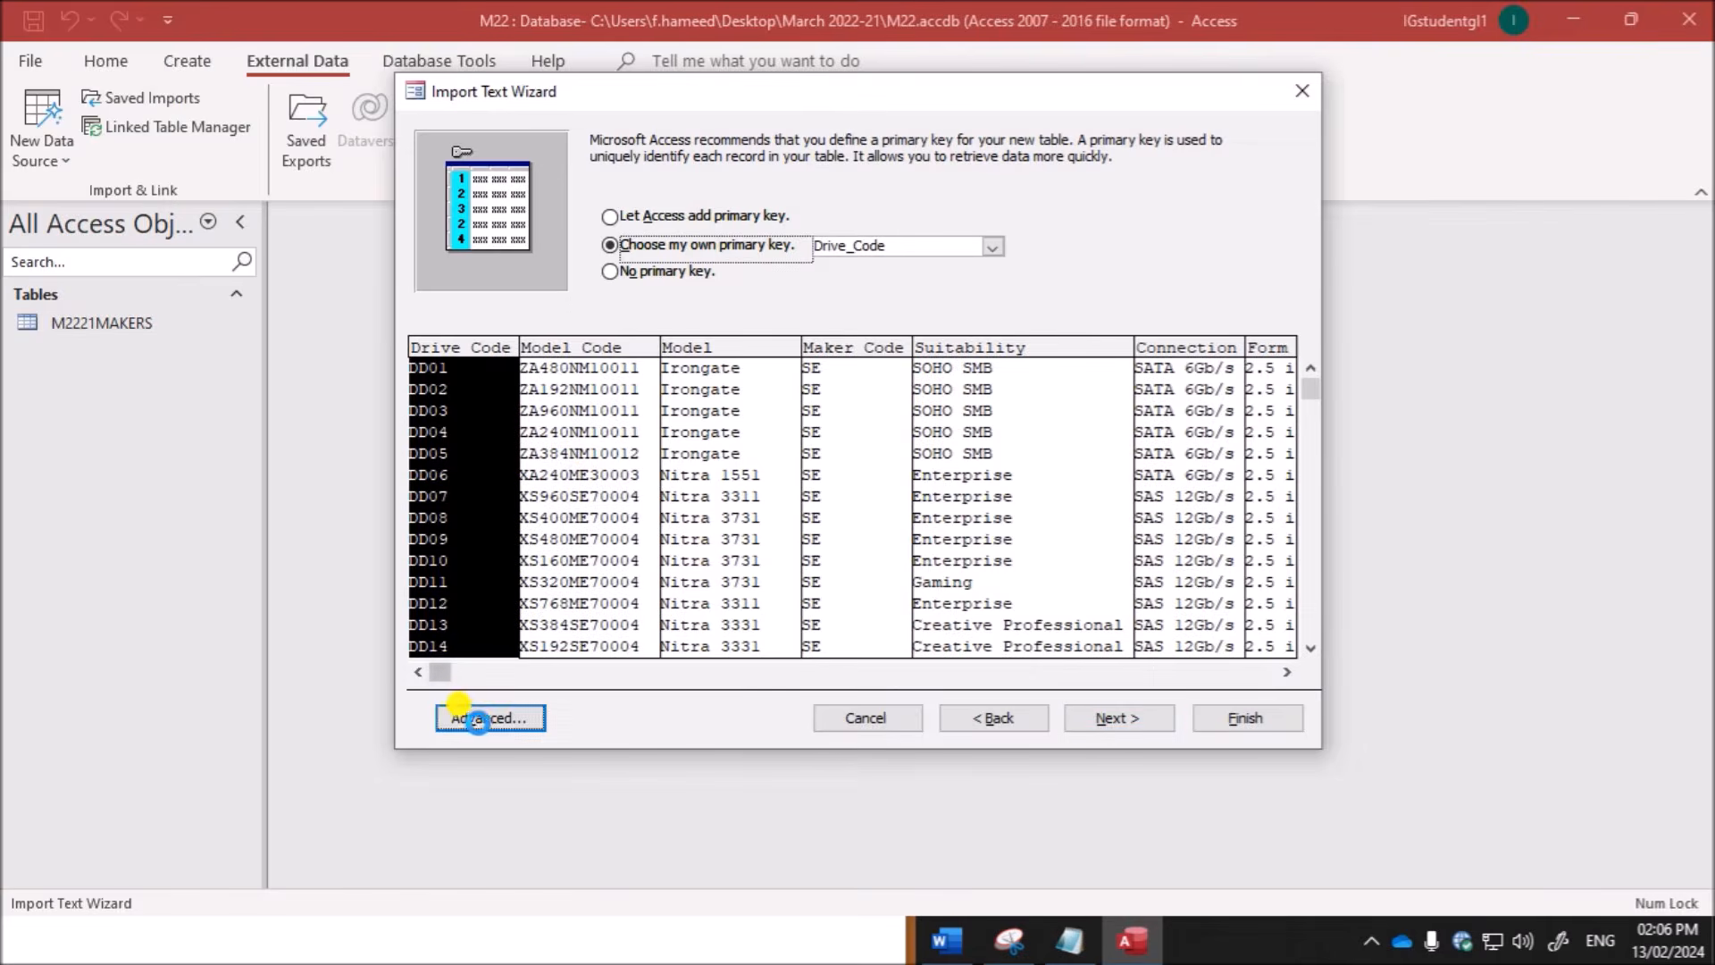
pyautogui.click(658, 503)
pyautogui.click(684, 630)
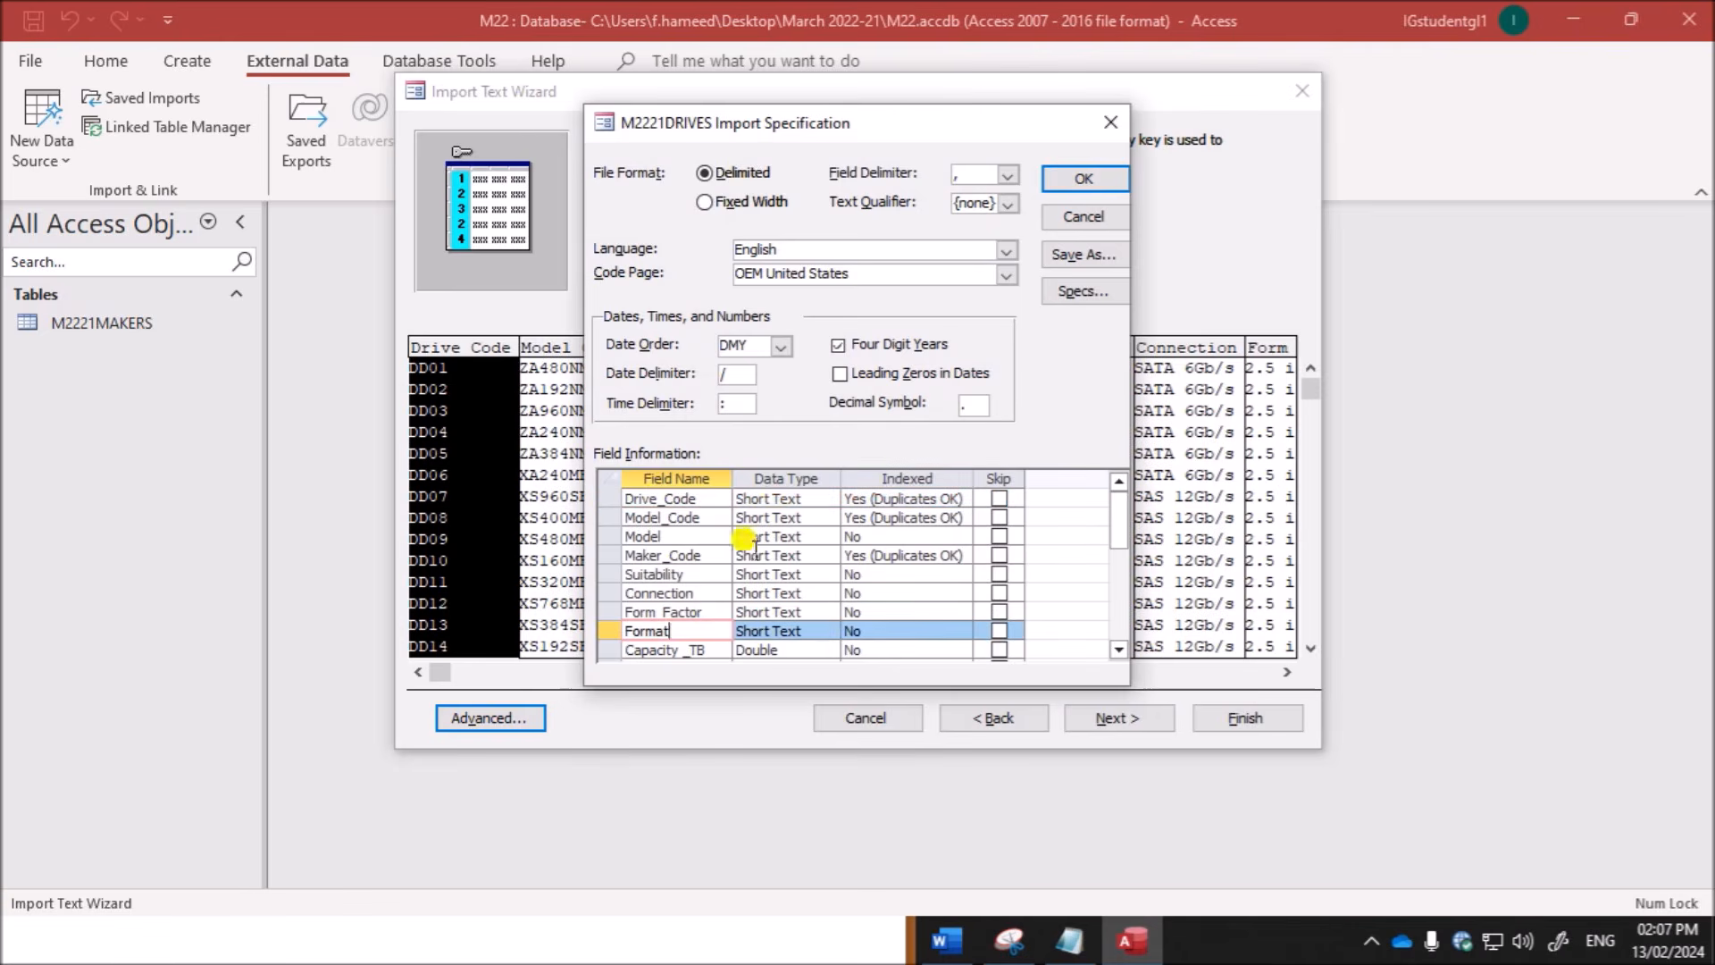
pyautogui.click(1116, 648)
pyautogui.click(1117, 649)
# Step: Compare the Capacity_TB data type in the exam PDF with its data type in the M2221DRIVES import specification
pyautogui.click(1206, 931)
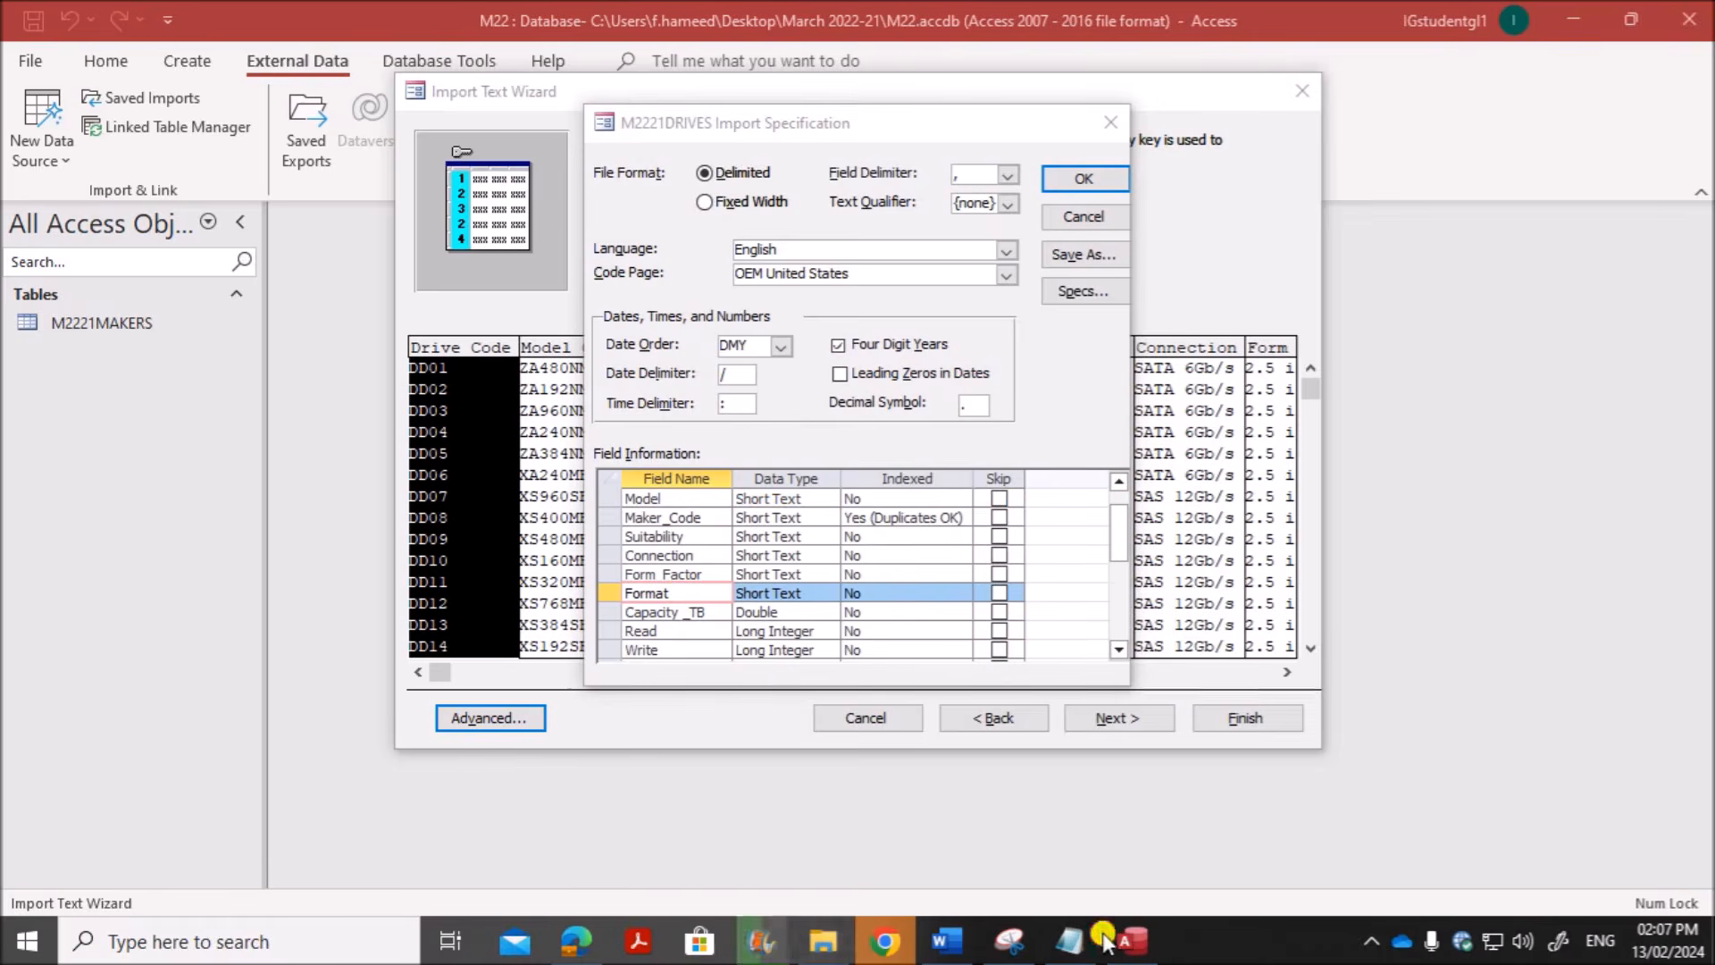
pyautogui.click(570, 938)
pyautogui.scroll(-3, 631, 720)
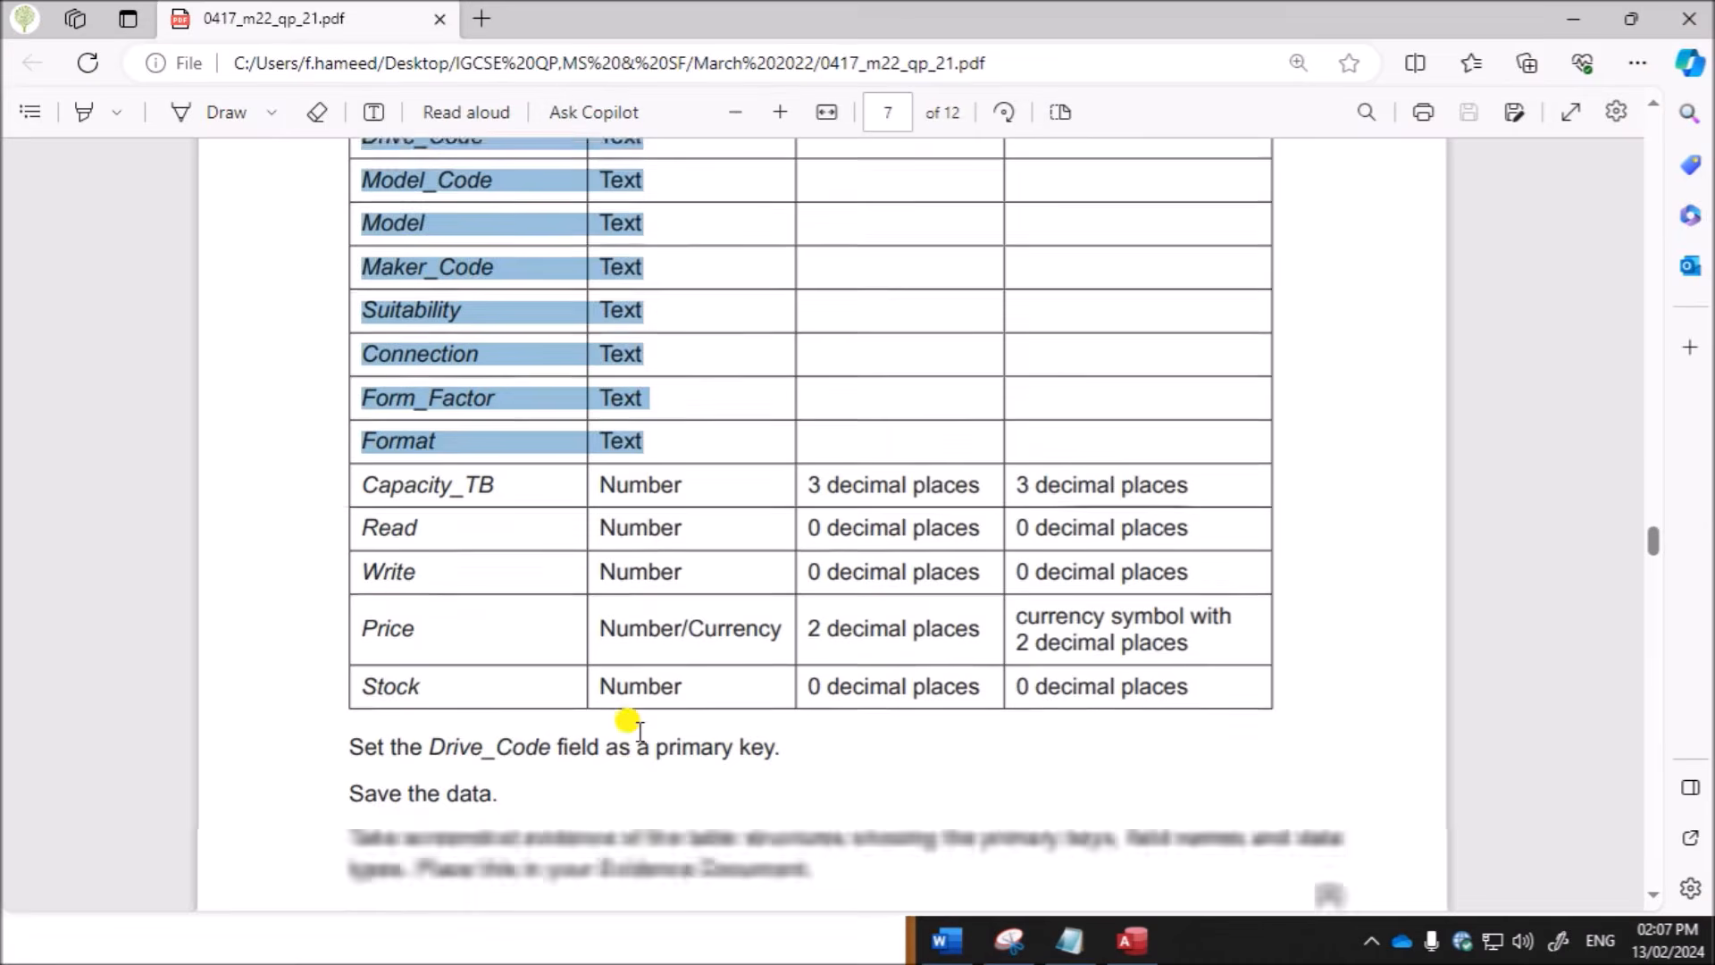
pyautogui.moveTo(601, 432); pyautogui.dragTo(684, 433)
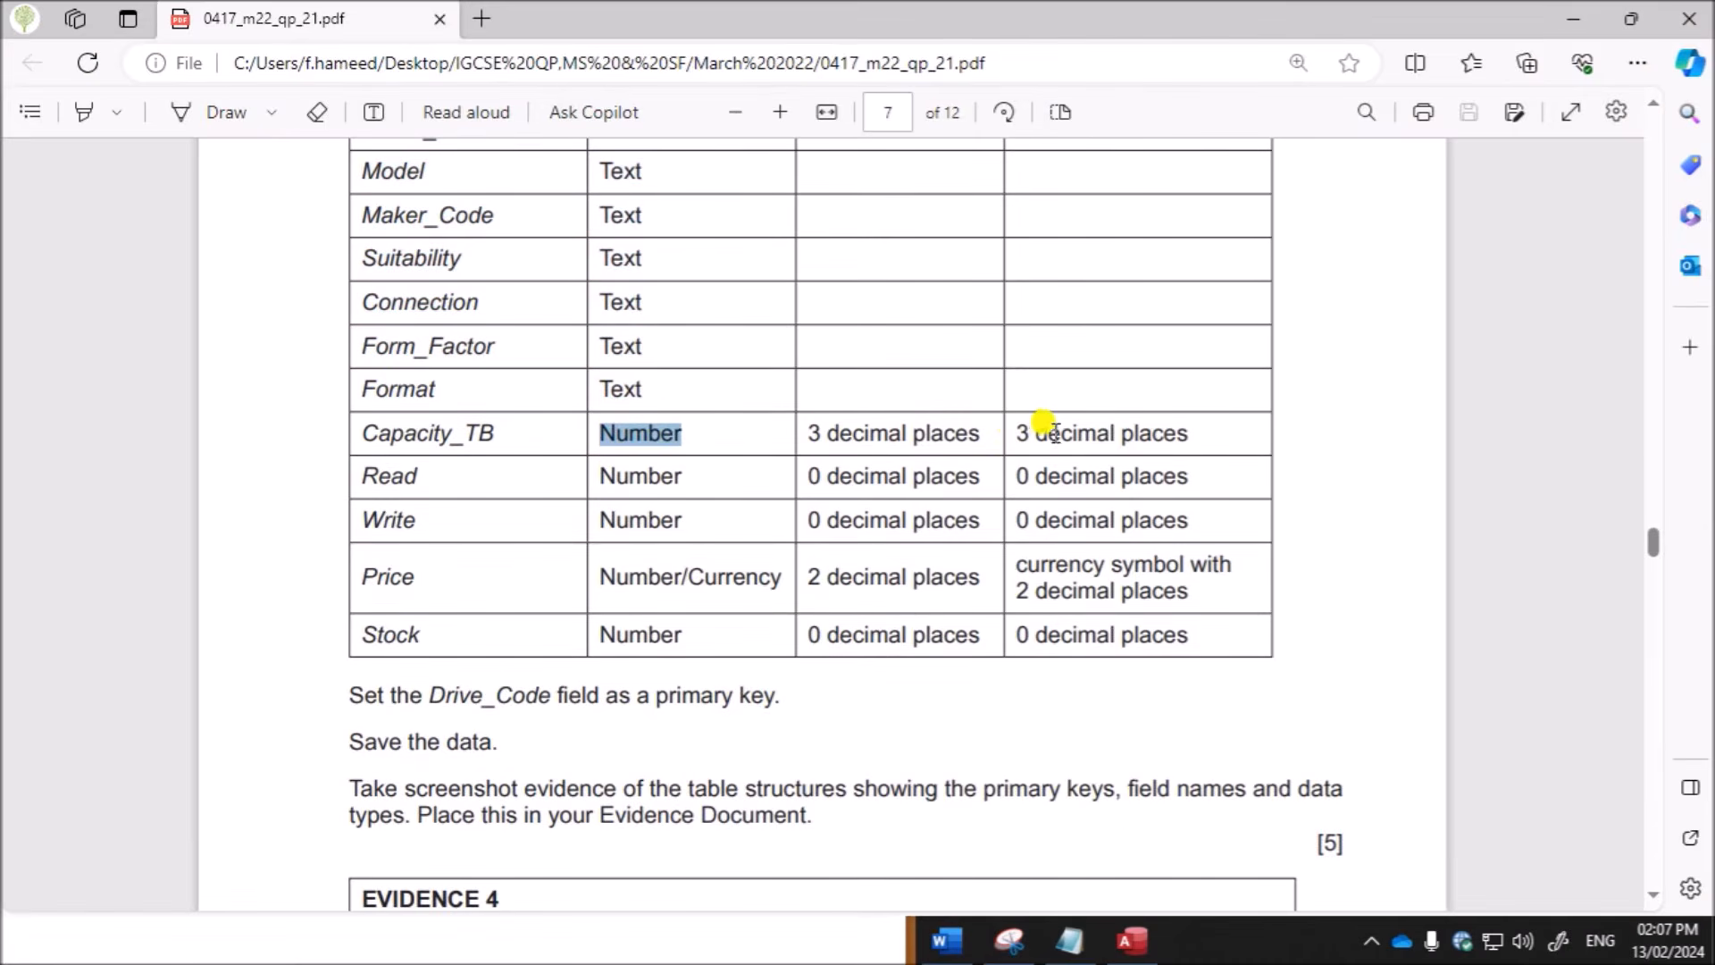
pyautogui.click(1131, 940)
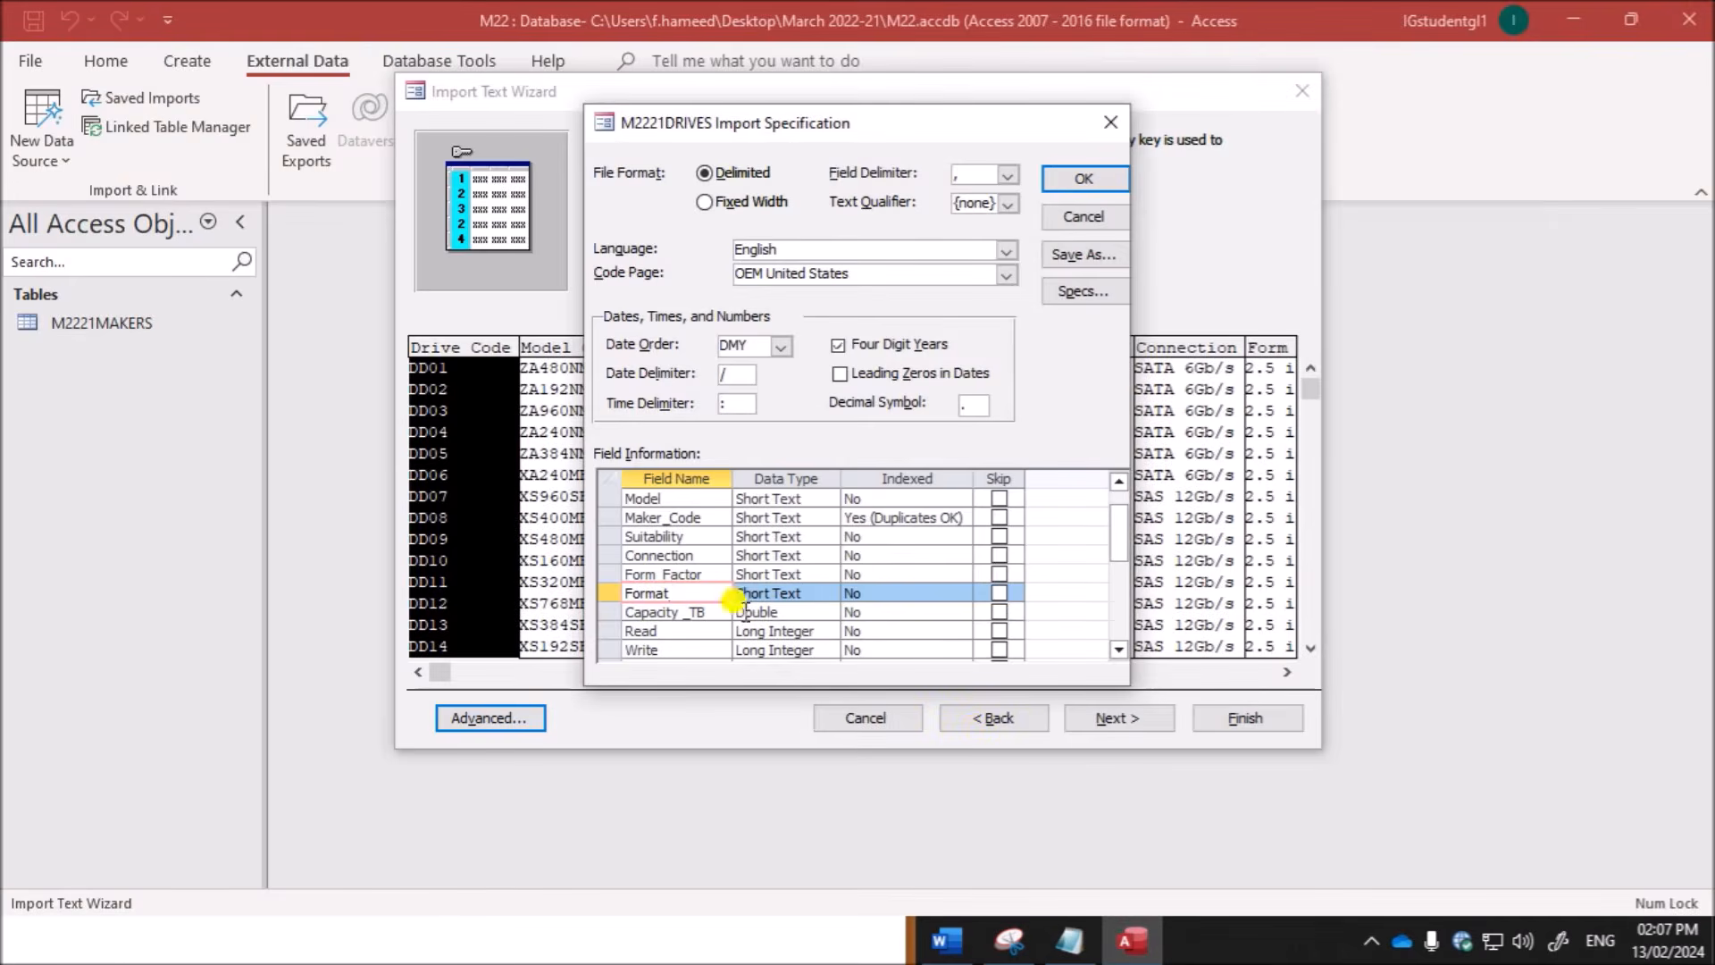
pyautogui.click(790, 612)
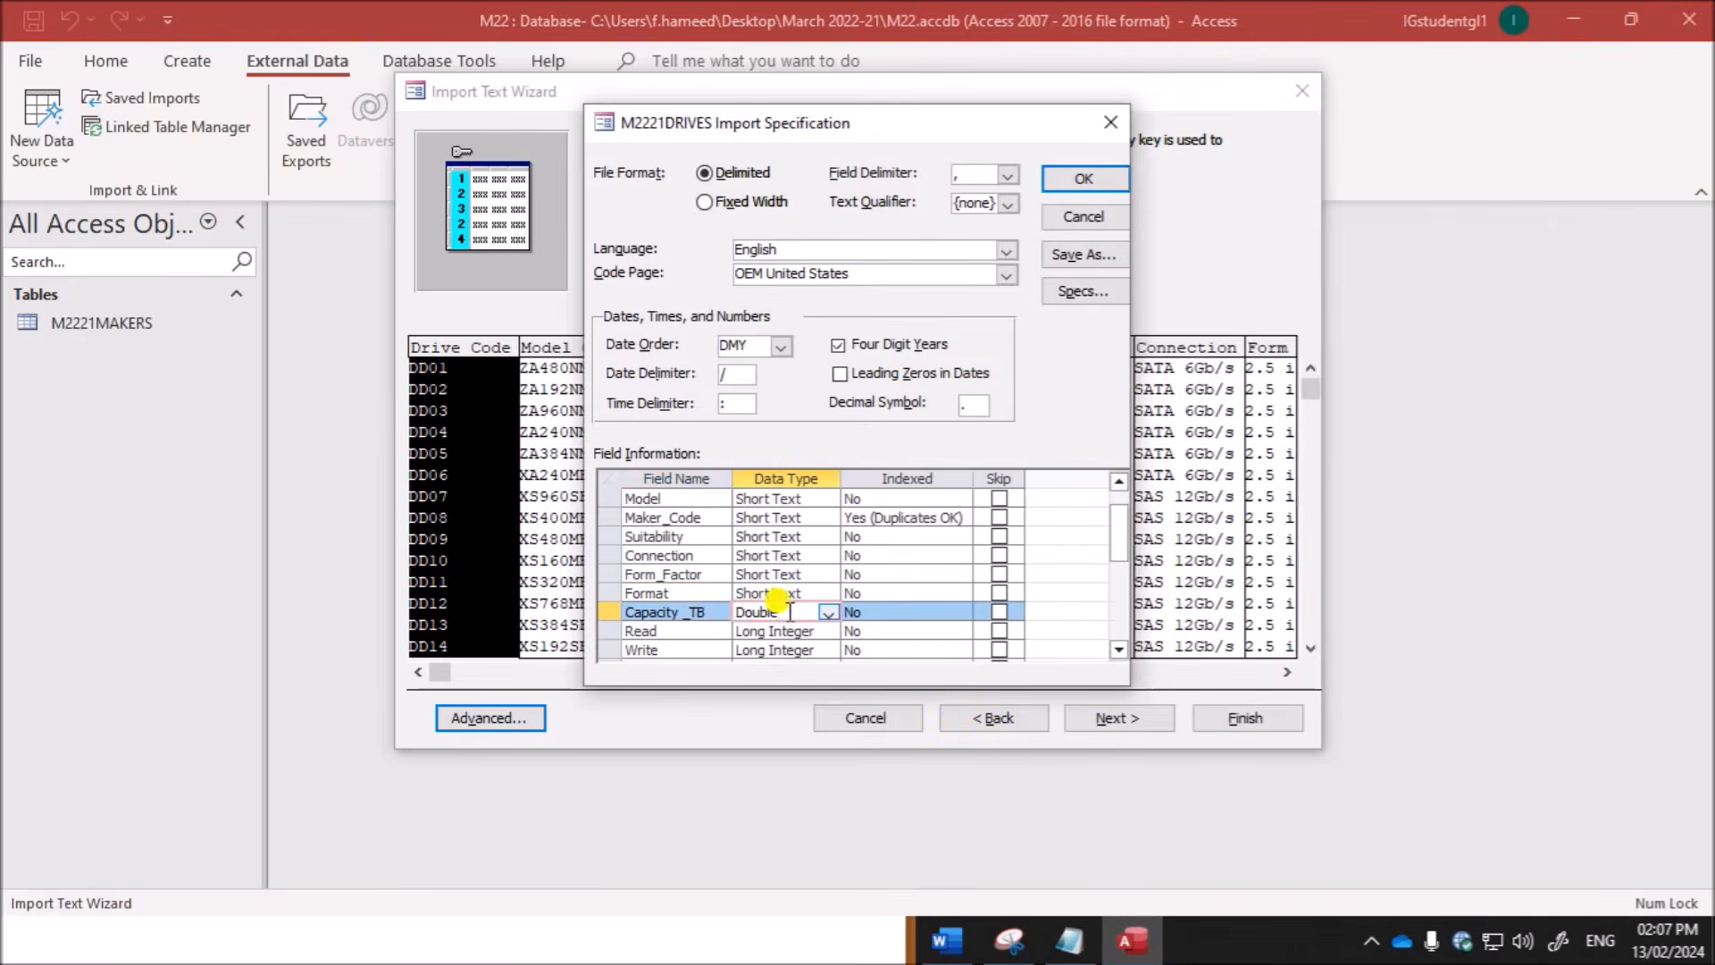
pyautogui.moveTo(776, 612); pyautogui.dragTo(734, 614)
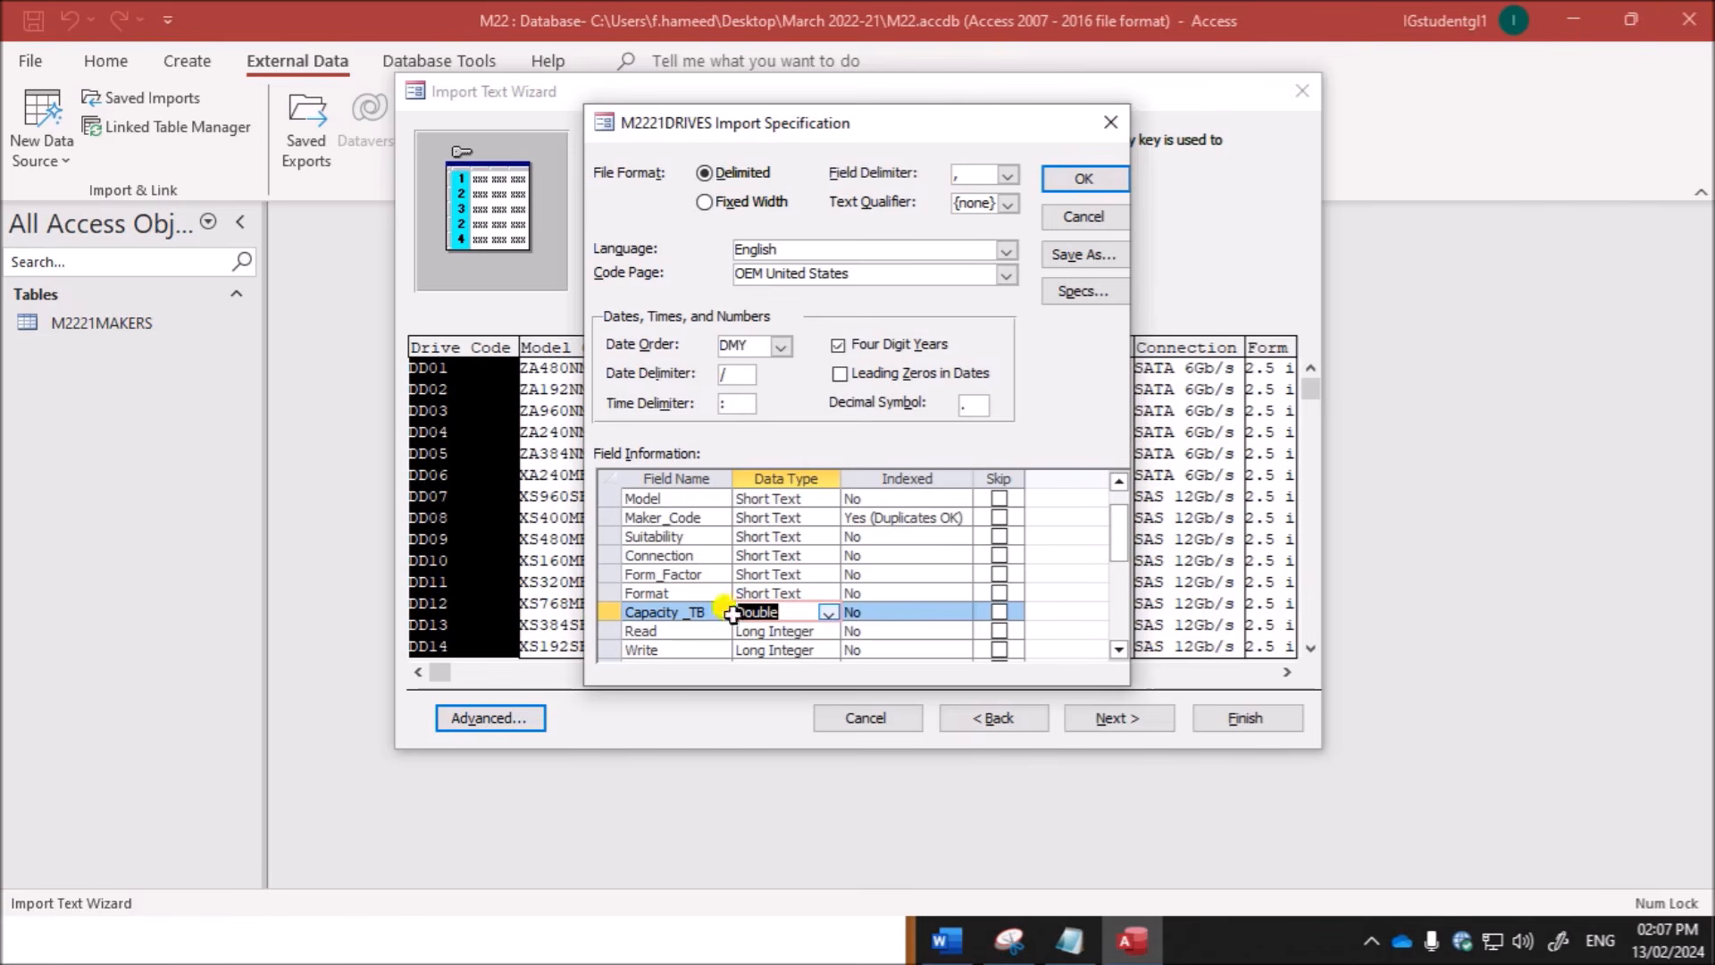
# Step: Compare the Read and Write data types and decimal places in the exam PDF with those fields in the import specification
pyautogui.click(1118, 650)
pyautogui.click(1118, 649)
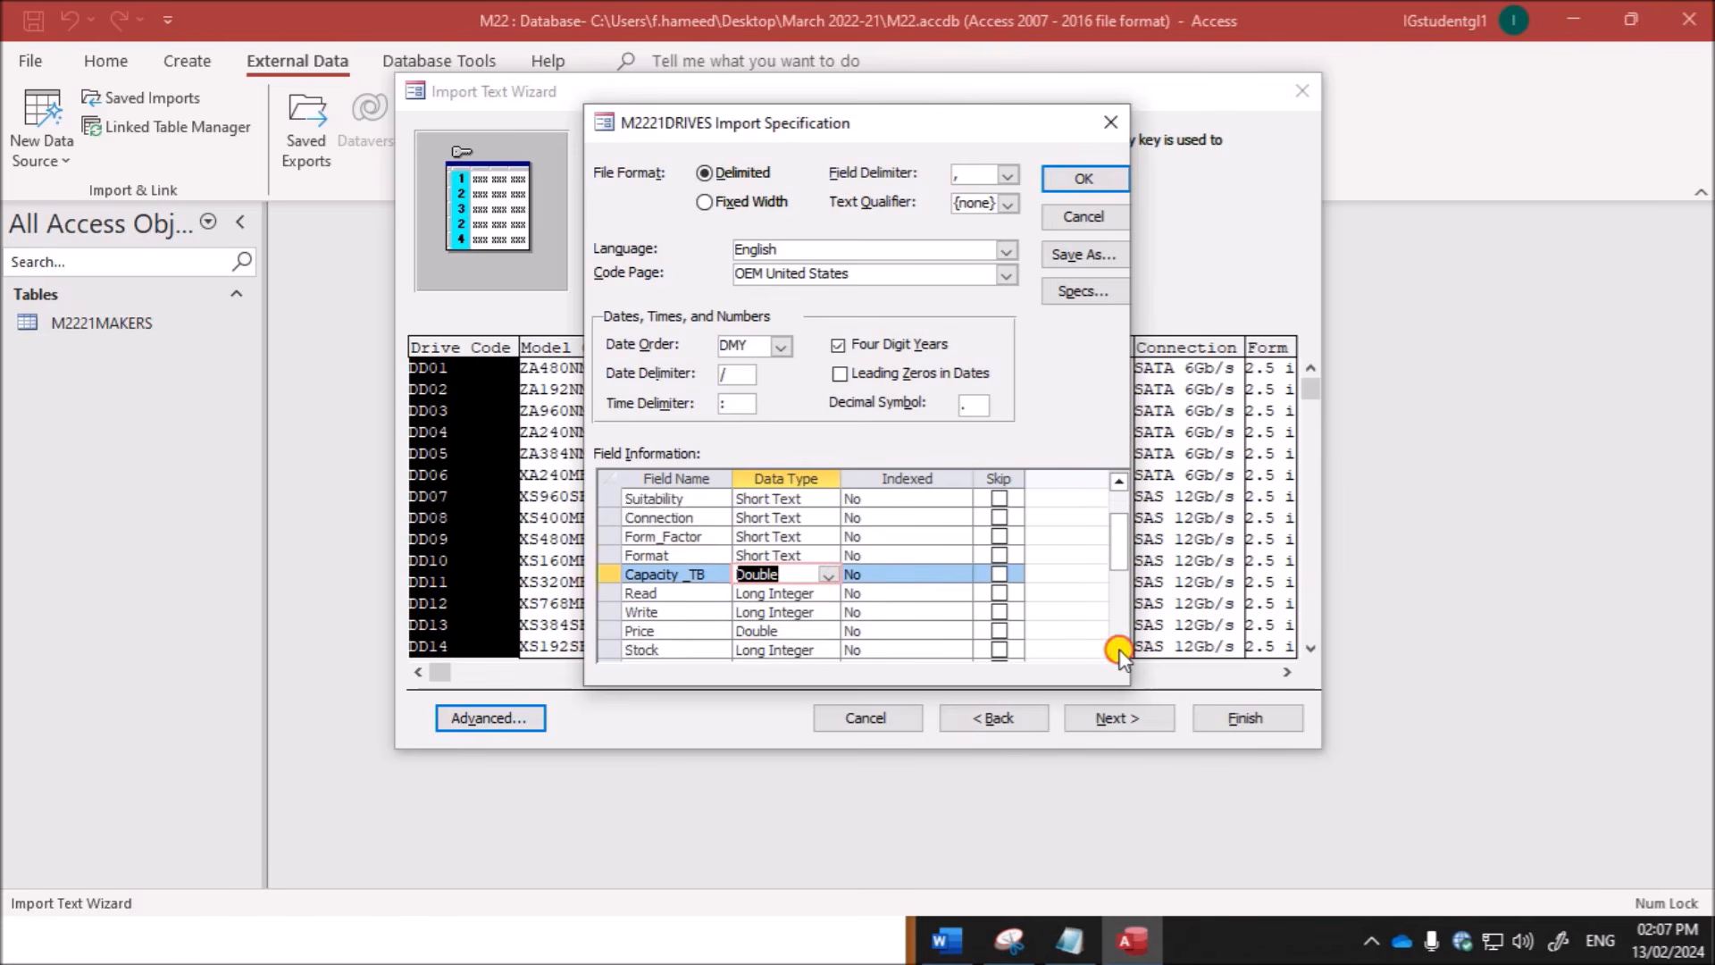
pyautogui.click(1118, 649)
pyautogui.click(1118, 650)
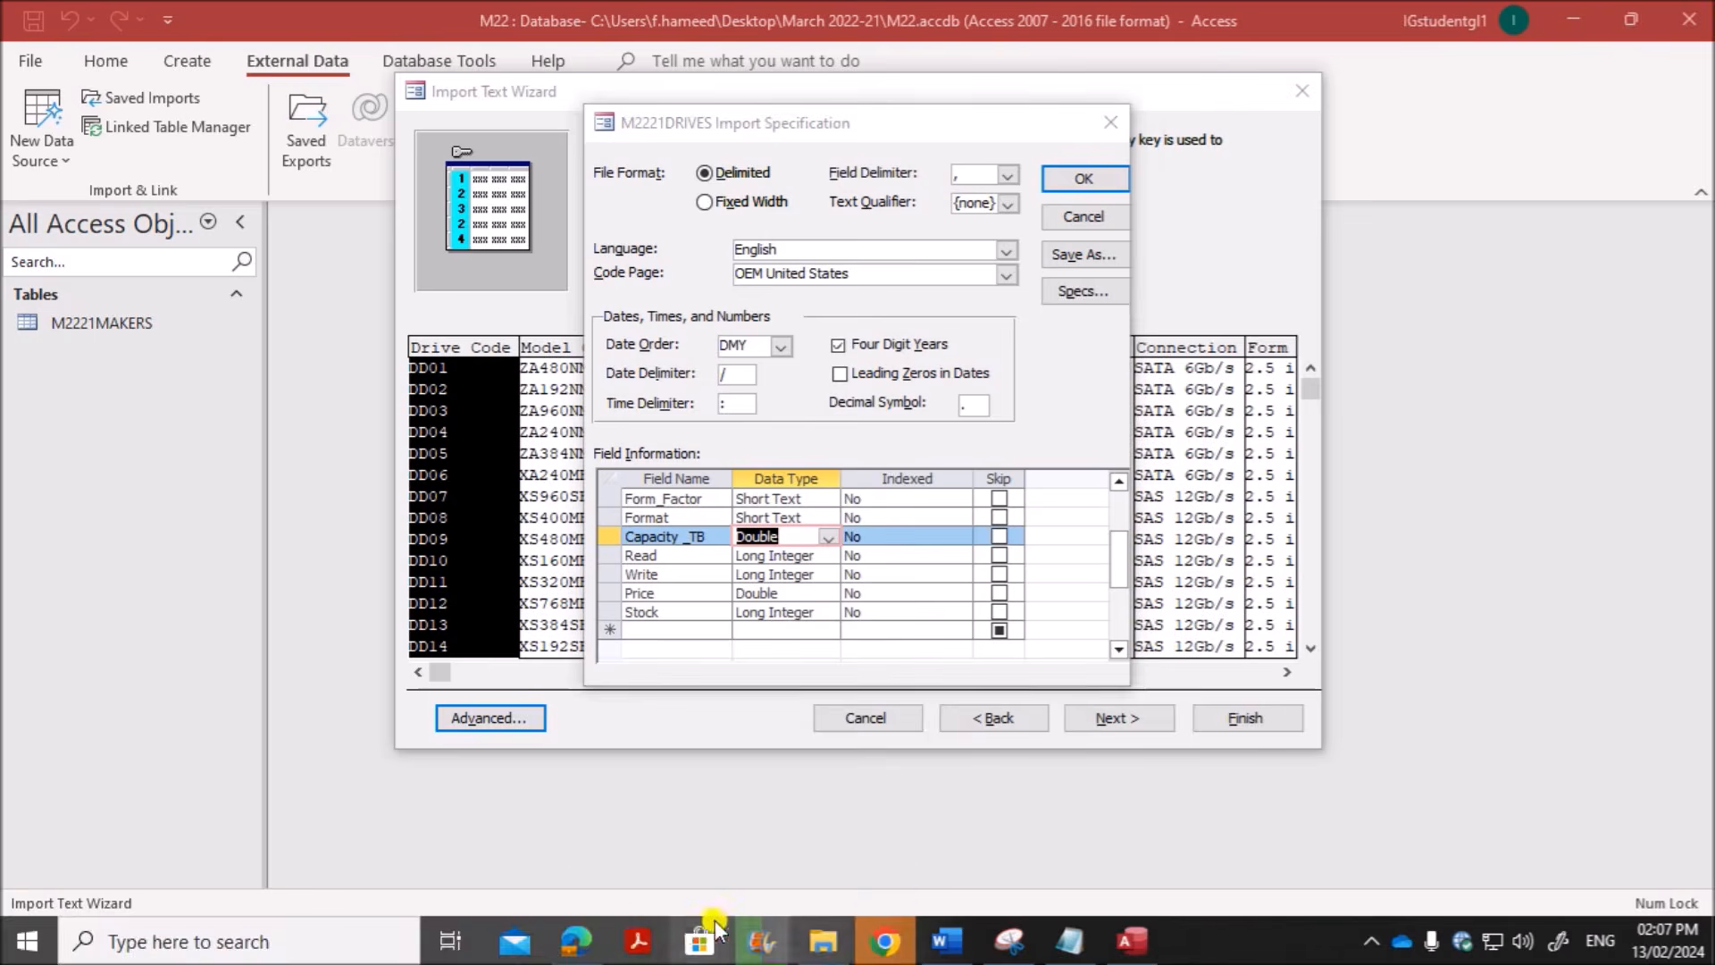
pyautogui.click(592, 929)
pyautogui.moveTo(612, 473); pyautogui.dragTo(1161, 501)
pyautogui.click(1131, 940)
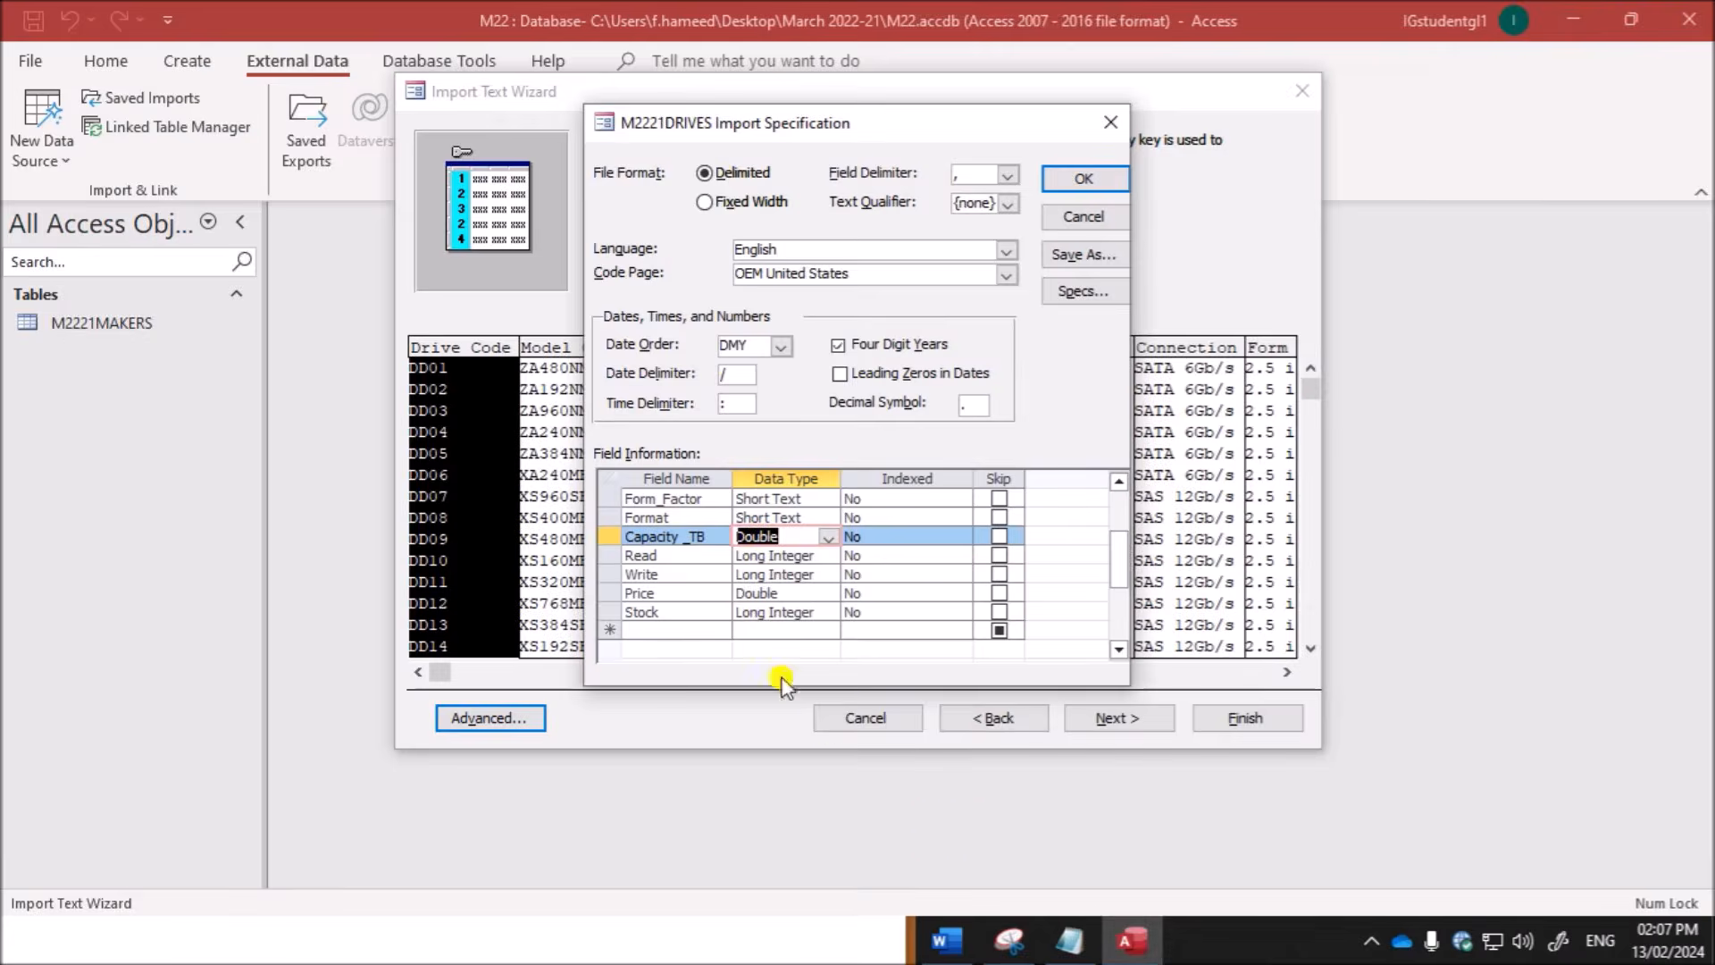
pyautogui.click(783, 559)
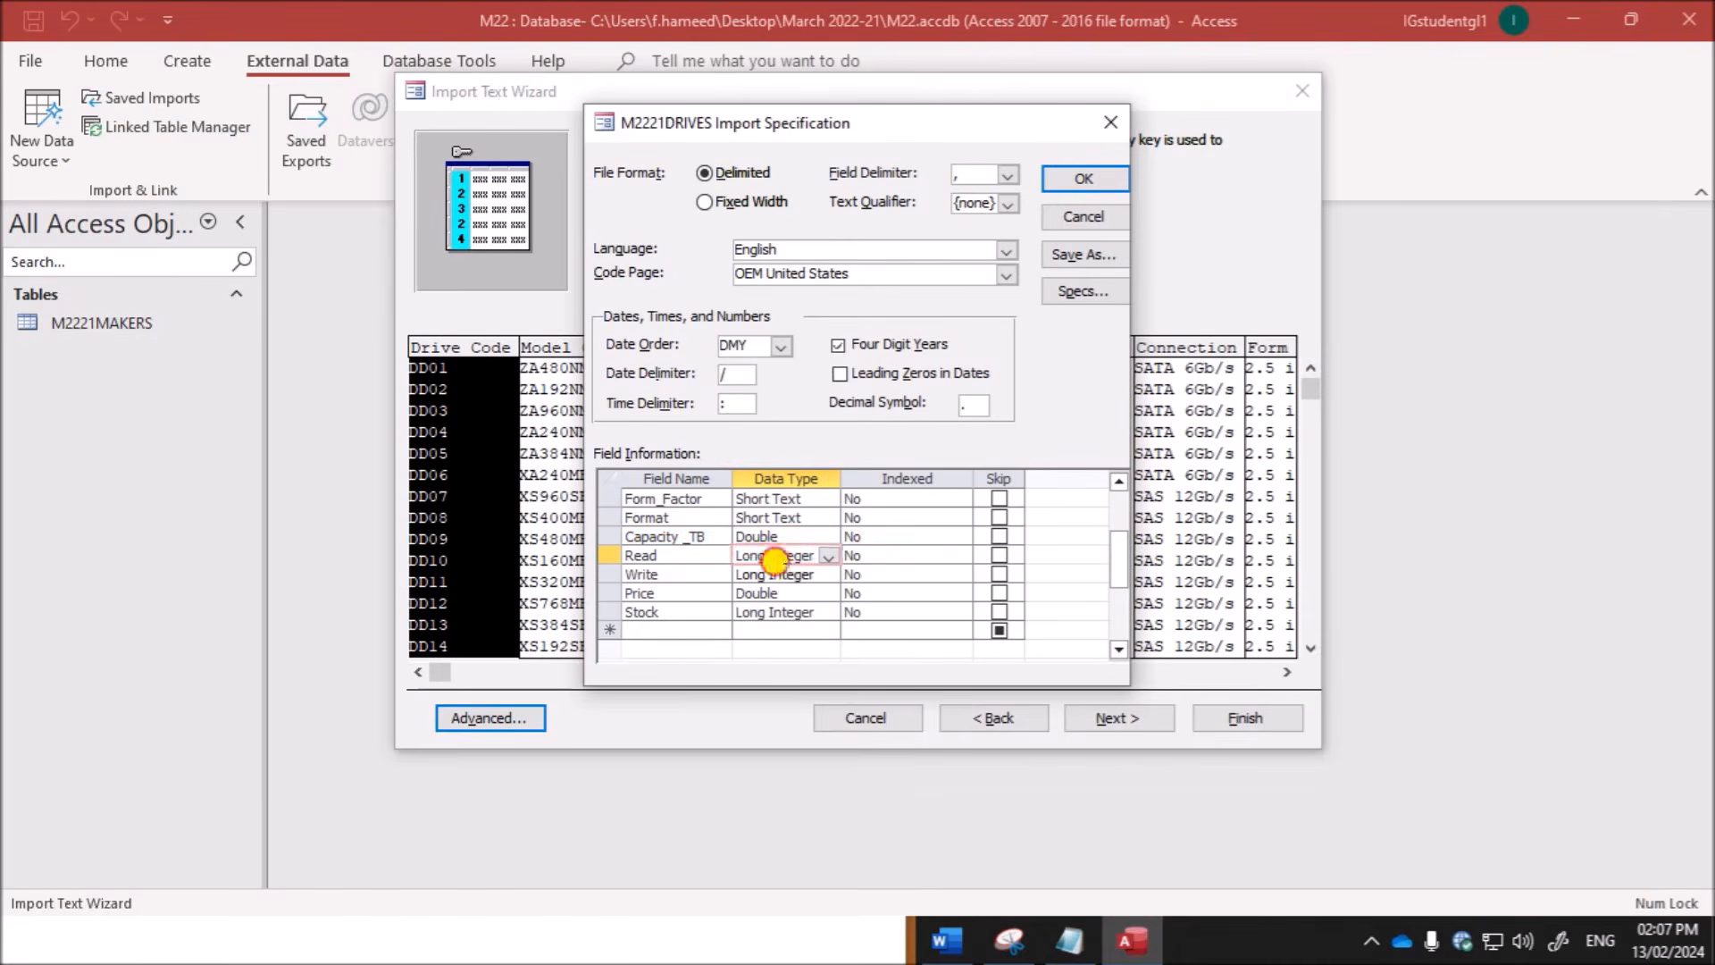
pyautogui.click(790, 579)
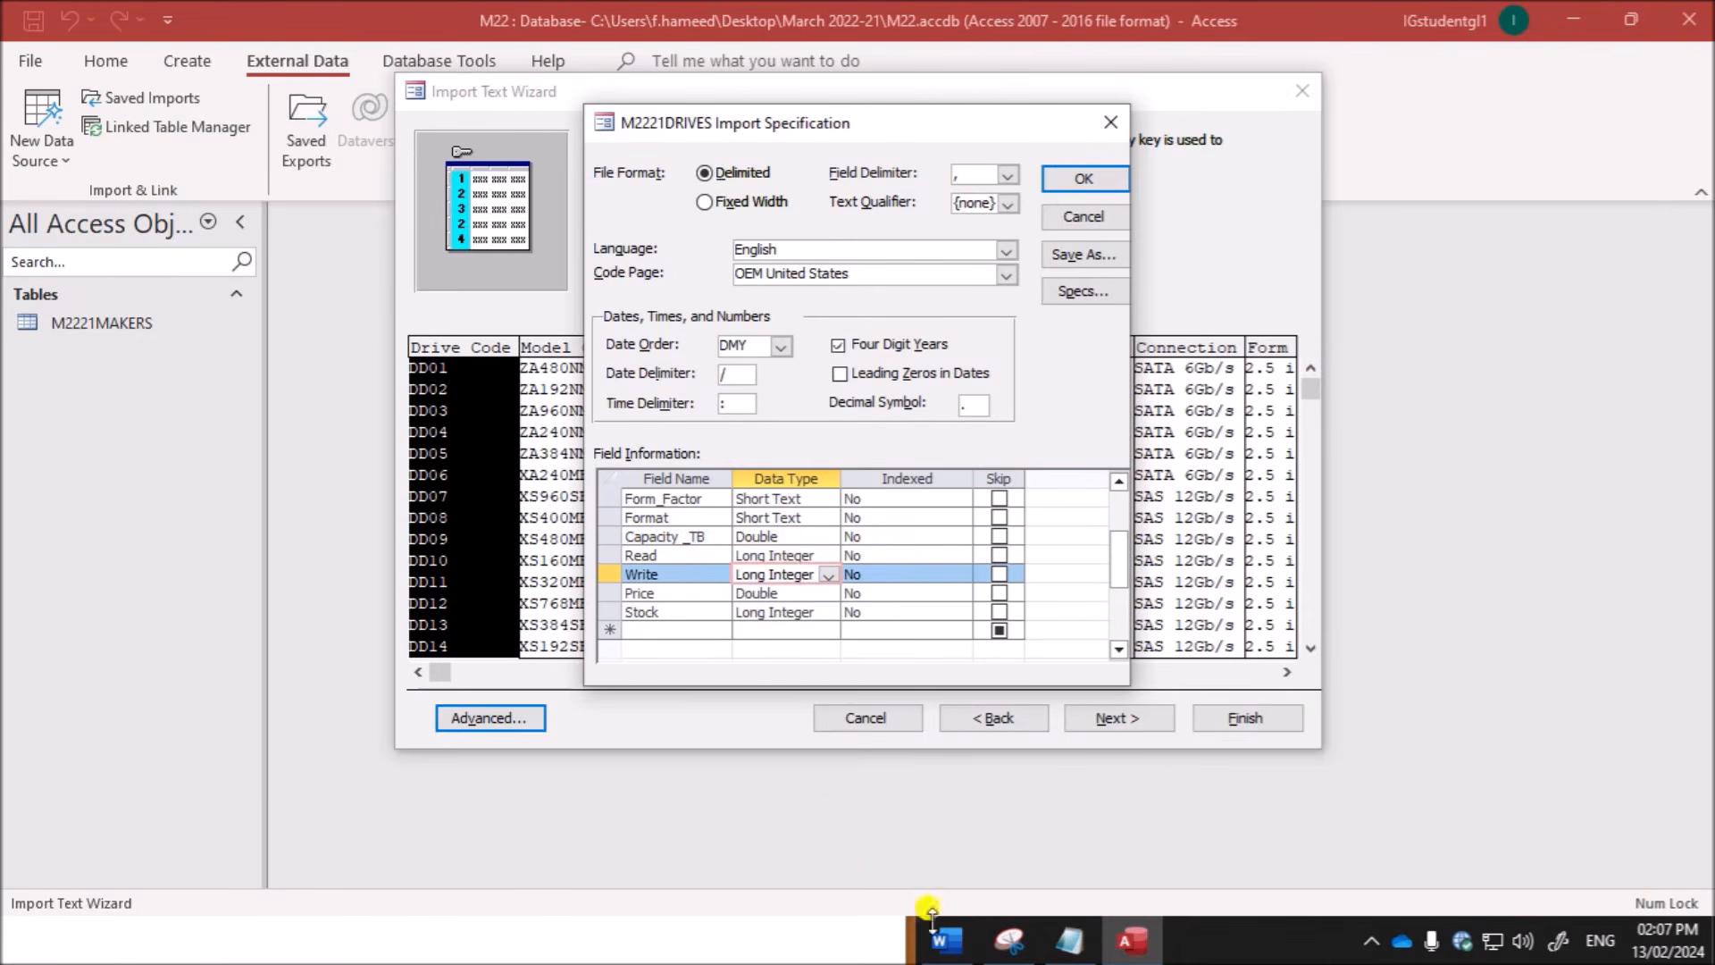
# Step: Check the required data types and decimal places of Price and Stock in the exam PDF, then return to Access
pyautogui.click(565, 940)
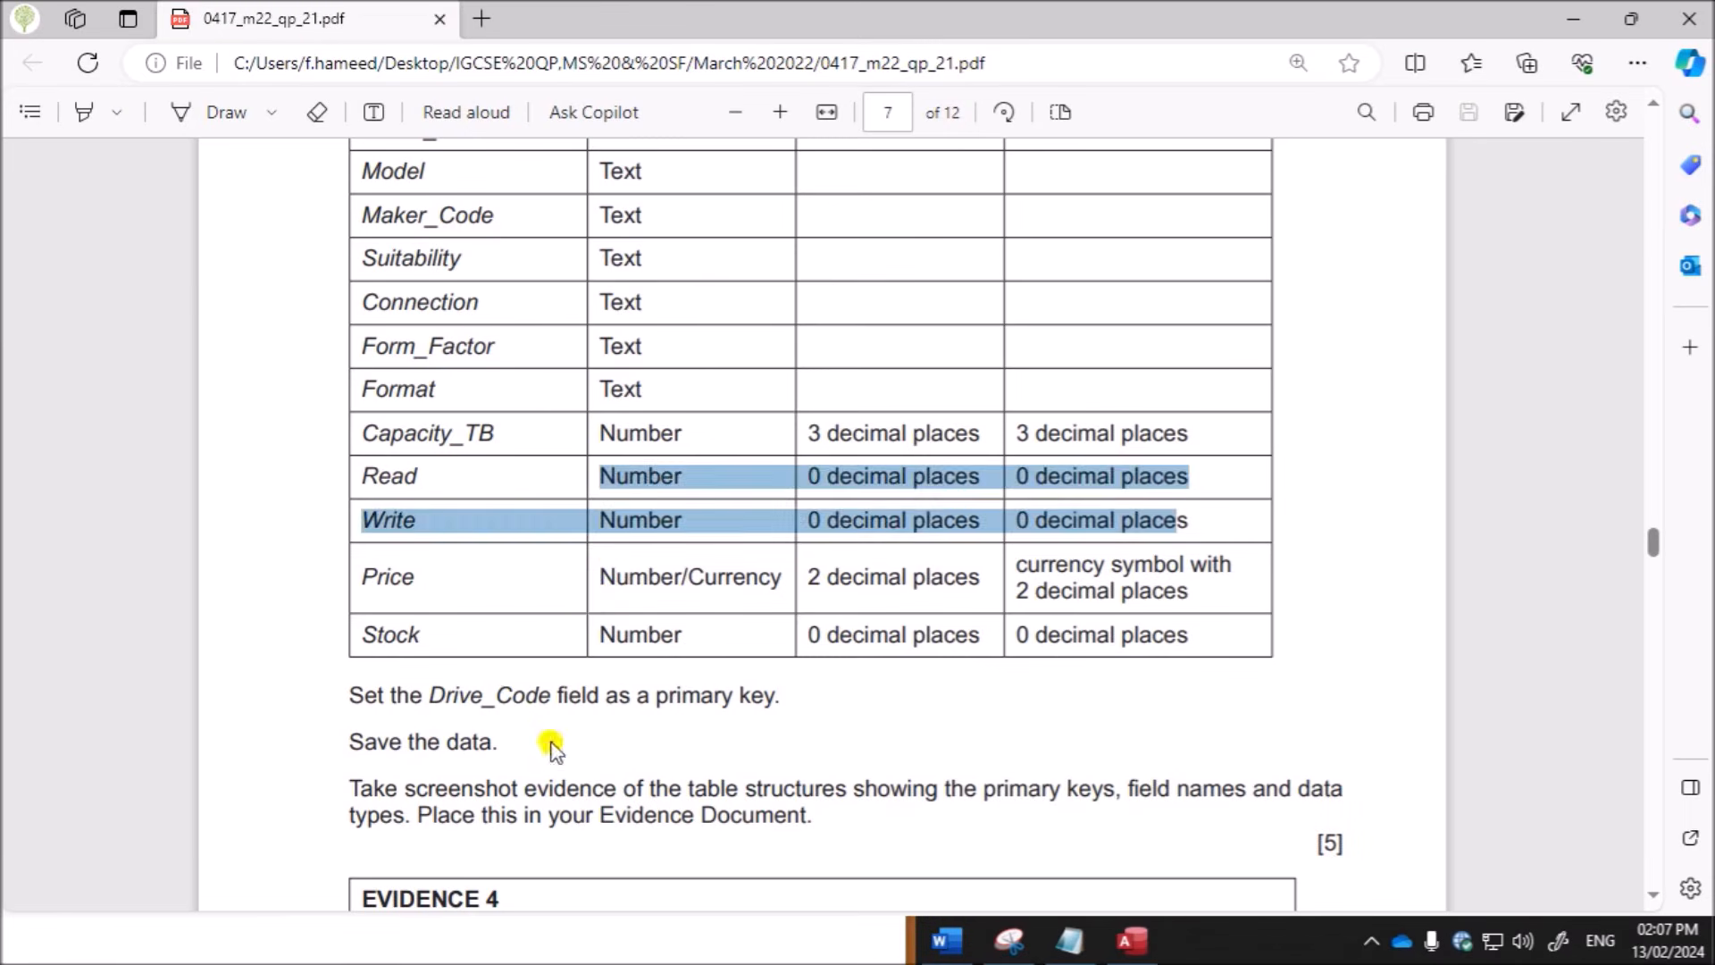
pyautogui.moveTo(648, 576); pyautogui.dragTo(1174, 578)
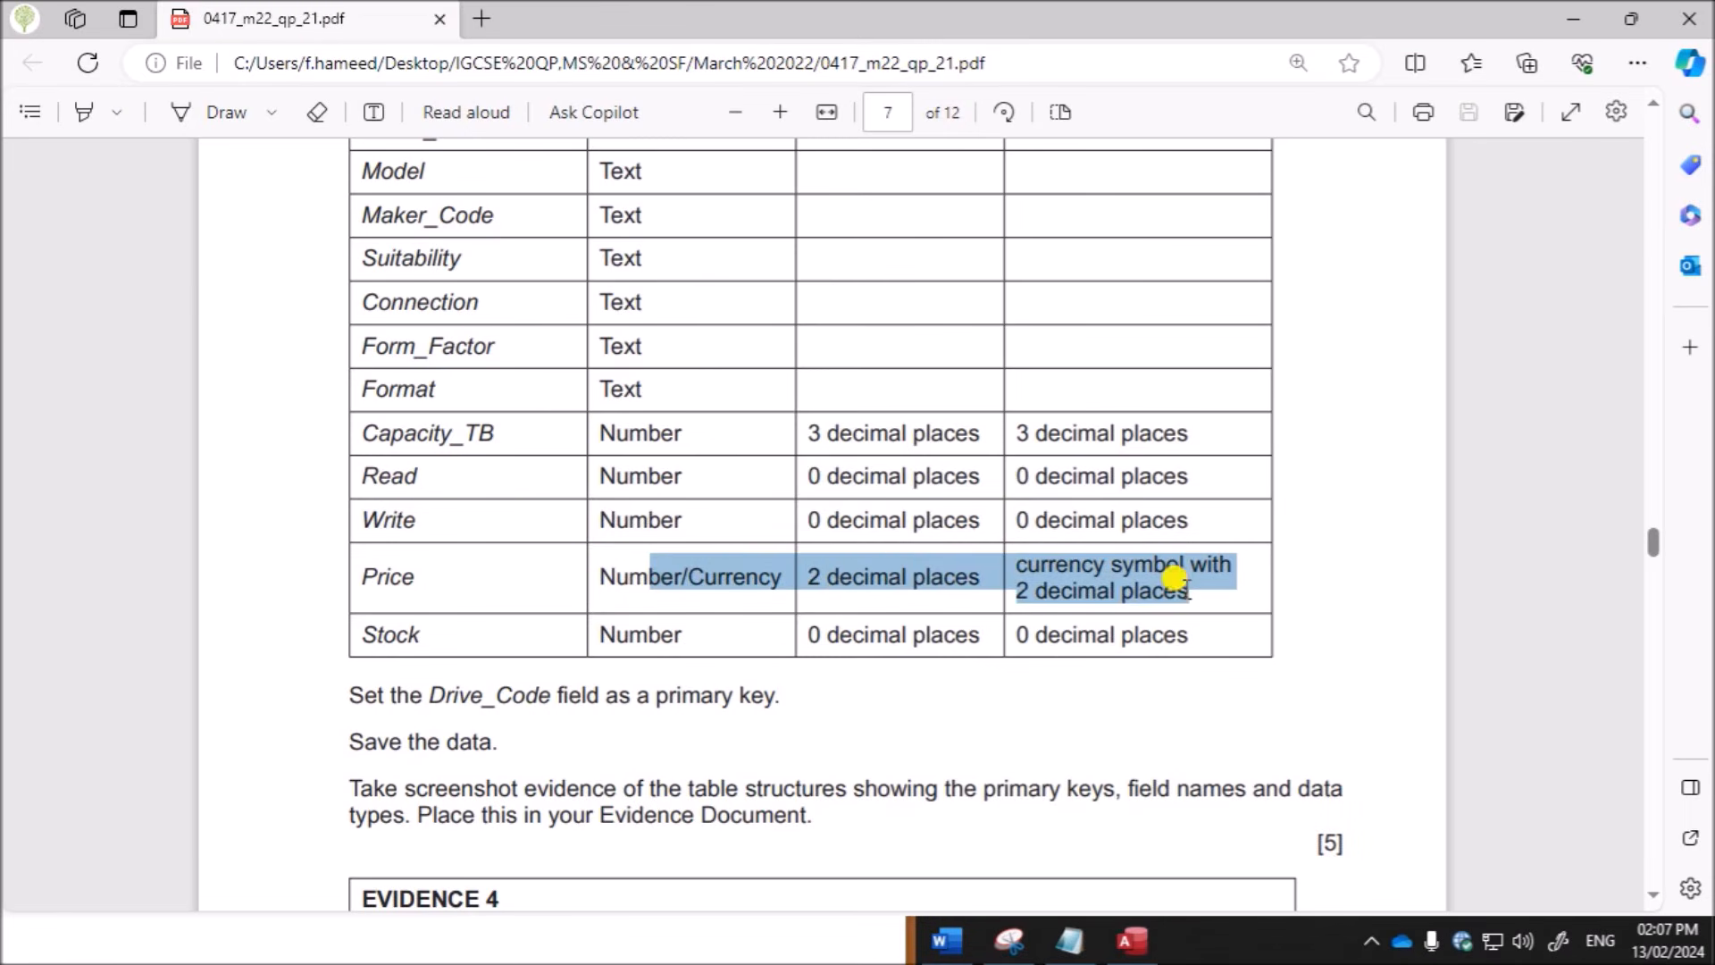
pyautogui.click(576, 635)
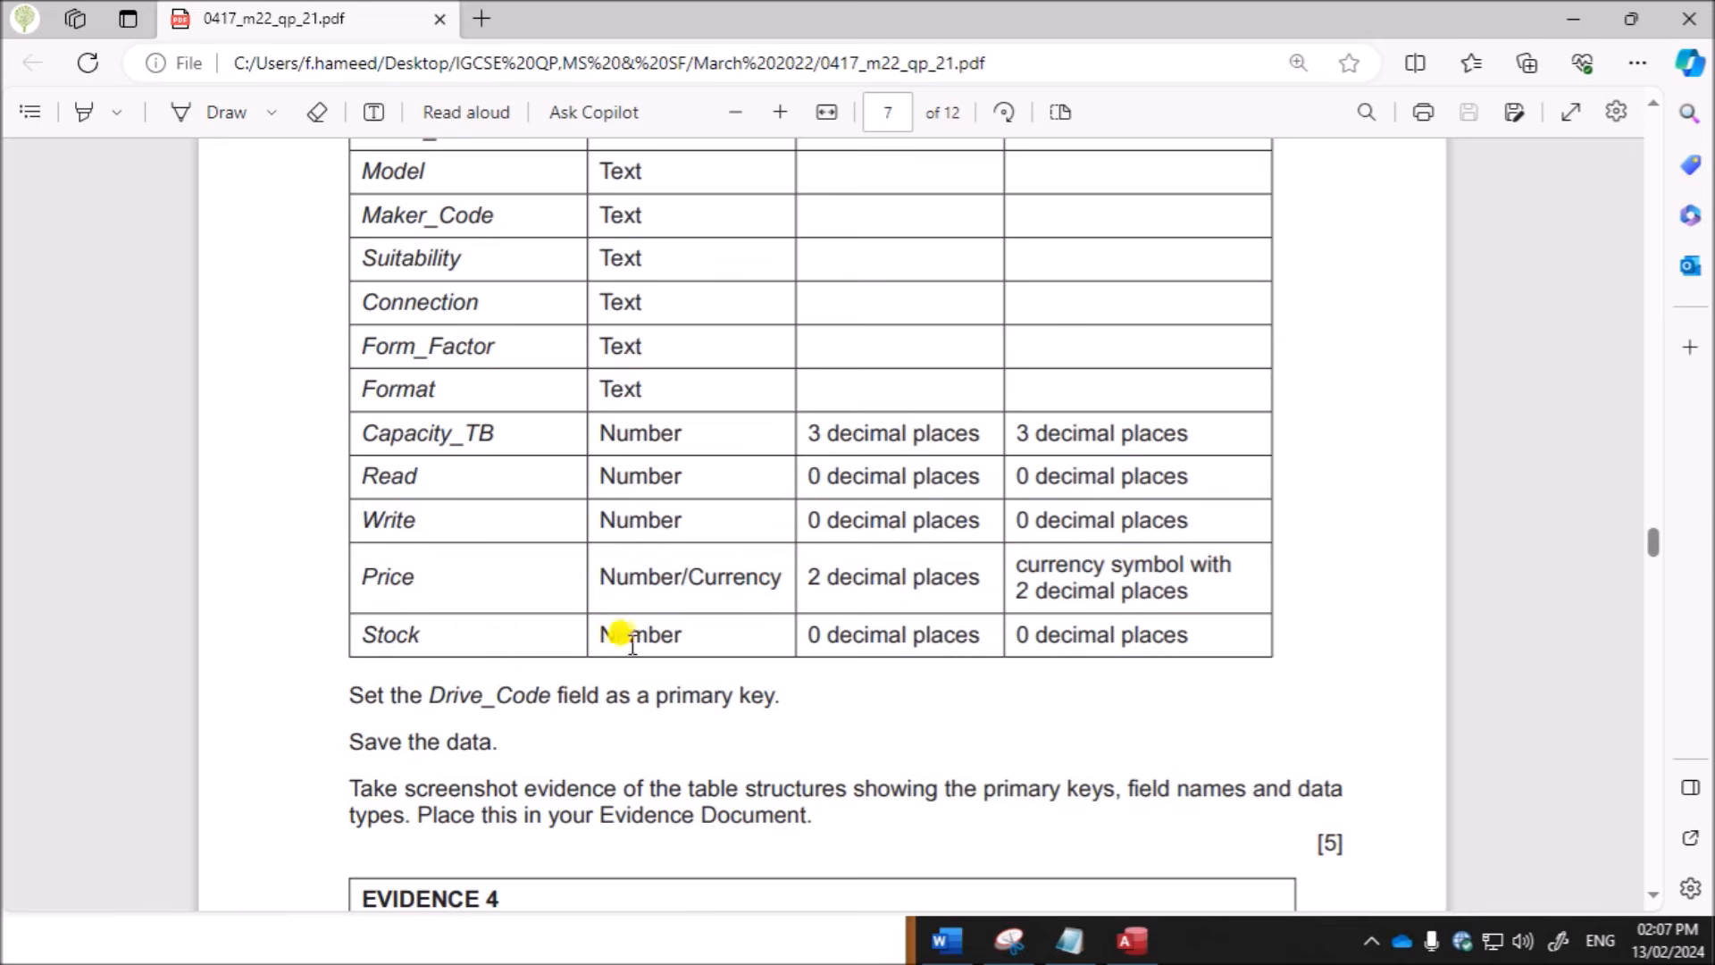
pyautogui.moveTo(604, 634); pyautogui.dragTo(681, 631)
pyautogui.click(1132, 939)
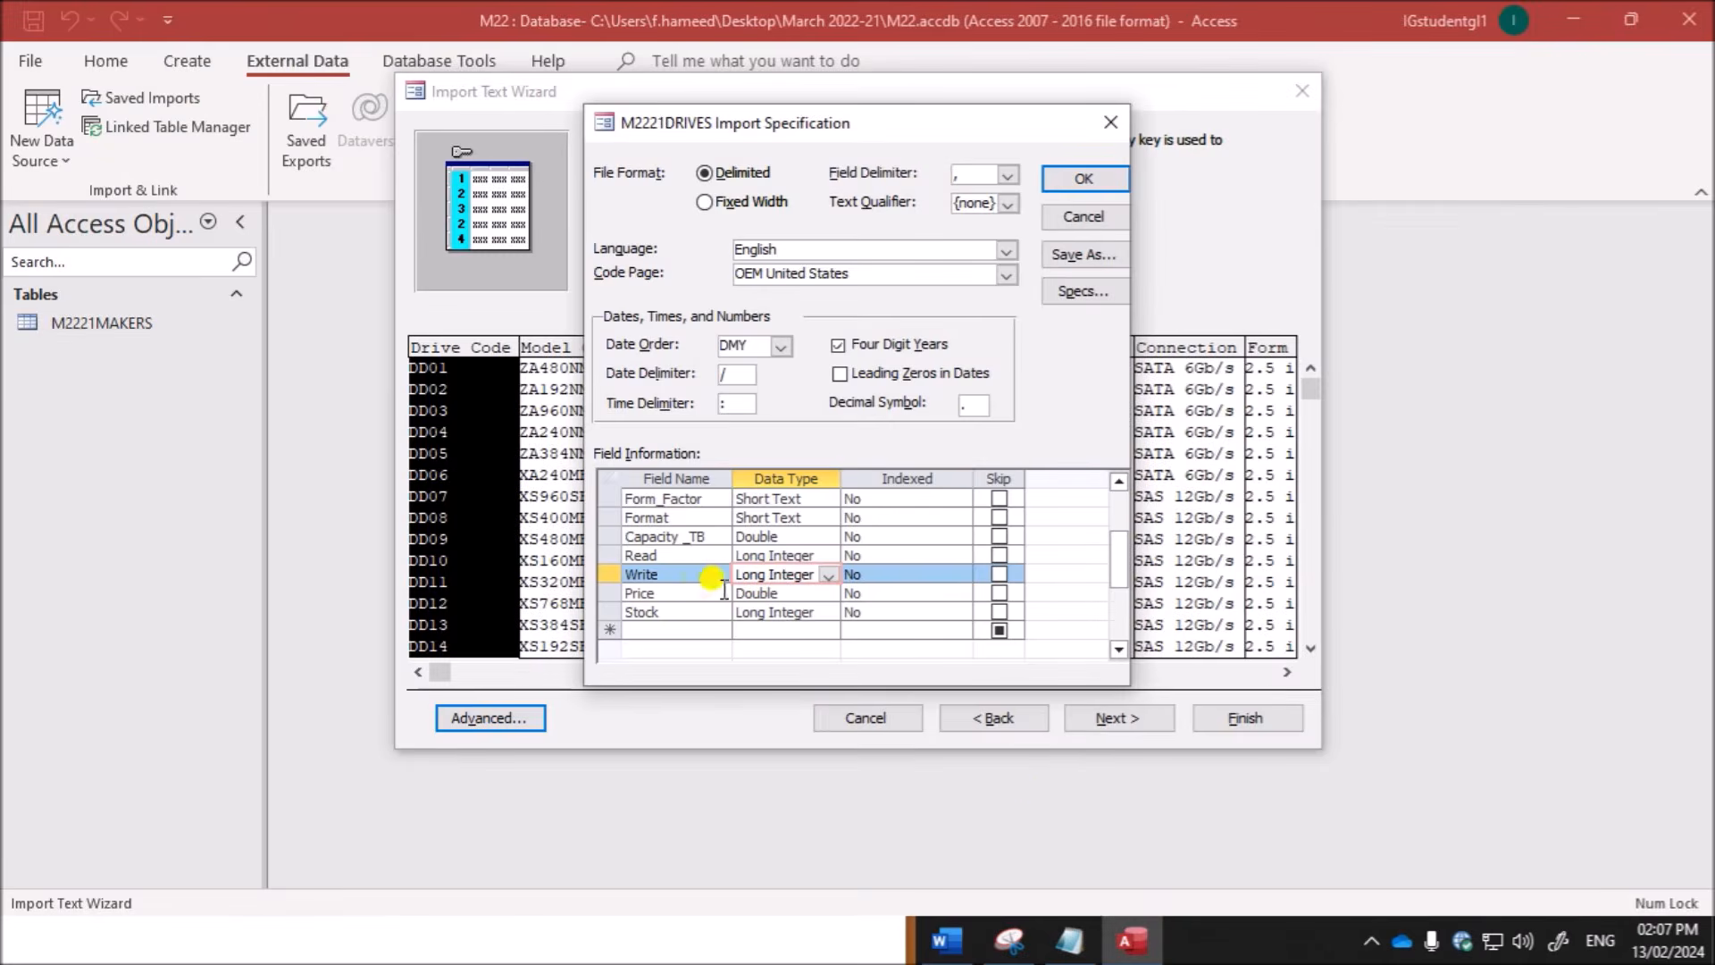
# Step: Set the Price field's data type to Currency, check the Stock field's type, and accept the import specification
pyautogui.click(811, 597)
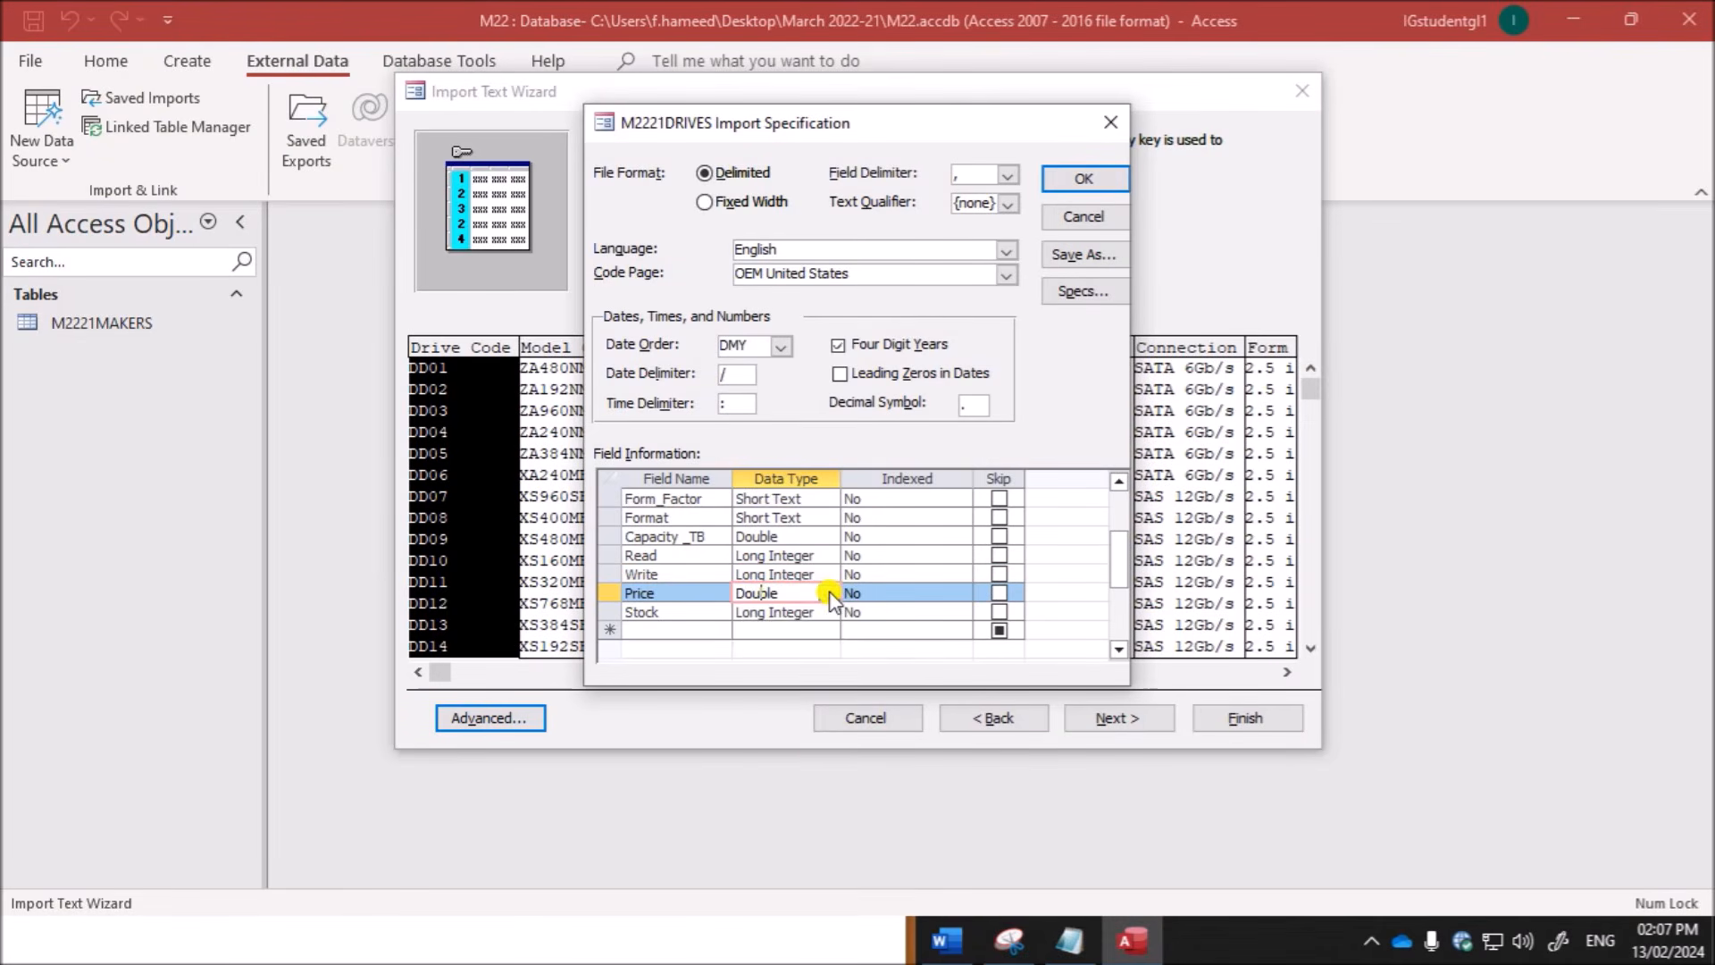
pyautogui.click(831, 594)
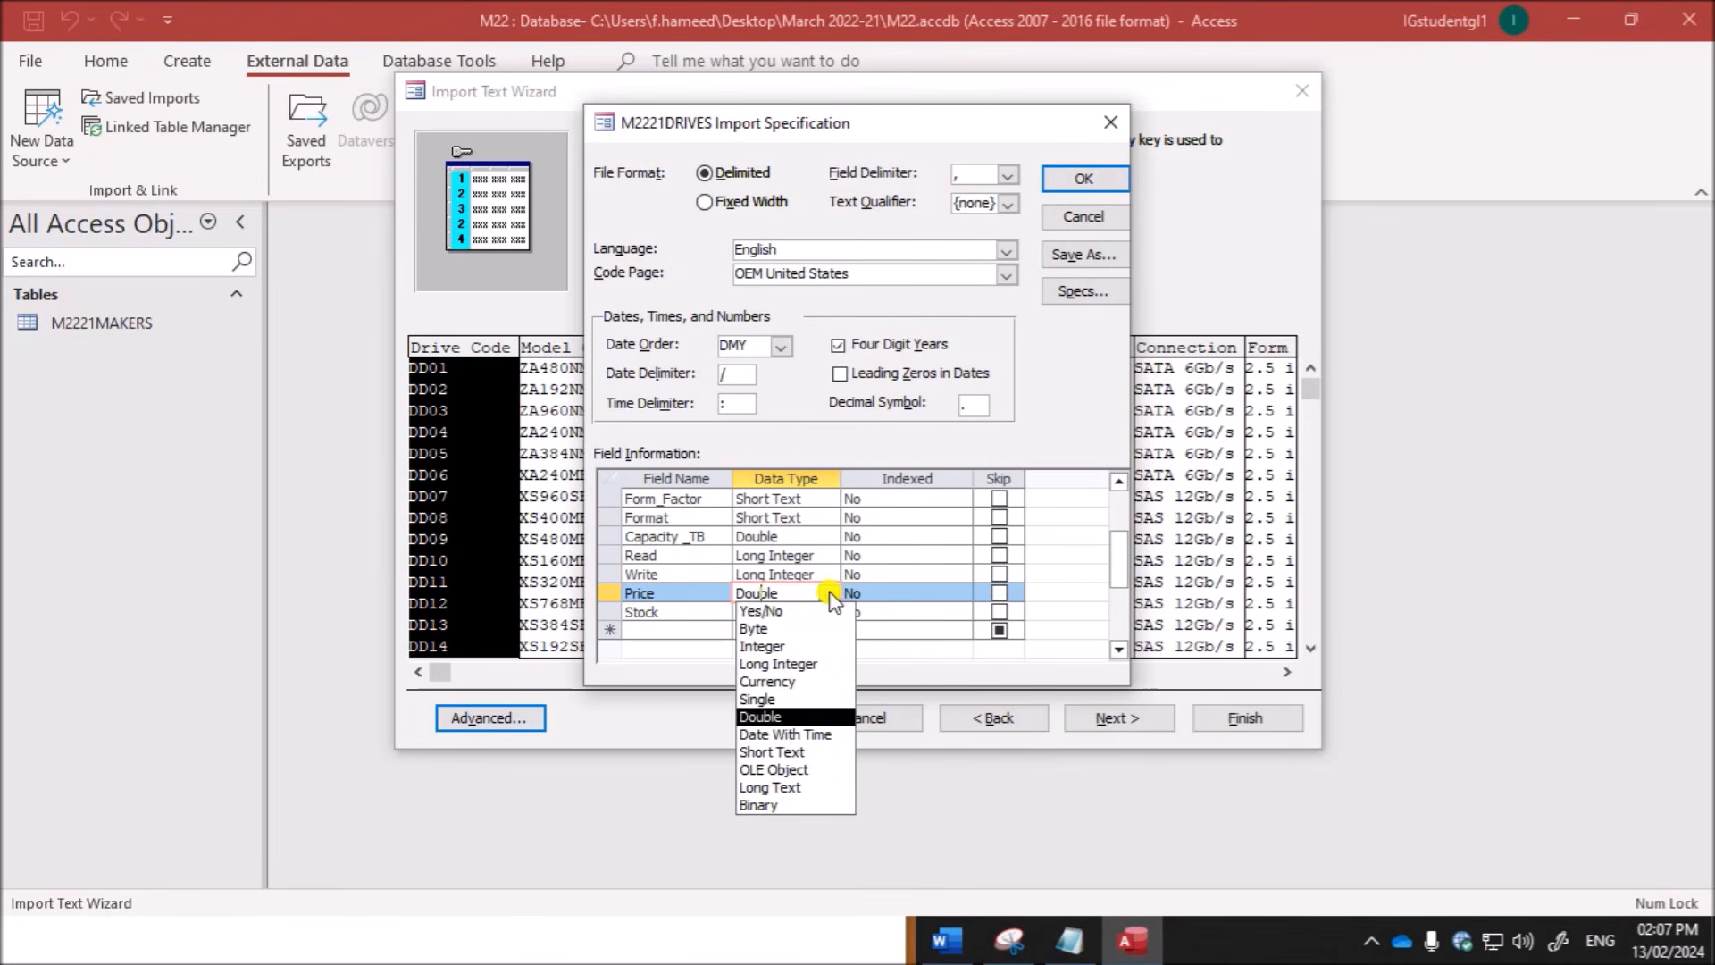
pyautogui.click(768, 682)
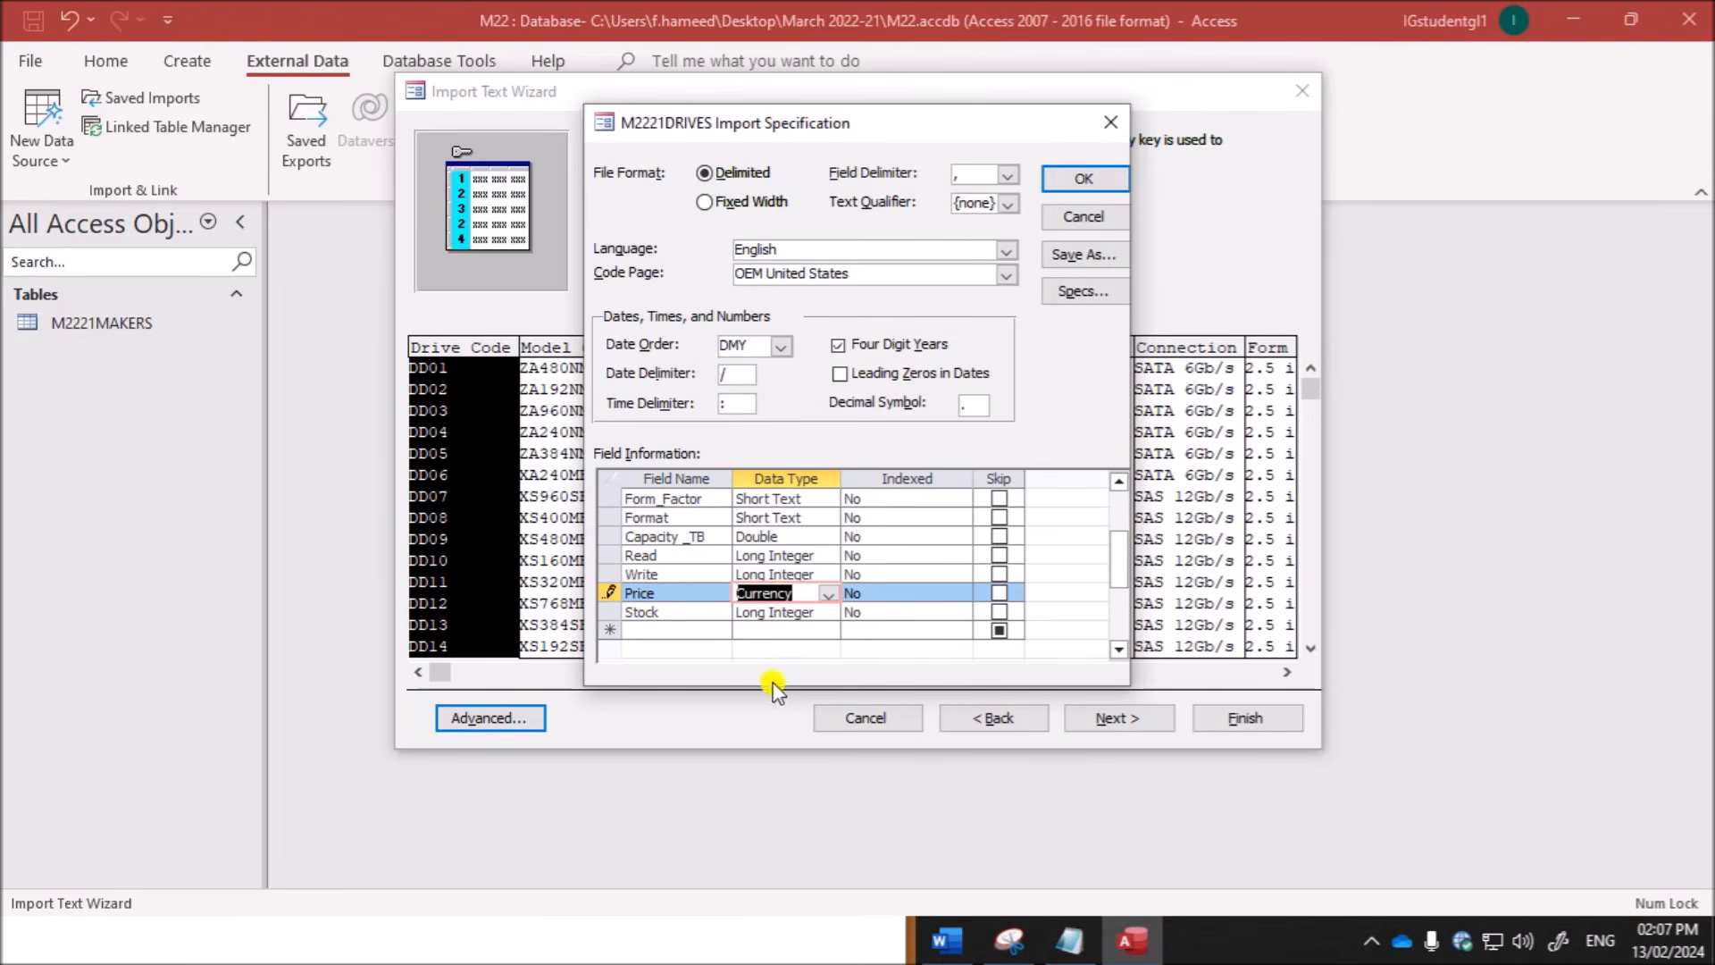
pyautogui.click(766, 612)
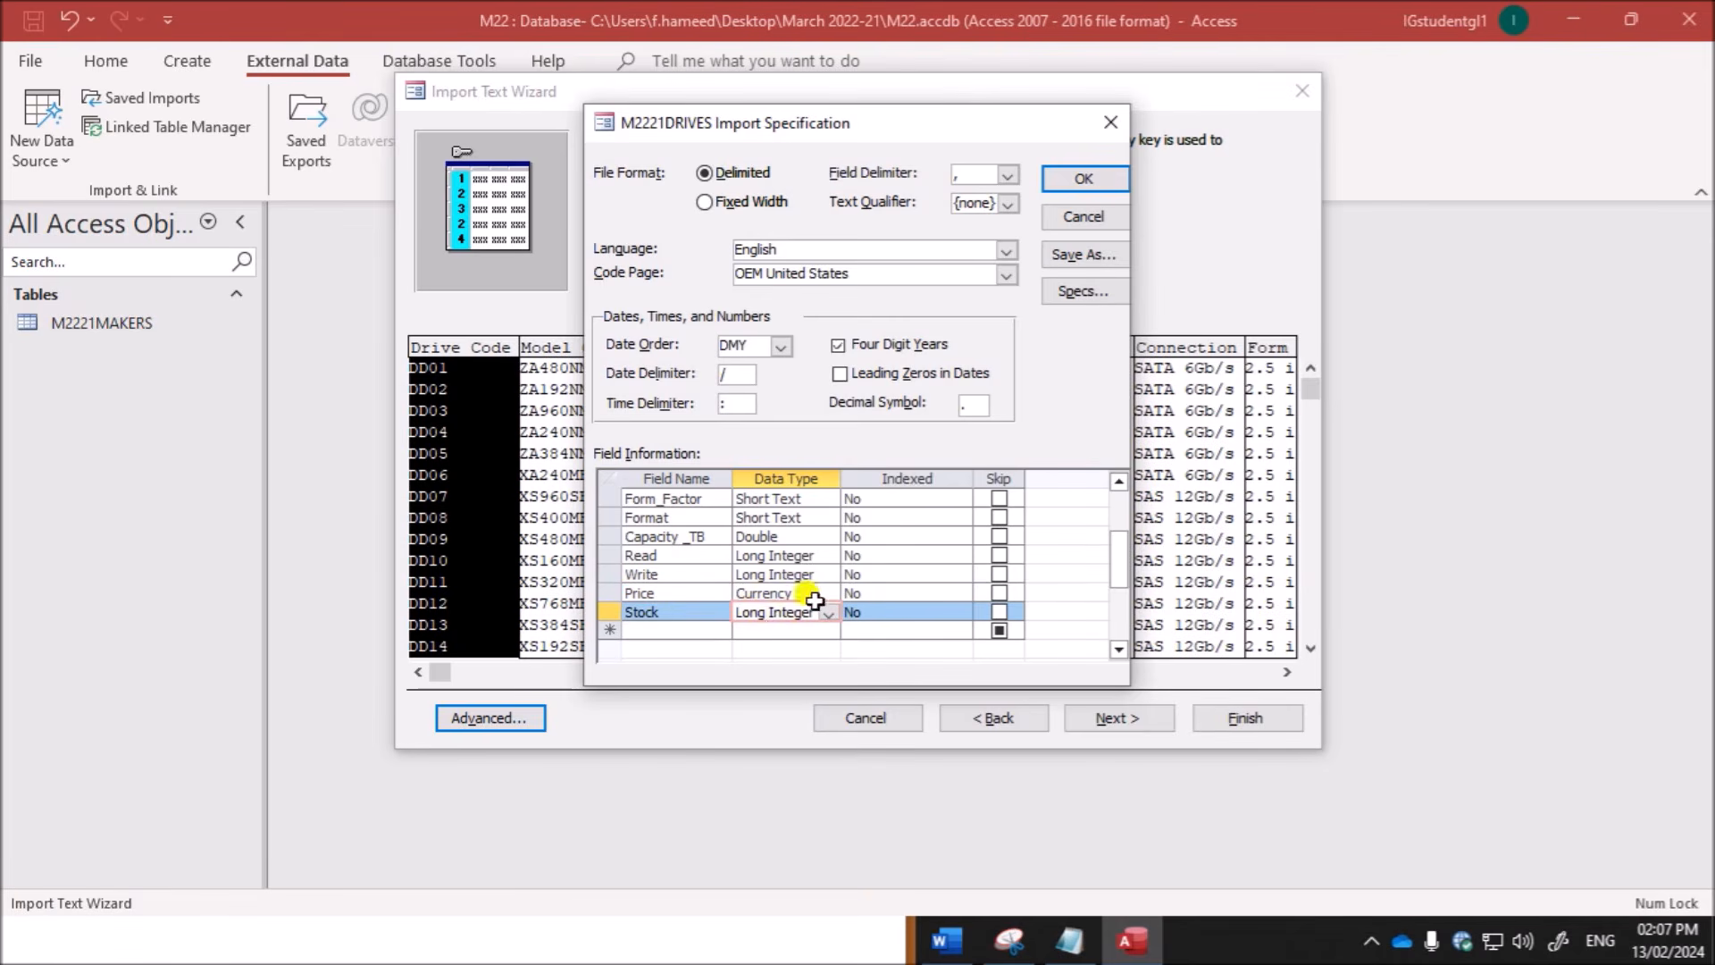
pyautogui.click(1079, 178)
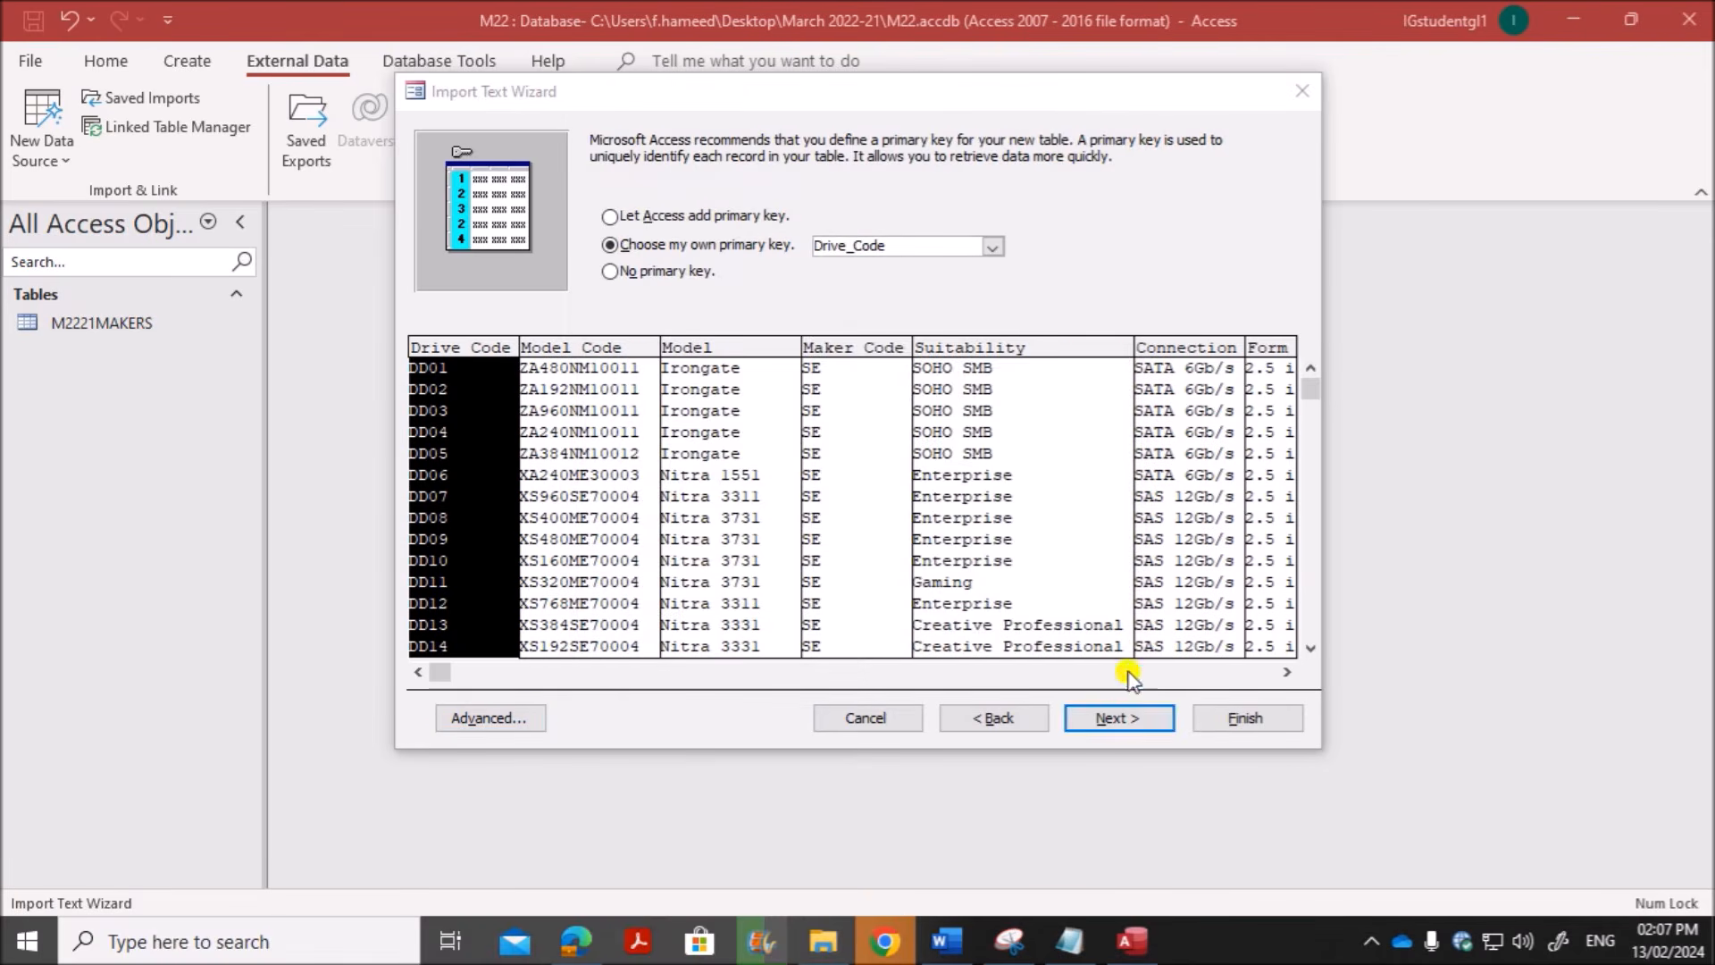
# Step: Finish the import into a table named M2221DRIVES without saving the import steps
pyautogui.click(1121, 718)
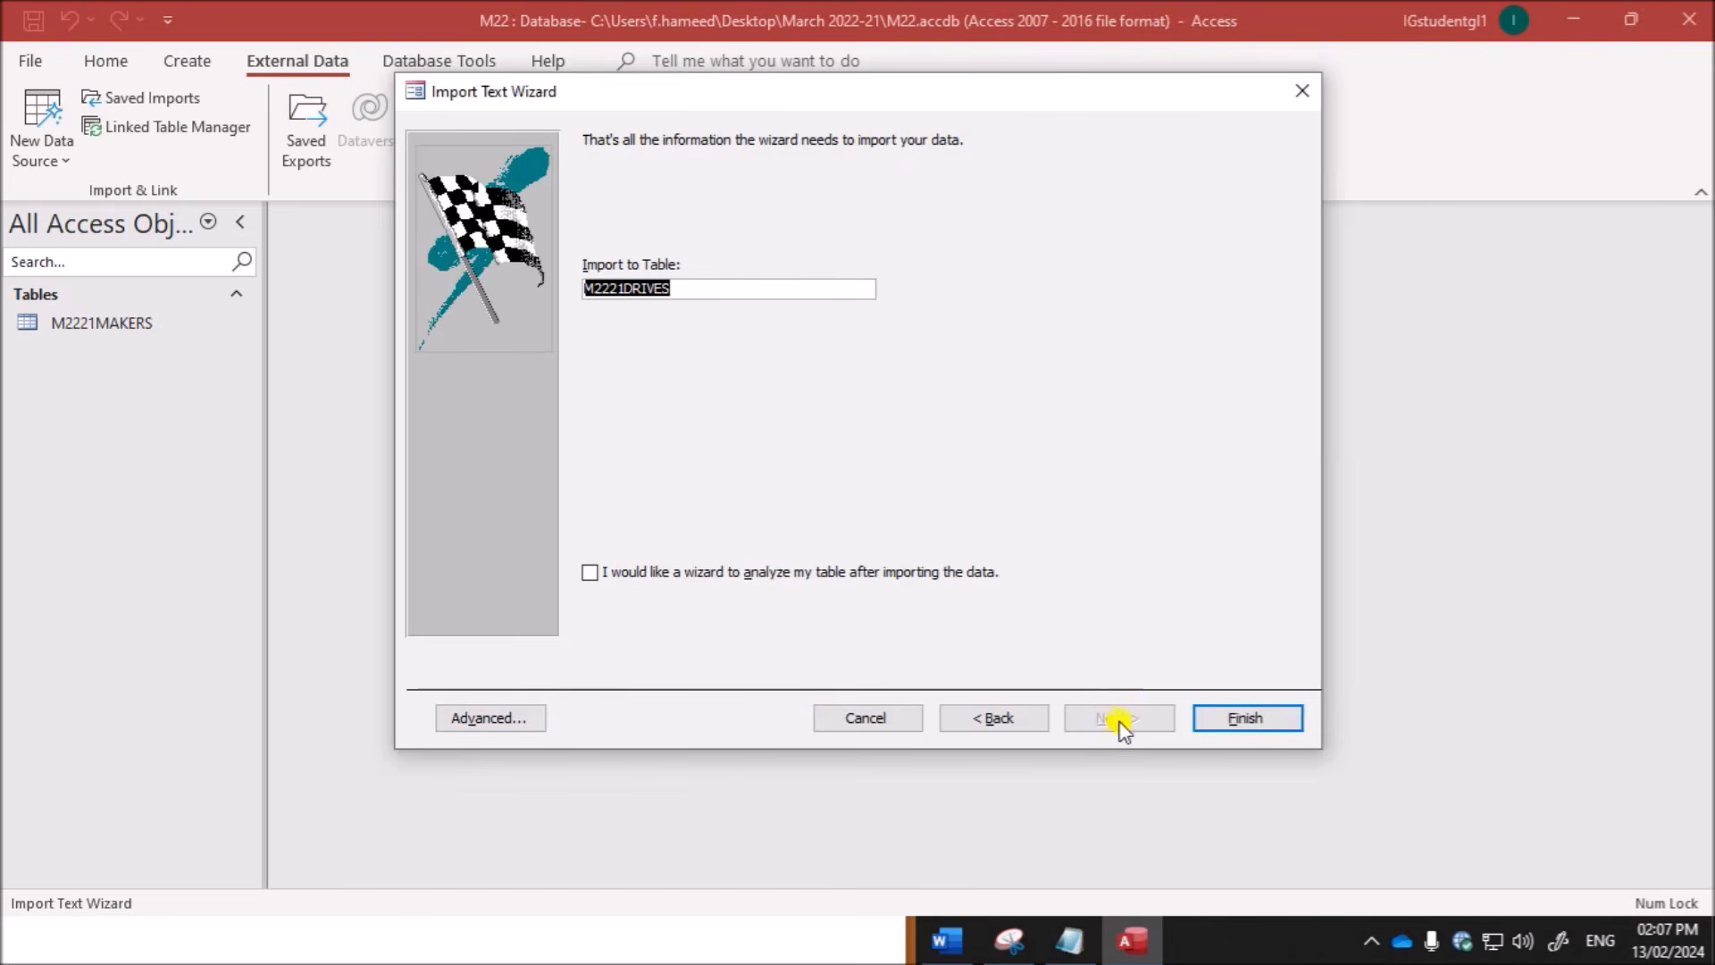
pyautogui.click(1243, 718)
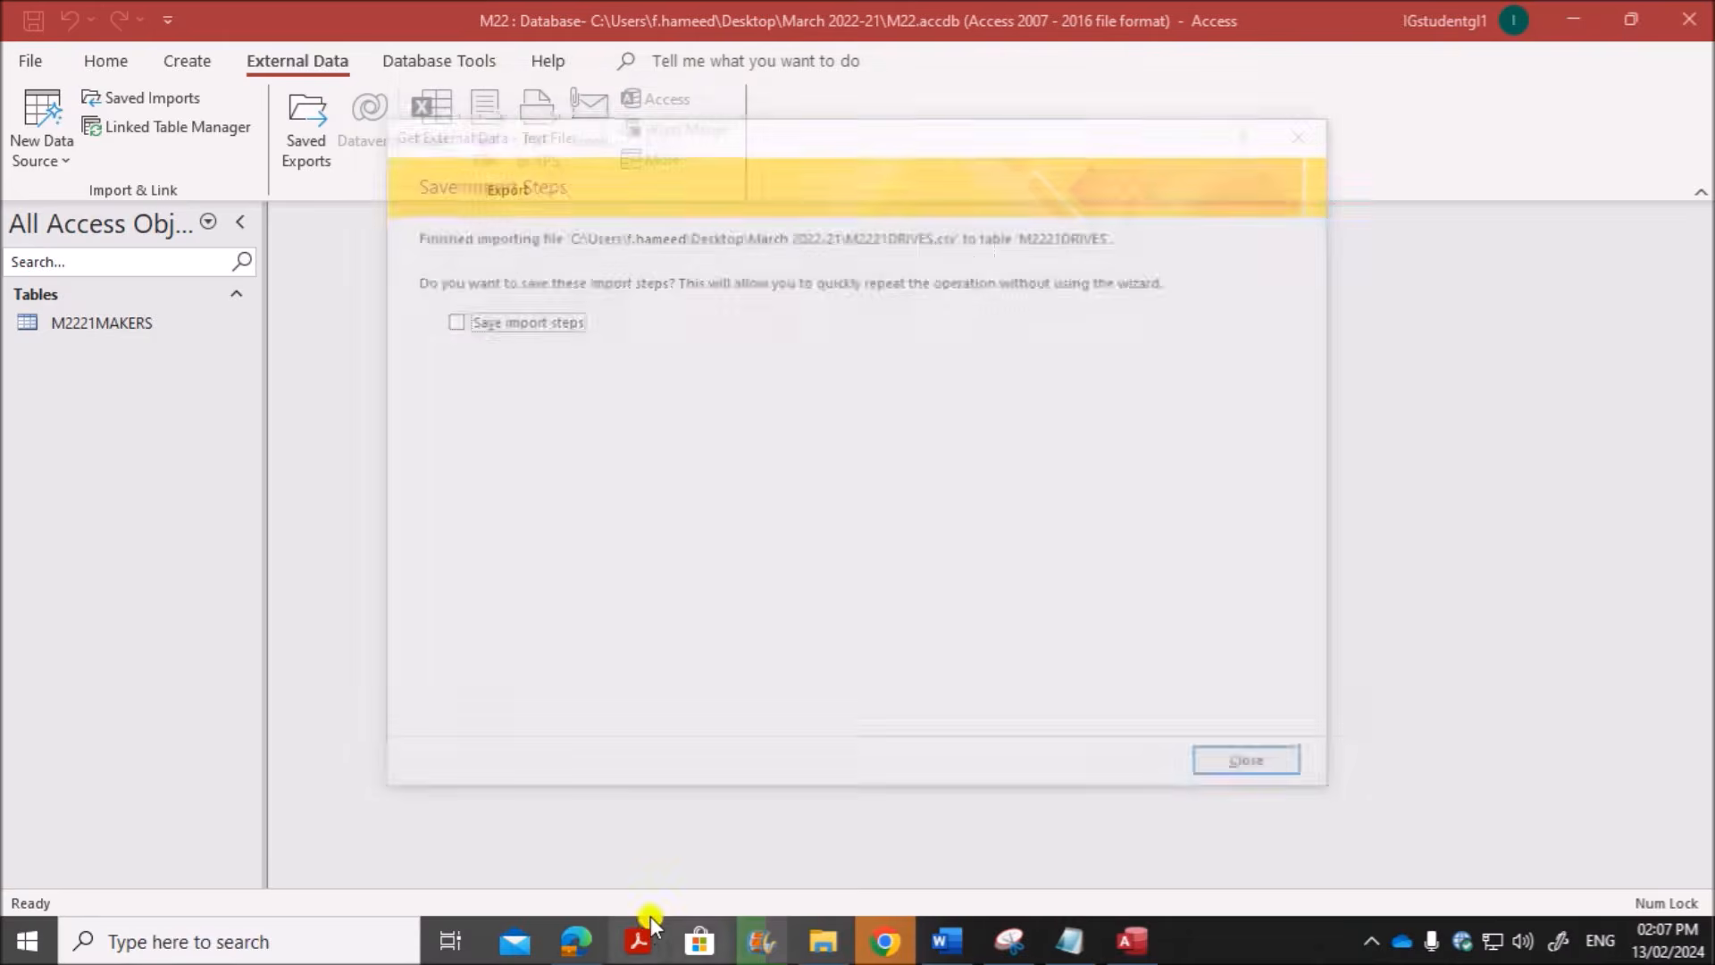
pyautogui.click(1259, 767)
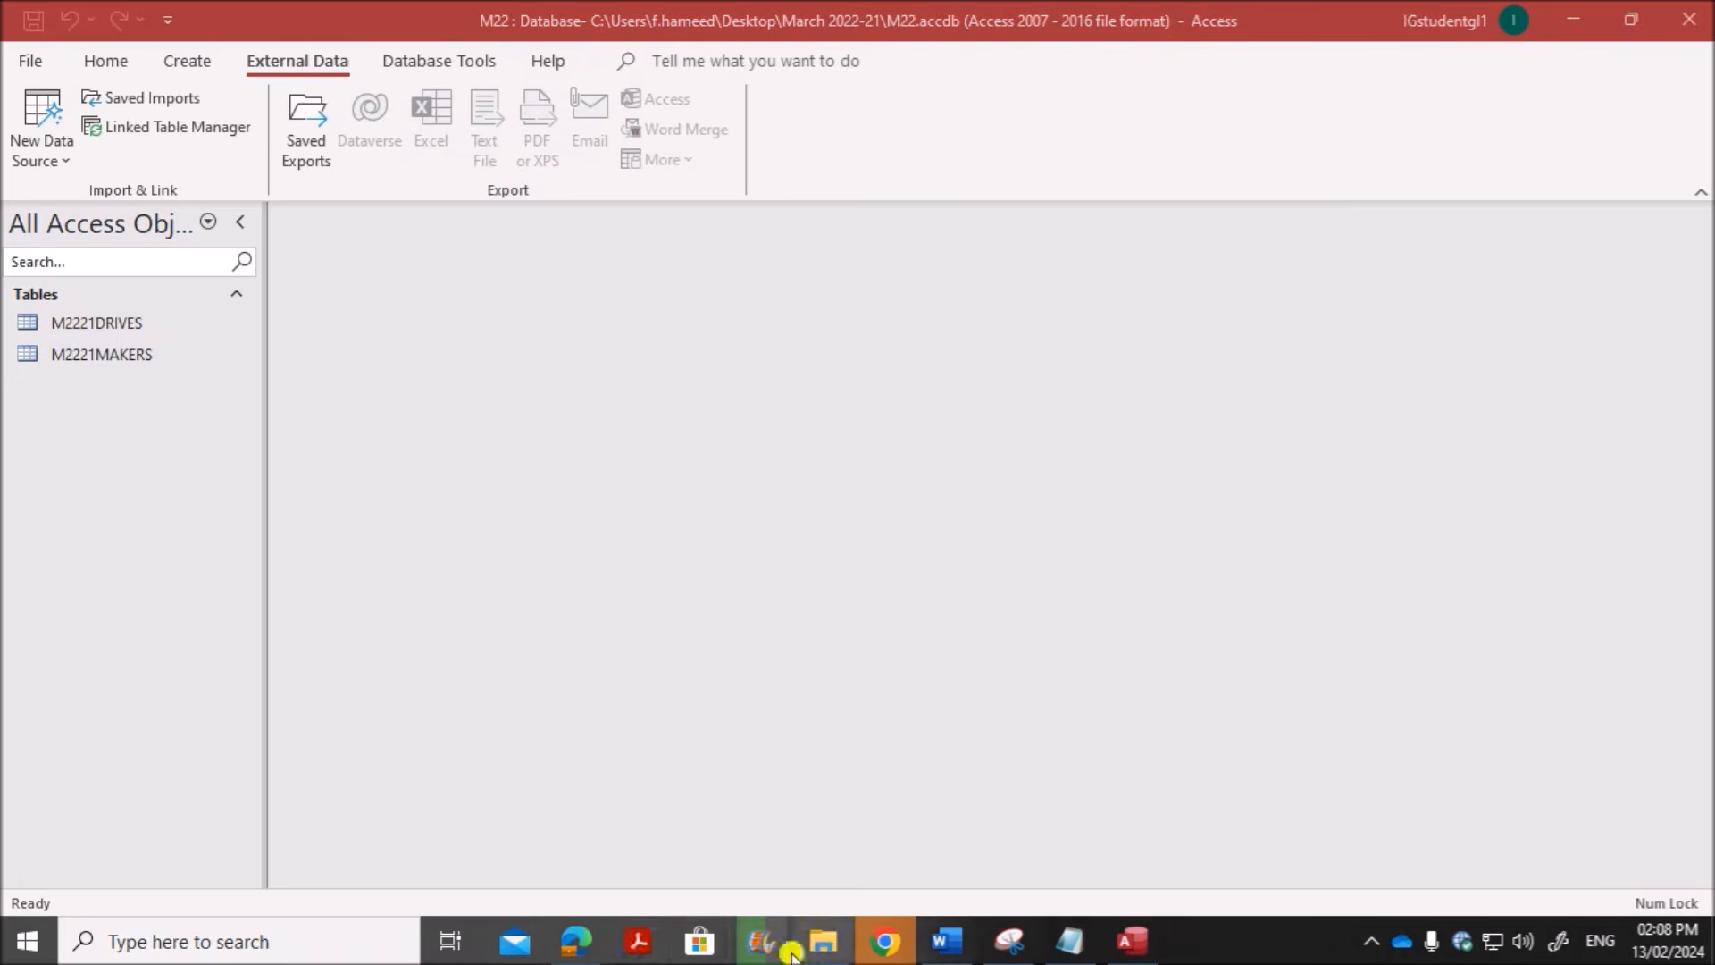
# Step: Review the stored and displayed decimal places required for Capacity_TB, Read and Write in the exam PDF
pyautogui.click(587, 944)
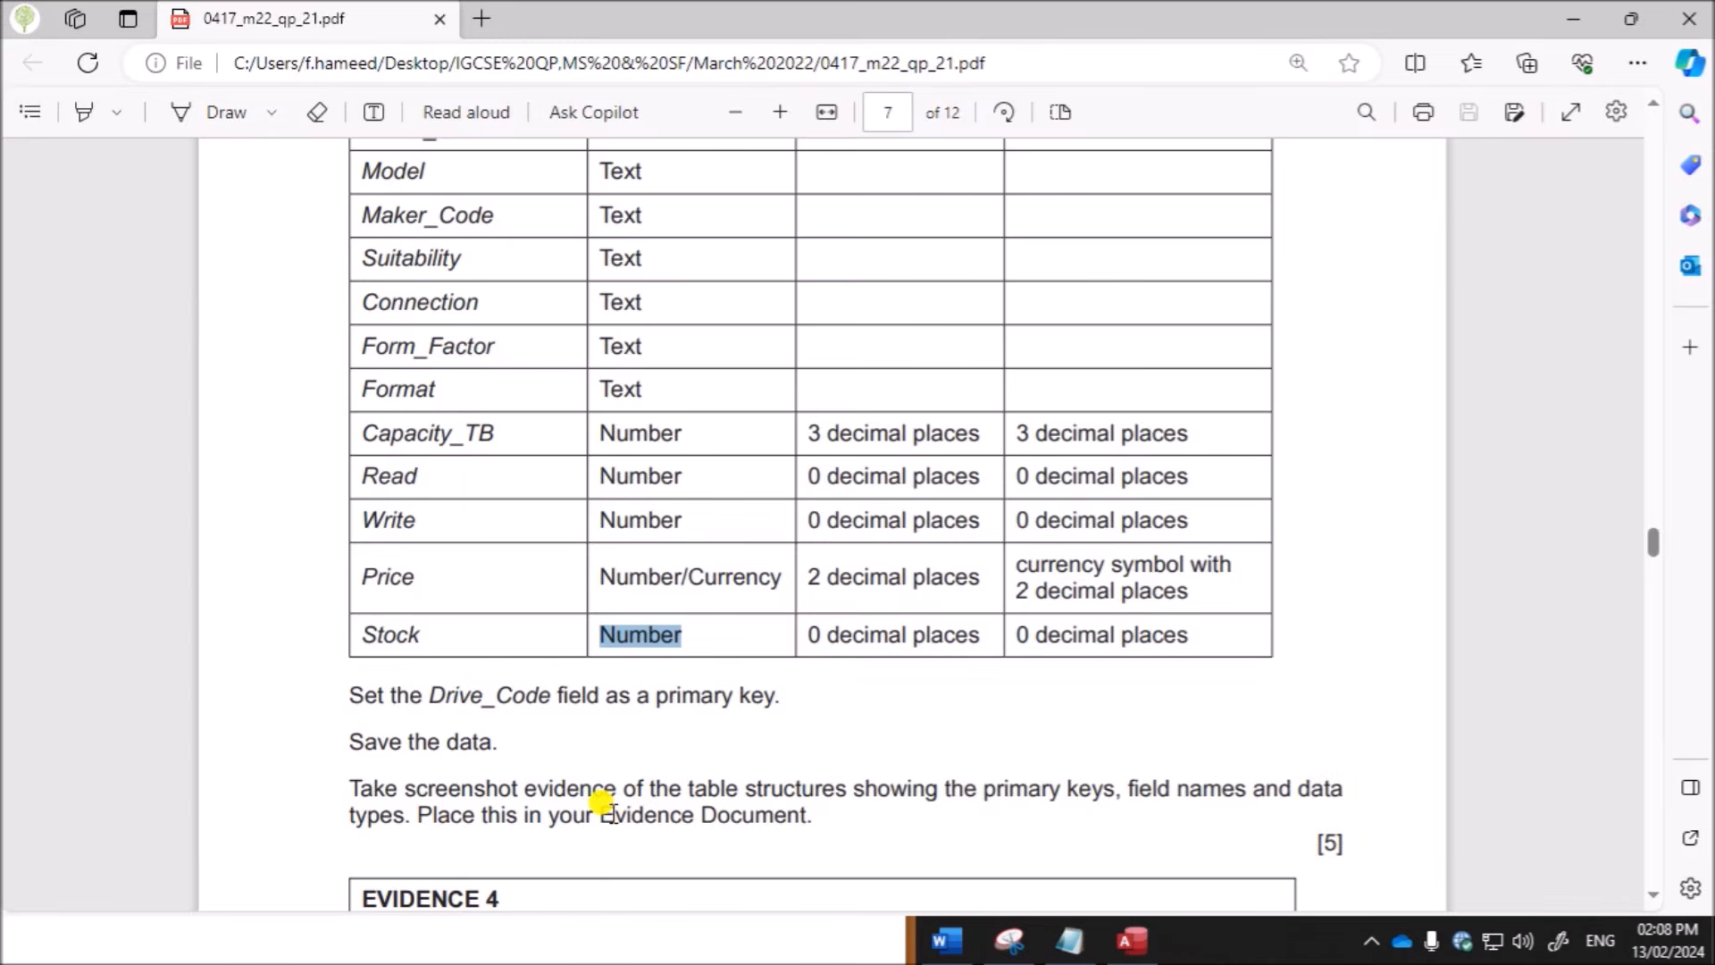
pyautogui.scroll(6, 611, 777)
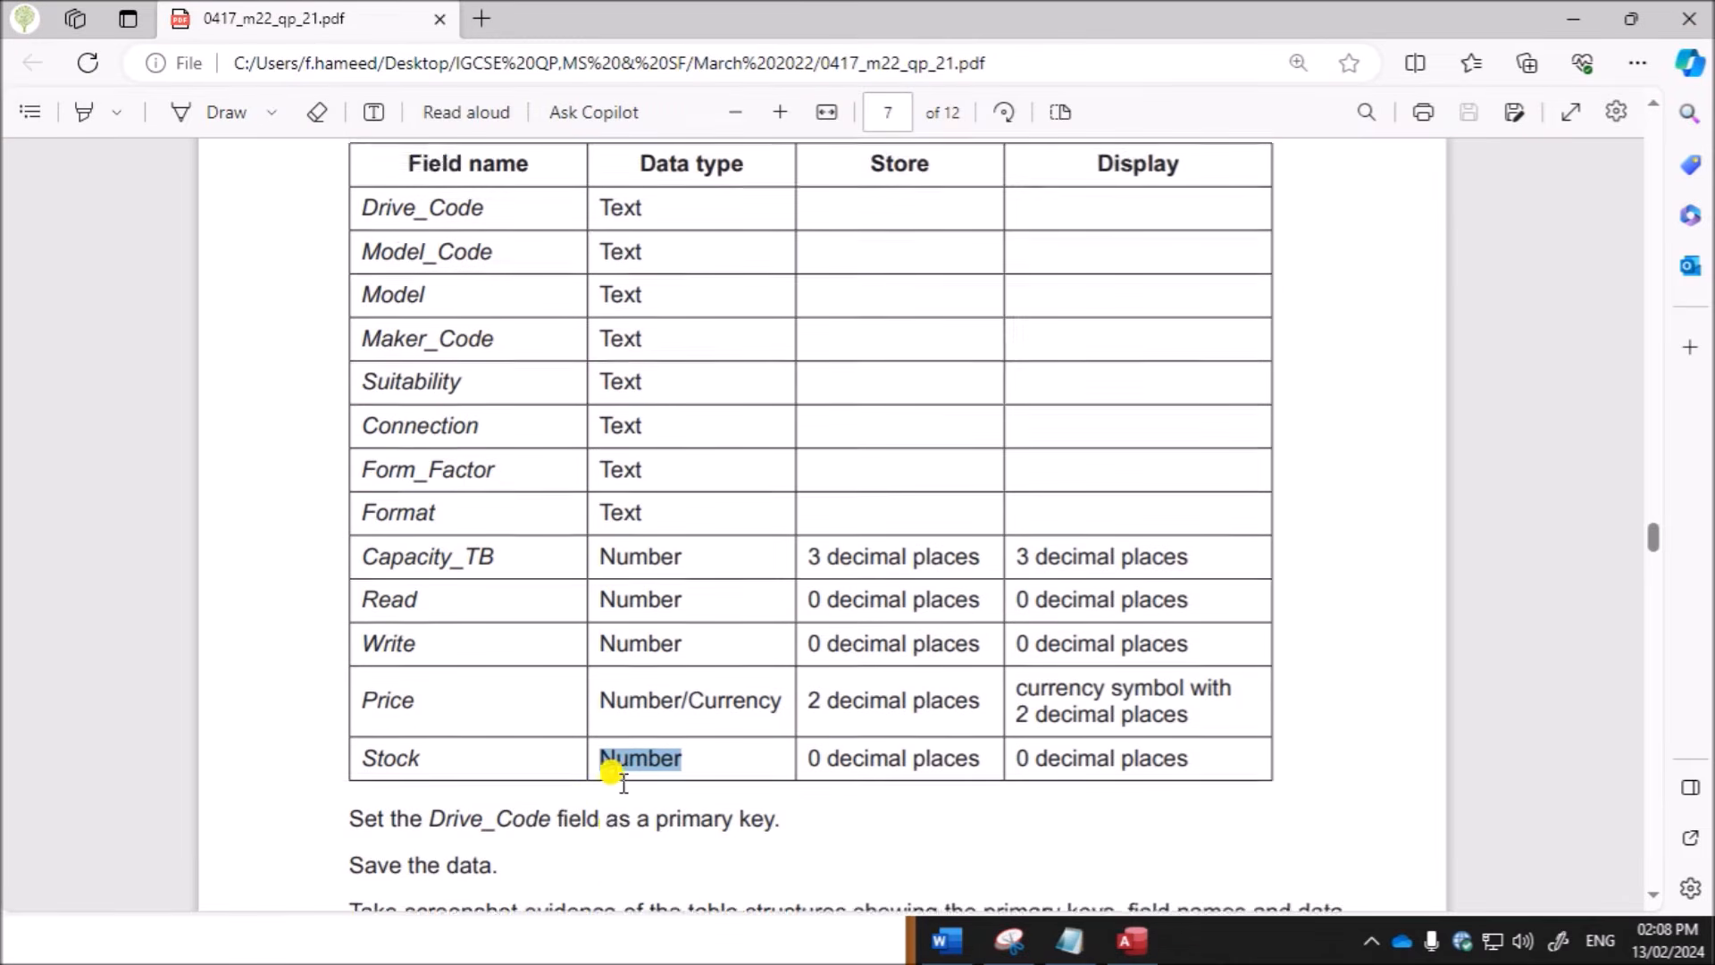
pyautogui.scroll(-3, 1072, 766)
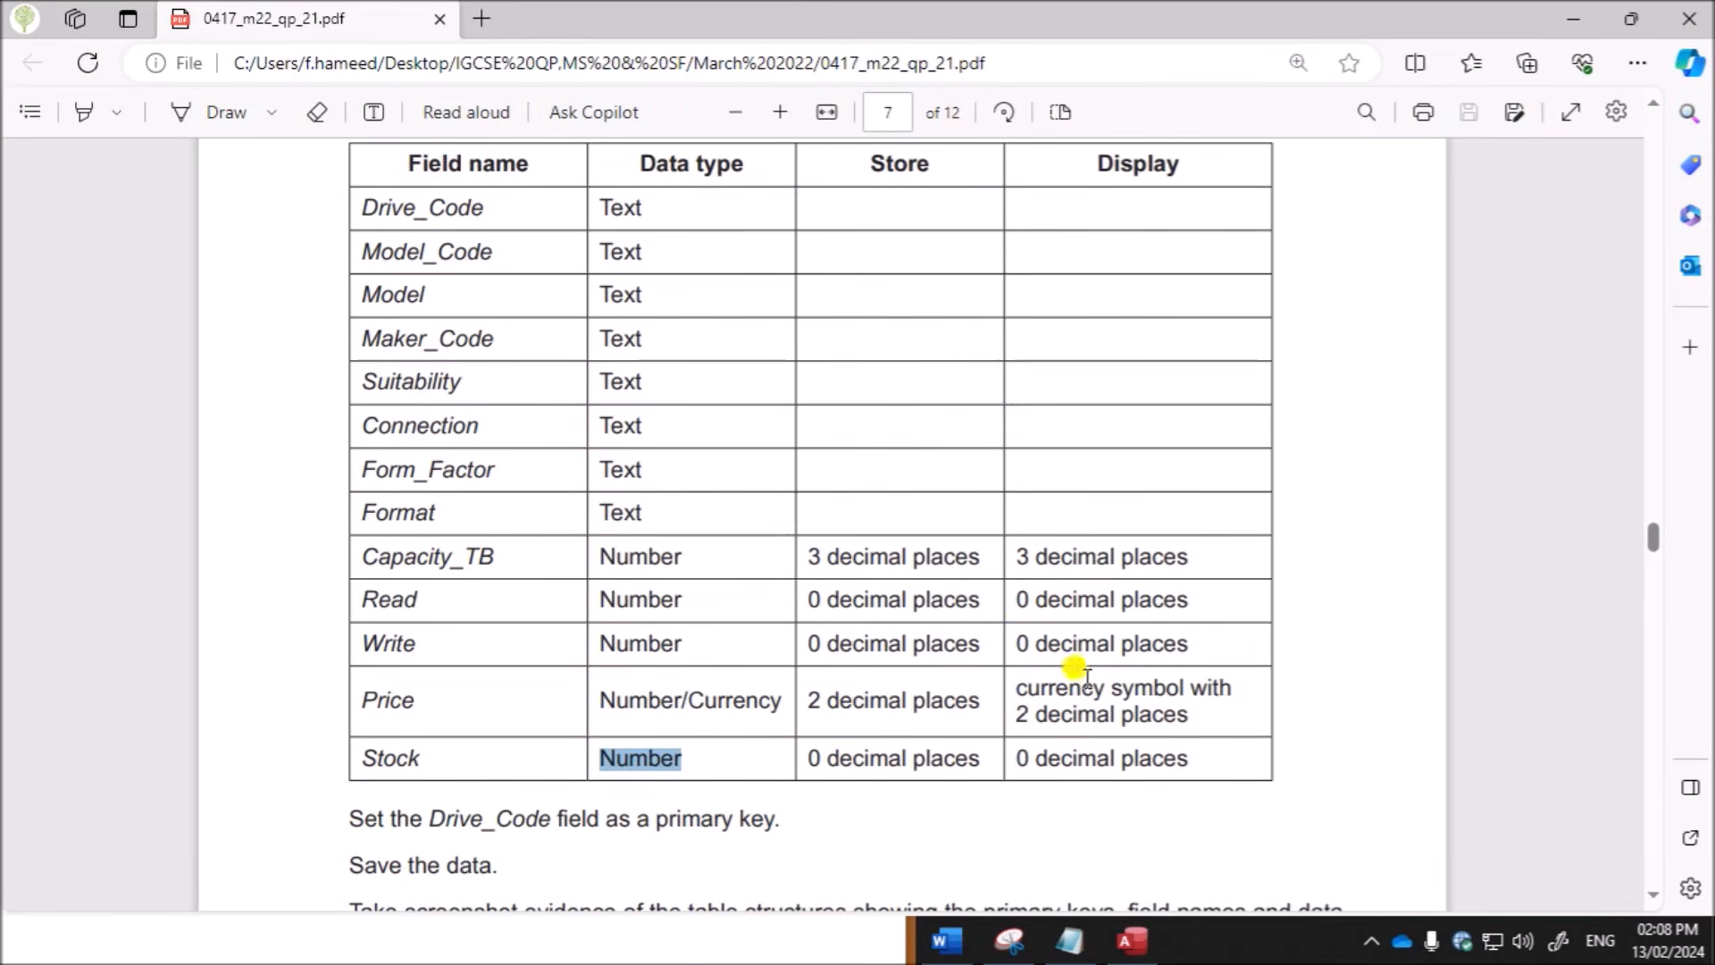
pyautogui.click(954, 547)
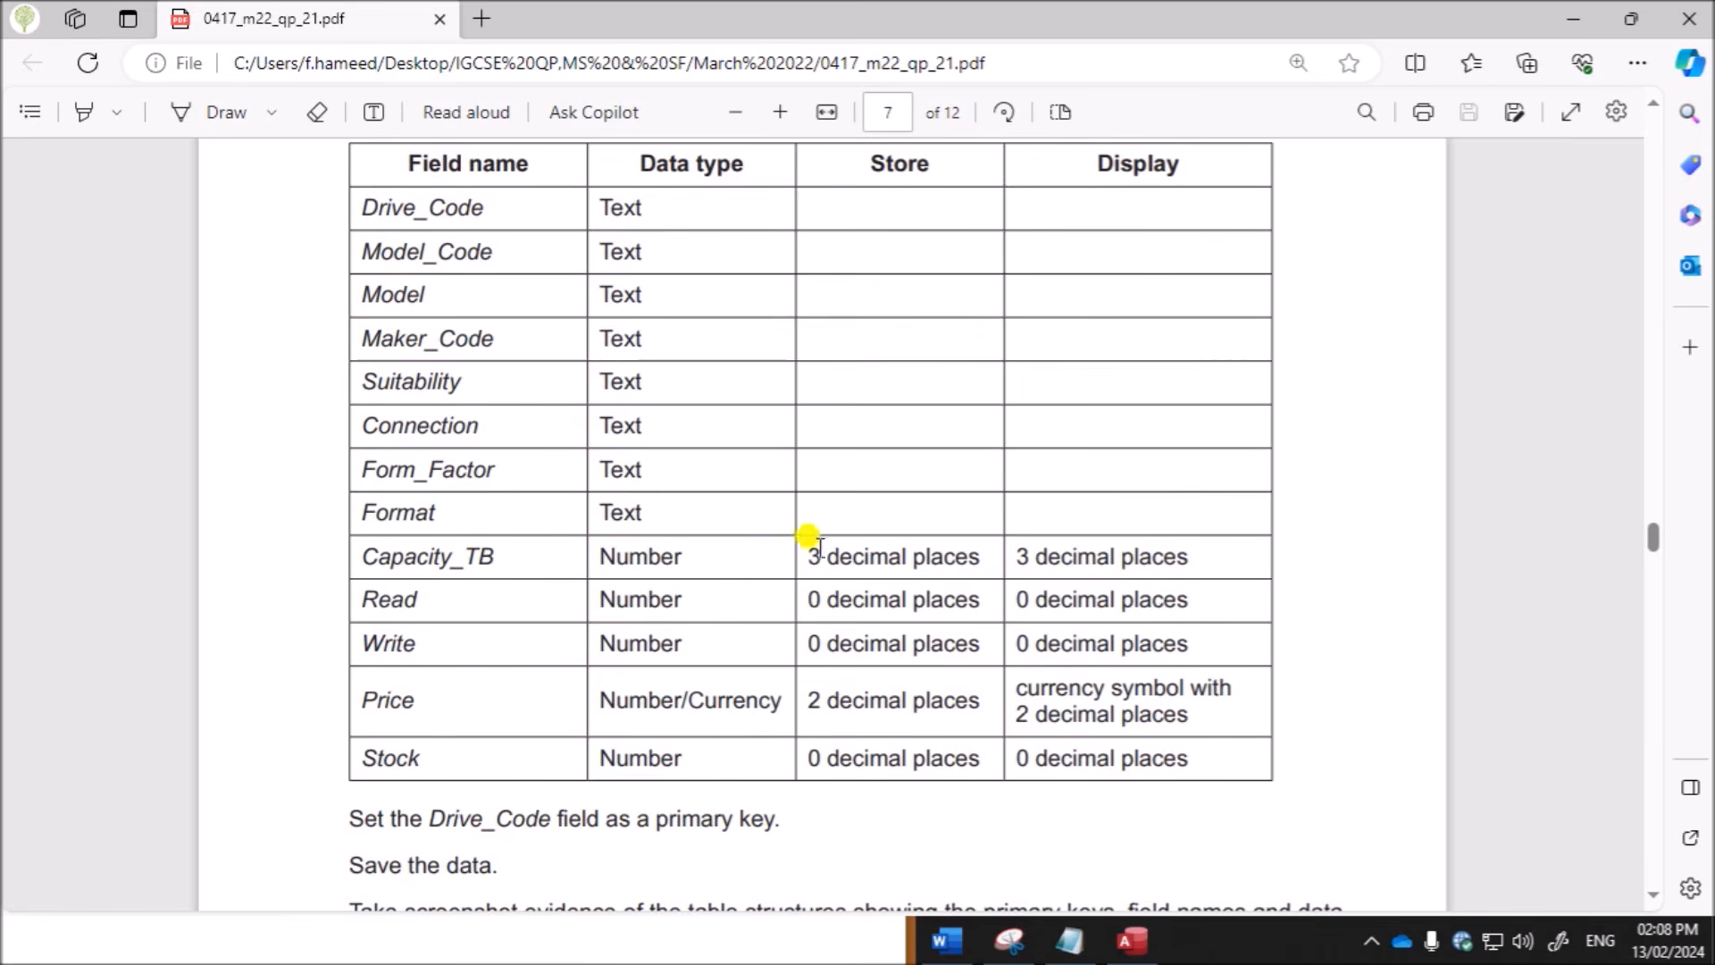
pyautogui.moveTo(808, 552); pyautogui.dragTo(982, 559)
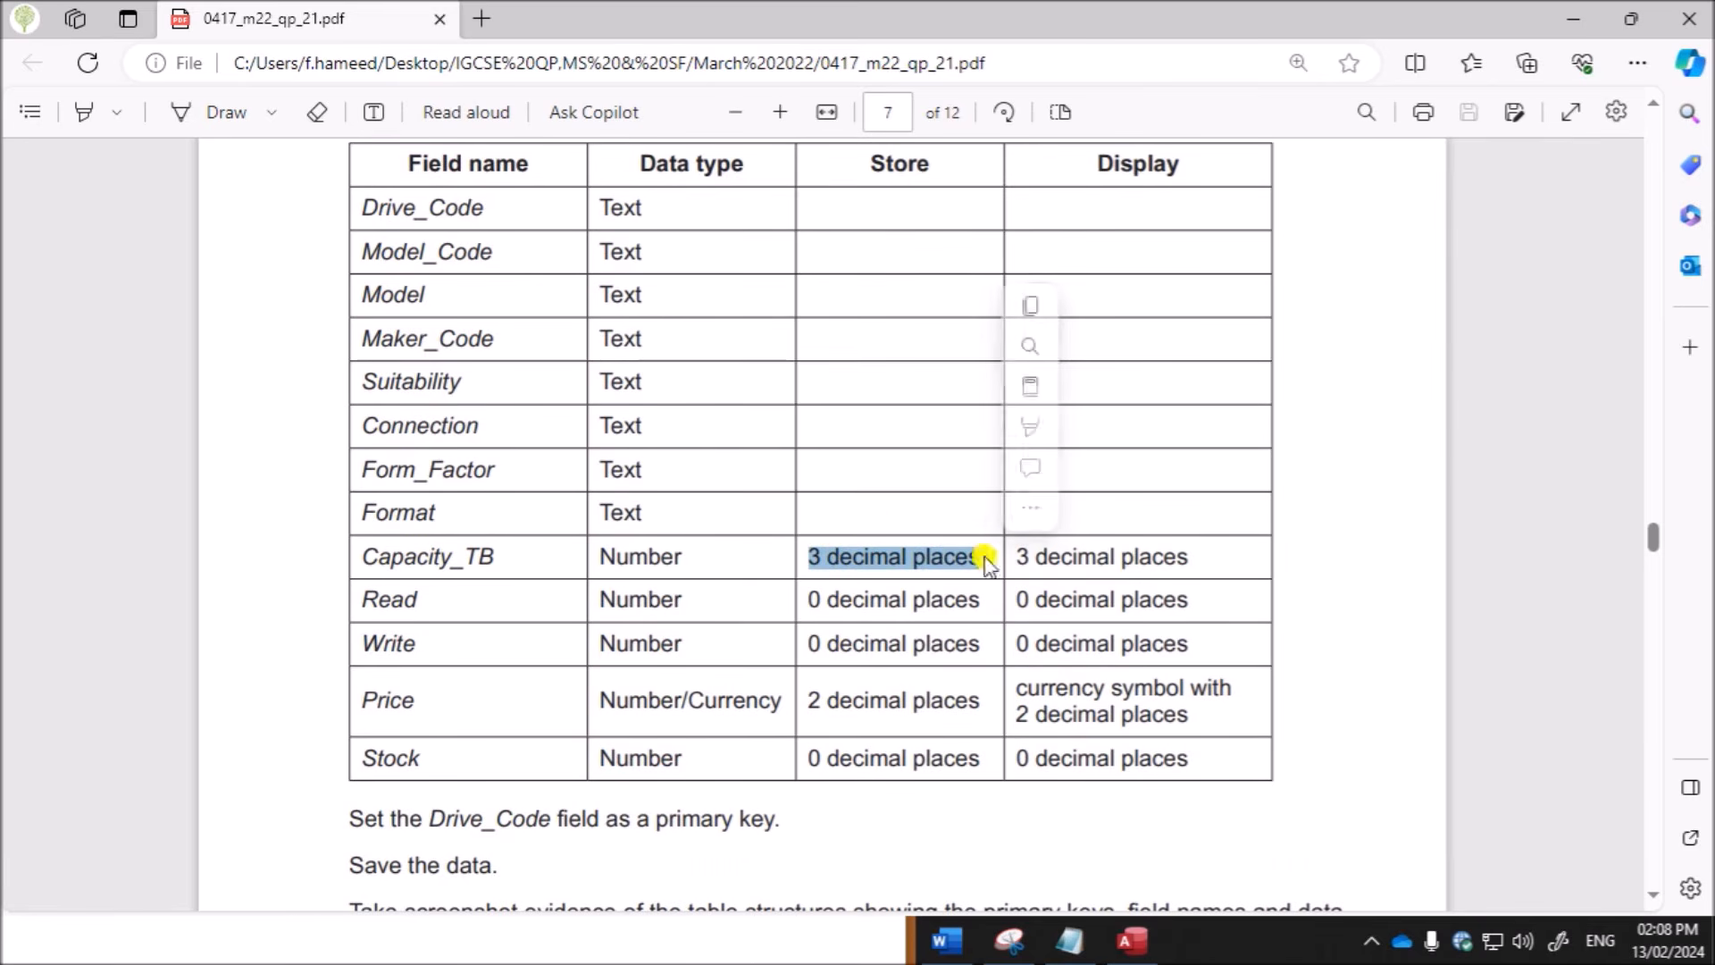
pyautogui.click(446, 554)
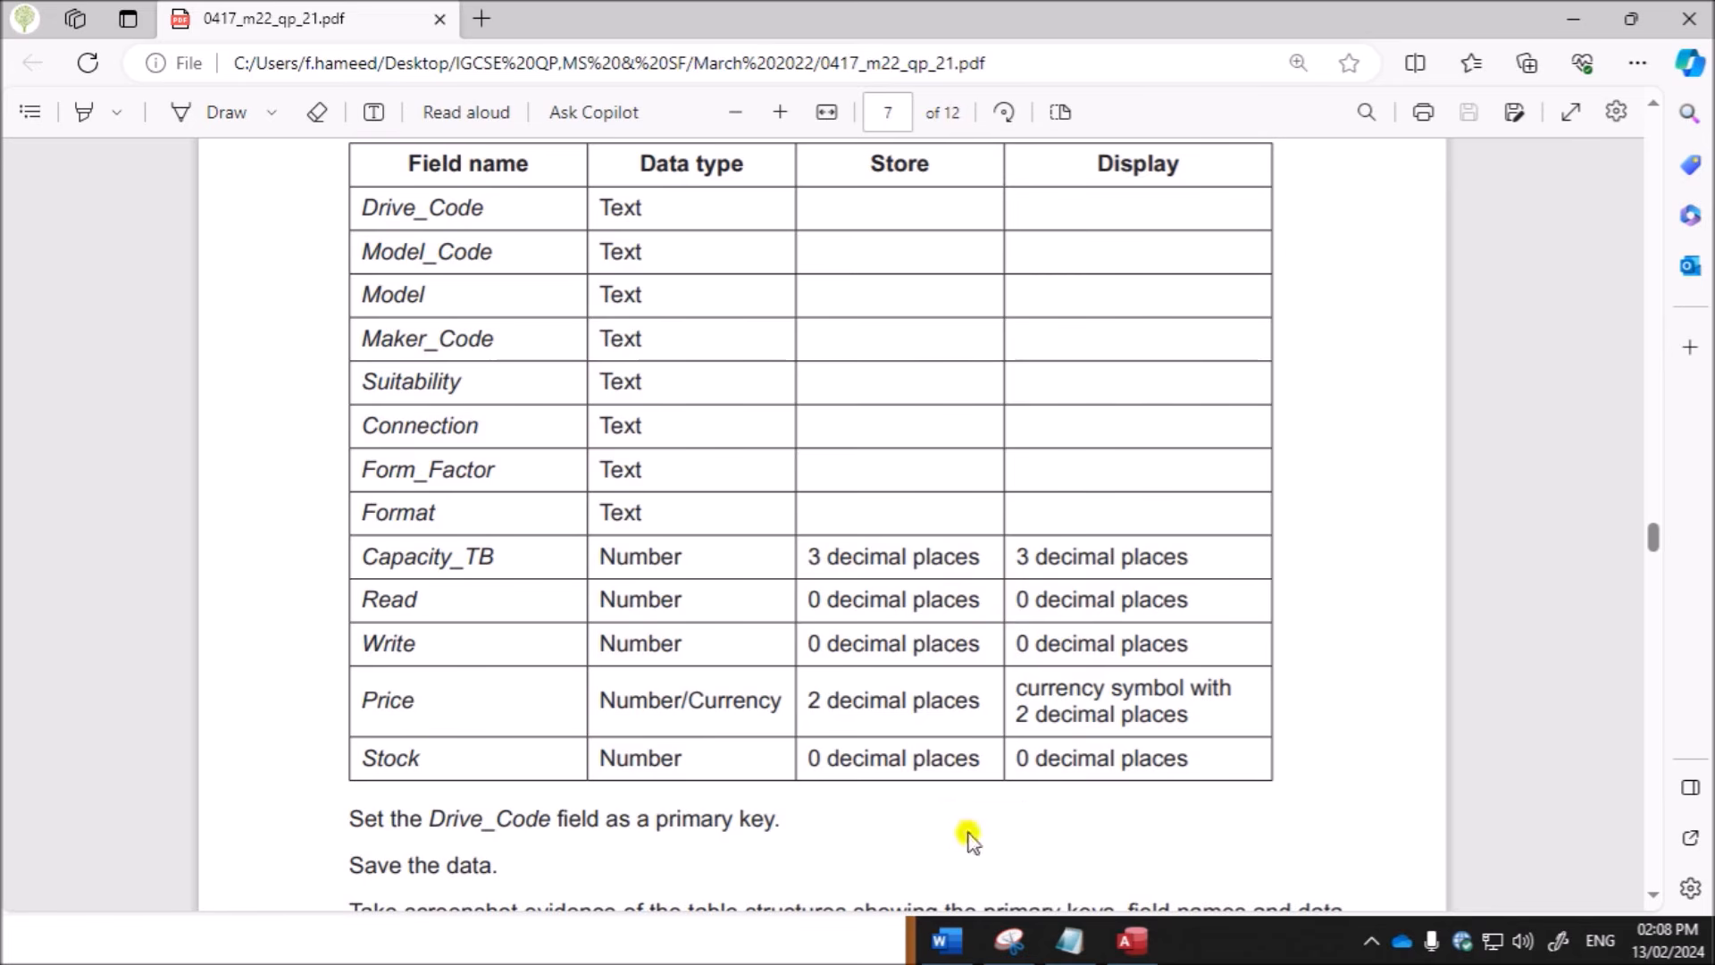
pyautogui.moveTo(809, 594); pyautogui.dragTo(1164, 643)
# Step: Switch to Access and open the M2221DRIVES table in Design View
pyautogui.click(1131, 939)
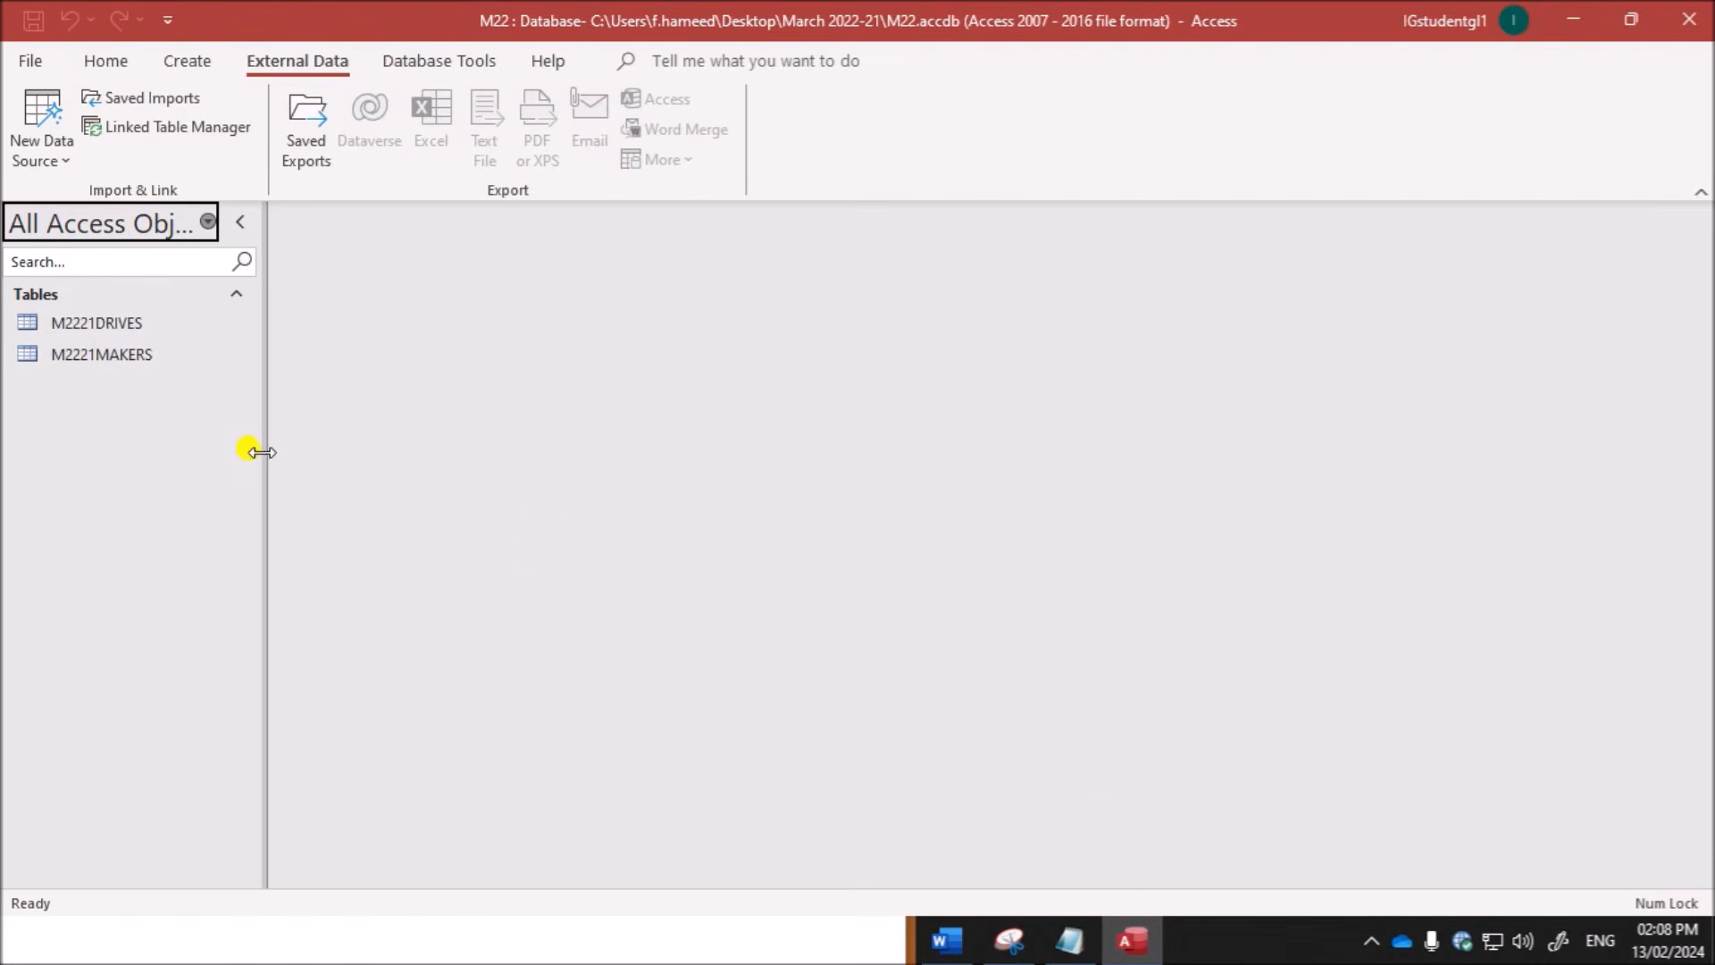
pyautogui.click(175, 359)
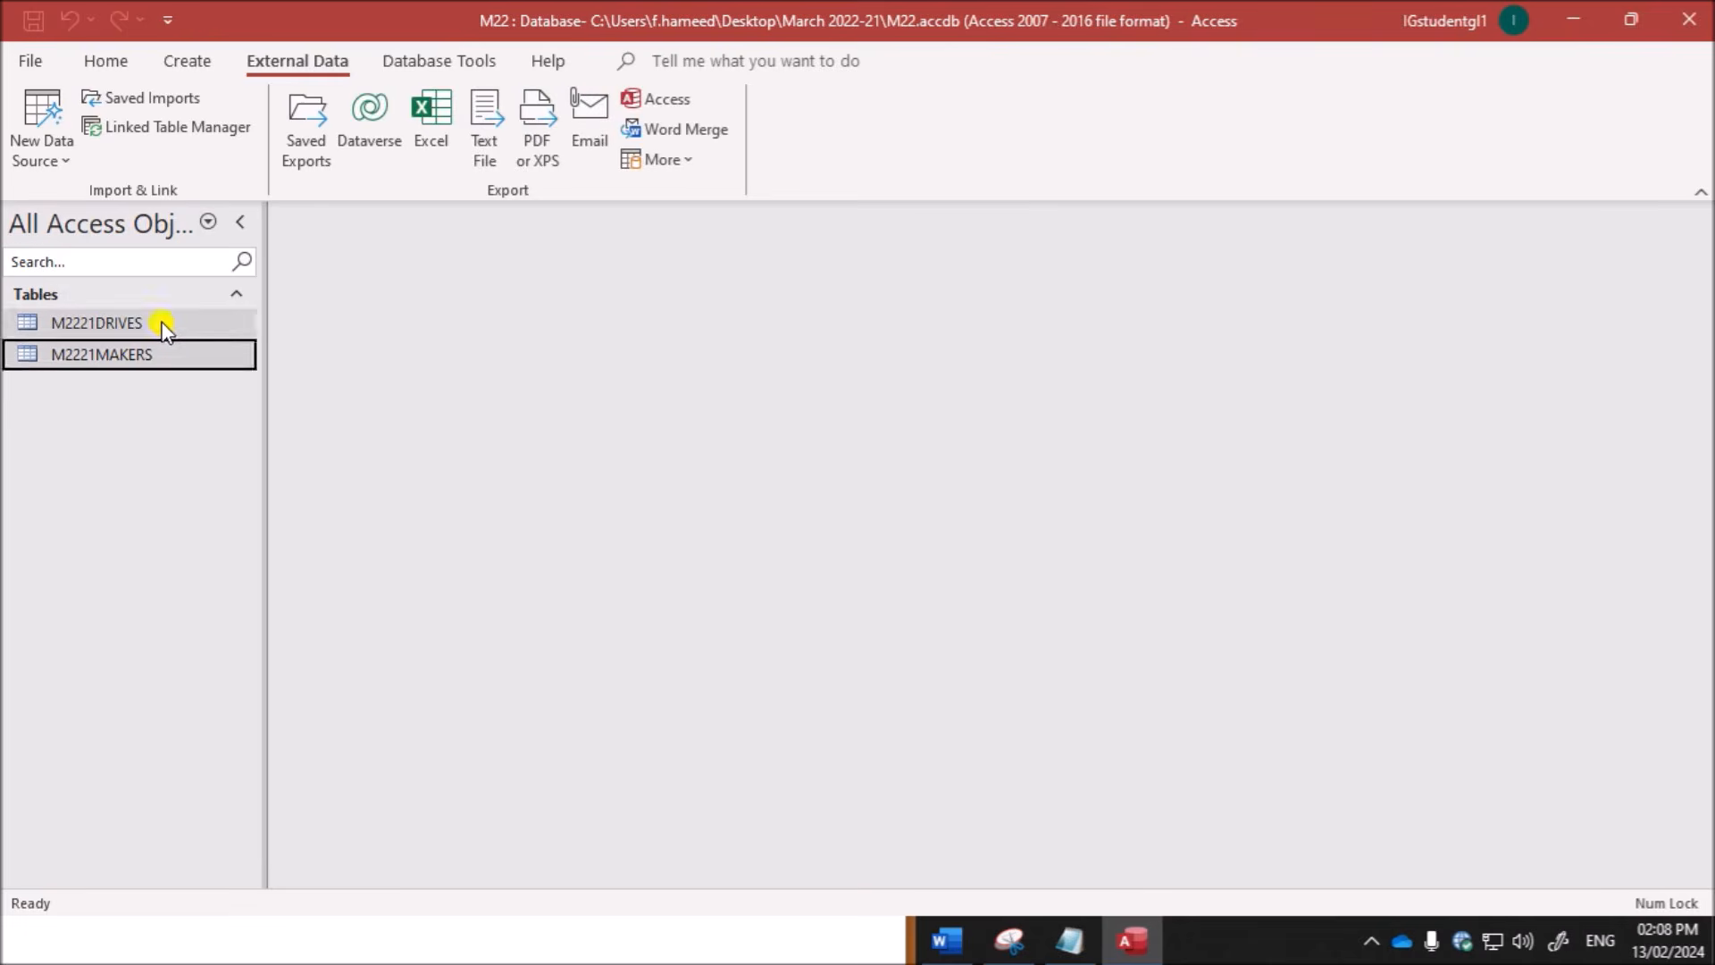
pyautogui.click(162, 324)
pyautogui.rightClick(159, 322)
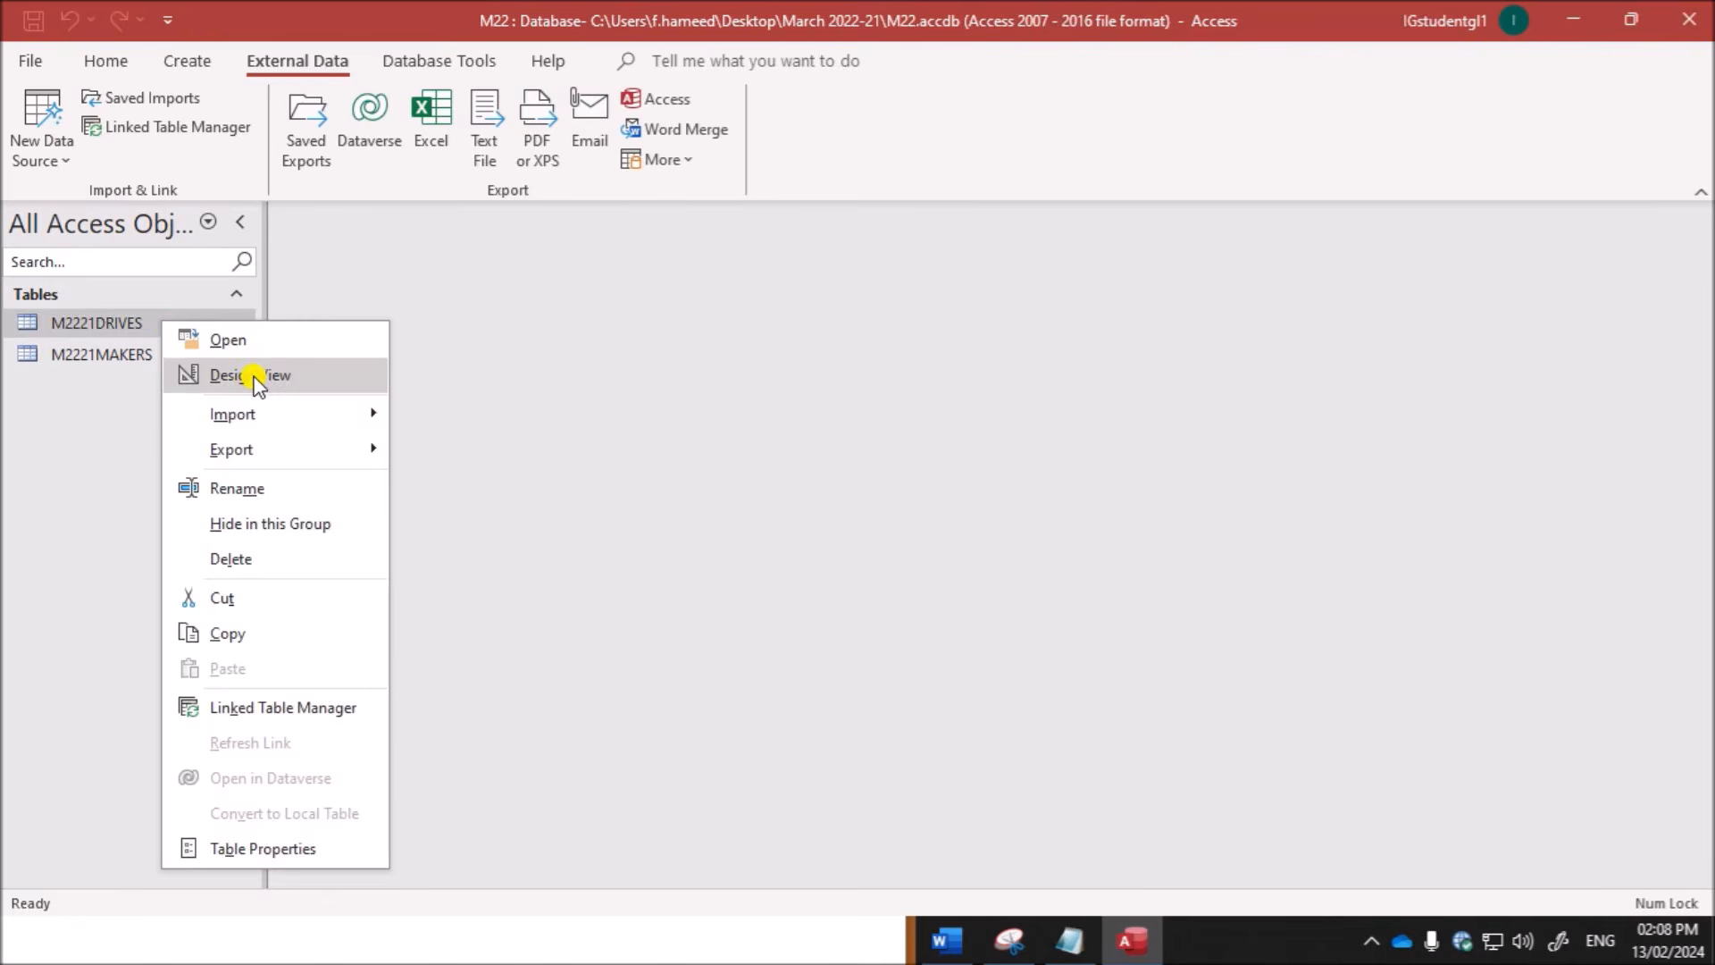
pyautogui.click(203, 372)
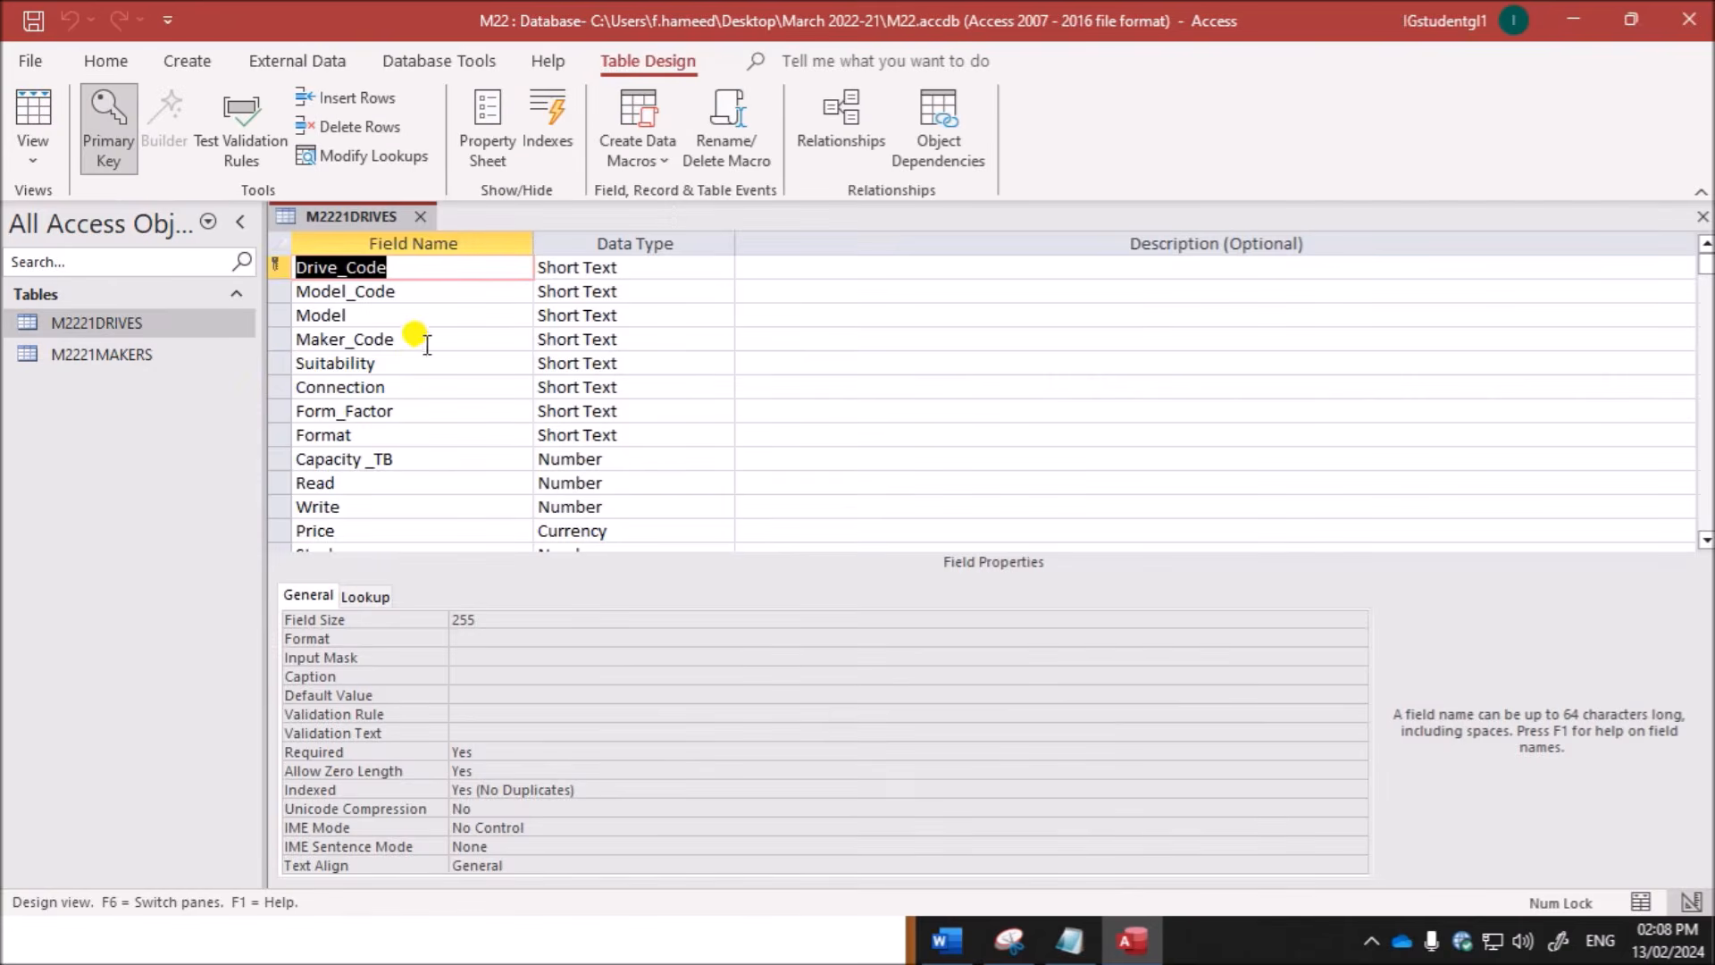
# Step: Set the Capacity_TB field's decimal places to 3 and its format to Fixed
pyautogui.click(422, 456)
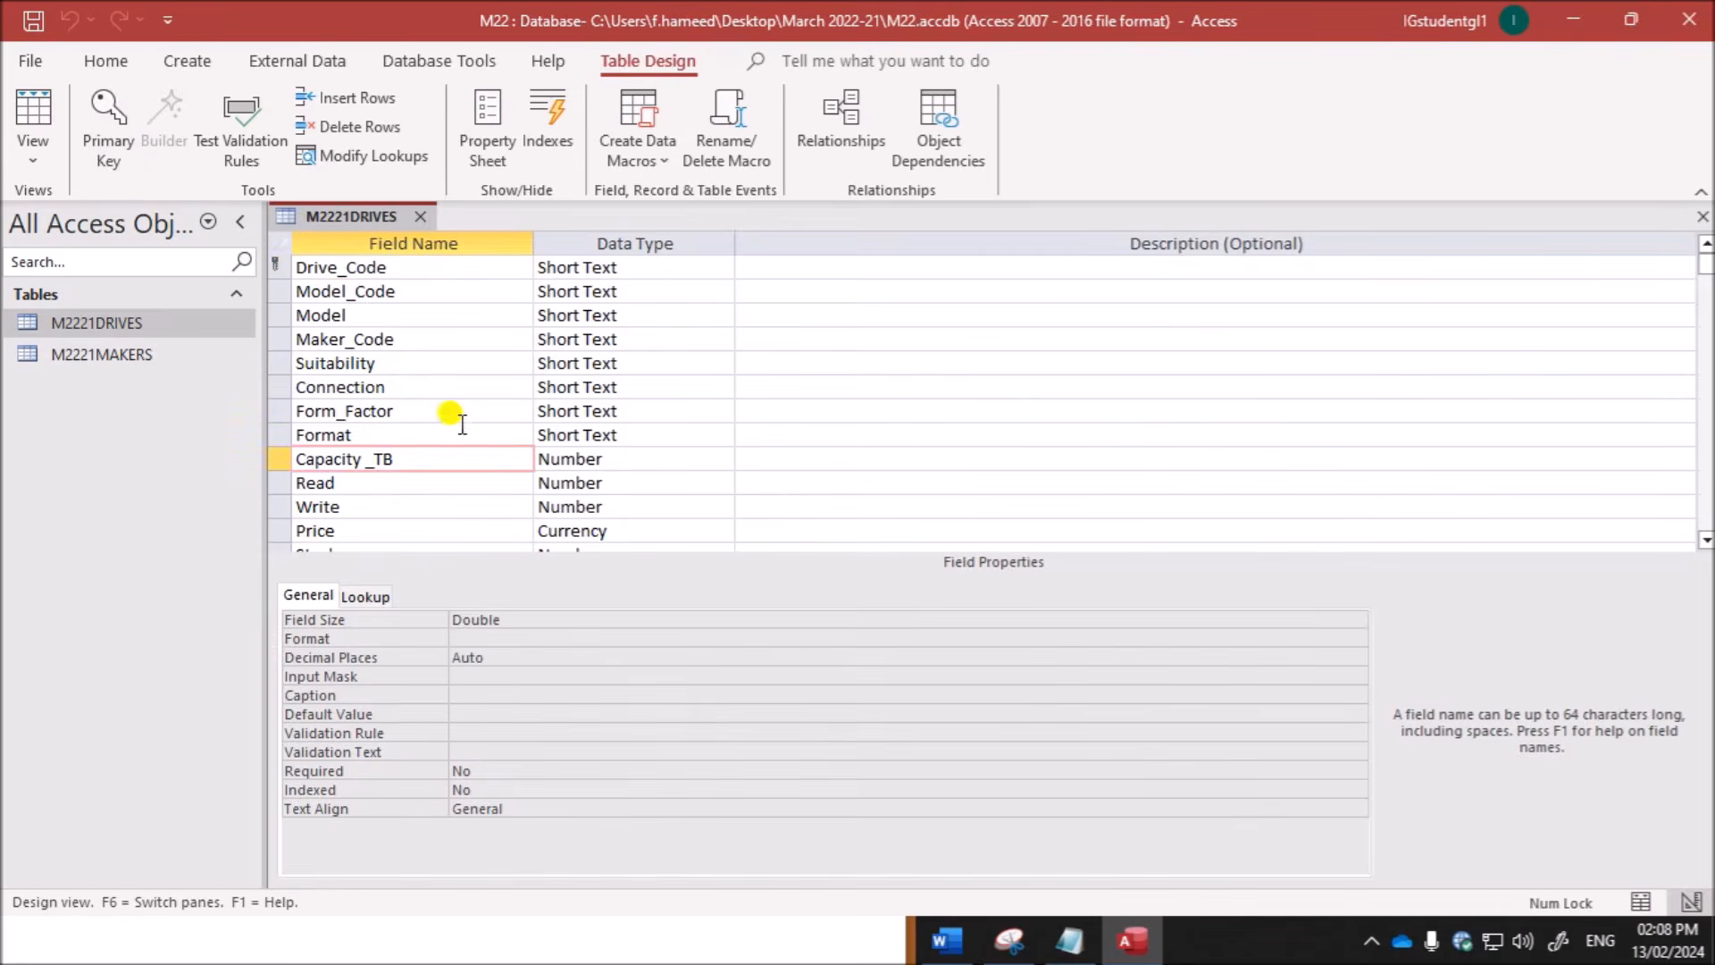
pyautogui.doubleClick(469, 658)
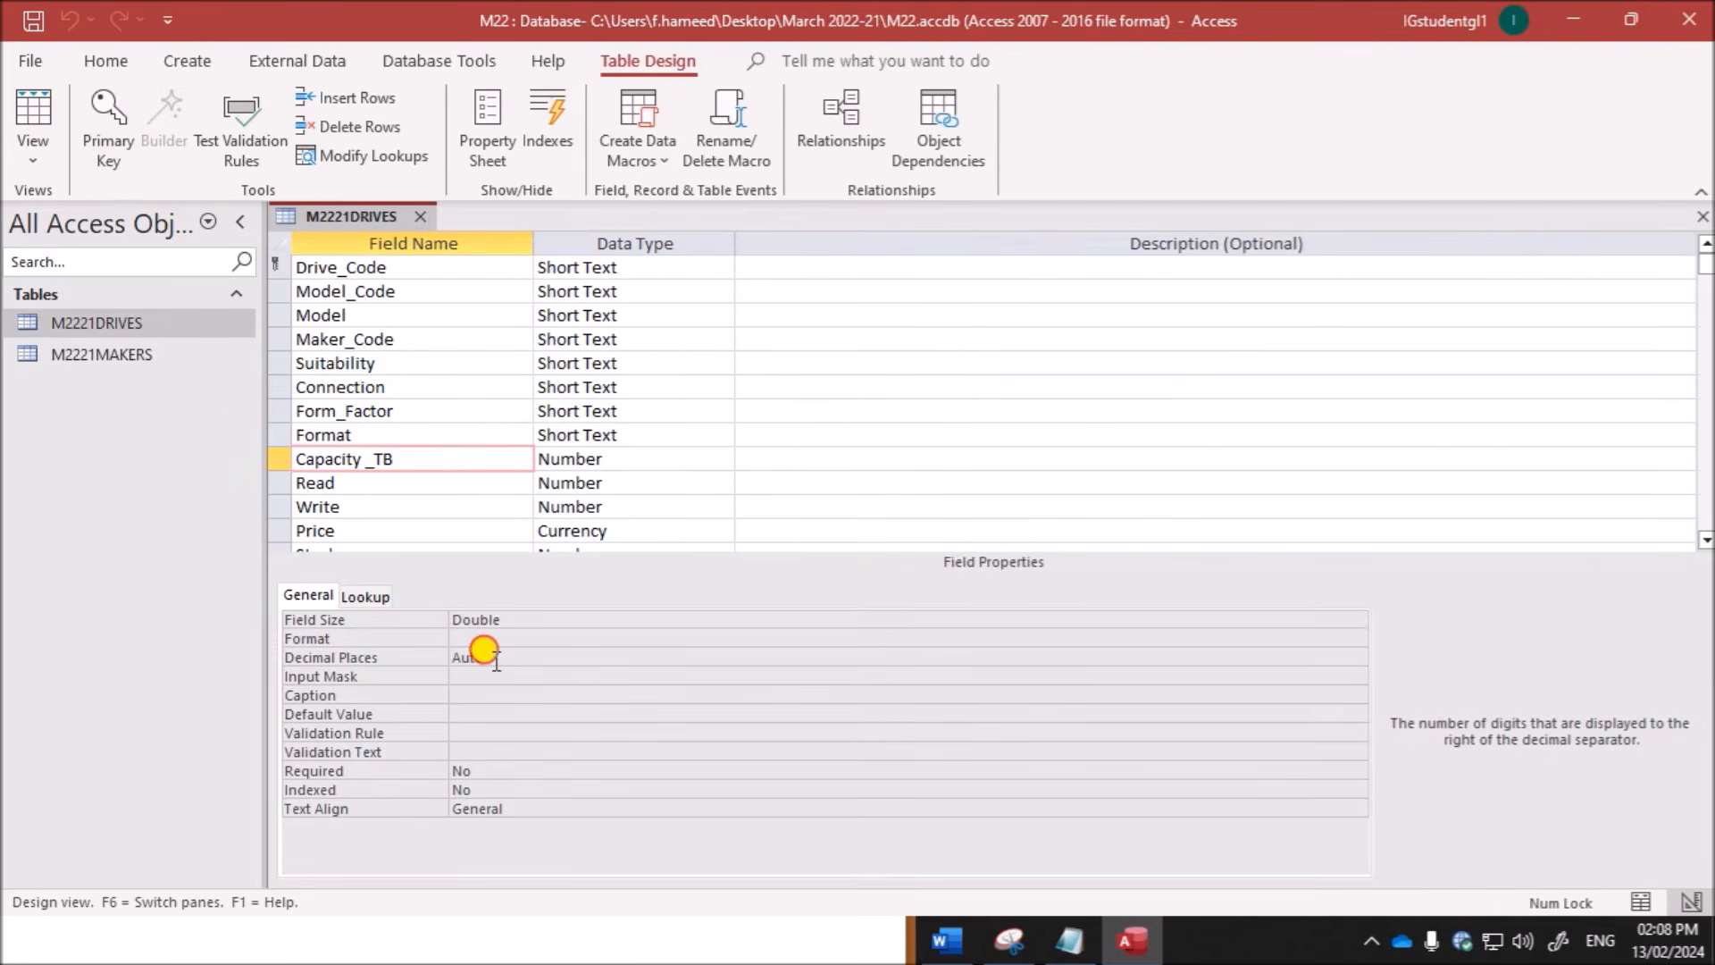
pyautogui.write('3')
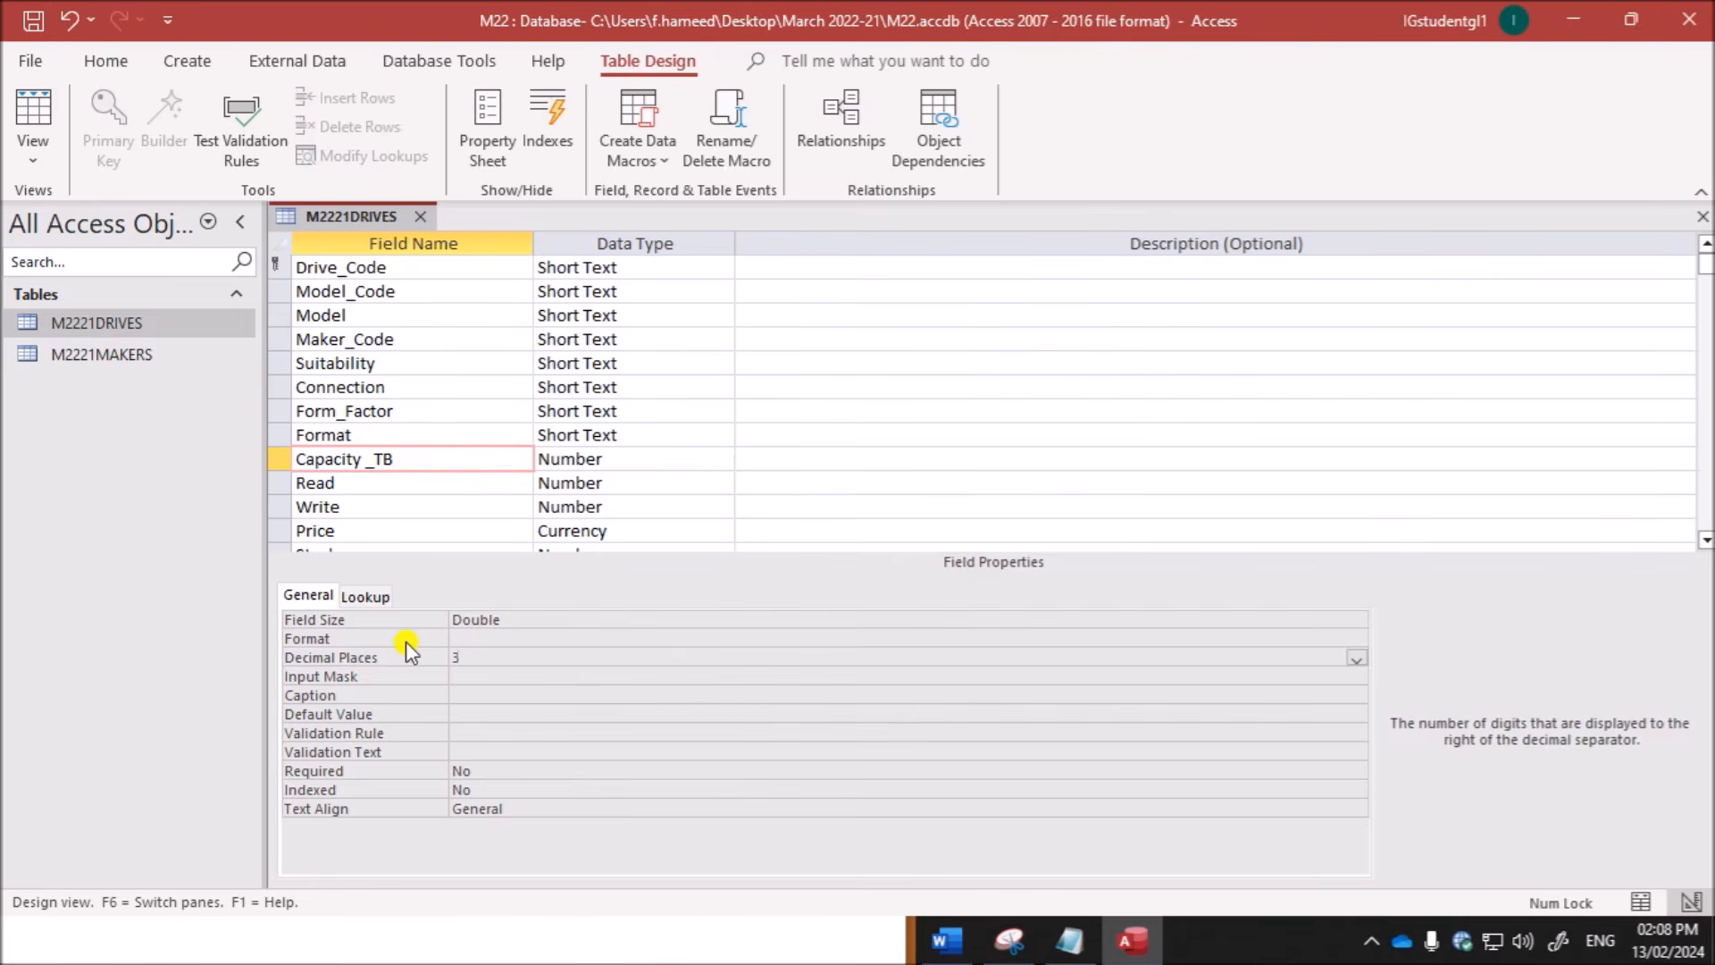
pyautogui.click(481, 637)
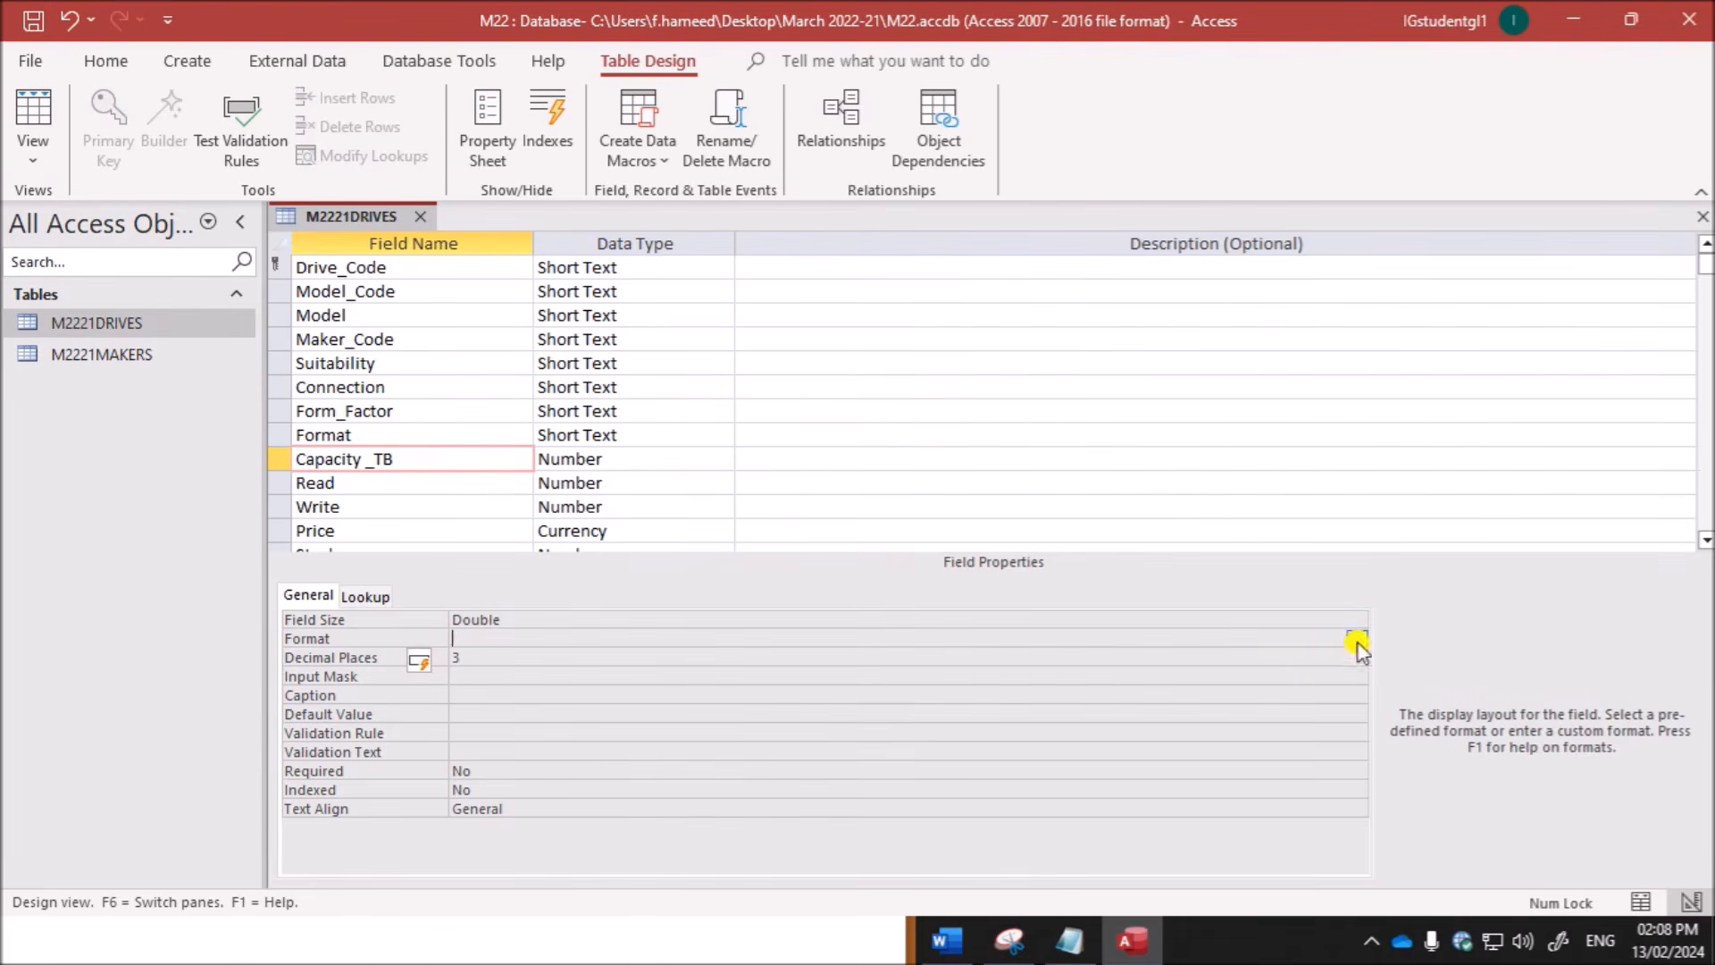
pyautogui.click(1356, 640)
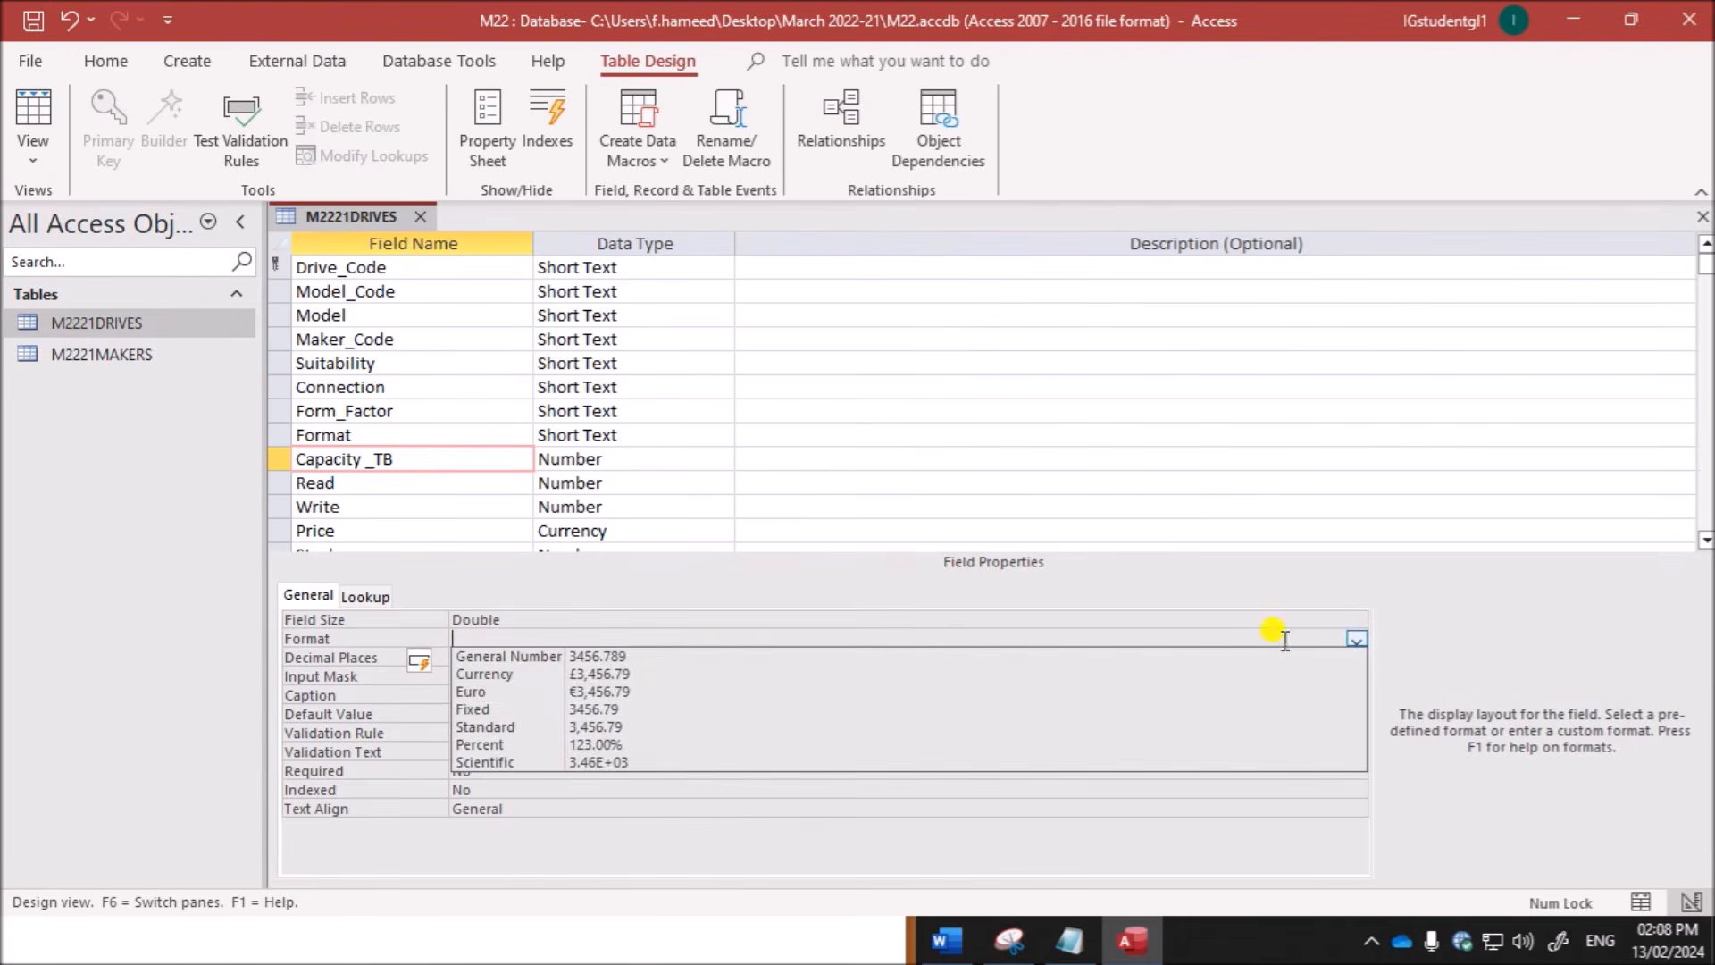
pyautogui.click(504, 710)
pyautogui.click(498, 639)
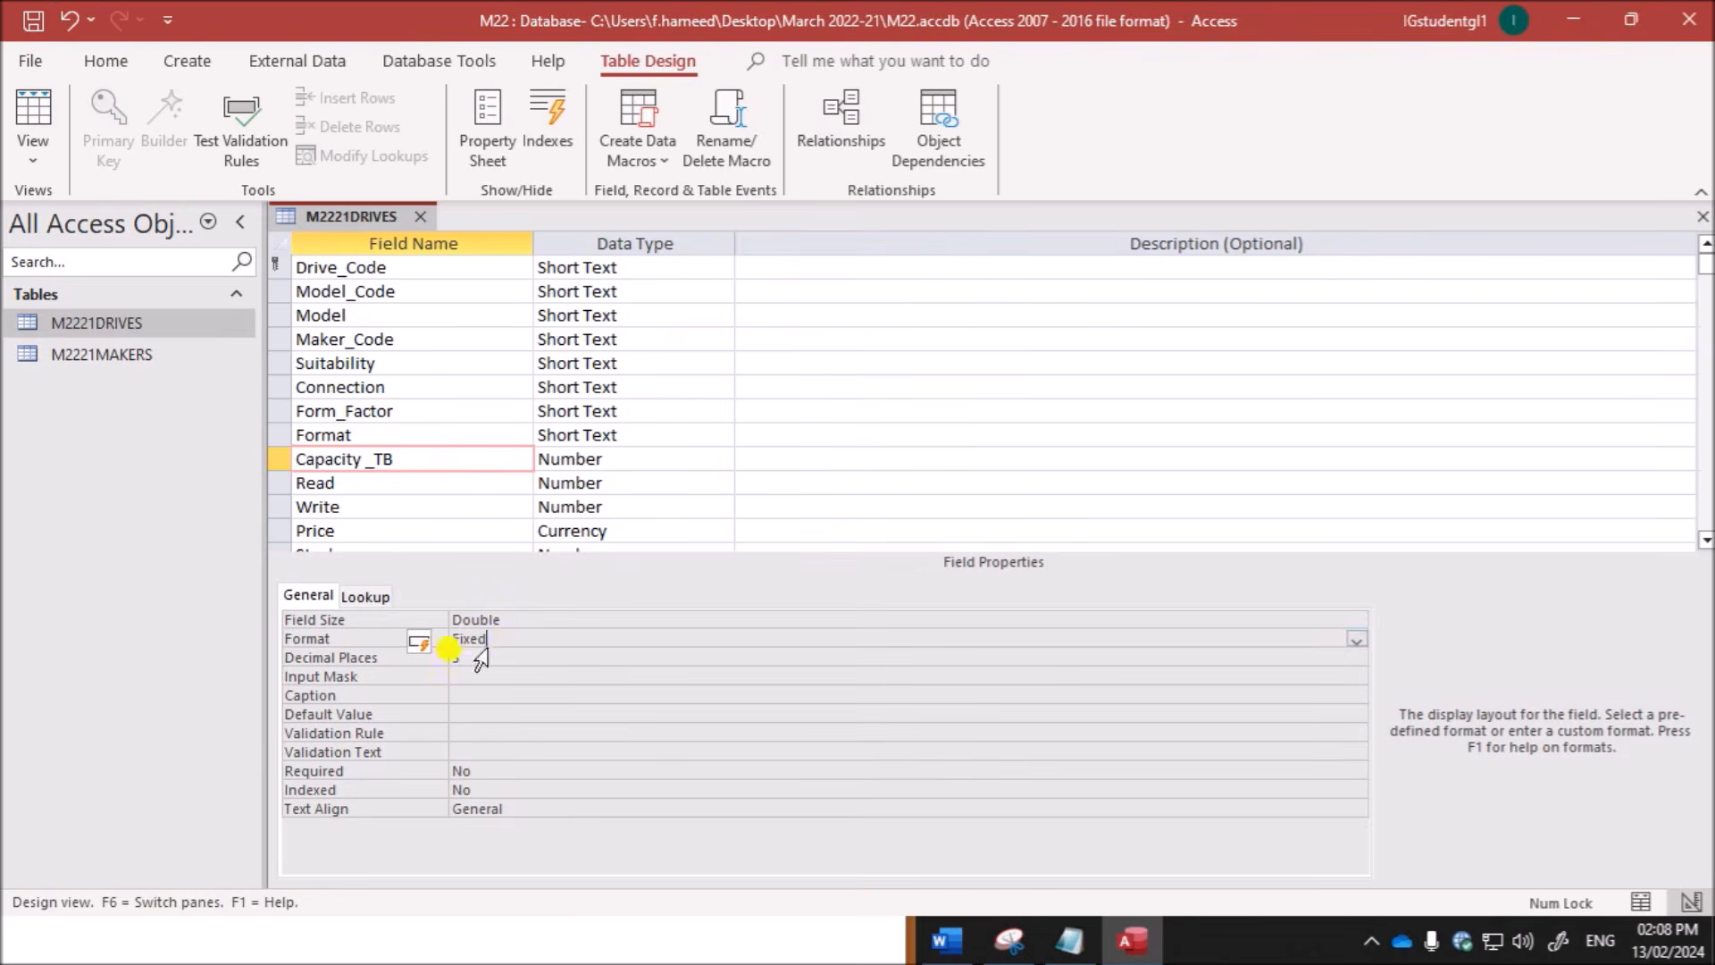
# Step: Set the Price field's decimal places to 2 and save the M2221DRIVES table design
pyautogui.scroll(-1, 467, 485)
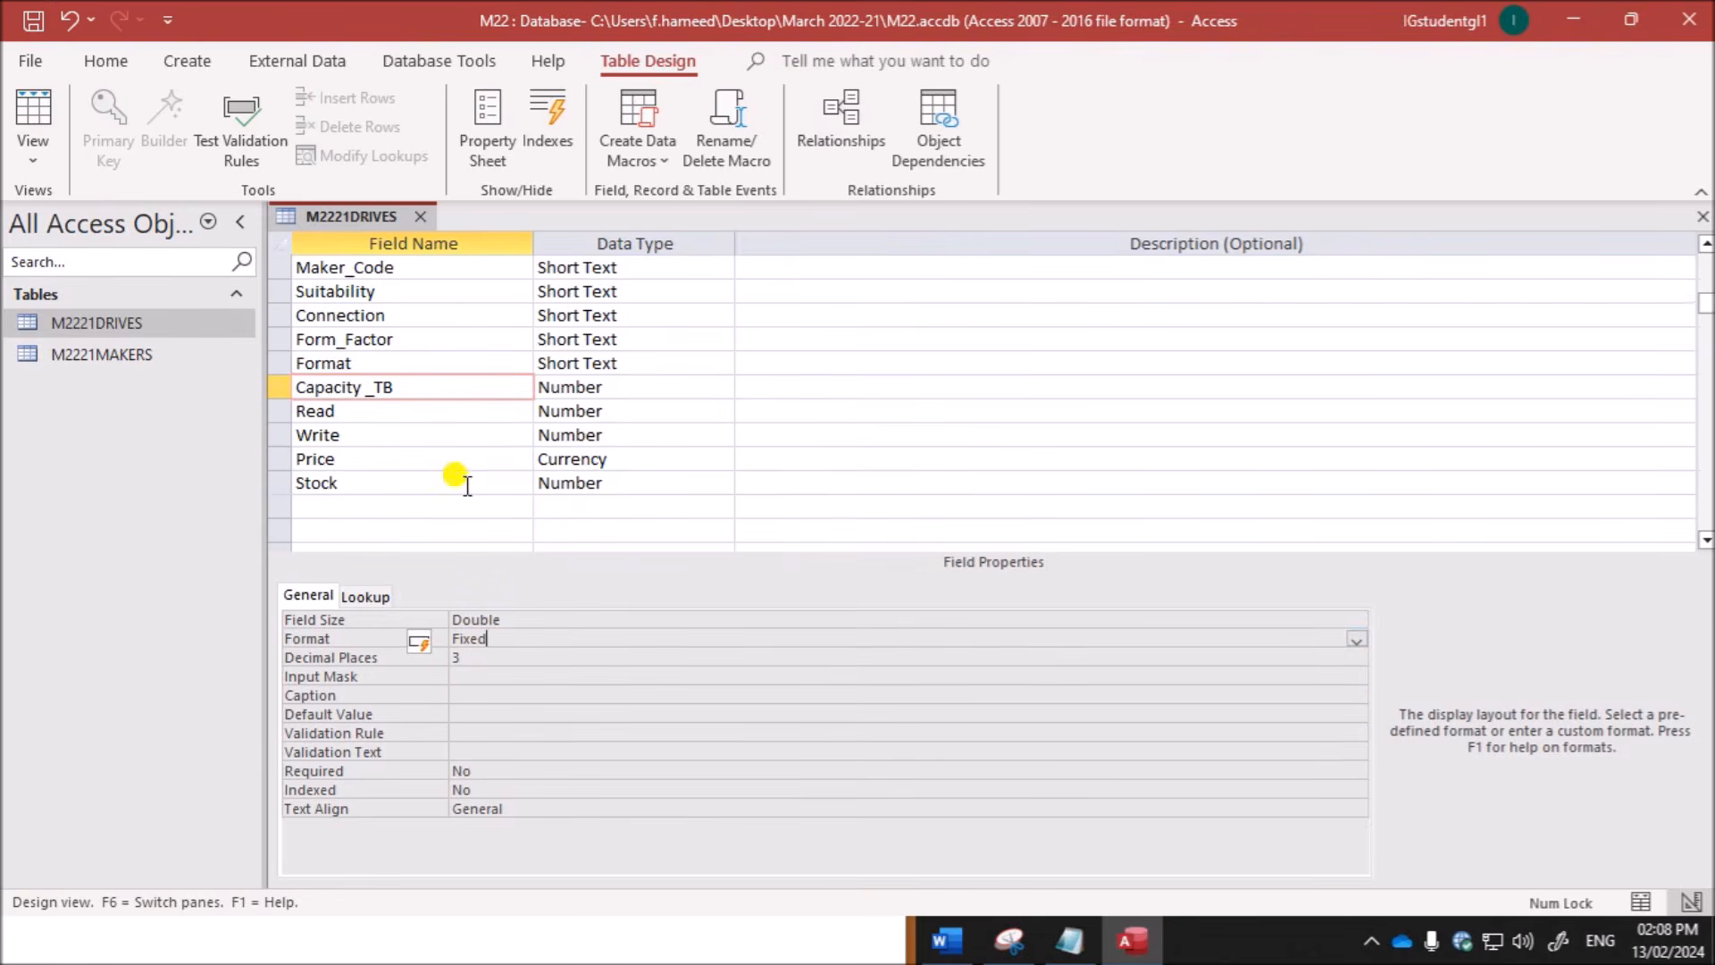
pyautogui.click(343, 460)
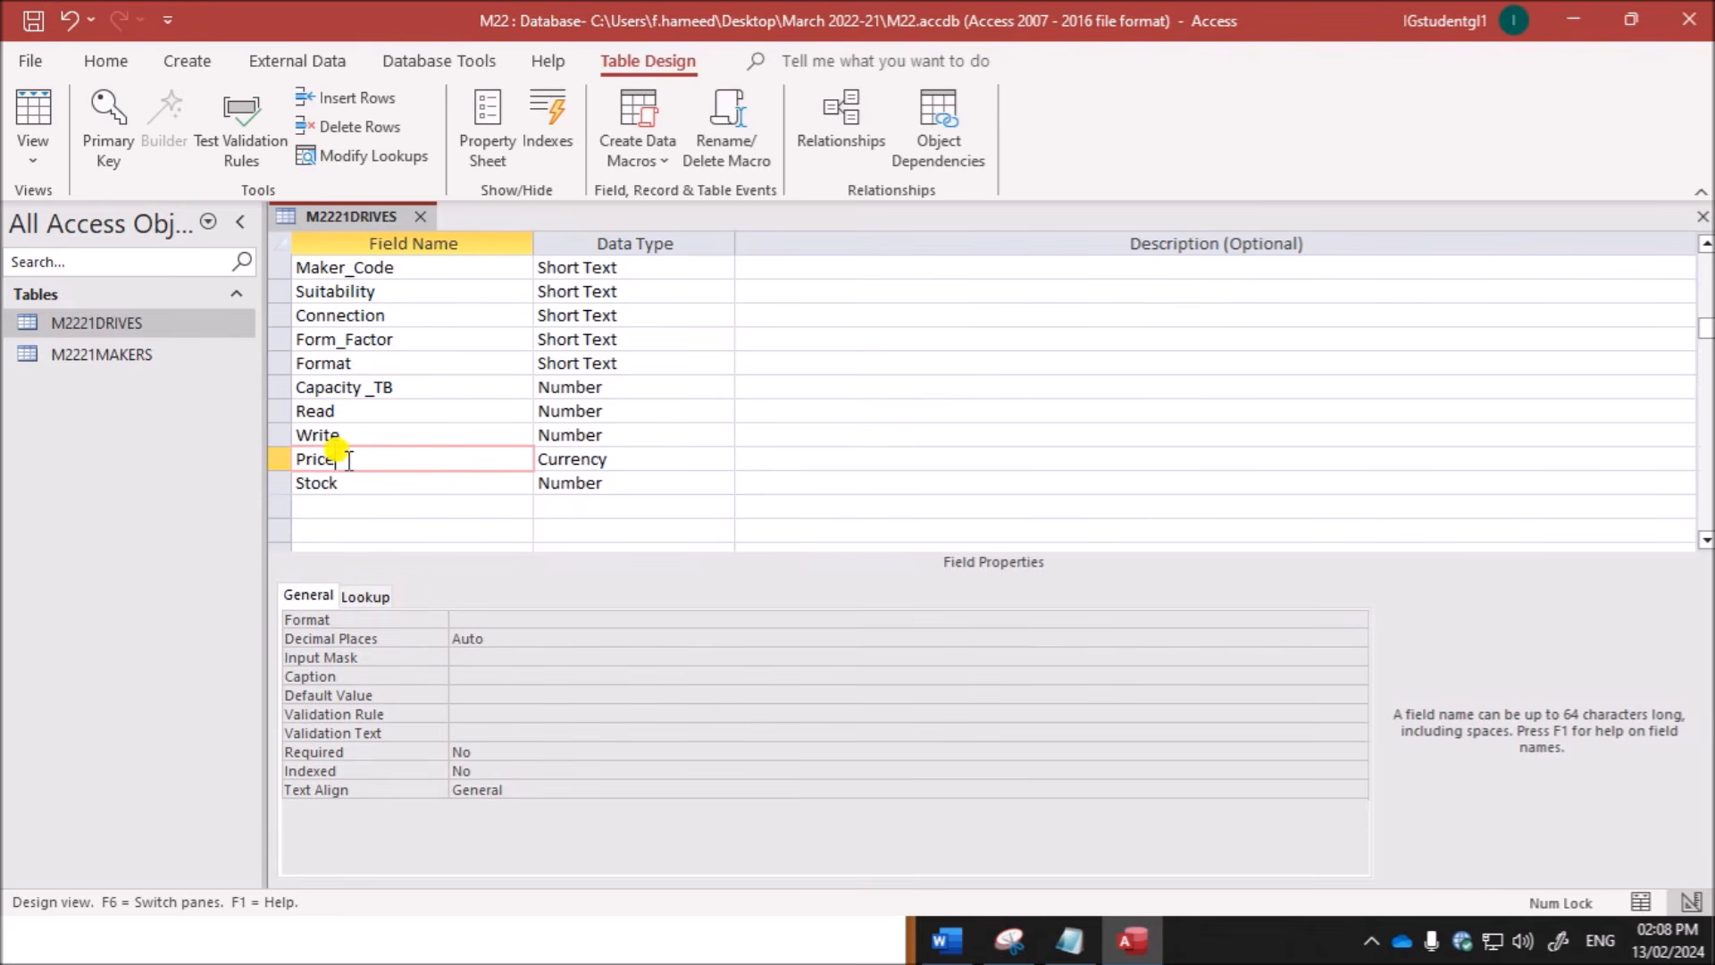
pyautogui.click(483, 641)
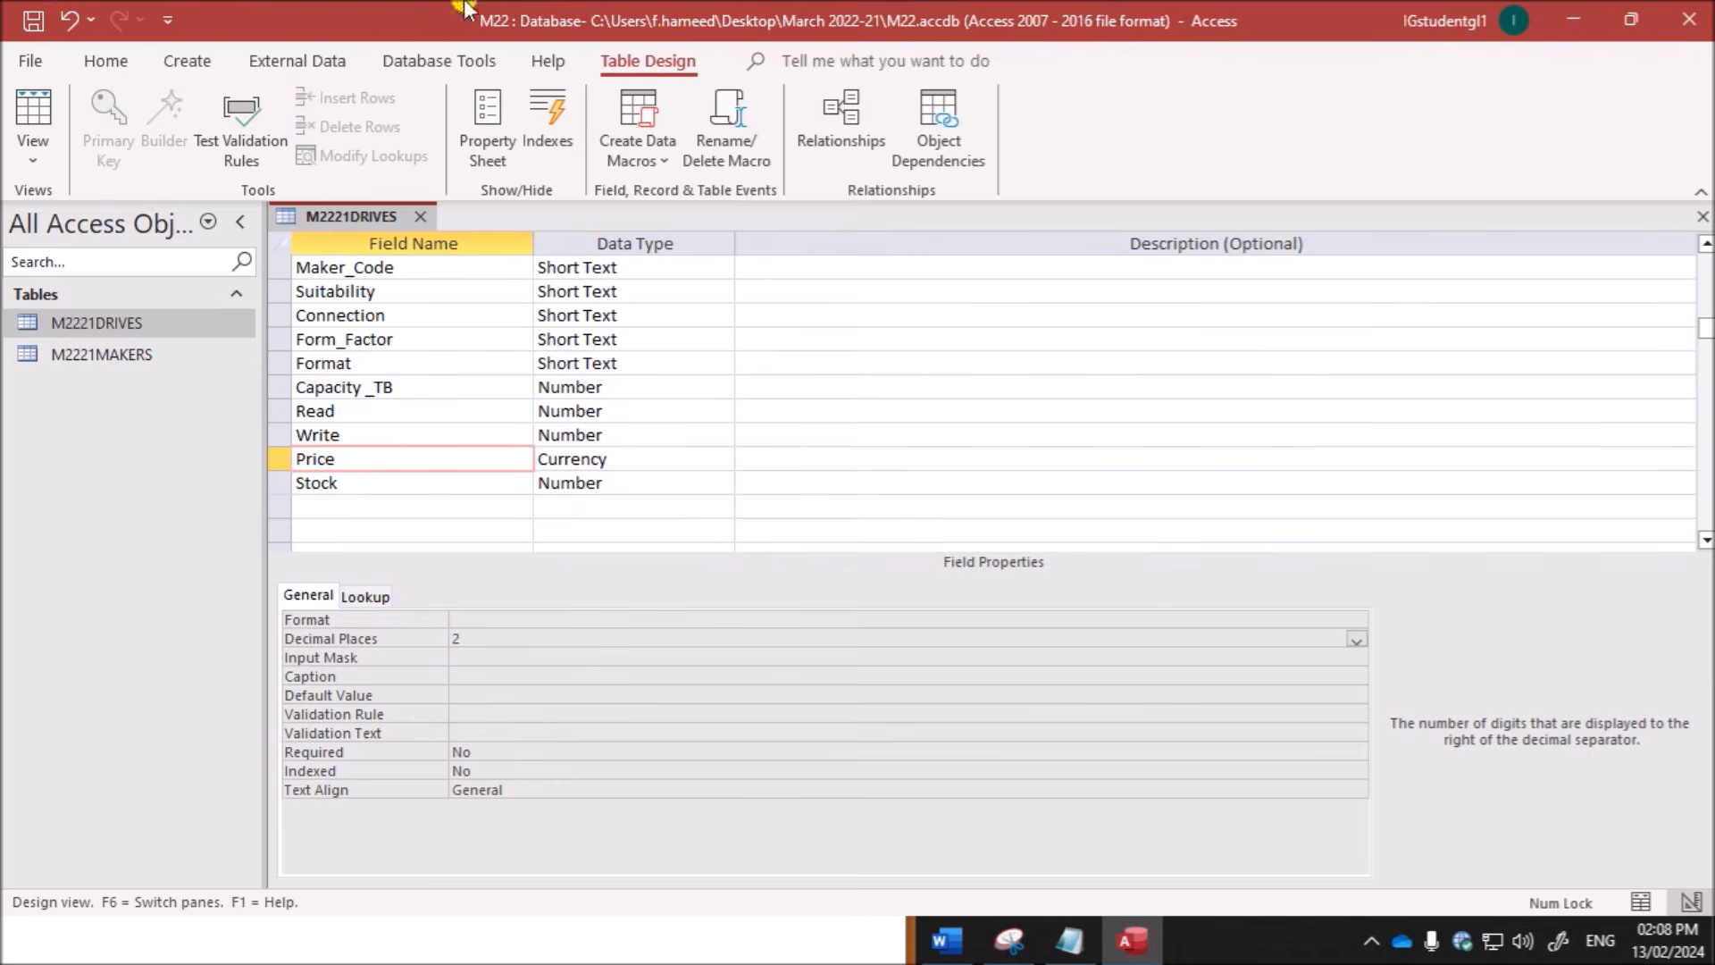
pyautogui.rightClick(378, 214)
pyautogui.click(427, 234)
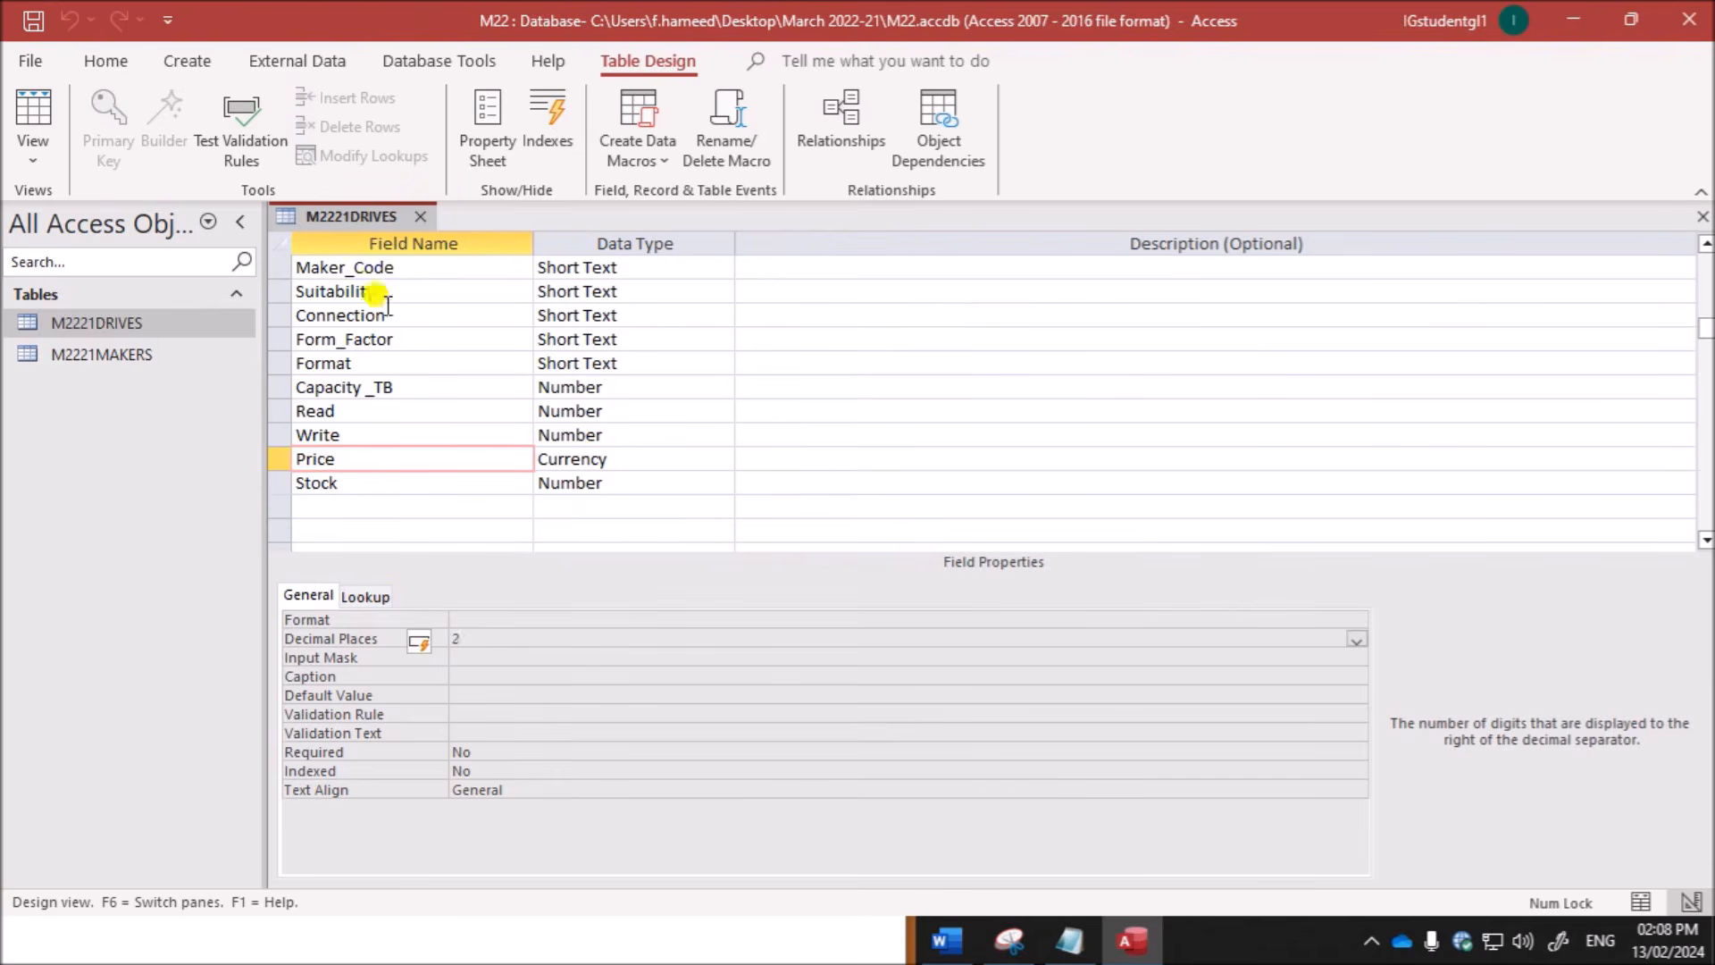
# Step: Check the decimal places of the Capacity_TB and Price values in the M2221DRIVES datasheet, and close the table
pyautogui.doubleClick(159, 325)
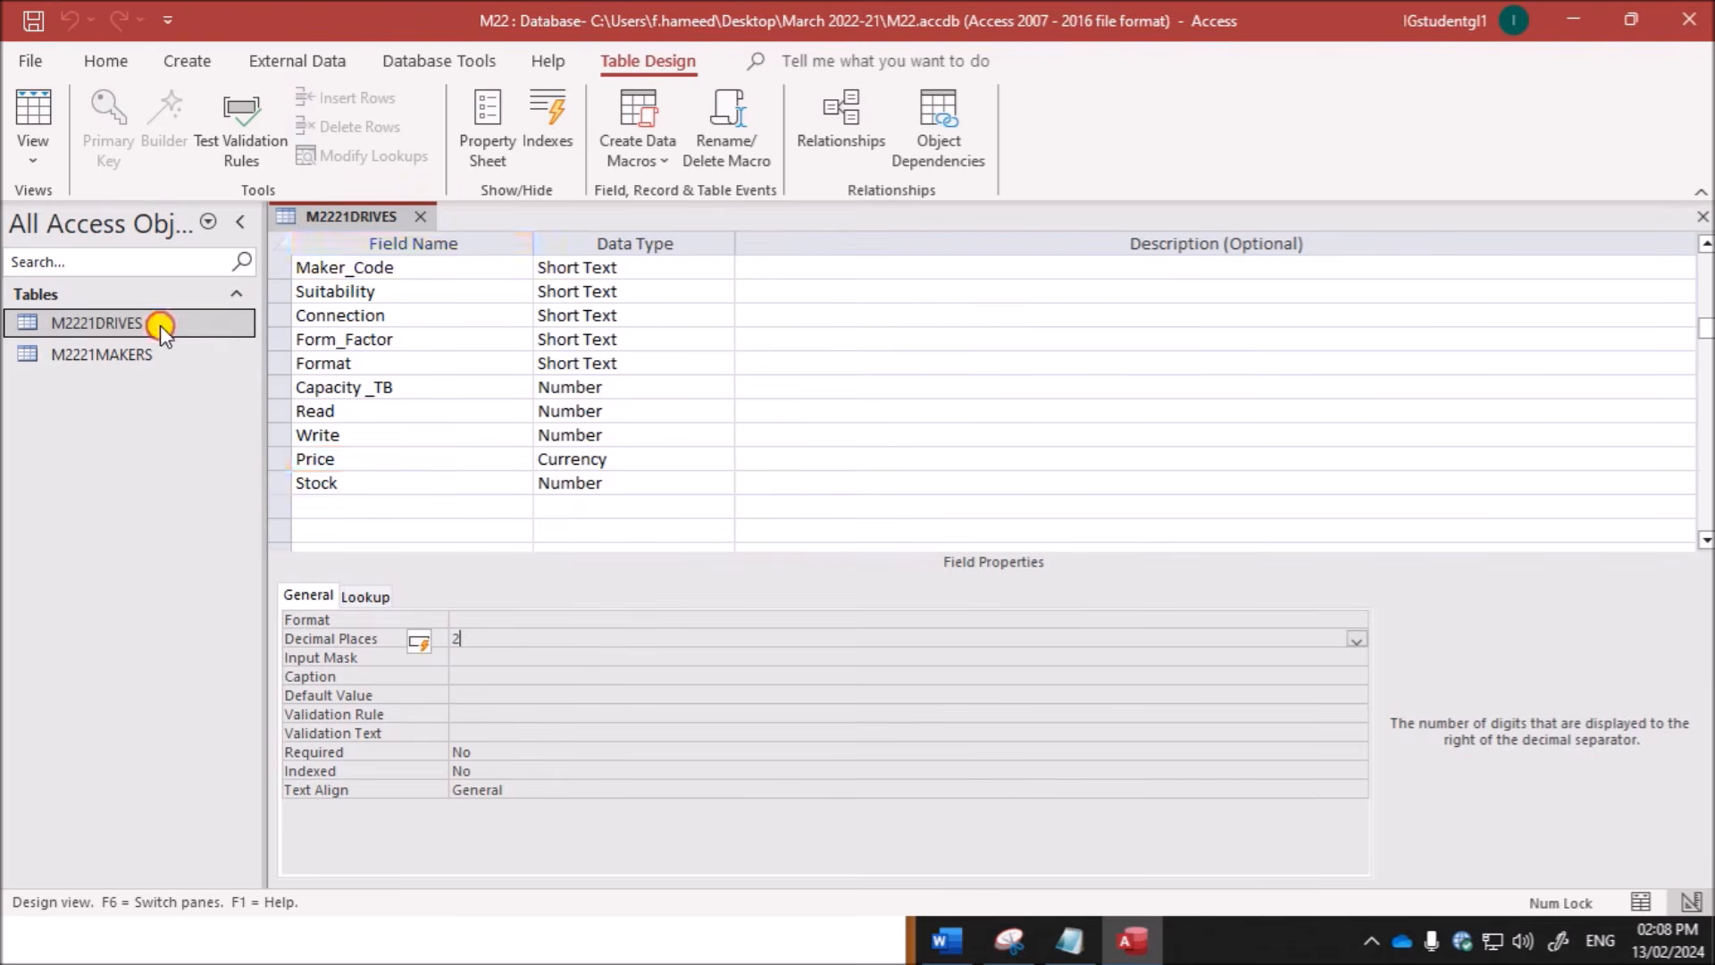
pyautogui.click(1192, 541)
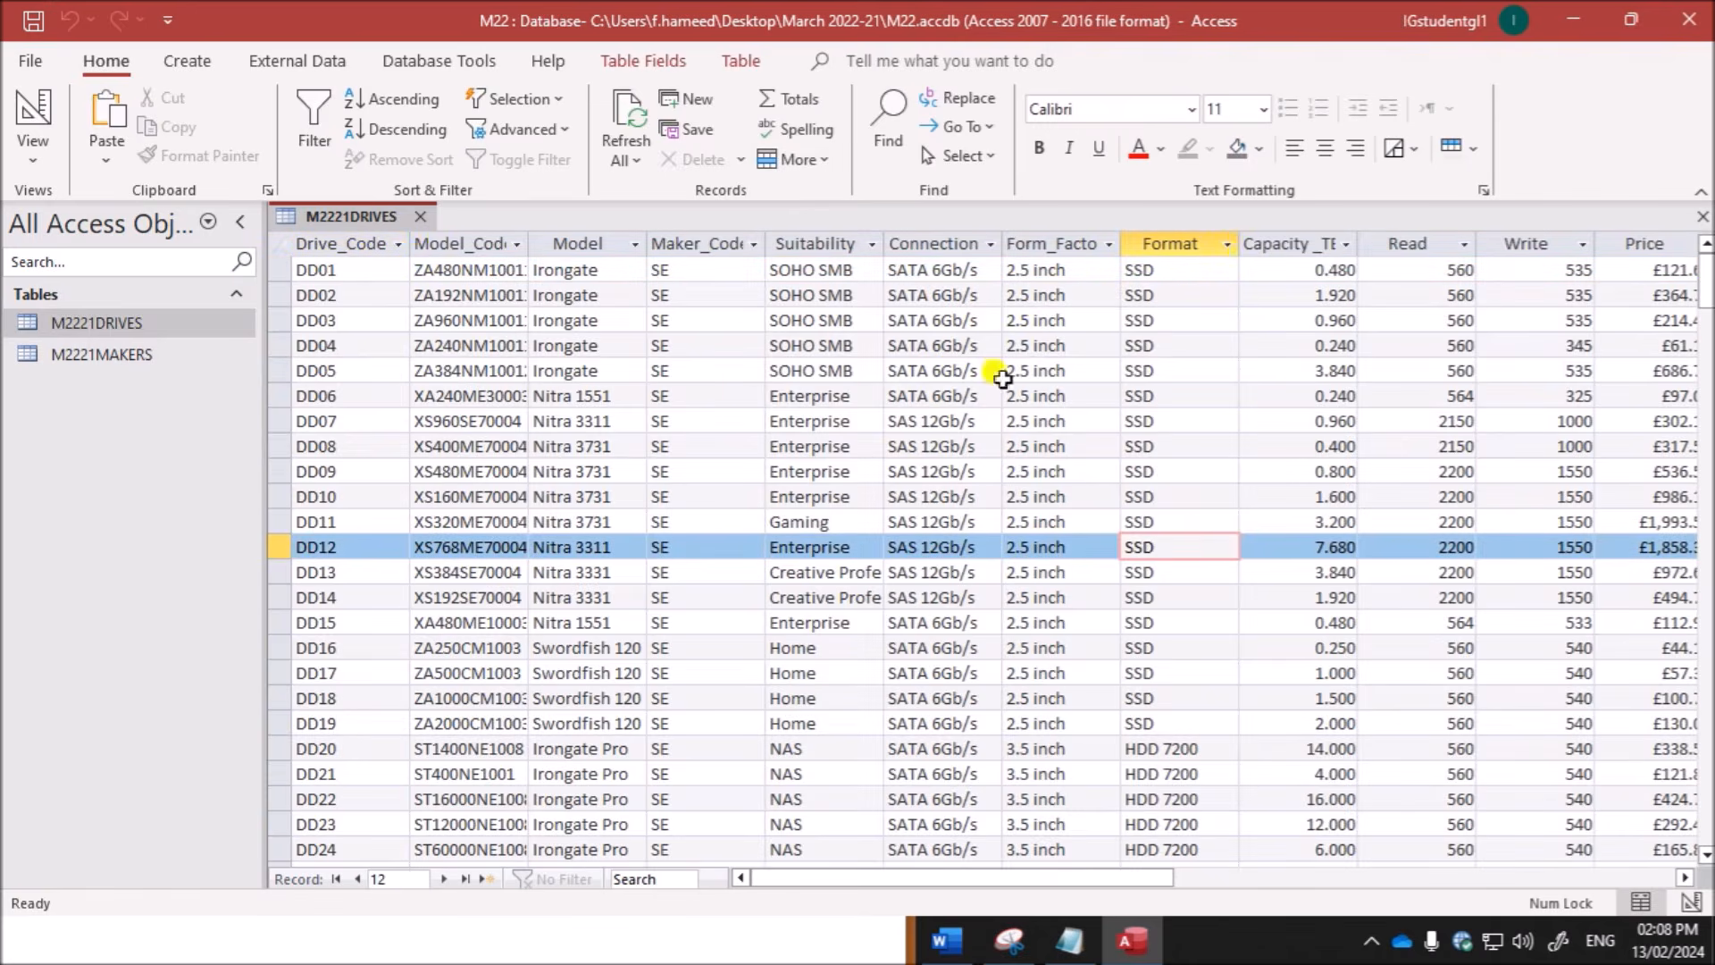
pyautogui.click(1284, 276)
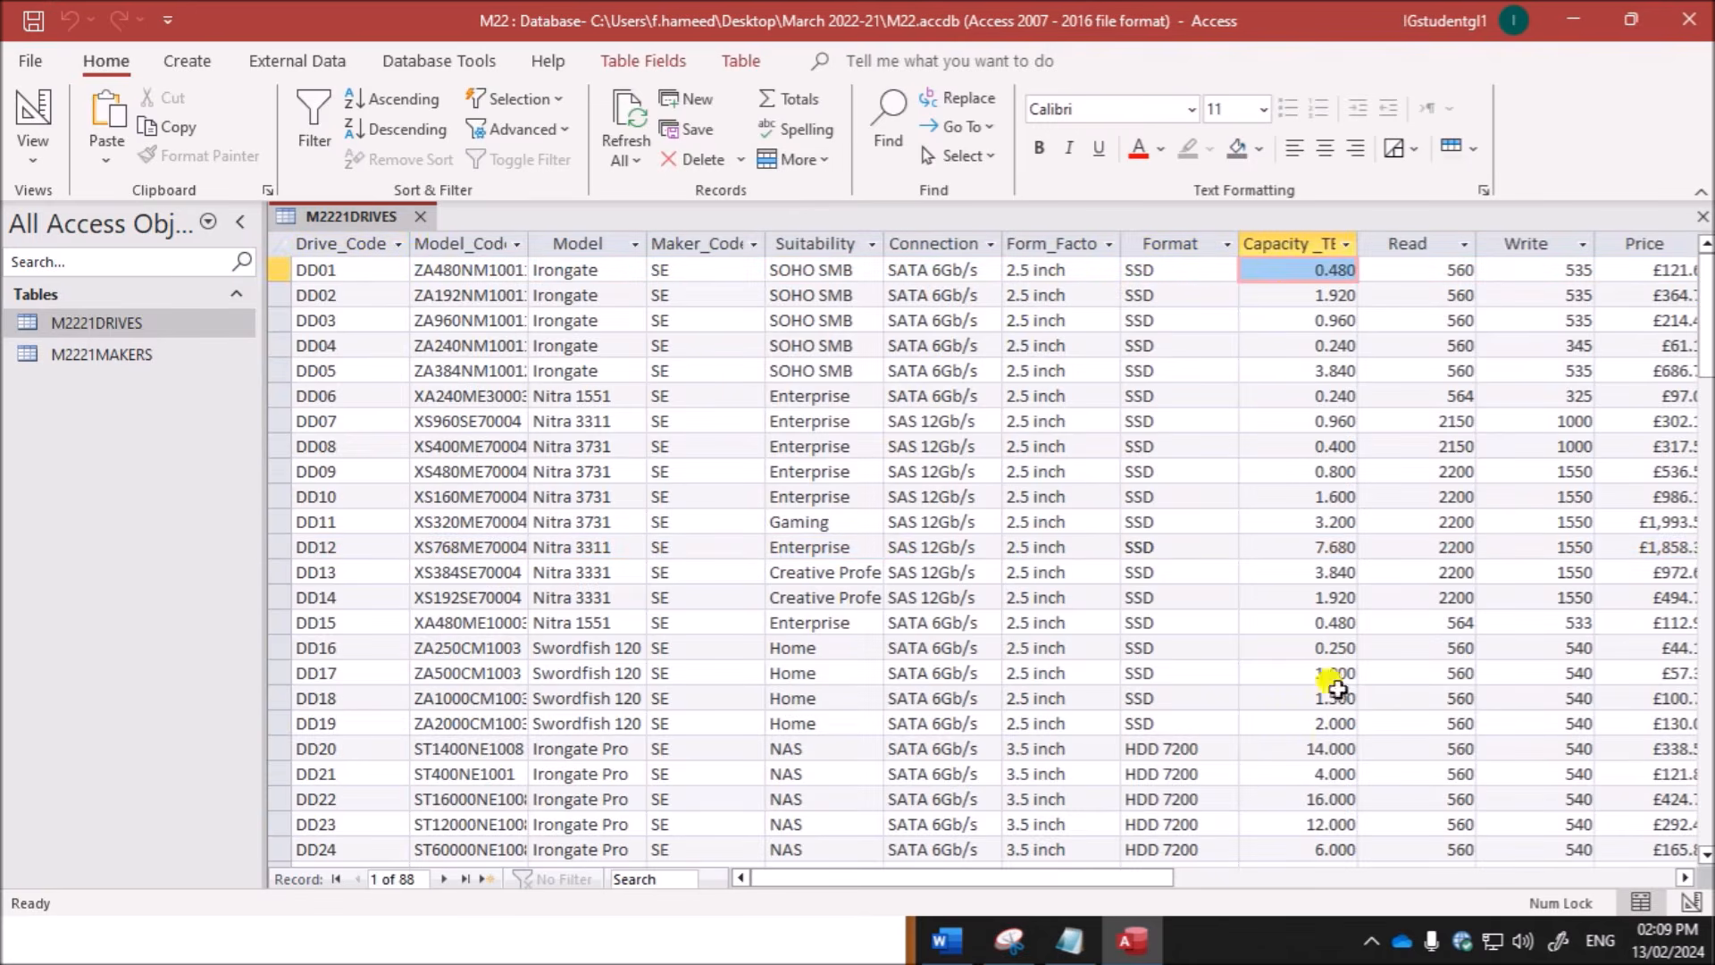
pyautogui.moveTo(1140, 880); pyautogui.dragTo(1329, 882)
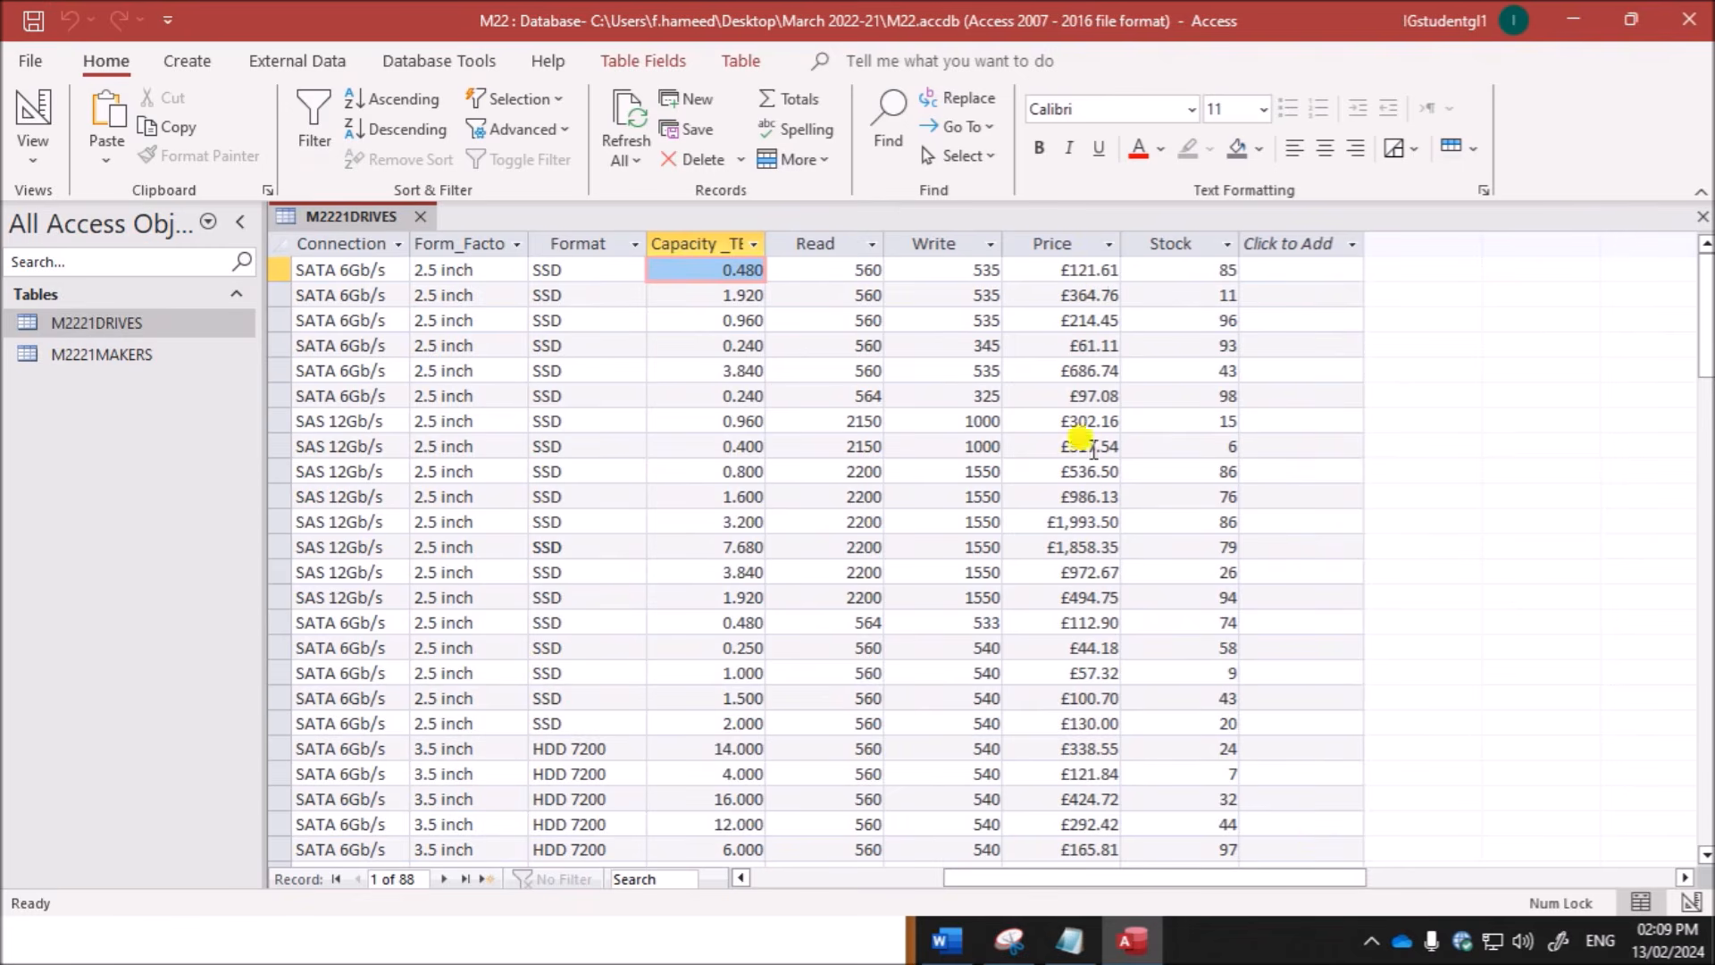
pyautogui.rightClick(347, 224)
pyautogui.click(406, 273)
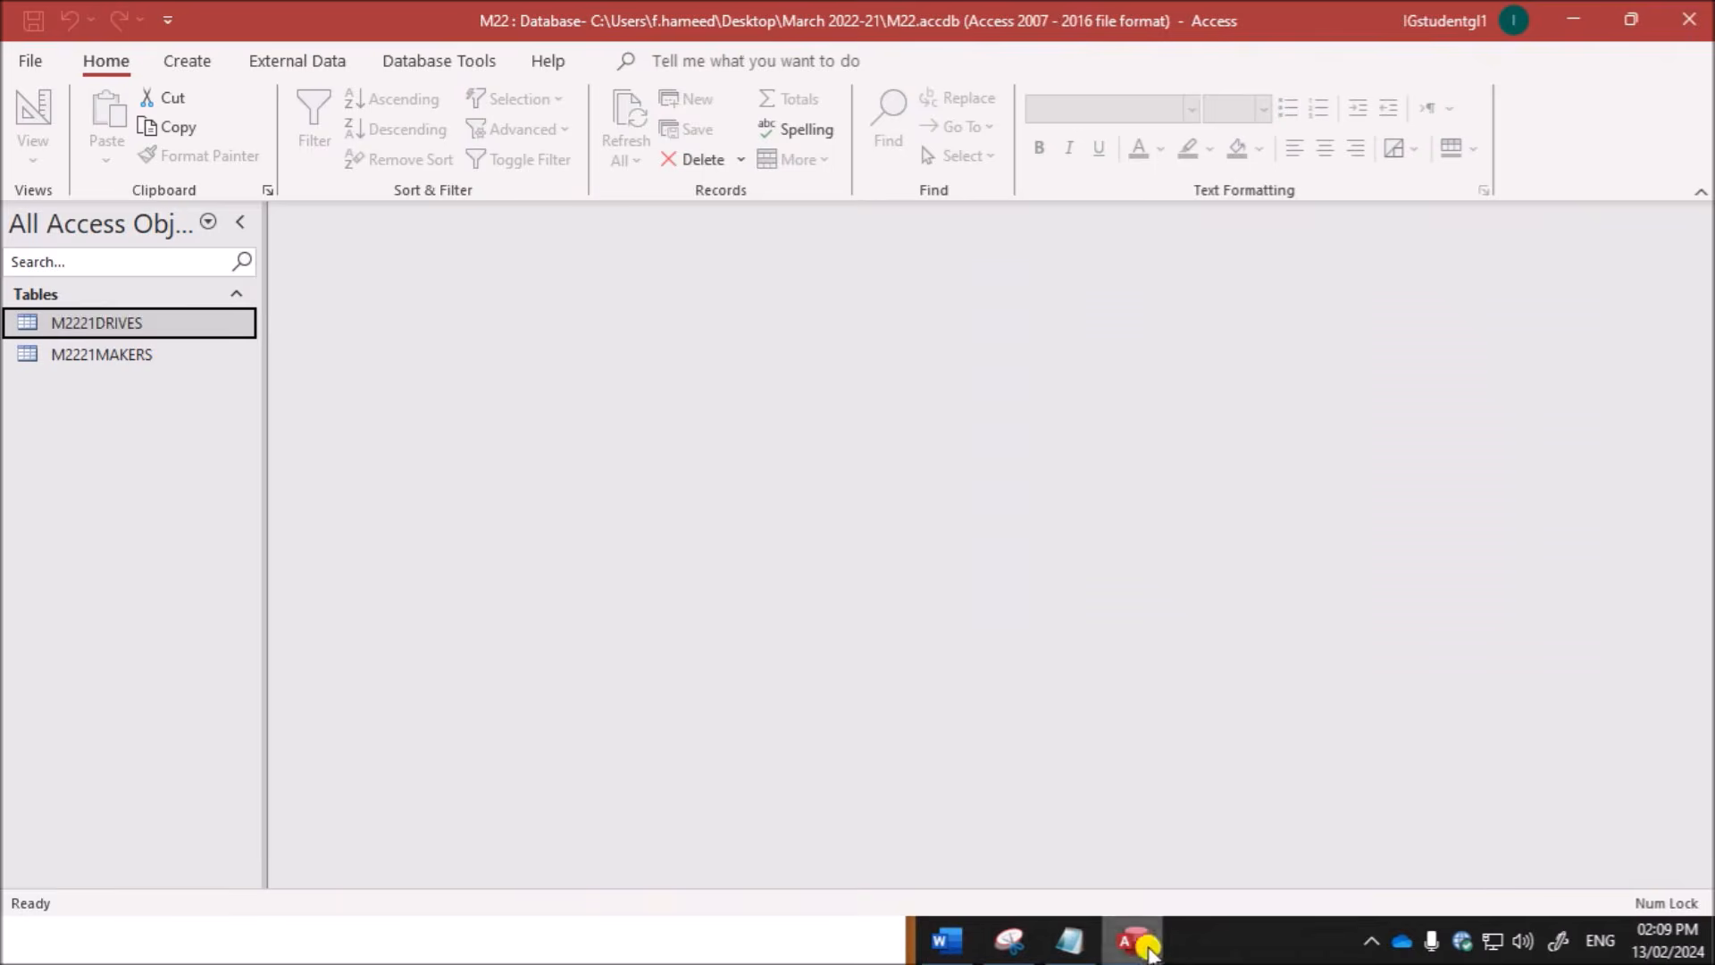
# Step: Switch to the exam PDF and read the Evidence 4 instruction about screenshots of the table structures
pyautogui.click(574, 940)
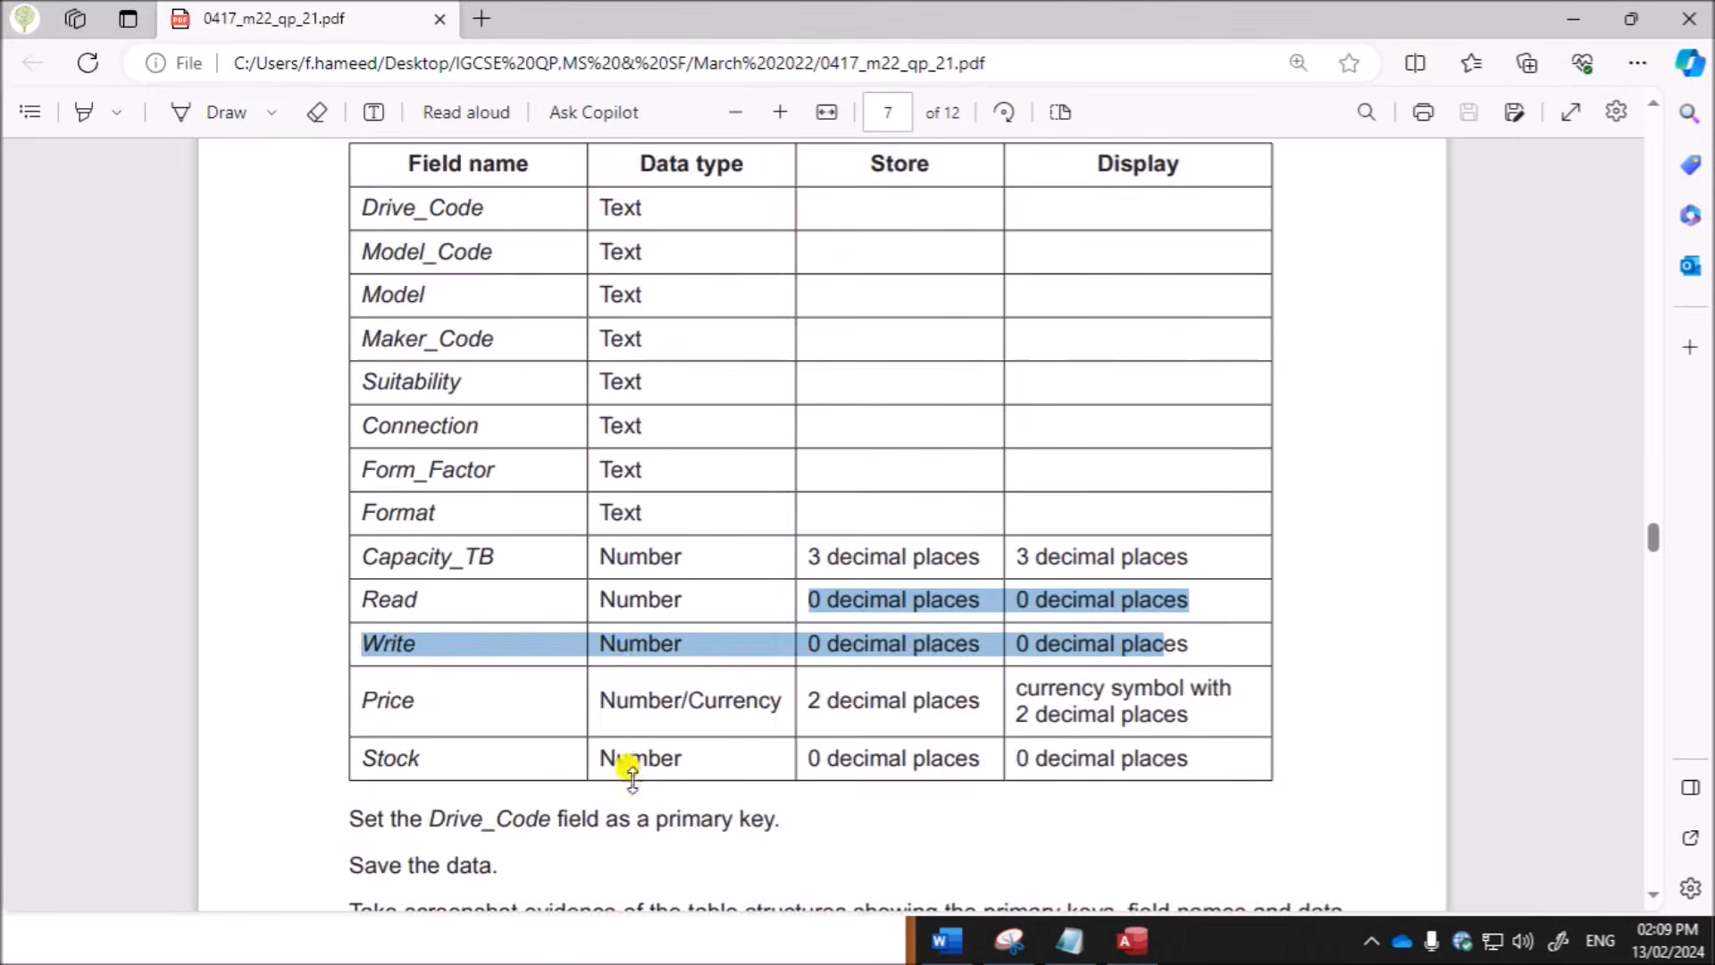
pyautogui.scroll(-4, 632, 651)
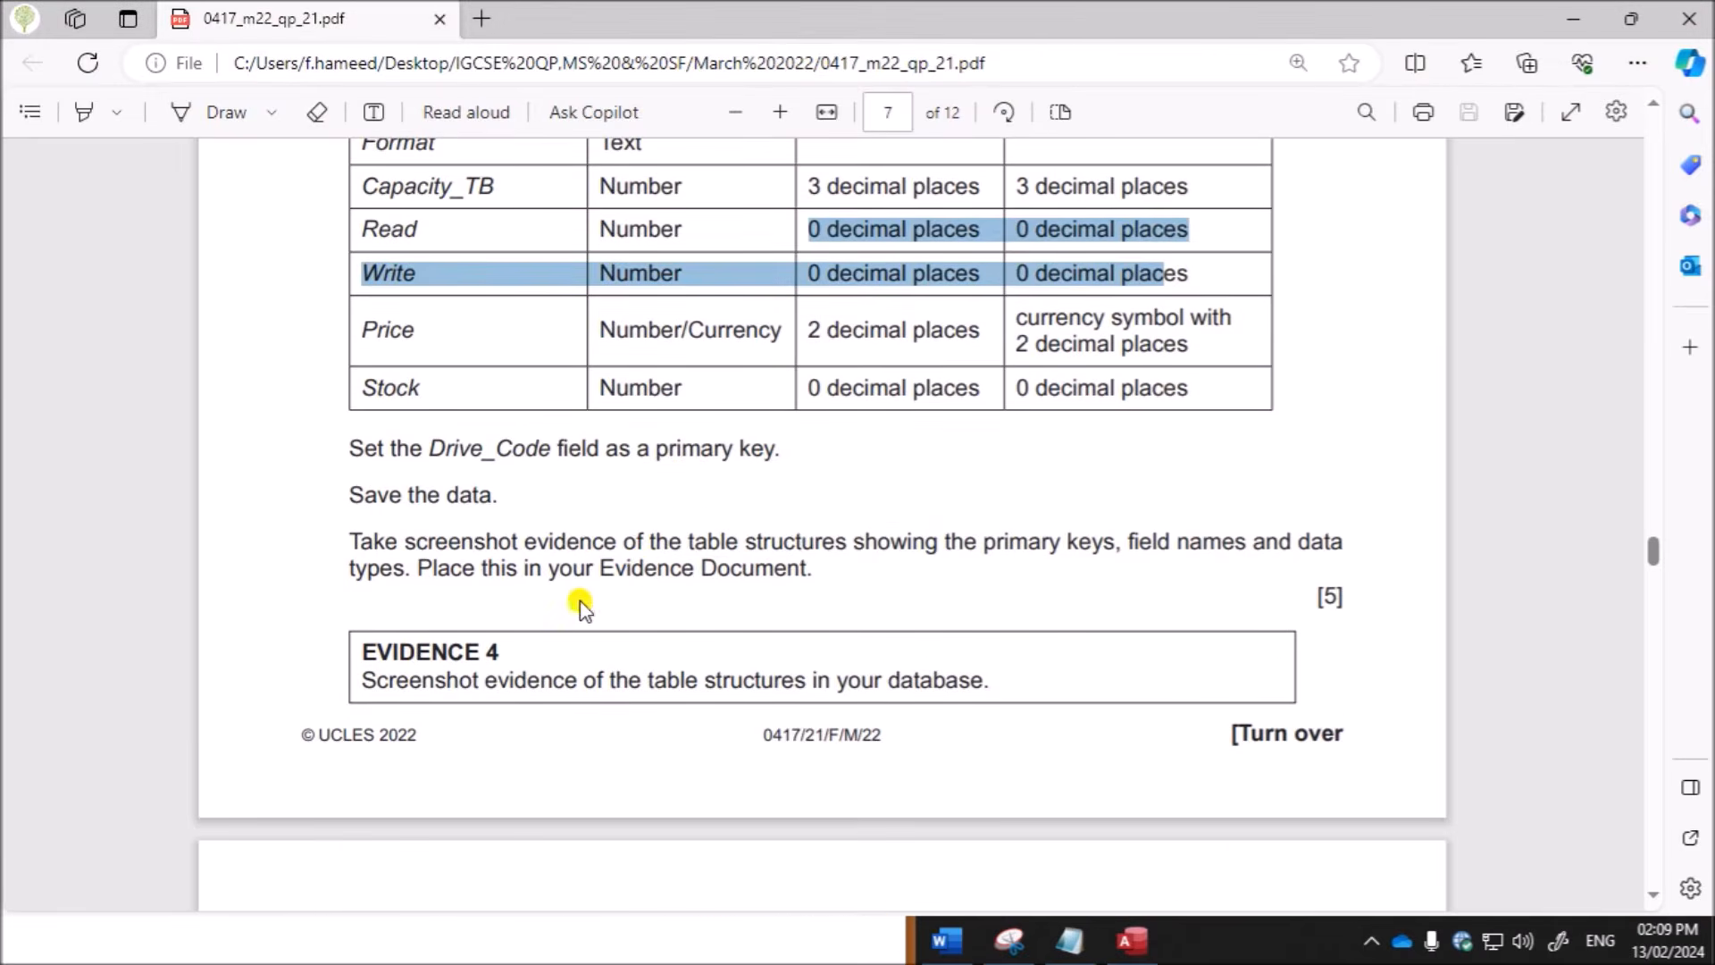
pyautogui.moveTo(552, 534); pyautogui.dragTo(391, 552)
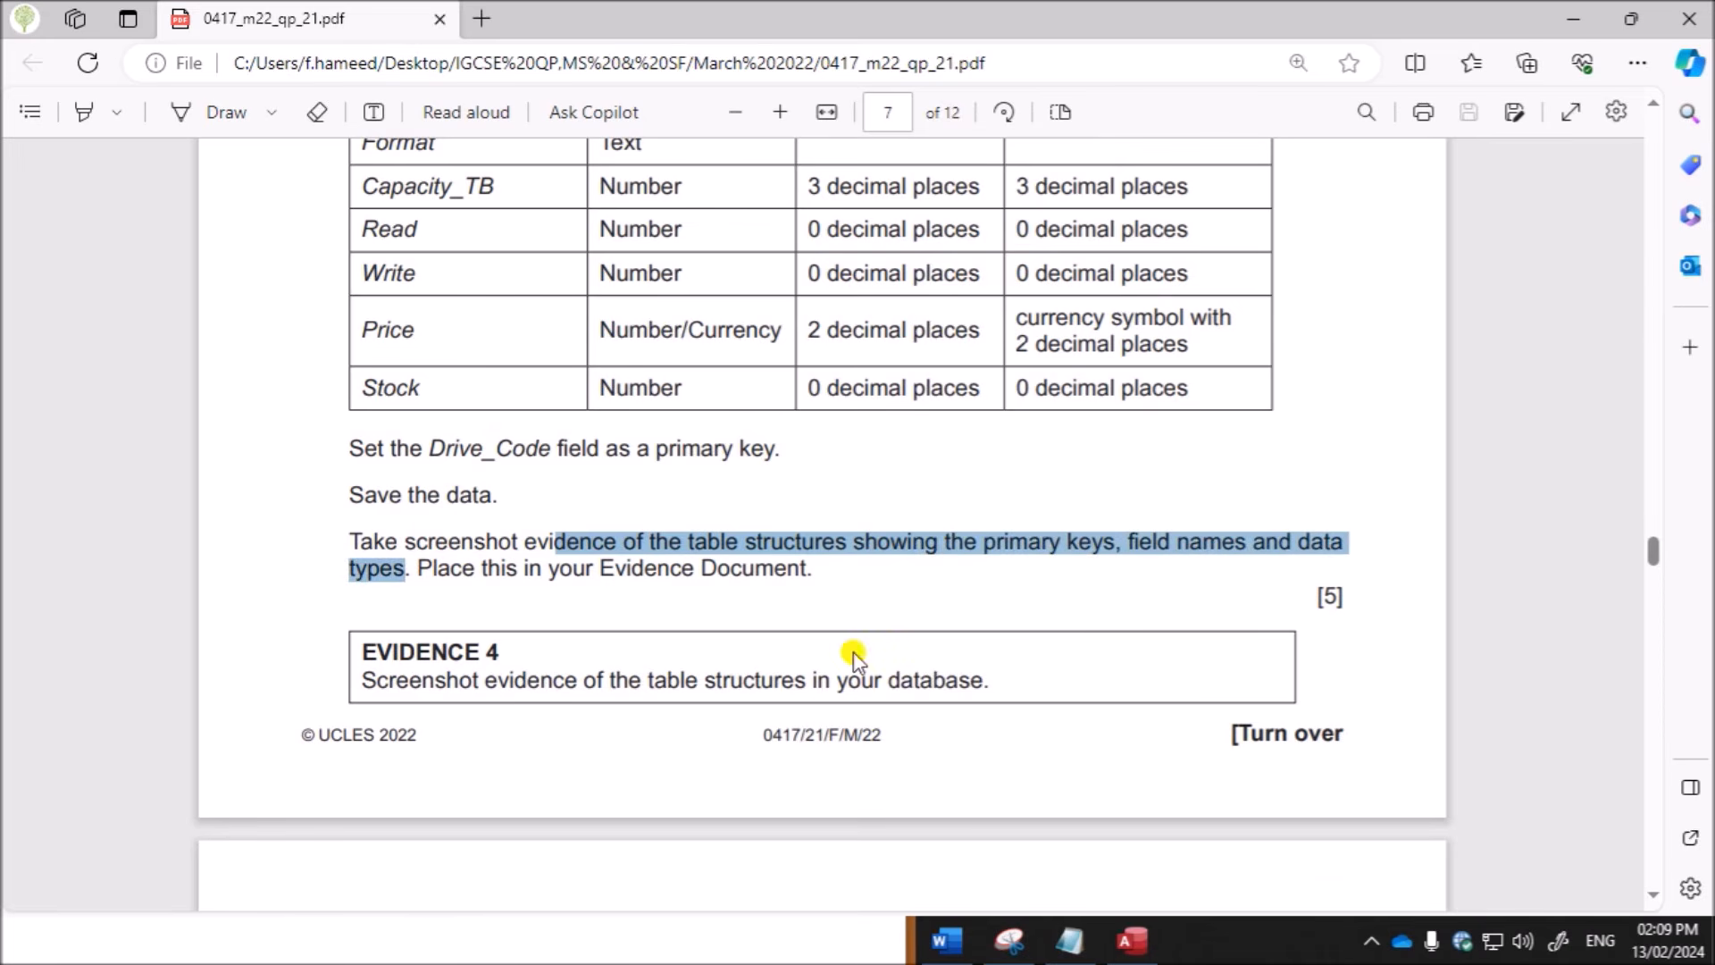
# Step: Switch to Access and open the M2221DRIVES table in Design View with the fields shown from Drive_Code
pyautogui.click(1130, 942)
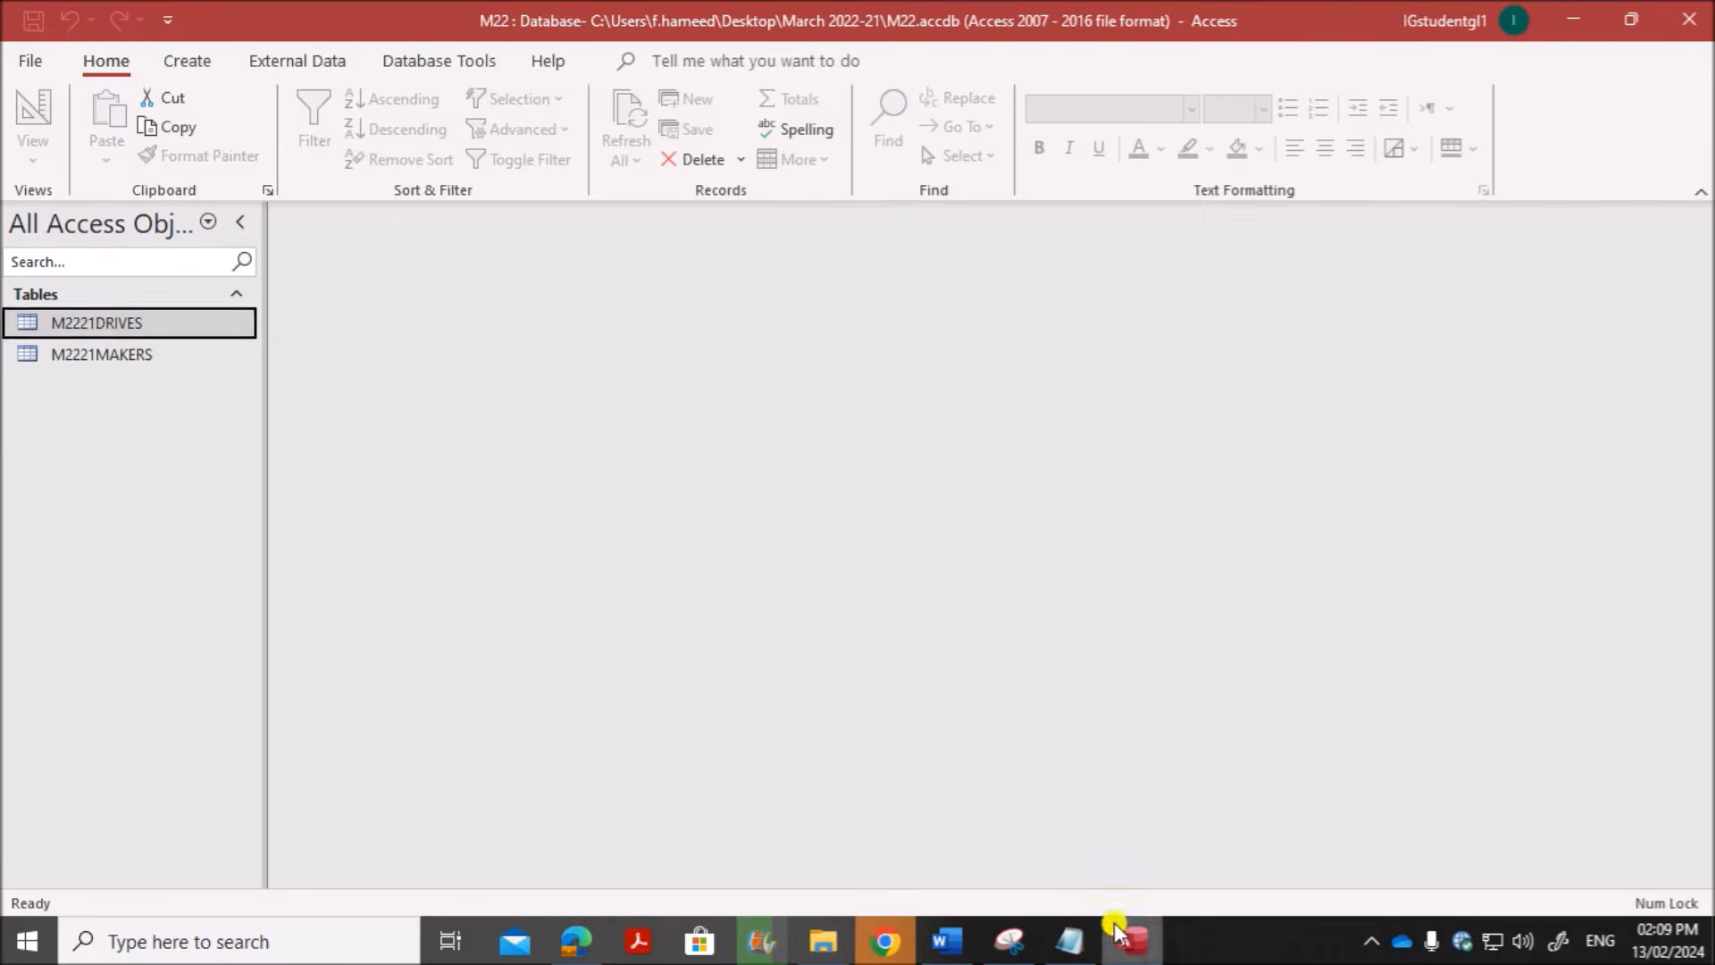
pyautogui.rightClick(116, 324)
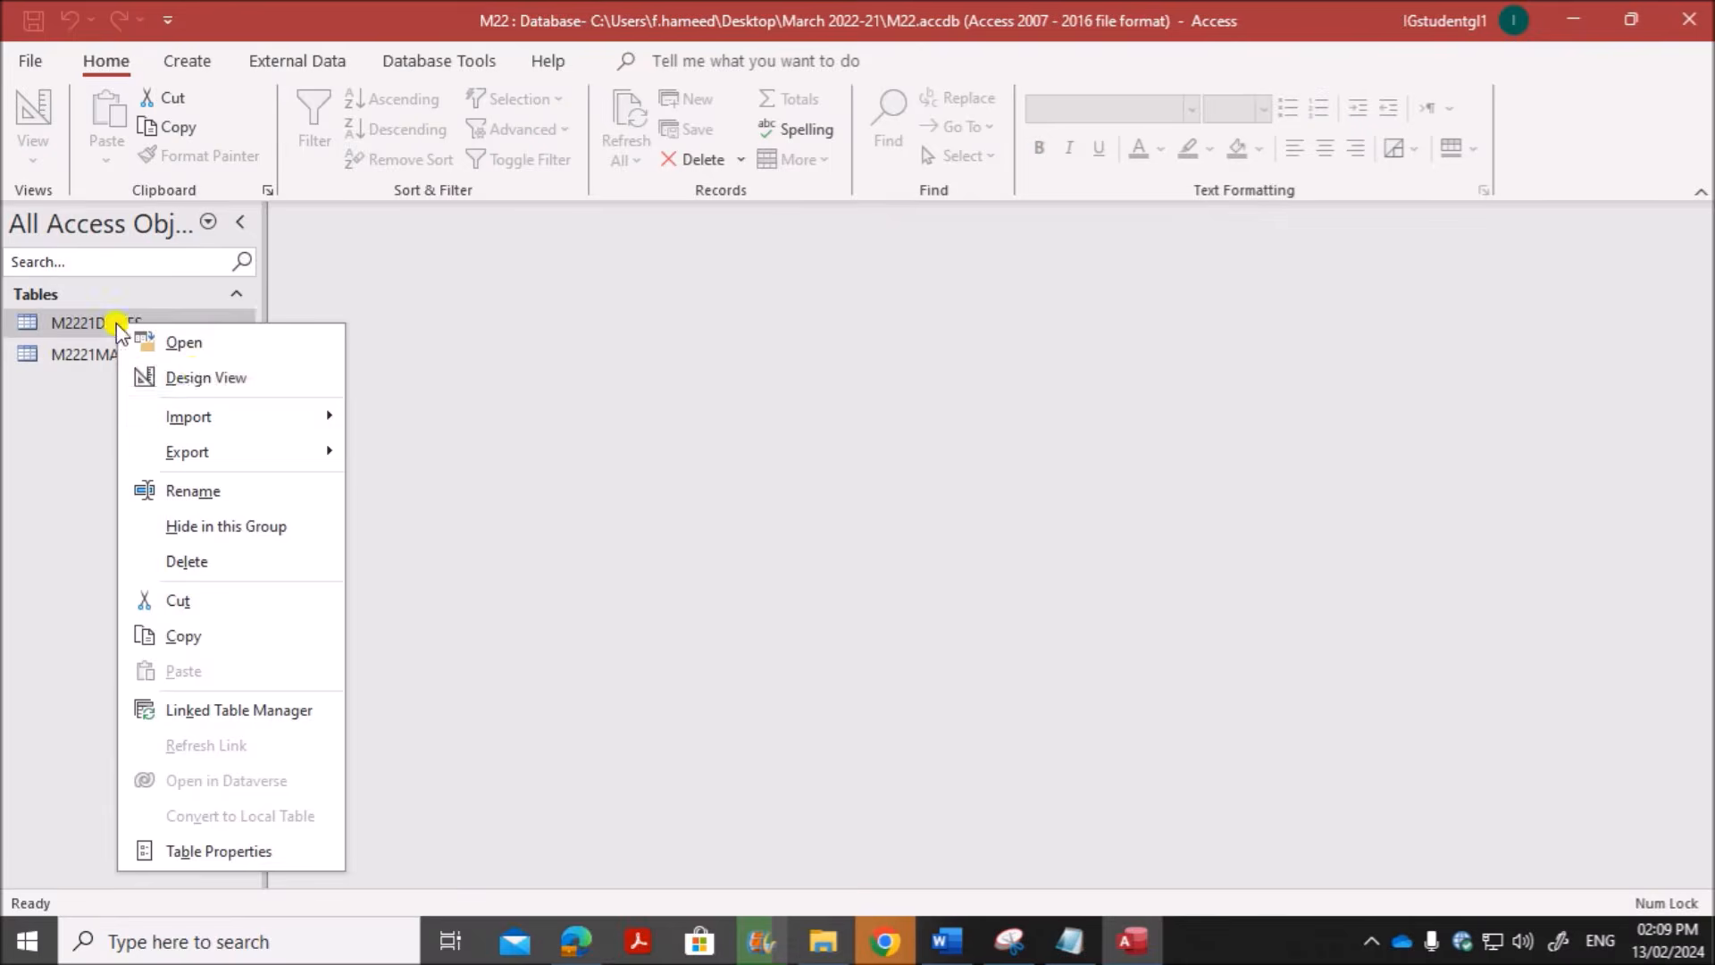
pyautogui.click(200, 375)
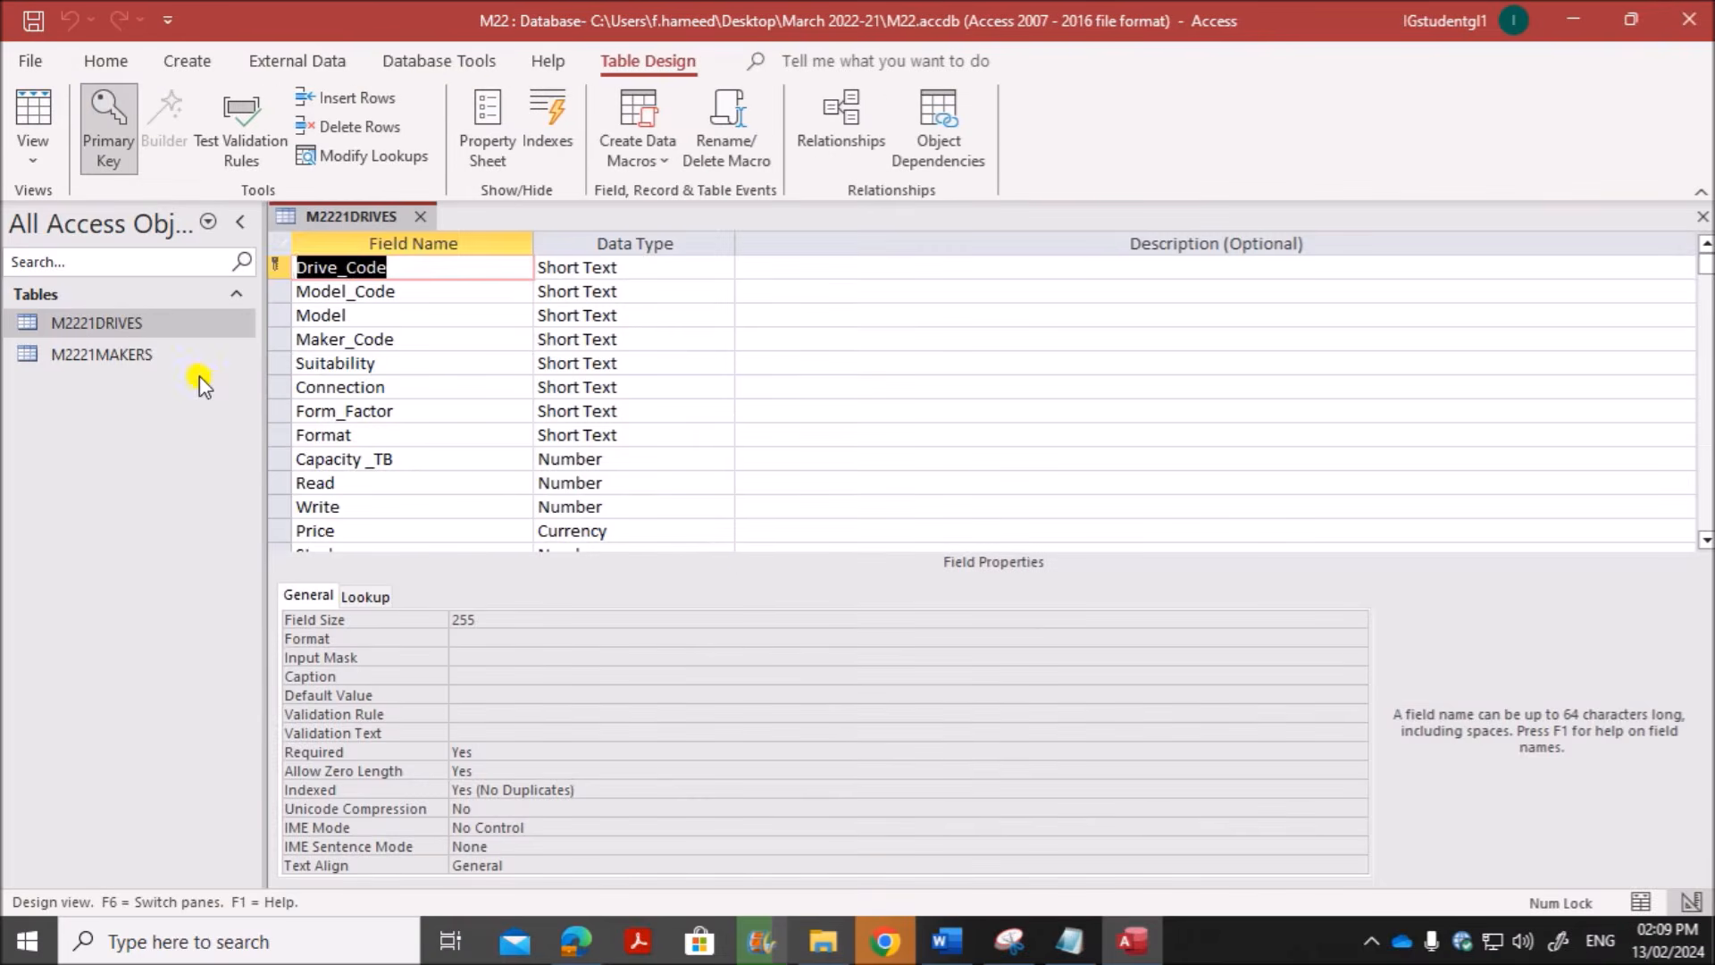
pyautogui.click(762, 549)
pyautogui.scroll(1, 781, 527)
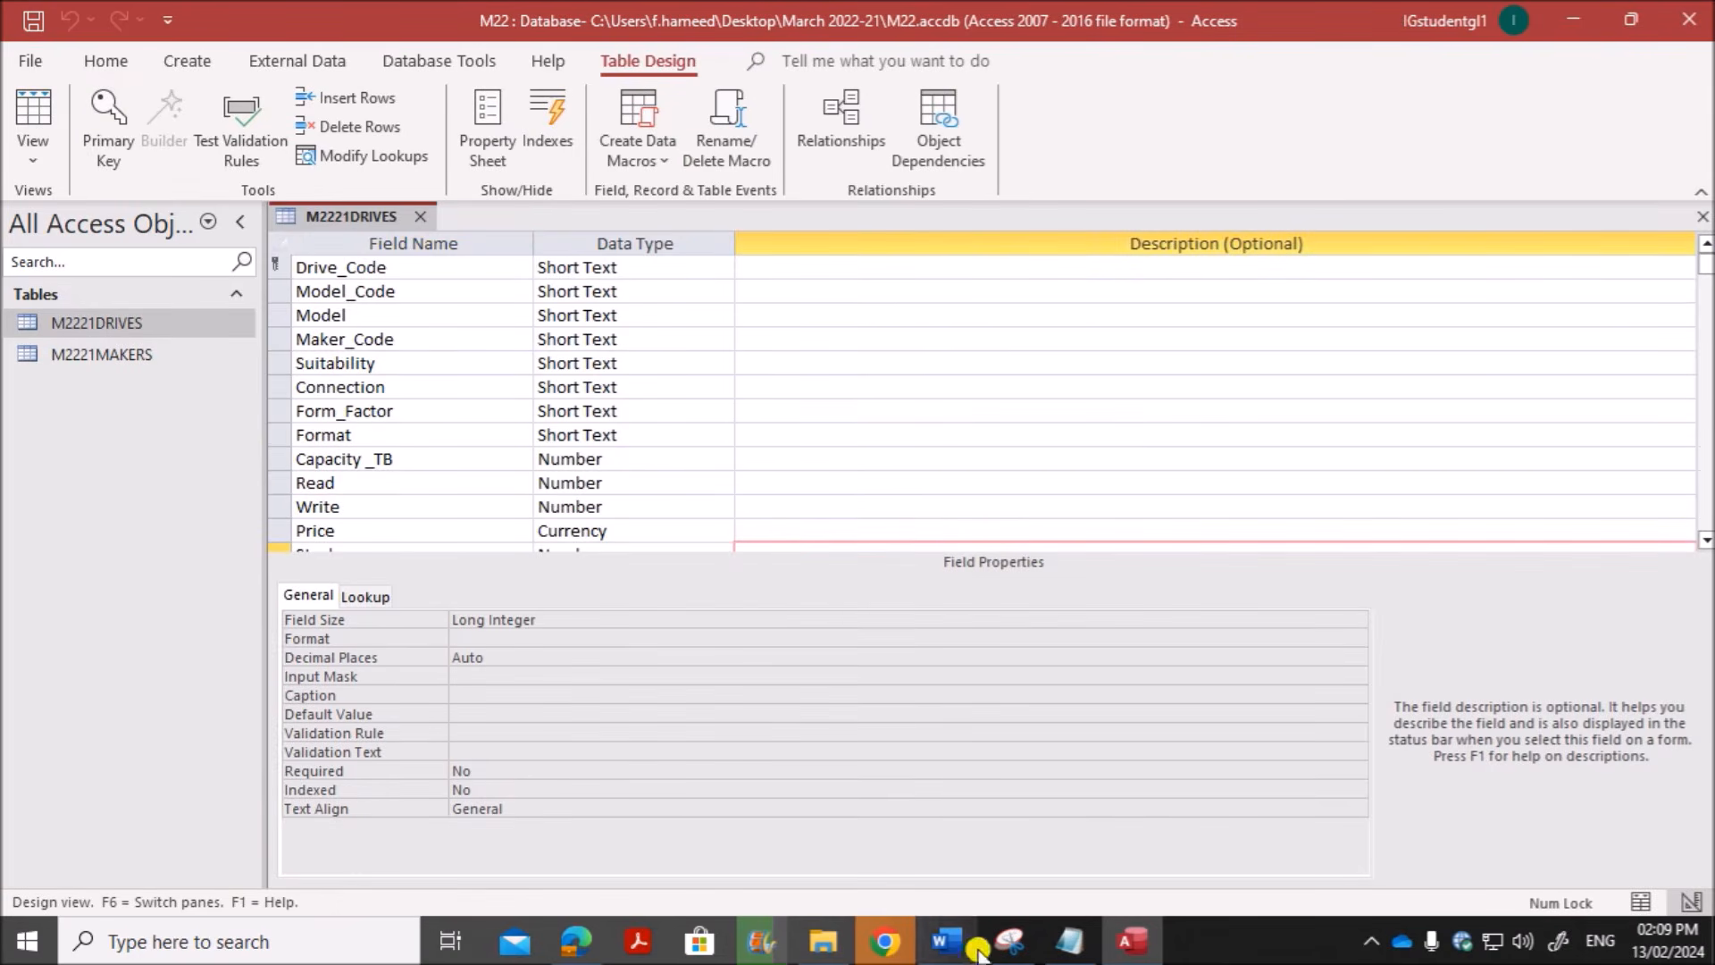
# Step: Capture a rectangular snip of the M2221DRIVES field names and data types from the table heading to the Write row with Snipping Tool
pyautogui.click(1011, 938)
pyautogui.click(225, 86)
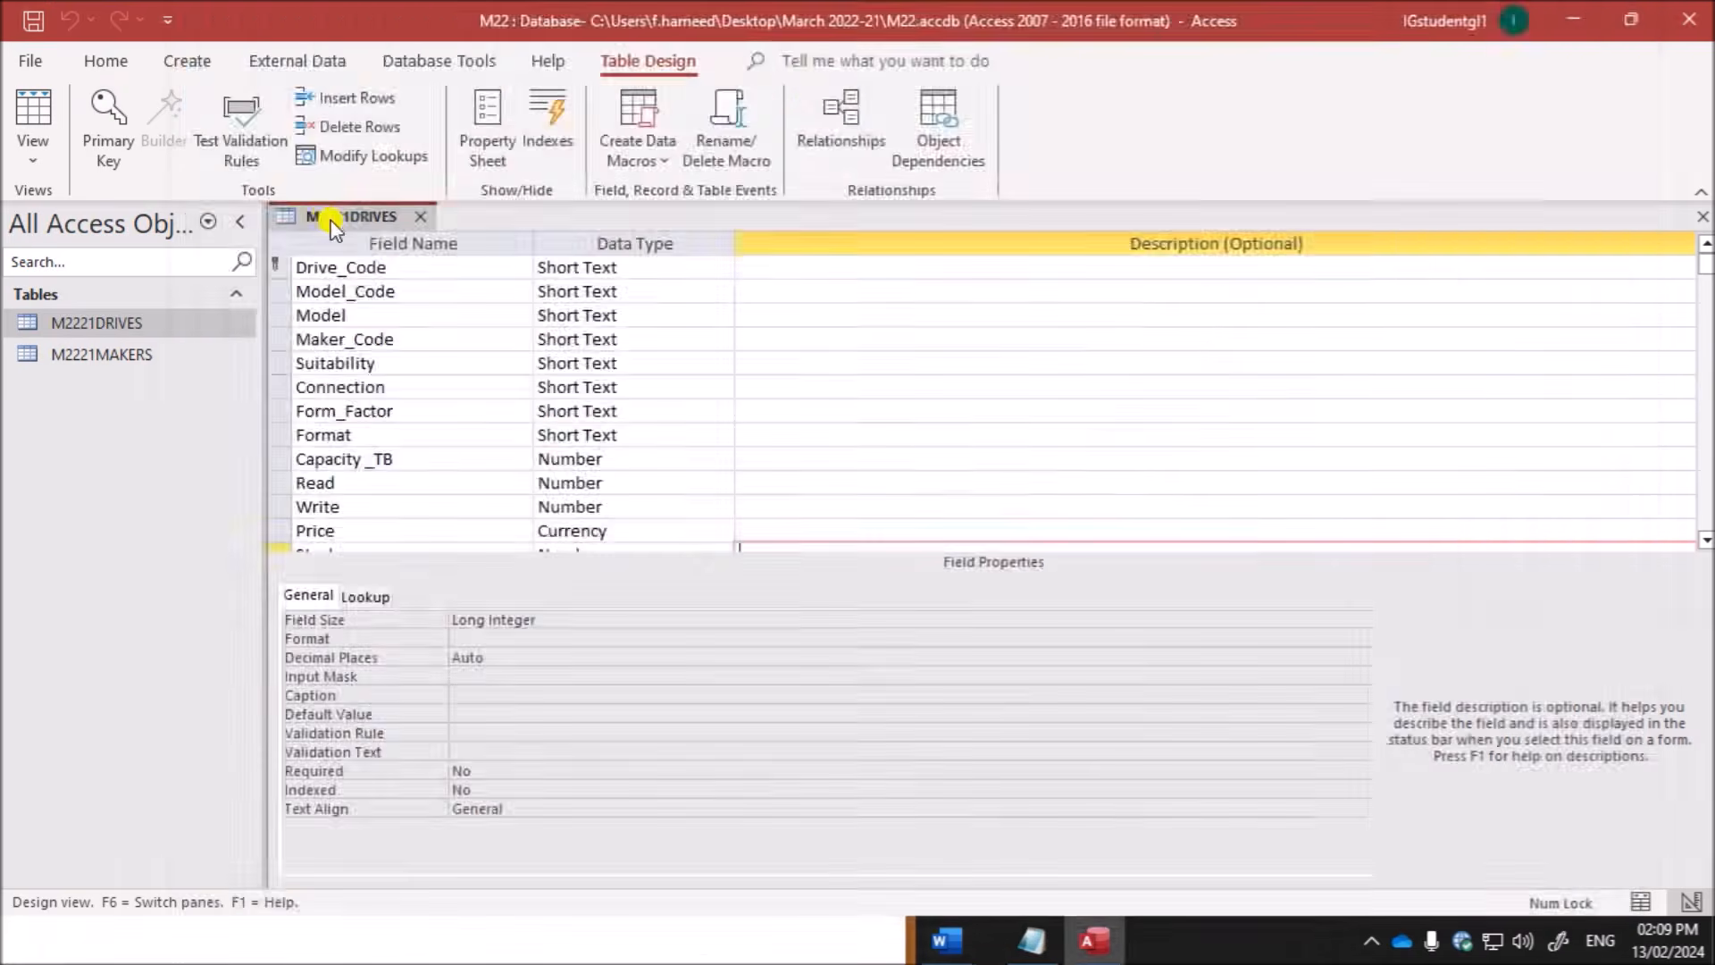
pyautogui.moveTo(268, 202); pyautogui.dragTo(728, 515)
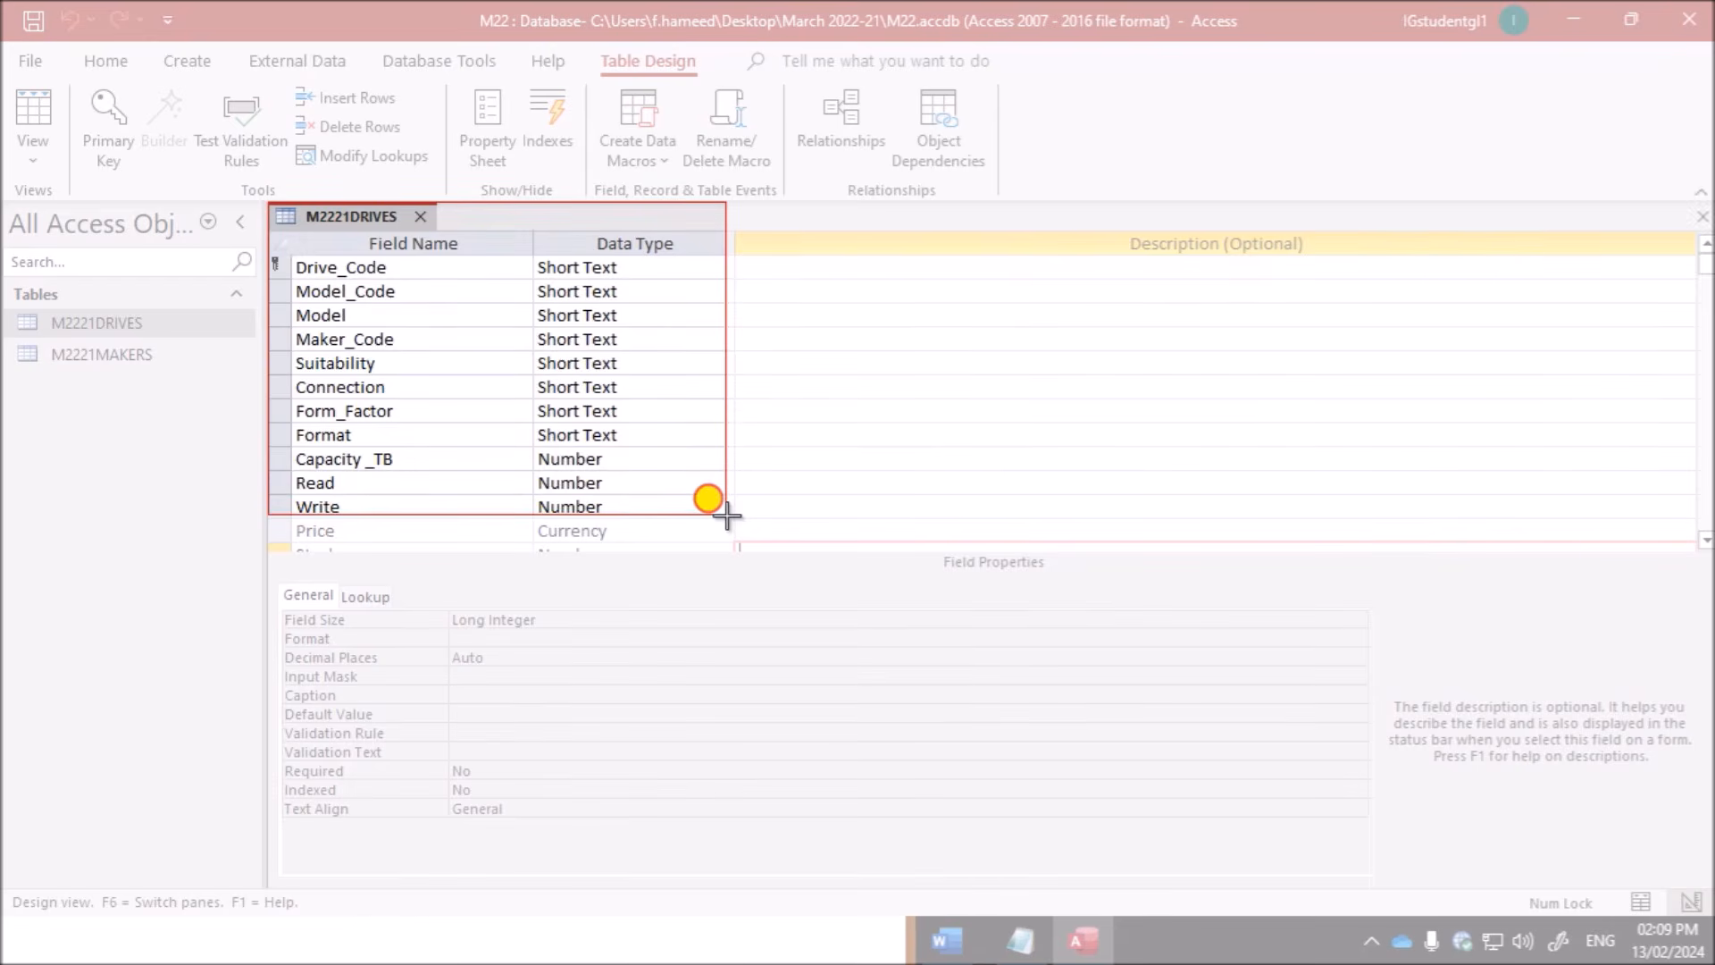
pyautogui.moveTo(727, 515); pyautogui.dragTo(727, 516)
# Step: Switch to the Word evidence document and paste the table structure snip under the Step 13 EVIDENCE 4 heading
pyautogui.moveTo(1081, 954)
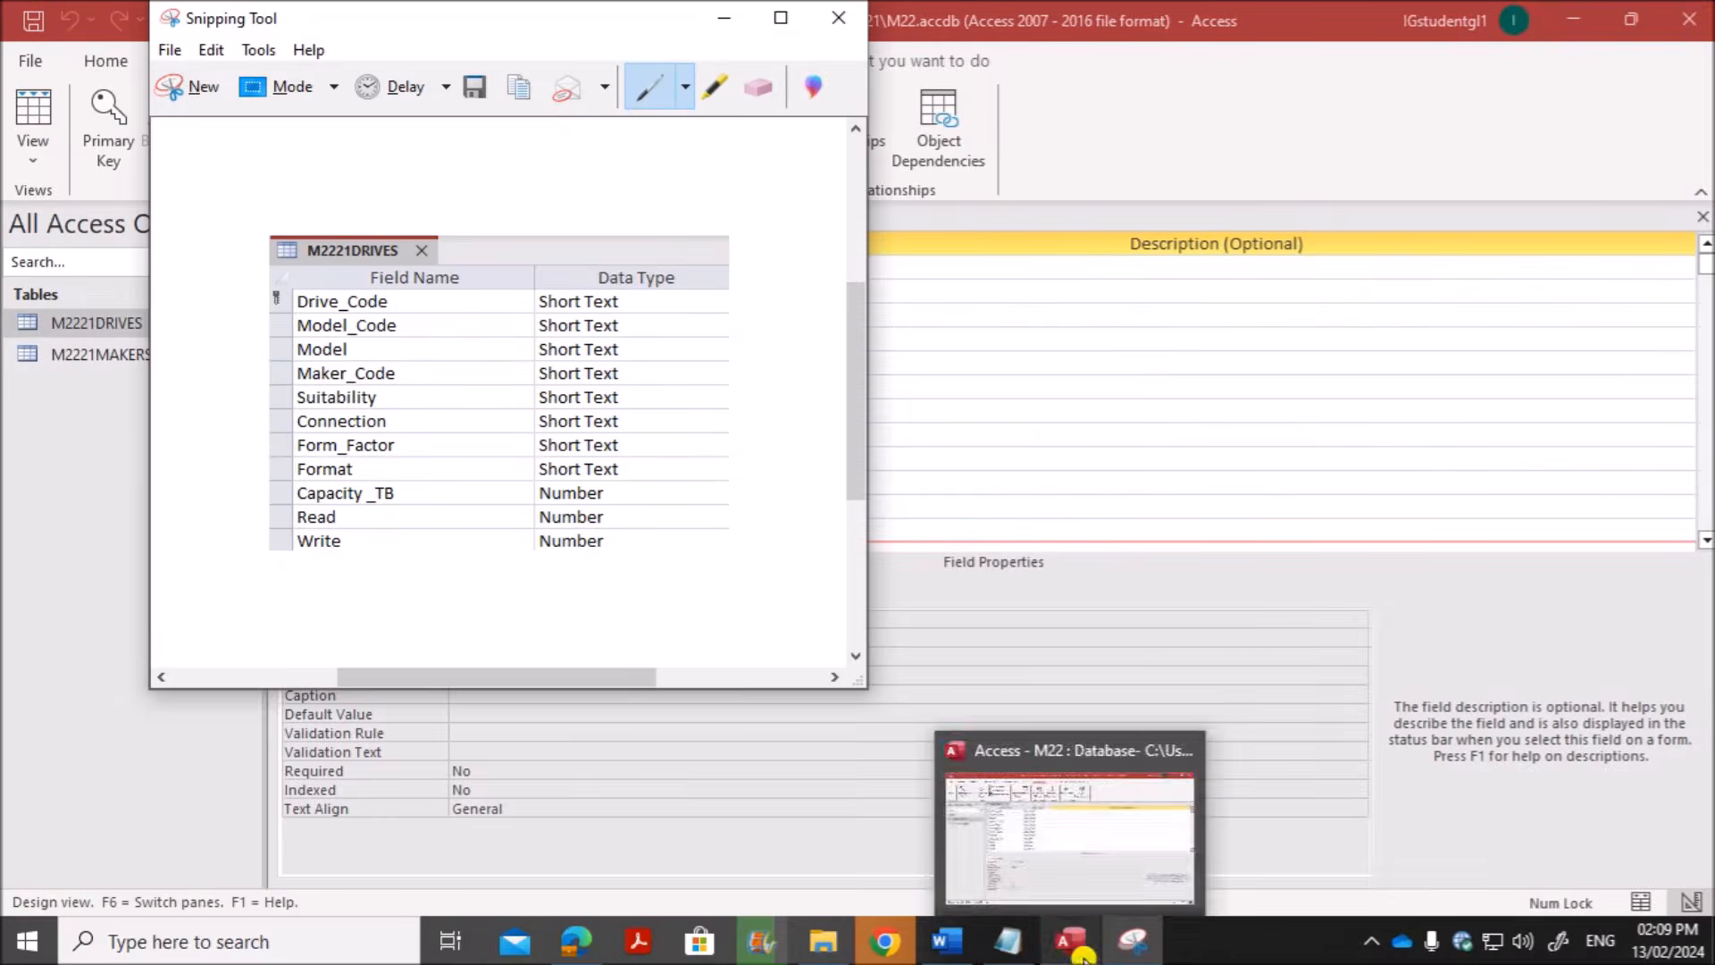
pyautogui.click(987, 835)
pyautogui.scroll(-6, 1025, 766)
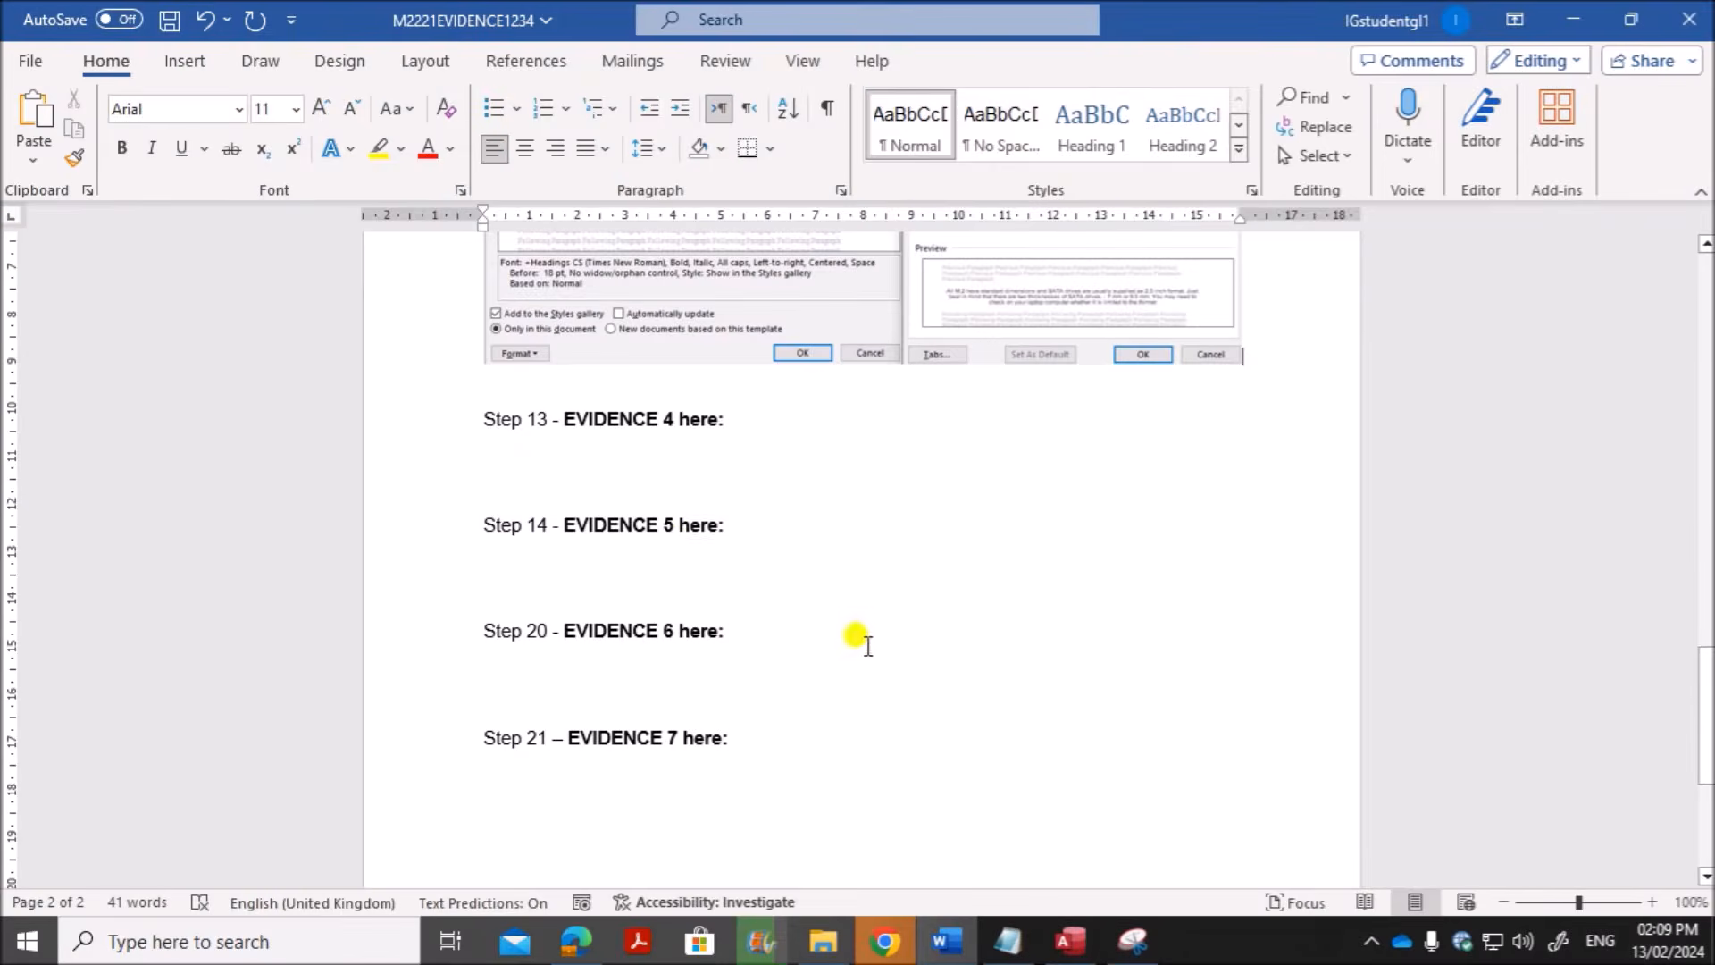
pyautogui.click(518, 460)
pyautogui.hotkey('ctrl', 'v')
# Step: Return to Access and capture a snip of the Stock field's name and data type row with Snipping Tool
pyautogui.click(1070, 939)
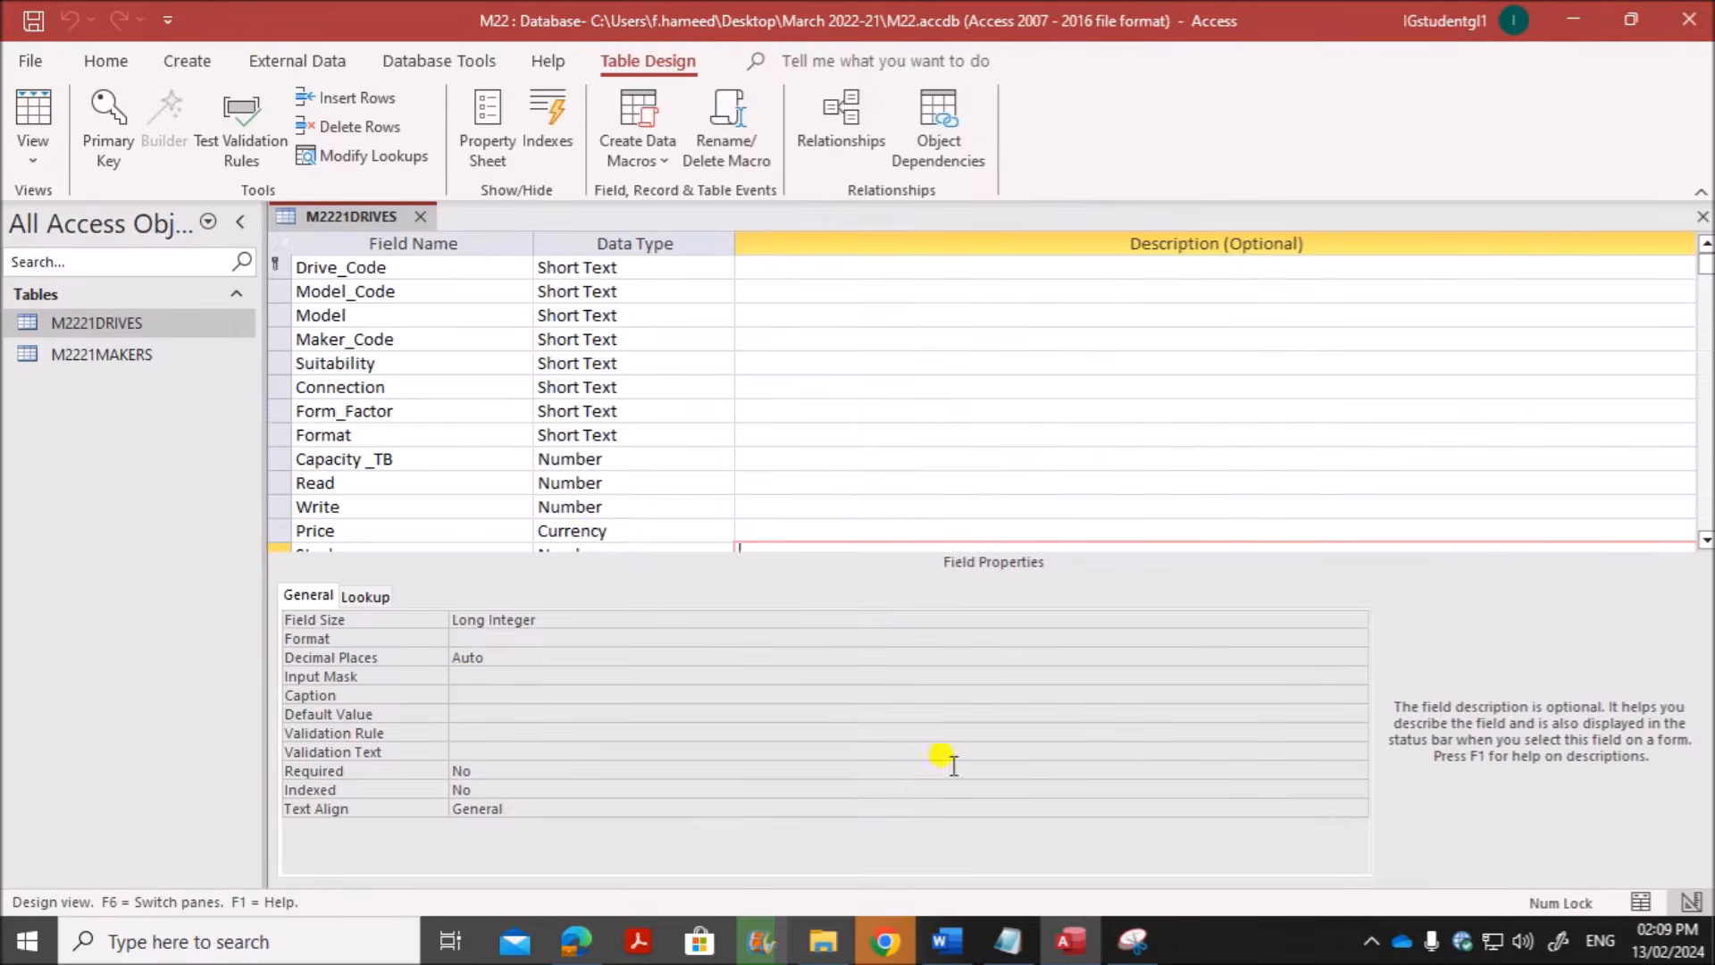
pyautogui.scroll(-1, 593, 507)
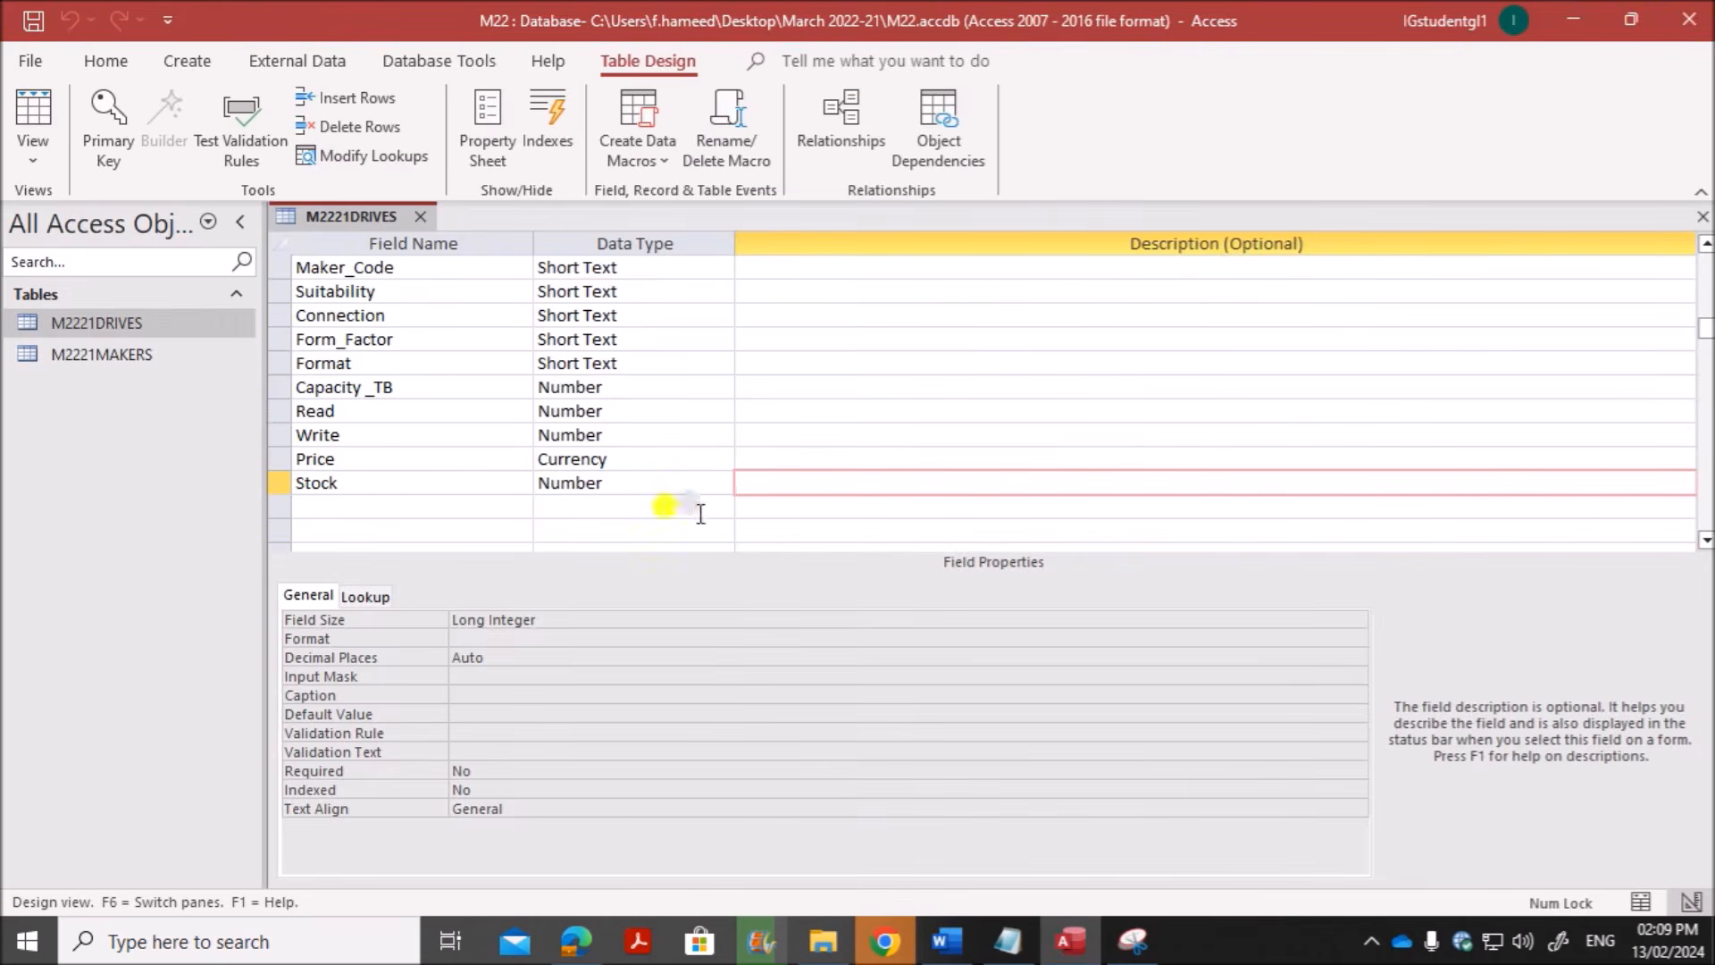
pyautogui.click(1133, 939)
pyautogui.click(188, 85)
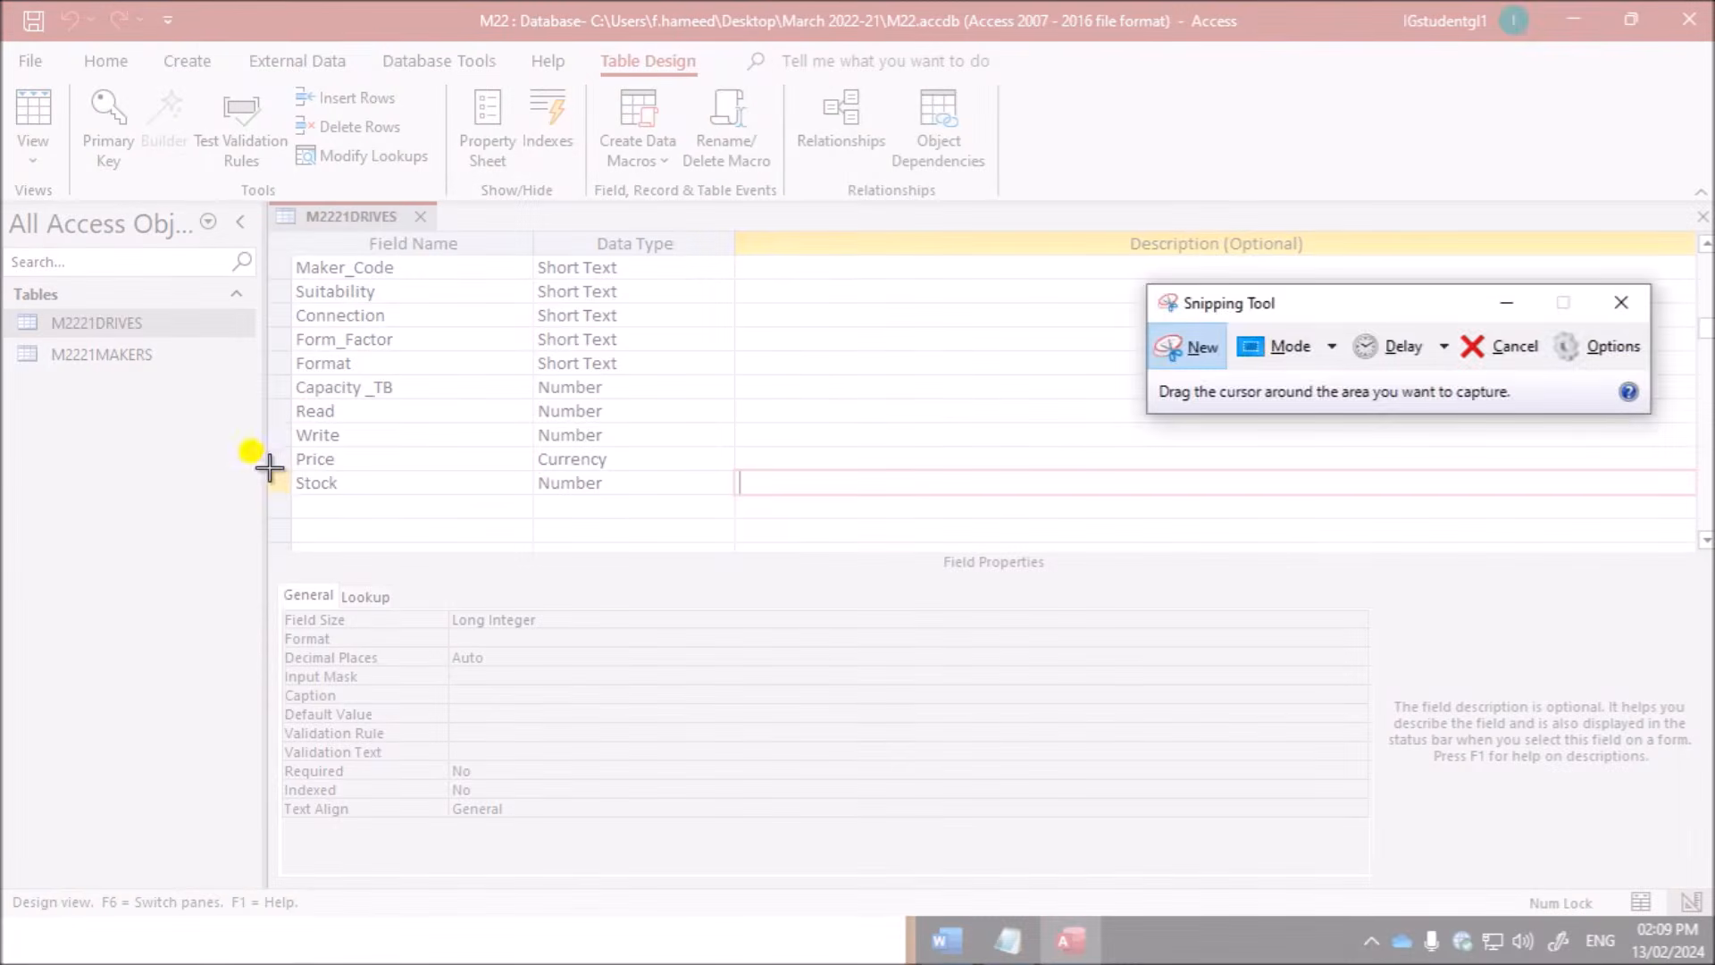
pyautogui.moveTo(268, 466); pyautogui.dragTo(733, 497)
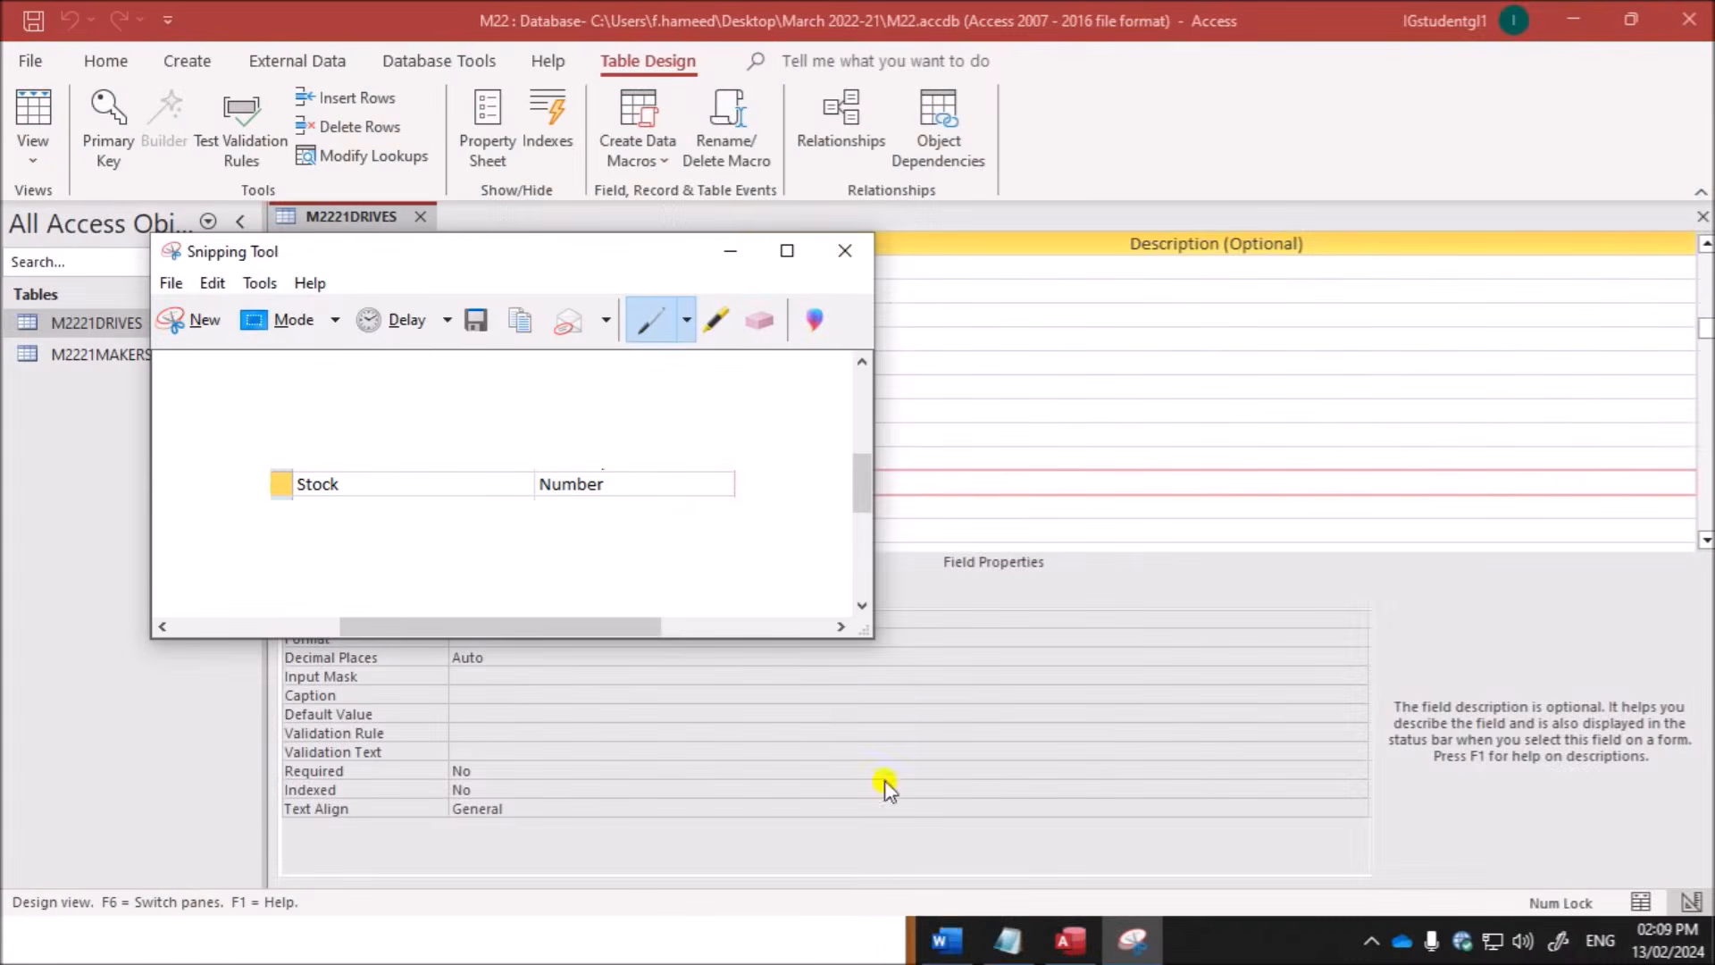
# Step: Paste the Stock row snip directly below the first screenshot in the Word evidence document and add blank lines after it
pyautogui.click(946, 940)
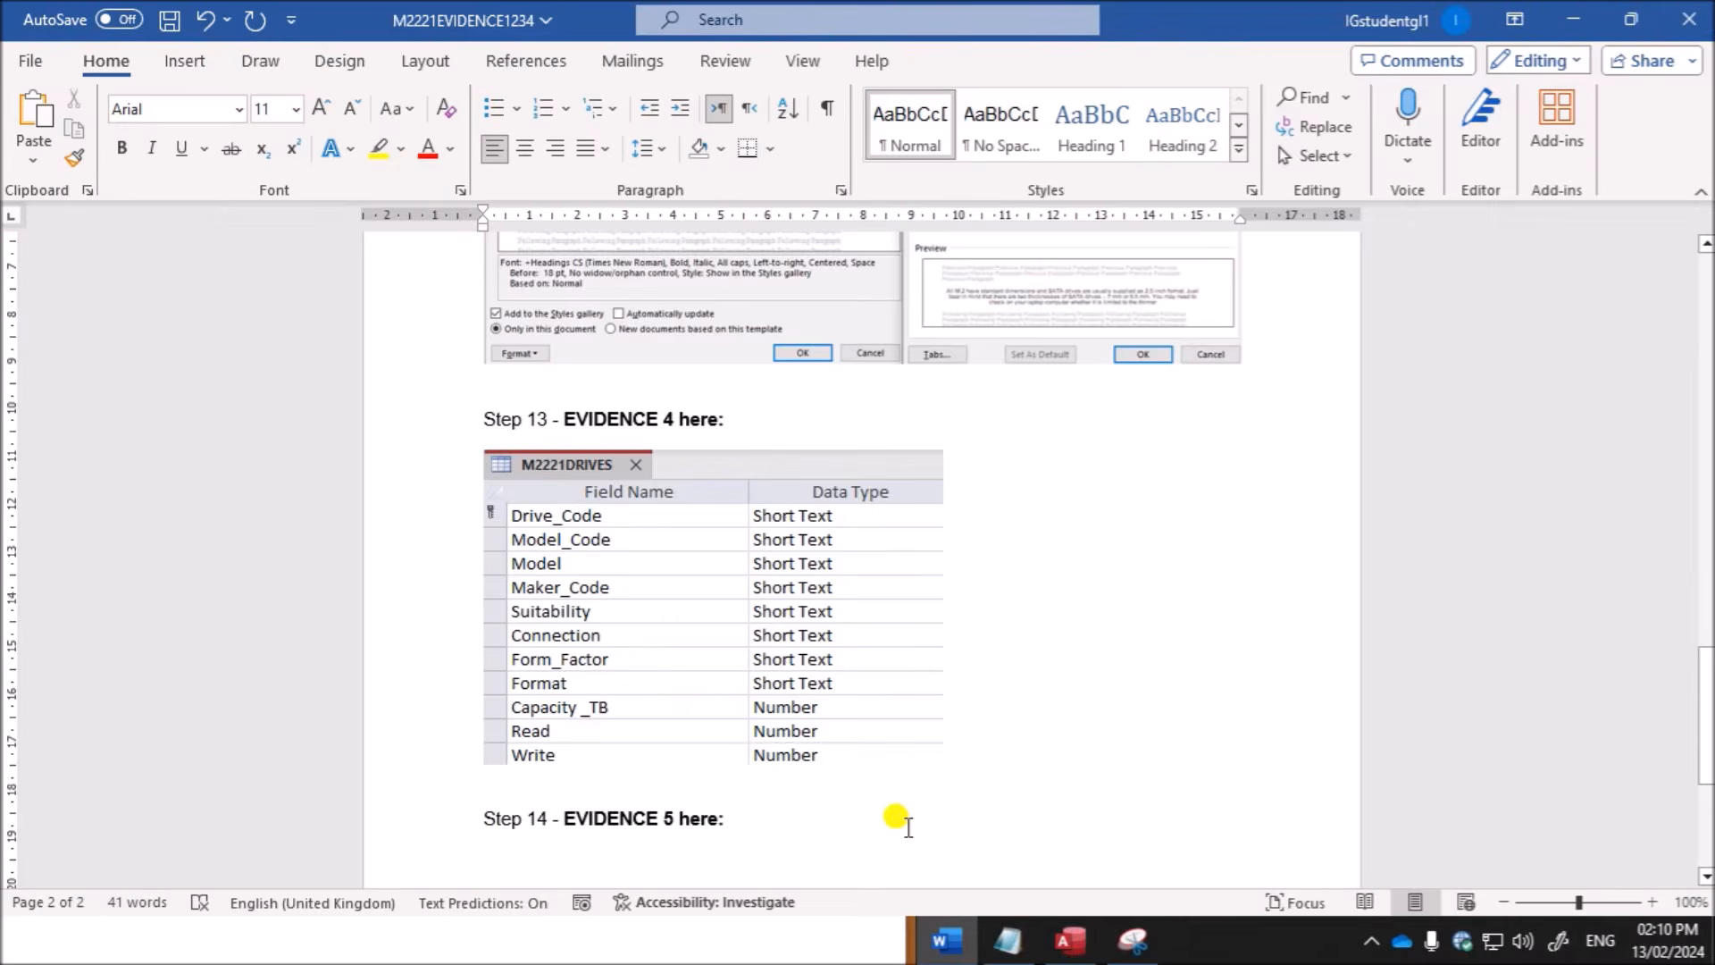
pyautogui.hotkey('ctrl', 'v')
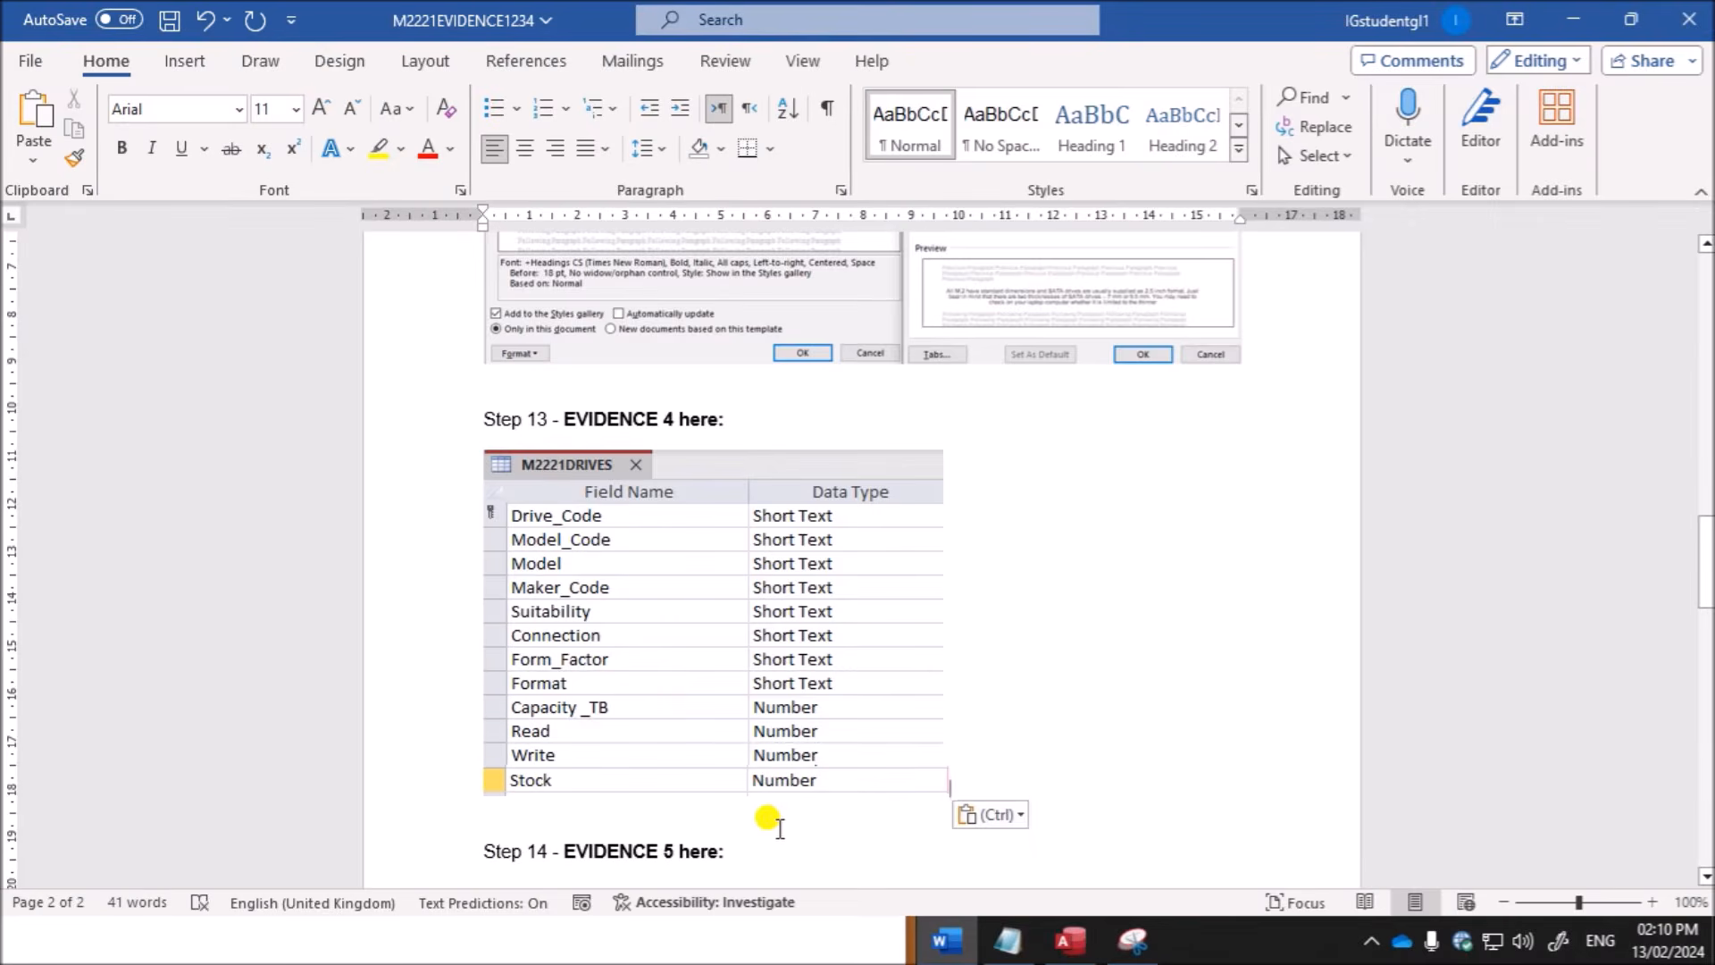
pyautogui.scroll(-2, 790, 831)
pyautogui.press('Return')
pyautogui.press('Return')
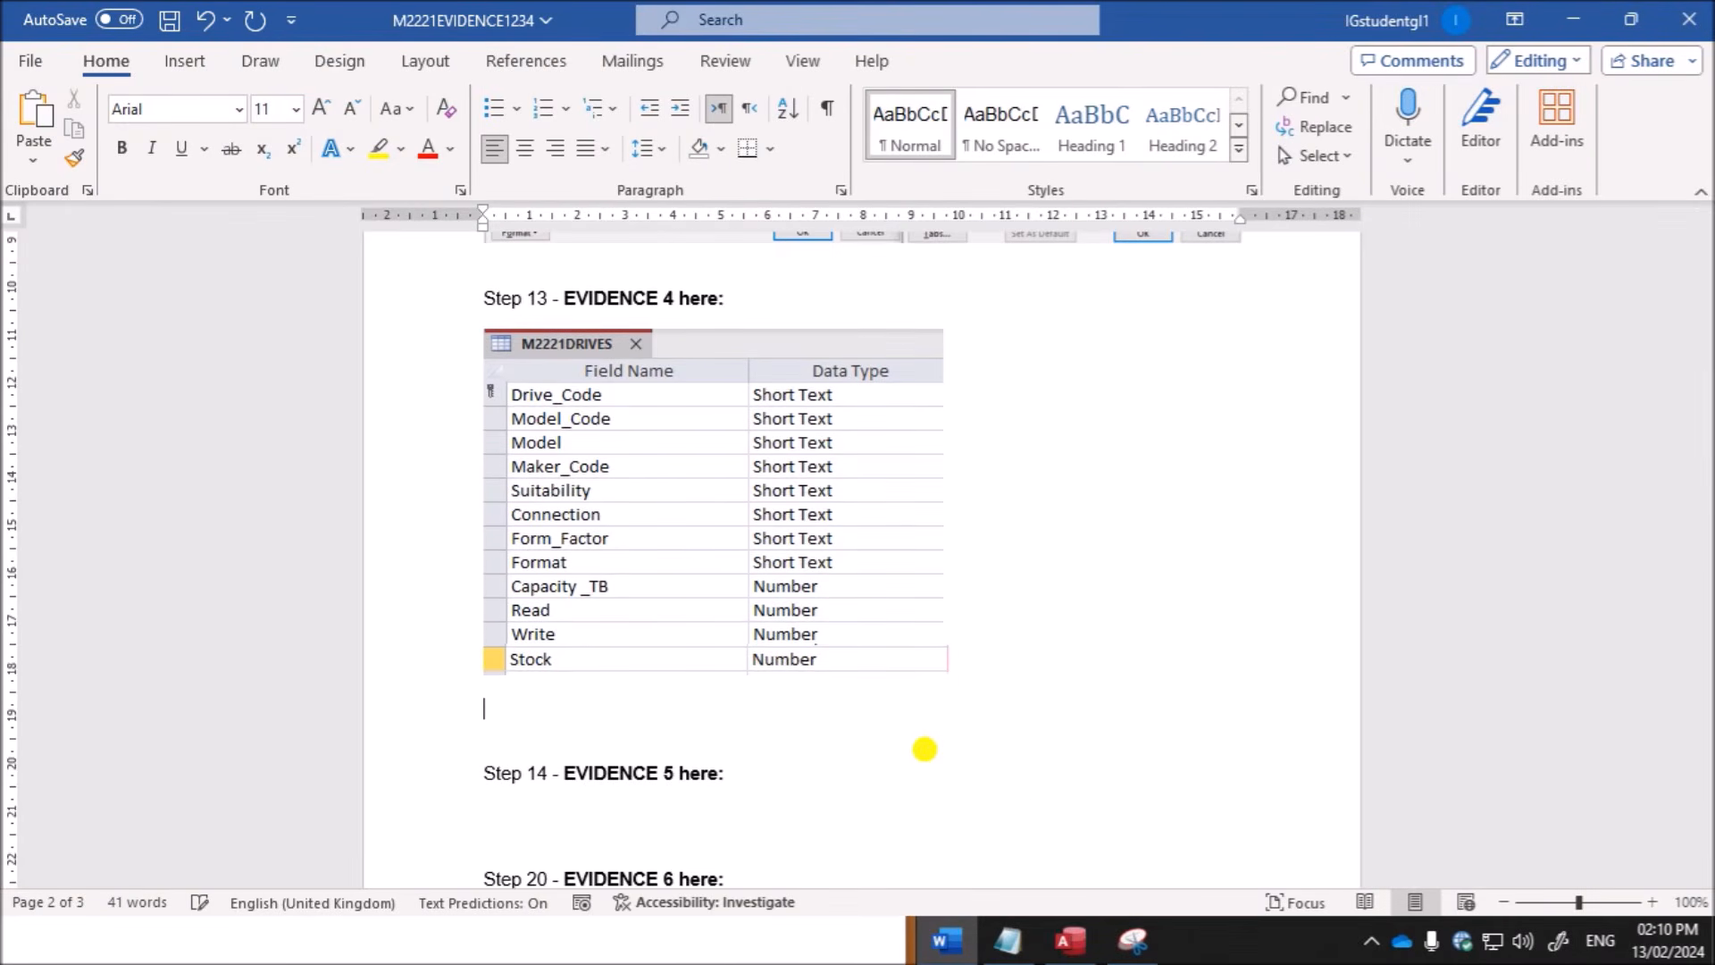
# Step: Switch to Access, select the M2221MAKERS table and close the M2221DRIVES table
pyautogui.click(1069, 940)
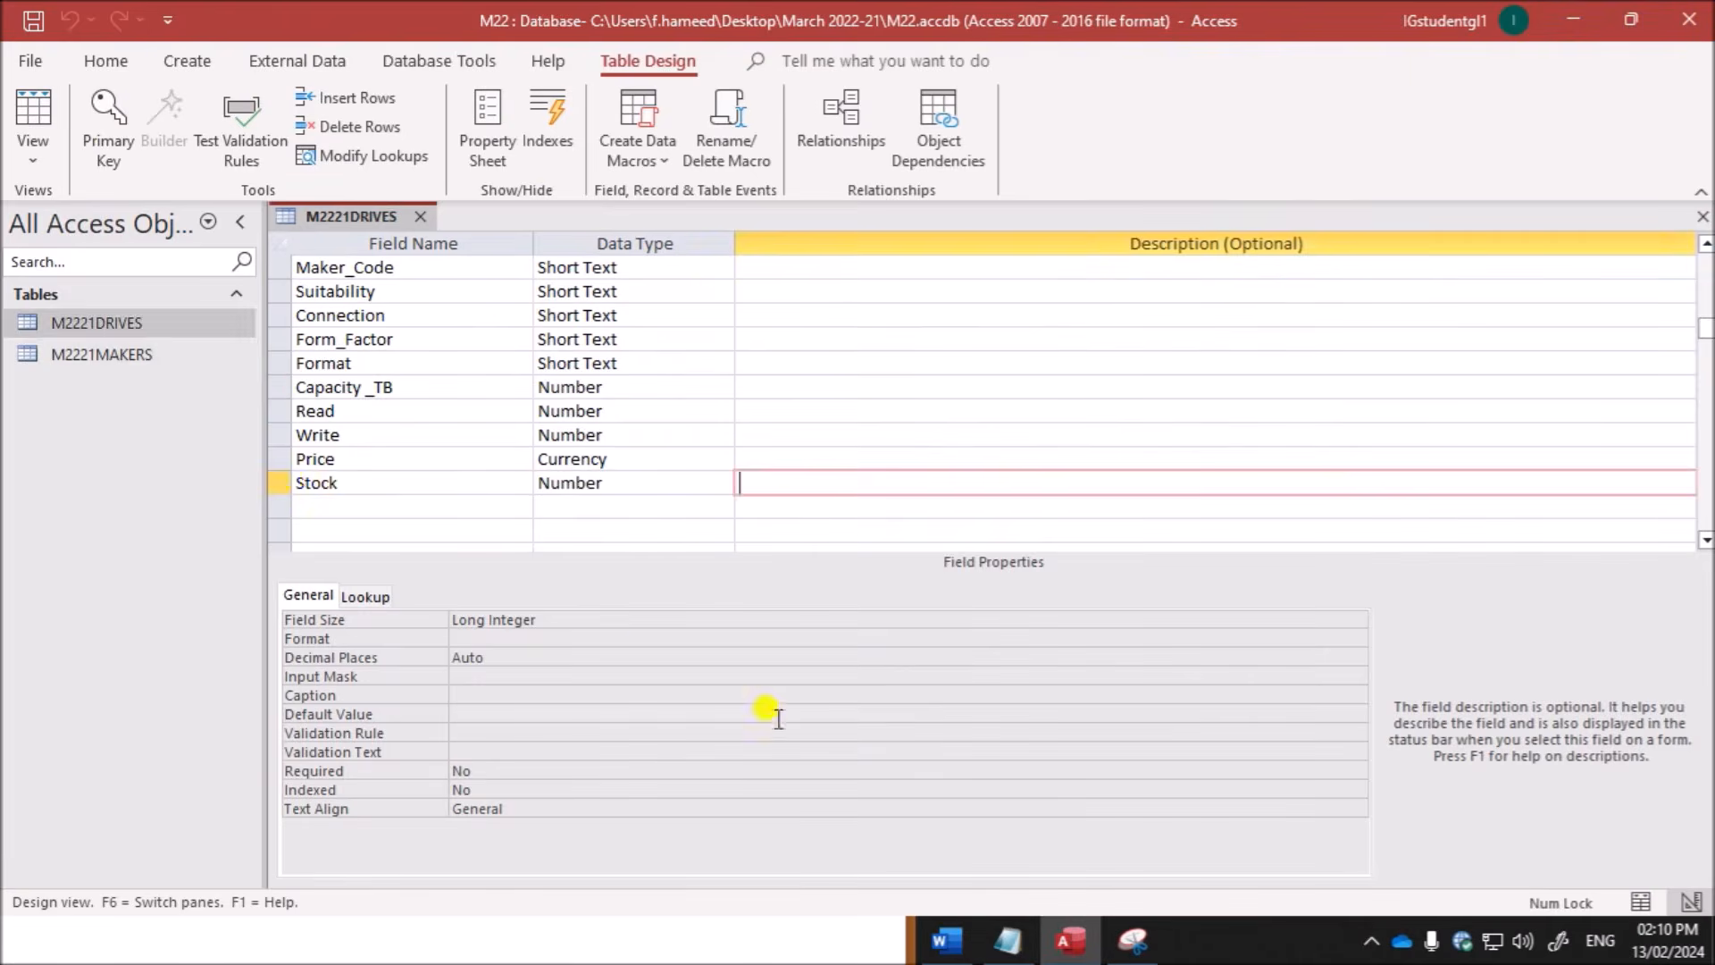
pyautogui.click(191, 354)
pyautogui.click(419, 216)
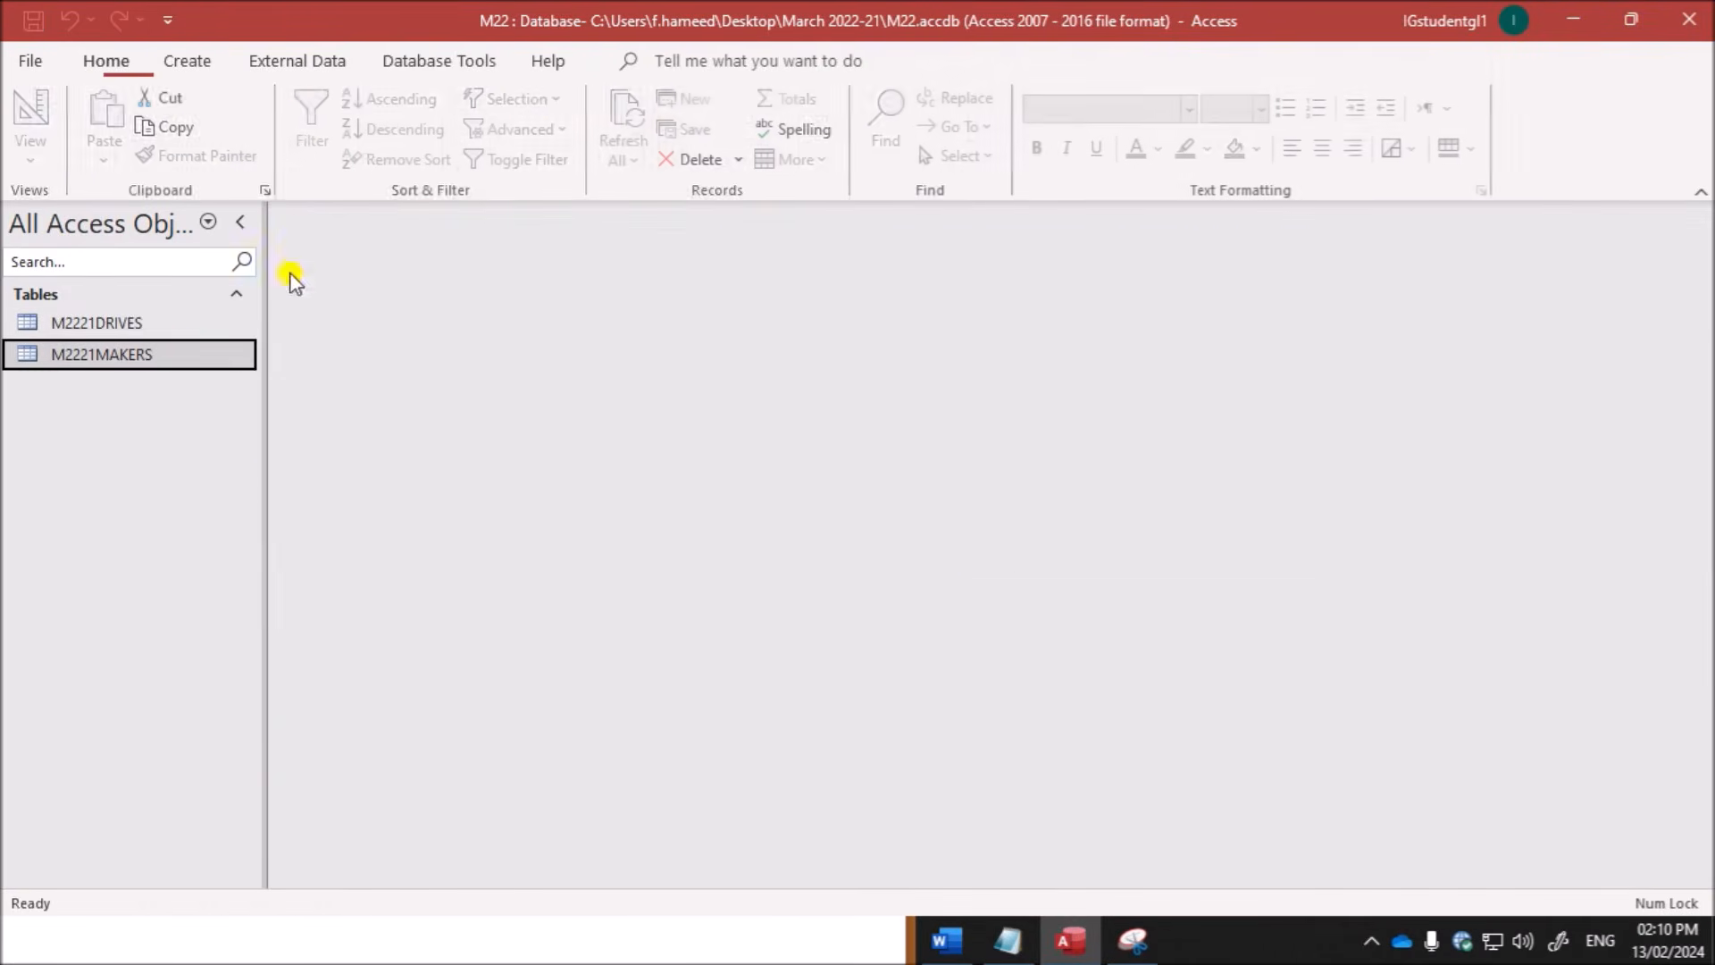
# Step: Open the M2221MAKERS table in Design View and snip its field names, data types and primary key with Snipping Tool
pyautogui.rightClick(157, 352)
pyautogui.click(204, 406)
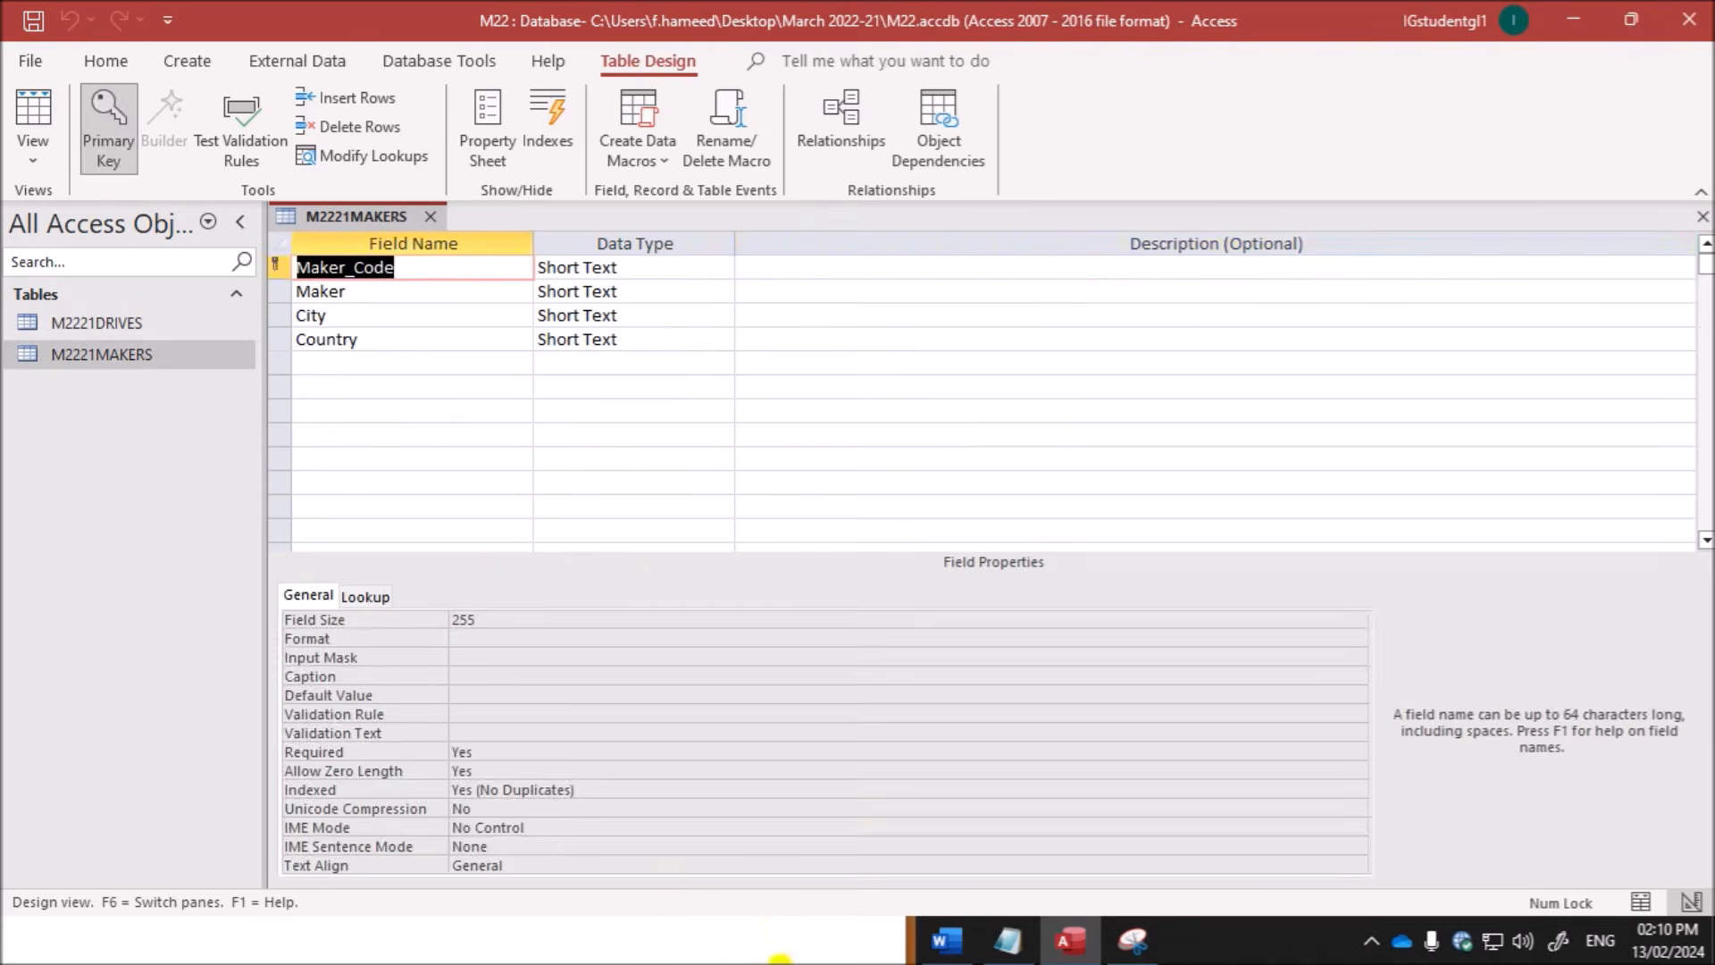
pyautogui.click(871, 435)
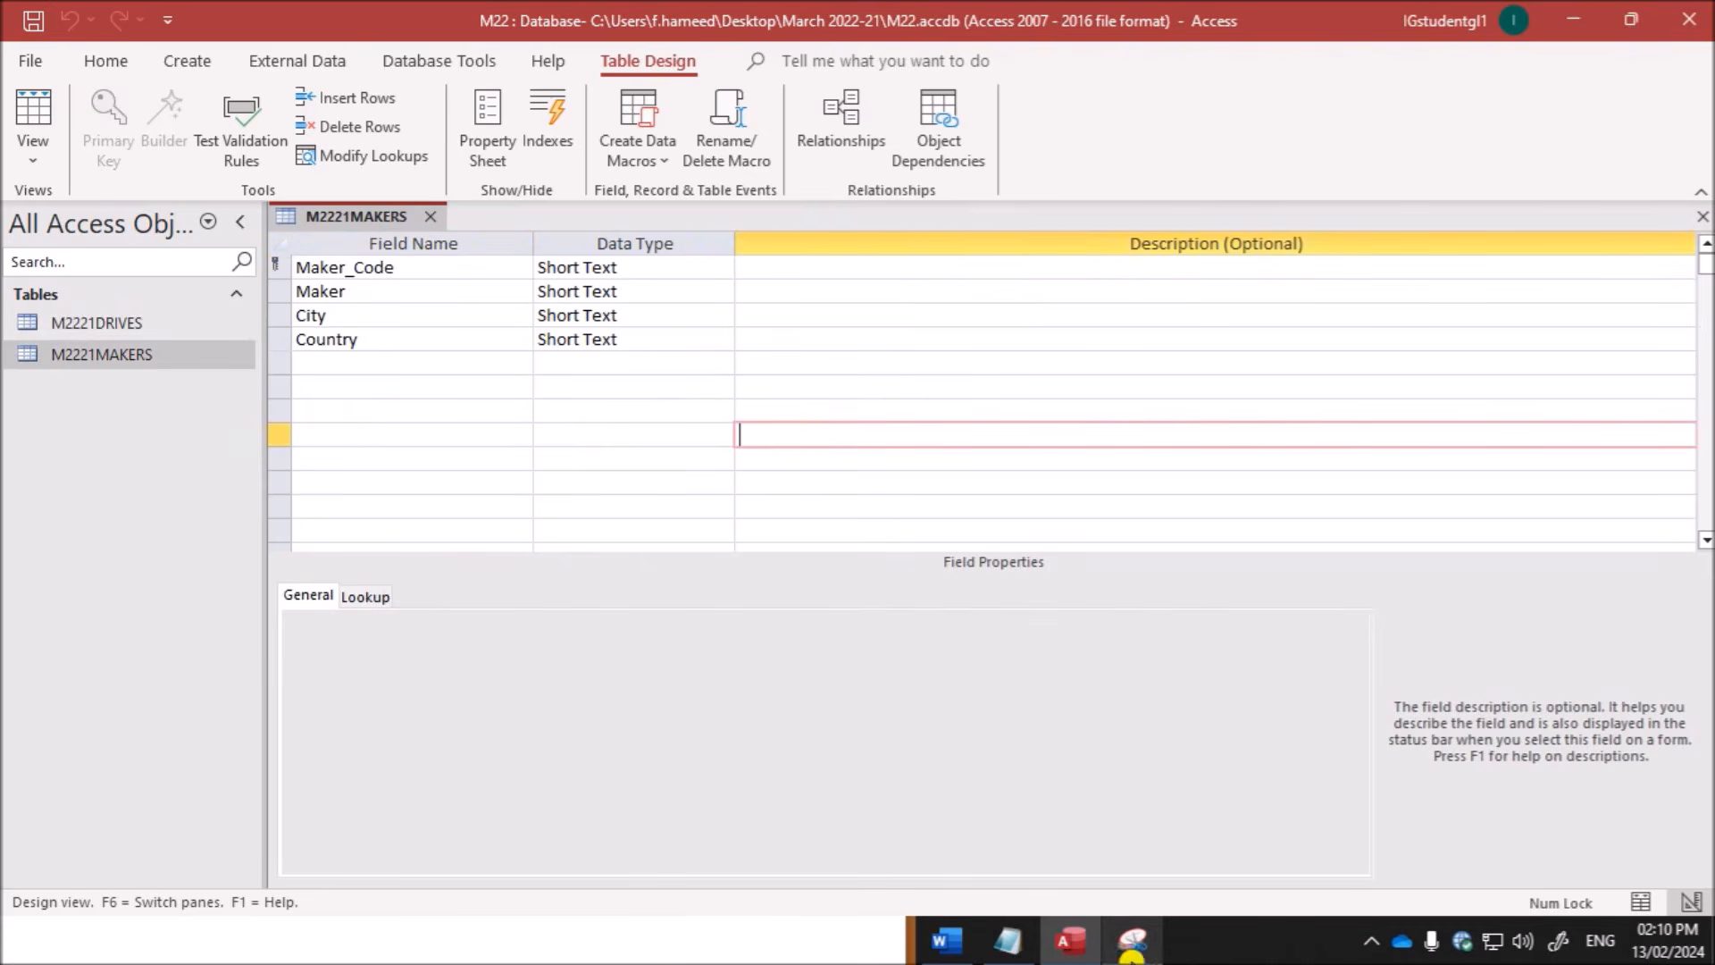
pyautogui.click(1132, 939)
pyautogui.click(181, 319)
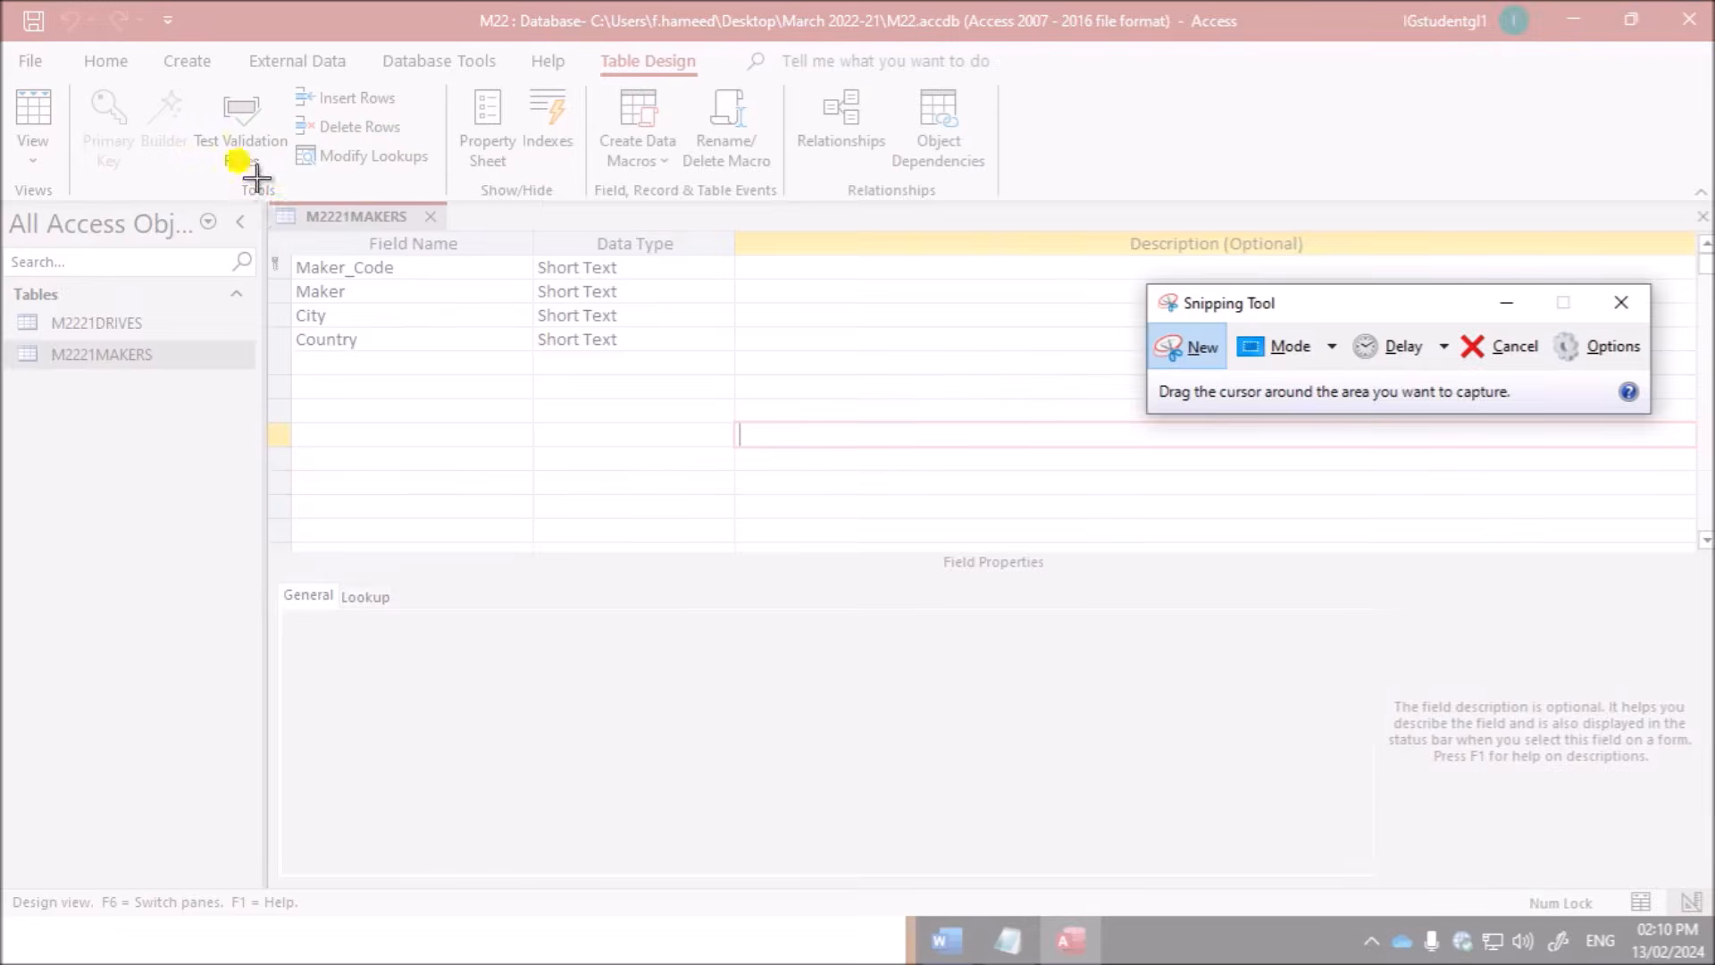
pyautogui.moveTo(266, 195); pyautogui.dragTo(731, 358)
# Step: Paste the M2221MAKERS snip below the drives screenshot in the Word evidence document and add blank lines until the Step 14 heading starts a new page
pyautogui.click(947, 939)
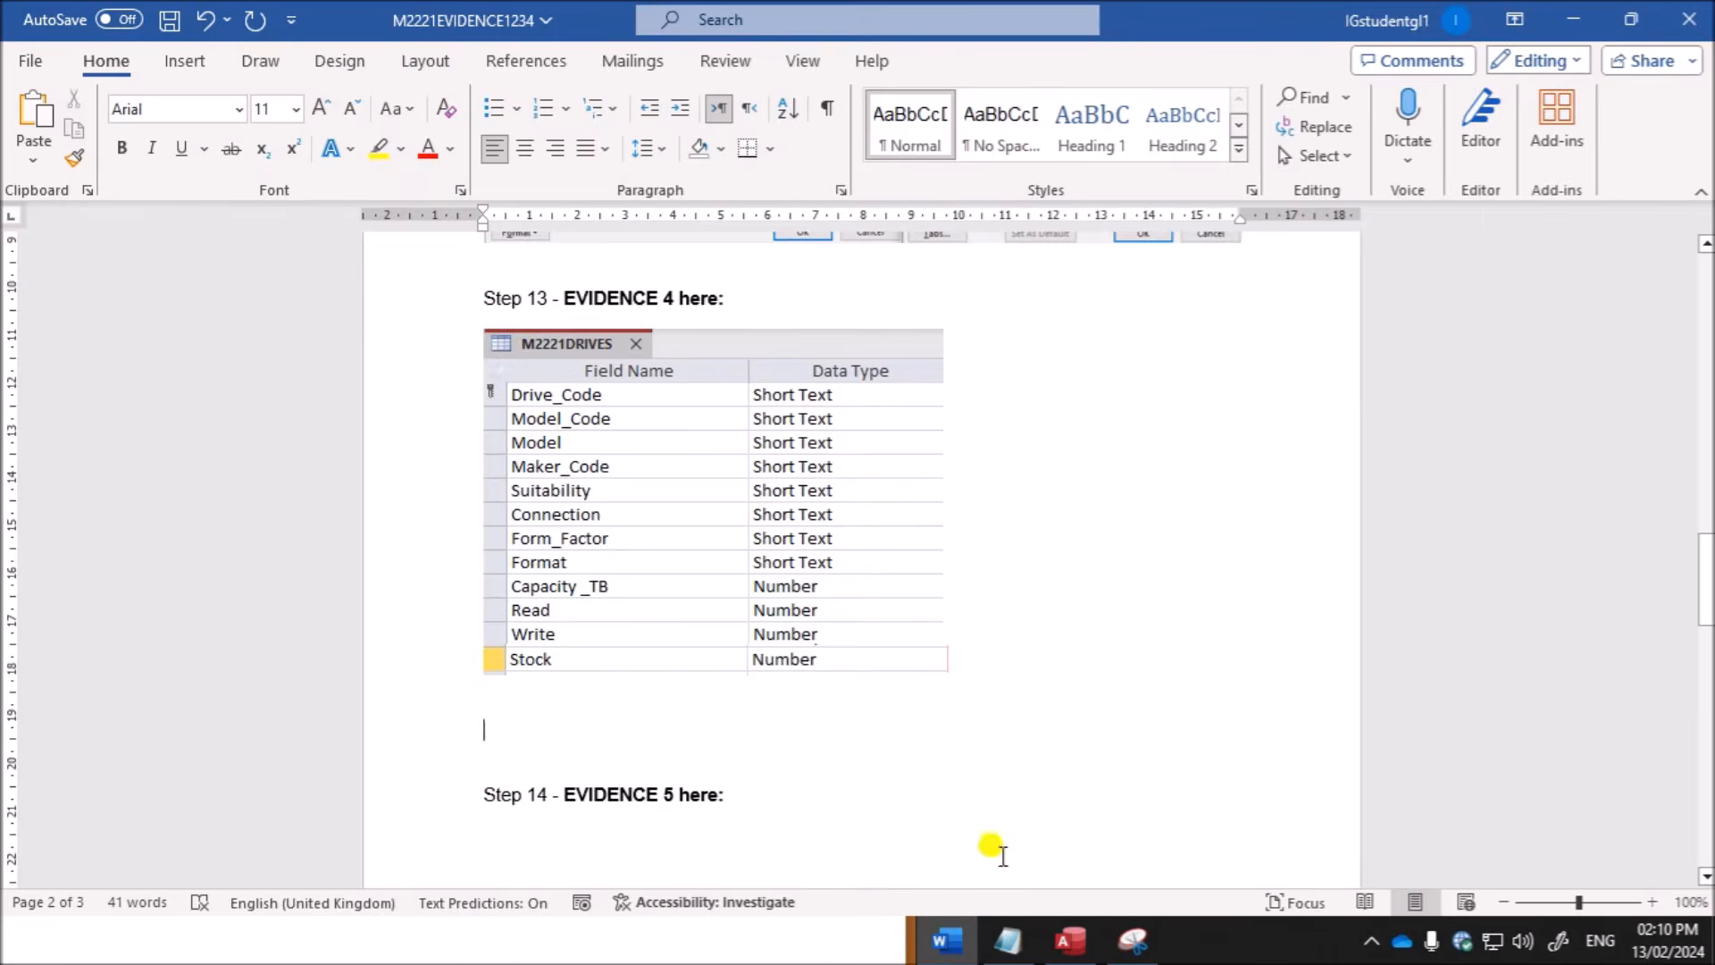
pyautogui.hotkey('ctrl', 'v')
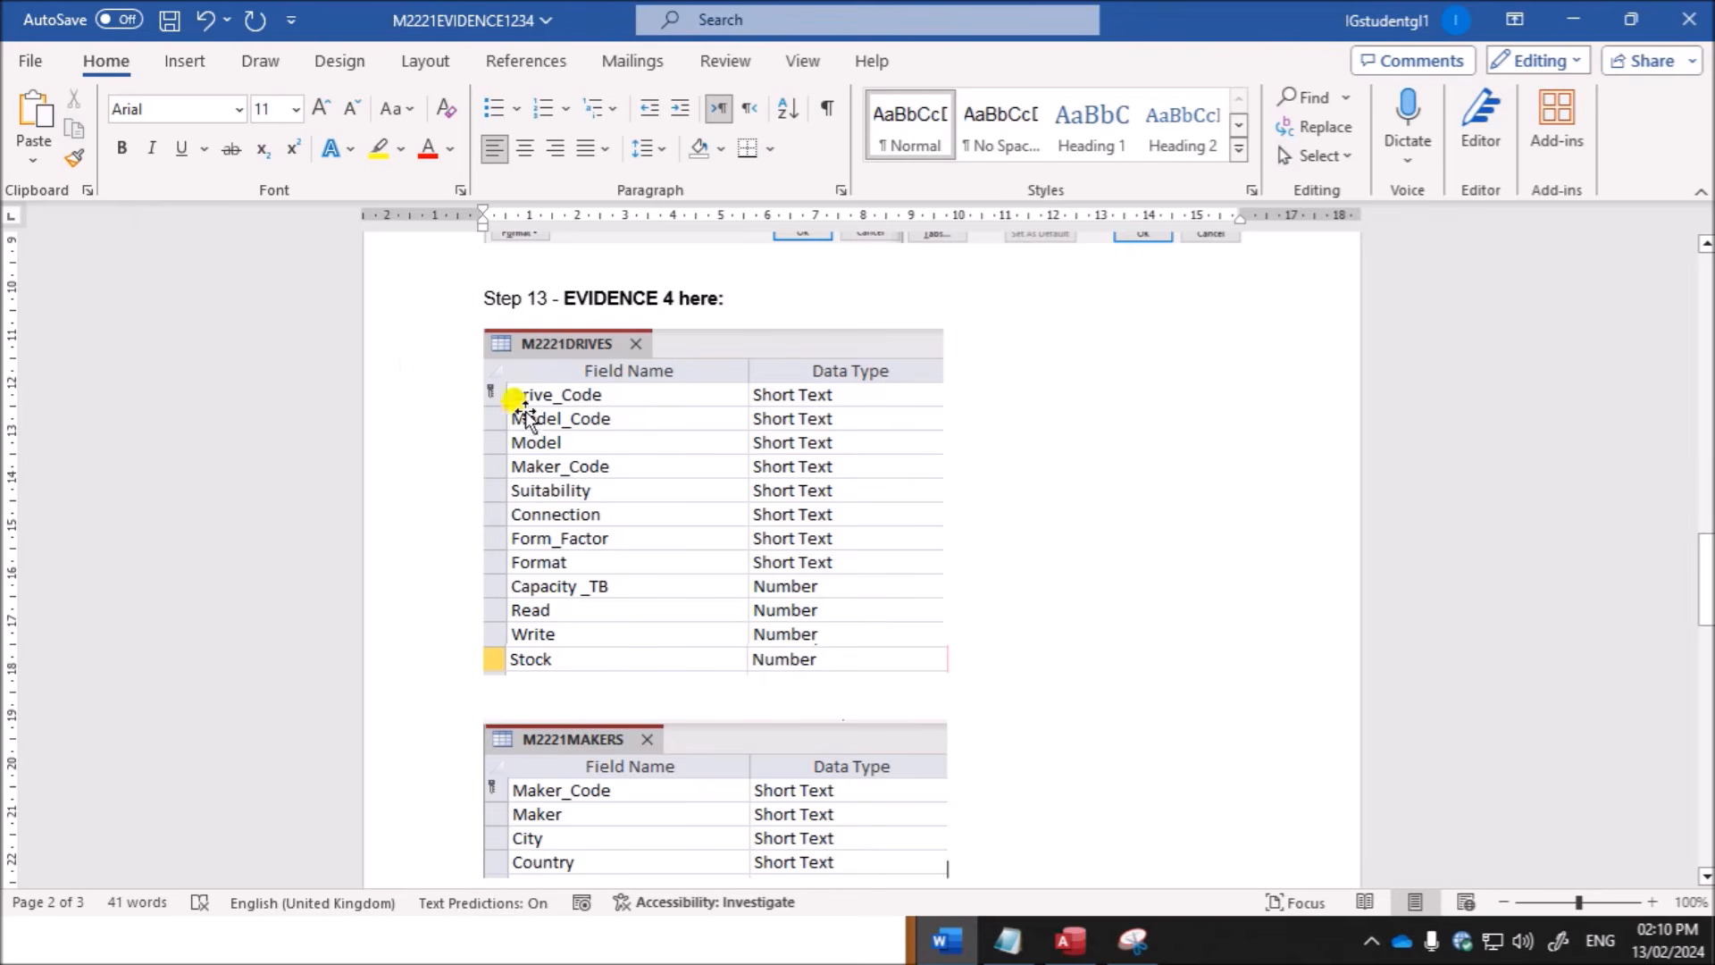
pyautogui.scroll(-7, 608, 607)
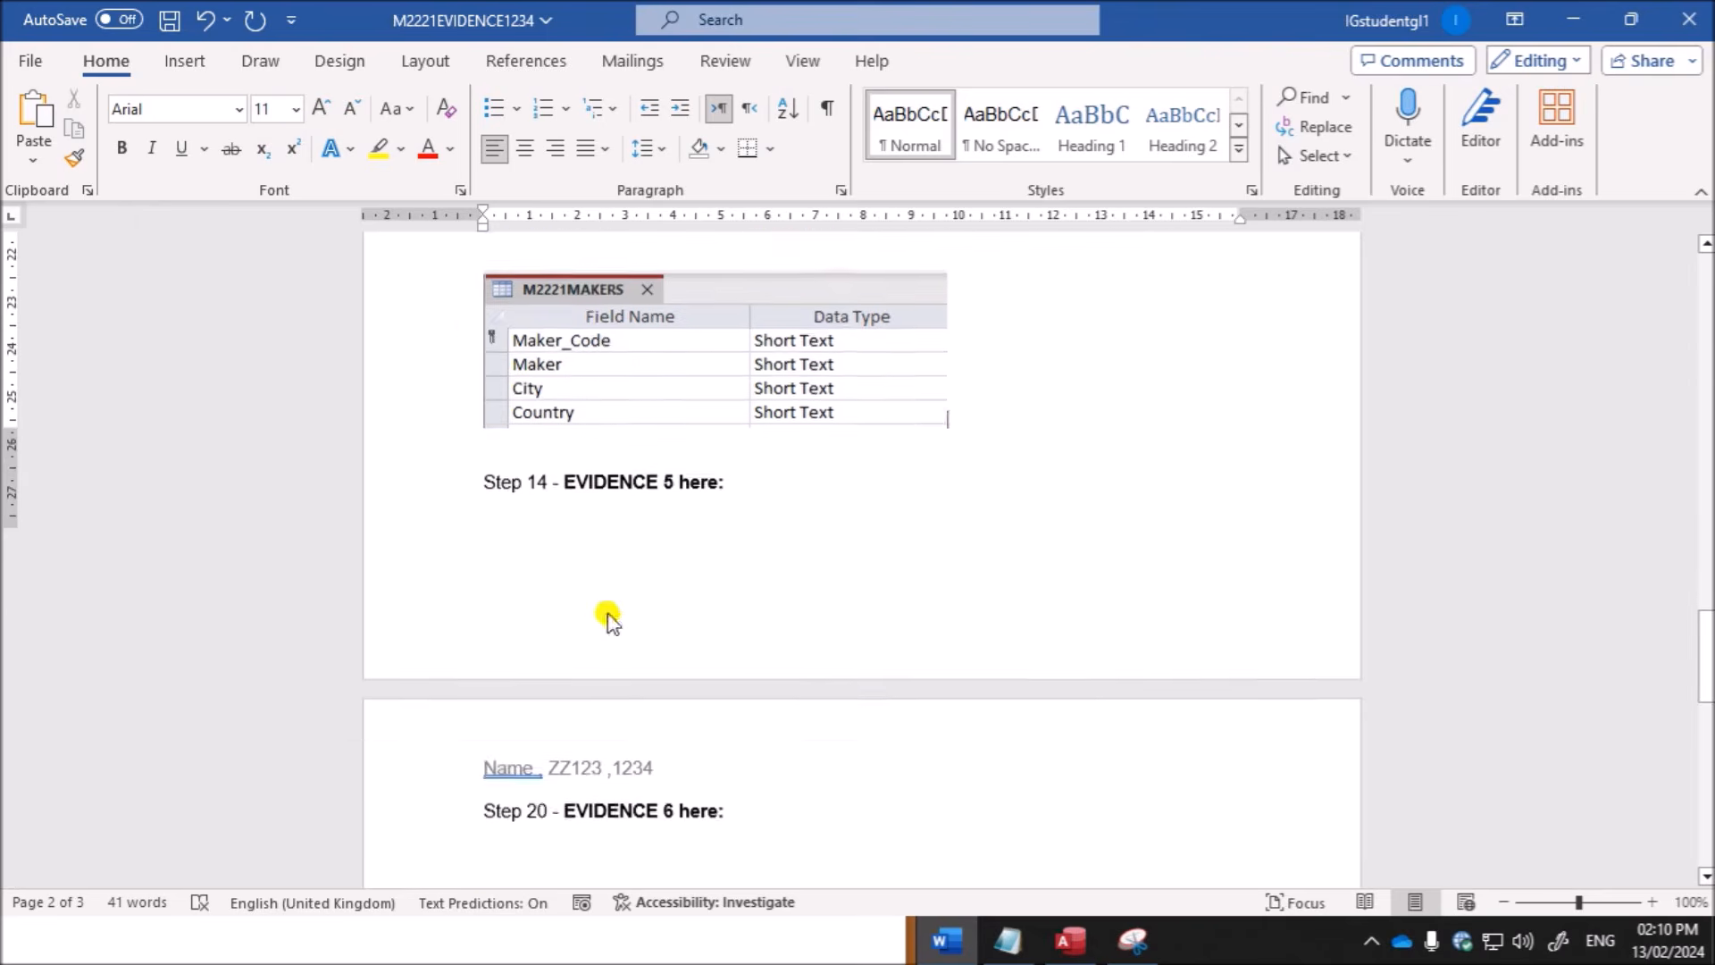
pyautogui.press('Return')
pyautogui.press('Return')
pyautogui.press('Return')
pyautogui.press('Return')
pyautogui.press('Return')
pyautogui.press('Return')
pyautogui.press('Return')
pyautogui.press('Return')
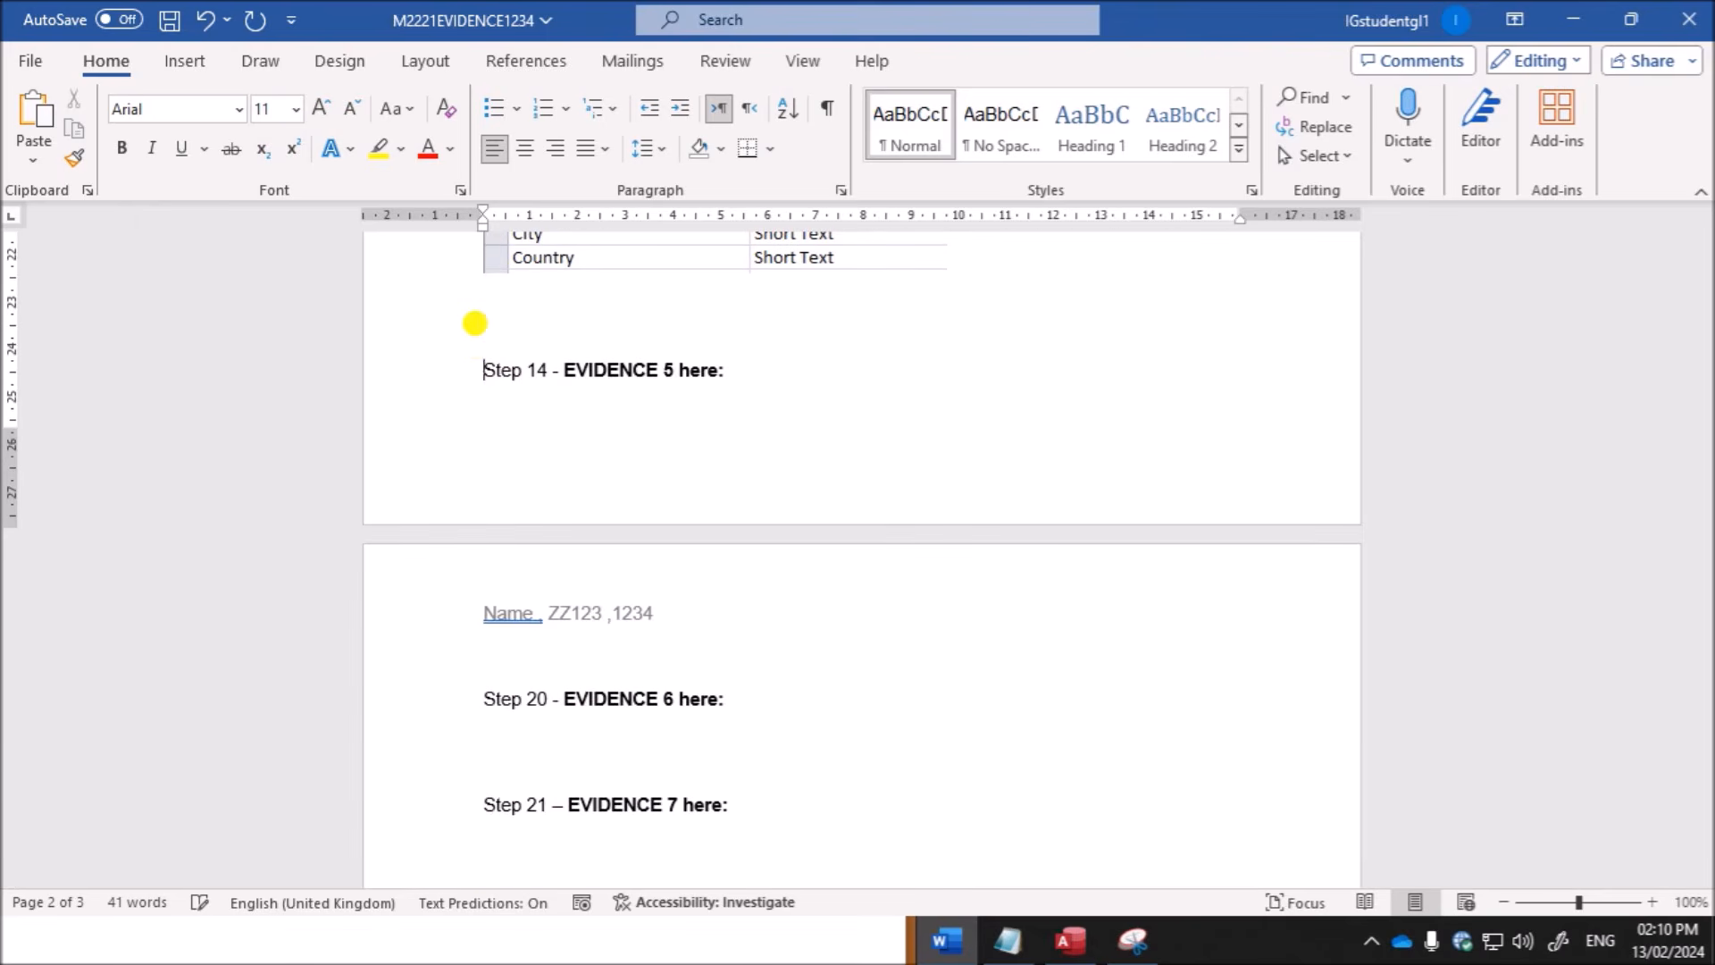
pyautogui.scroll(-3, 581, 572)
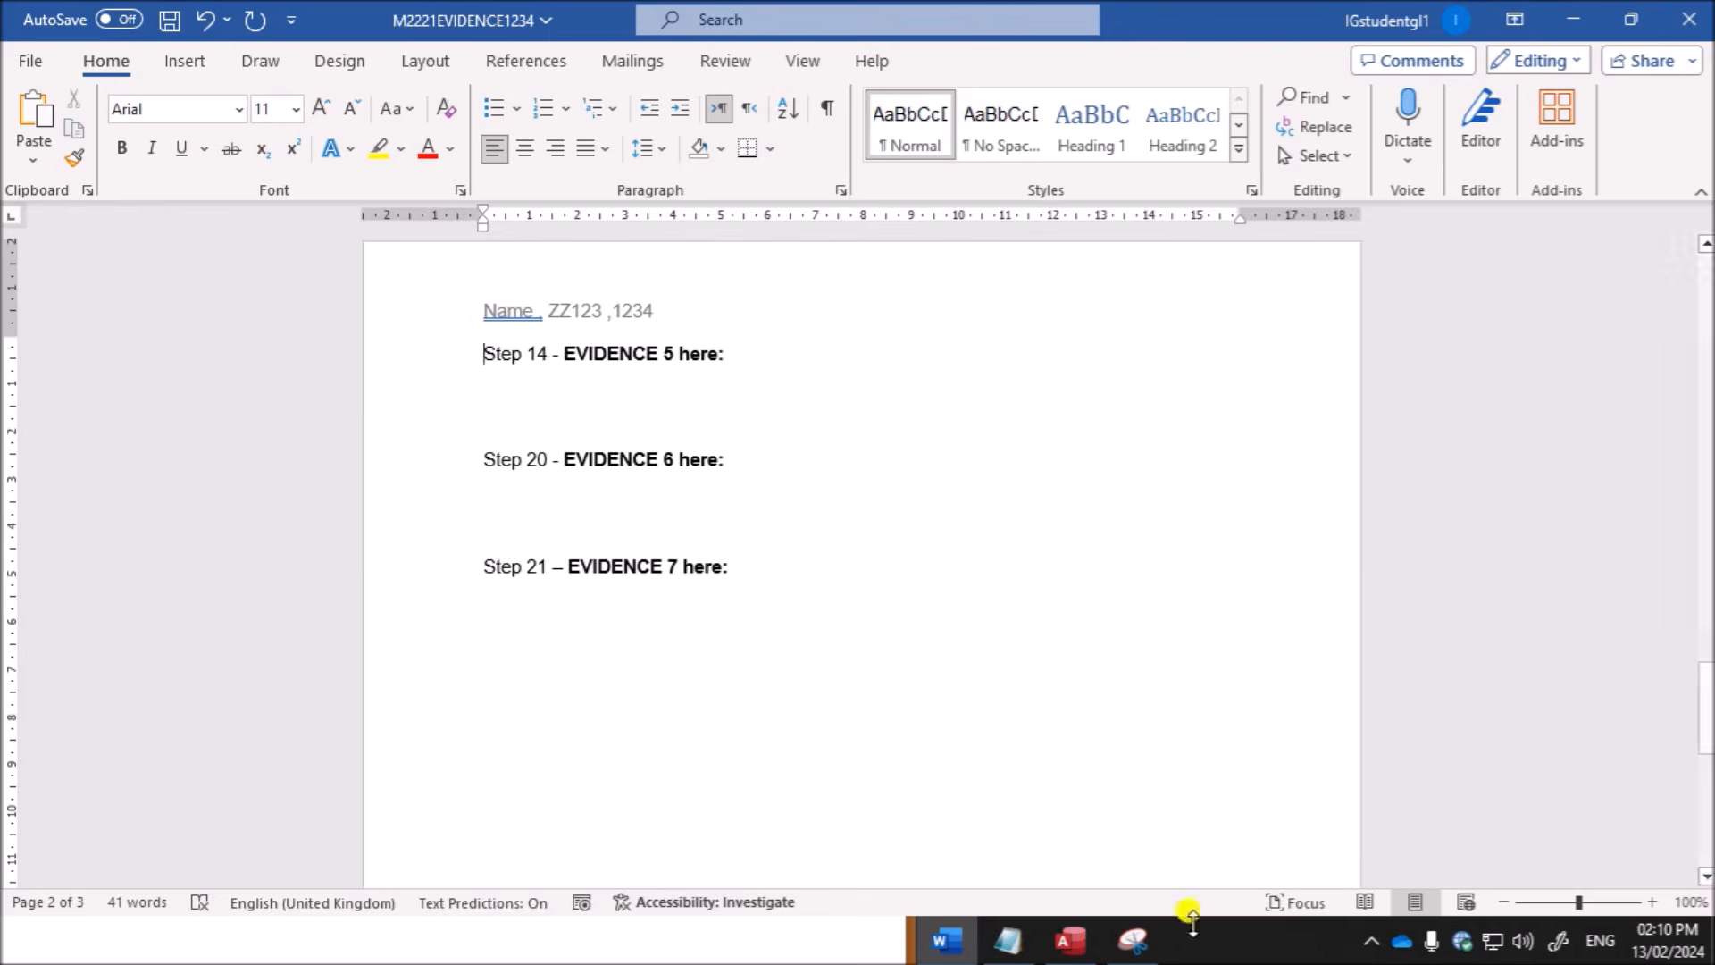
# Step: Switch to the question paper PDF to read step 14, return to Access and close the M2221MAKERS table
pyautogui.click(591, 948)
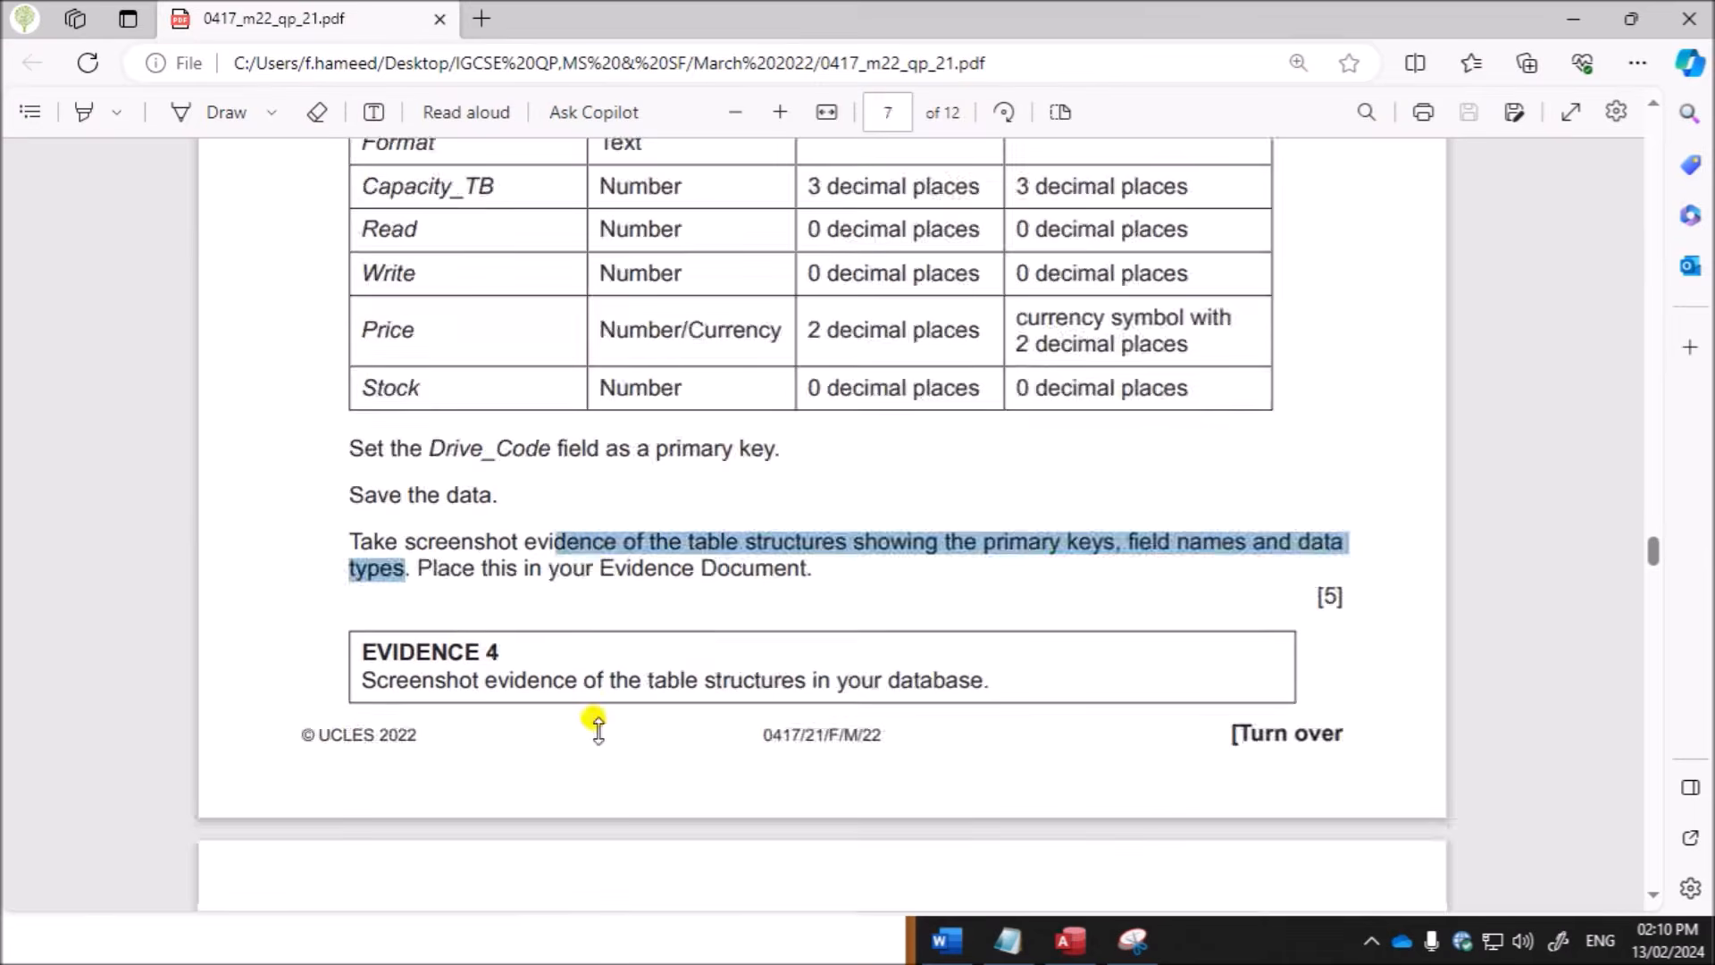
pyautogui.scroll(-7, 593, 726)
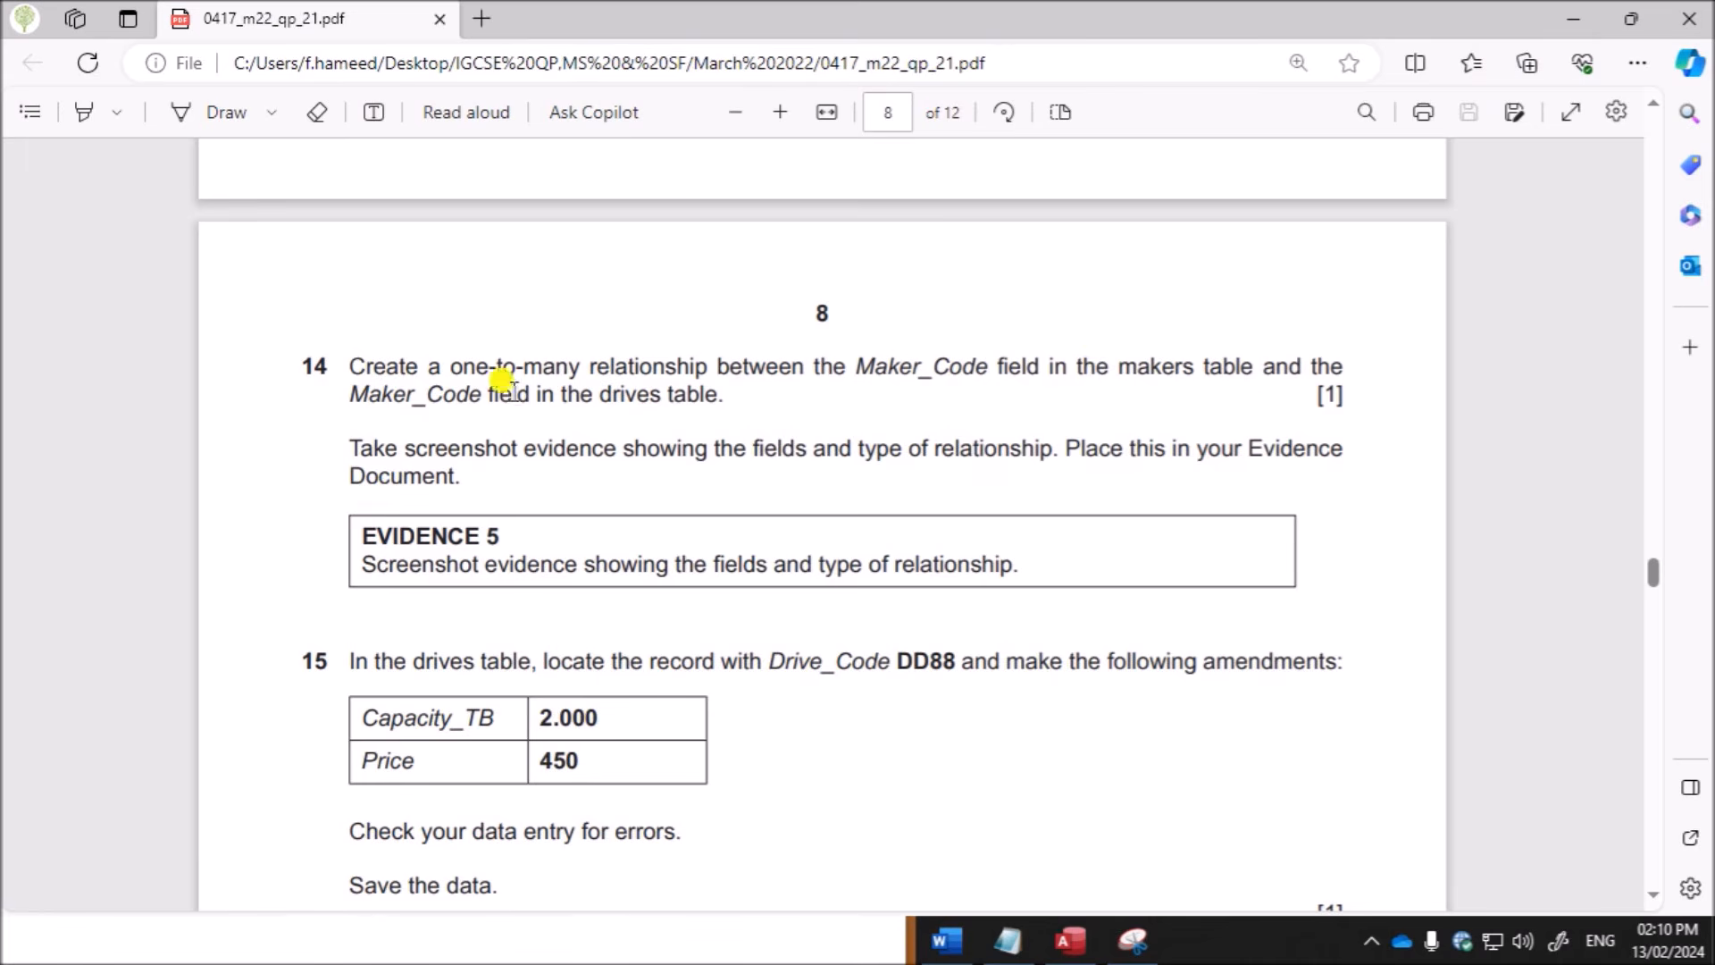
pyautogui.click(1071, 940)
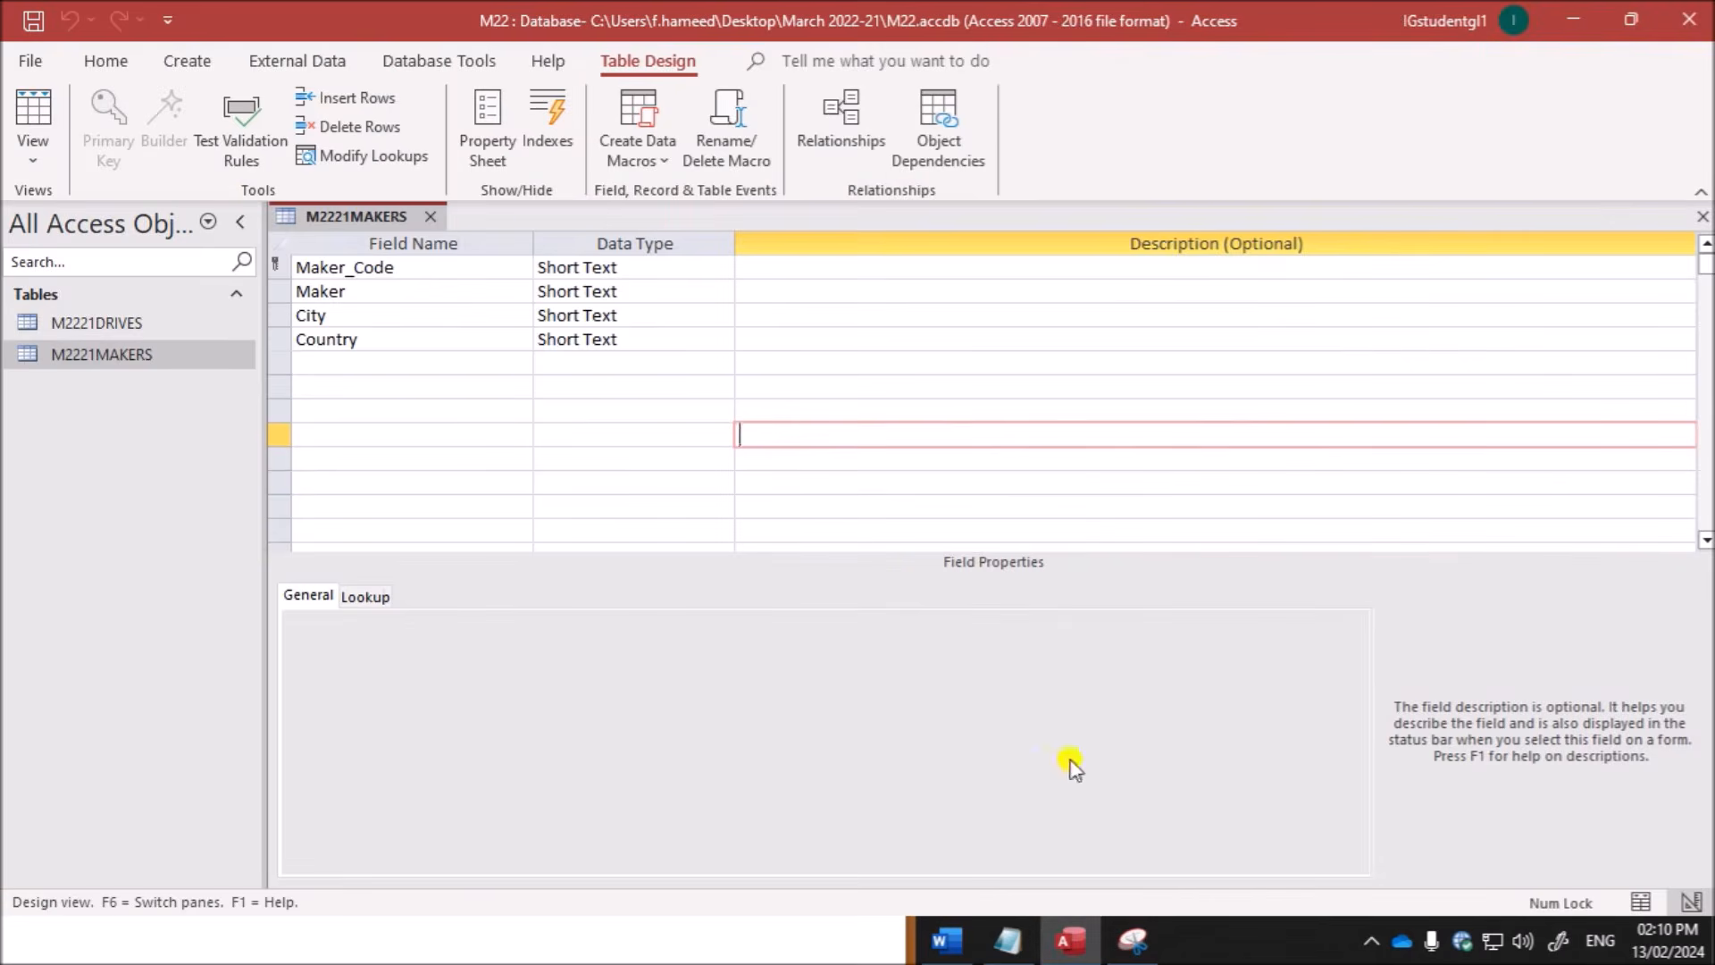
pyautogui.click(431, 216)
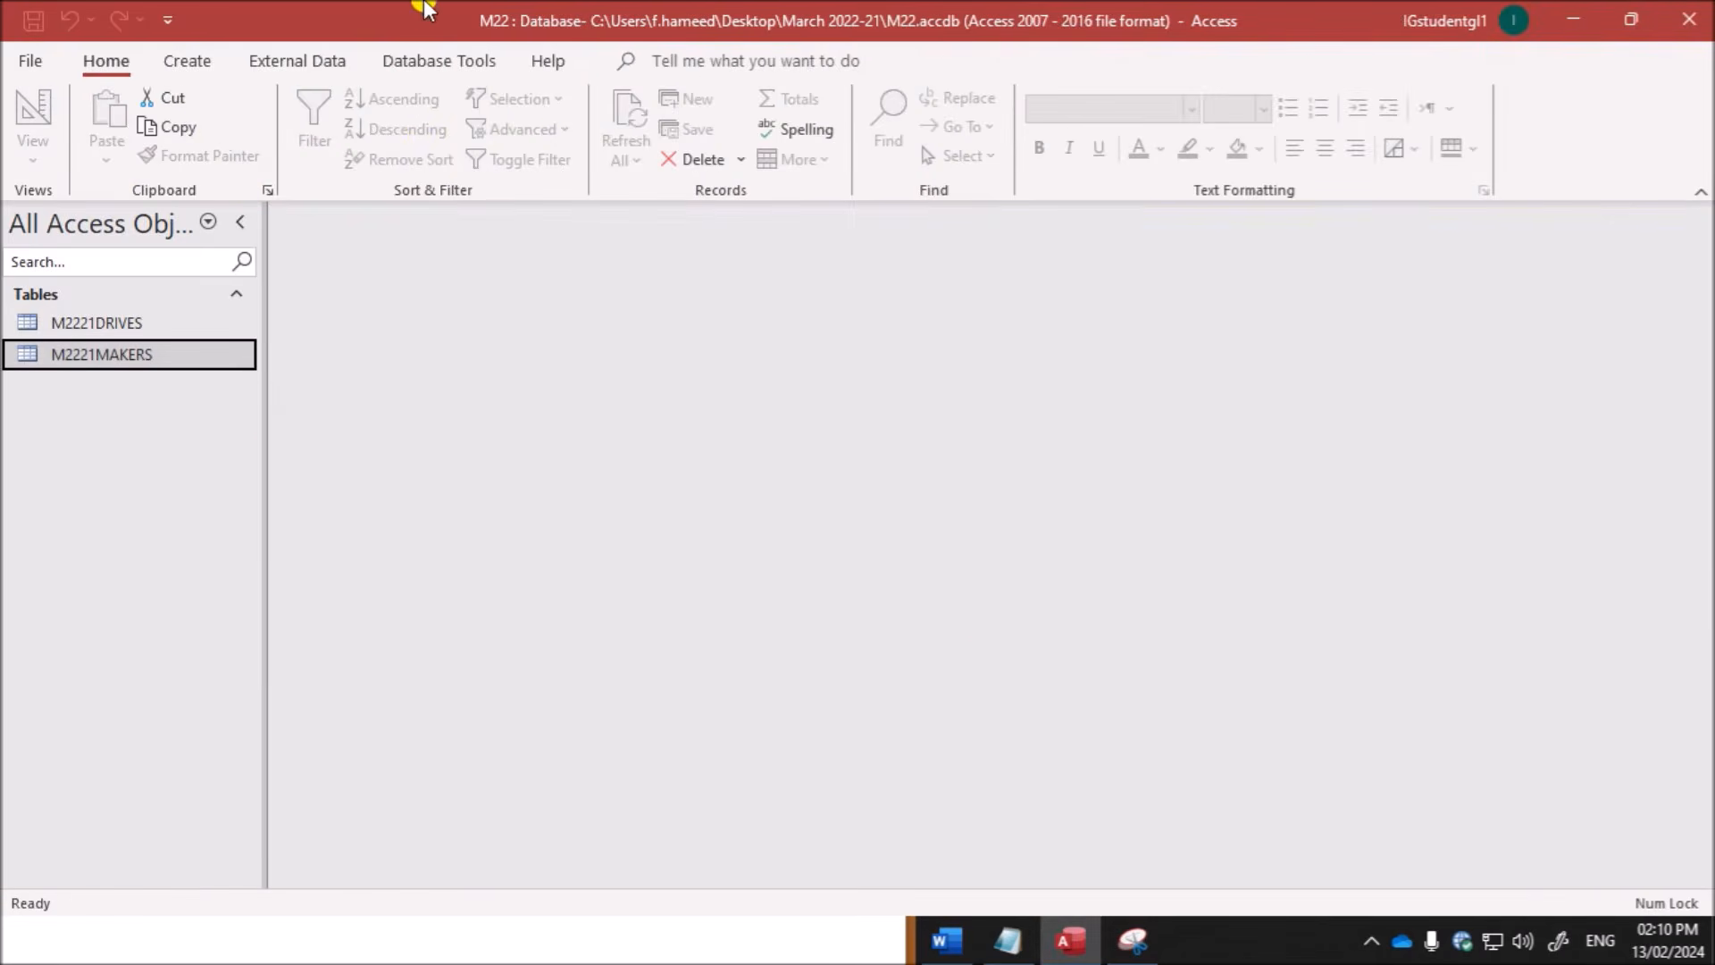
# Step: Open the Relationships window and add the M2221DRIVES and M2221MAKERS tables to it
pyautogui.click(442, 59)
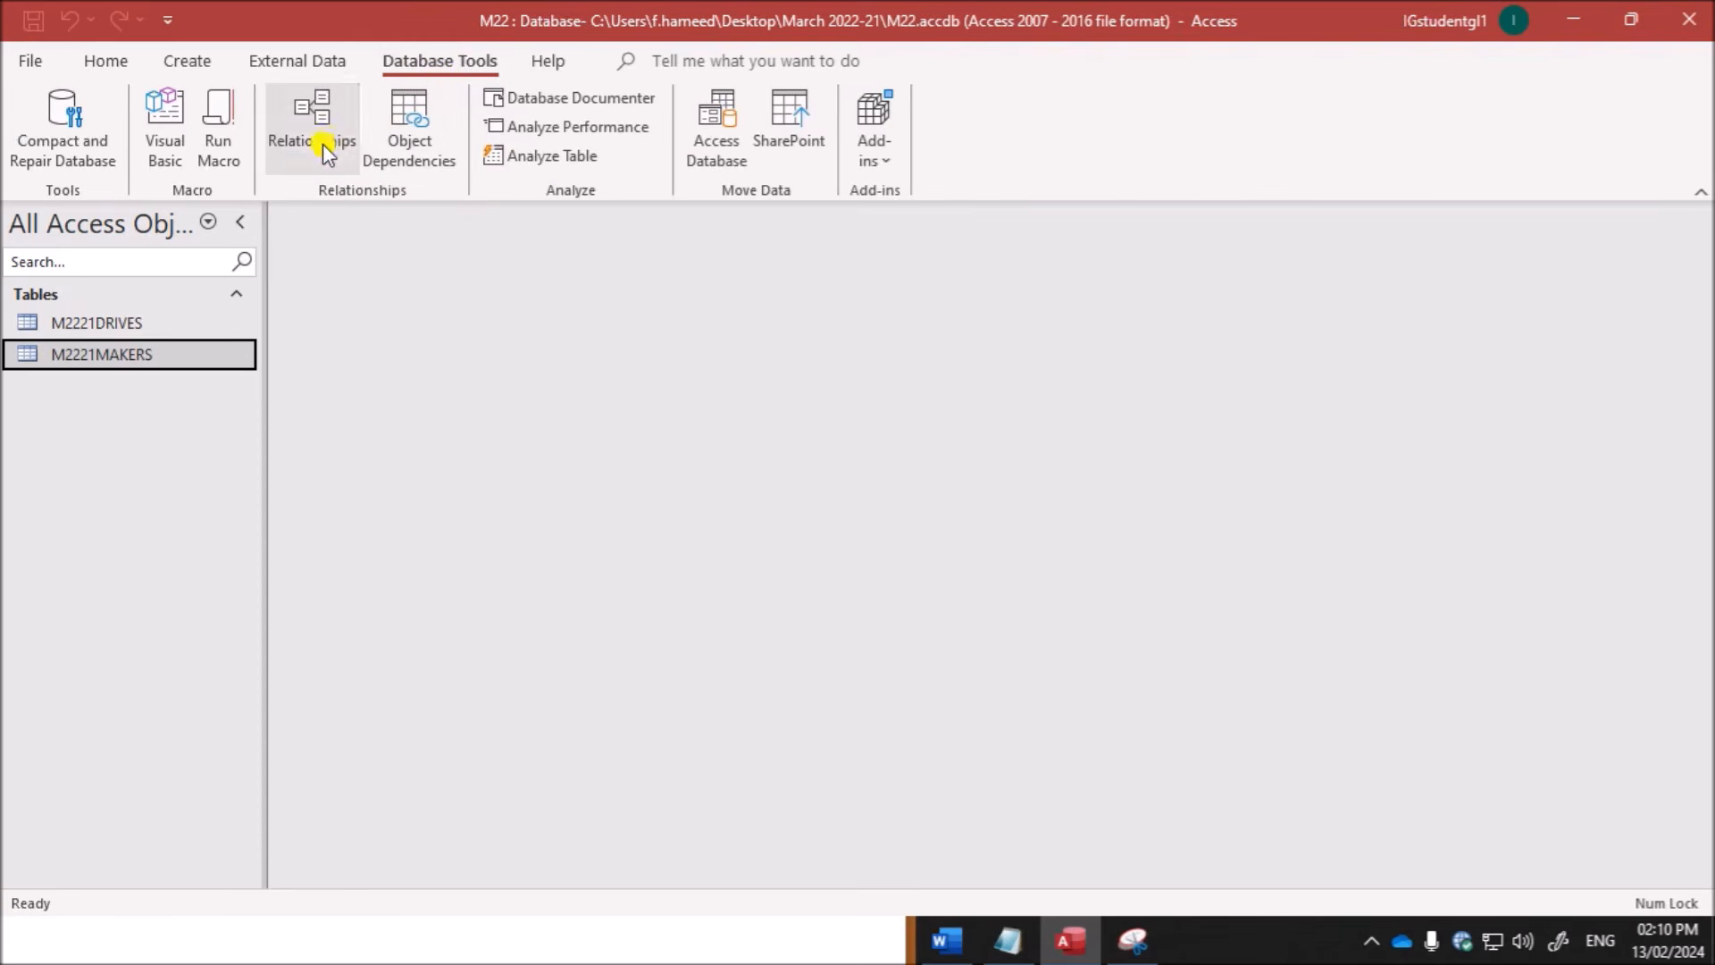
pyautogui.click(317, 139)
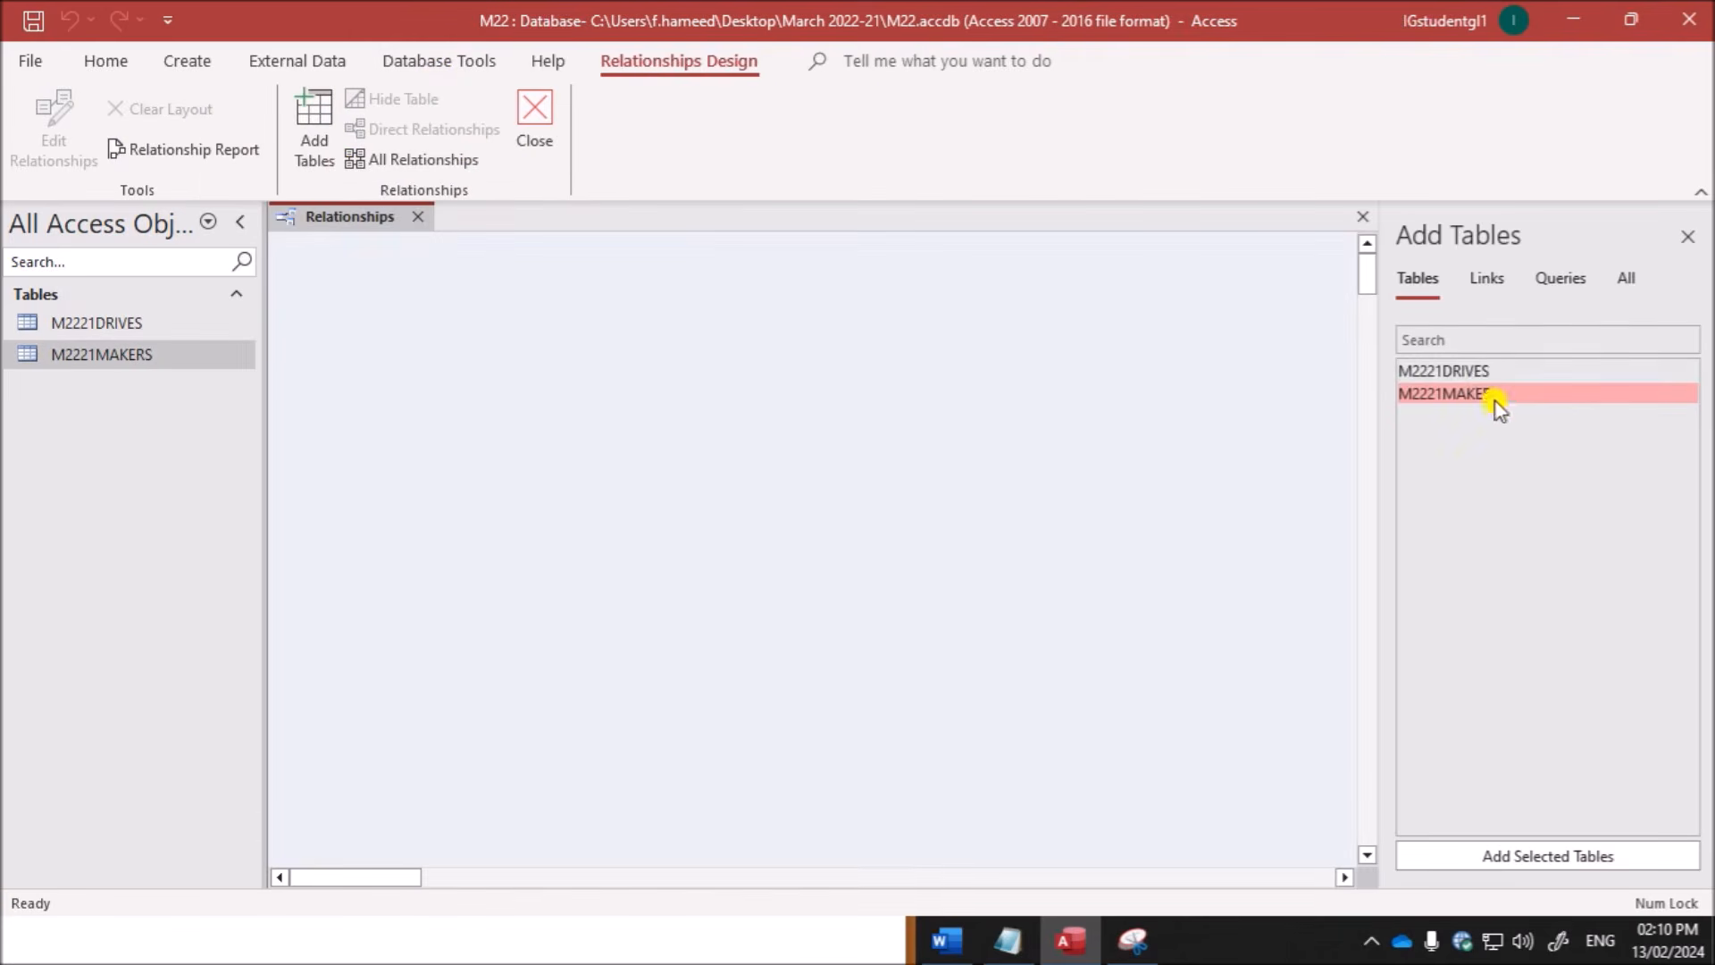
pyautogui.doubleClick(1470, 370)
pyautogui.doubleClick(1457, 394)
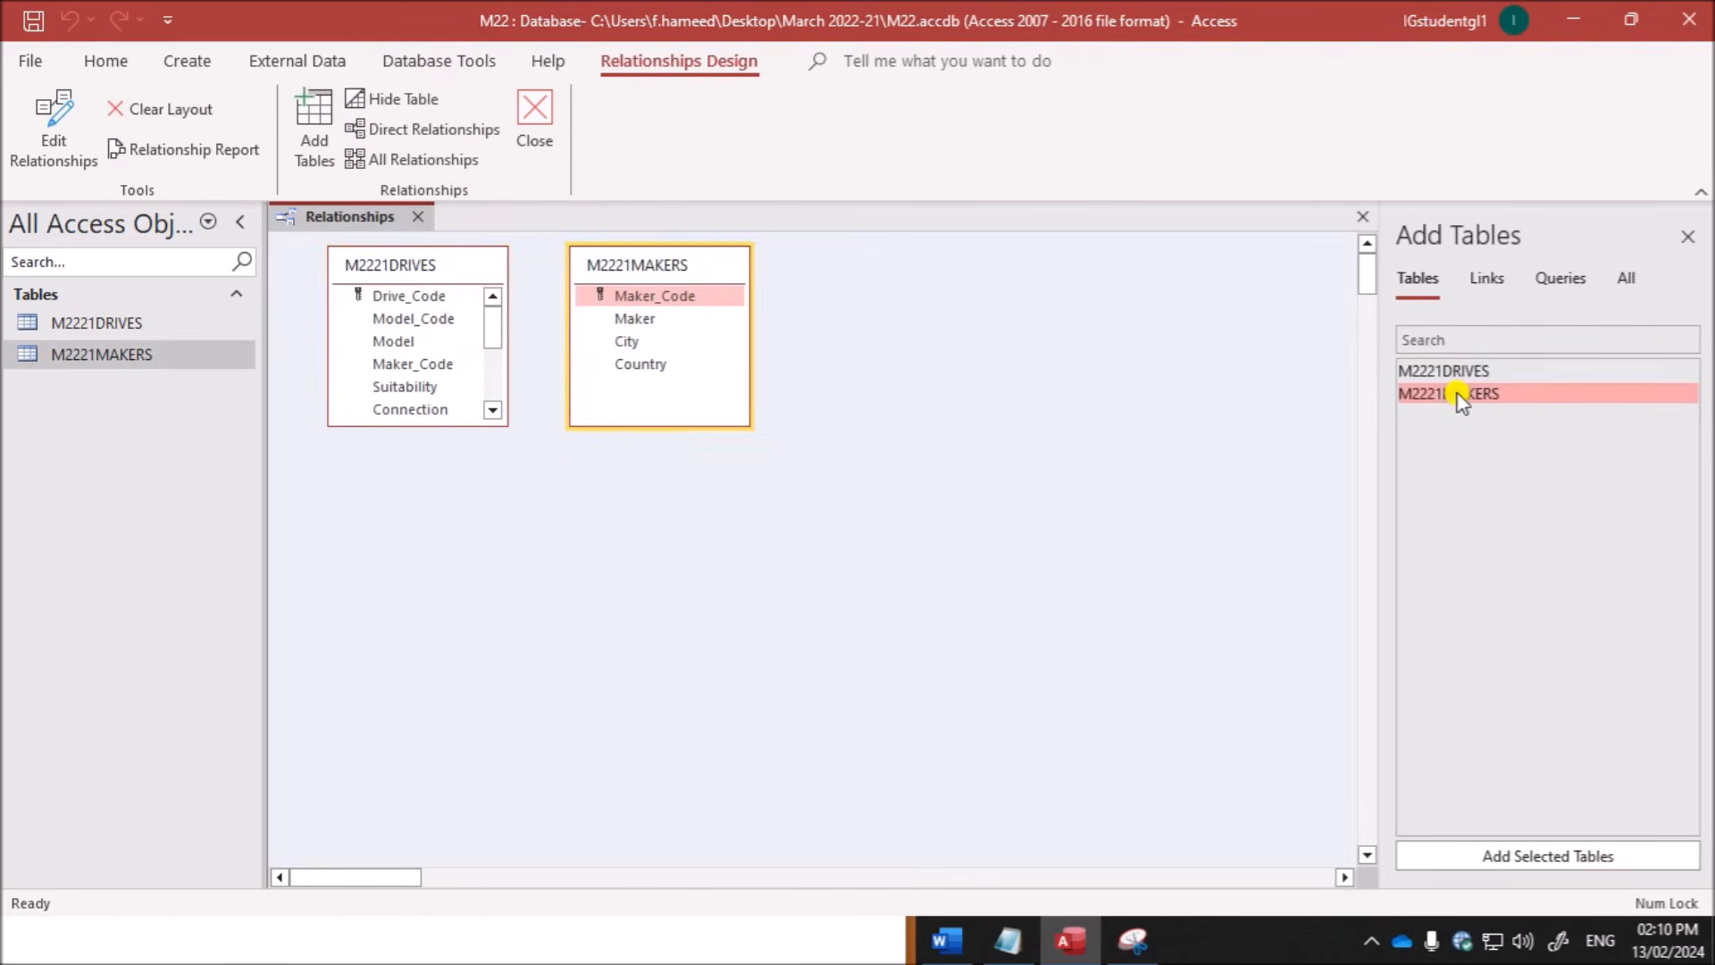
# Step: Enlarge both table boxes to show all fields and move M2221MAKERS further away from M2221DRIVES
pyautogui.moveTo(369, 420); pyautogui.dragTo(397, 613)
pyautogui.moveTo(642, 426); pyautogui.dragTo(632, 570)
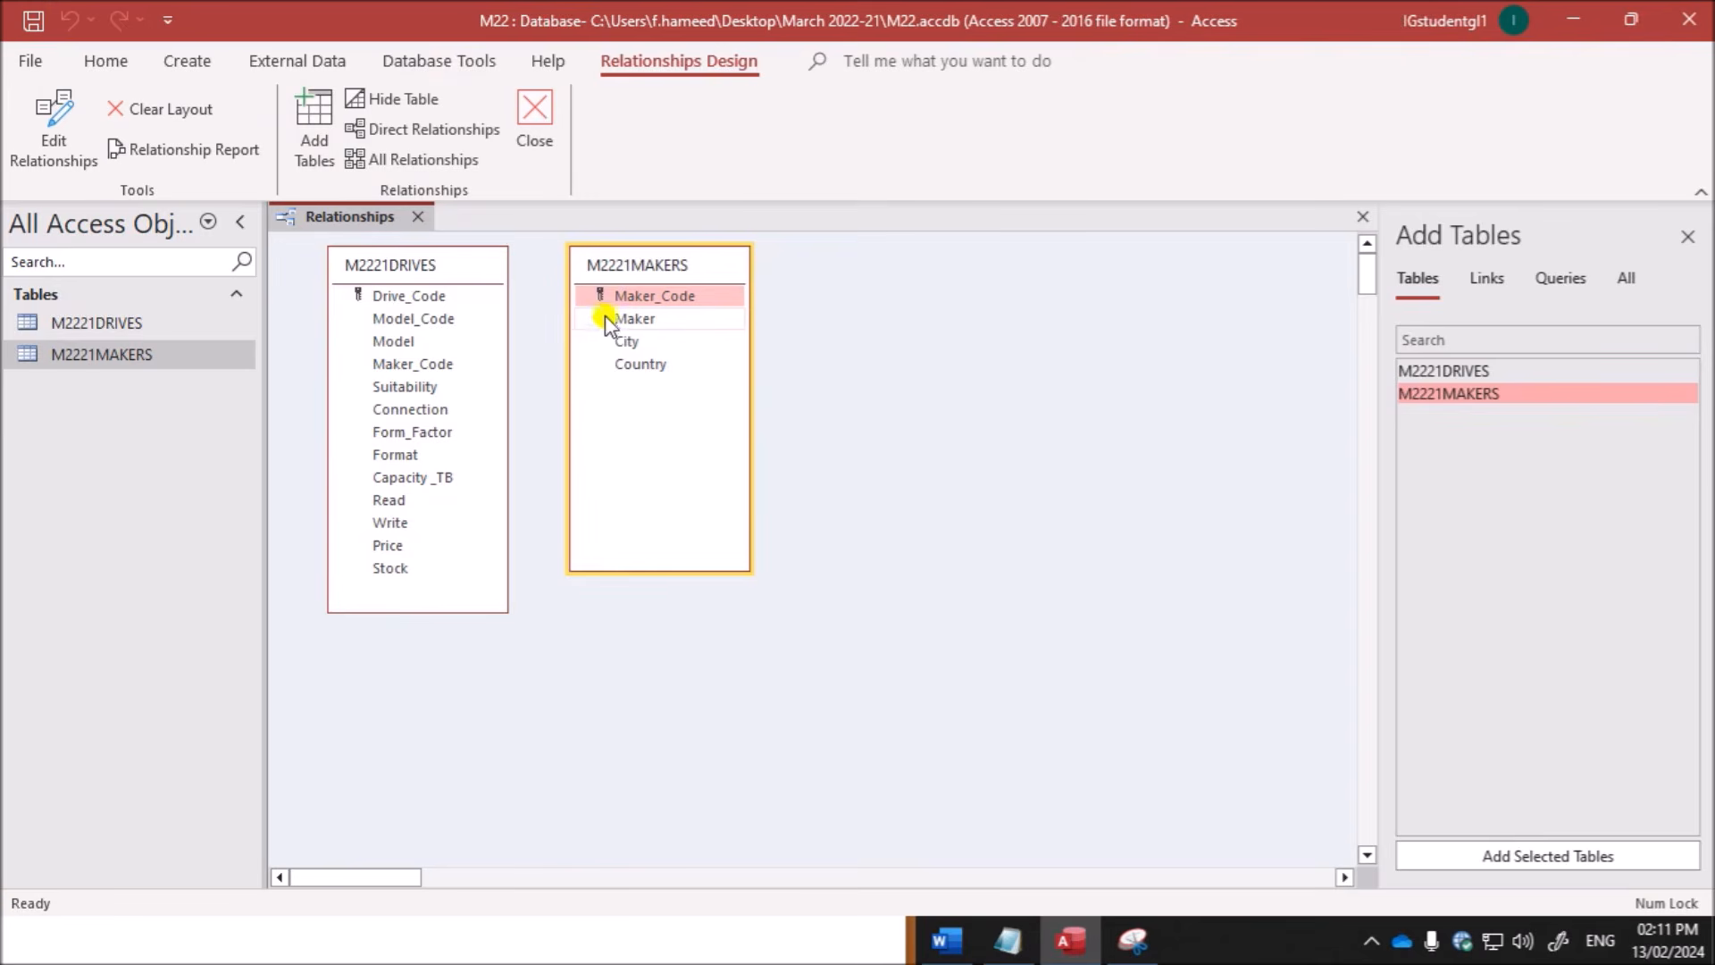
pyautogui.moveTo(679, 265); pyautogui.dragTo(786, 267)
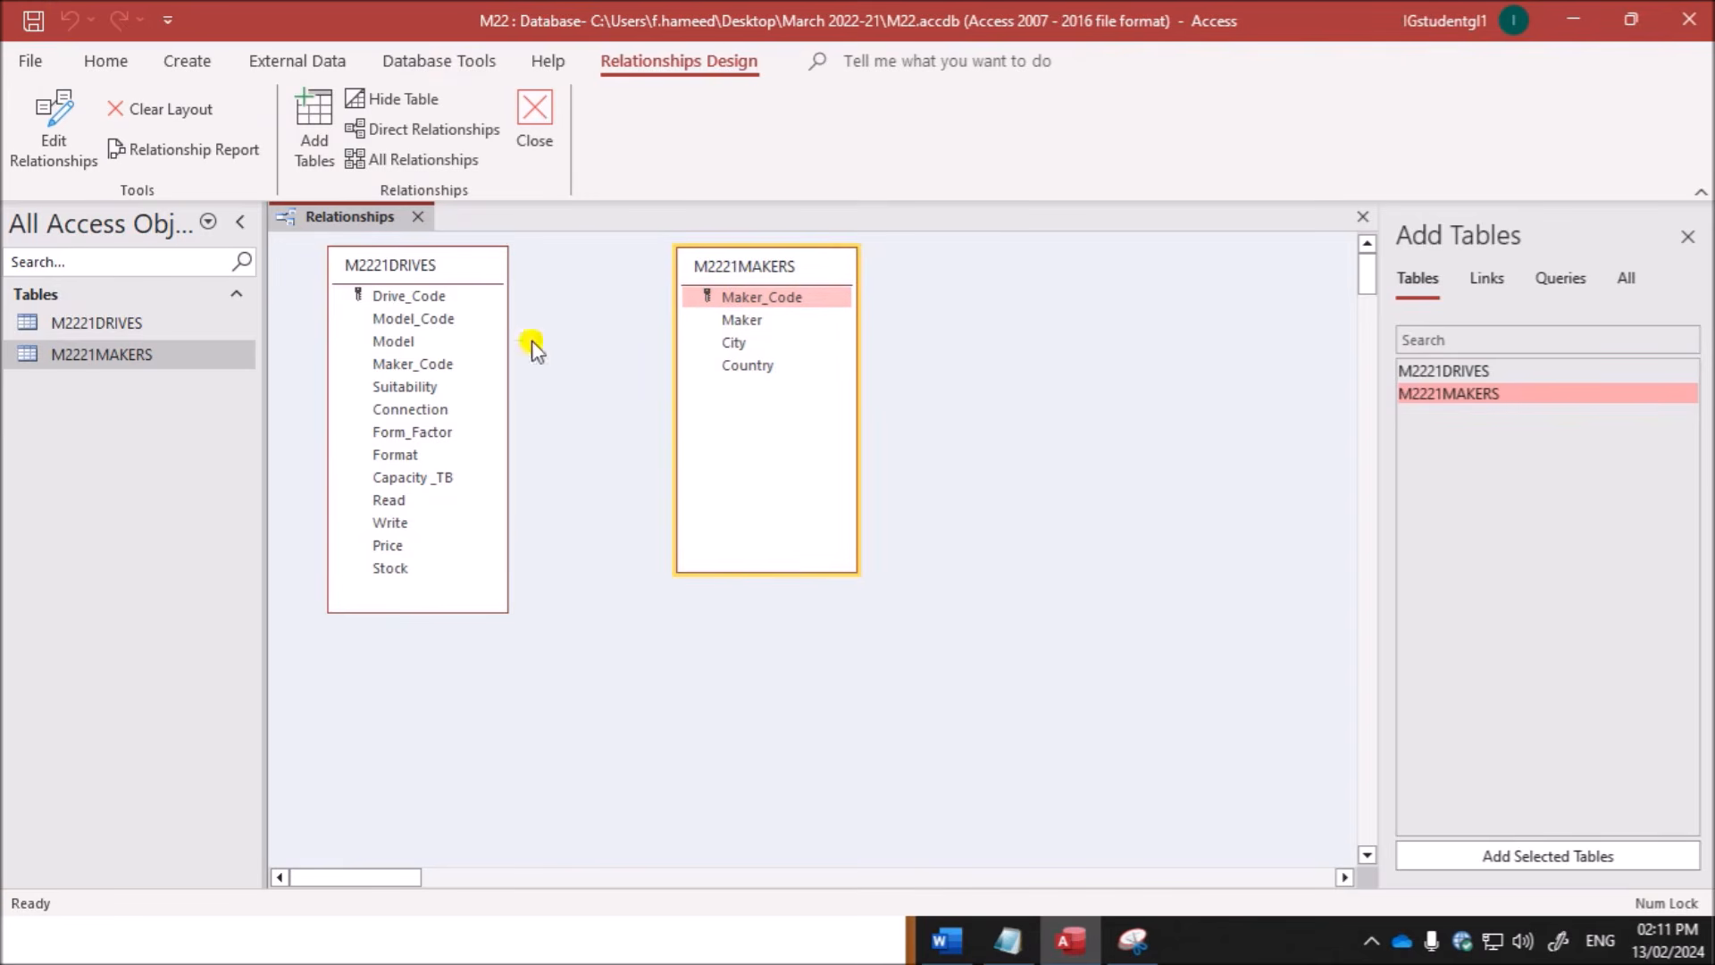
# Step: Create a one-to-many relationship from Maker_Code in M2221MAKERS to Maker_Code in M2221DRIVES
pyautogui.moveTo(701, 298); pyautogui.dragTo(496, 370)
pyautogui.moveTo(727, 295); pyautogui.dragTo(448, 365)
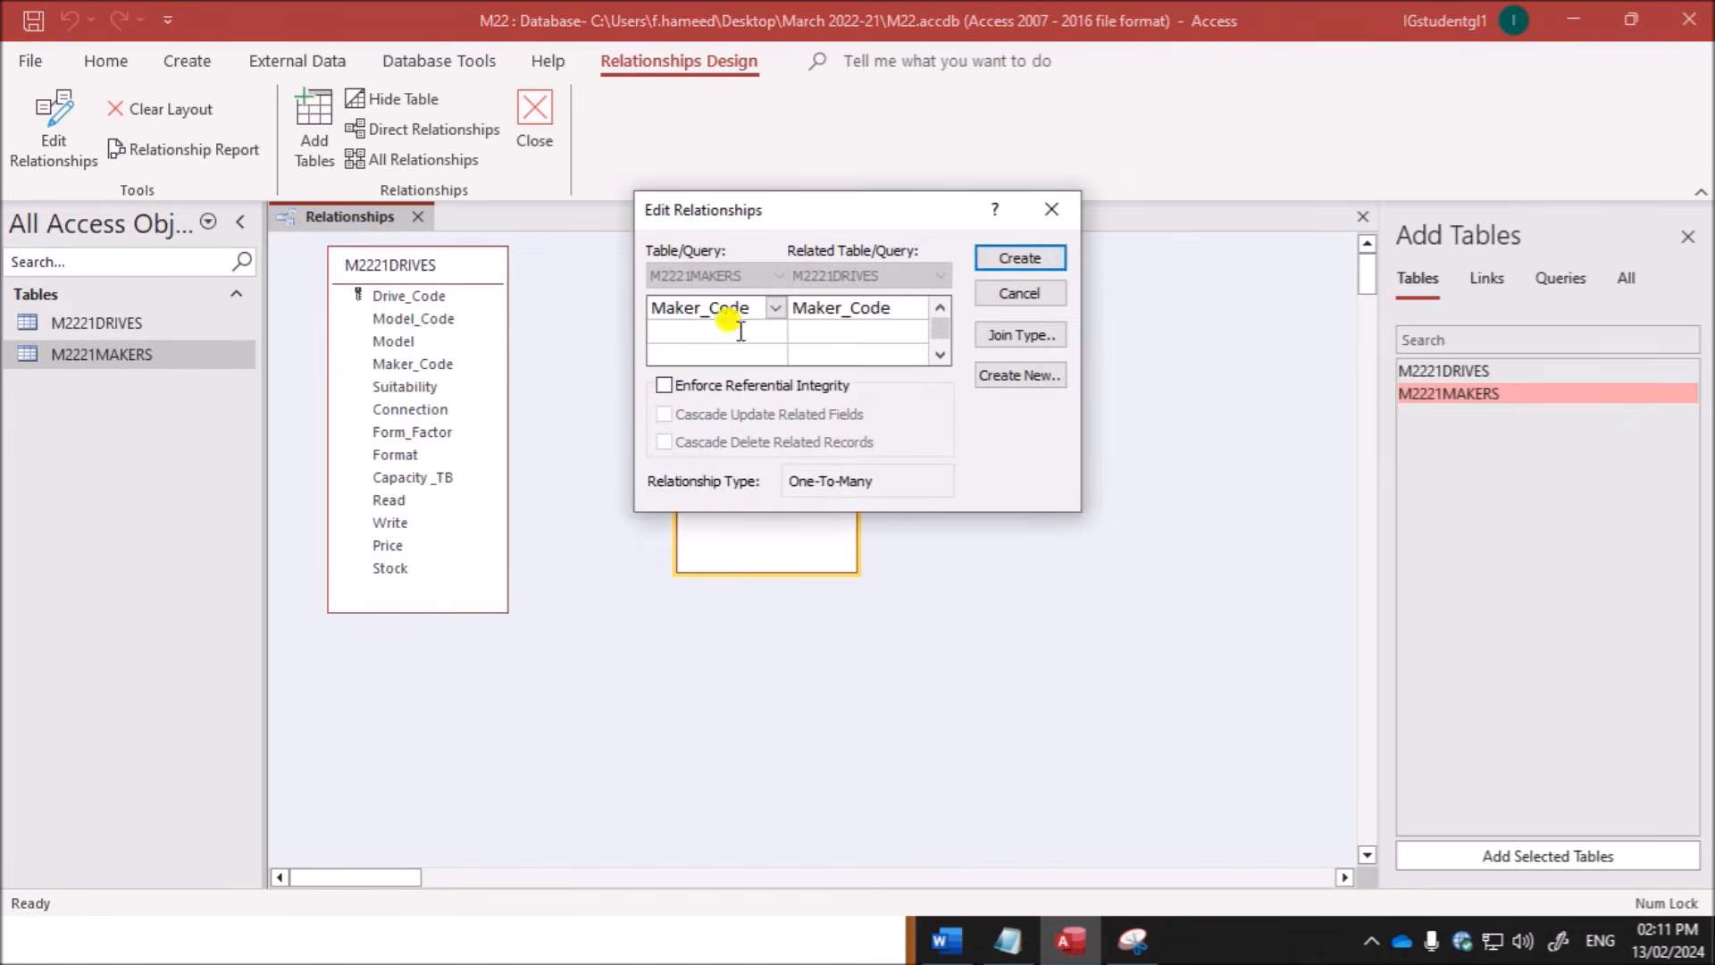
pyautogui.click(1012, 261)
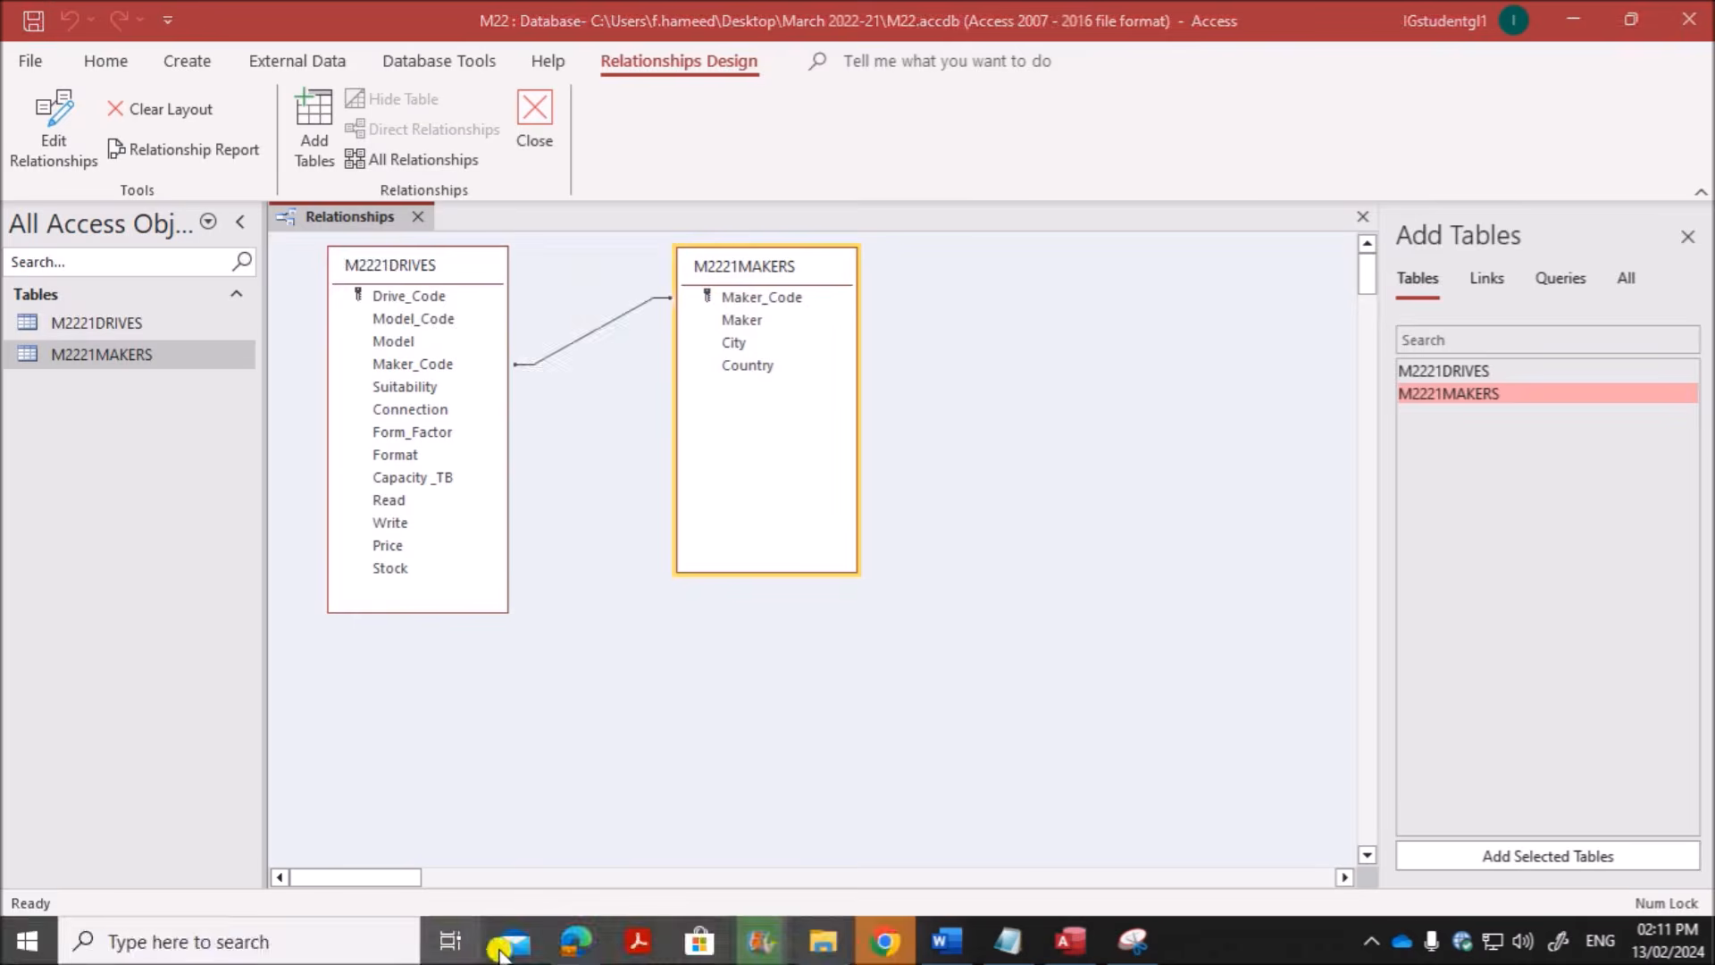
# Step: Check in the question paper what the EVIDENCE 5 screenshot must show and return to the Access Relationships window
pyautogui.click(574, 944)
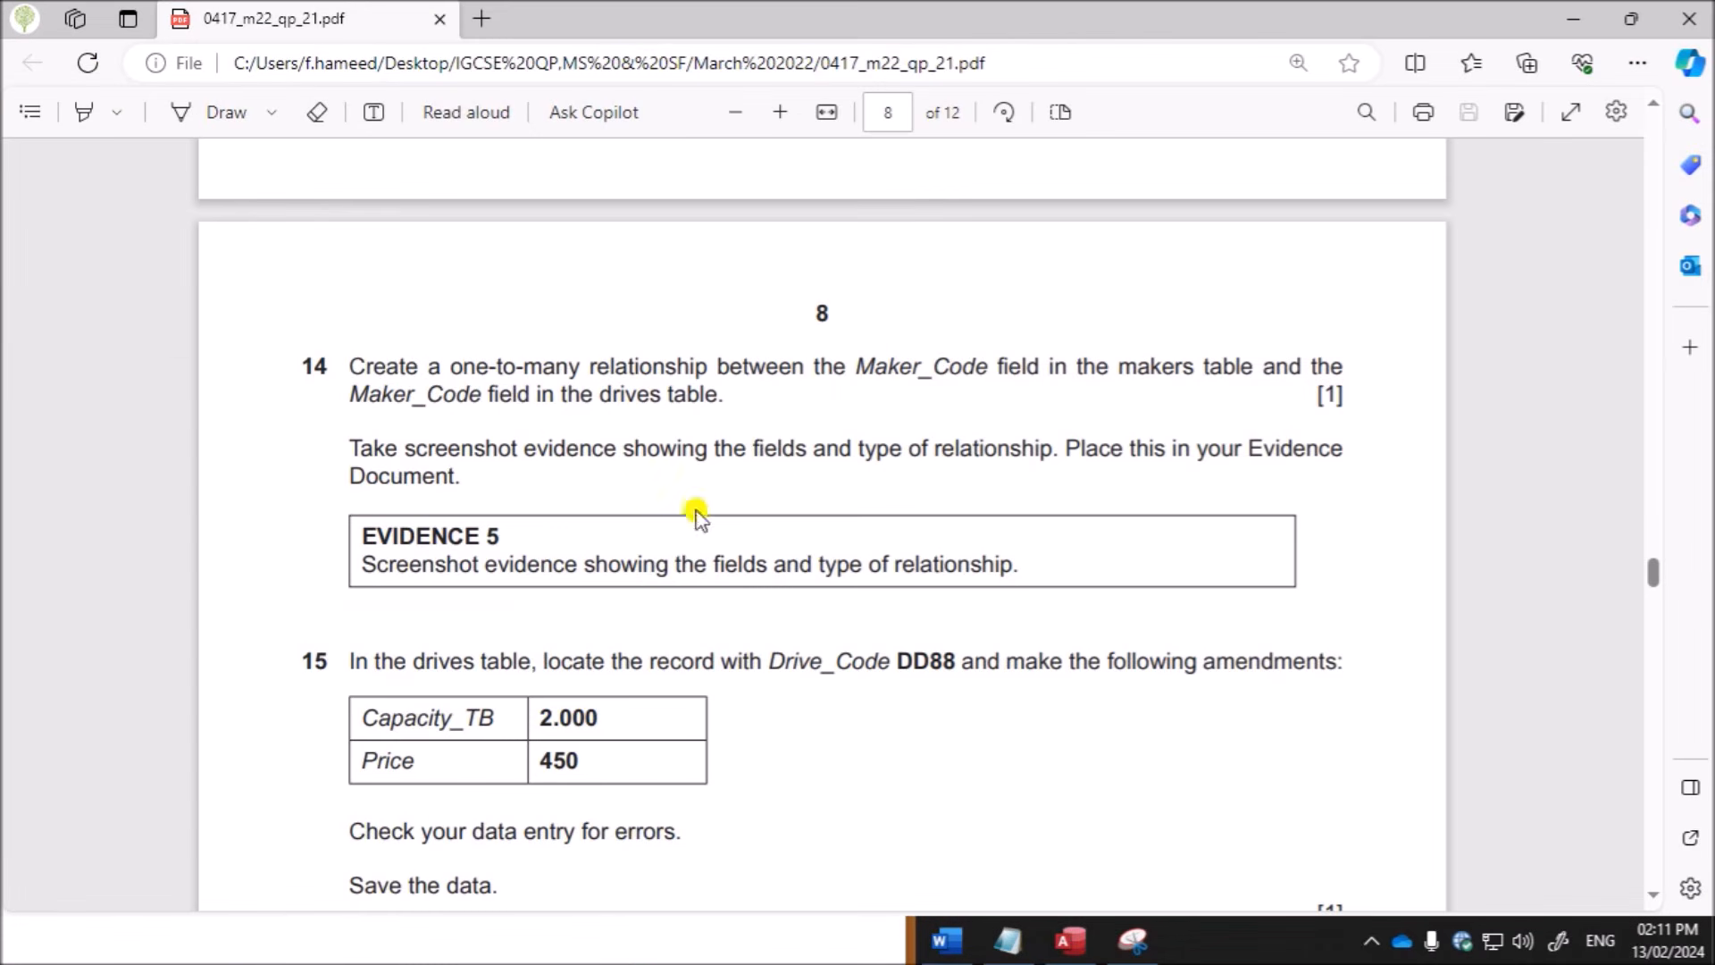
pyautogui.moveTo(742, 444); pyautogui.dragTo(1054, 449)
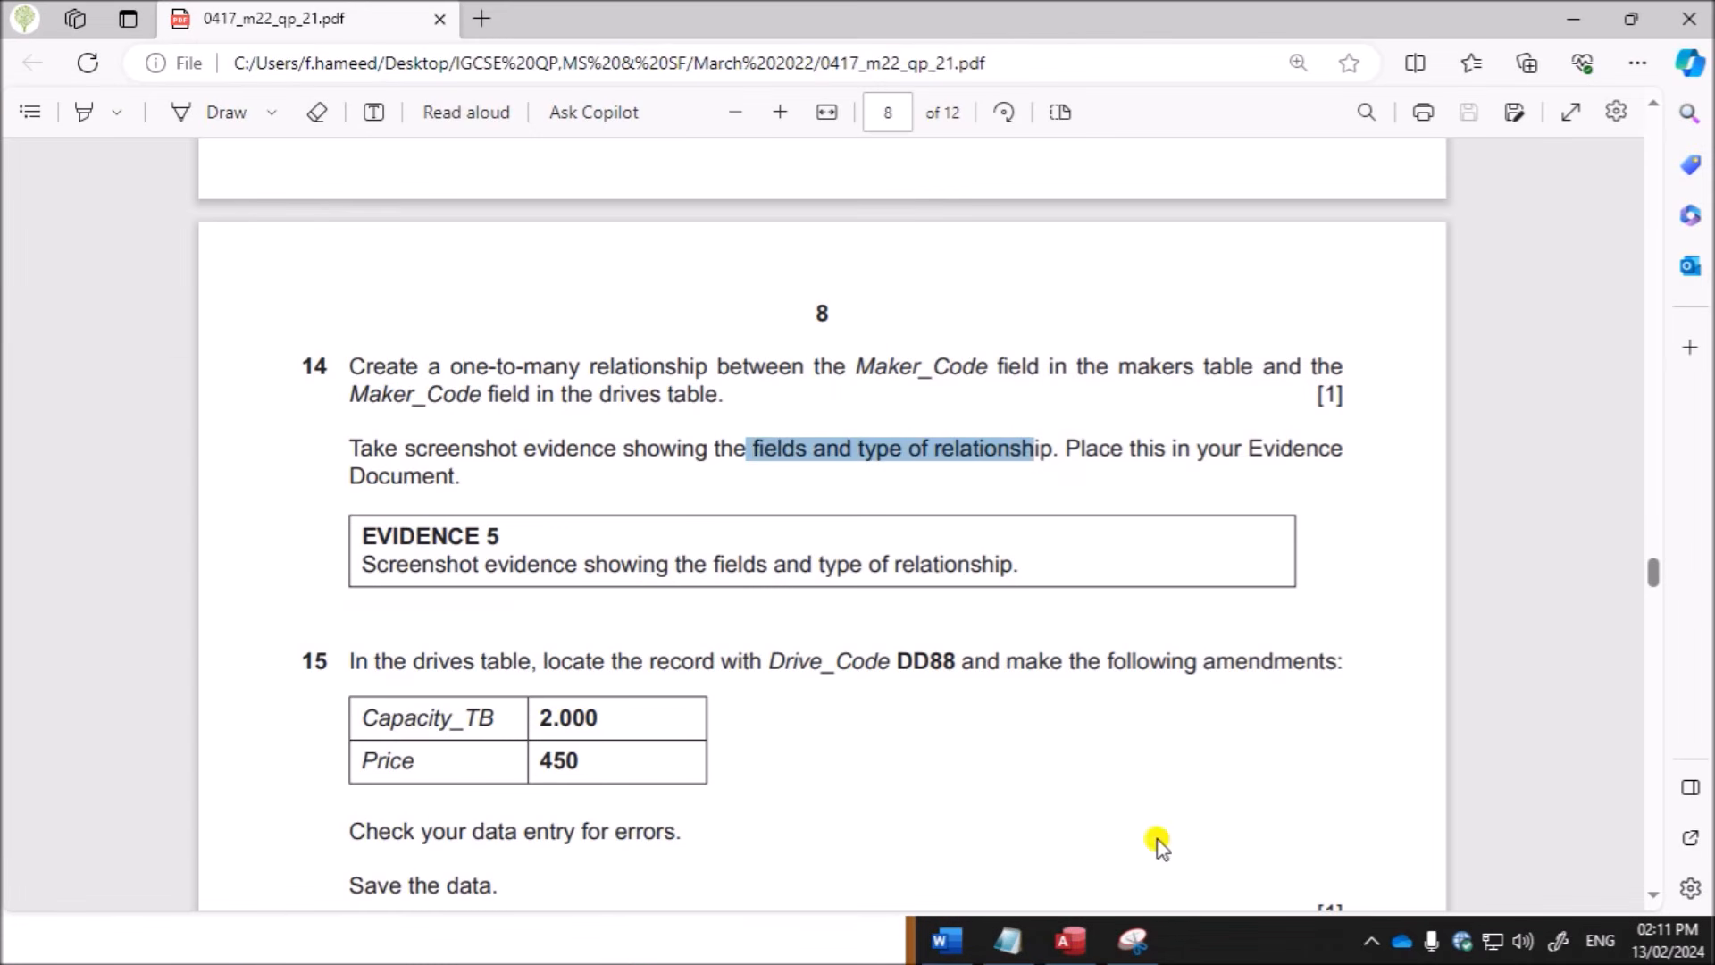
pyautogui.click(1054, 942)
pyautogui.click(977, 530)
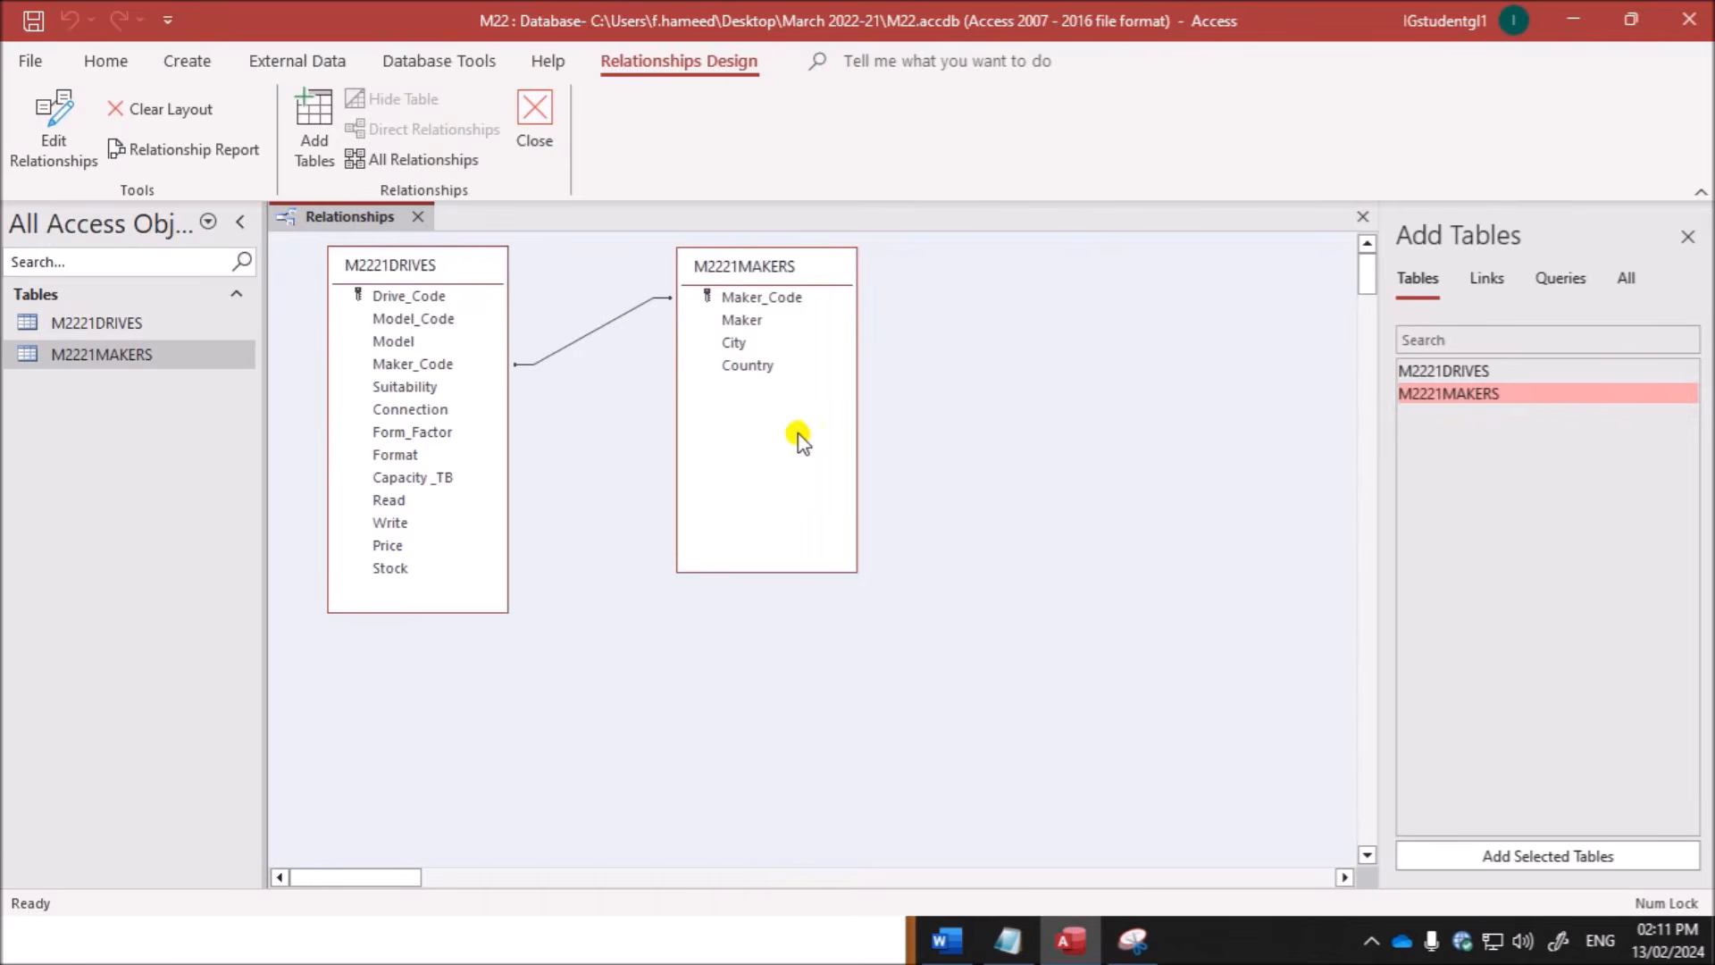
# Step: Open the Maker_Code relationship in Edit Relationships and move the dialog below the table boxes so both tables stay in view
pyautogui.doubleClick(597, 338)
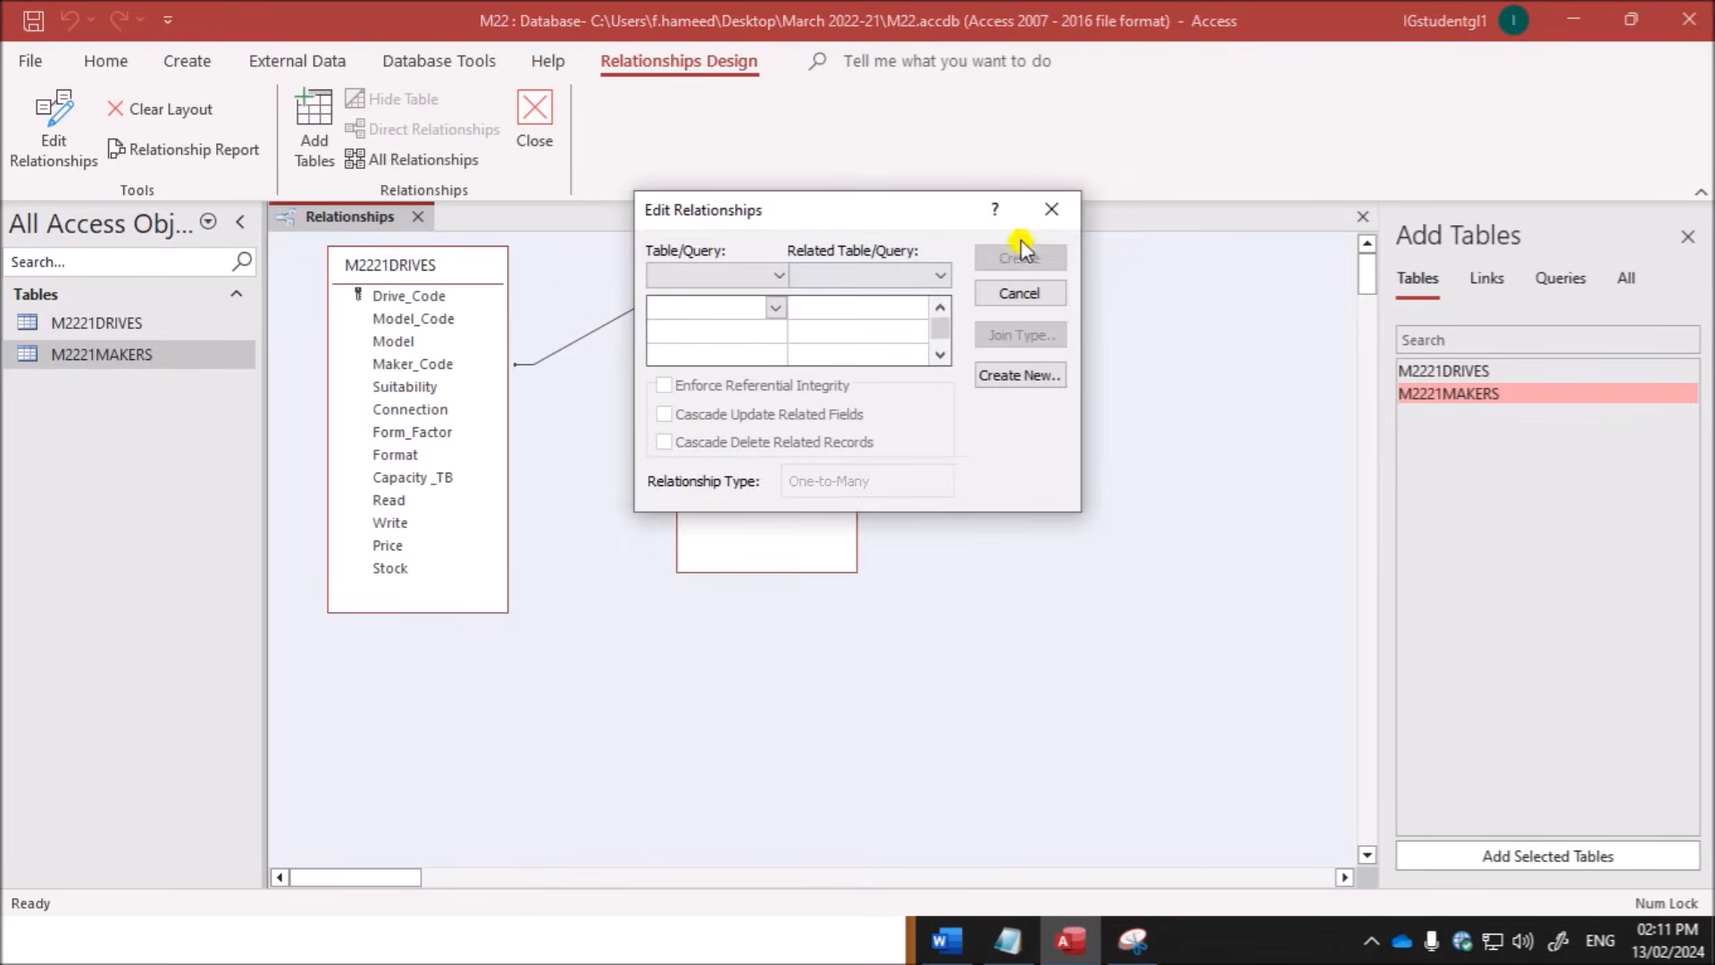
pyautogui.click(1051, 209)
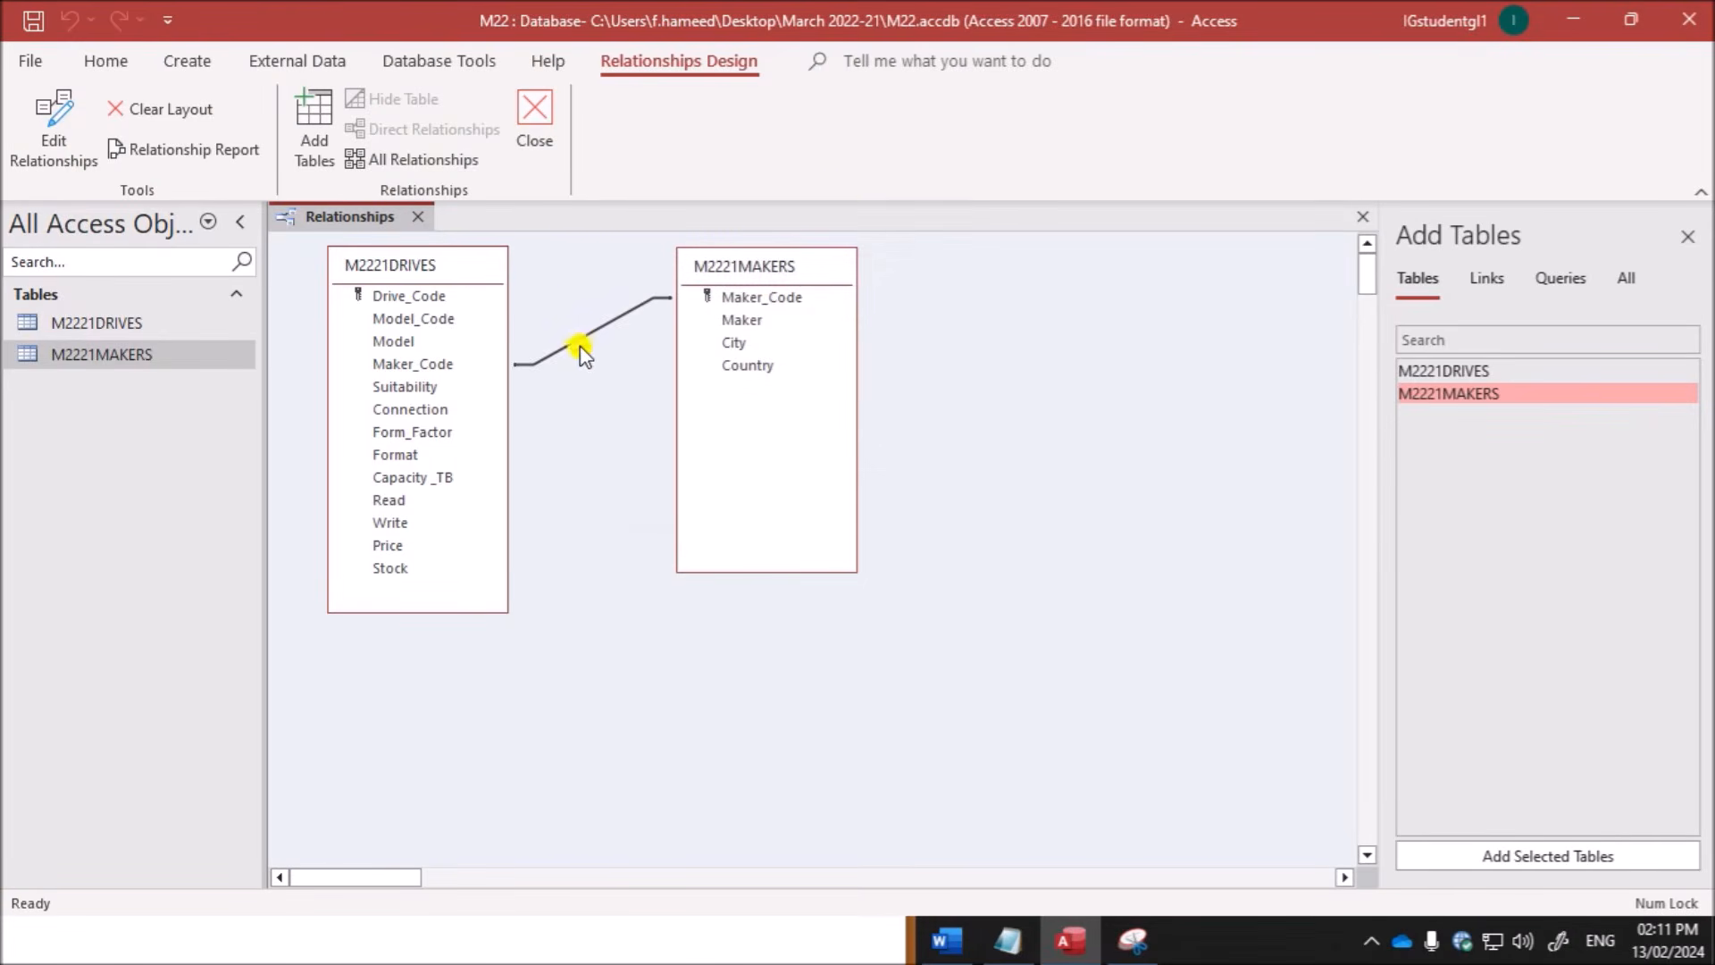
pyautogui.rightClick(577, 340)
pyautogui.click(639, 357)
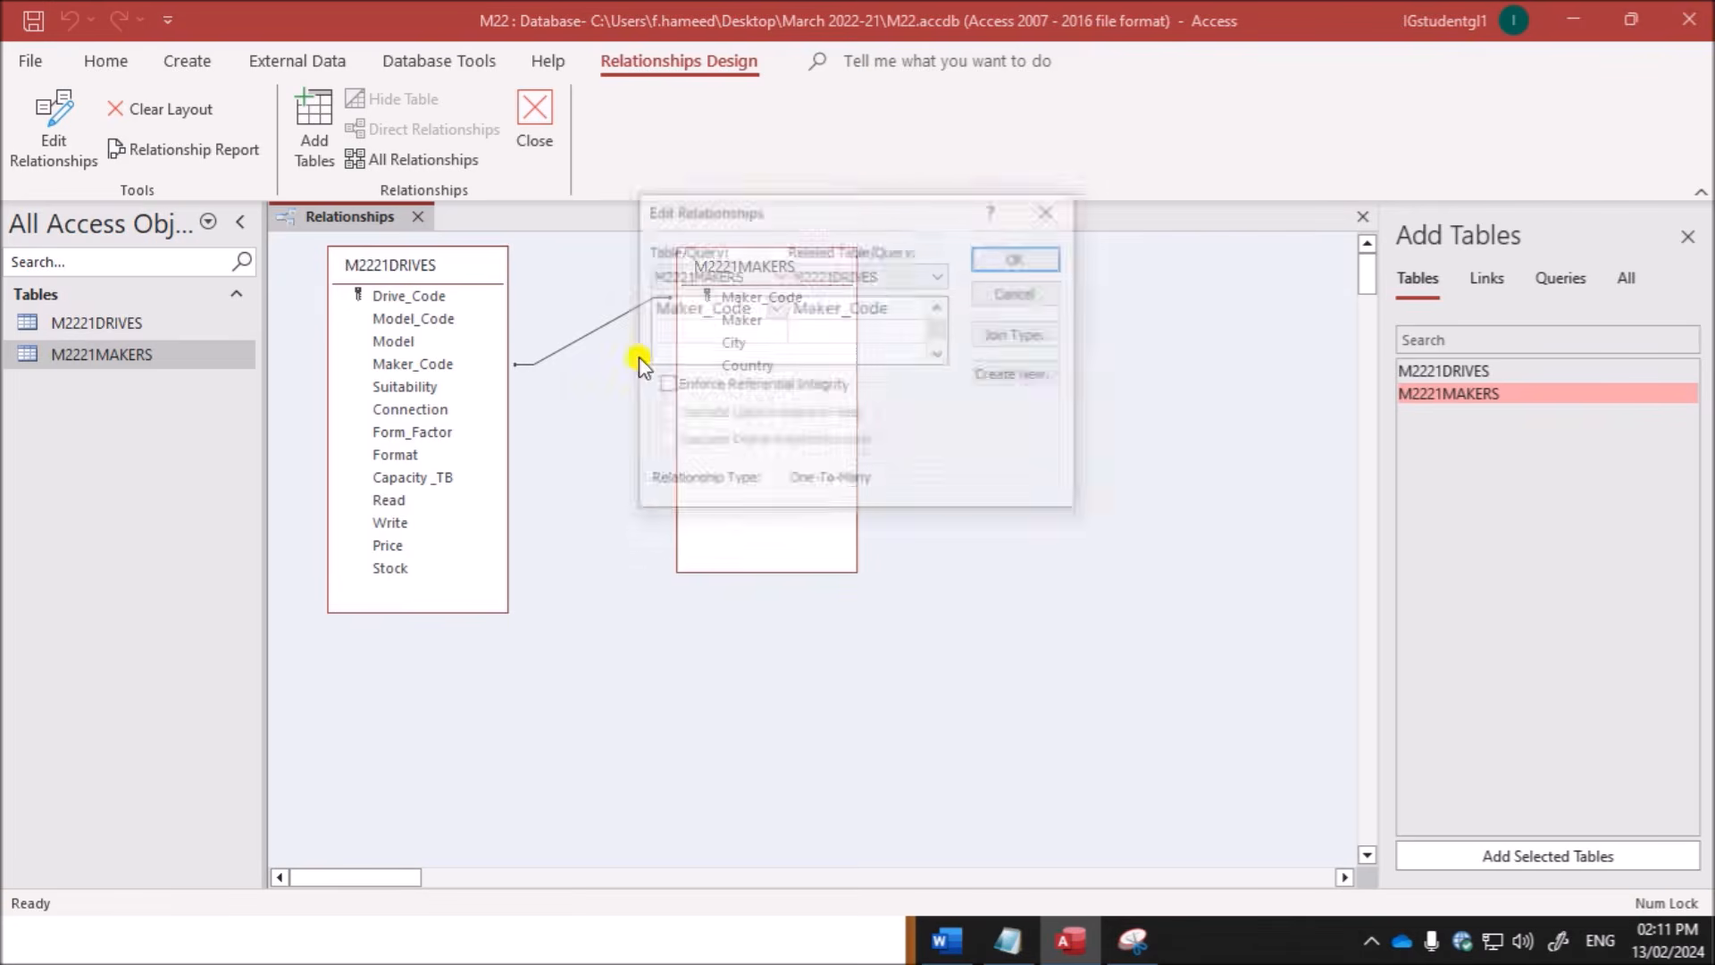
pyautogui.moveTo(809, 223); pyautogui.dragTo(754, 515)
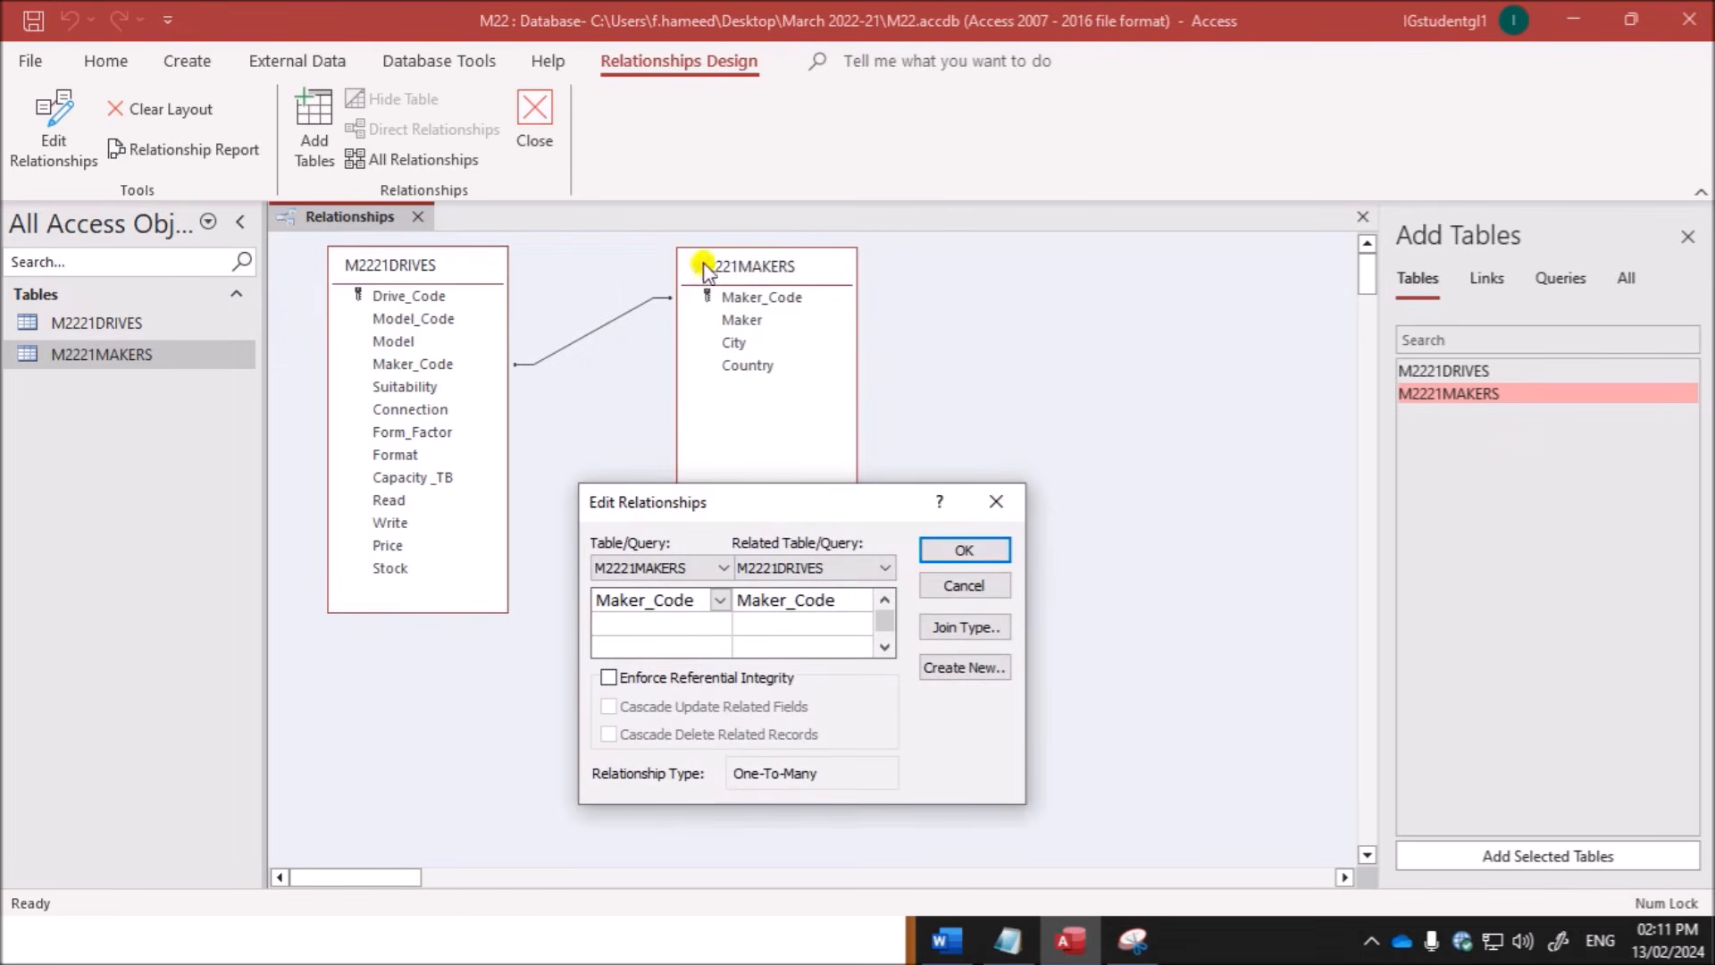
pyautogui.moveTo(739, 501); pyautogui.dragTo(696, 608)
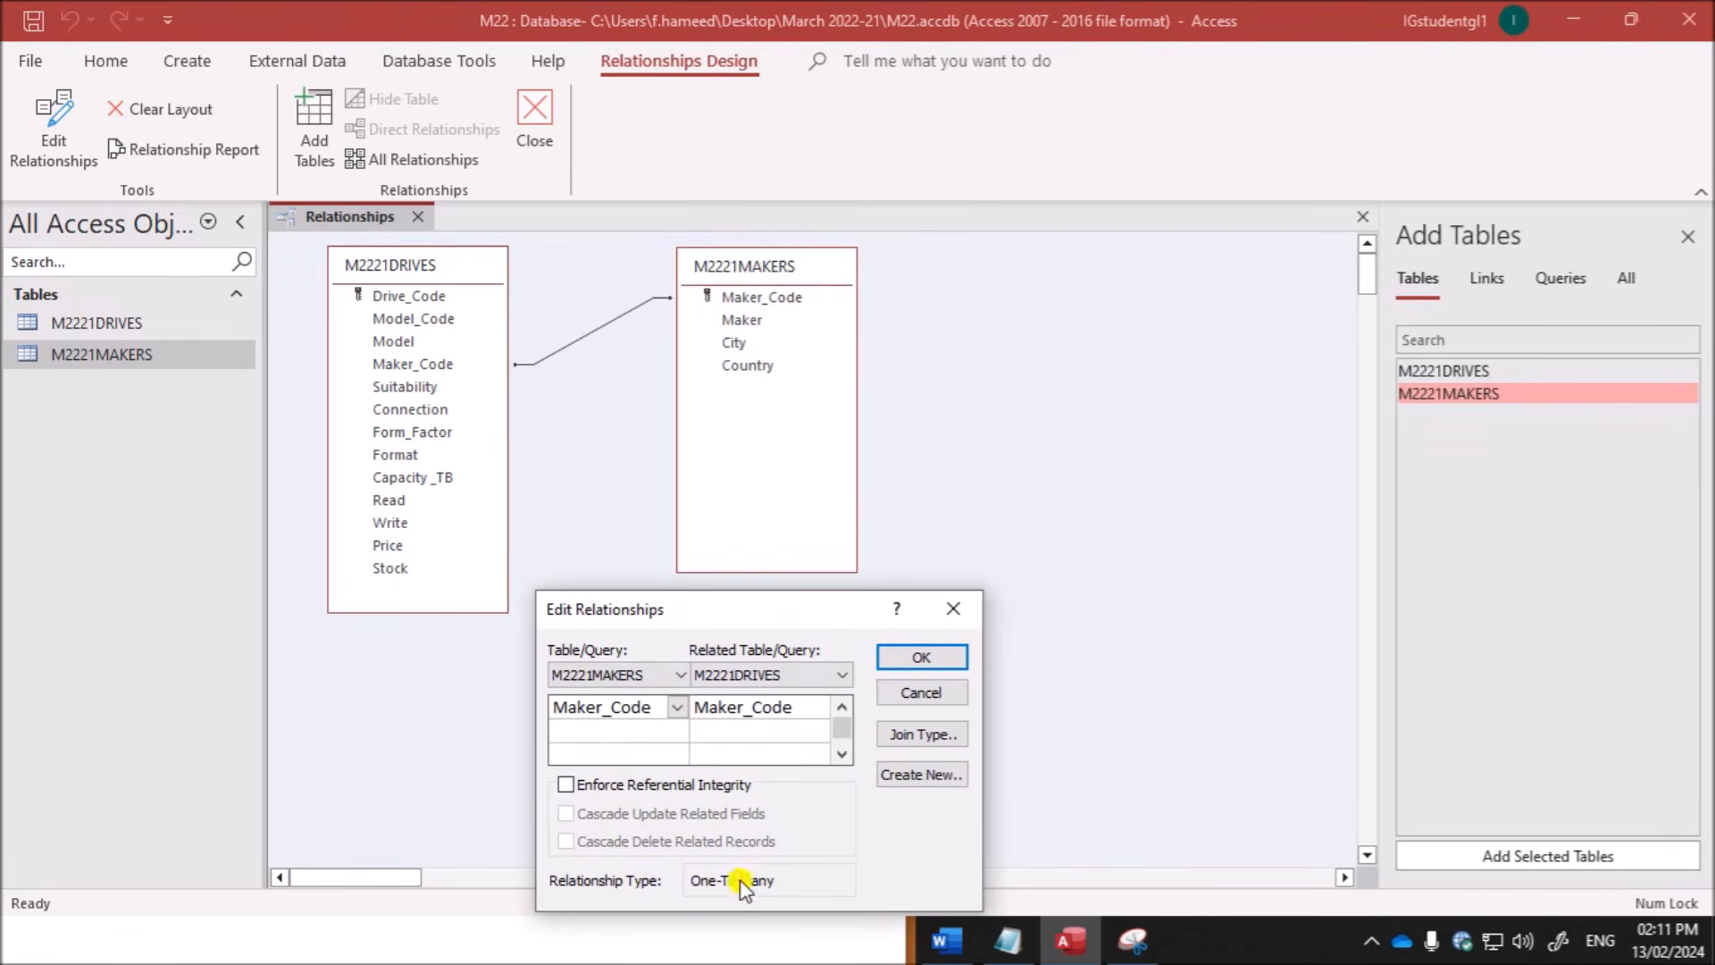
# Step: Capture a snip covering both linked tables and the Edit Relationships dialog with Snipping Tool
pyautogui.click(1132, 940)
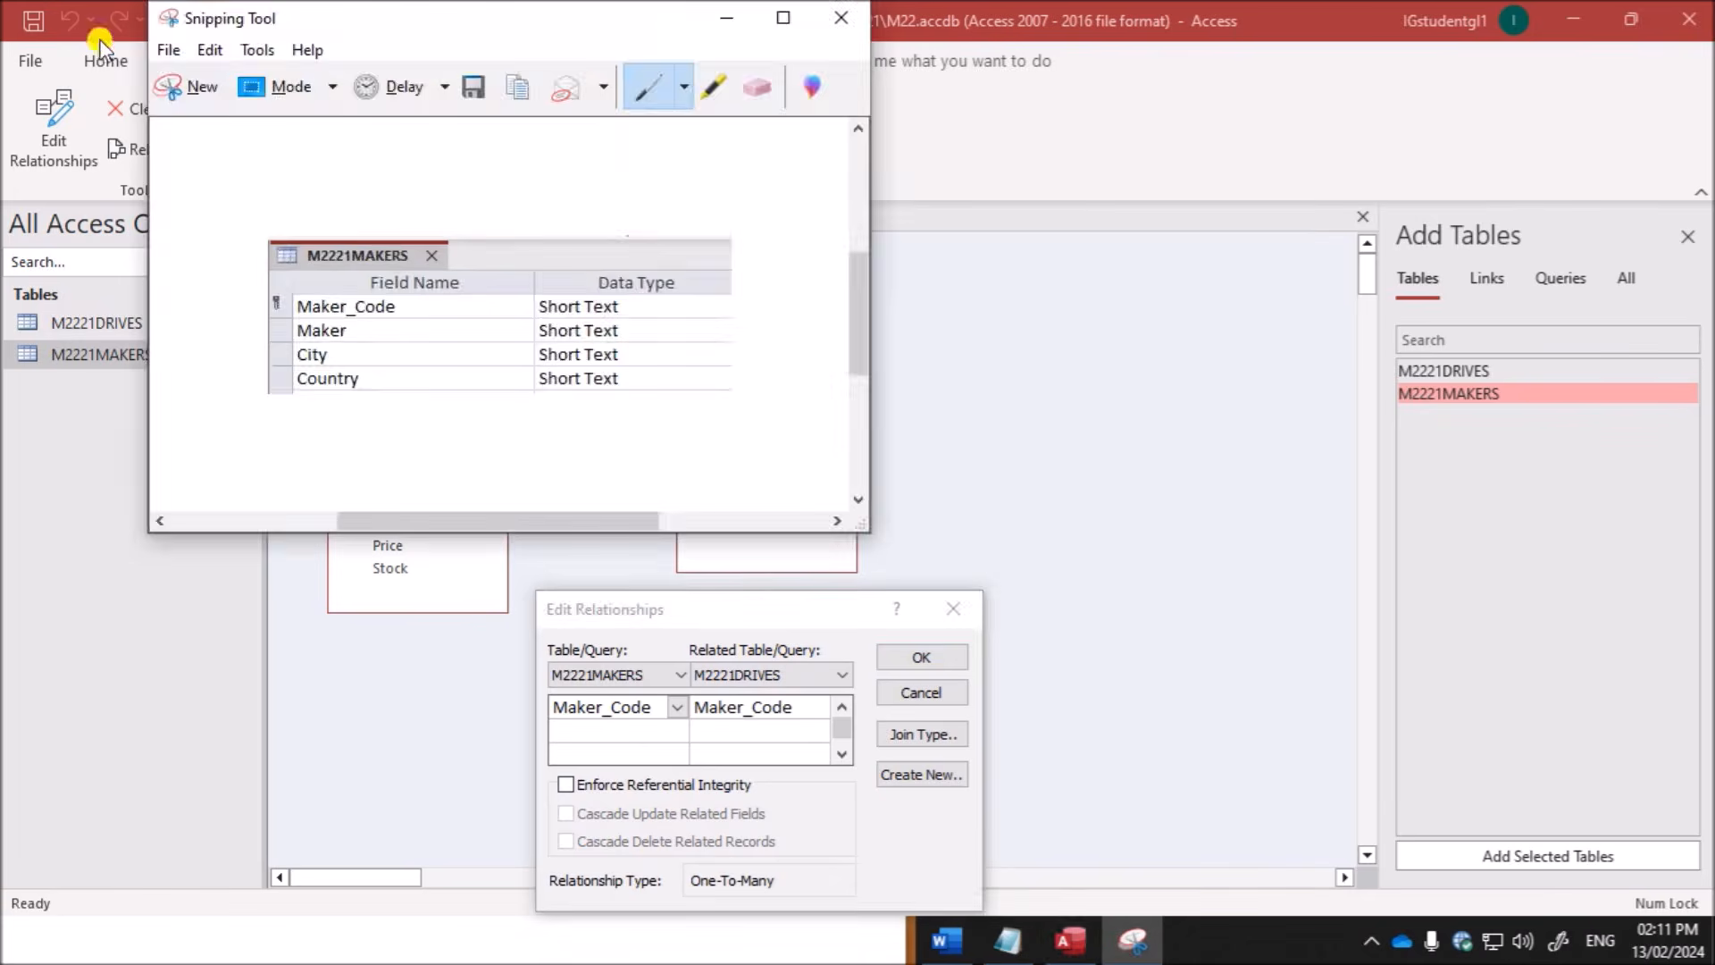
pyautogui.click(183, 88)
pyautogui.moveTo(319, 239); pyautogui.dragTo(995, 891)
# Step: Switch to the Word evidence document and paste the relationship snip under the Step 14 EVIDENCE 5 heading
pyautogui.click(971, 947)
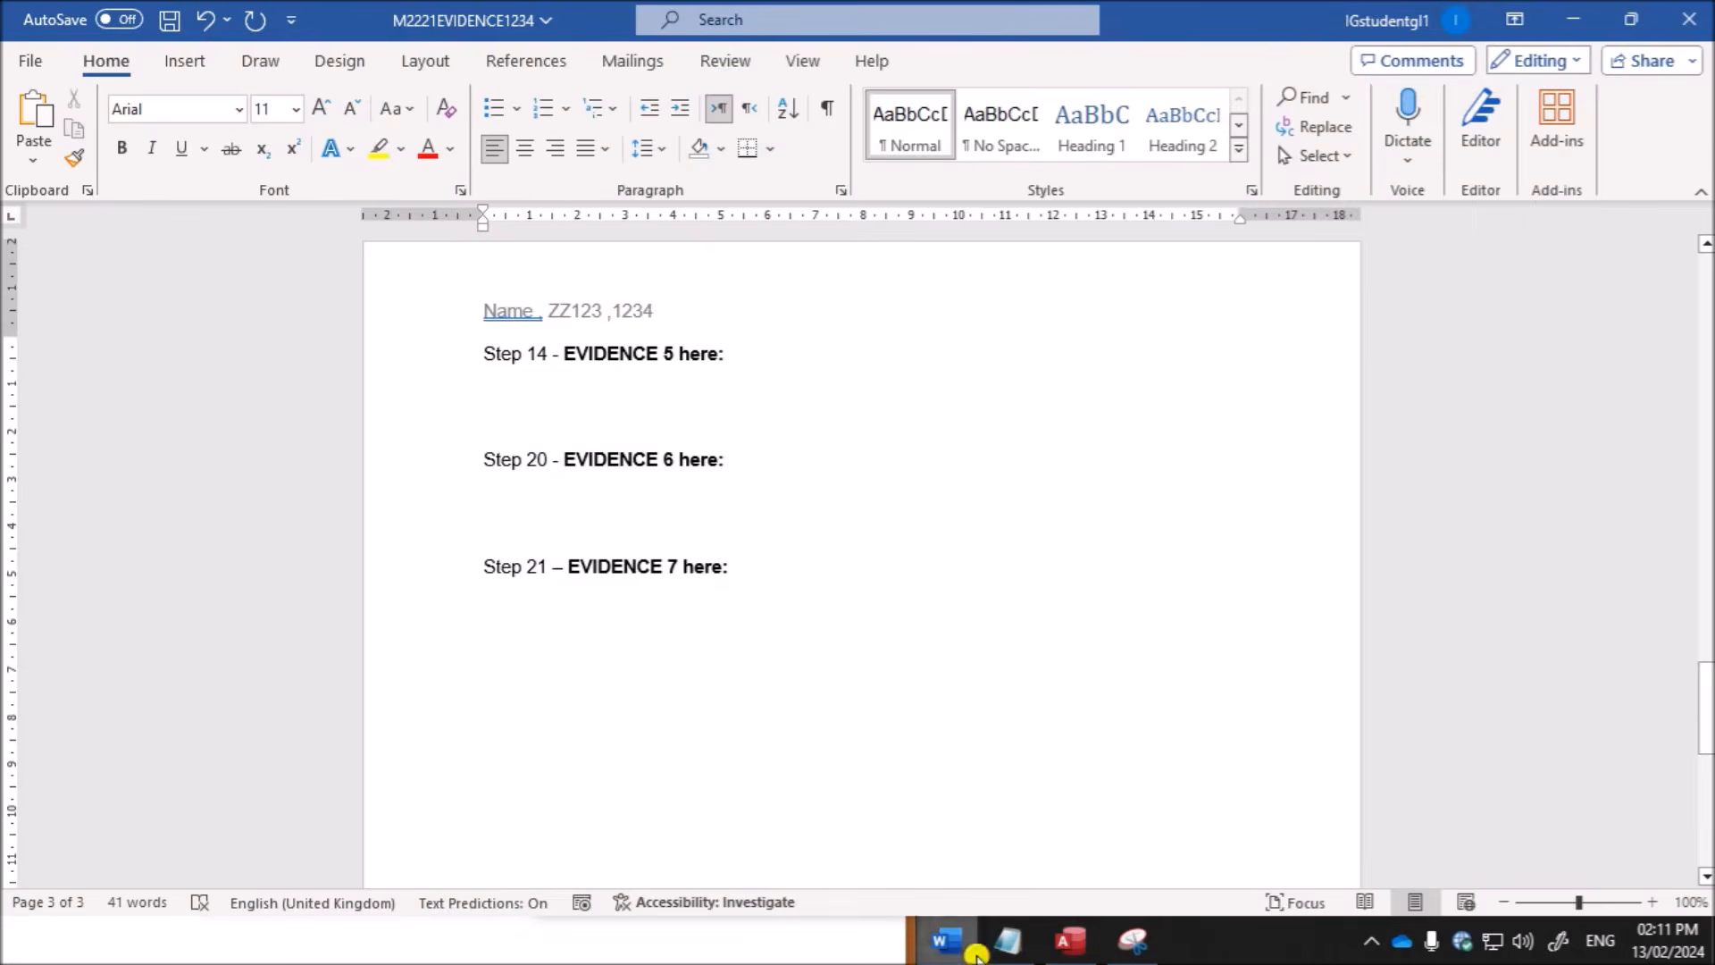
pyautogui.click(616, 382)
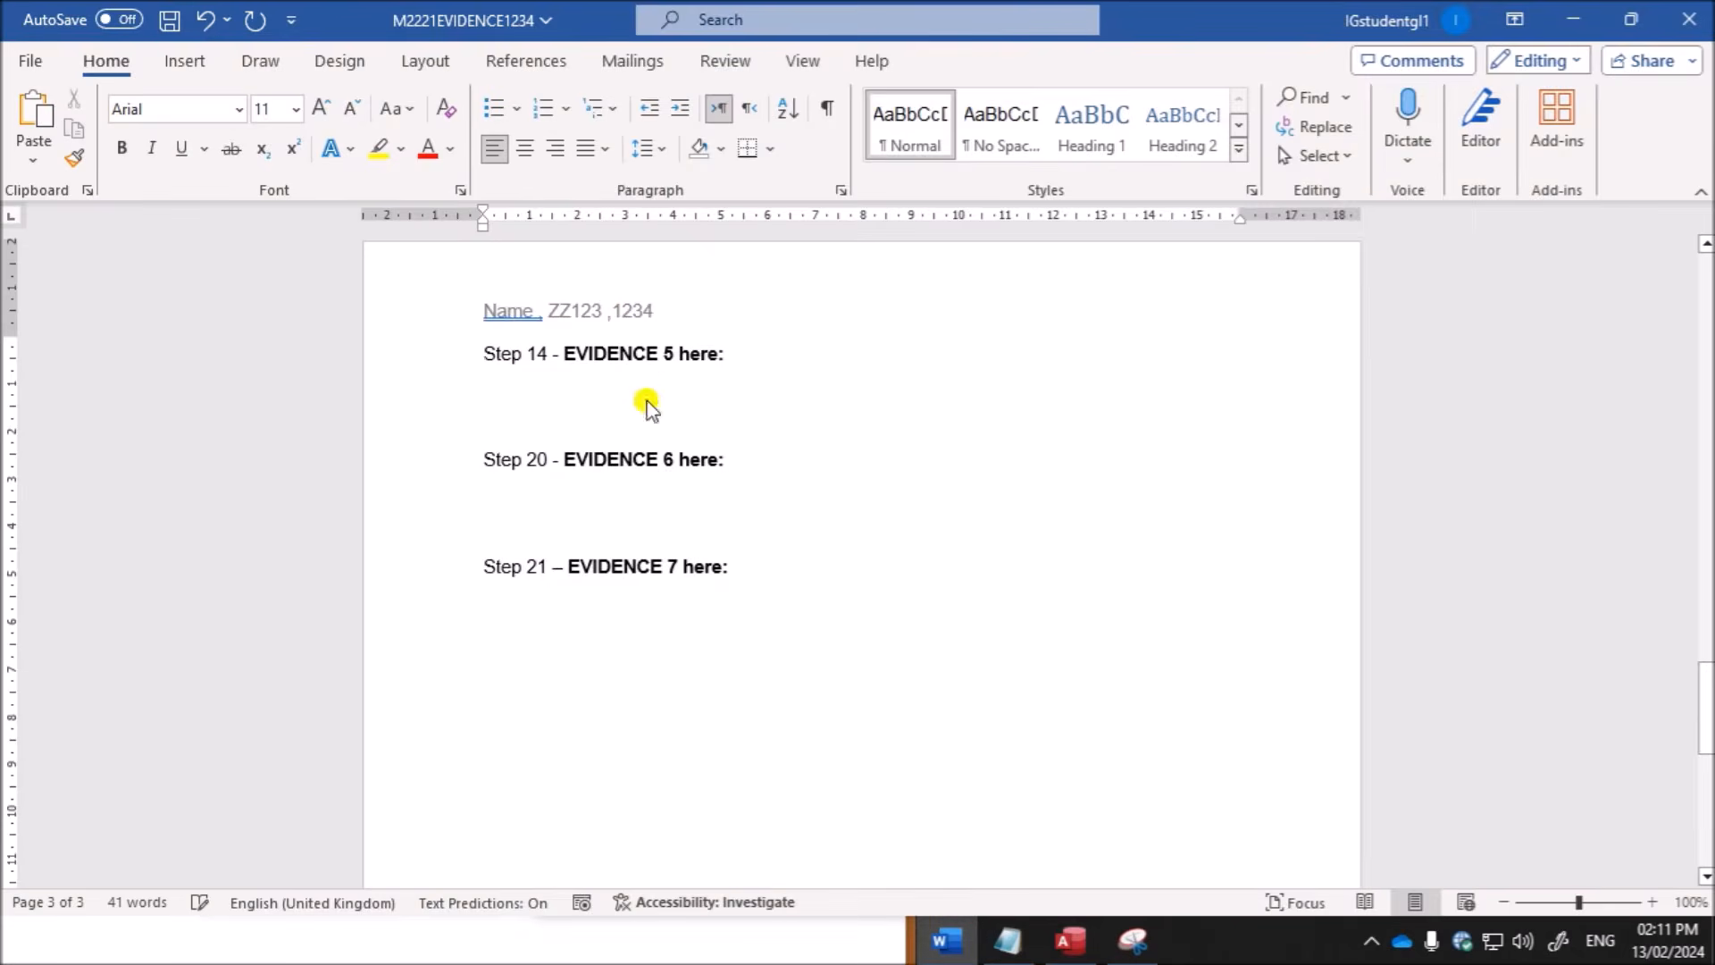
pyautogui.hotkey('ctrl', 'v')
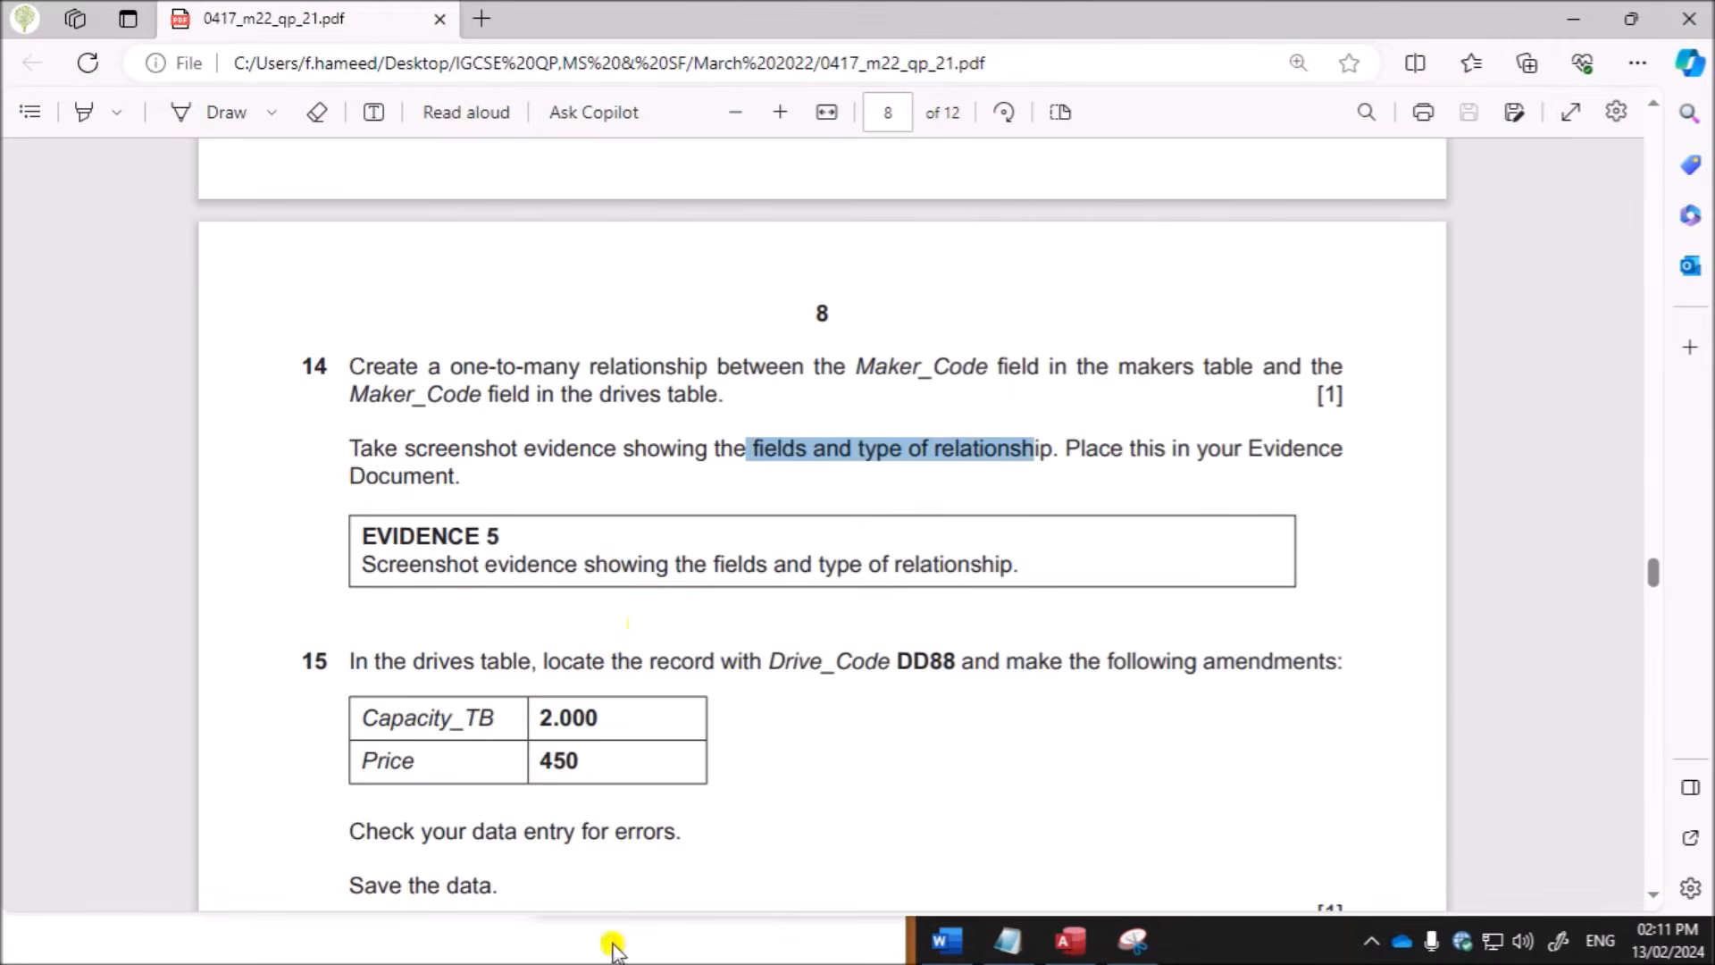
# Step: Switch to the question paper and read the amendments step 15 requires for the DD88 drive record
pyautogui.click(613, 939)
pyautogui.scroll(-1, 646, 630)
pyautogui.scroll(-1, 656, 629)
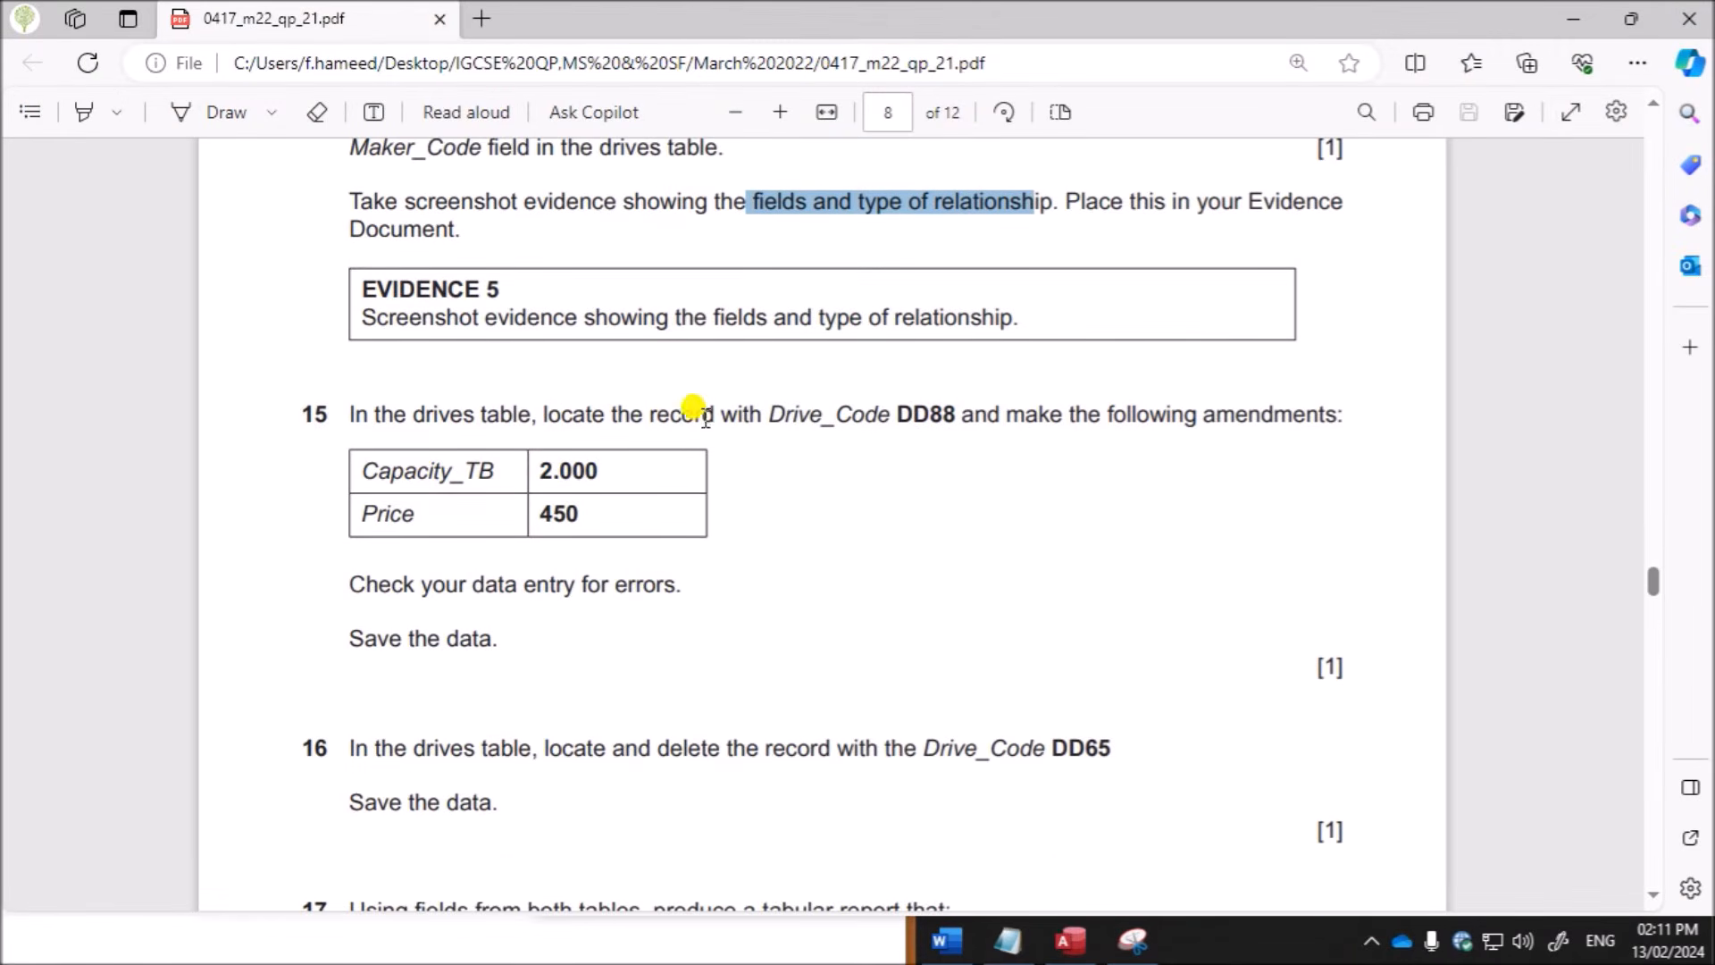
pyautogui.moveTo(897, 416); pyautogui.dragTo(1346, 416)
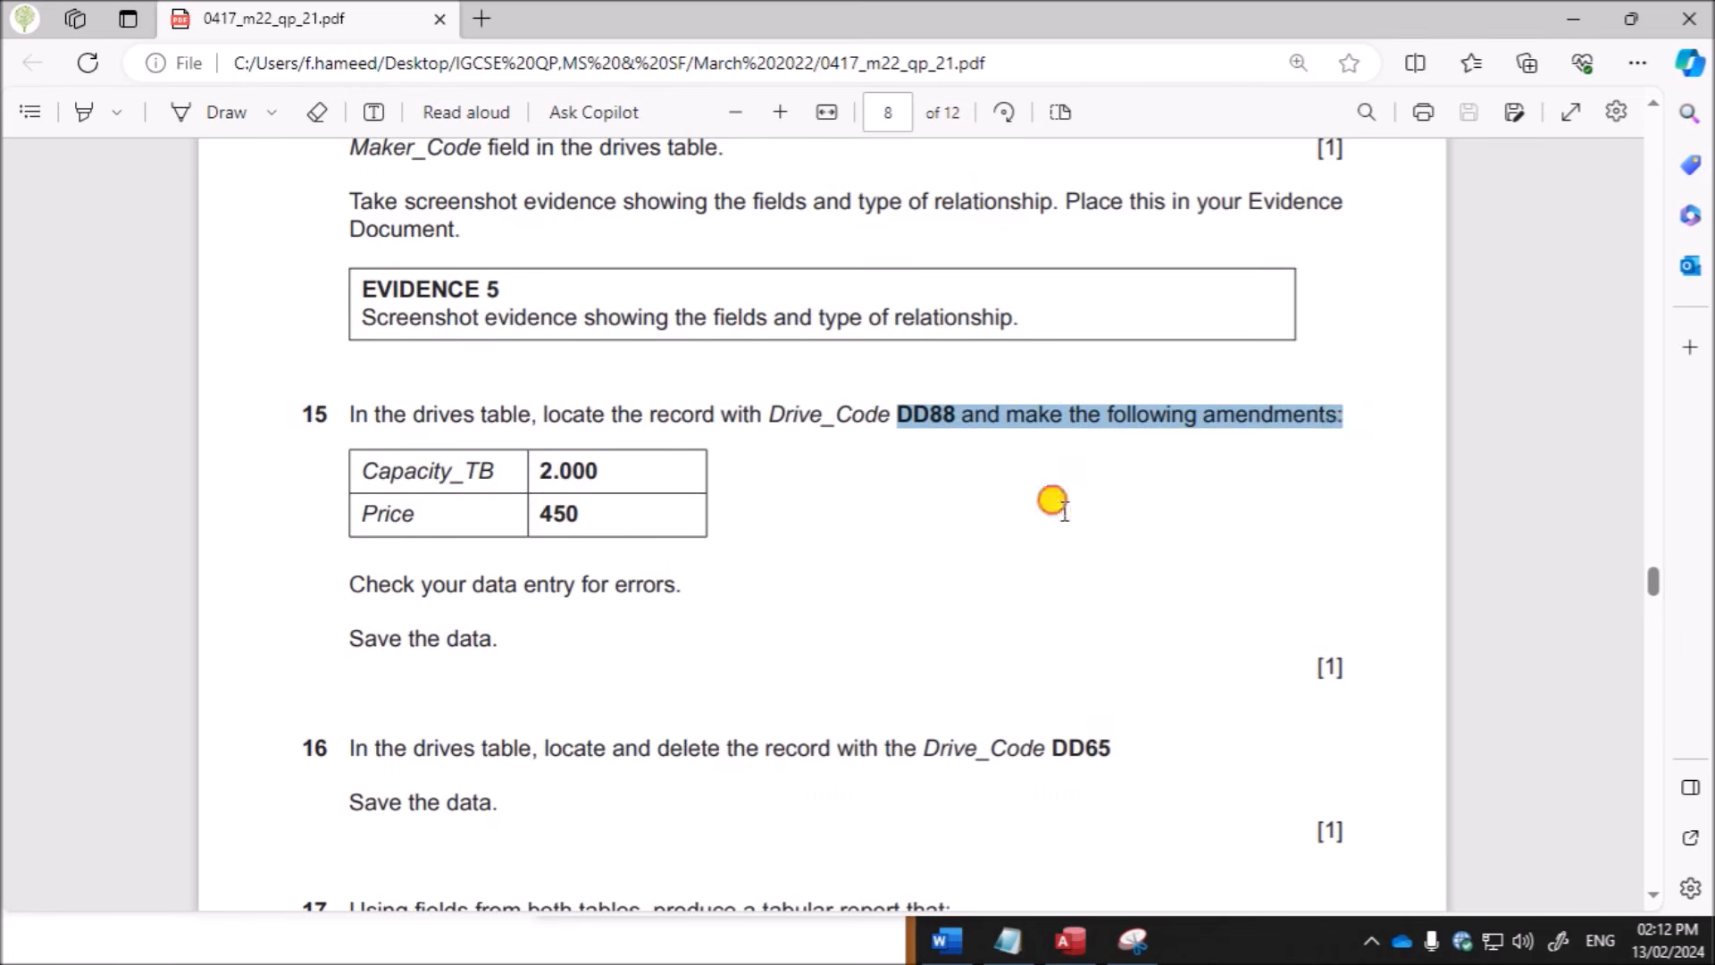
pyautogui.click(1036, 516)
# Step: Return to Access and accept the Edit Relationships dialog
pyautogui.click(1071, 939)
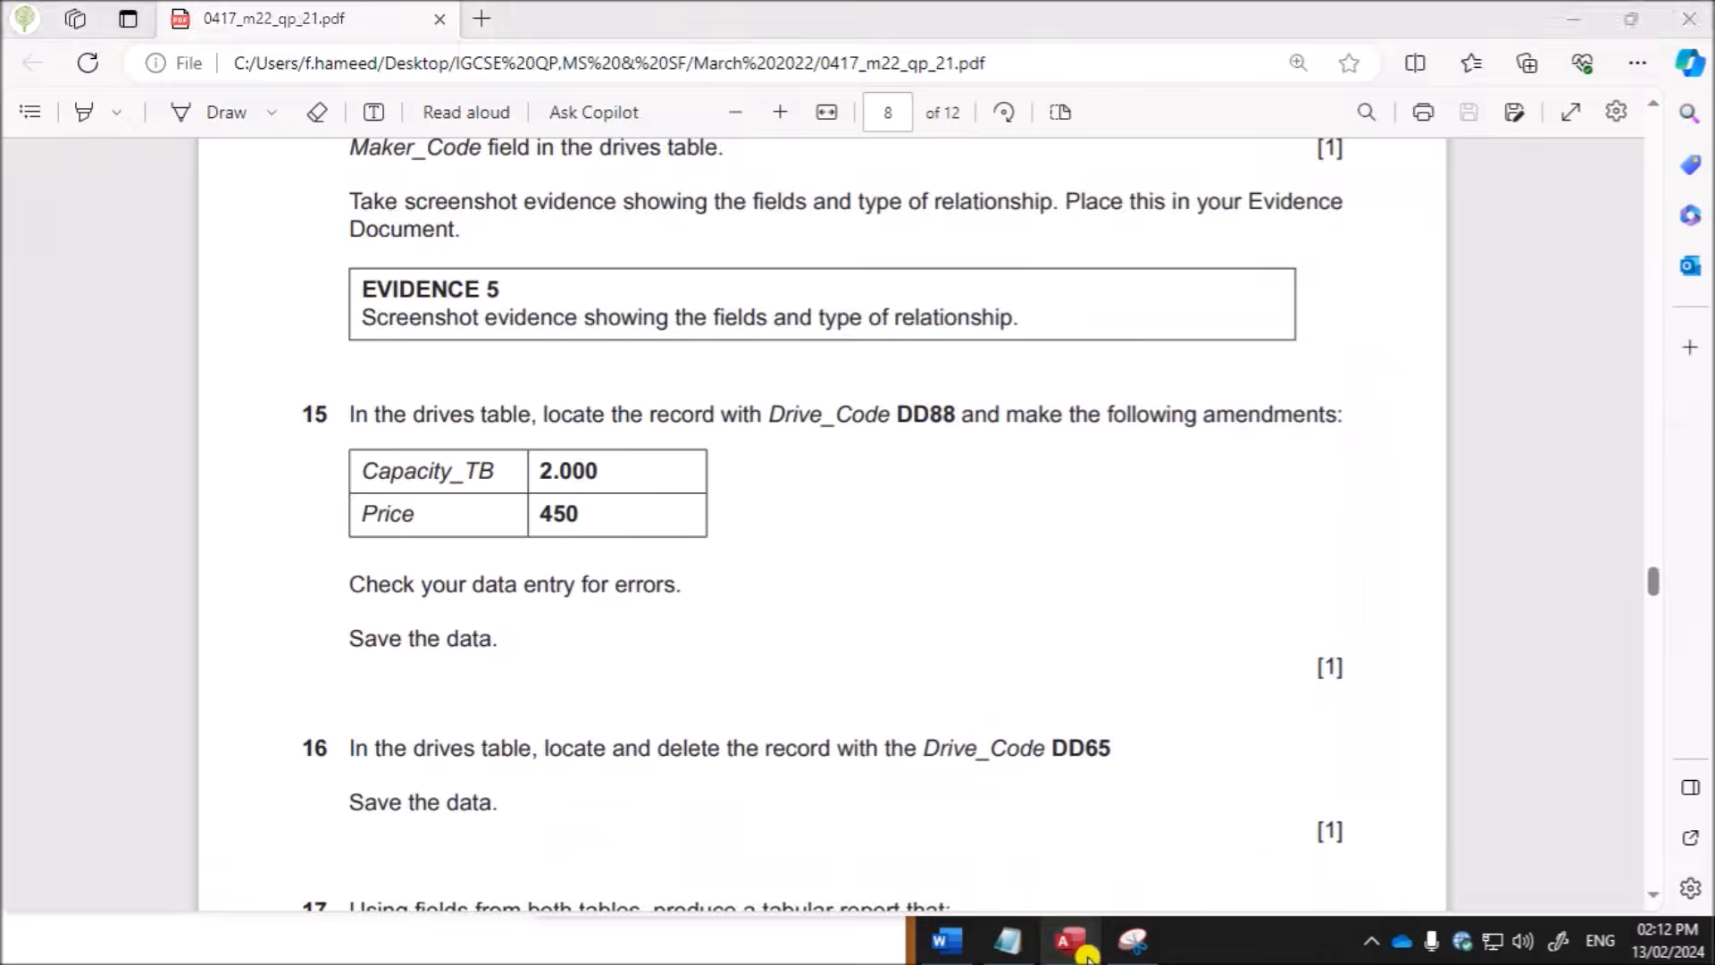
pyautogui.click(921, 656)
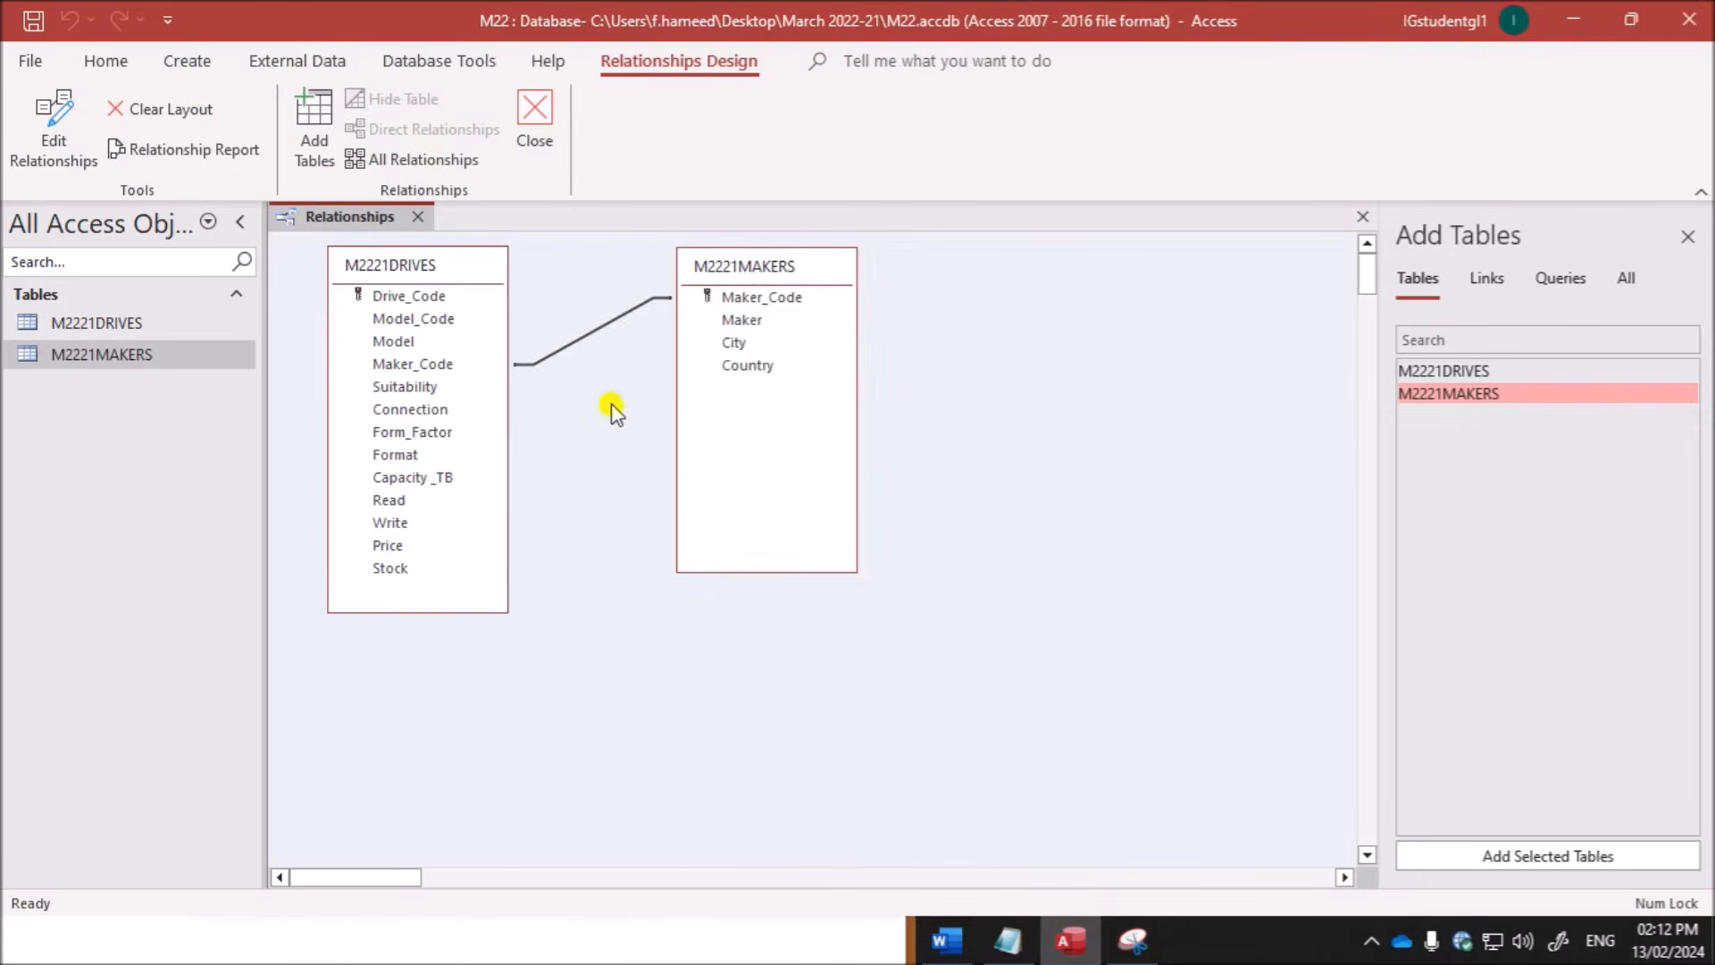
# Step: Save and close the relationships layout, and open the M2221DRIVES table in Datasheet View
pyautogui.rightClick(355, 218)
pyautogui.click(414, 231)
pyautogui.click(416, 218)
pyautogui.doubleClick(143, 323)
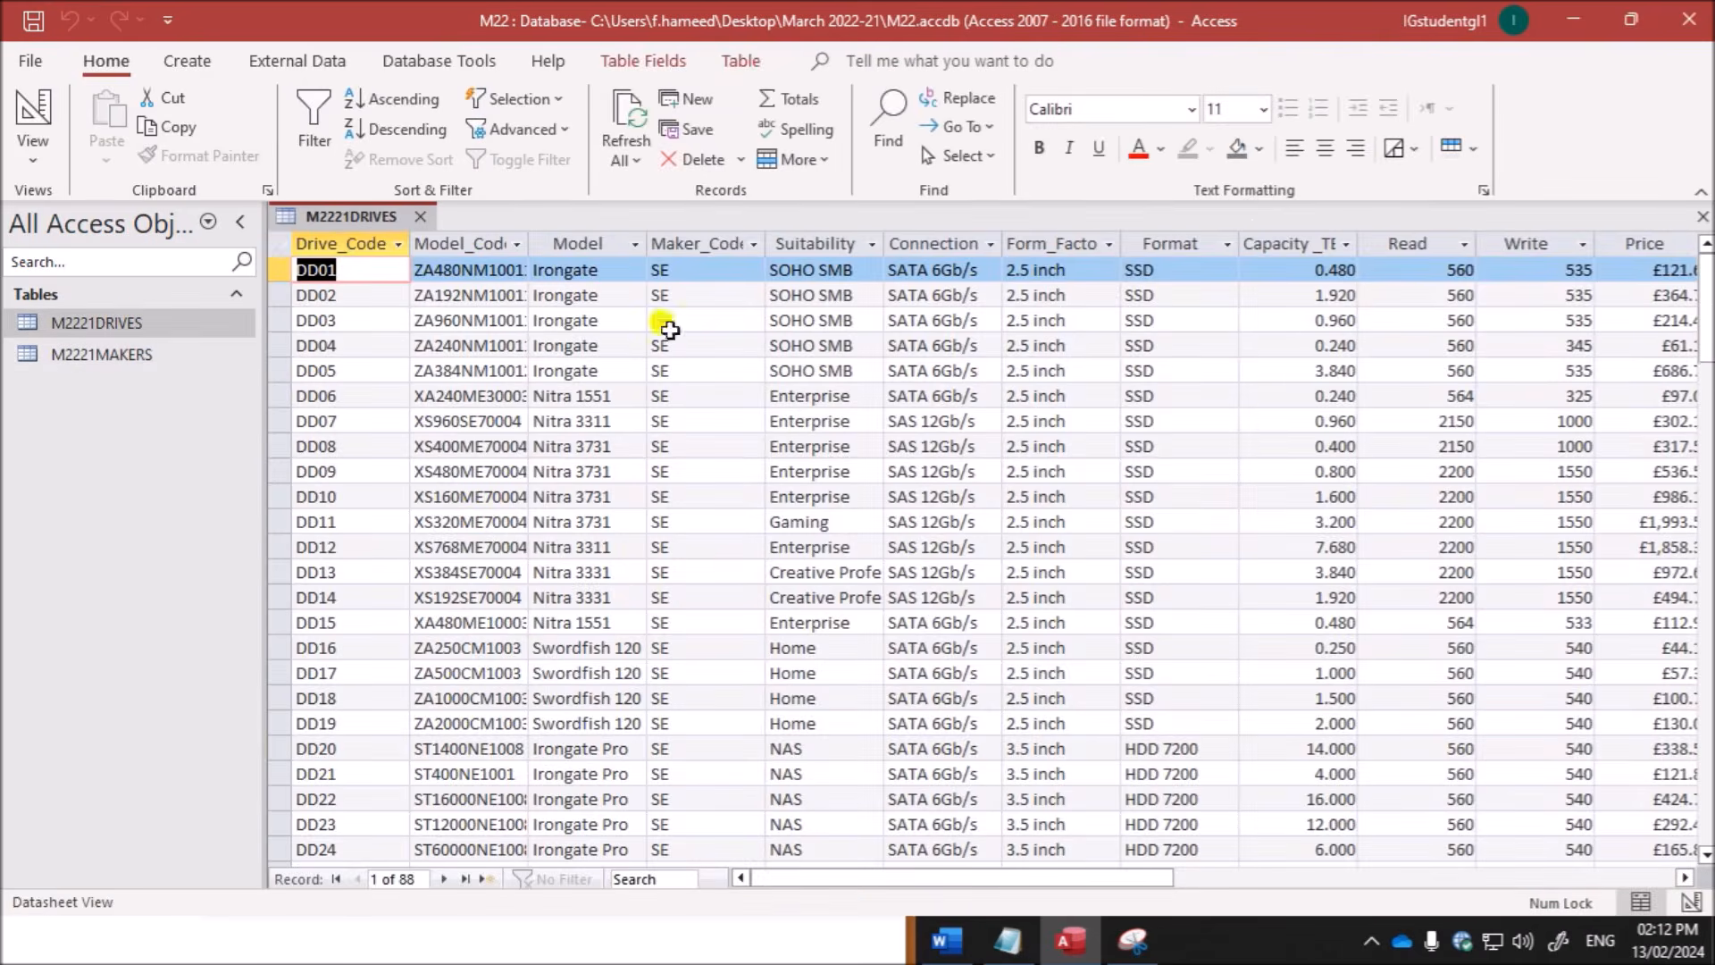
# Step: Find the record with code DD88 in the Drive_Code field and close the search dialog
pyautogui.click(344, 270)
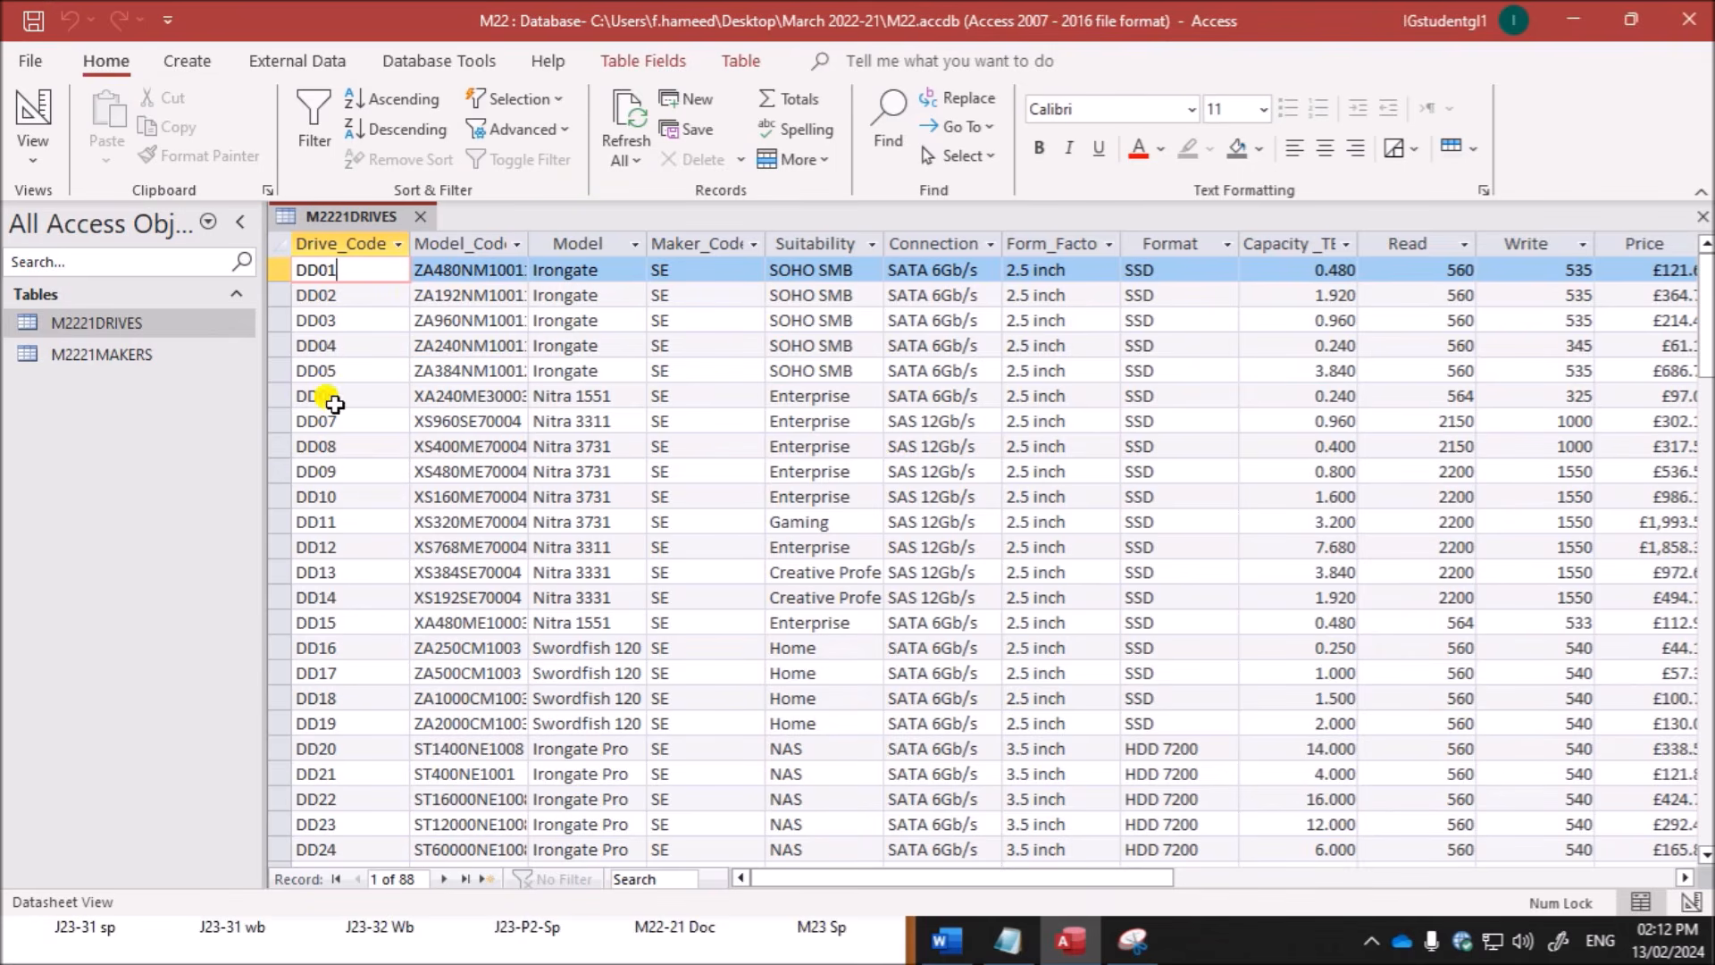
pyautogui.click(884, 120)
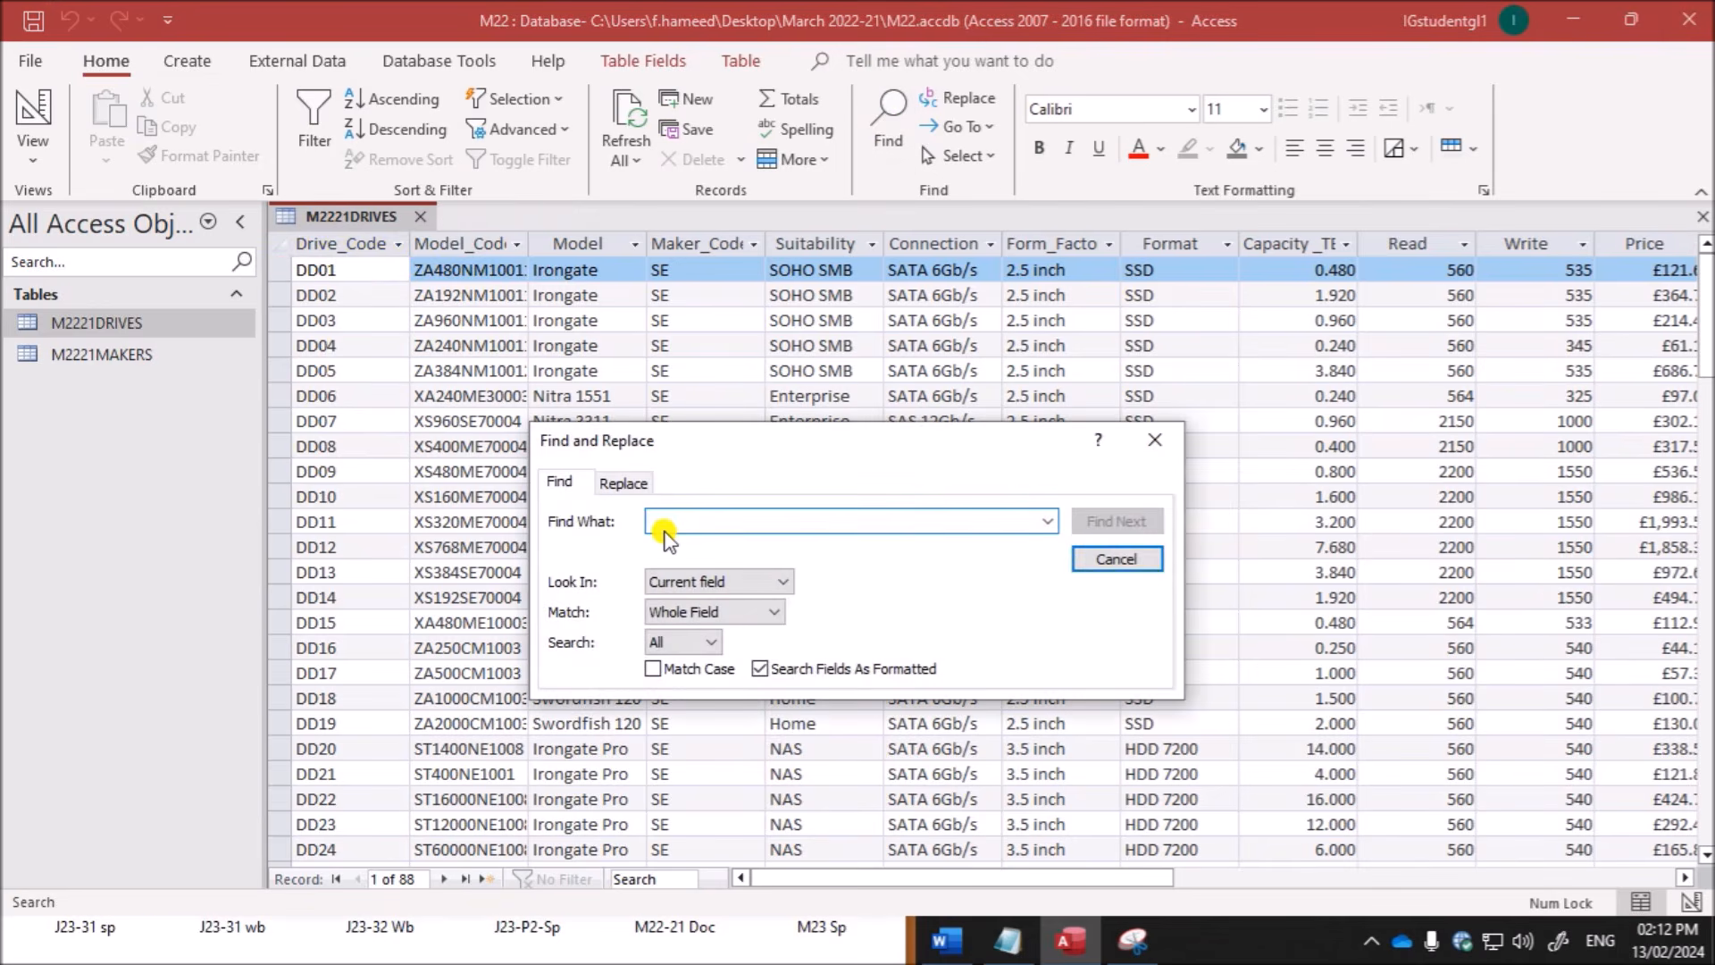
pyautogui.write('DD88')
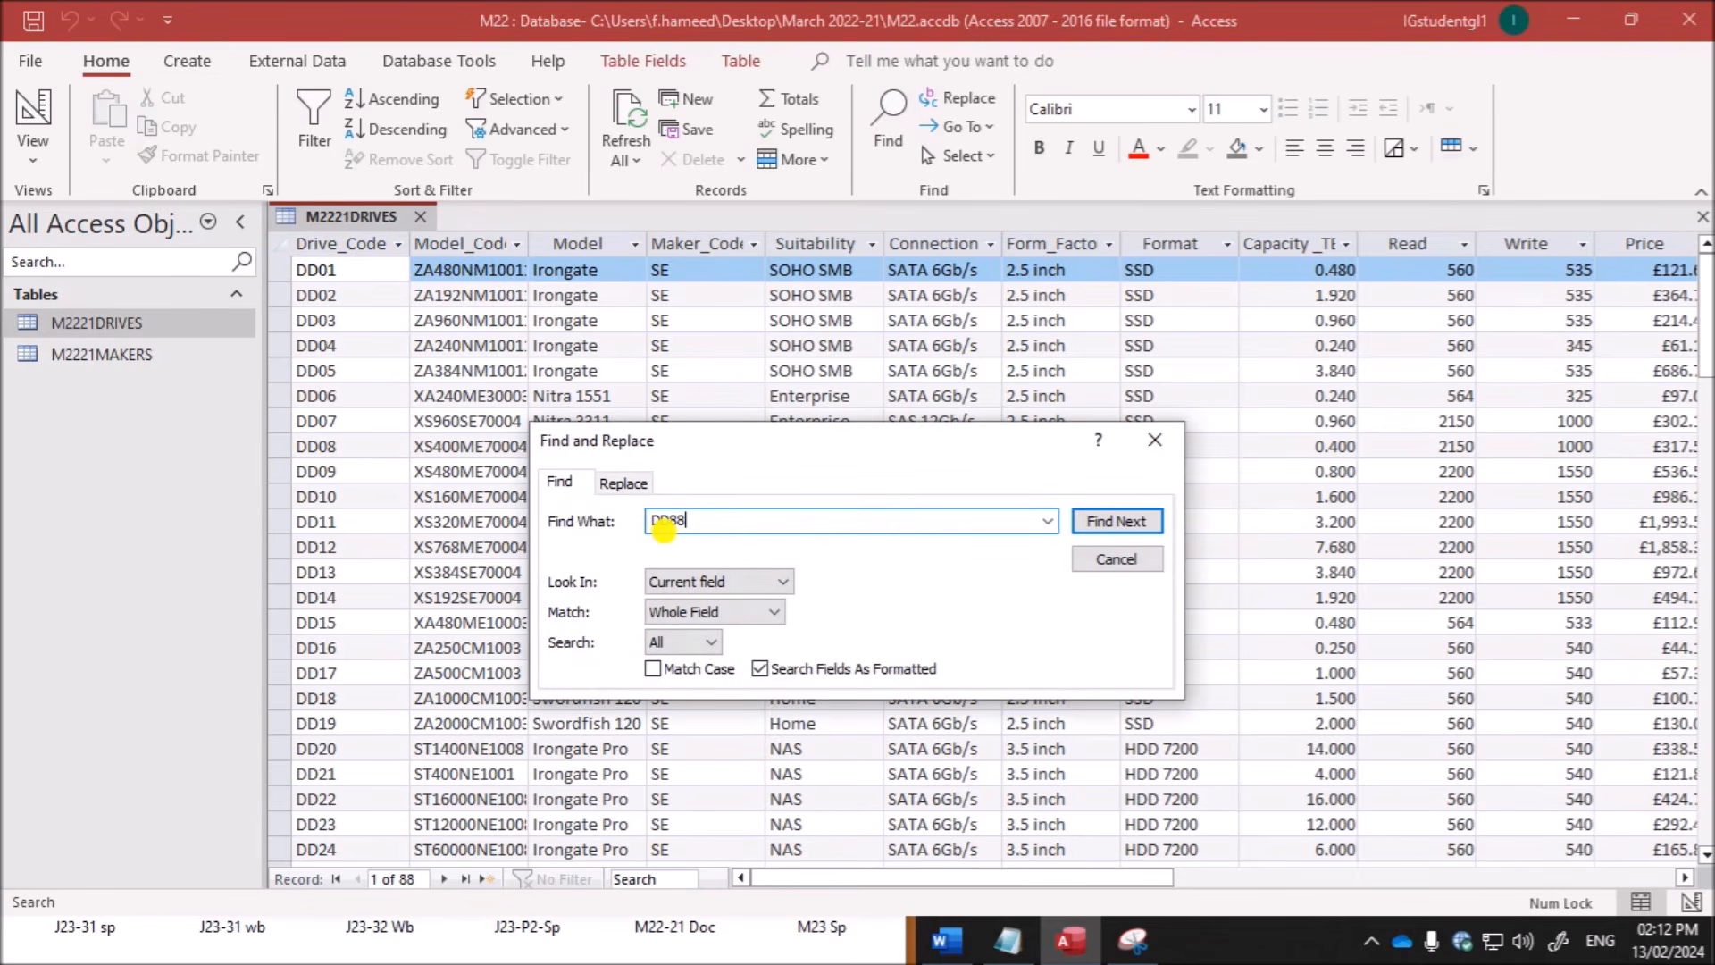
pyautogui.click(1129, 521)
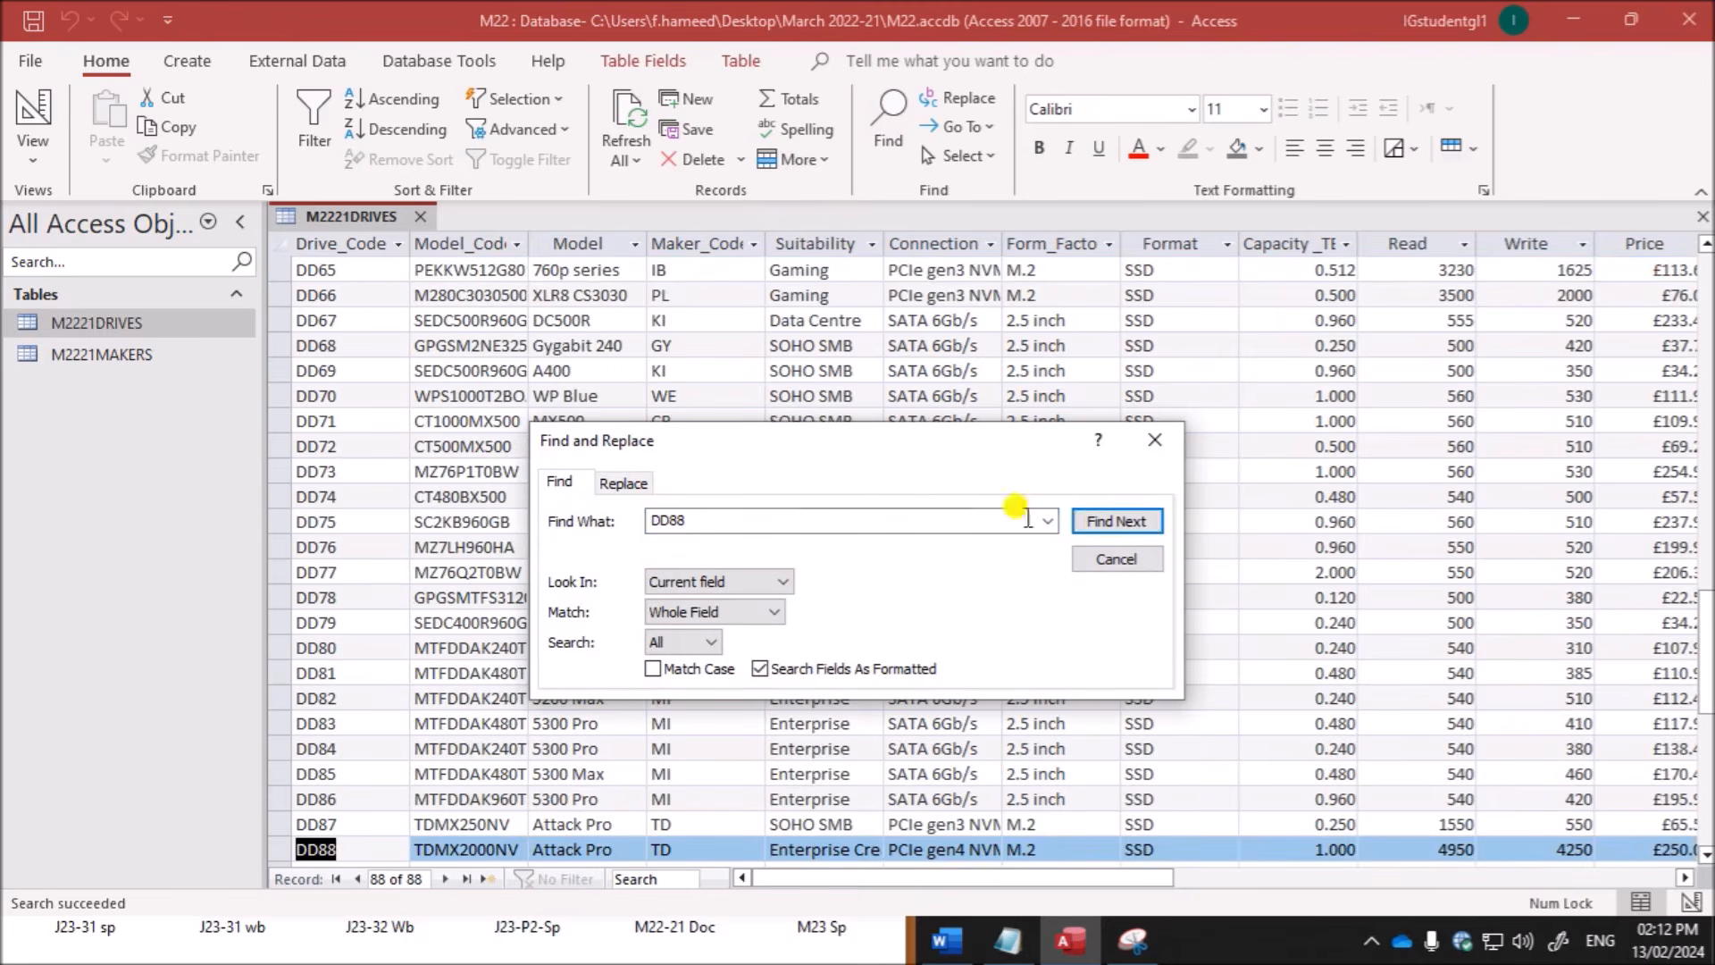
pyautogui.click(1153, 446)
pyautogui.scroll(-2, 679, 706)
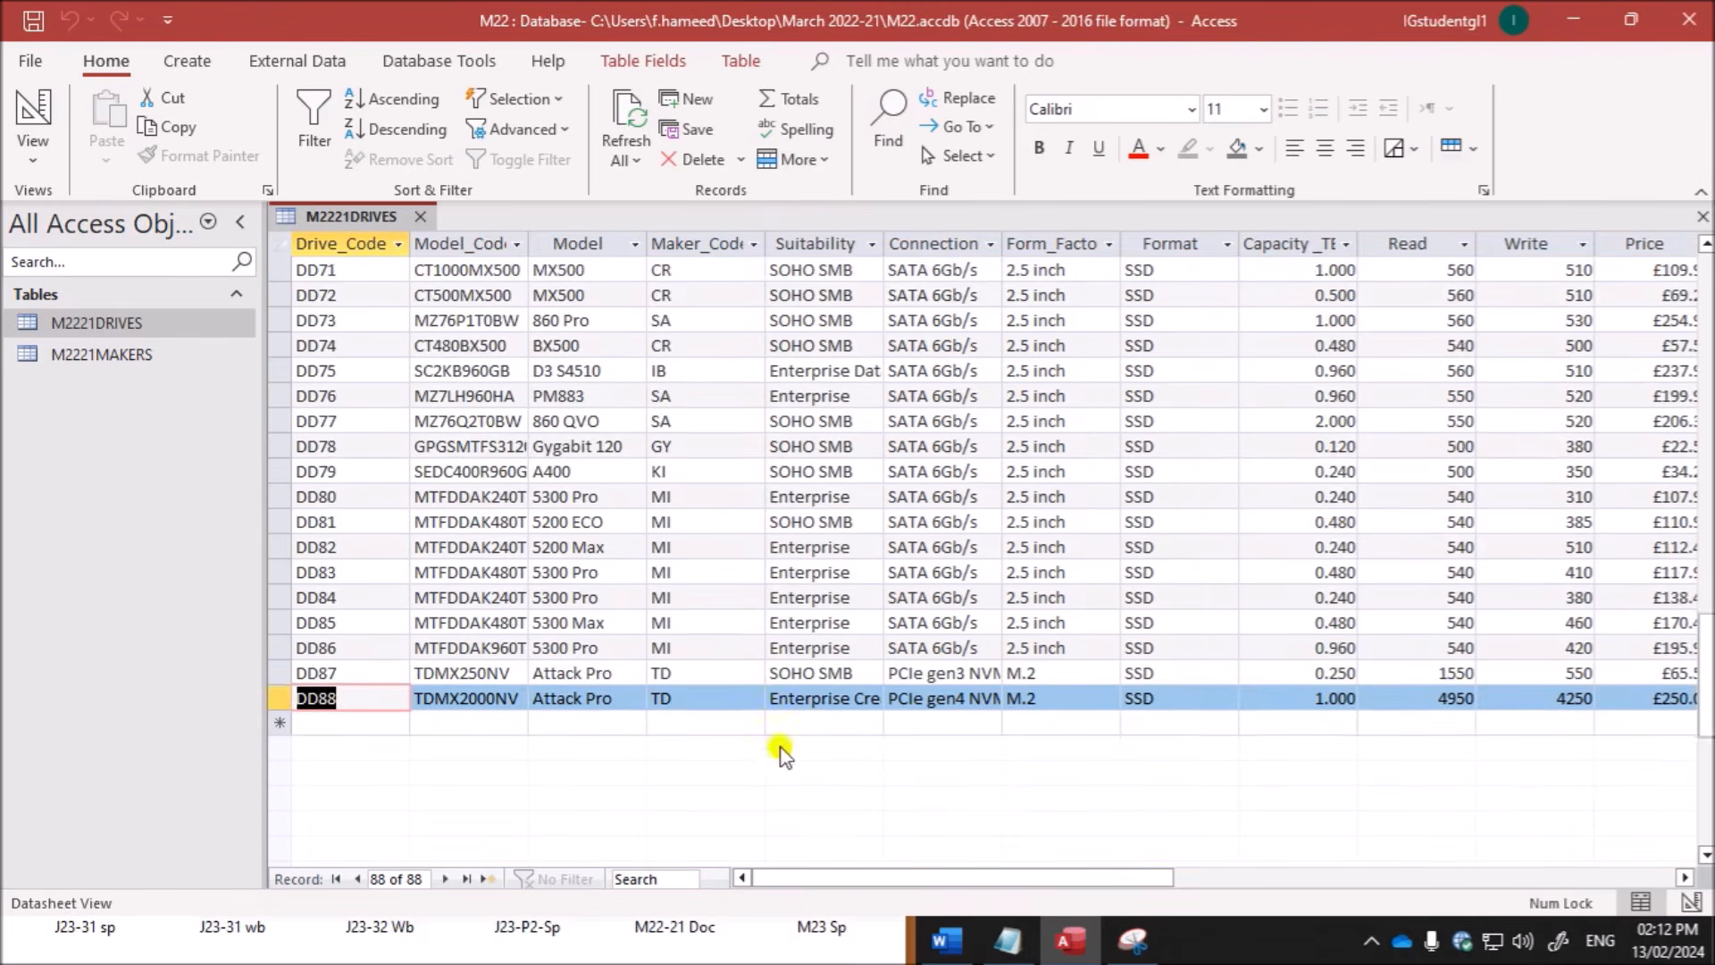
pyautogui.scroll(-1, 1012, 790)
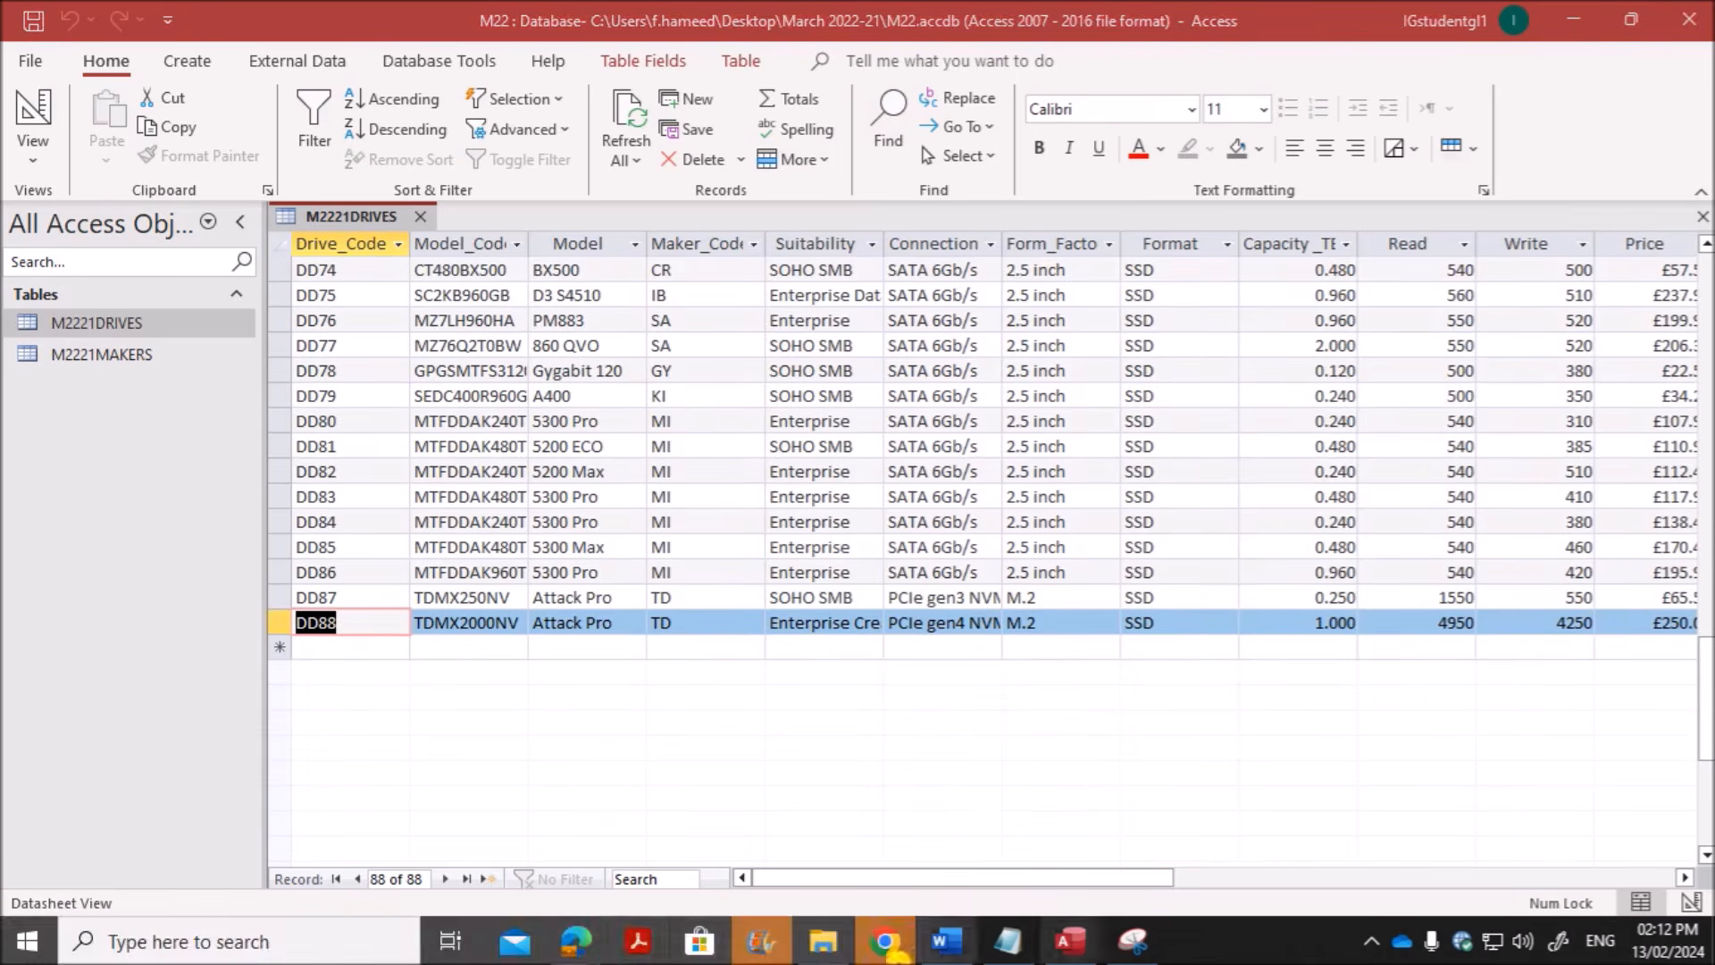
# Step: Consult step 15 in the question paper and, back in Access, set DD88's Capacity_TB to 2.000 and Price to 450
pyautogui.click(576, 940)
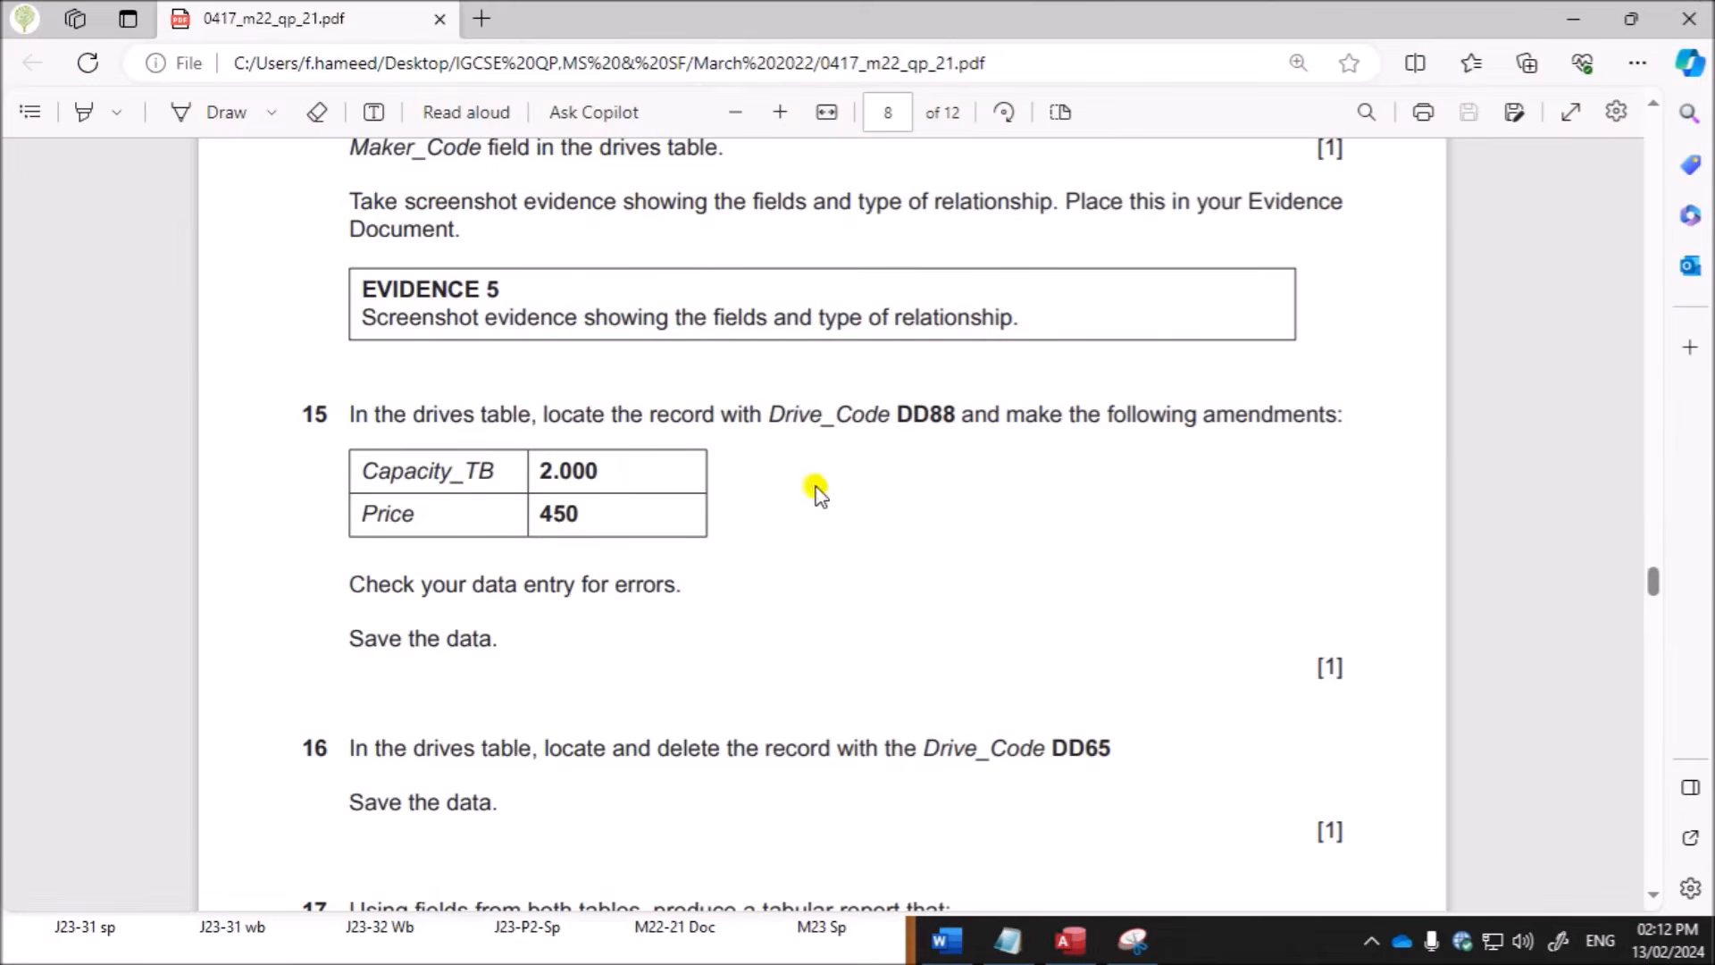
pyautogui.moveTo(538, 474); pyautogui.dragTo(584, 513)
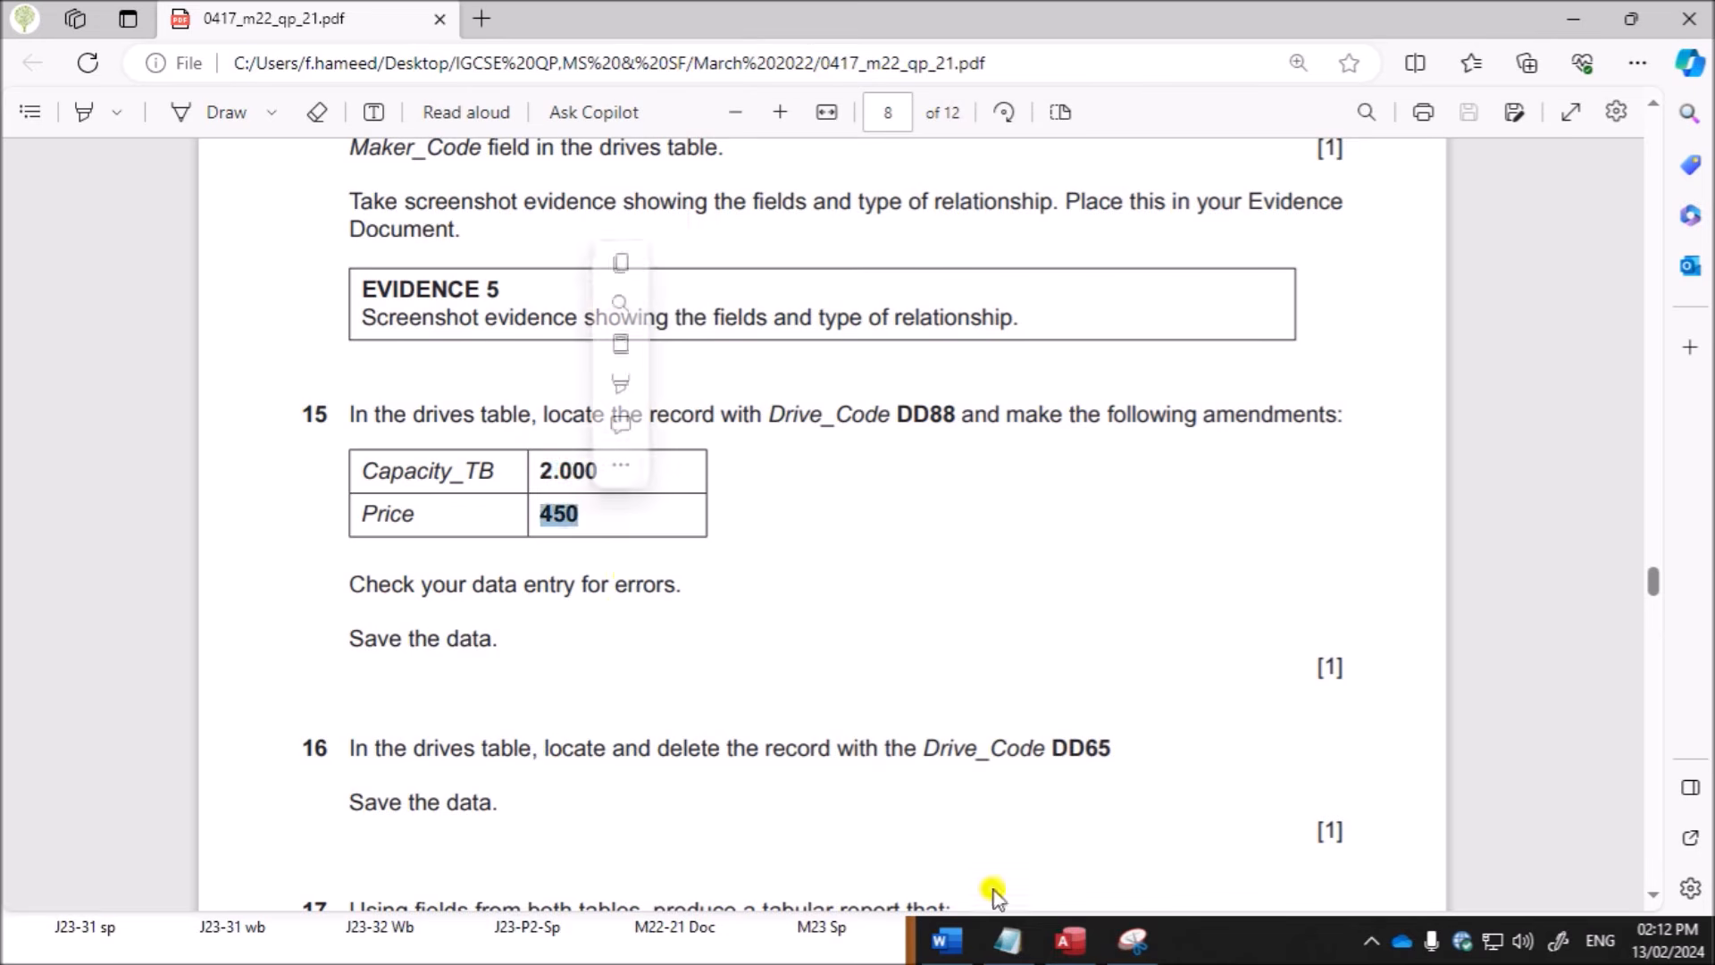
pyautogui.click(1070, 940)
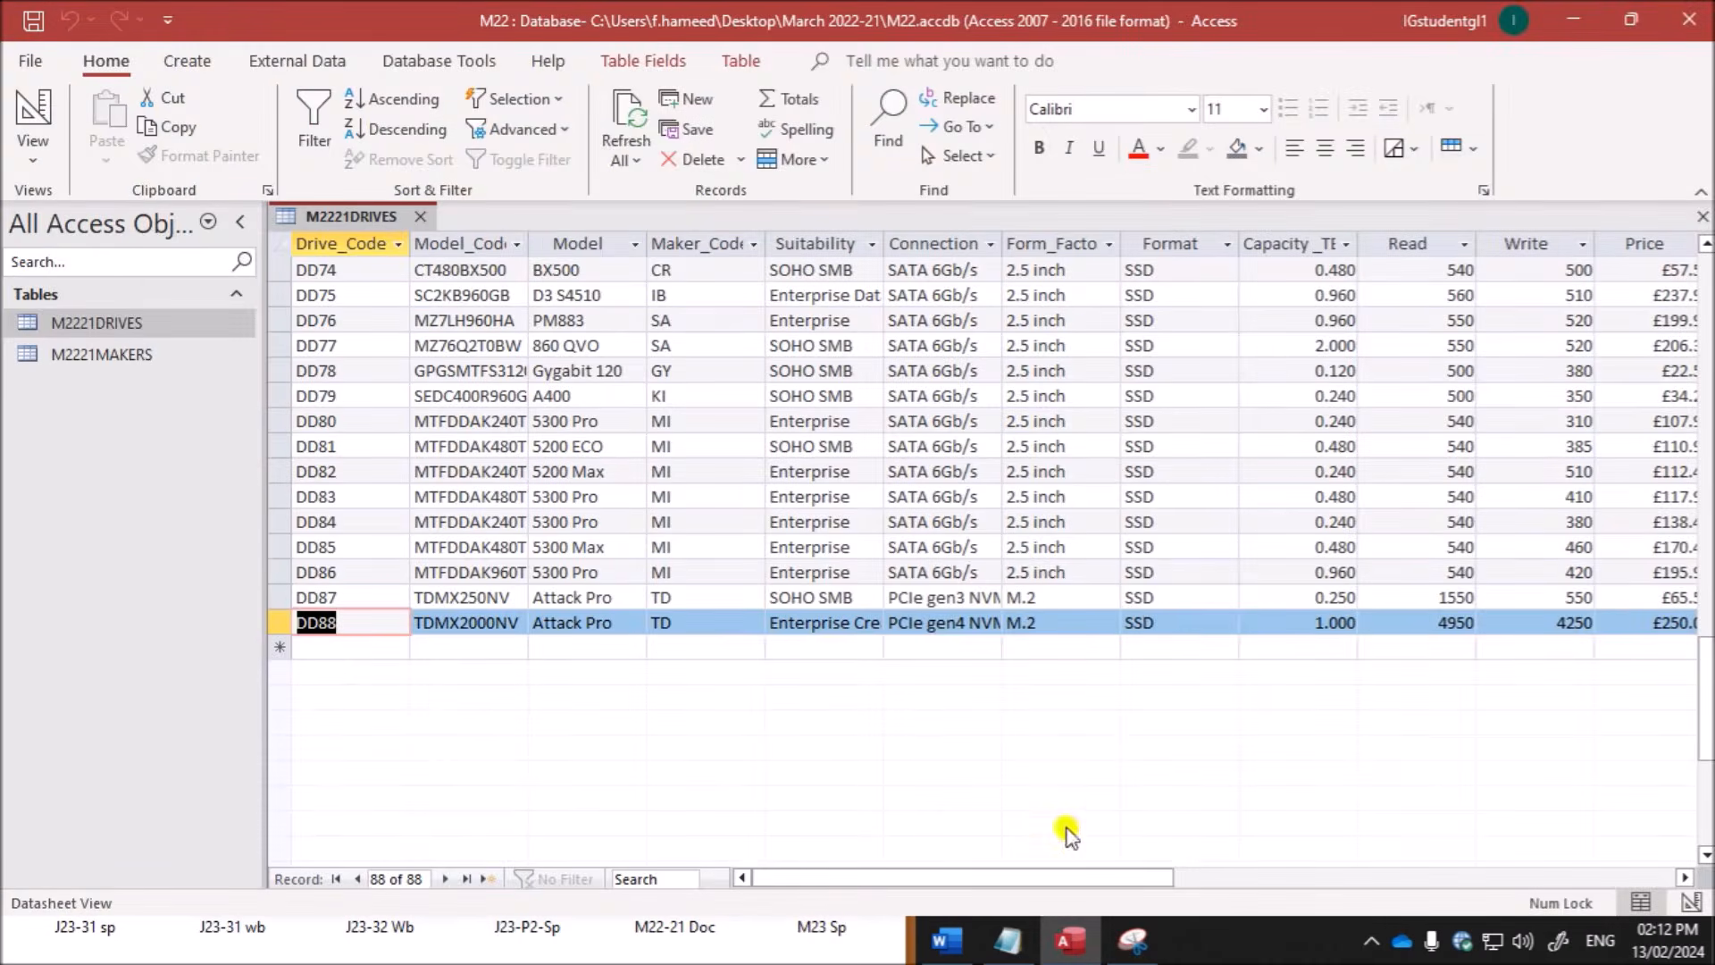
pyautogui.click(1317, 622)
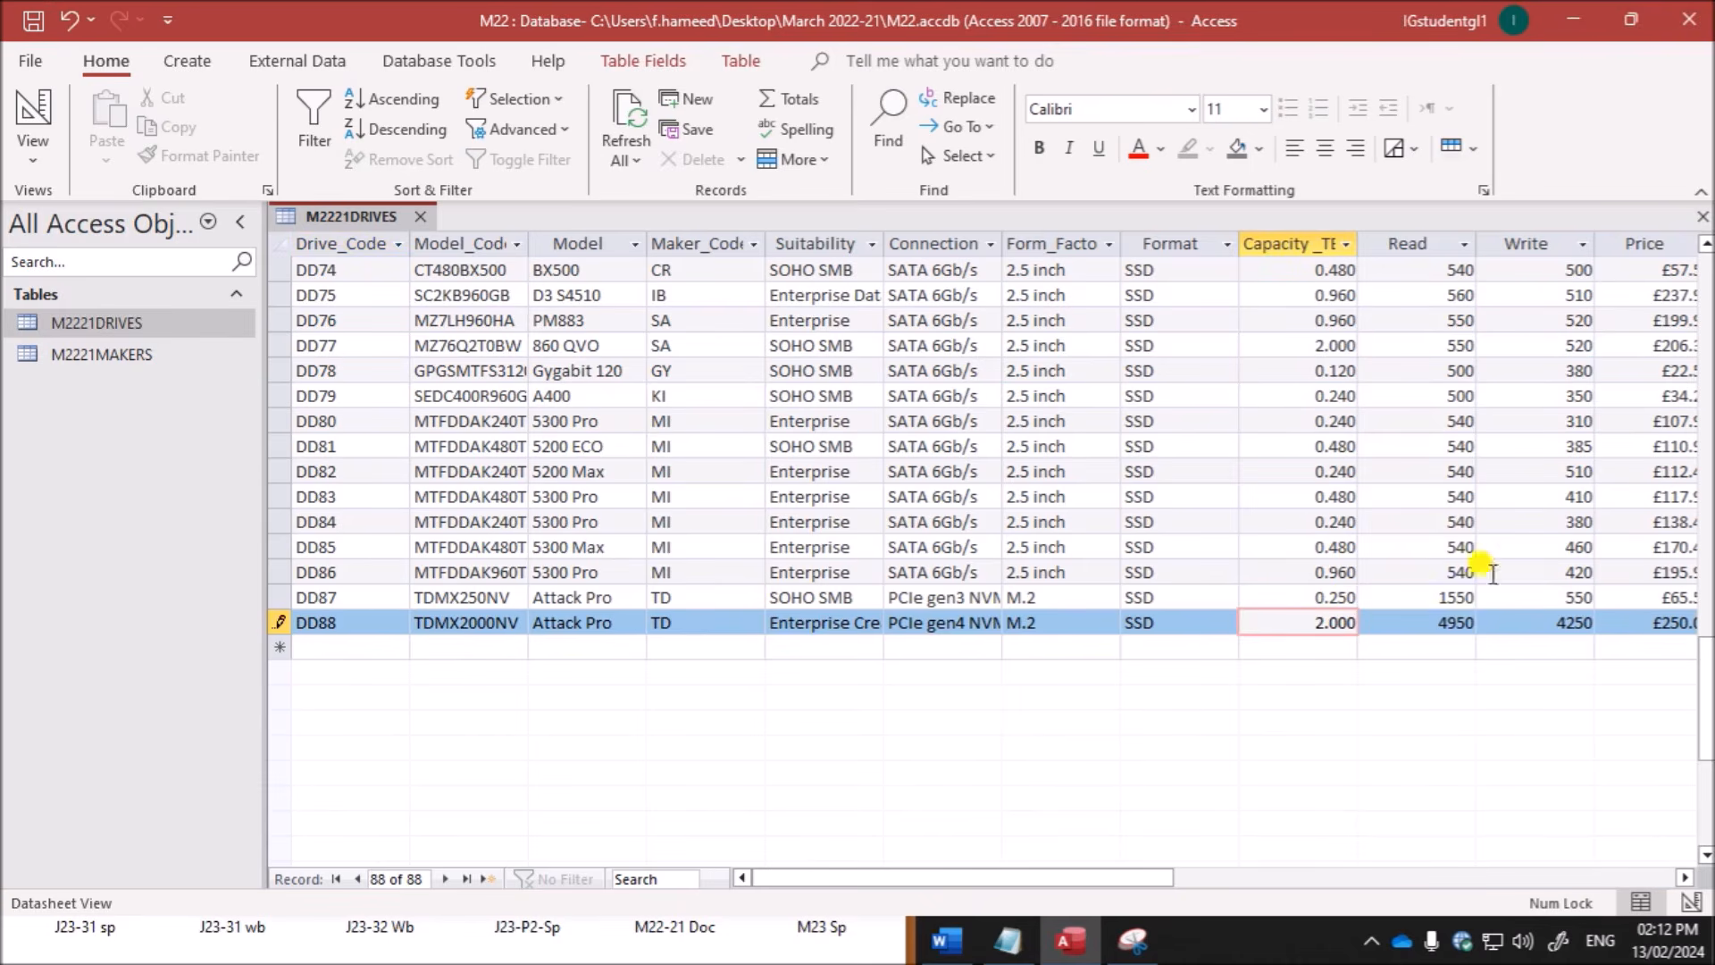
pyautogui.click(1630, 615)
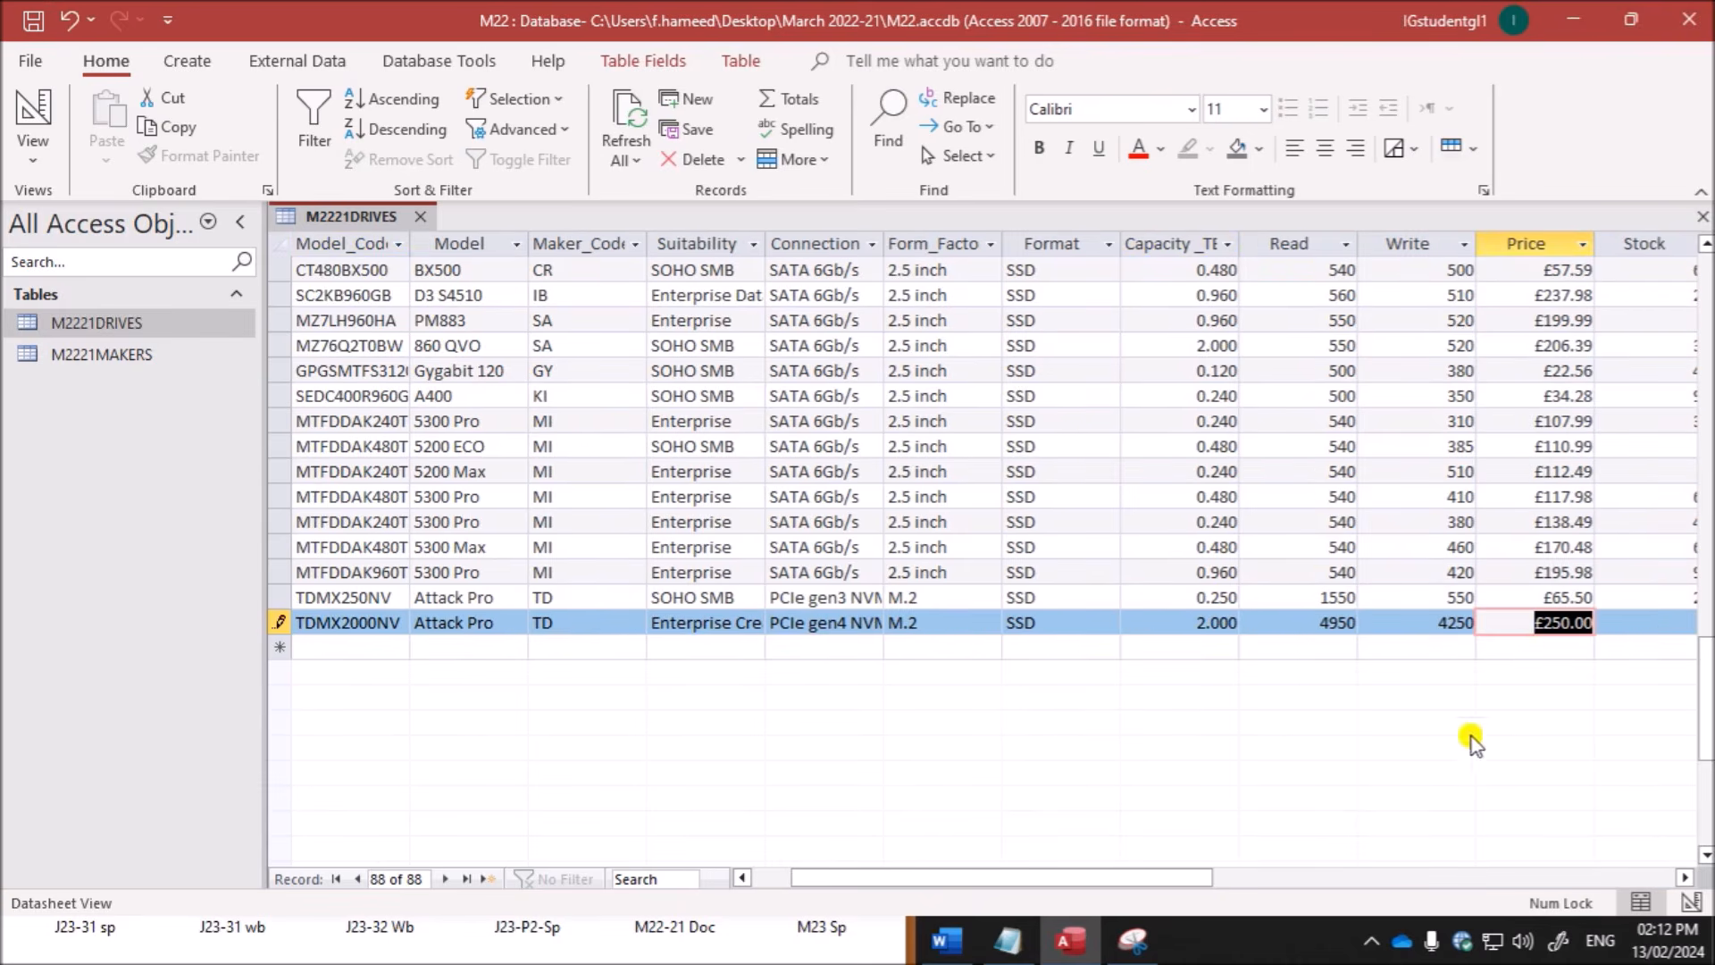
pyautogui.click(1553, 622)
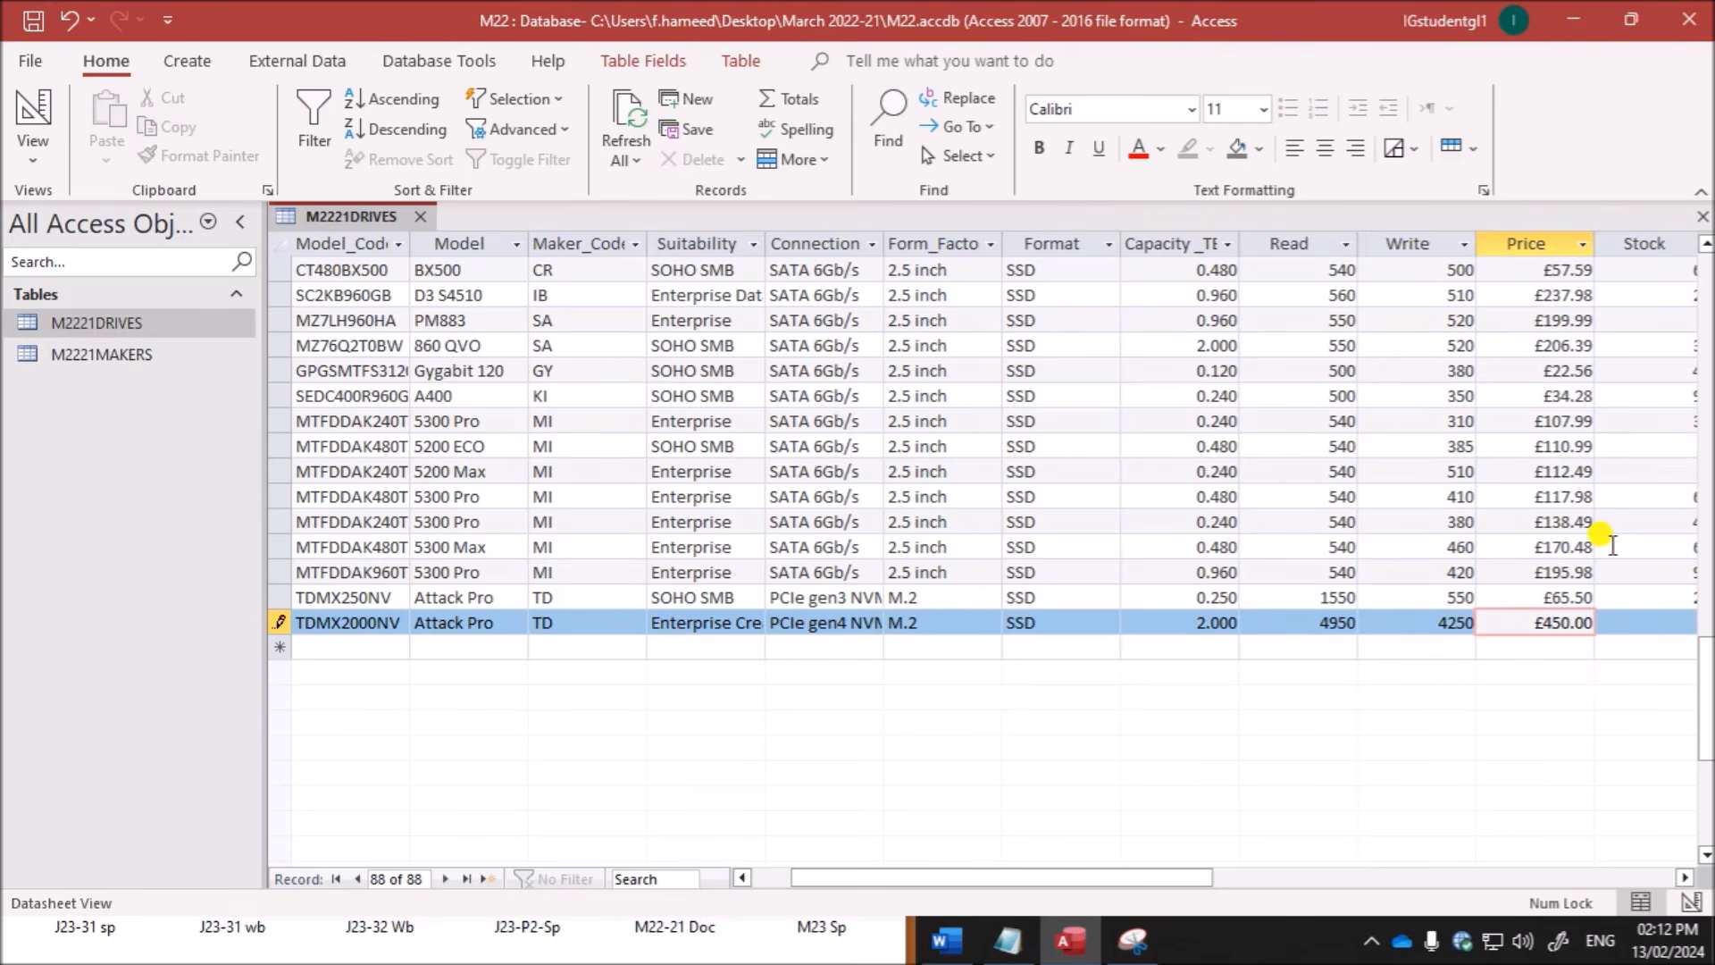
# Step: Check the rest of step 15 in the question paper and, back in Access, save the M2221DRIVES table
pyautogui.click(1286, 958)
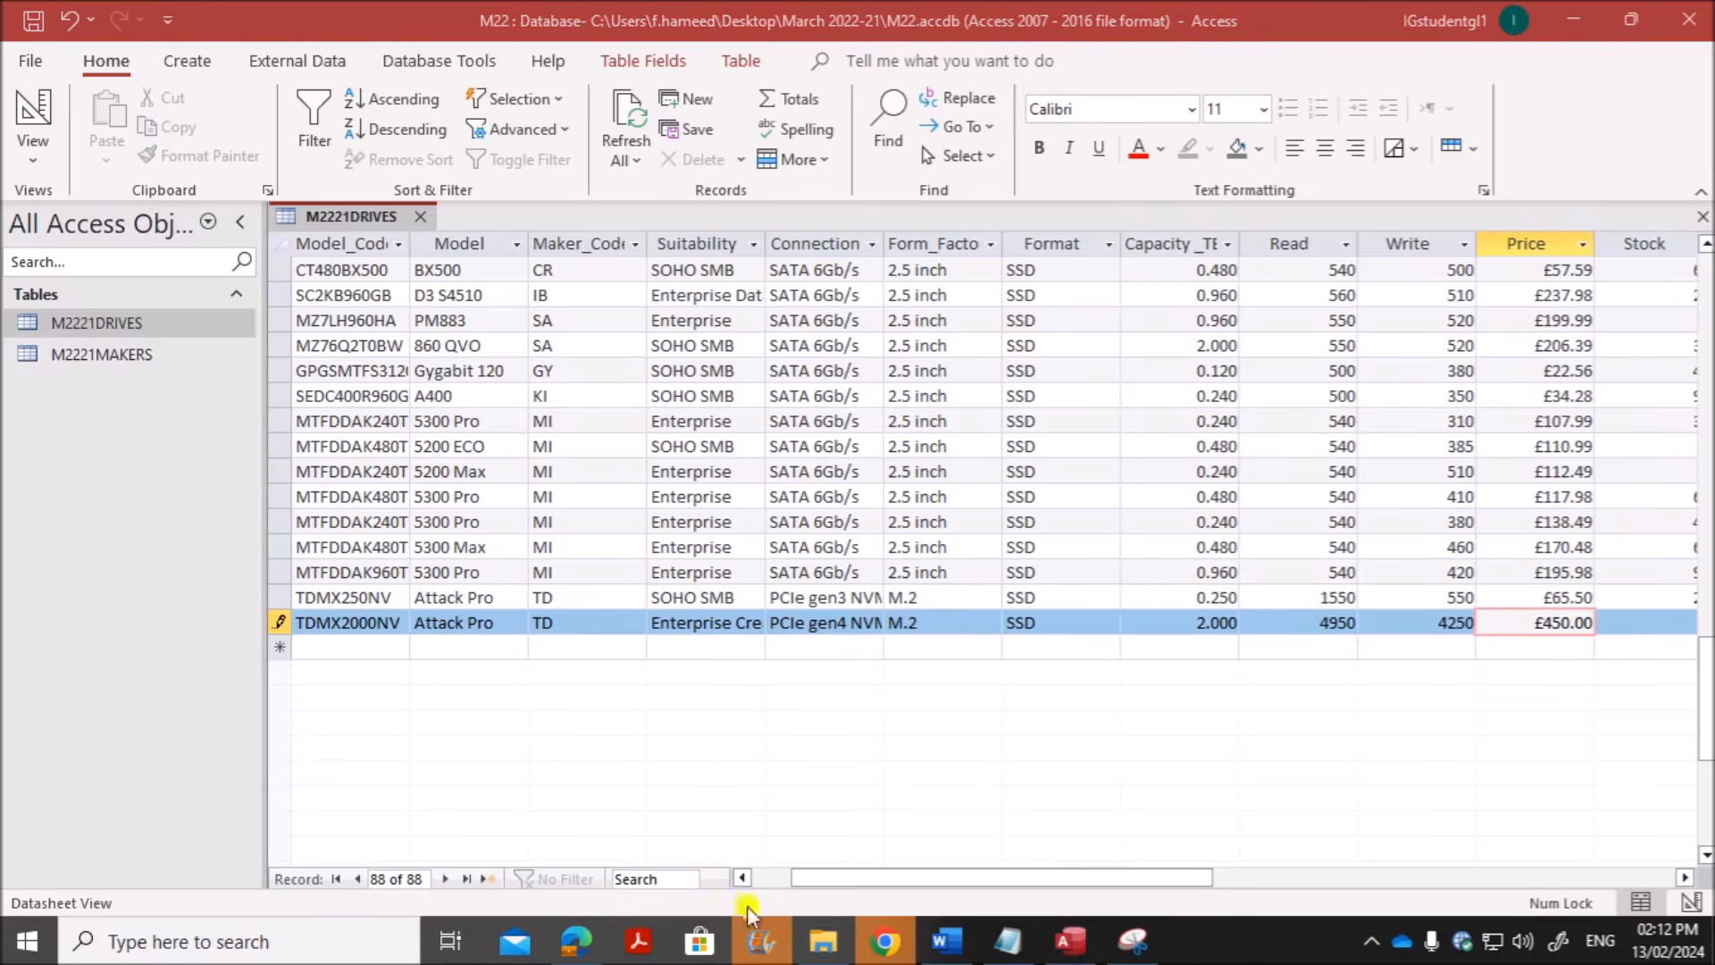
pyautogui.click(555, 945)
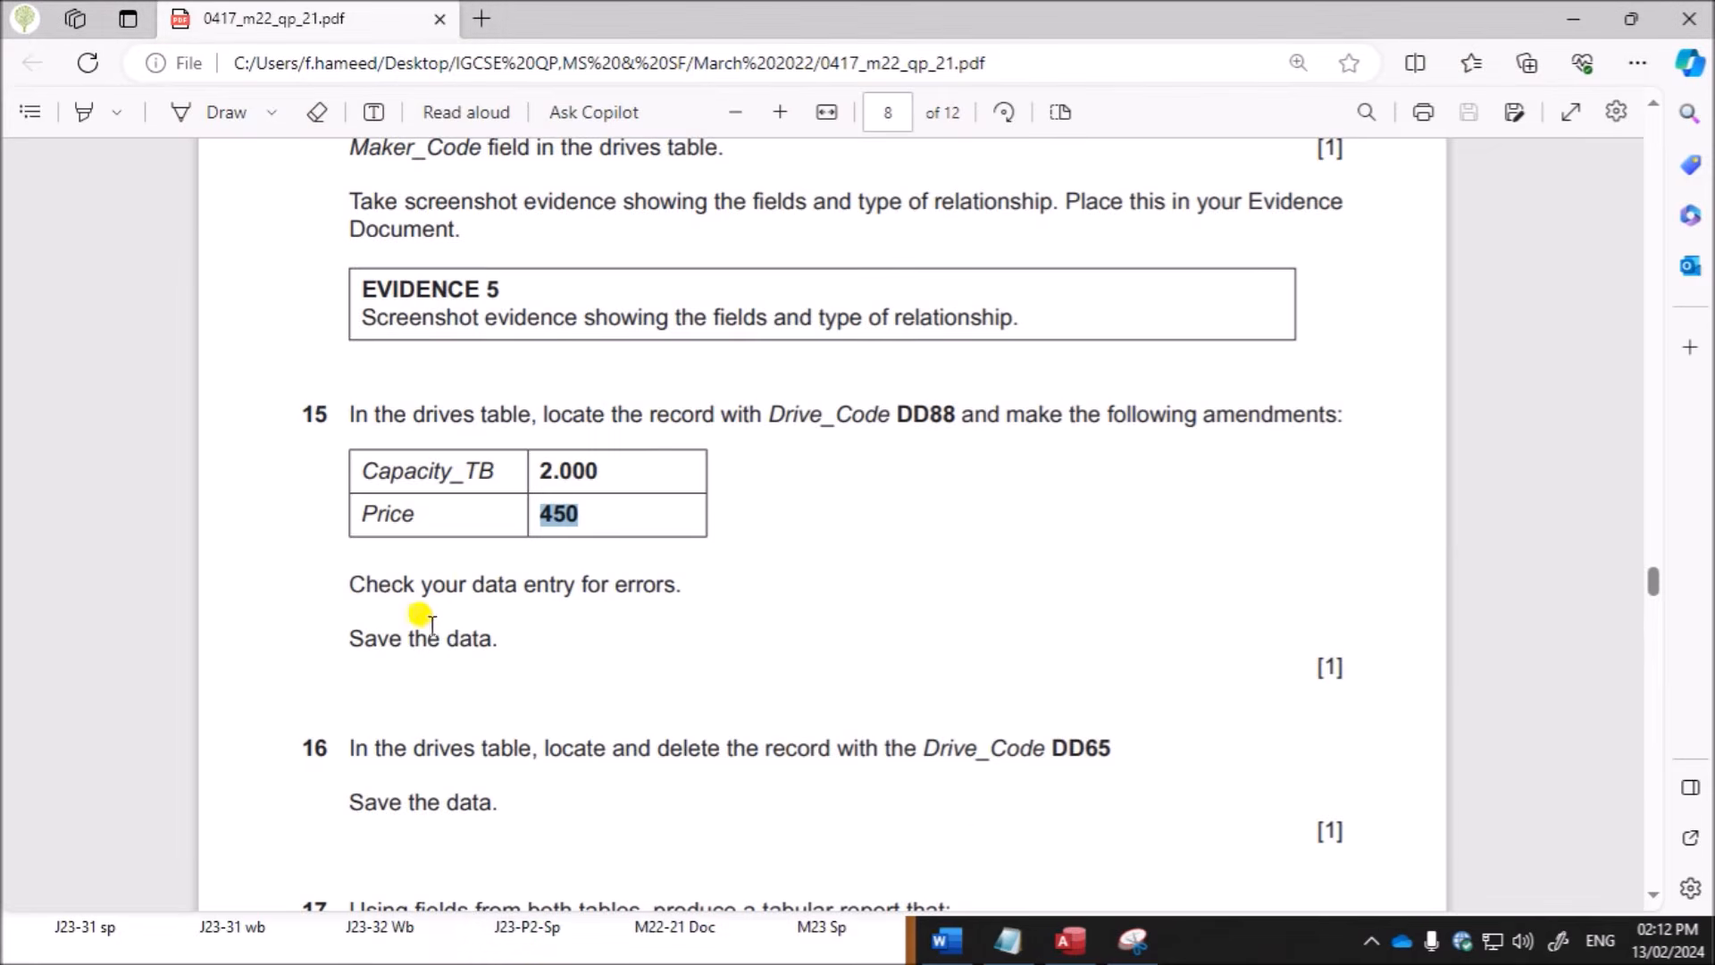
pyautogui.click(1070, 939)
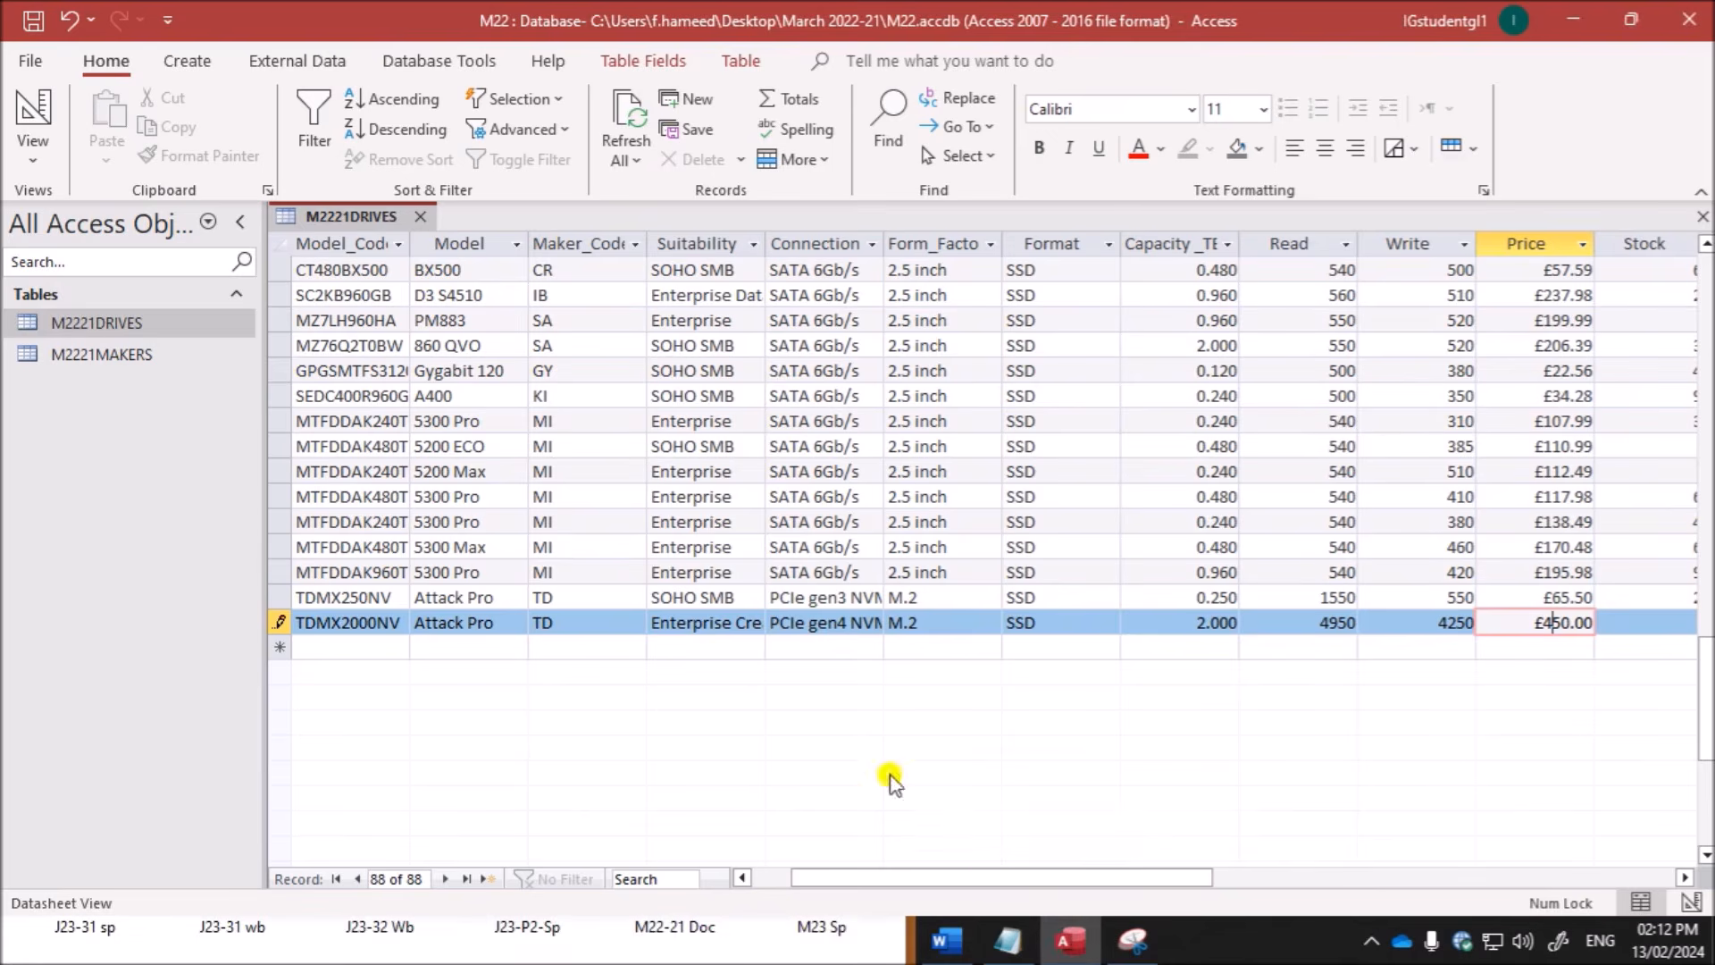
pyautogui.rightClick(366, 216)
pyautogui.click(407, 235)
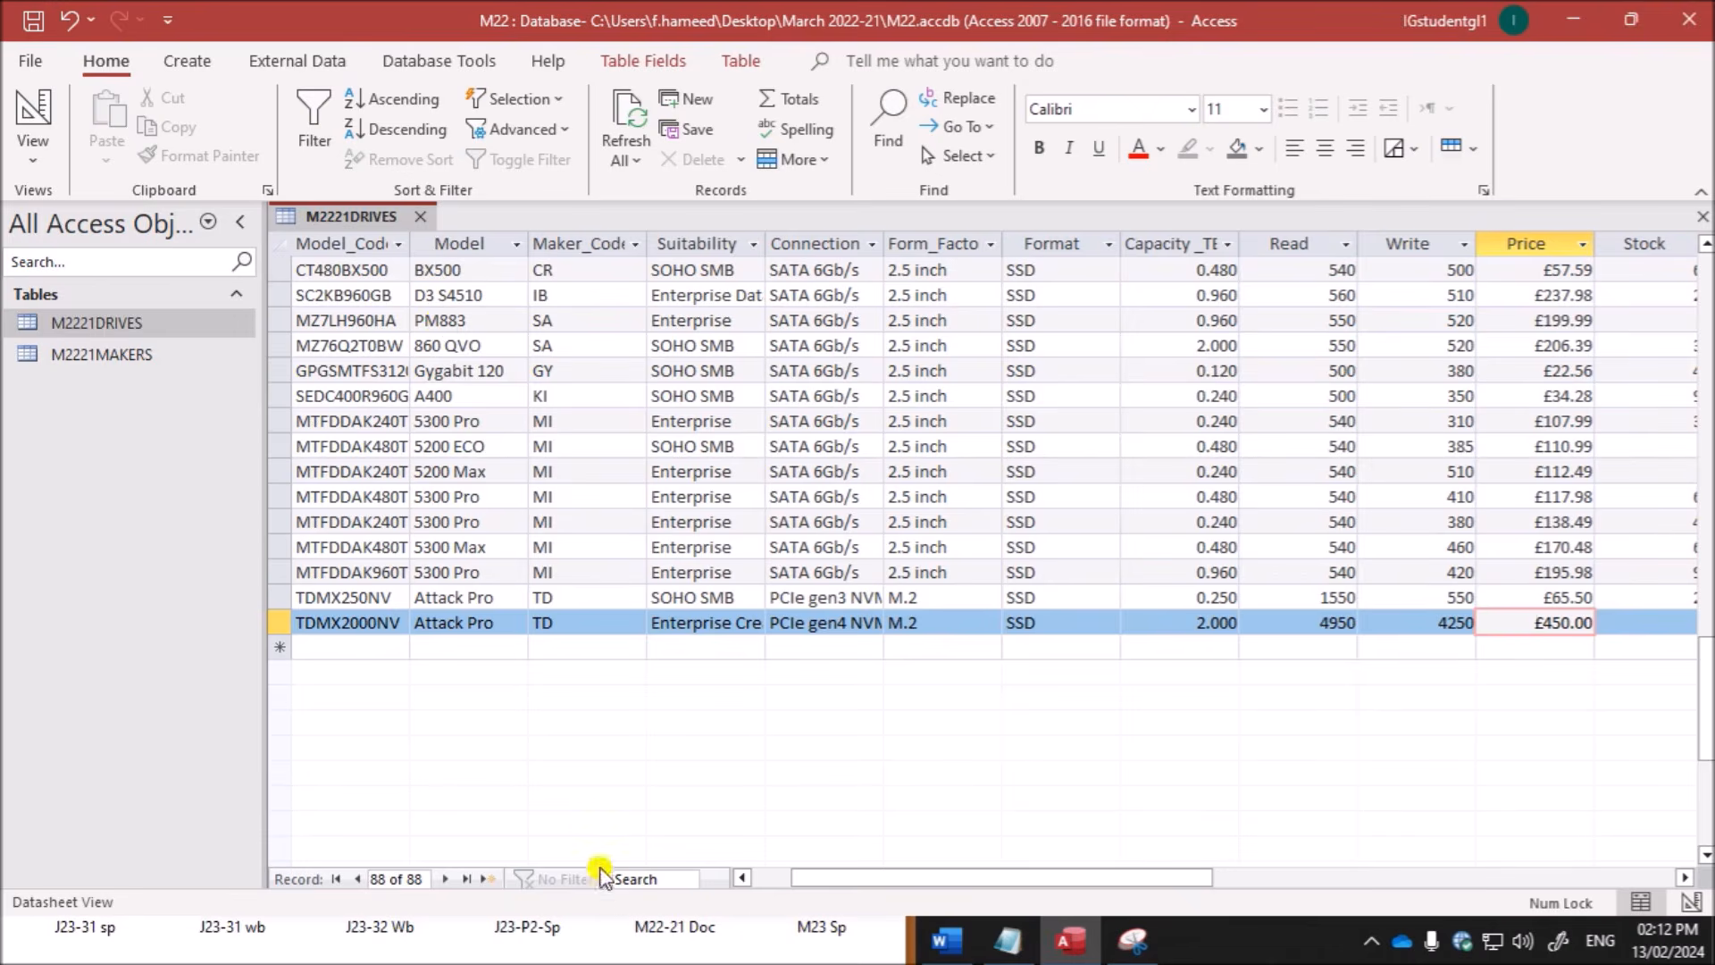
# Step: Switch to the question paper, read which drive record step 16 requires deleting, and return to Access
pyautogui.click(566, 942)
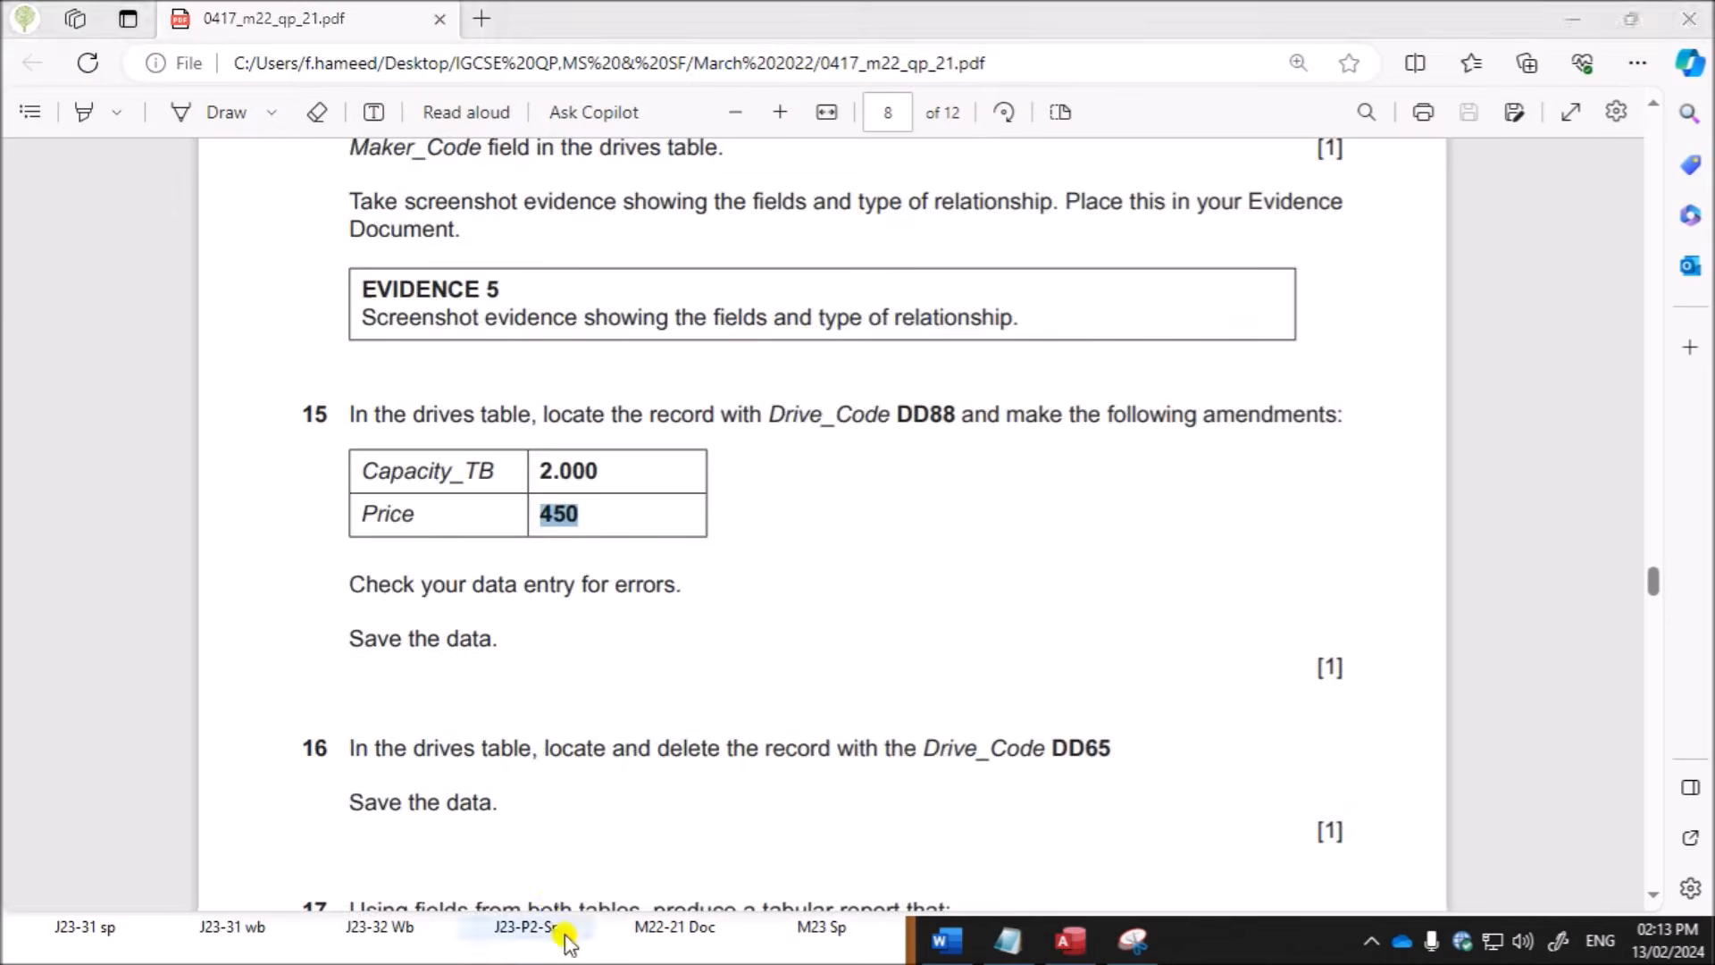
pyautogui.scroll(-3, 518, 683)
pyautogui.moveTo(538, 504); pyautogui.dragTo(1112, 502)
pyautogui.click(1079, 945)
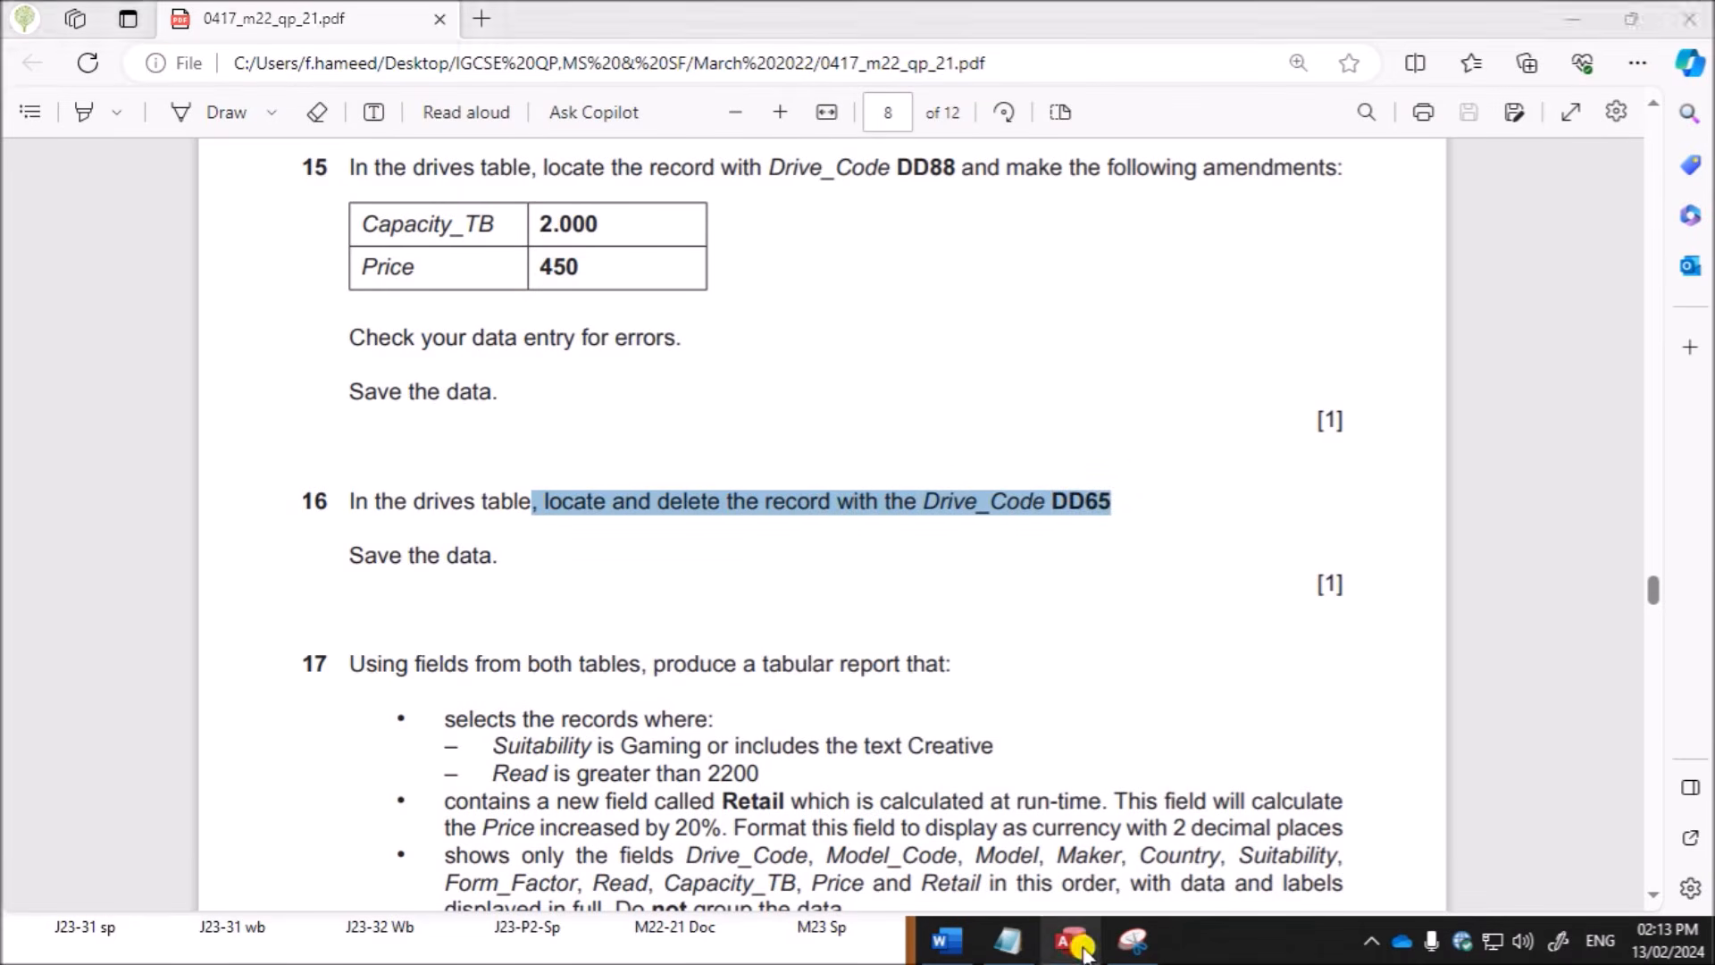
# Step: Find the record with code DD65 in the Drive_Code field and close the search dialog
pyautogui.scroll(15, 376, 613)
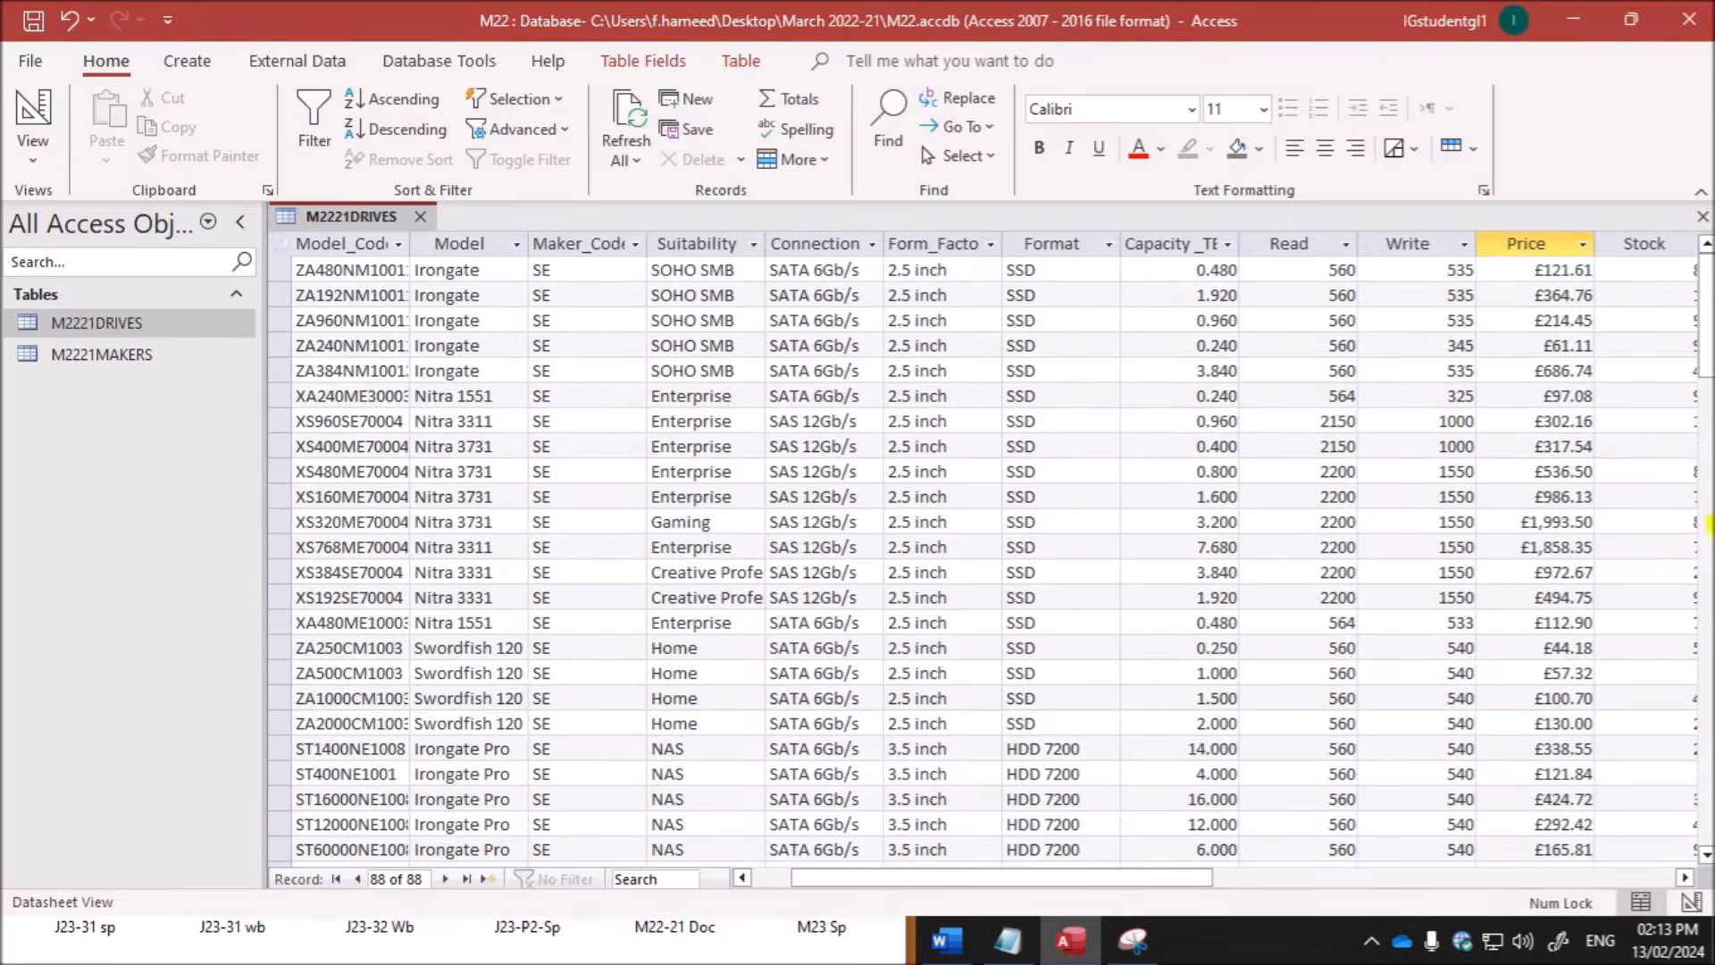
pyautogui.moveTo(1106, 878); pyautogui.dragTo(772, 879)
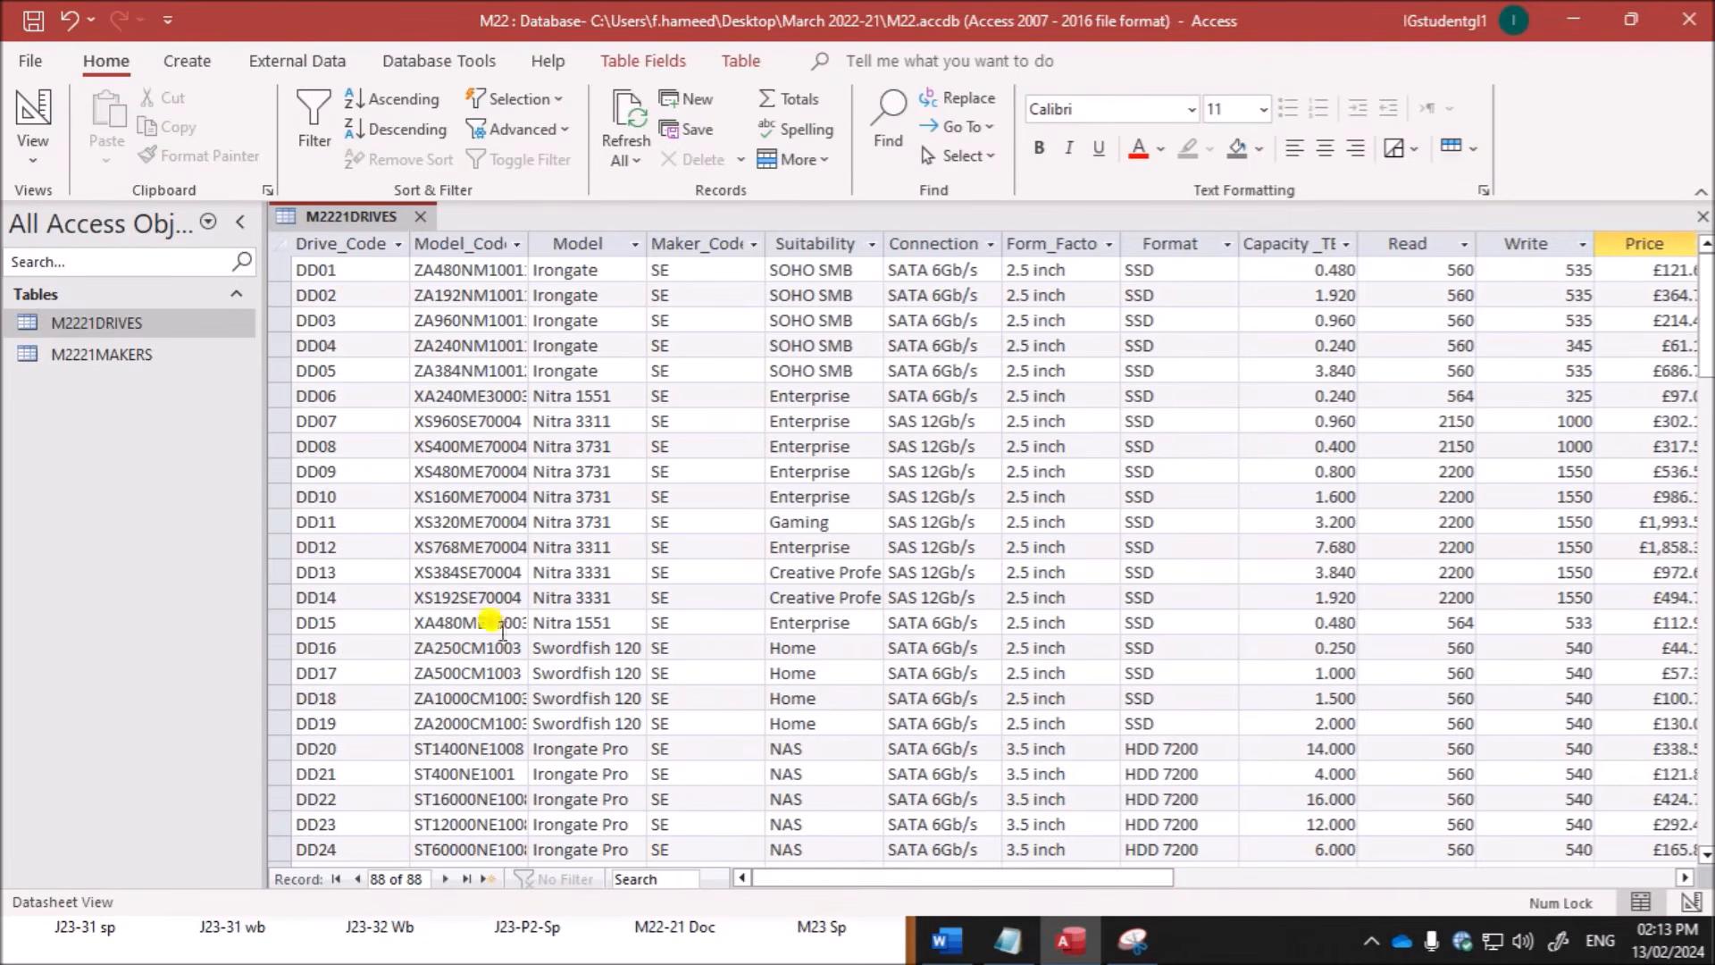
pyautogui.click(349, 279)
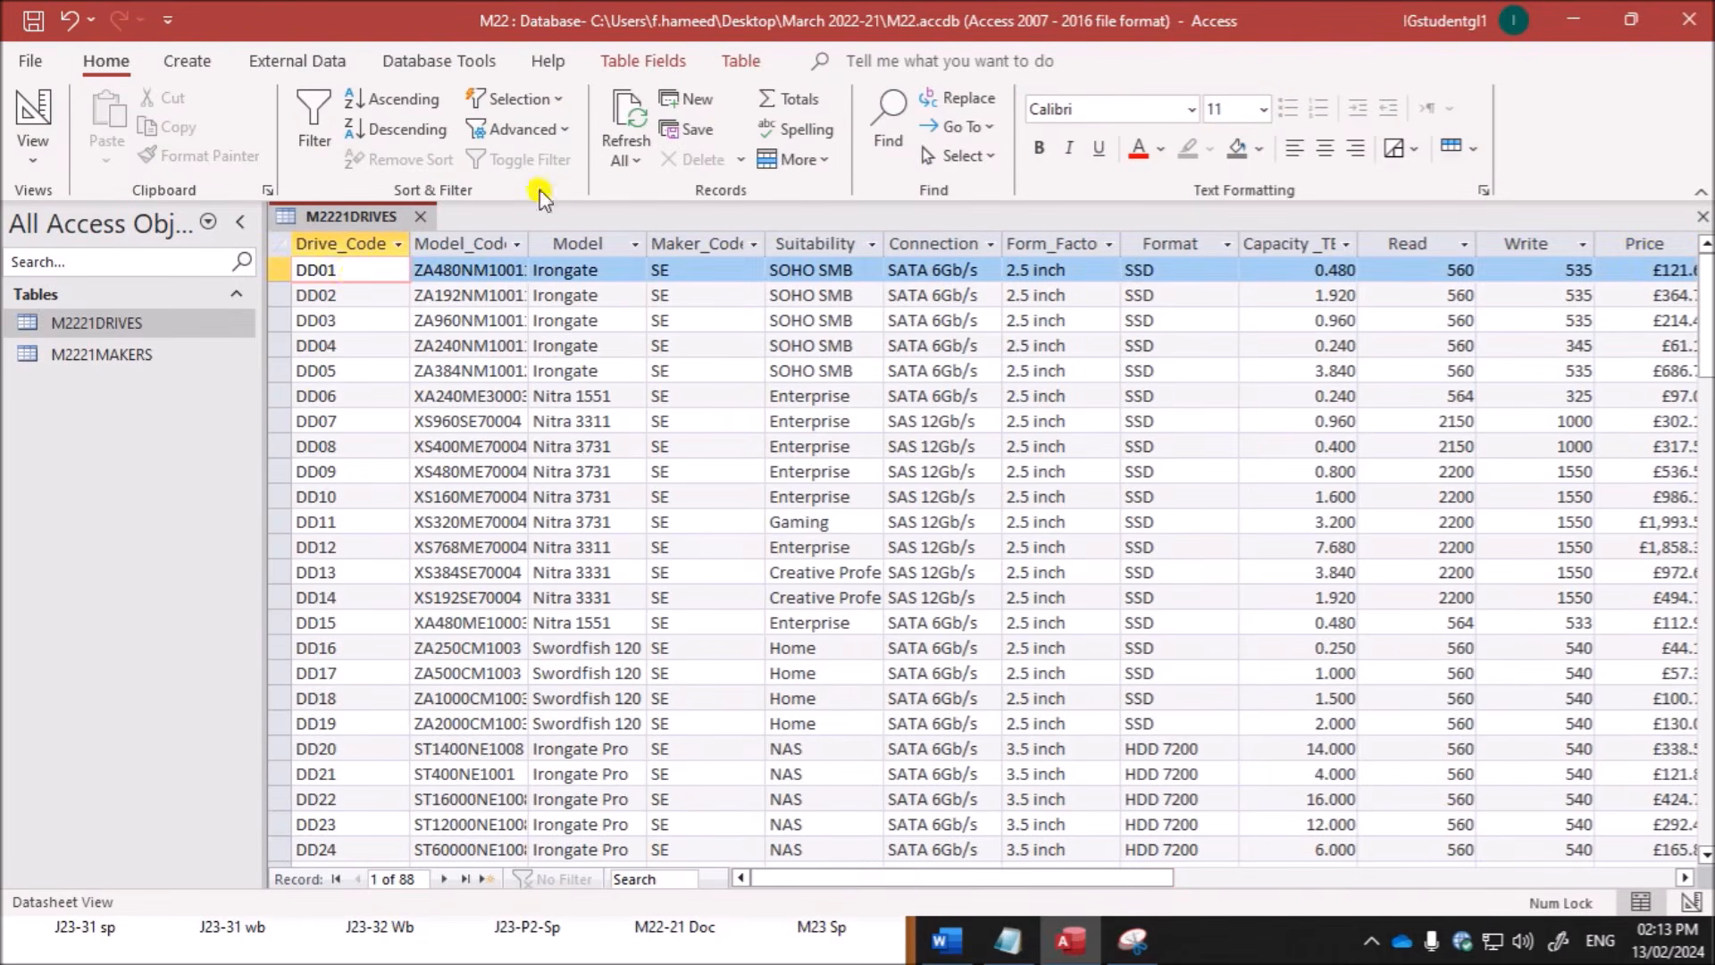
pyautogui.click(893, 116)
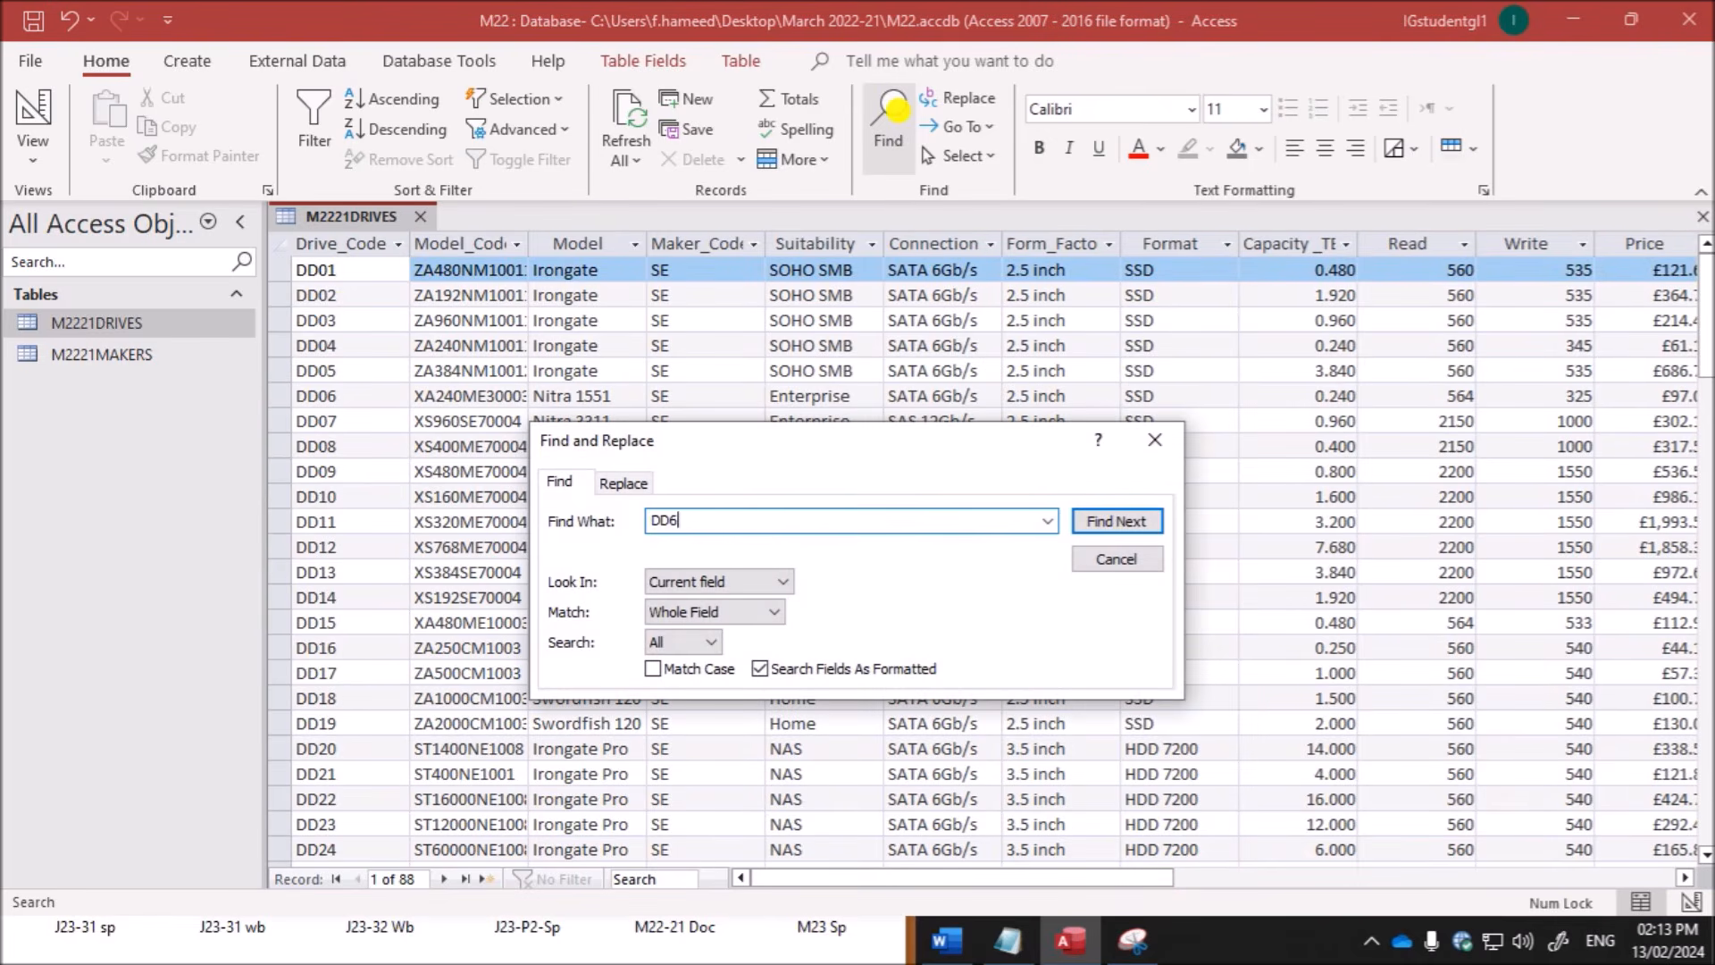
pyautogui.write('DD65')
pyautogui.click(1130, 520)
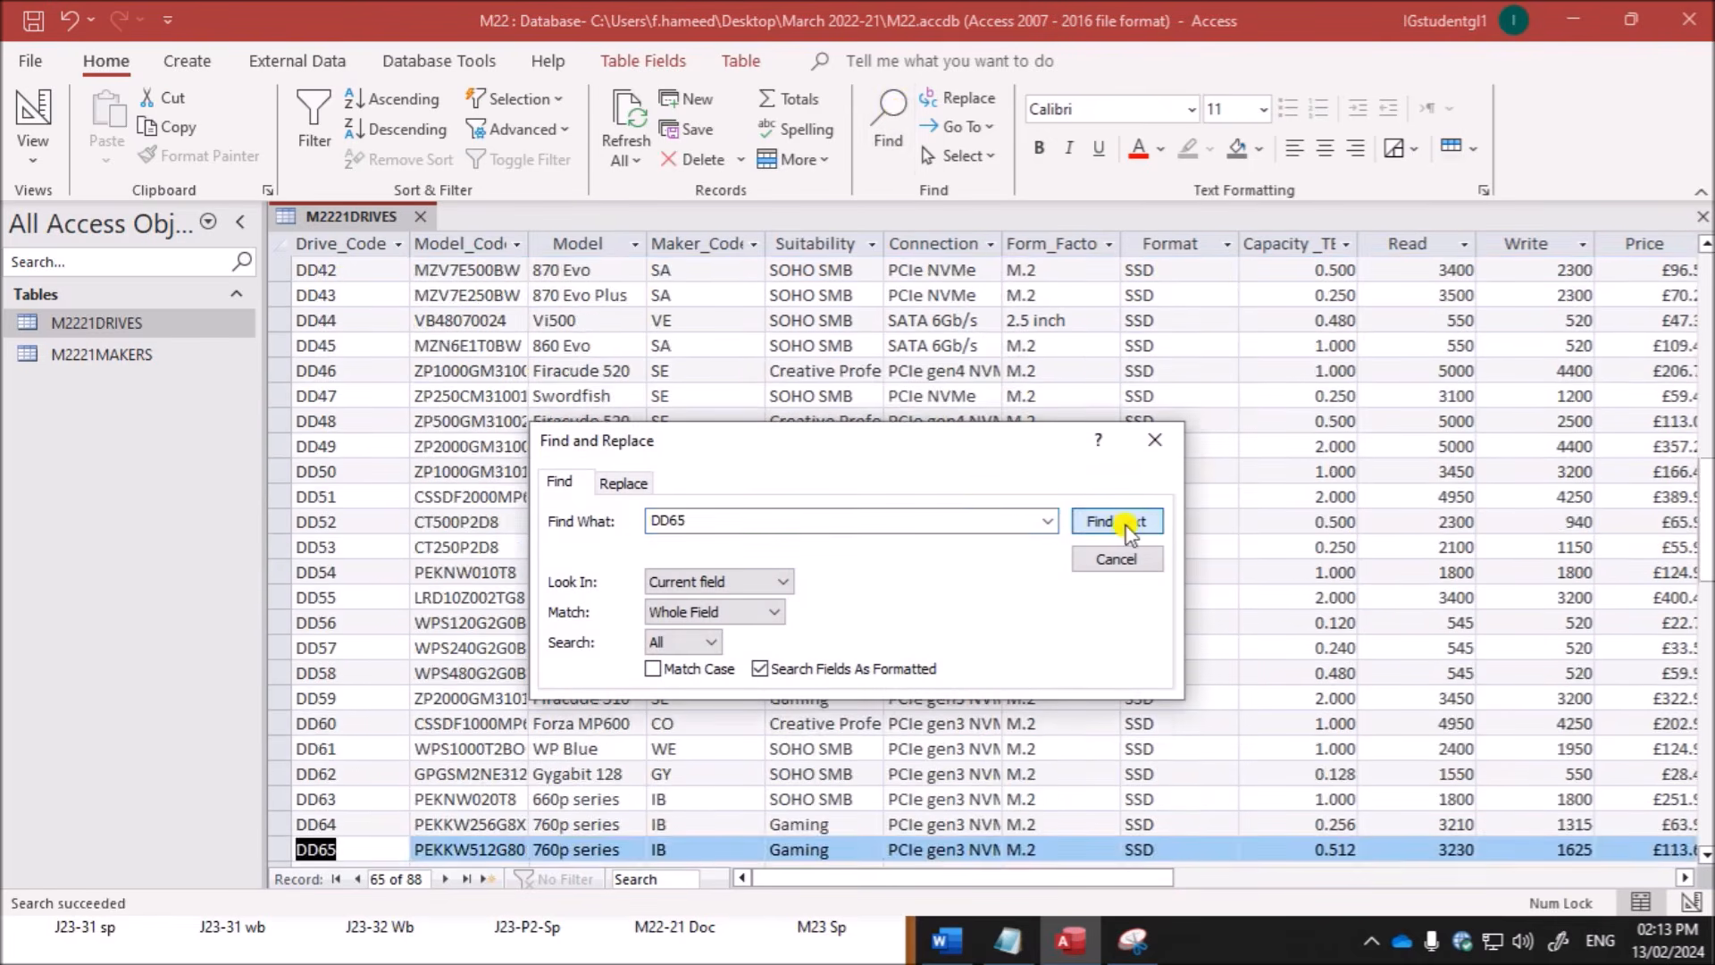
pyautogui.click(1155, 439)
pyautogui.scroll(-5, 525, 693)
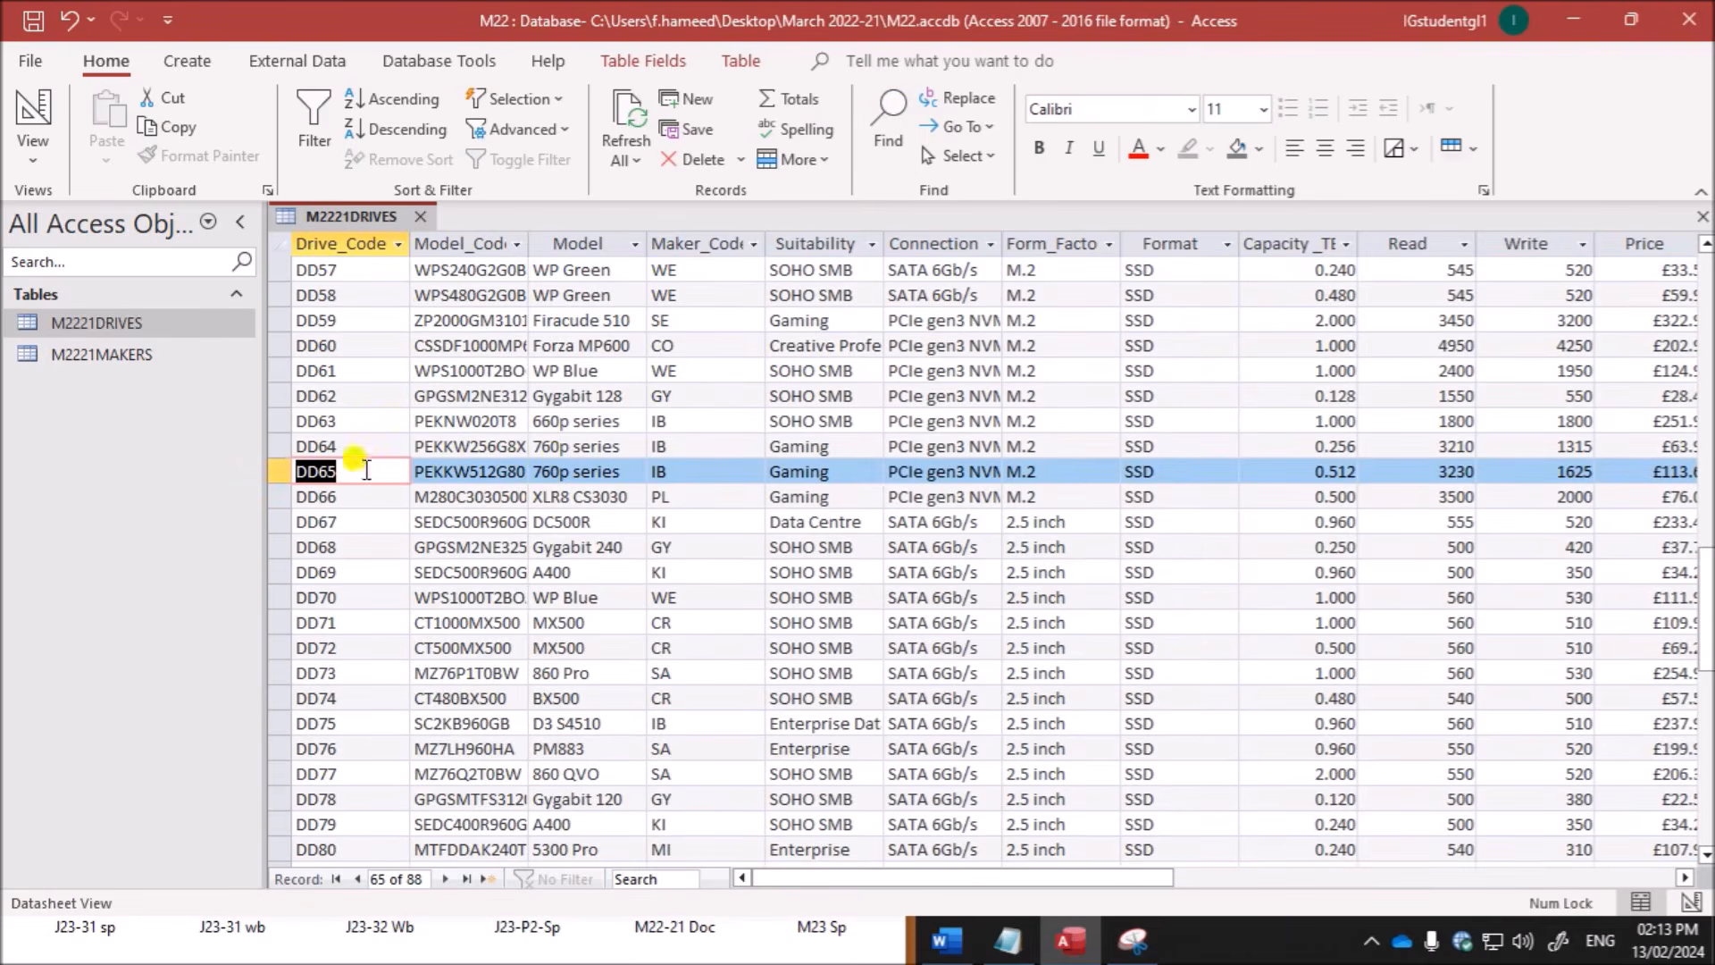
# Step: Delete the DD65 record from the drives table and save the table
pyautogui.rightClick(278, 470)
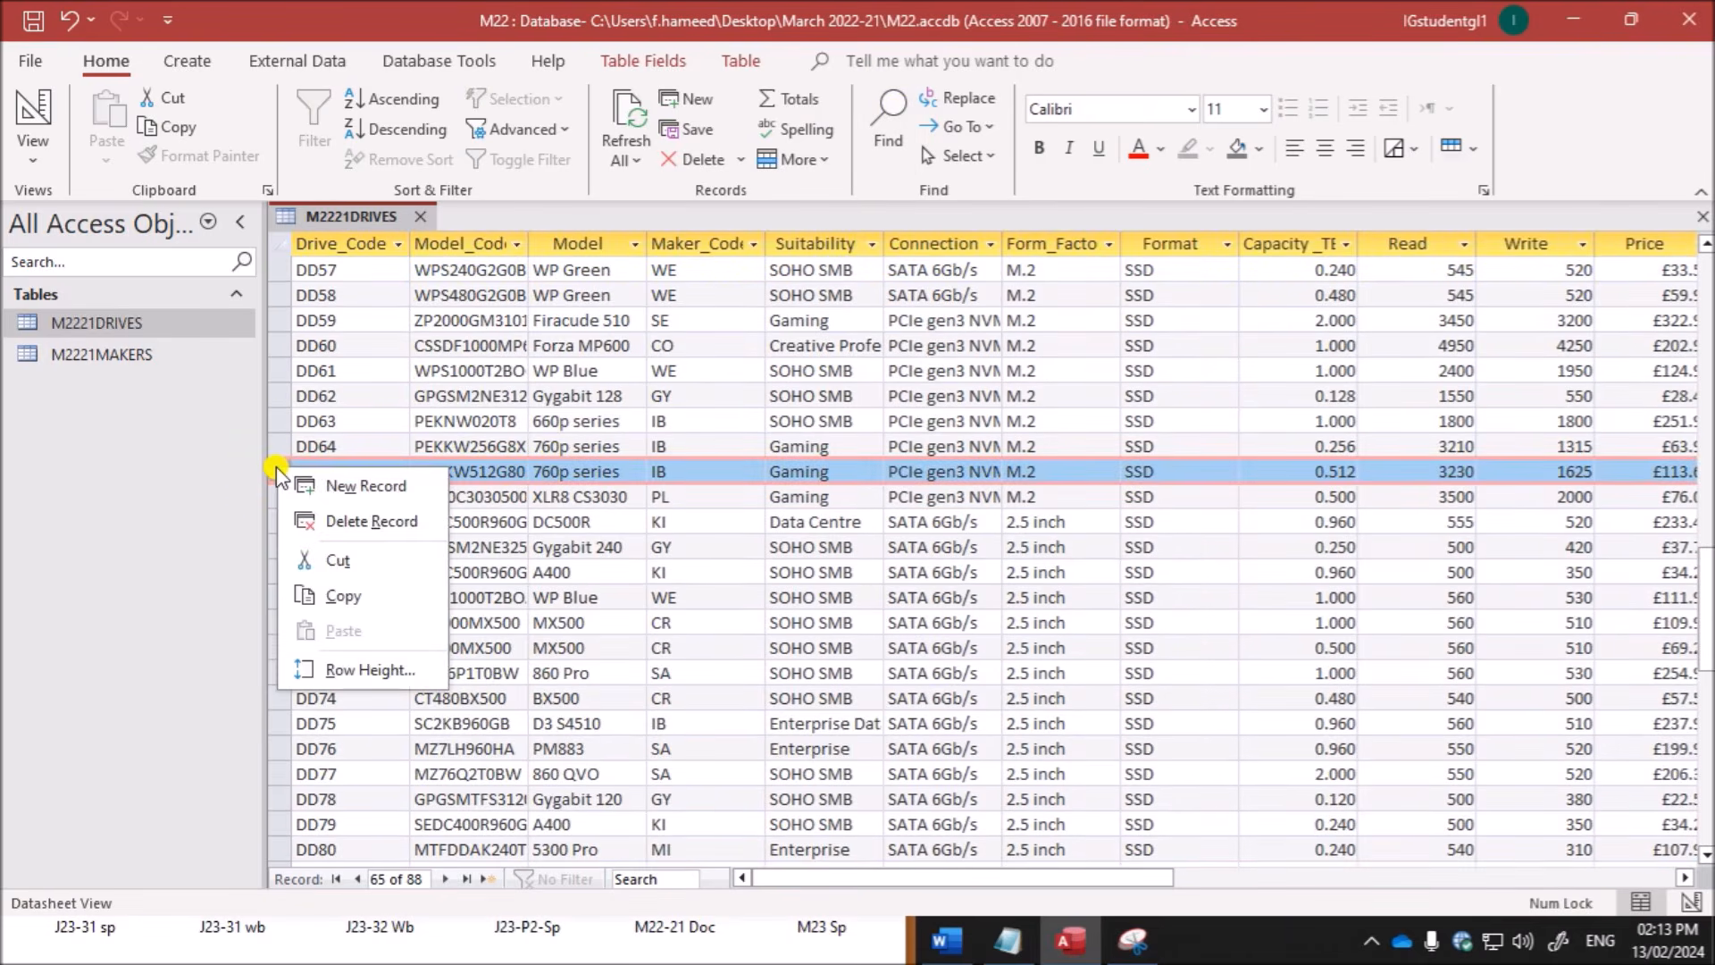
pyautogui.click(354, 523)
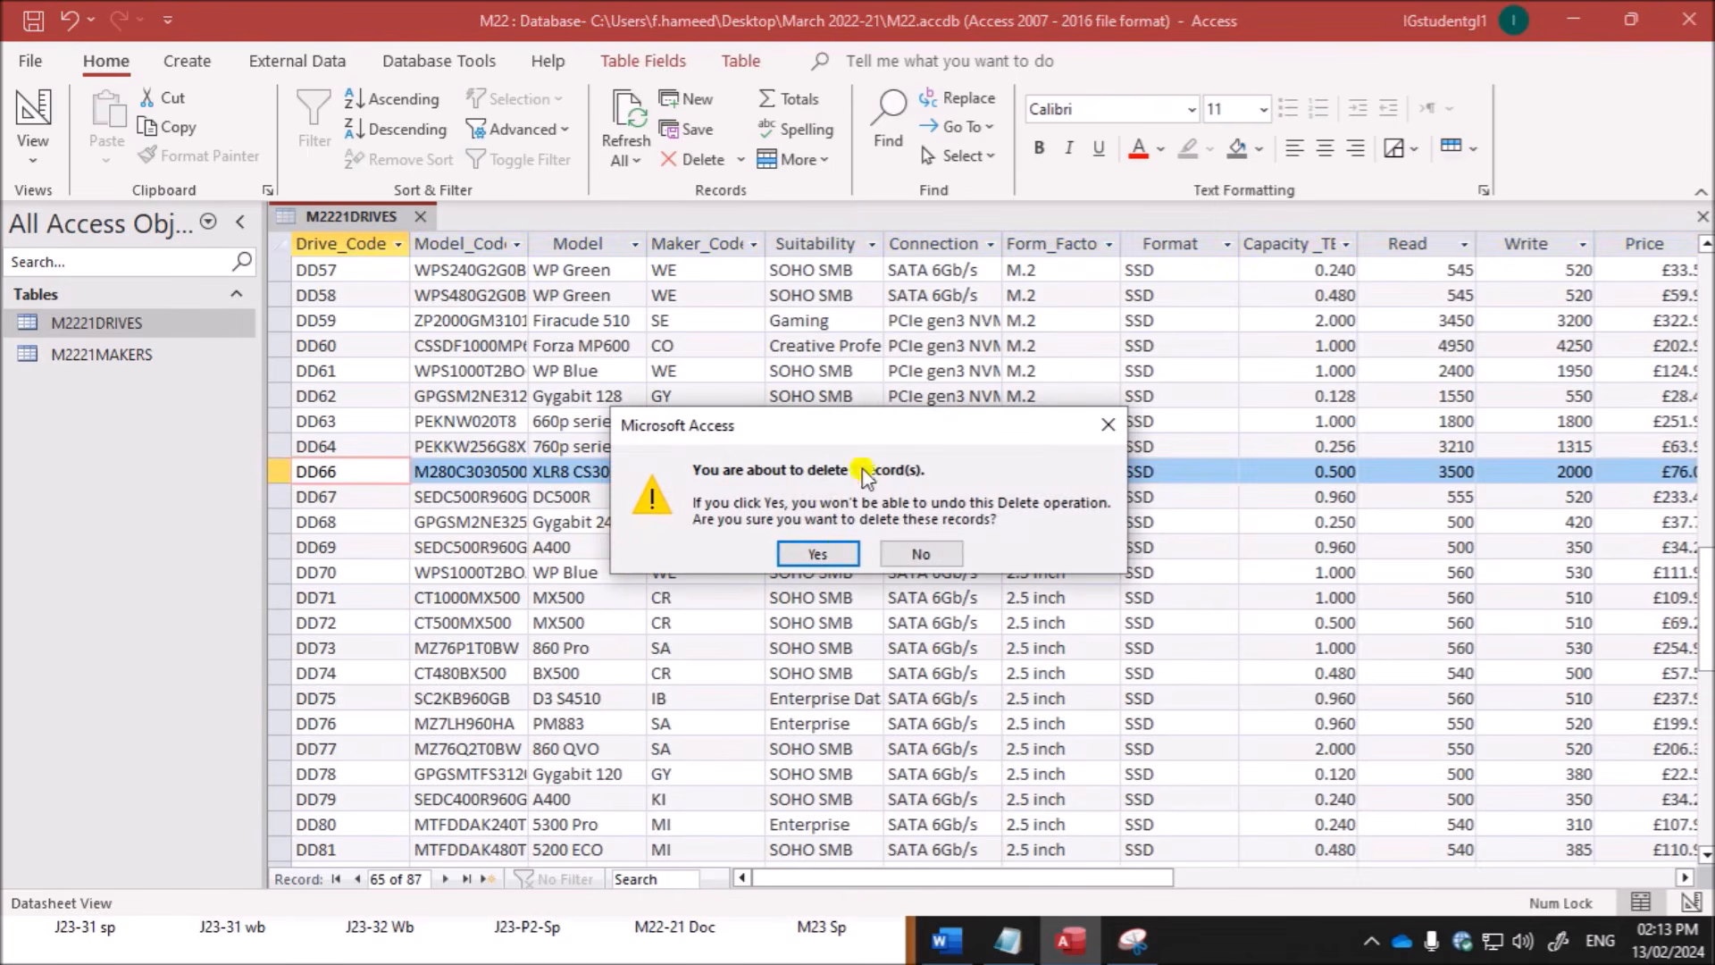
pyautogui.click(816, 554)
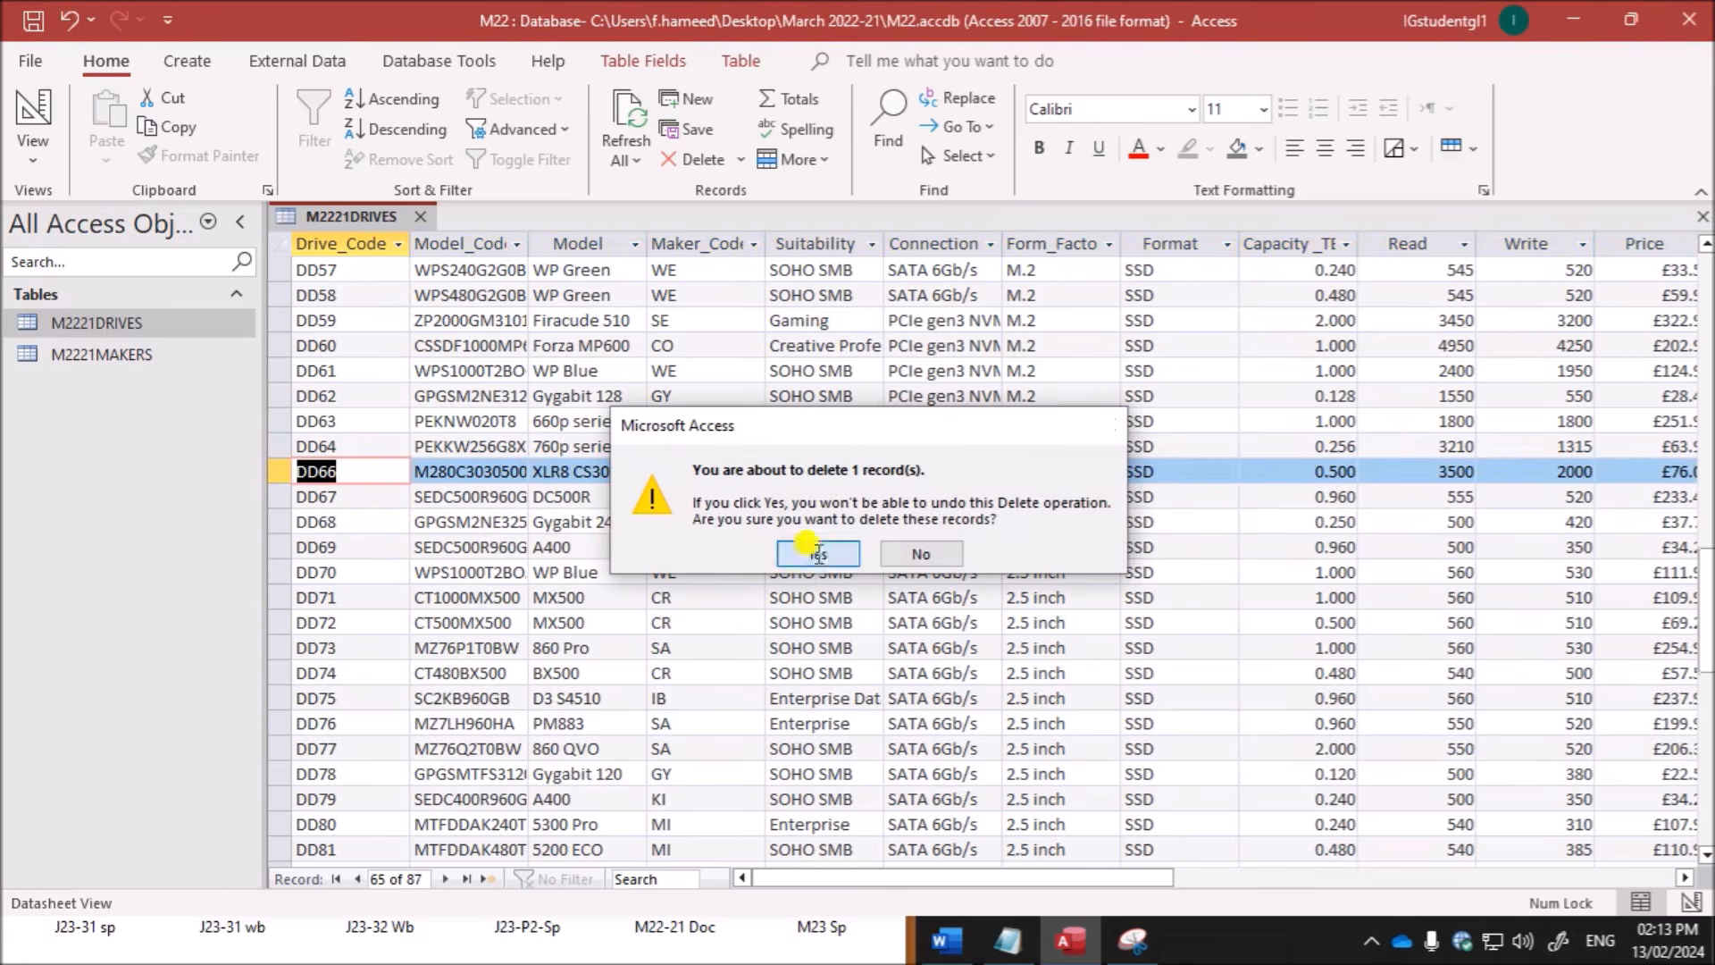
pyautogui.rightClick(349, 215)
pyautogui.click(388, 235)
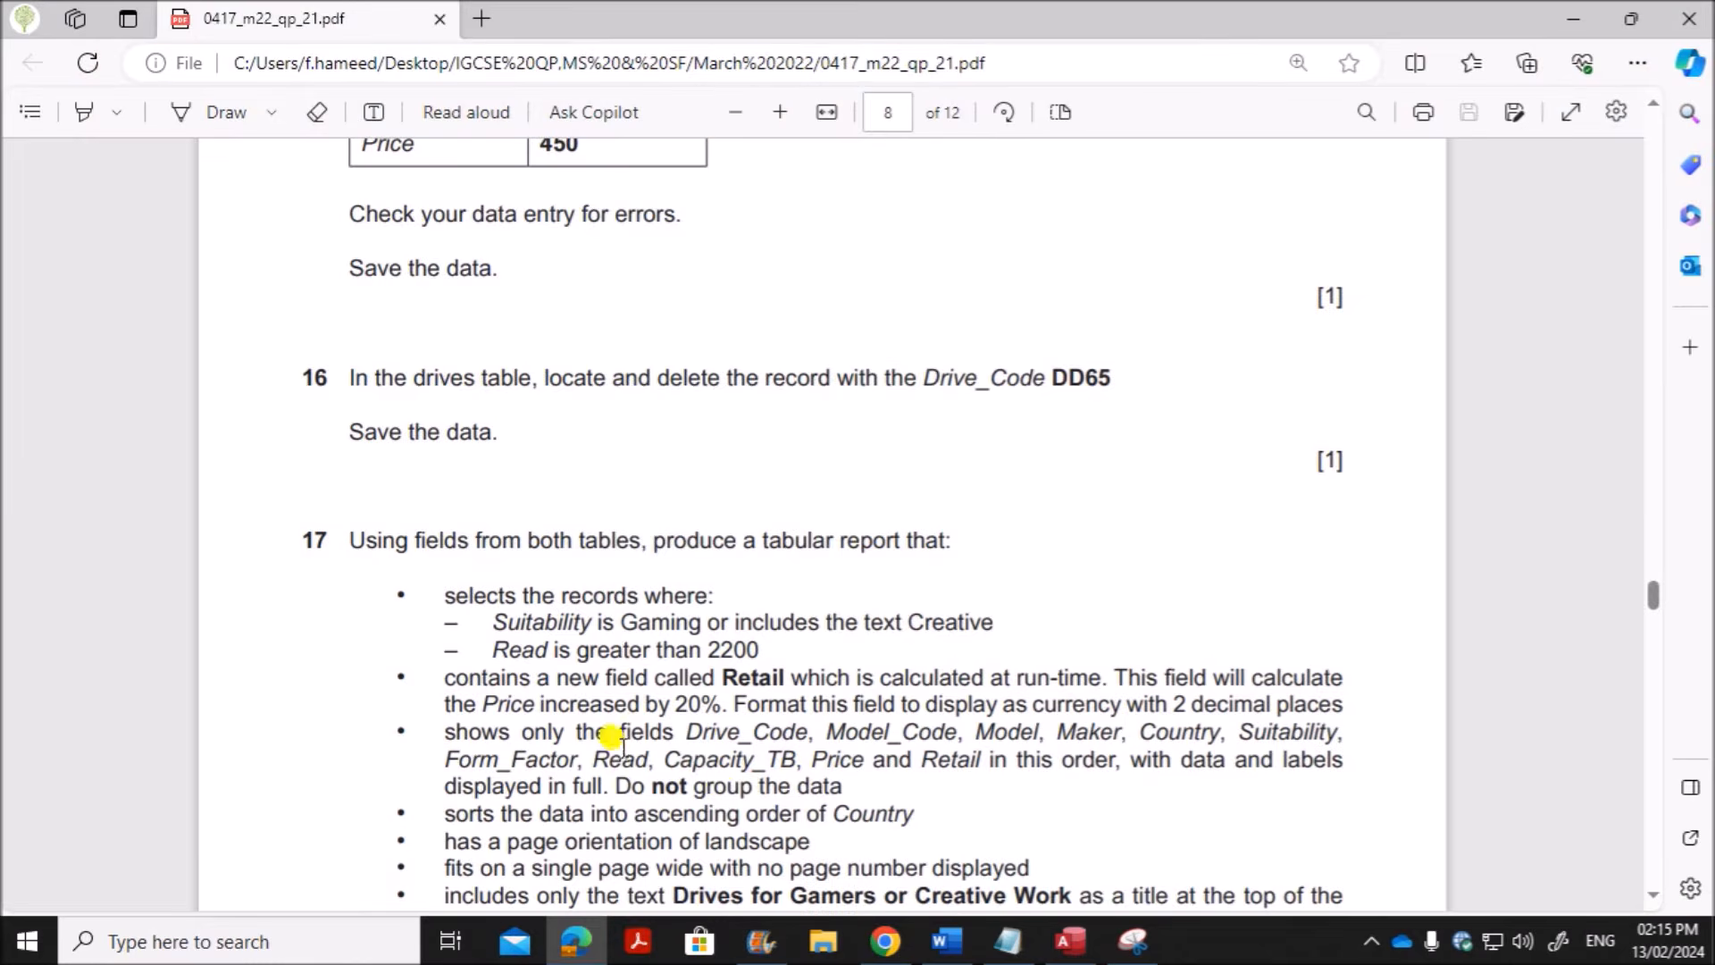
# Step: Read step 17 in the question paper for the tabular report's selection criteria, Retail calculation, fields, sorting and layout requirements
pyautogui.scroll(-3, 610, 734)
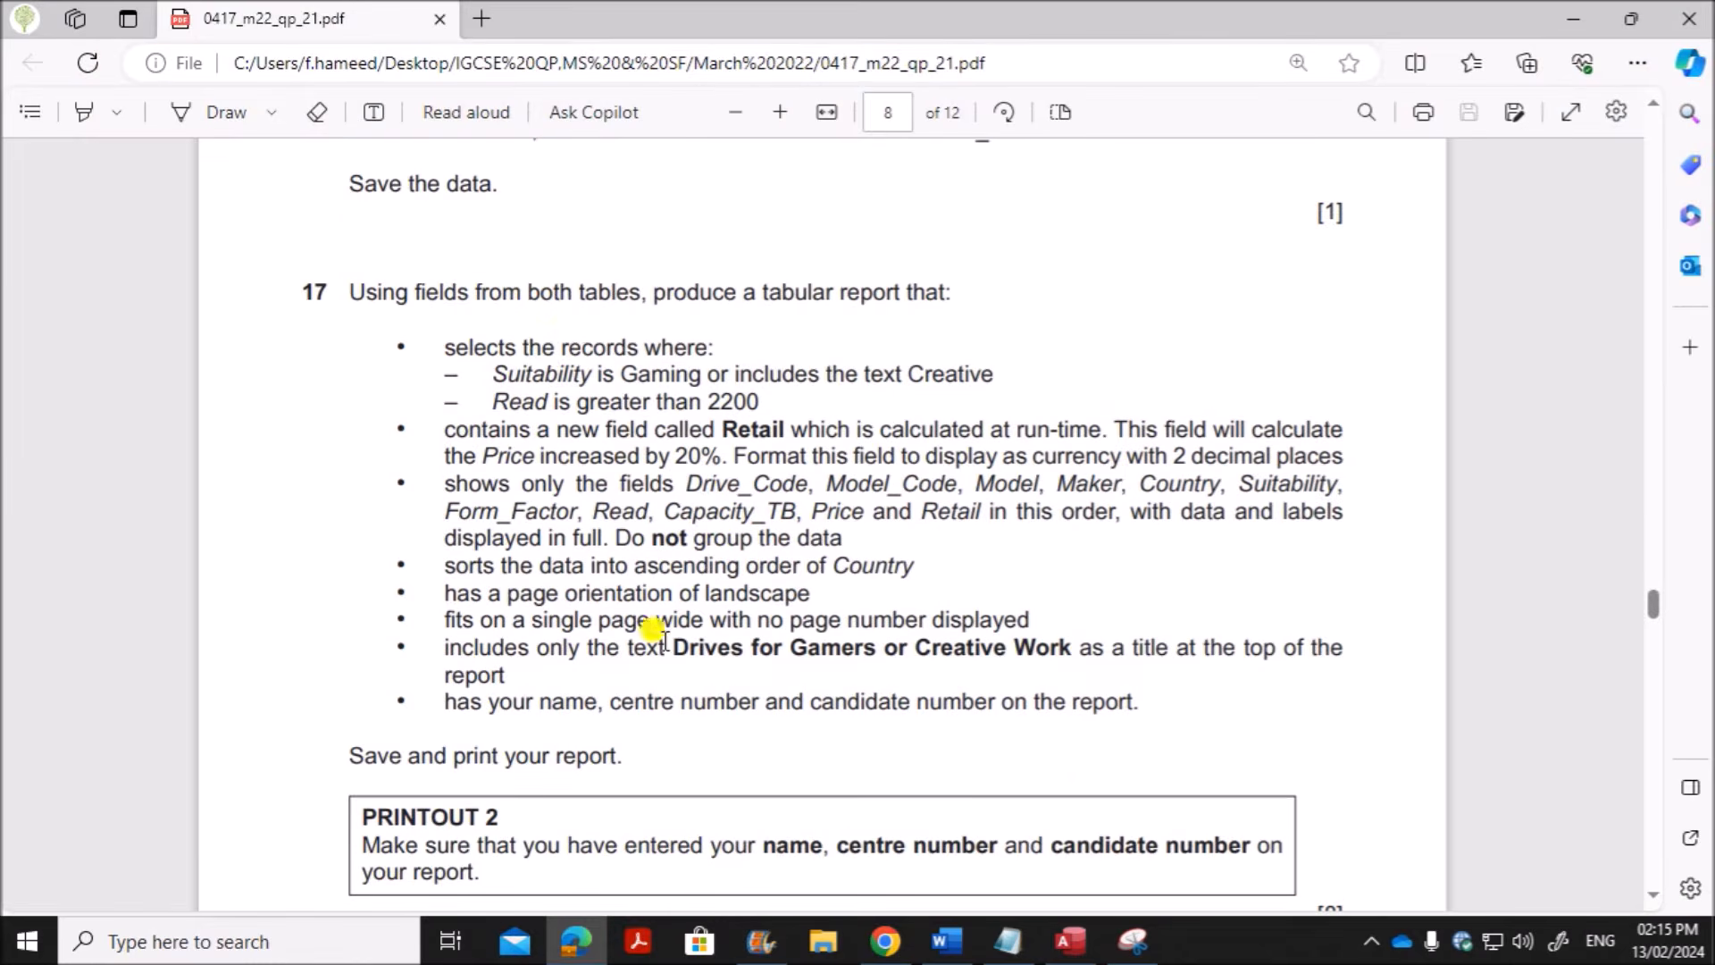
pyautogui.moveTo(579, 297); pyautogui.dragTo(954, 291)
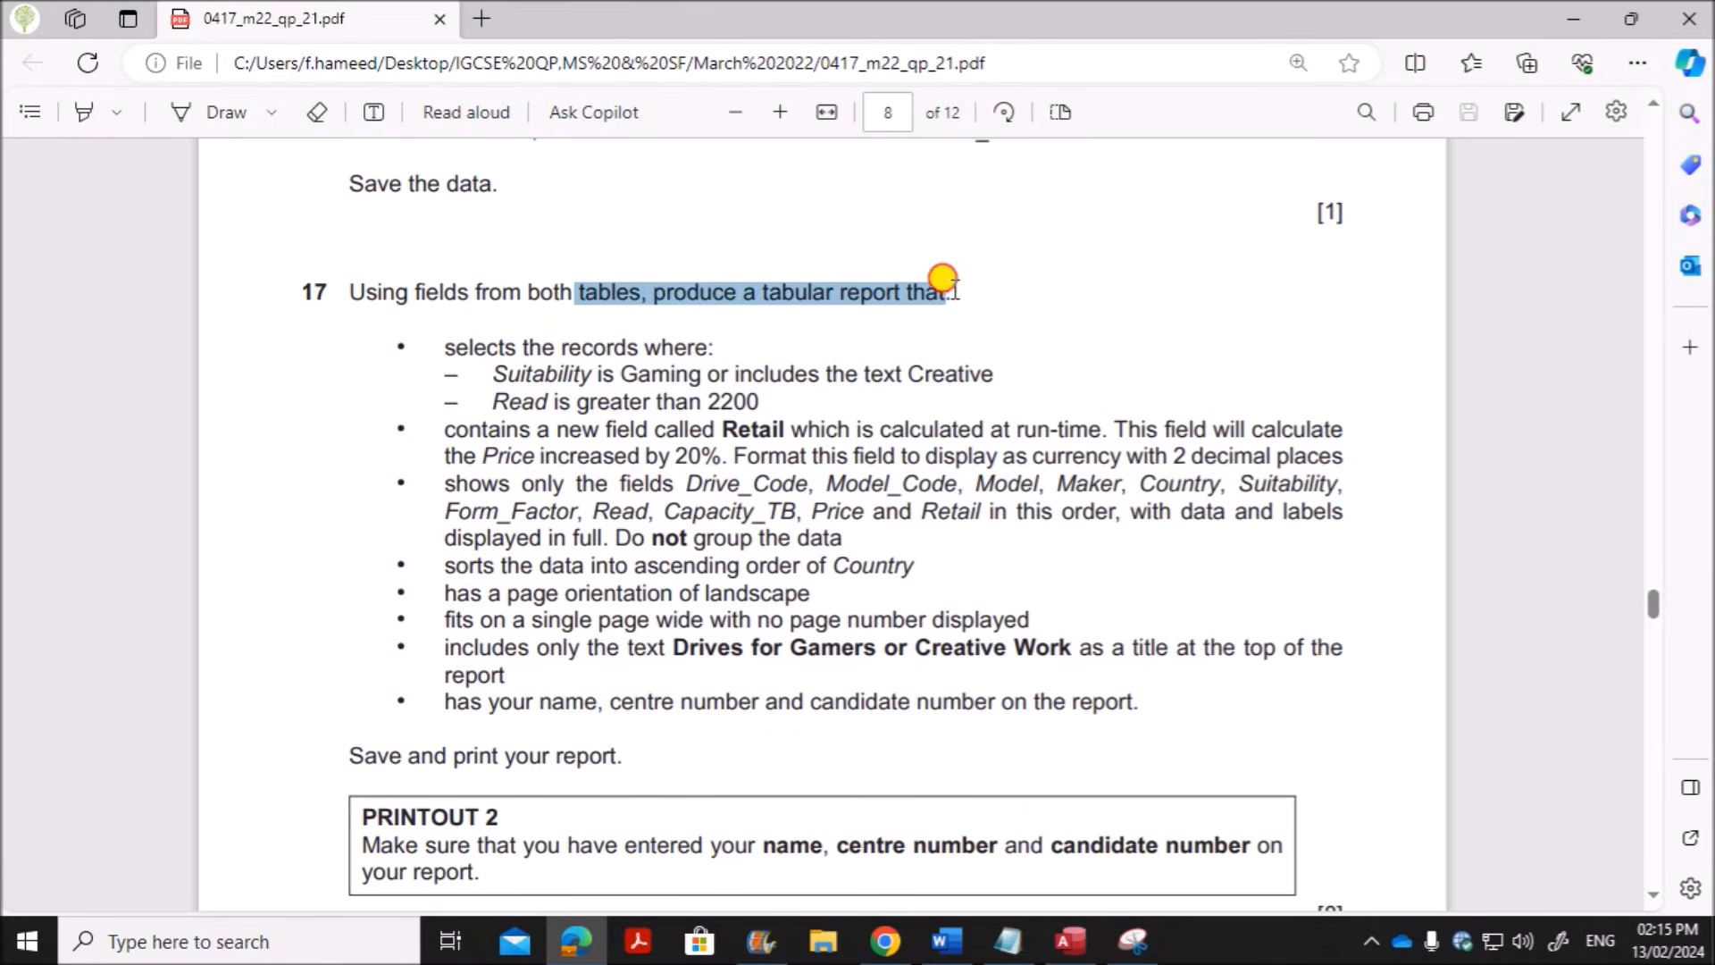
pyautogui.moveTo(468, 346); pyautogui.dragTo(721, 403)
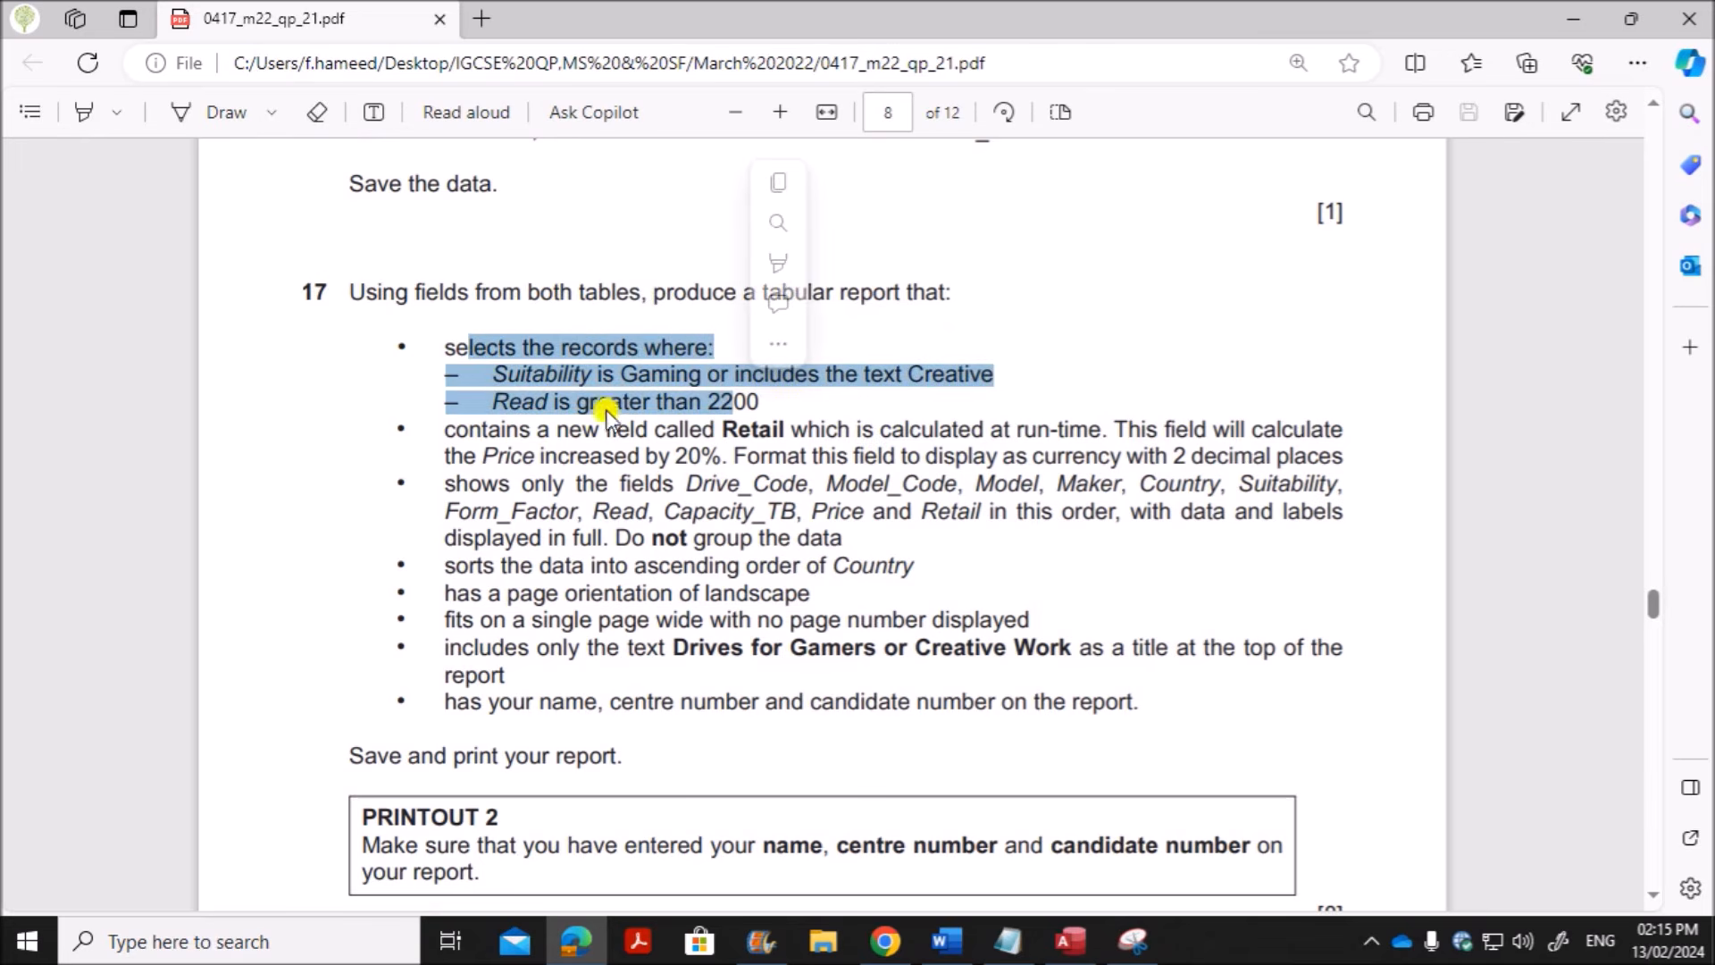
pyautogui.click(659, 518)
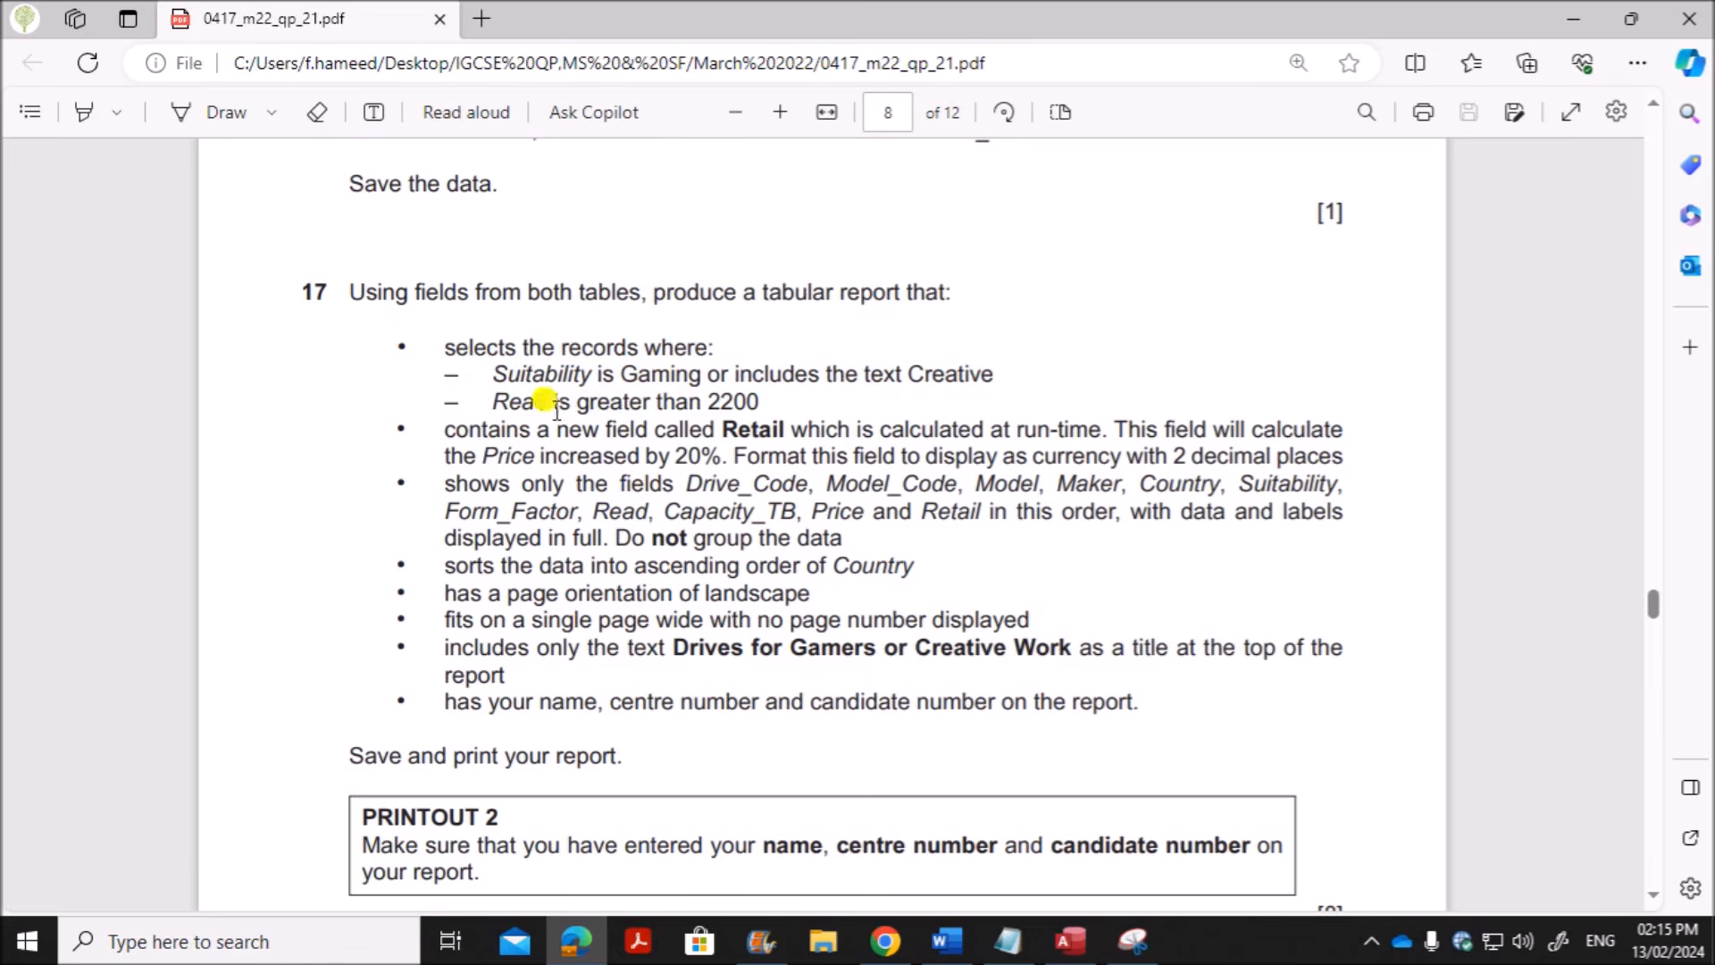
pyautogui.moveTo(437, 345); pyautogui.dragTo(777, 696)
pyautogui.click(1125, 683)
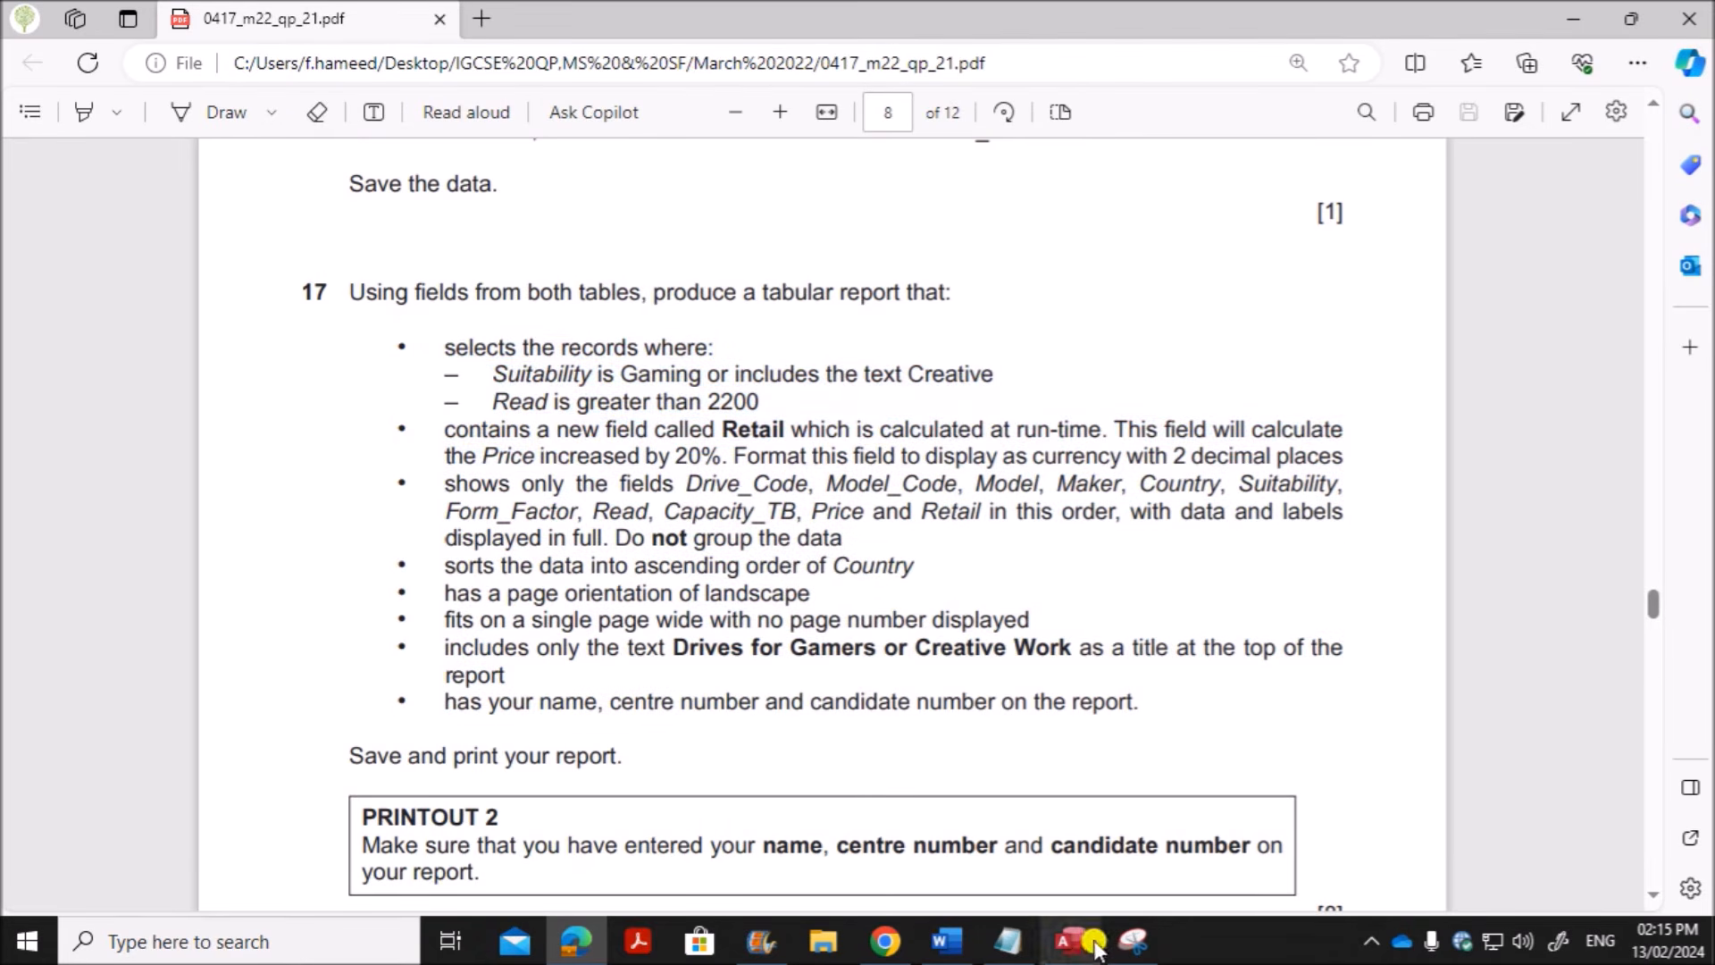
pyautogui.moveTo(815, 293); pyautogui.dragTo(929, 287)
pyautogui.click(832, 480)
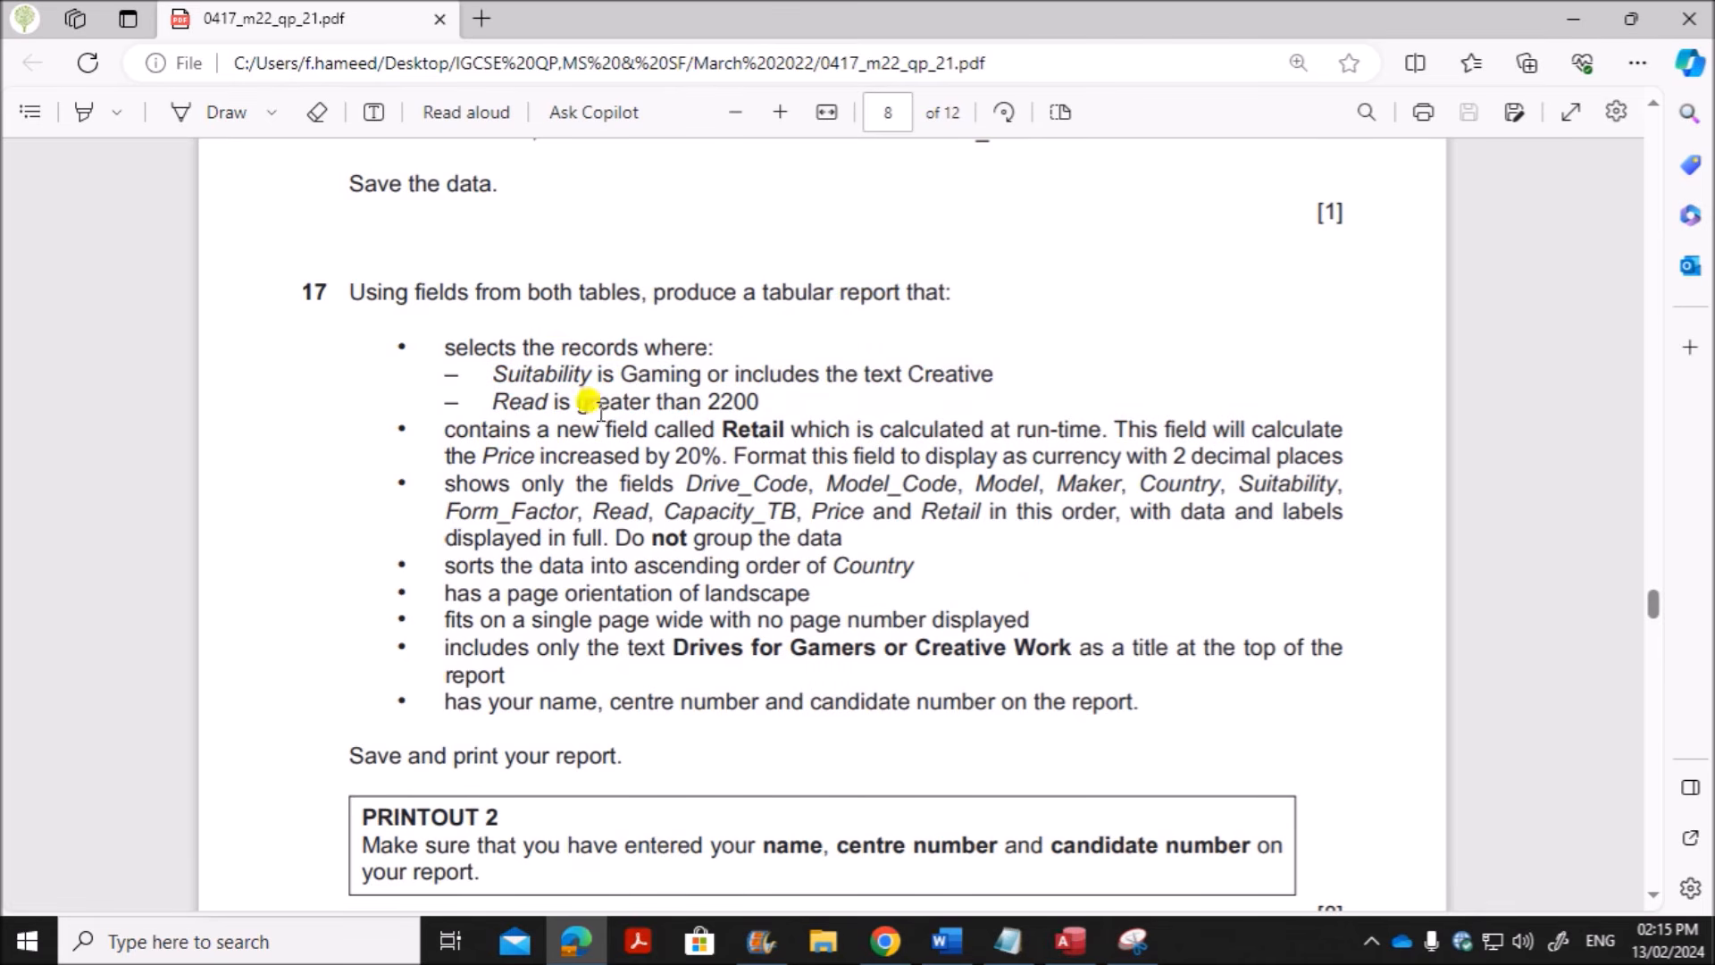
# Step: Review step 17's record selection criteria and required field list in the question paper and return to Access
pyautogui.moveTo(493, 372); pyautogui.dragTo(786, 431)
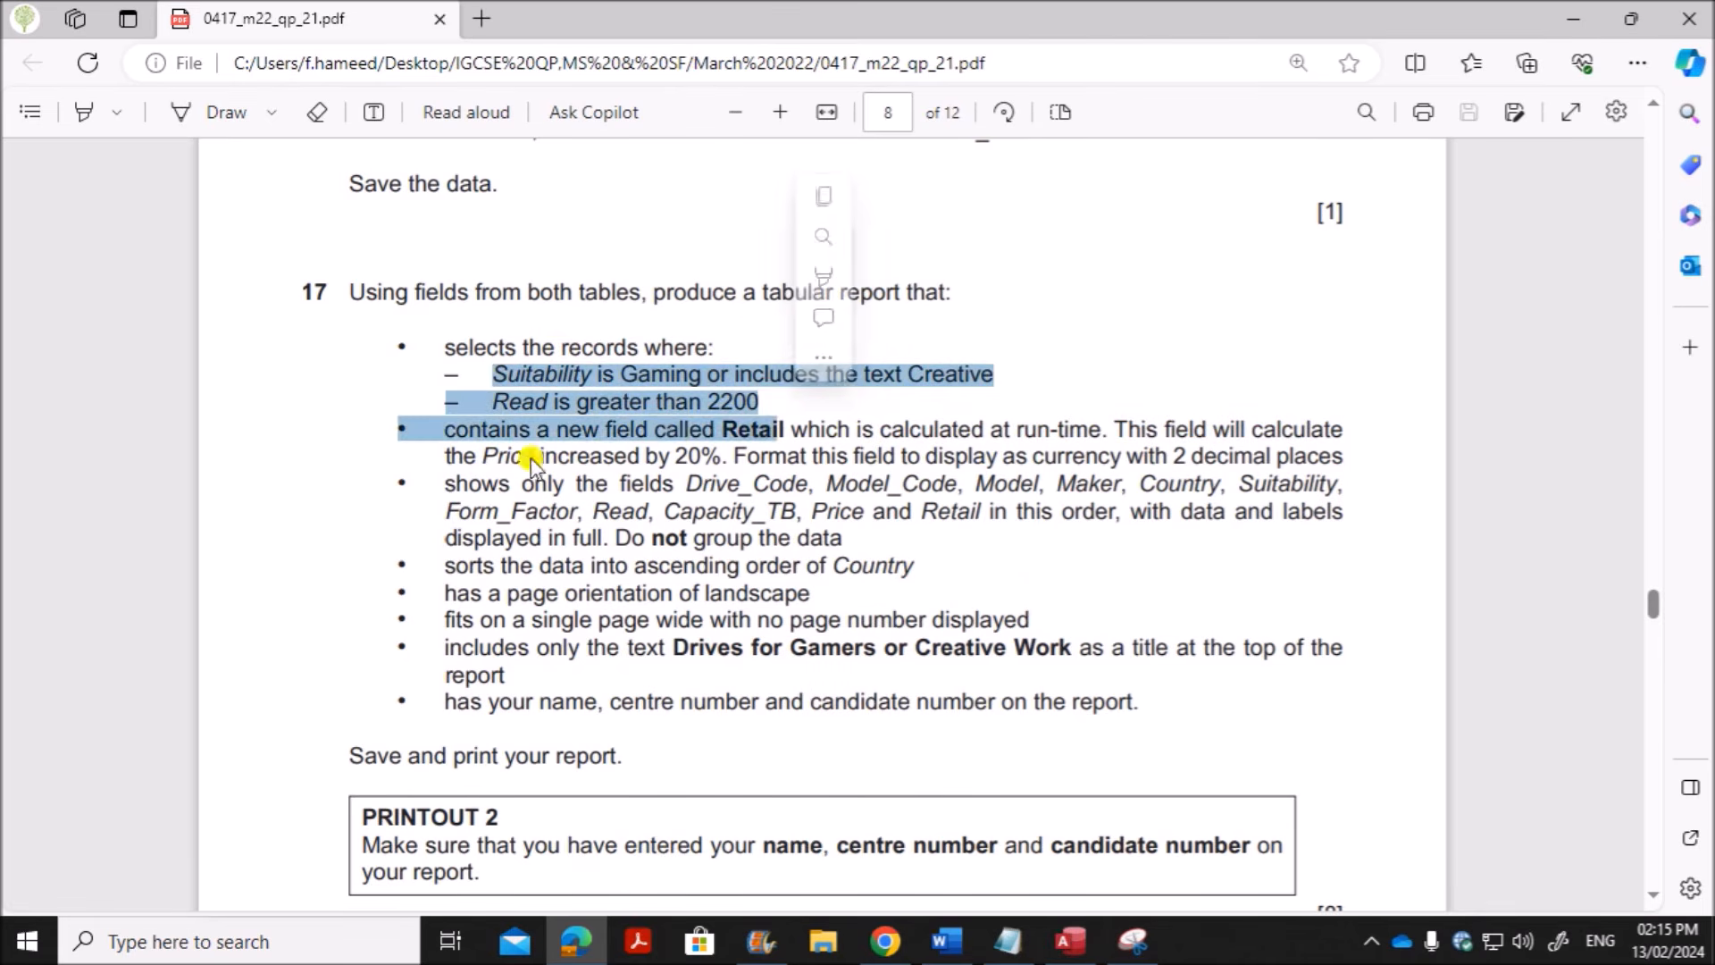
pyautogui.moveTo(445, 483); pyautogui.dragTo(842, 524)
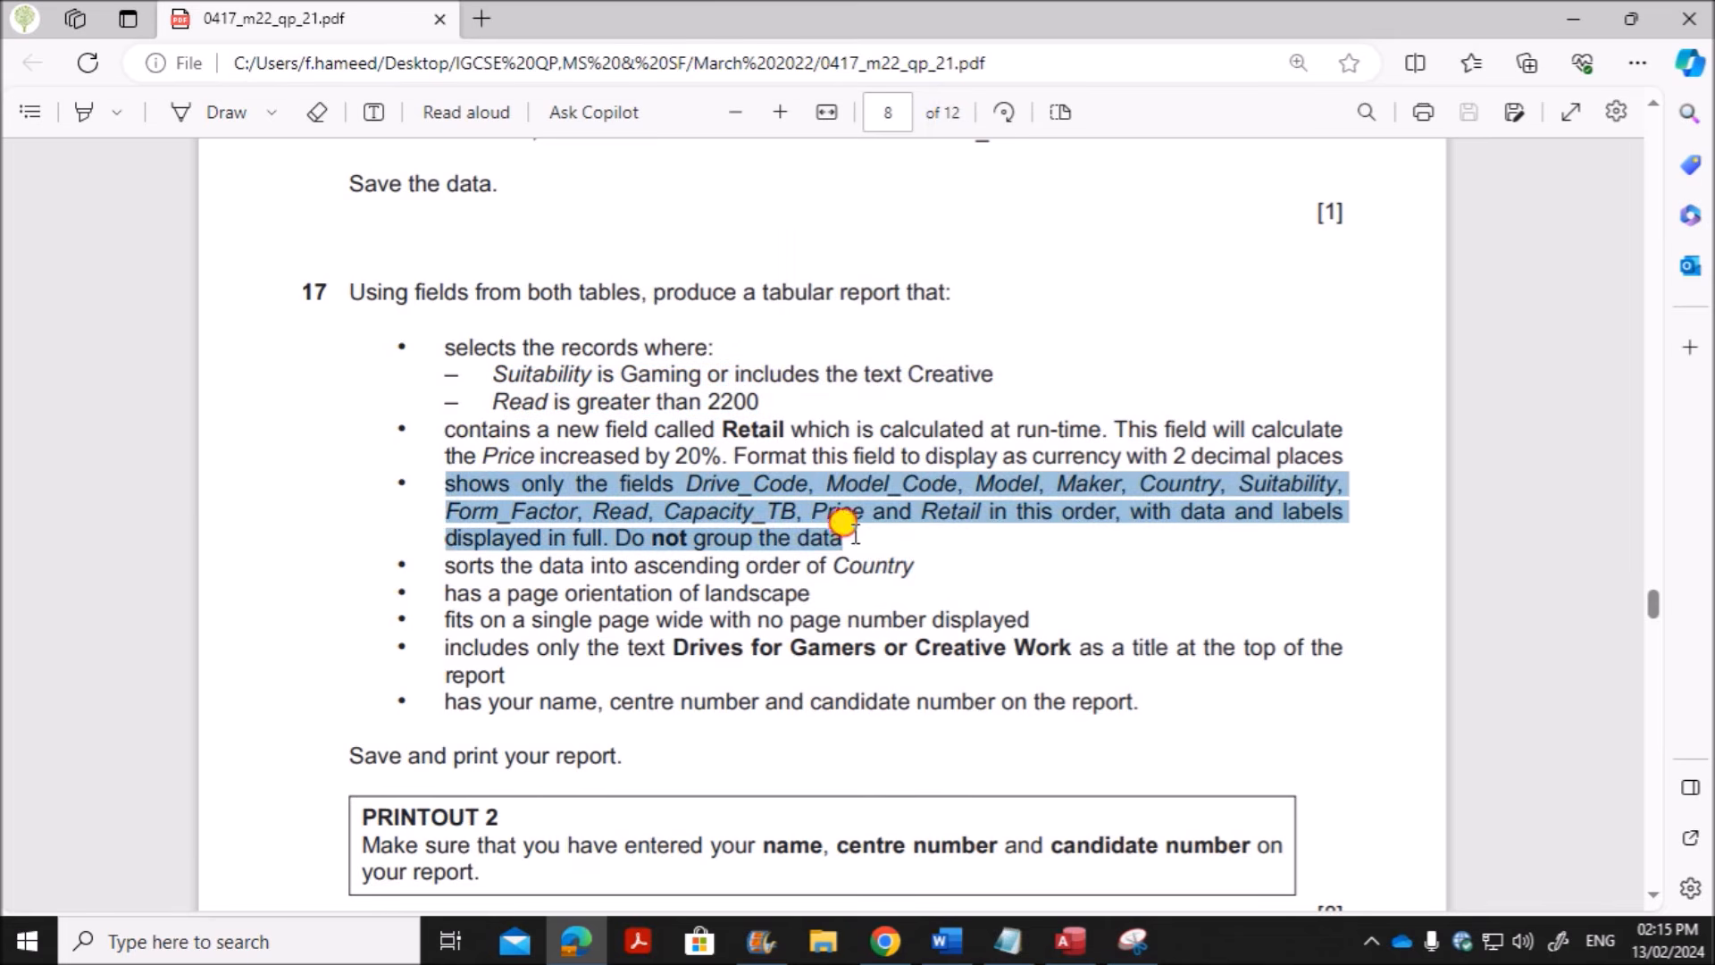
pyautogui.click(1070, 939)
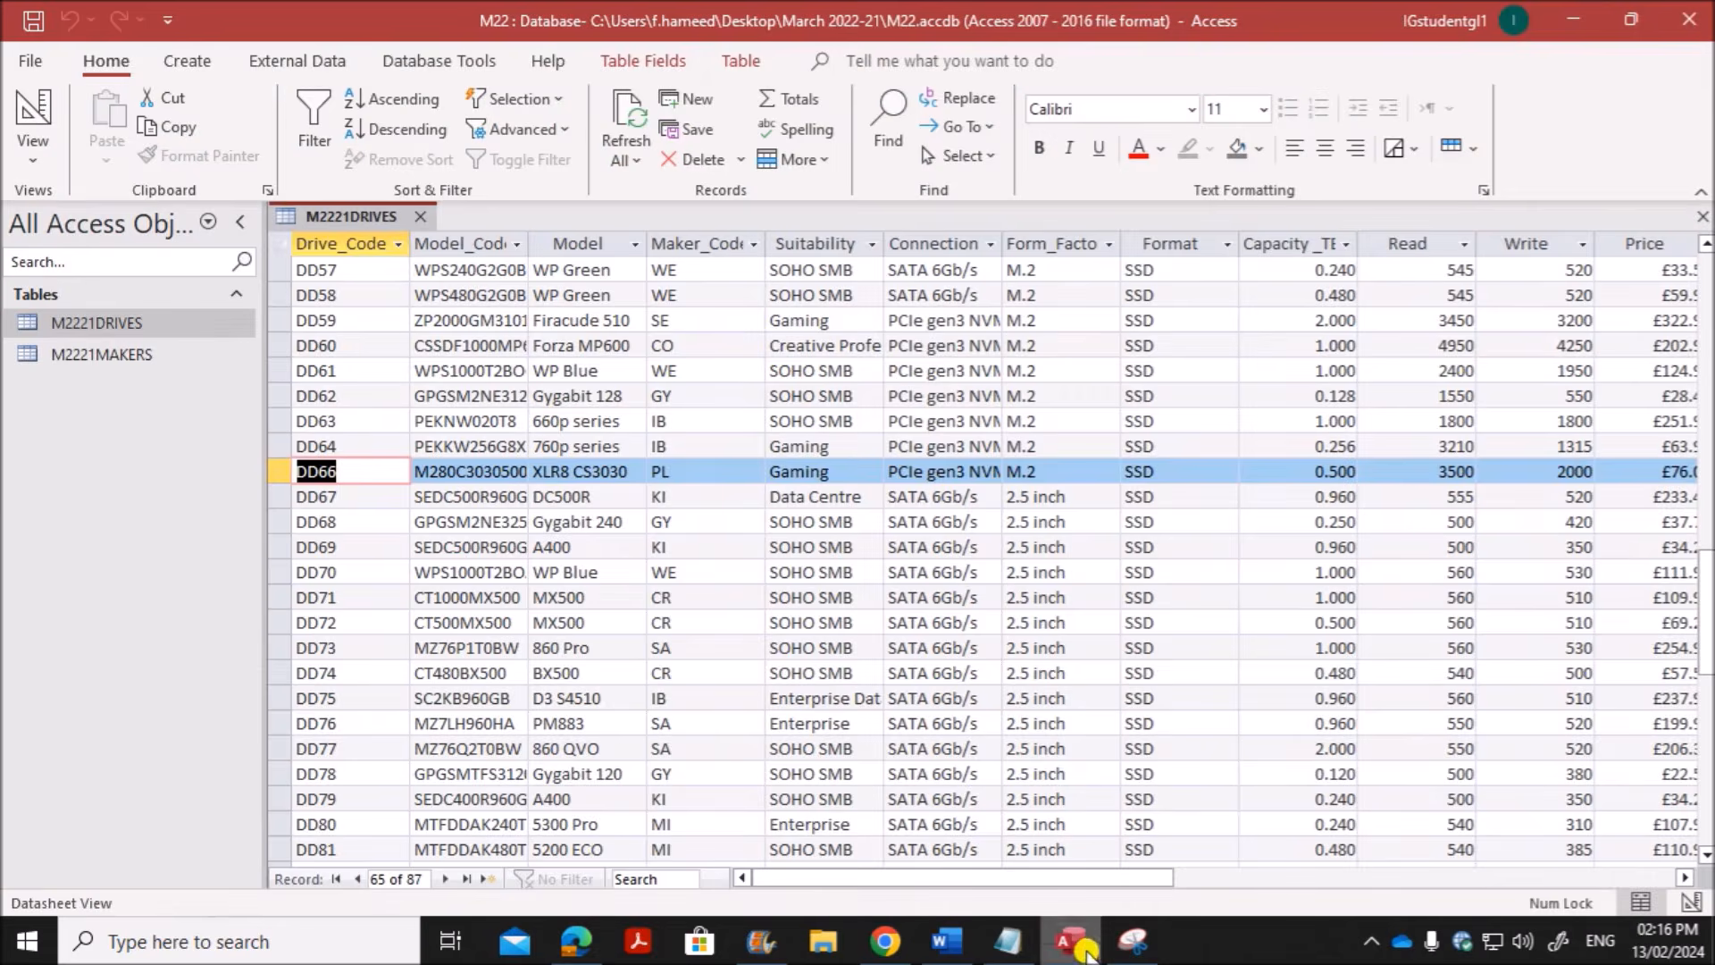
# Step: Close the drives table and start a new query design containing the M2221DRIVES and M2221MAKERS tables
pyautogui.click(420, 216)
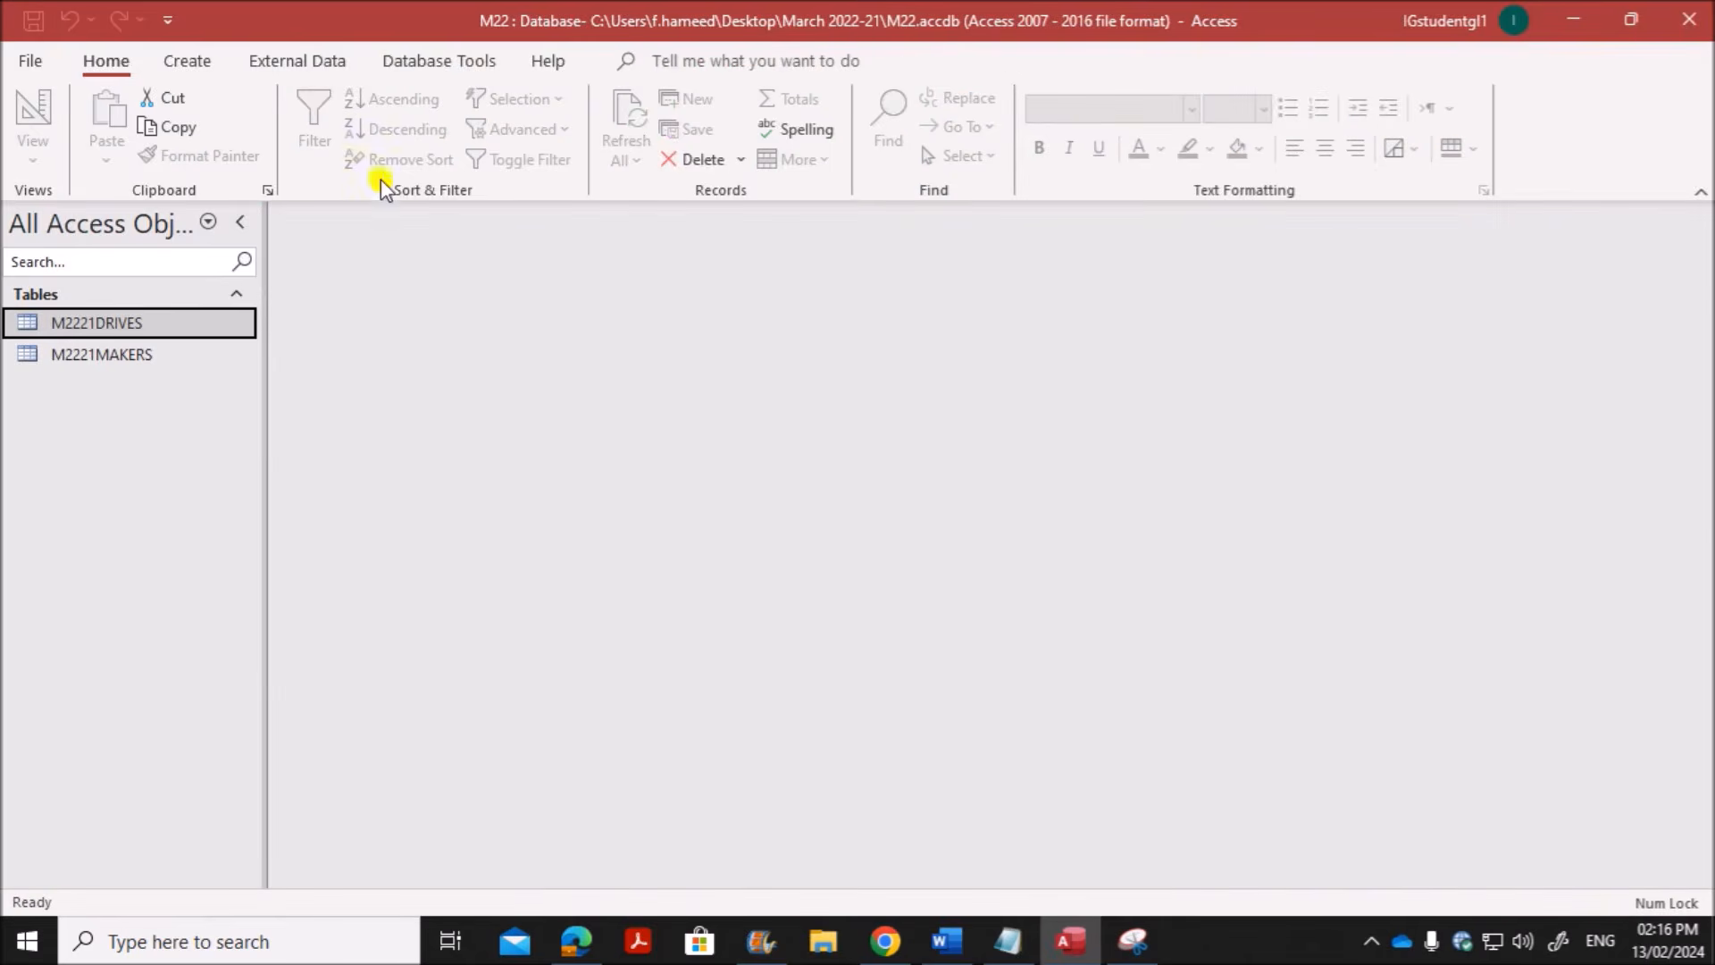
pyautogui.click(214, 67)
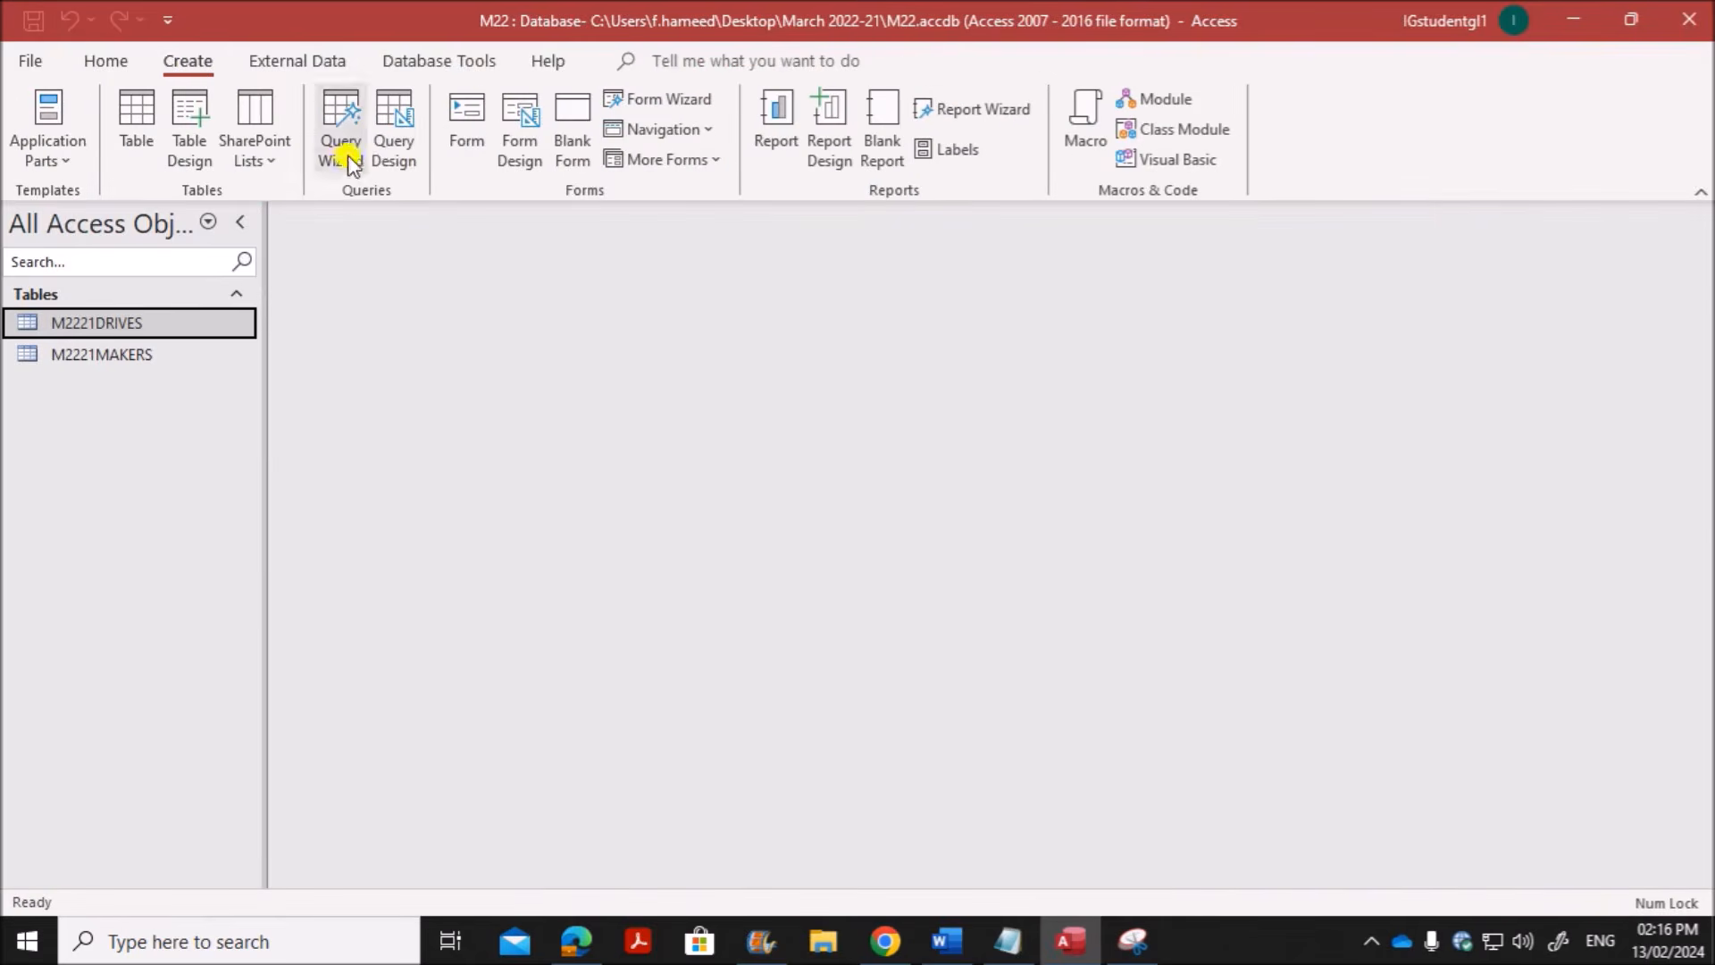
pyautogui.click(393, 147)
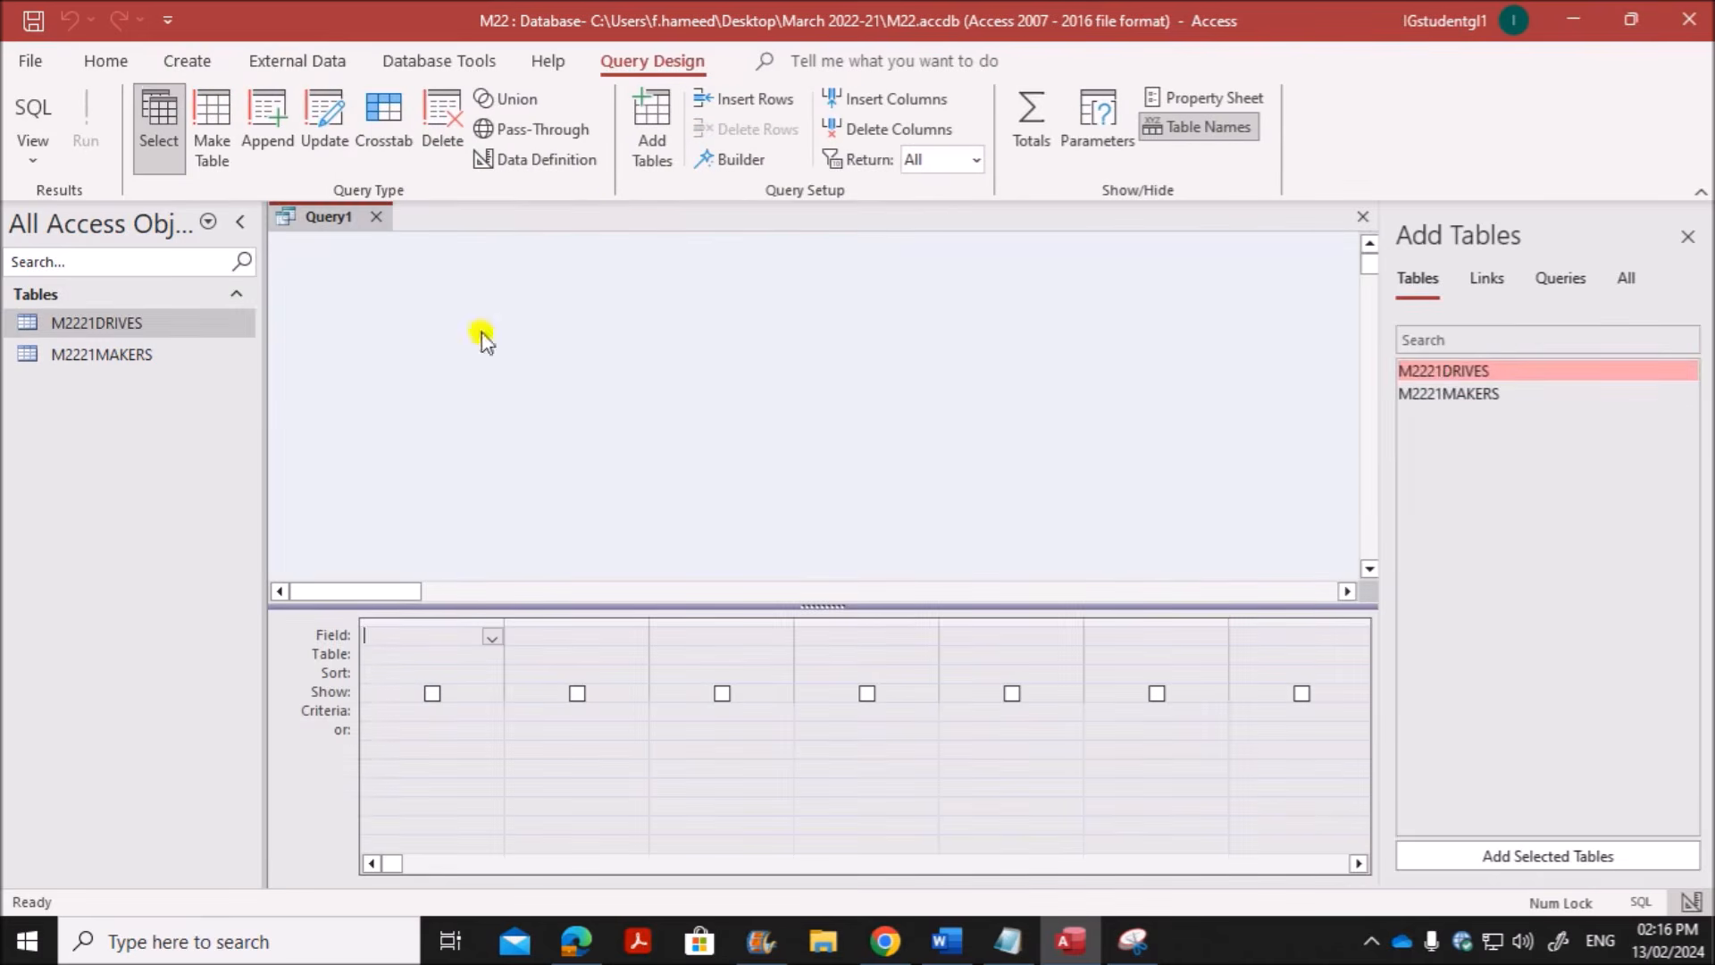
pyautogui.doubleClick(1429, 370)
pyautogui.doubleClick(1432, 393)
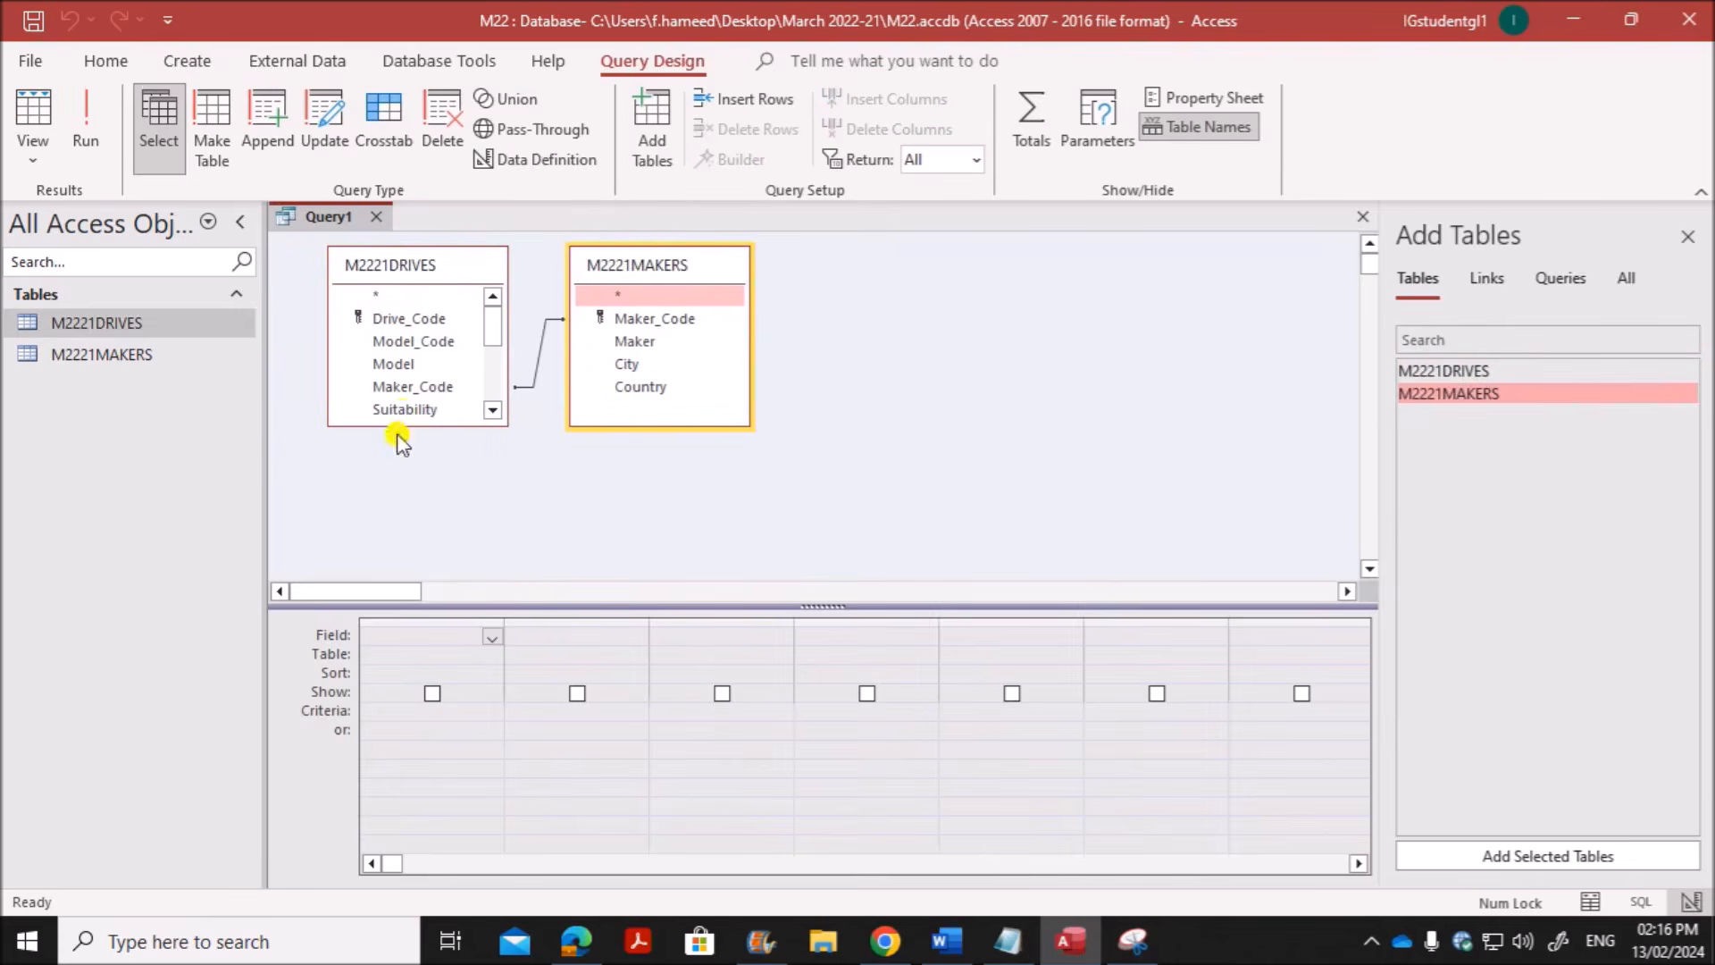
# Step: Enlarge both table boxes in the query design and reposition the M2221DRIVES box to show more of its fields
pyautogui.moveTo(406, 419); pyautogui.dragTo(387, 576)
pyautogui.moveTo(646, 426); pyautogui.dragTo(646, 511)
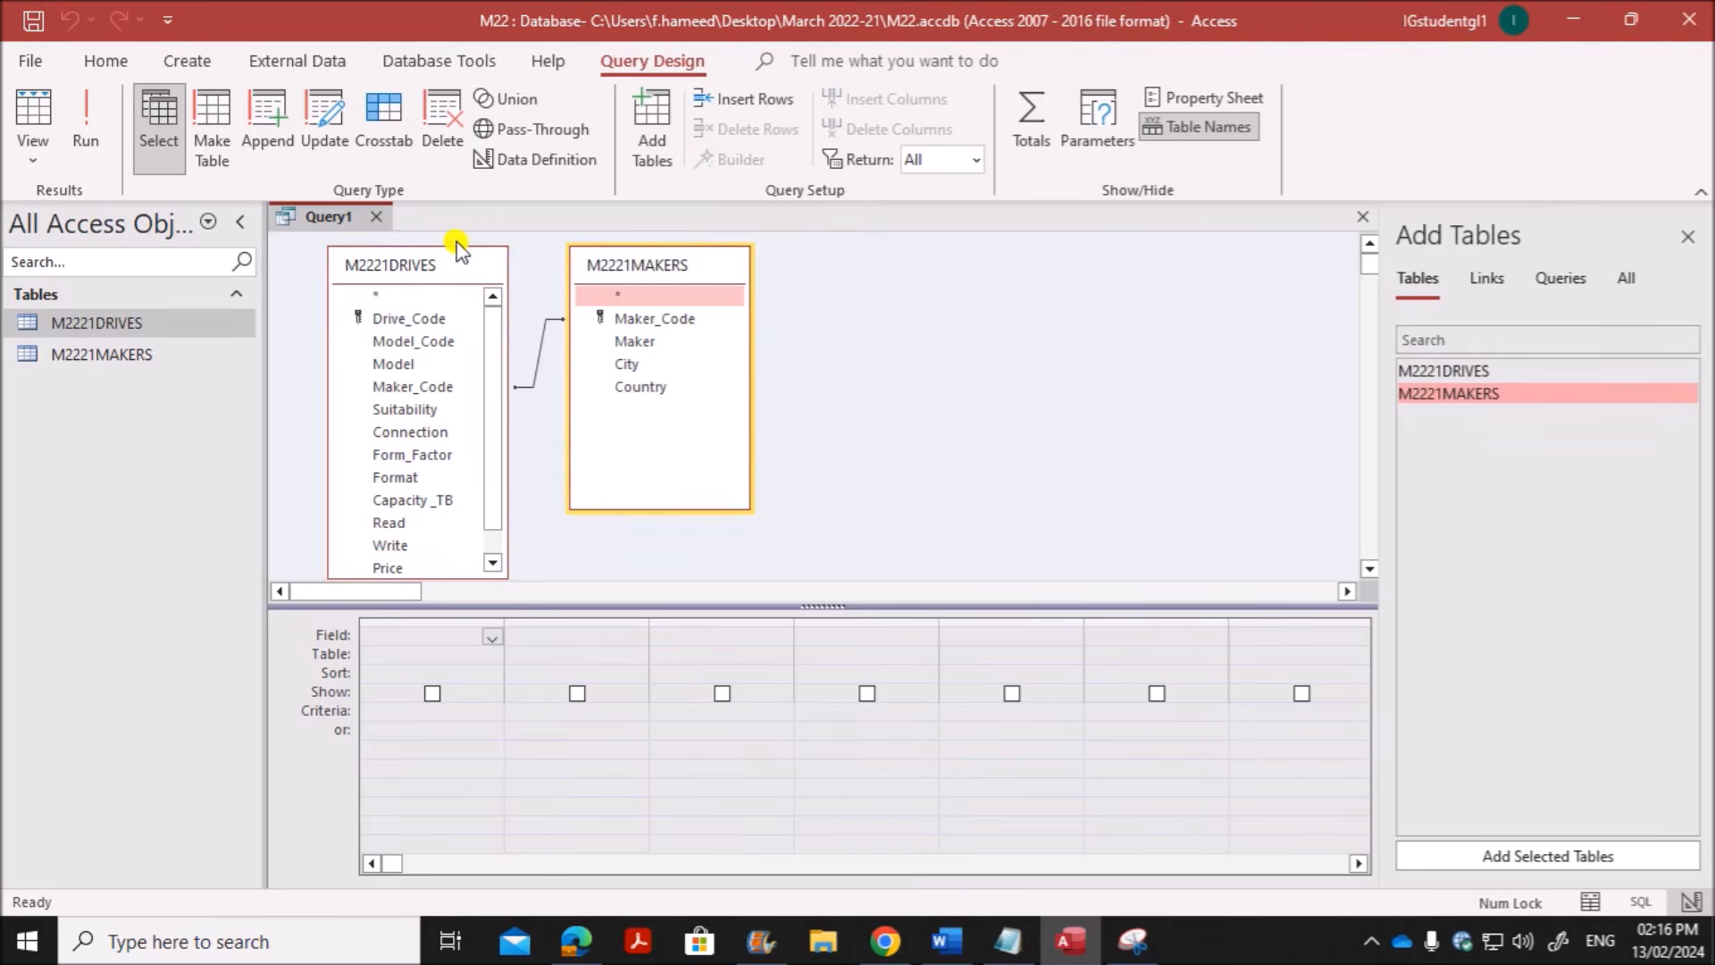
pyautogui.moveTo(456, 246); pyautogui.dragTo(453, 229)
# Step: Switch to the question paper and highlight step 17's bullet listing the fields to show in order
pyautogui.hotkey('alt', 'Tab')
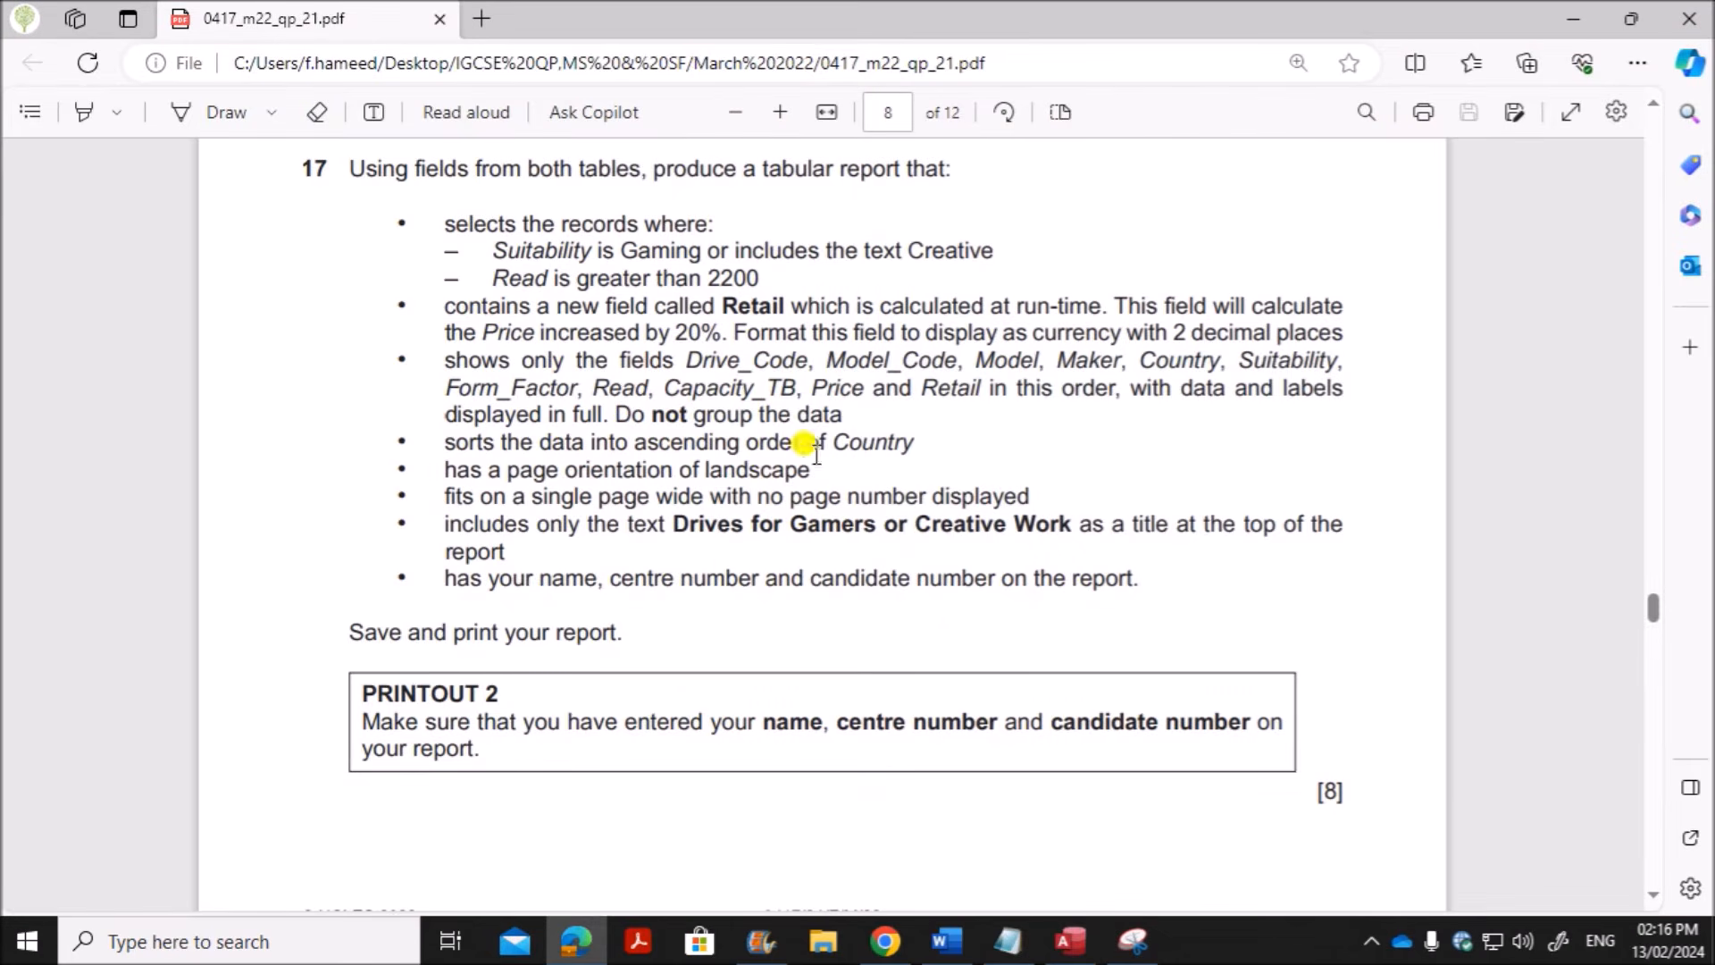
pyautogui.click(84, 112)
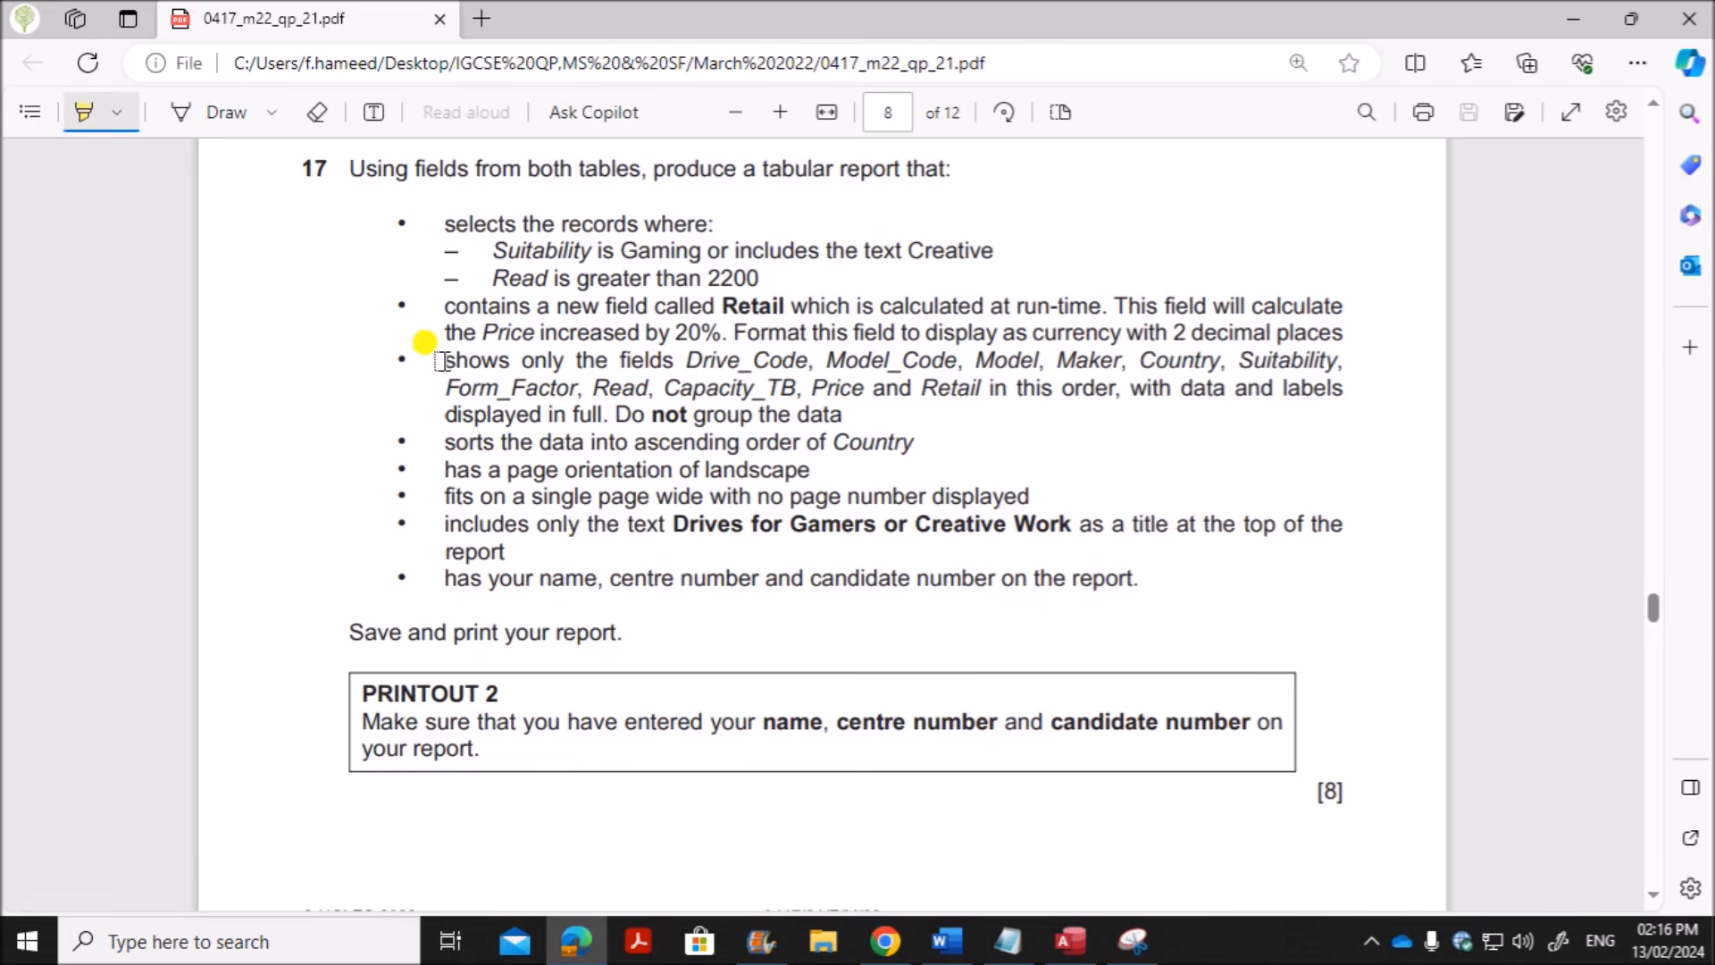
pyautogui.moveTo(440, 361); pyautogui.dragTo(845, 409)
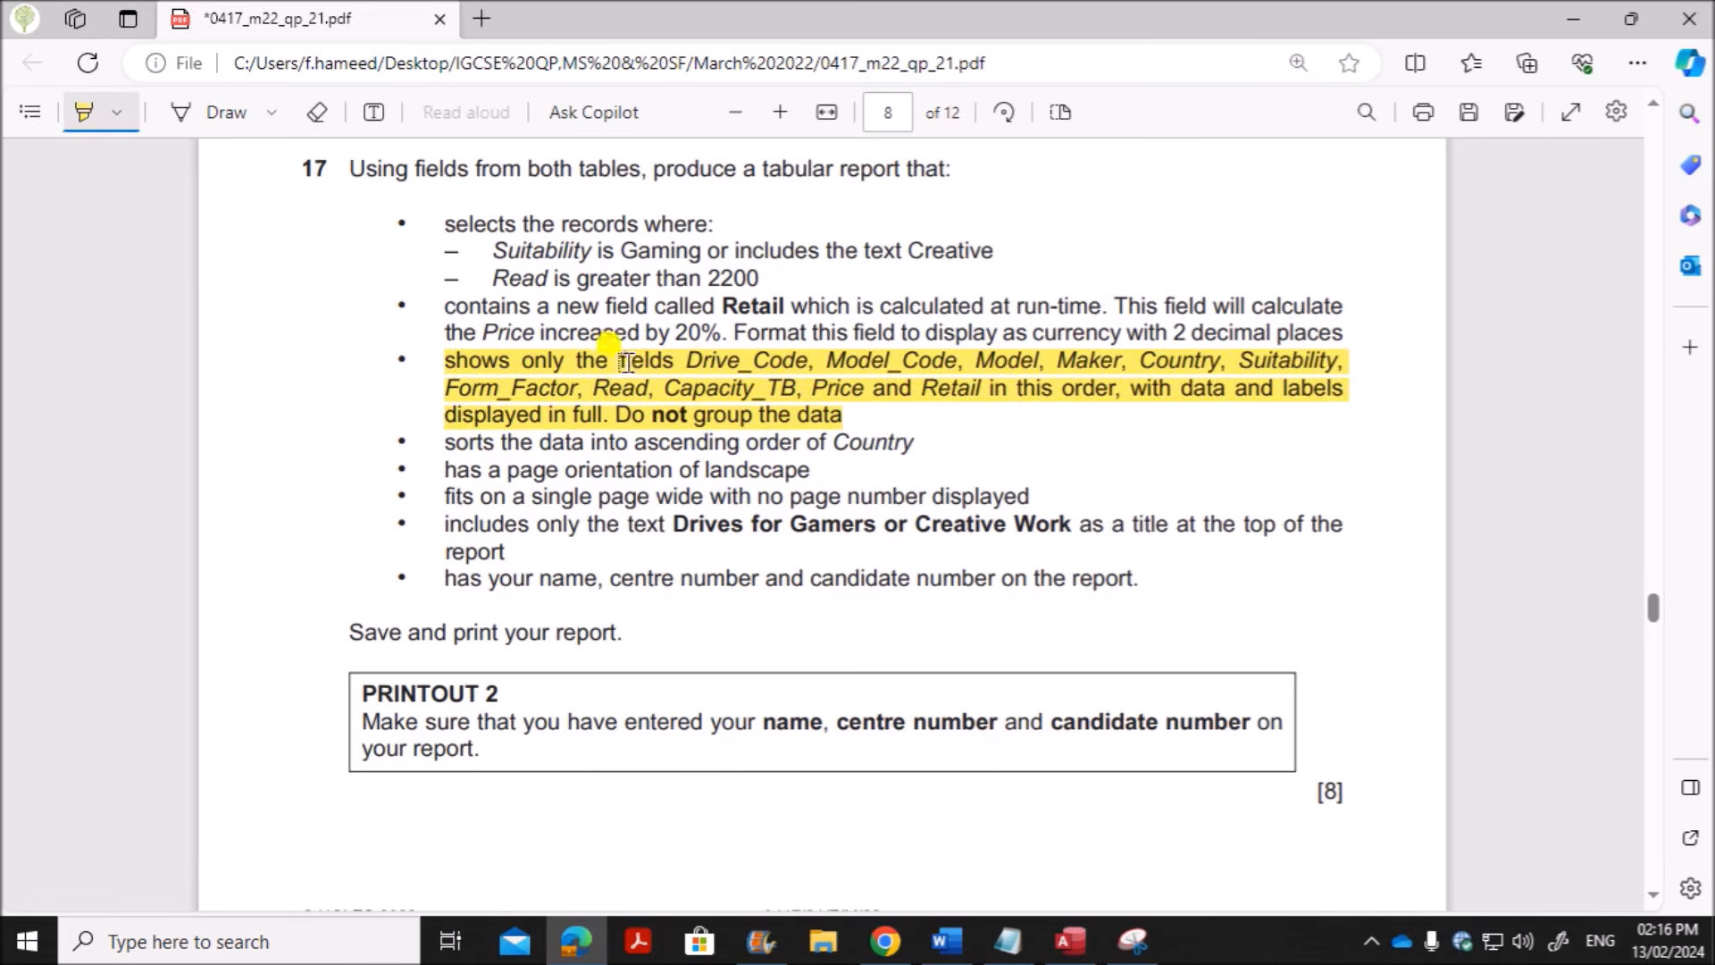
# Step: Back in Access, add Drive_Code, Model_Code, Model, Maker and Country to the query in the question paper's order
pyautogui.click(1069, 940)
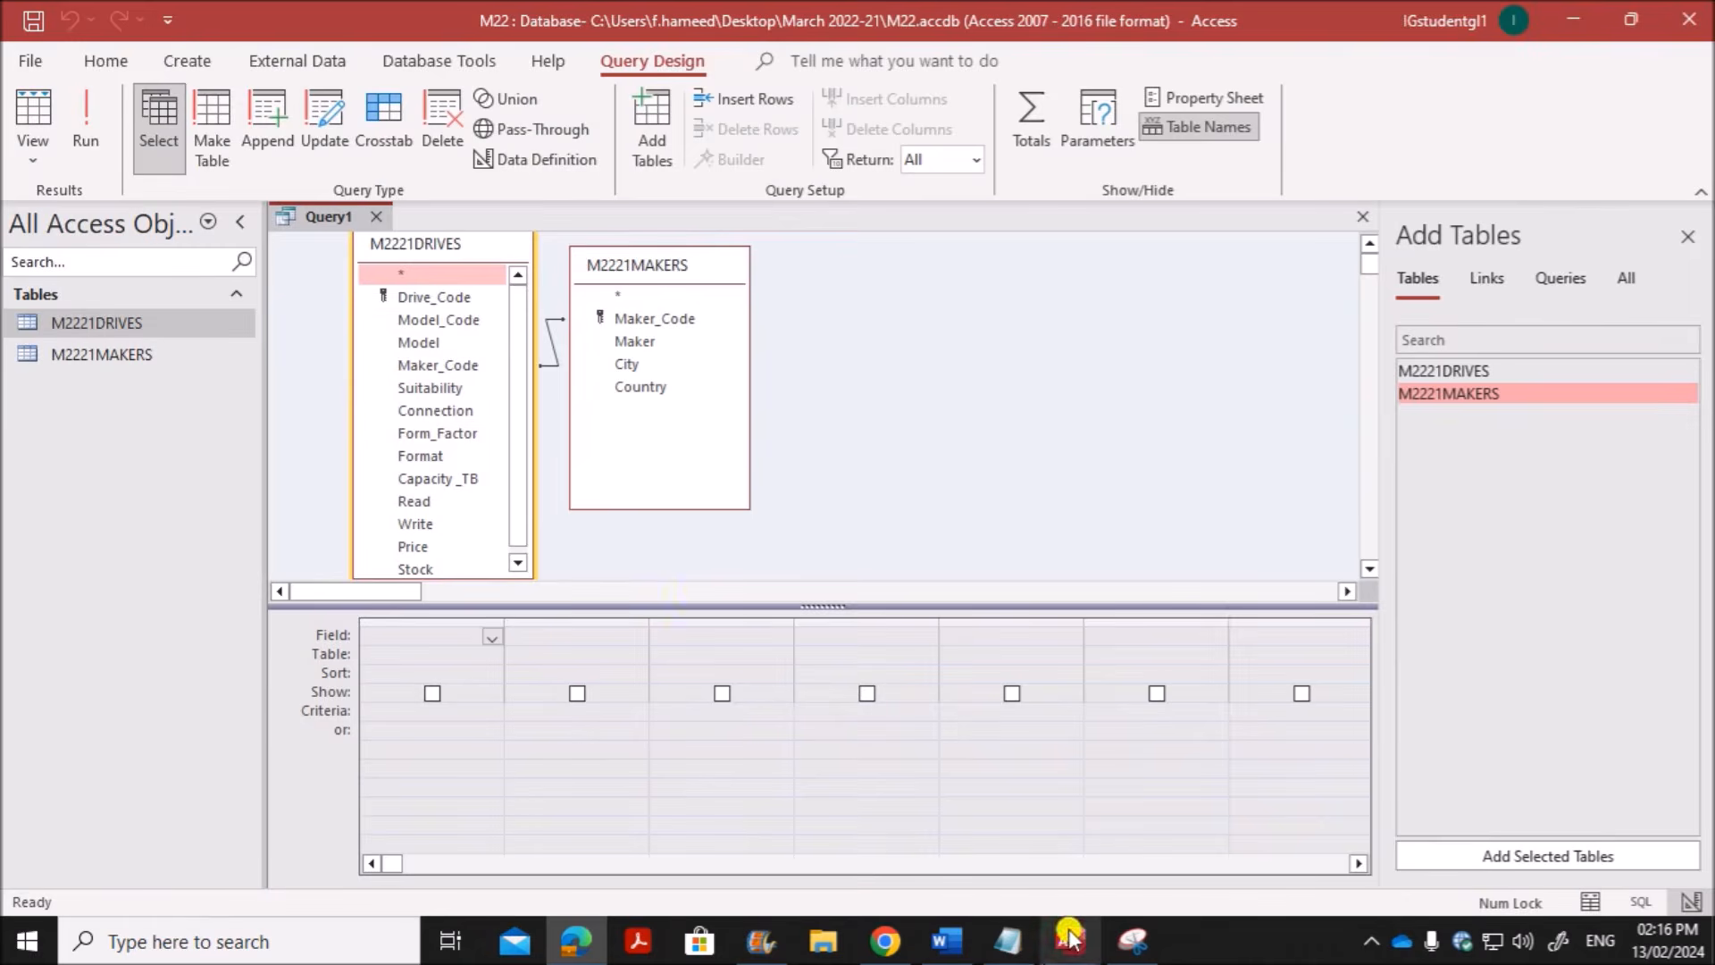
pyautogui.doubleClick(437, 297)
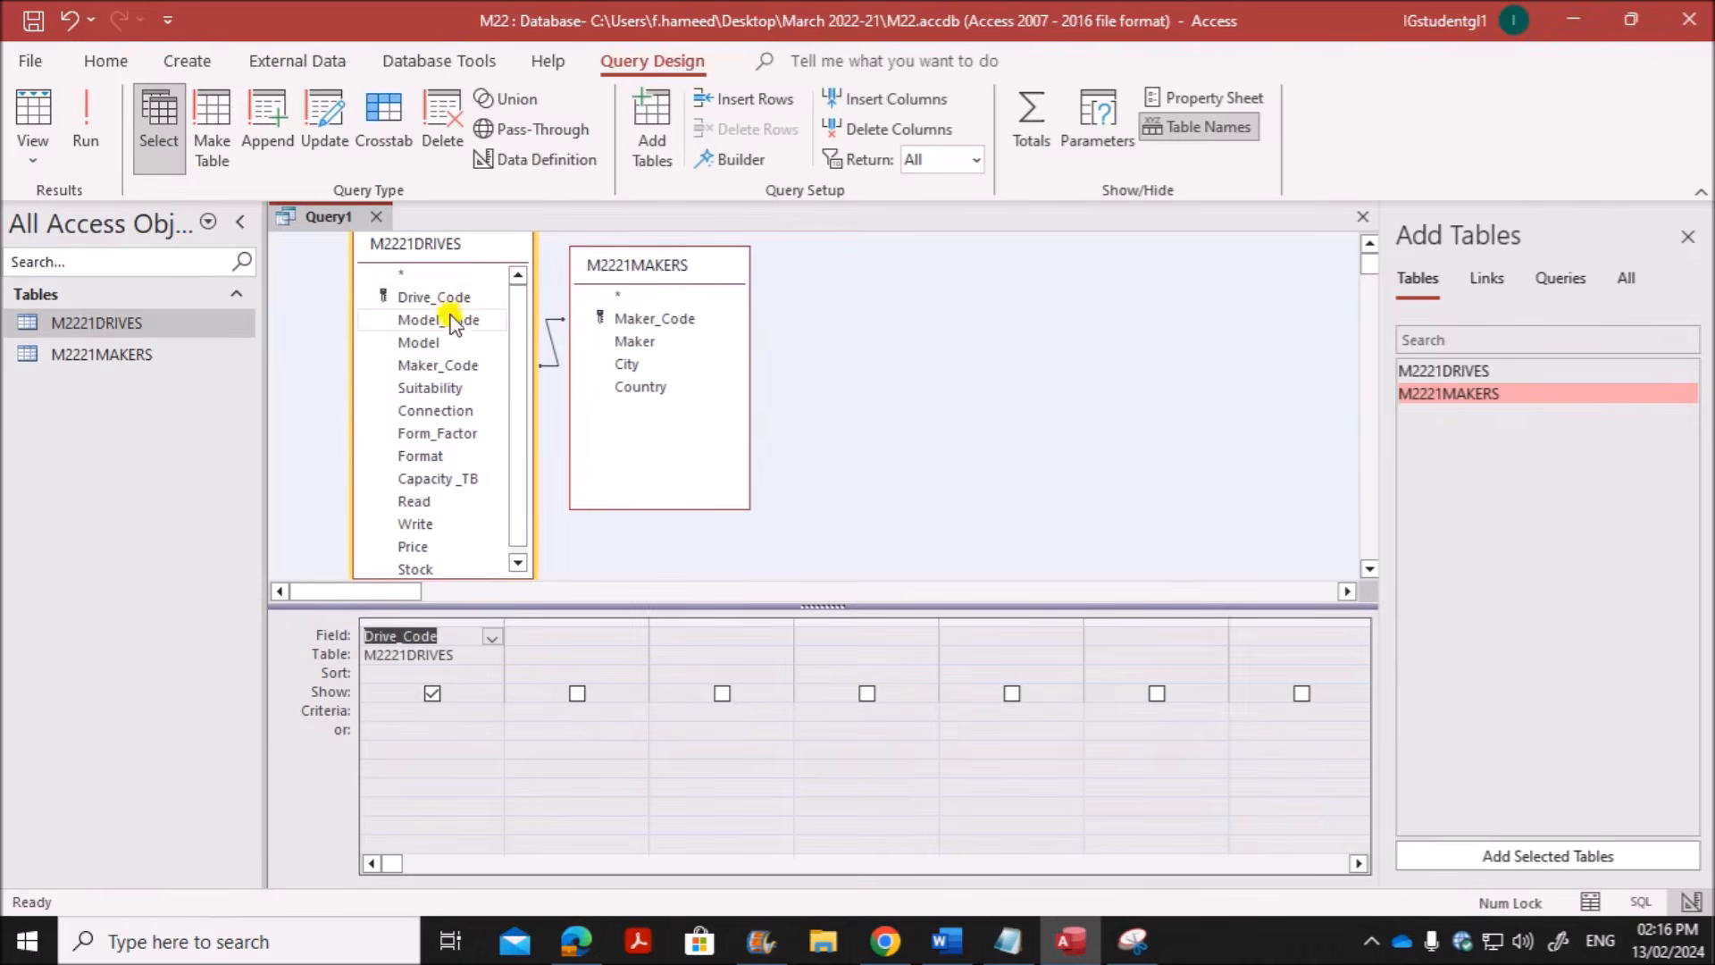
pyautogui.doubleClick(451, 319)
pyautogui.click(574, 934)
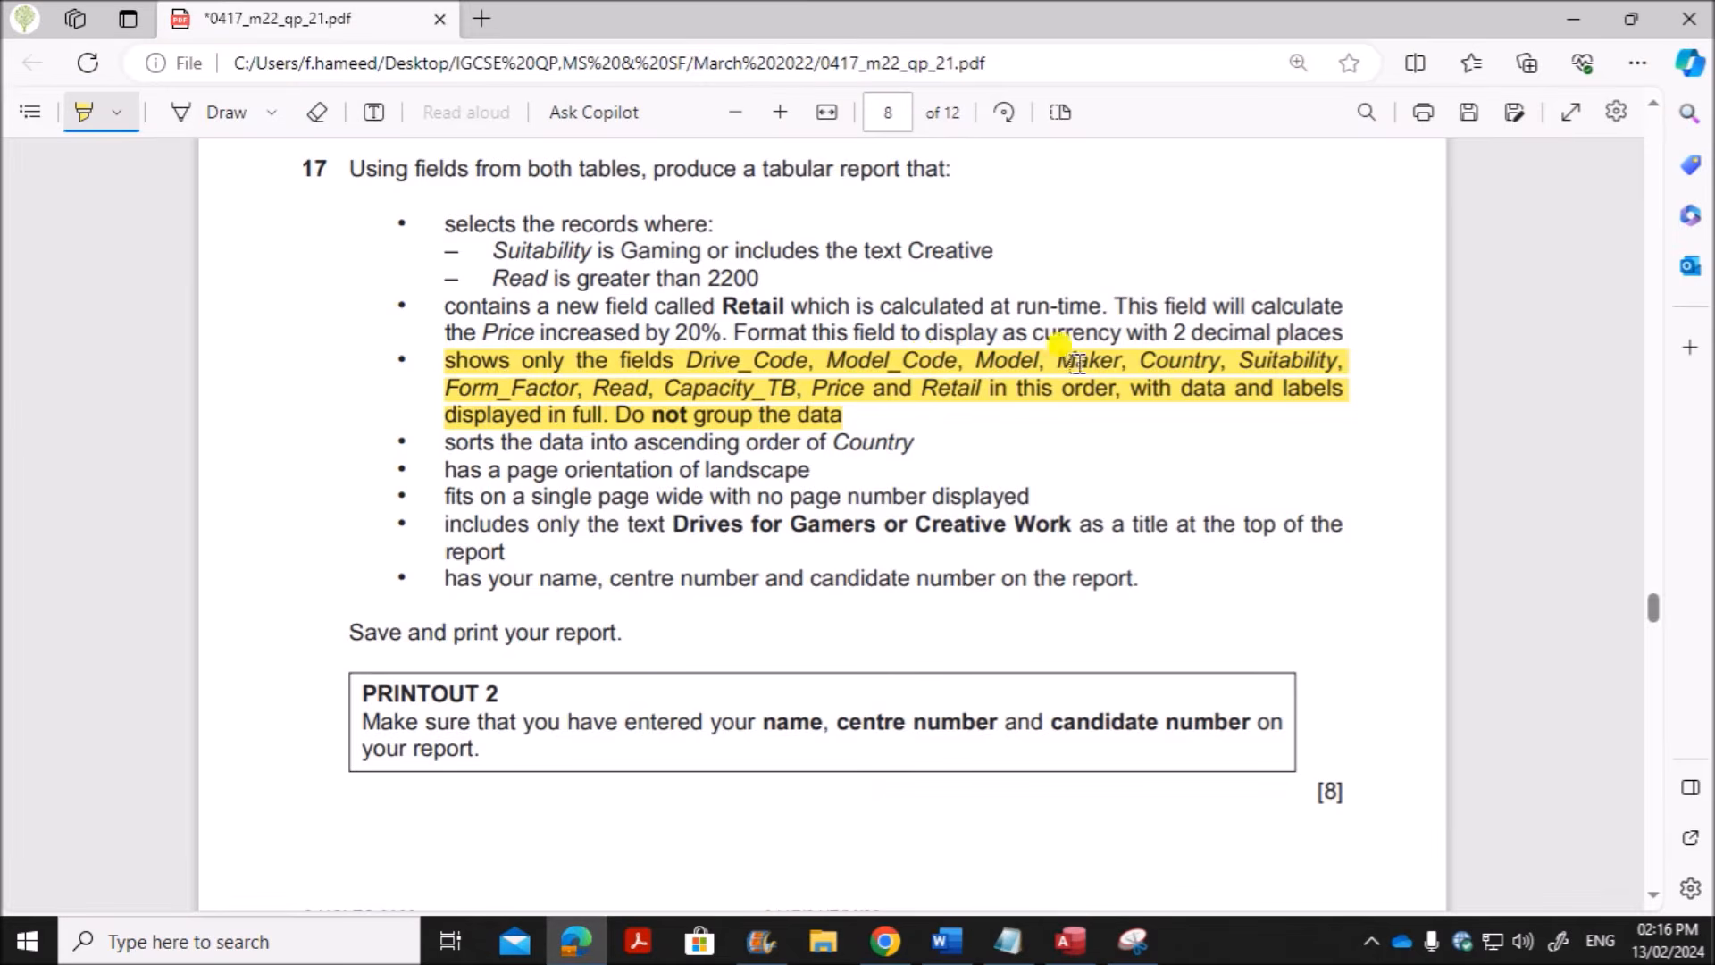
pyautogui.click(1069, 938)
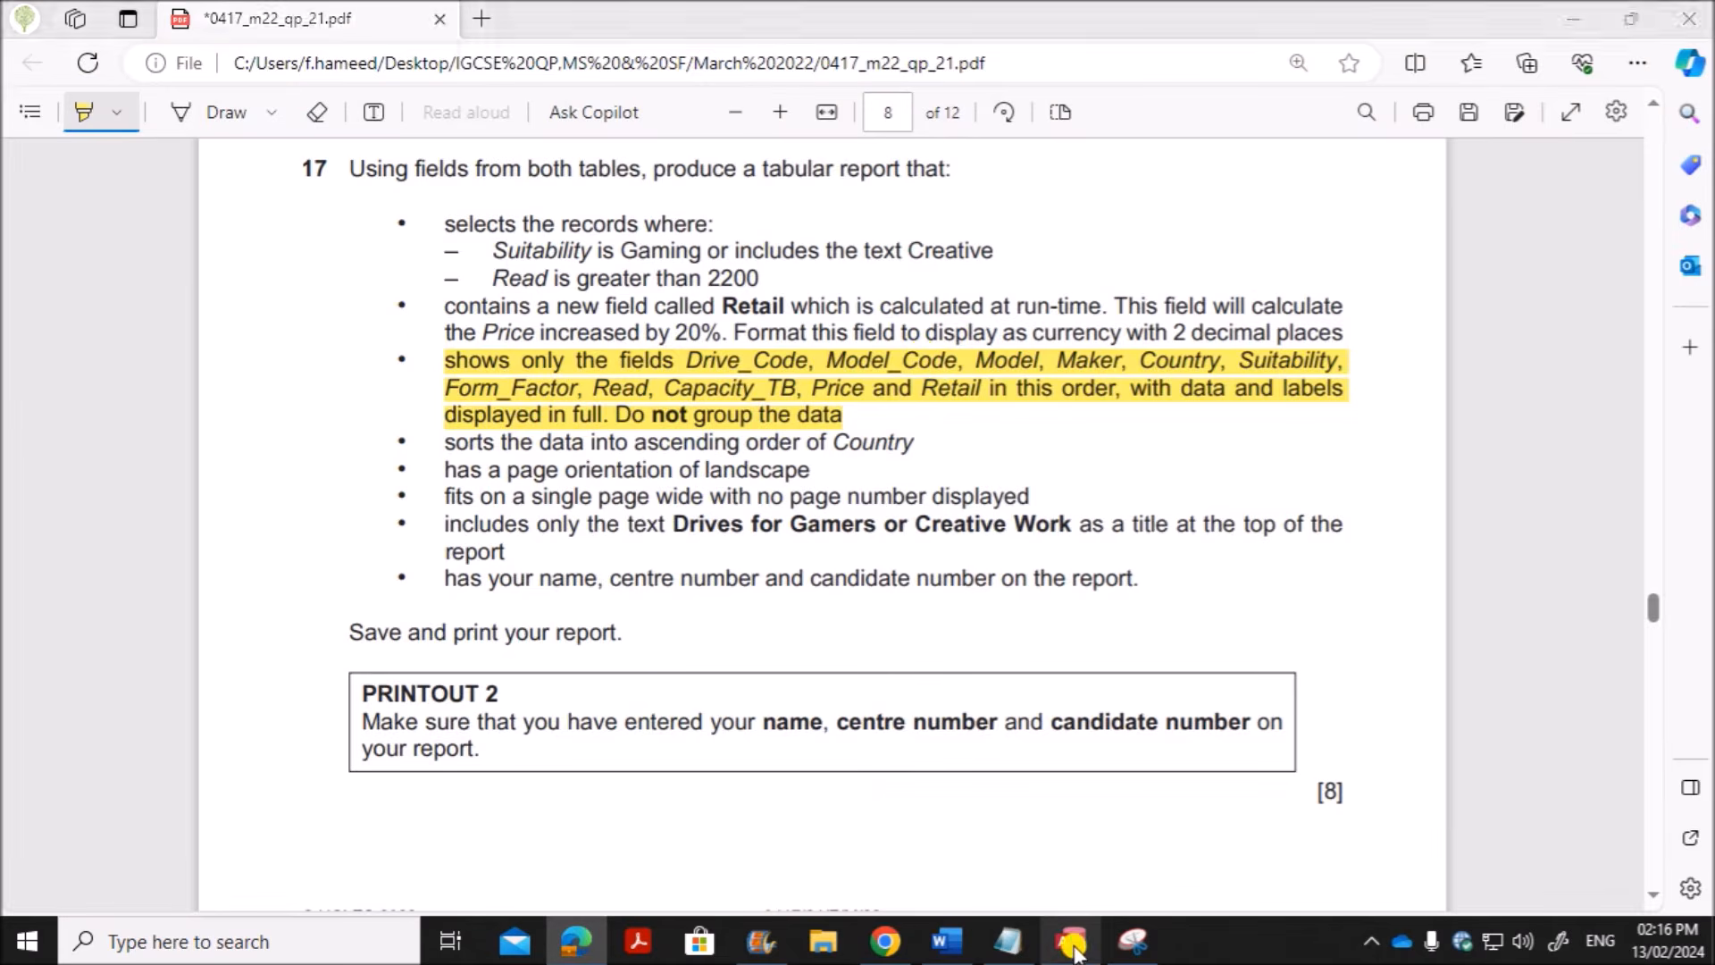
pyautogui.doubleClick(435, 348)
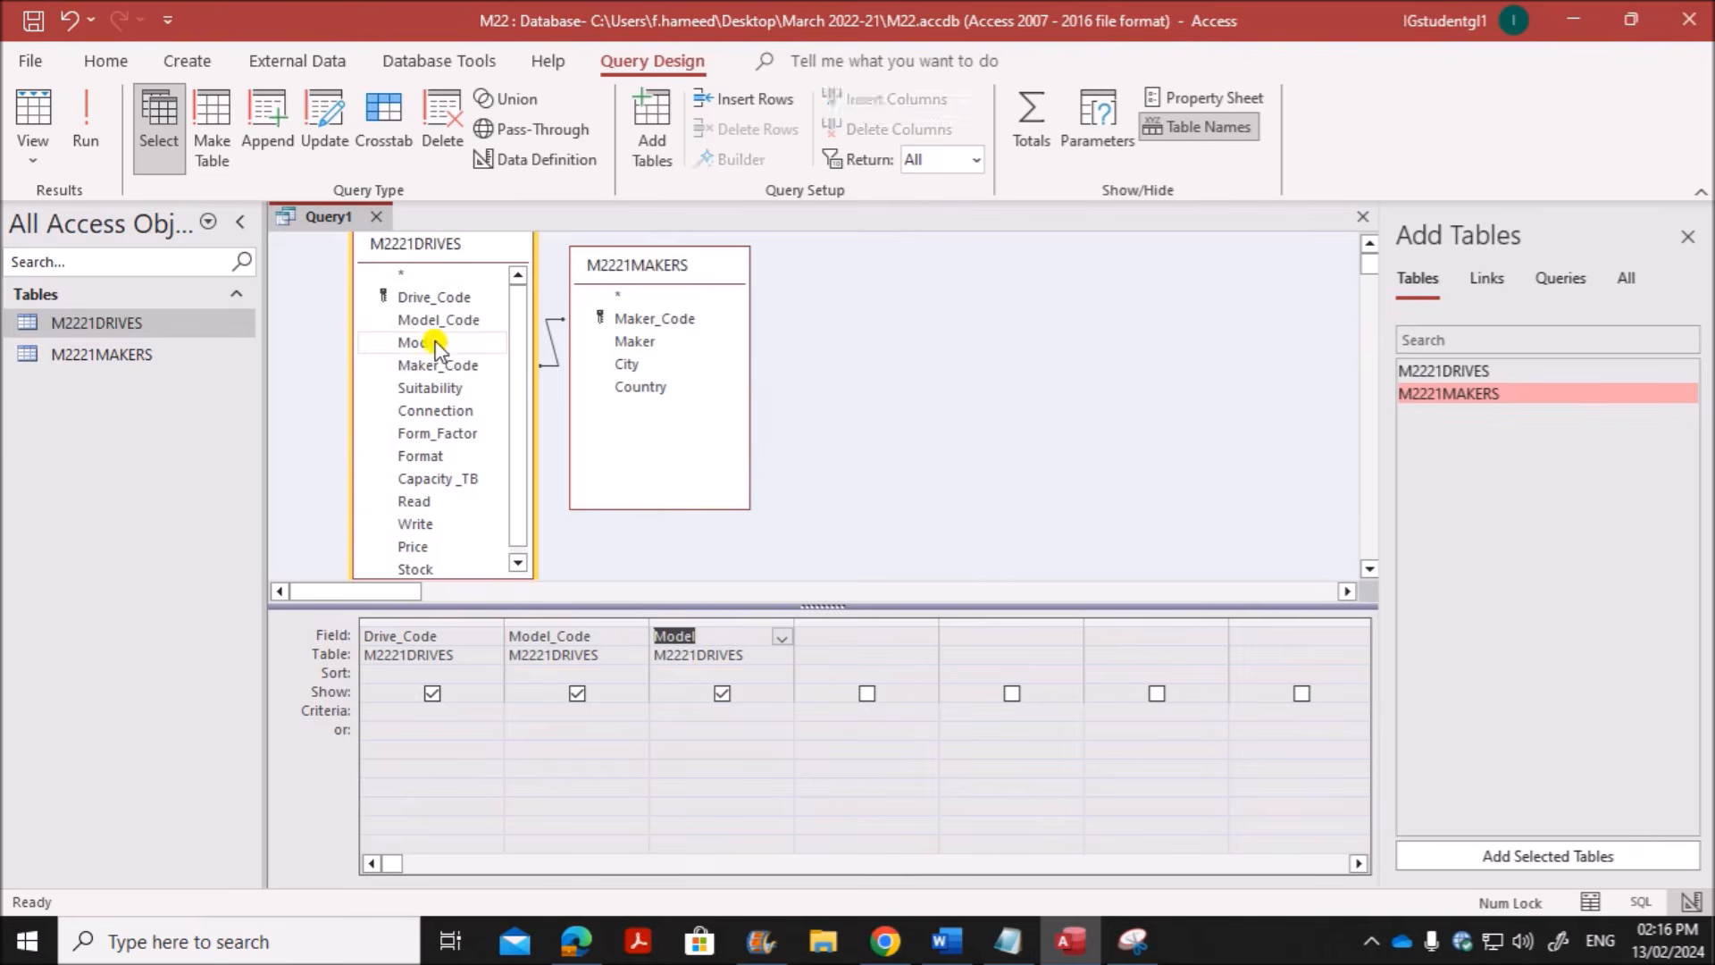
pyautogui.doubleClick(634, 342)
pyautogui.doubleClick(640, 387)
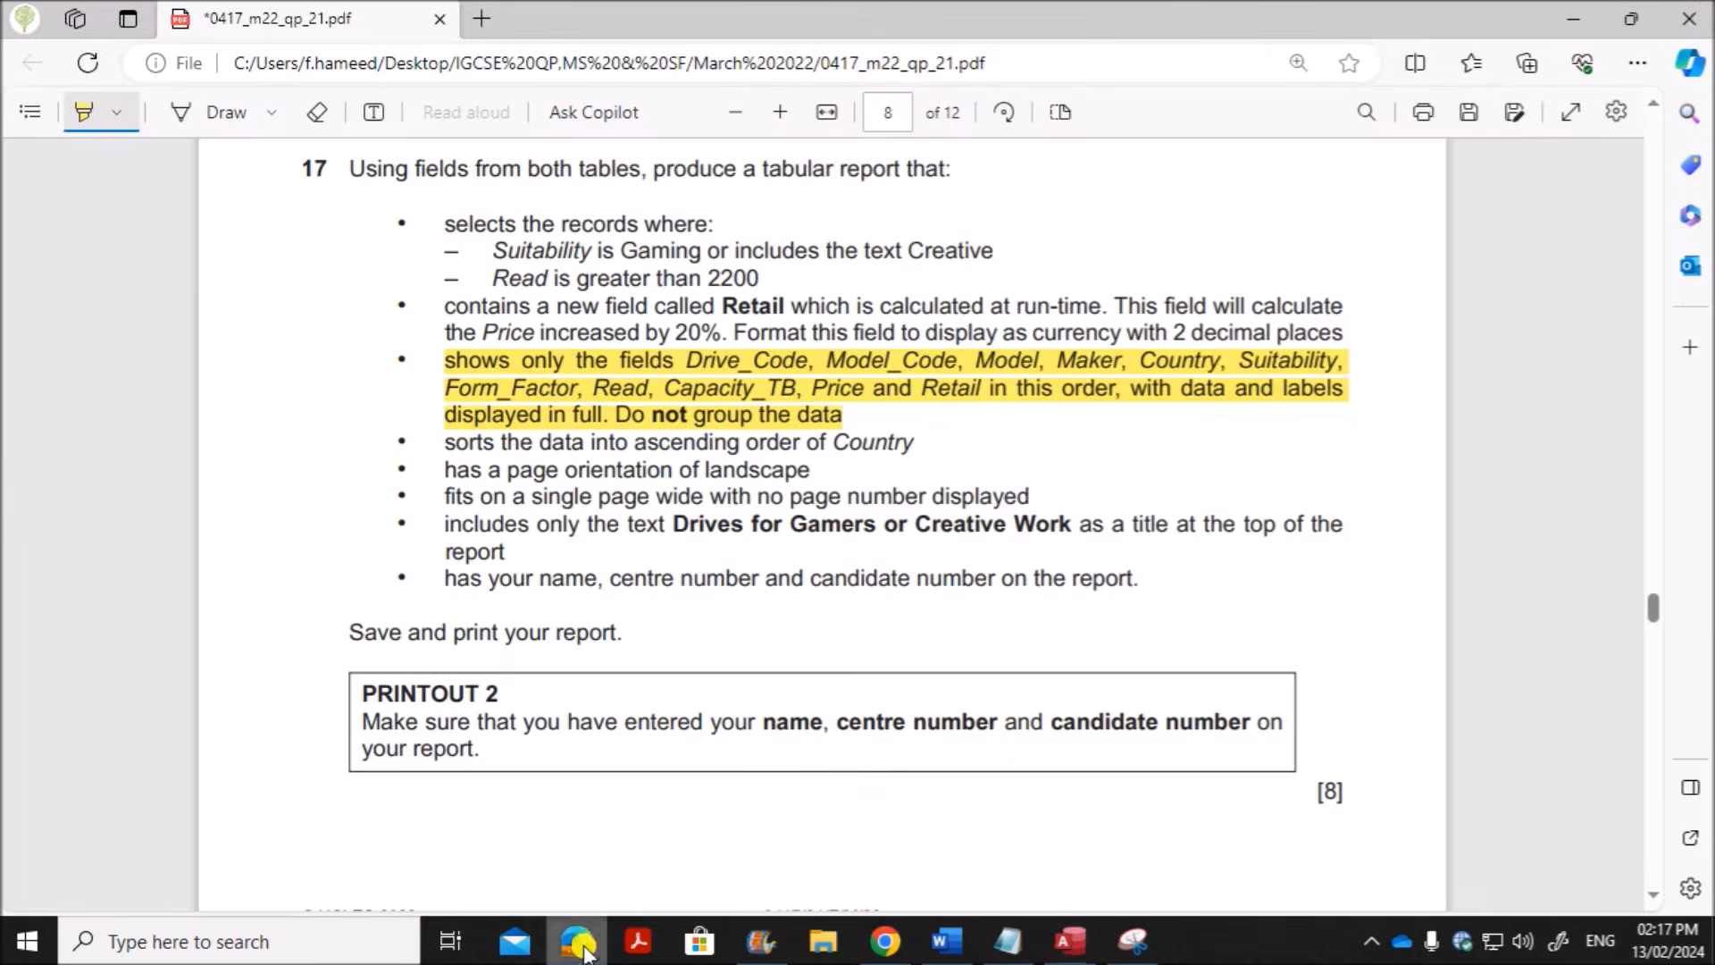
# Step: Check the field order, add Suitability, Form_Factor and Read to the query, and close the Add Tables pane
pyautogui.click(576, 940)
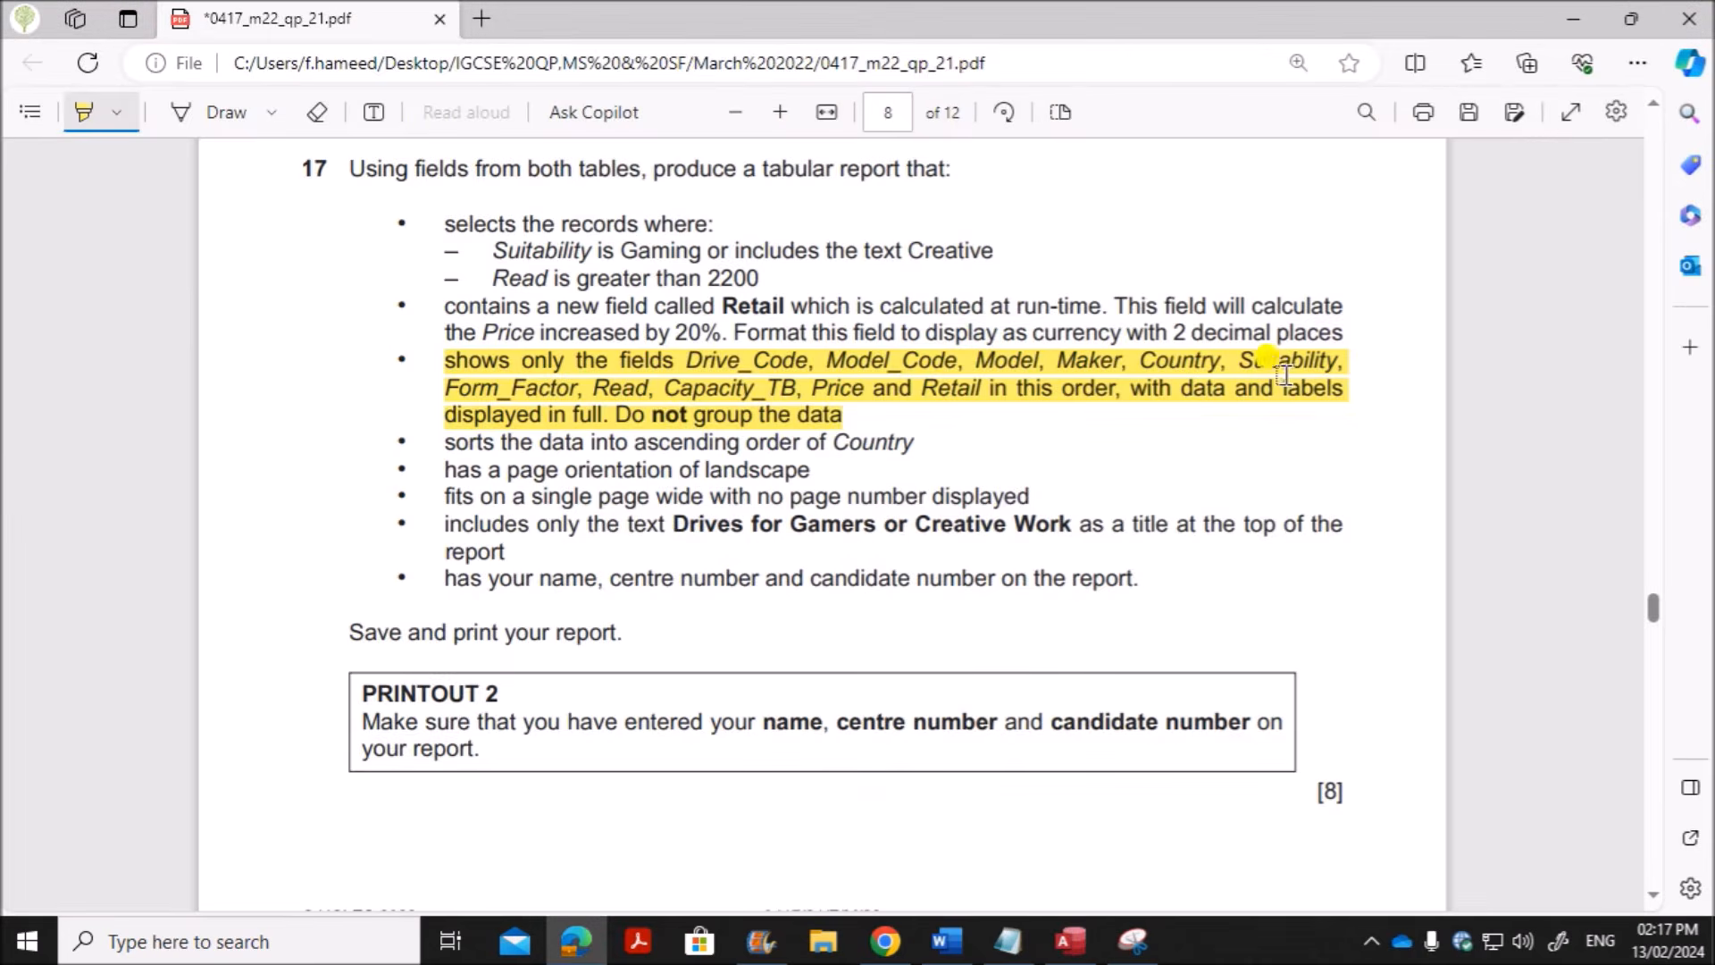
pyautogui.click(1071, 945)
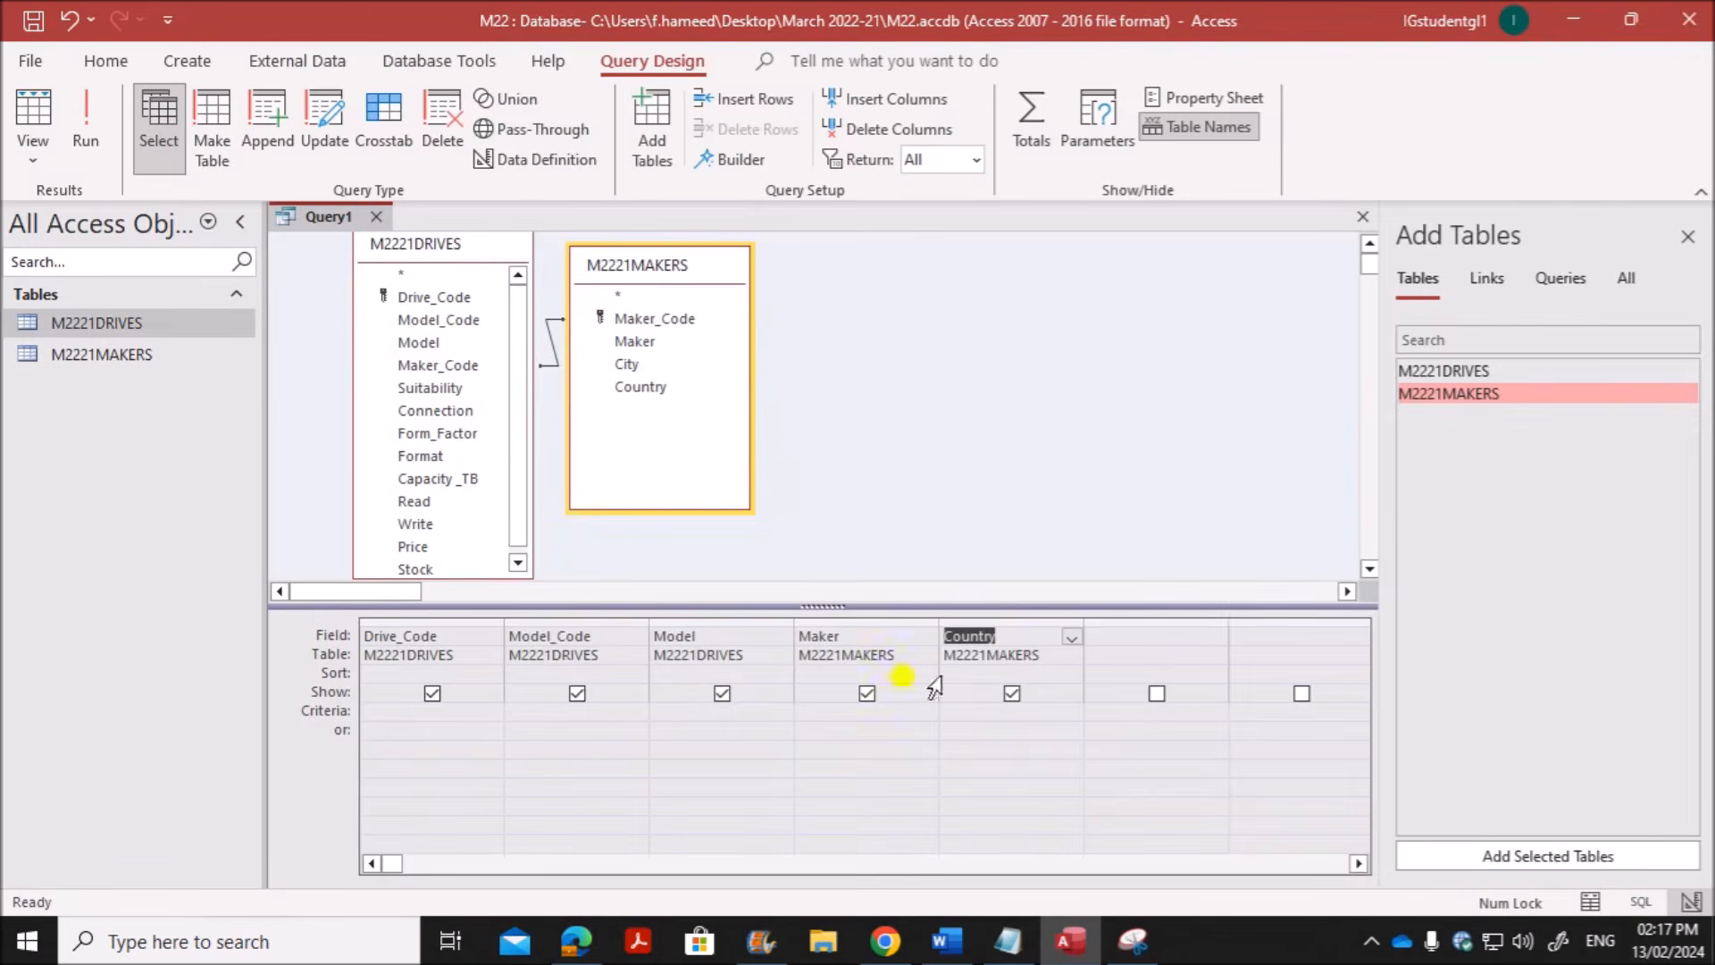
pyautogui.doubleClick(449, 390)
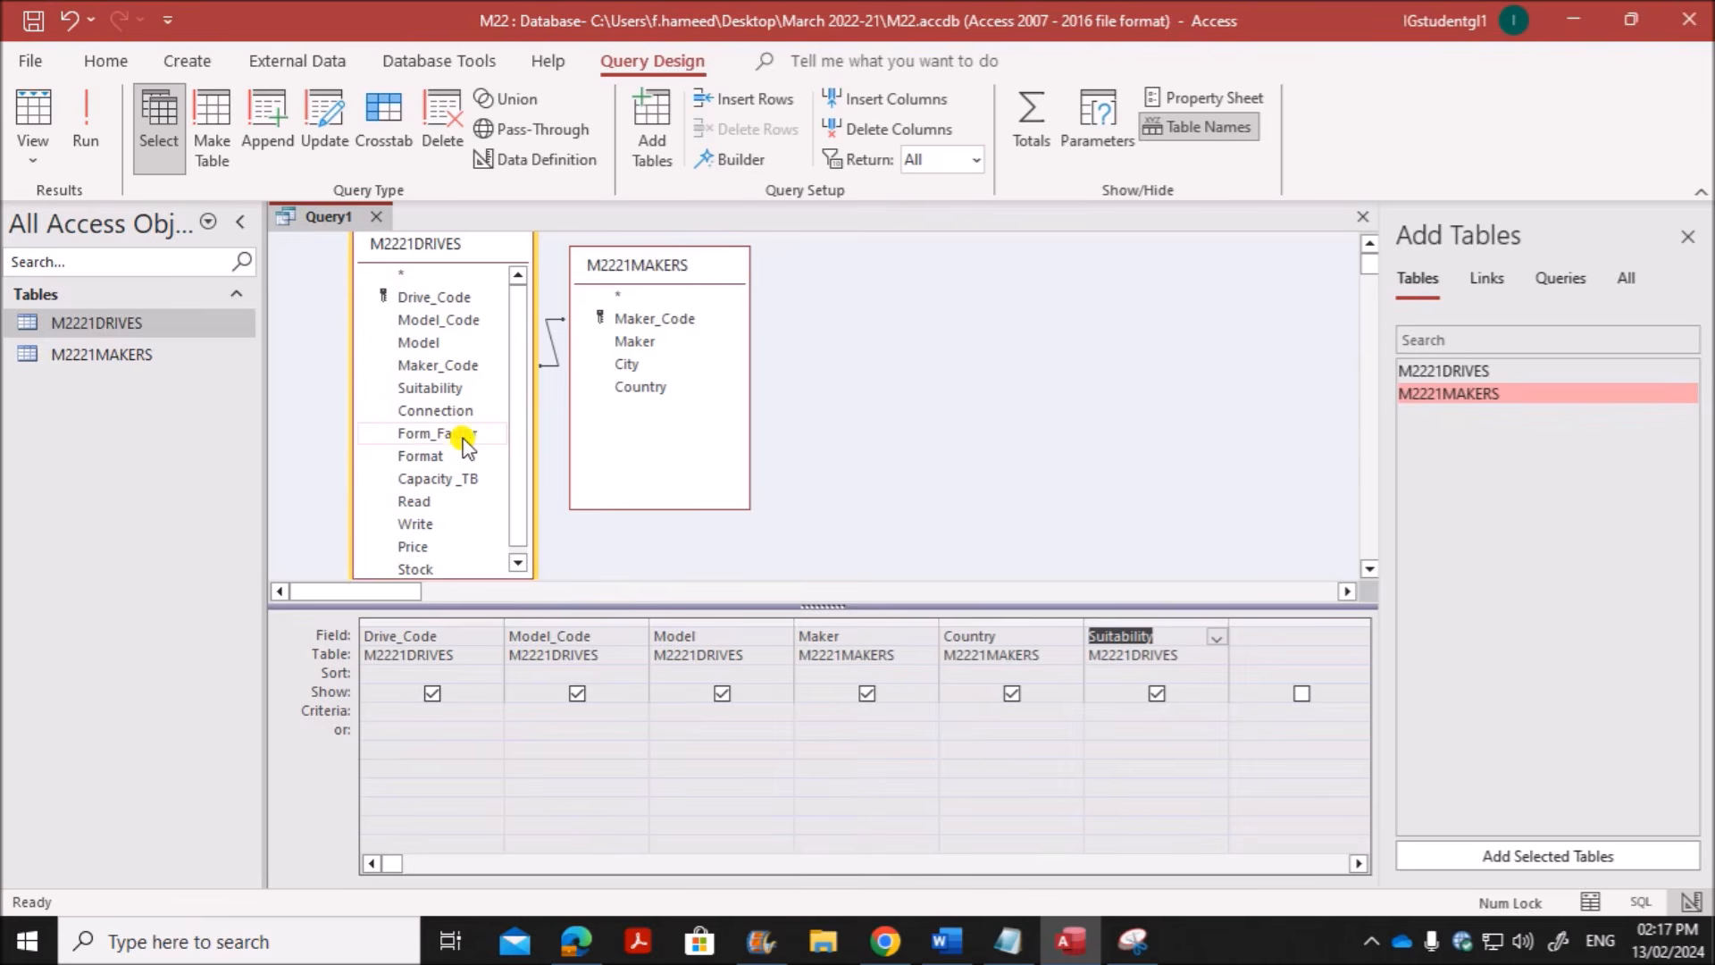
pyautogui.doubleClick(463, 434)
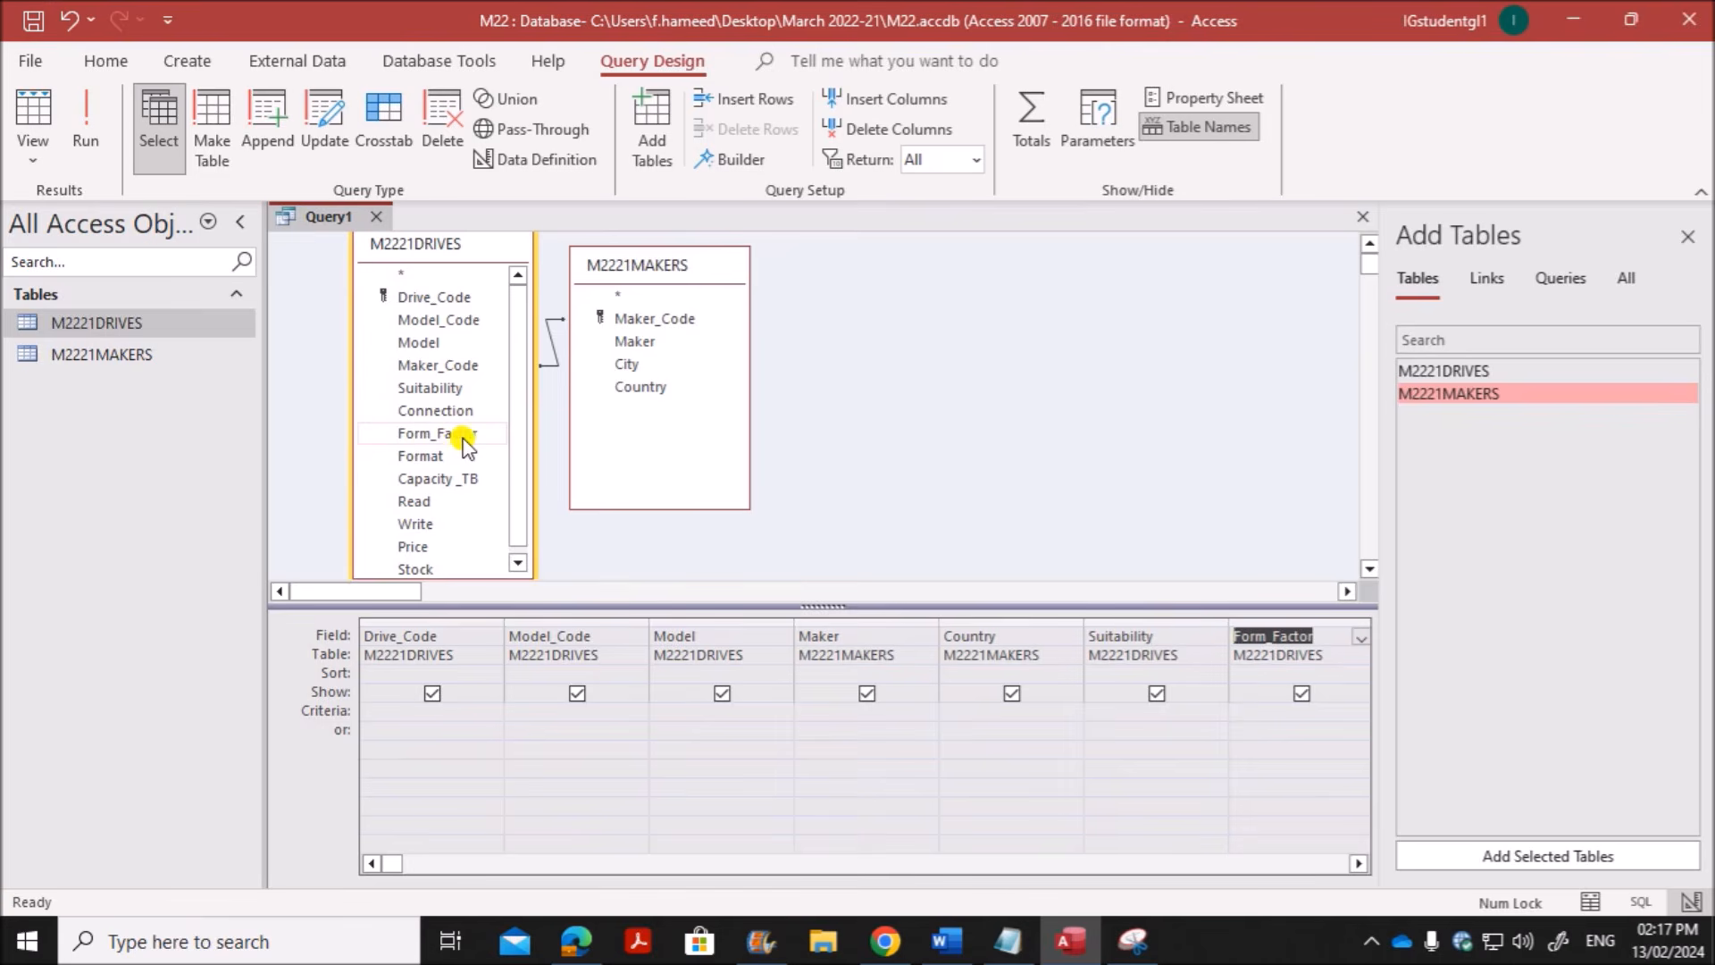
pyautogui.click(423, 507)
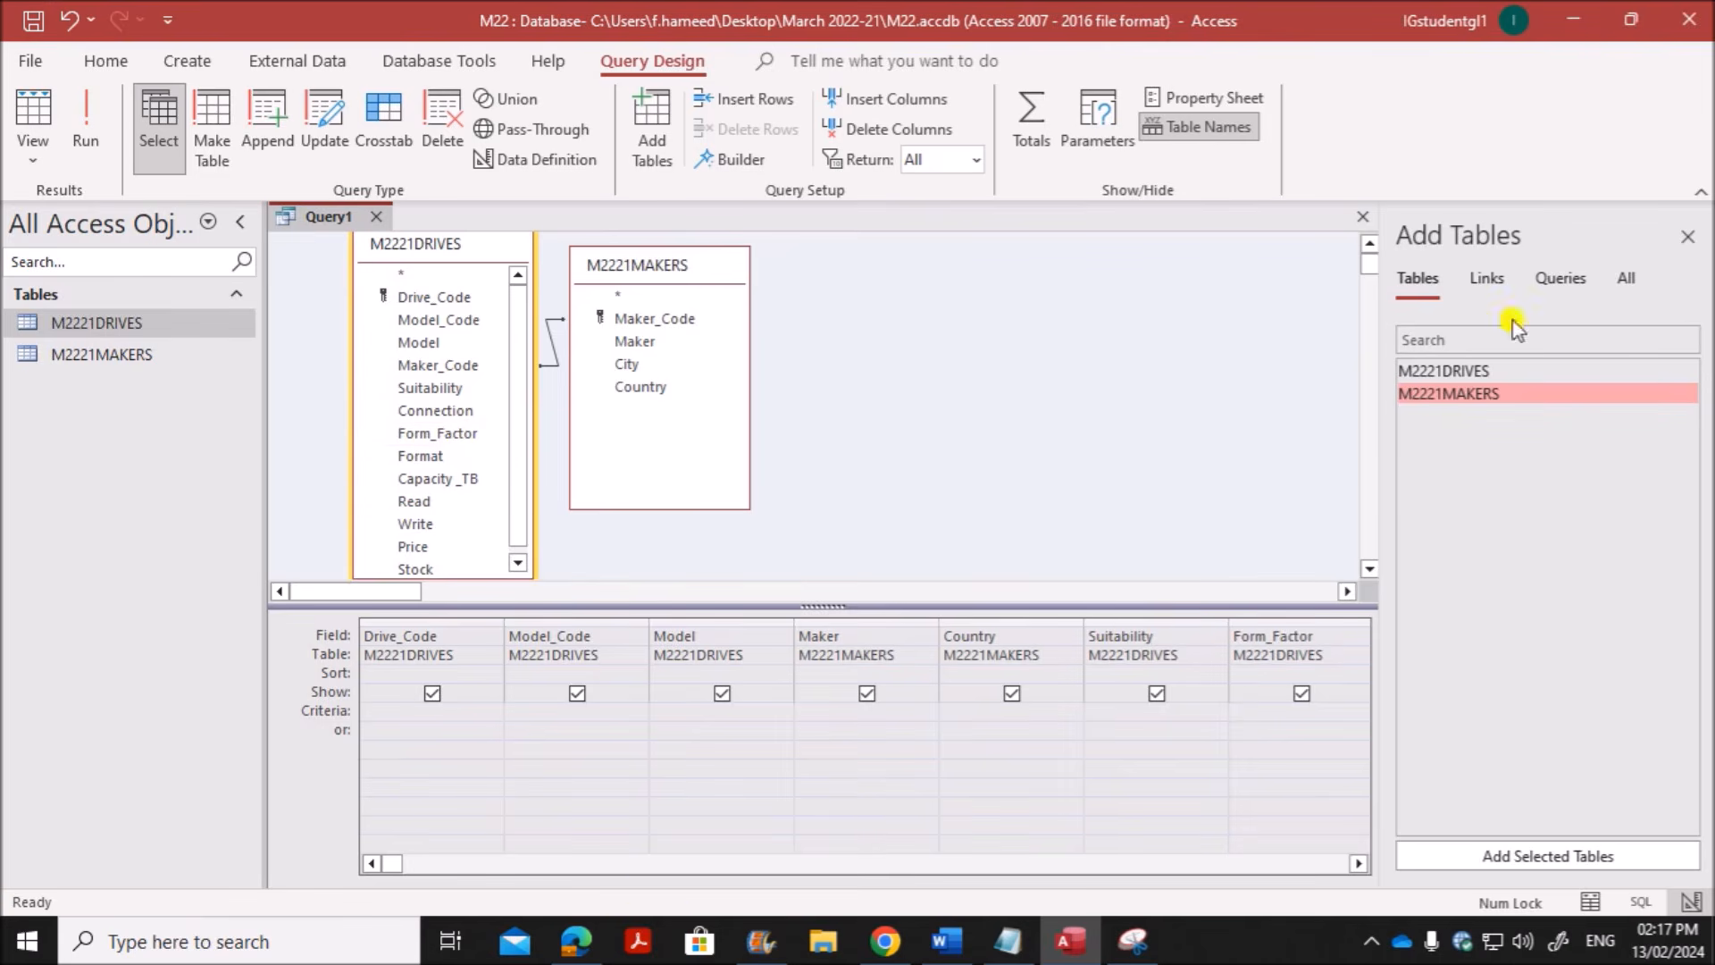
pyautogui.click(1687, 237)
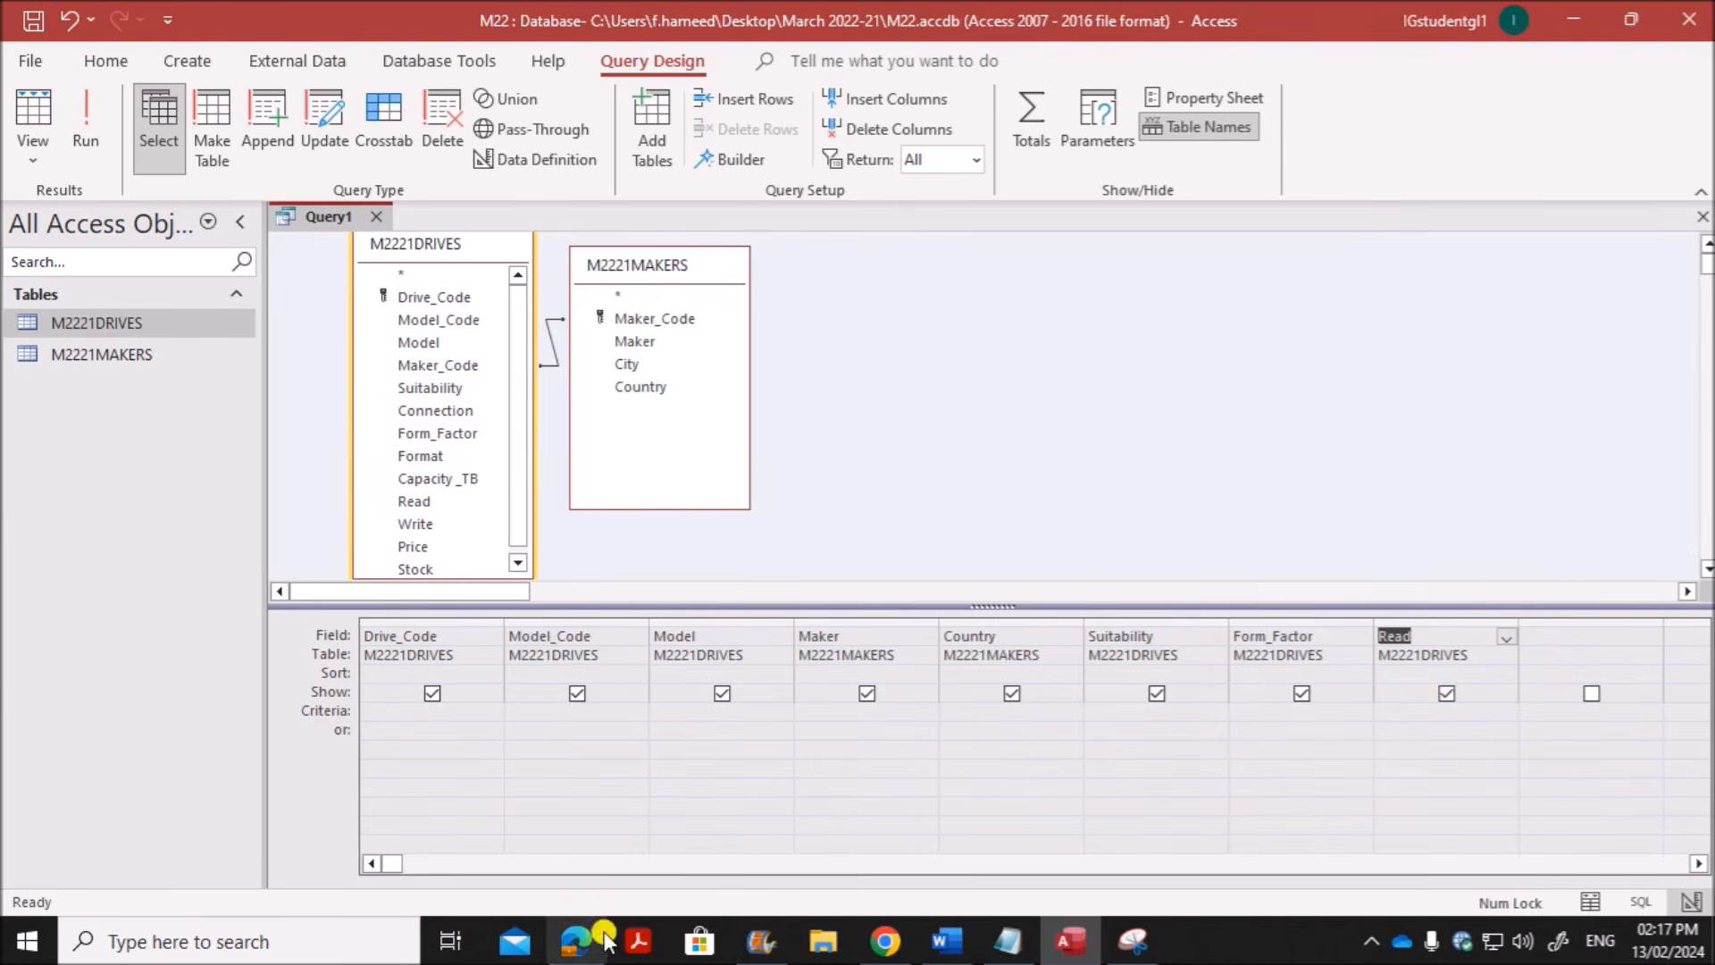
# Step: Check the remaining field order in the question paper and add Capacity _TB and Price to the query
pyautogui.click(576, 941)
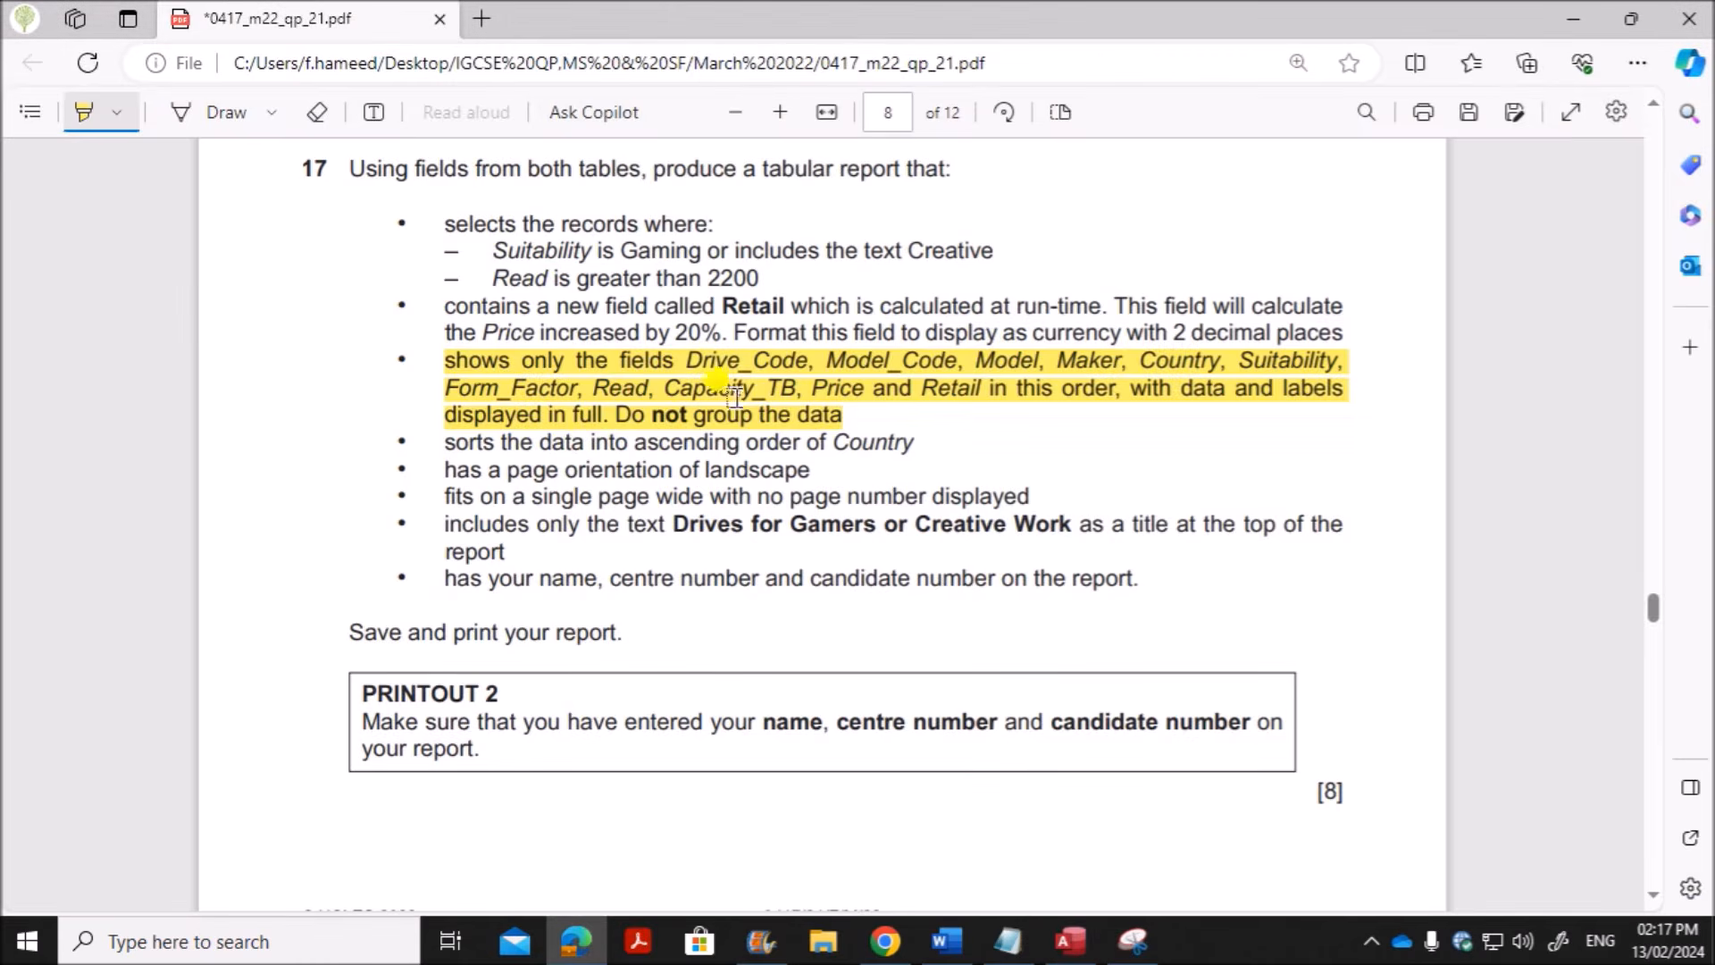
pyautogui.click(1071, 942)
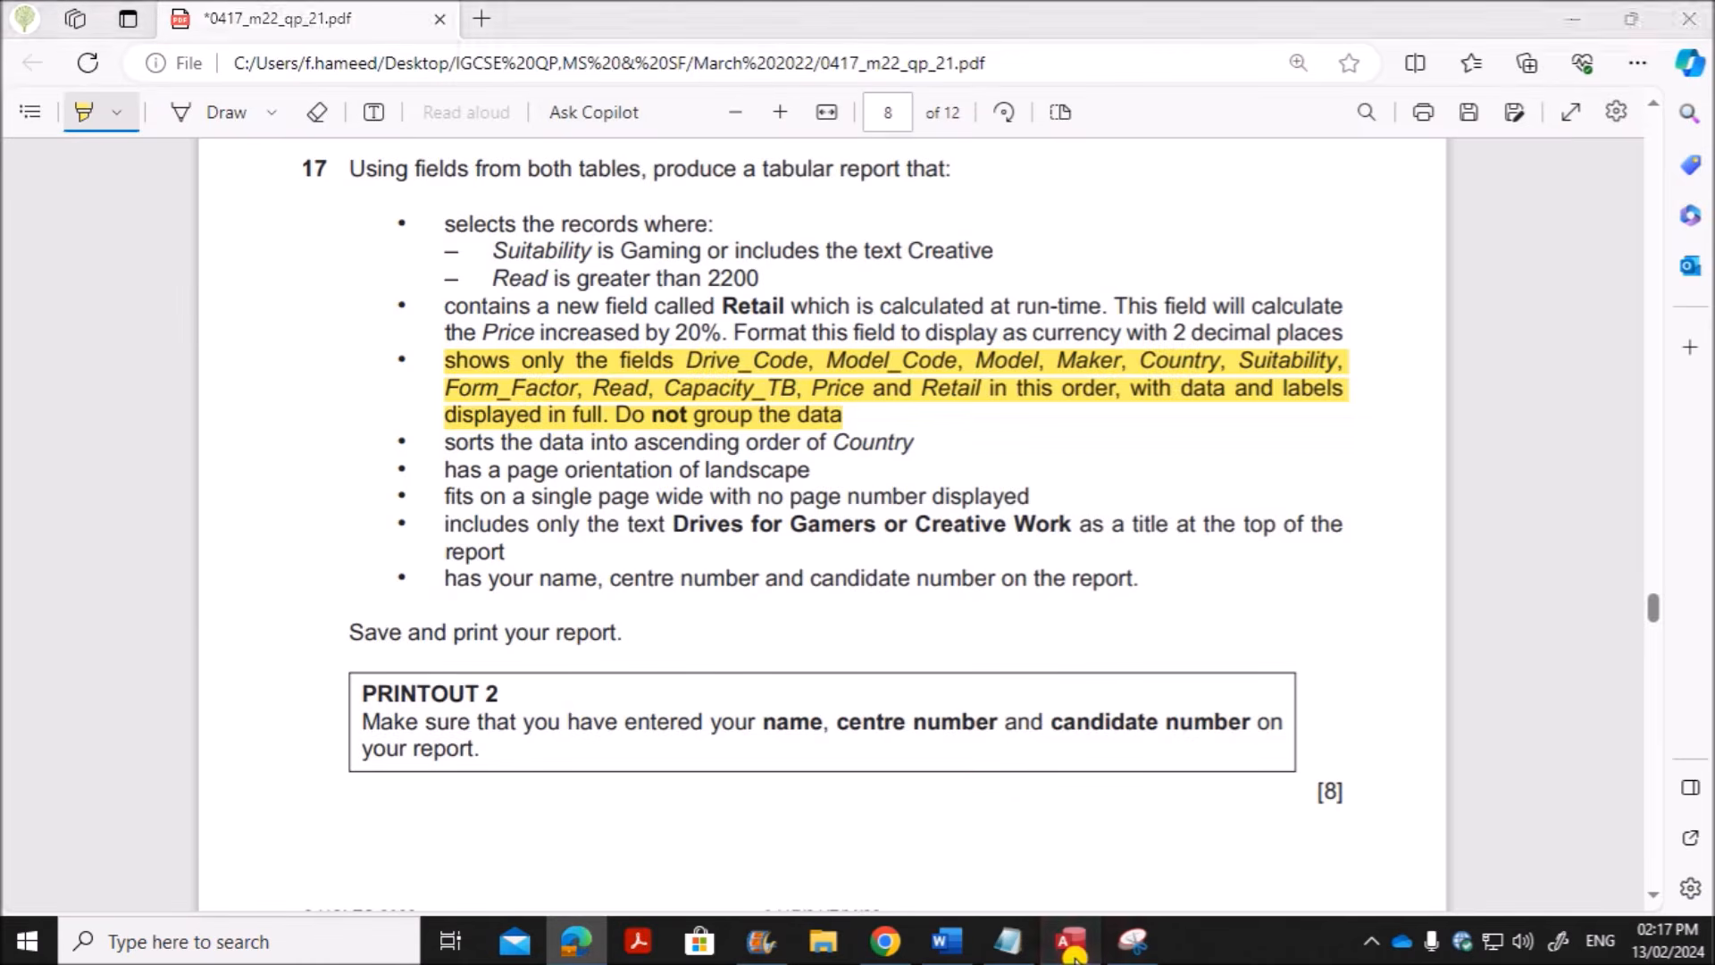
pyautogui.doubleClick(444, 480)
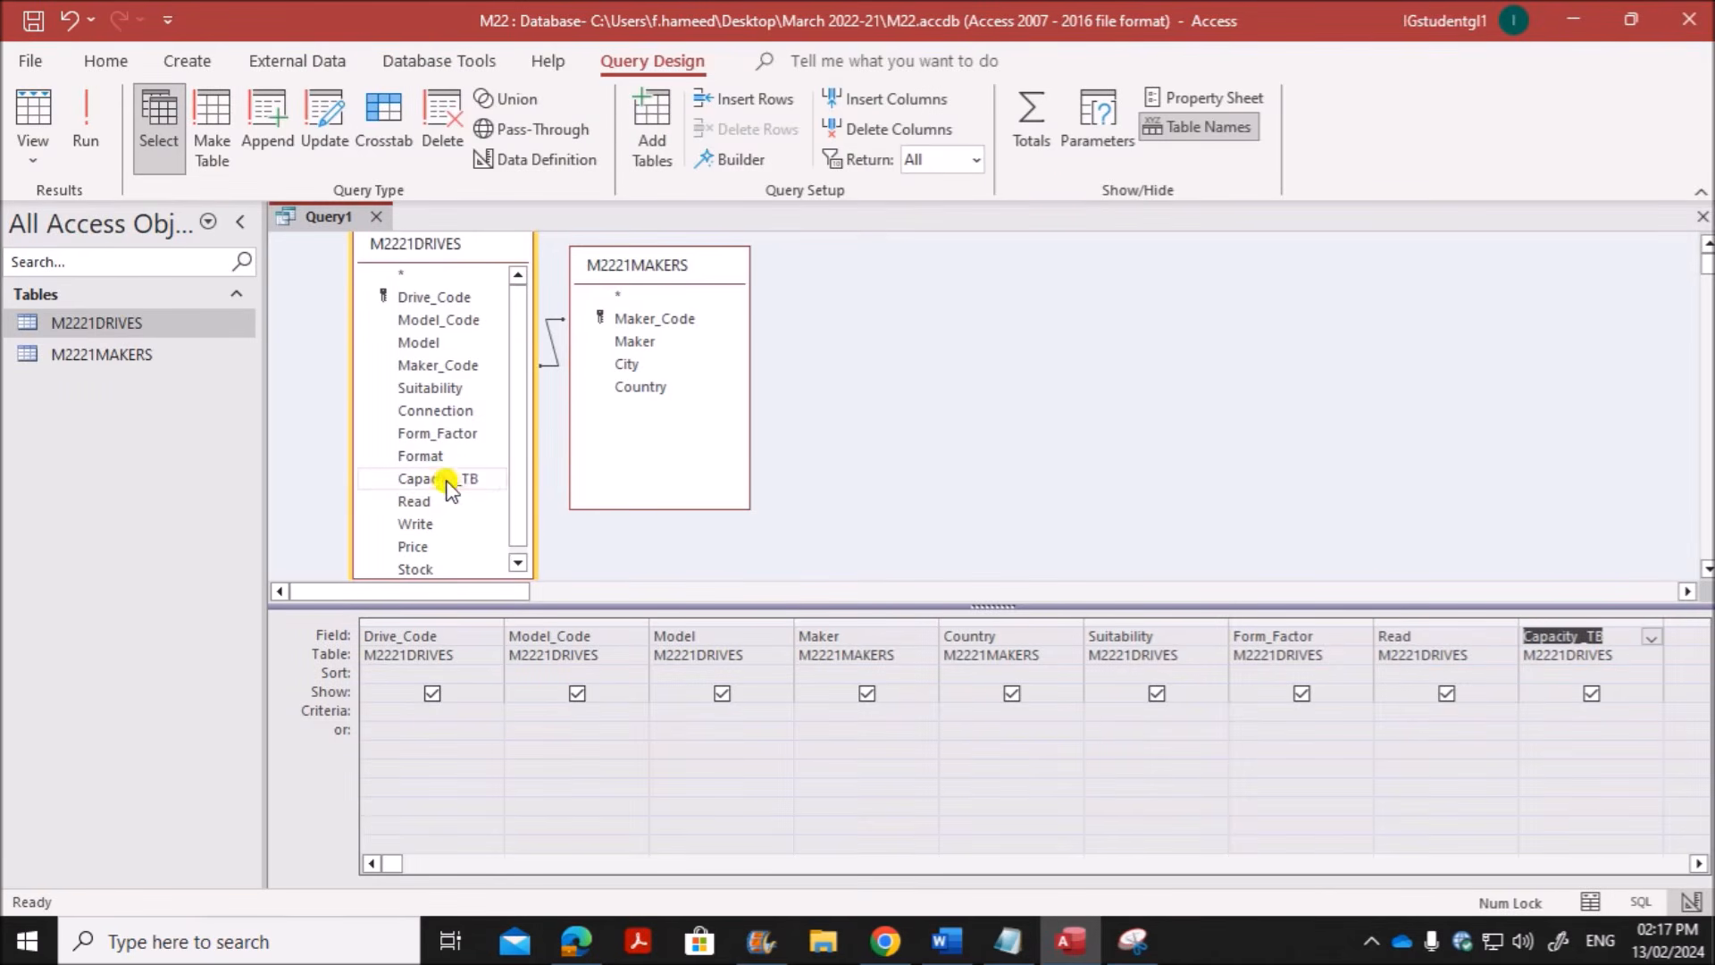
pyautogui.doubleClick(414, 546)
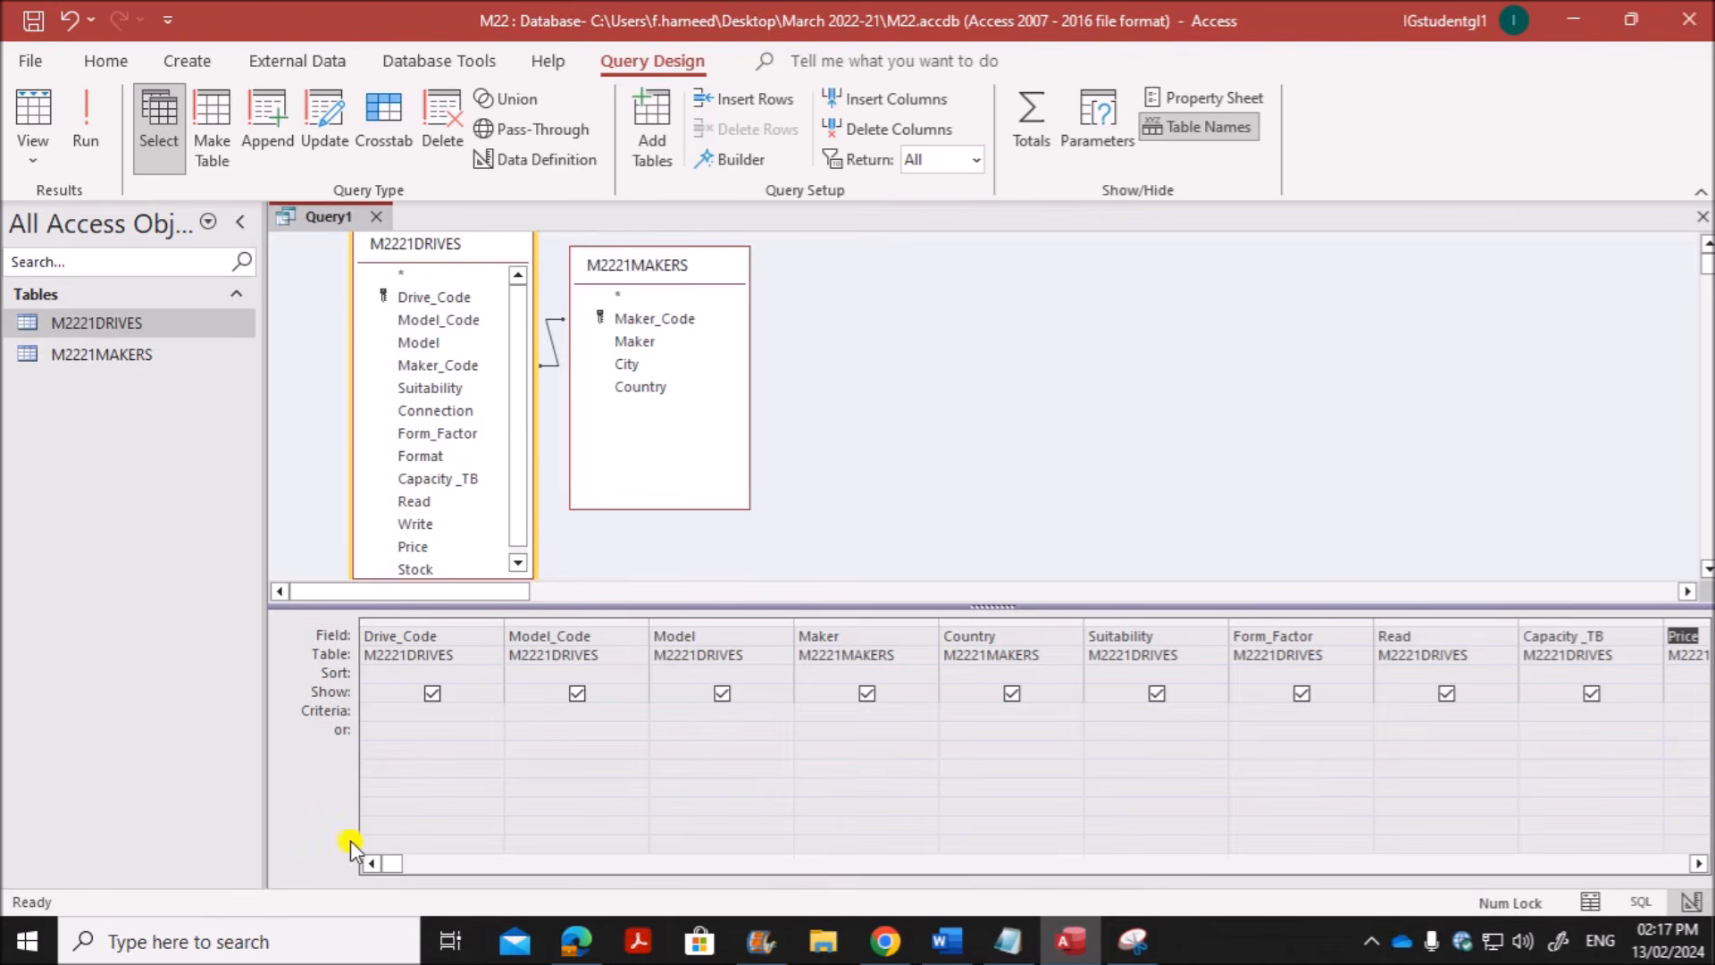
# Step: Switch to the question paper and highlight step 17's requirement for the calculated Retail field and its currency format
pyautogui.click(576, 940)
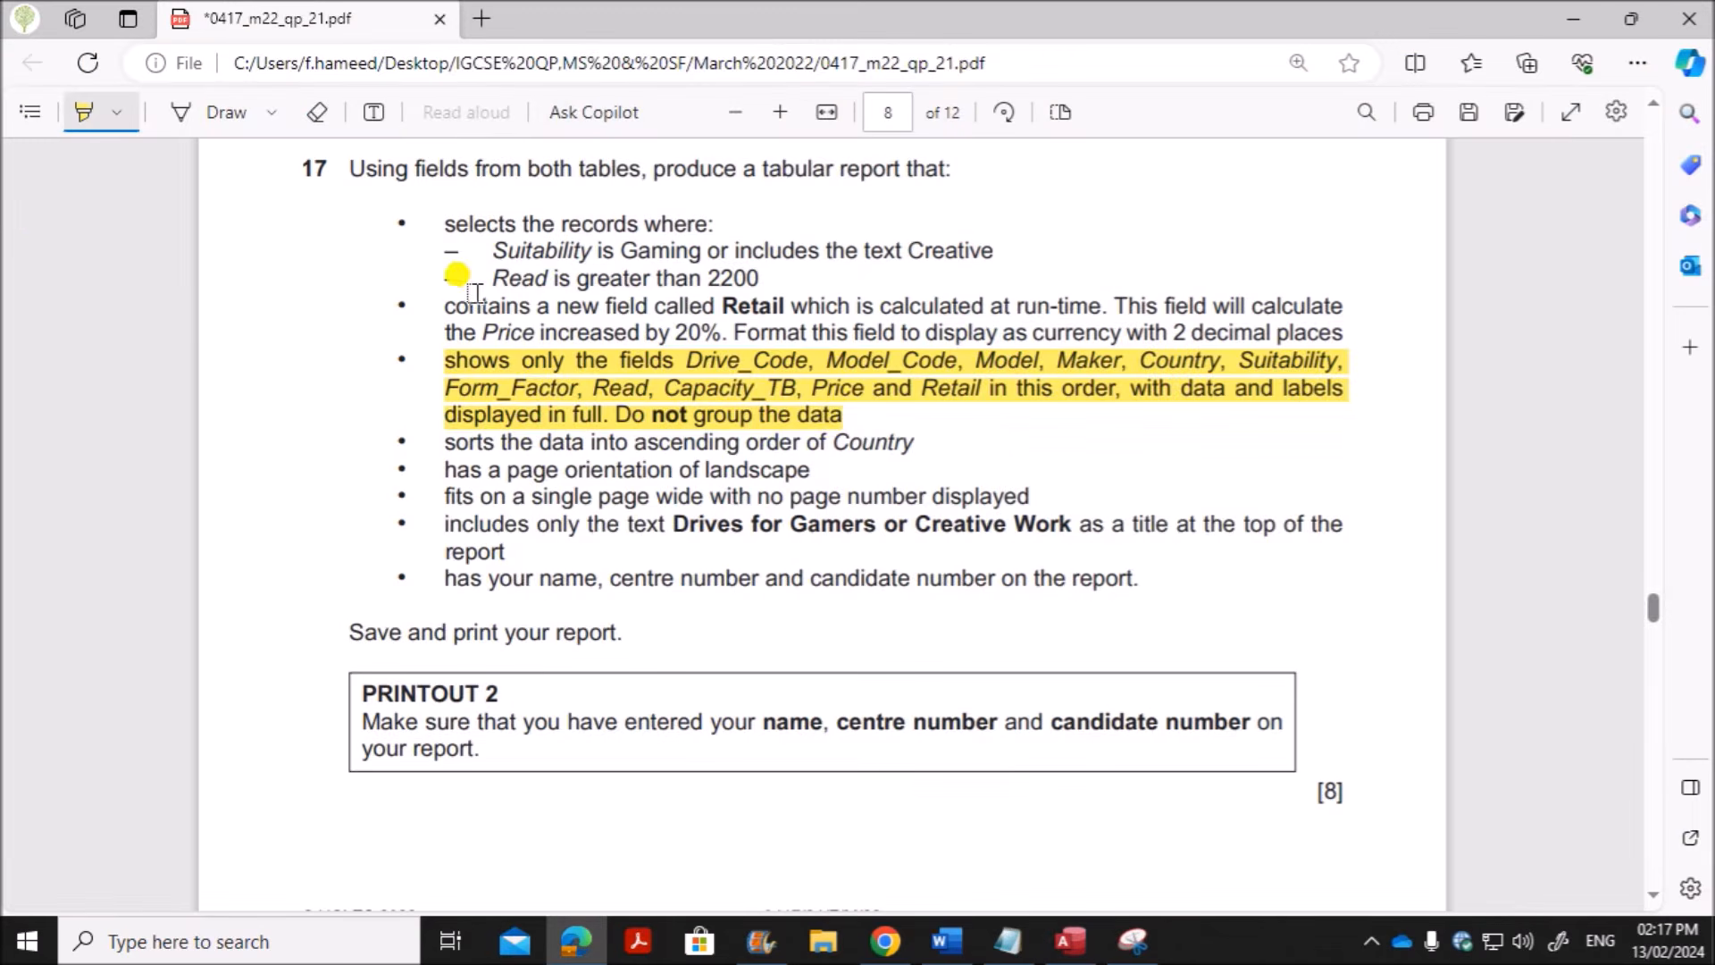
pyautogui.moveTo(438, 306)
pyautogui.mouseDown()
pyautogui.moveTo(1325, 311)
pyautogui.moveTo(703, 315)
pyautogui.moveTo(709, 331)
pyautogui.mouseUp()
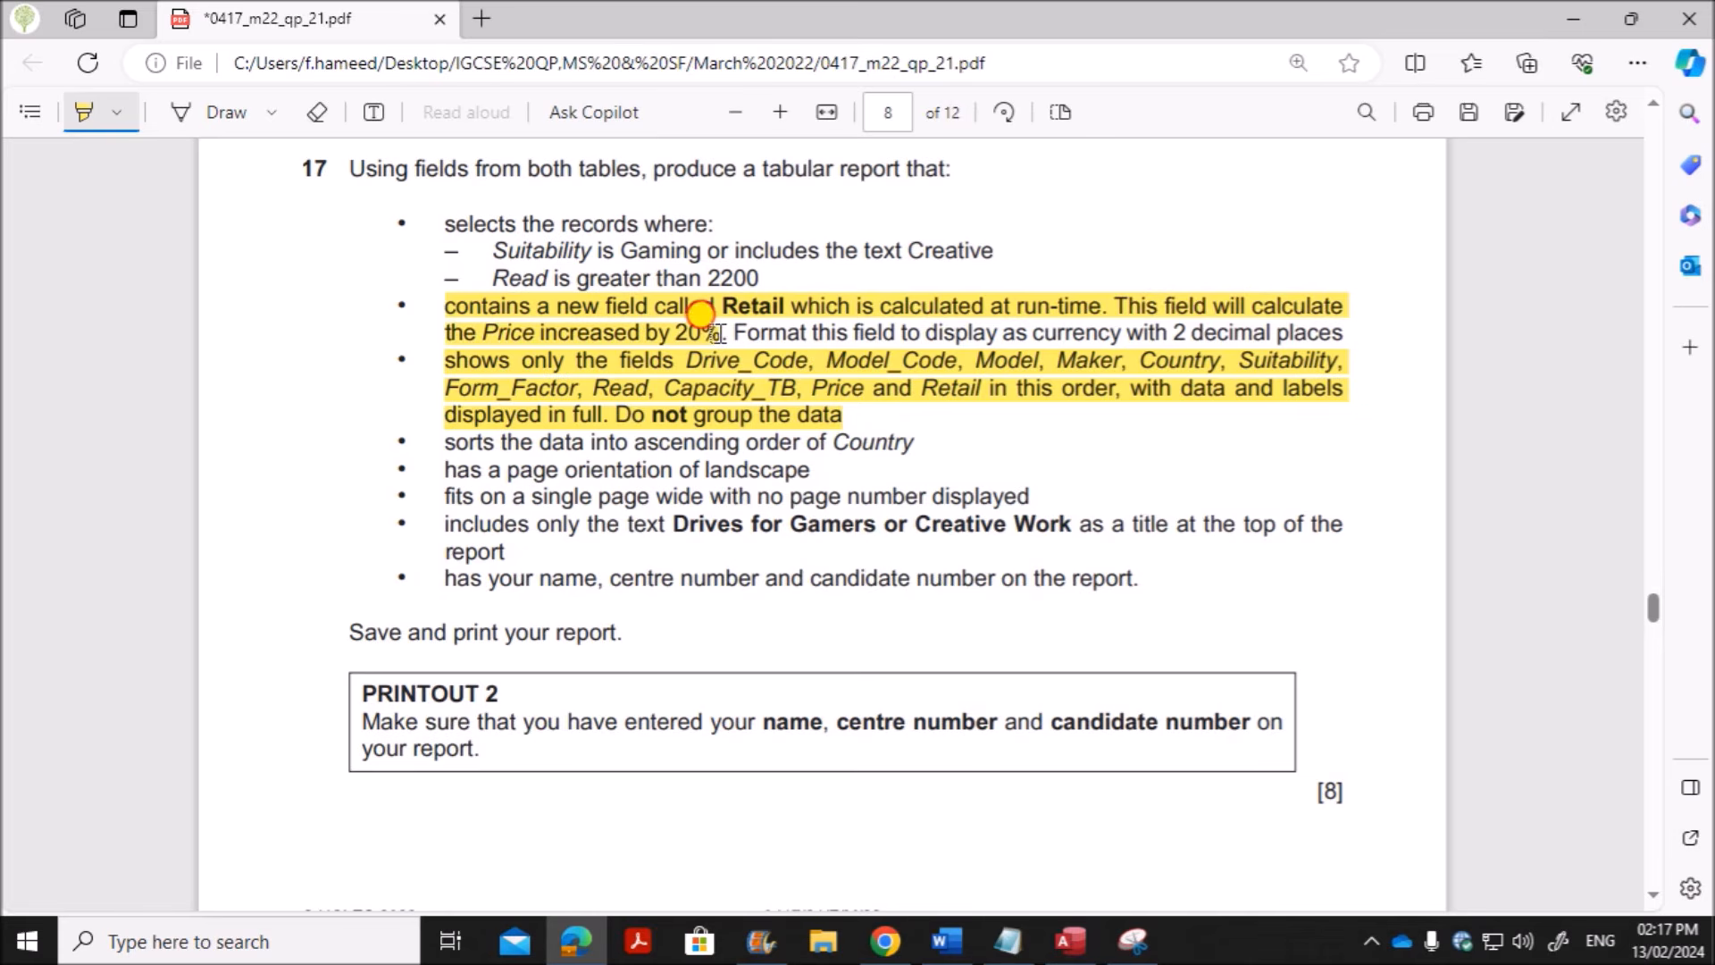
pyautogui.moveTo(701, 314)
pyautogui.mouseDown()
pyautogui.moveTo(1176, 307)
pyautogui.moveTo(1336, 313)
pyautogui.moveTo(1348, 337)
pyautogui.mouseUp()
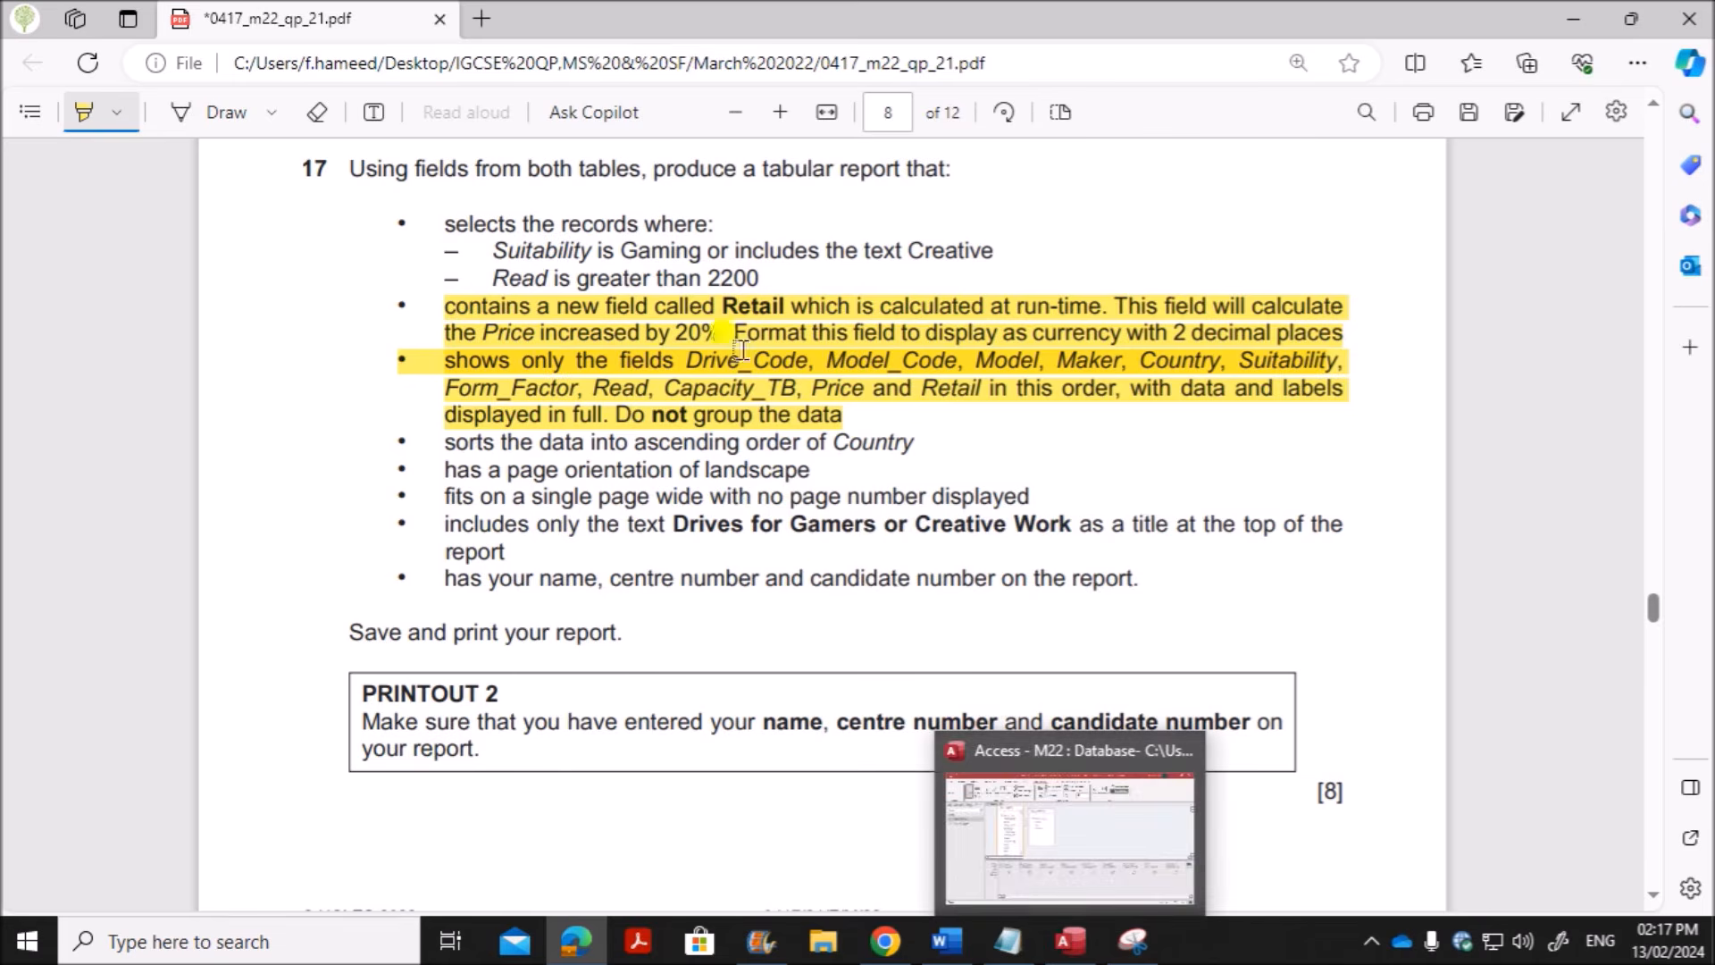
# Step: Return to Access, widen the empty column after Price and enter the calculated field Retail: [Price]*1.2
pyautogui.click(1071, 938)
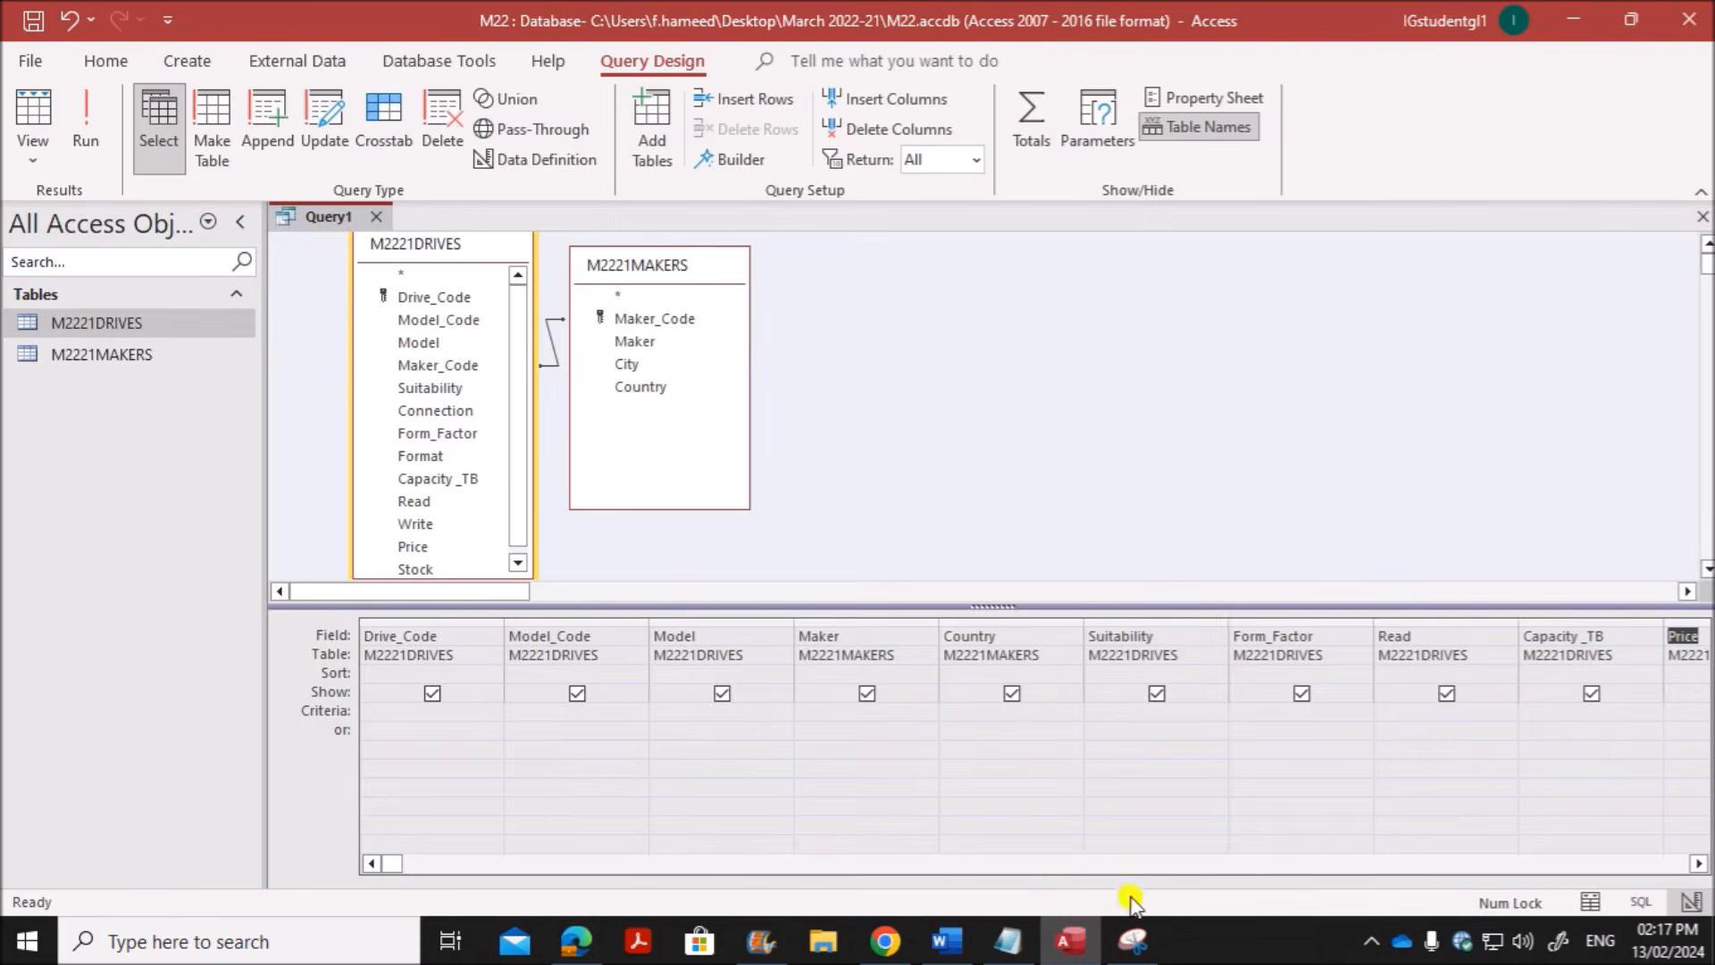
pyautogui.click(1697, 863)
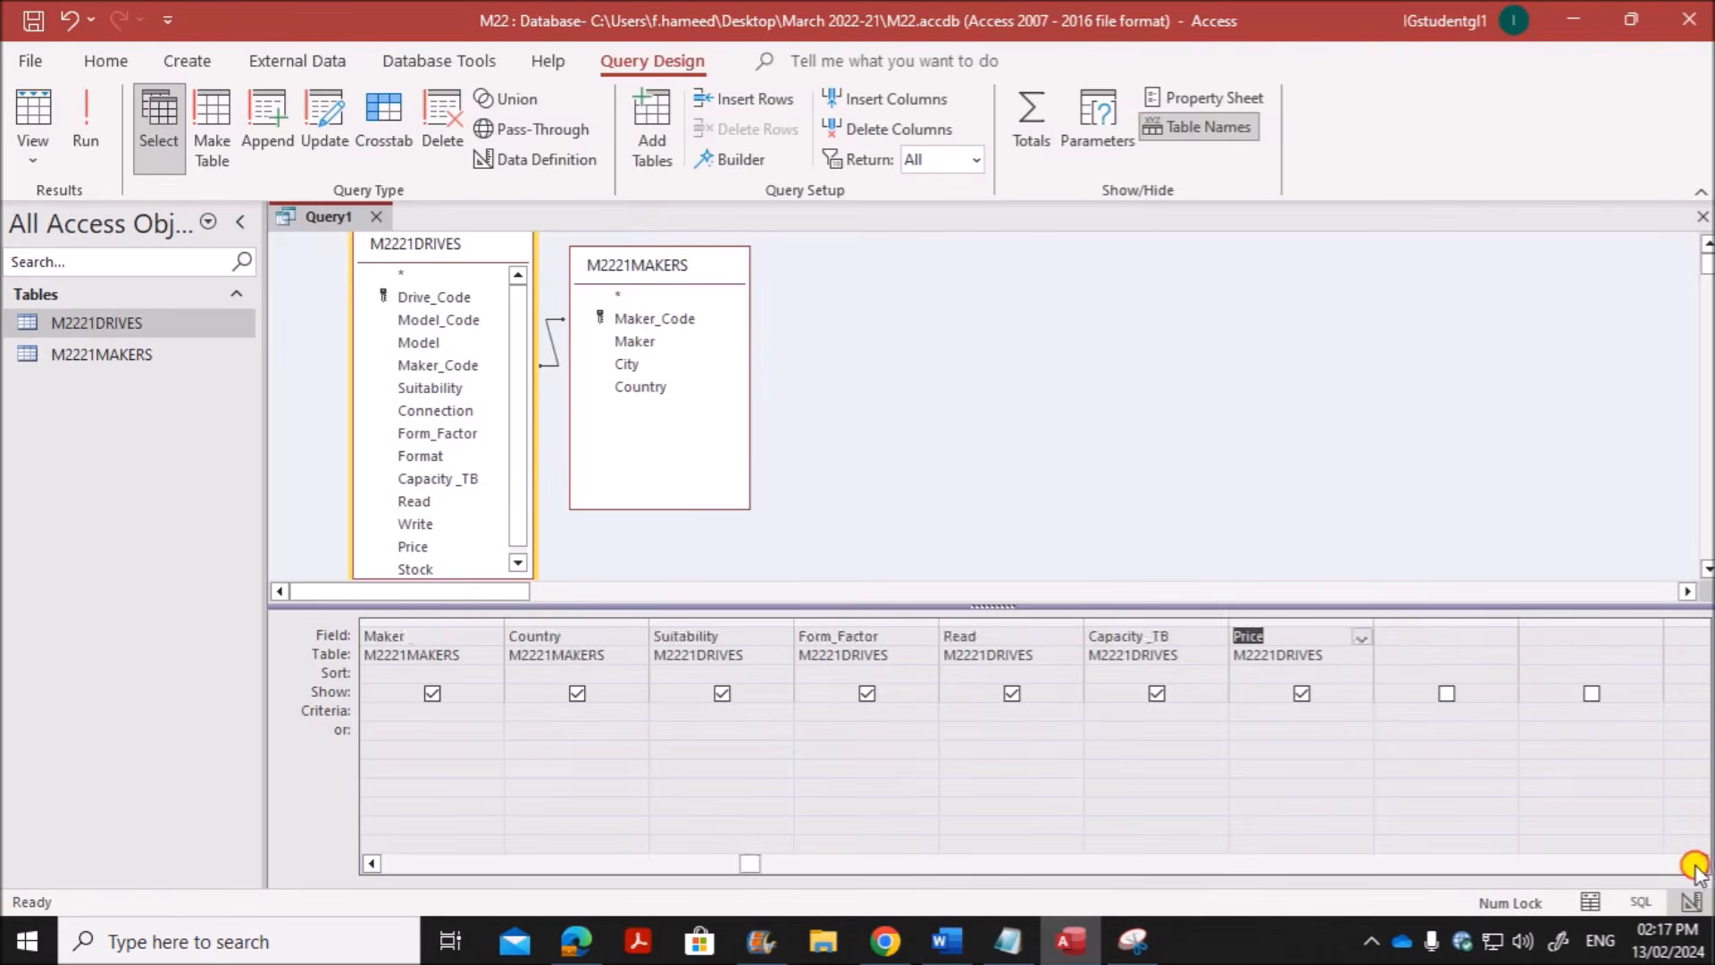
pyautogui.click(979, 635)
pyautogui.moveTo(1086, 615); pyautogui.dragTo(1225, 612)
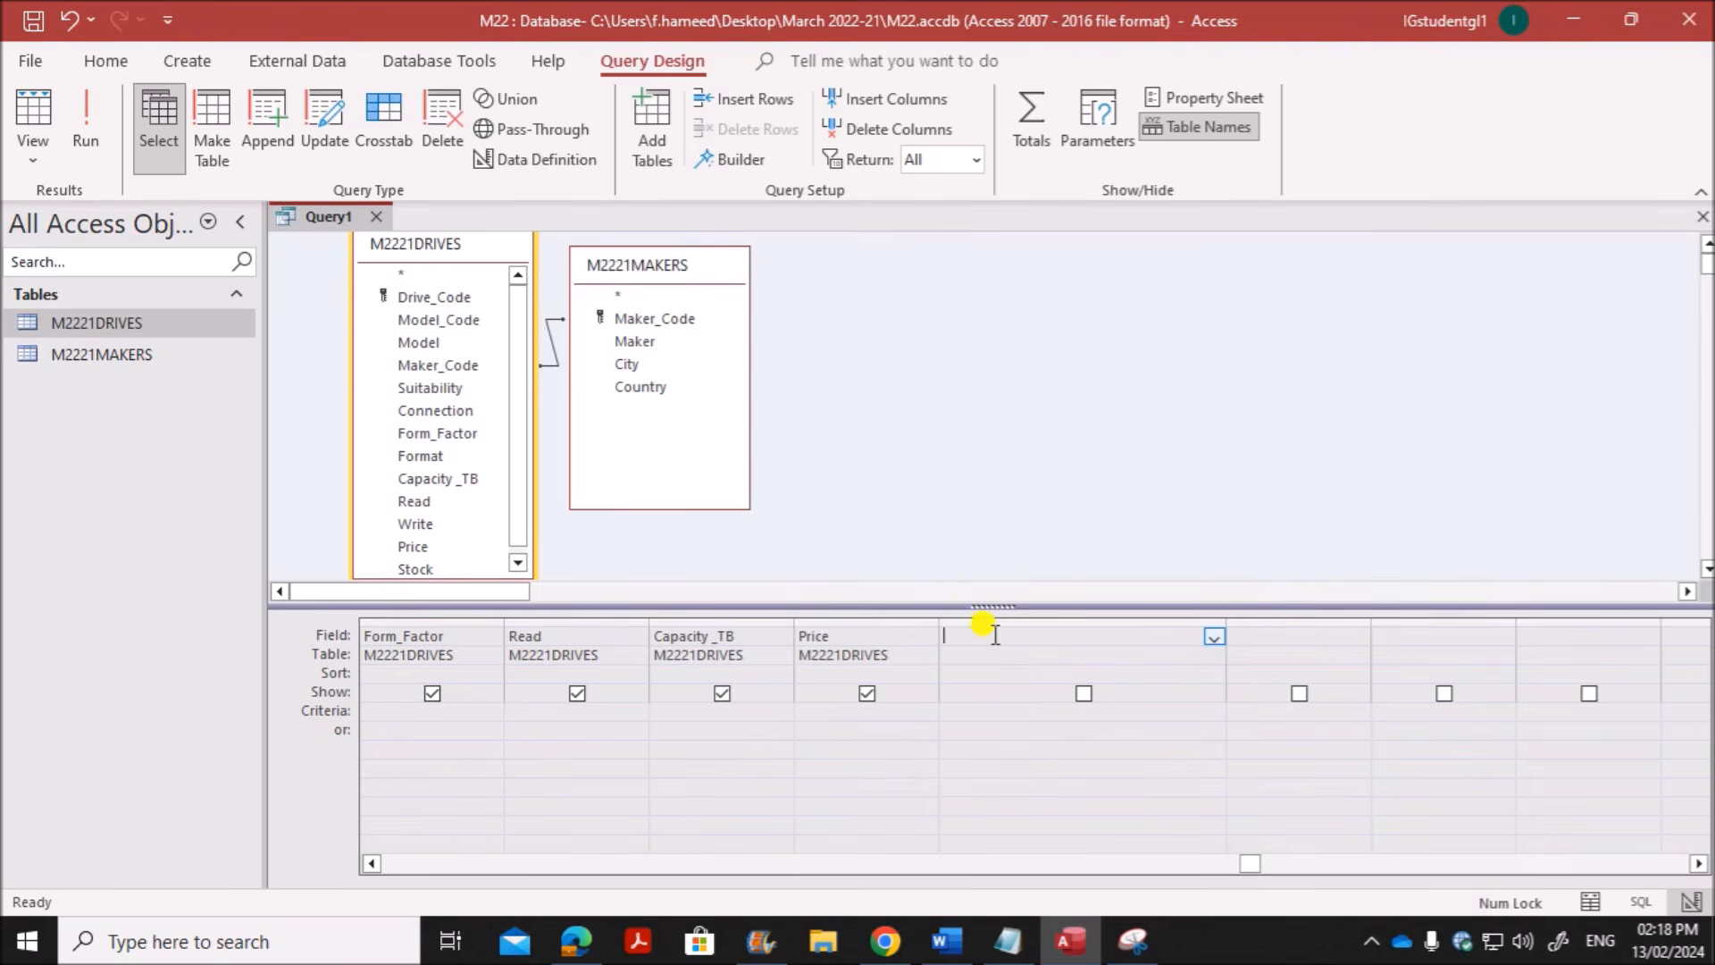
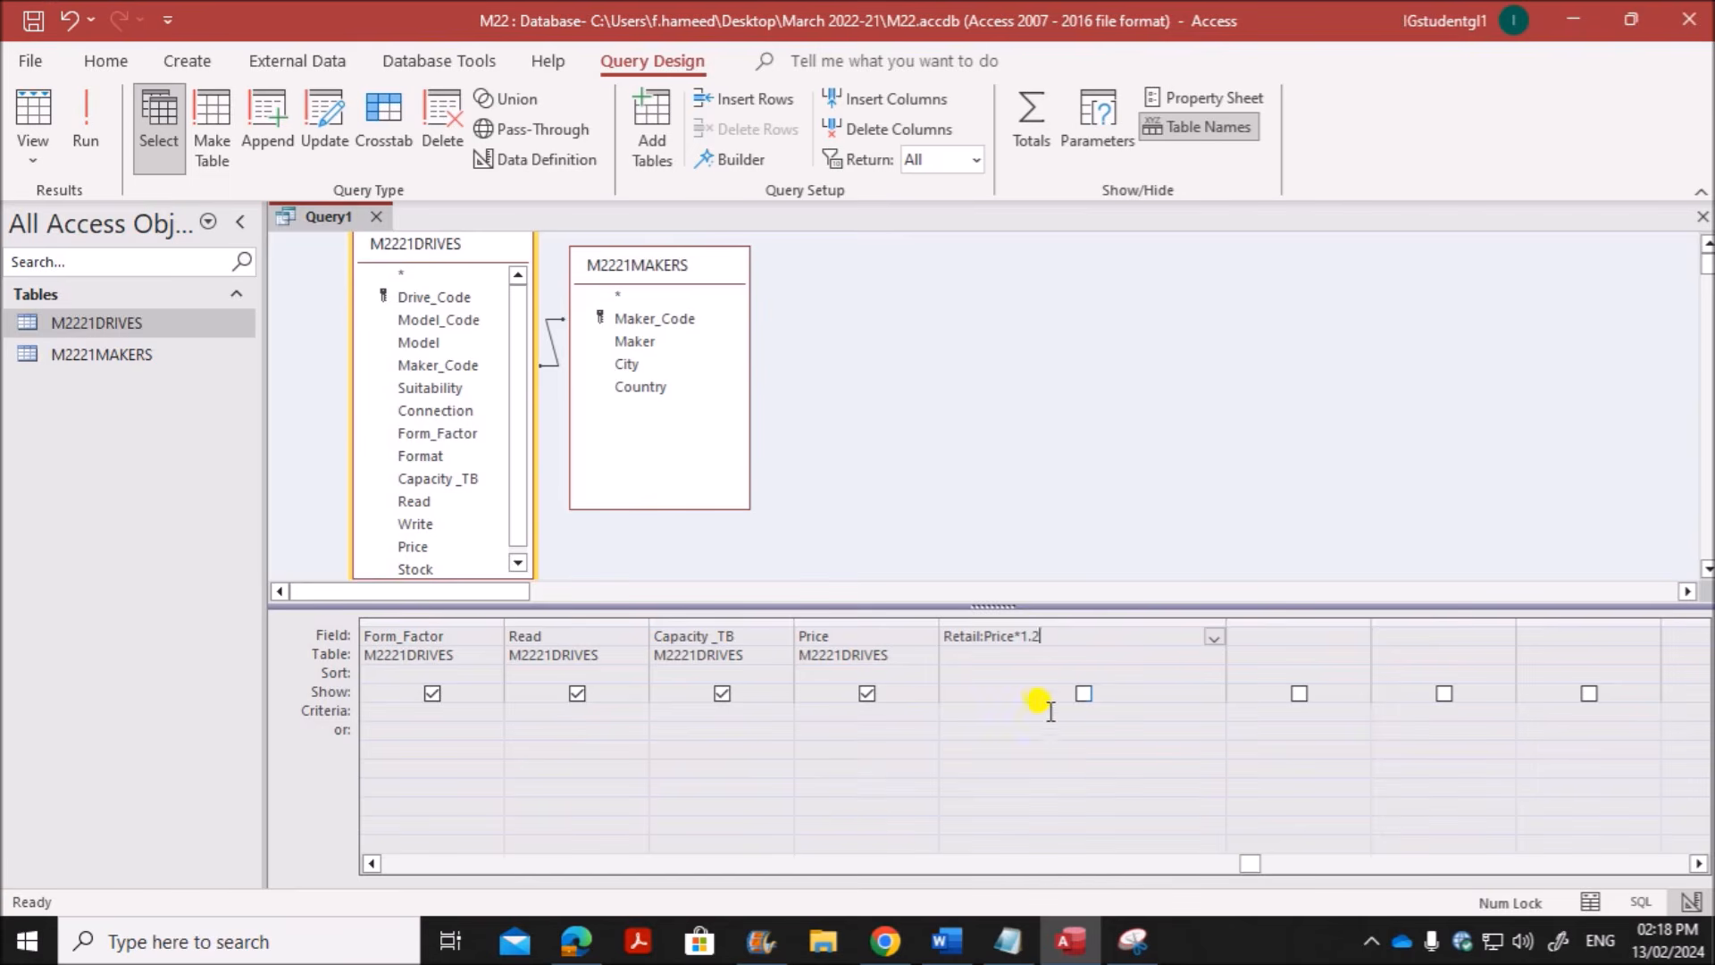
pyautogui.click(1019, 696)
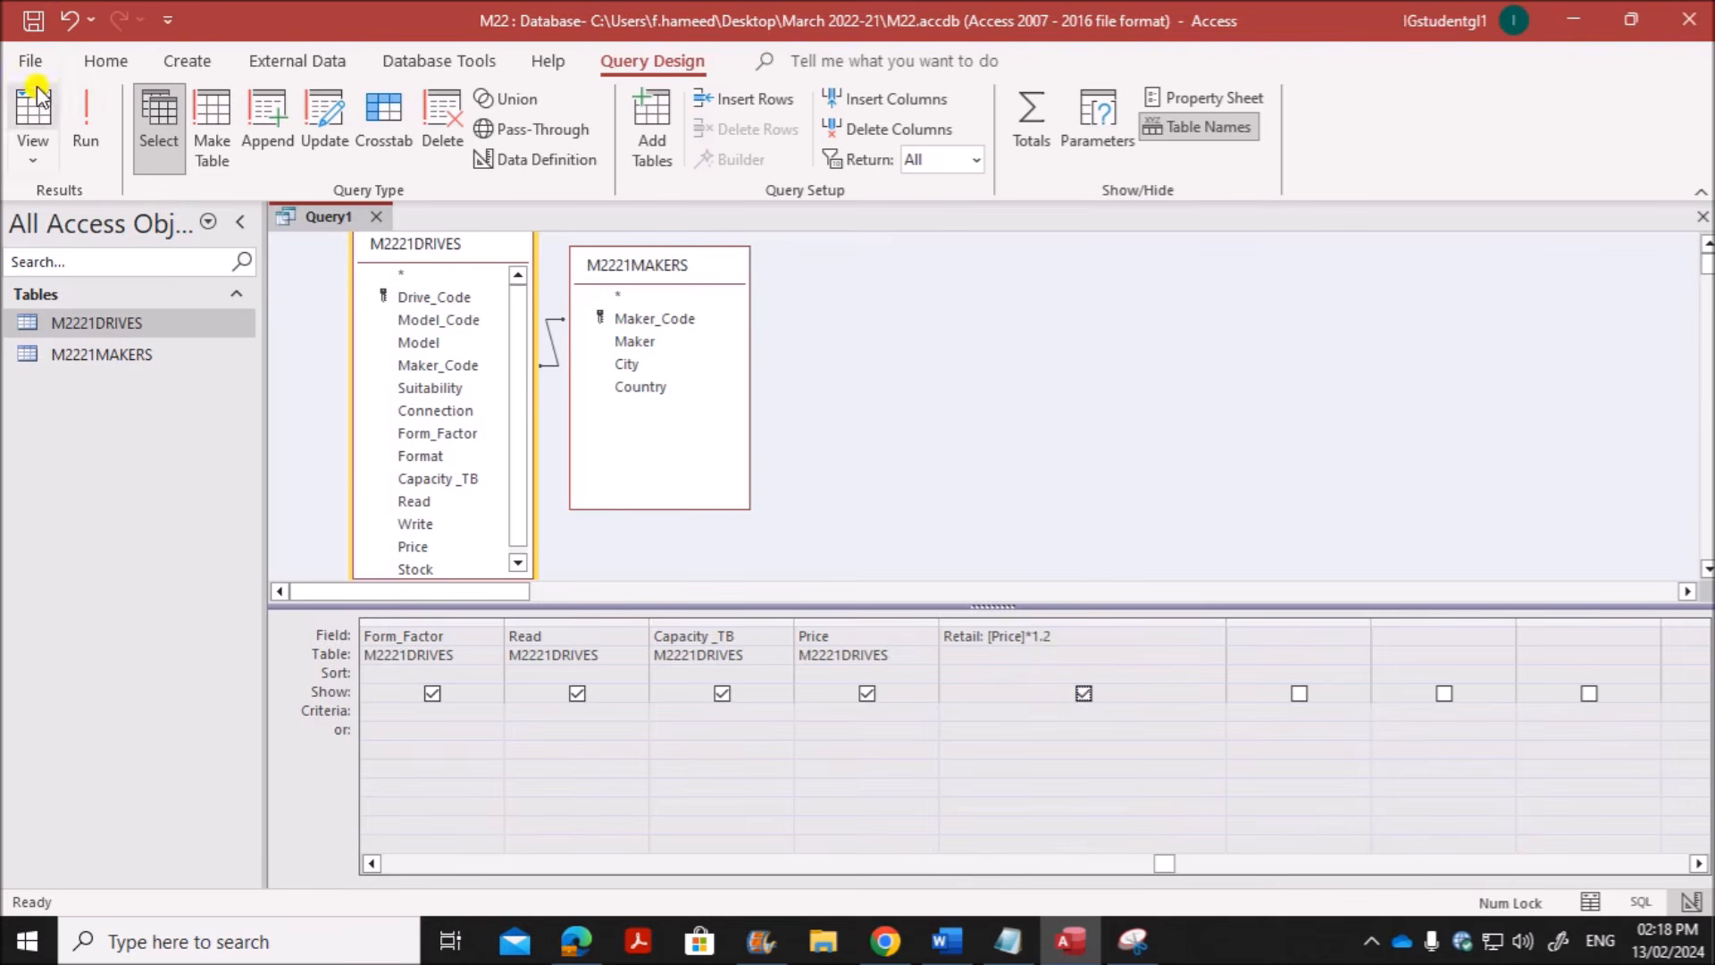
# Step: Run the query to preview the Retail values, check the required format in the question paper, and return the query to Design View
pyautogui.click(87, 148)
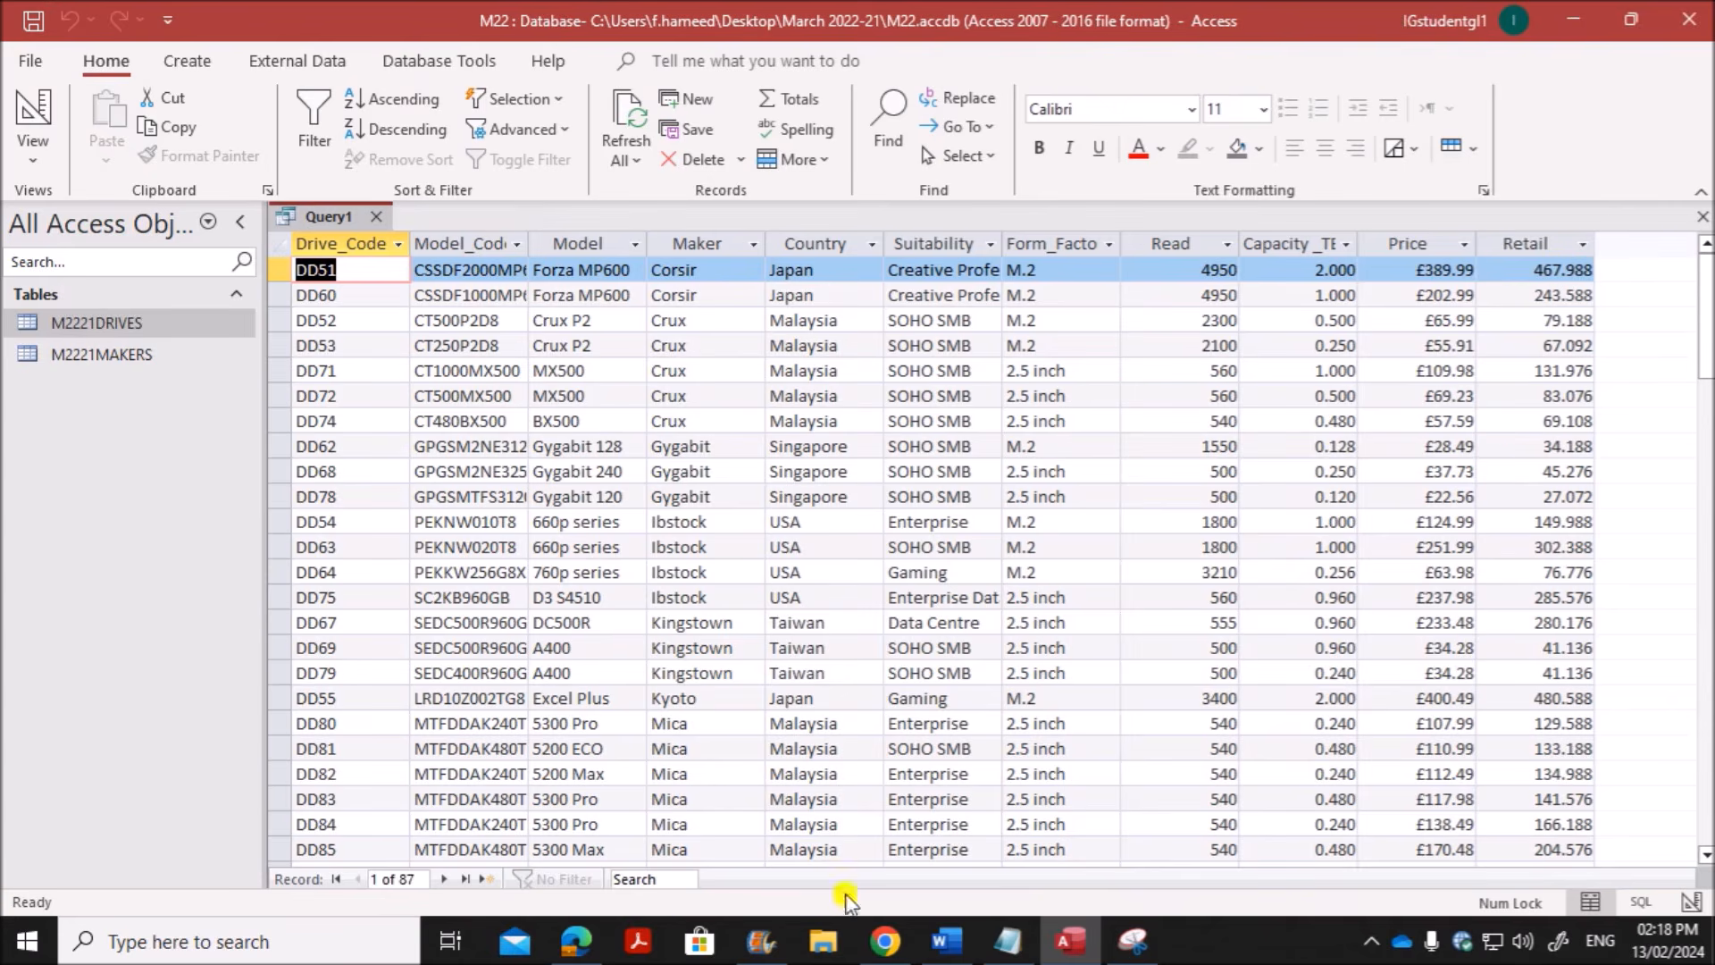
pyautogui.click(576, 941)
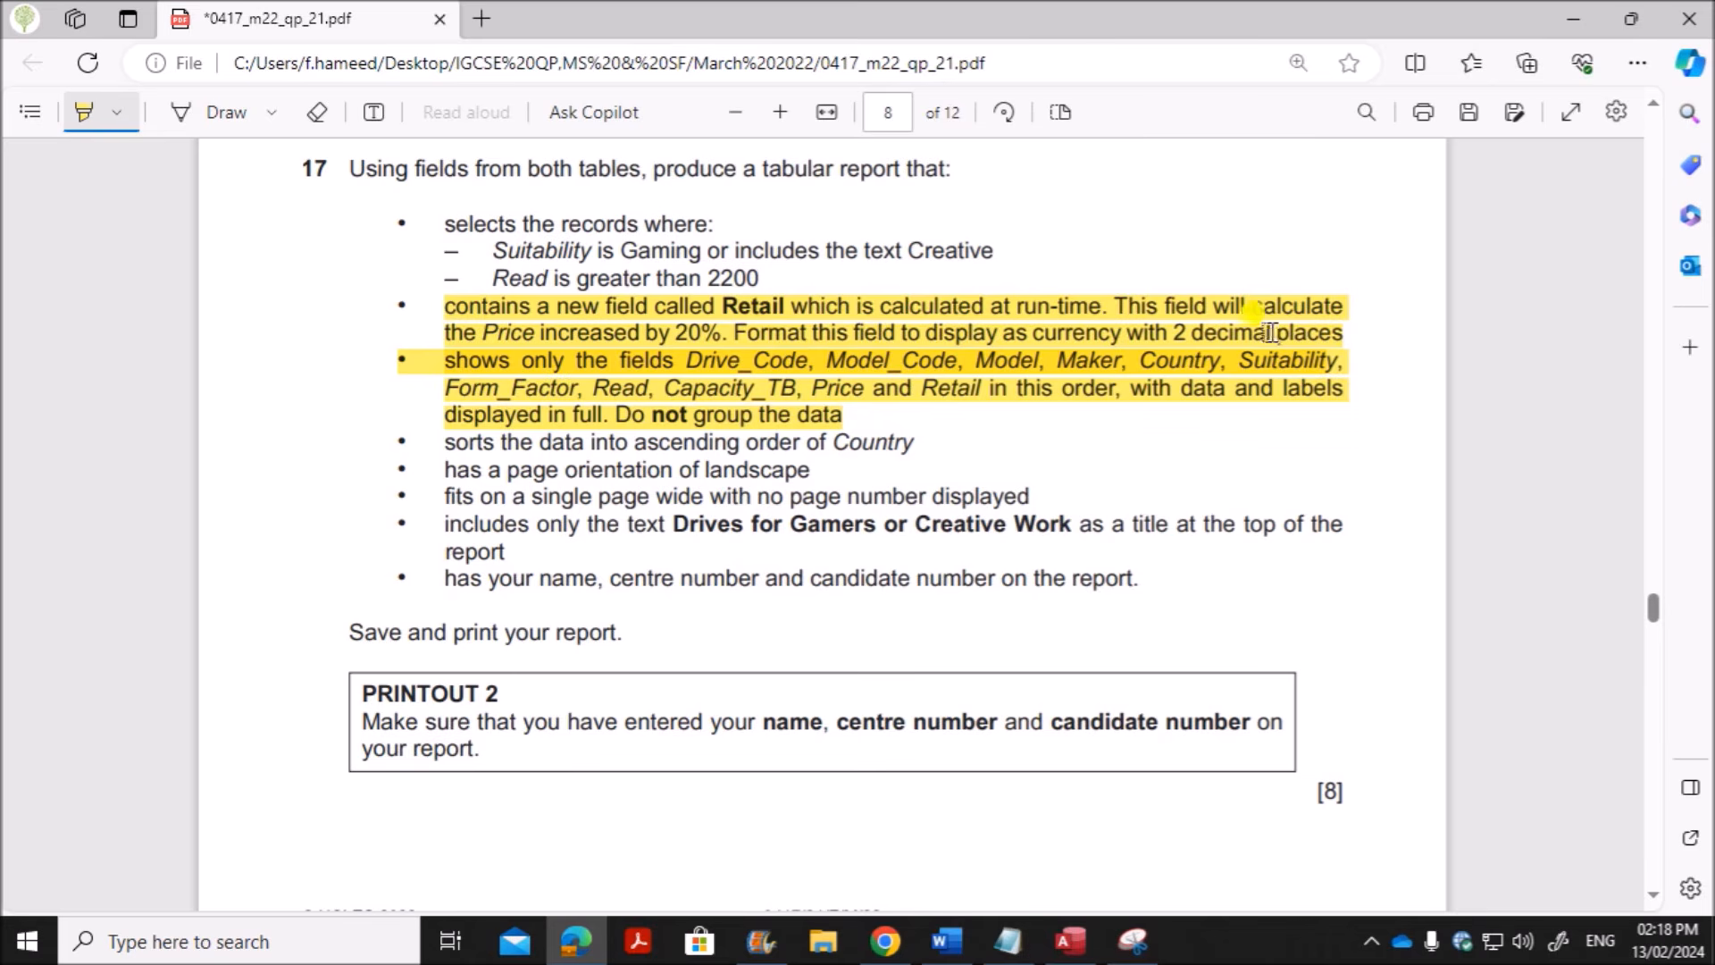
pyautogui.click(1070, 939)
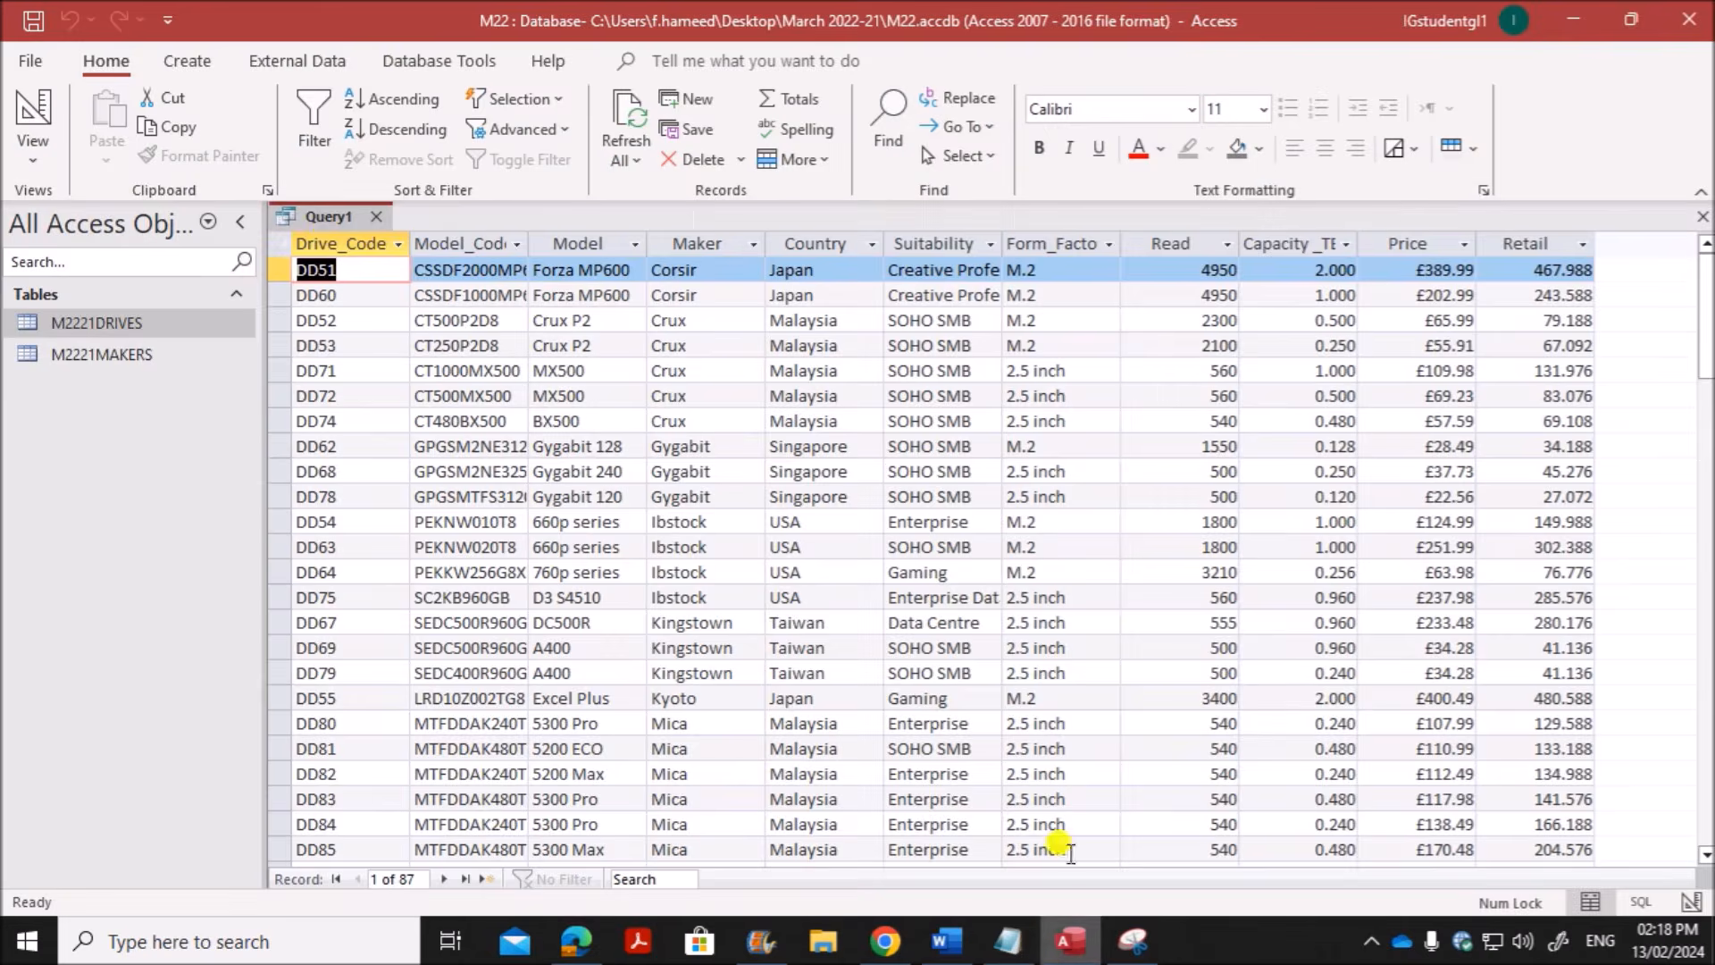
pyautogui.rightClick(325, 223)
pyautogui.click(446, 350)
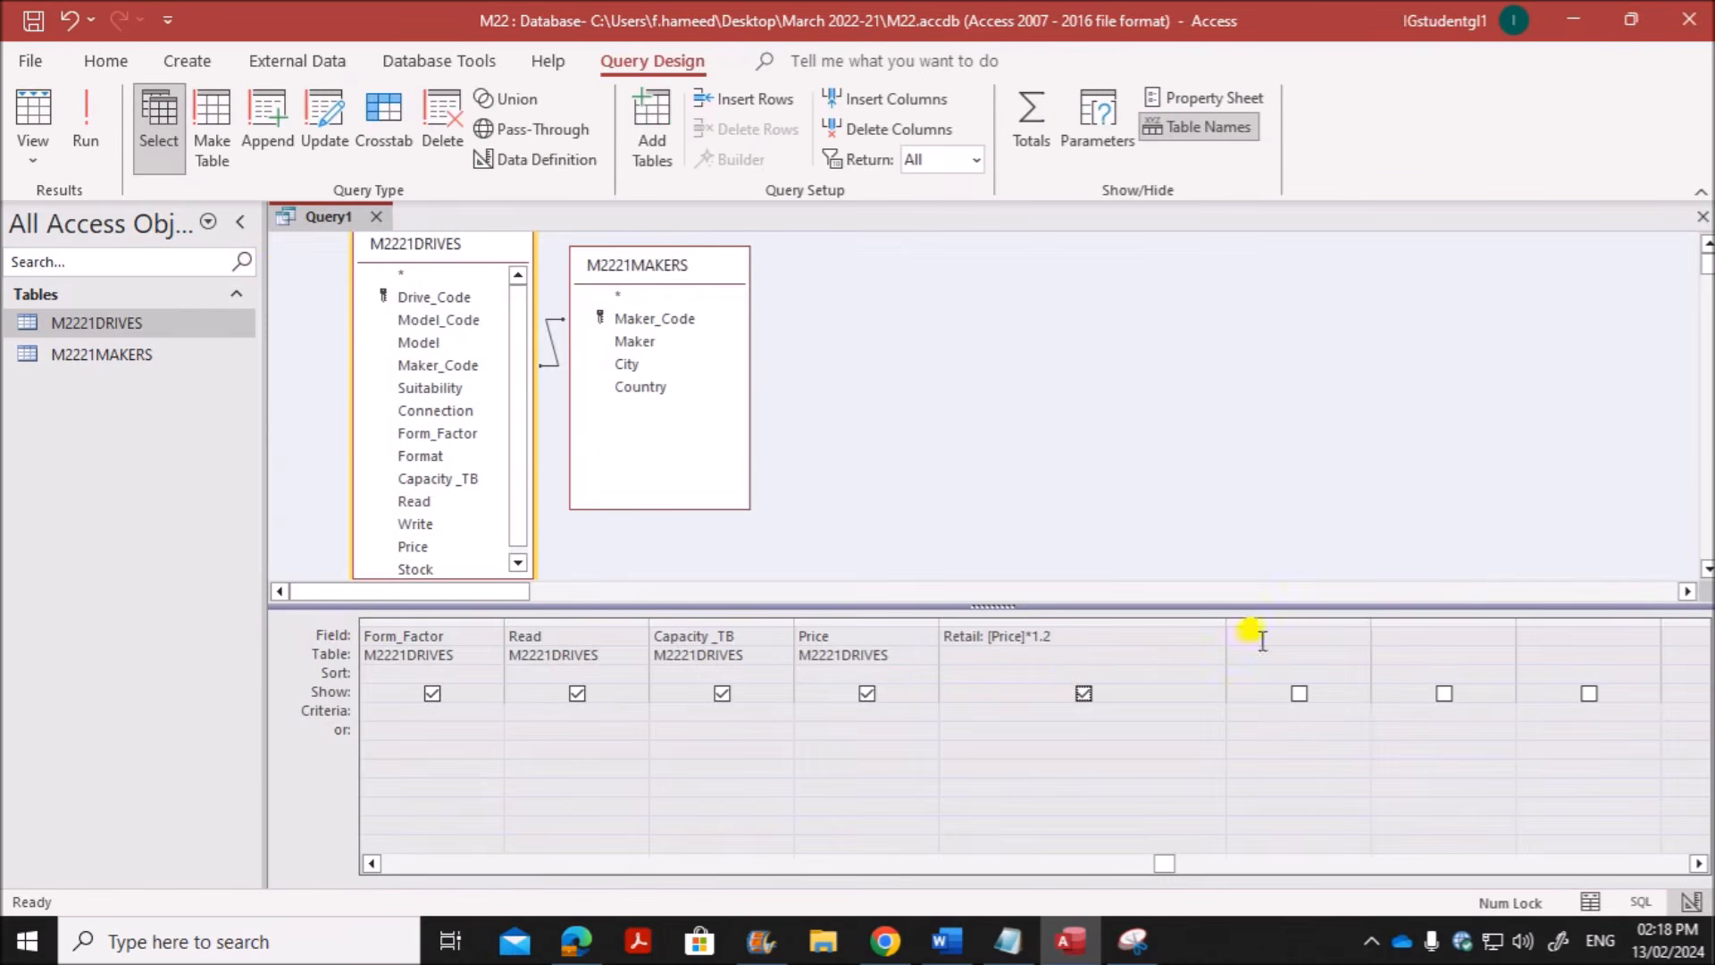
# Step: Format the calculated Retail field as Currency with 2 decimal places and close the Property Sheet
pyautogui.click(961, 640)
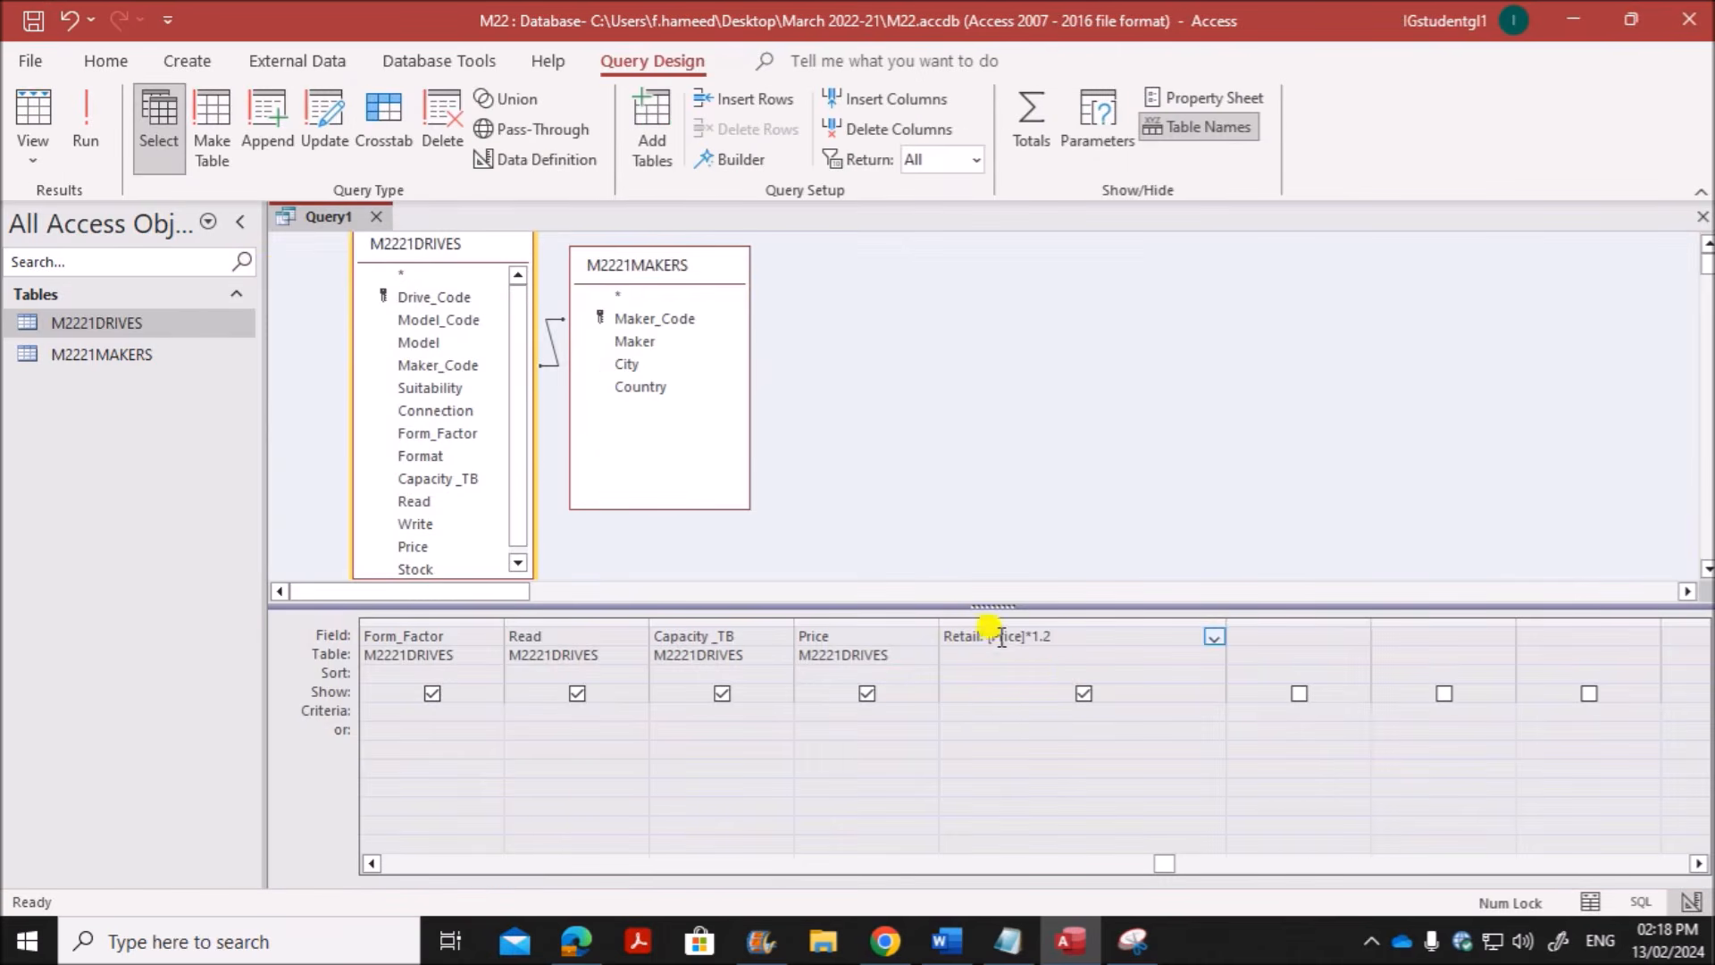
pyautogui.click(1192, 95)
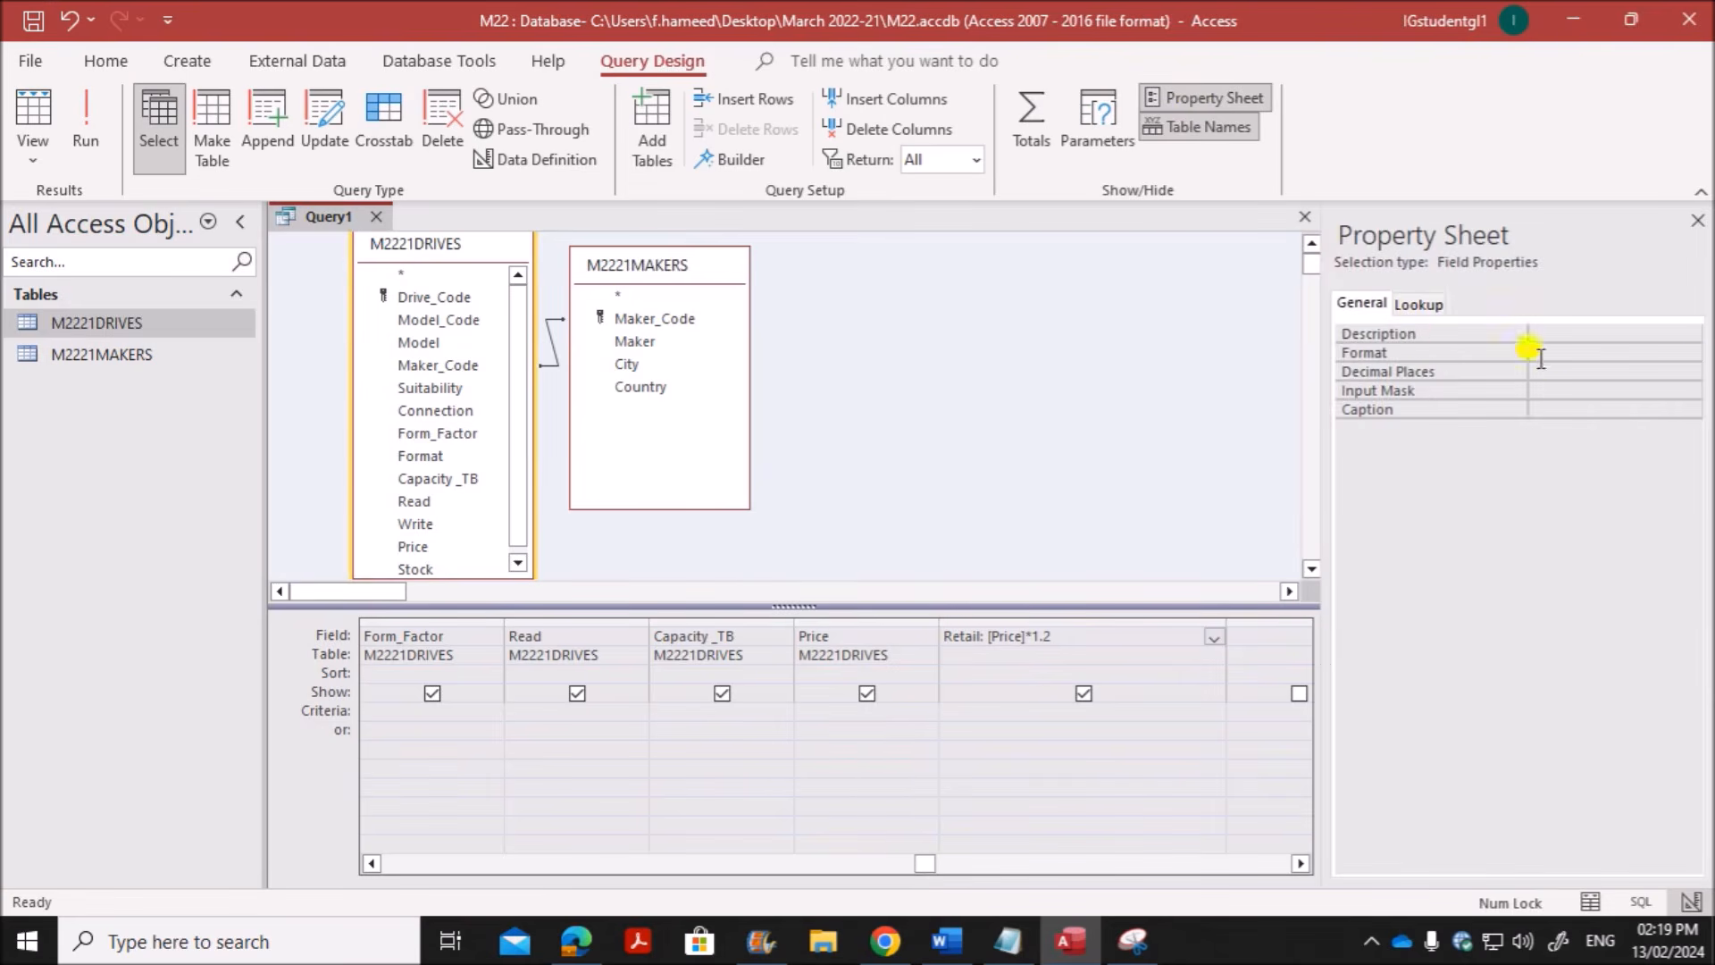
pyautogui.click(1563, 351)
pyautogui.click(1689, 353)
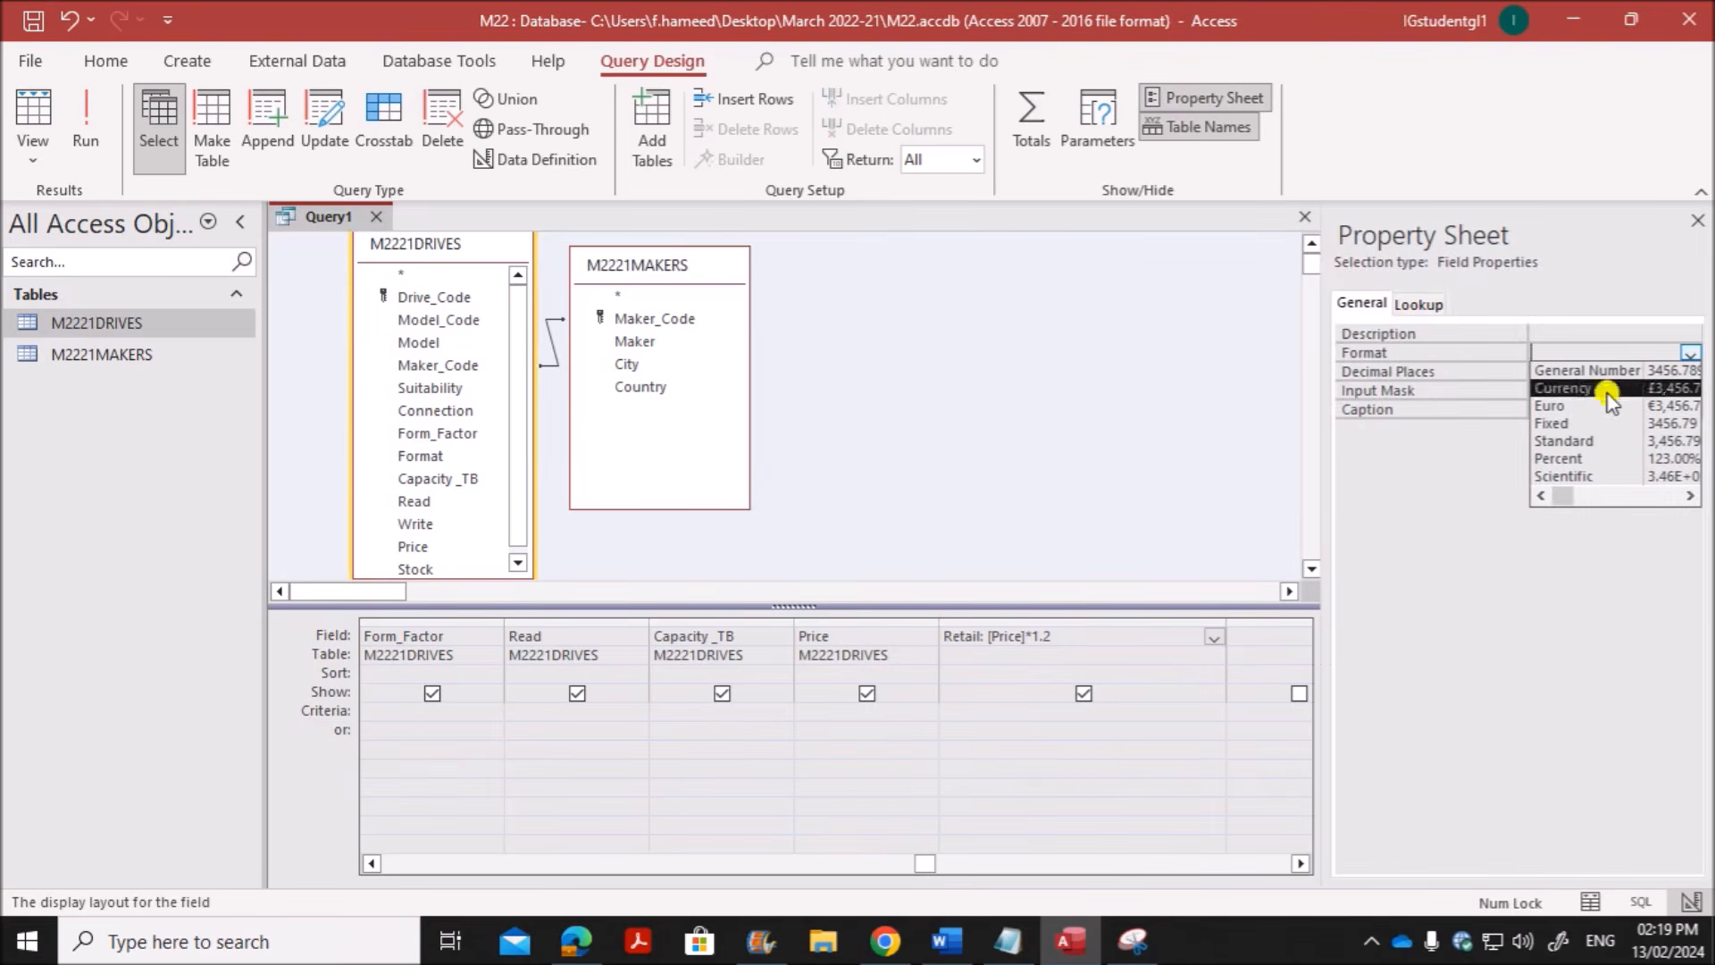
pyautogui.click(1549, 388)
pyautogui.click(1558, 373)
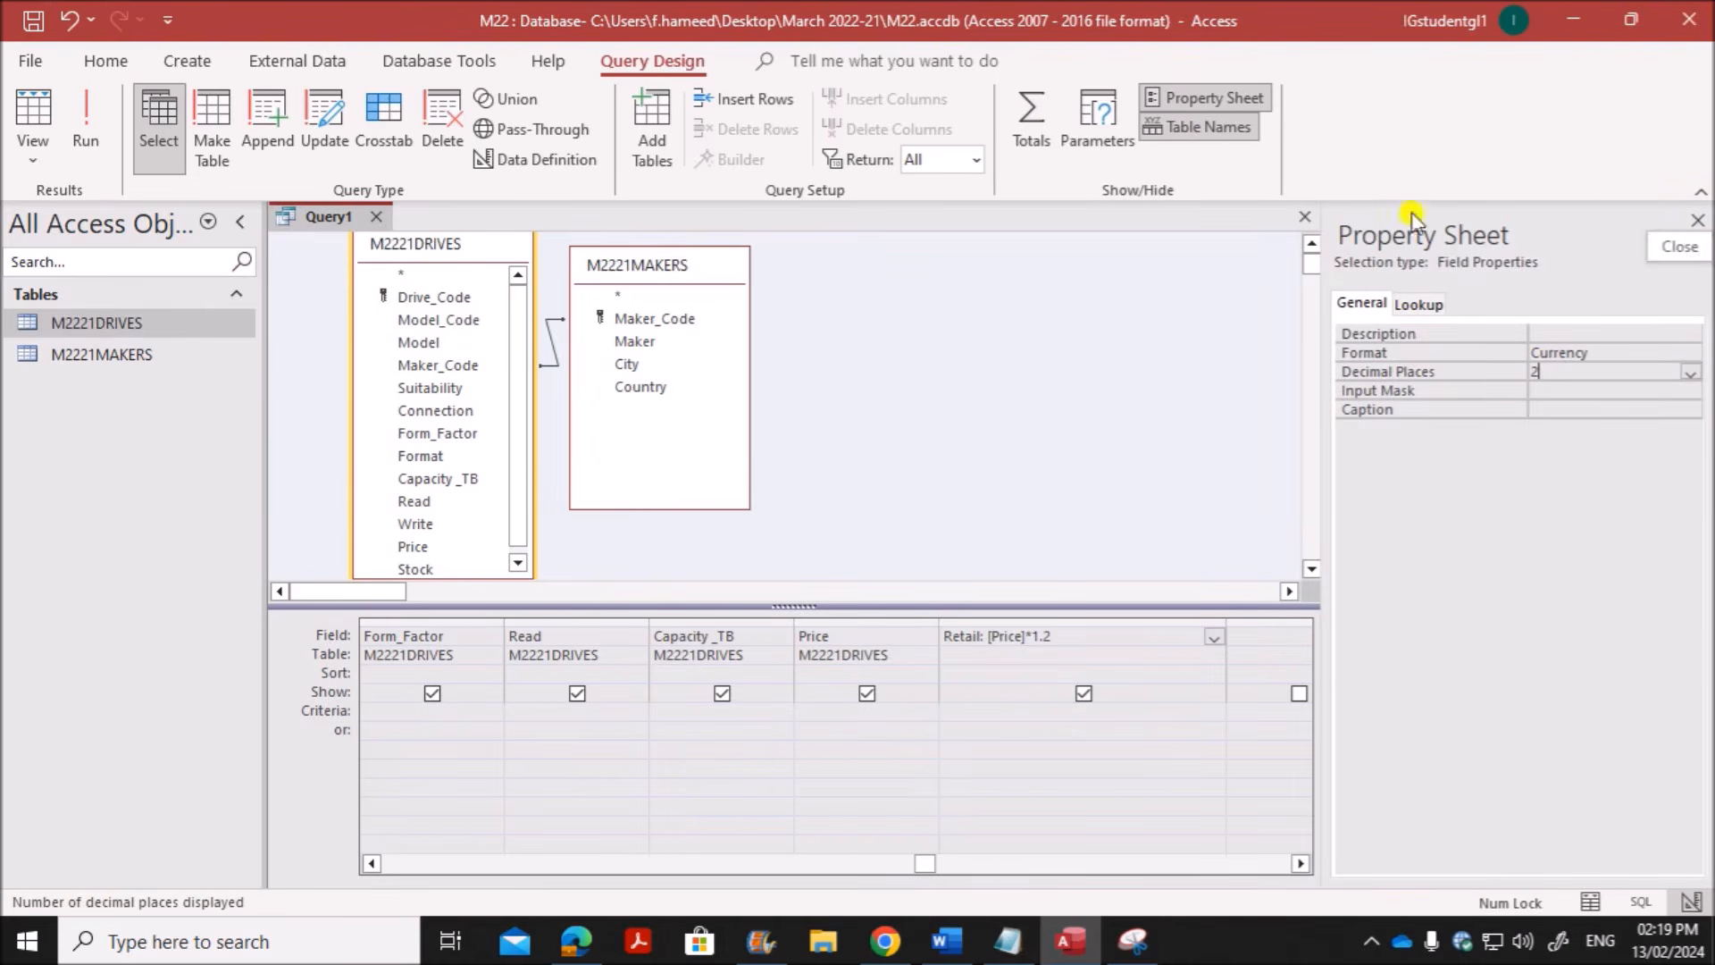
pyautogui.click(1701, 213)
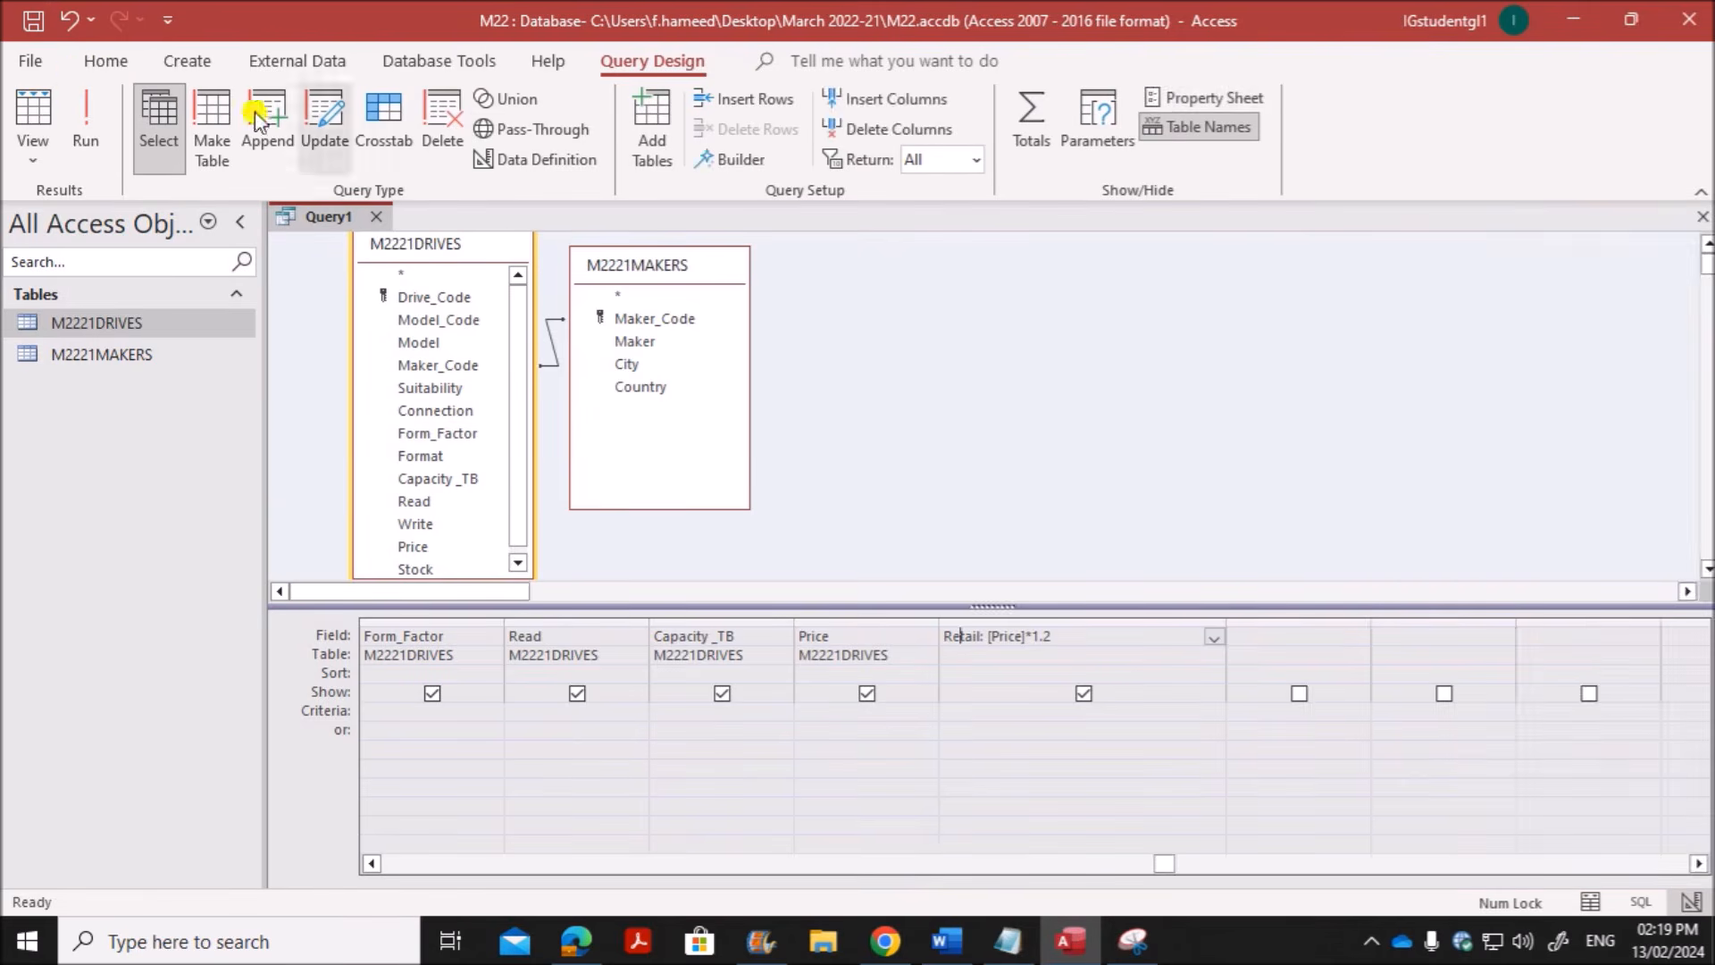
# Step: Run the query to check the Retail currency format, and return to Design View
pyautogui.click(88, 112)
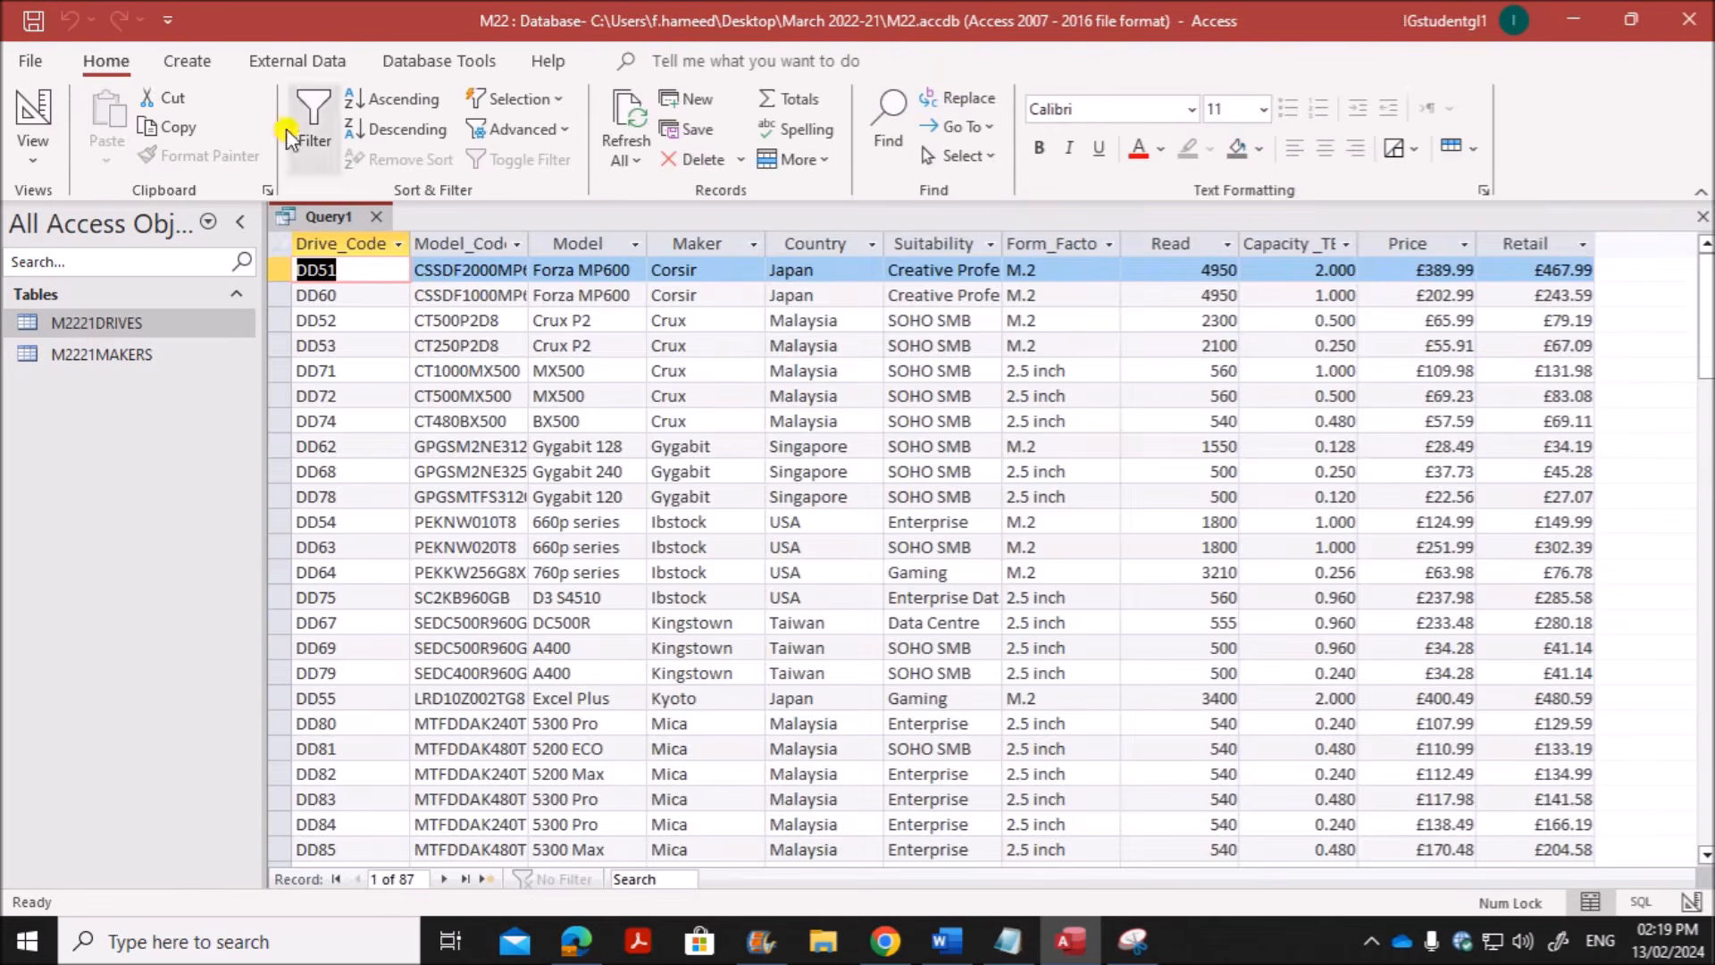
pyautogui.rightClick(308, 216)
pyautogui.click(399, 344)
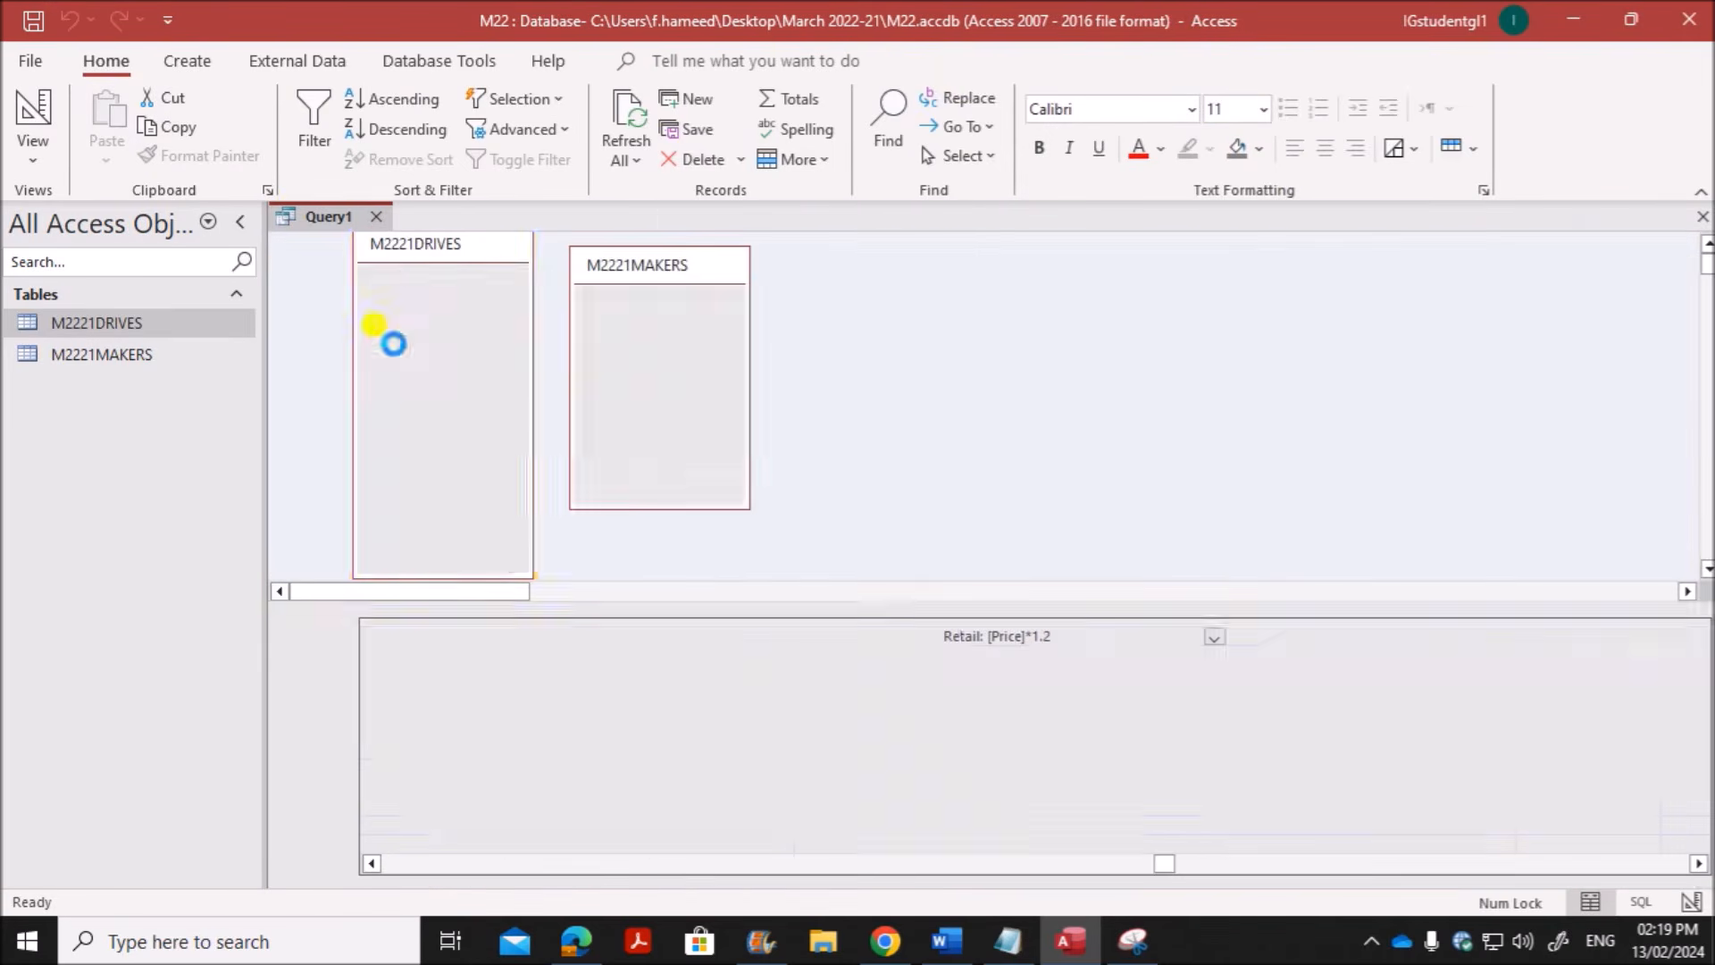
# Step: Switch to the question paper, highlight step 17's Suitability criterion for Gaming or text including Creative, and return to Access
pyautogui.click(580, 943)
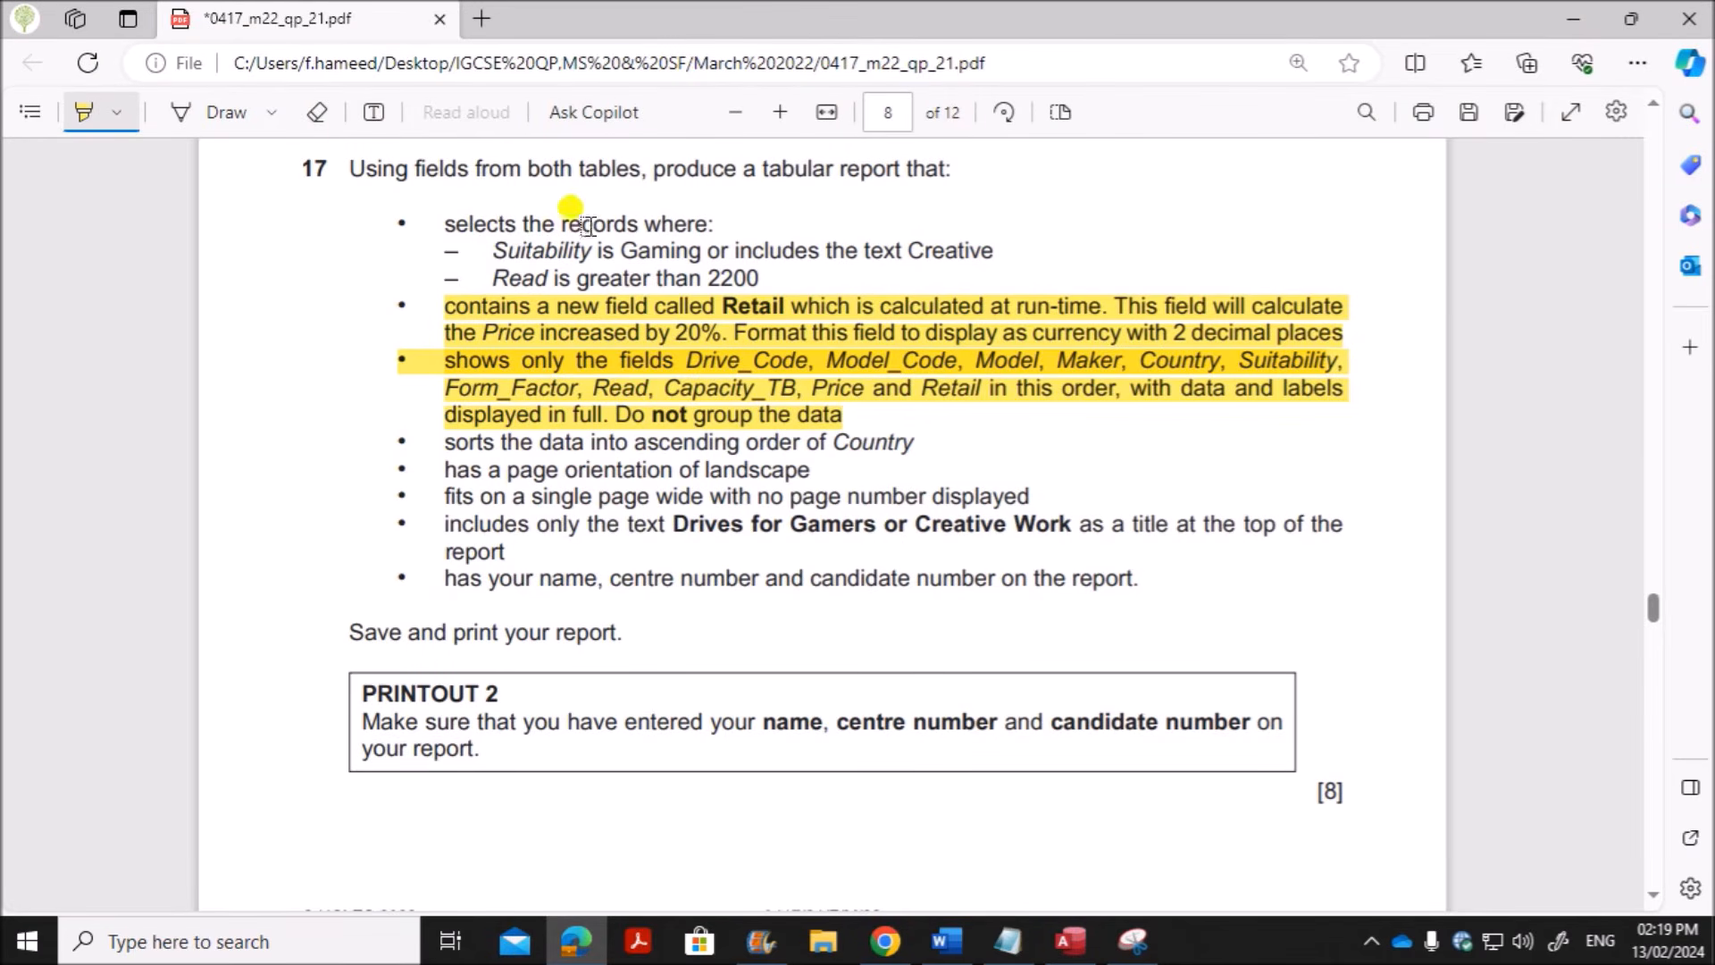
pyautogui.moveTo(501, 248); pyautogui.dragTo(1020, 257)
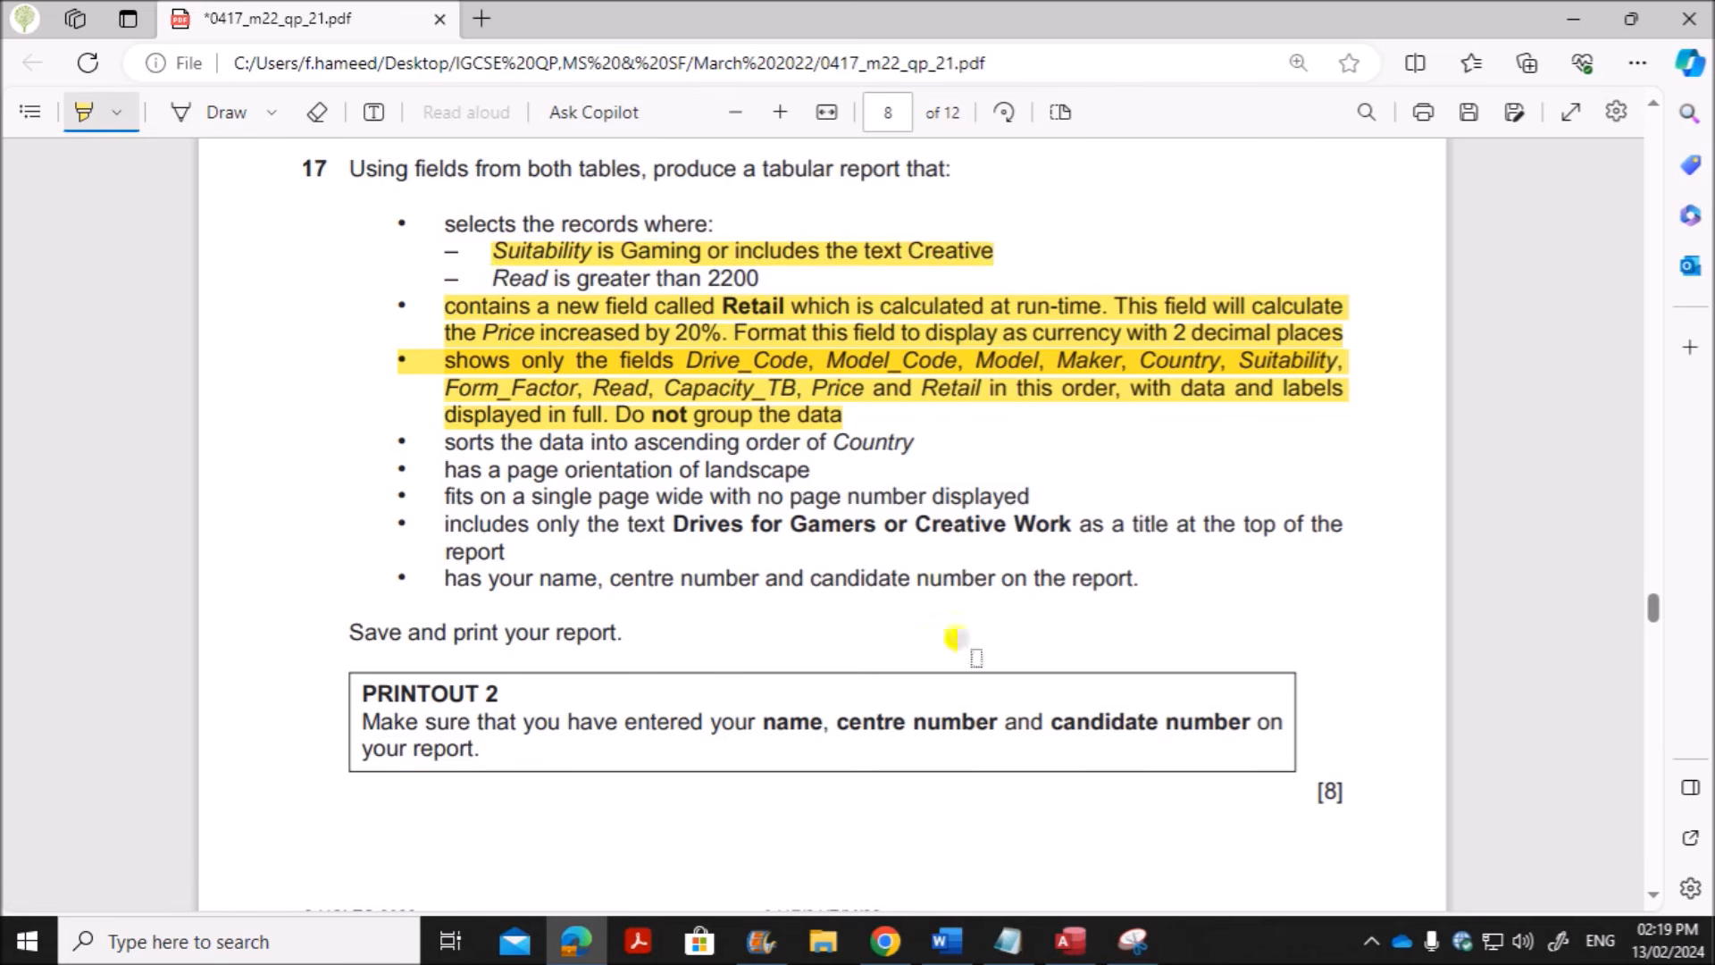
pyautogui.click(1070, 940)
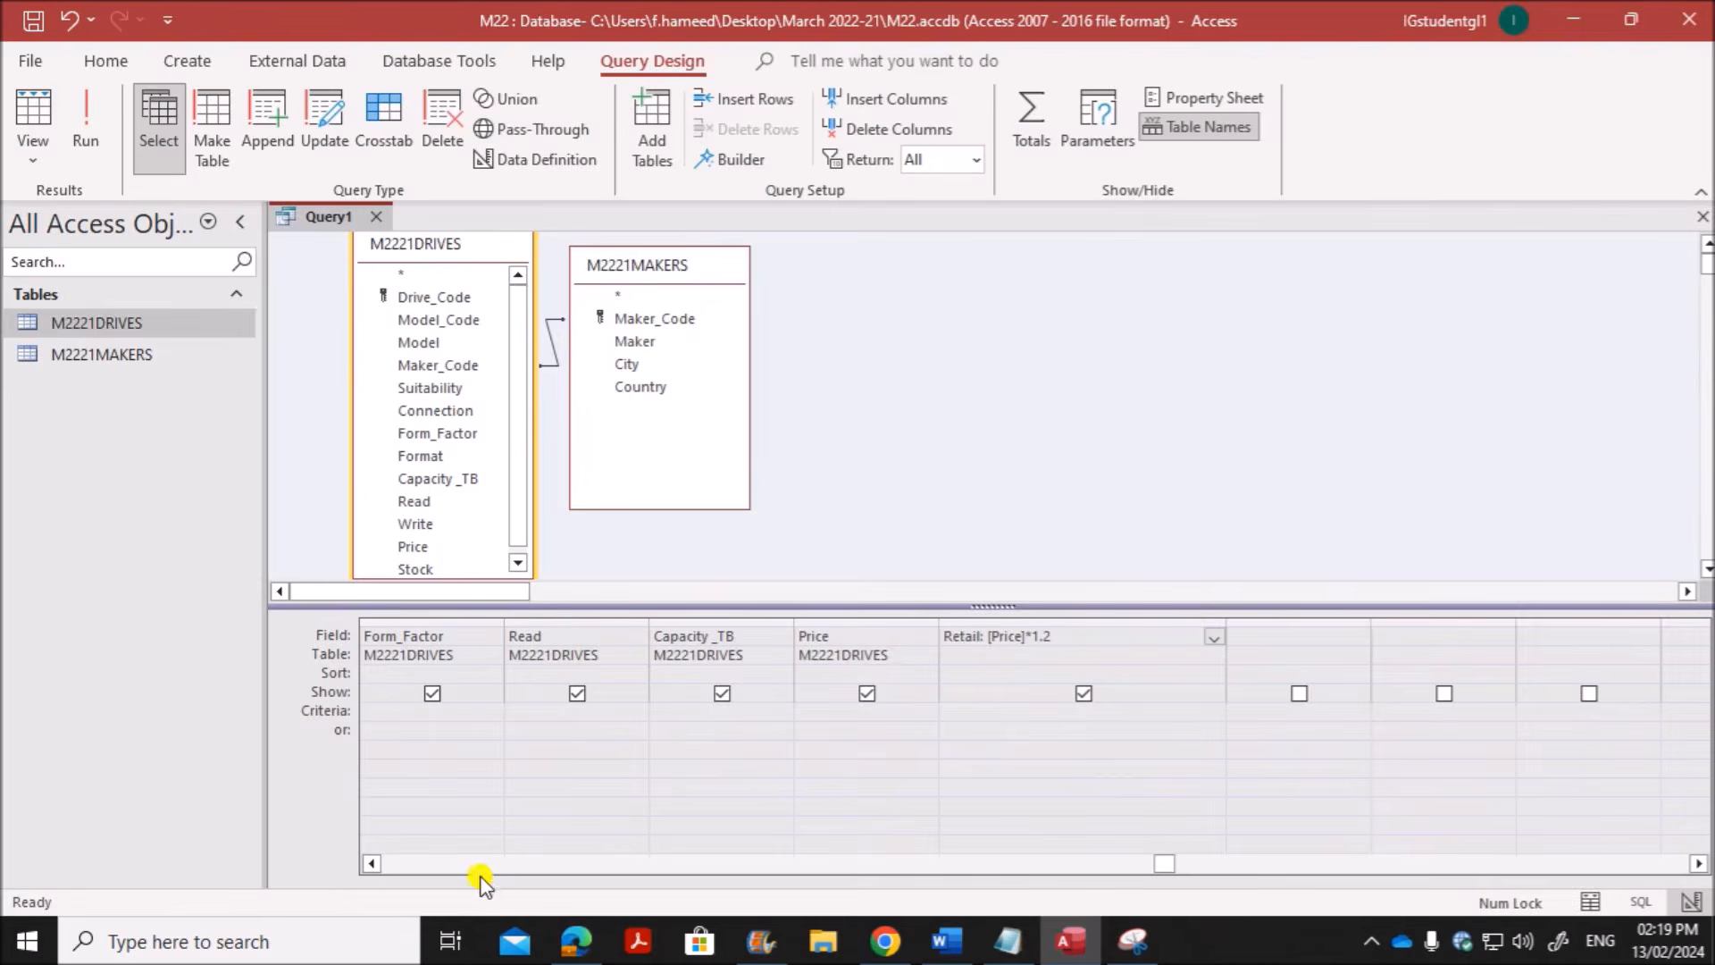
# Step: Widen the Suitability column in the query grid and enter the criterion Gaming or *Creative* for it
pyautogui.click(371, 863)
pyautogui.click(371, 863)
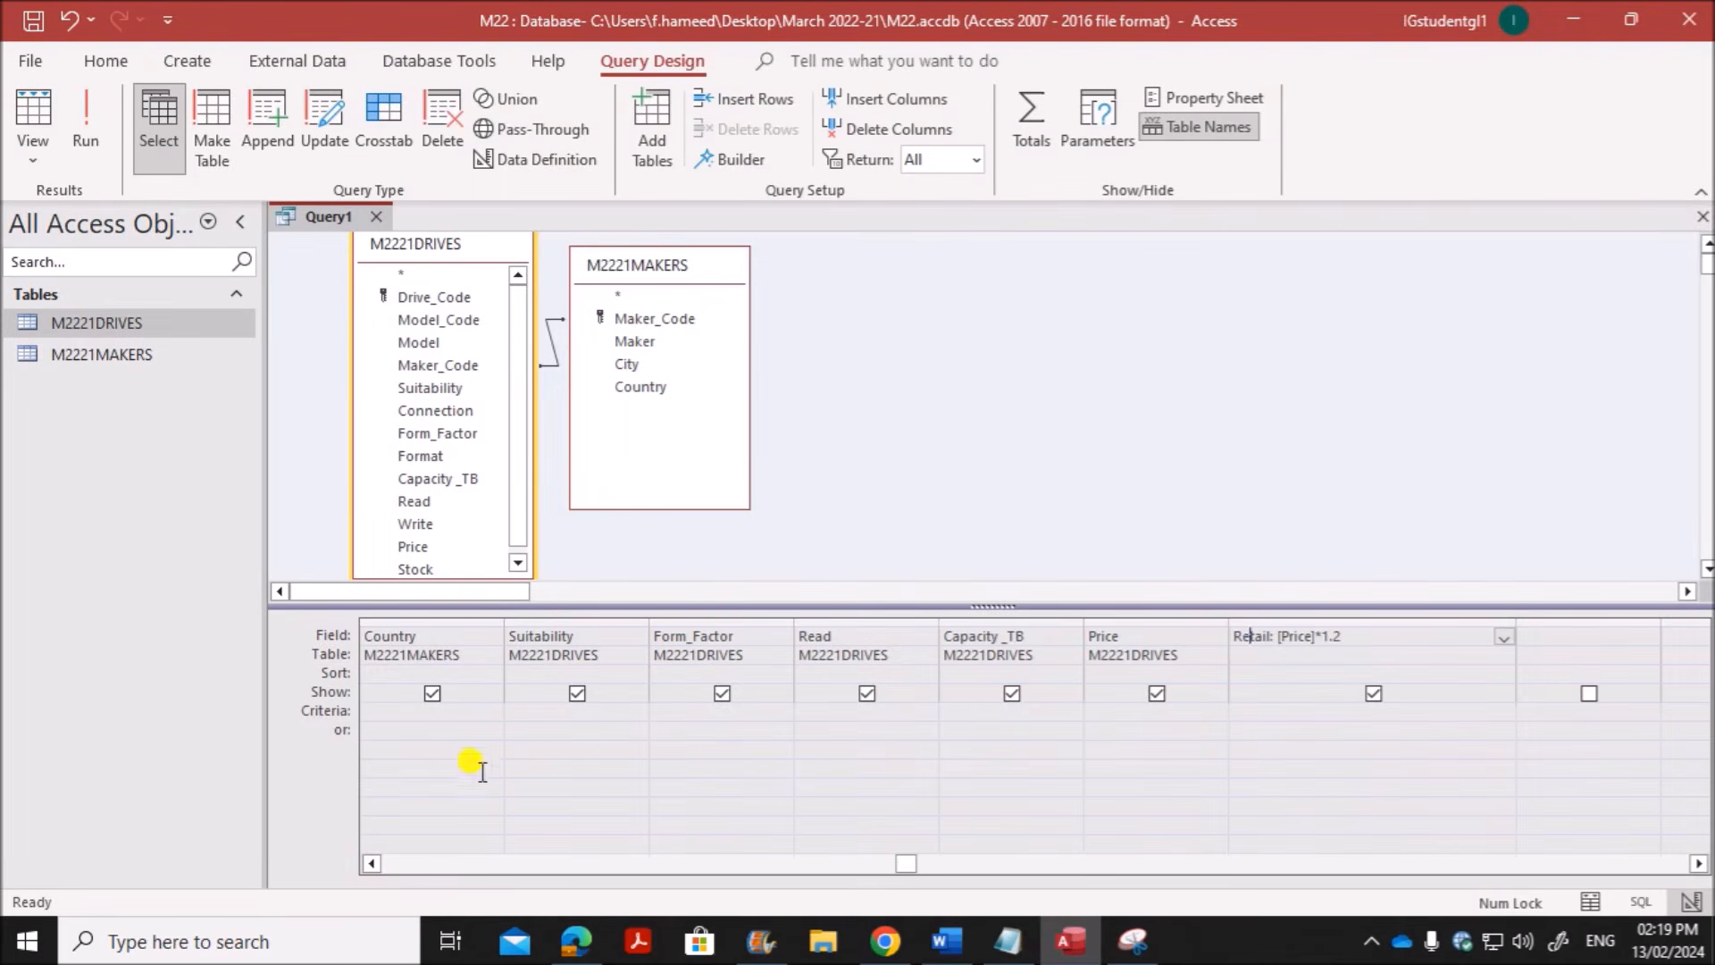
pyautogui.click(524, 712)
pyautogui.moveTo(649, 619); pyautogui.dragTo(747, 624)
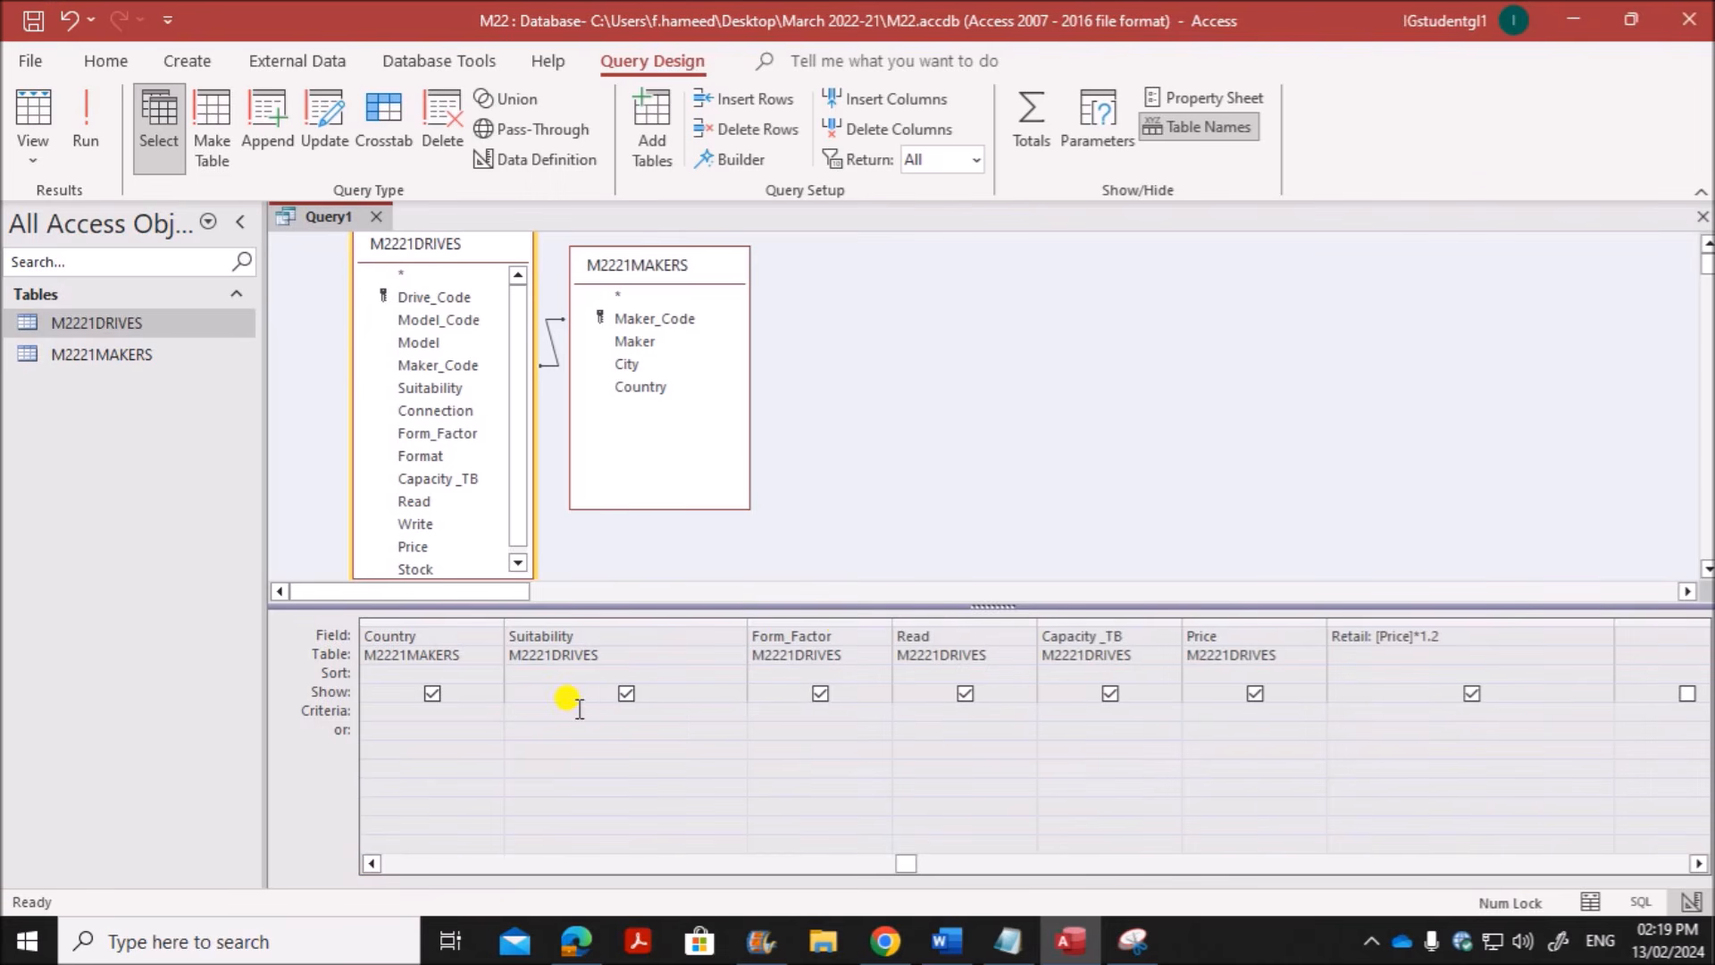
pyautogui.write('Gaming or *')
pyautogui.write('Creative*')
pyautogui.moveTo(591, 712); pyautogui.dragTo(634, 712)
pyautogui.click(657, 715)
pyautogui.moveTo(582, 712); pyautogui.dragTo(642, 712)
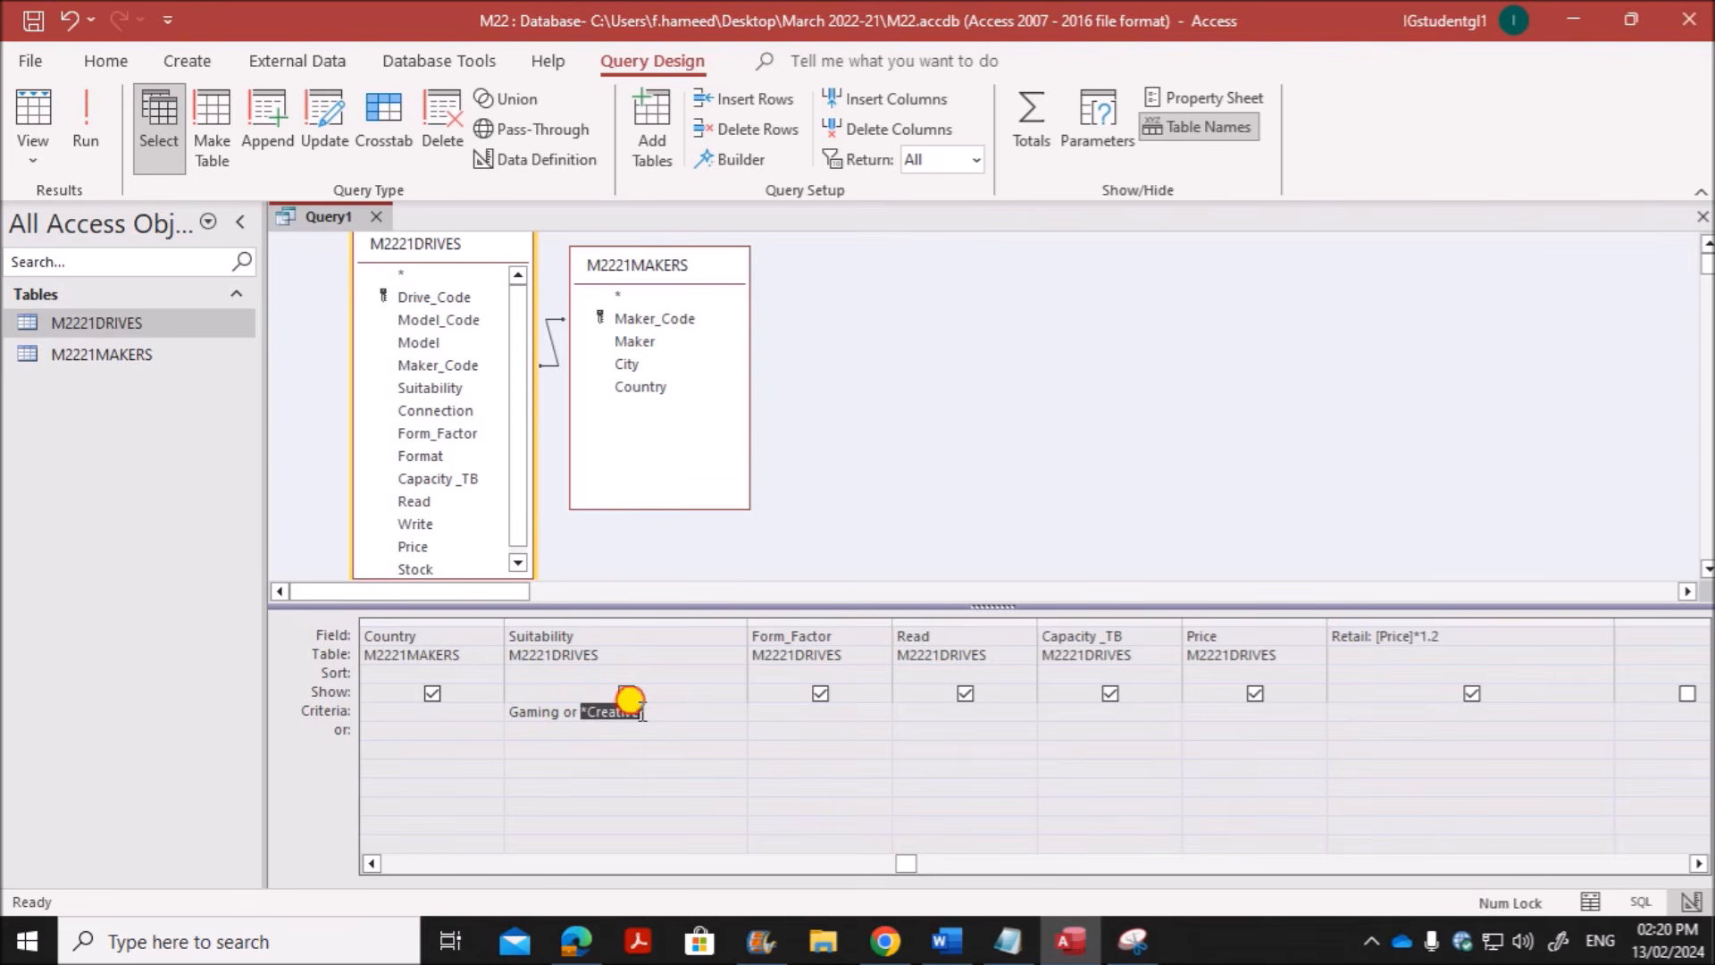
pyautogui.click(652, 715)
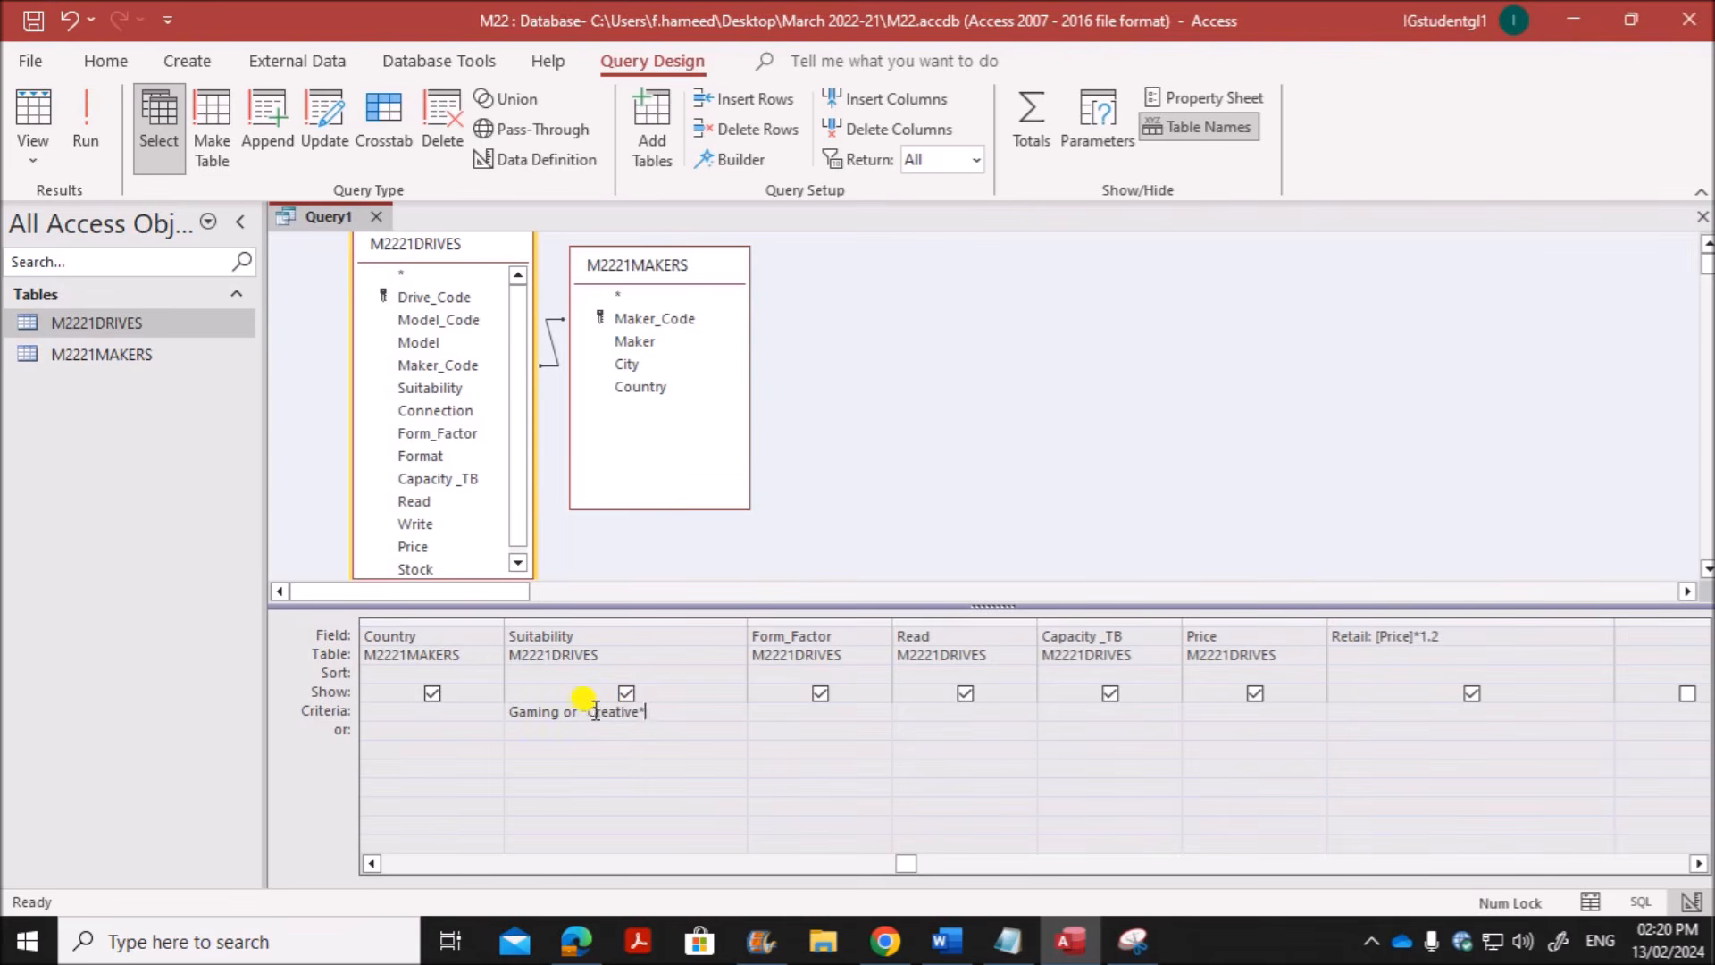
pyautogui.click(641, 766)
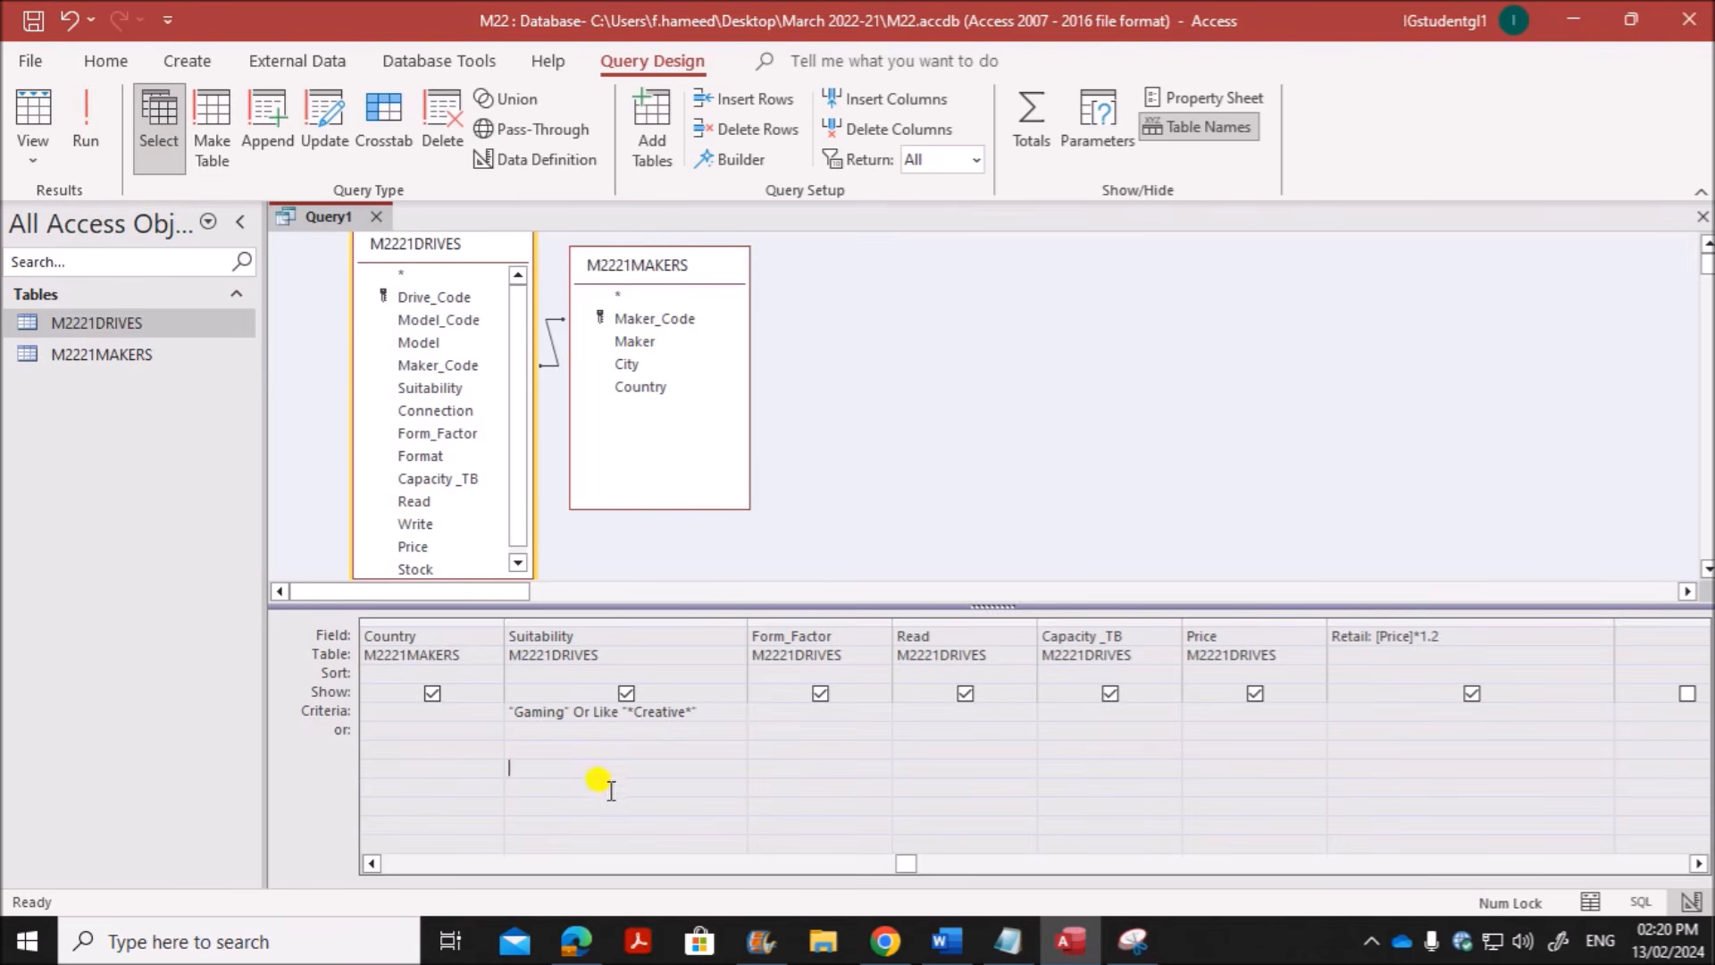
# Step: Run the query to check the Suitability criterion and widen the Suitability column to fit its data
pyautogui.doubleClick(605, 712)
pyautogui.click(86, 116)
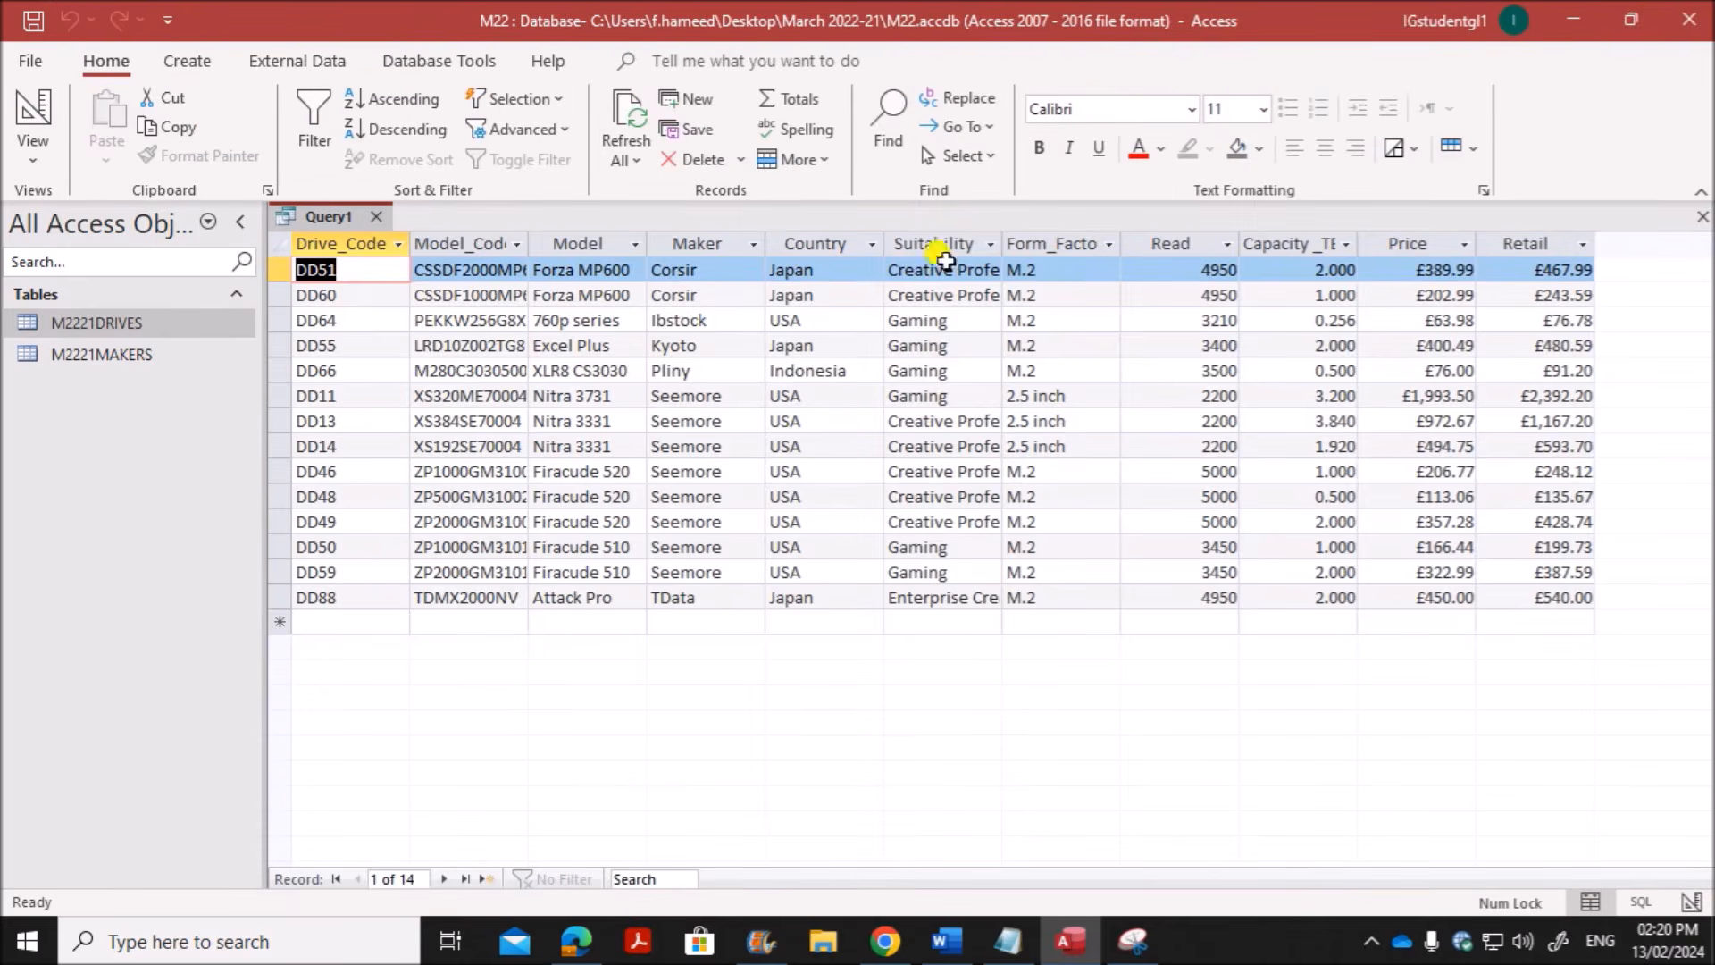
pyautogui.doubleClick(1001, 239)
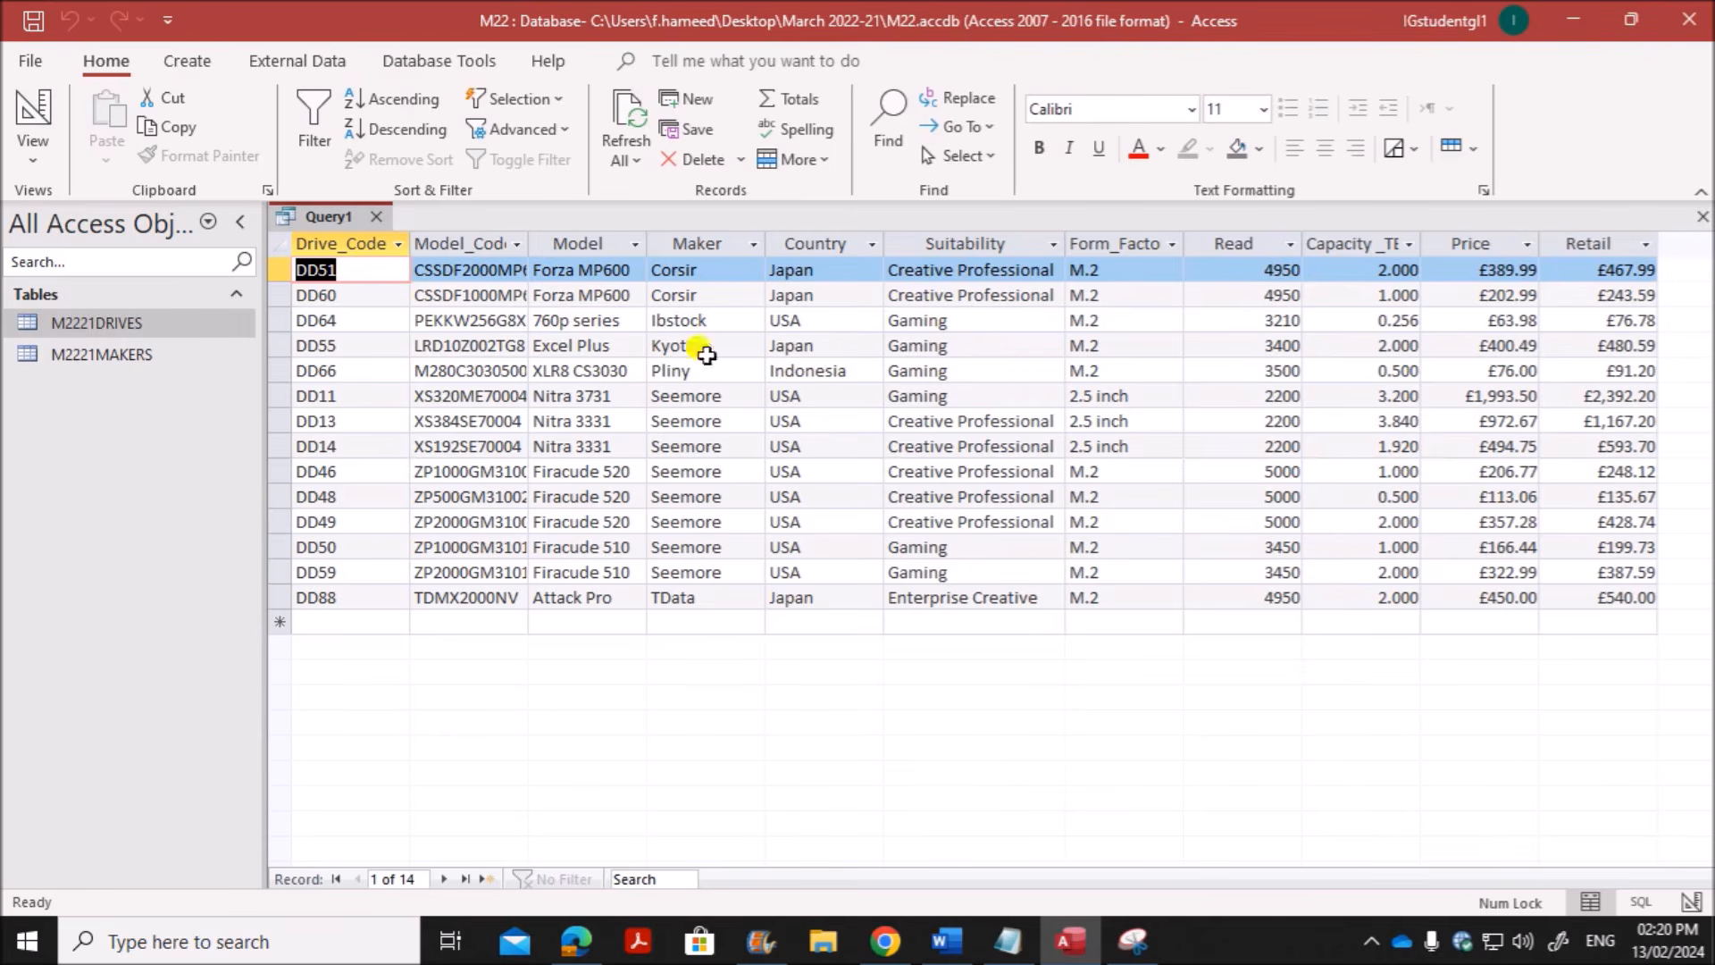
# Step: Return the query to Design View, switch to the question paper and highlight the criterion "Read is greater than 2200"
pyautogui.rightClick(332, 219)
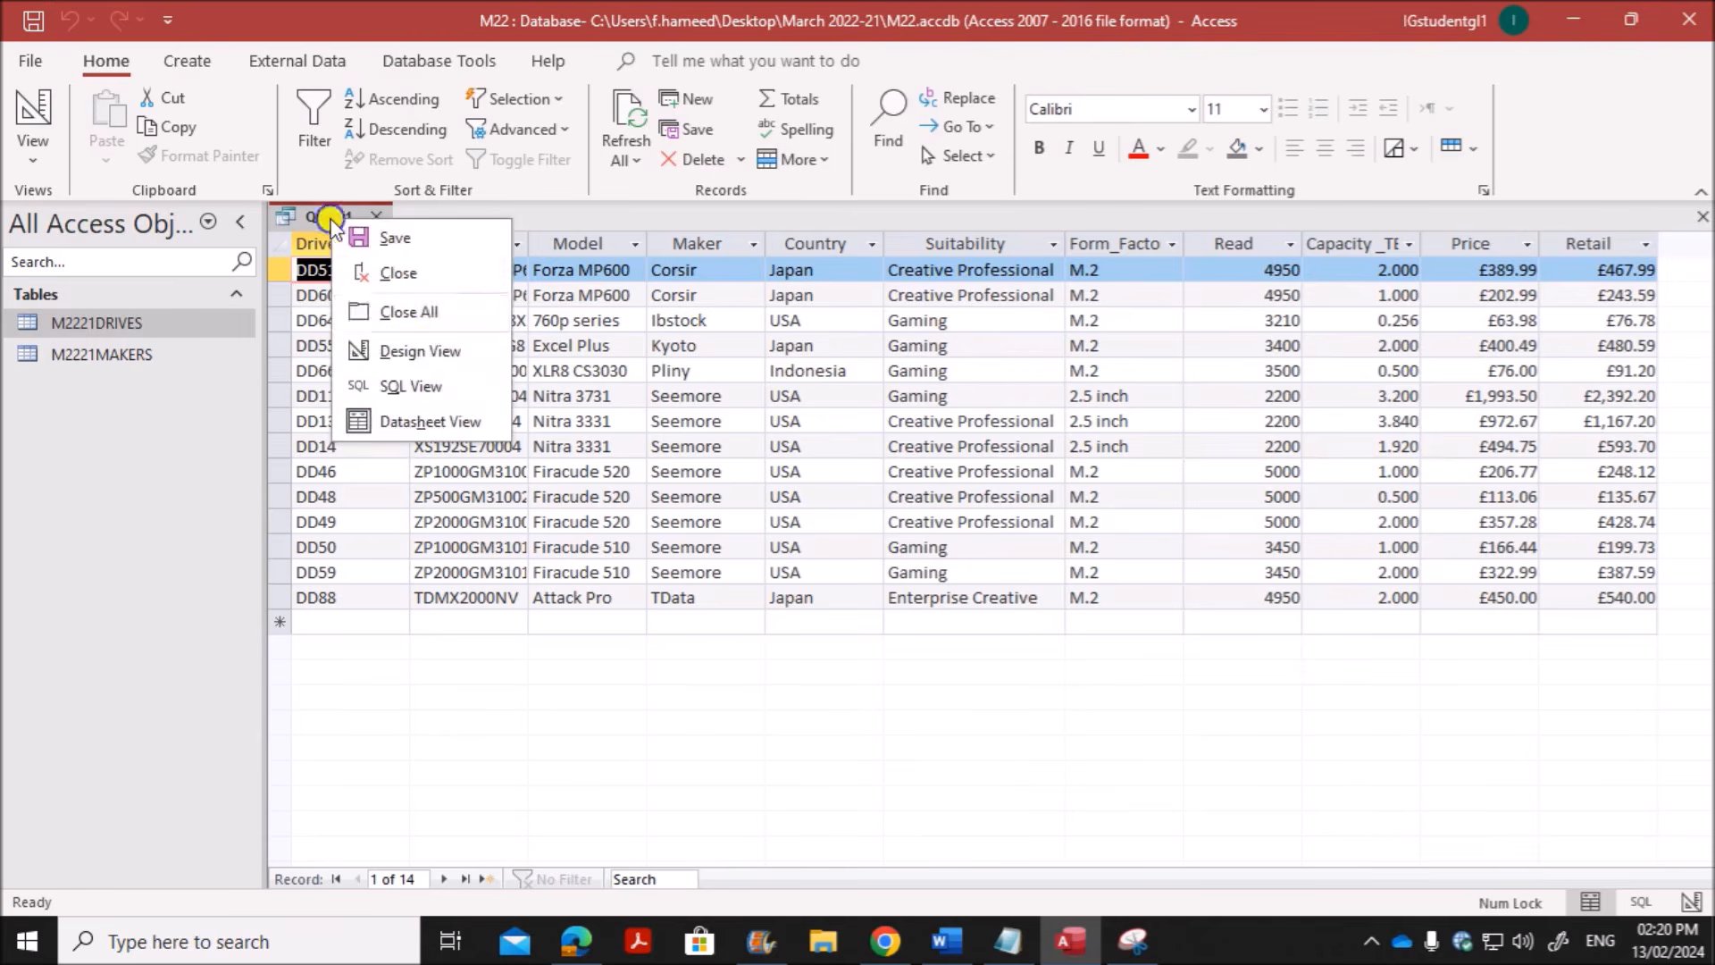
pyautogui.click(407, 350)
pyautogui.click(576, 942)
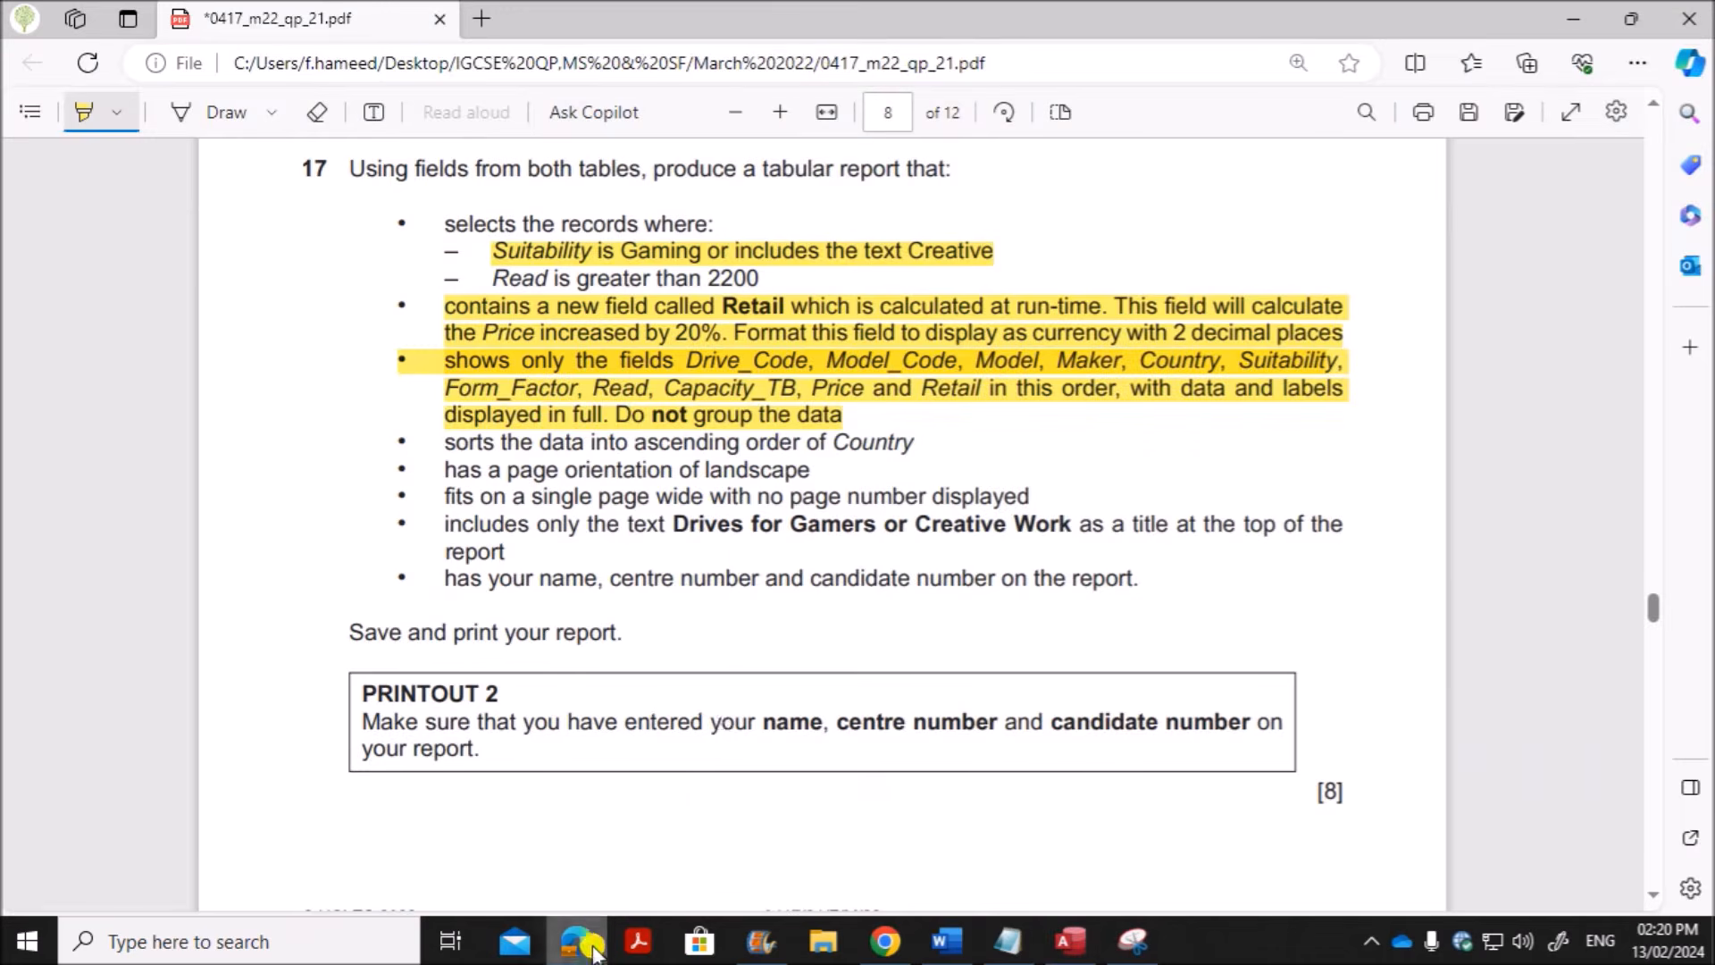
pyautogui.moveTo(492, 279); pyautogui.dragTo(765, 279)
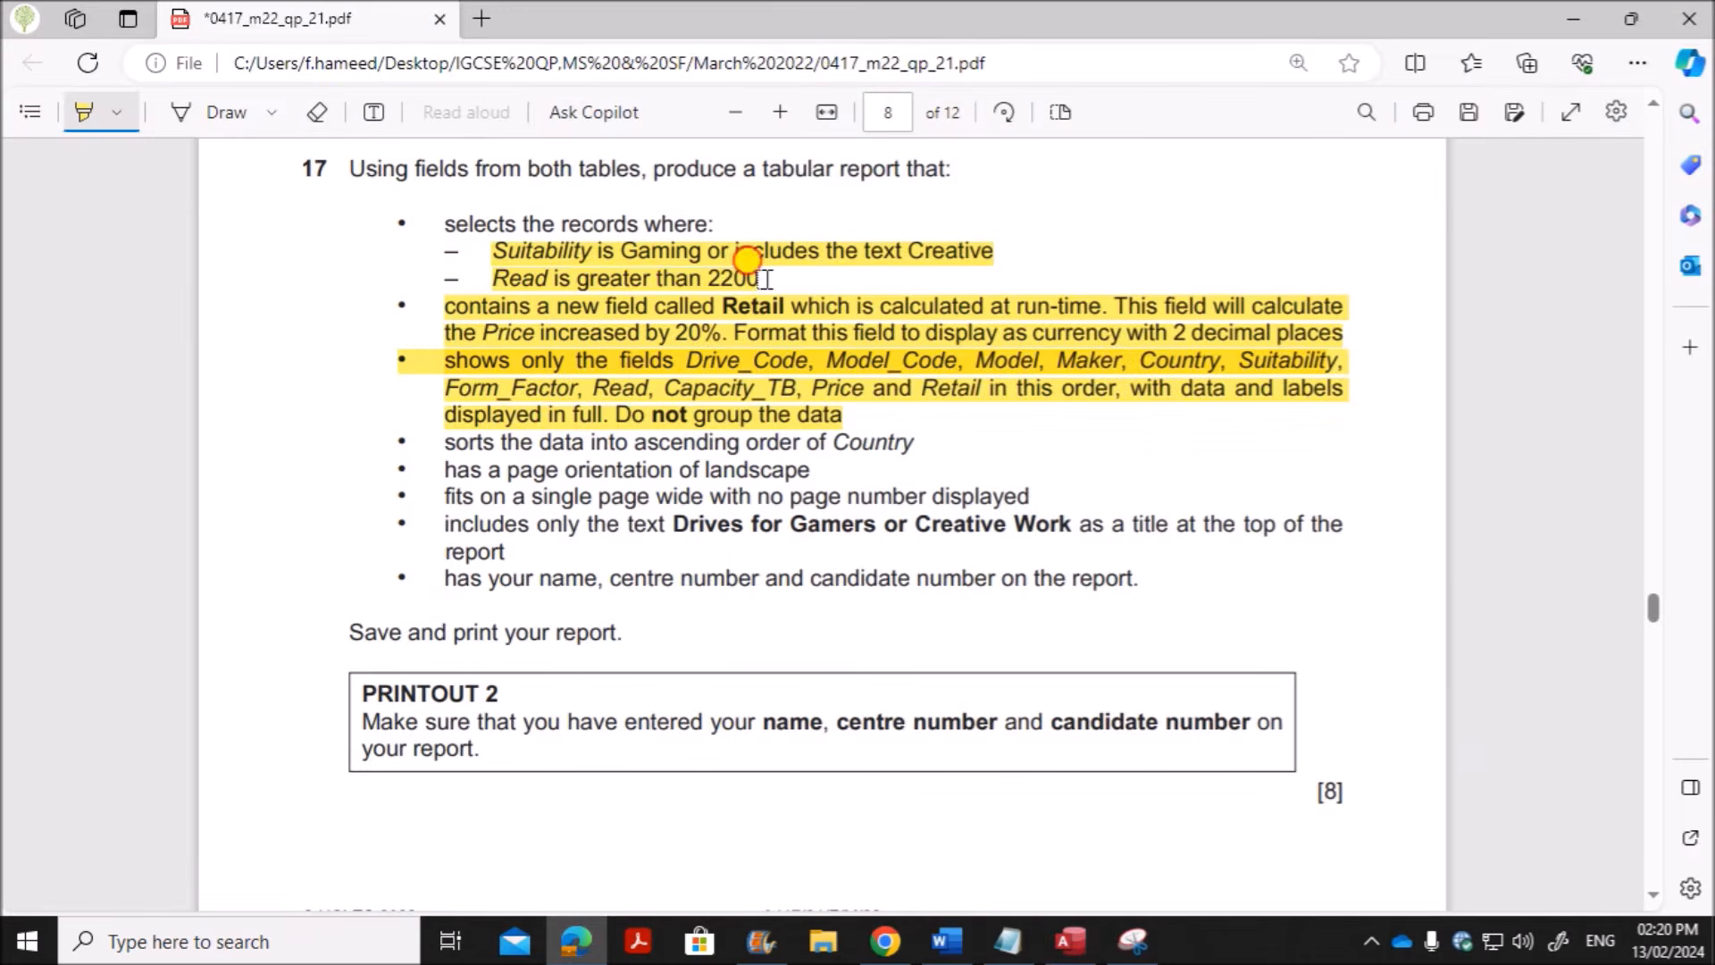
# Step: Return to Access, set the Read field's criterion to >2200 and run the query
pyautogui.click(1070, 940)
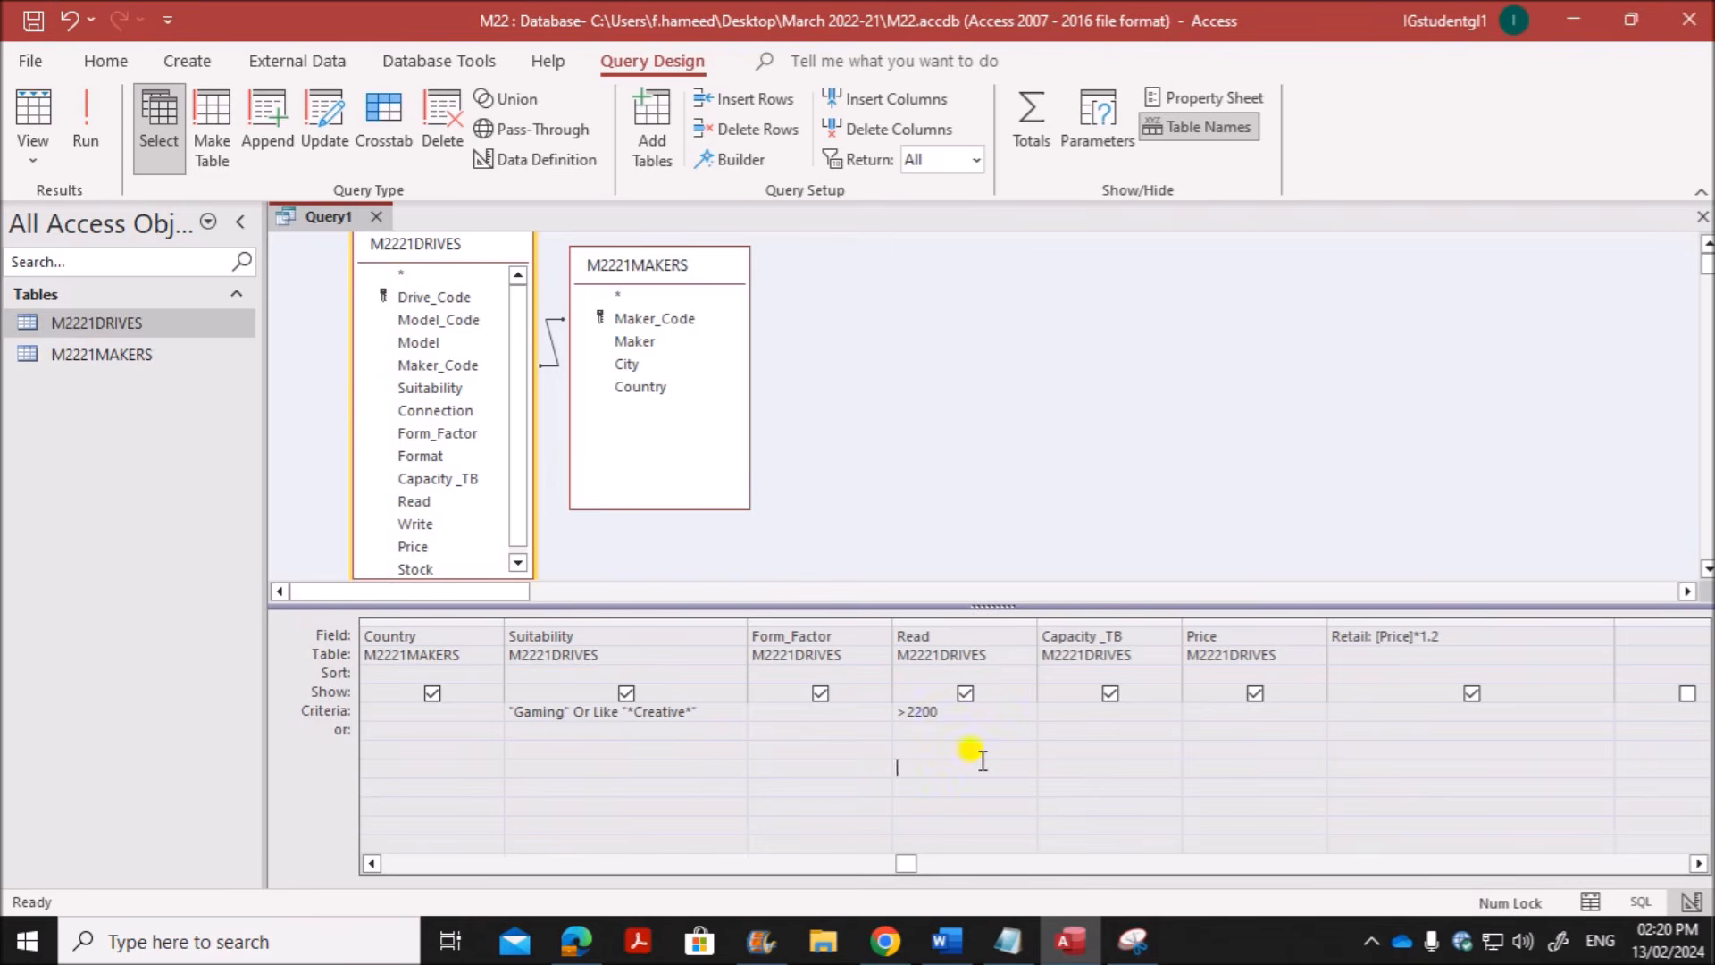
pyautogui.click(85, 125)
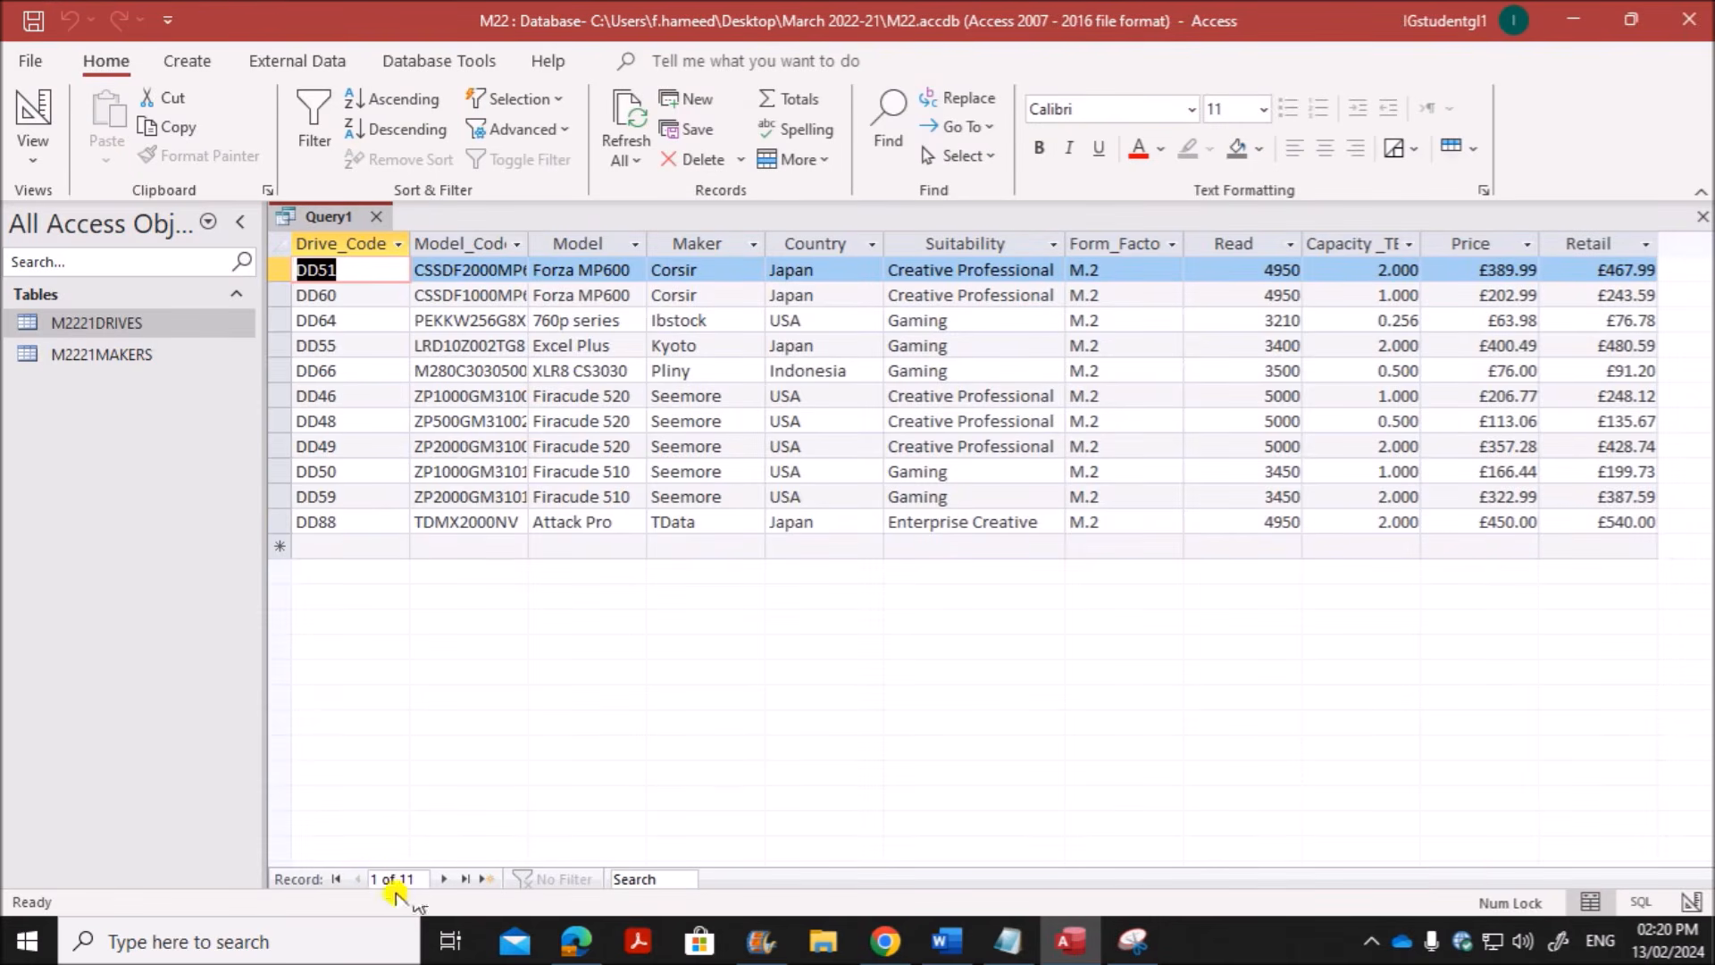
# Step: Save the query as Query1, check the exam paper's report requirements in Edge, and close the query in Access
pyautogui.rightClick(313, 222)
pyautogui.click(357, 243)
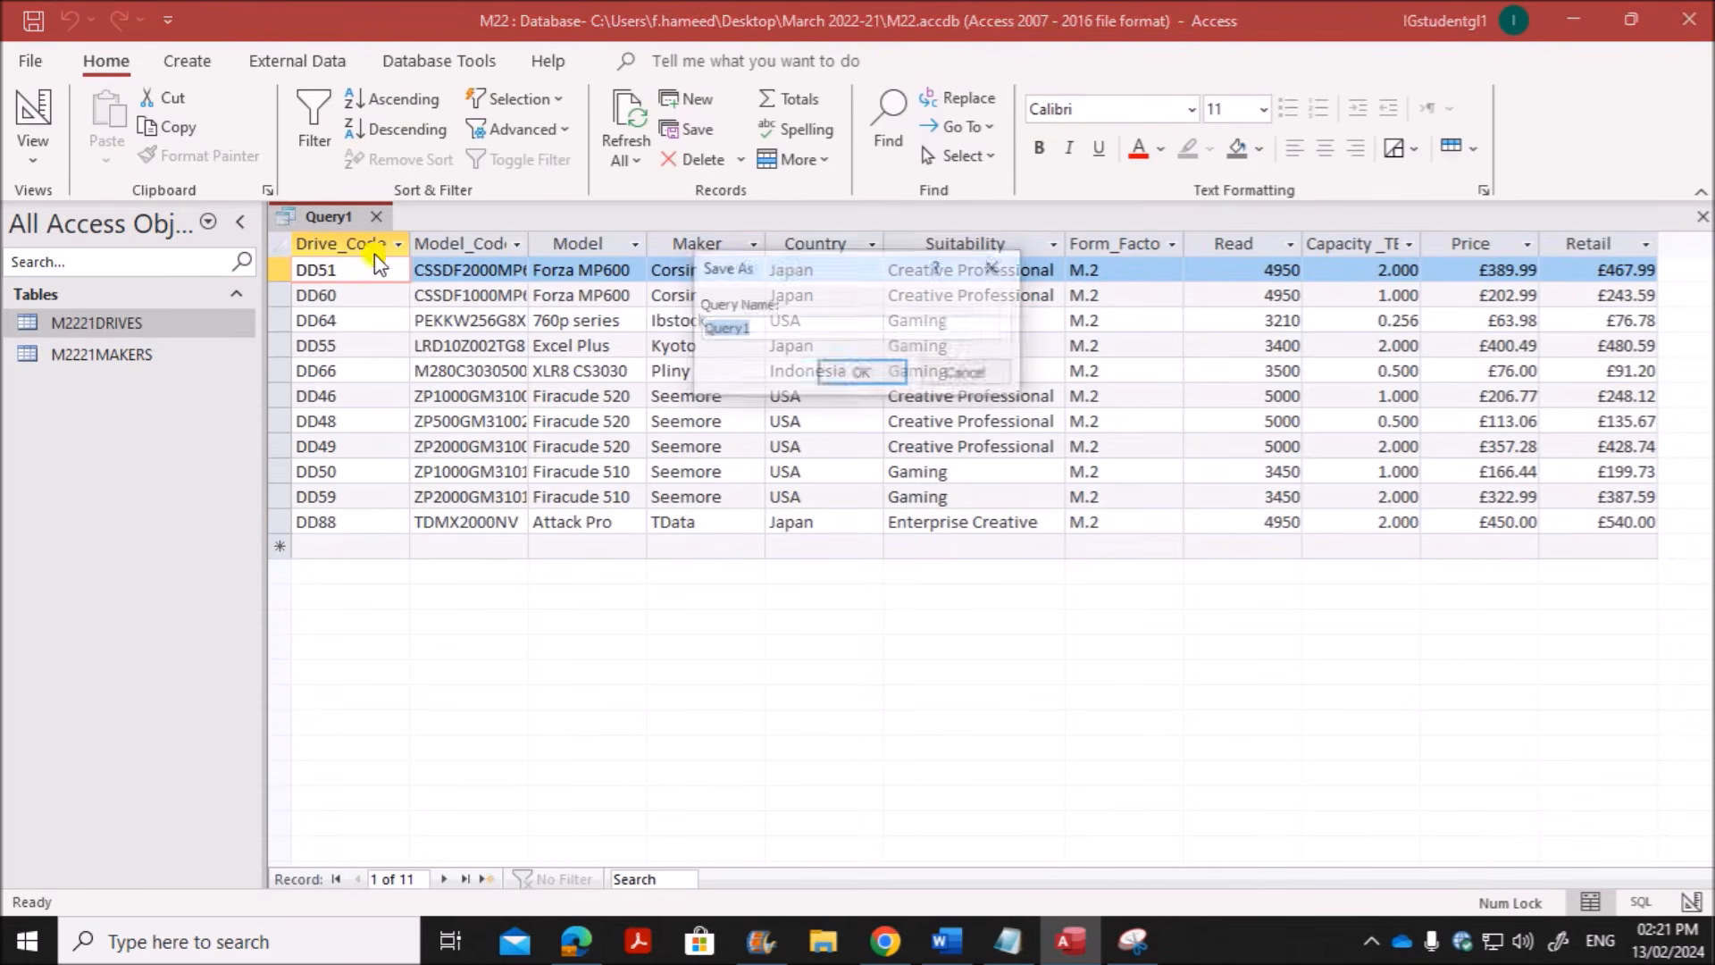
pyautogui.click(862, 372)
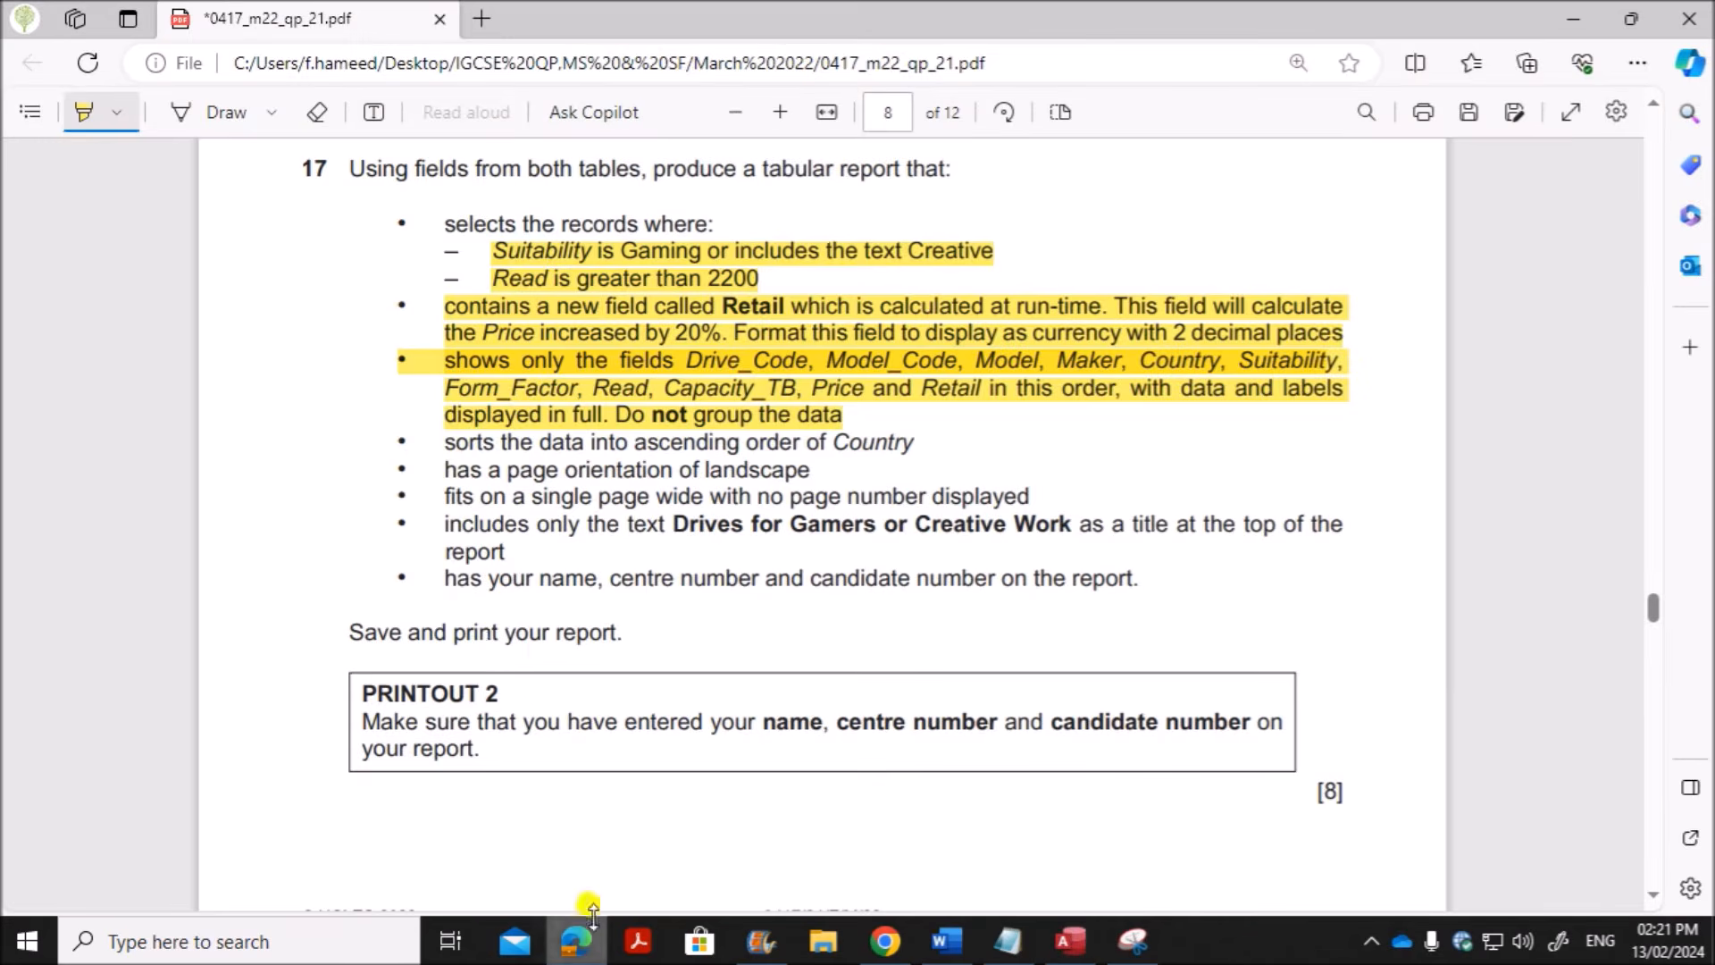
pyautogui.click(576, 941)
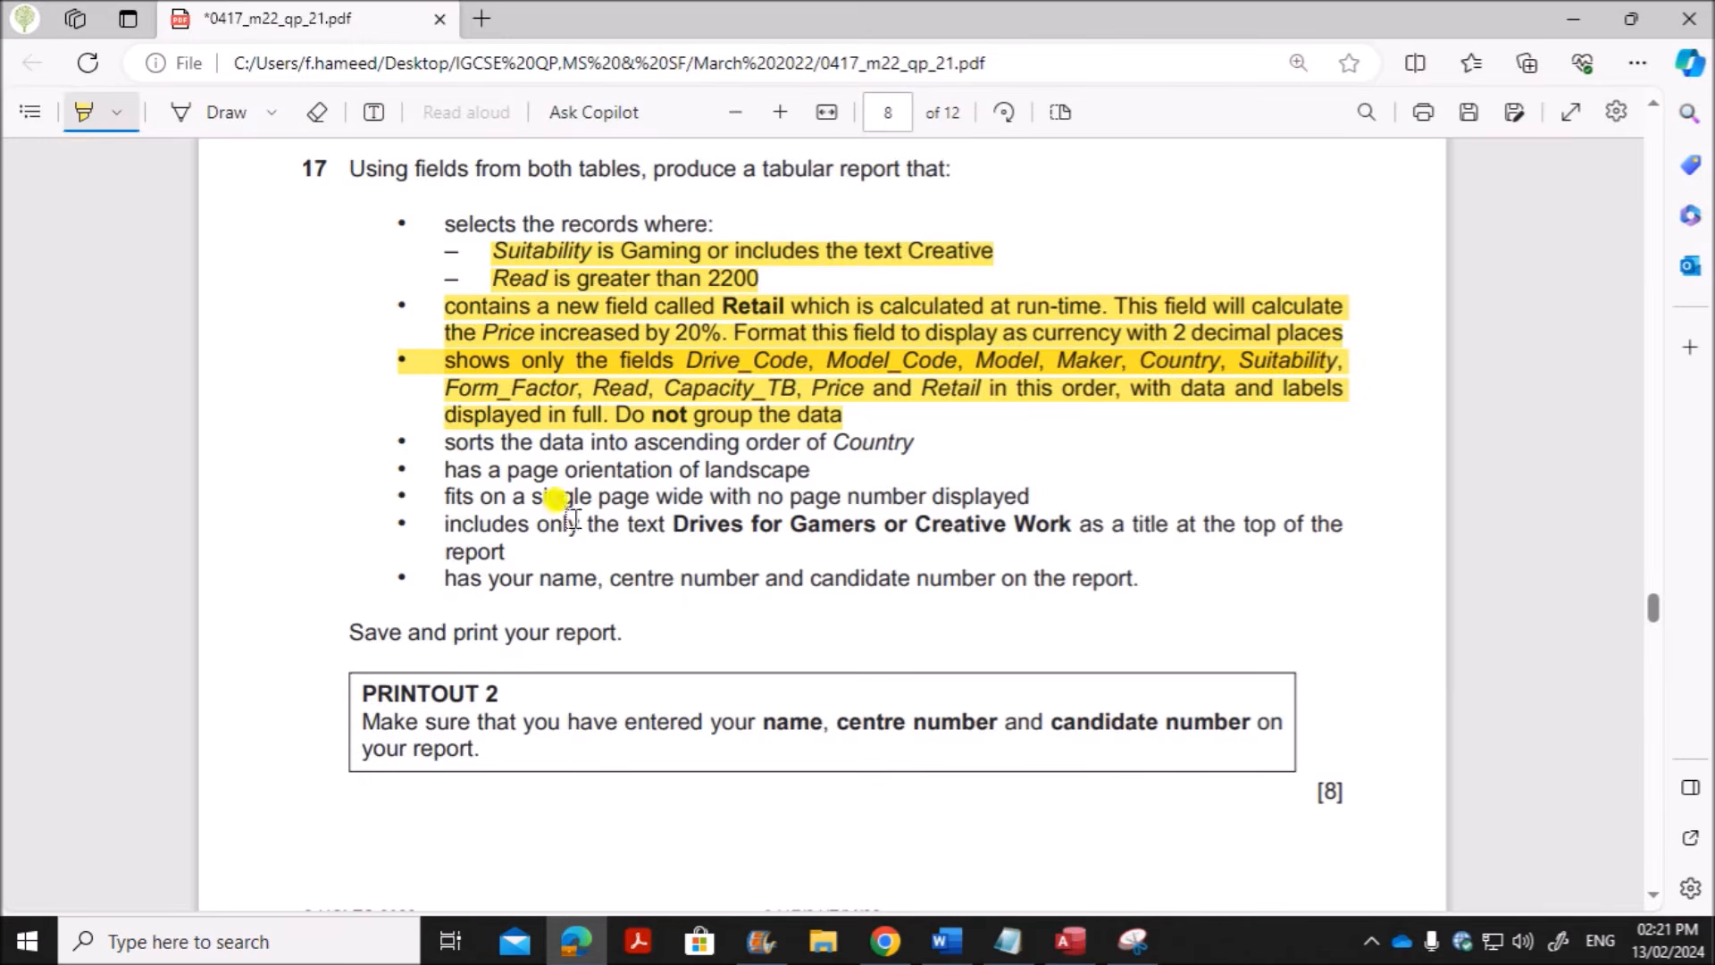
pyautogui.click(1070, 941)
pyautogui.click(376, 217)
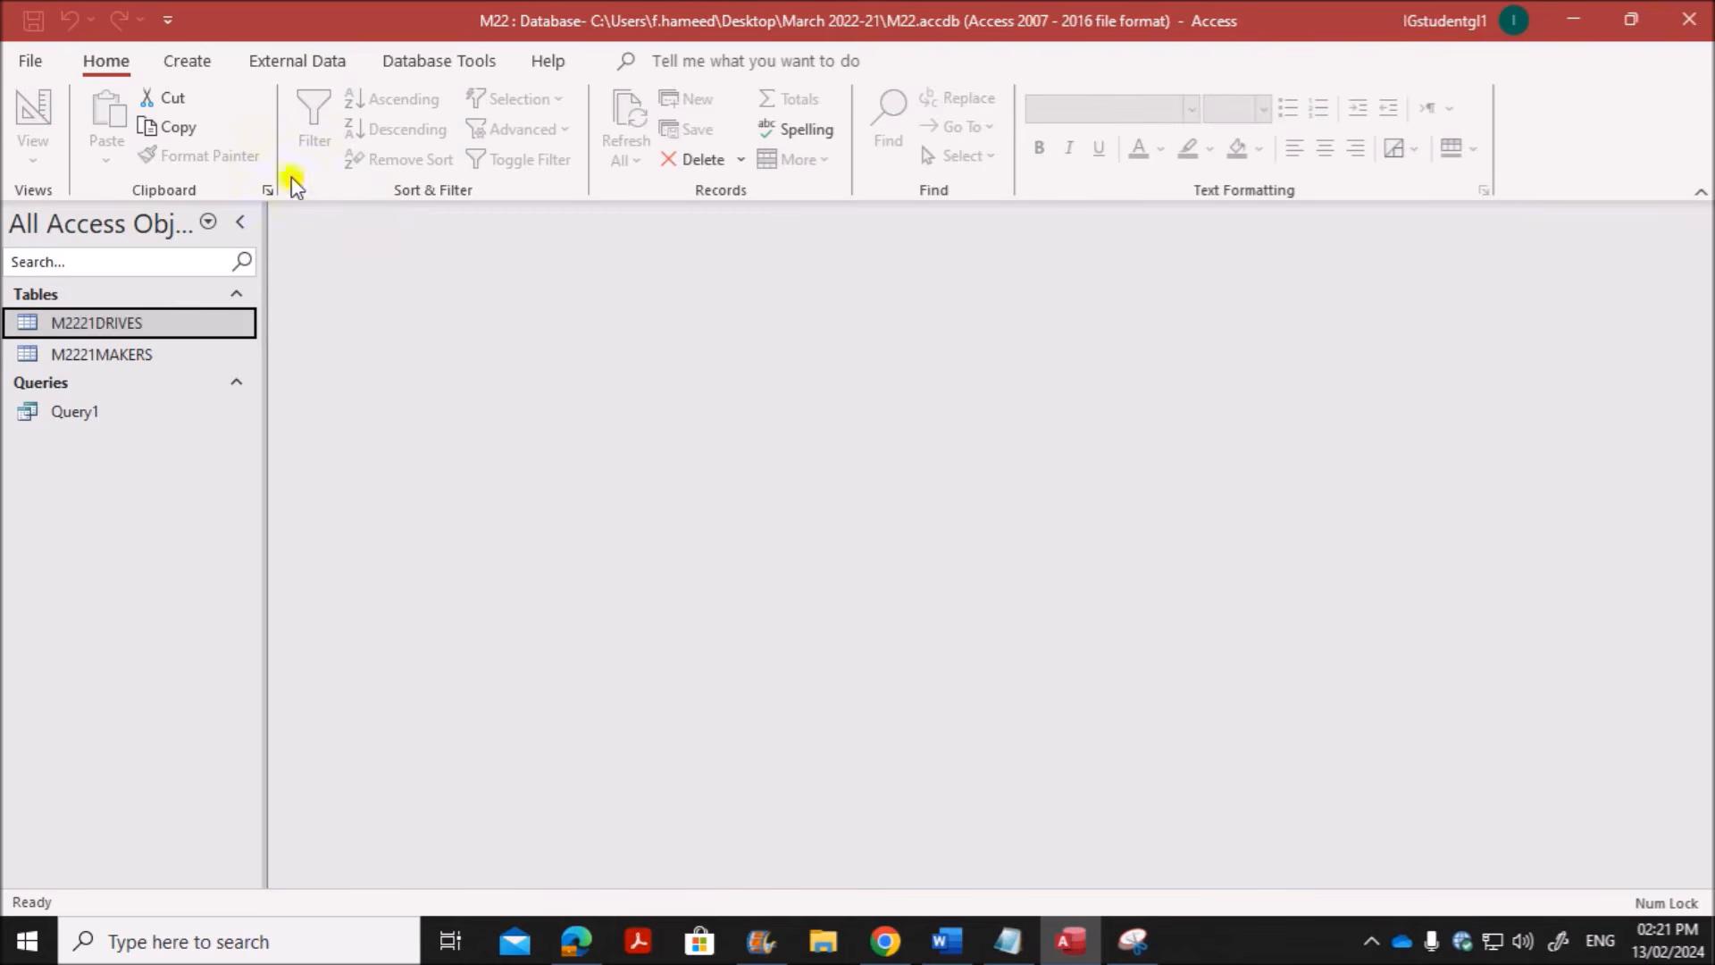
# Step: Start a new report with the Report Wizard, using Query1 as the source and including all of its fields
pyautogui.click(190, 62)
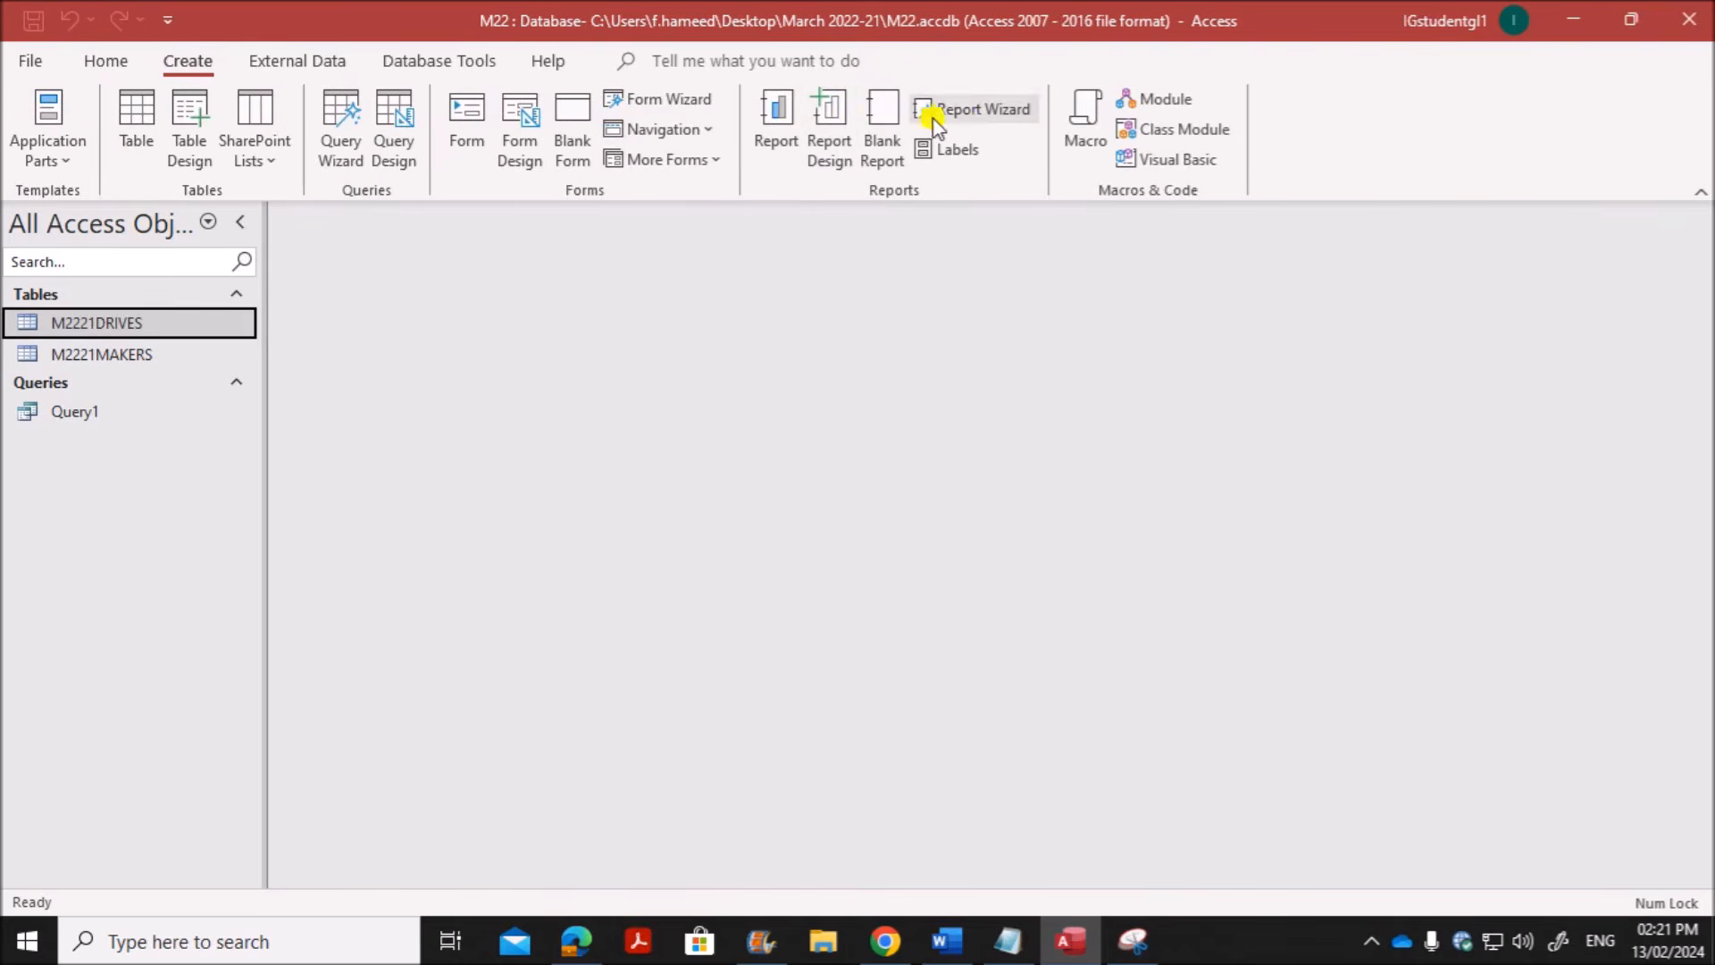
pyautogui.click(970, 119)
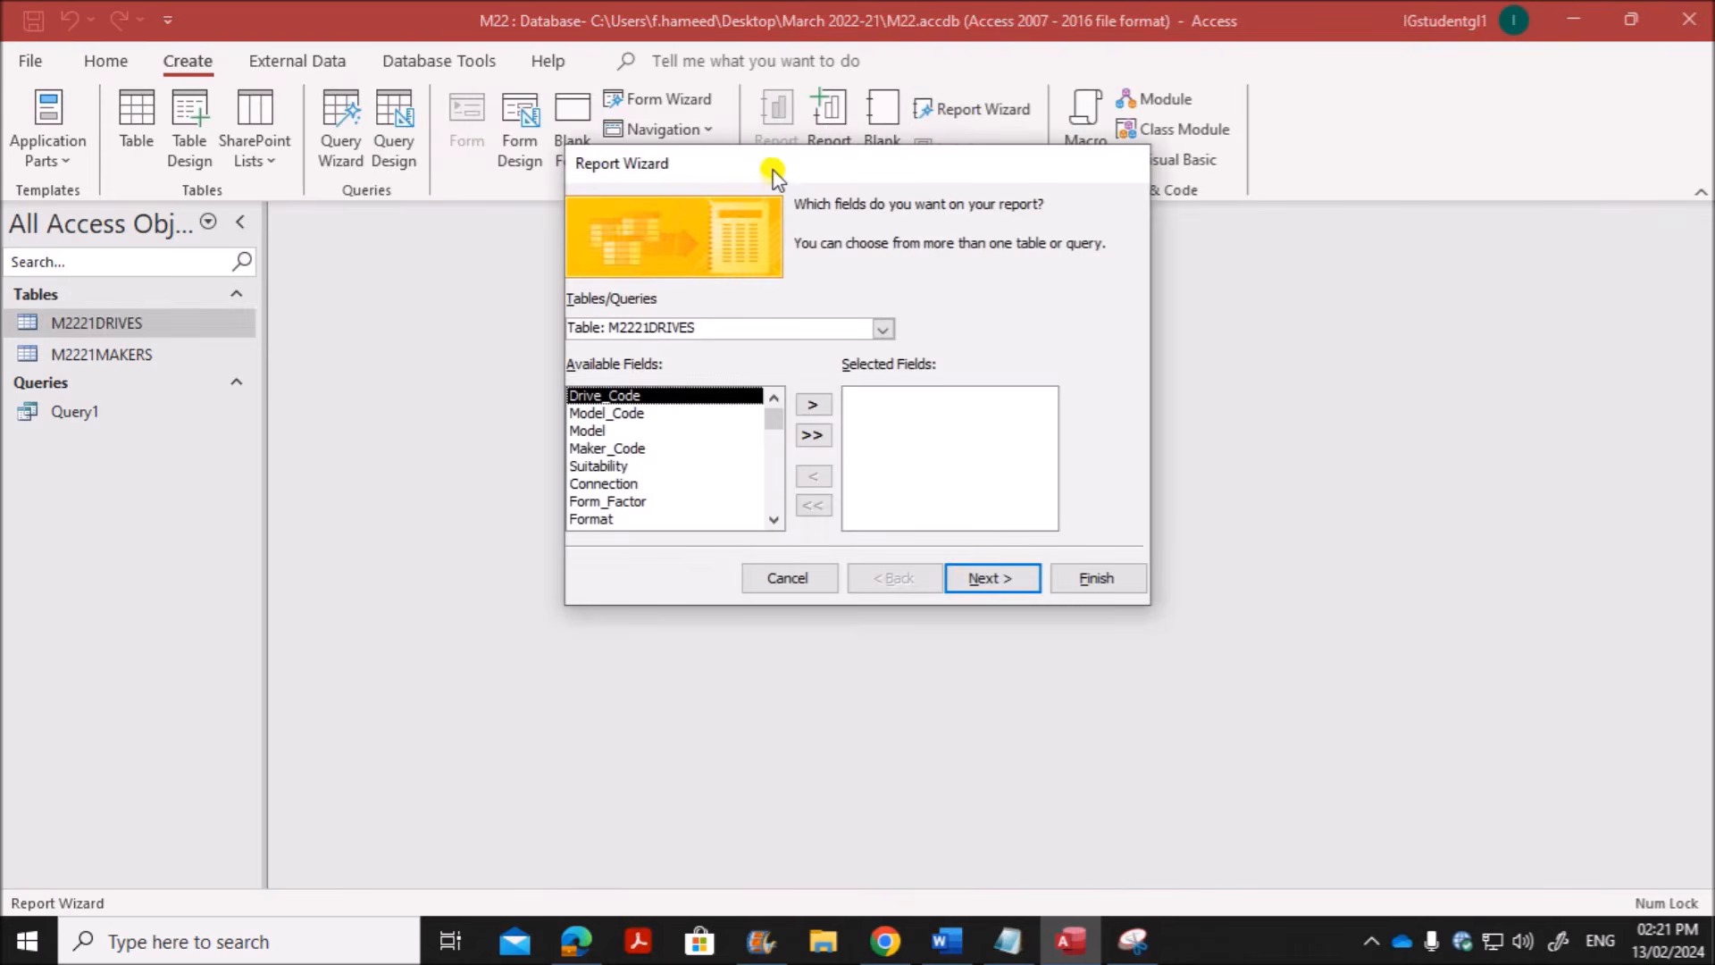
pyautogui.moveTo(778, 169); pyautogui.dragTo(524, 126)
pyautogui.click(630, 284)
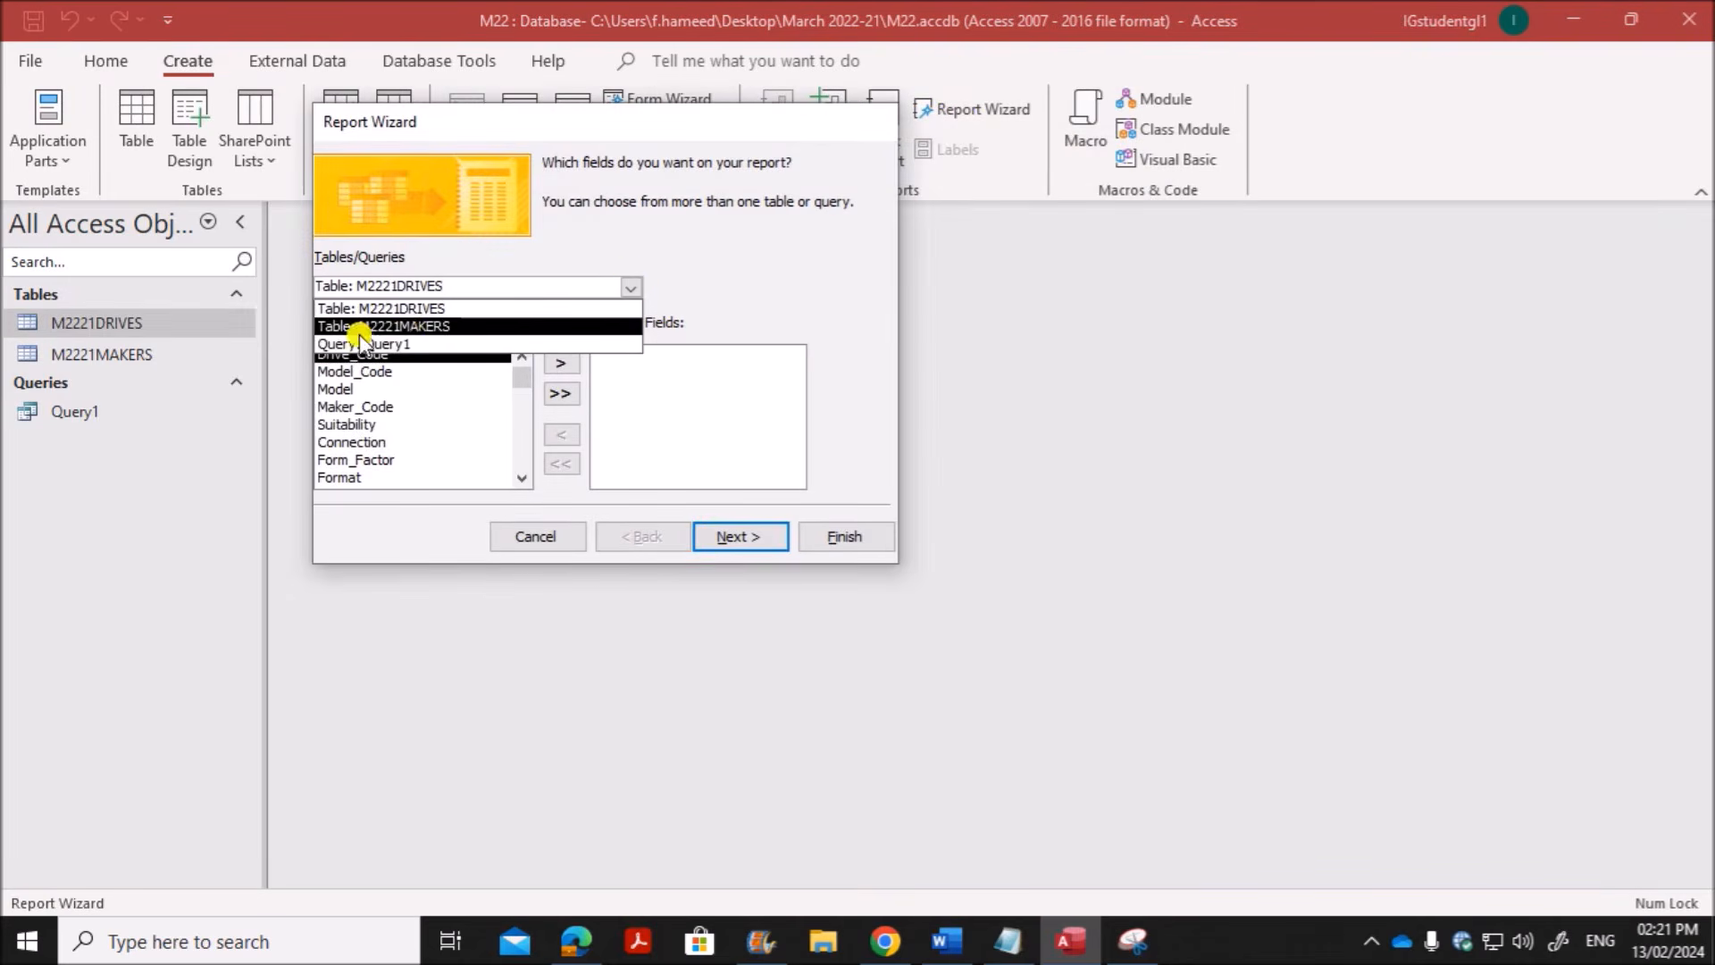
pyautogui.click(390, 344)
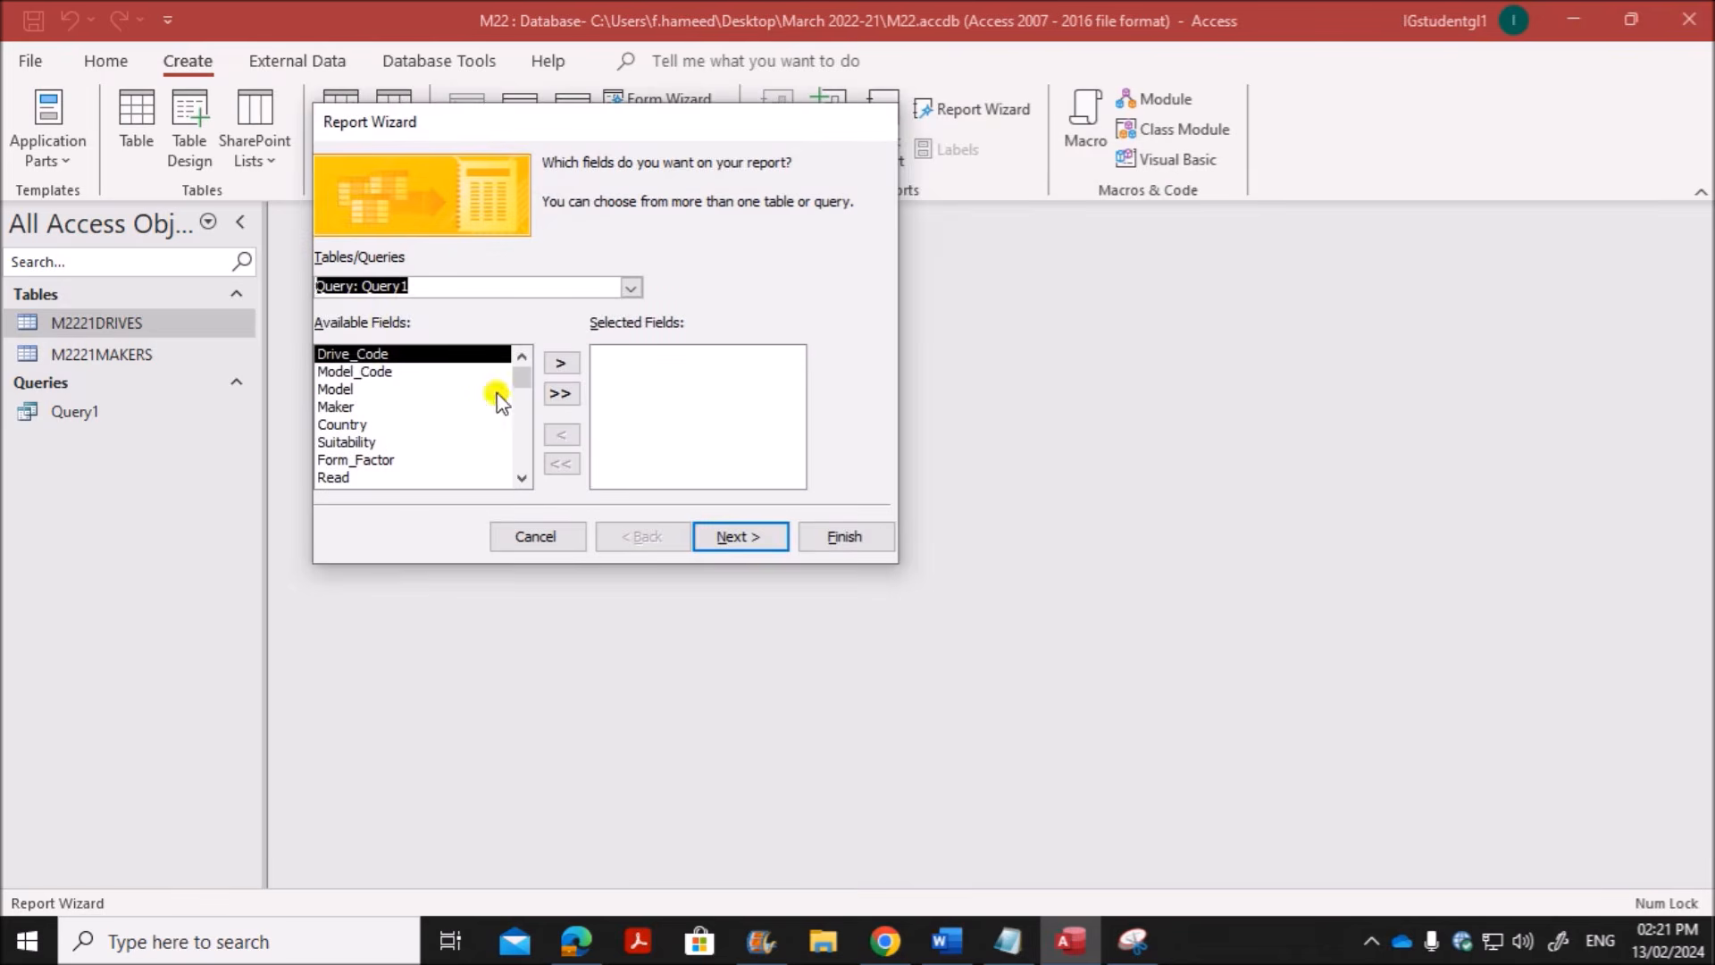
pyautogui.click(560, 394)
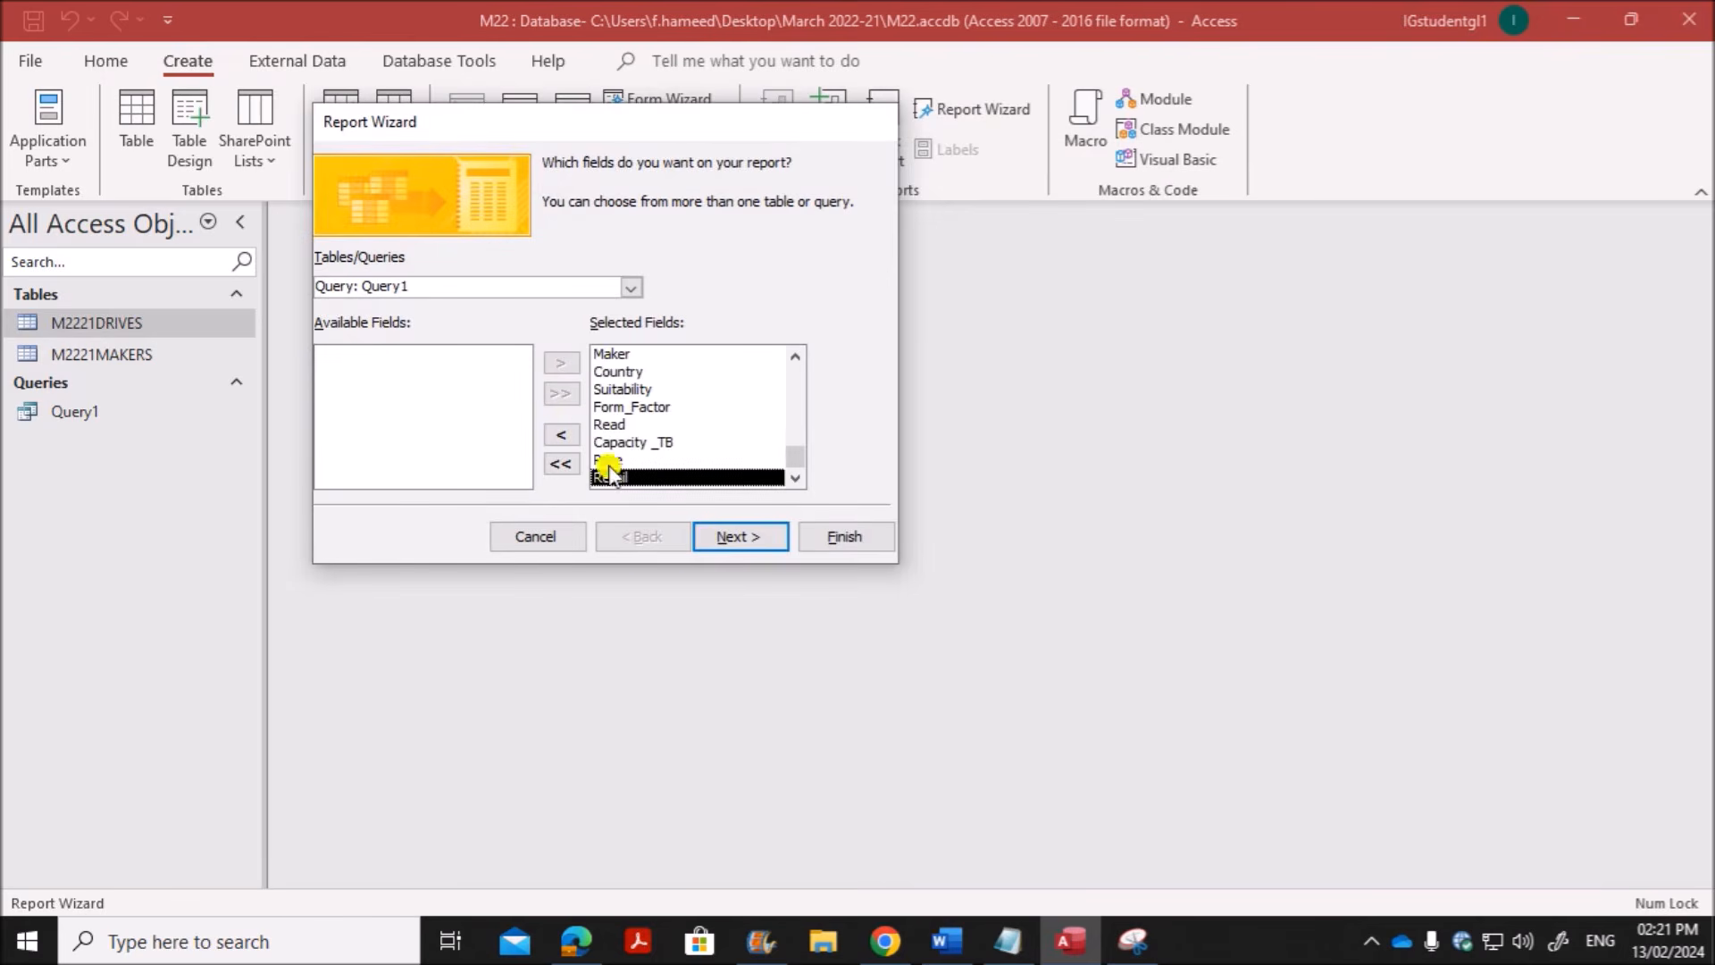
pyautogui.click(725, 544)
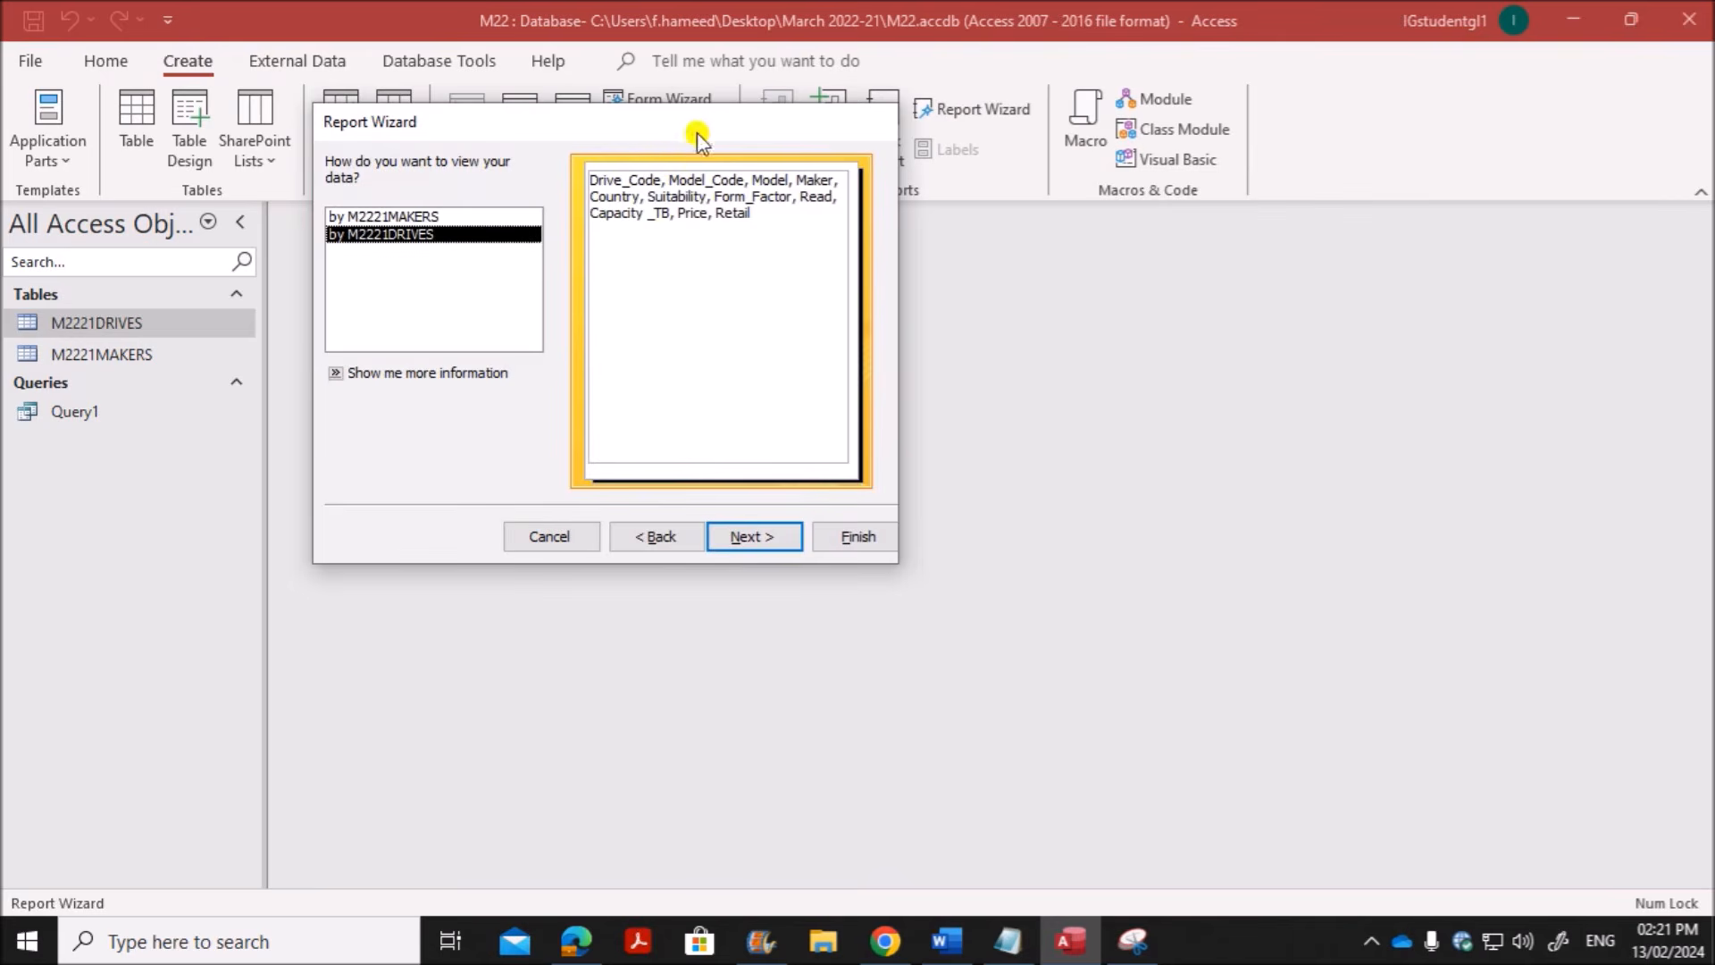
# Step: View the report data by M2221DRIVES, leaving the wizard's grouping levels and sort order empty
pyautogui.click(458, 217)
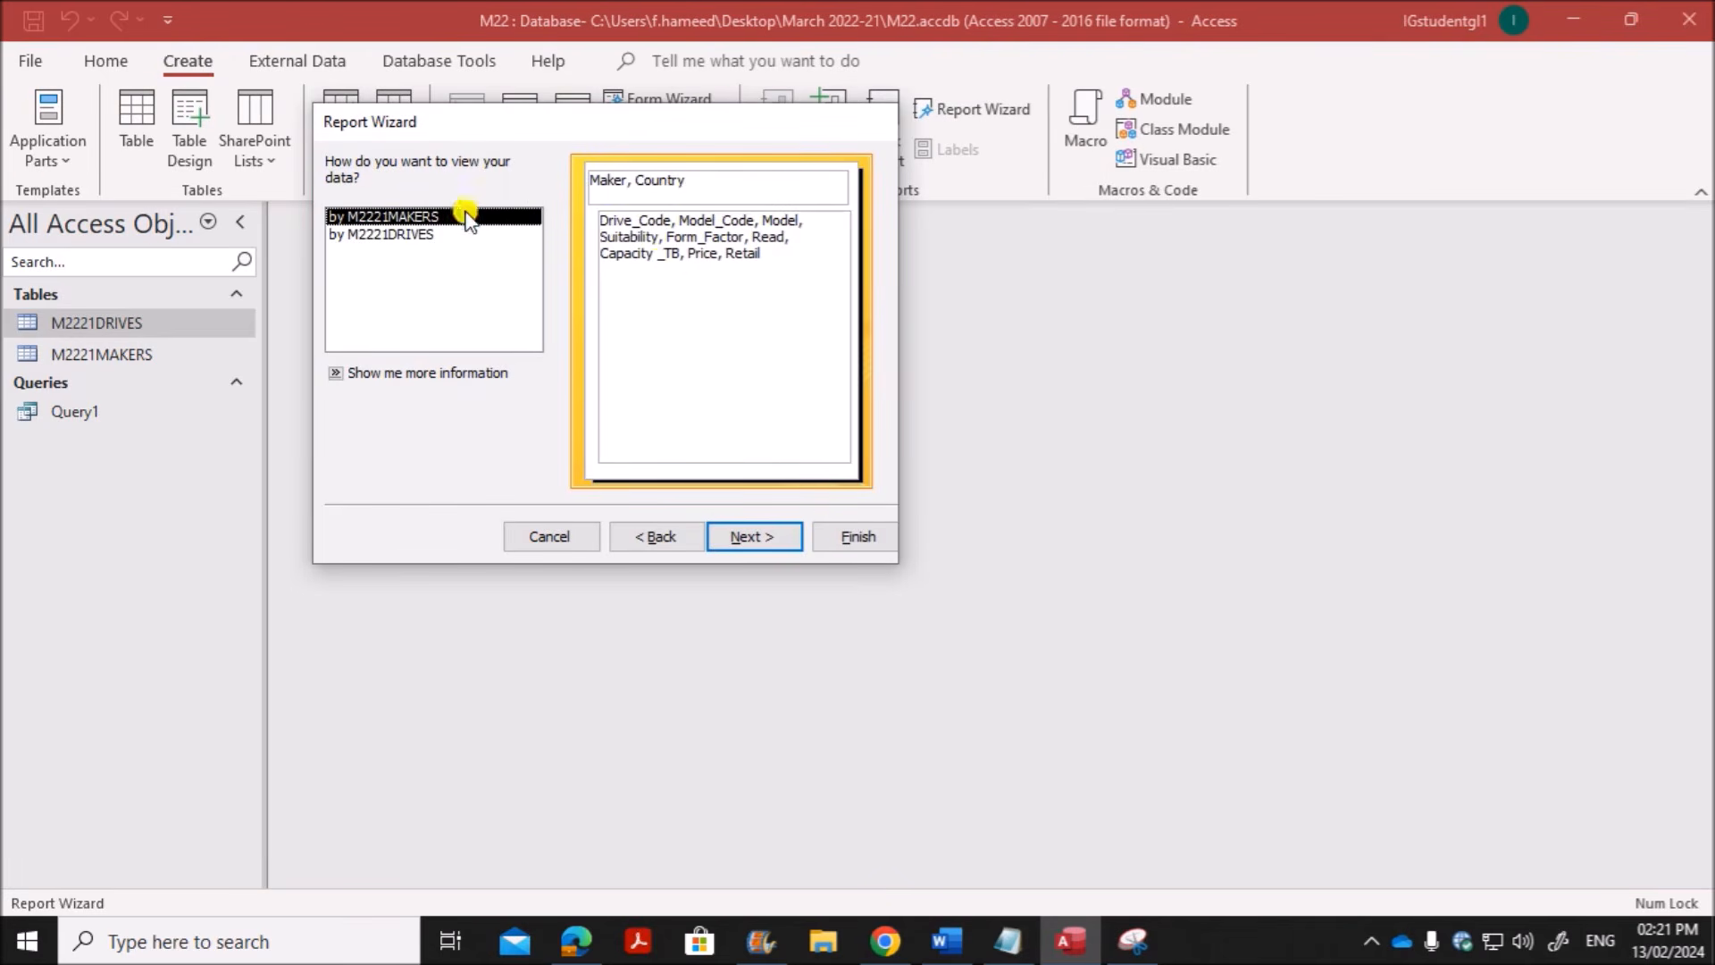
pyautogui.click(393, 235)
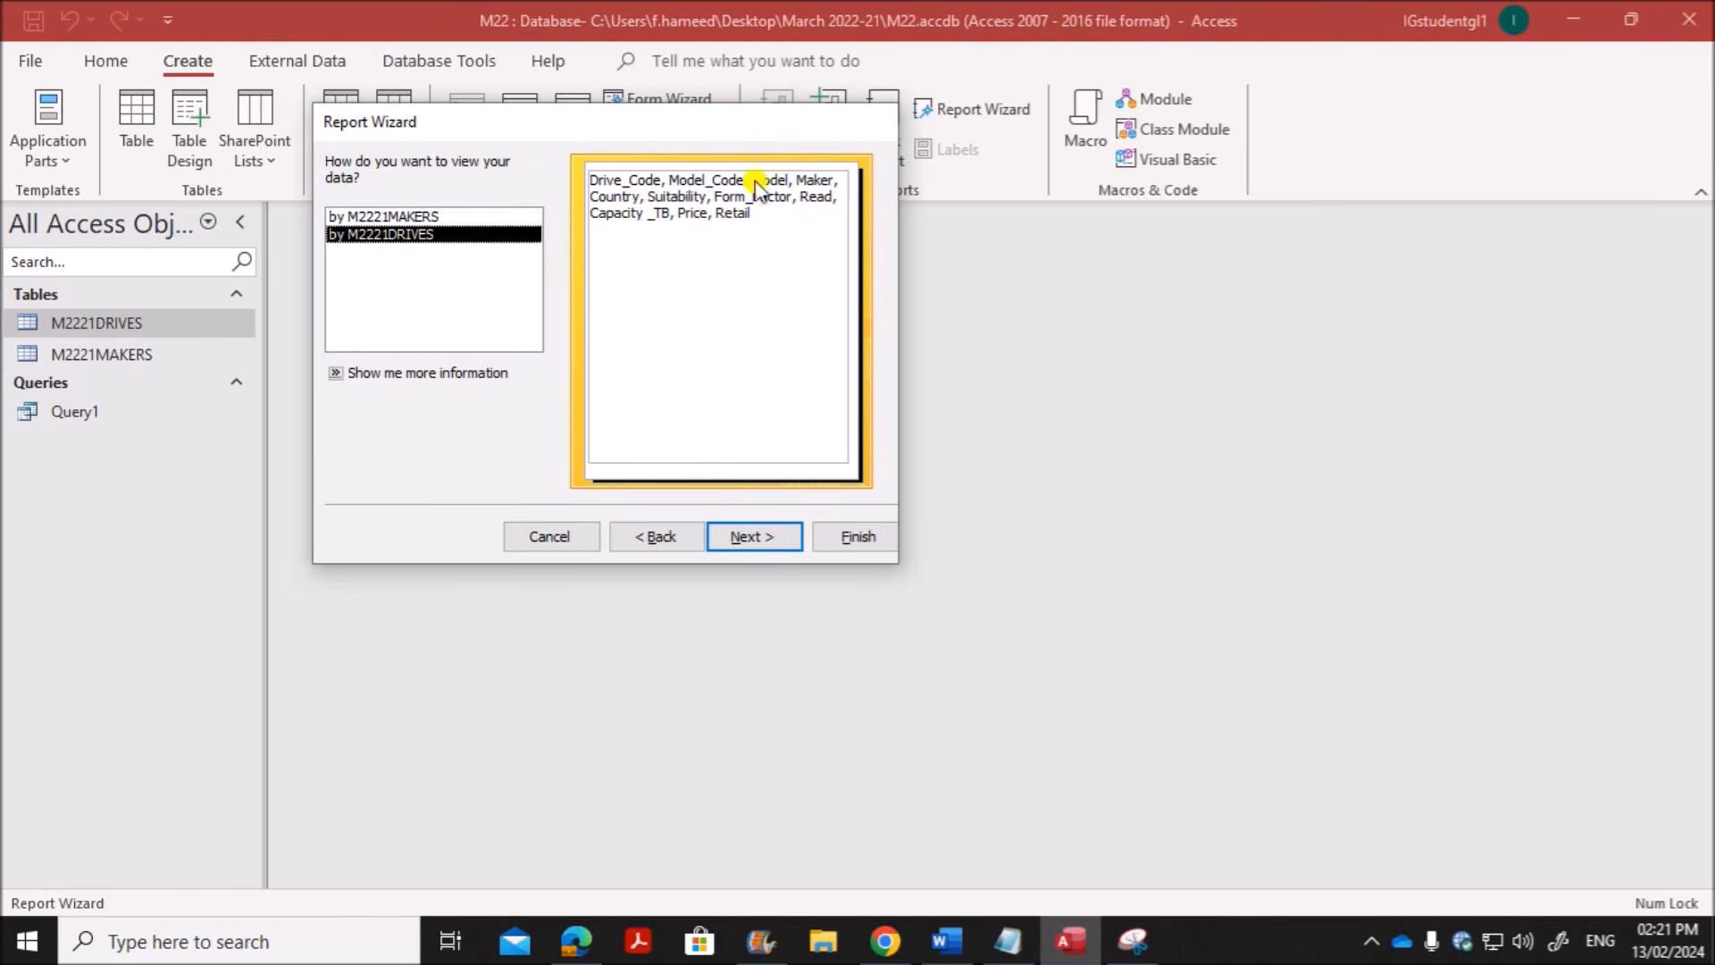
pyautogui.click(761, 539)
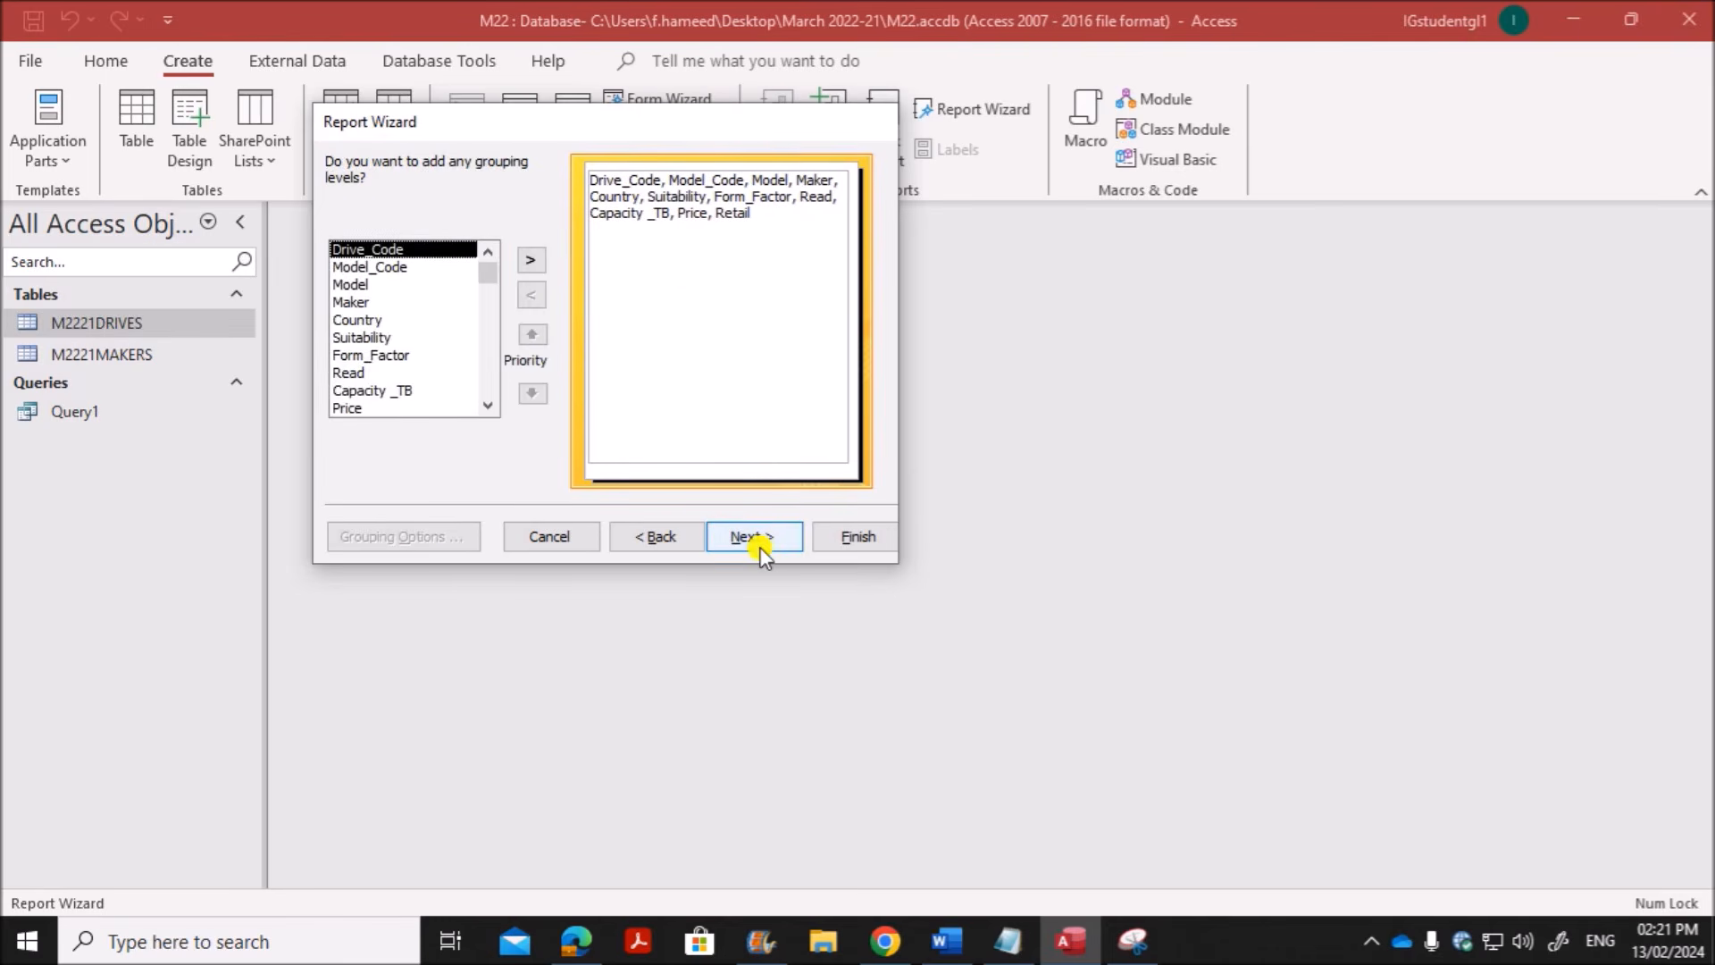
pyautogui.click(758, 543)
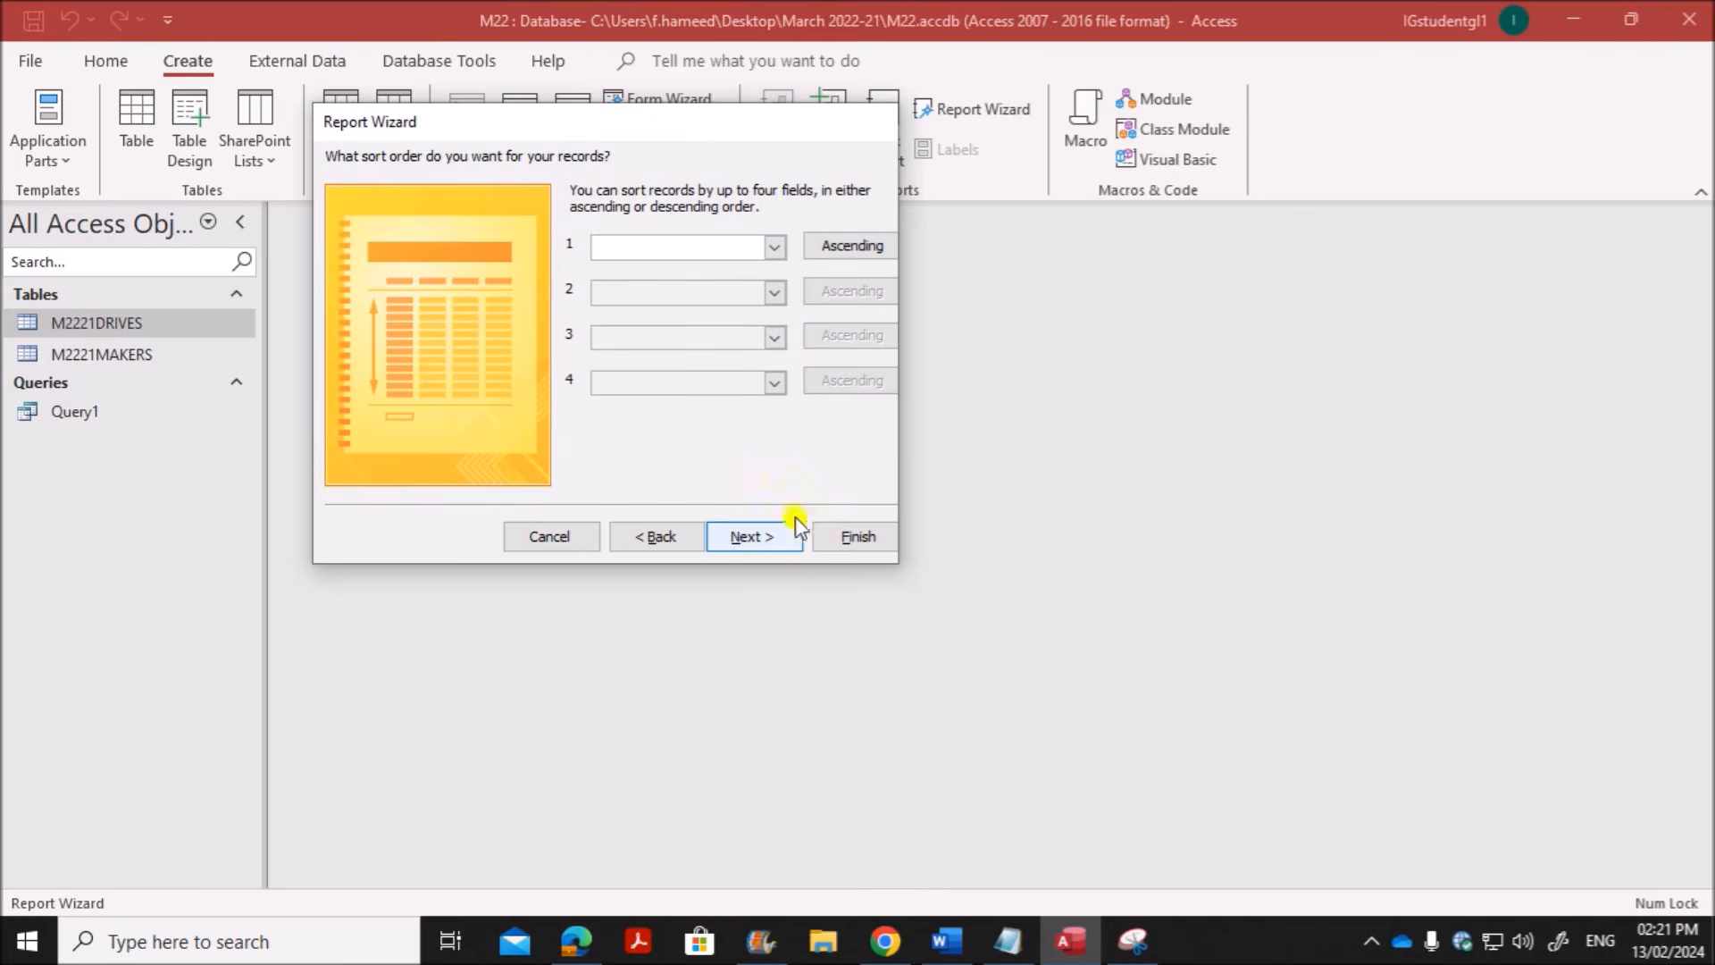
pyautogui.click(764, 538)
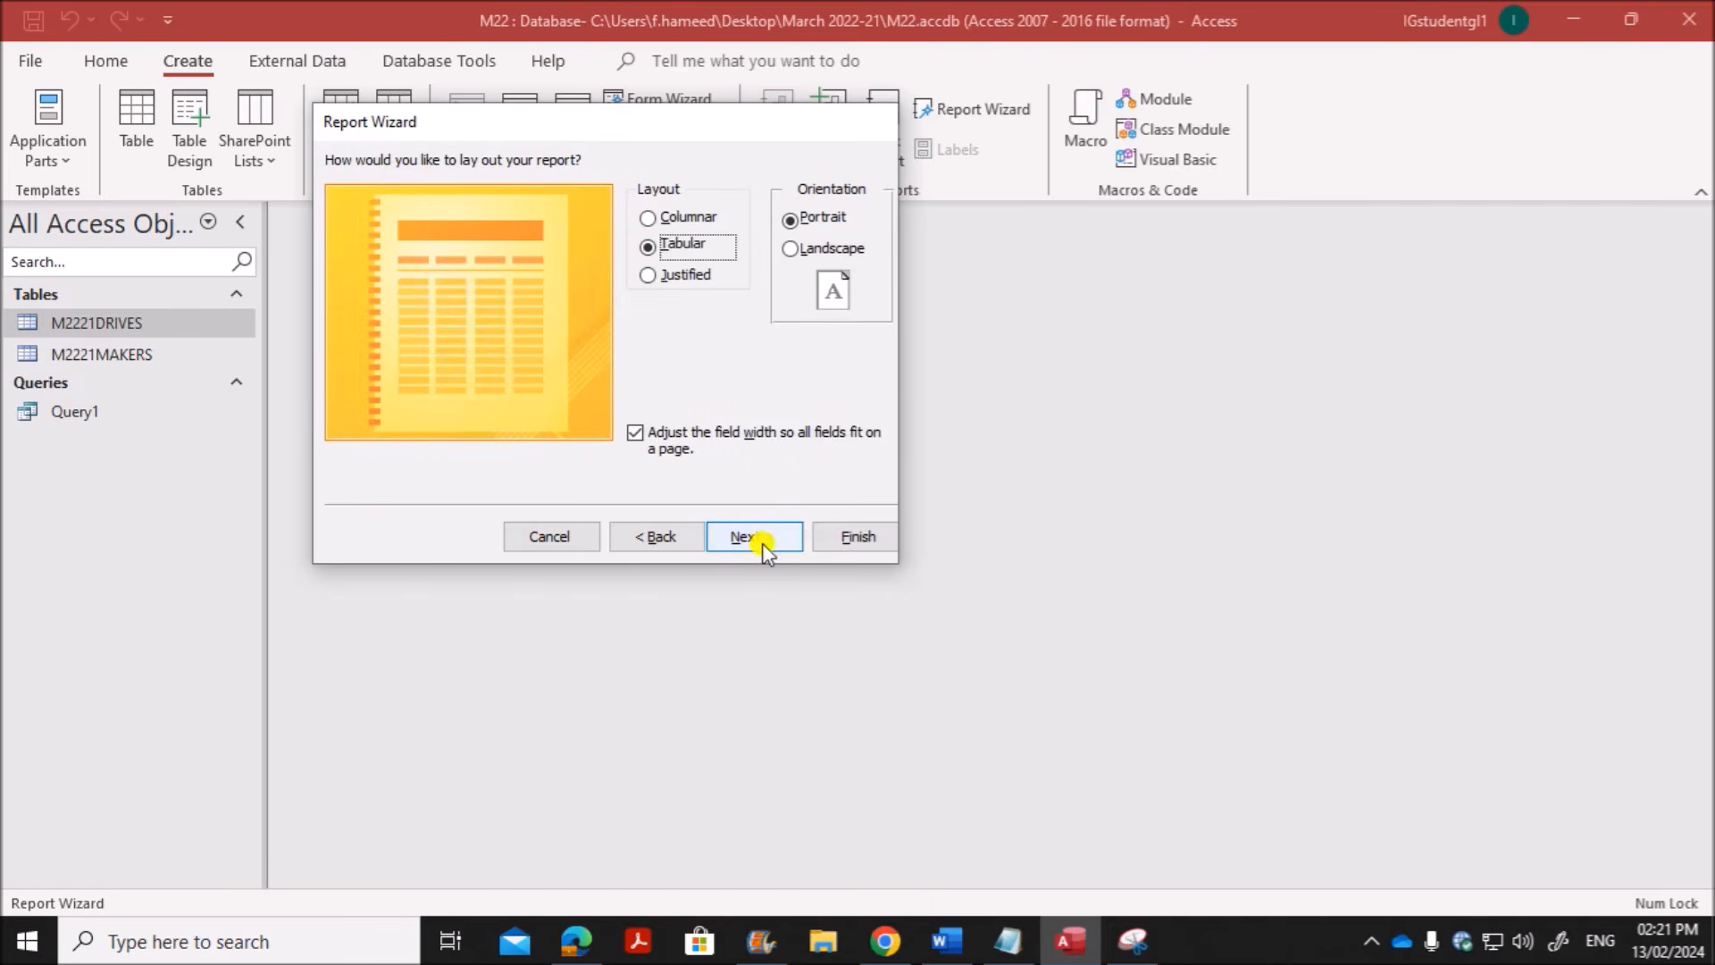
# Step: Highlight the landscape orientation requirement in the exam paper in Edge, and set the report's orientation to Landscape in Access
pyautogui.click(564, 942)
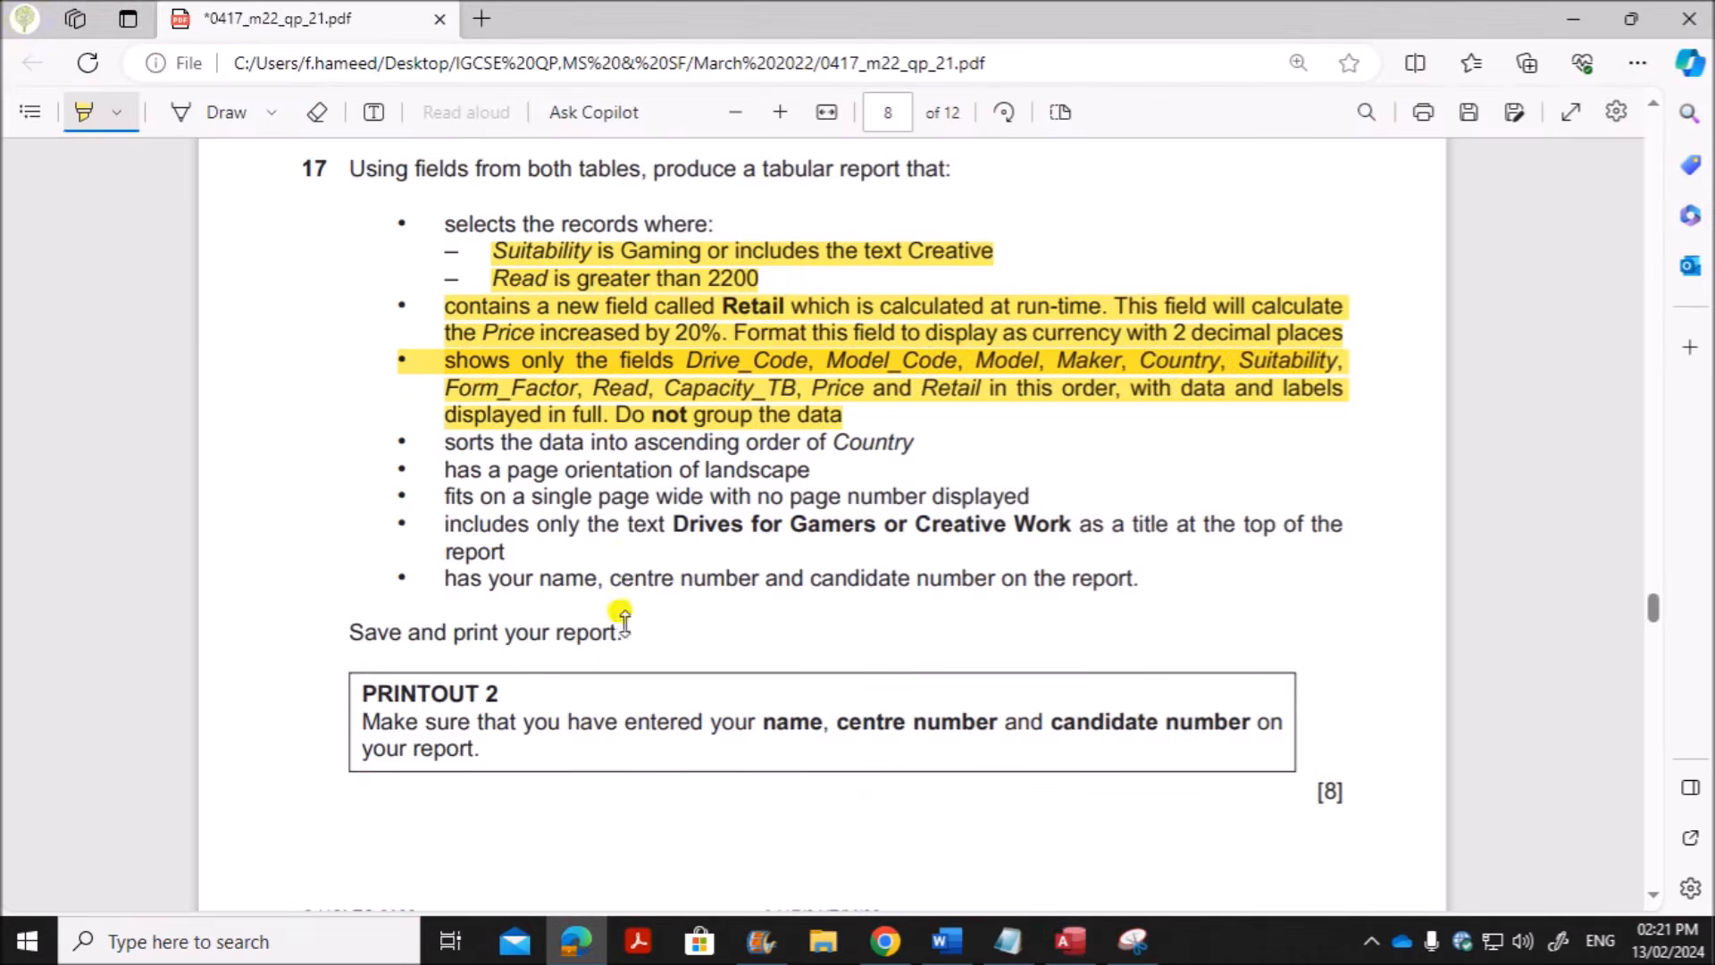
pyautogui.moveTo(438, 474); pyautogui.dragTo(813, 470)
pyautogui.click(1072, 942)
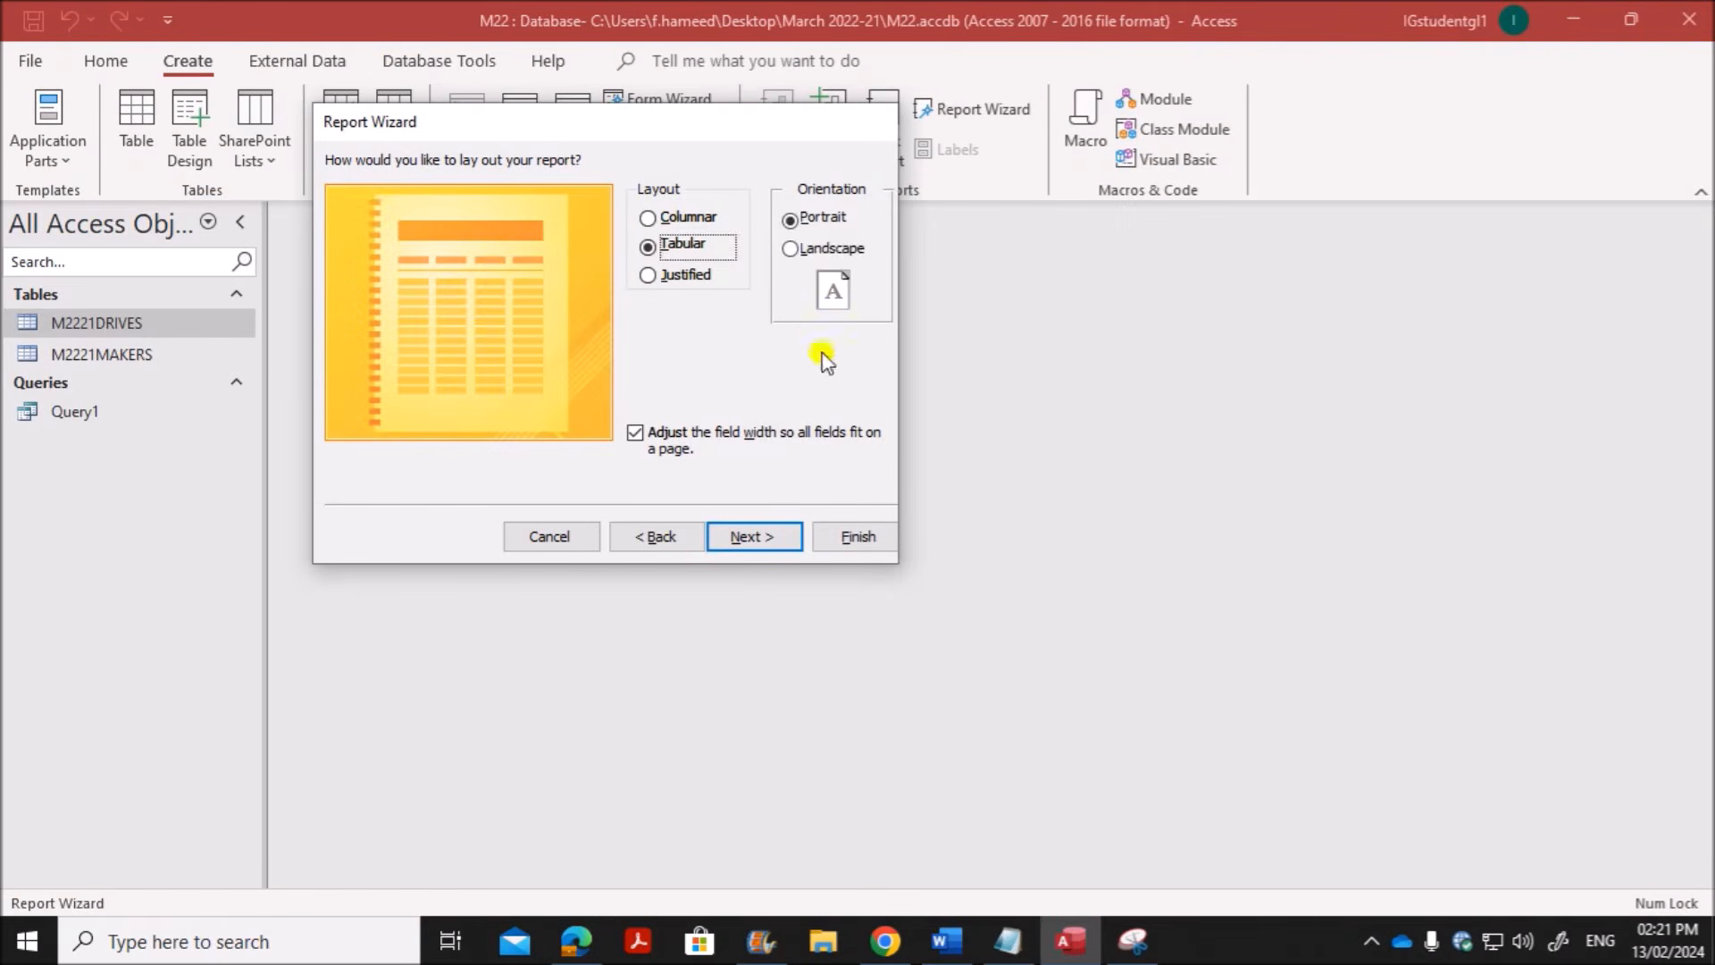
pyautogui.click(791, 249)
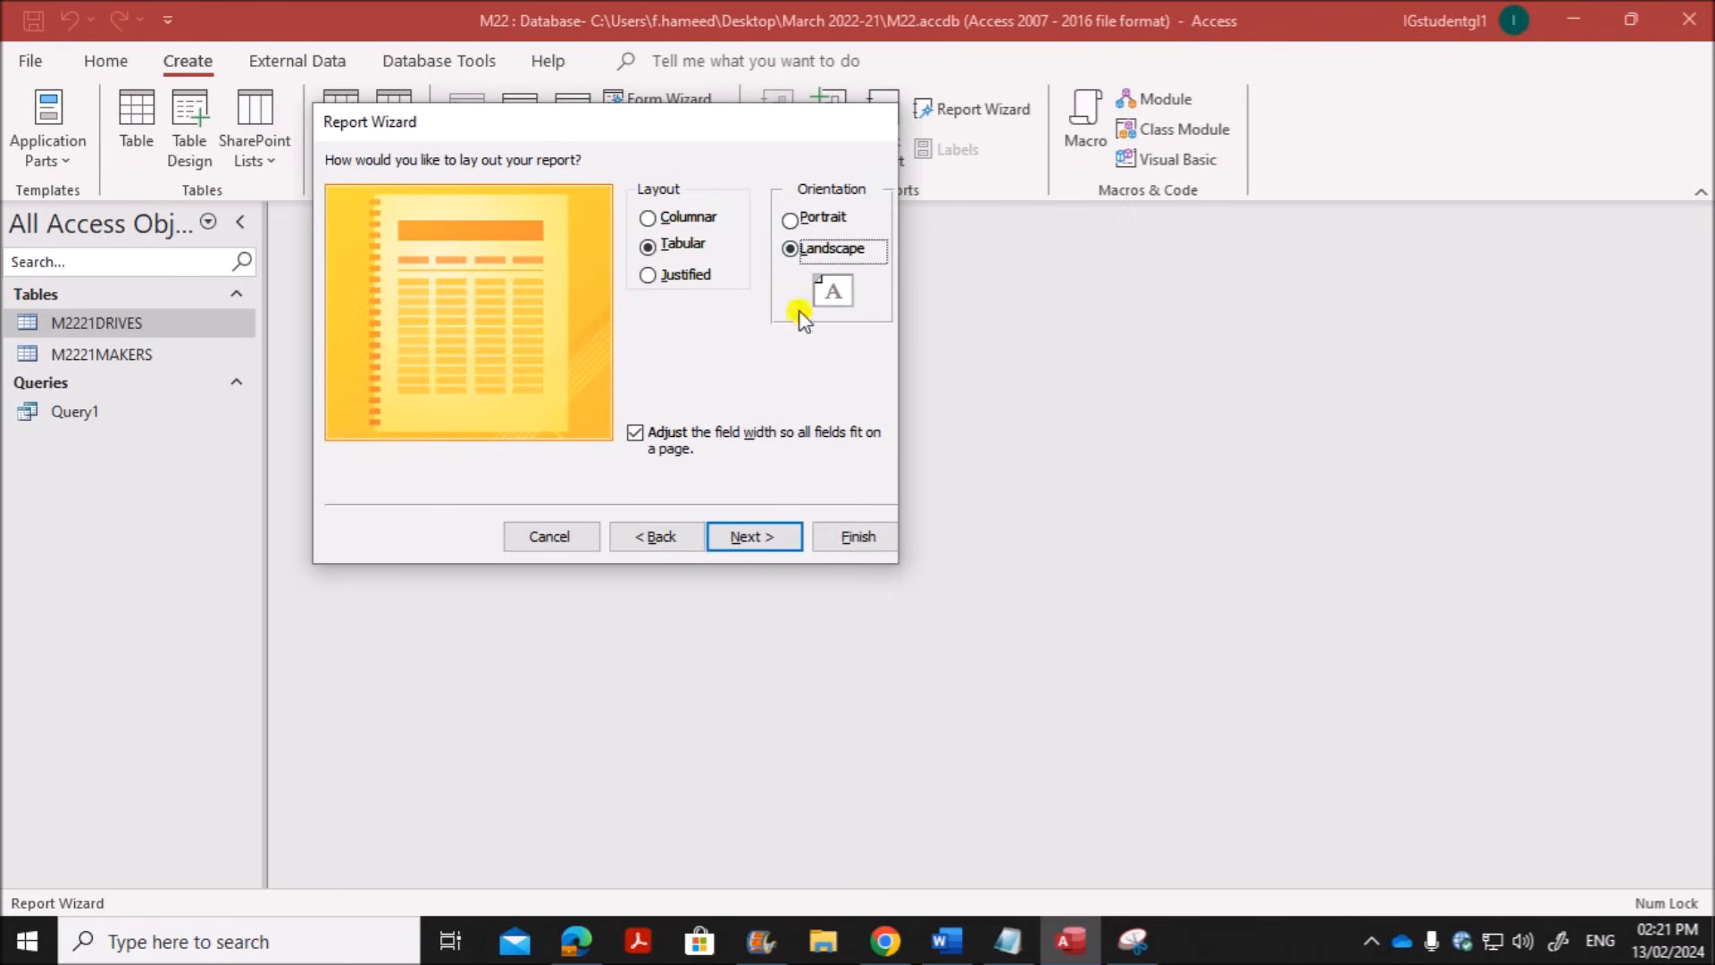
pyautogui.click(746, 536)
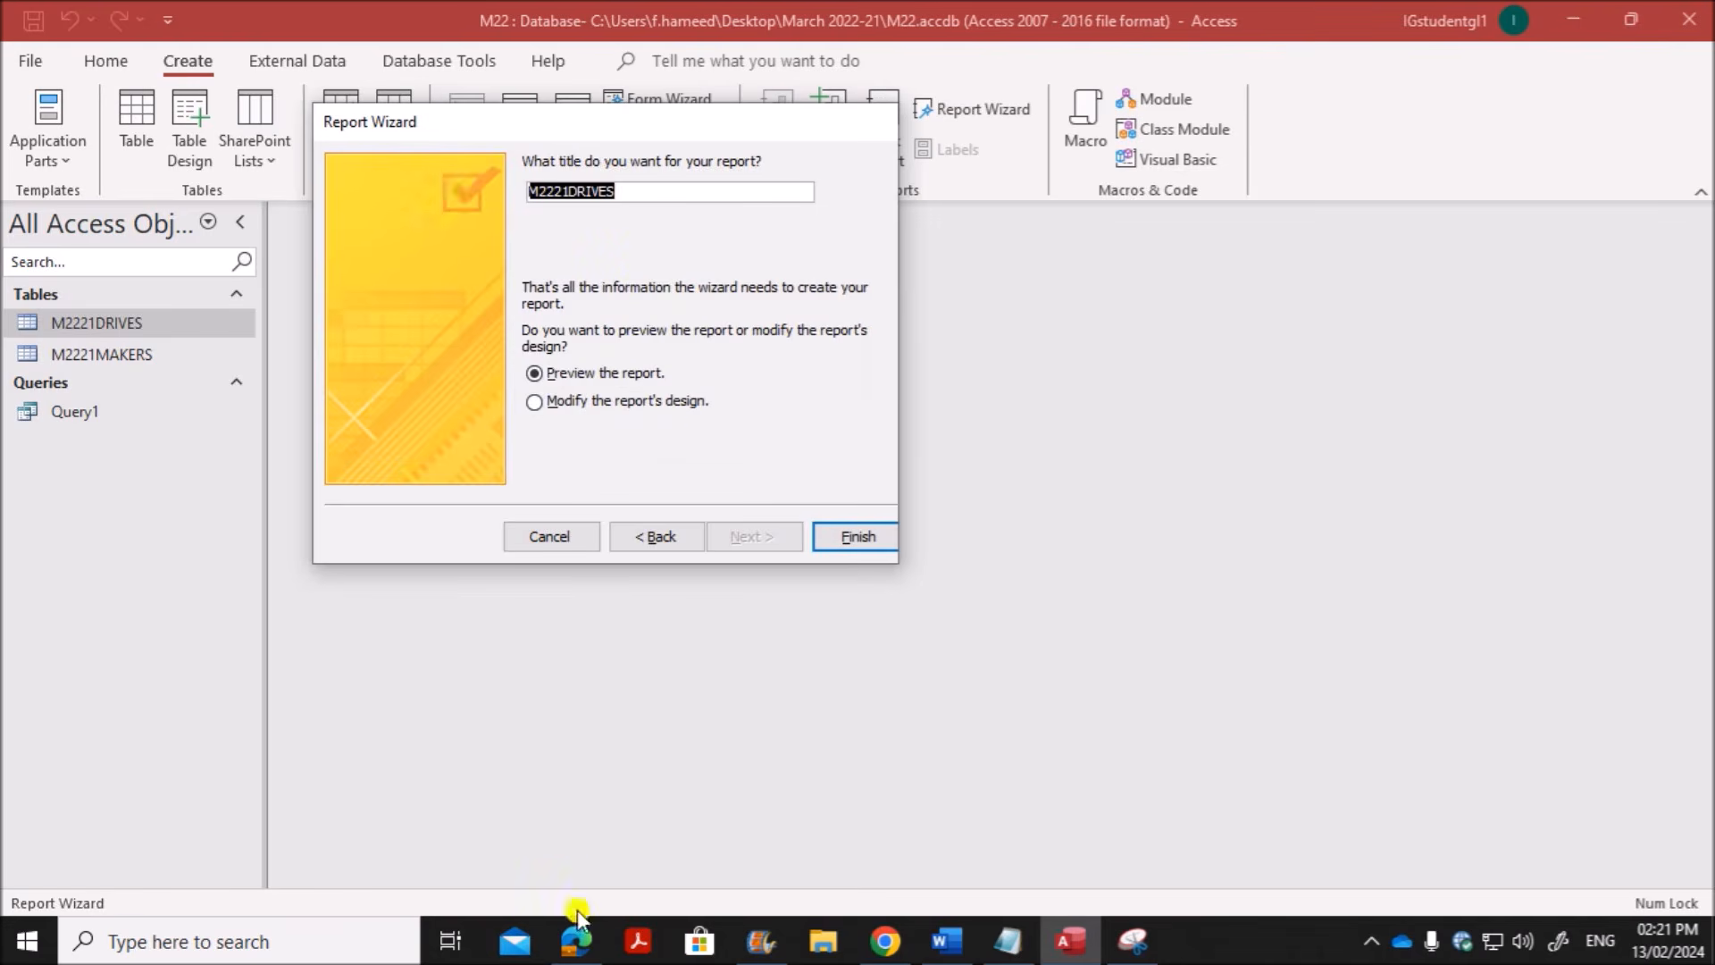
# Step: Highlight the title requirement in the exam paper in Edge, and finish the Access report with the title "Drives for Gamers or Creative Work"
pyautogui.click(576, 940)
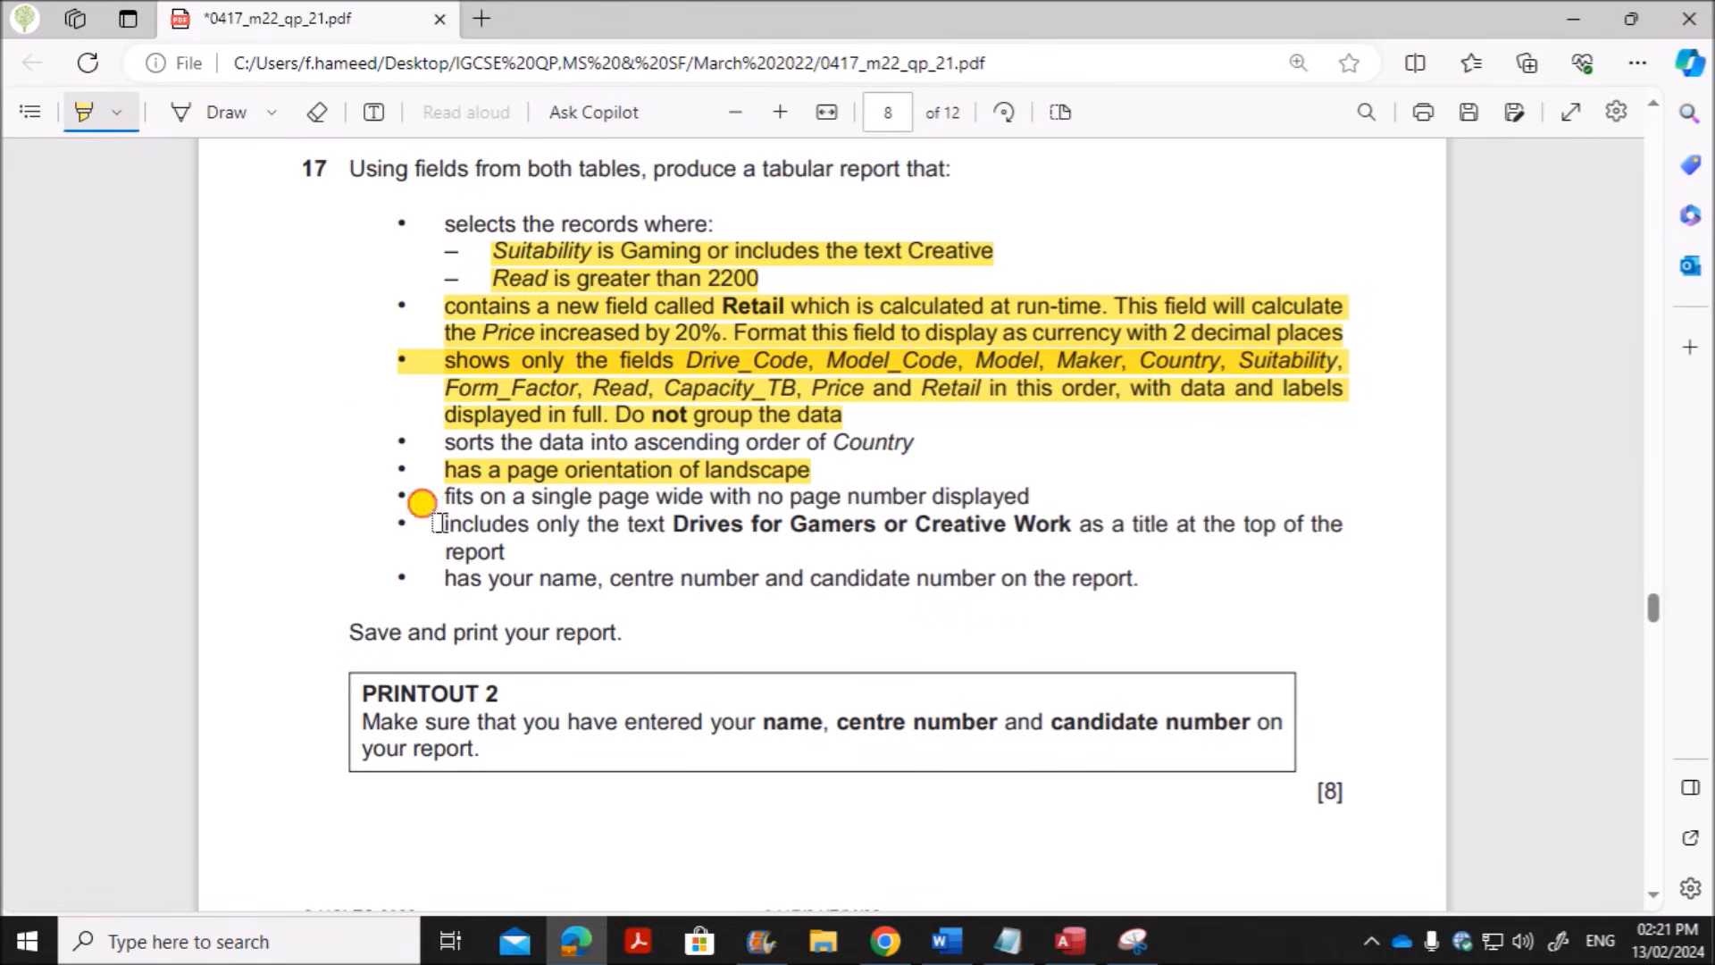
pyautogui.moveTo(438, 523); pyautogui.dragTo(505, 552)
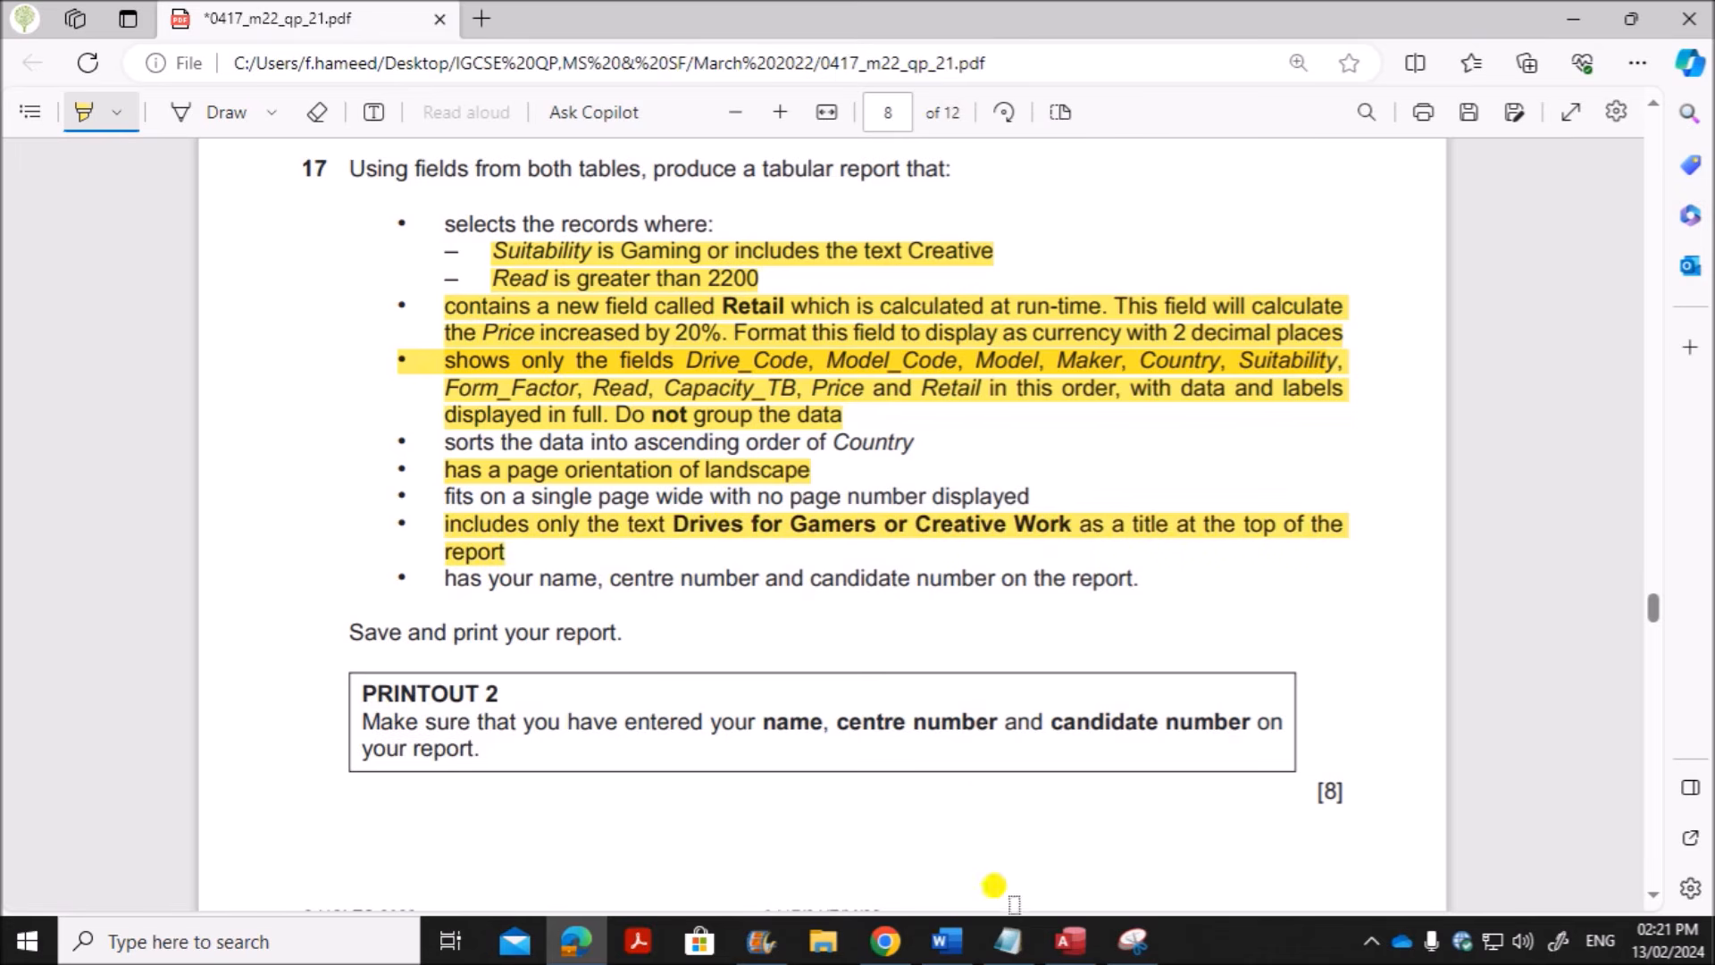
pyautogui.click(982, 804)
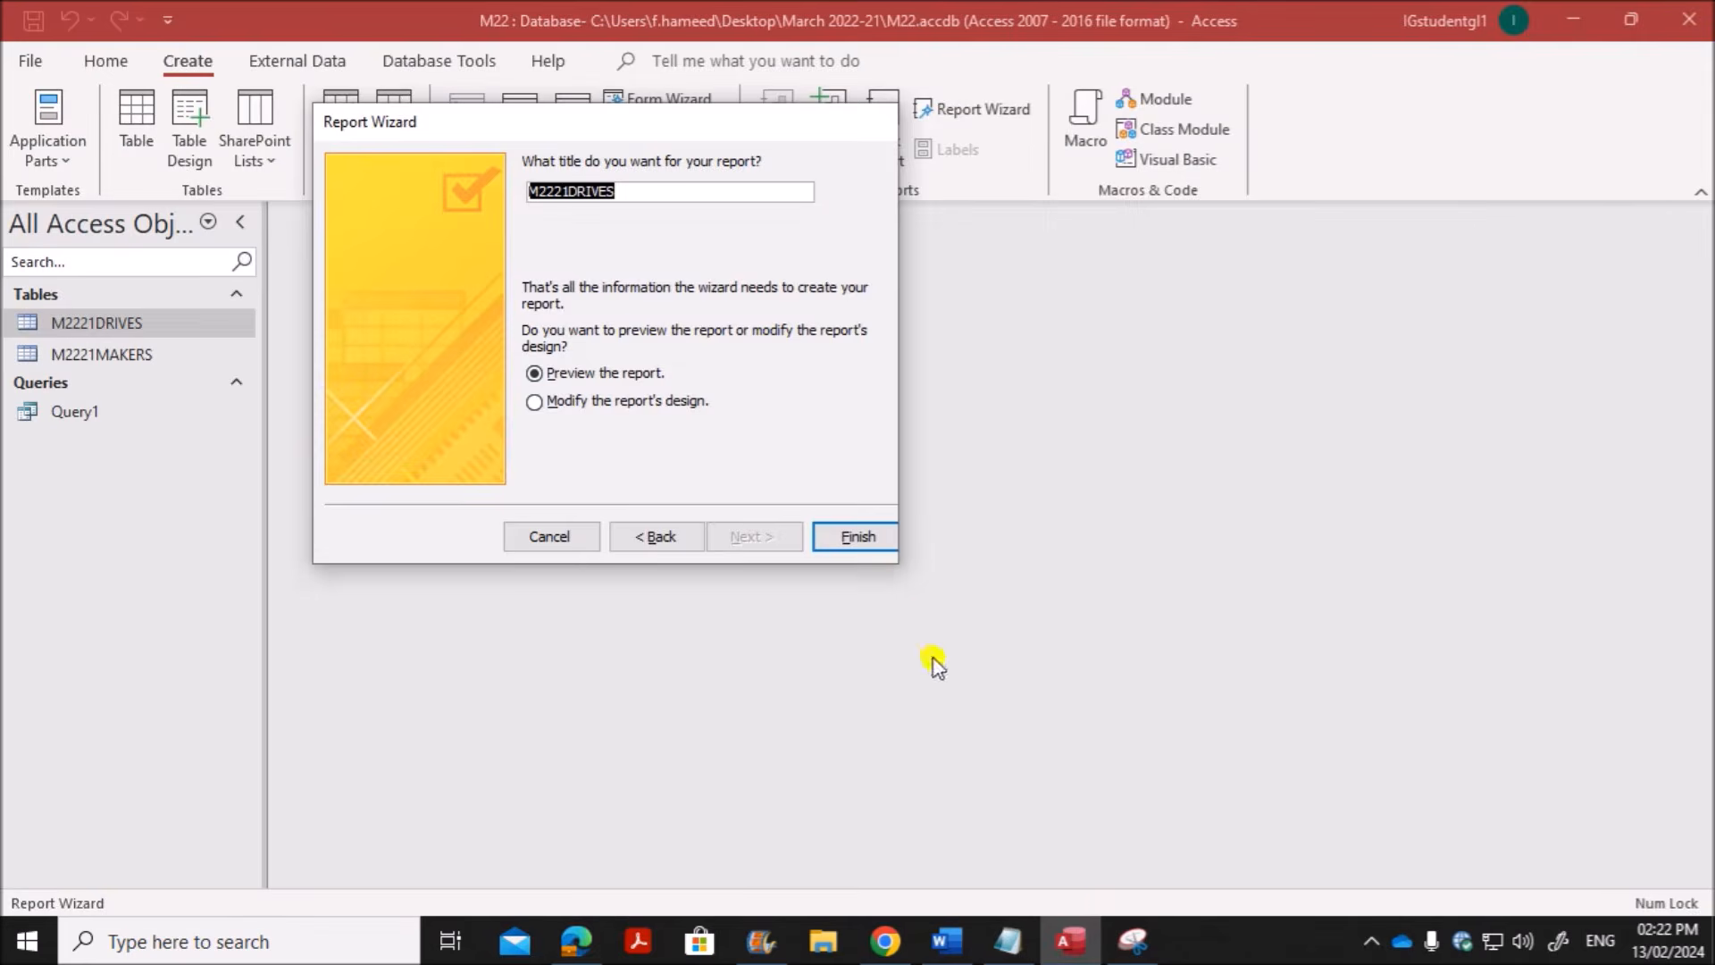
pyautogui.write('D')
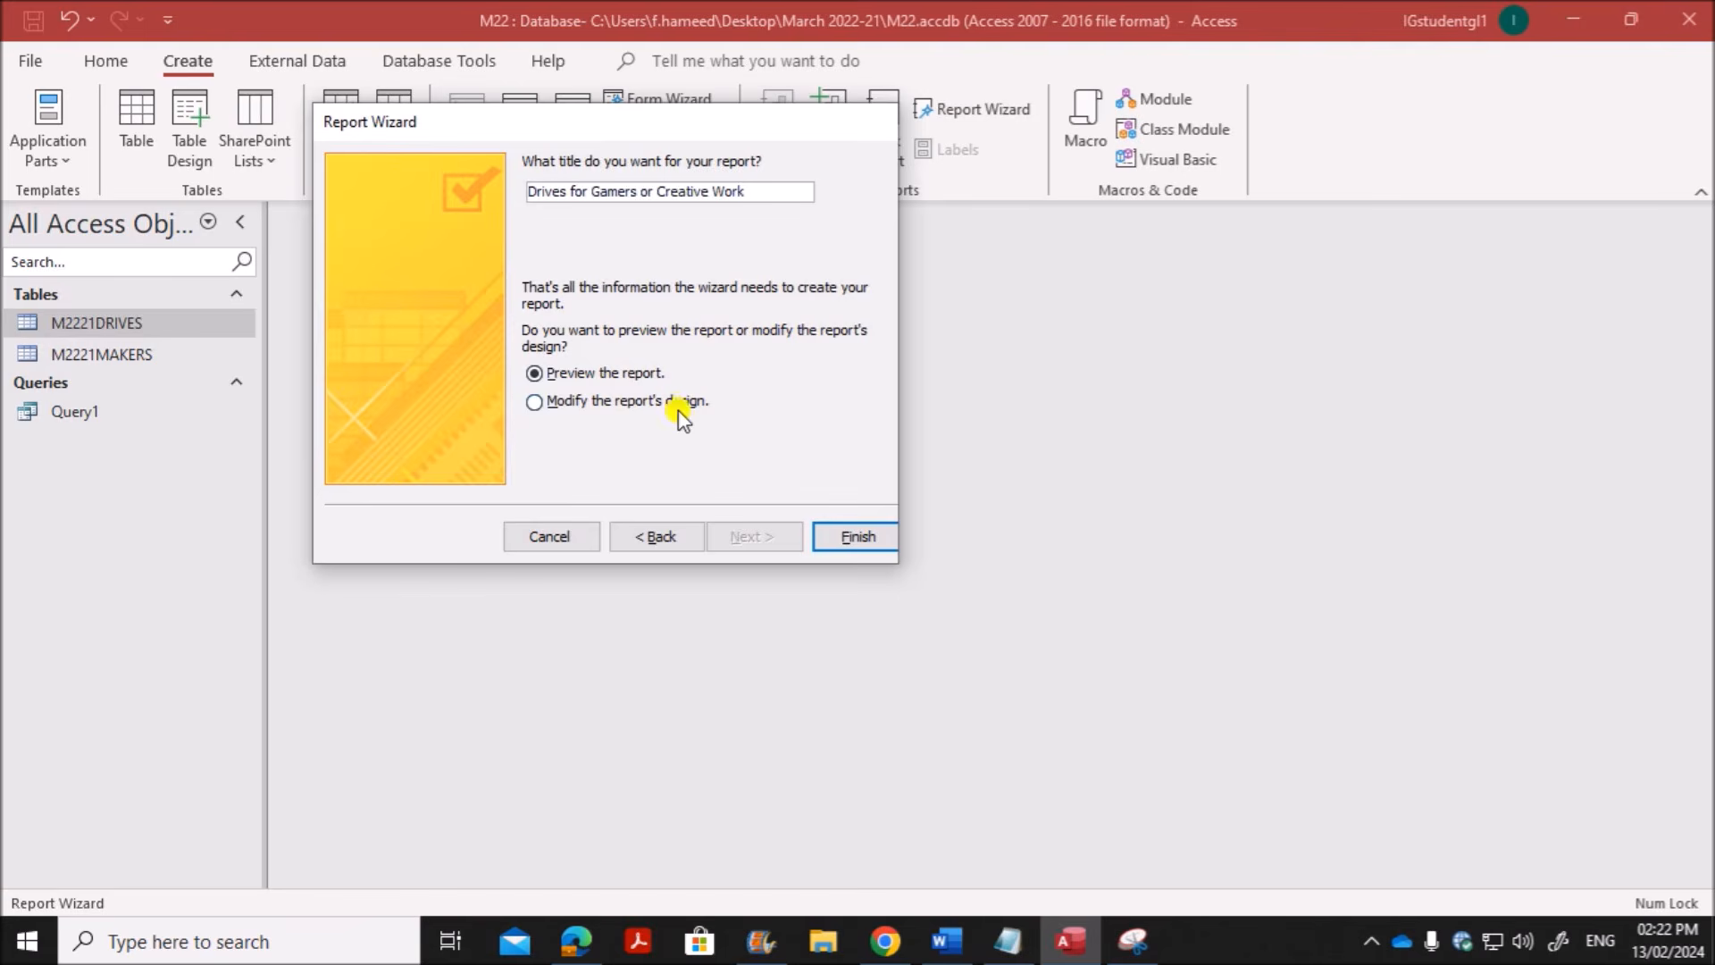
pyautogui.click(822, 535)
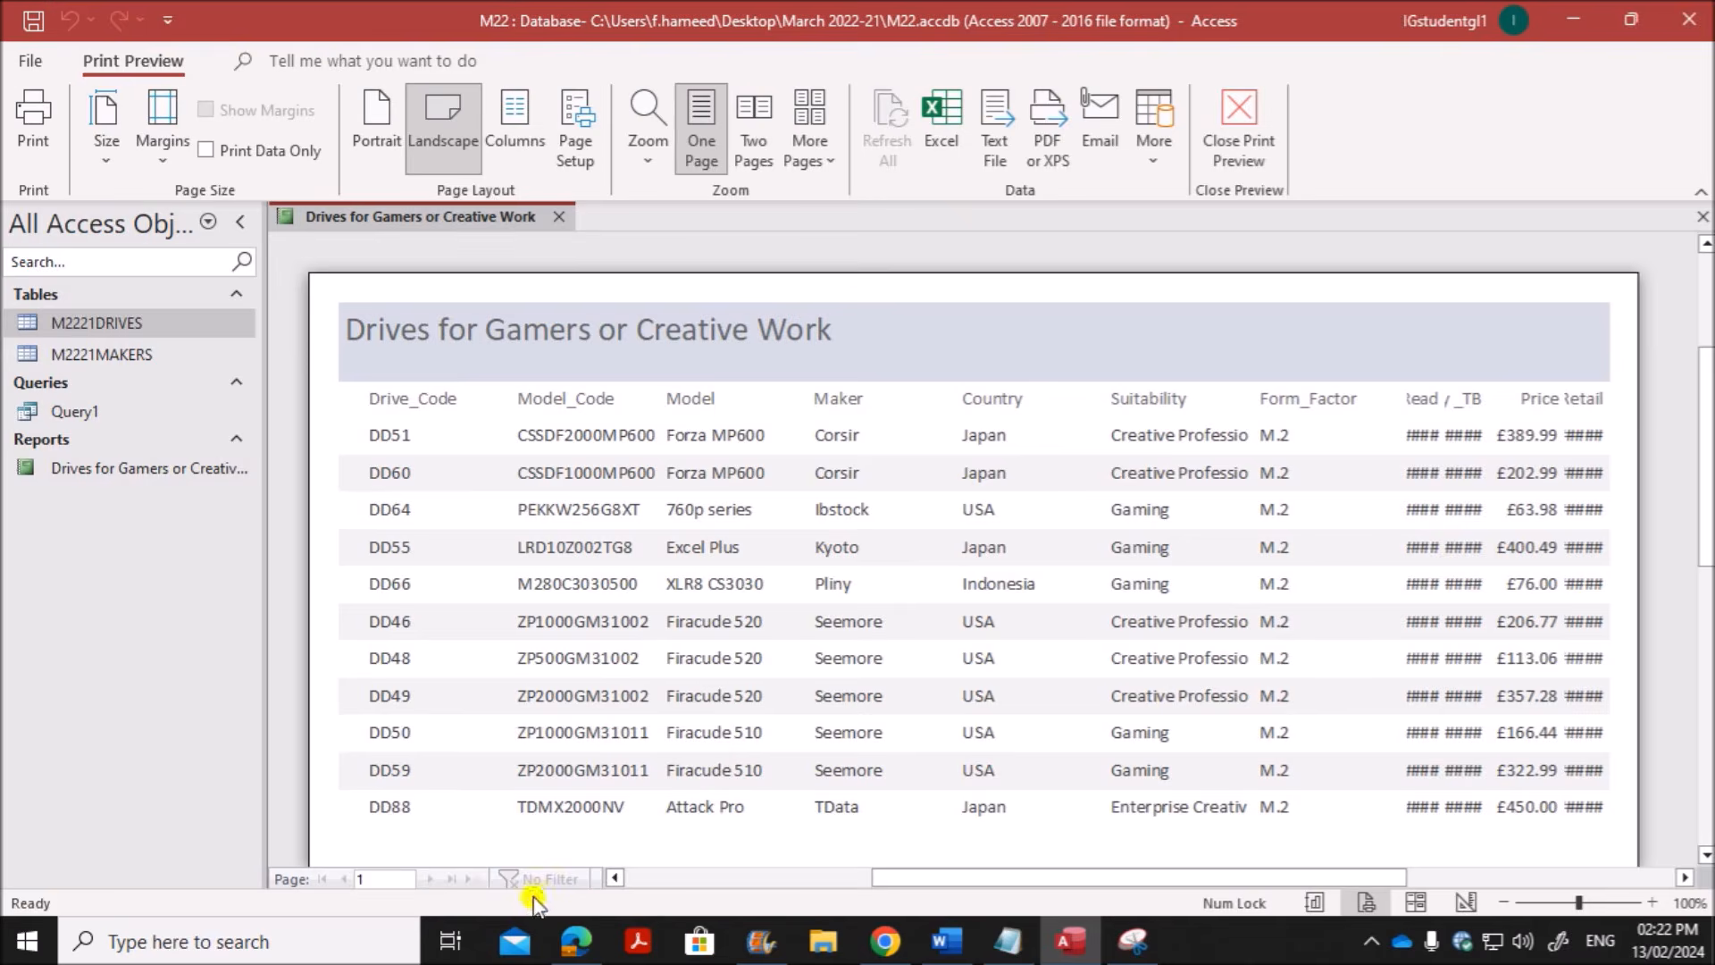
# Step: Switch to the exam paper in Edge, highlight the requirement to sort by ascending Country, and return to Access
pyautogui.click(555, 938)
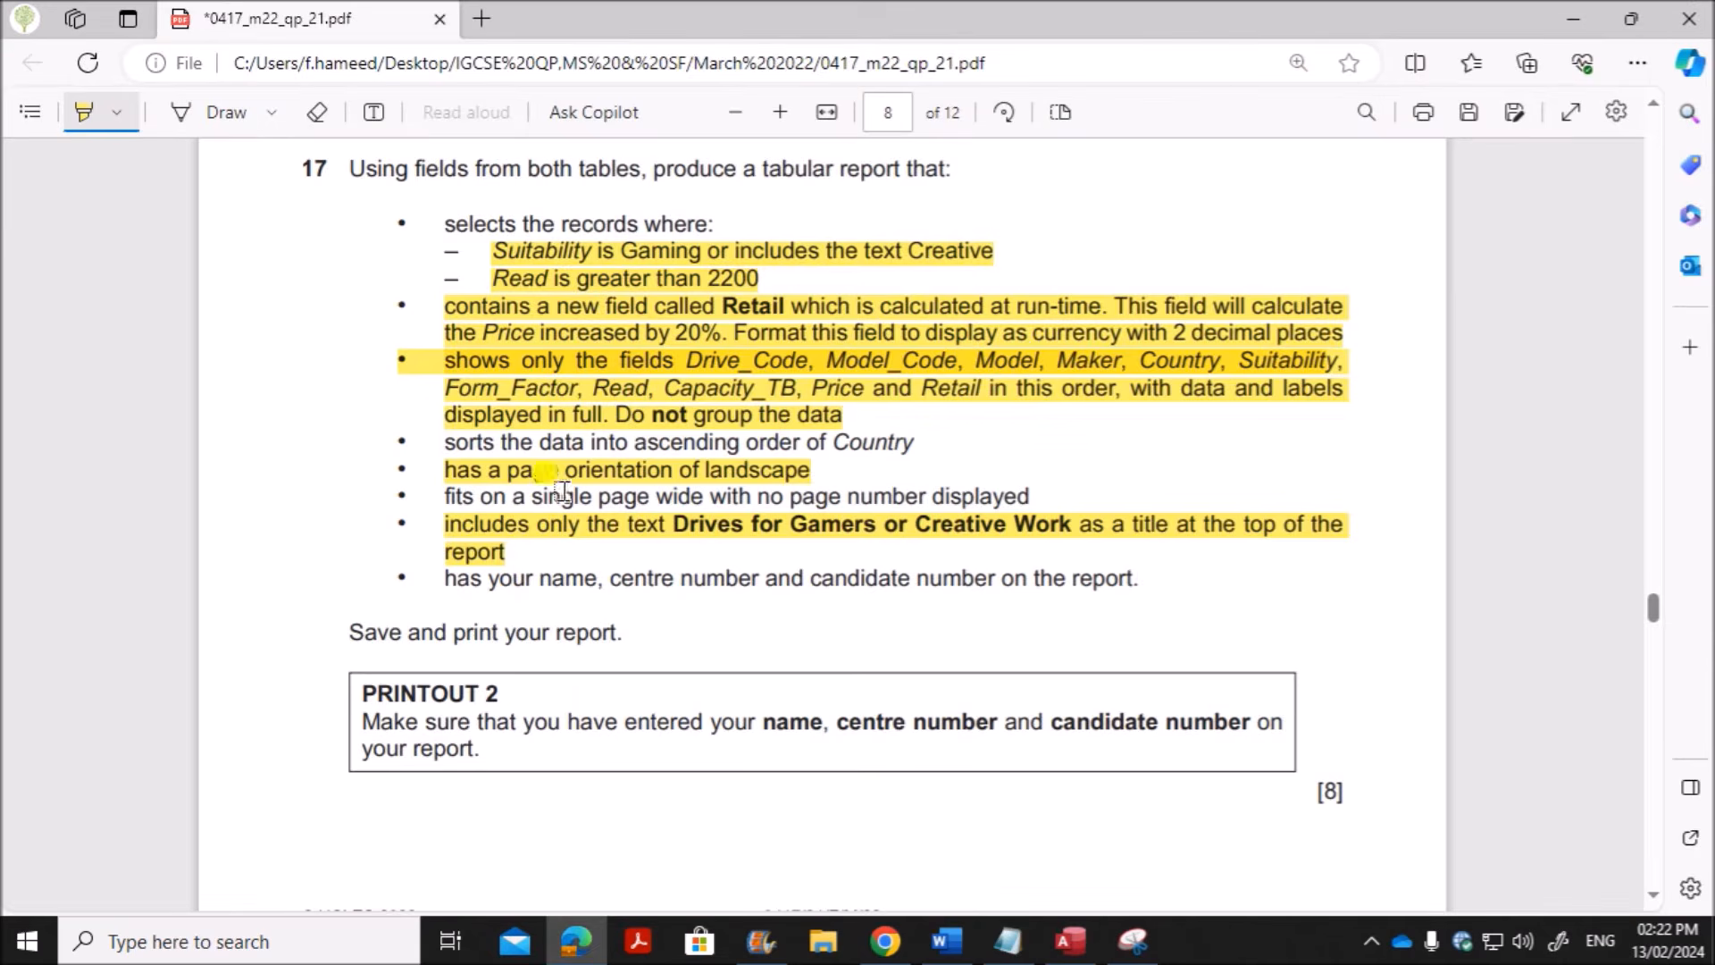
pyautogui.moveTo(451, 444); pyautogui.dragTo(913, 447)
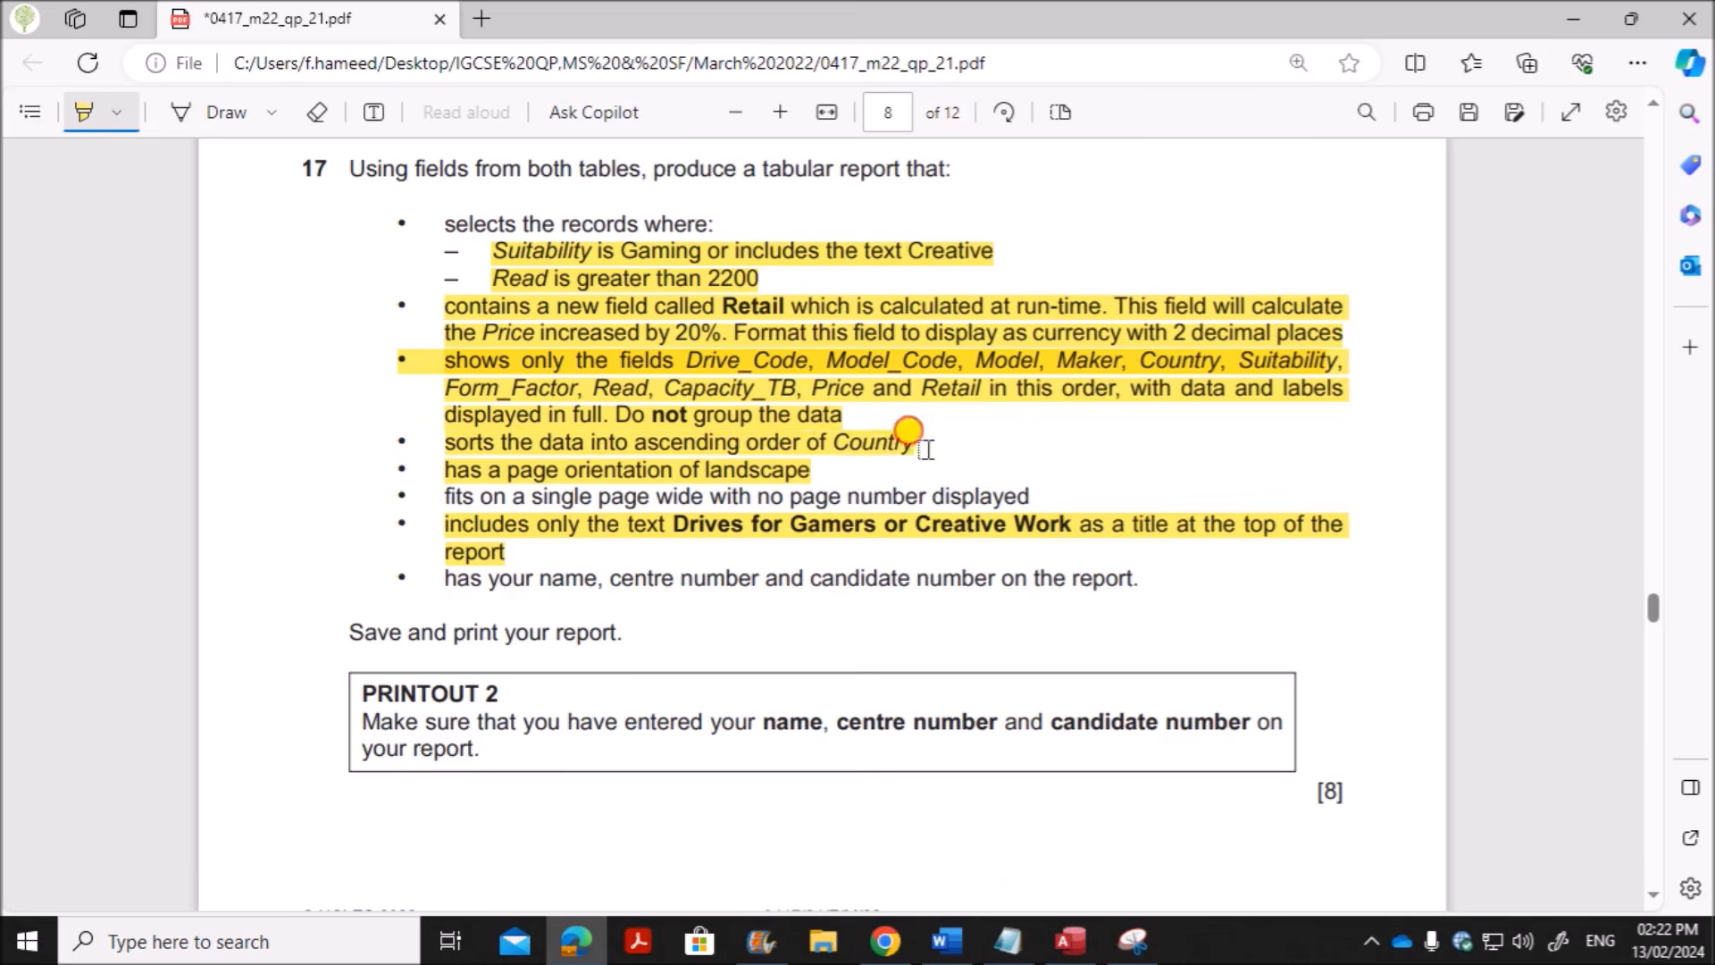
pyautogui.click(1070, 940)
# Step: Show the report in Design View and sort its records by Country with A on top
pyautogui.rightClick(384, 216)
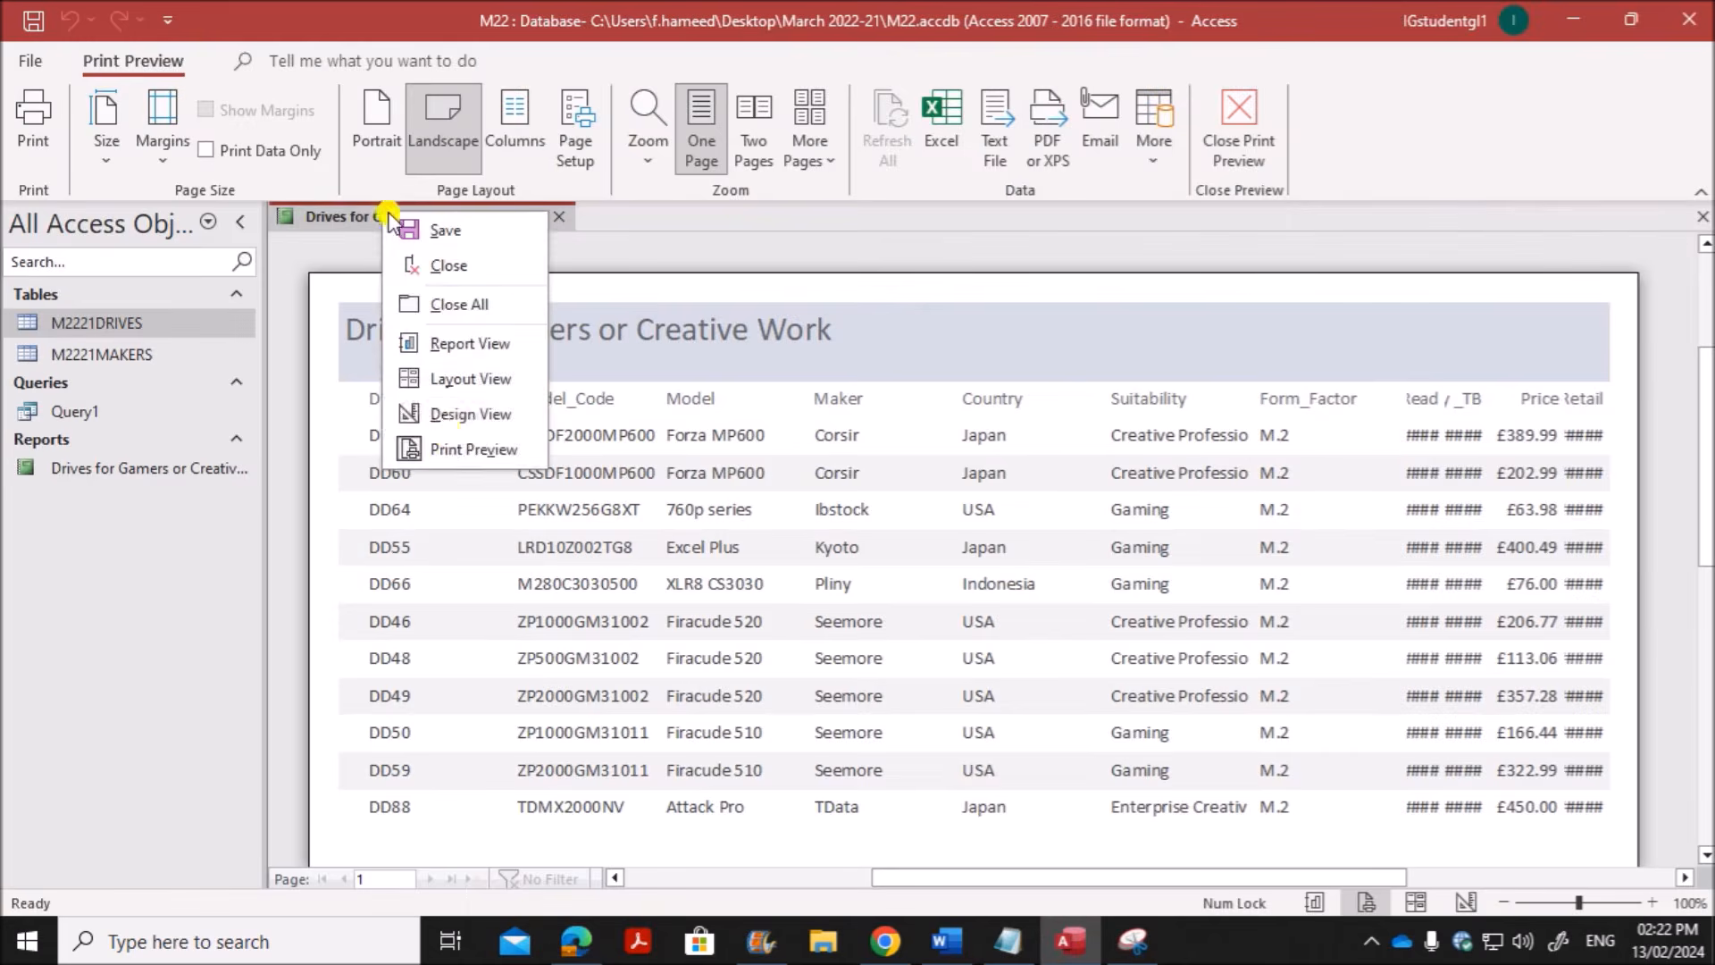
pyautogui.click(453, 425)
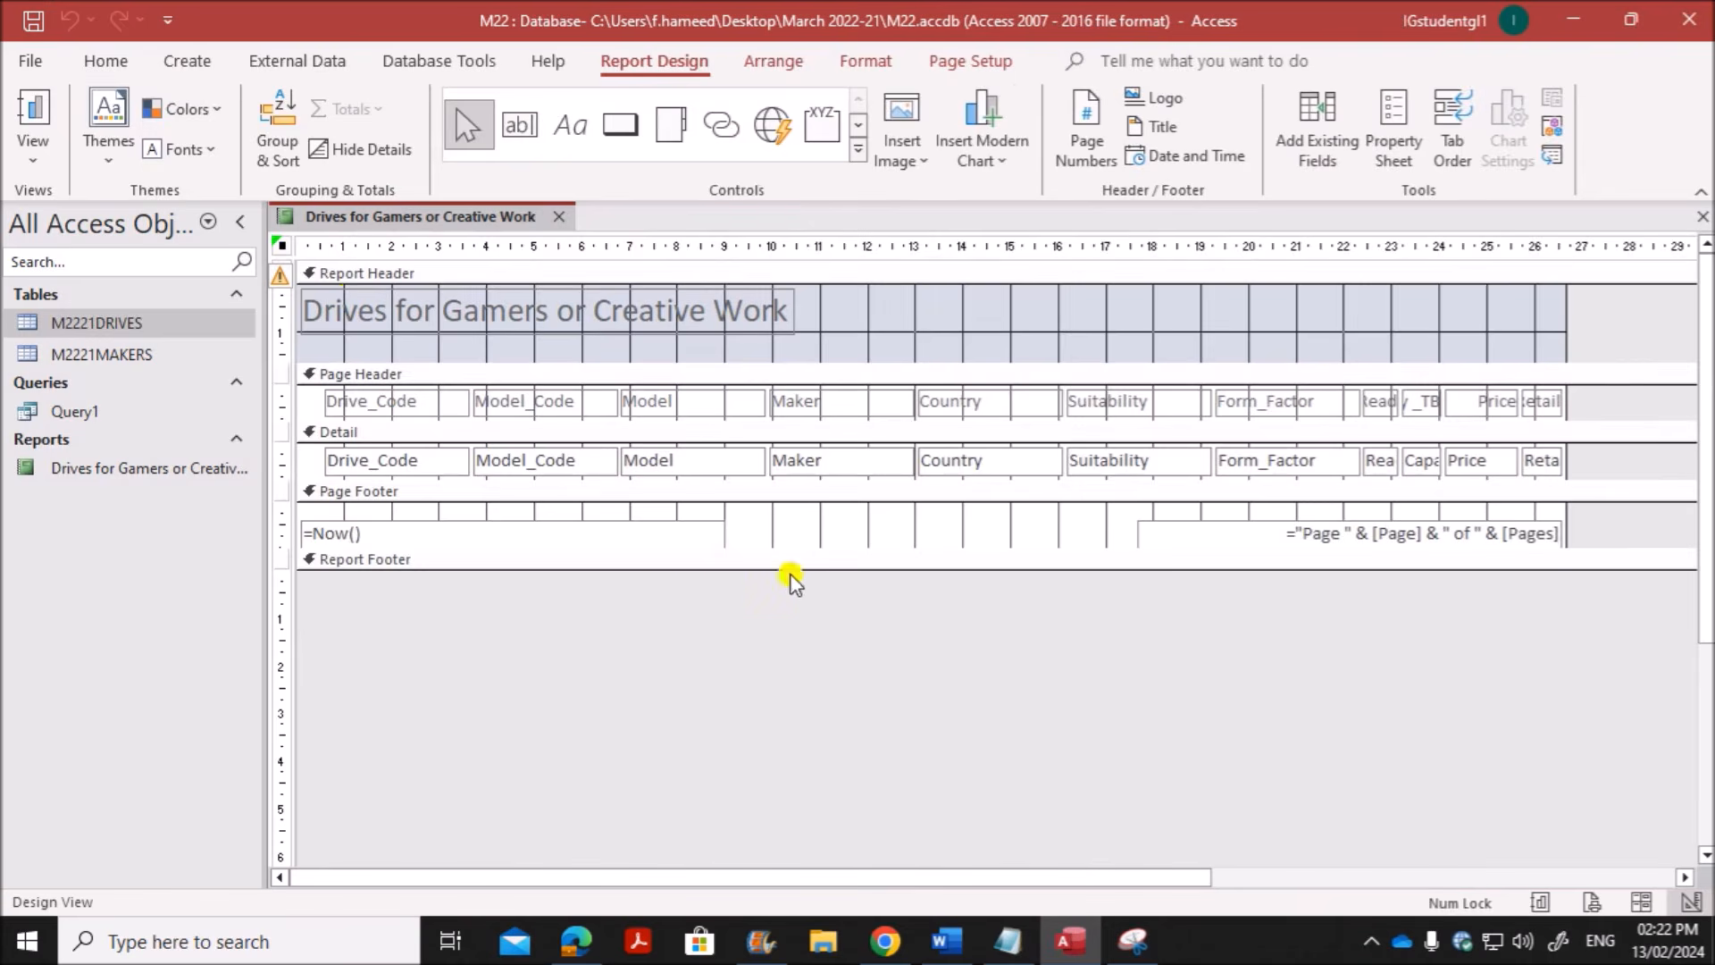
pyautogui.click(278, 149)
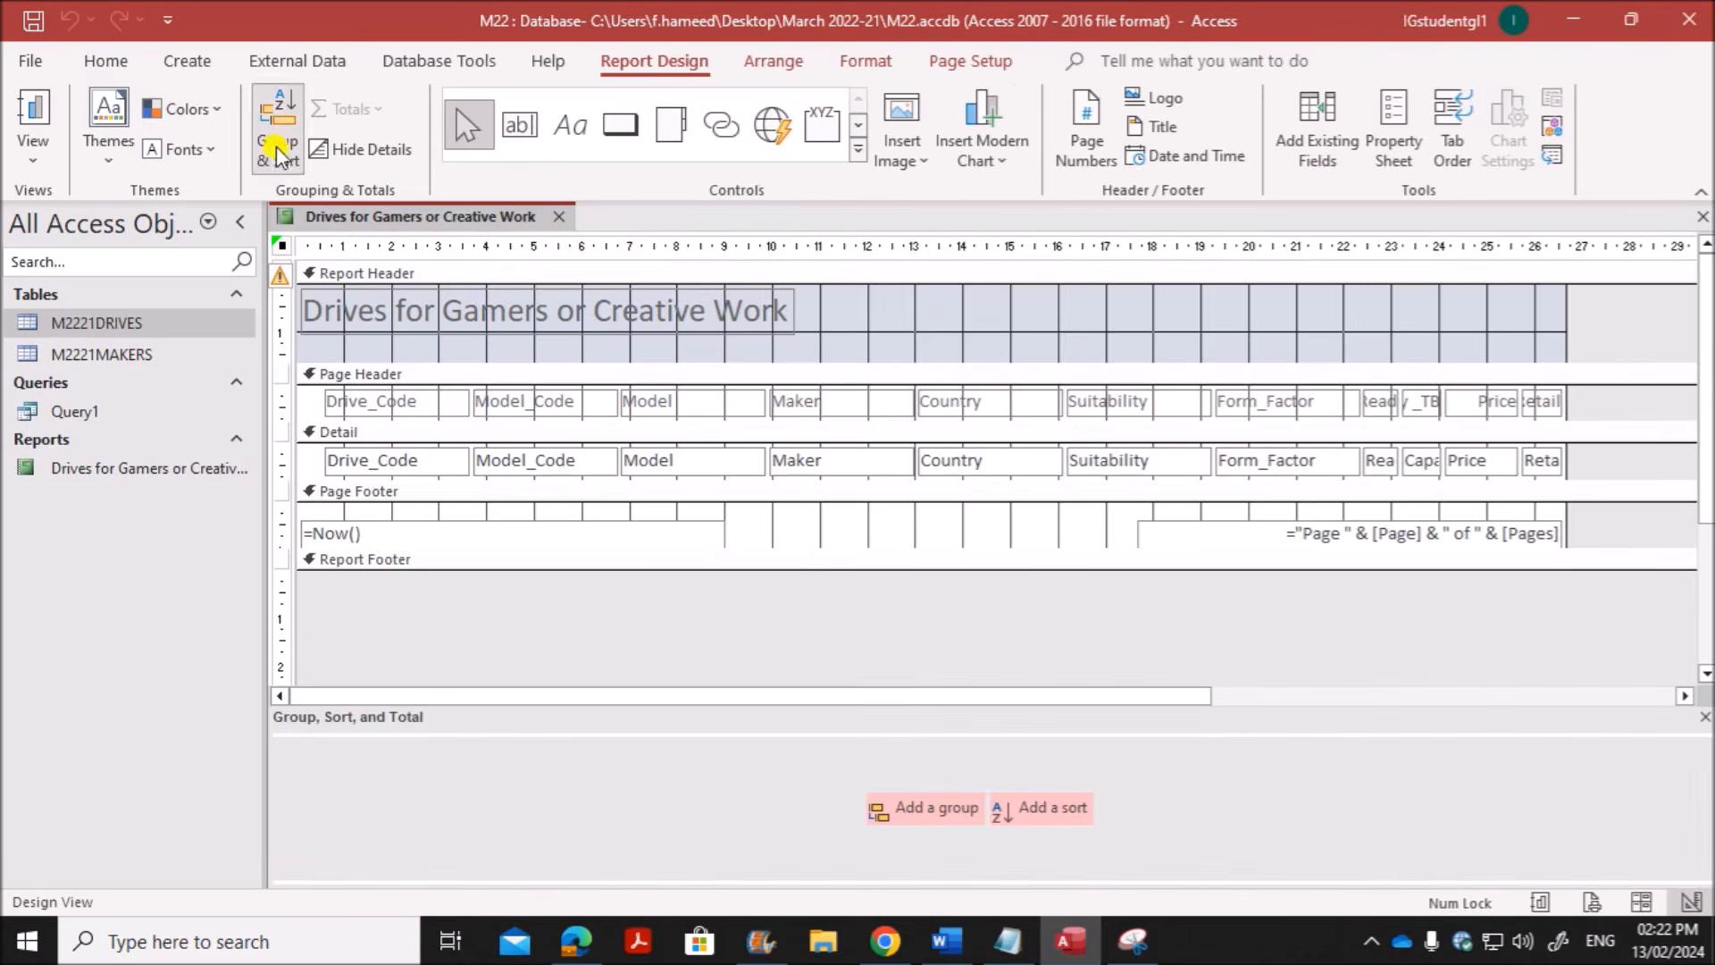
pyautogui.click(1034, 810)
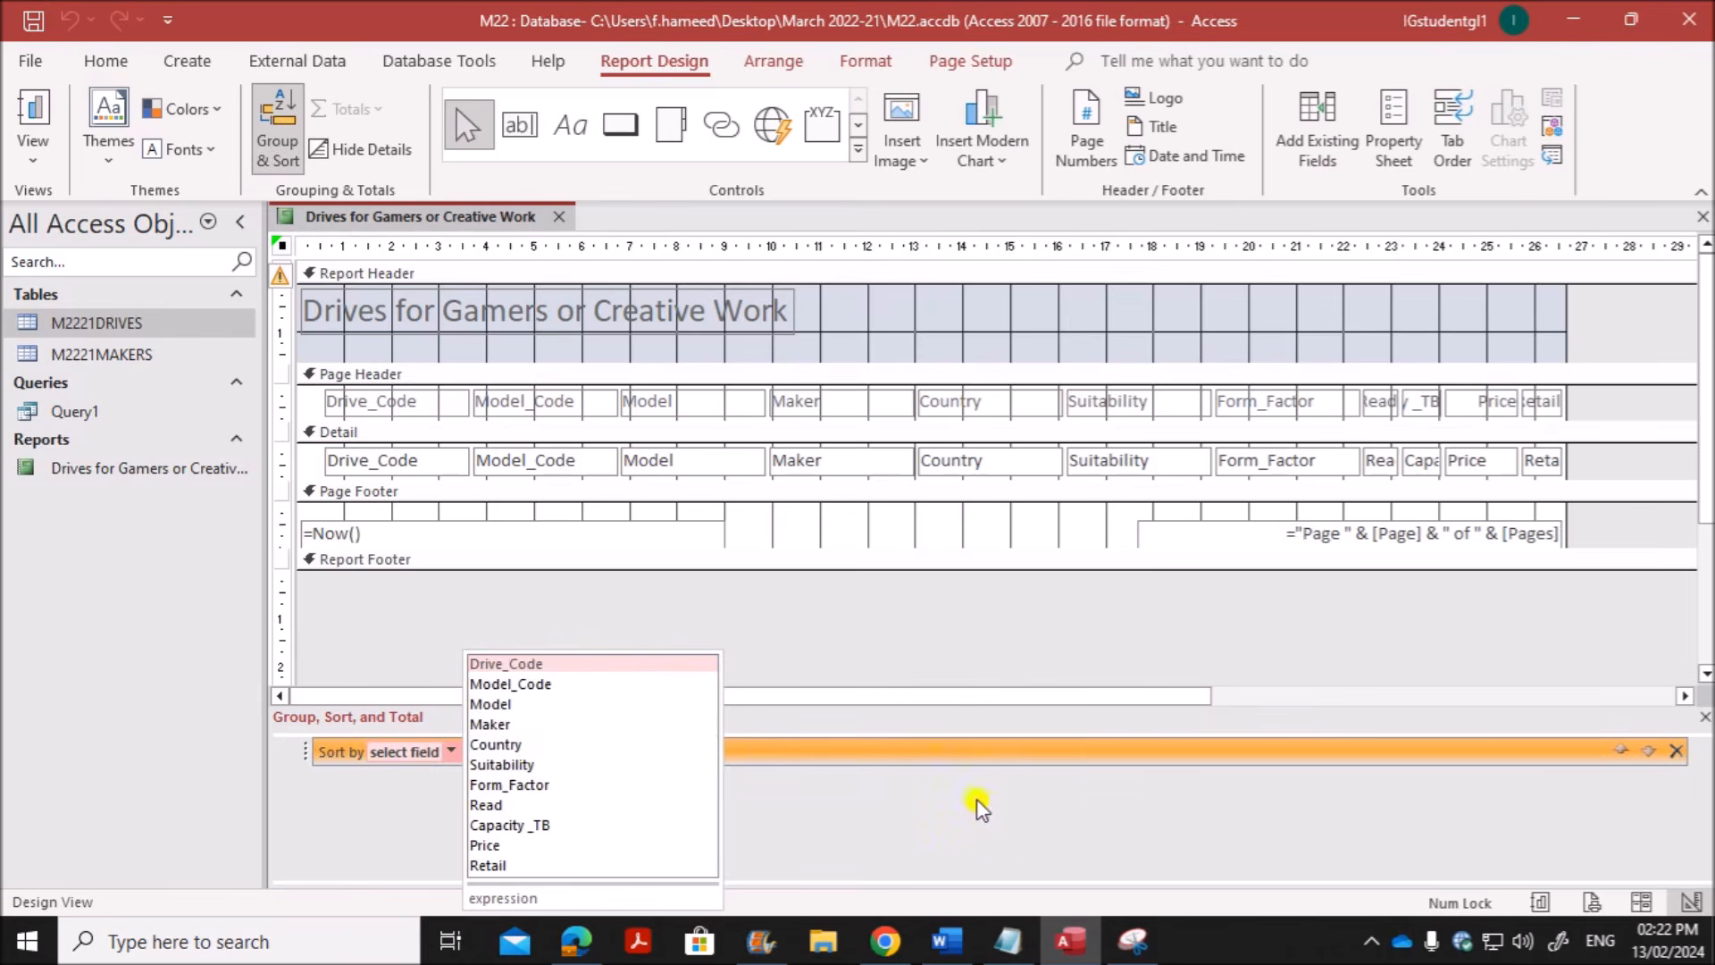
pyautogui.click(481, 745)
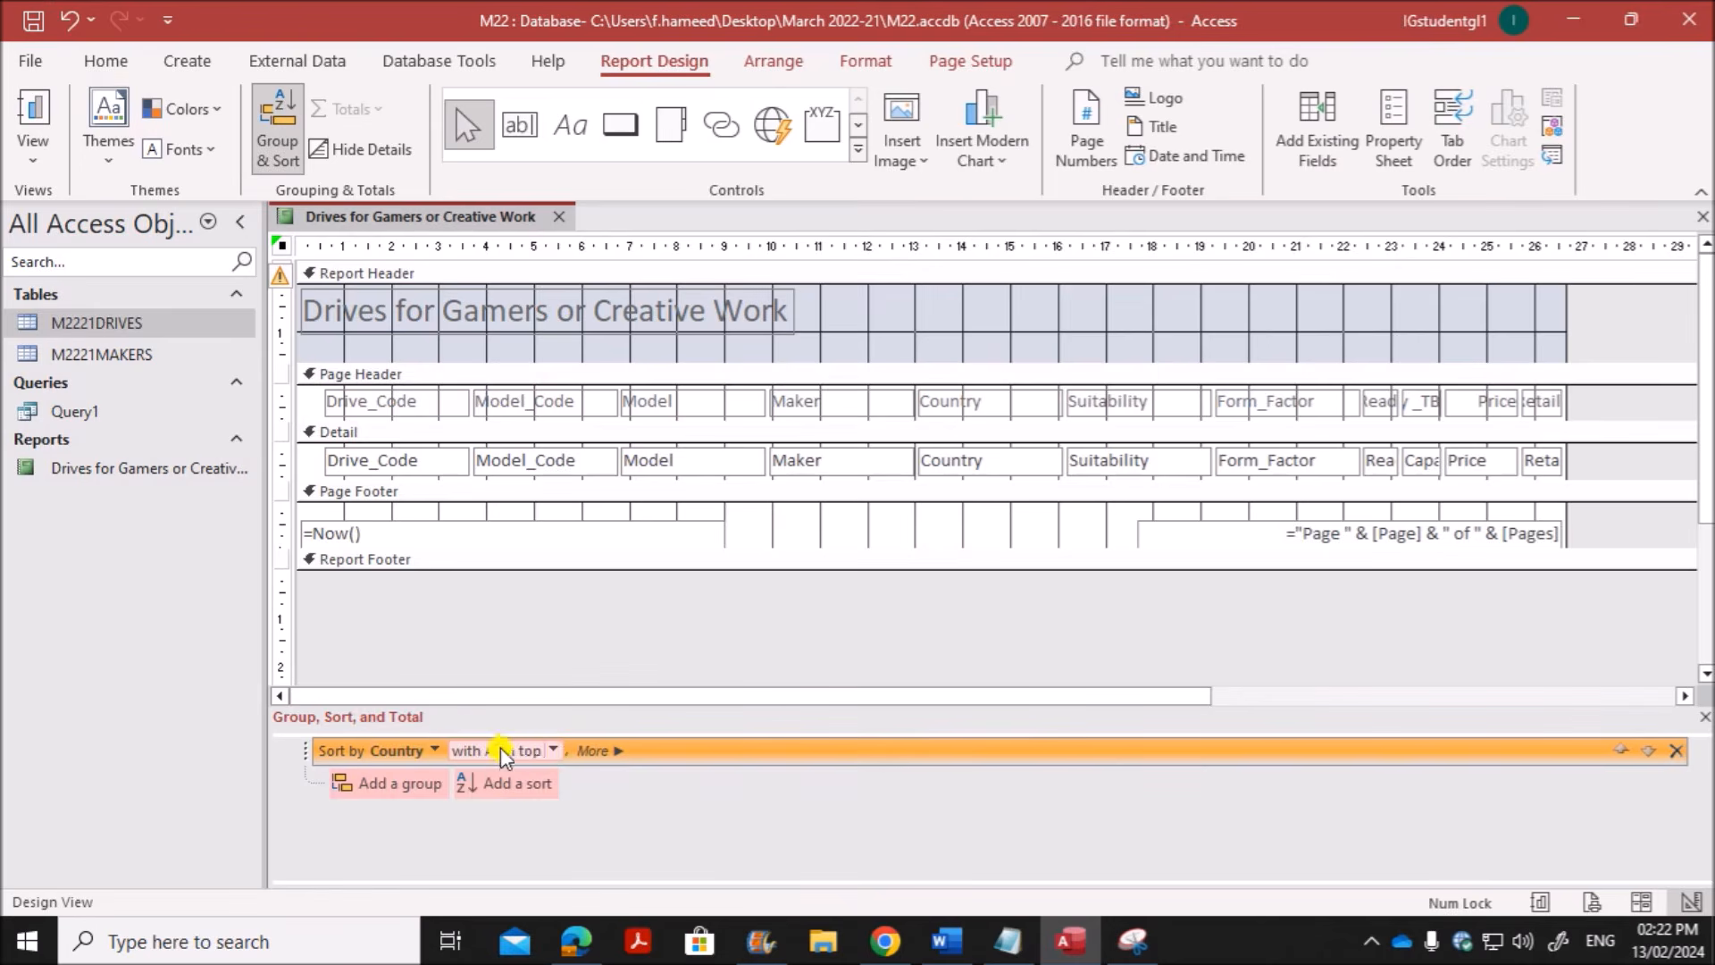
pyautogui.click(552, 751)
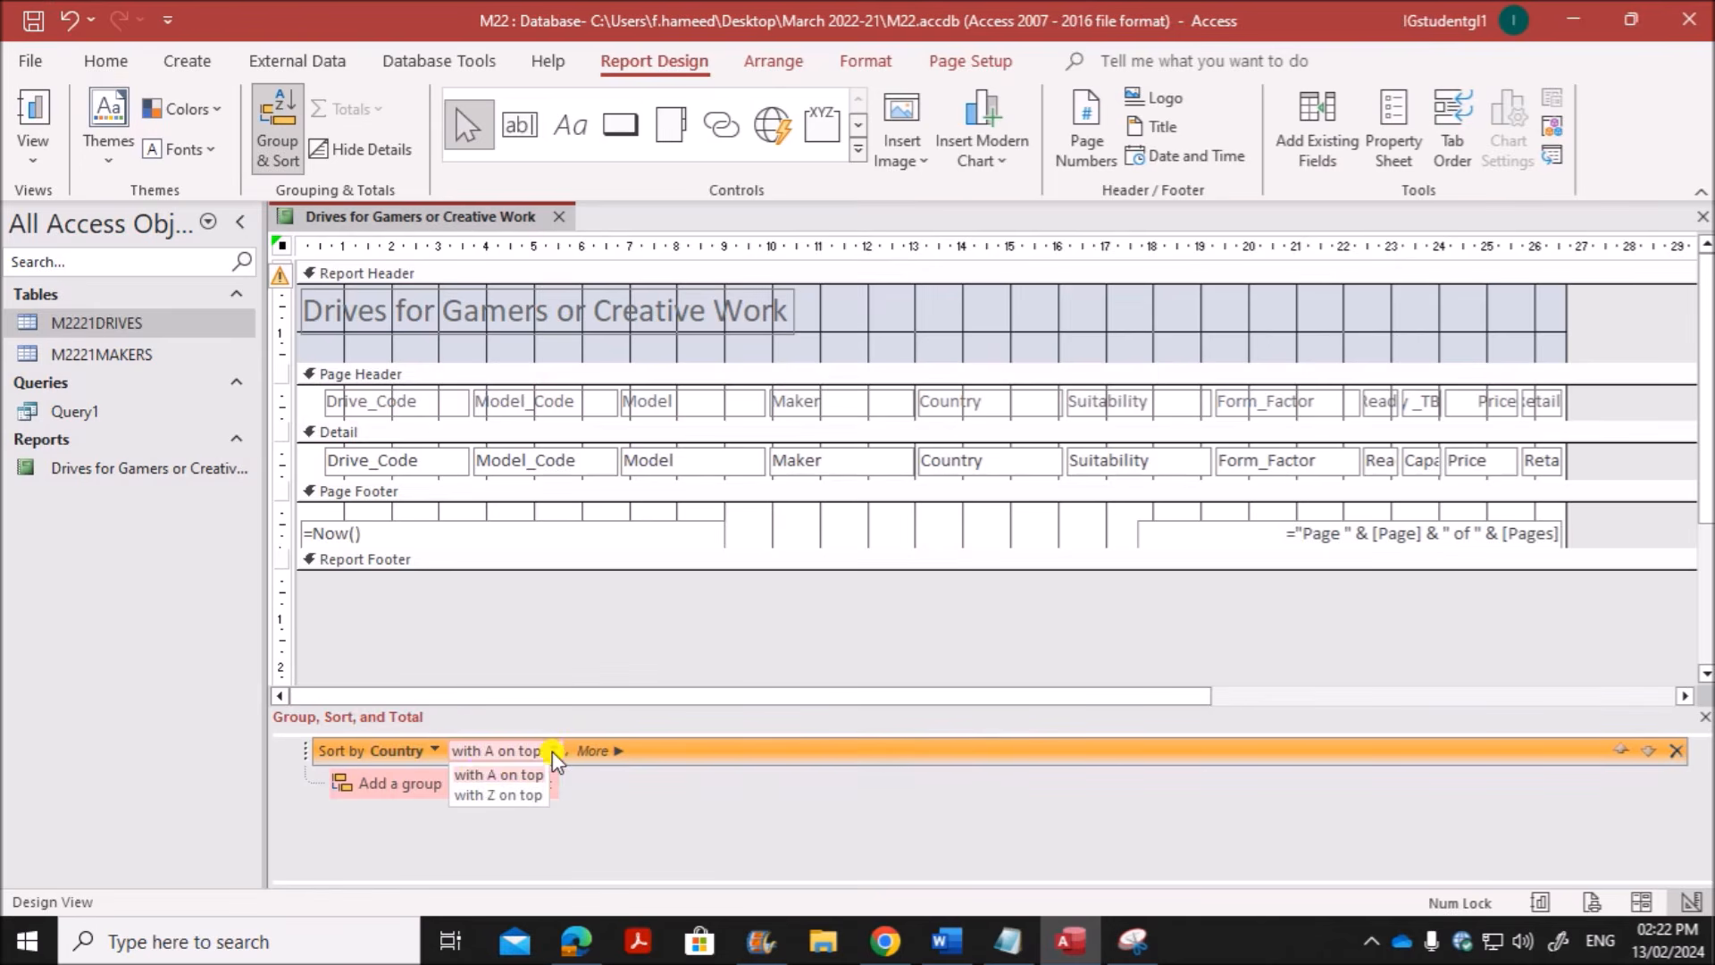
pyautogui.click(503, 777)
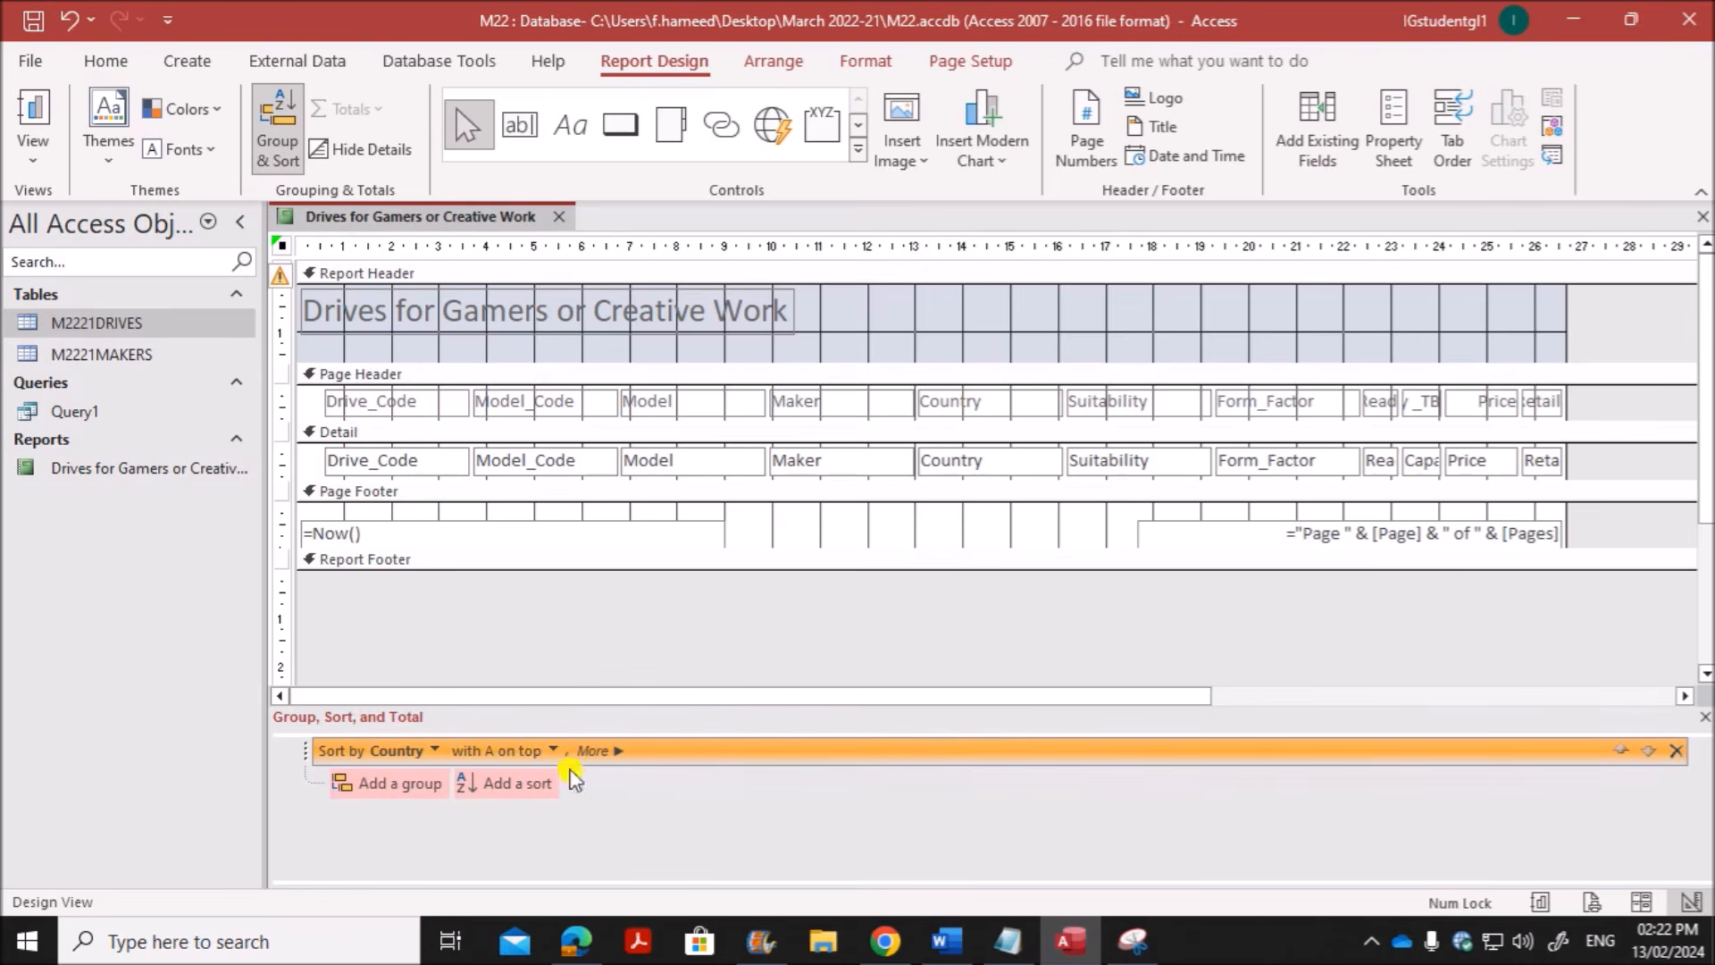
pyautogui.click(1701, 722)
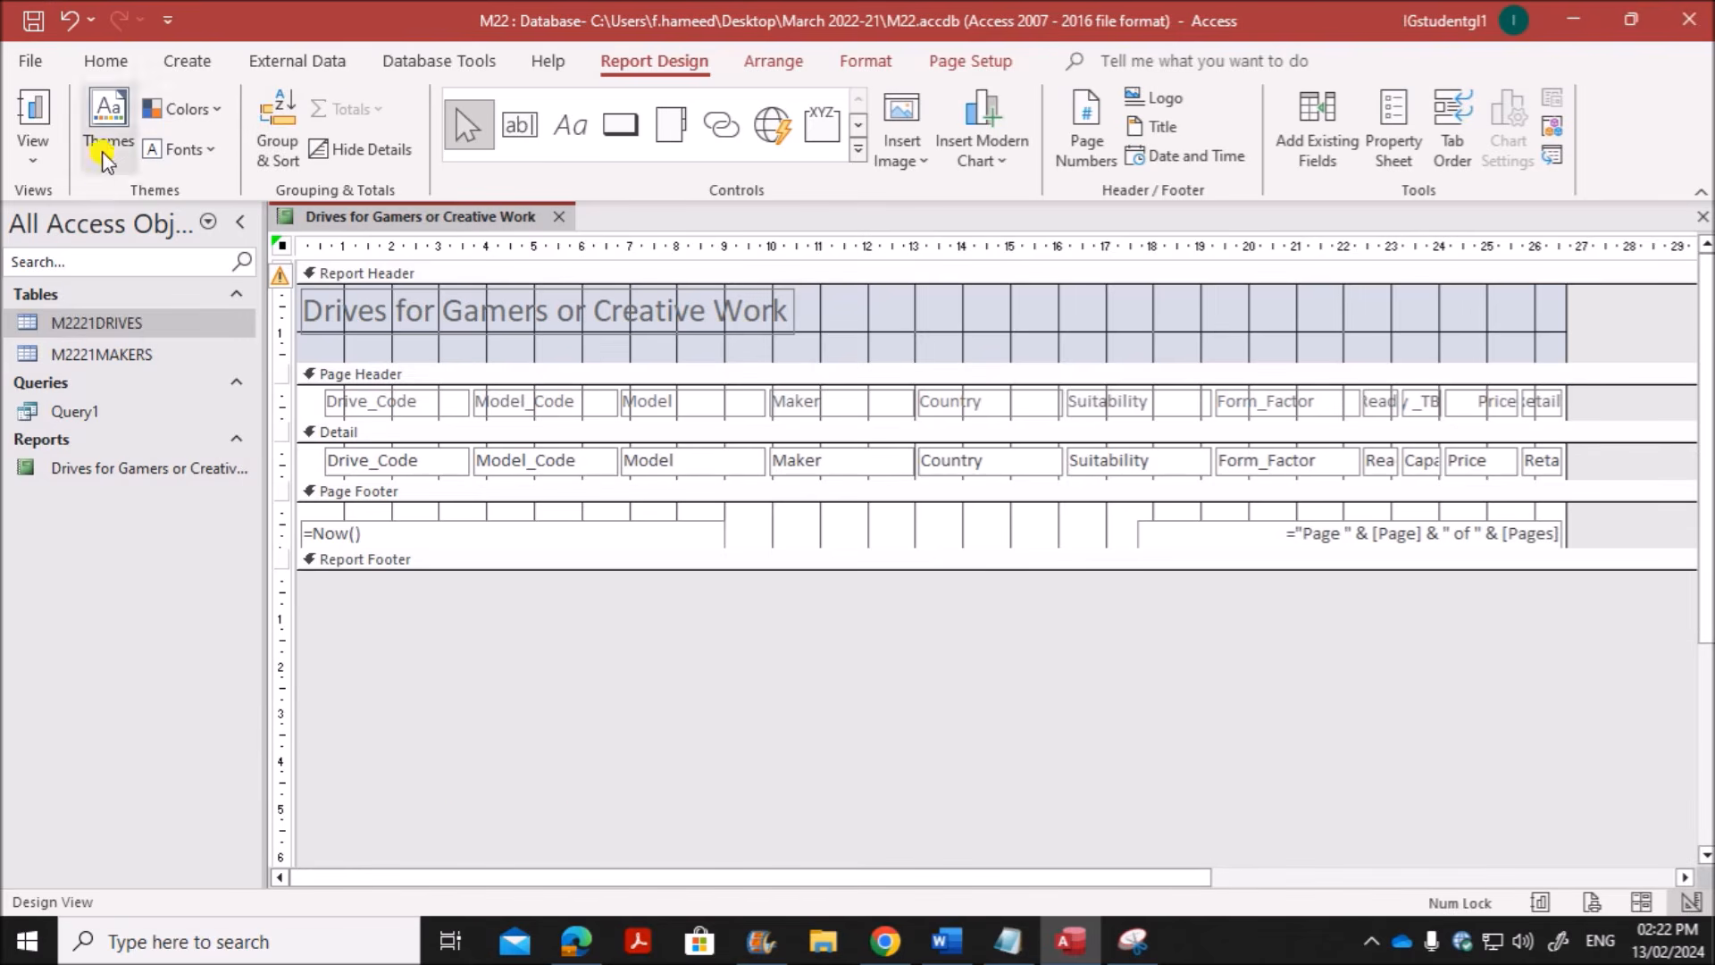
# Step: Check the report's columns in Print Preview and return it to Design View
pyautogui.rightClick(423, 218)
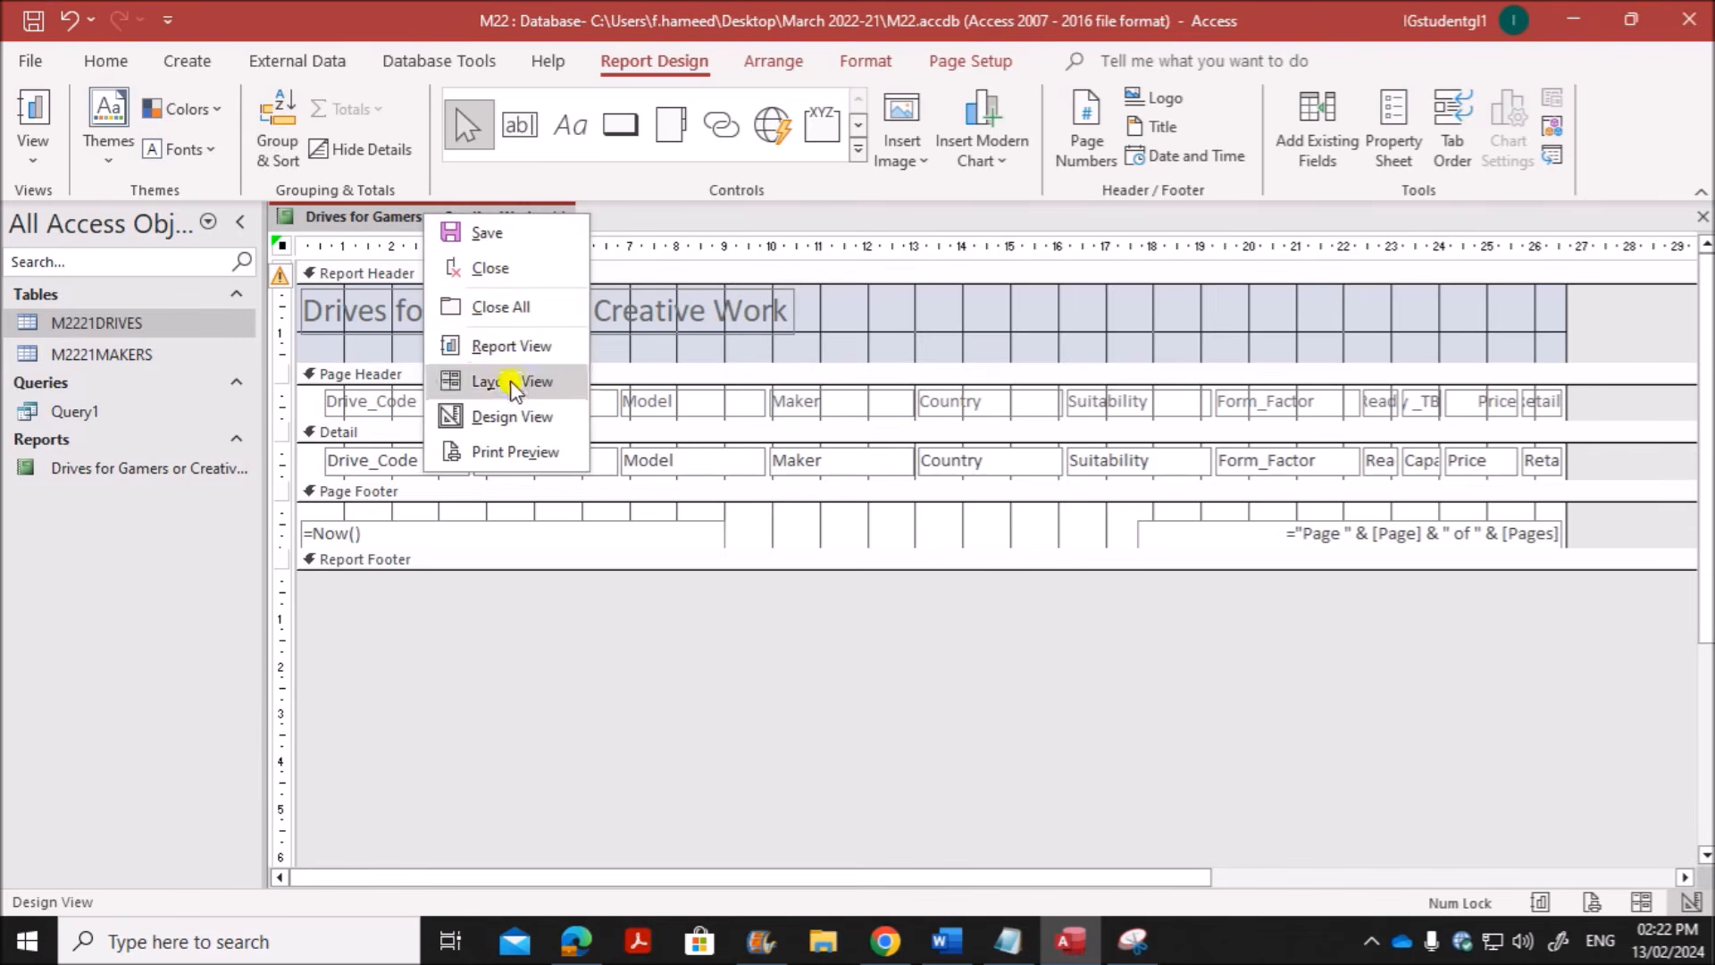
pyautogui.click(496, 451)
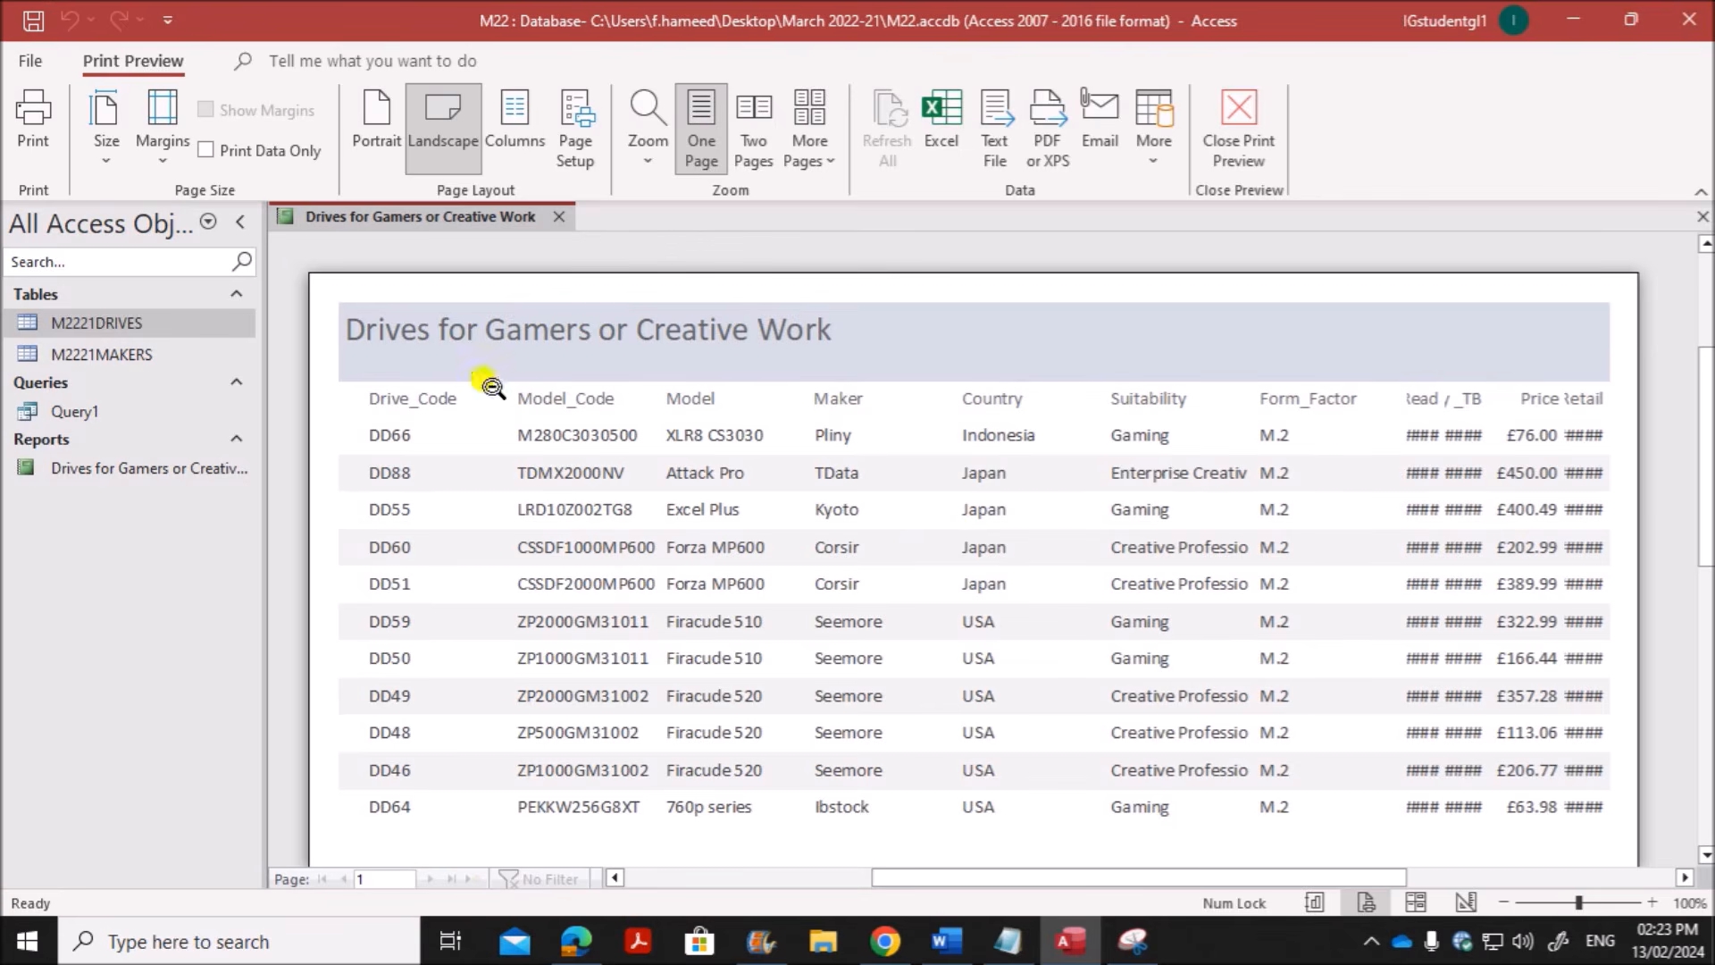
pyautogui.rightClick(459, 216)
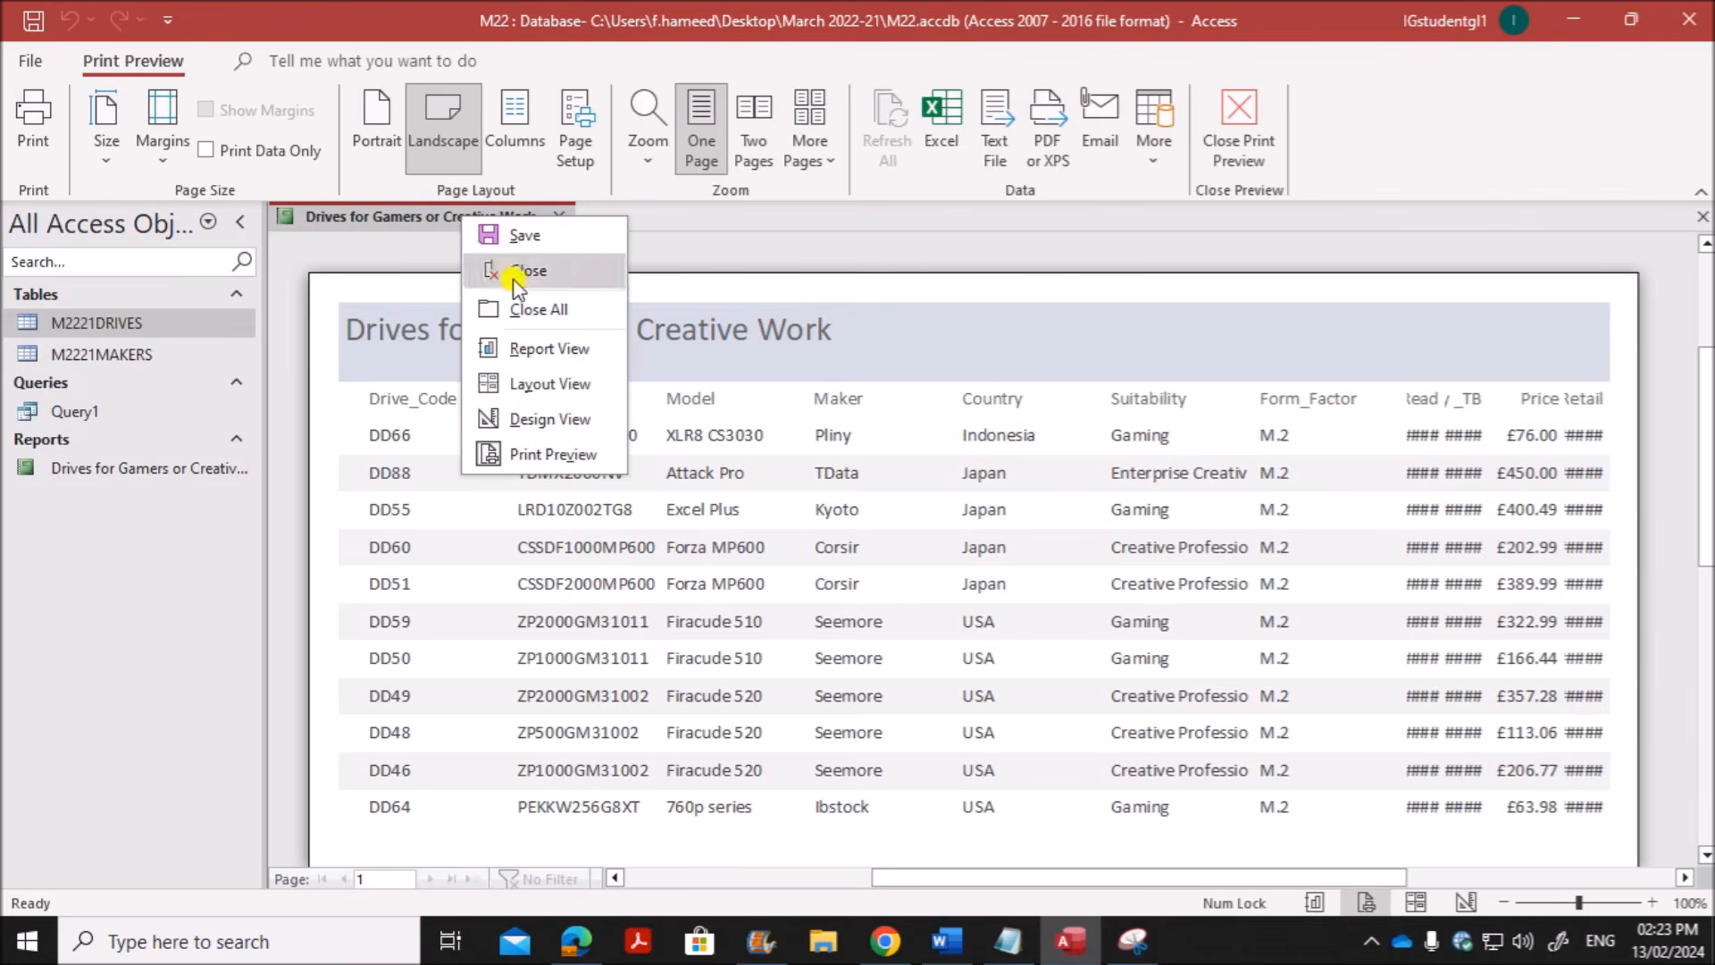
pyautogui.click(534, 420)
# Step: Highlight the requirement for name, centre number and candidate number in the exam paper in Edge, and return to Access
pyautogui.click(576, 940)
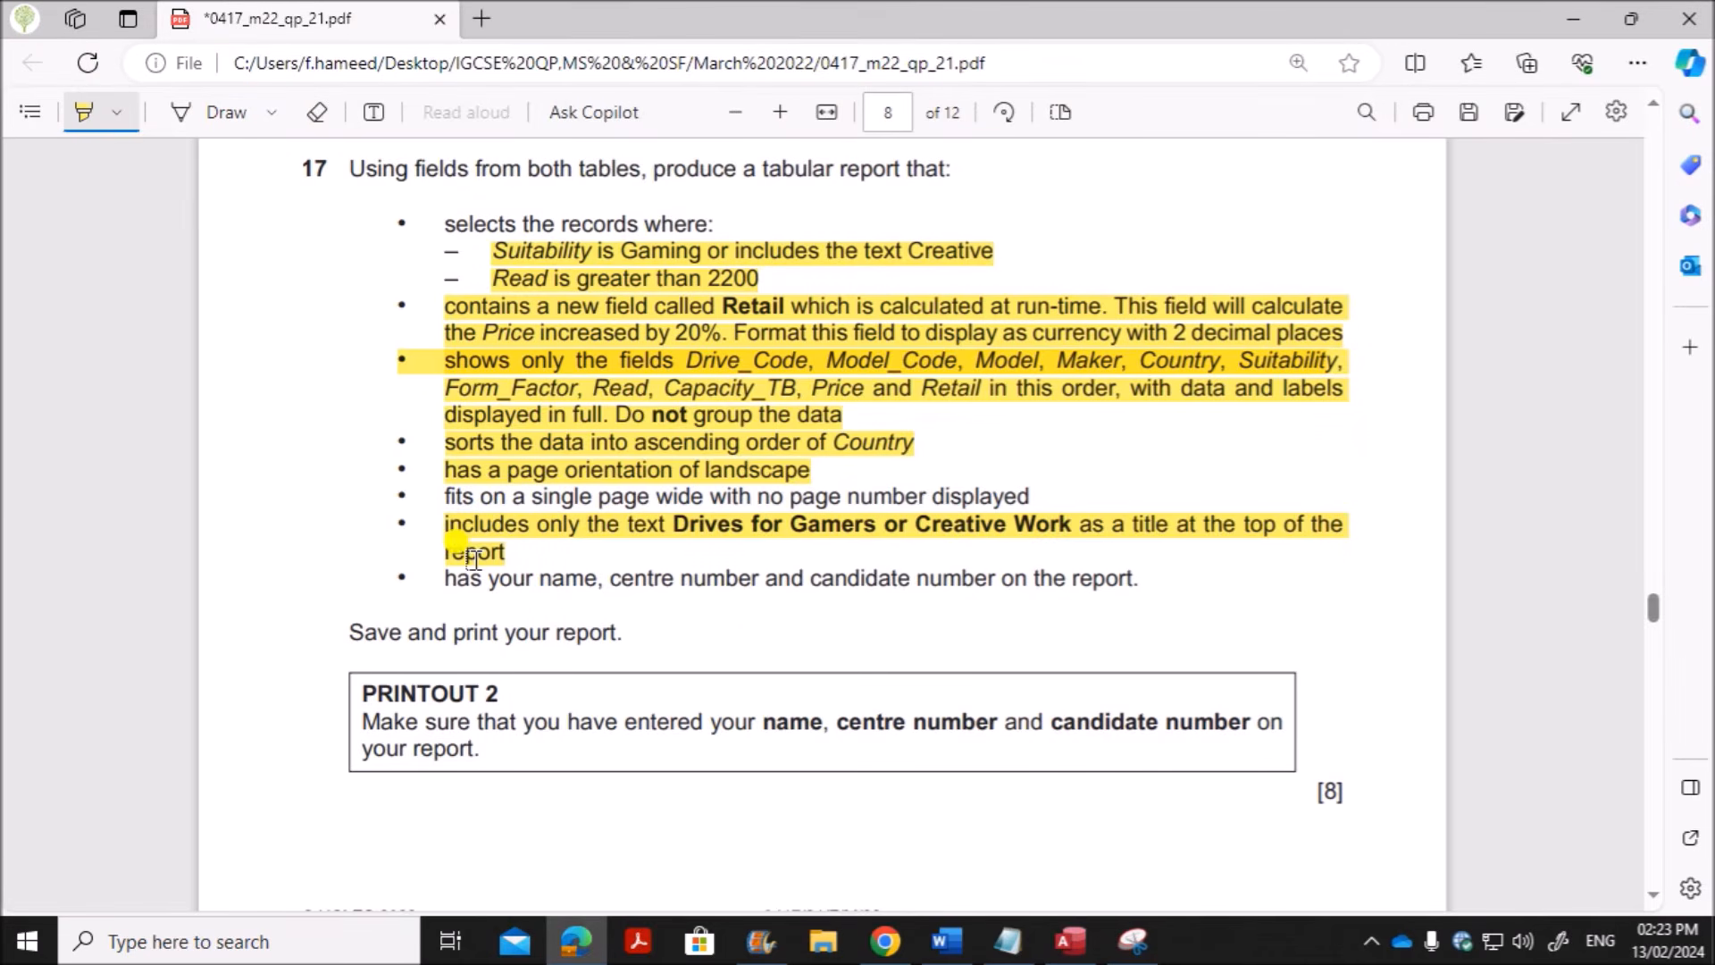
pyautogui.moveTo(442, 577); pyautogui.dragTo(1139, 578)
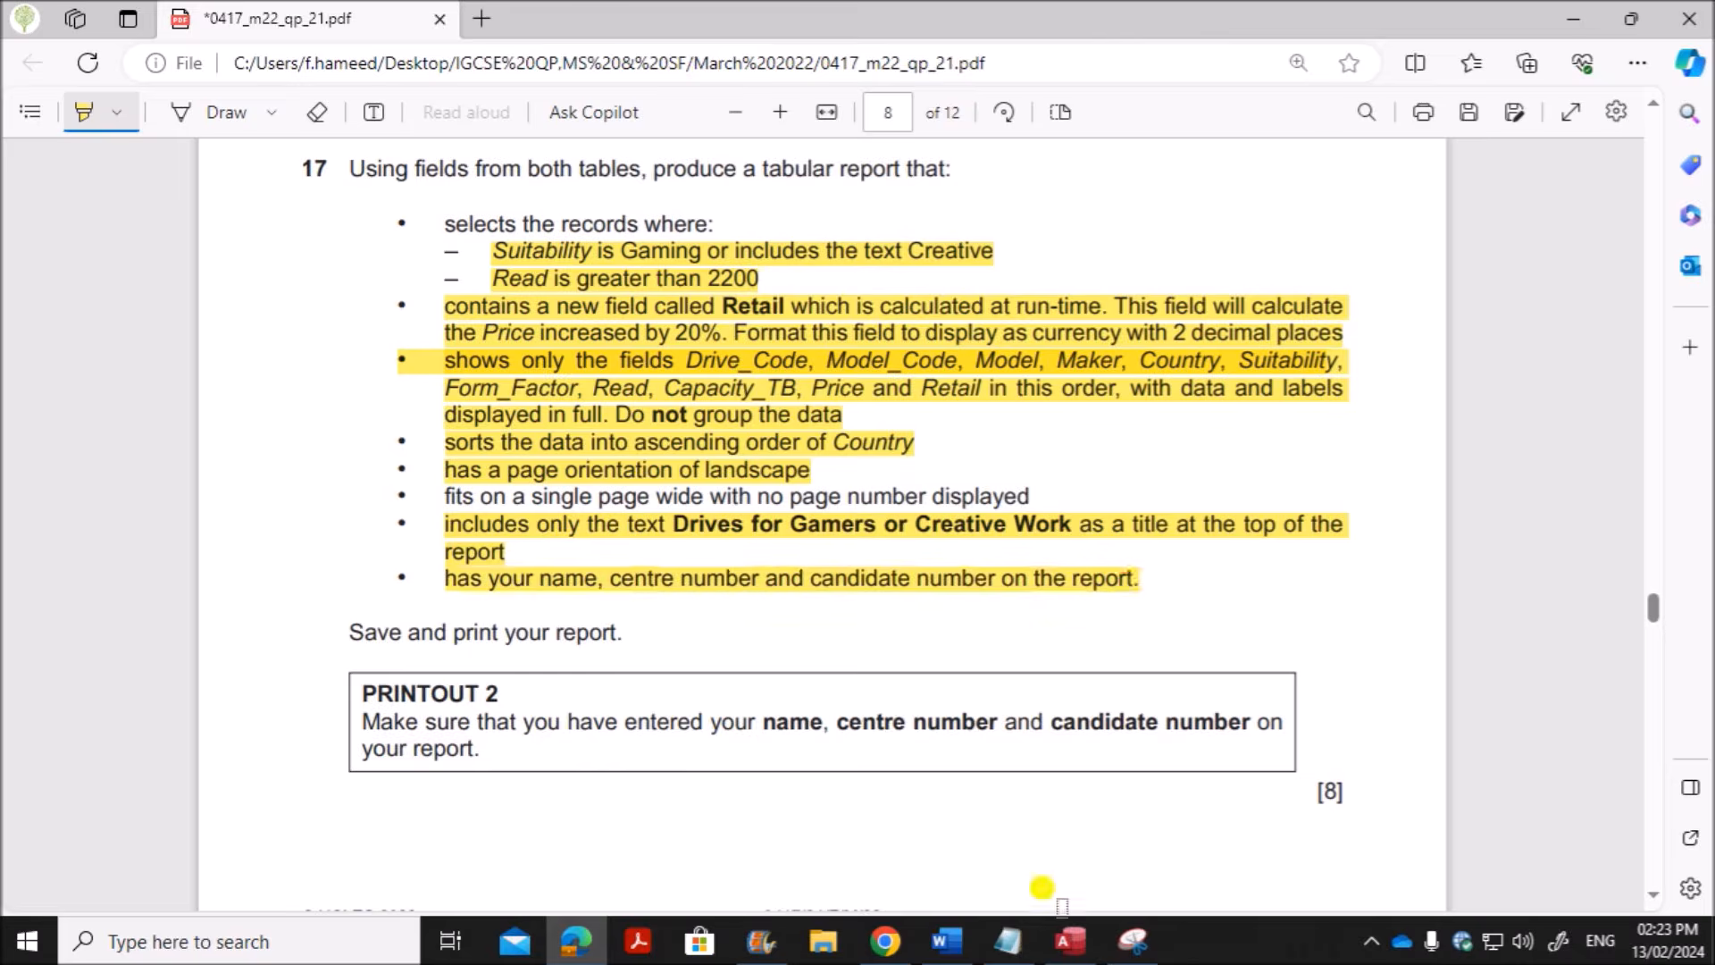
pyautogui.click(1068, 940)
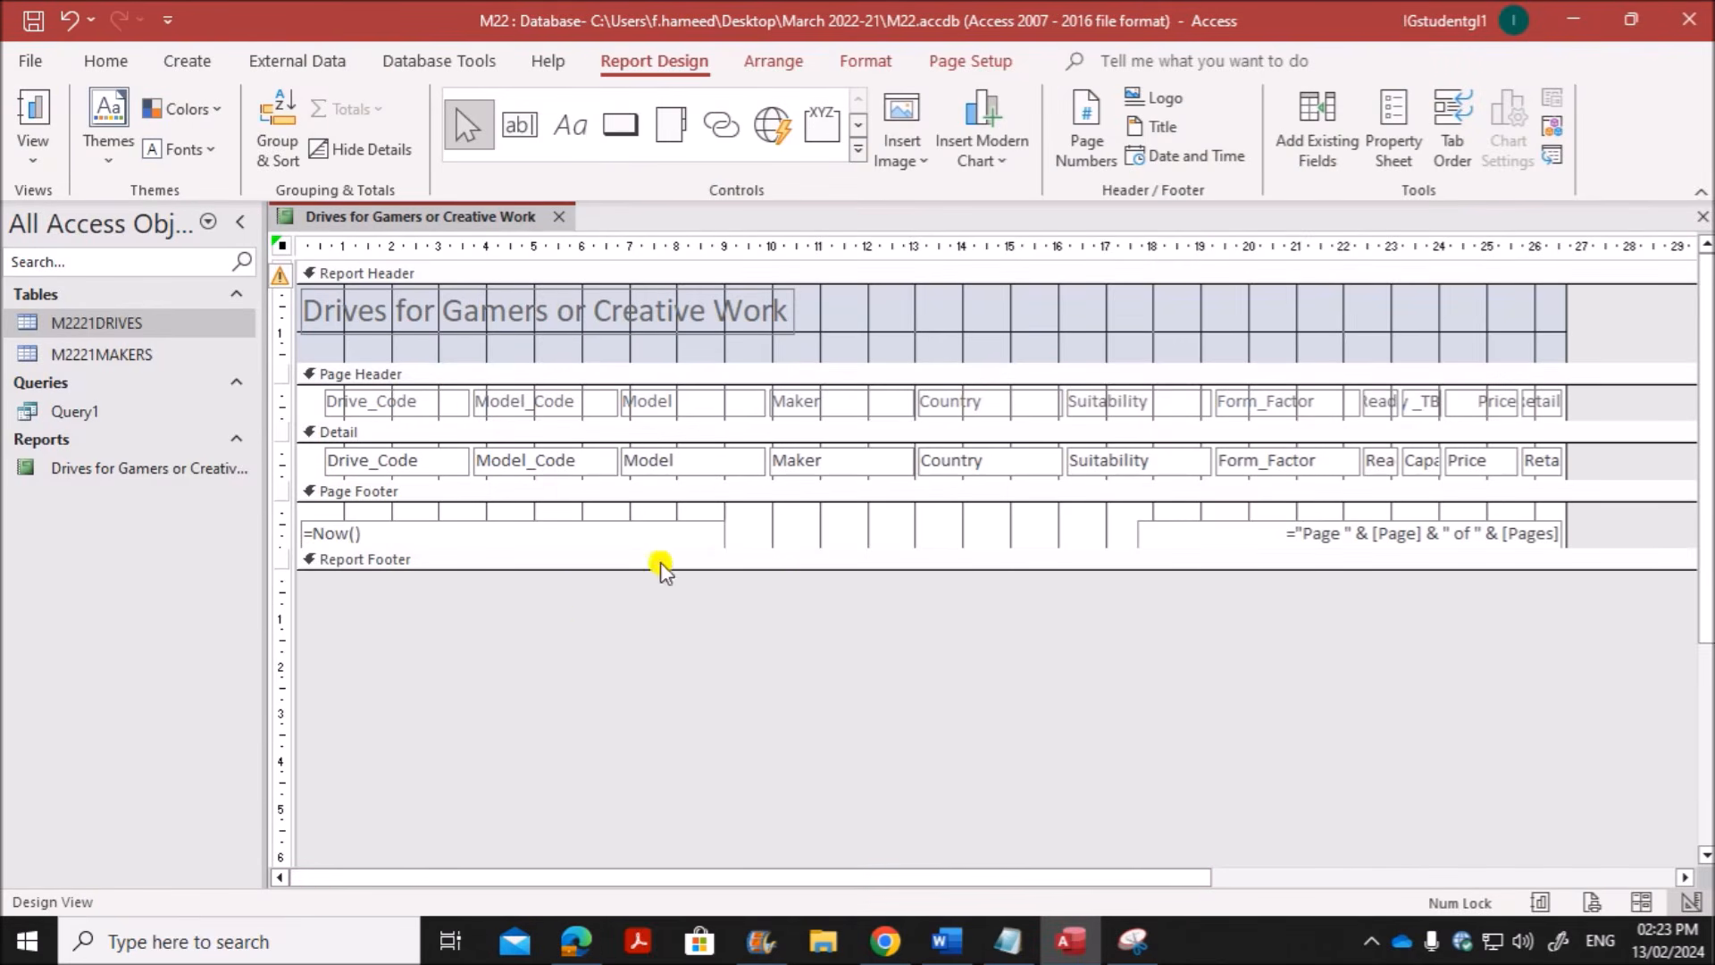
# Step: Switch to the exam paper in Edge, highlight "with no page number displayed", and return to Access
pyautogui.click(576, 940)
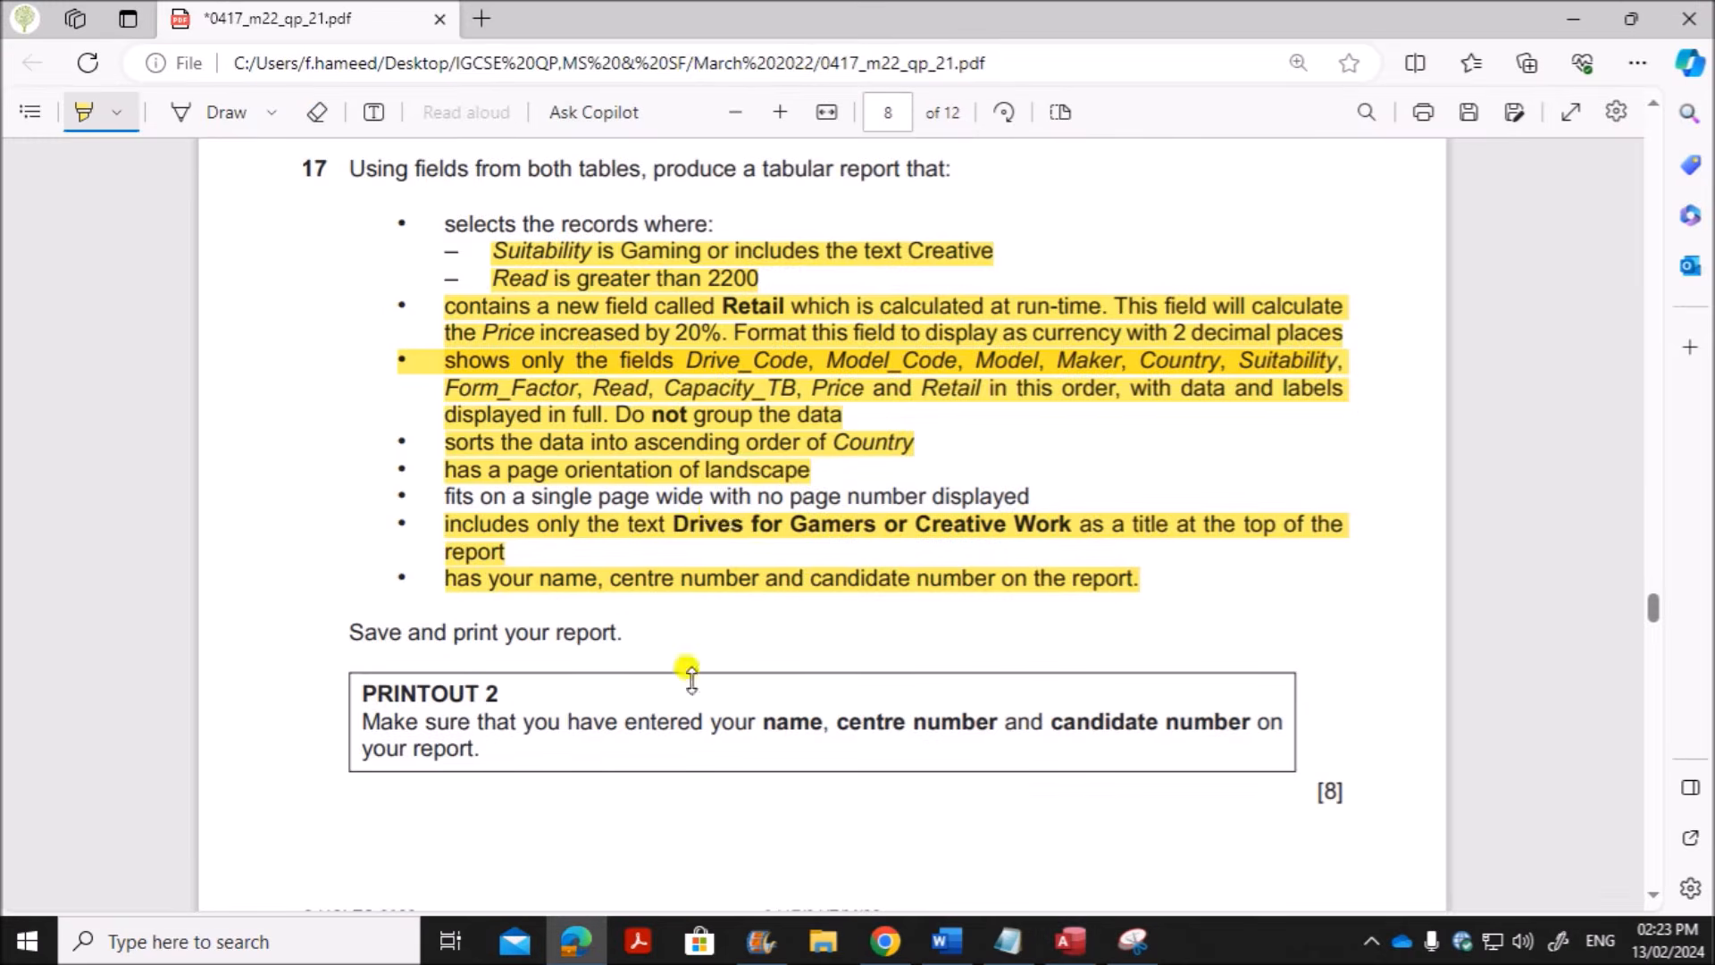
pyautogui.moveTo(726, 498); pyautogui.dragTo(1034, 498)
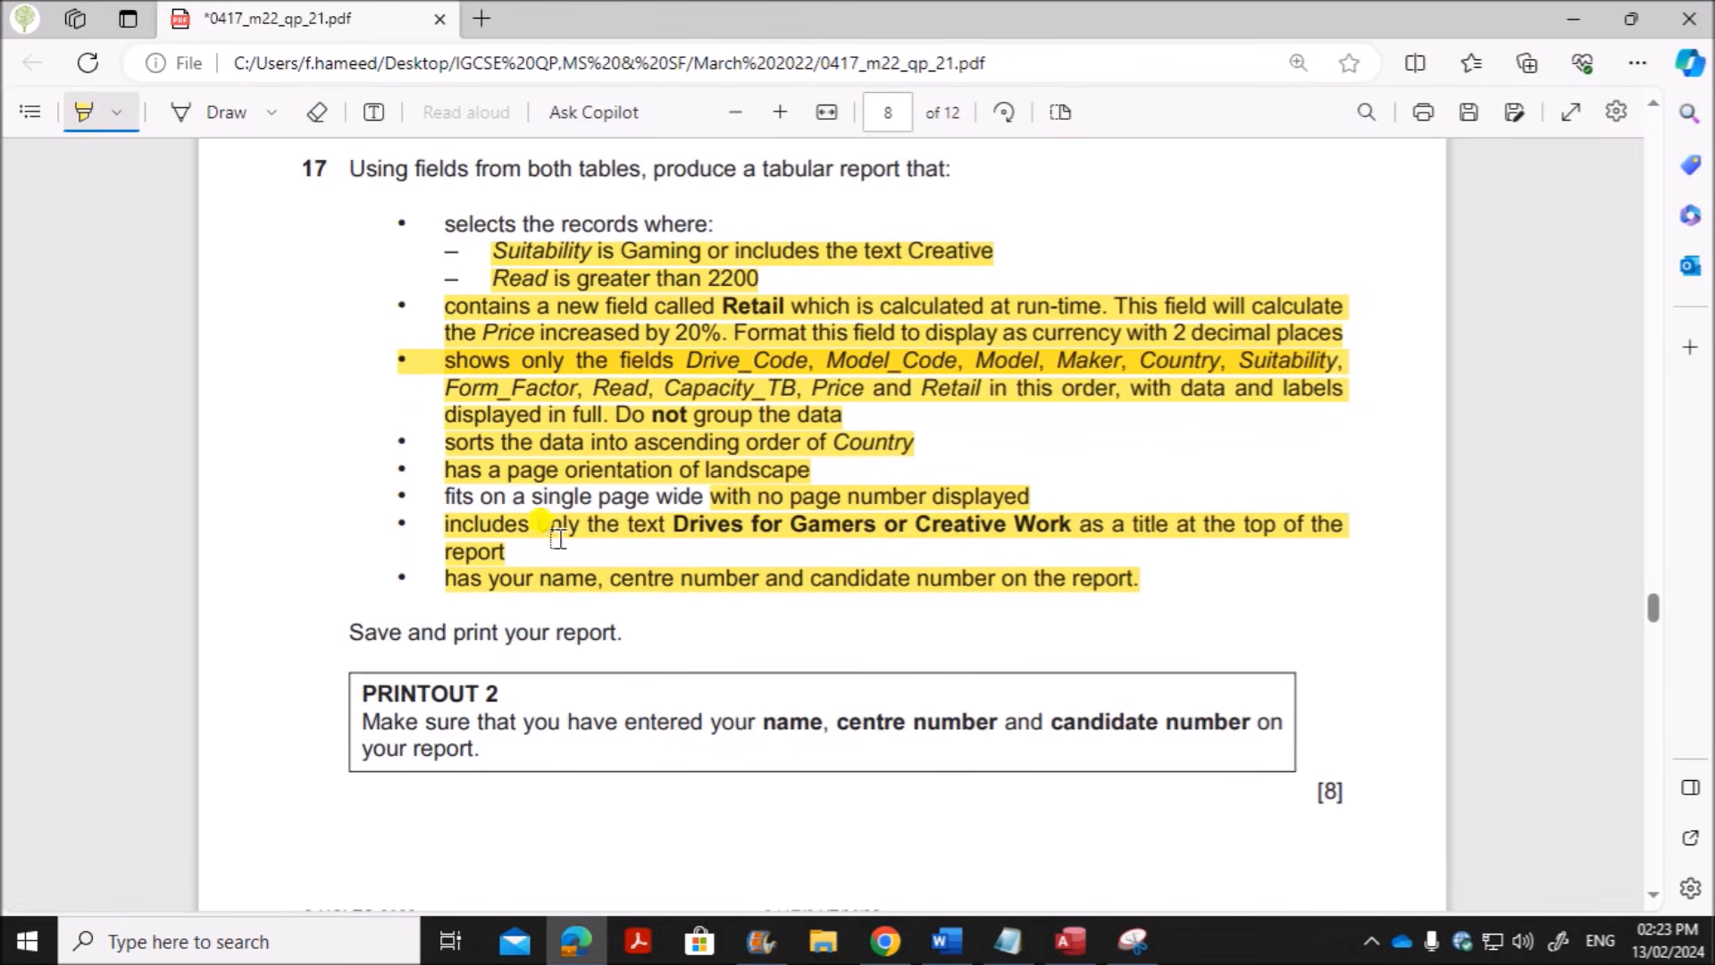
pyautogui.click(1057, 943)
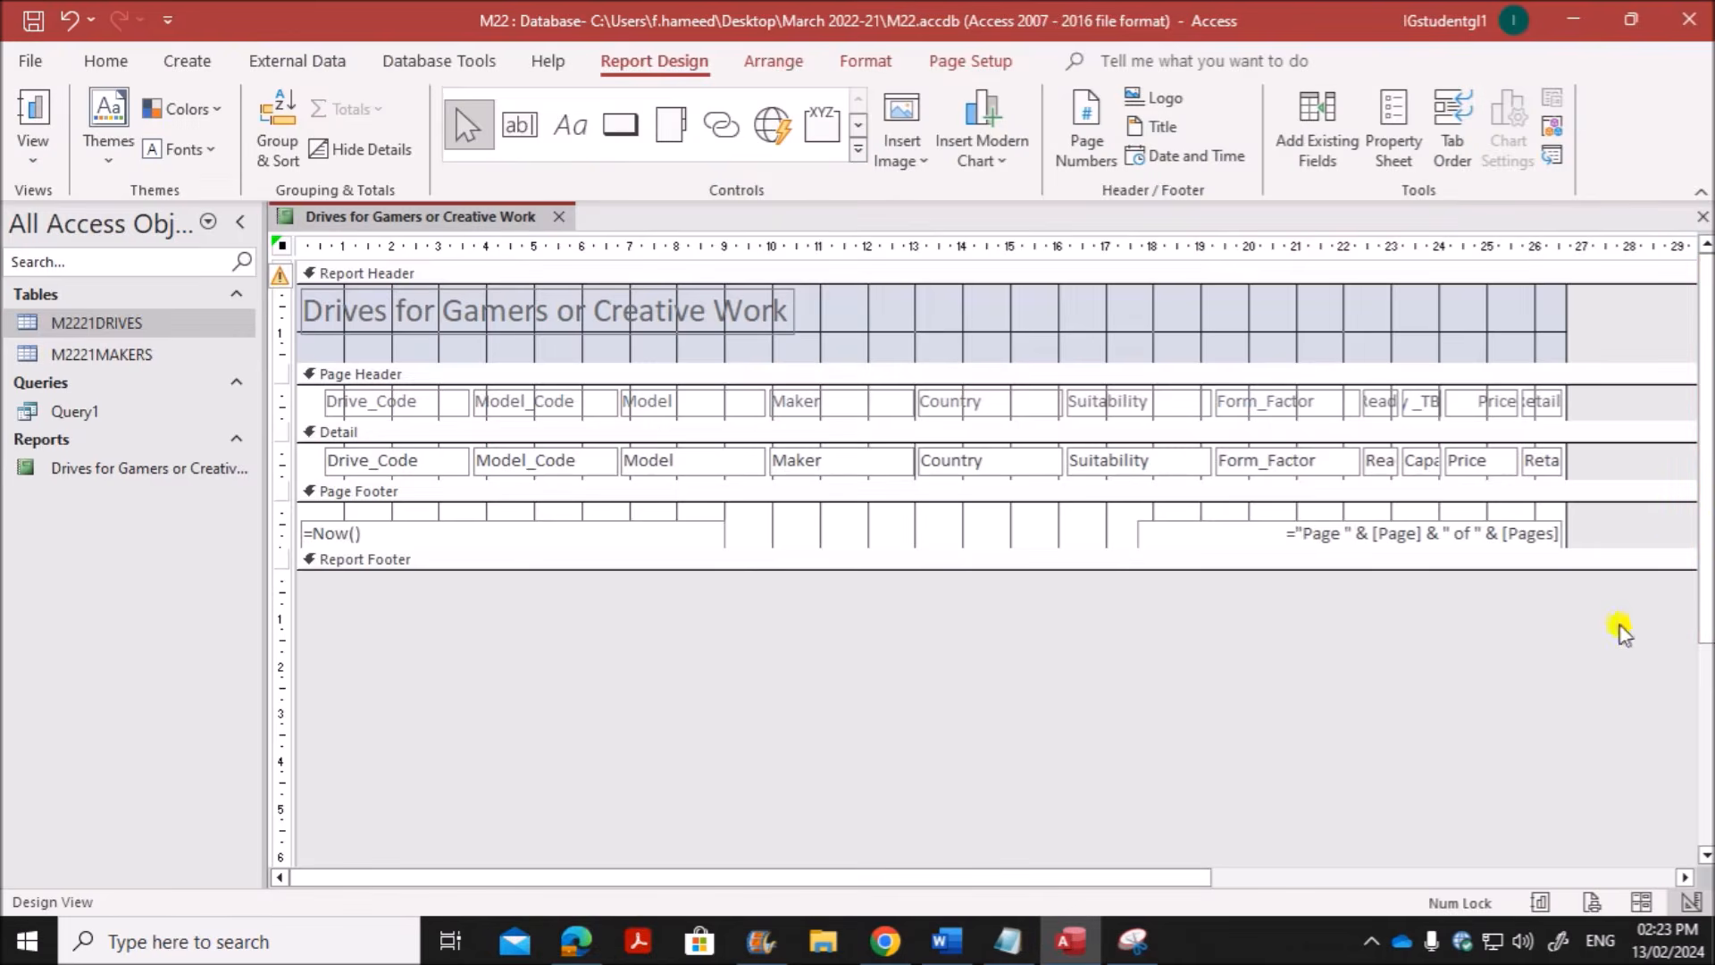
# Step: Delete the page number and the date control from the report's page footer
pyautogui.click(1215, 529)
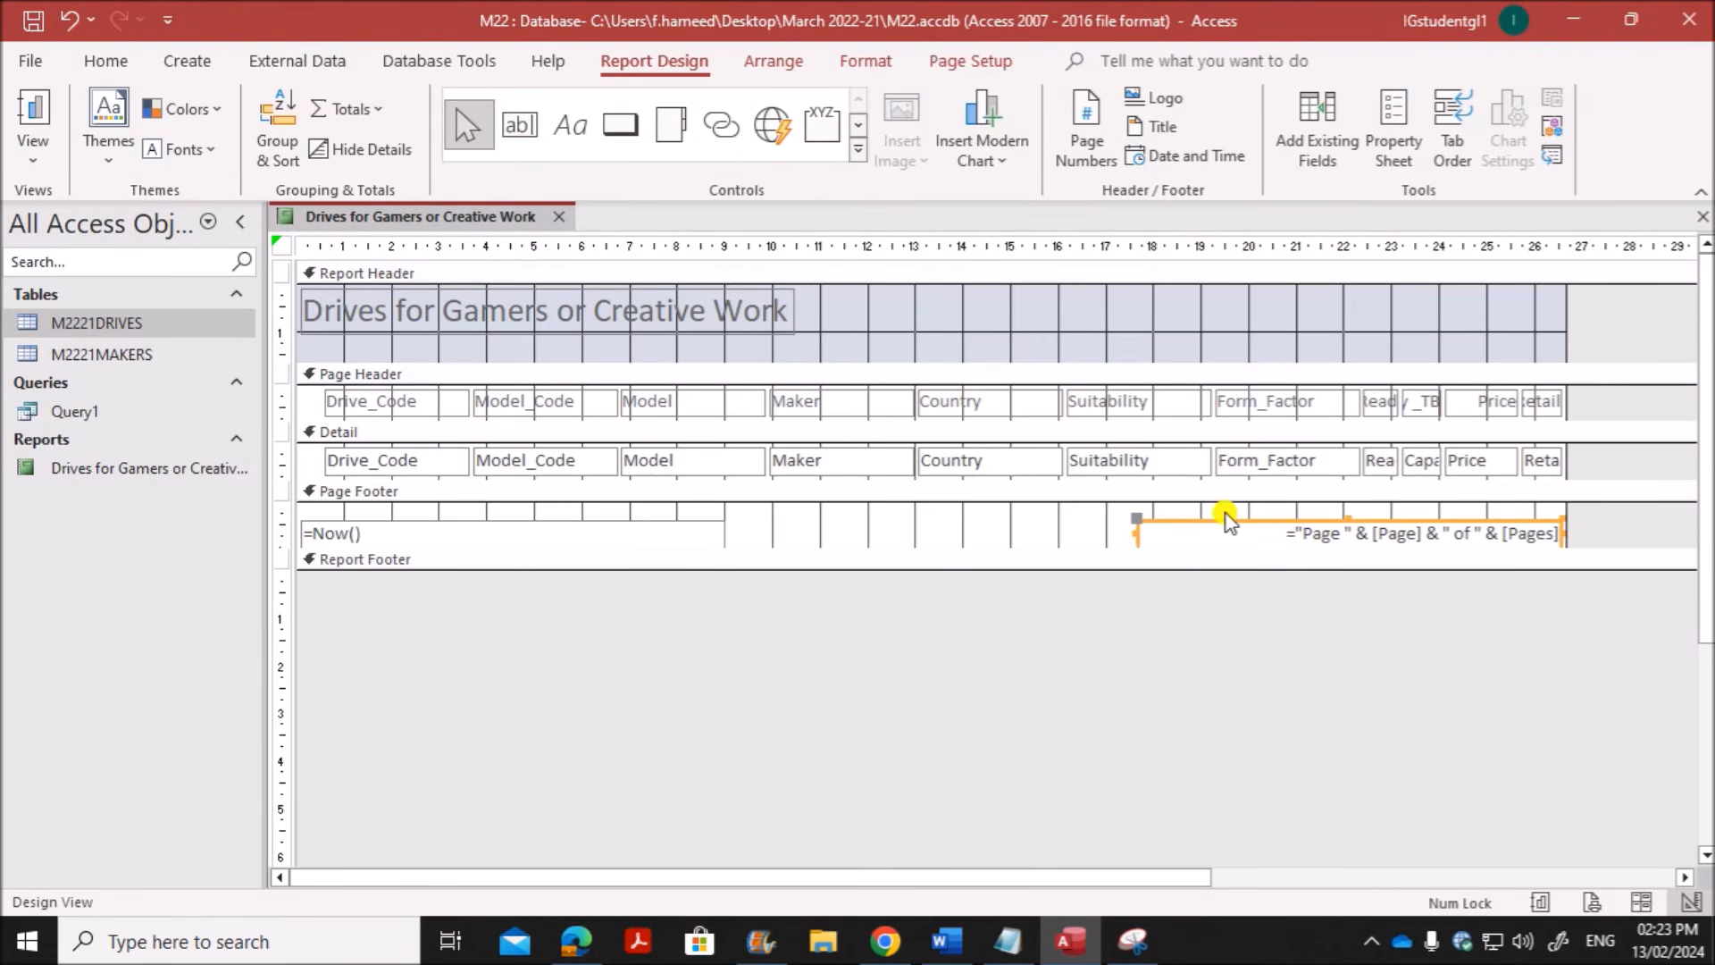
pyautogui.press('Delete')
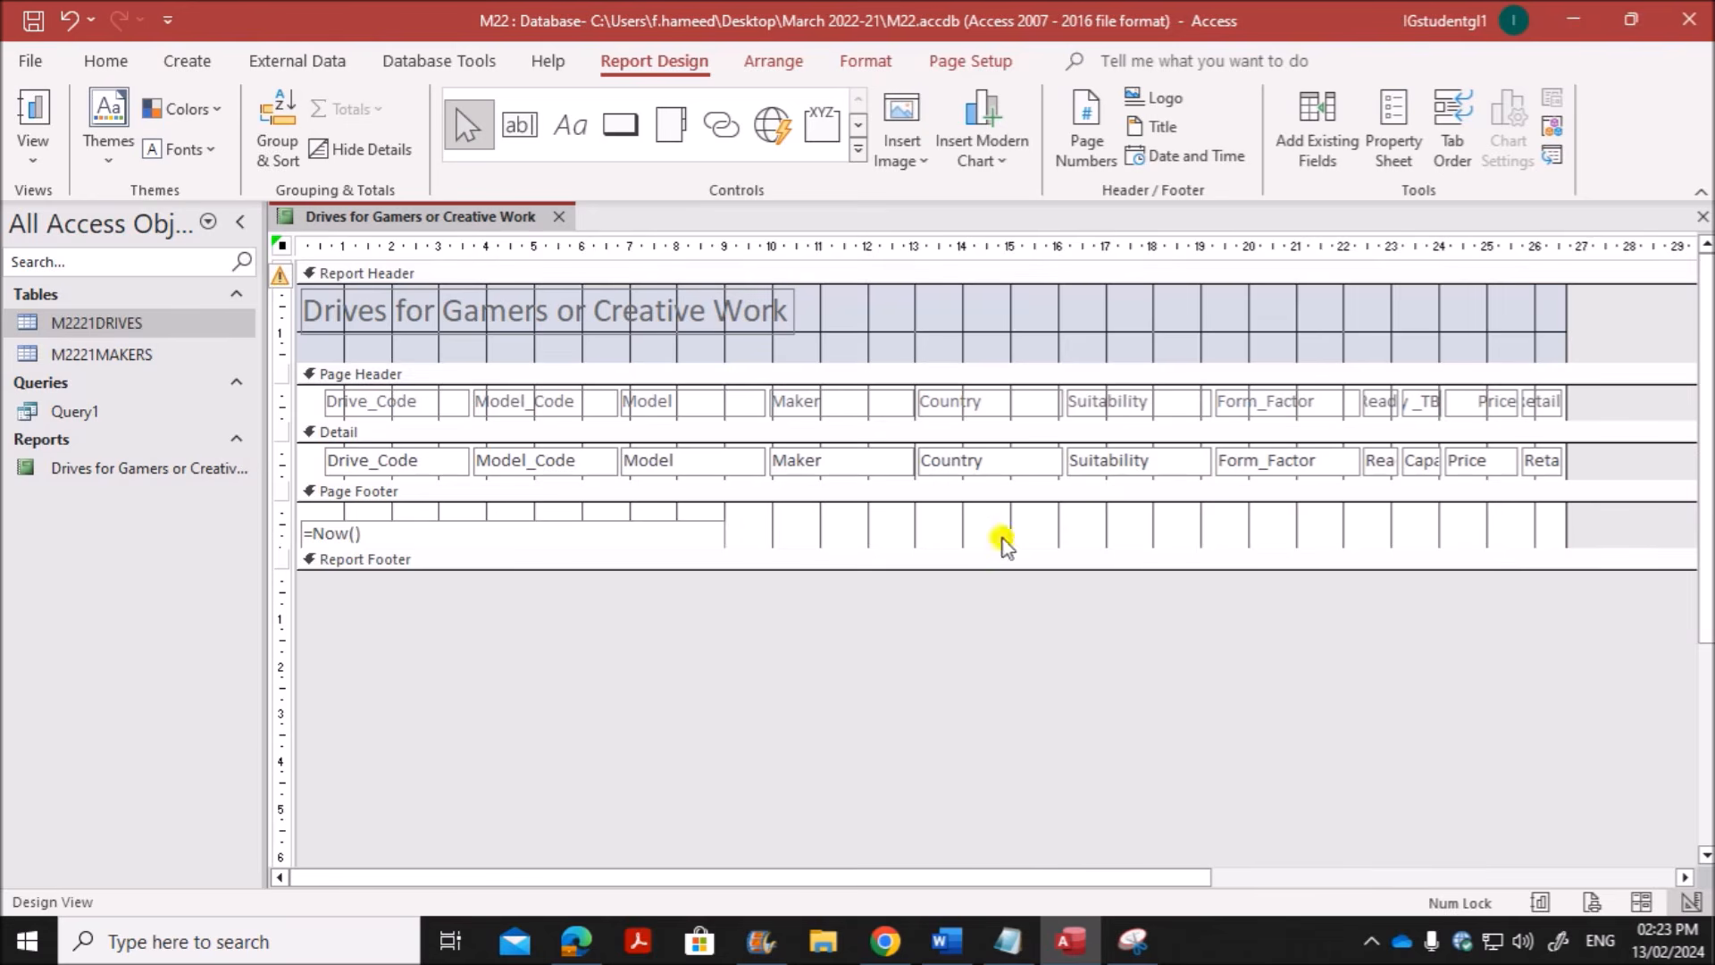
pyautogui.click(720, 527)
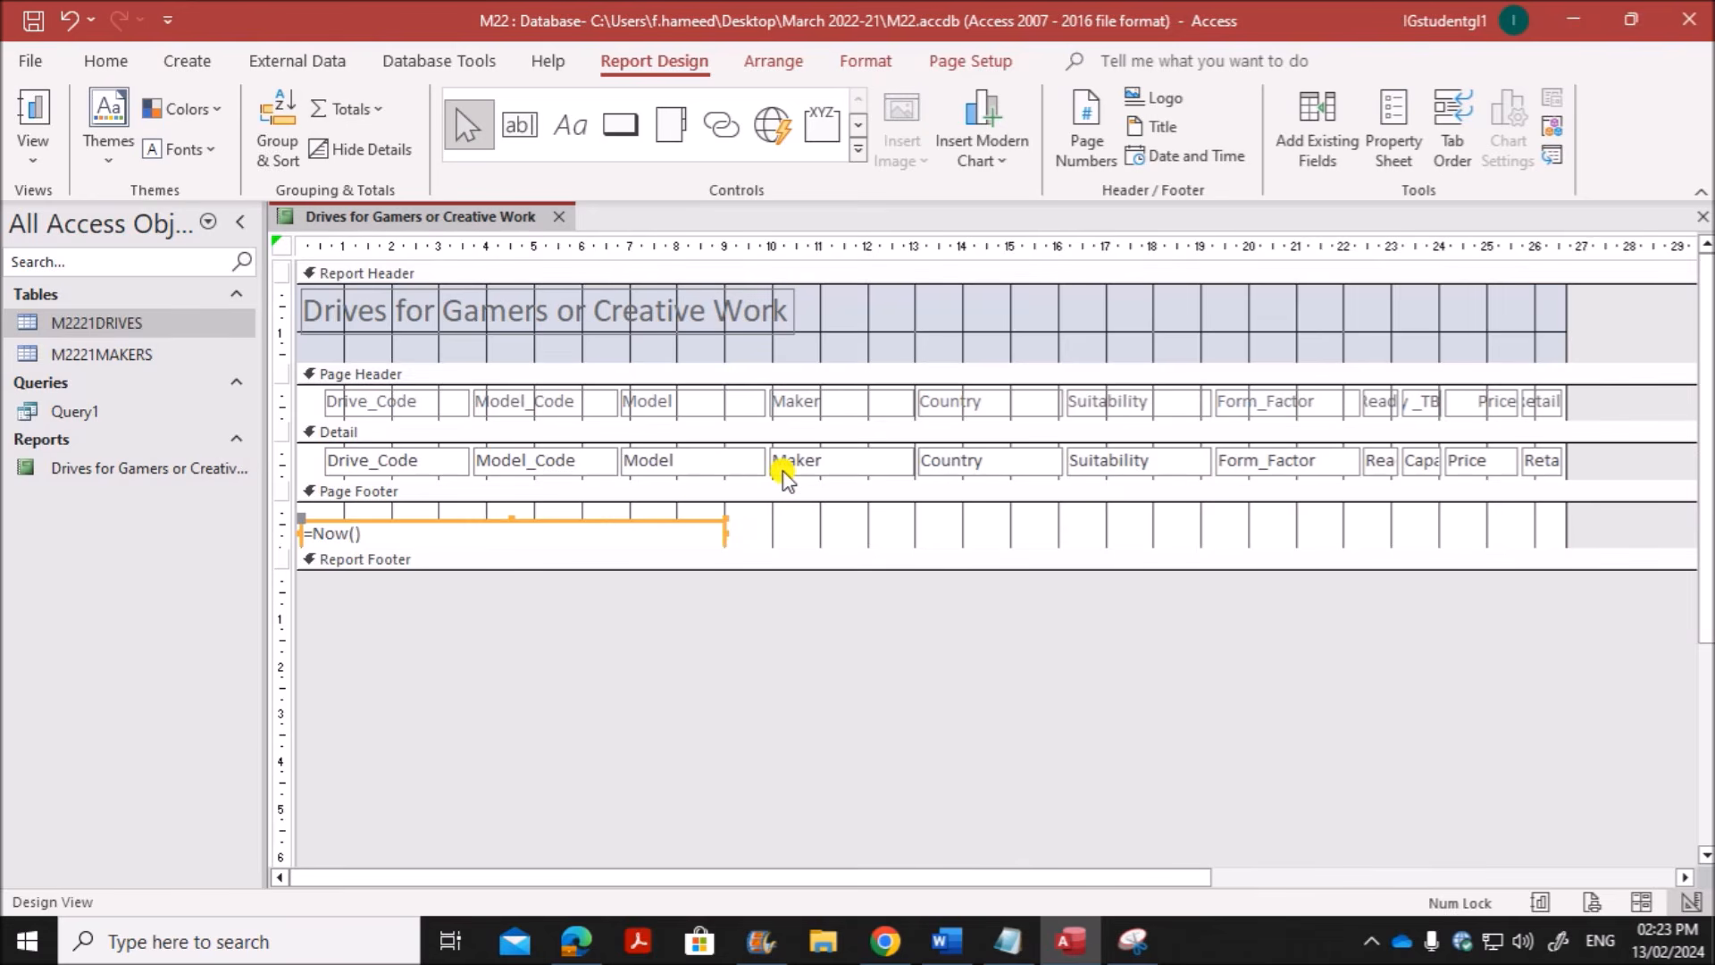
pyautogui.press('Delete')
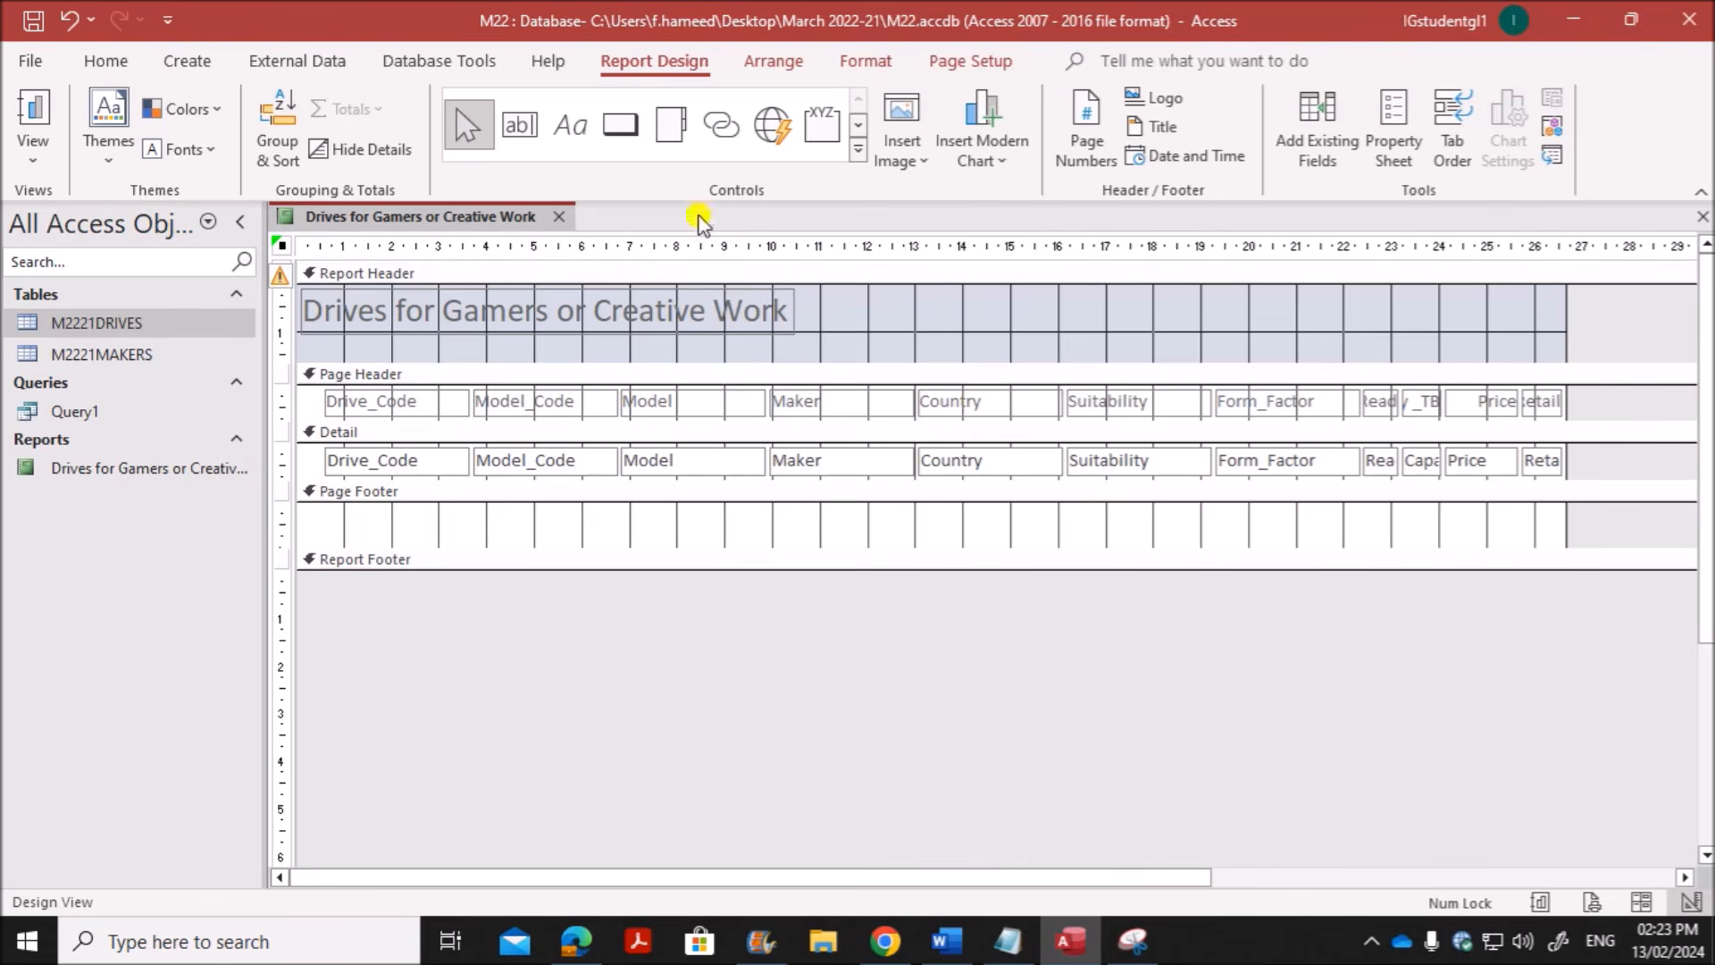
# Step: Add a label in the page footer with the candidate's name, centre number and candidate number
pyautogui.click(566, 134)
pyautogui.moveTo(310, 509); pyautogui.dragTo(582, 548)
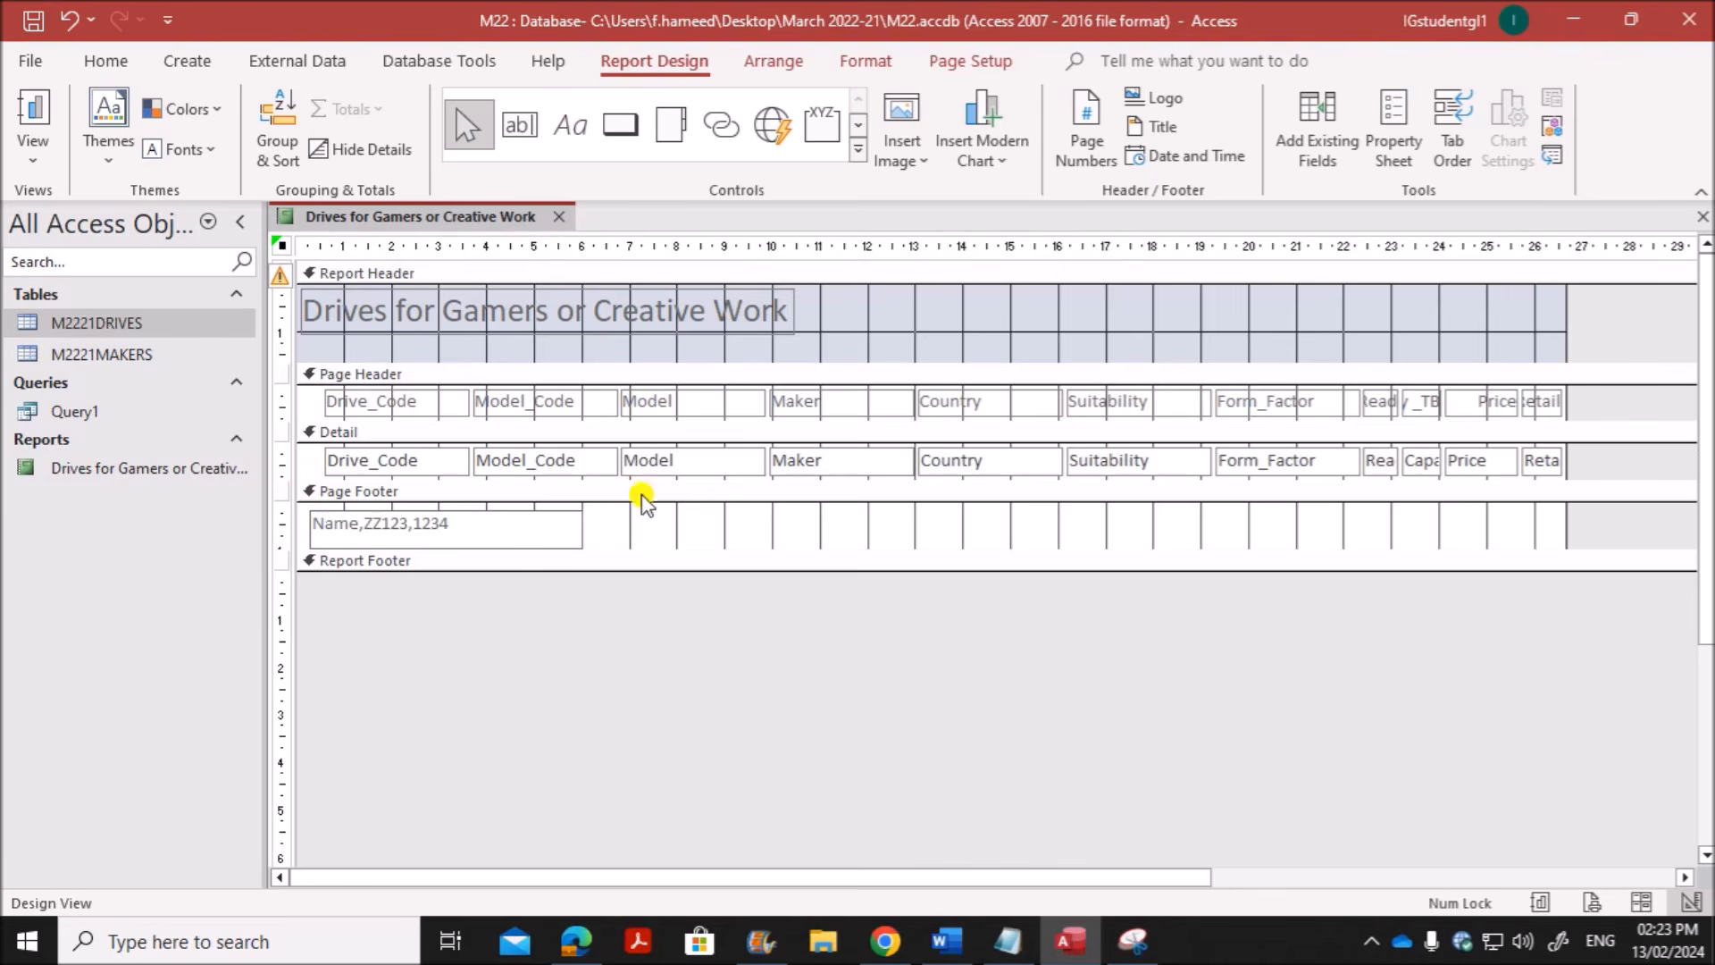
pyautogui.click(657, 527)
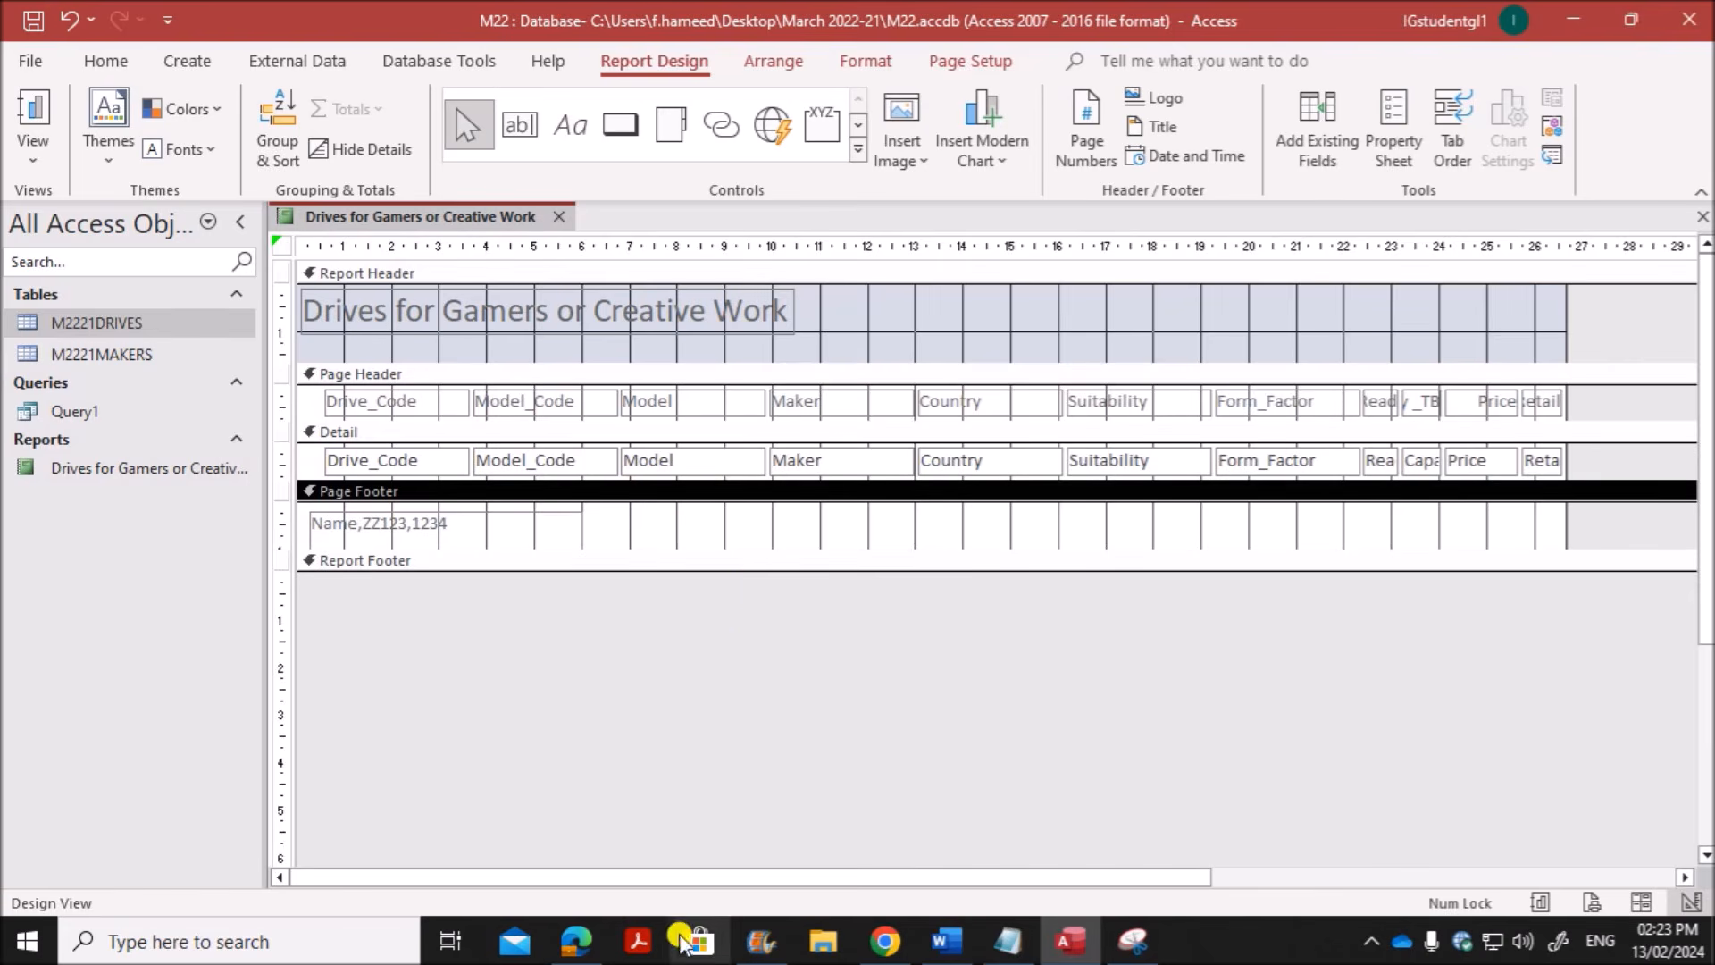
# Step: Highlight "fits on a single page wide" in the exam paper in Edge, and return to Access
pyautogui.click(576, 939)
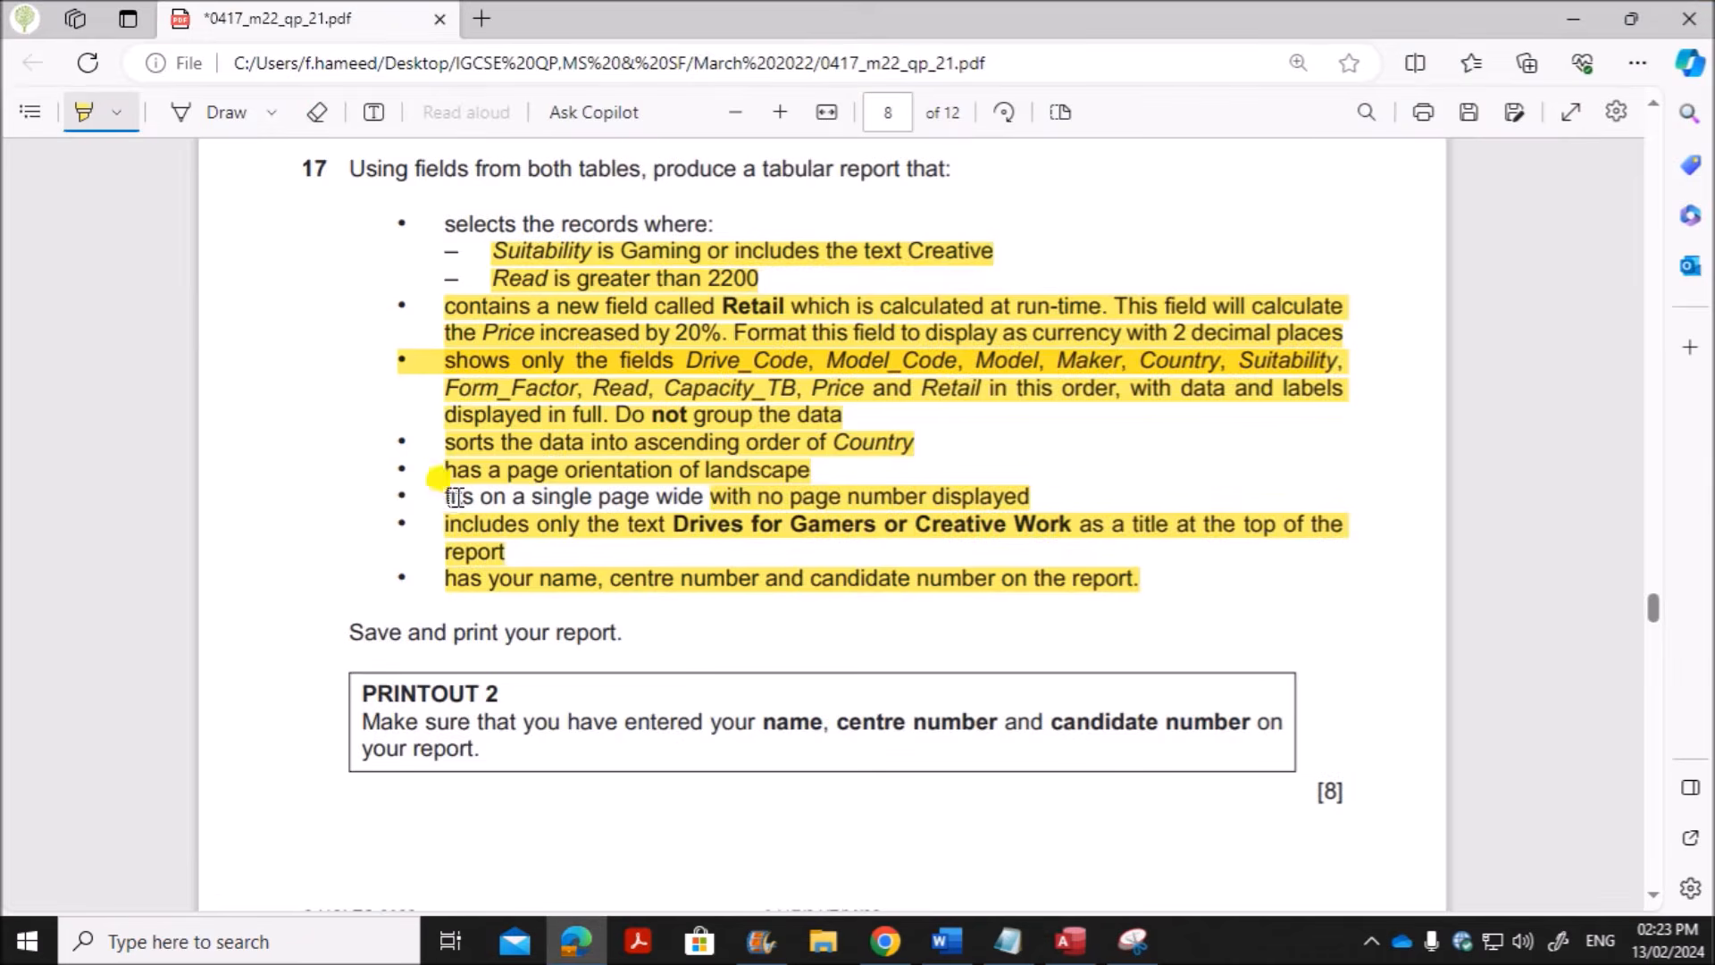
pyautogui.moveTo(442, 496); pyautogui.dragTo(695, 498)
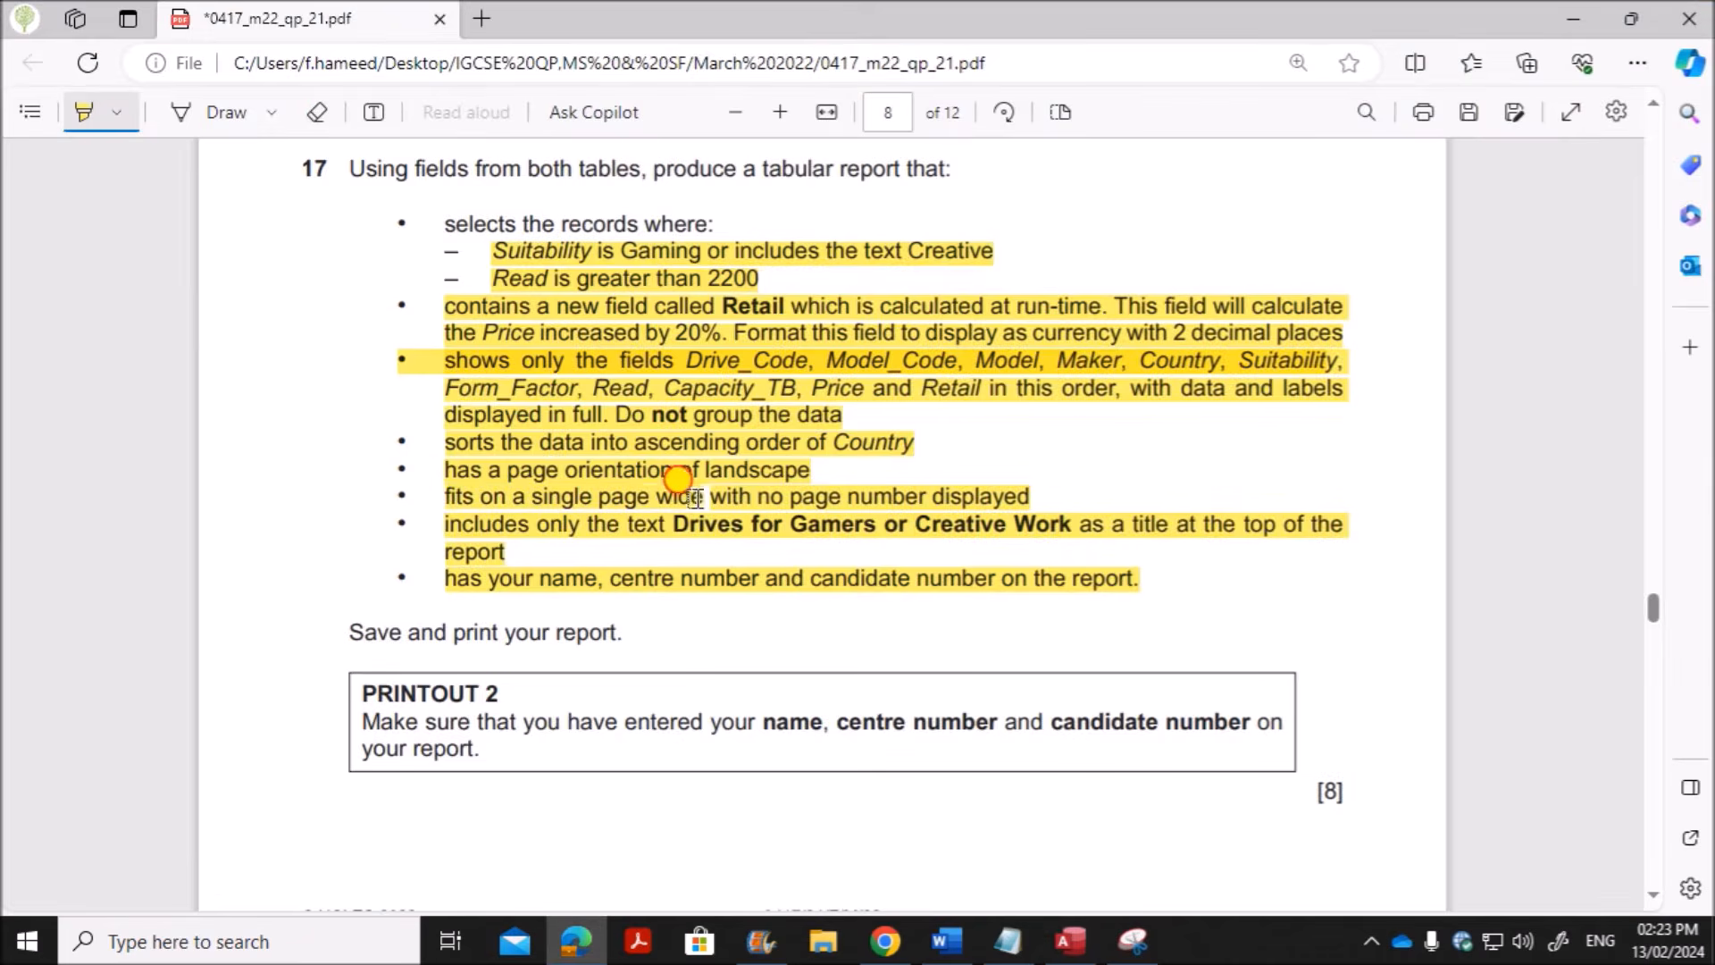
pyautogui.click(1070, 939)
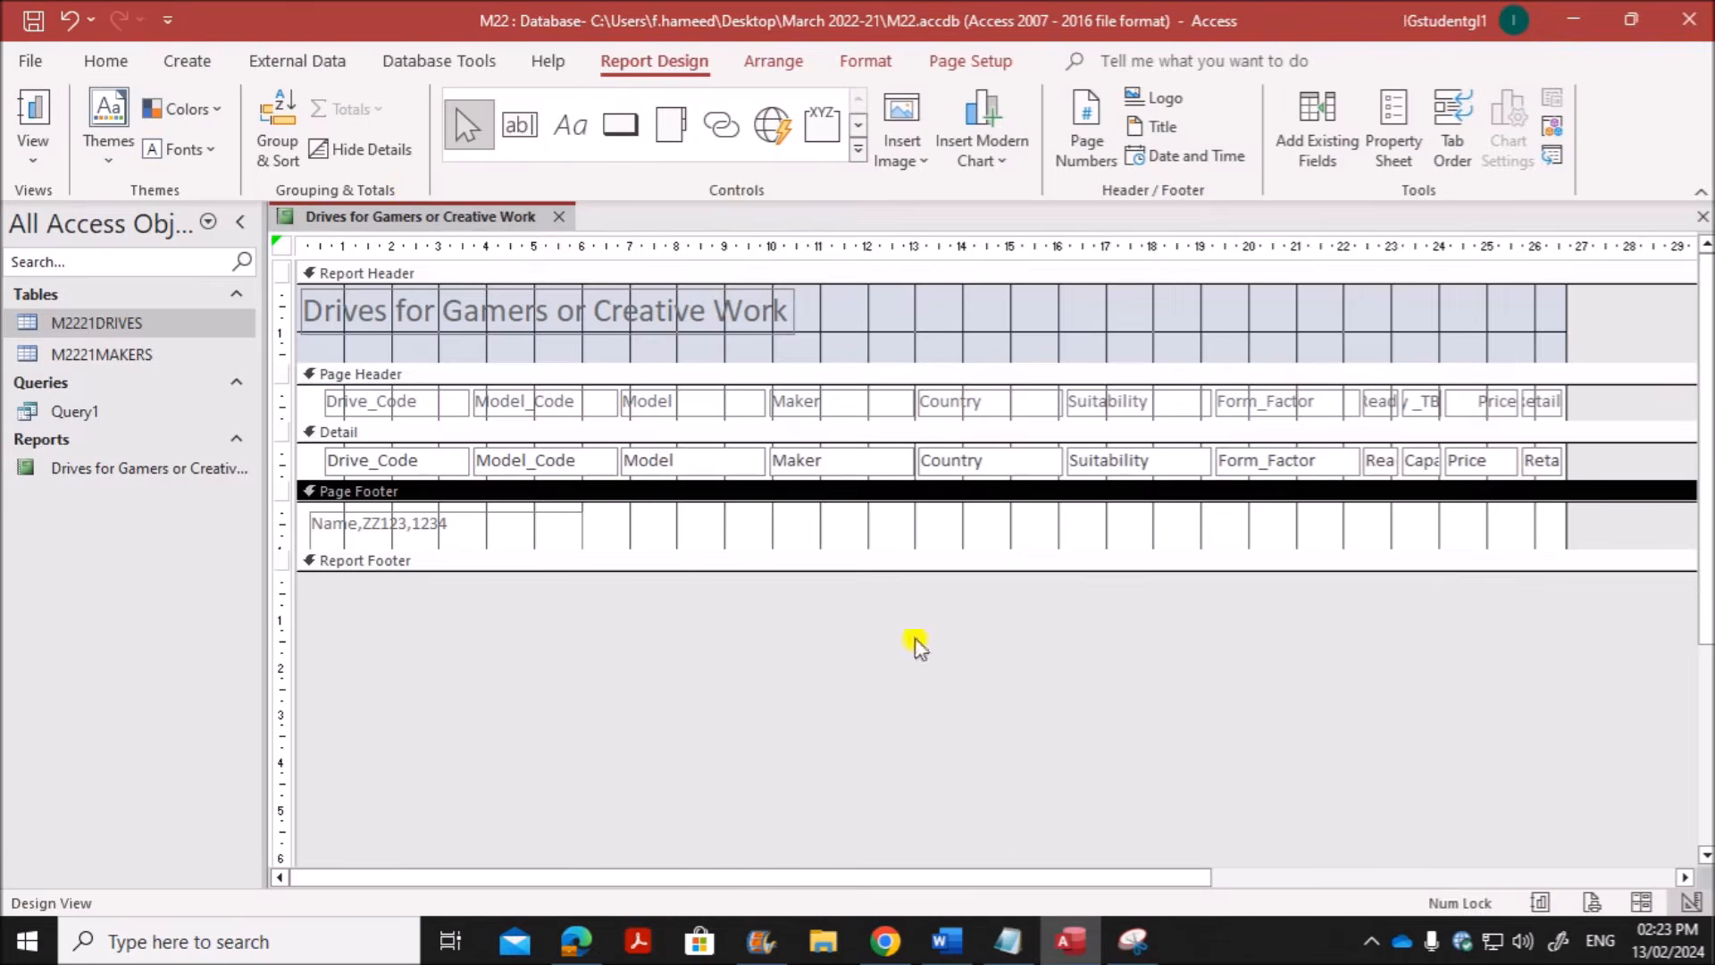
# Step: Show the report in Layout View, shift the Drive_Code heading and data to the left margin, and narrow the column to its heading
pyautogui.rightClick(404, 221)
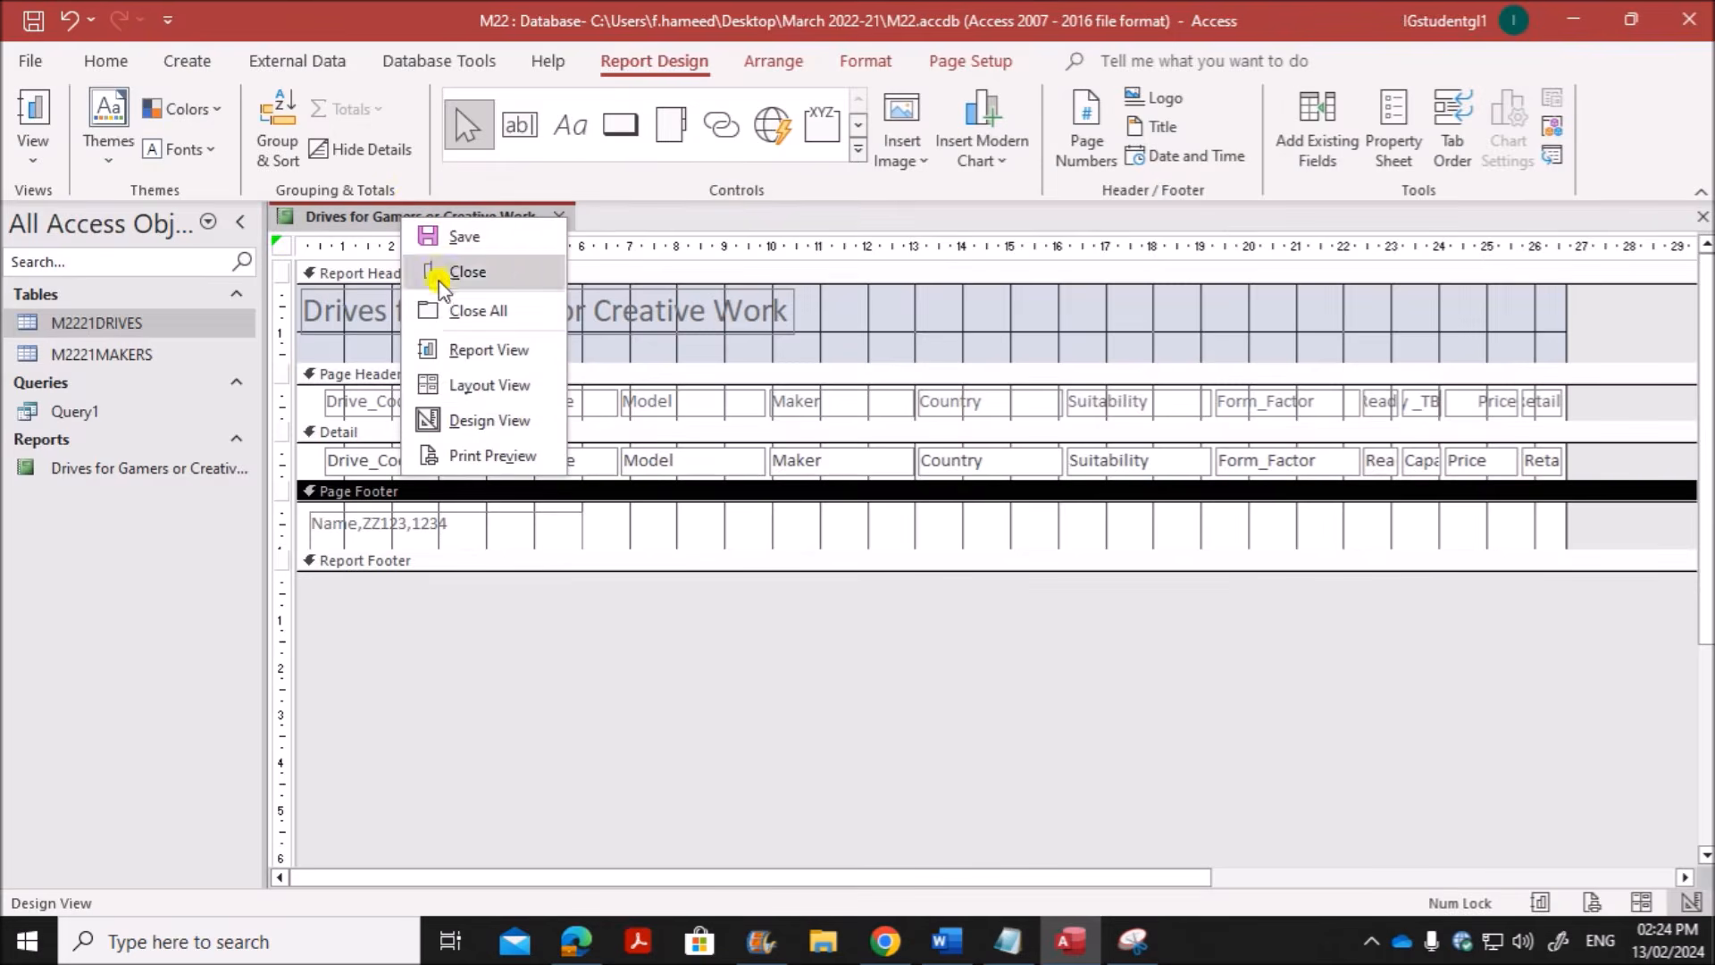
pyautogui.click(487, 384)
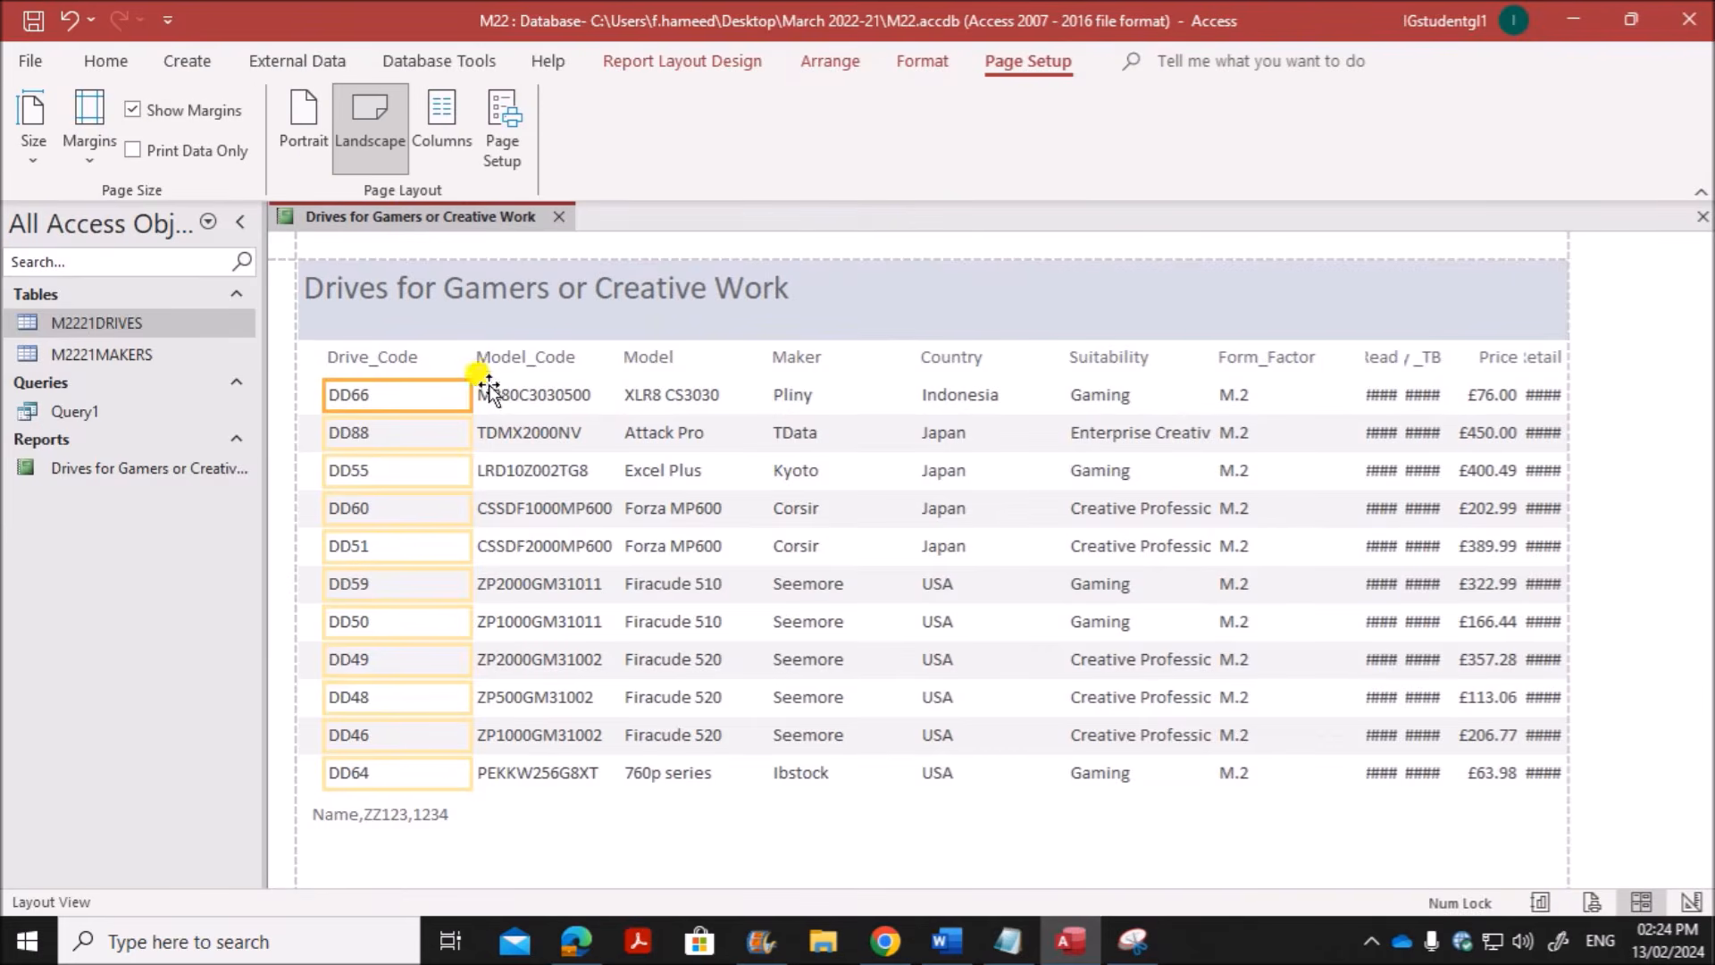
pyautogui.click(384, 358)
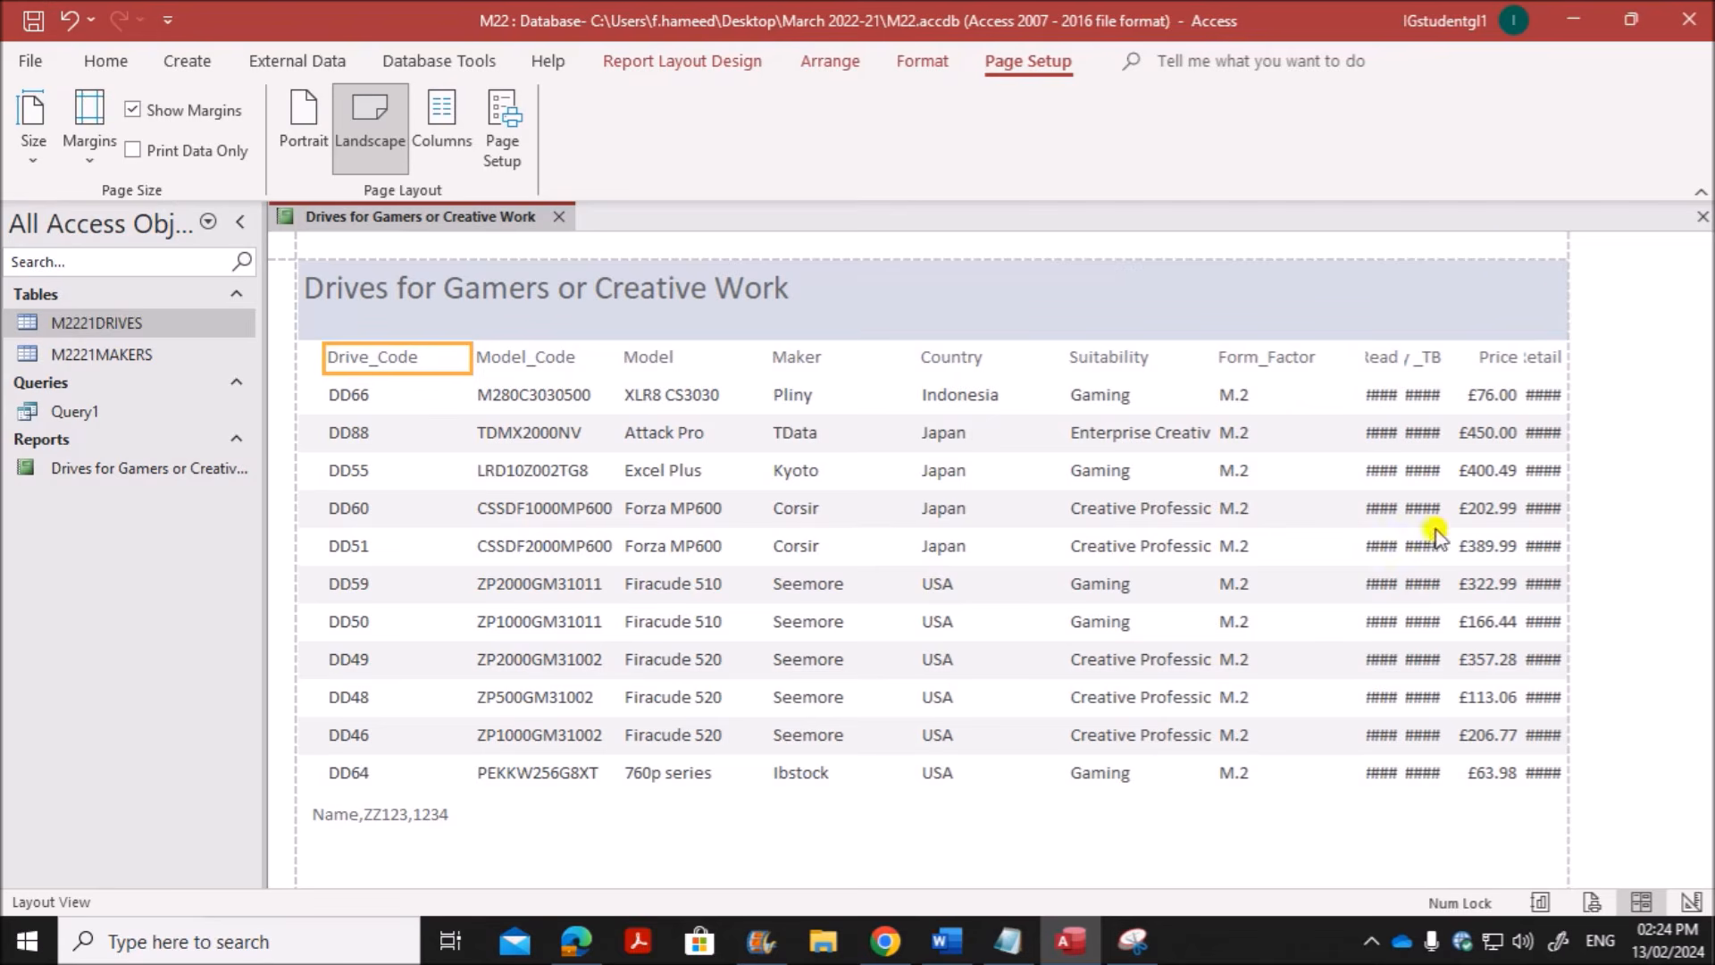
pyautogui.keyDown('shift'); pyautogui.click(357, 397); pyautogui.keyUp('shift')
pyautogui.press('Left')
pyautogui.press('Left')
pyautogui.press('Left')
pyautogui.press('Left')
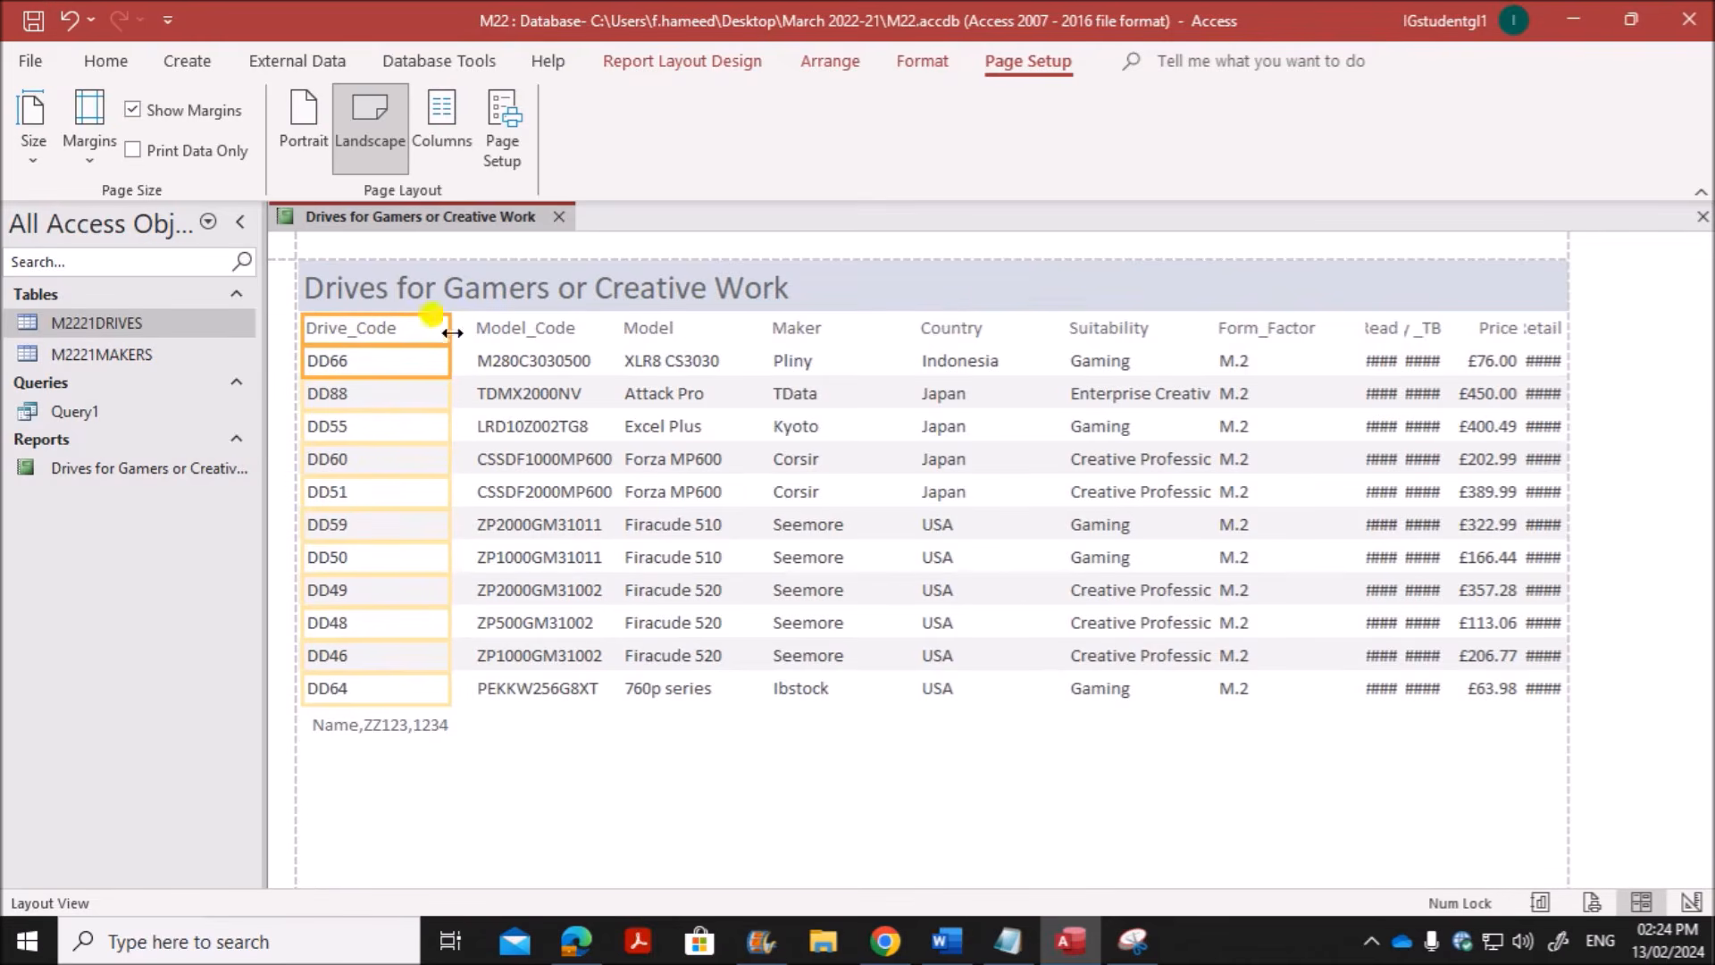
pyautogui.moveTo(446, 333); pyautogui.dragTo(398, 337)
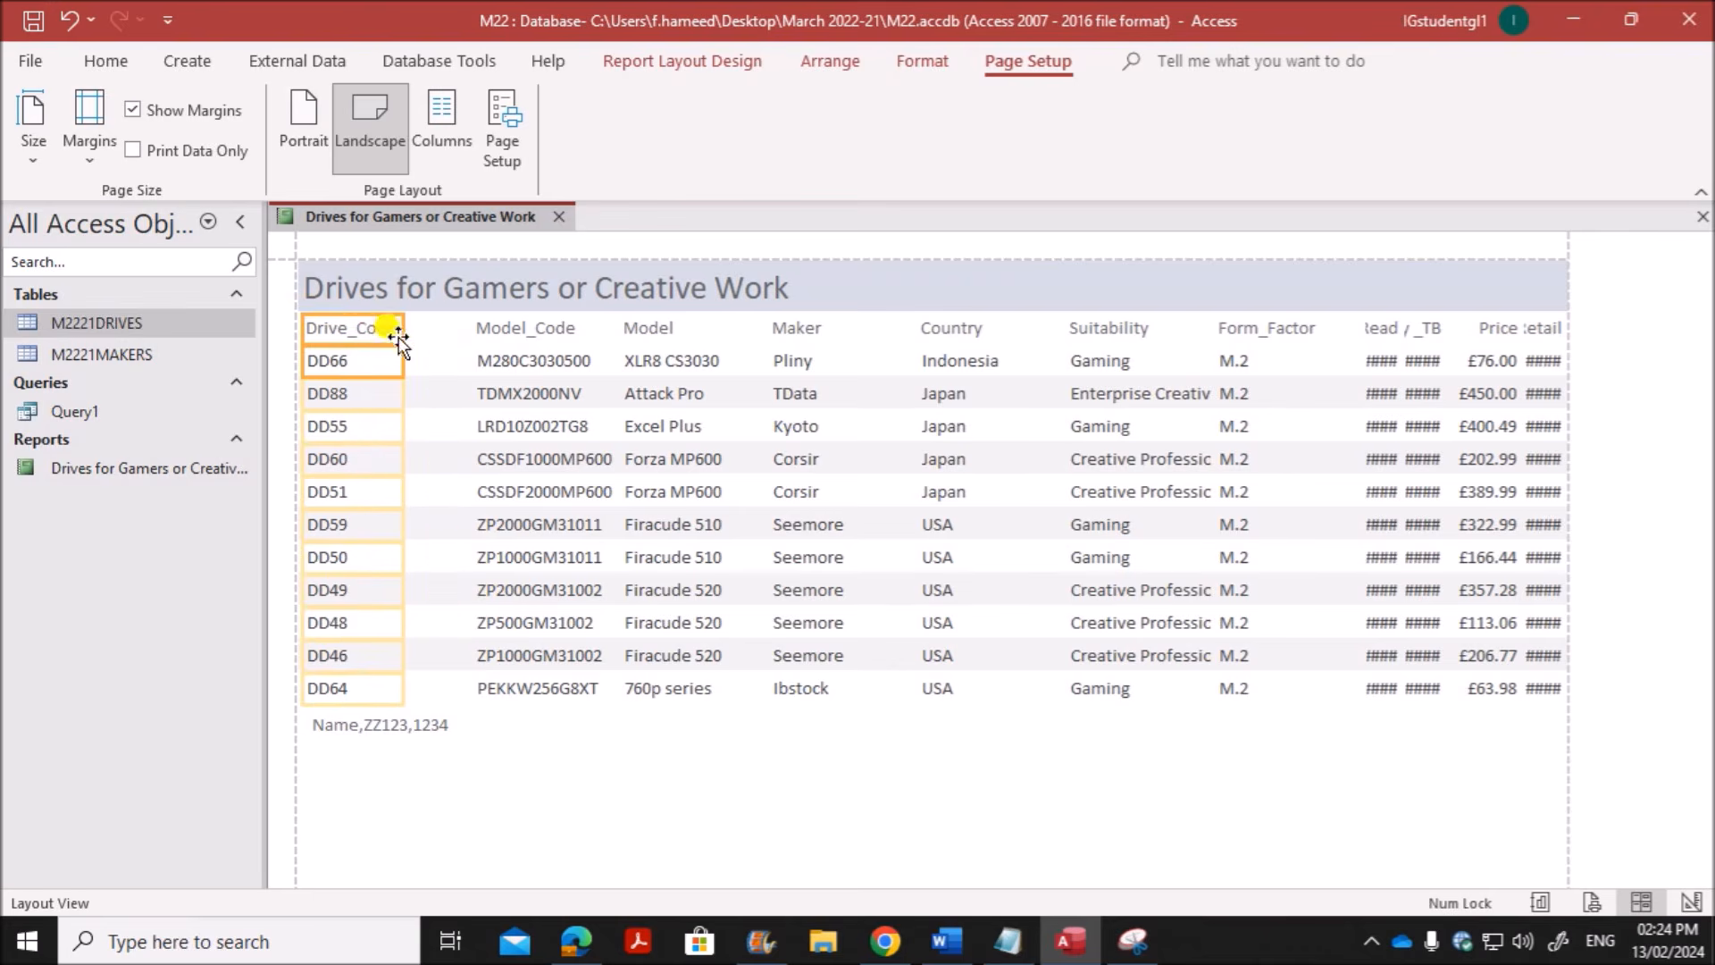
# Step: Move the Model_Code heading and data left until they sit directly beside the Drive_Code column
pyautogui.click(496, 332)
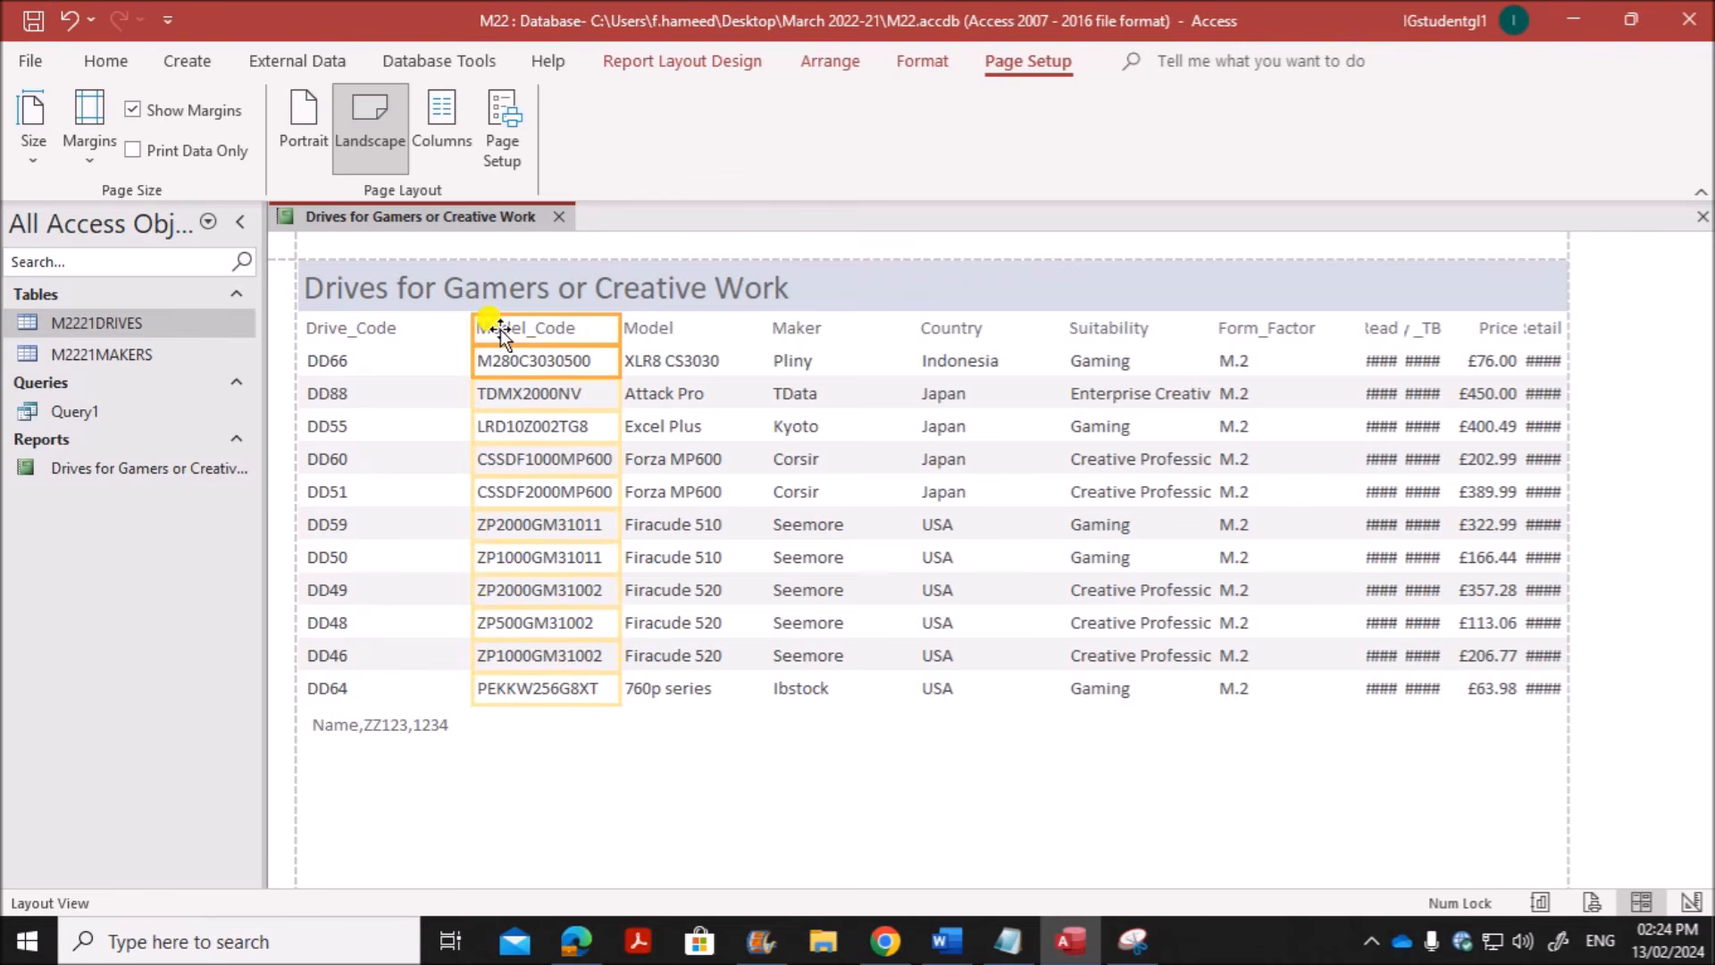
pyautogui.press('Left')
pyautogui.press('Left')
pyautogui.press('Left')
pyautogui.press('Left')
pyautogui.press('Left')
pyautogui.press('Left')
pyautogui.press('Left')
pyautogui.press('Left')
pyautogui.press('Left')
pyautogui.press('Left')
pyautogui.press('Left')
pyautogui.press('Left')
pyautogui.press('Left')
pyautogui.press('Left')
pyautogui.moveTo(544, 325)
pyautogui.mouseDown()
pyautogui.moveTo(568, 325)
pyautogui.moveTo(550, 325)
pyautogui.mouseUp()
# Step: Close the gaps by moving the Model column beside Model_Code and the narrowed Maker column beside Model
pyautogui.click(656, 339)
pyautogui.click(658, 361)
pyautogui.moveTo(657, 337); pyautogui.dragTo(579, 327)
pyautogui.click(814, 334)
pyautogui.click(815, 359)
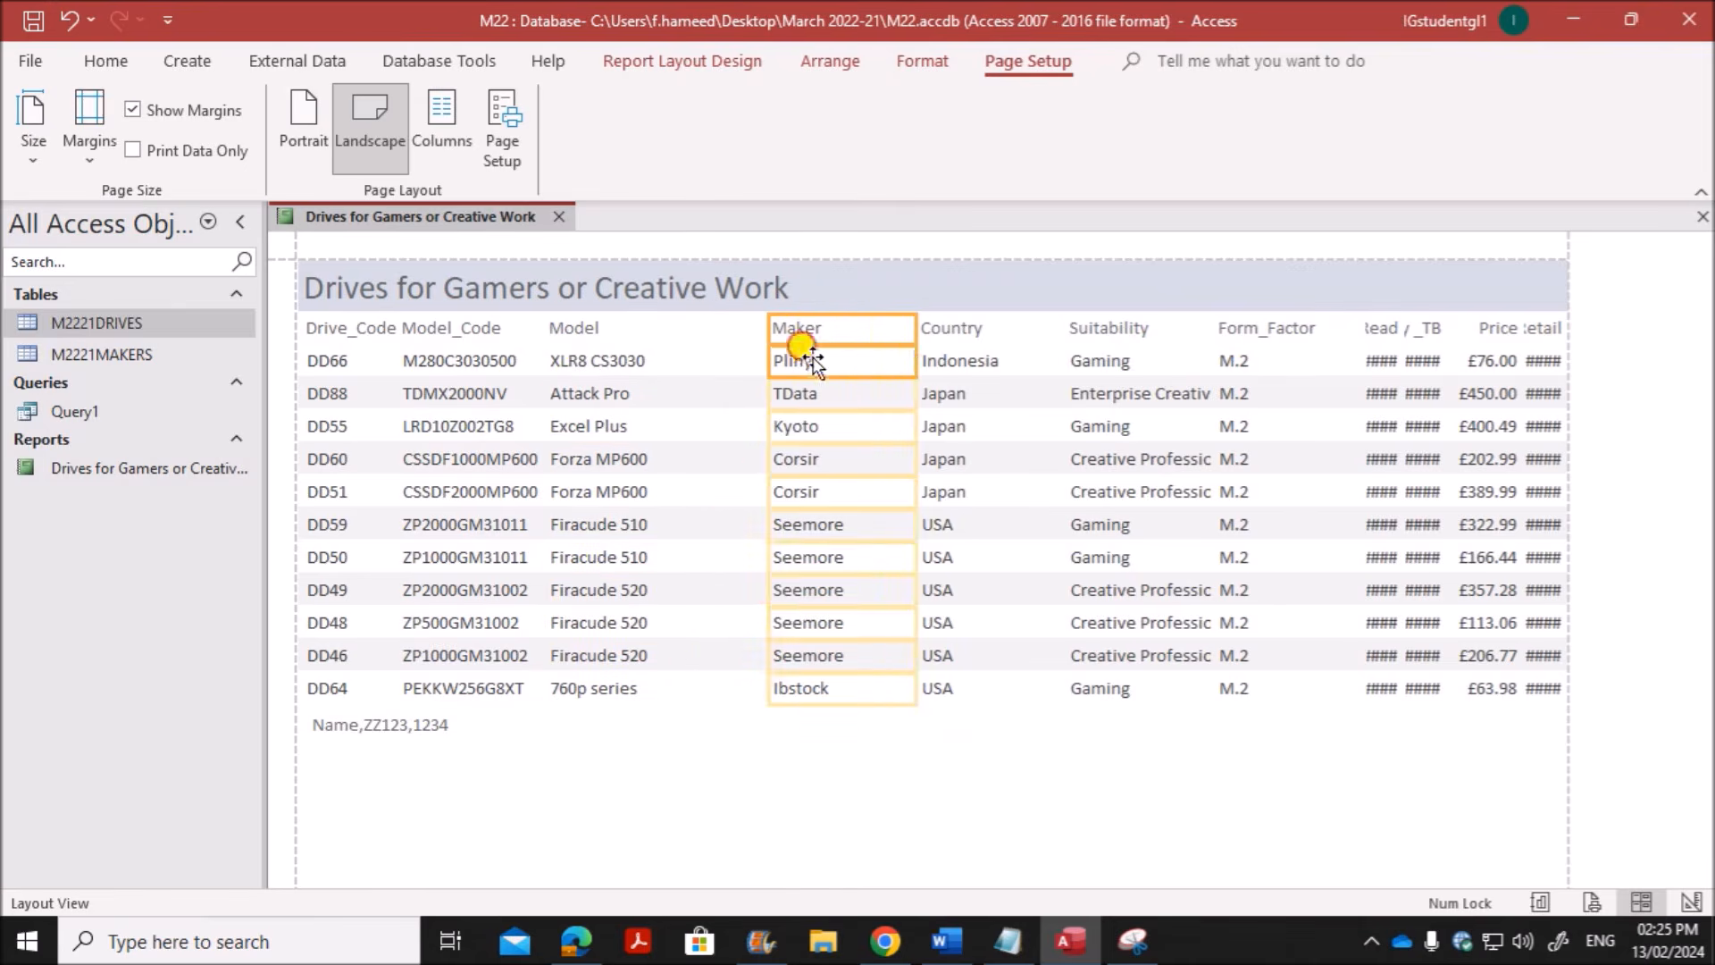
pyautogui.moveTo(911, 332); pyautogui.dragTo(735, 329)
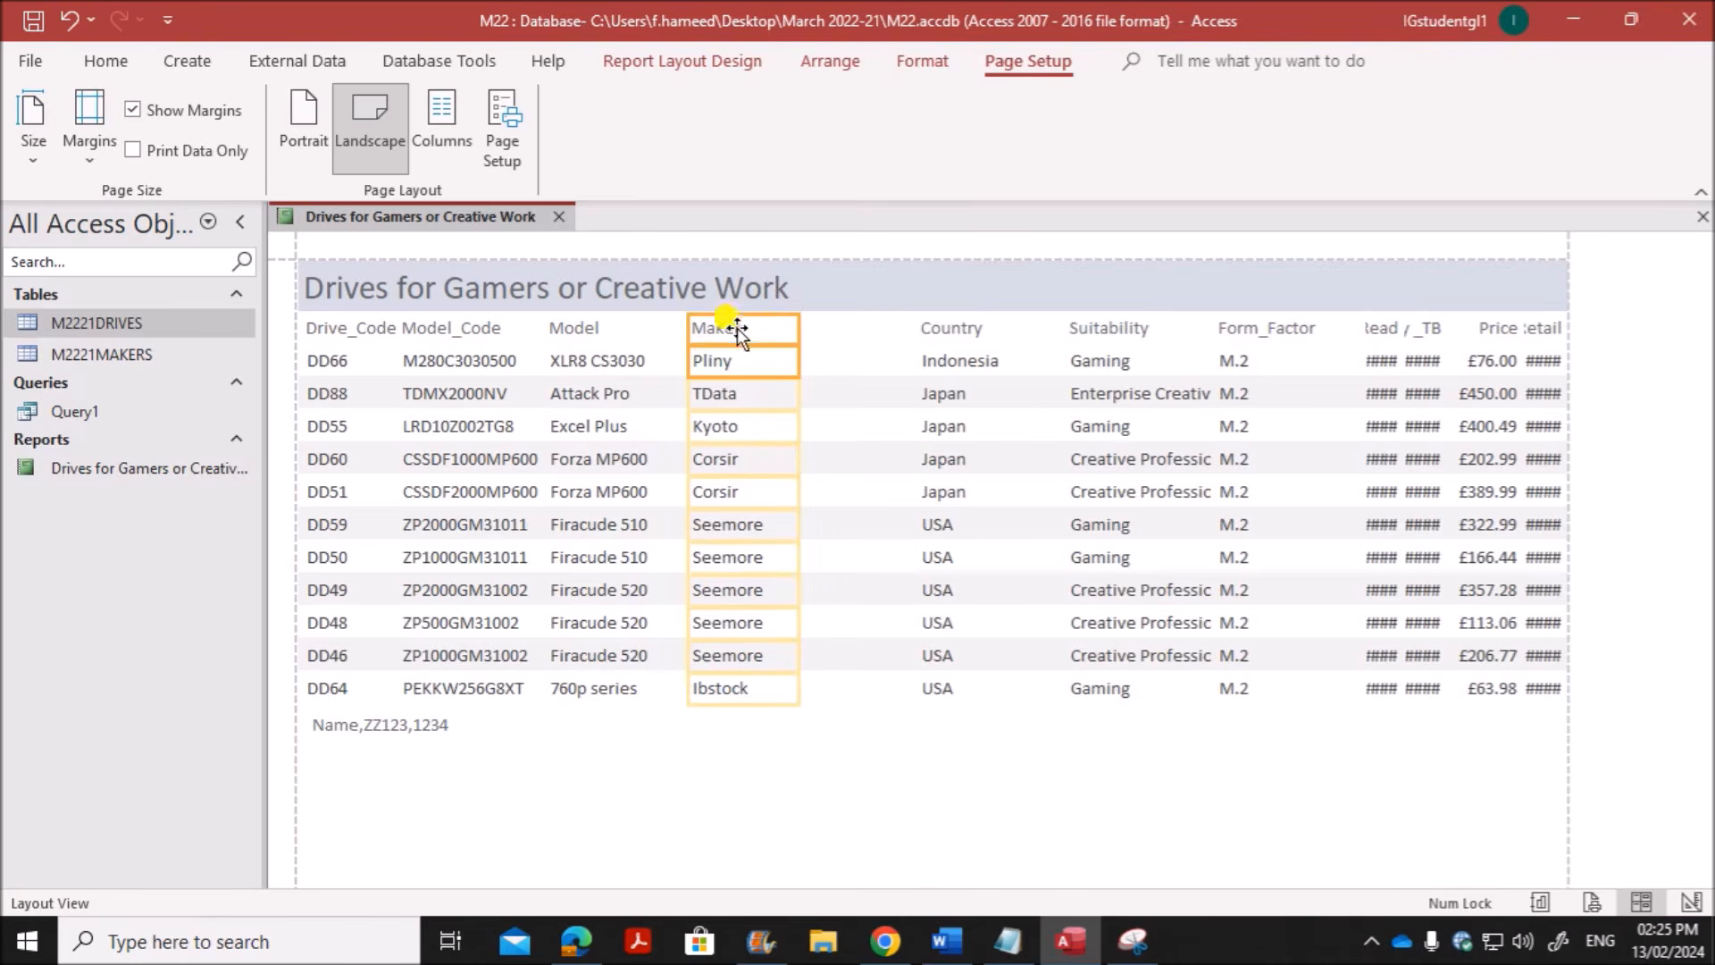
# Step: Move the Country column beside Maker and the Suitability column beside Country, widening Suitability until its text displays in full
pyautogui.click(968, 334)
pyautogui.click(964, 359)
pyautogui.moveTo(964, 334); pyautogui.dragTo(820, 329)
pyautogui.click(1120, 324)
pyautogui.click(1109, 379)
pyautogui.click(1106, 325)
pyautogui.keyDown('ctrl'); pyautogui.click(1107, 358); pyautogui.keyUp('ctrl')
pyautogui.moveTo(1098, 333); pyautogui.dragTo(902, 328)
pyautogui.moveTo(1018, 337); pyautogui.dragTo(1091, 342)
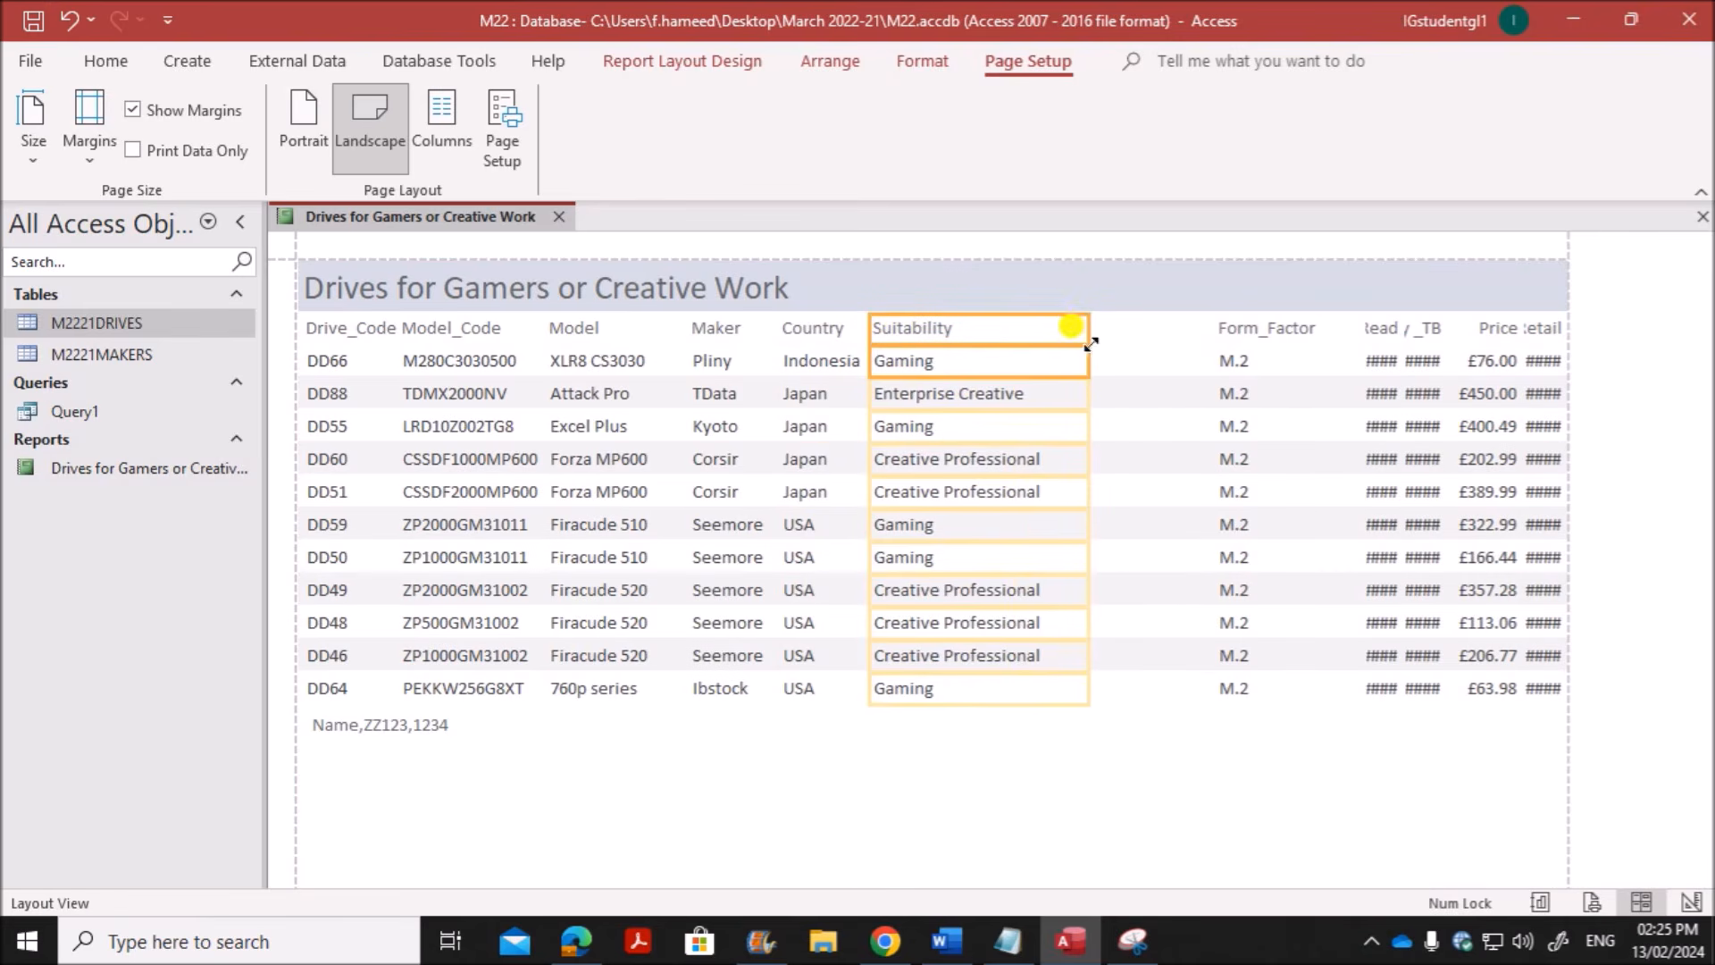
# Step: Move the Form_Factor column beside Suitability, and place the Read column next to it, wide enough to display its values in full
pyautogui.click(1262, 327)
pyautogui.keyDown('shift'); pyautogui.click(1257, 360); pyautogui.keyUp('shift')
pyautogui.moveTo(1248, 330); pyautogui.dragTo(1099, 337)
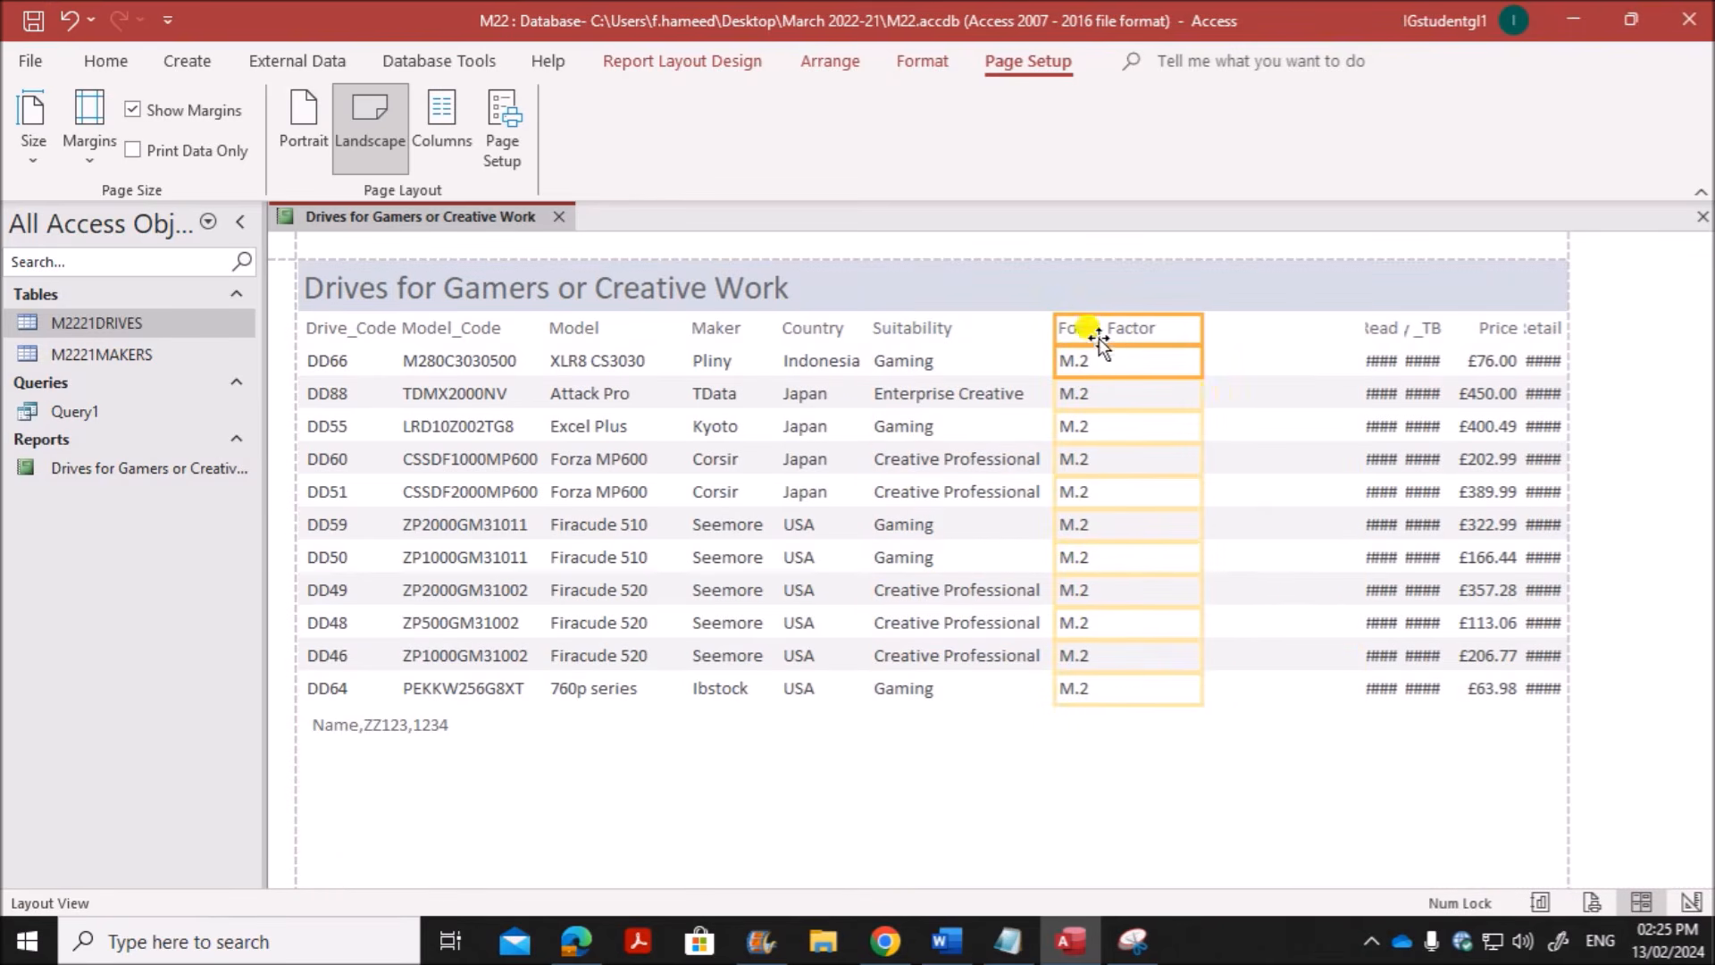
pyautogui.click(1376, 340)
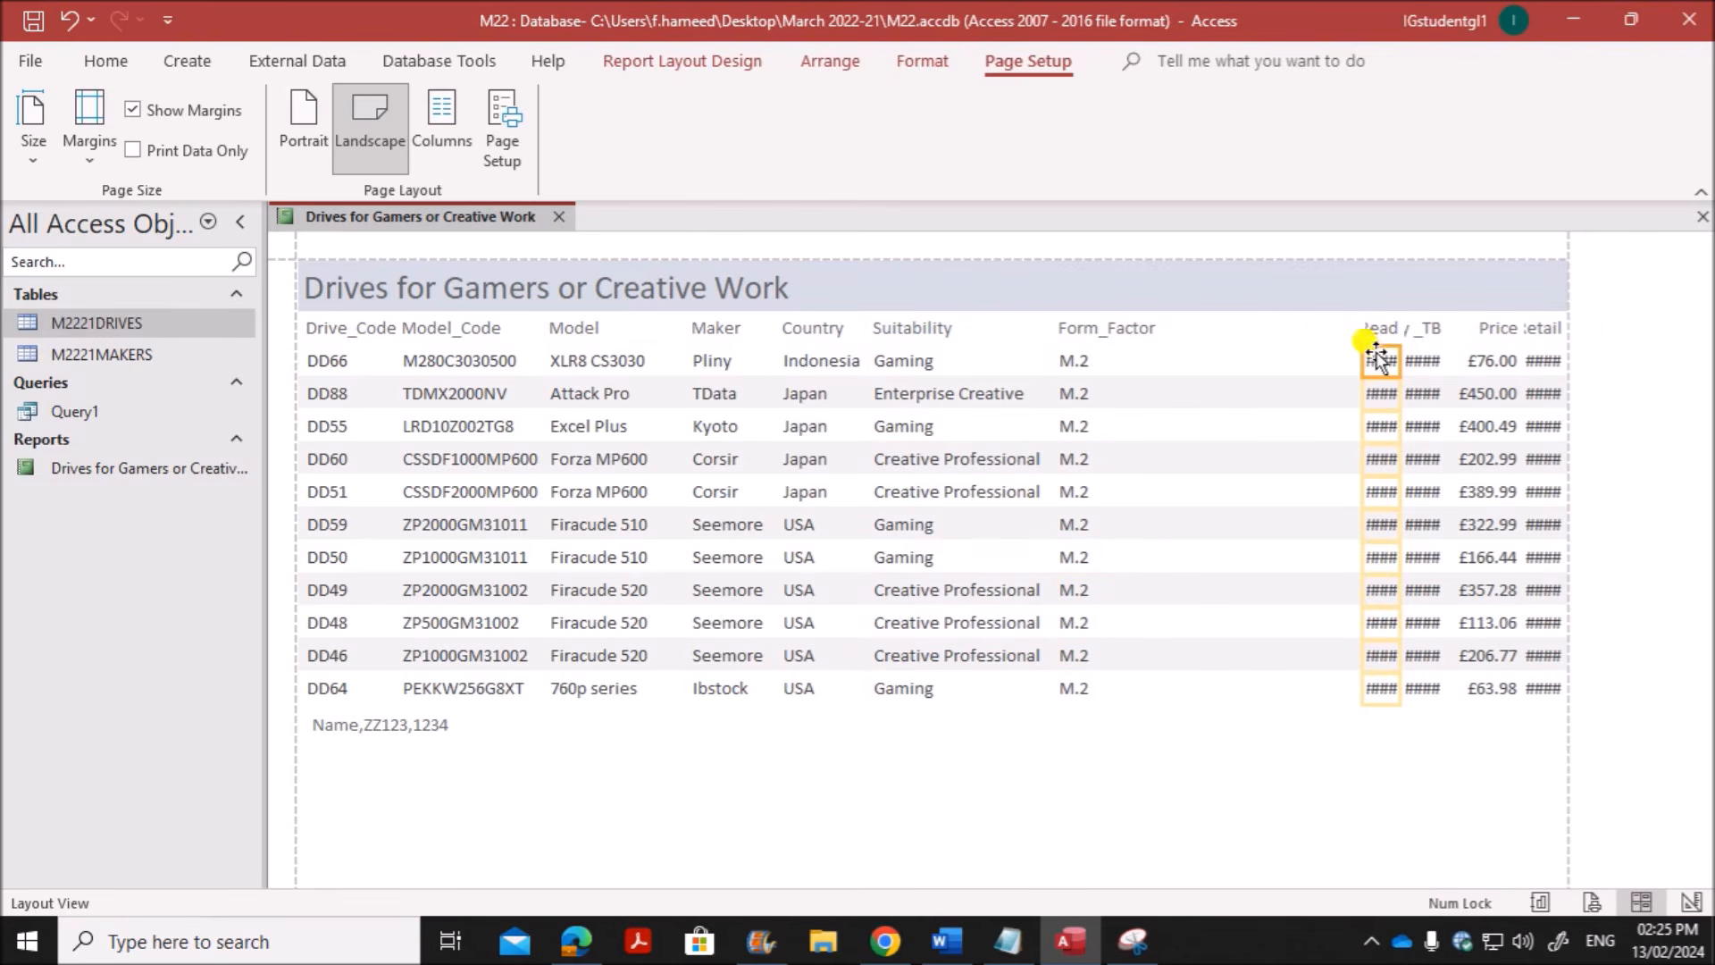
pyautogui.moveTo(1376, 341); pyautogui.dragTo(1190, 332)
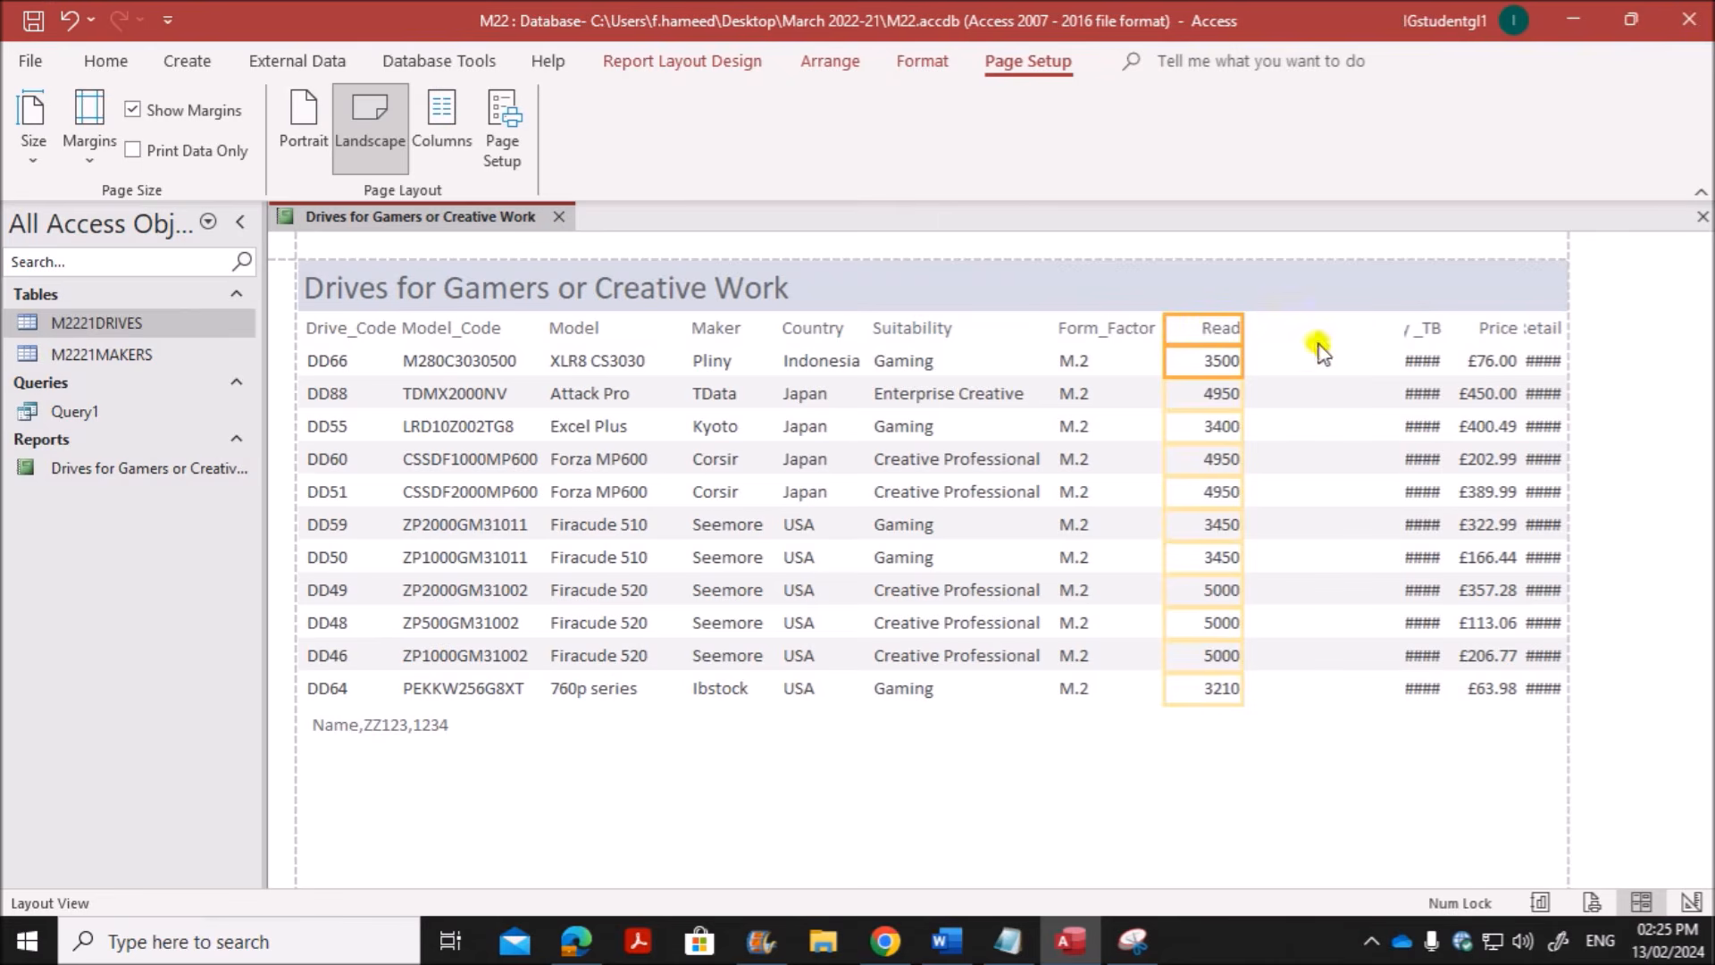
# Step: Widen the Capacity_TB column to display its heading and values in full, and position it beside Read
pyautogui.click(1407, 329)
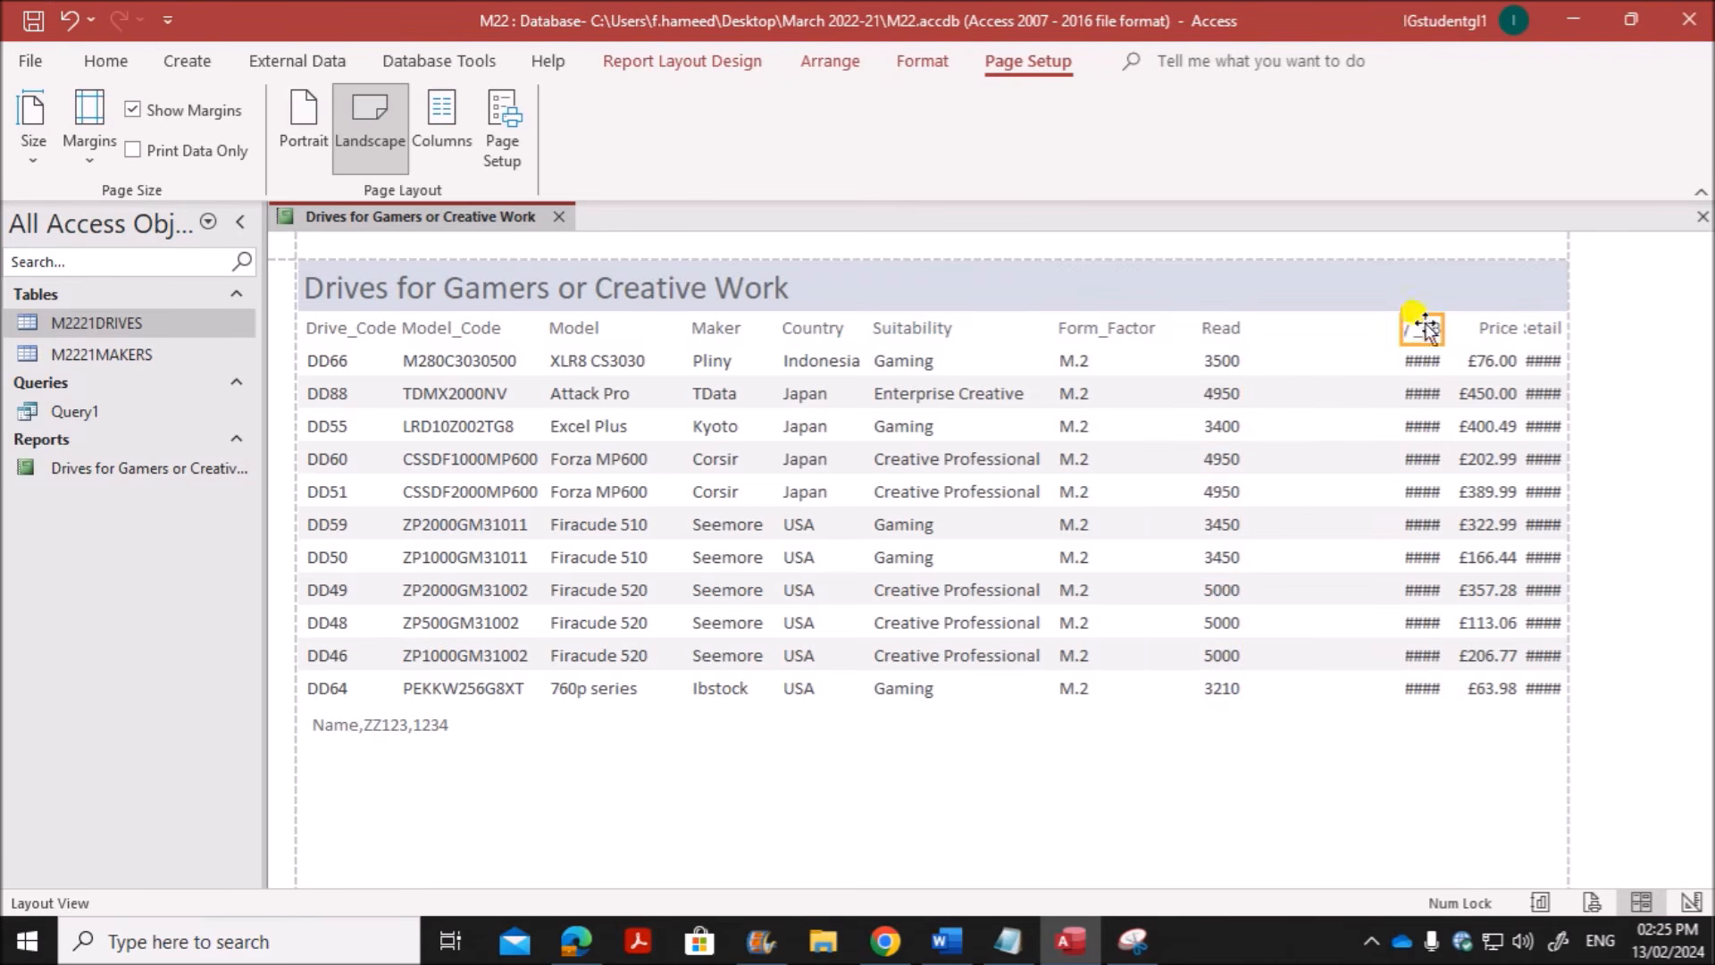
pyautogui.click(1425, 364)
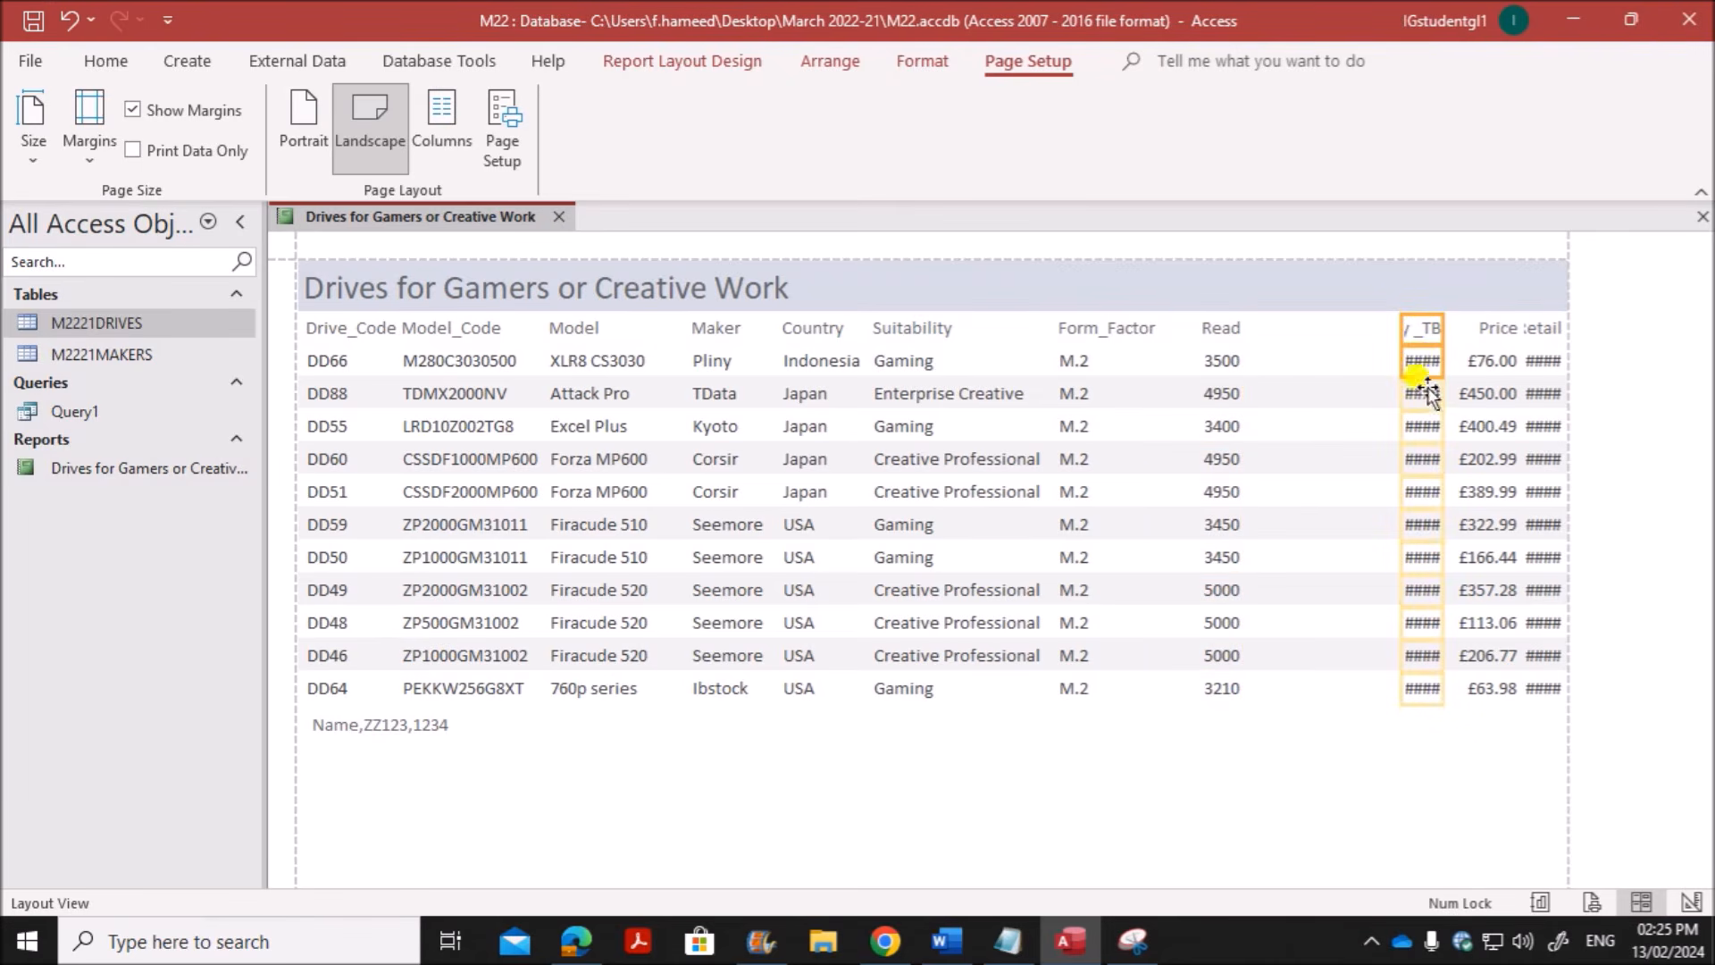
pyautogui.moveTo(1401, 332); pyautogui.dragTo(1291, 328)
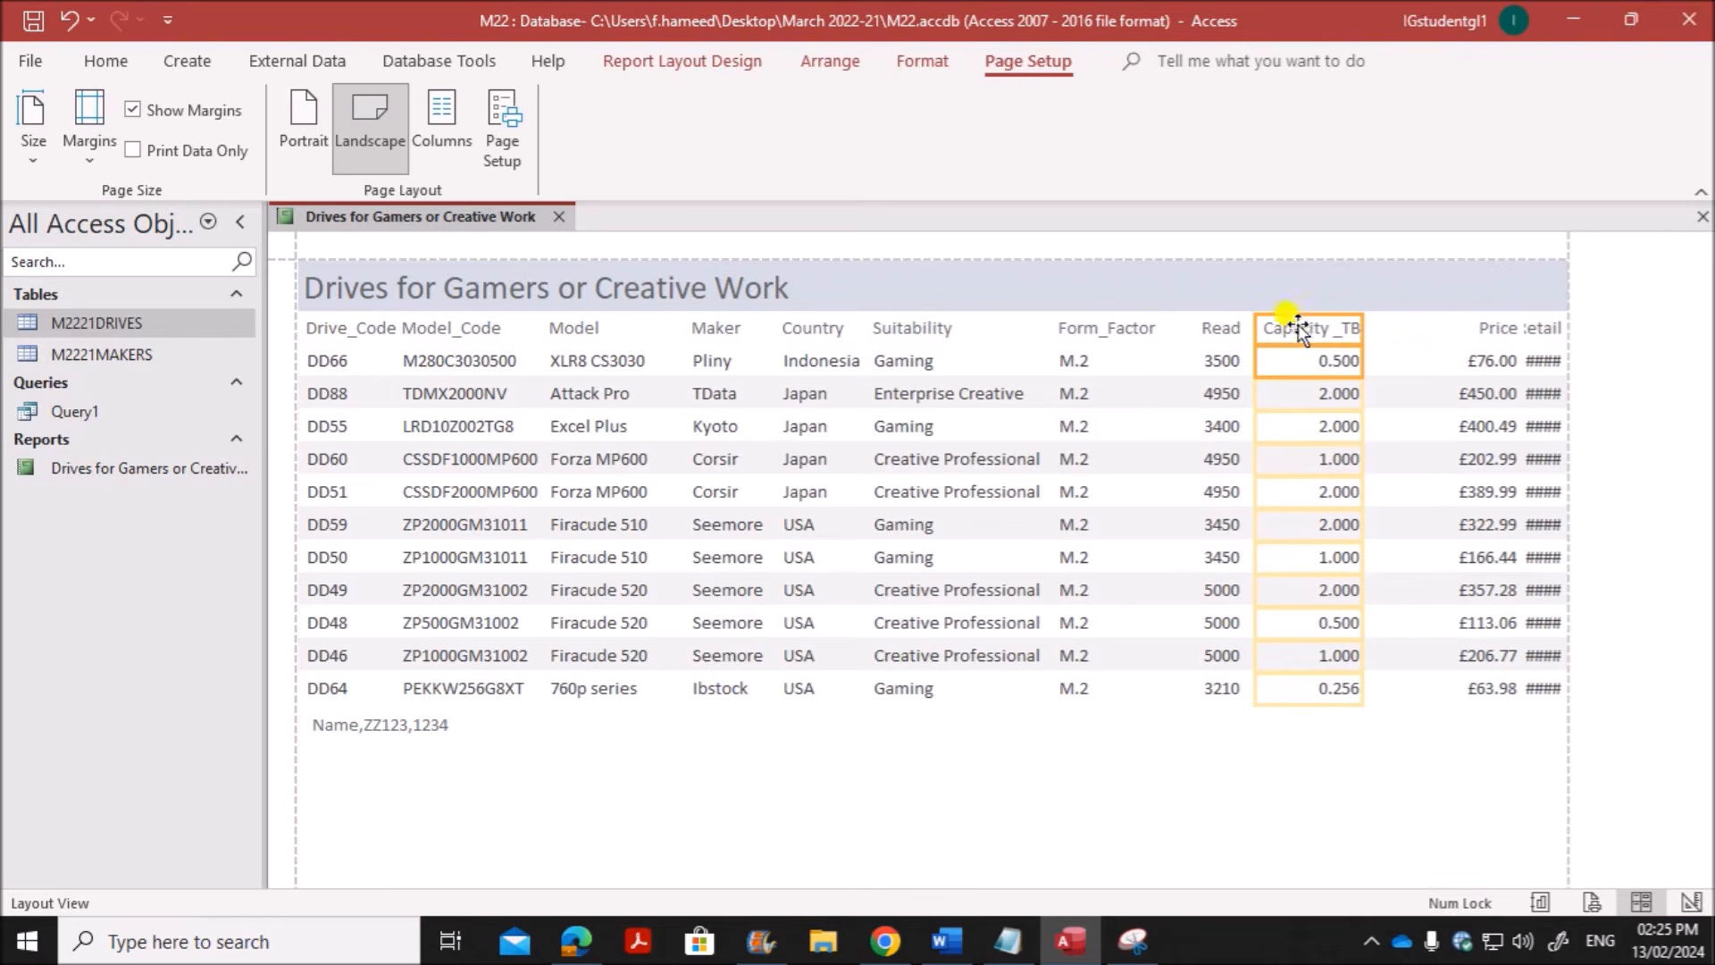
# Step: Move the Price column beside Capacity_TB and widen the Retail column to display its heading and values in full
pyautogui.moveTo(1489, 335); pyautogui.dragTo(1401, 330)
pyautogui.click(1517, 342)
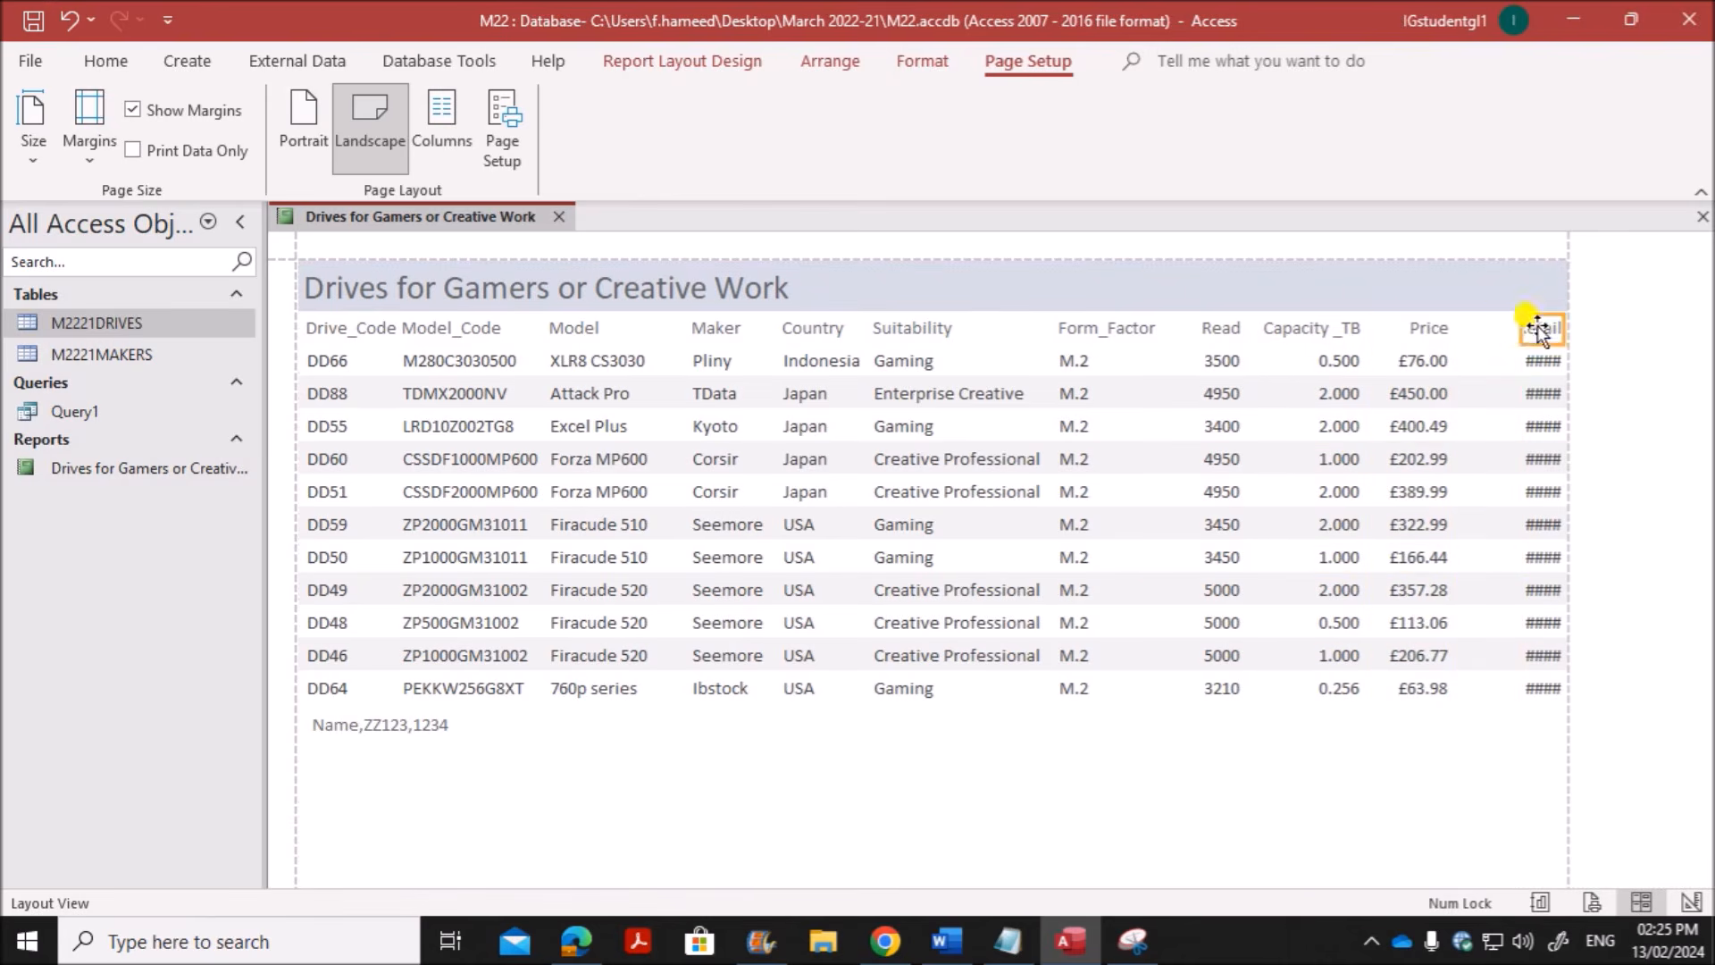
pyautogui.moveTo(1518, 341); pyautogui.dragTo(1461, 330)
pyautogui.click(1516, 764)
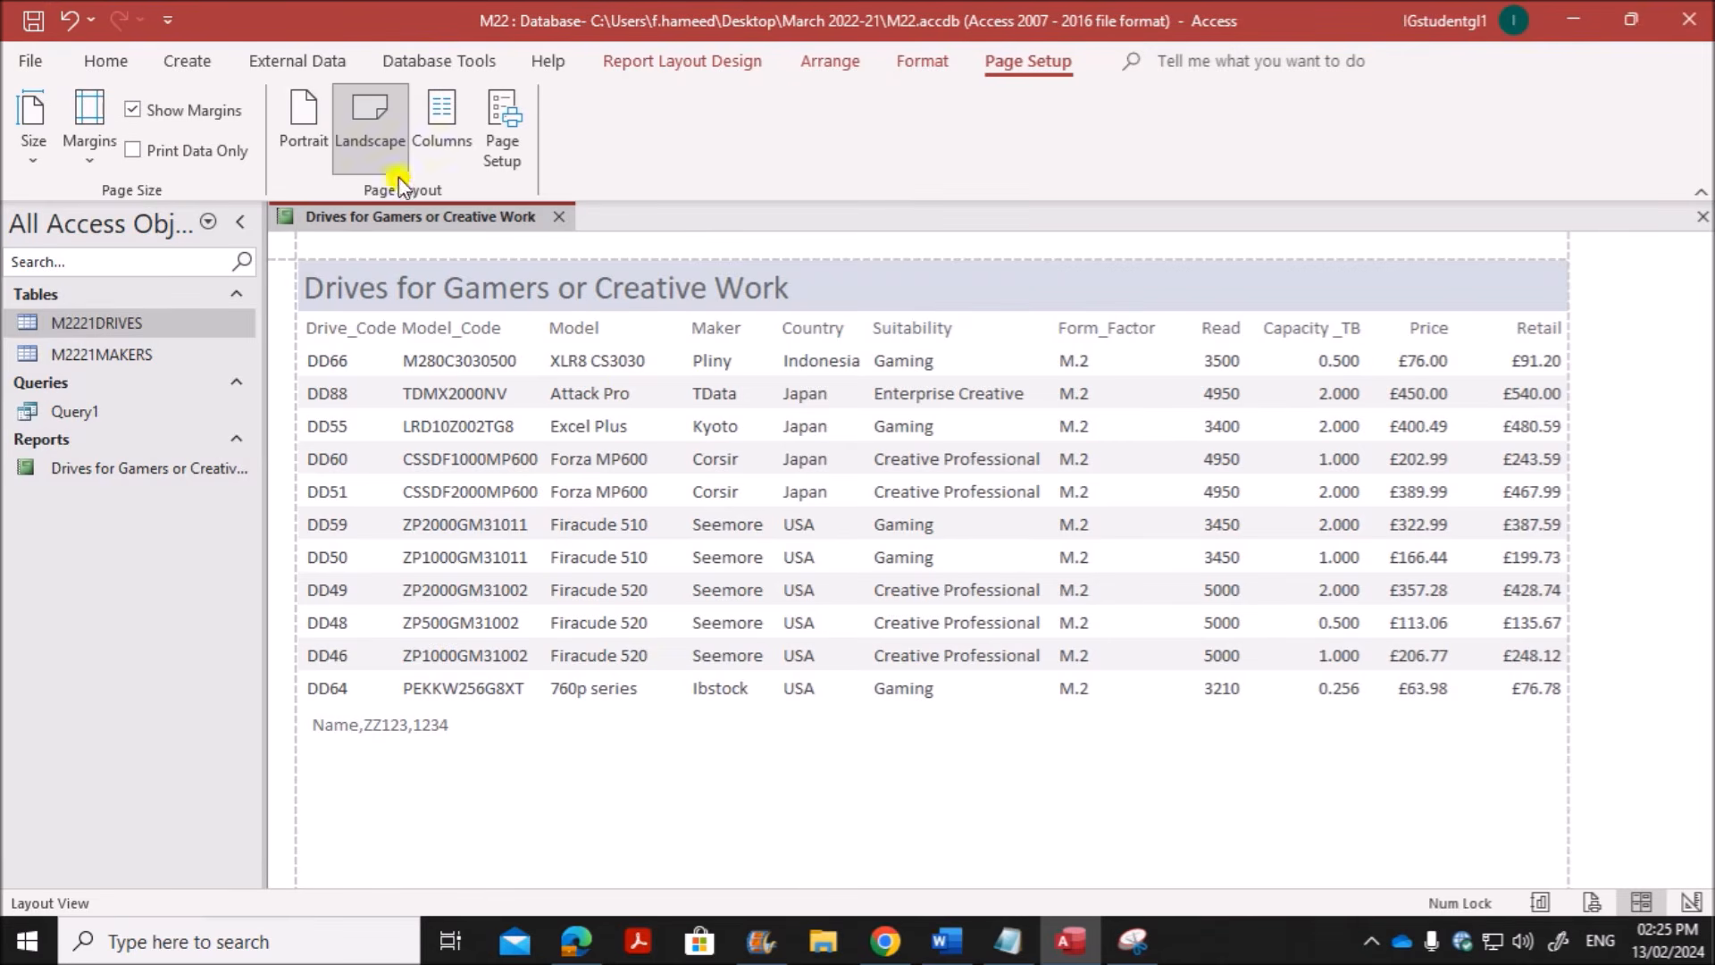
# Step: Preview the landscape report as a printed page, checking it from the title down to the candidate details
pyautogui.rightClick(393, 218)
pyautogui.click(483, 454)
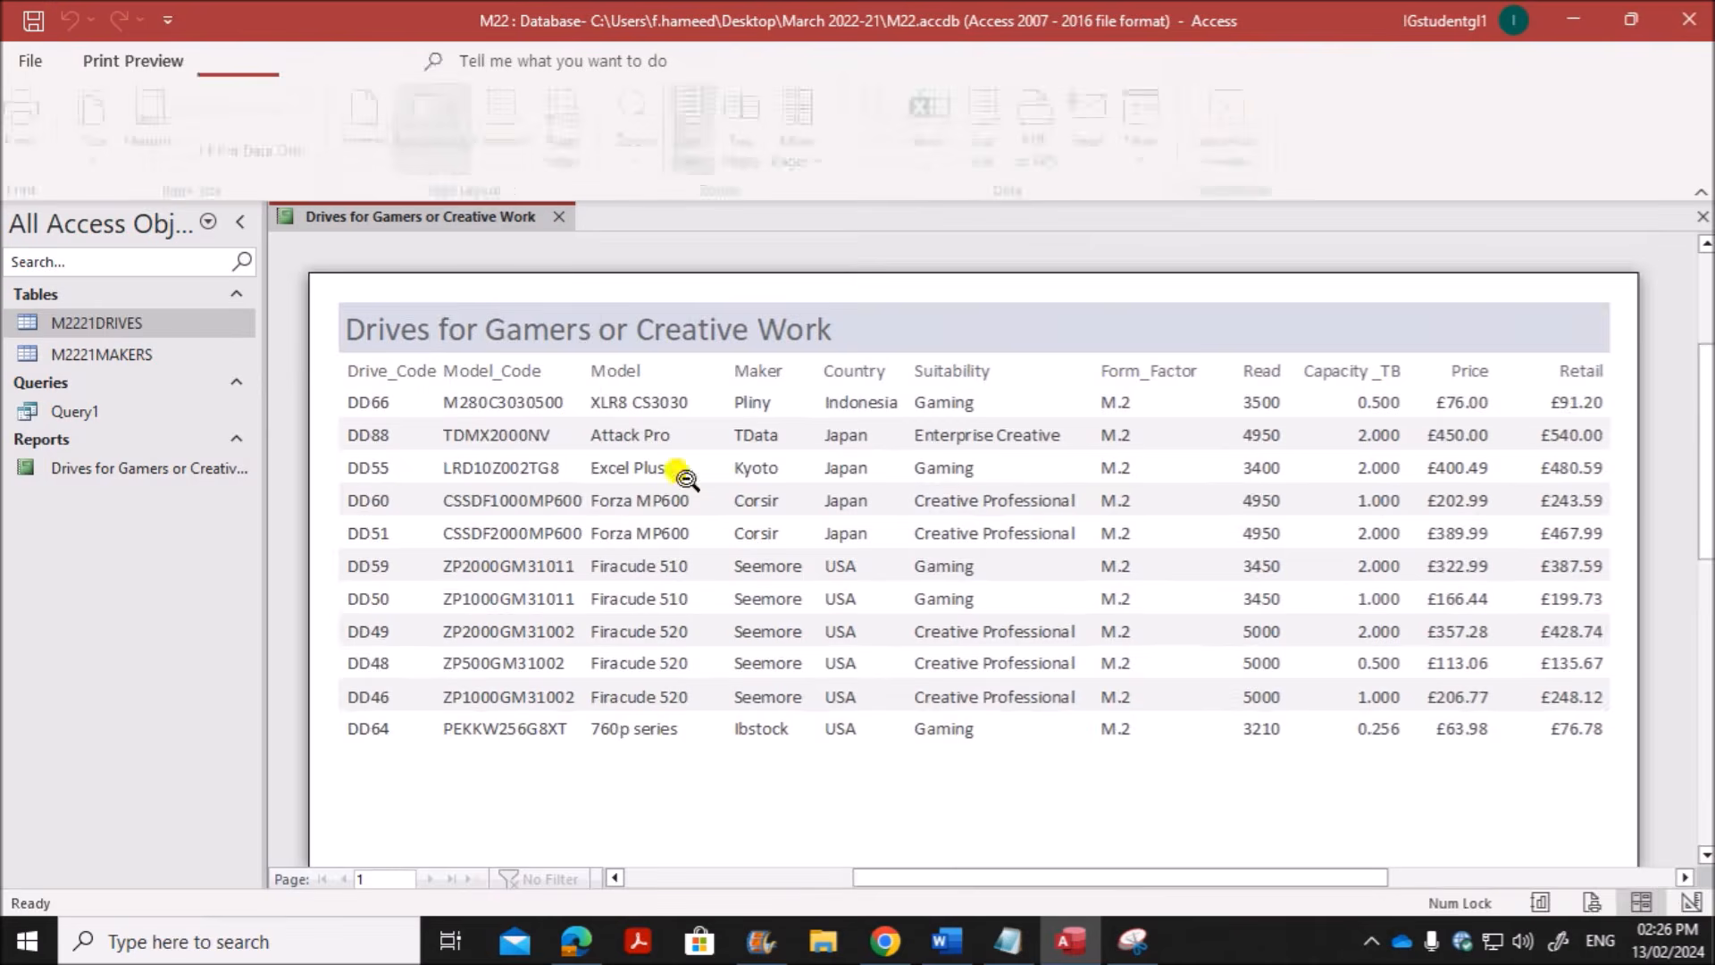
pyautogui.scroll(-5, 1244, 670)
pyautogui.scroll(-3, 1244, 684)
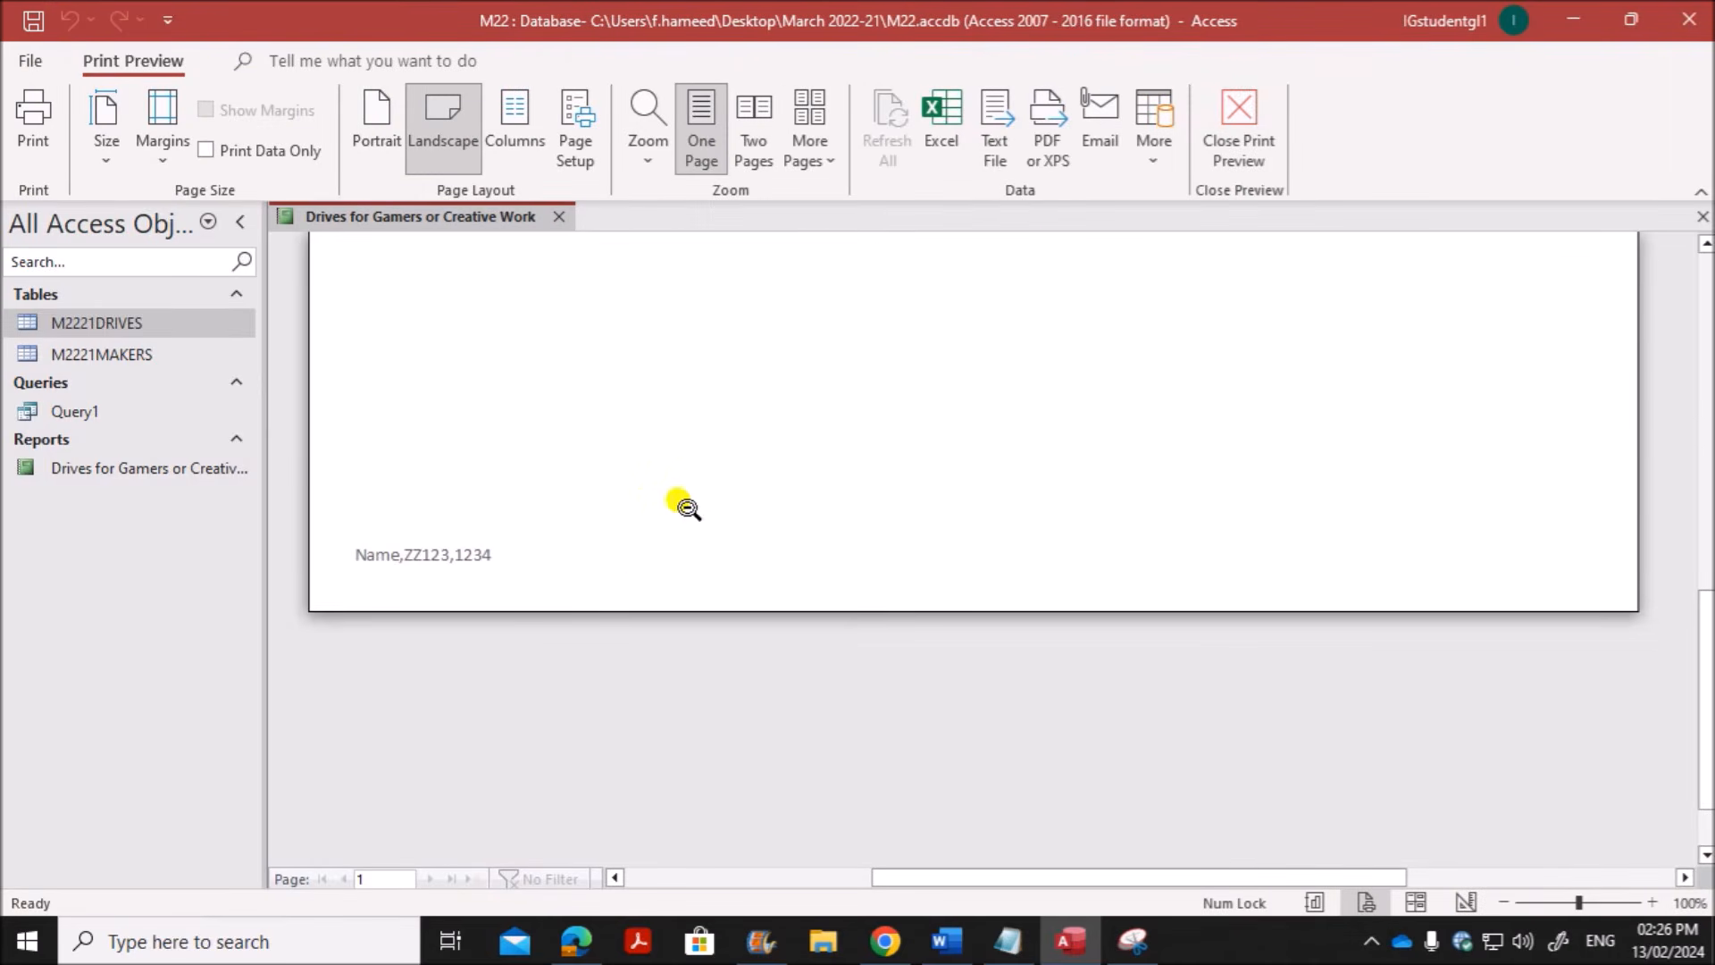
pyautogui.click(29, 148)
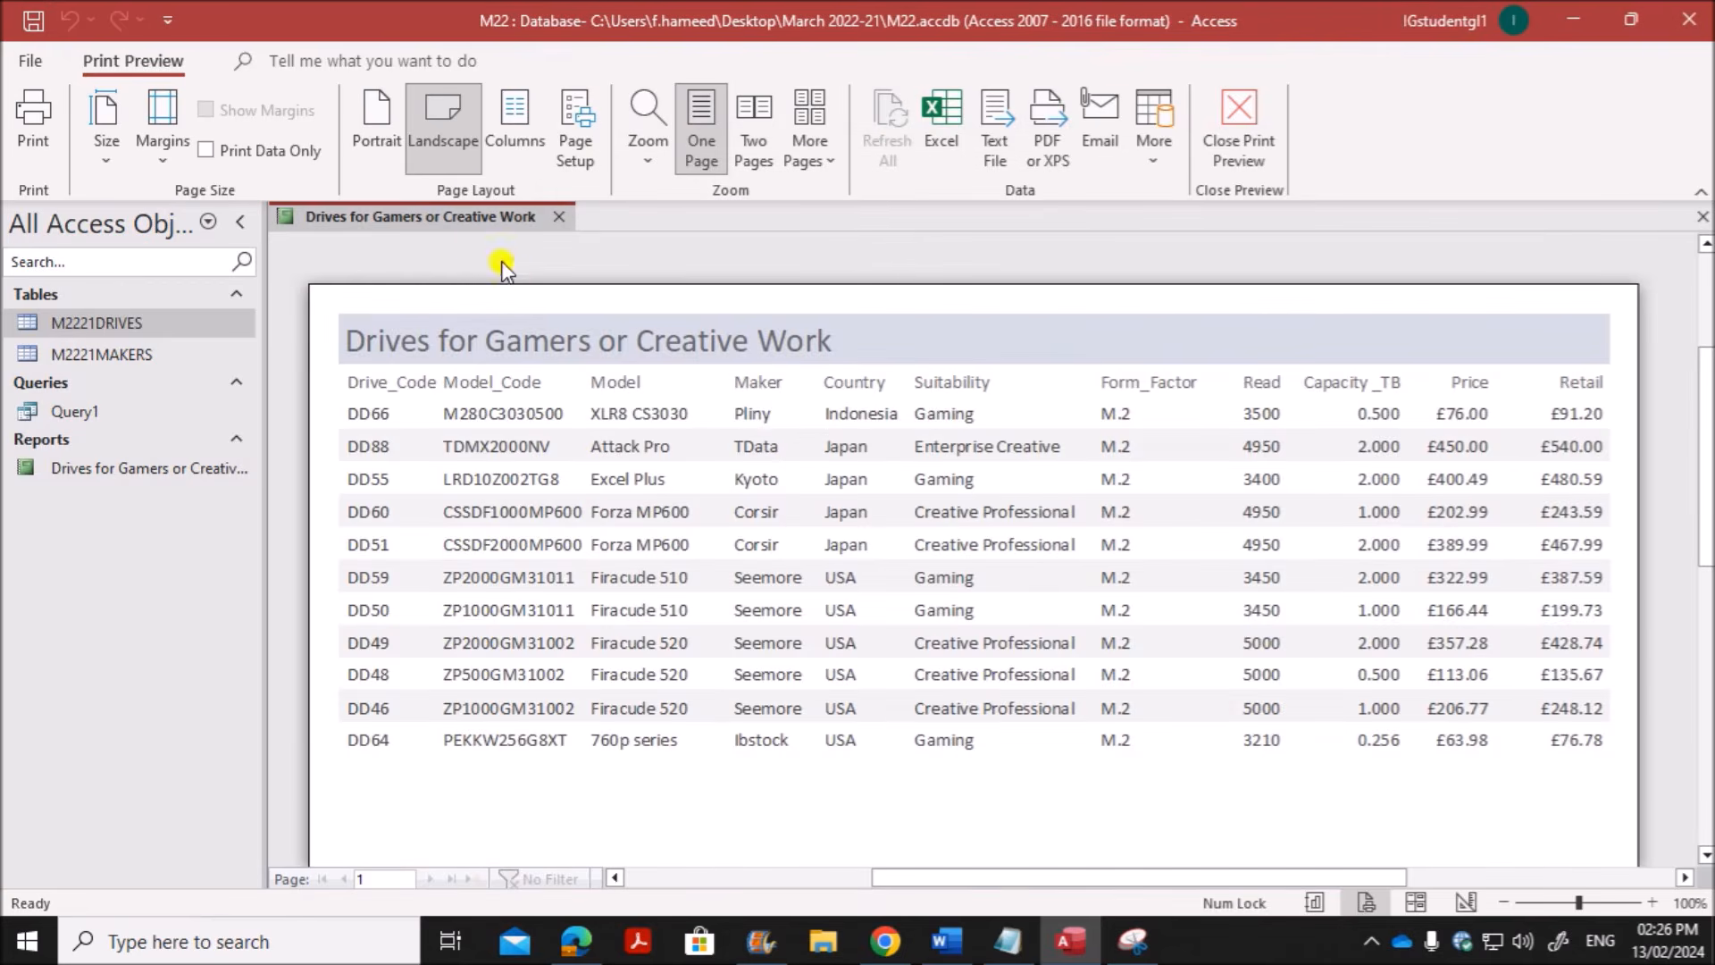
pyautogui.rightClick(434, 224)
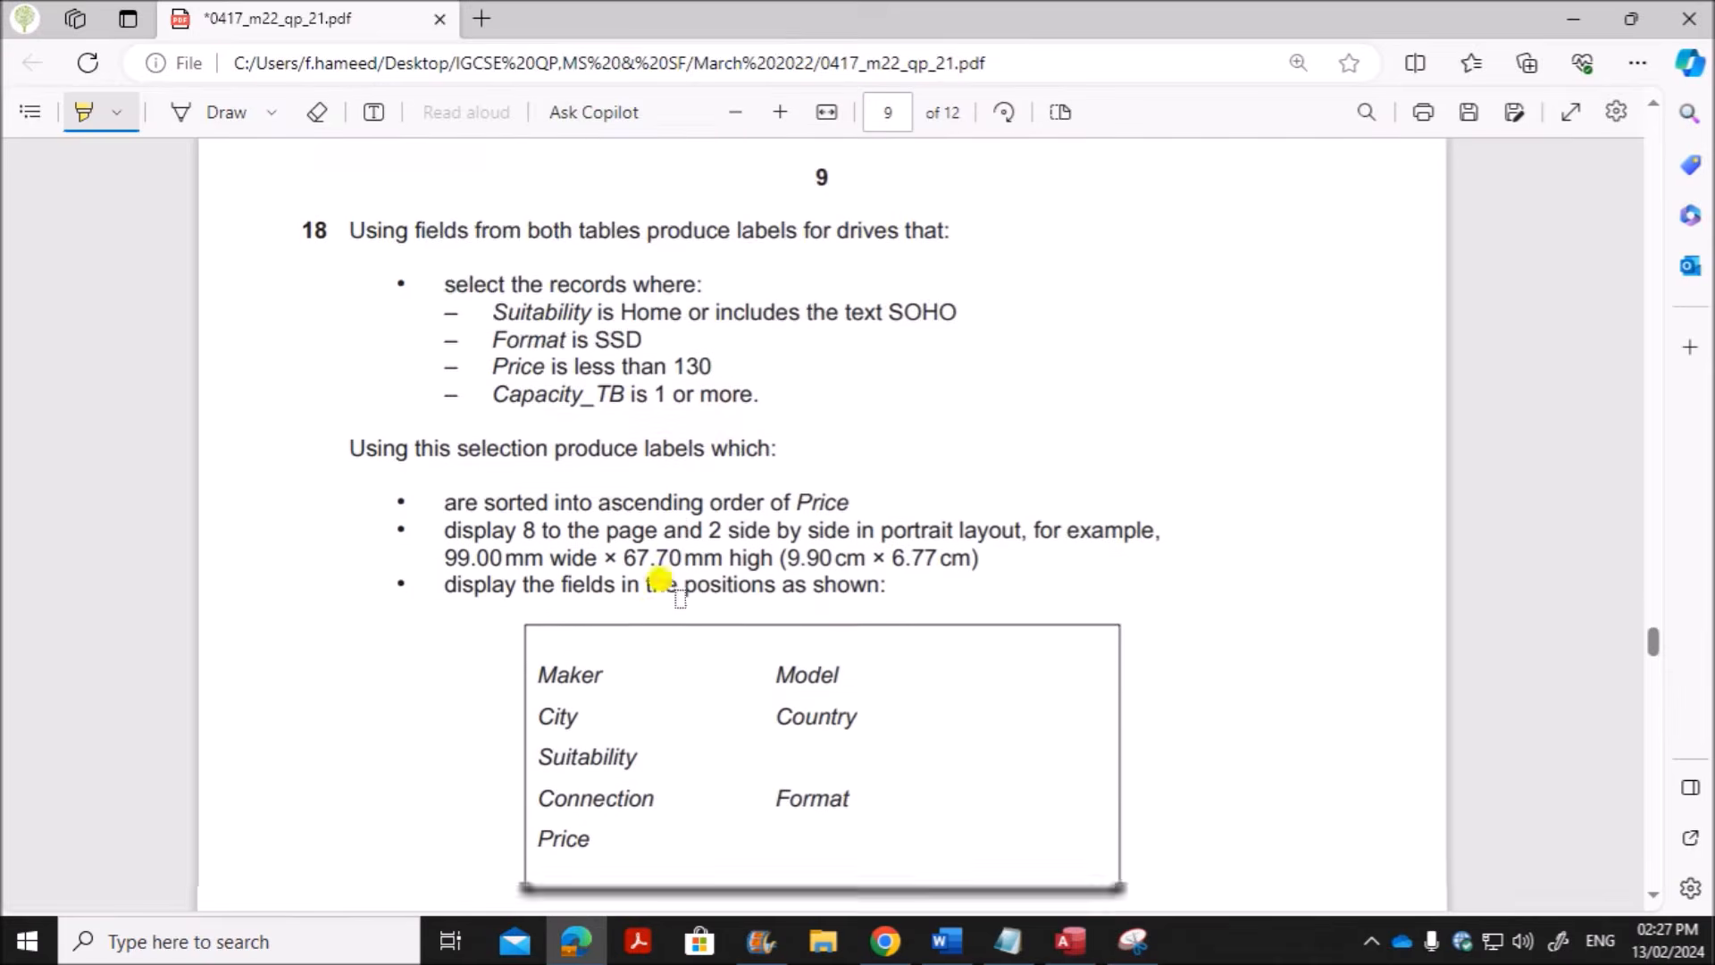
# Step: Review question 18 in the exam PDF, and in Access start a new query design with the M2221DRIVES and M2221MAKERS tables
pyautogui.scroll(-3, 652, 563)
pyautogui.scroll(3, 651, 550)
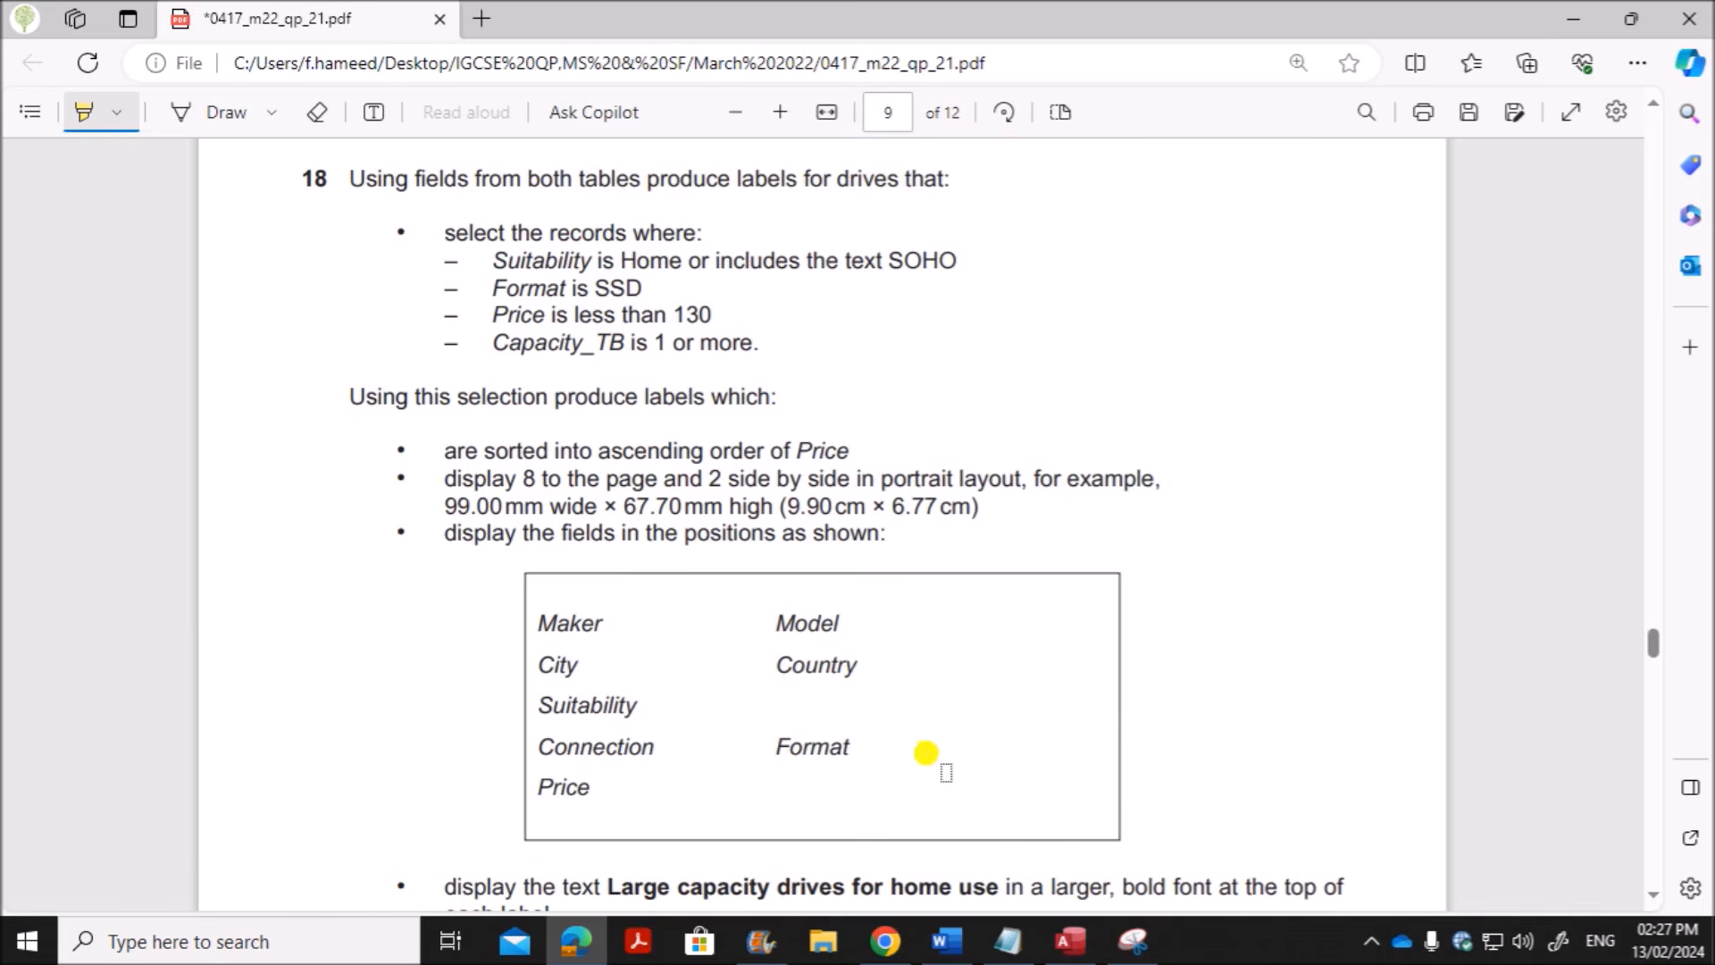
pyautogui.scroll(10, 888, 719)
pyautogui.scroll(-8, 1007, 522)
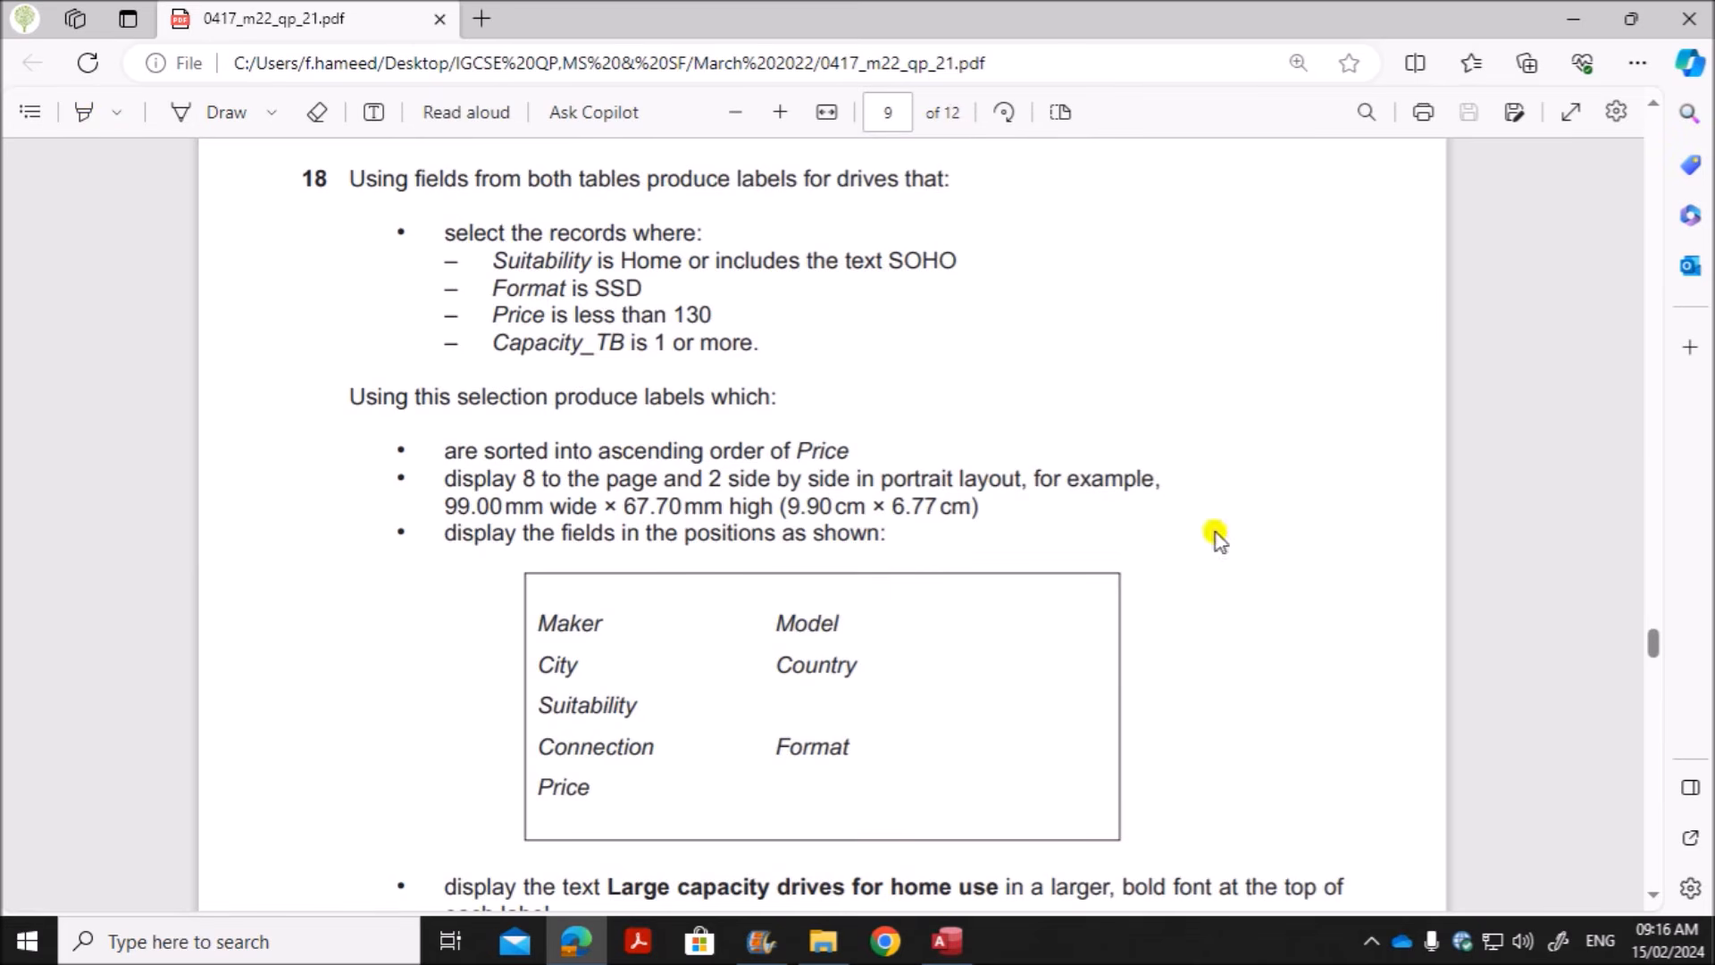
pyautogui.click(946, 941)
pyautogui.click(203, 70)
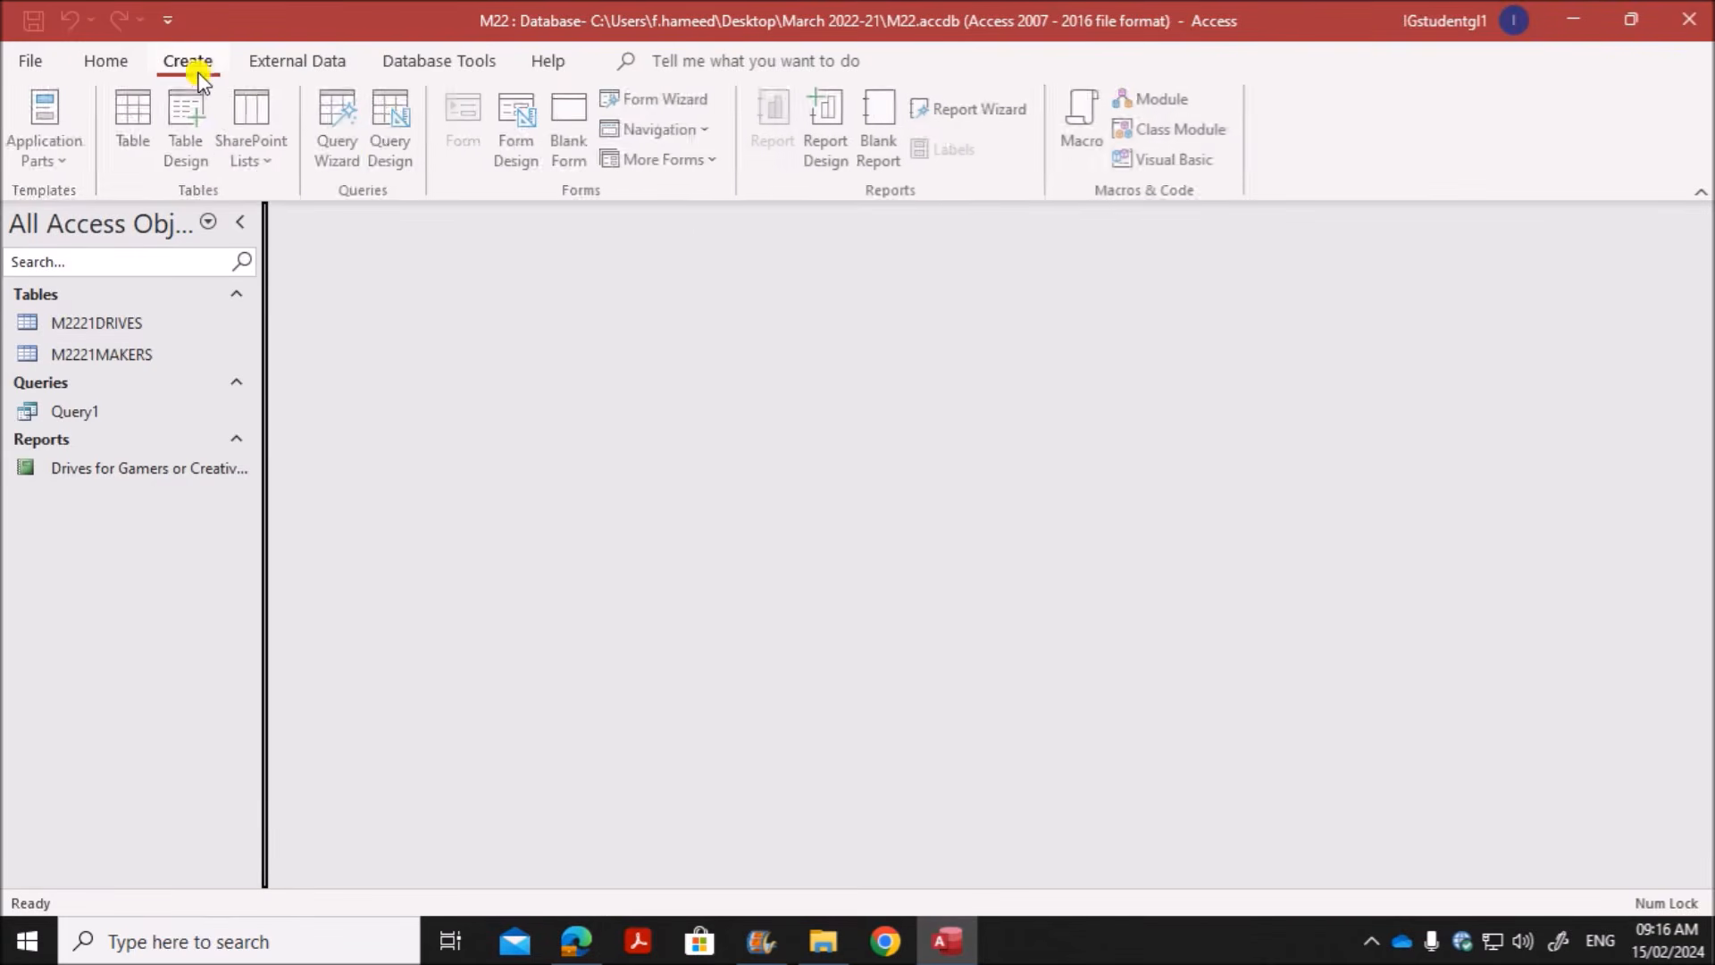
pyautogui.click(399, 163)
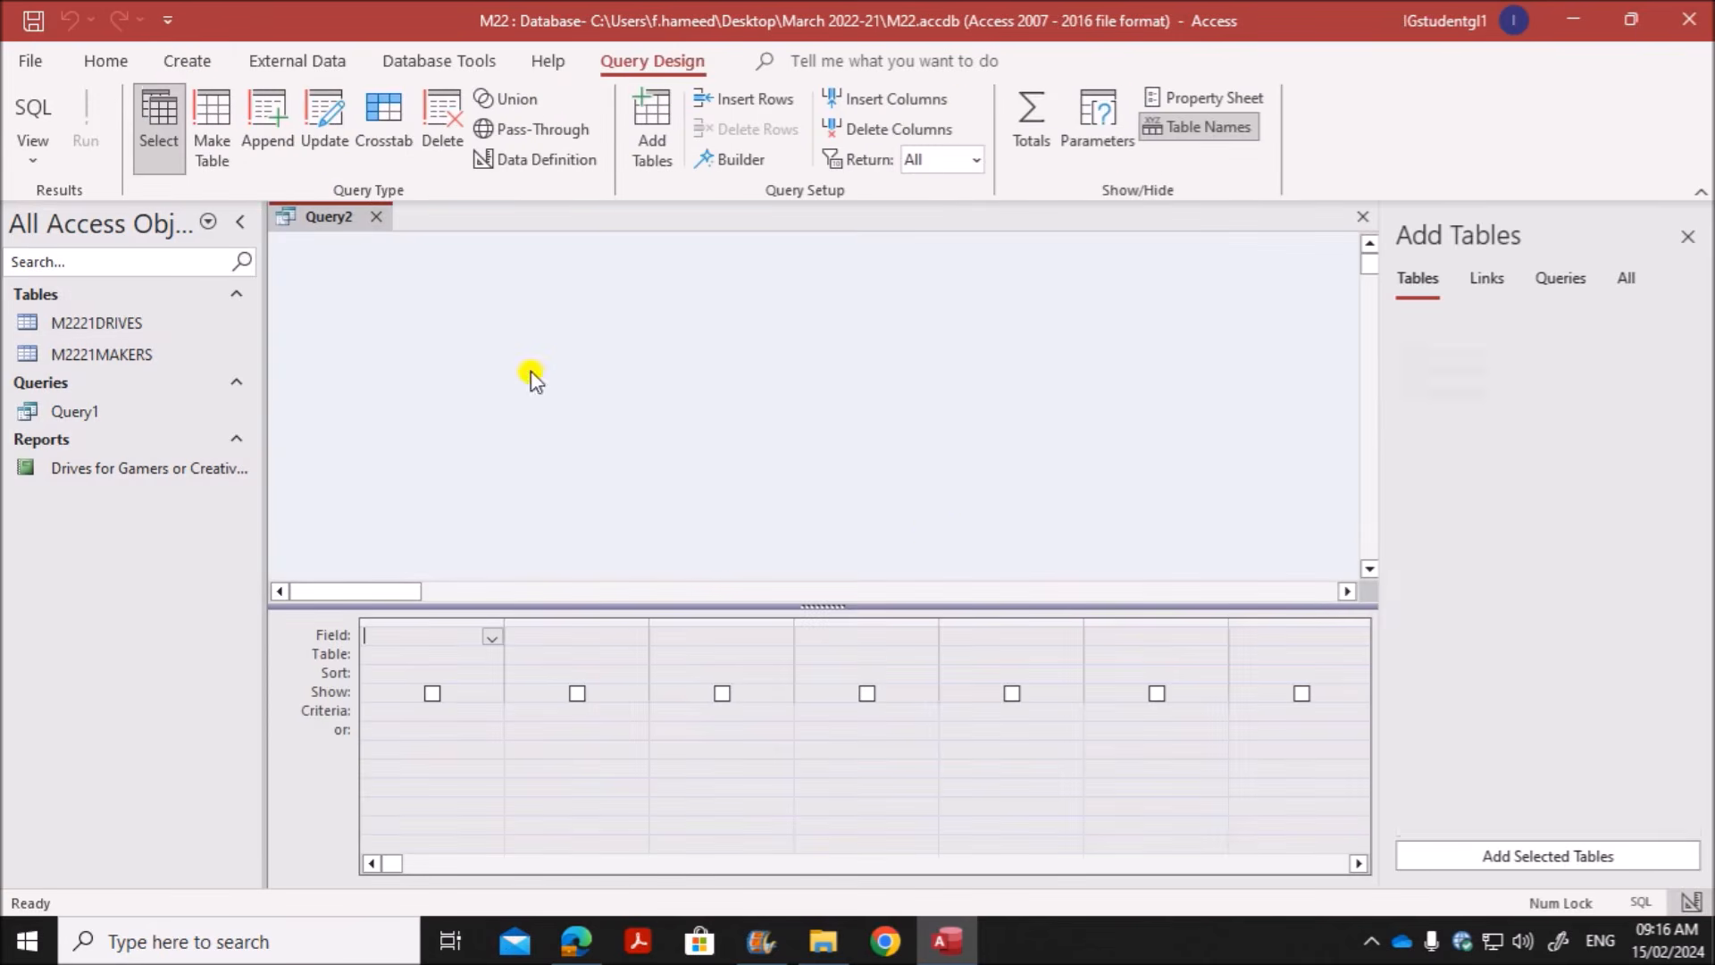
pyautogui.click(1486, 371)
pyautogui.doubleClick(1486, 372)
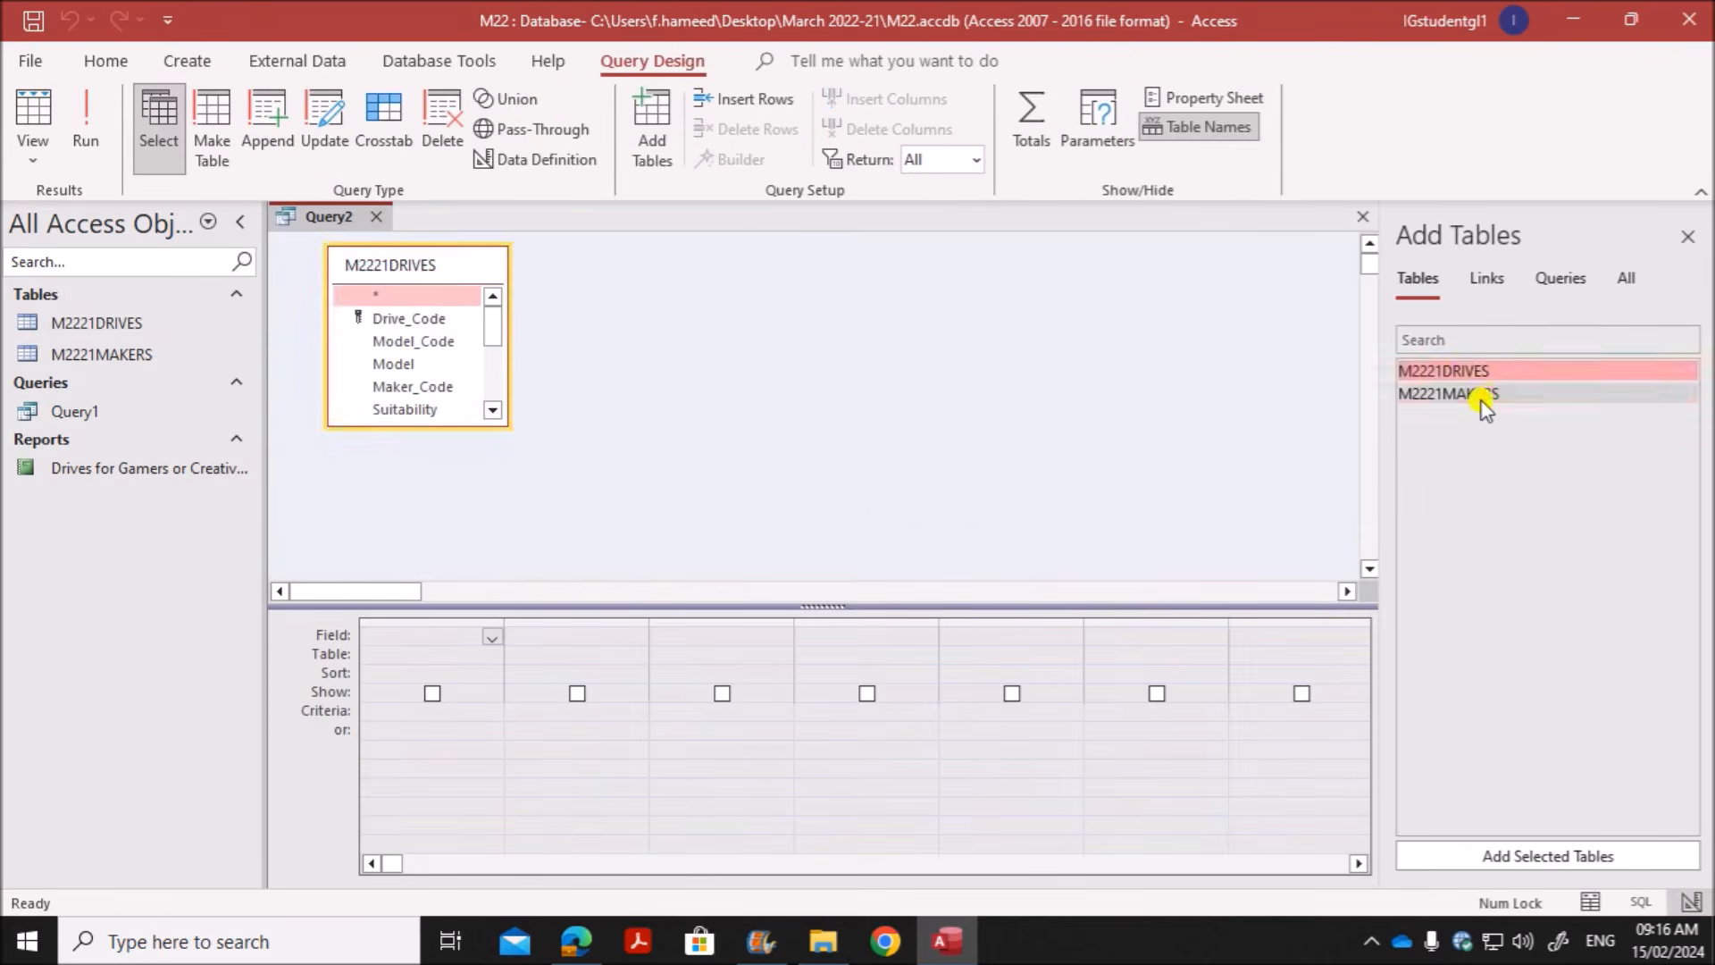
pyautogui.doubleClick(1487, 393)
# Step: Enlarge and reposition the M2221DRIVES field list so that all its fields from Drive_Code to Stock are displayed
pyautogui.moveTo(372, 426); pyautogui.dragTo(372, 579)
pyautogui.moveTo(417, 244)
pyautogui.mouseDown()
pyautogui.moveTo(420, 227)
pyautogui.moveTo(444, 232)
pyautogui.mouseUp()
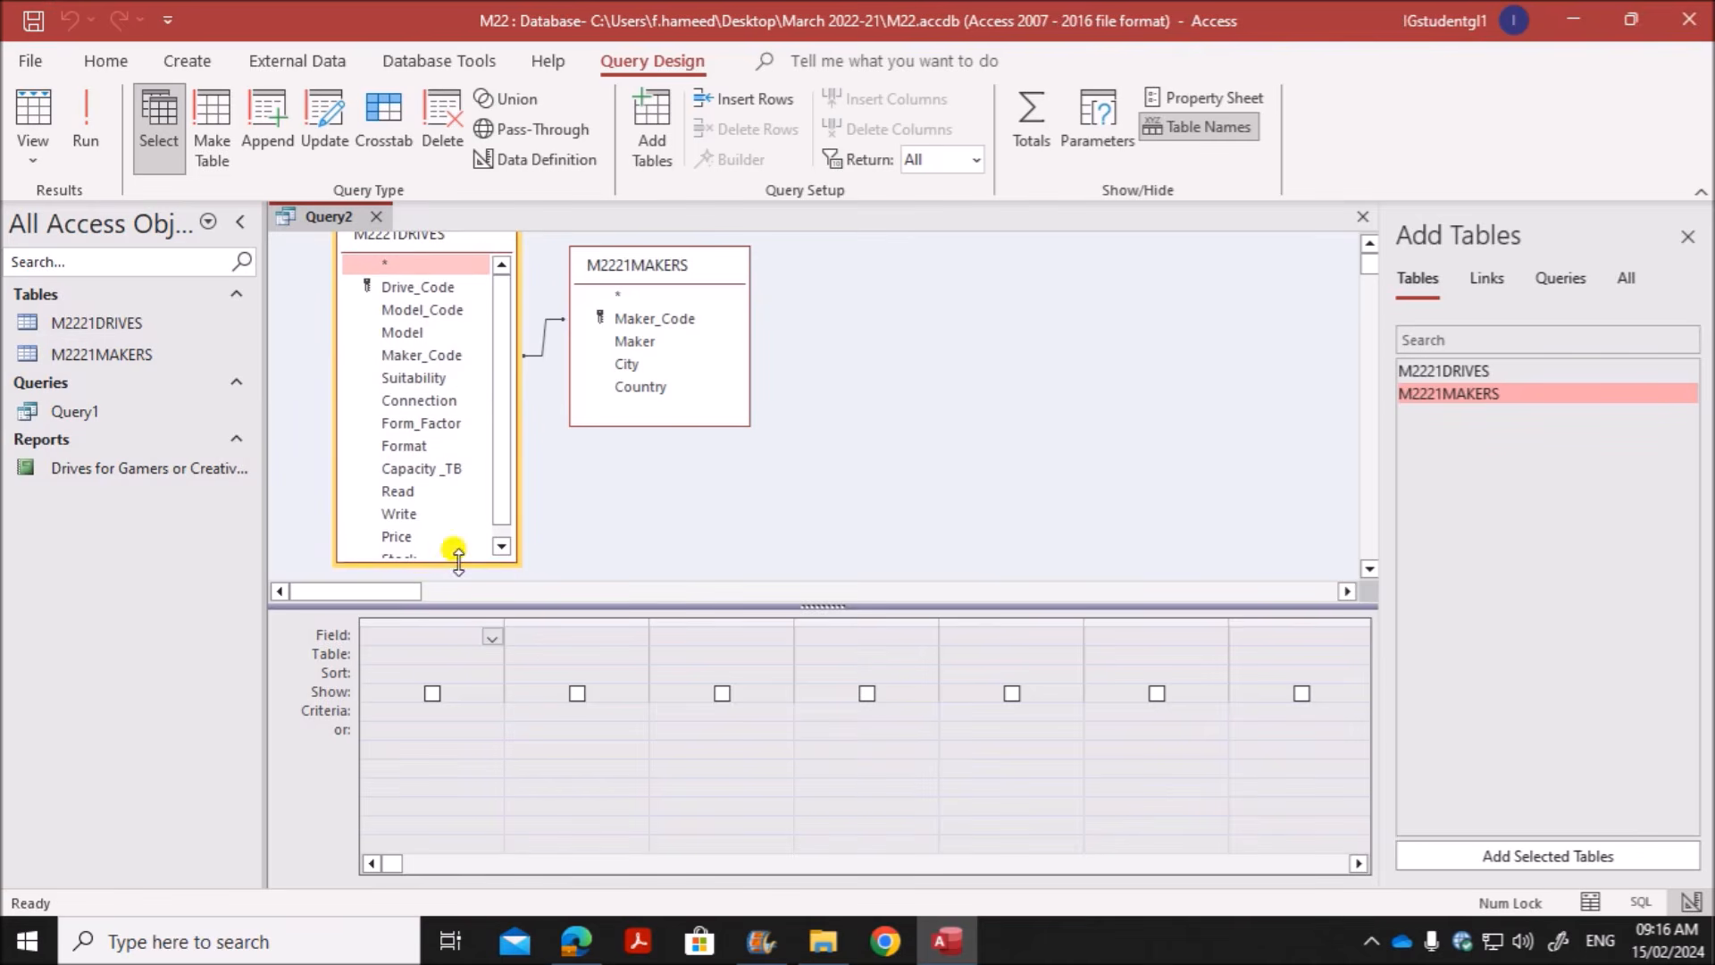
pyautogui.moveTo(459, 560); pyautogui.dragTo(457, 576)
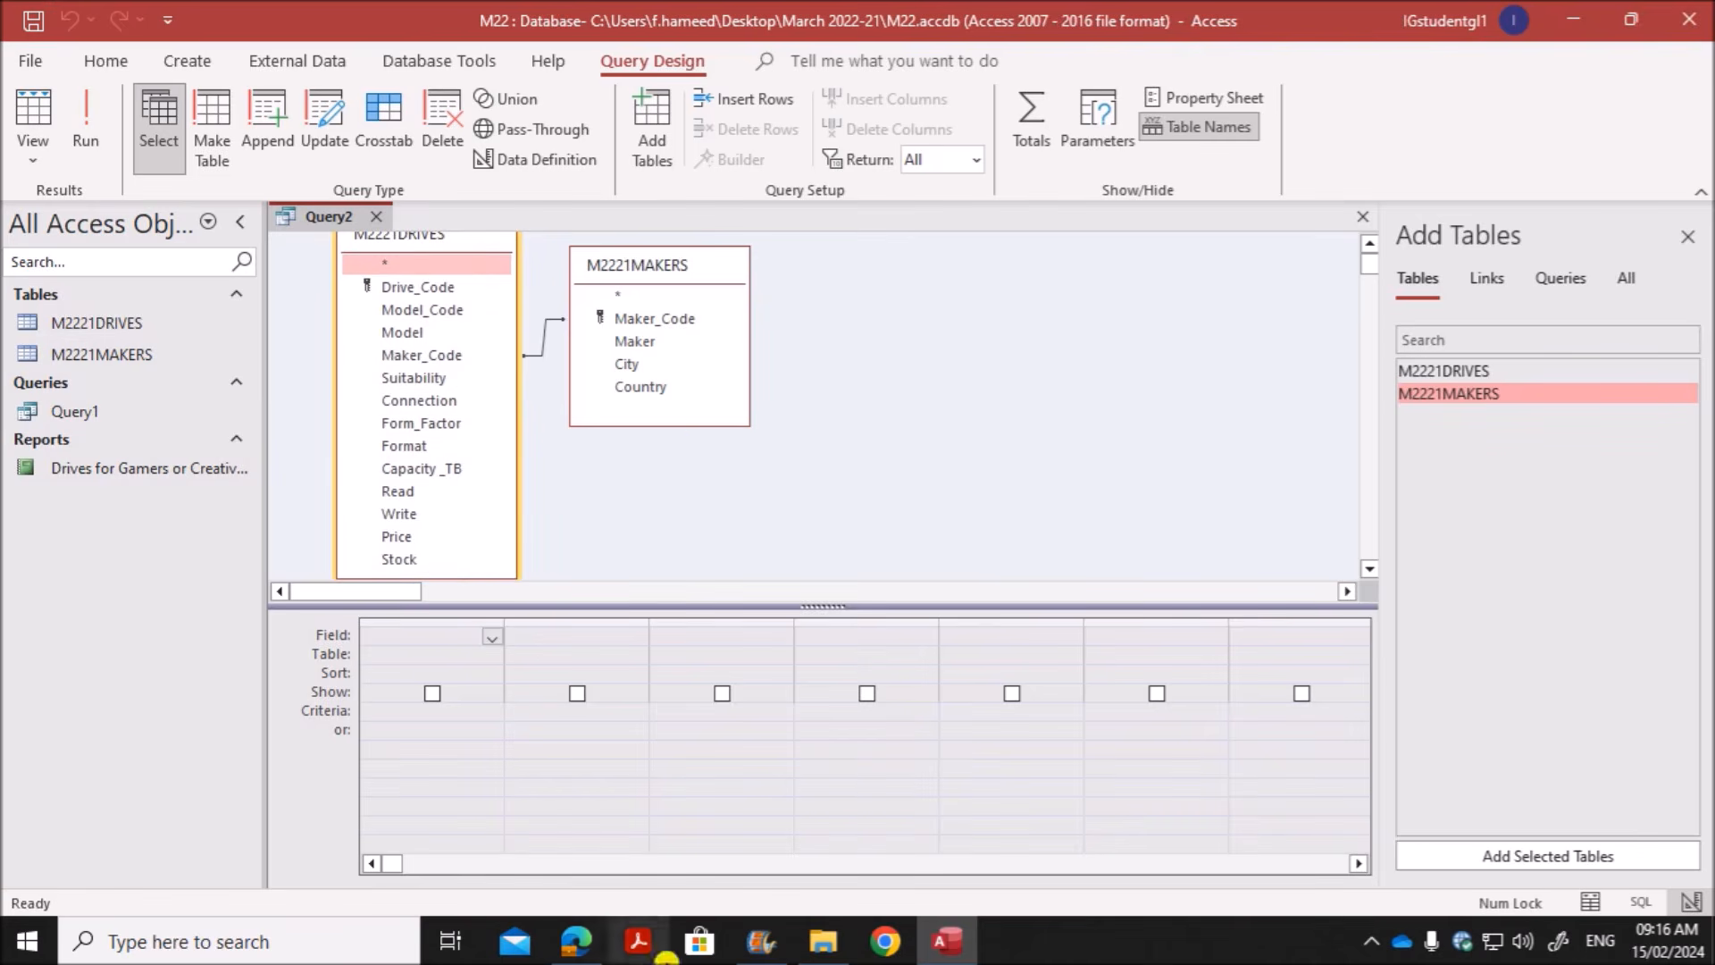
# Step: Check the label fields in the exam PDF, and add Maker, Model, City and Country to the Access query in that order
pyautogui.click(576, 941)
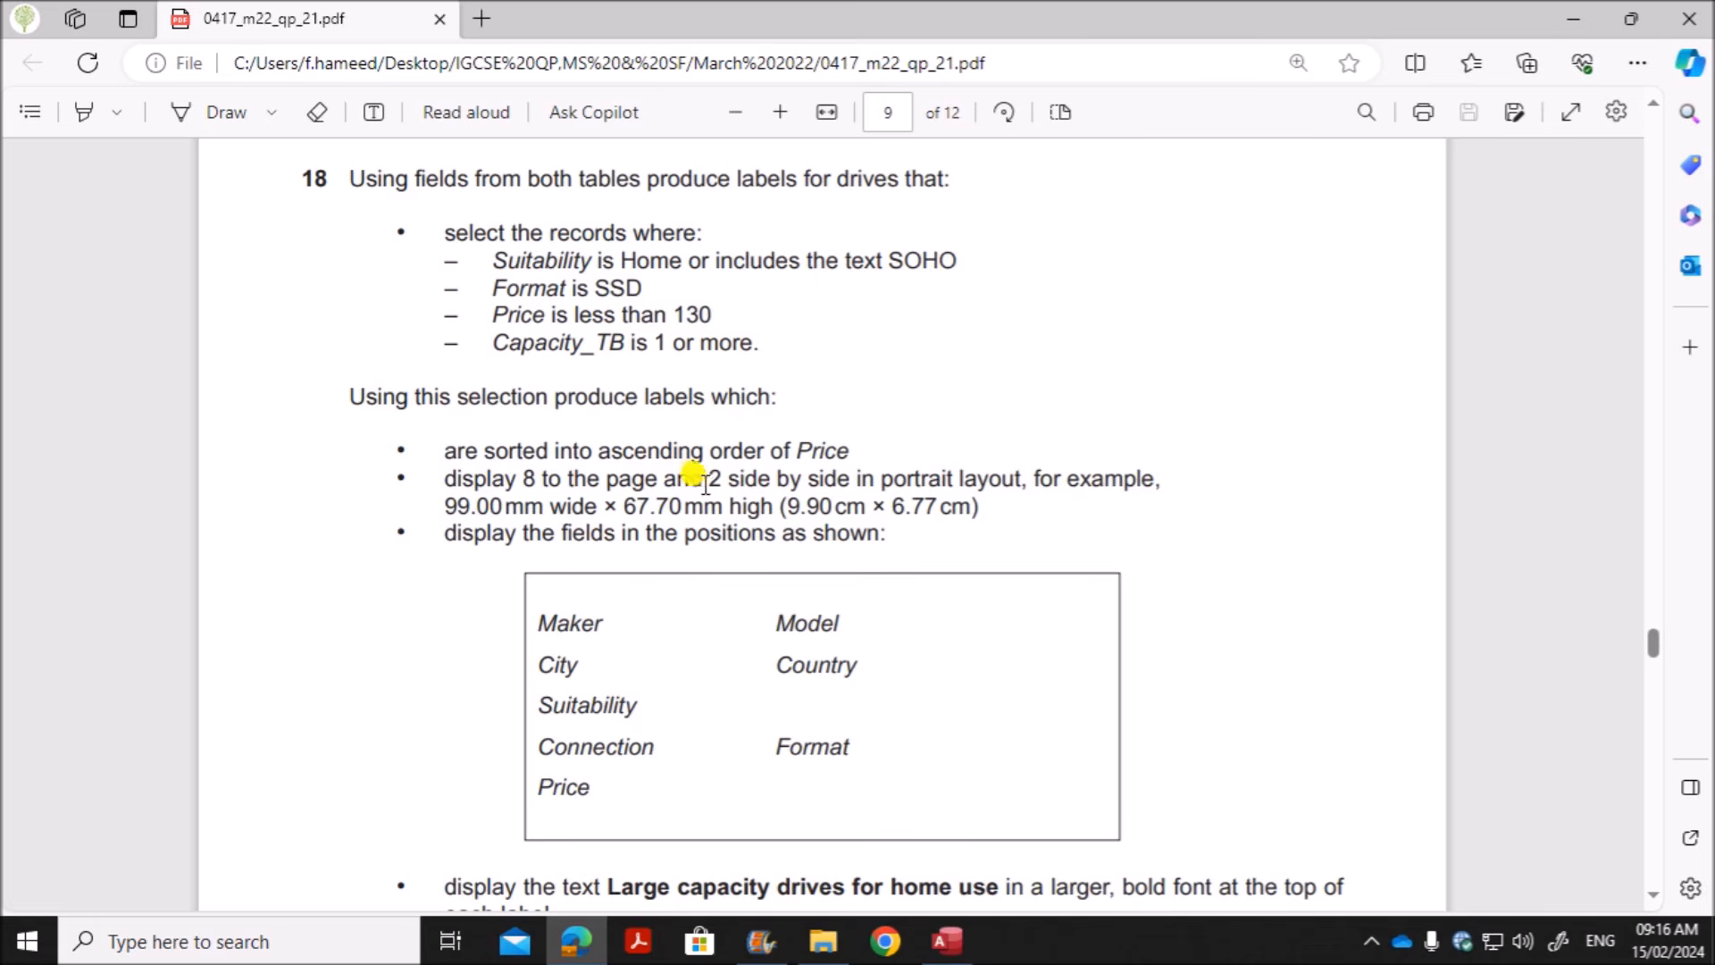
pyautogui.moveTo(534, 616); pyautogui.dragTo(590, 786)
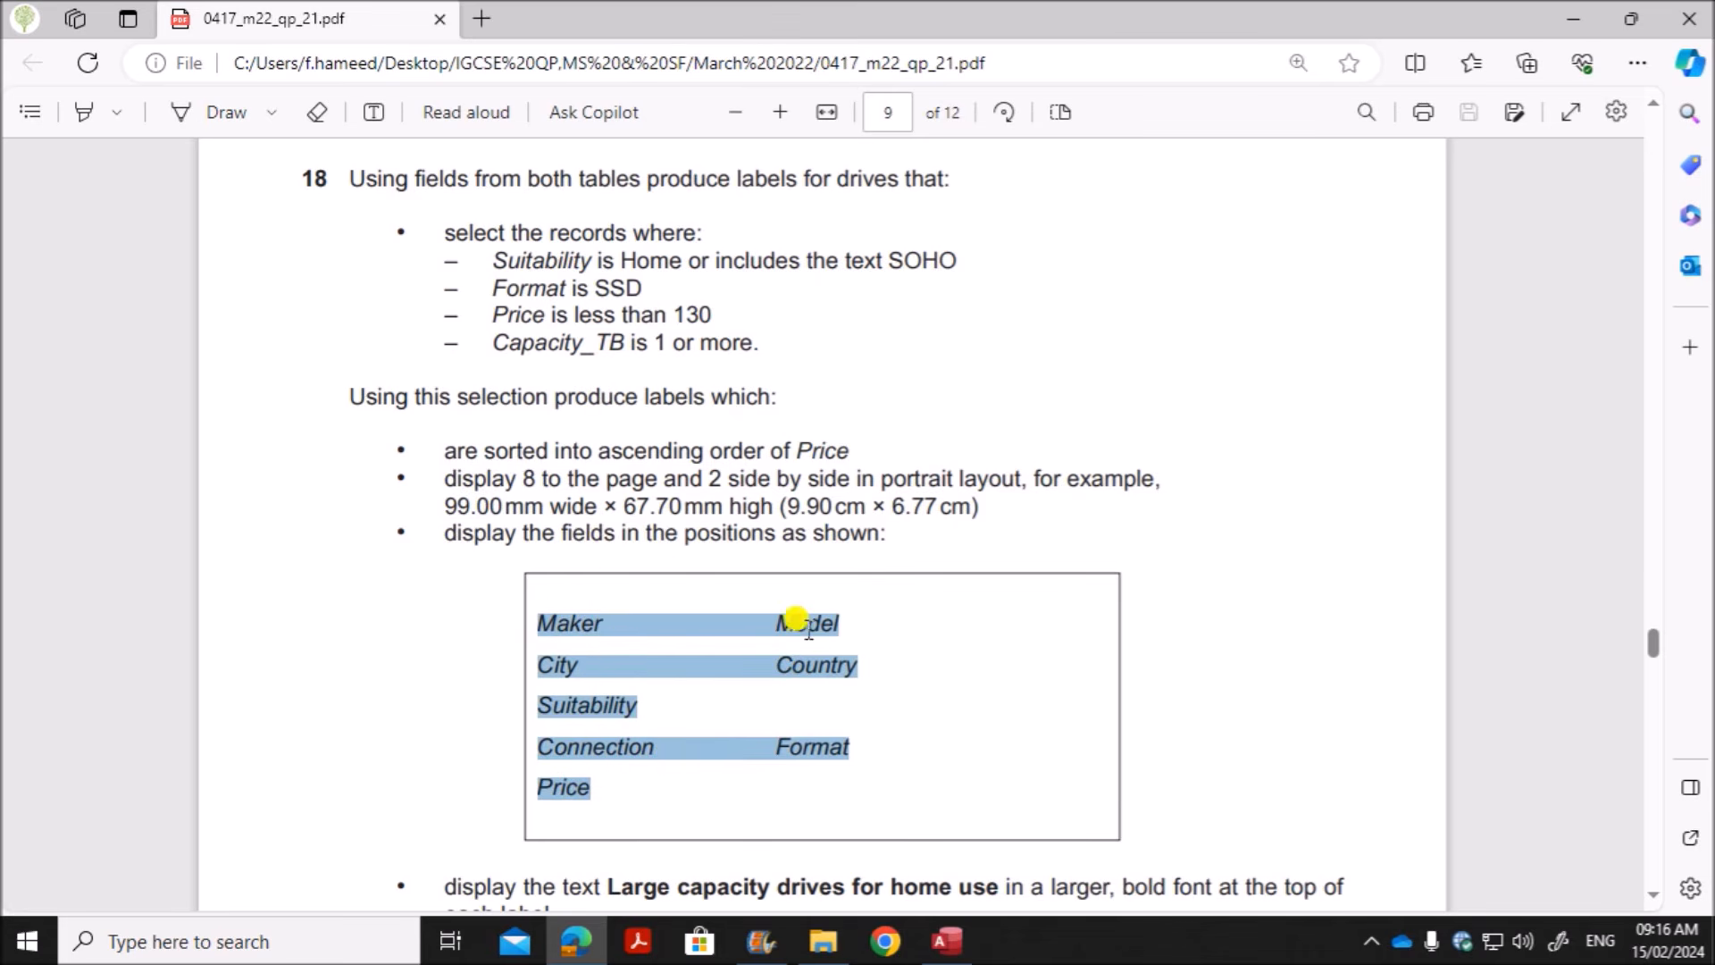
pyautogui.click(963, 944)
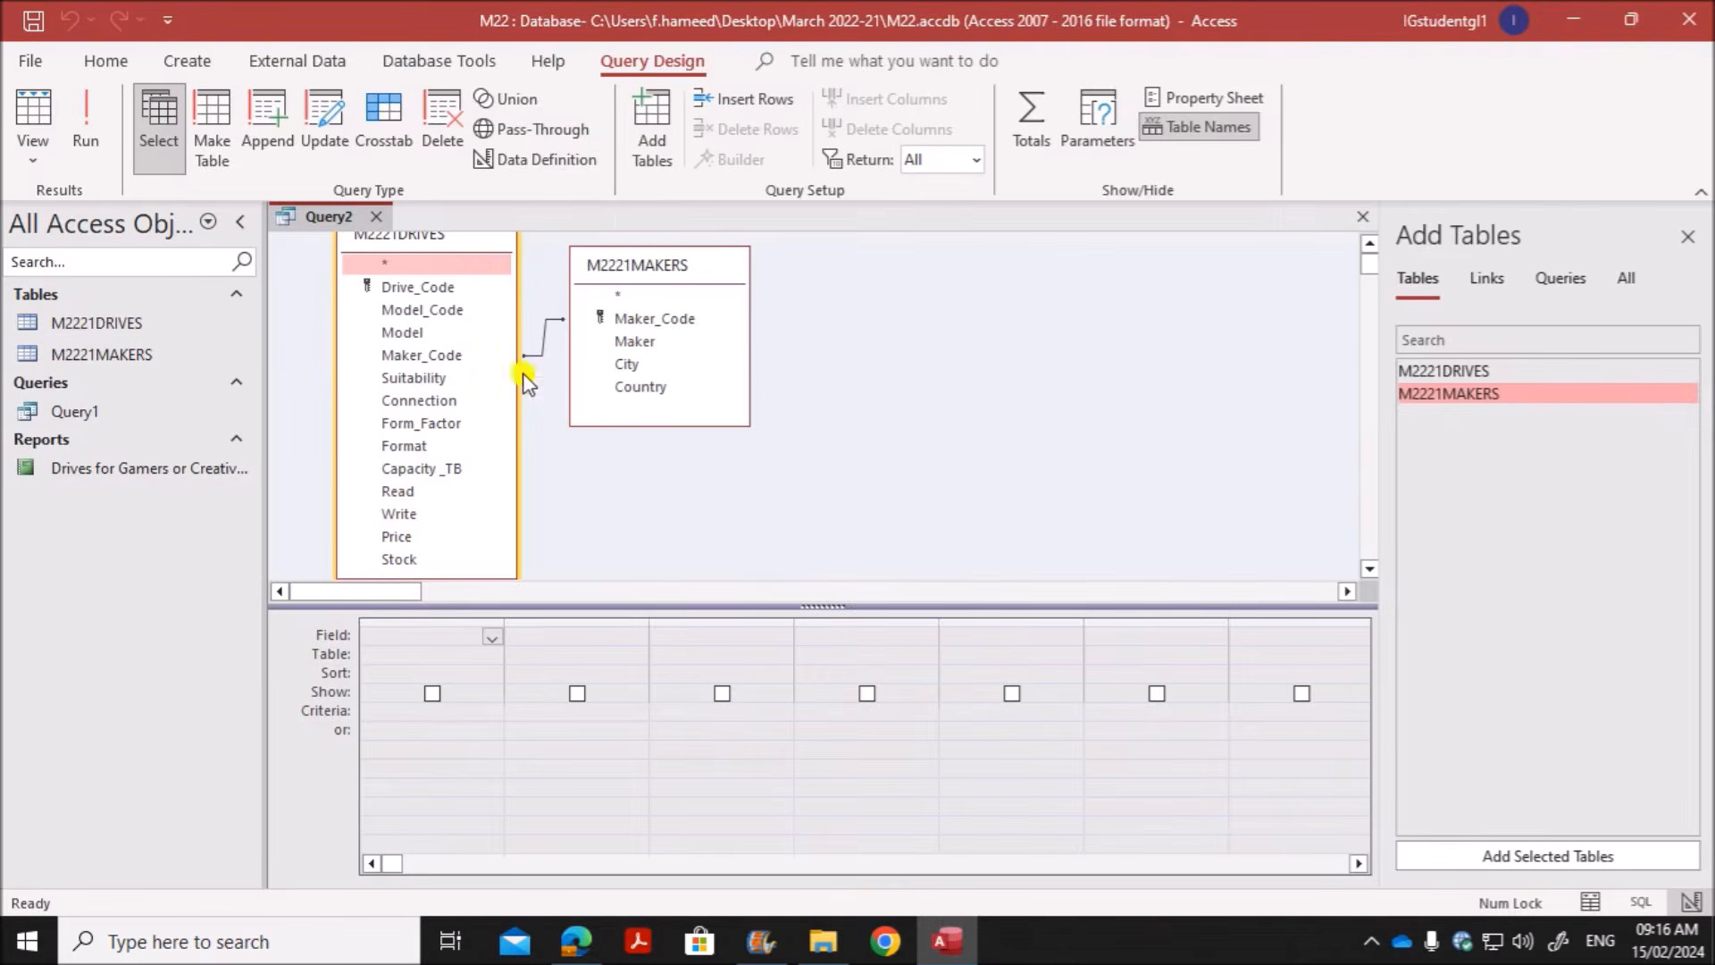
pyautogui.doubleClick(639, 342)
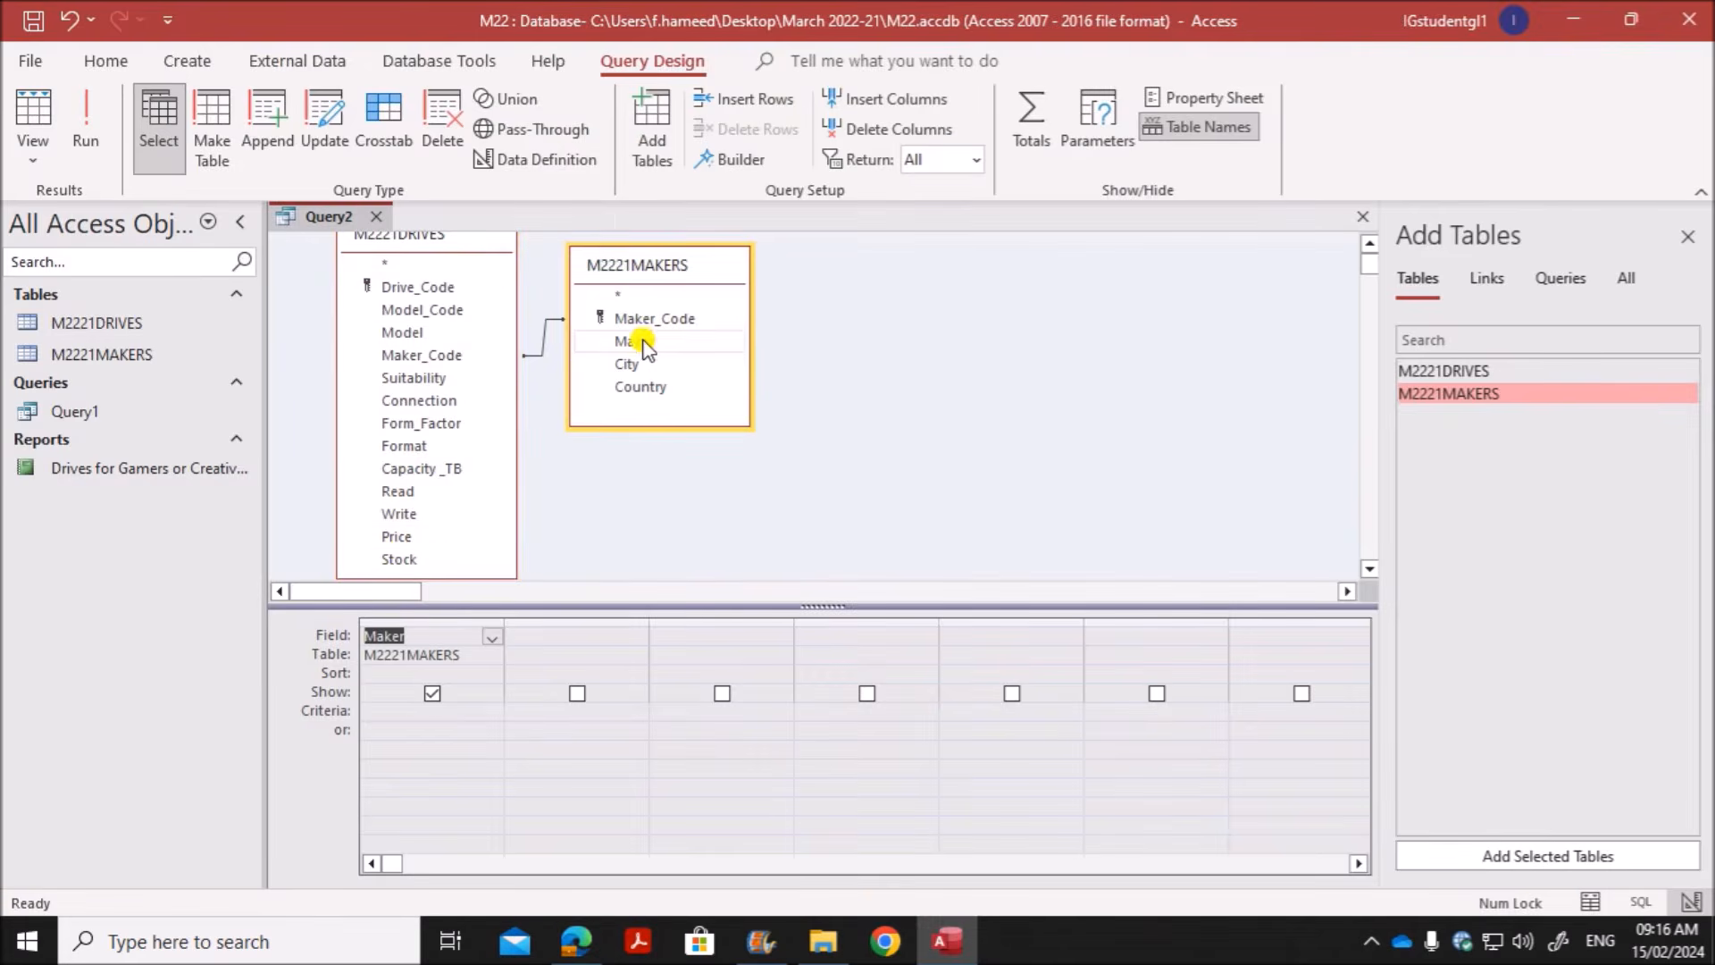
pyautogui.doubleClick(403, 334)
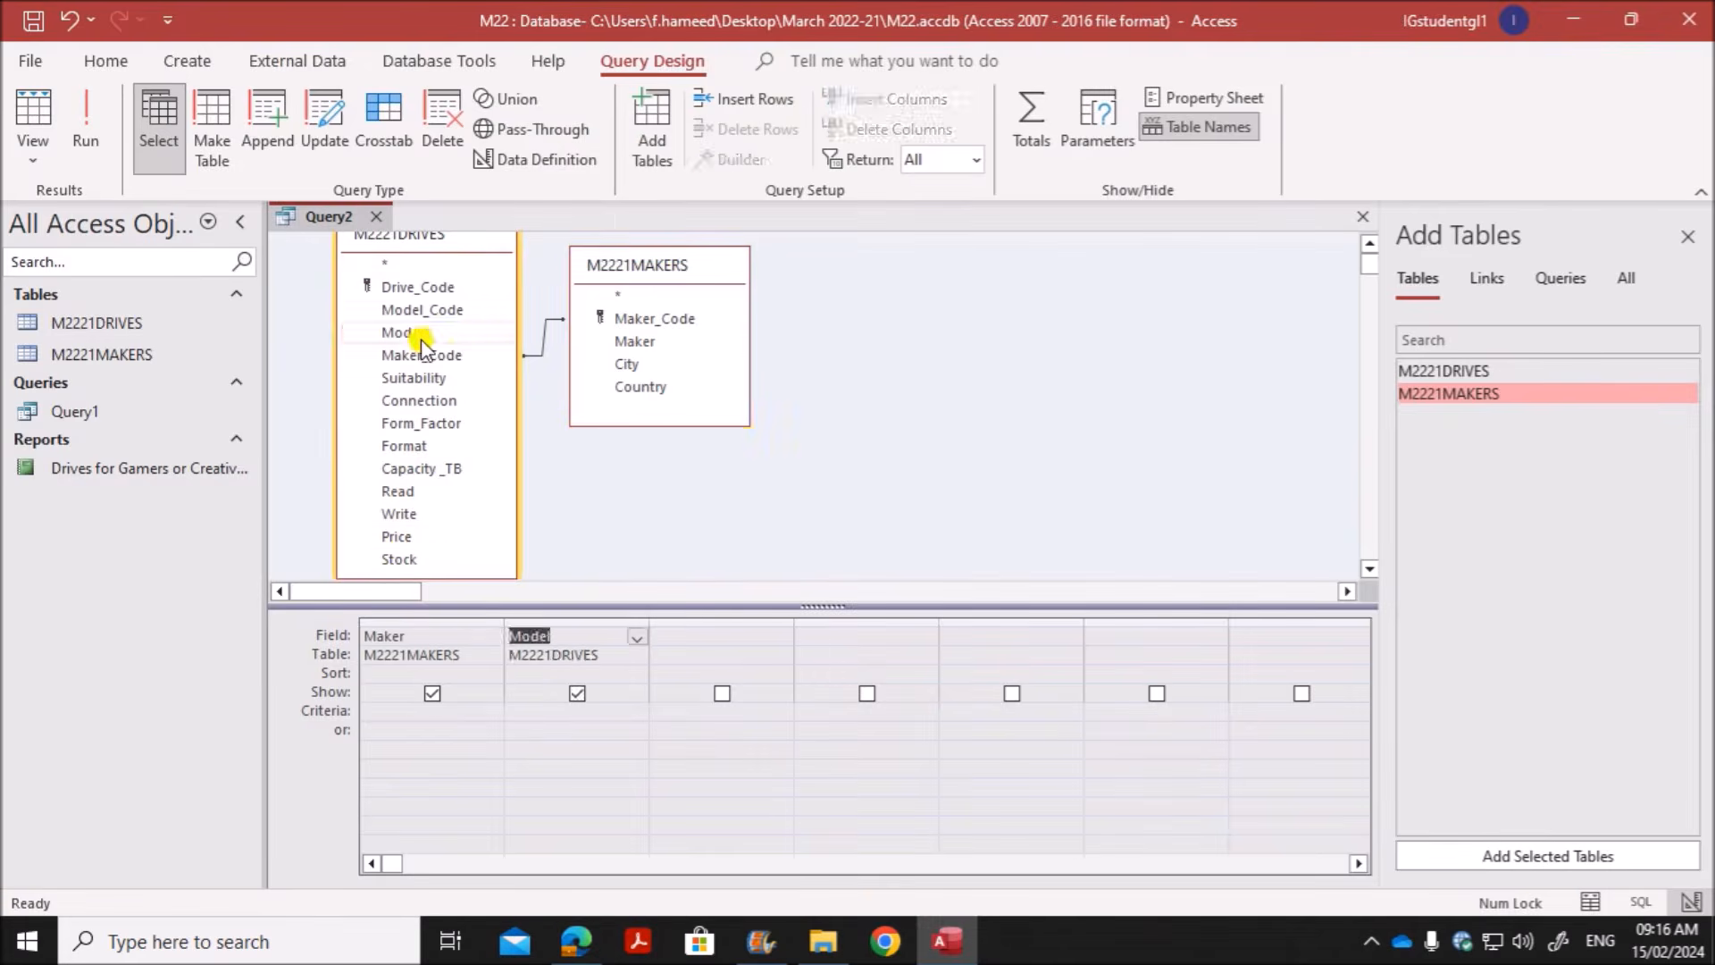
pyautogui.doubleClick(628, 365)
pyautogui.doubleClick(634, 387)
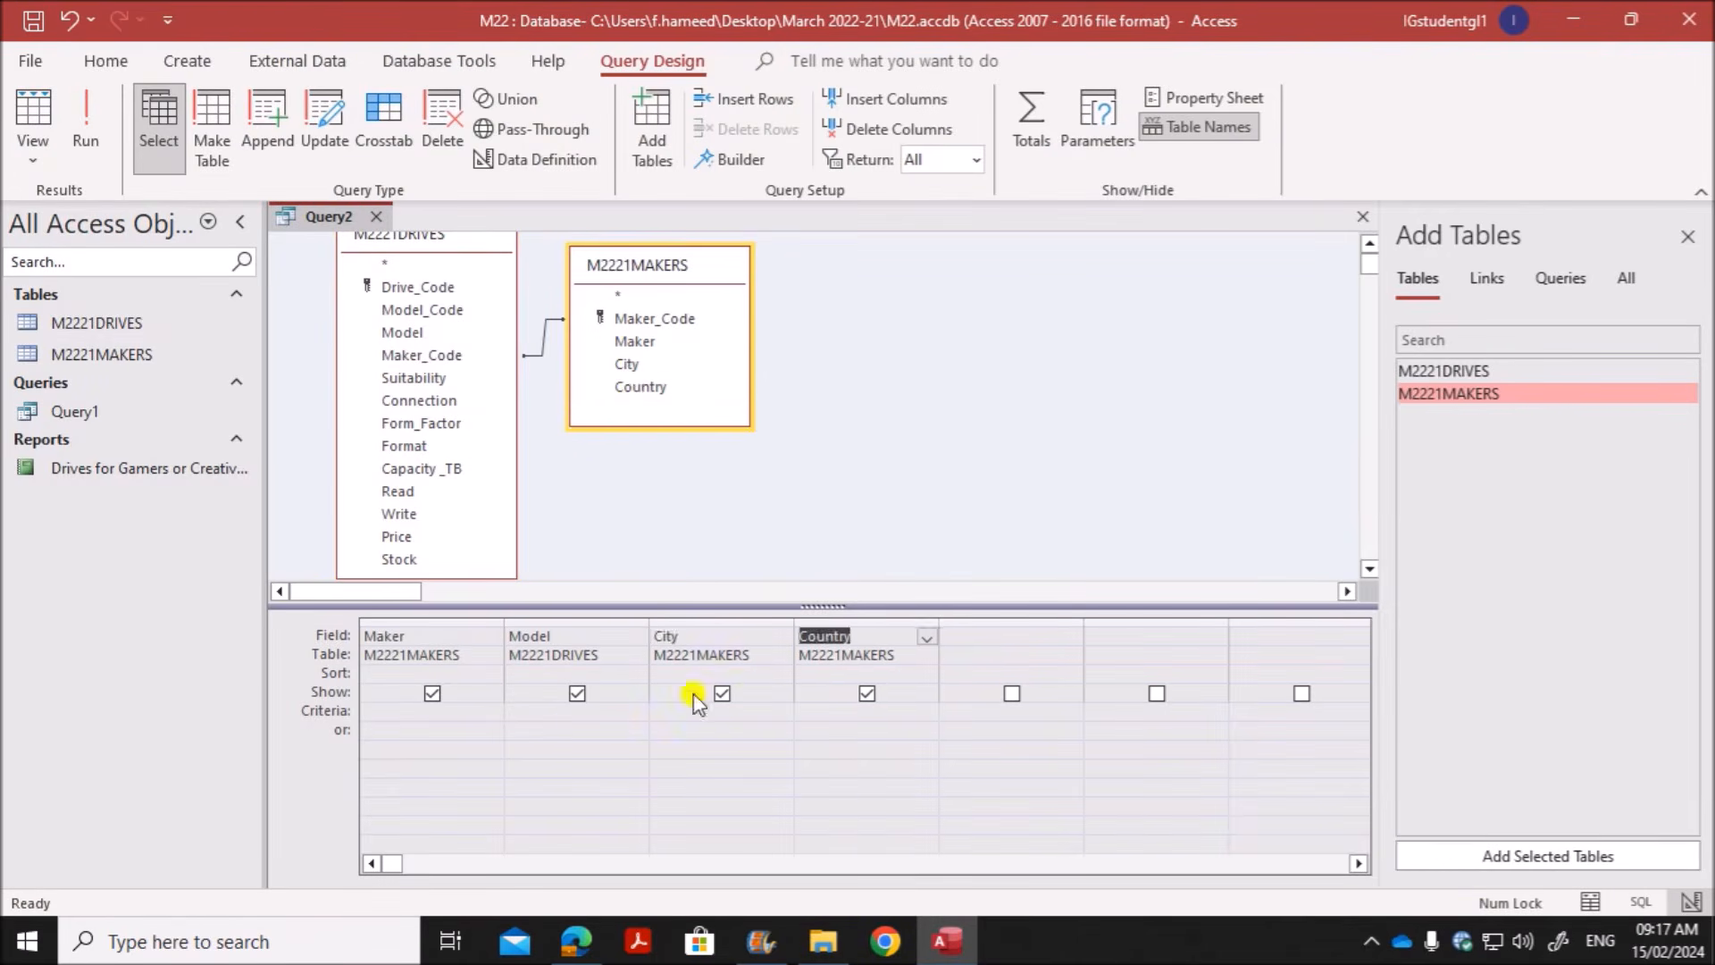
# Step: Recheck the label layout in the PDF, add Suitability, Connection, Format and Price to the Access query, and dismiss the table list
pyautogui.click(576, 941)
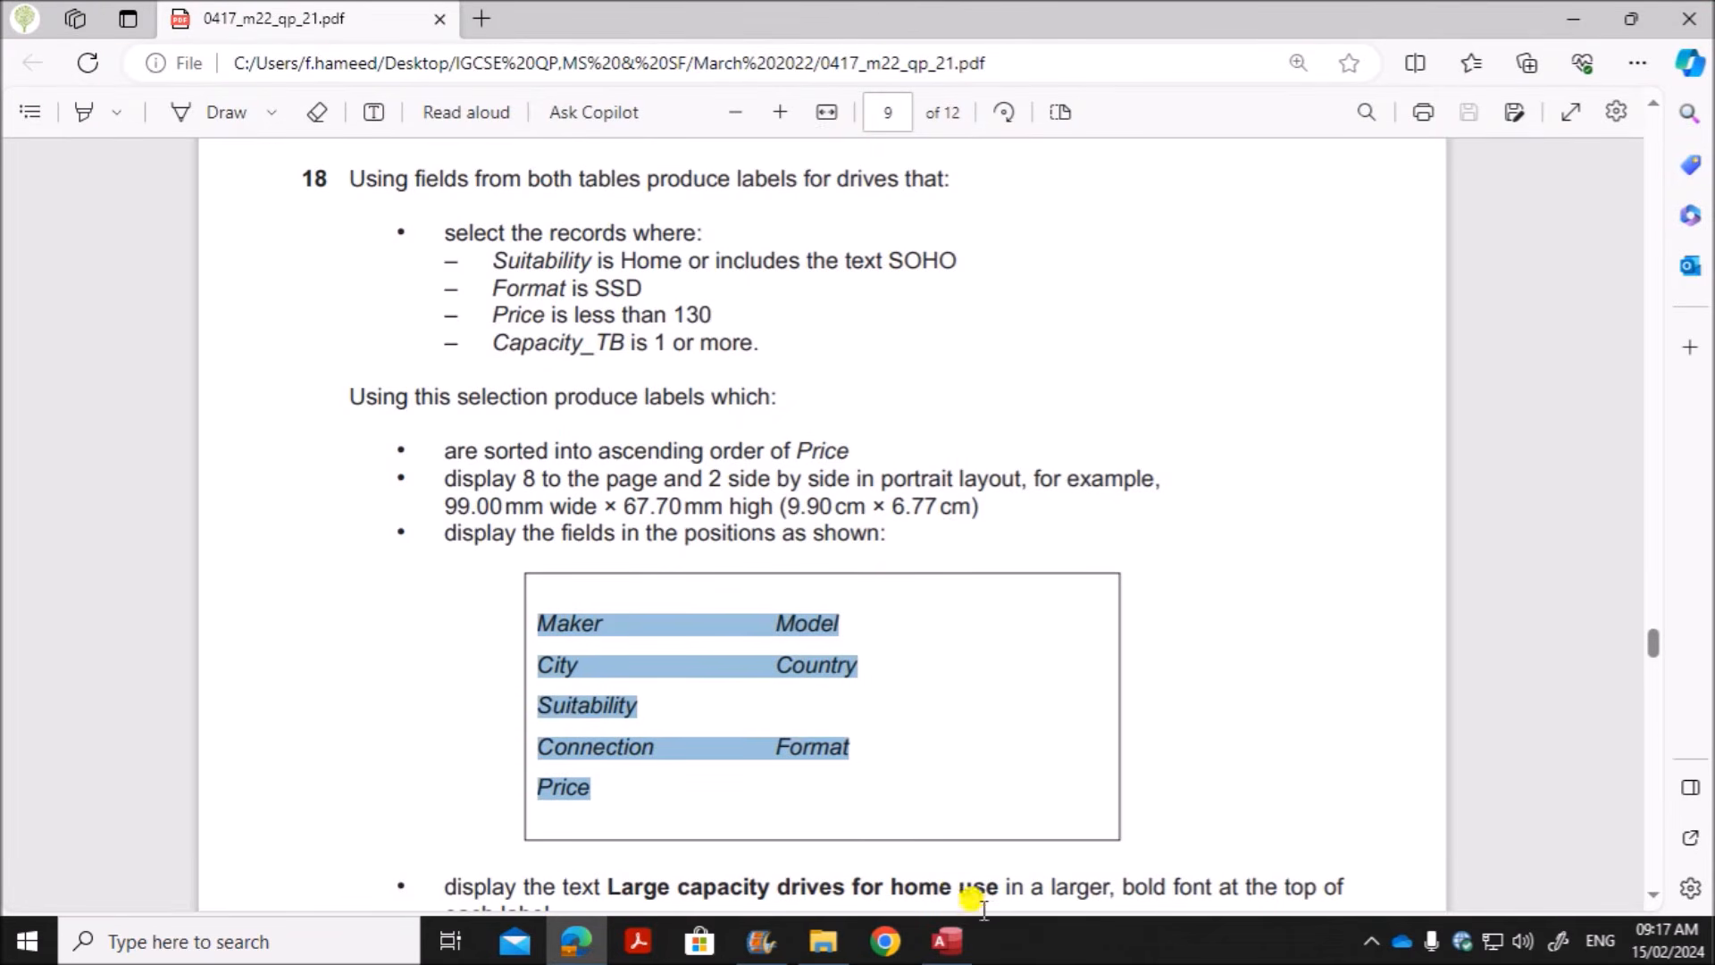
pyautogui.click(947, 941)
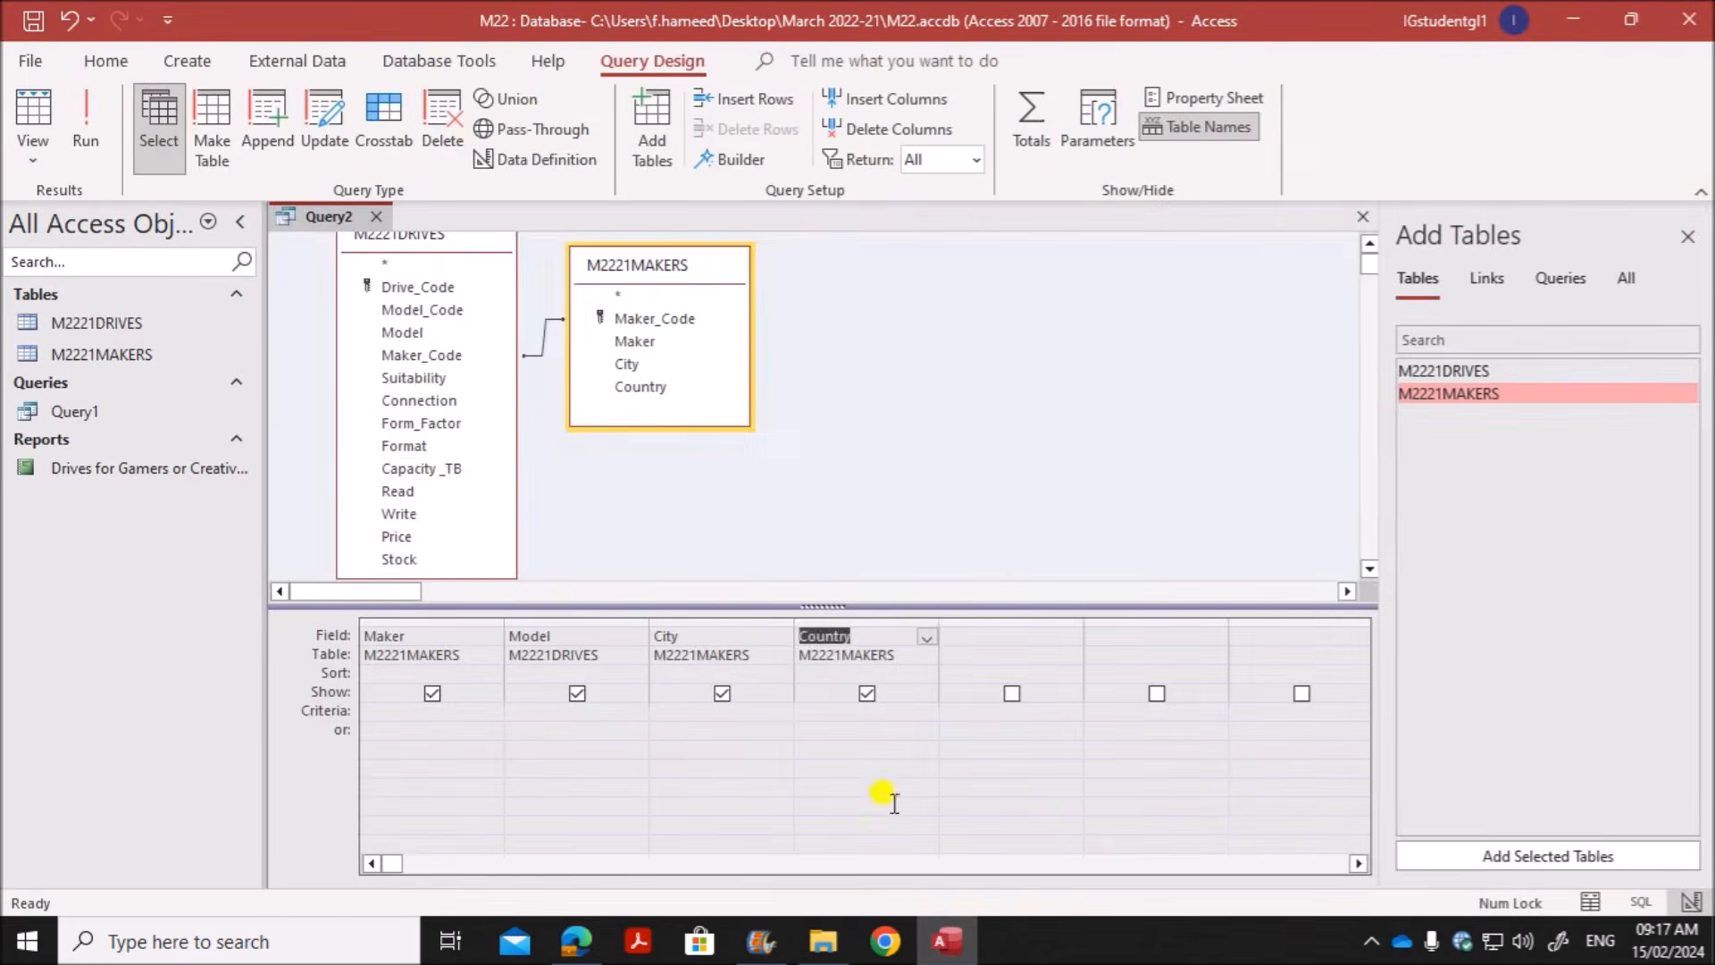
pyautogui.doubleClick(429, 377)
pyautogui.doubleClick(431, 401)
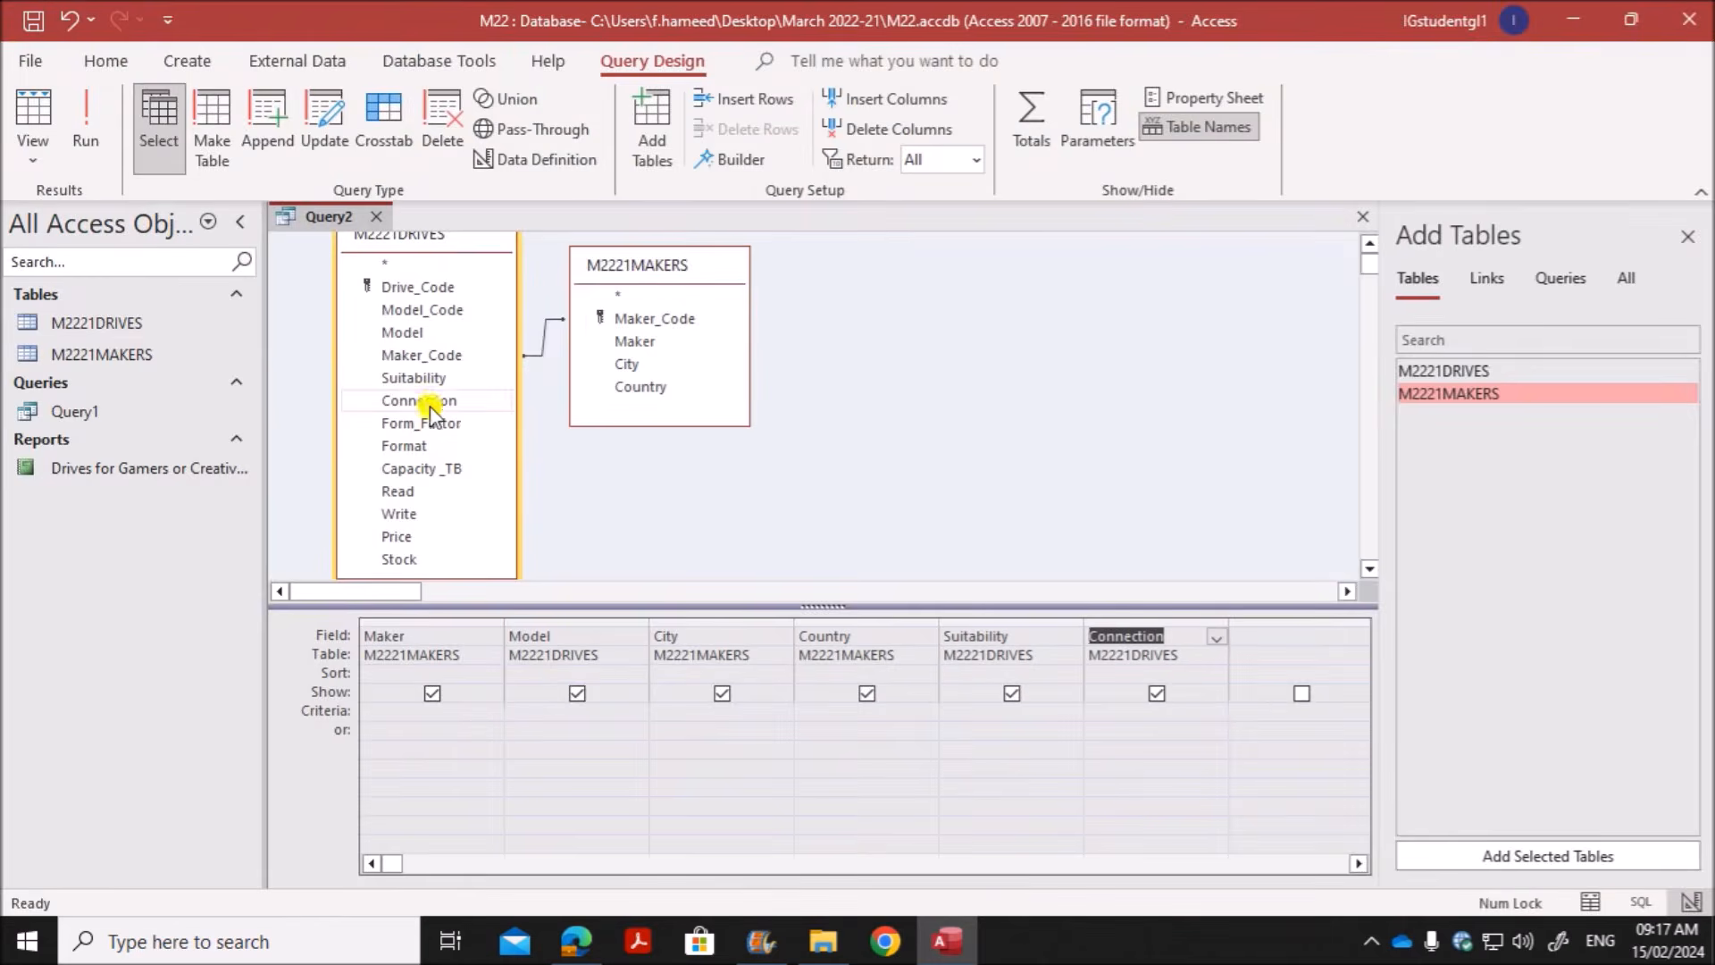
pyautogui.doubleClick(411, 446)
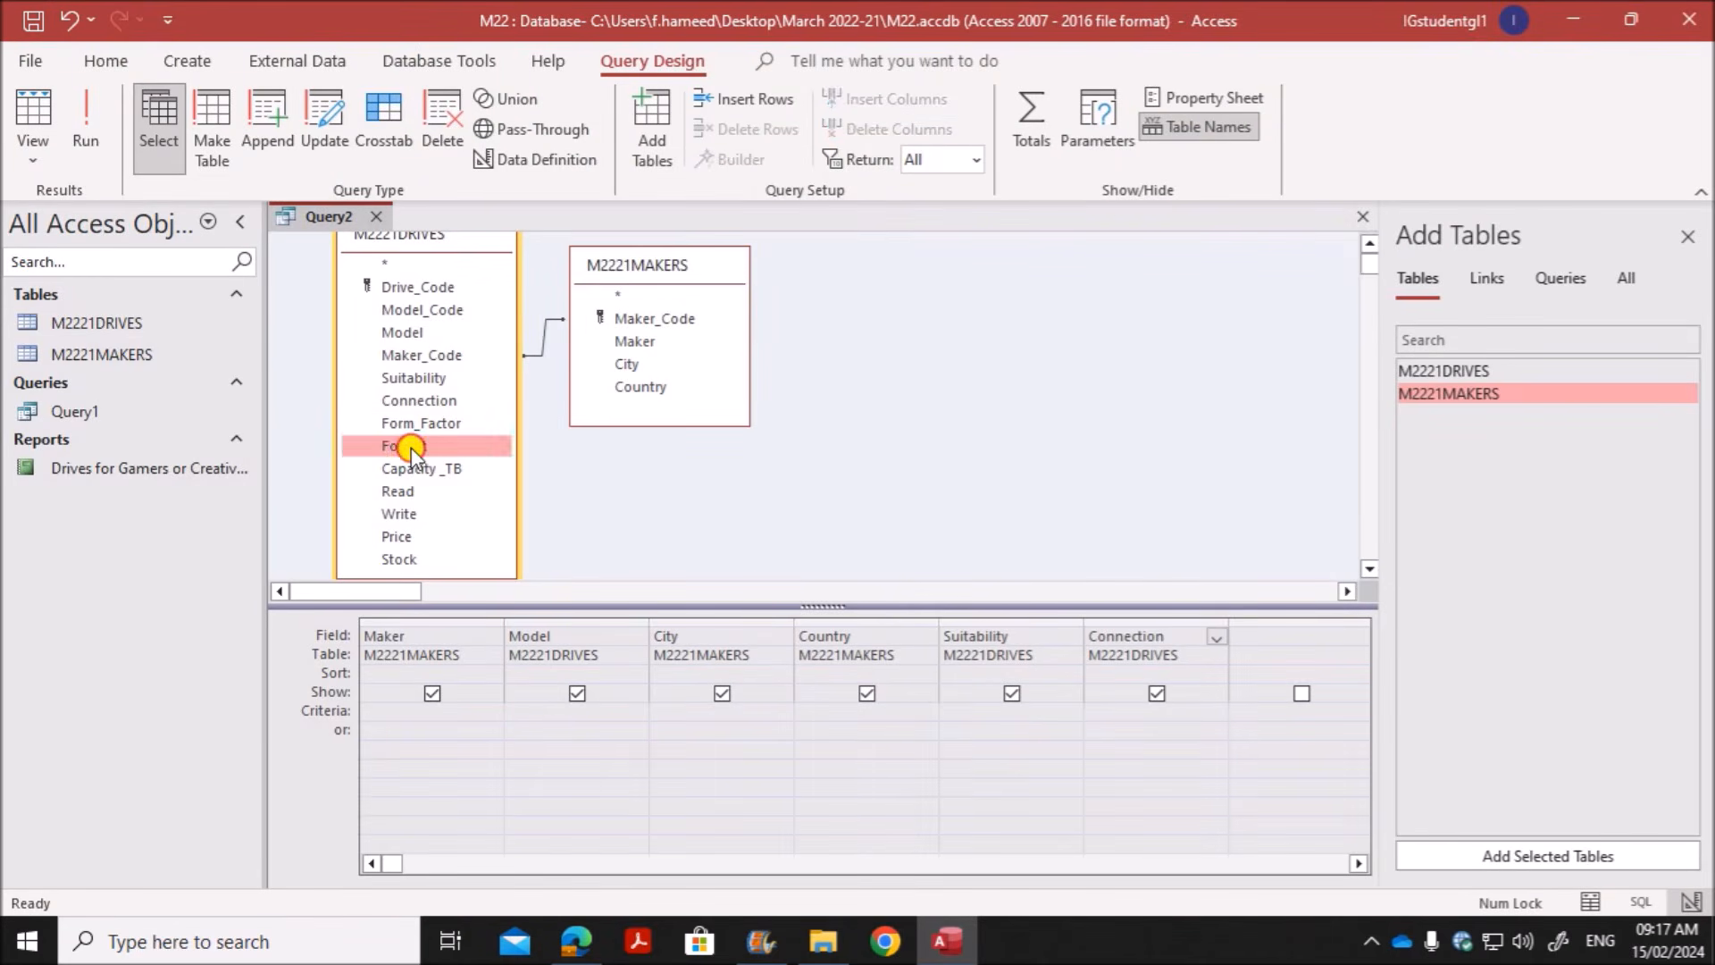
pyautogui.doubleClick(416, 541)
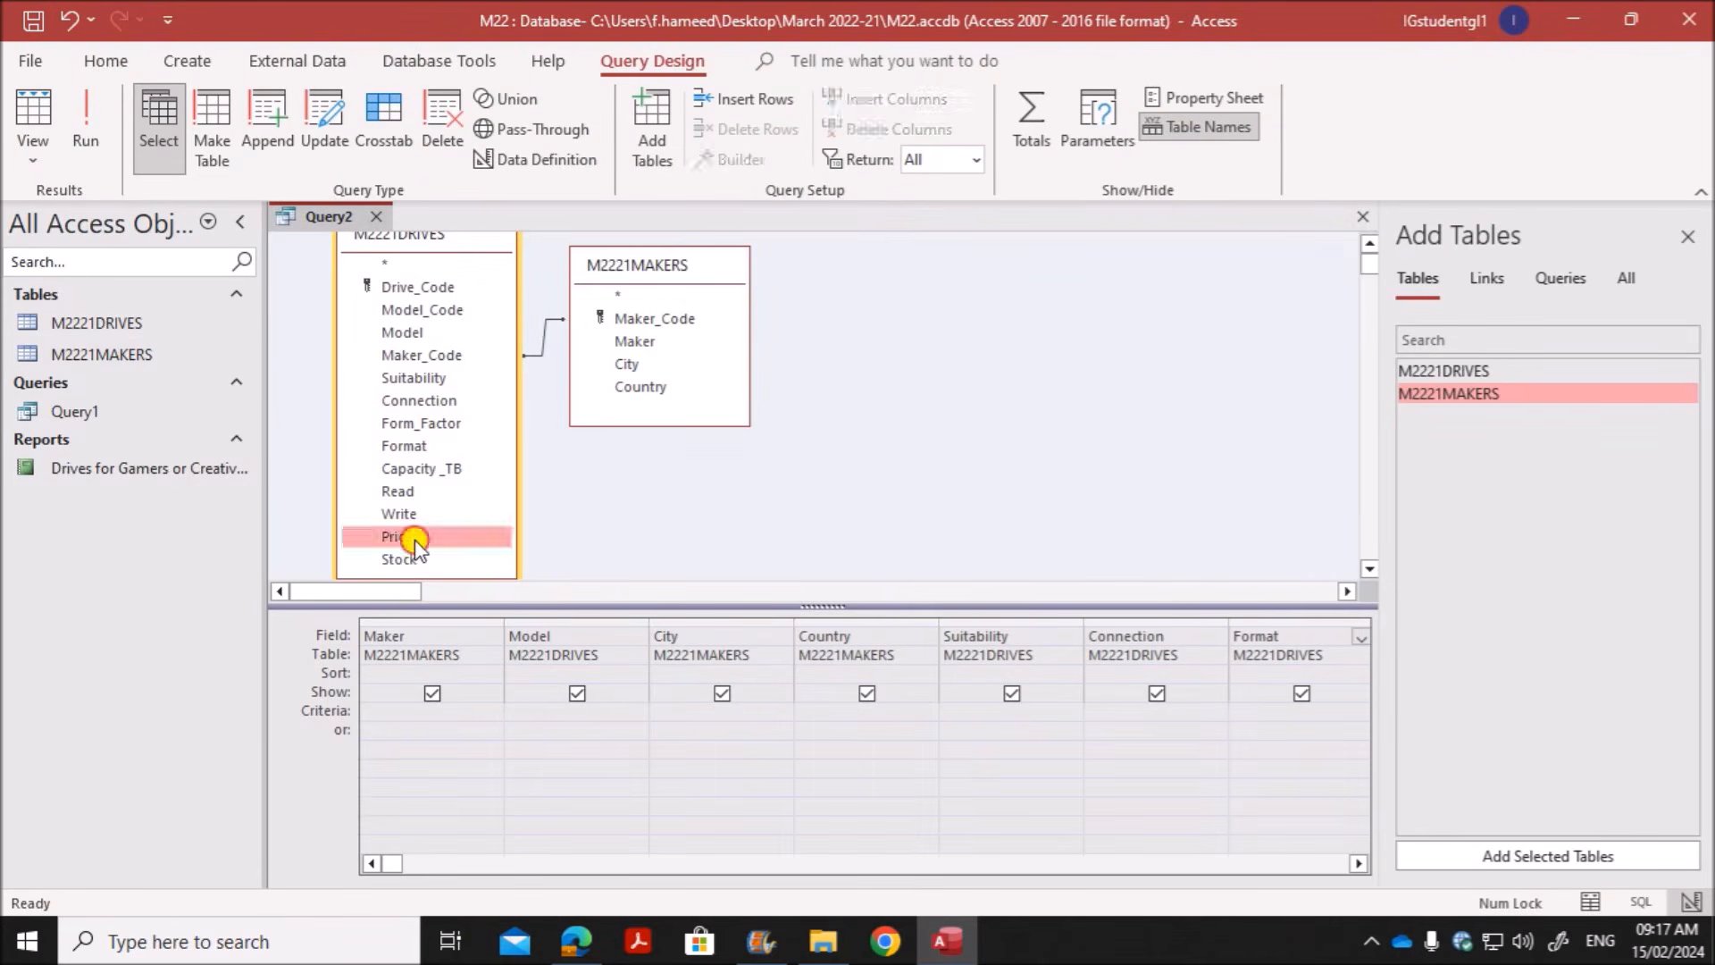
pyautogui.click(1688, 237)
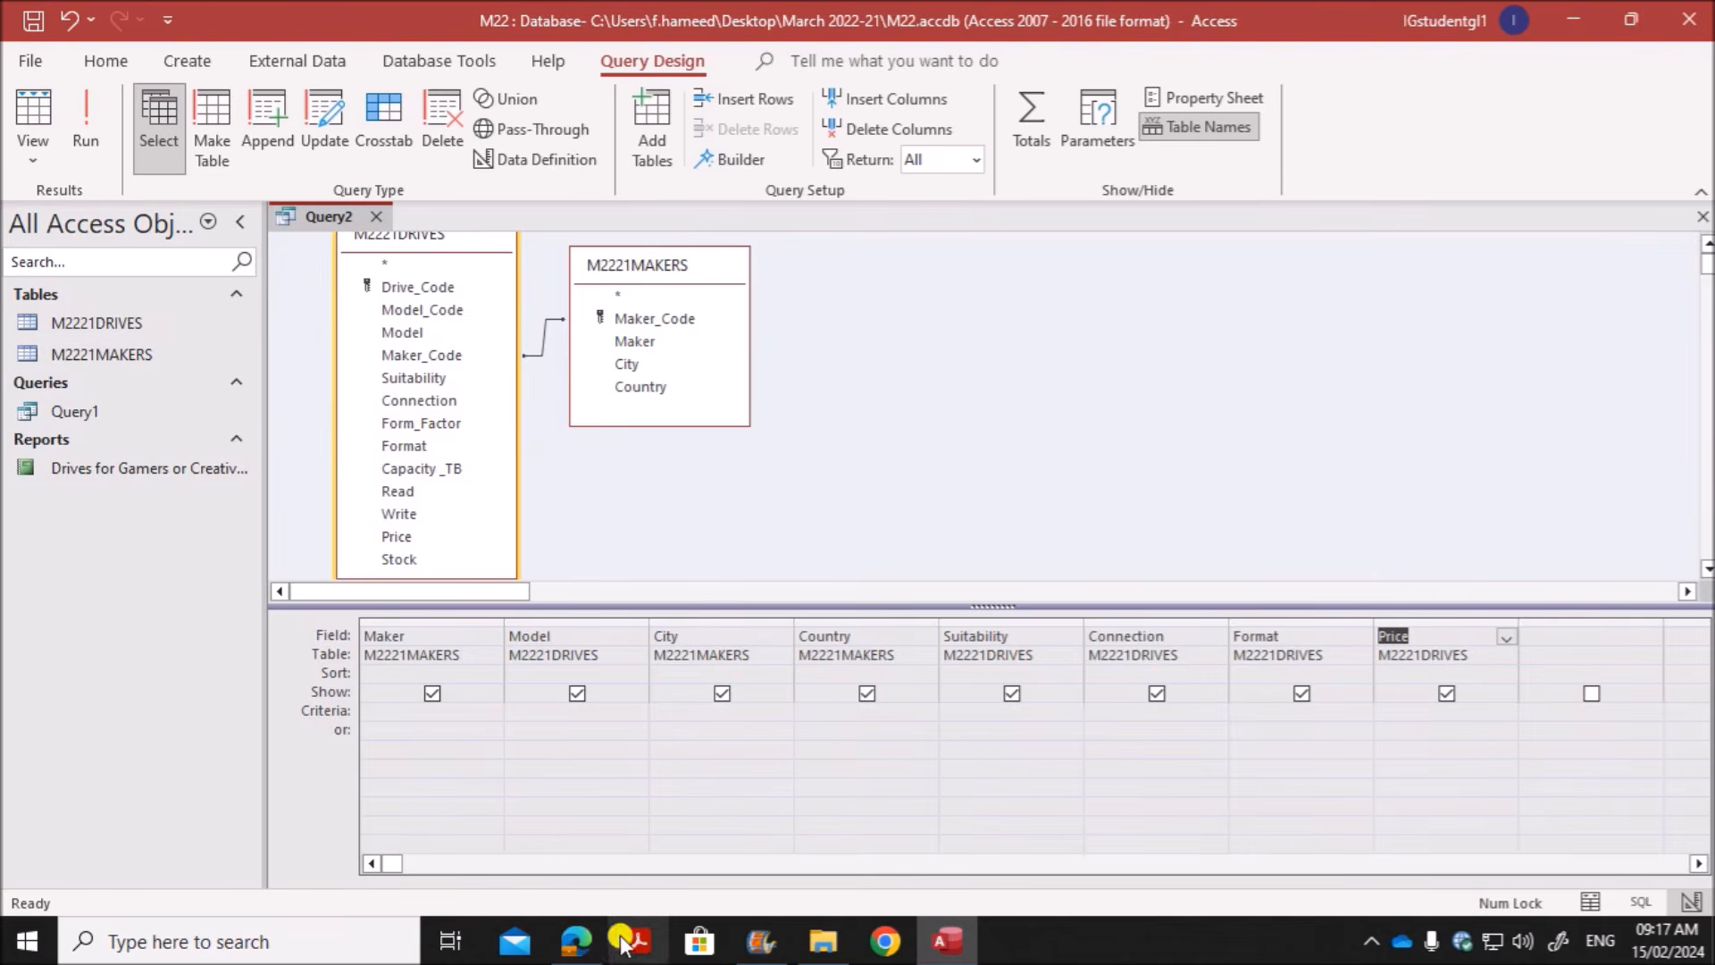
# Step: Check the Suitability condition in the exam PDF, and set that field's criterion in the Access query to Home or *SOHO* in a widened column
pyautogui.click(576, 938)
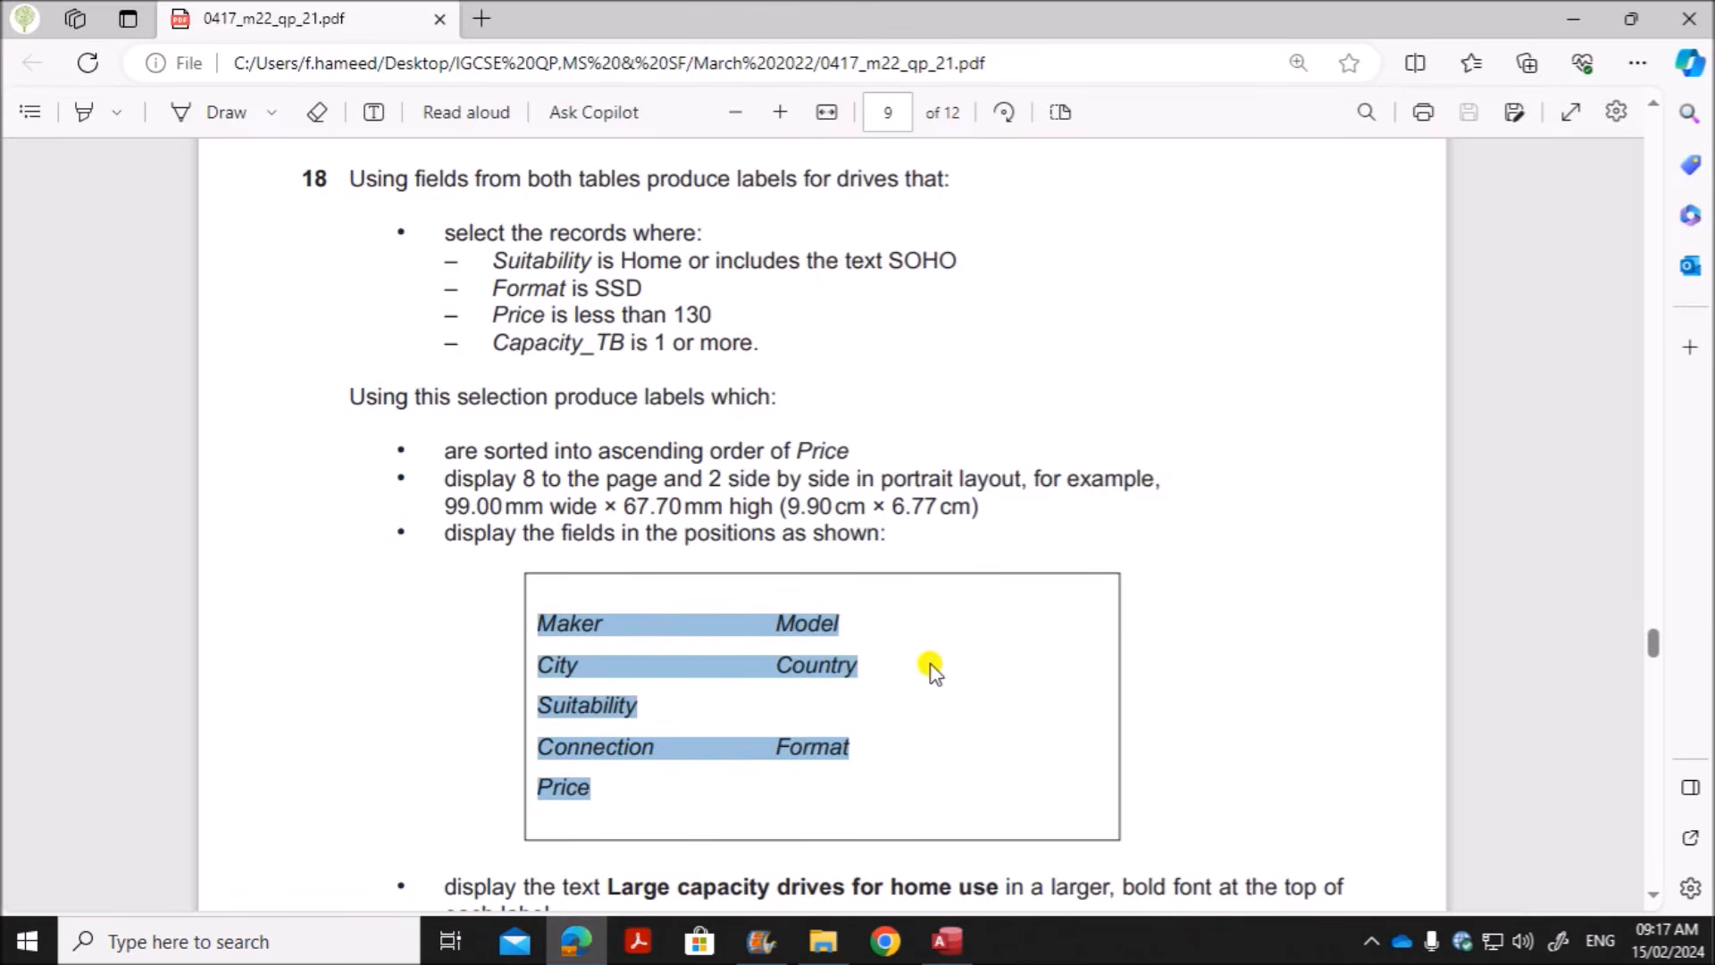
pyautogui.scroll(2, 931, 672)
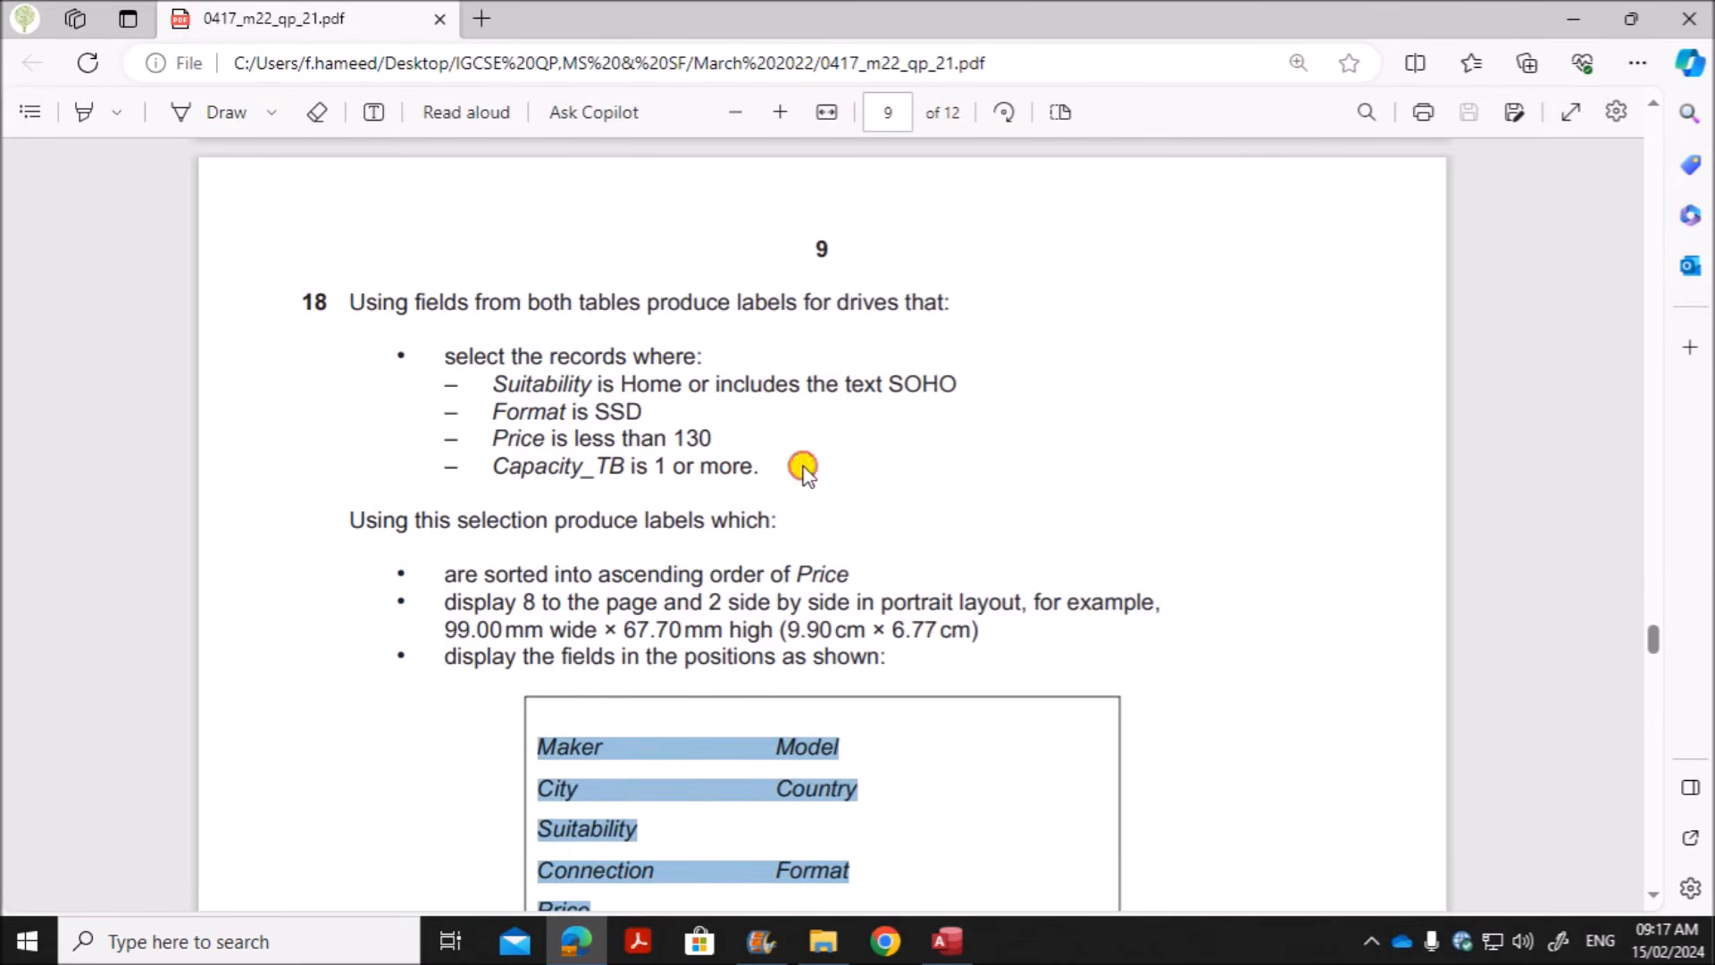
pyautogui.click(803, 466)
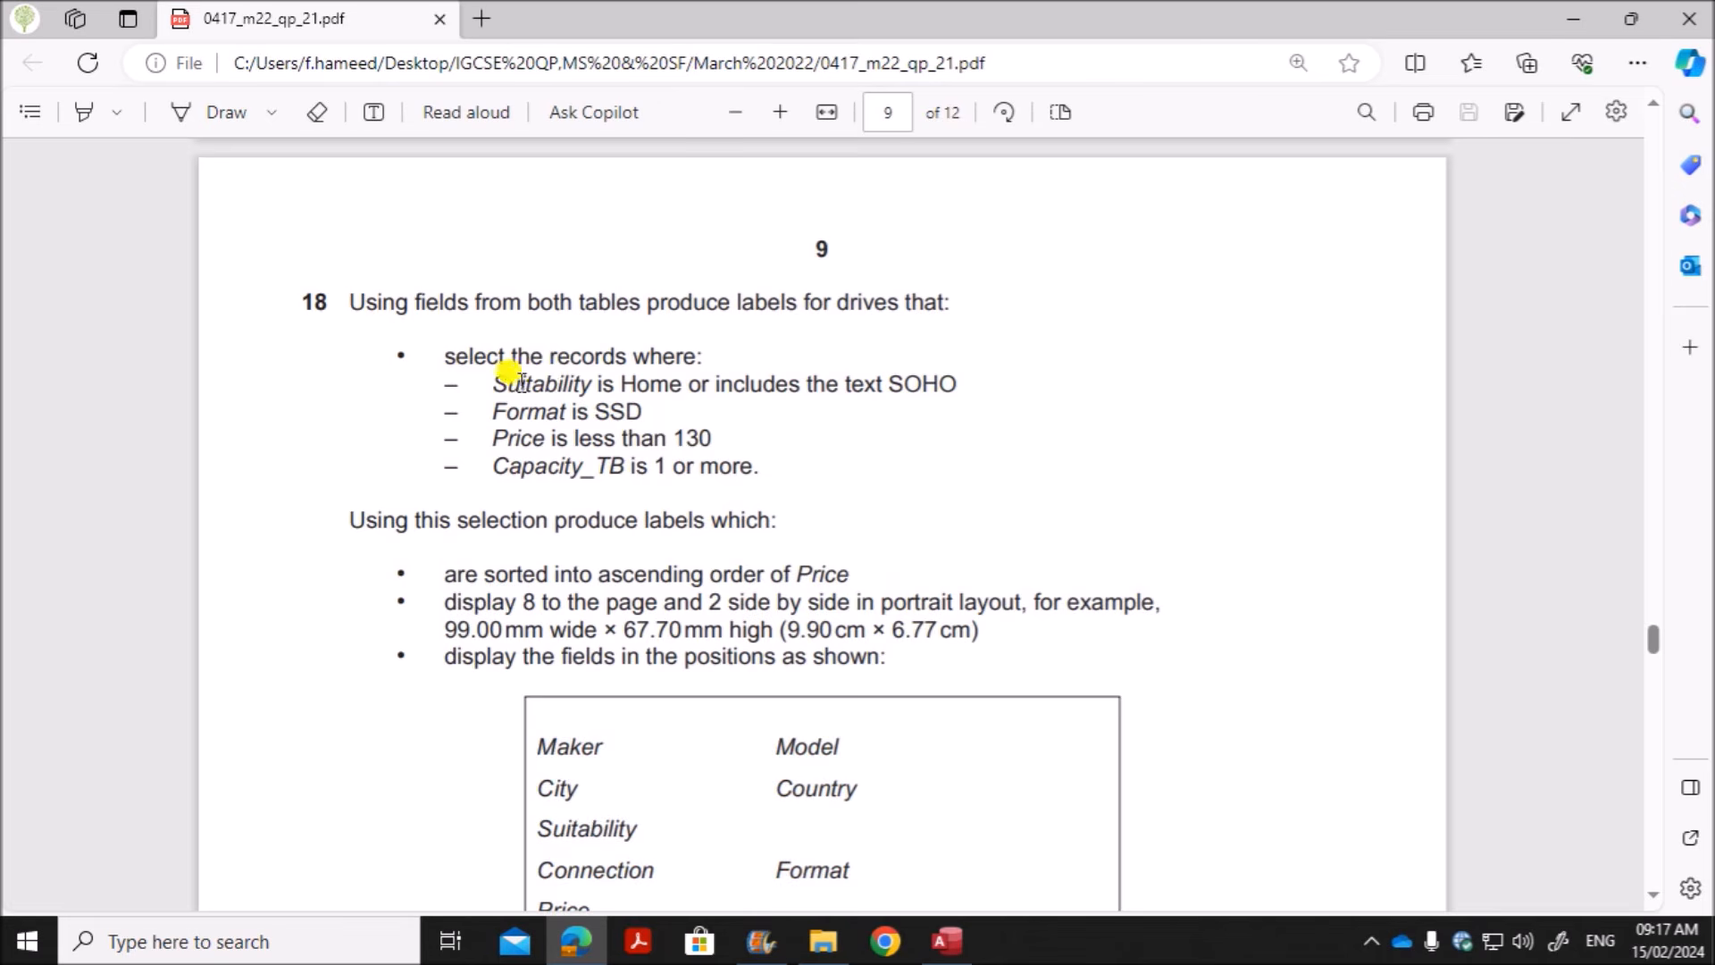
pyautogui.moveTo(515, 384); pyautogui.dragTo(960, 393)
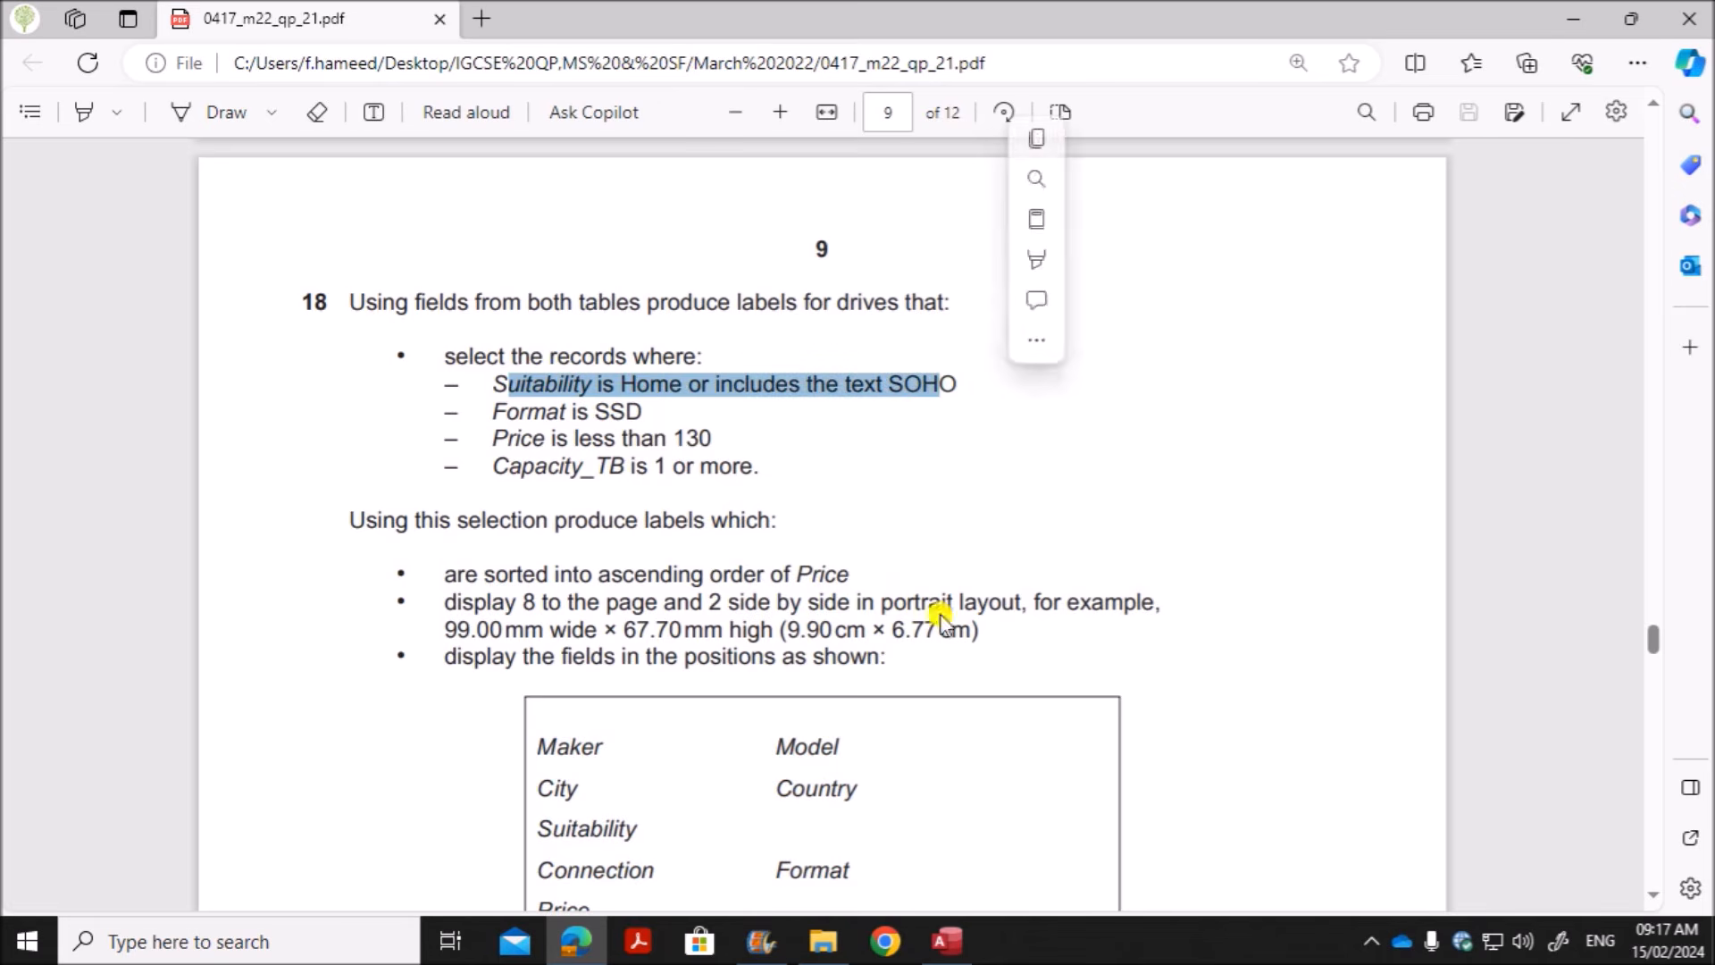
pyautogui.click(933, 949)
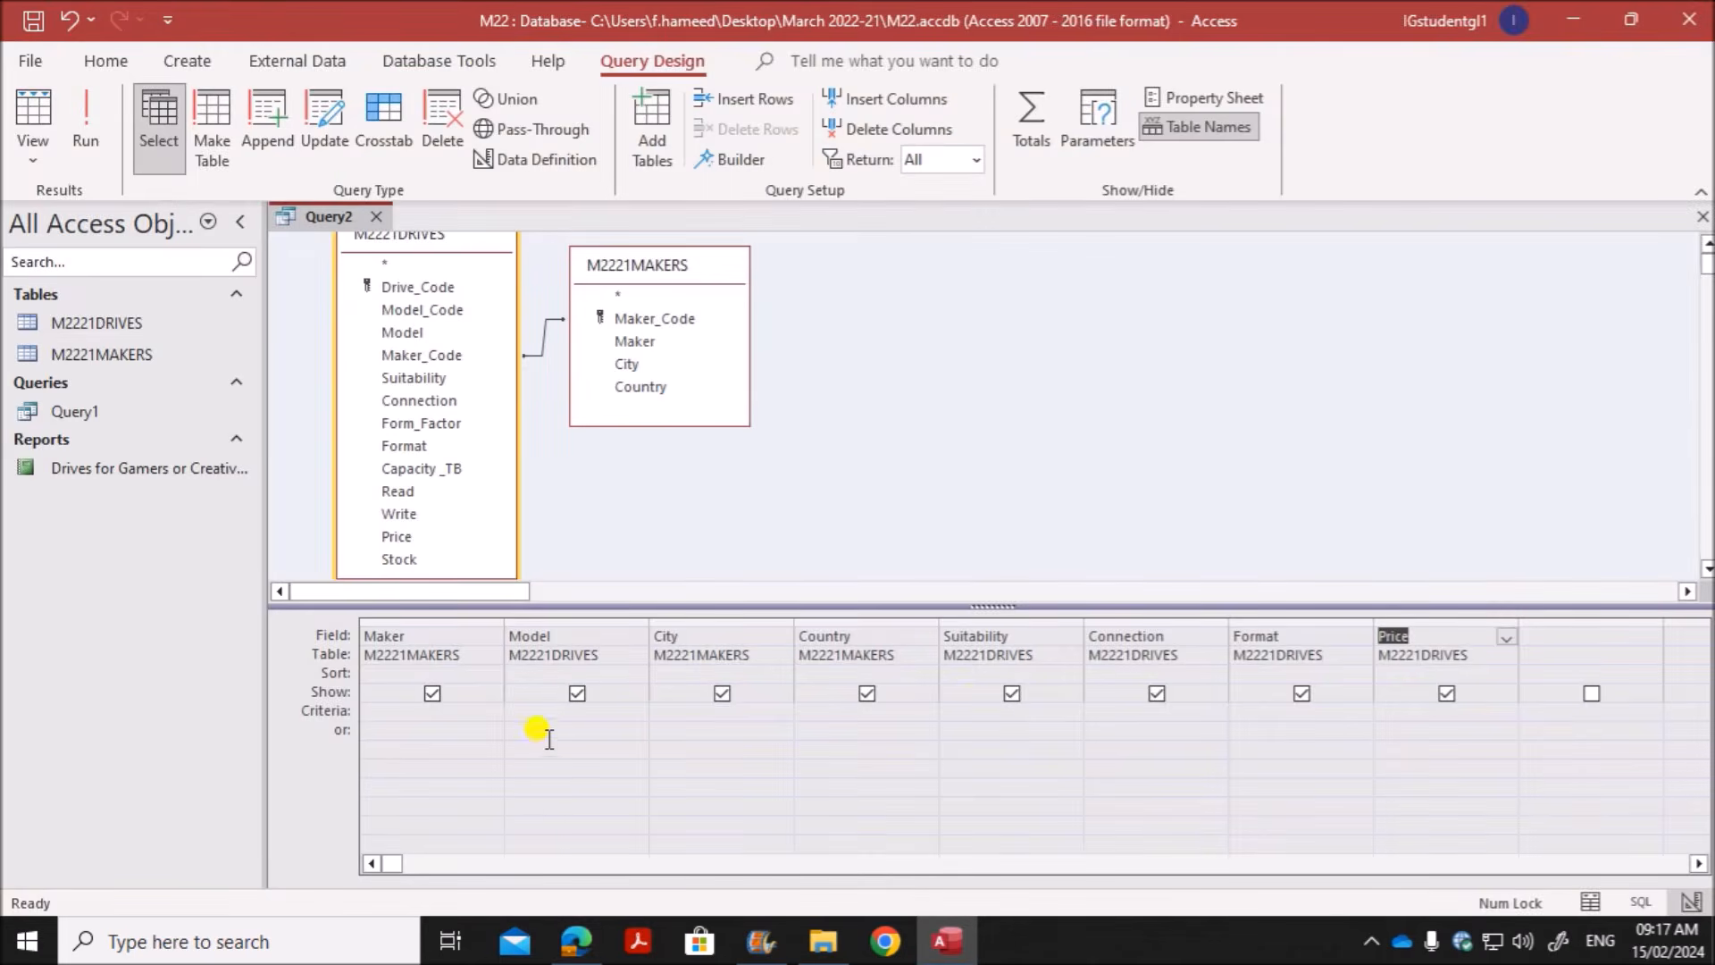
pyautogui.click(981, 708)
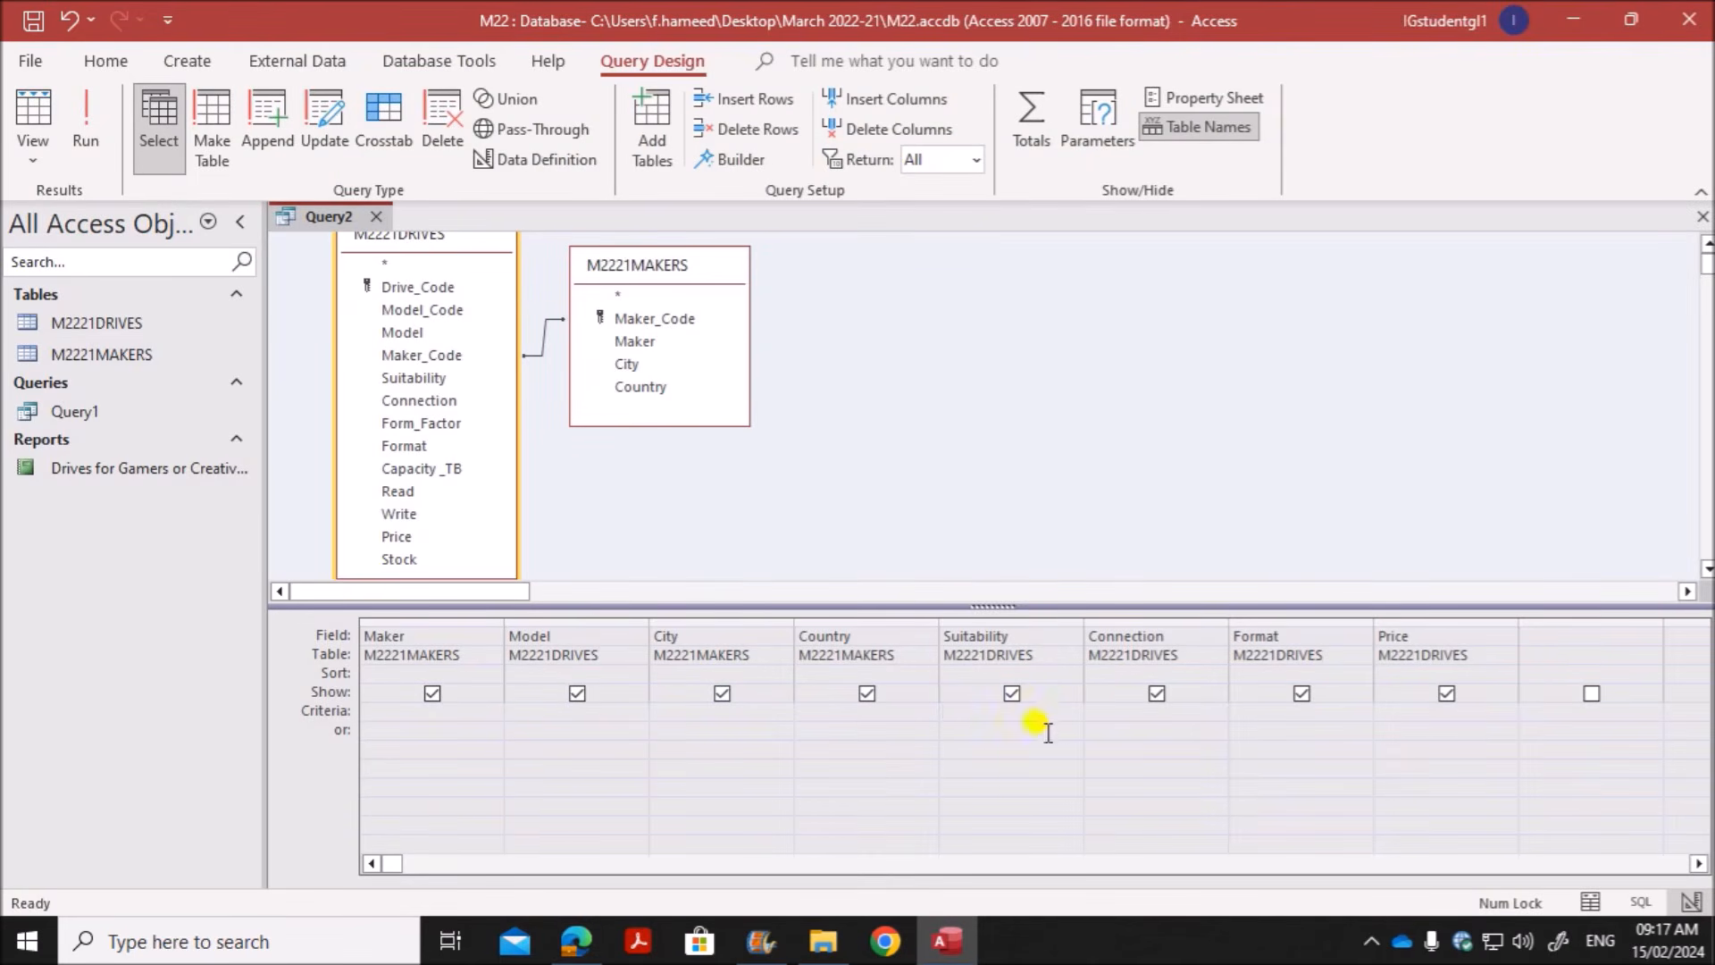
pyautogui.moveTo(1082, 626); pyautogui.dragTo(1135, 620)
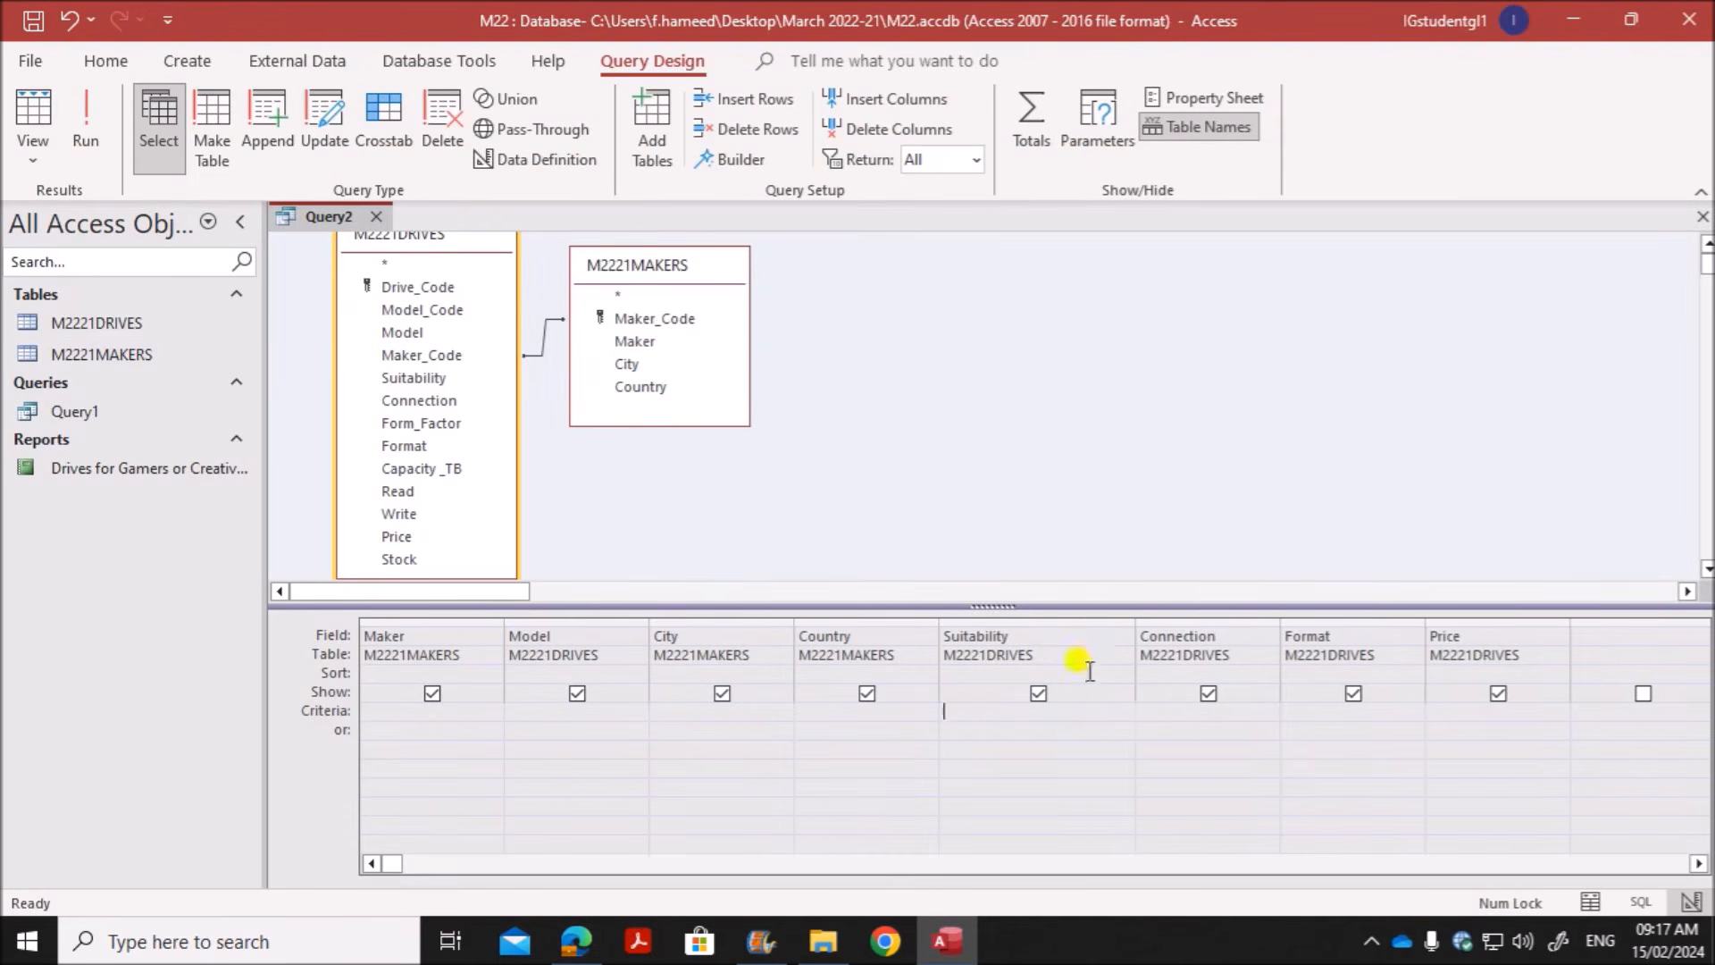
pyautogui.write('Home or')
pyautogui.write('OHO*')
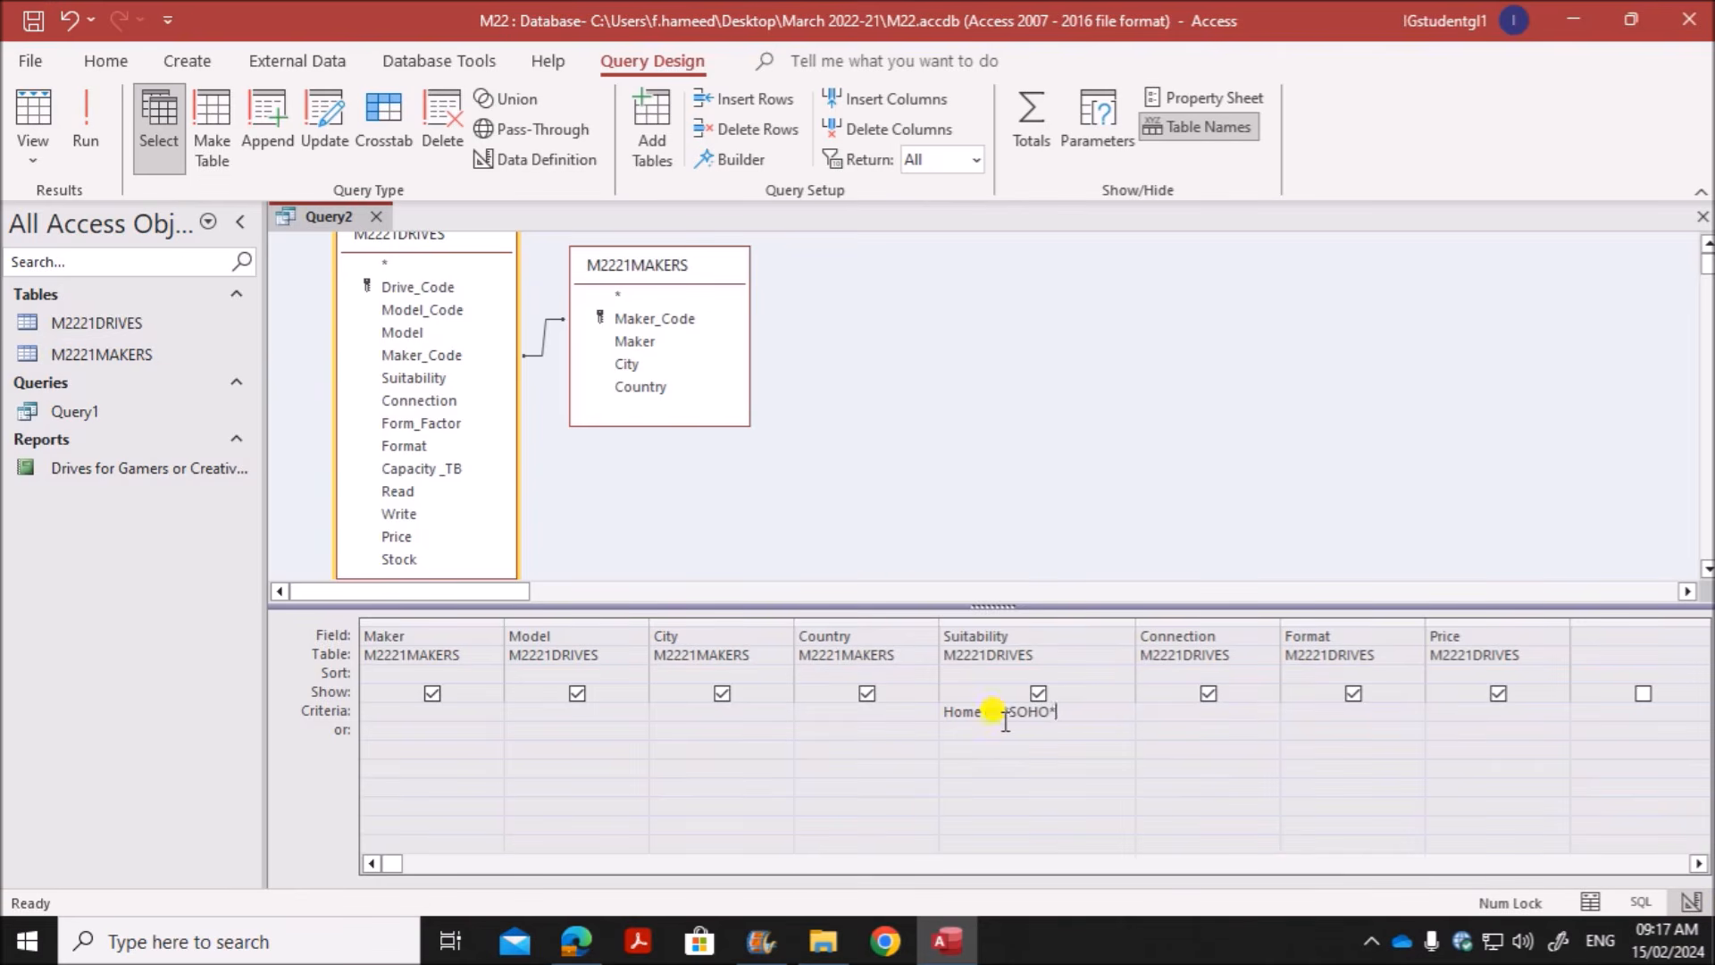
pyautogui.moveTo(1000, 711); pyautogui.dragTo(1061, 713)
pyautogui.click(1015, 713)
pyautogui.moveTo(1049, 717); pyautogui.dragTo(1016, 715)
pyautogui.click(1064, 706)
# Step: Run the query, review the Suitability values across all records, and return to the query design
pyautogui.click(86, 125)
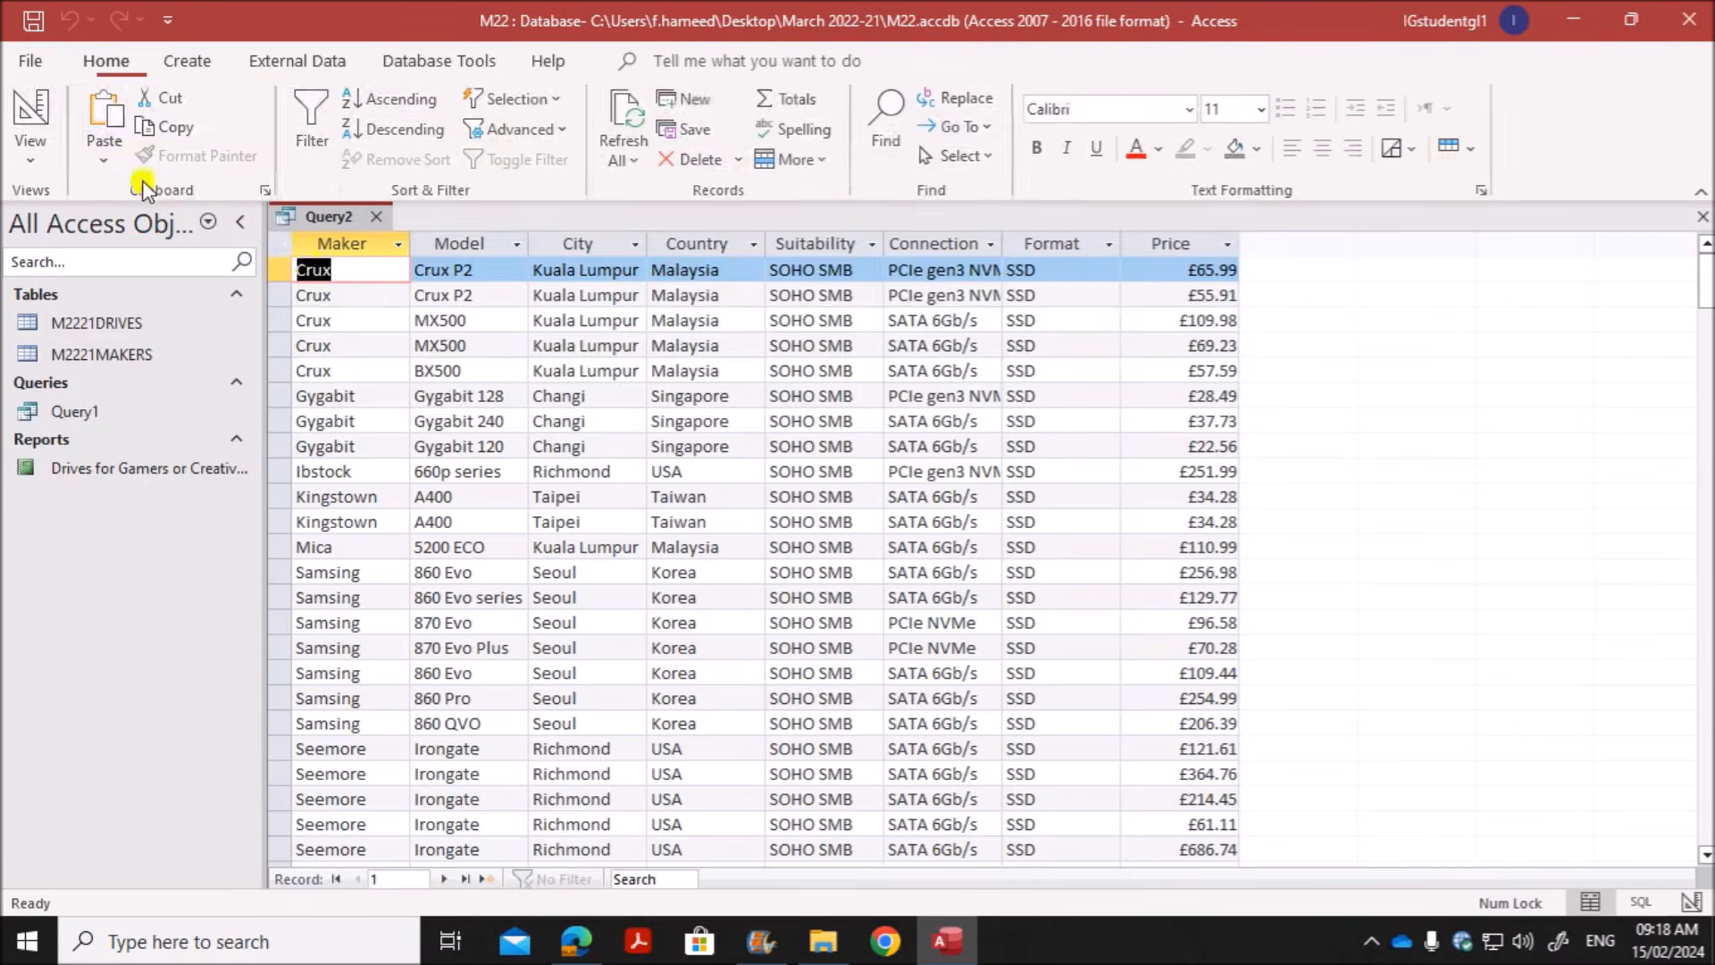
pyautogui.doubleClick(882, 244)
pyautogui.scroll(-6, 840, 501)
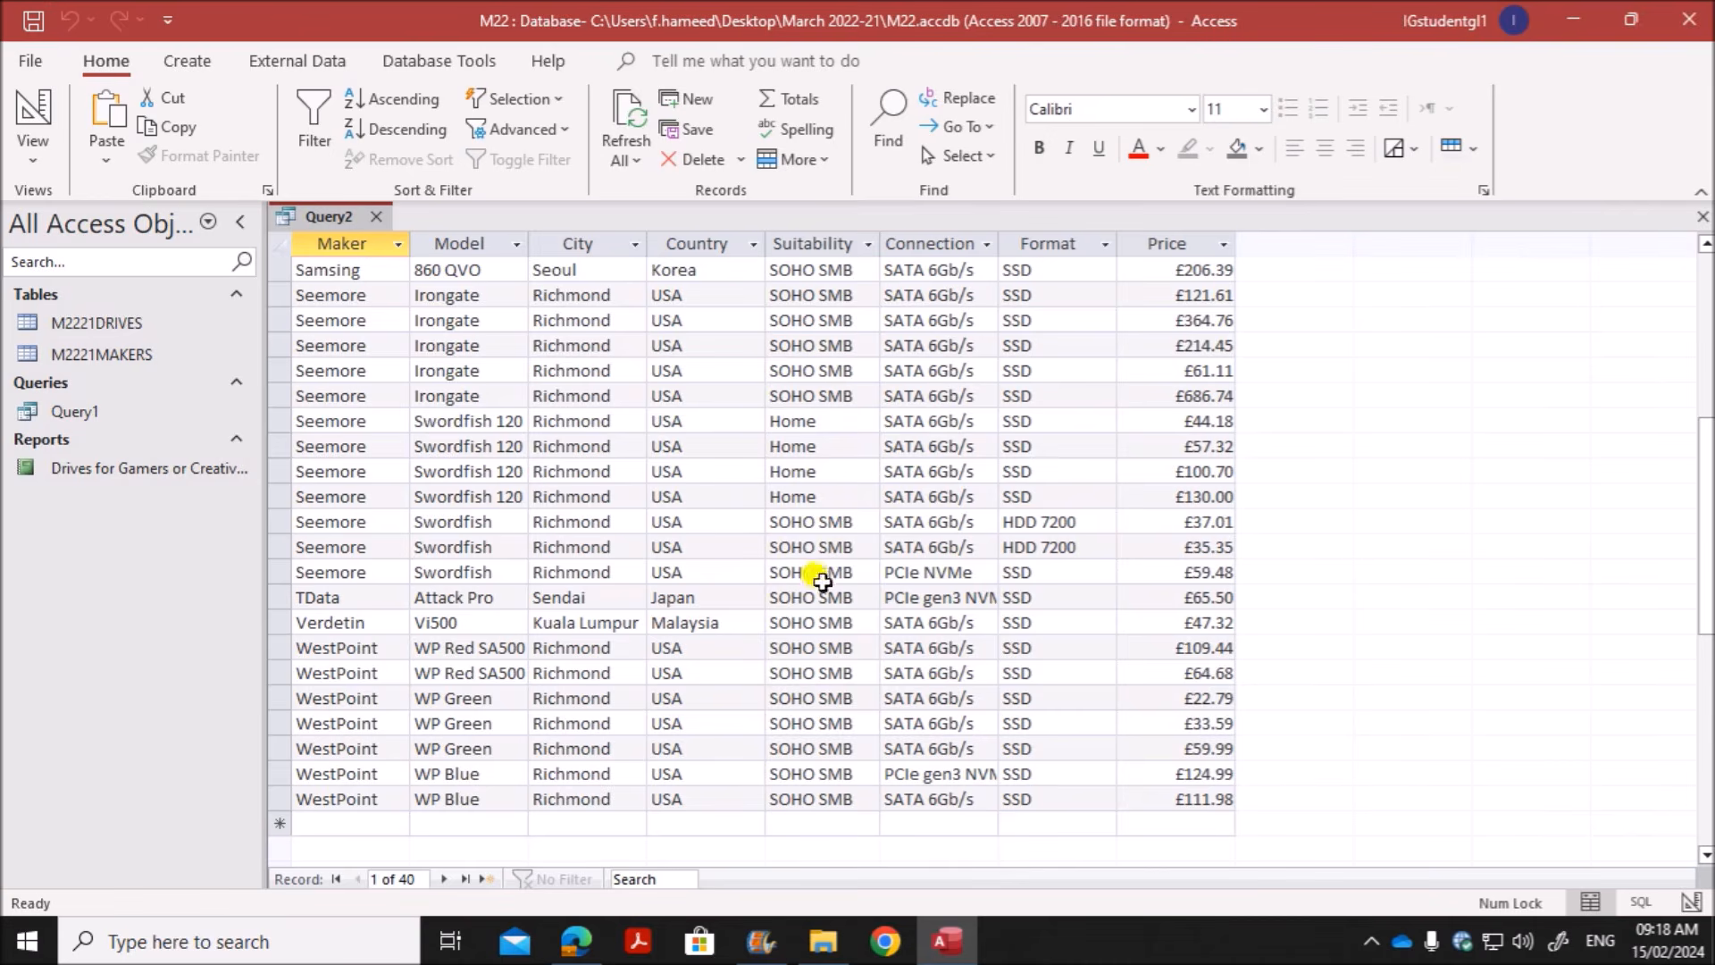
pyautogui.scroll(6, 815, 572)
pyautogui.rightClick(325, 218)
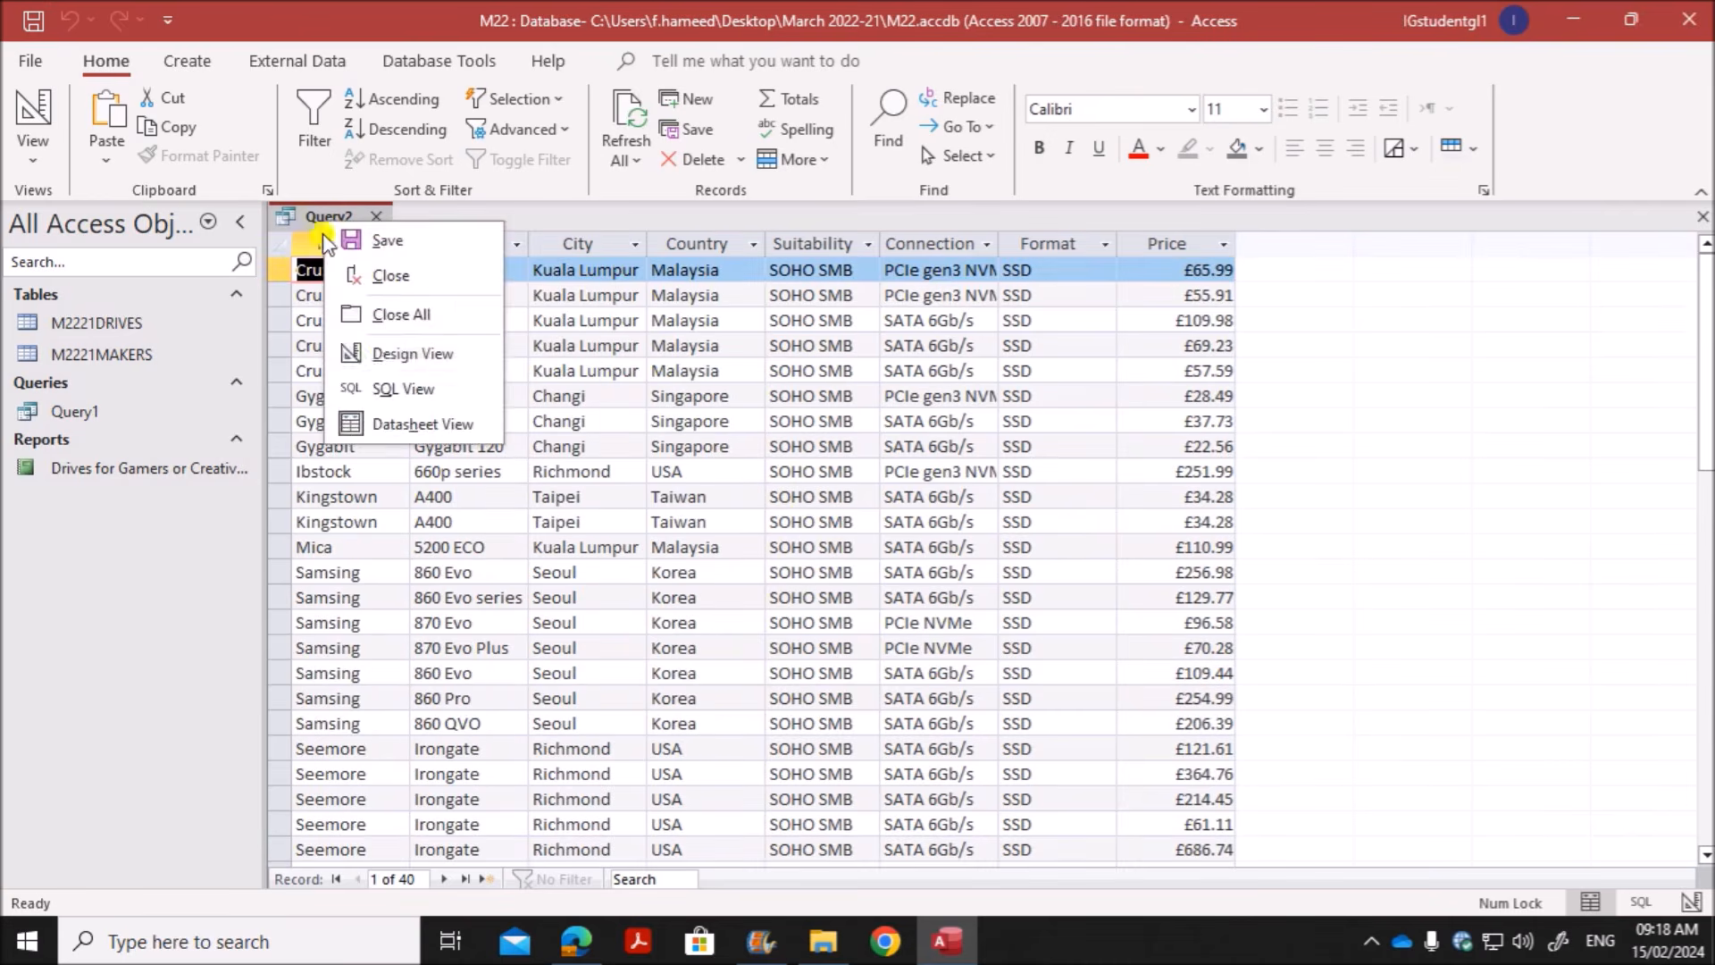
pyautogui.click(382, 353)
# Step: Switch to the exam PDF and highlight question 18's Suitability and Format conditions in yellow
pyautogui.click(576, 942)
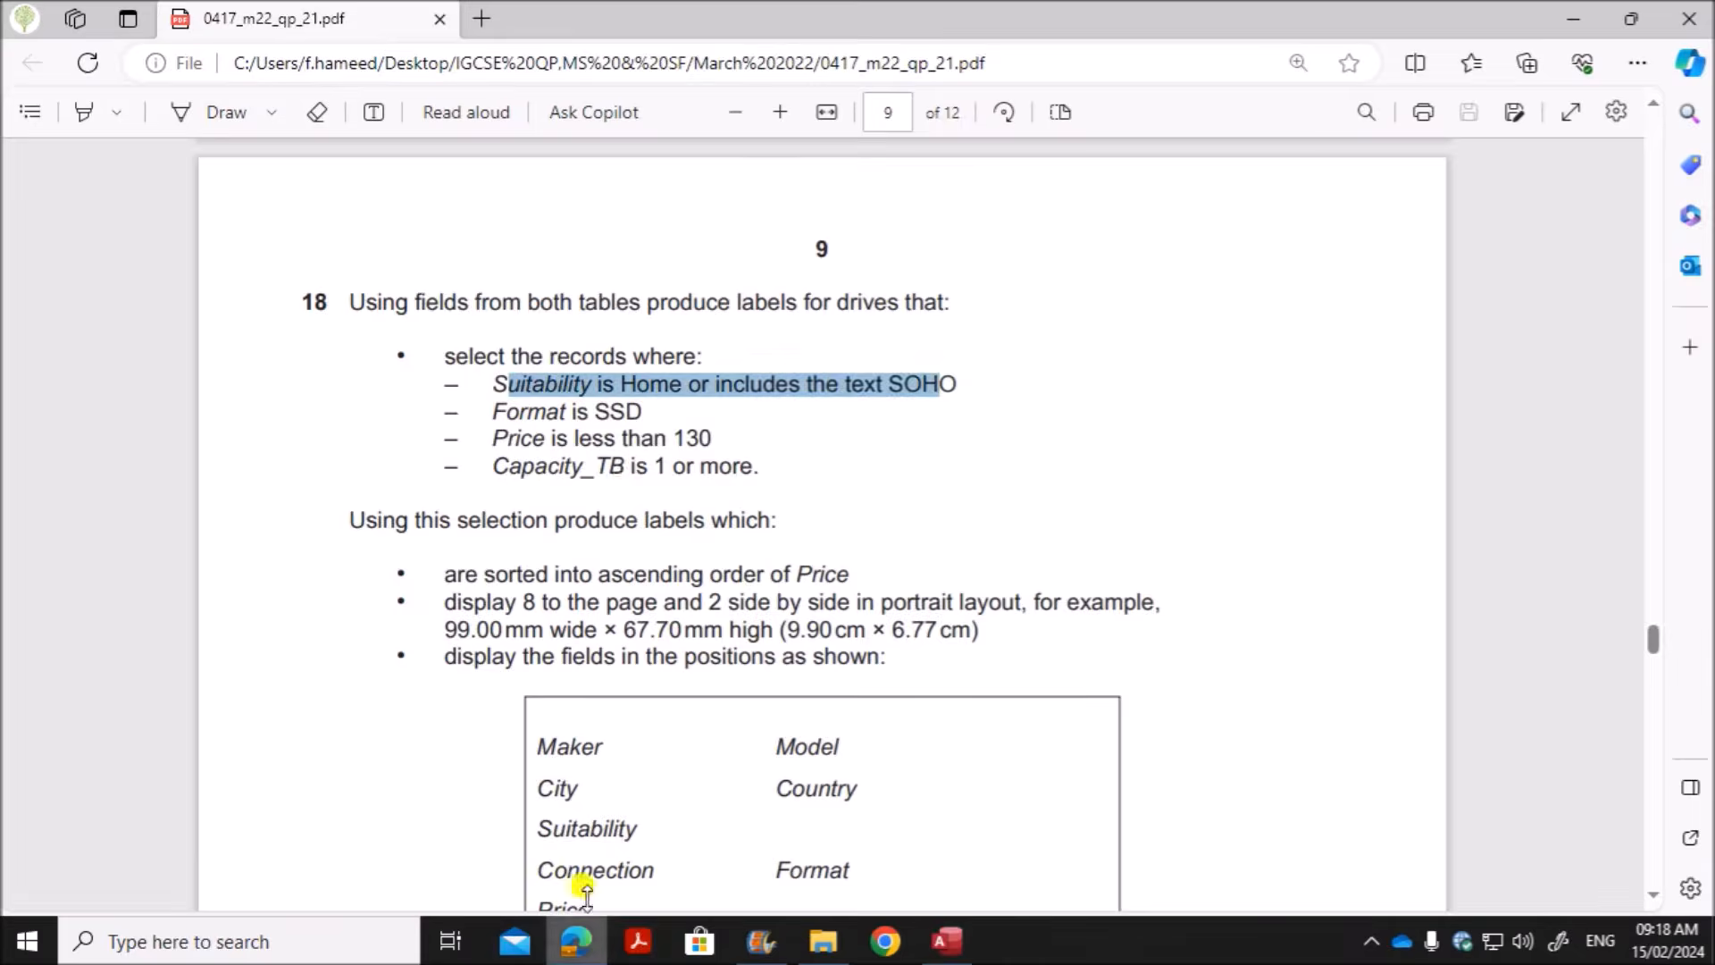
pyautogui.click(541, 379)
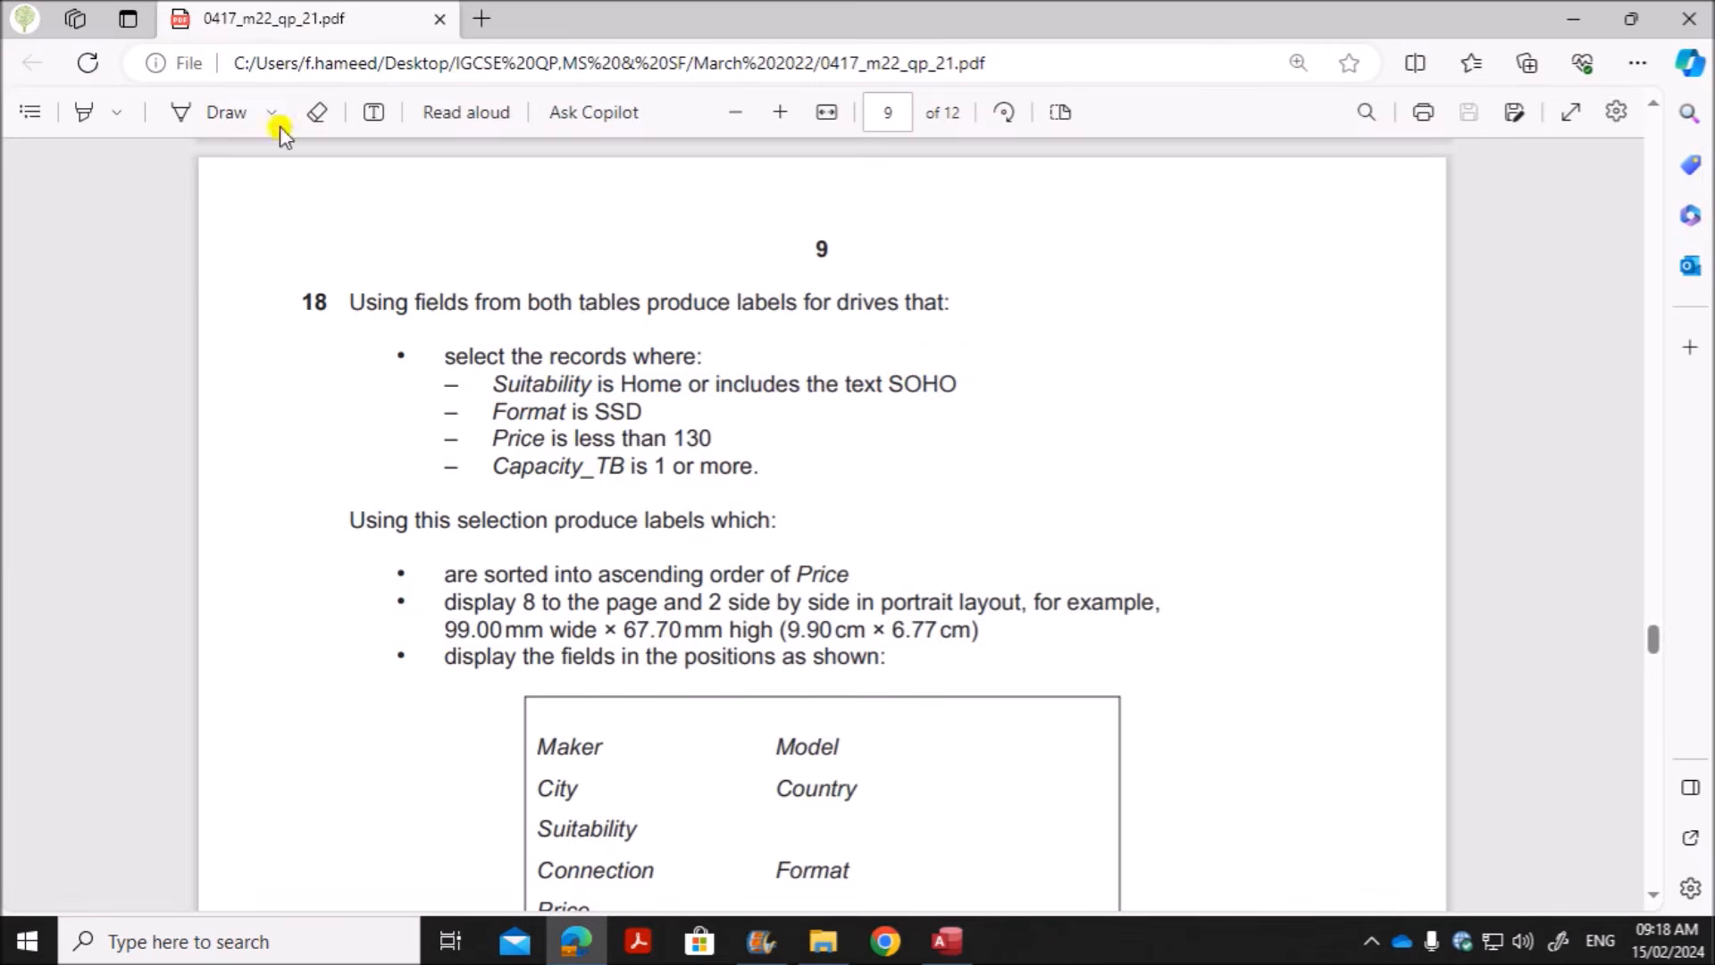
pyautogui.click(89, 114)
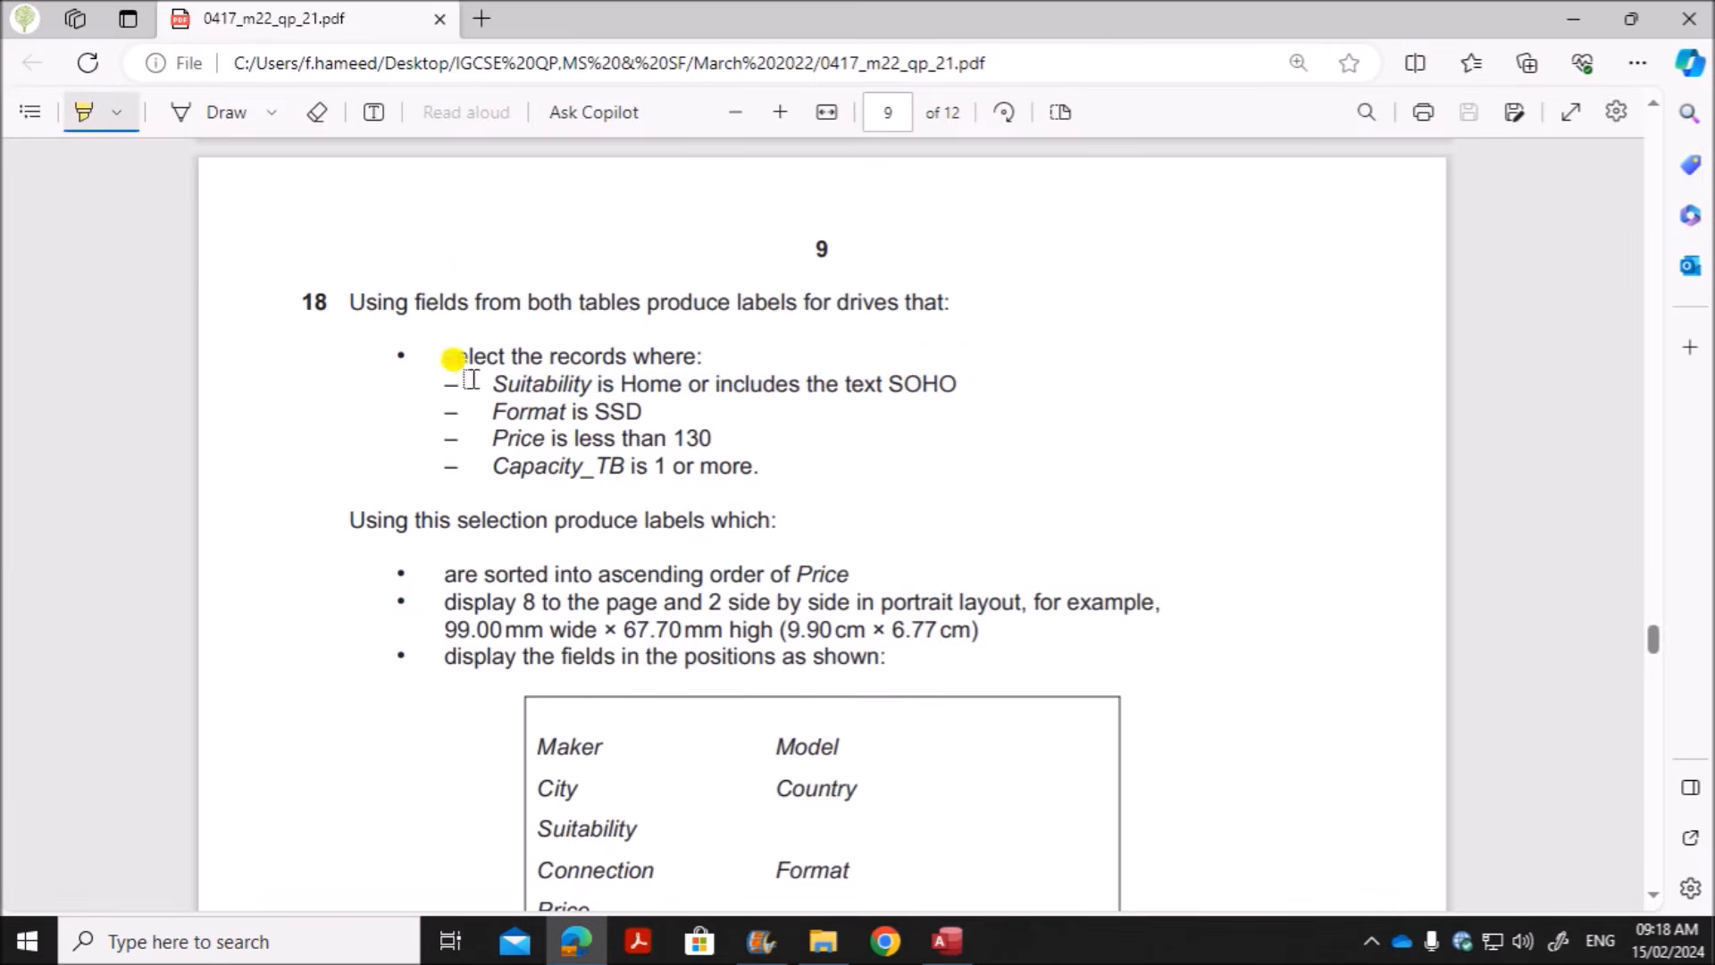
pyautogui.moveTo(488, 382); pyautogui.dragTo(957, 383)
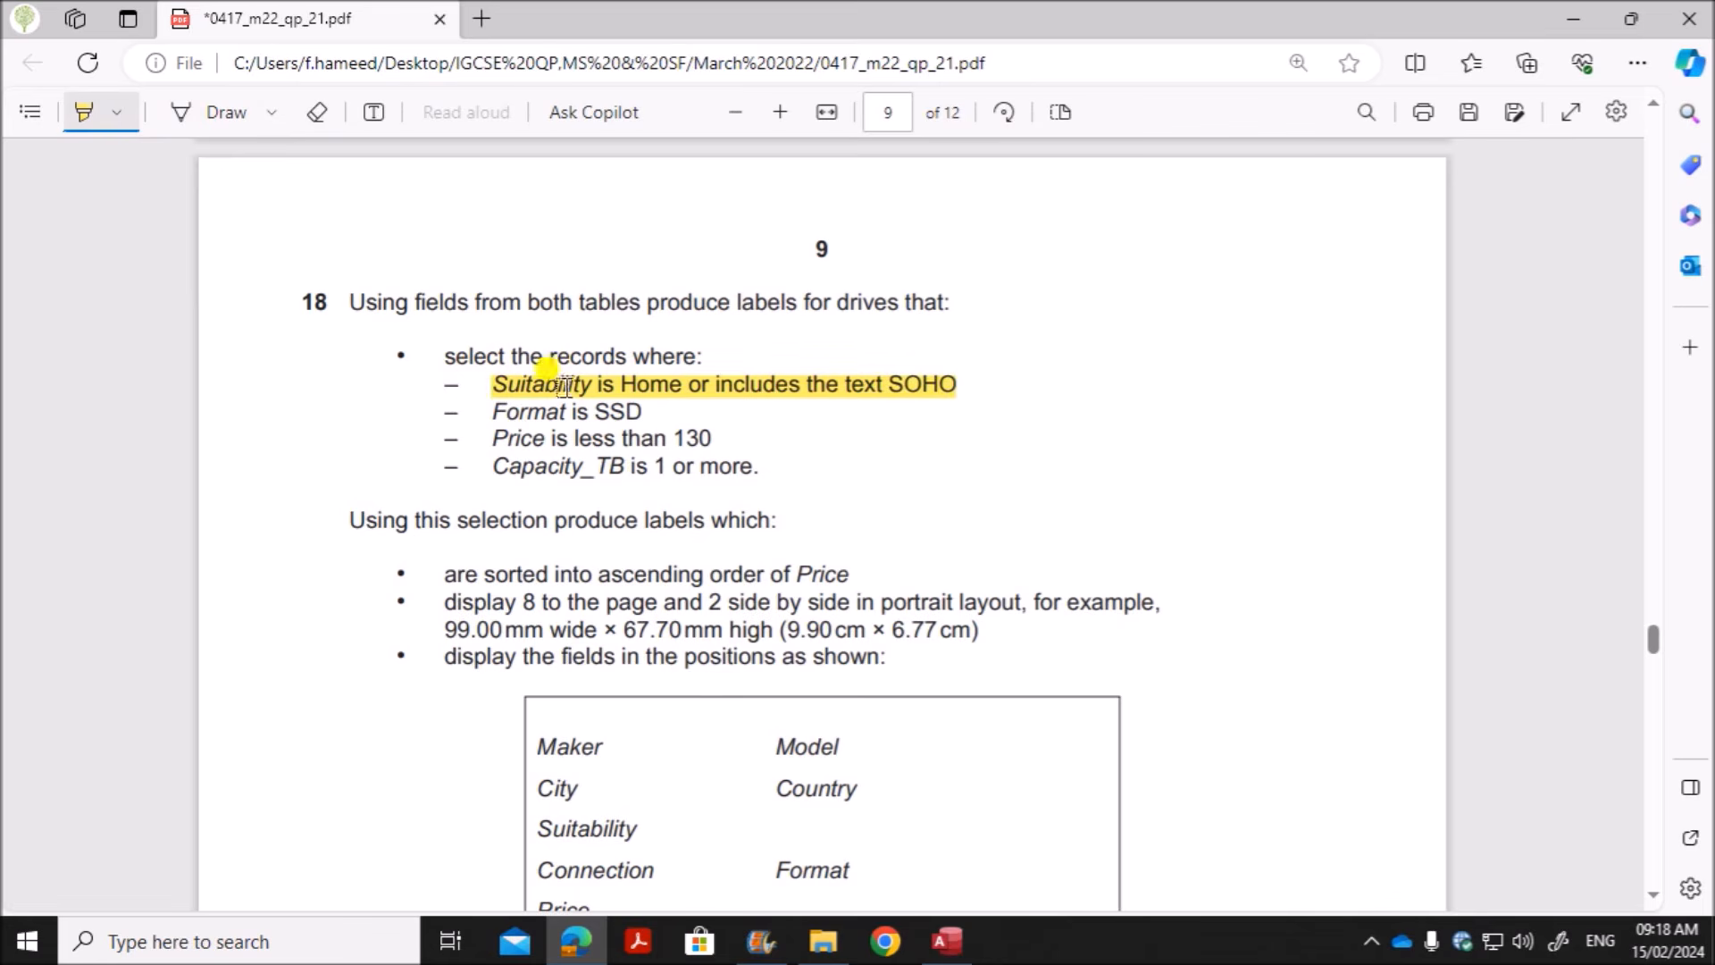
pyautogui.moveTo(497, 411); pyautogui.dragTo(644, 412)
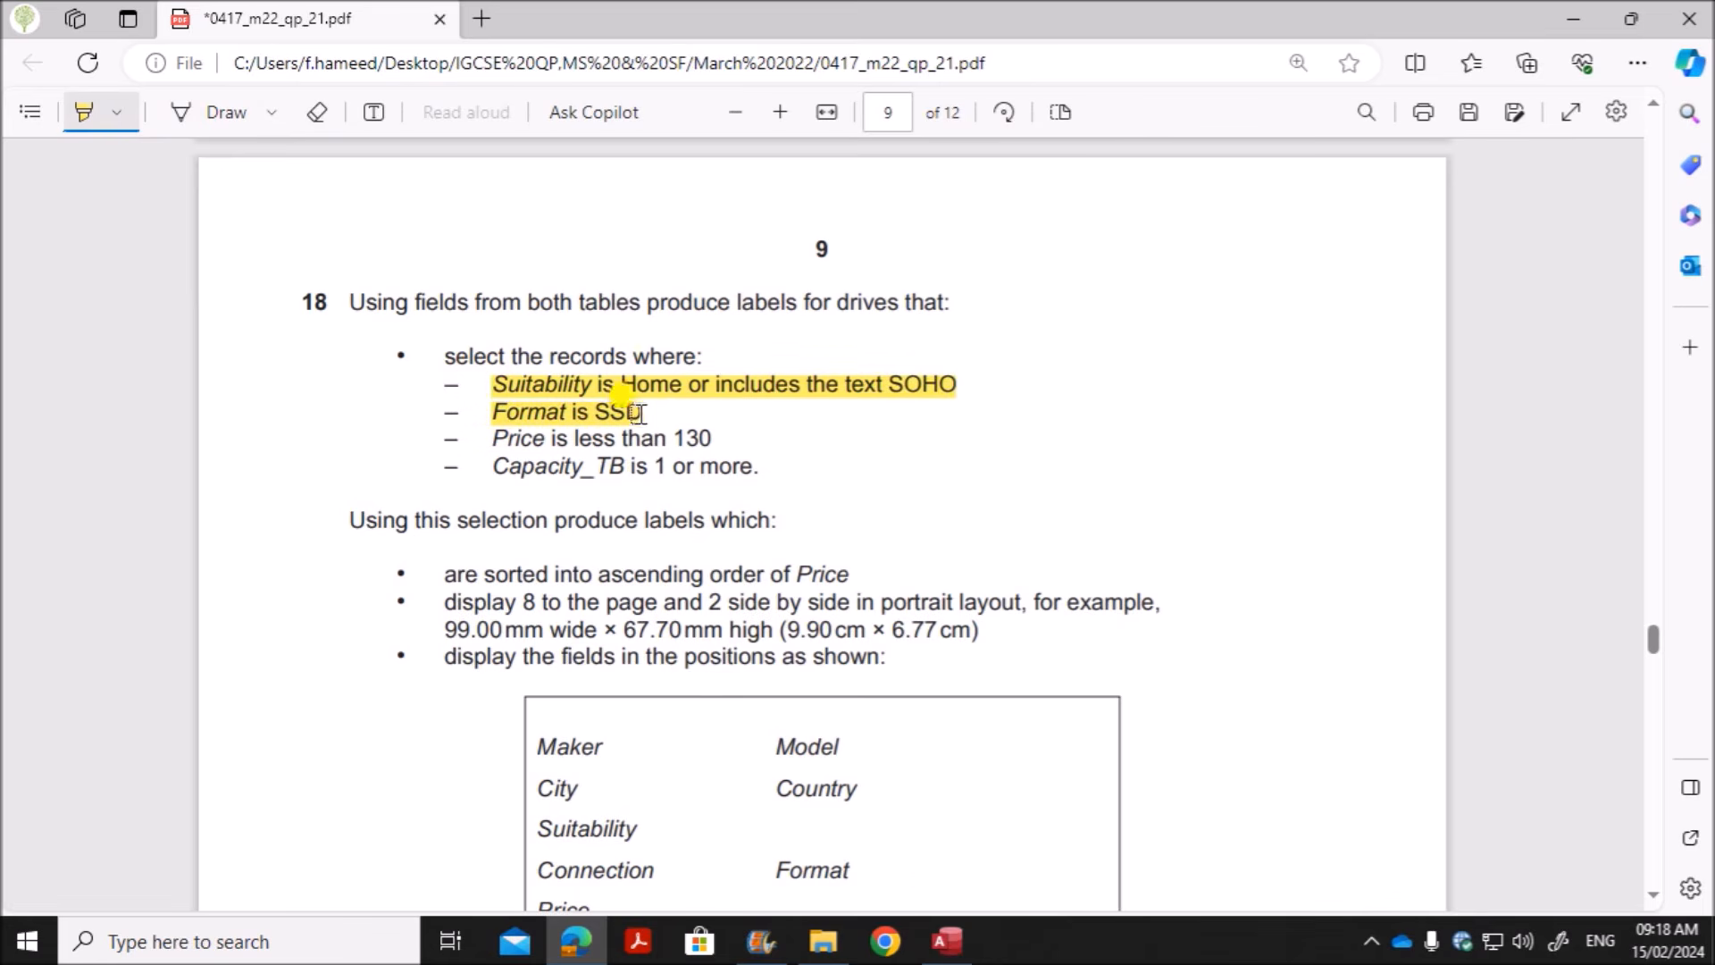
# Step: Switch to Access and set the Format field's criterion in the query to SSD
pyautogui.click(947, 942)
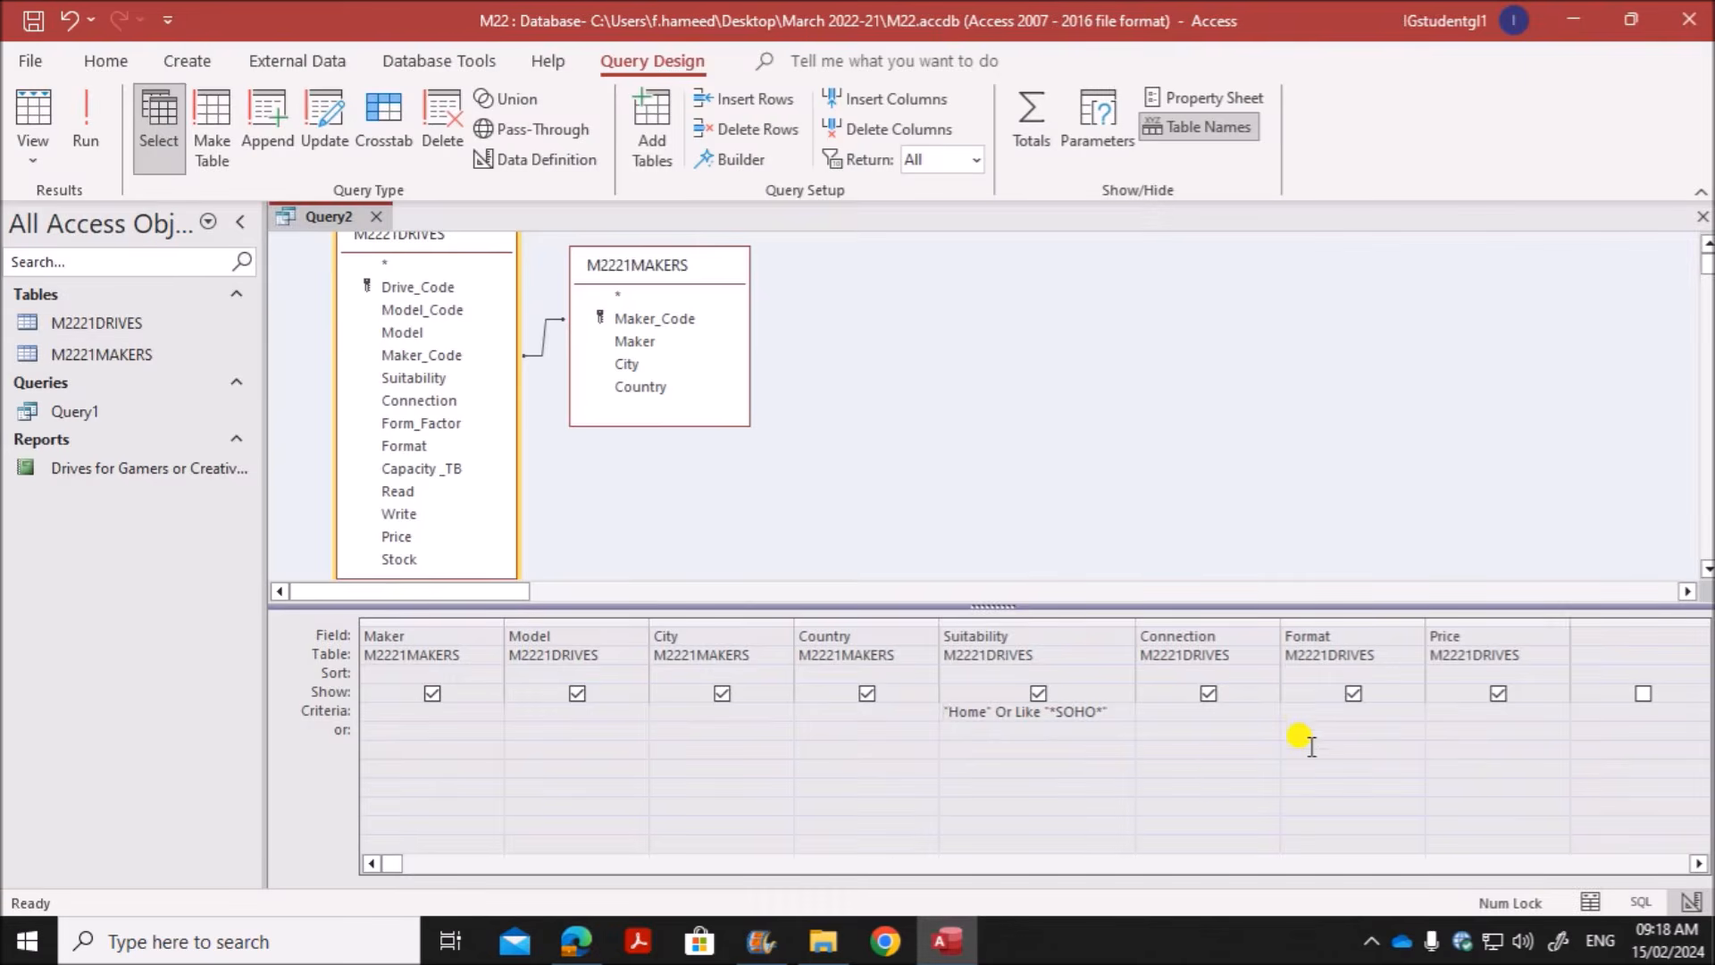
pyautogui.write('SSD')
pyautogui.click(759, 806)
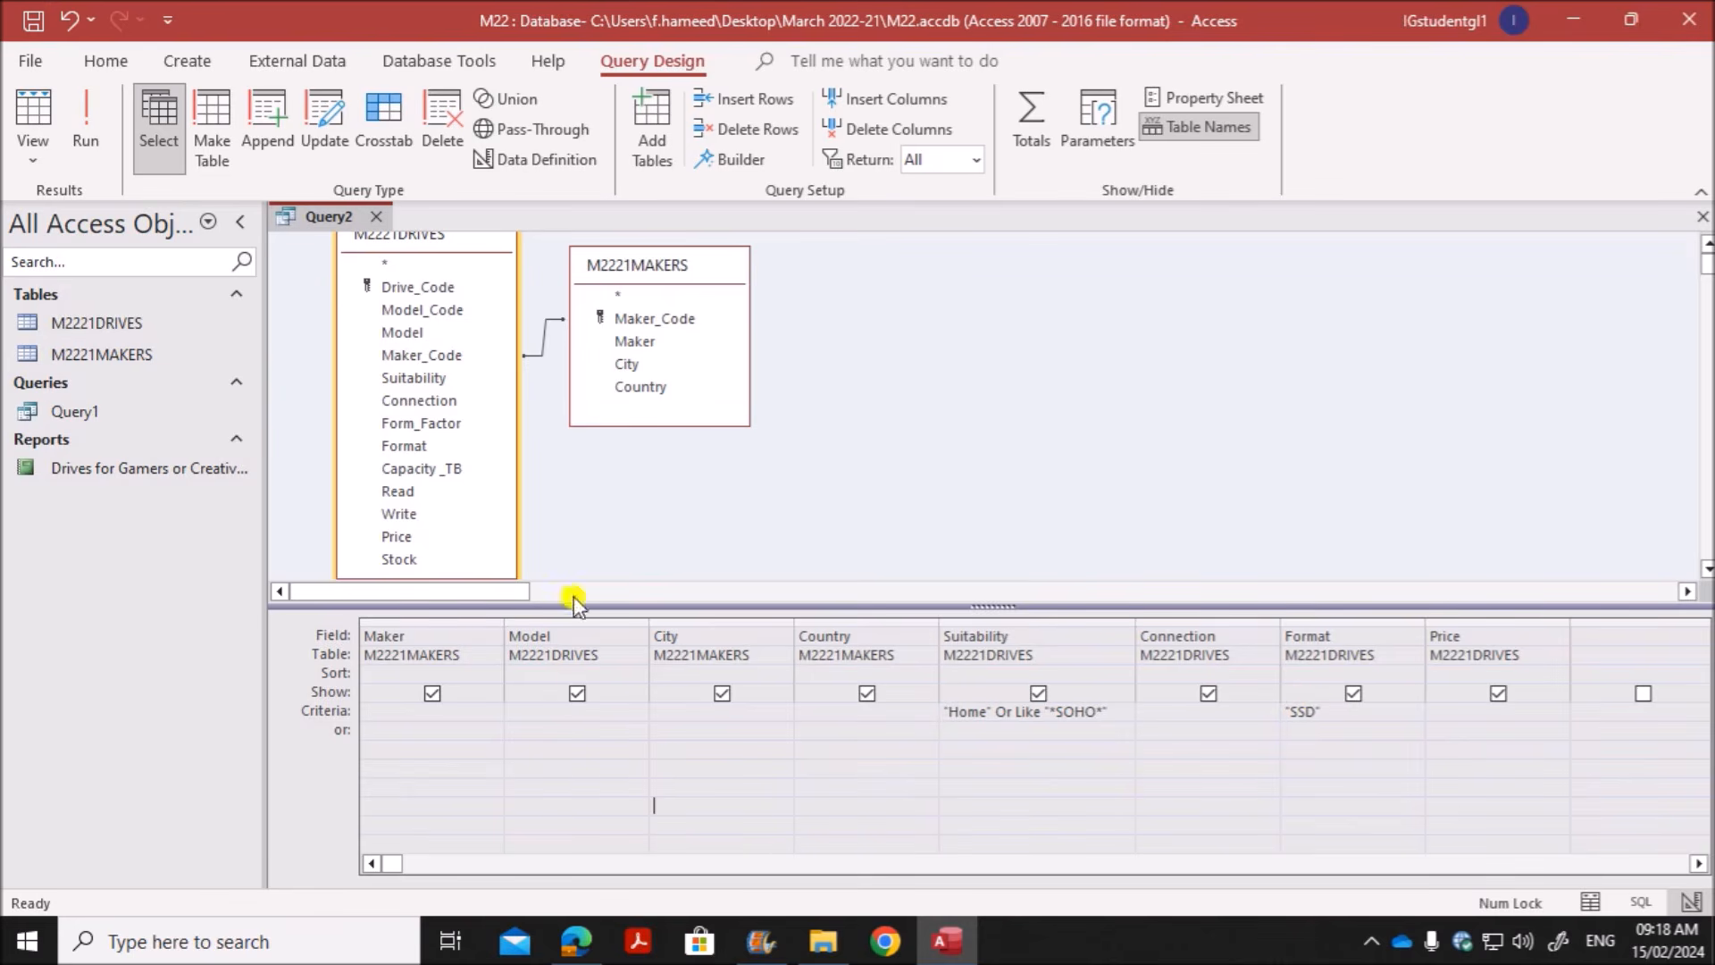
# Step: Run the query, review the Format values across all records, and return to the query design
pyautogui.click(93, 133)
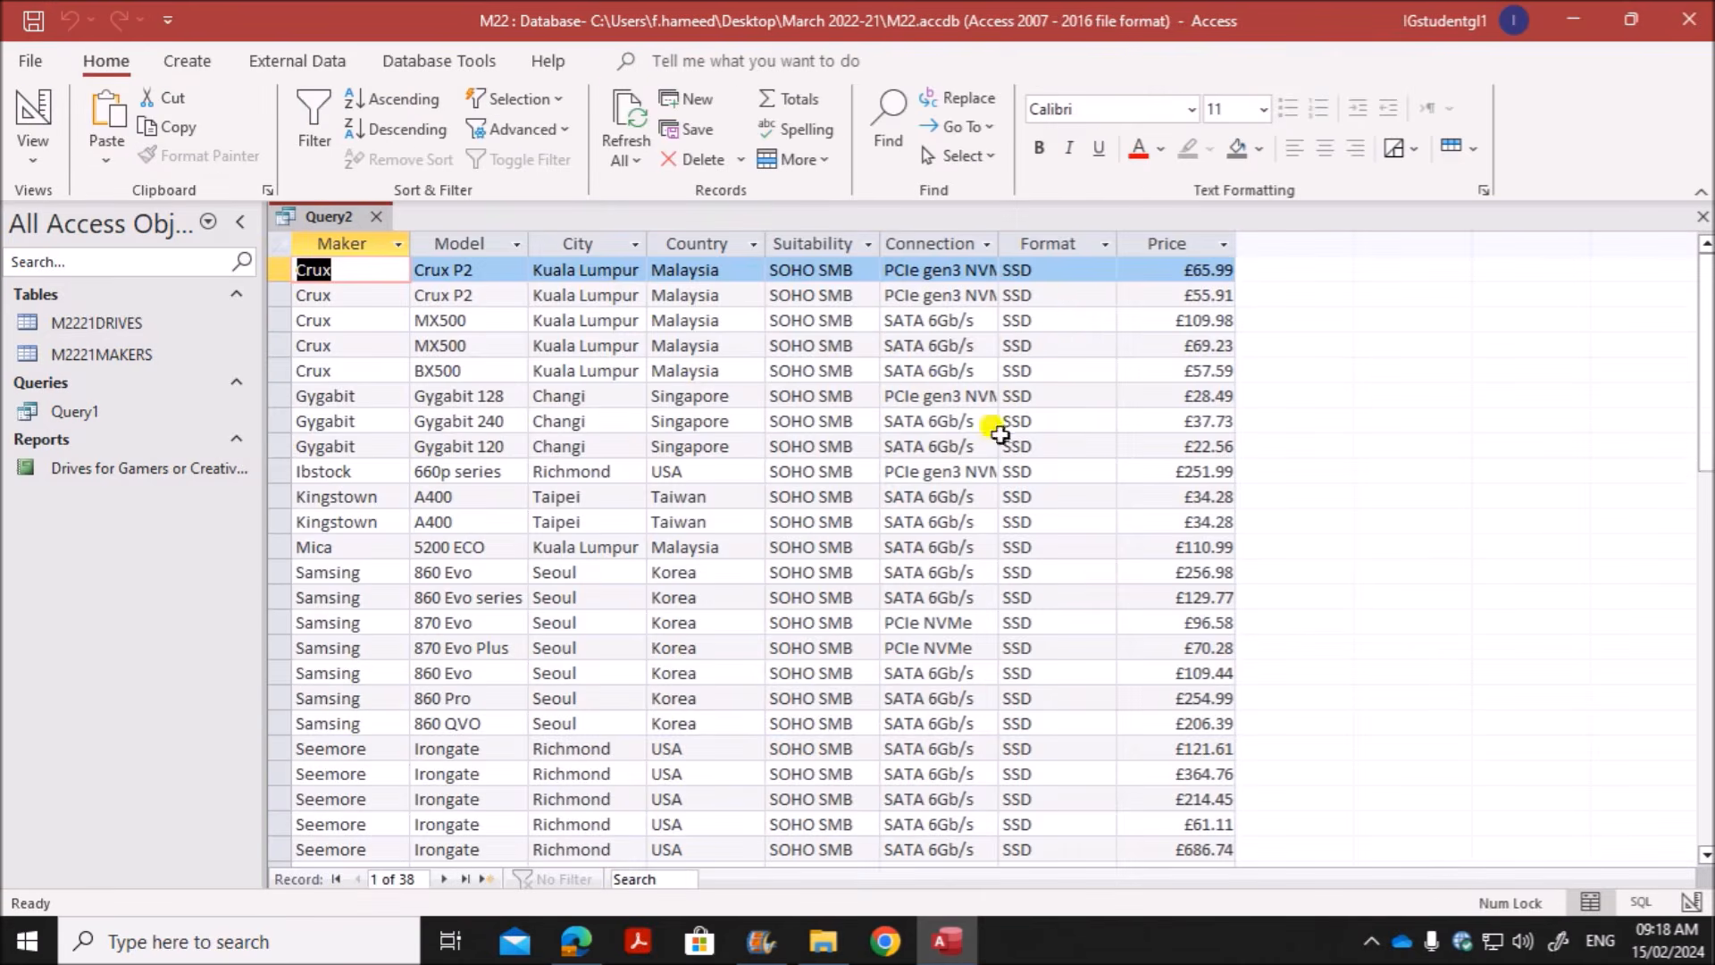
pyautogui.scroll(-6, 1063, 536)
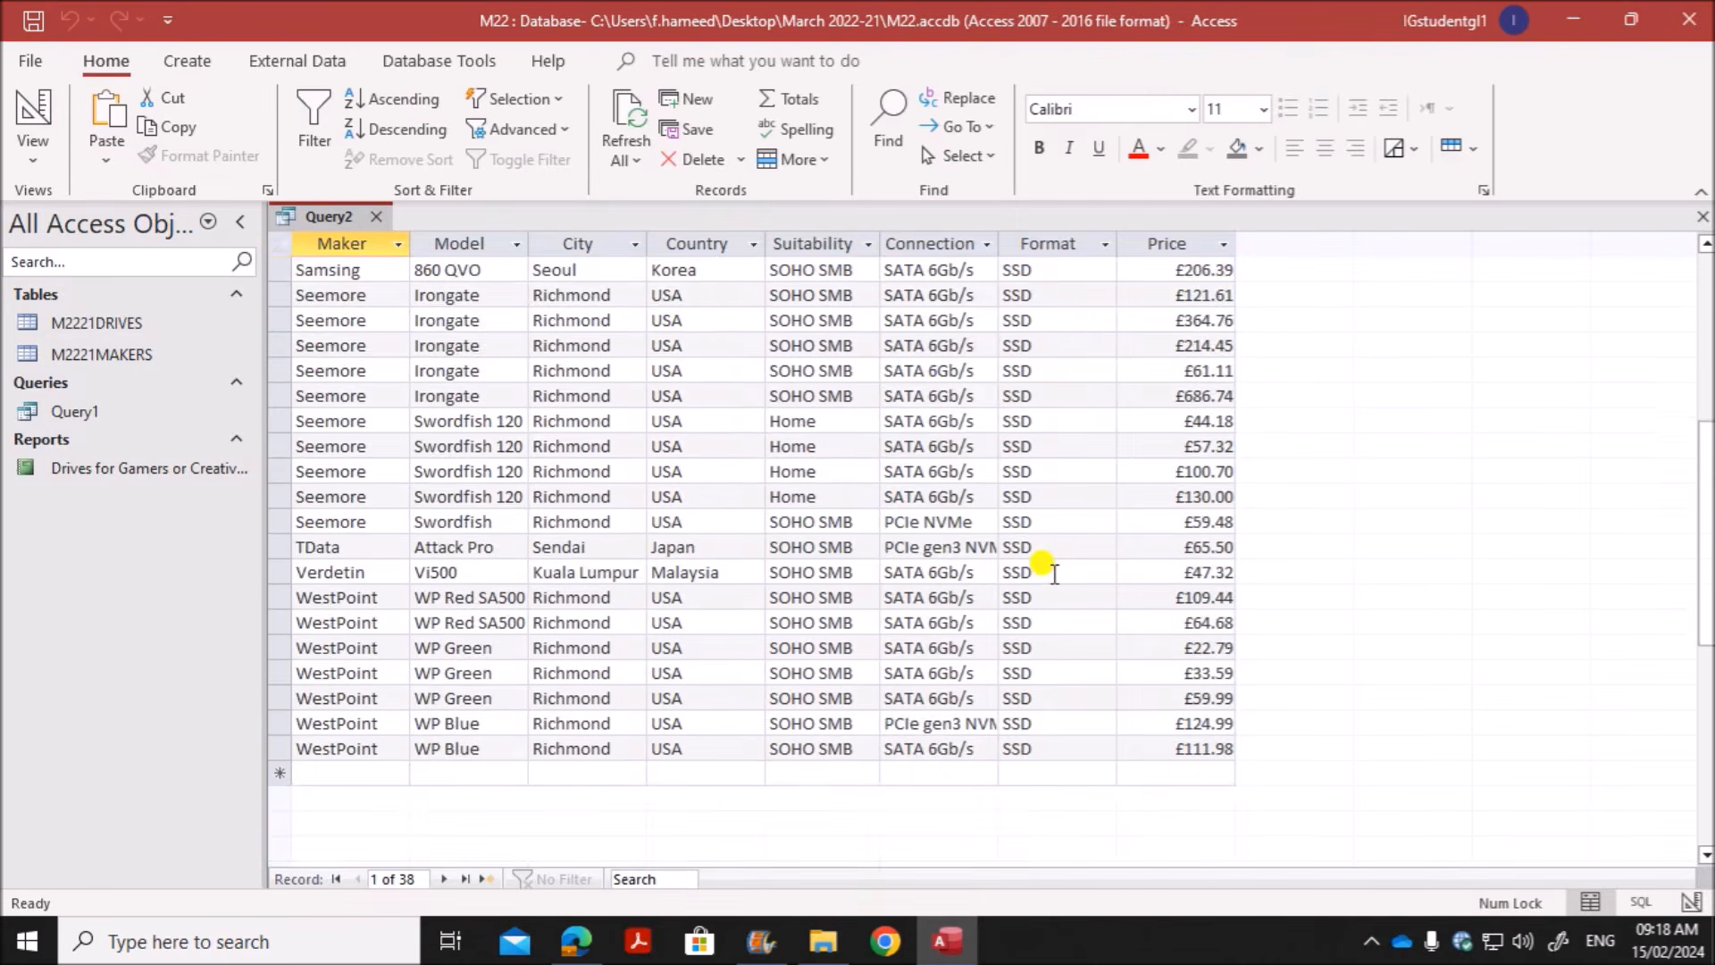
pyautogui.scroll(5, 1057, 572)
pyautogui.scroll(1, 1057, 572)
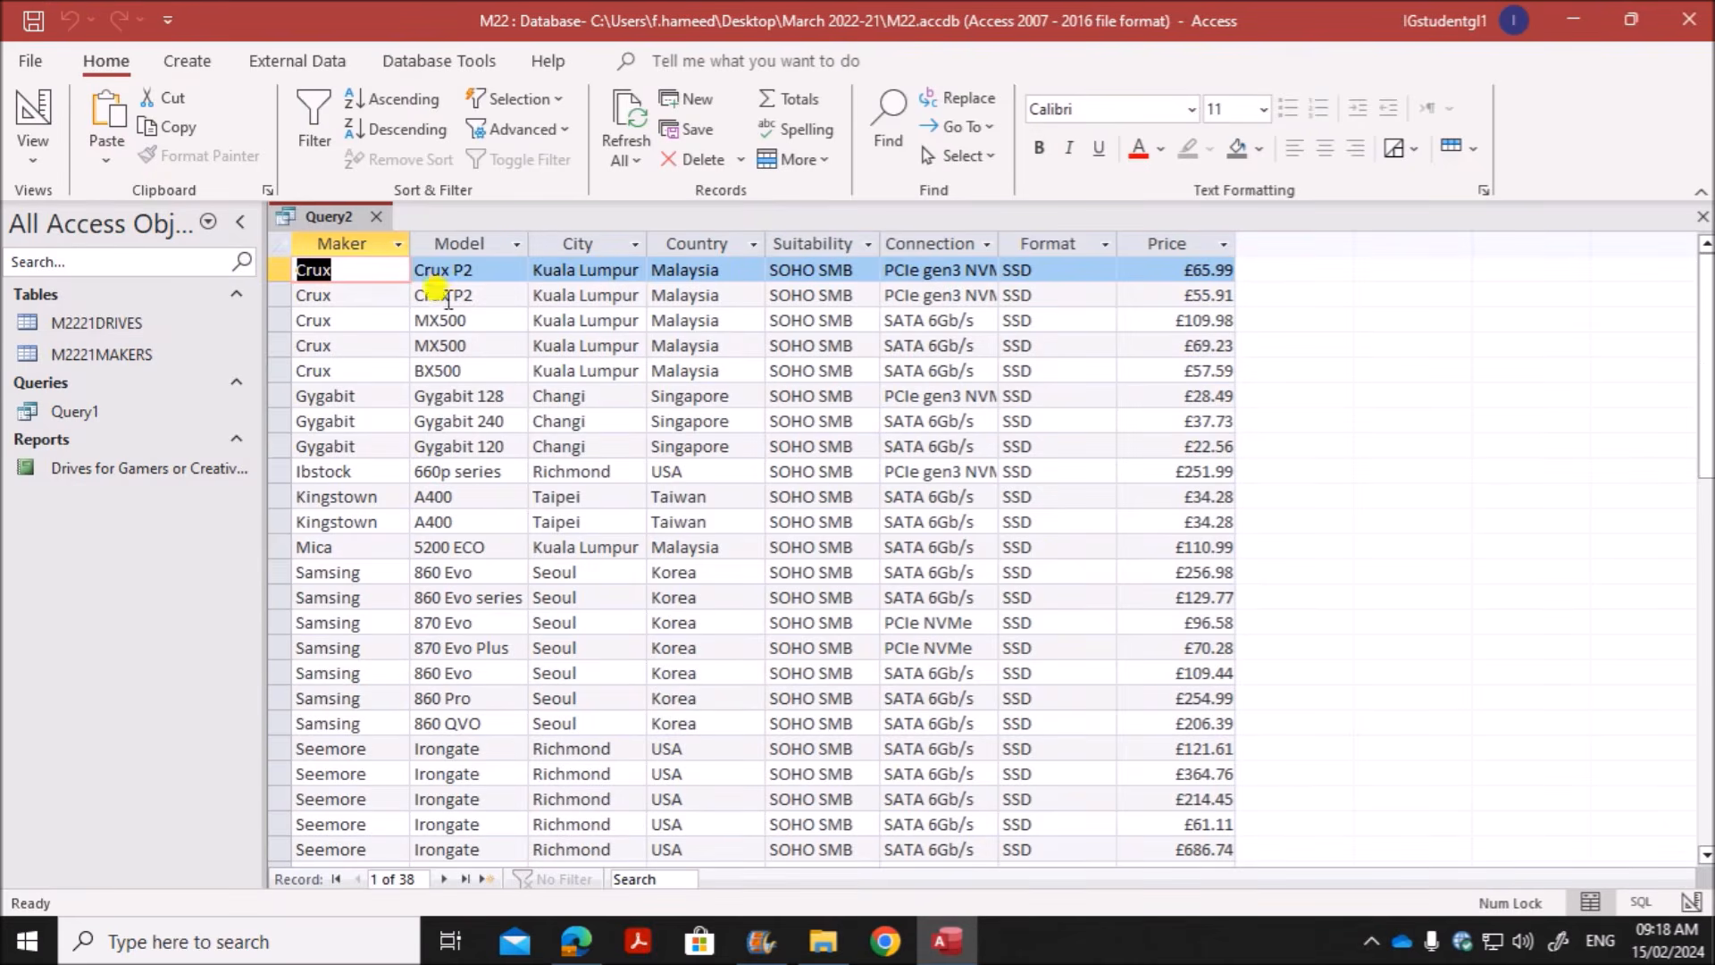
pyautogui.rightClick(308, 216)
pyautogui.click(393, 341)
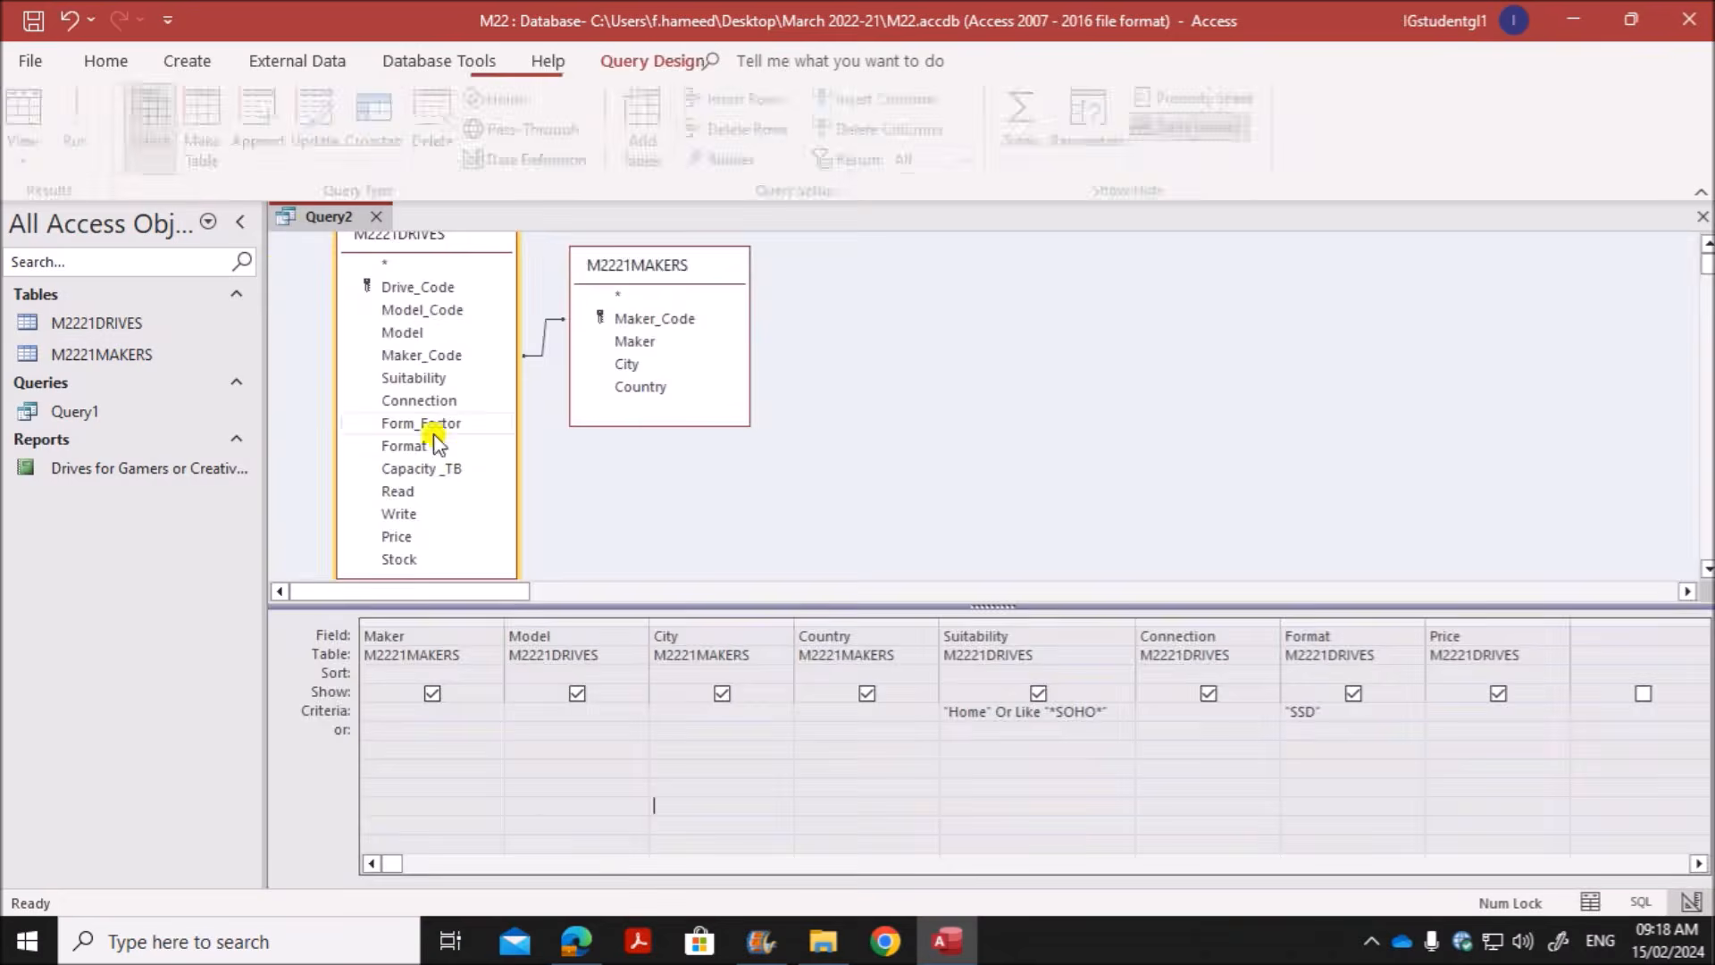
# Step: Highlight the Price condition in the exam PDF, and set the Access query's Price criterion to <130
pyautogui.click(574, 945)
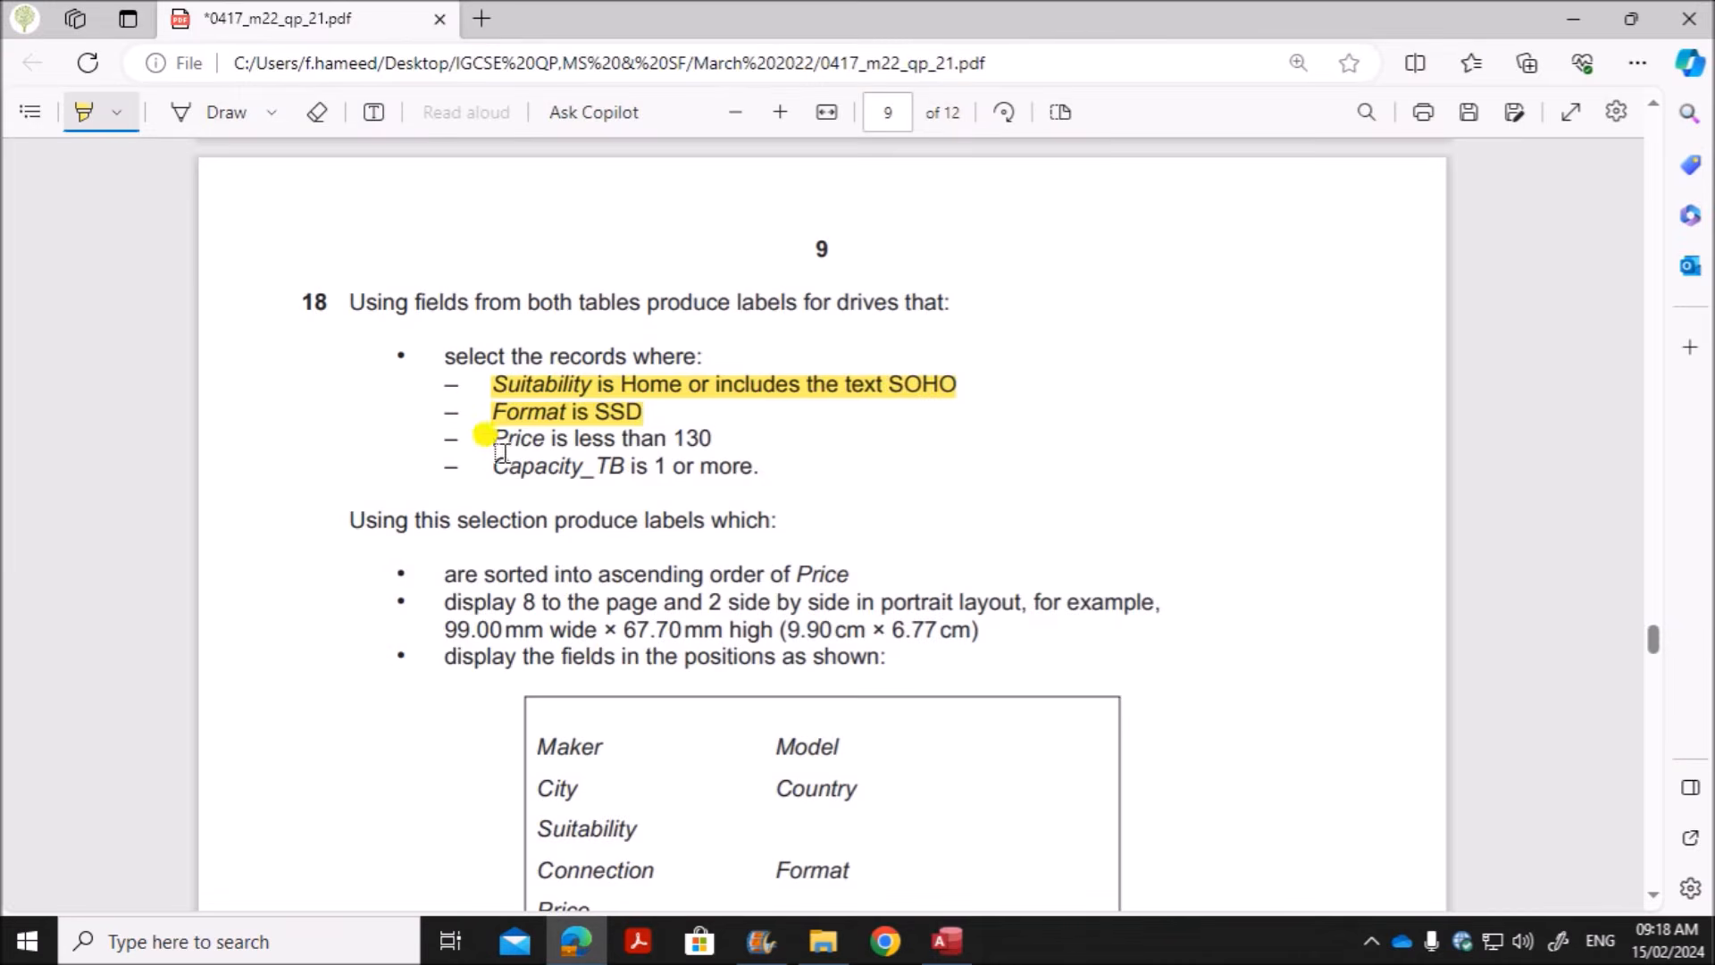
pyautogui.moveTo(491, 439); pyautogui.dragTo(715, 438)
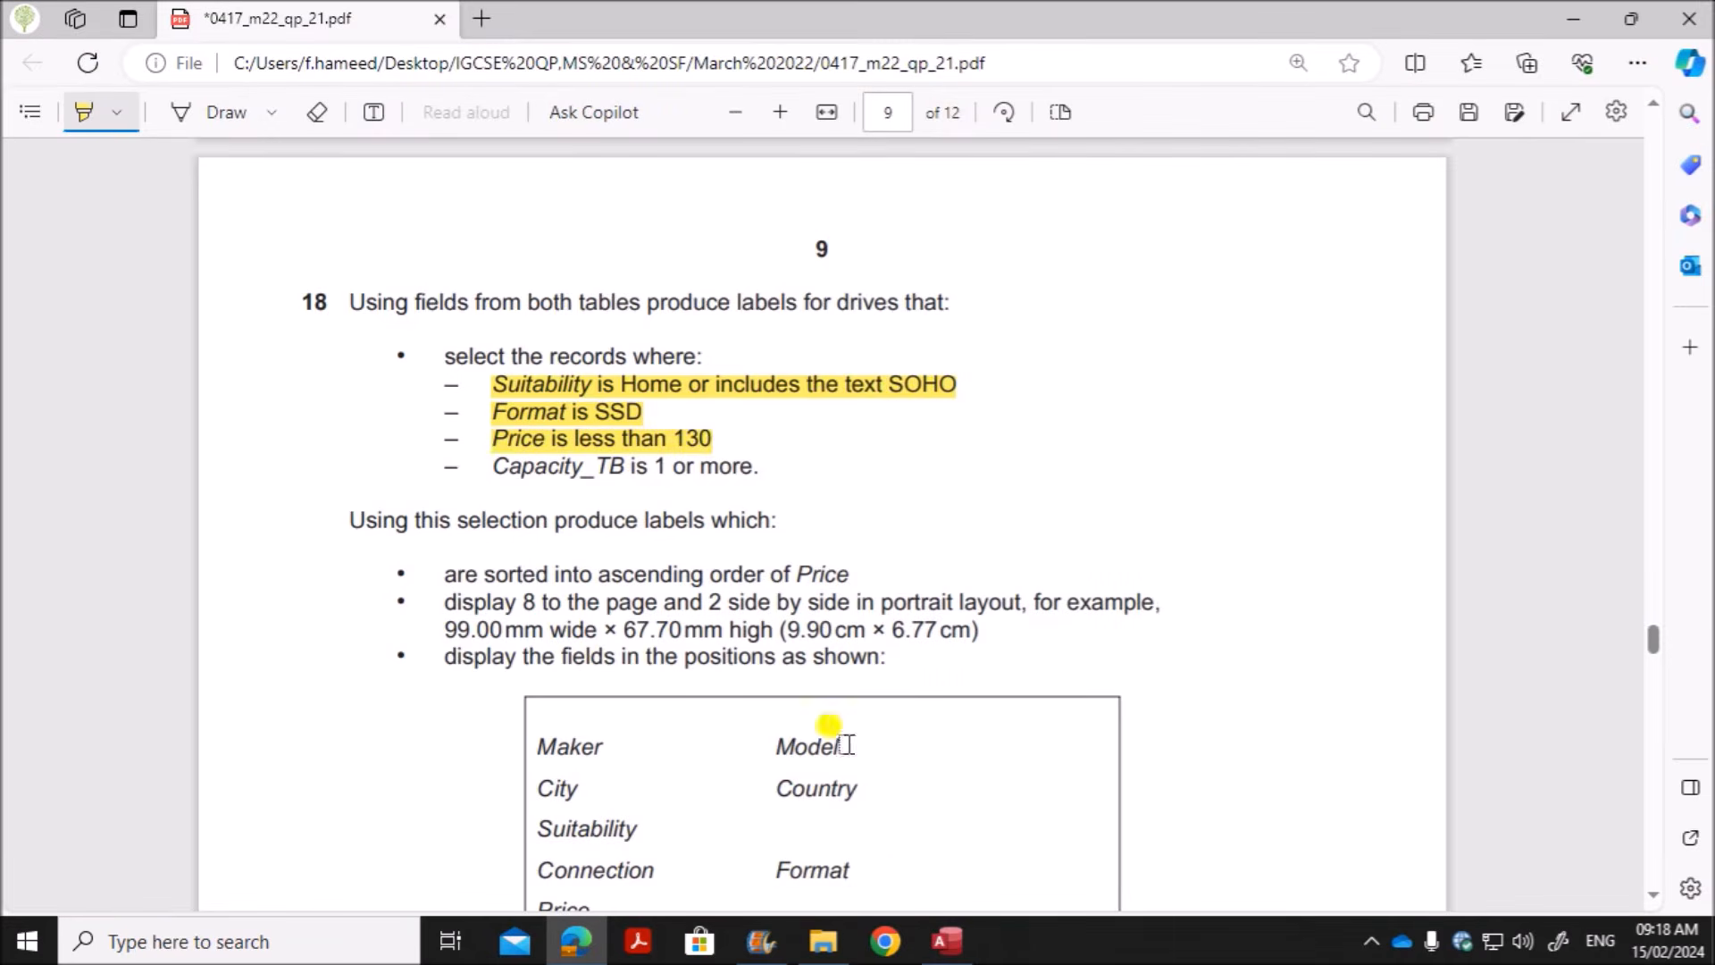
pyautogui.click(946, 943)
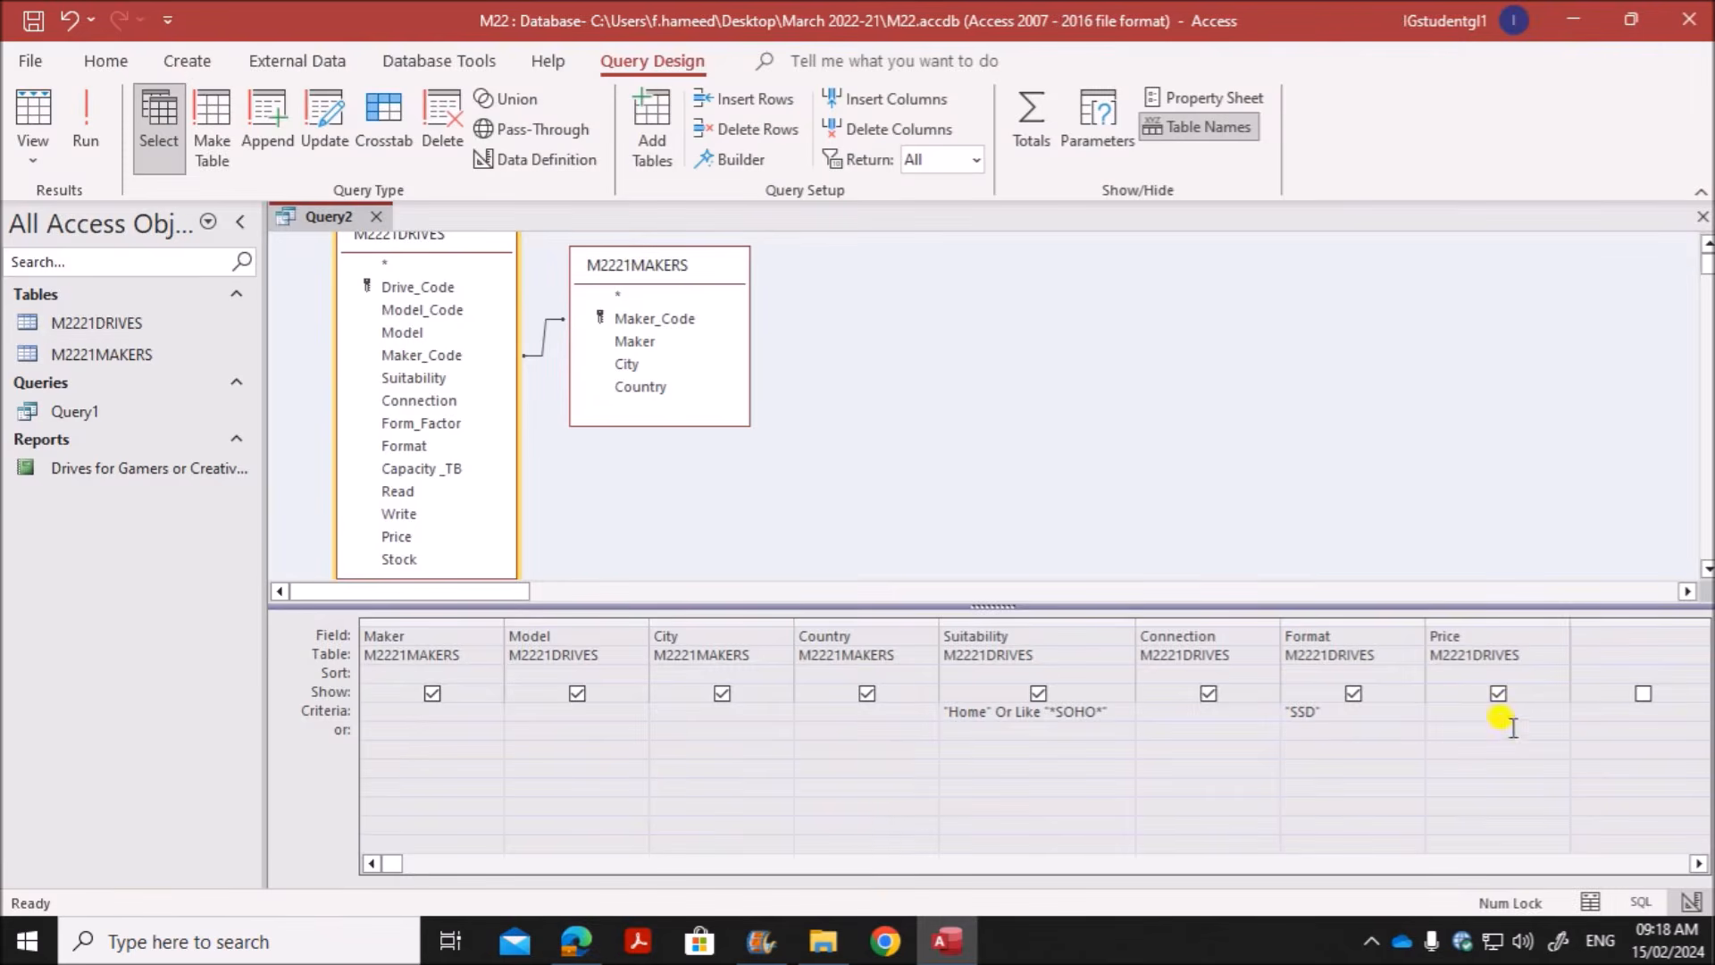
pyautogui.click(1453, 713)
# Step: Run the query to check the filtered prices, and return to the query design
pyautogui.click(77, 120)
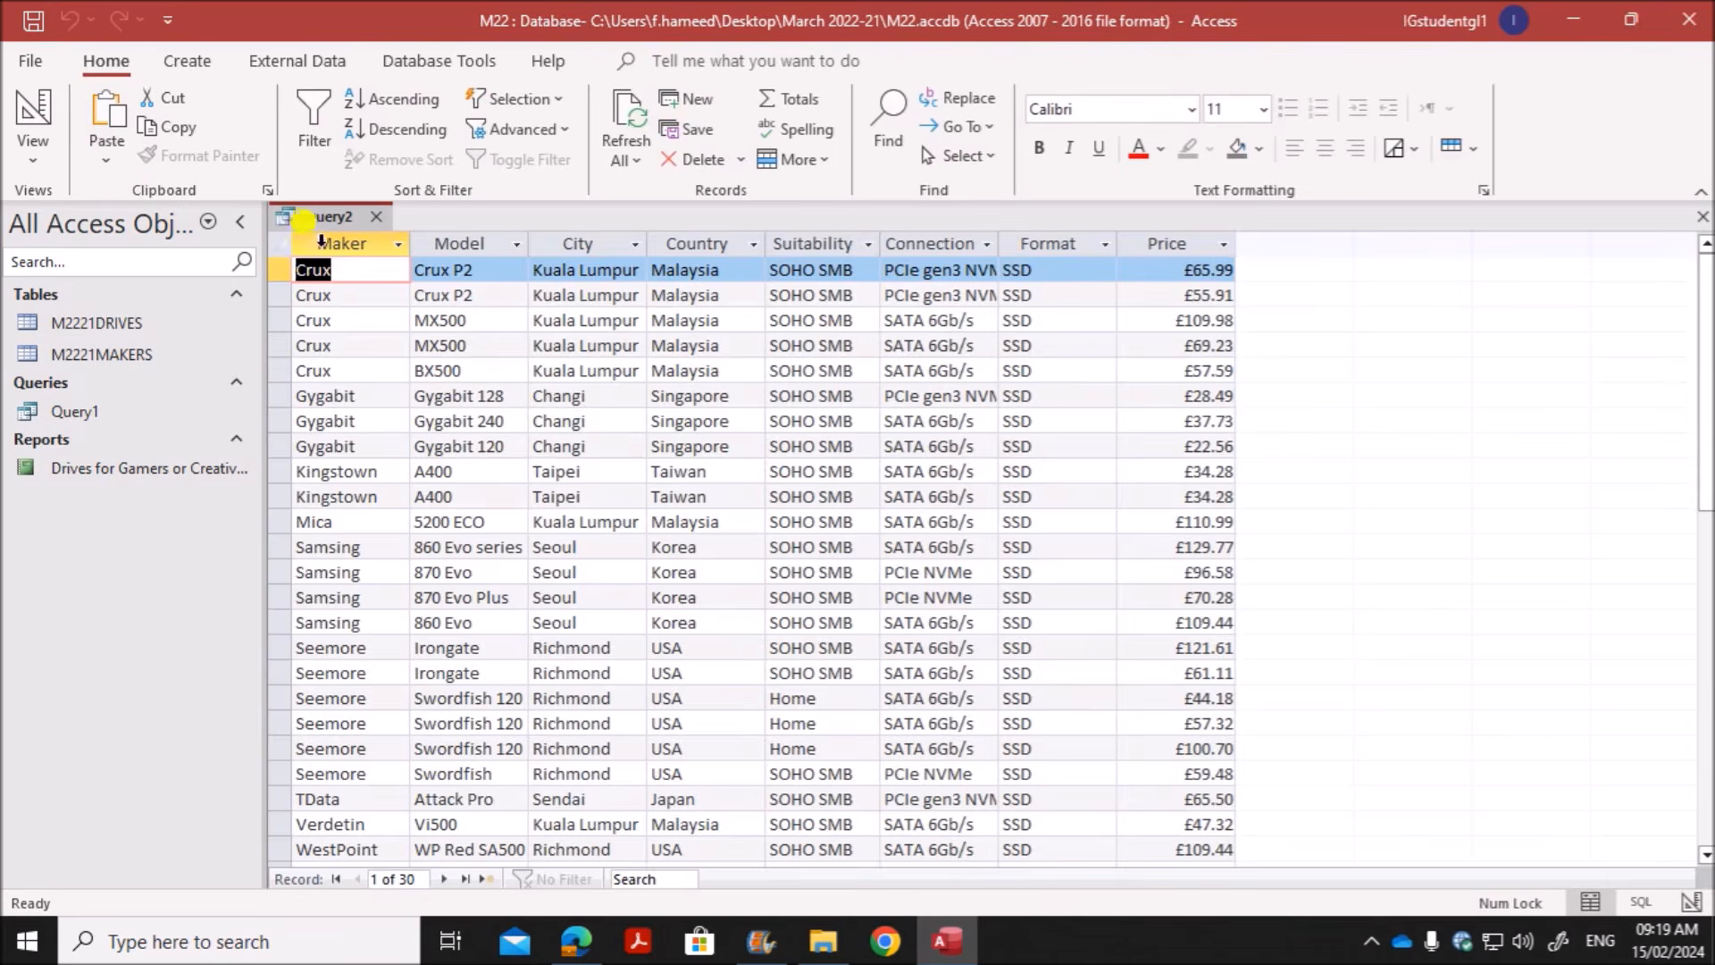
pyautogui.rightClick(314, 221)
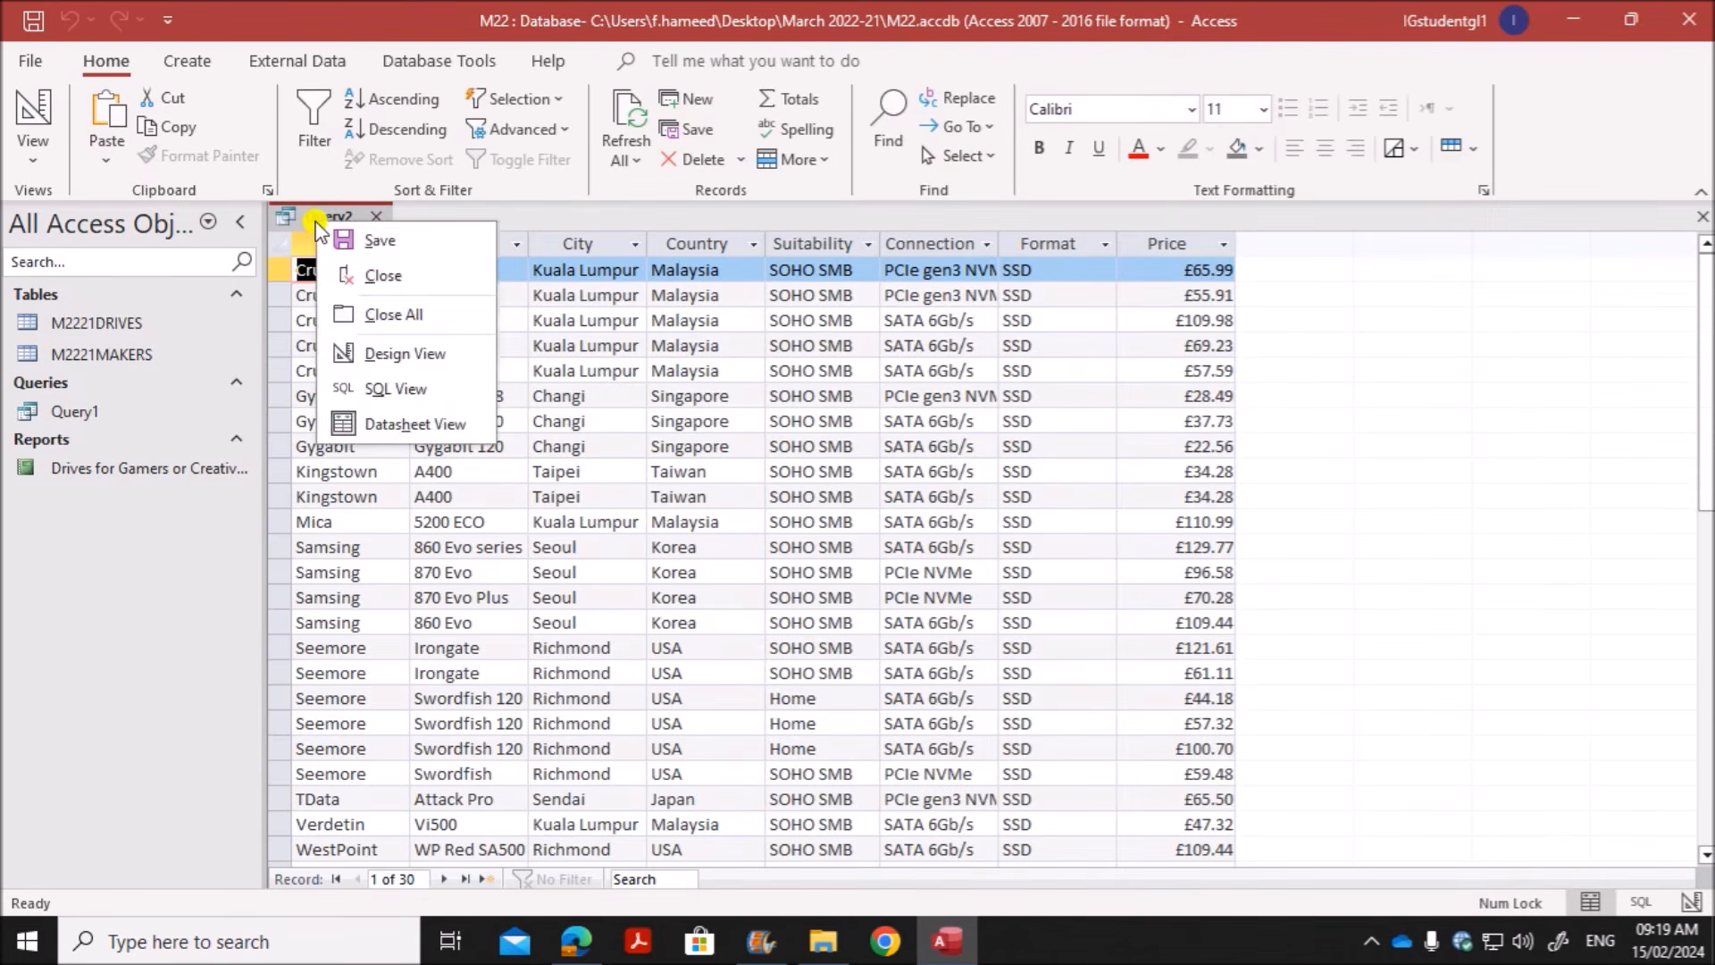
pyautogui.click(388, 352)
# Step: Highlight the Capacity_TB condition in the exam PDF, and add Capacity_TB to the Access query with the criterion >=1
pyautogui.click(569, 929)
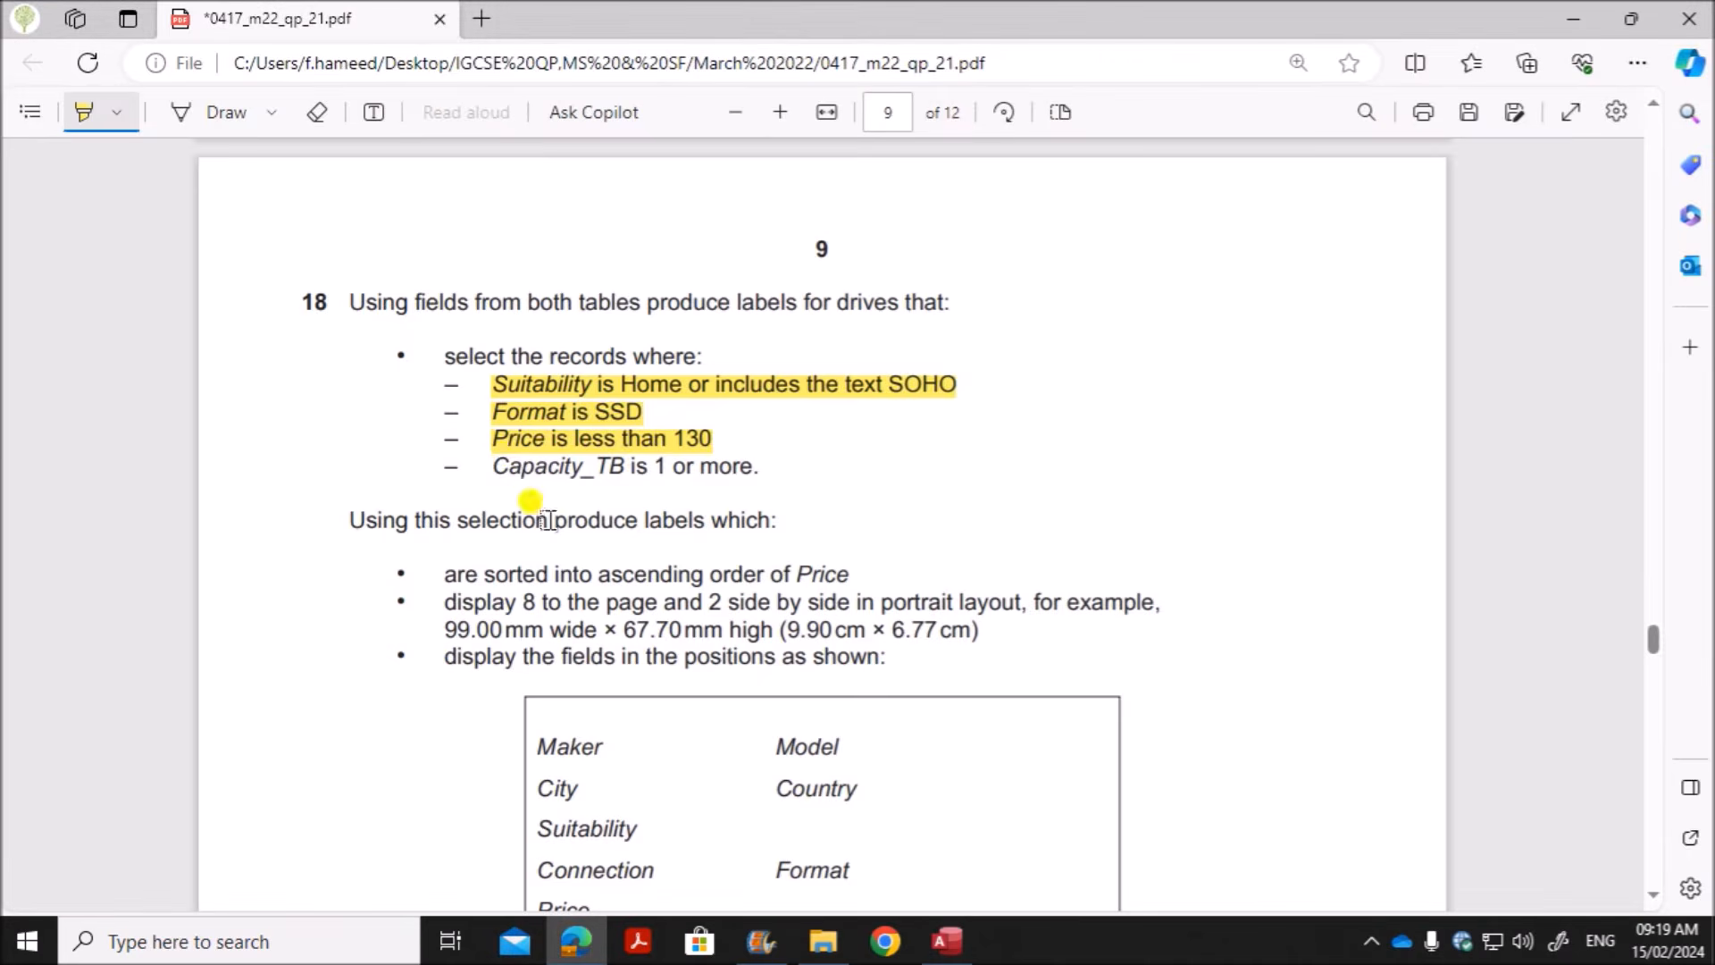
pyautogui.moveTo(494, 468); pyautogui.dragTo(766, 468)
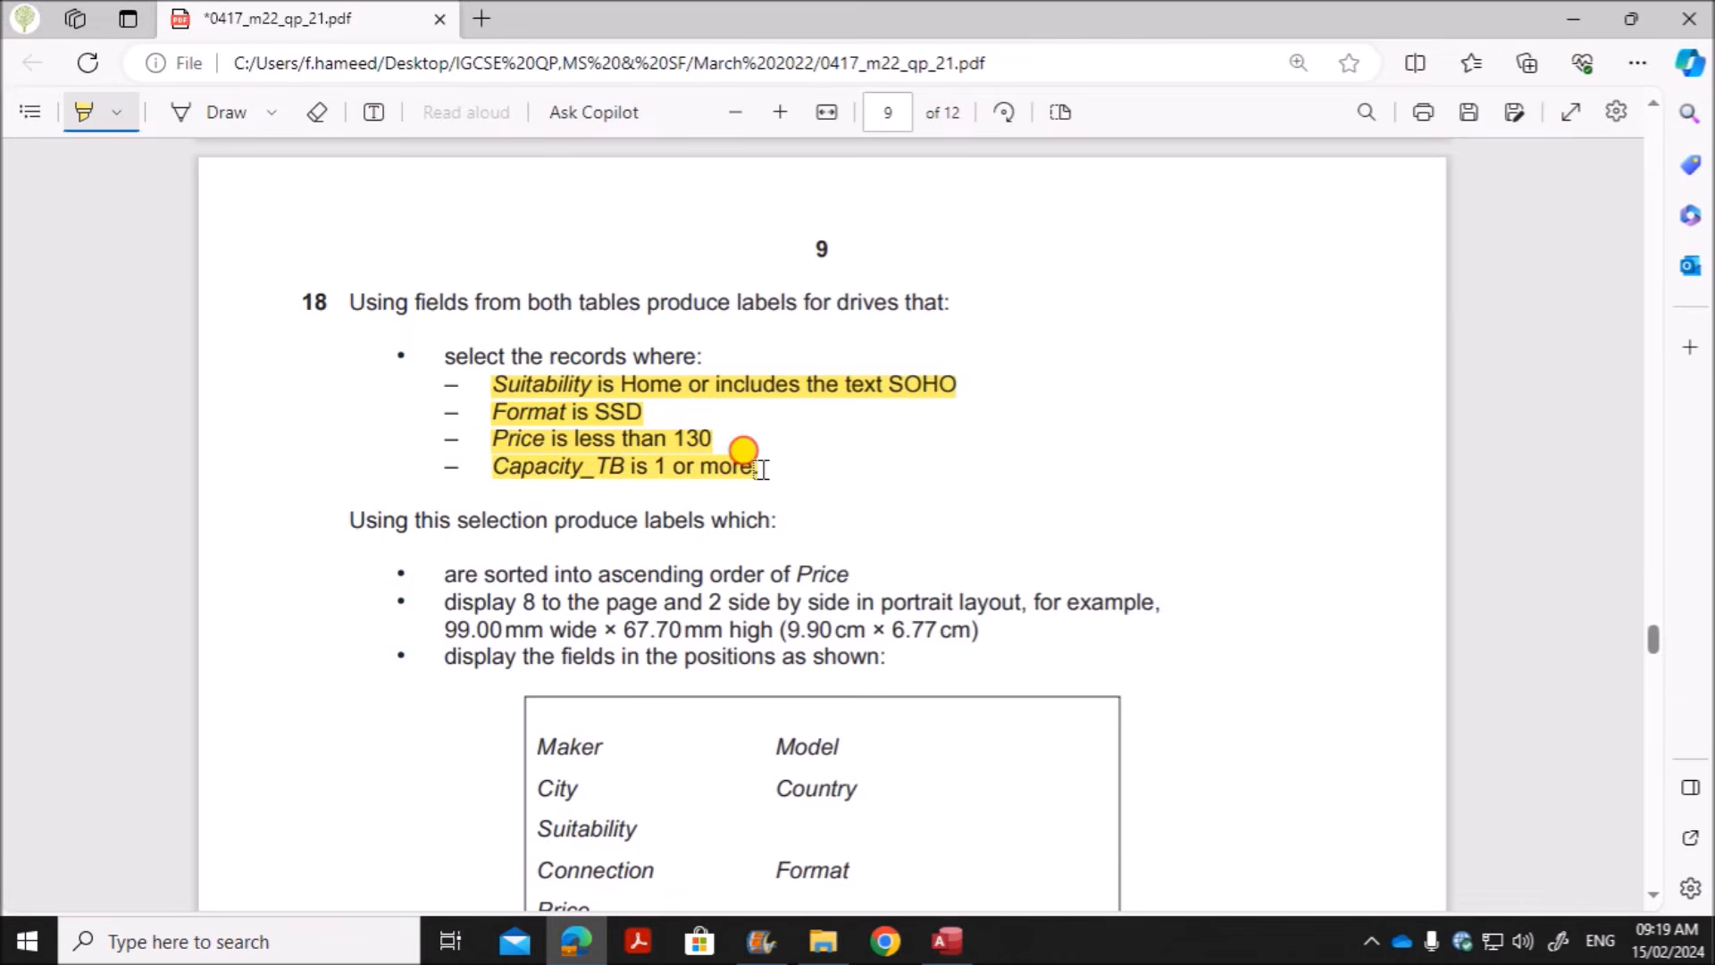
pyautogui.click(946, 949)
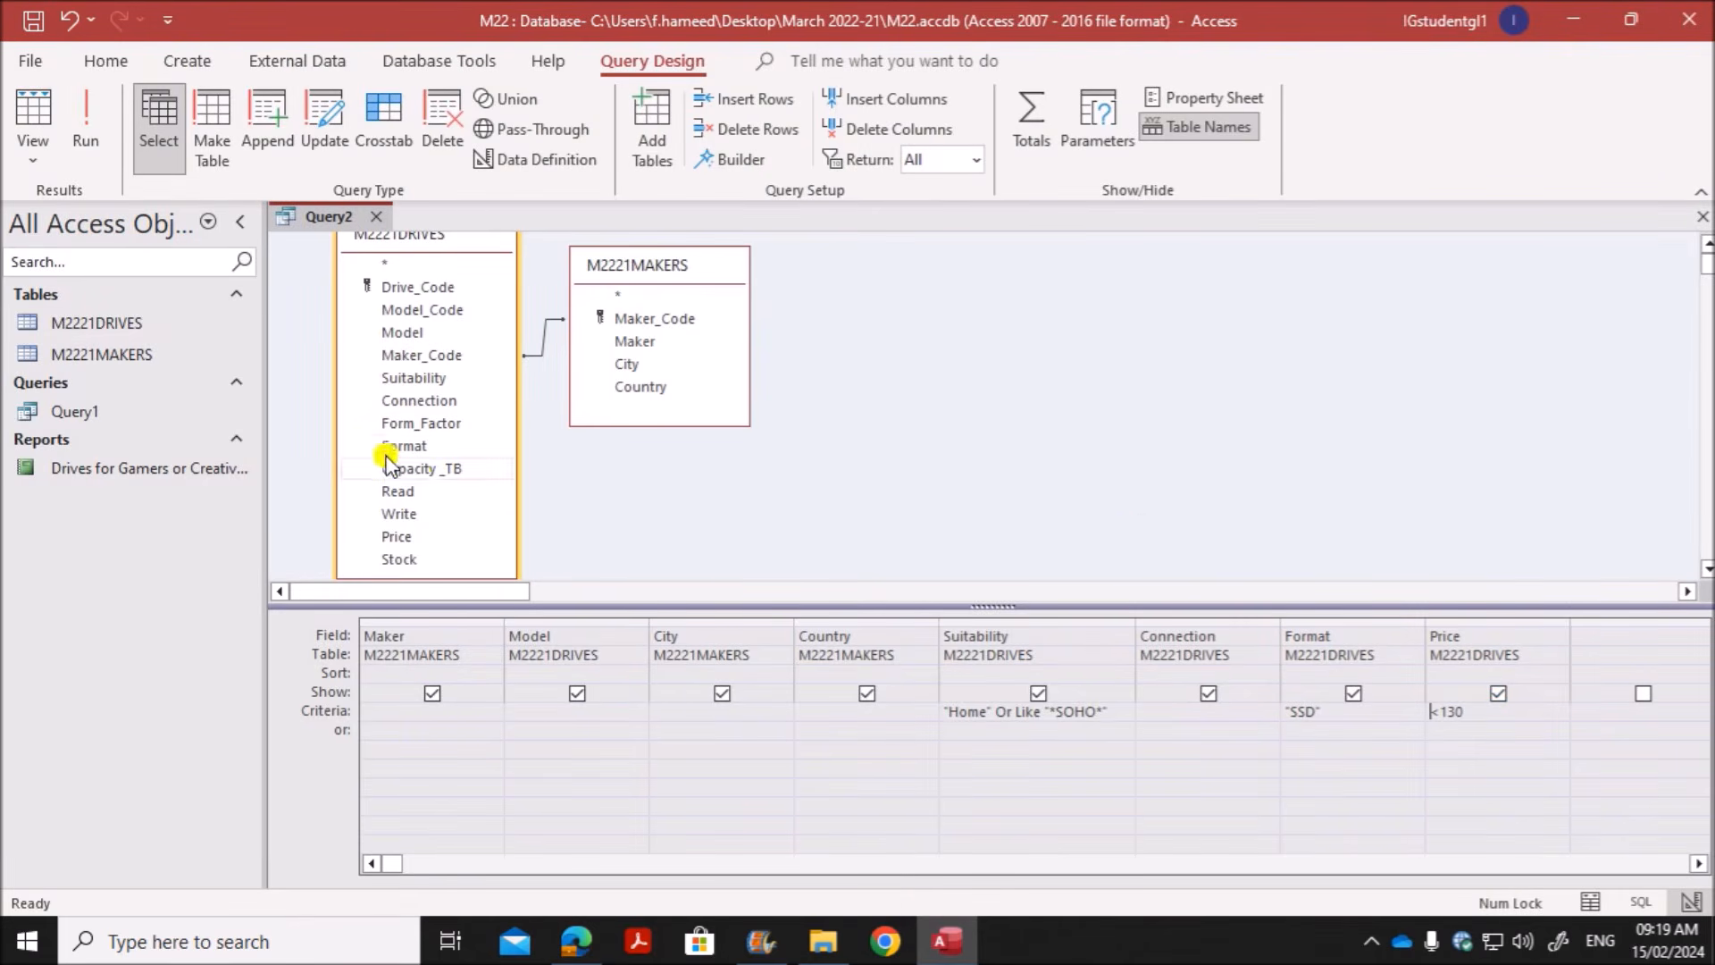
pyautogui.doubleClick(418, 470)
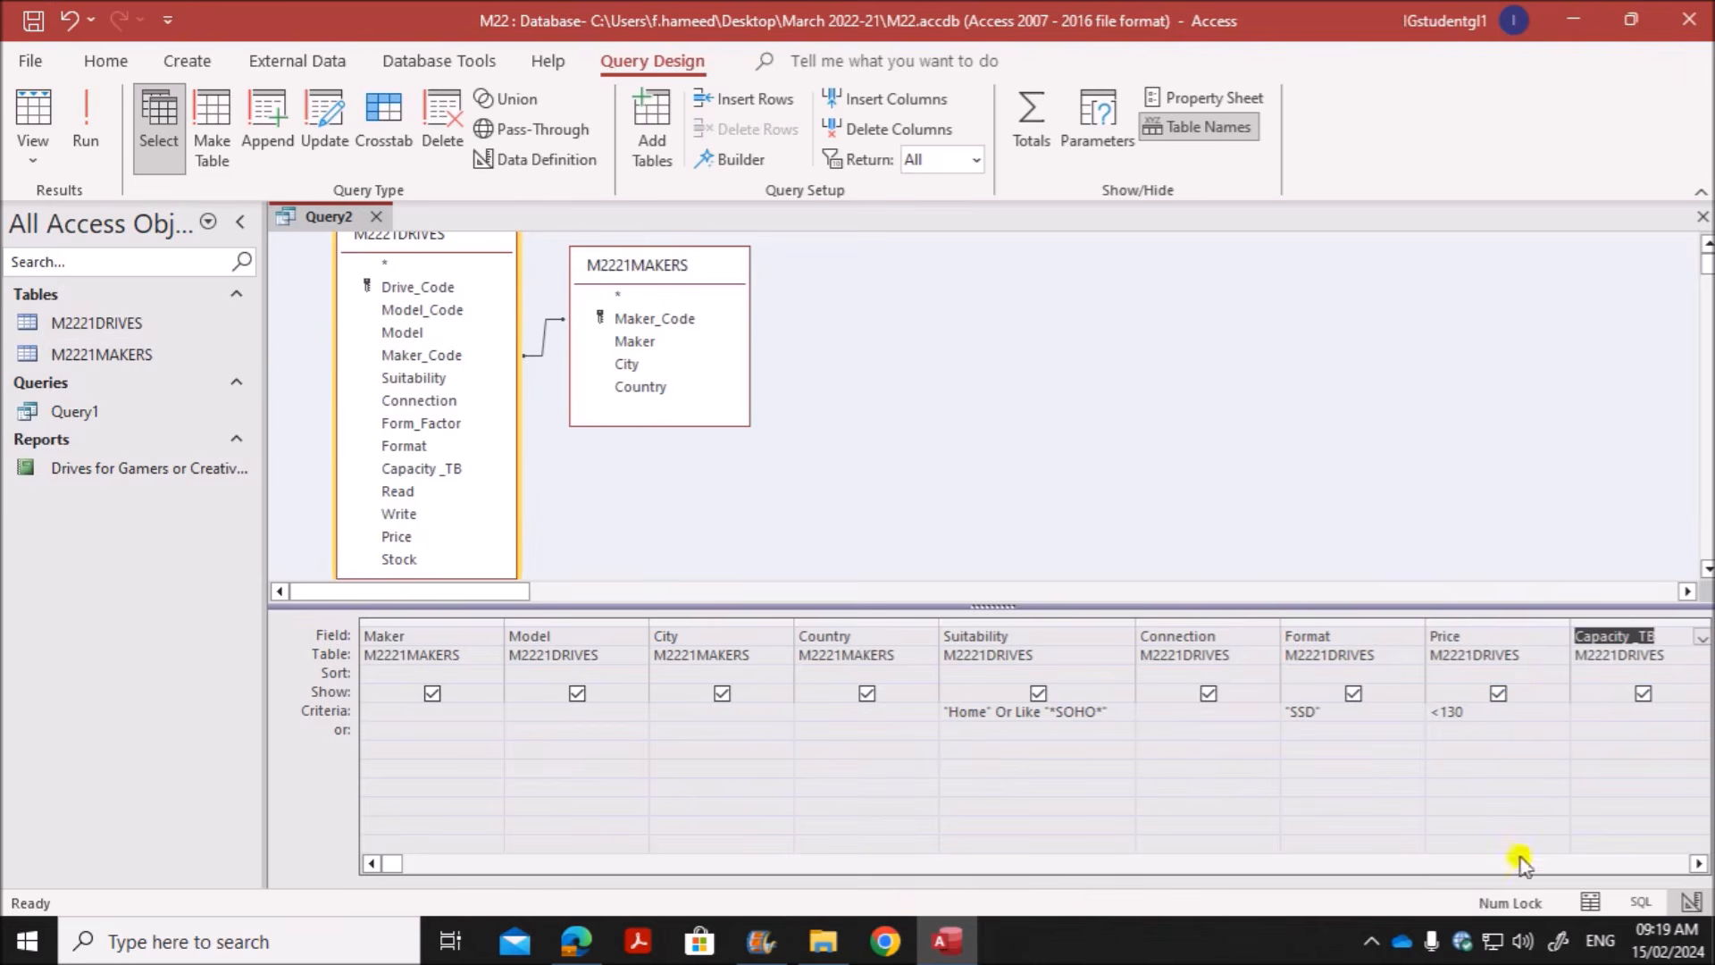
pyautogui.click(1595, 712)
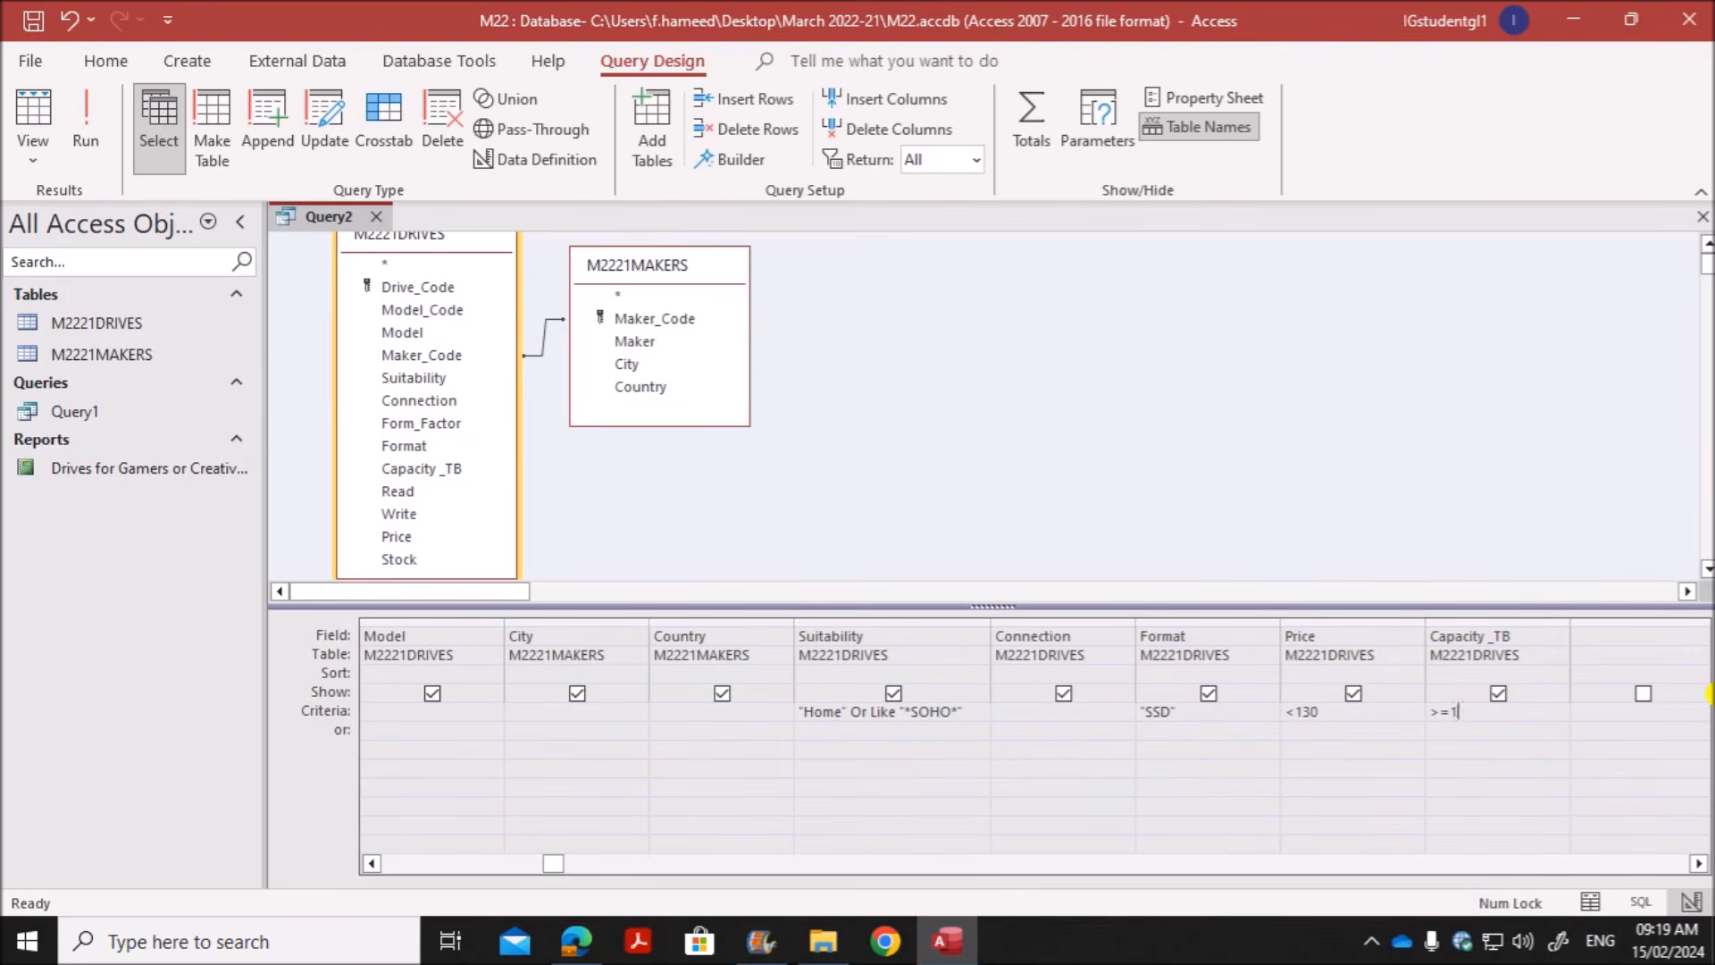
# Step: Run the query with the capacity condition, and return to Query2's design
pyautogui.click(73, 129)
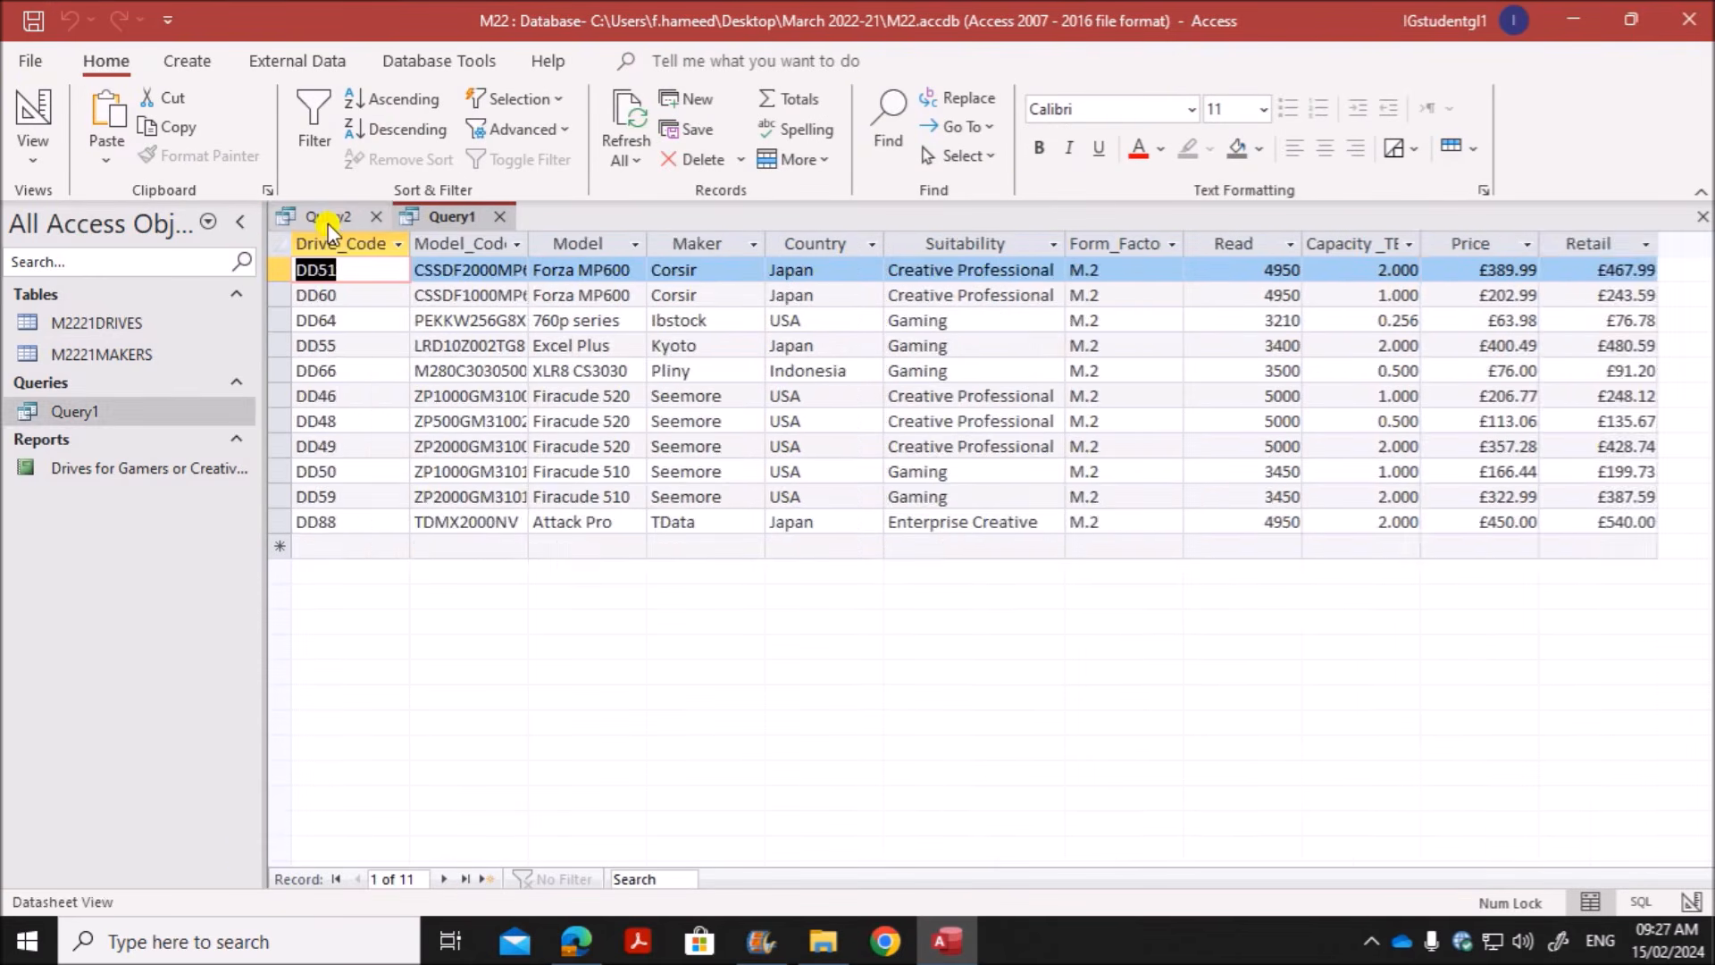
pyautogui.rightClick(329, 223)
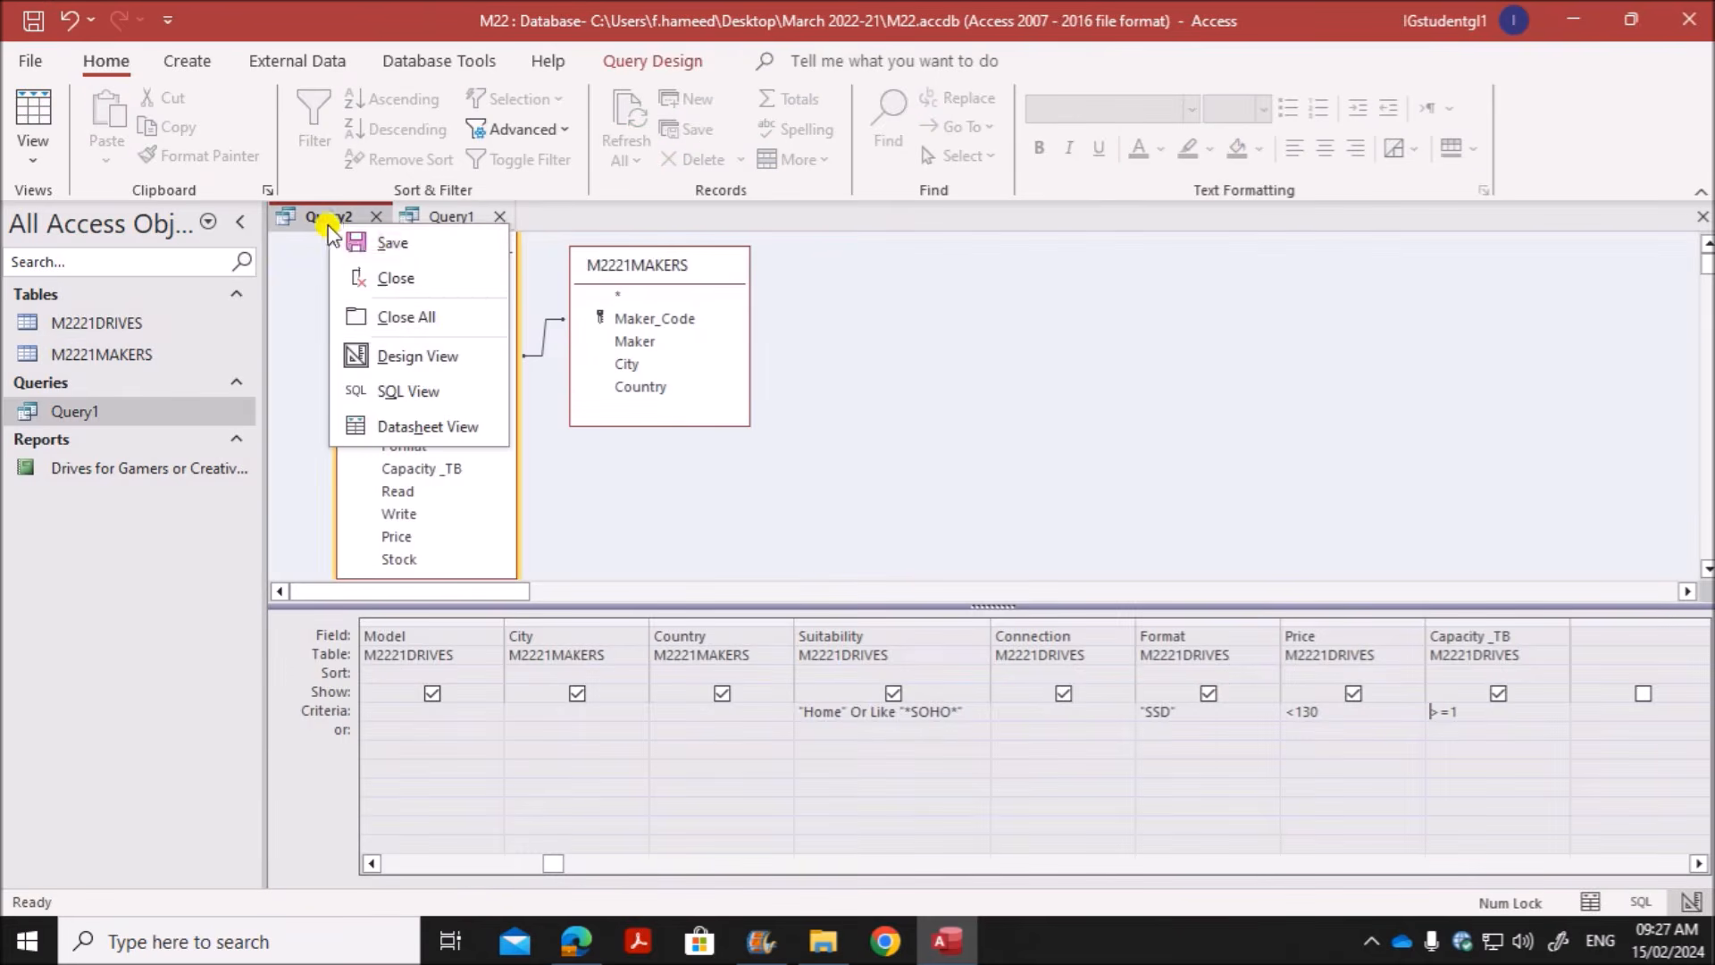
pyautogui.click(718, 518)
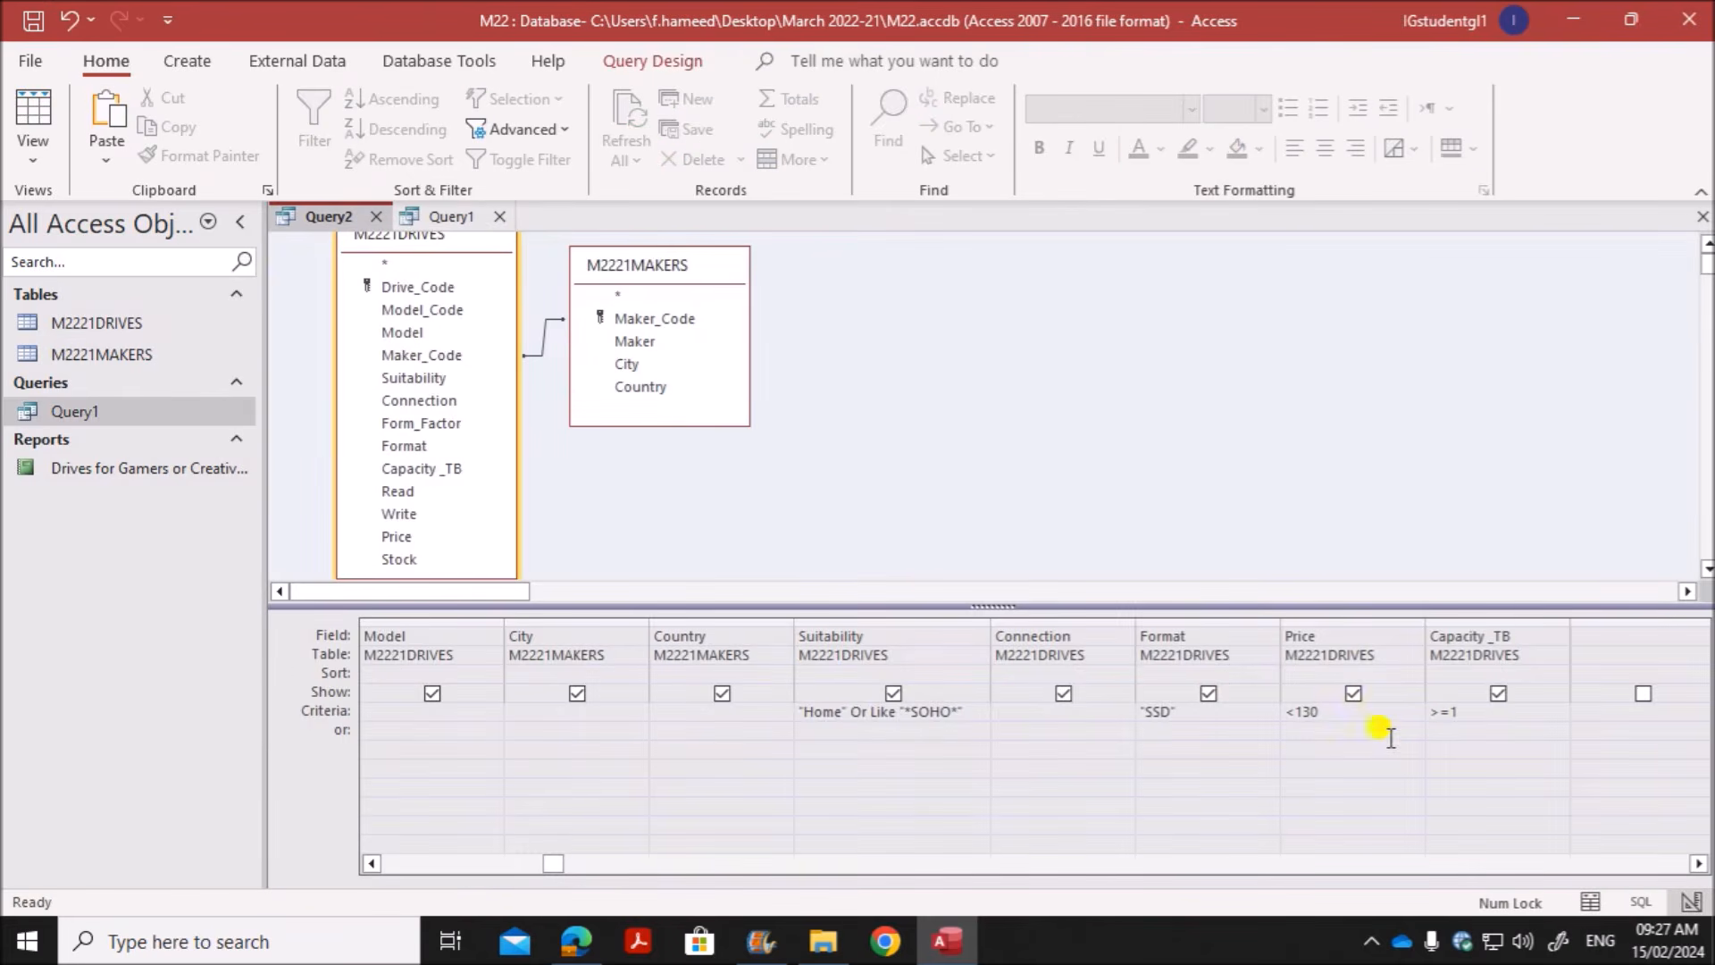
# Step: Check the label field layout in the exam PDF, and exclude Capacity_TB from the Access query's displayed fields
pyautogui.click(576, 941)
pyautogui.scroll(-4, 753, 718)
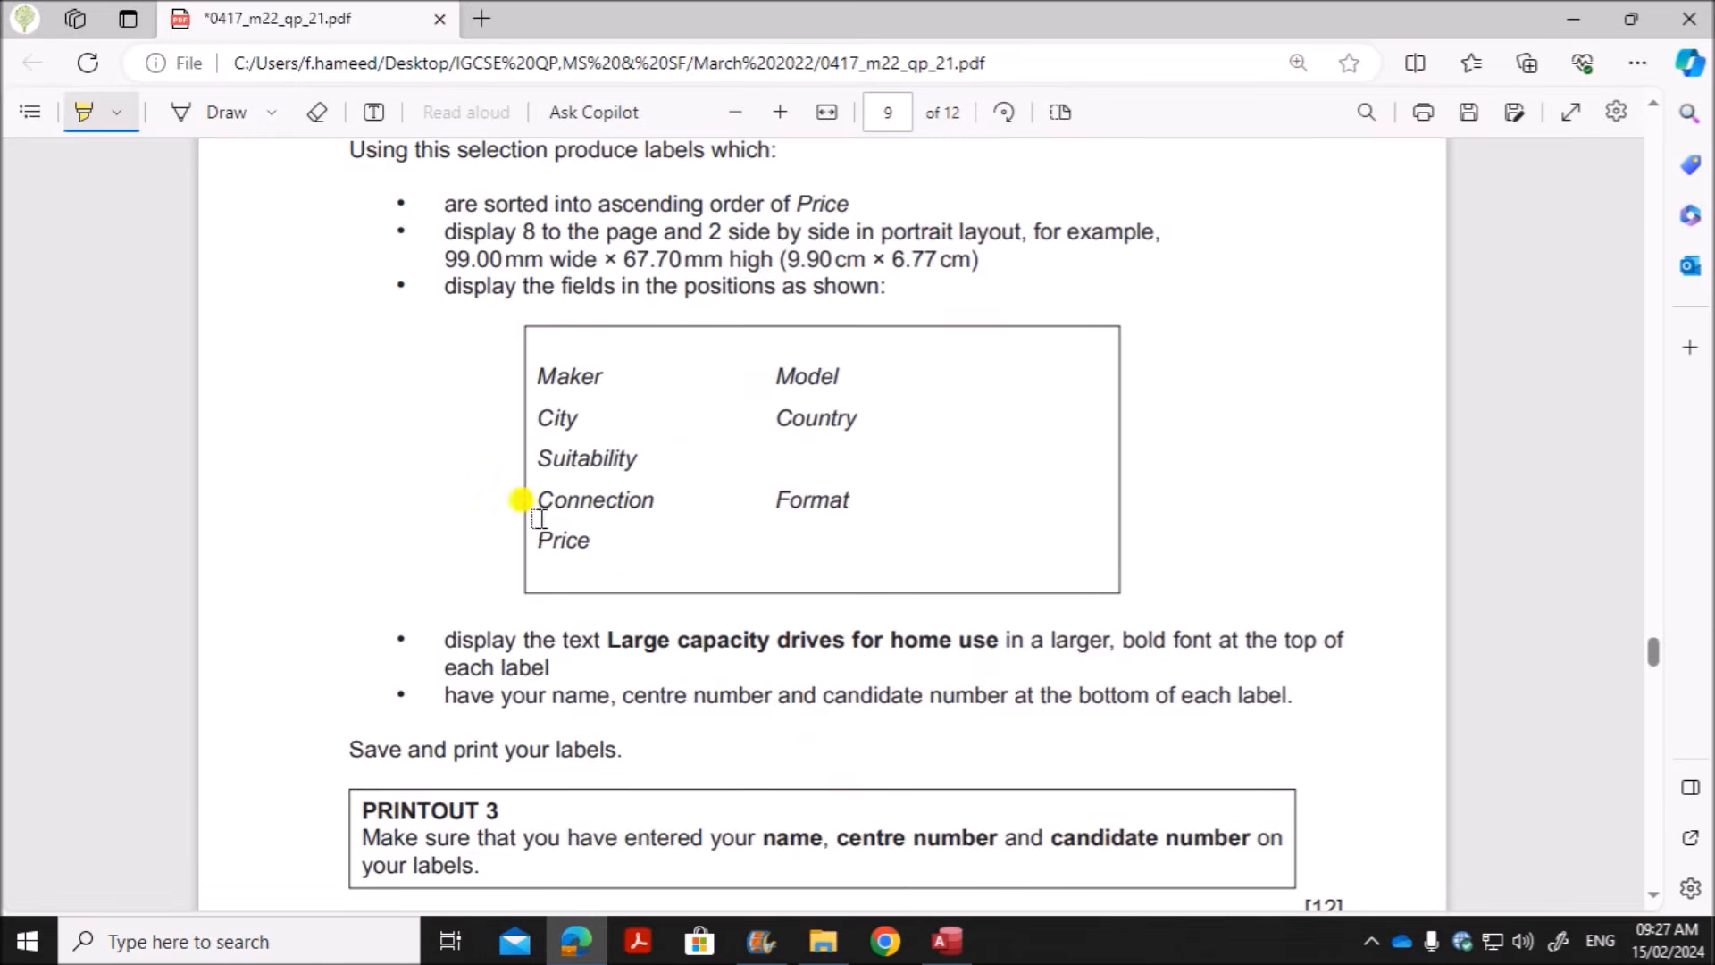
pyautogui.click(949, 943)
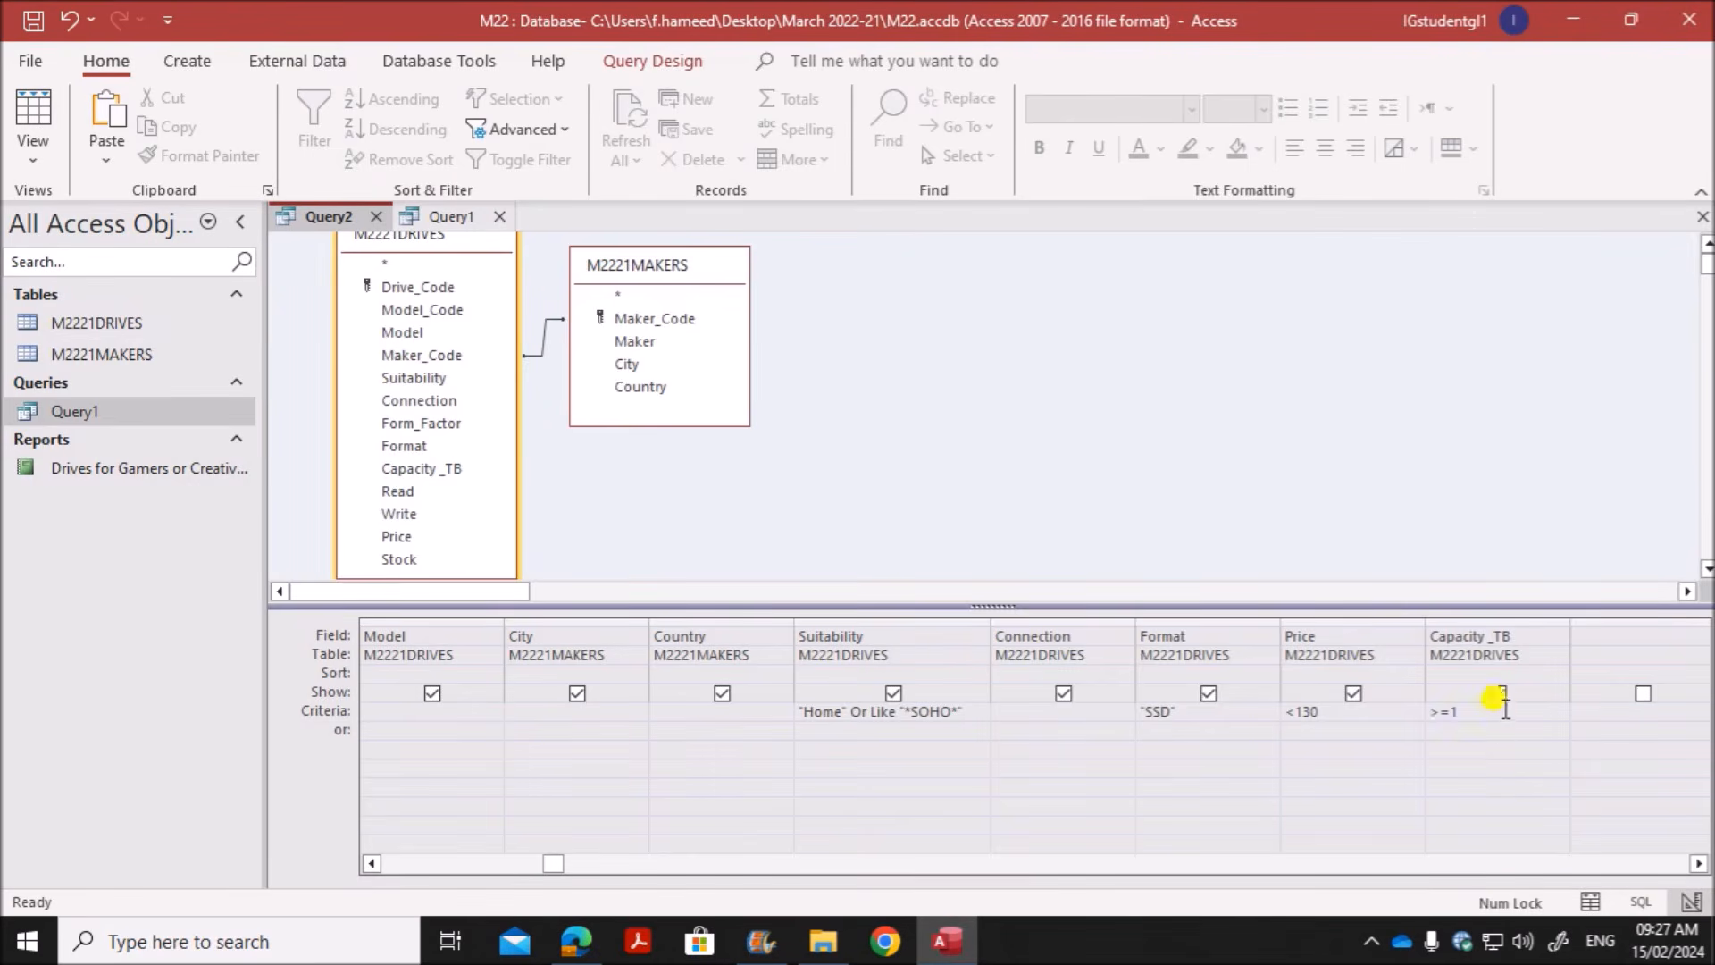
pyautogui.click(1503, 697)
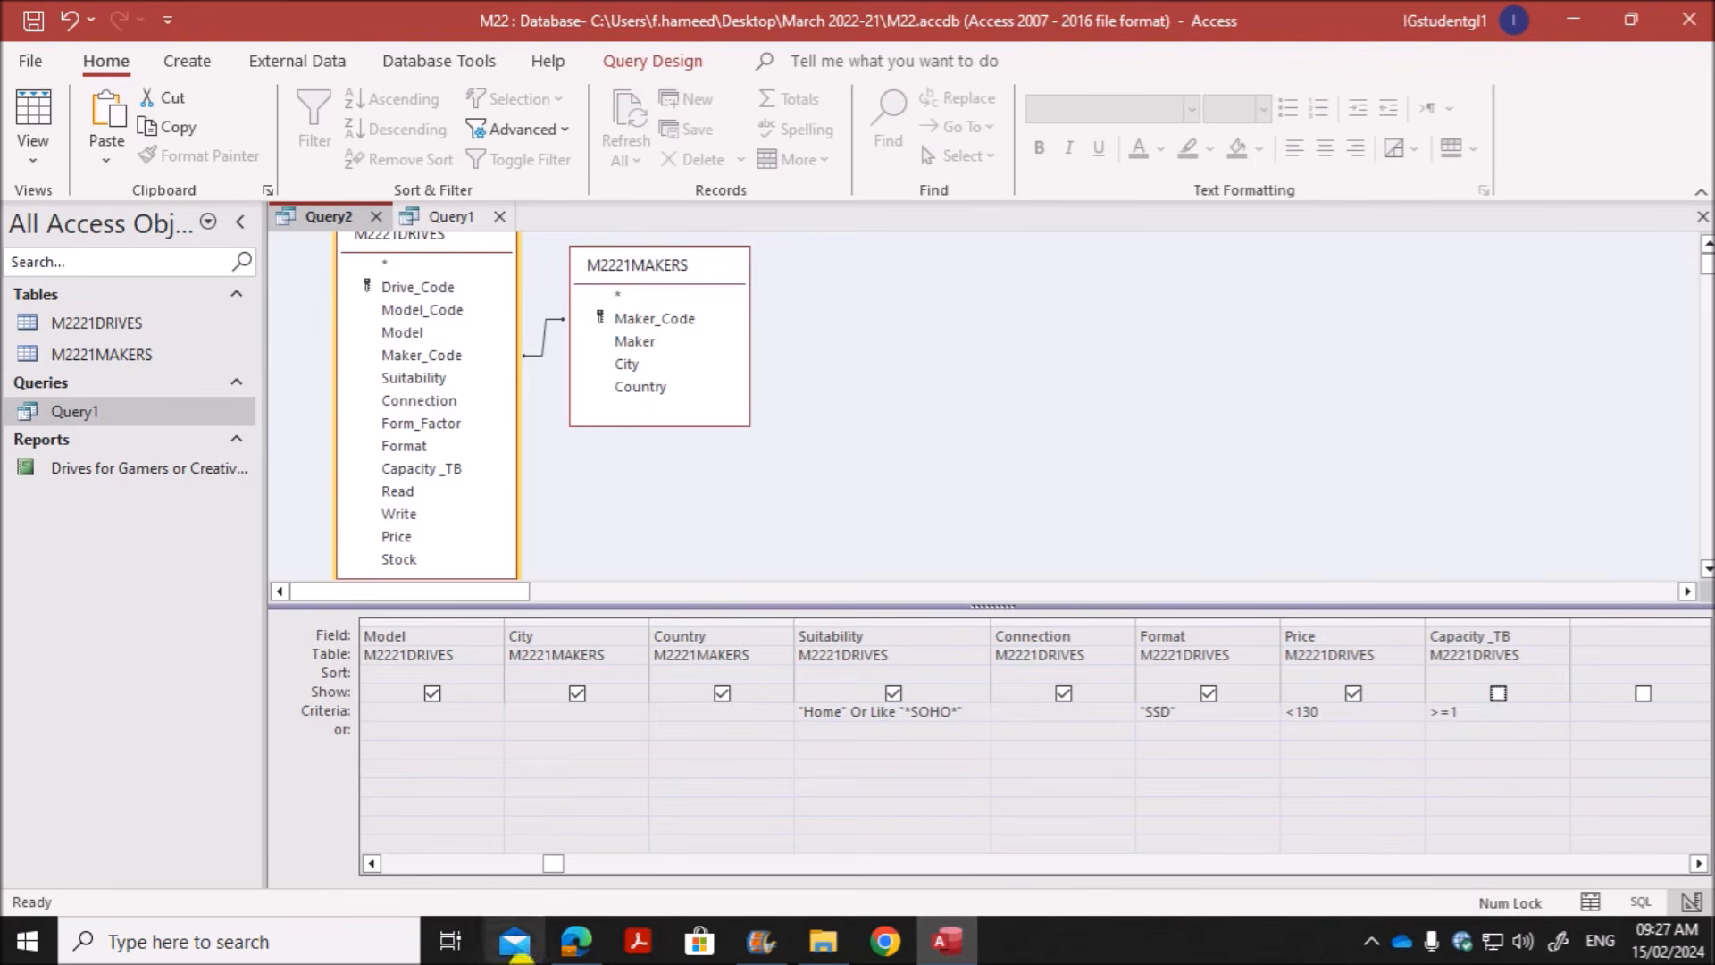
# Step: Reread question 18's selection conditions, label layout and label text requirements in the exam PDF
pyautogui.click(576, 940)
pyautogui.scroll(4, 582, 738)
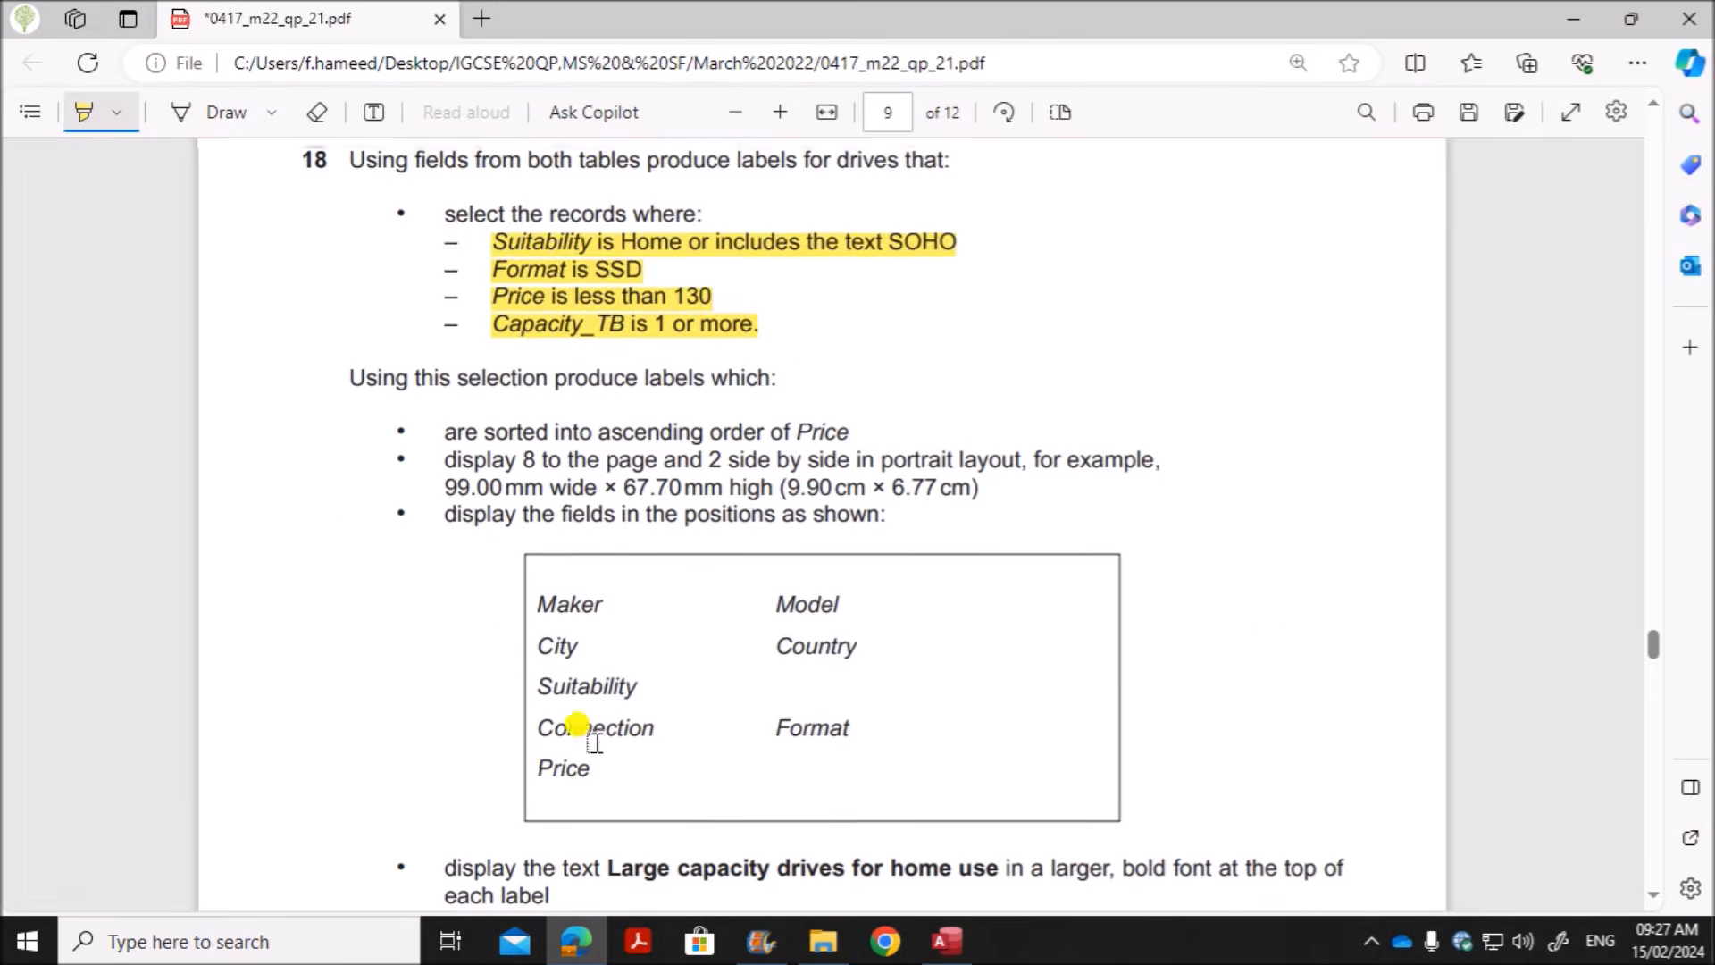
pyautogui.scroll(-3, 574, 727)
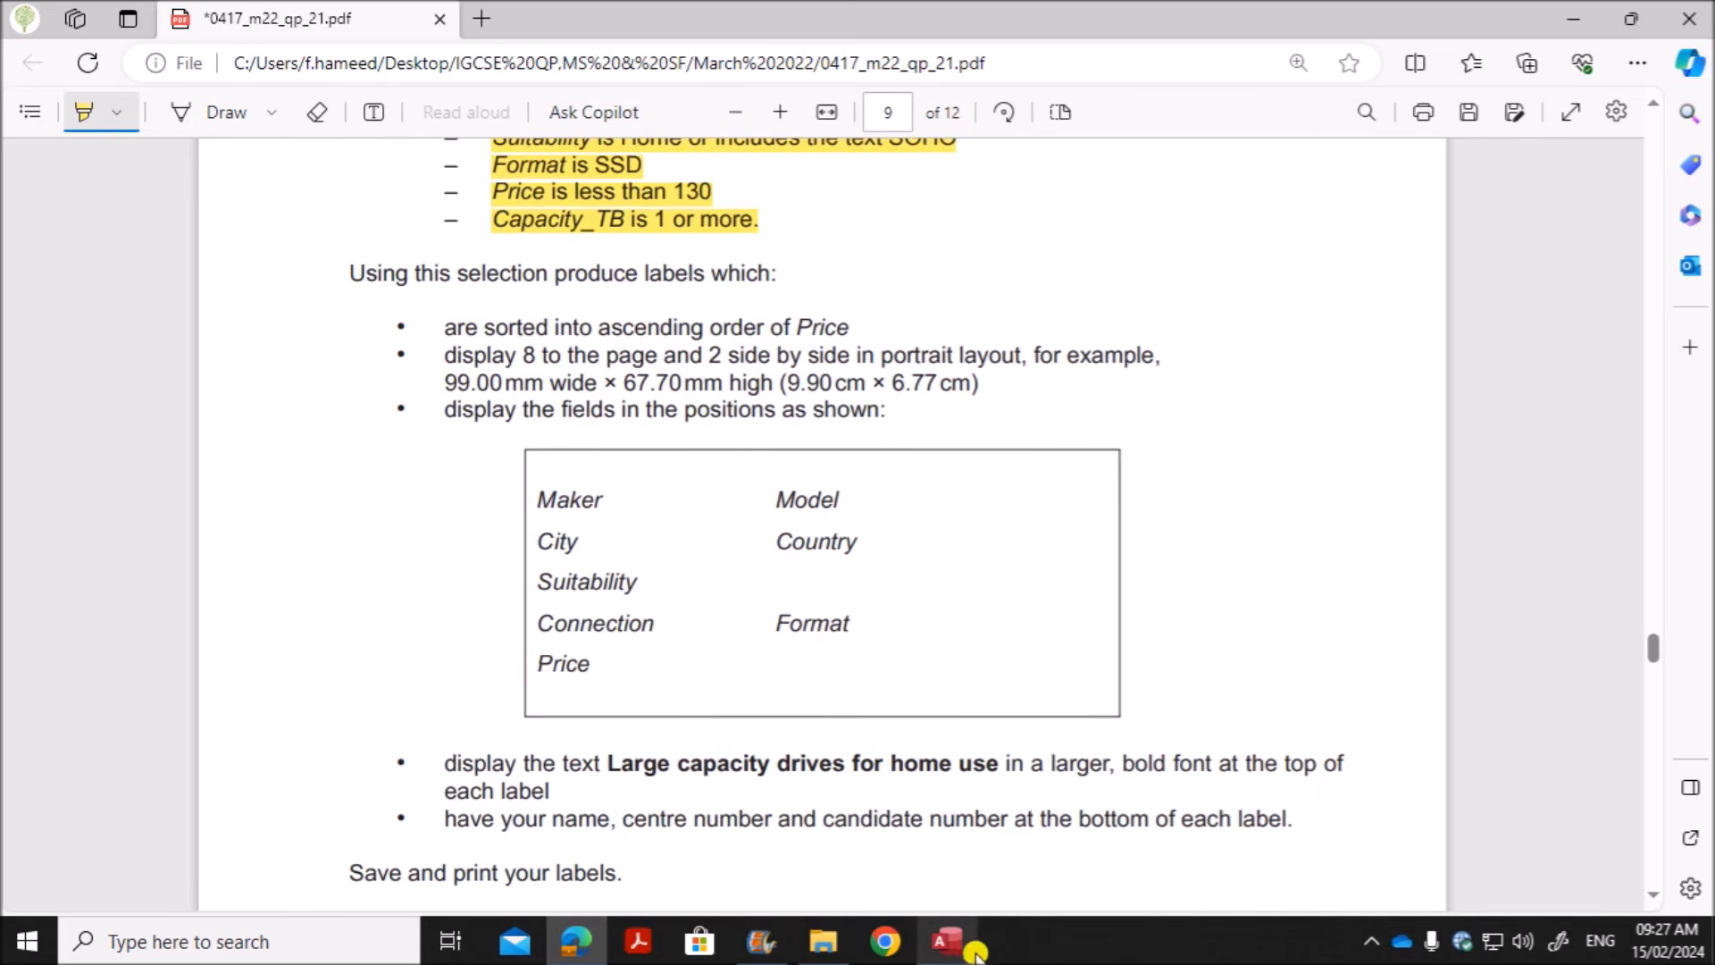
# Step: Switch to Access, save the query as Query2, and close both Query1 and Query2
pyautogui.click(947, 941)
pyautogui.rightClick(339, 216)
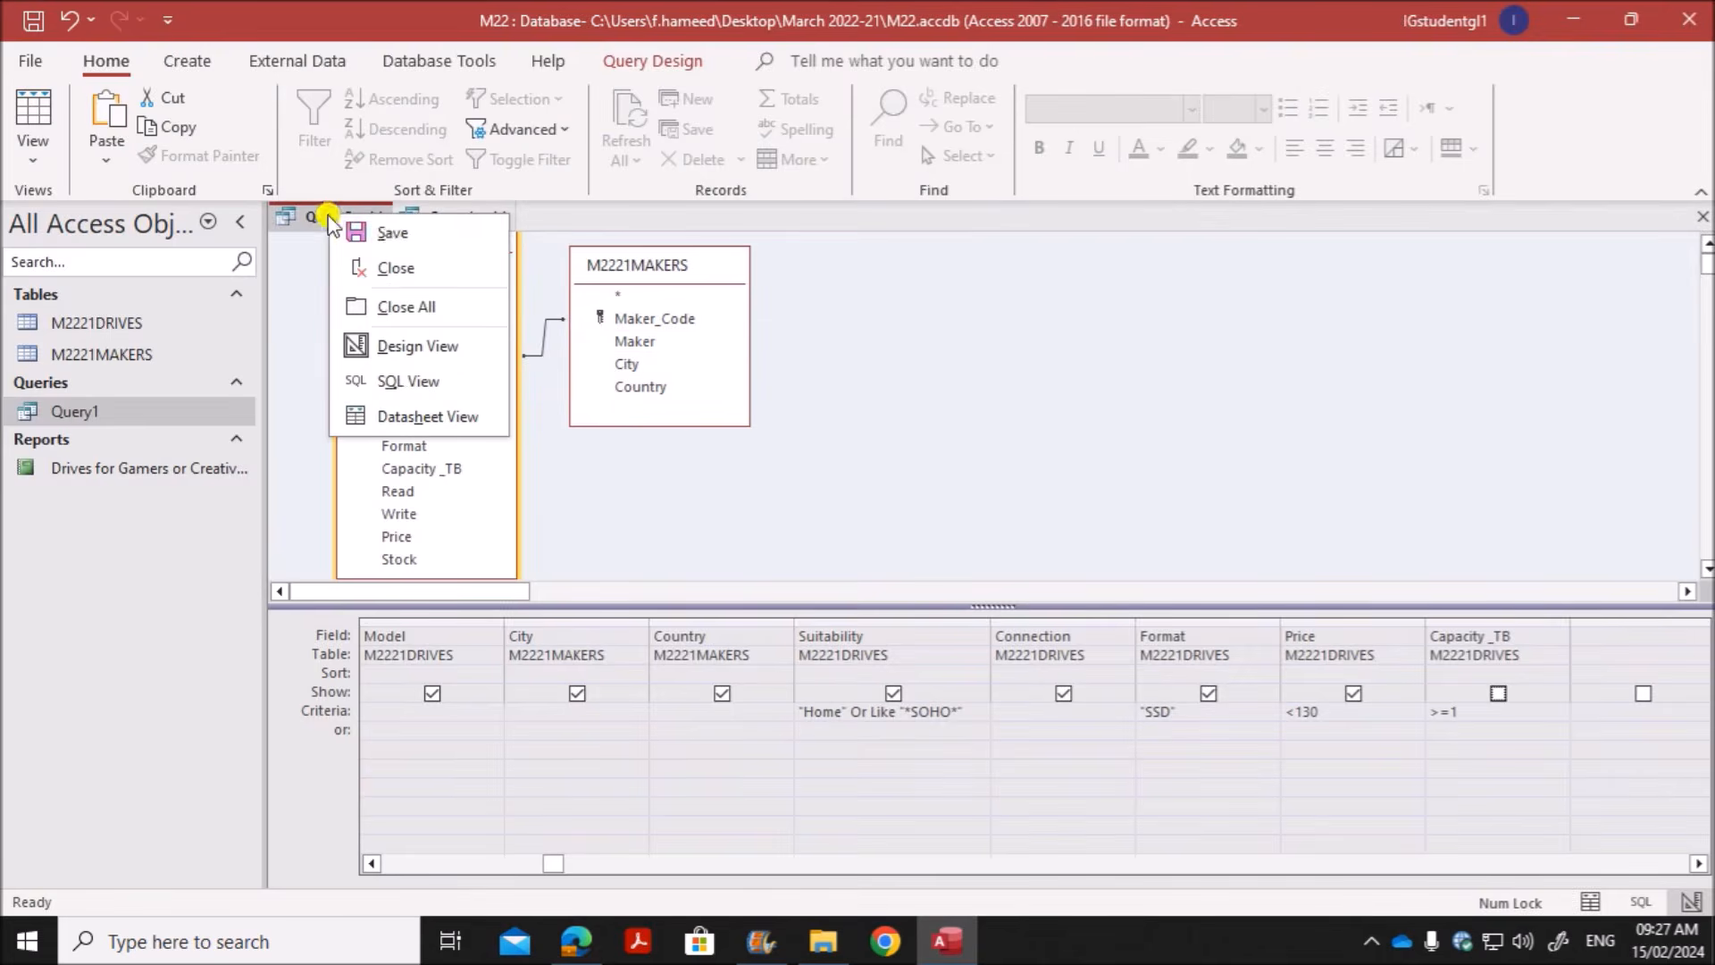
pyautogui.click(393, 234)
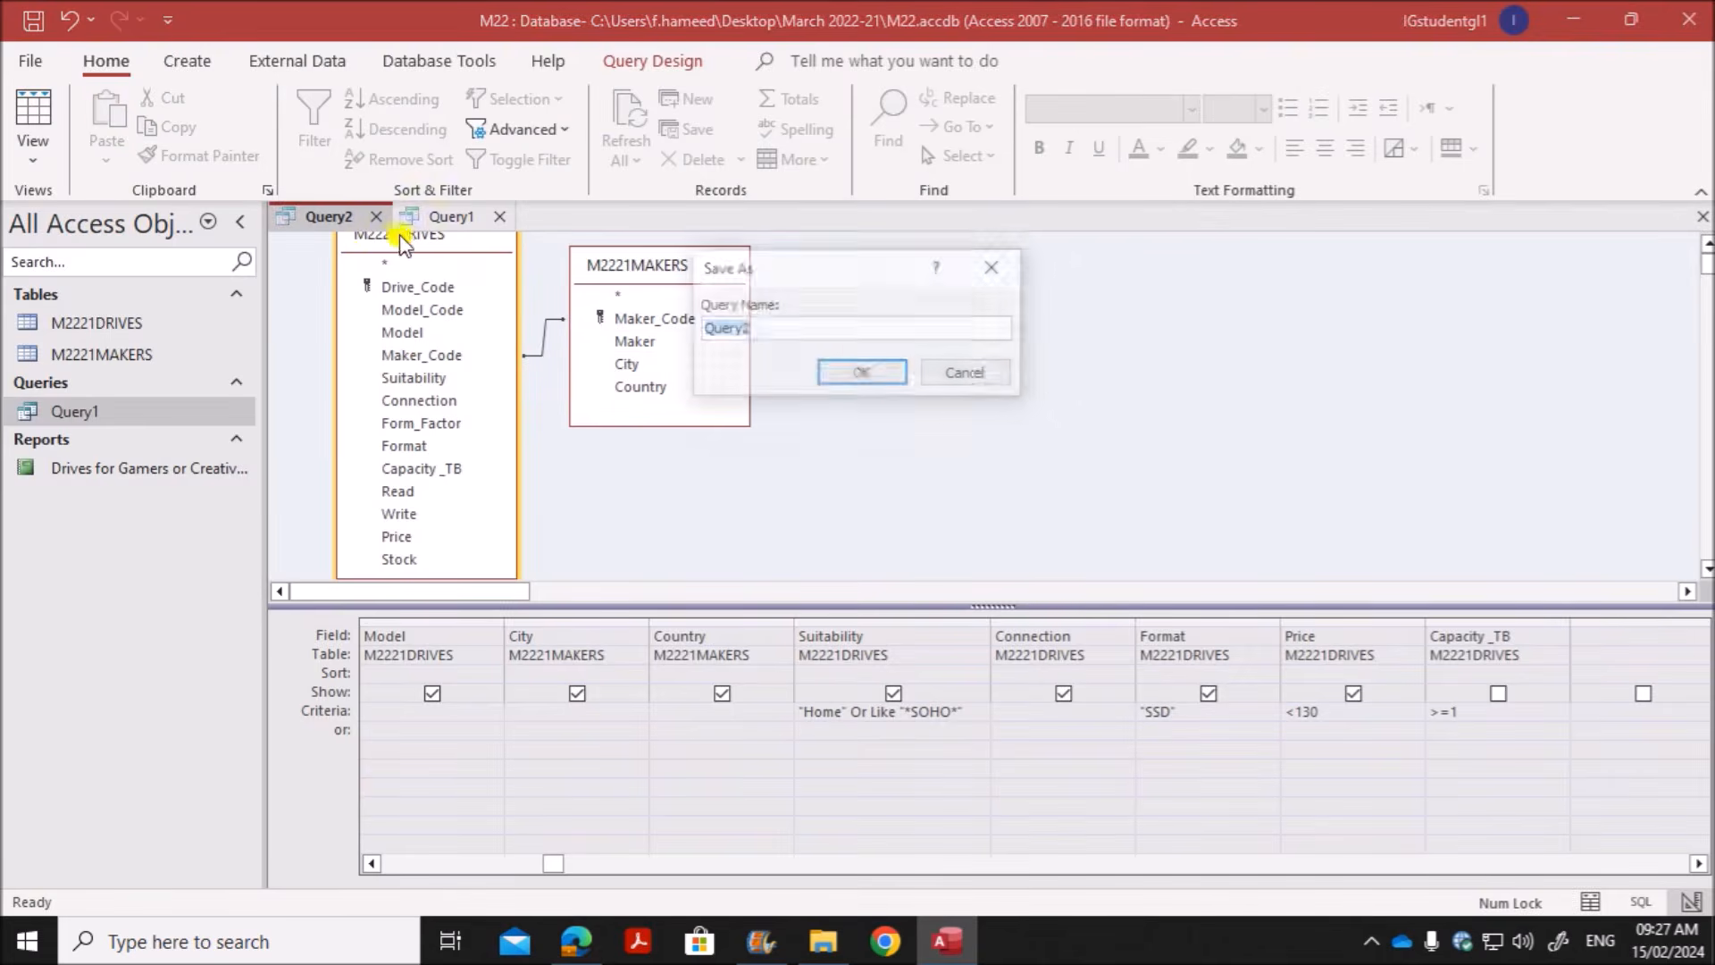
pyautogui.click(859, 371)
pyautogui.click(500, 216)
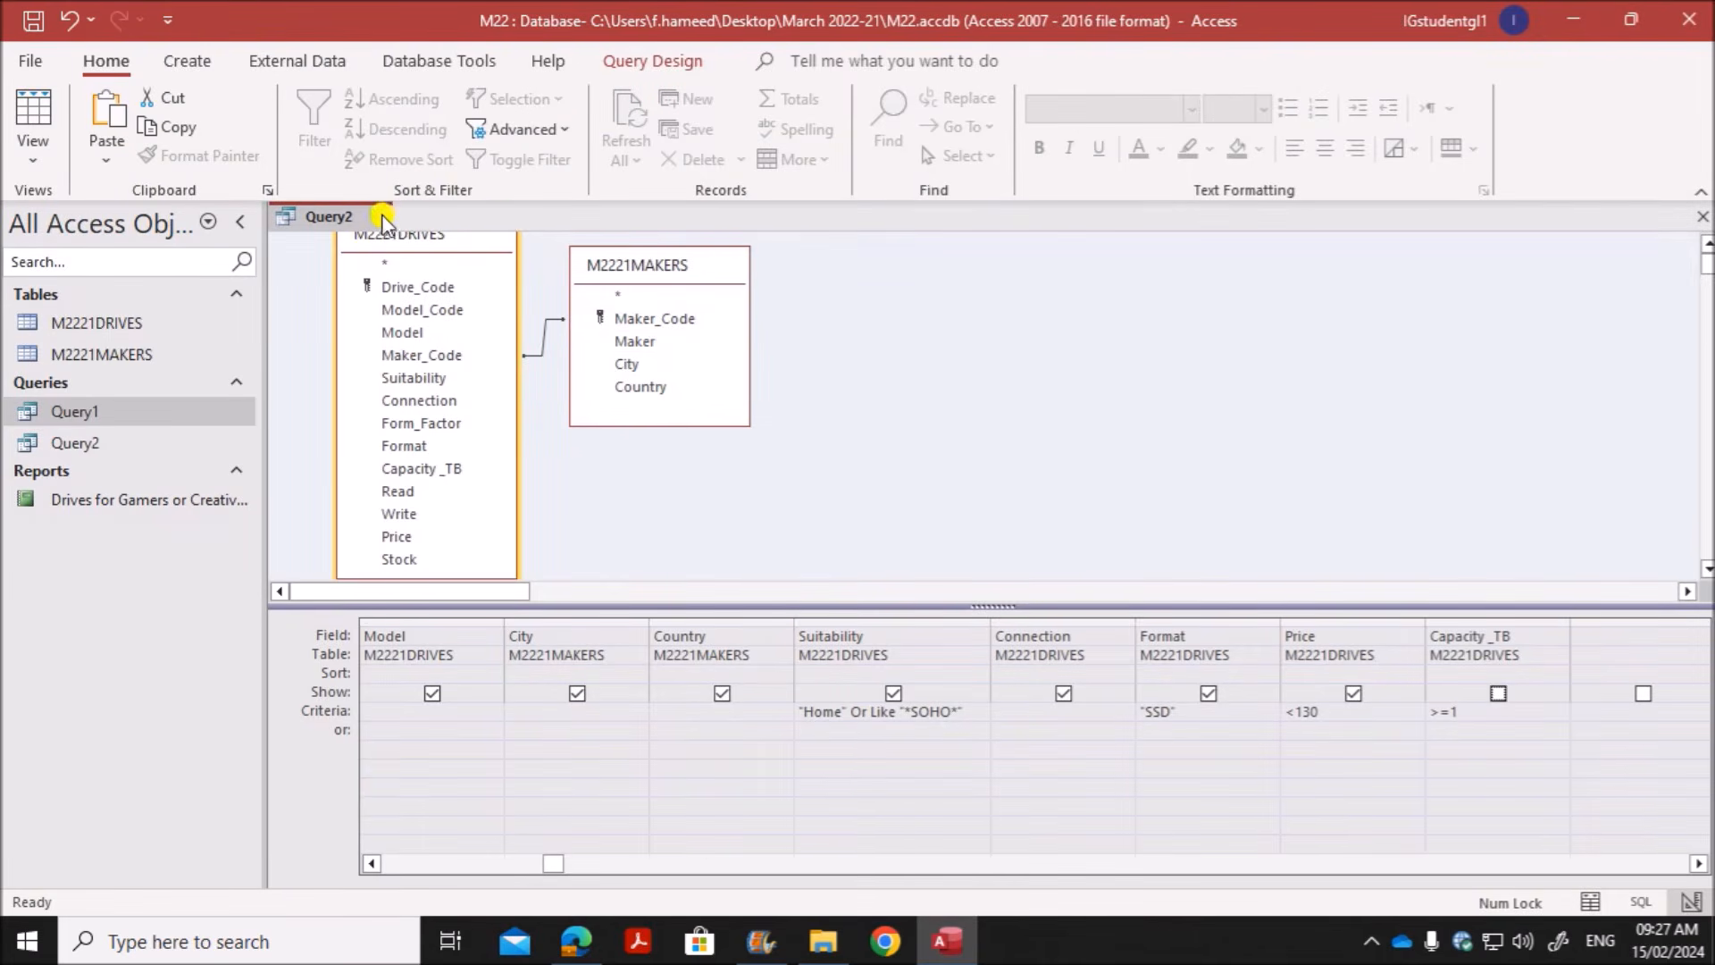
pyautogui.click(382, 217)
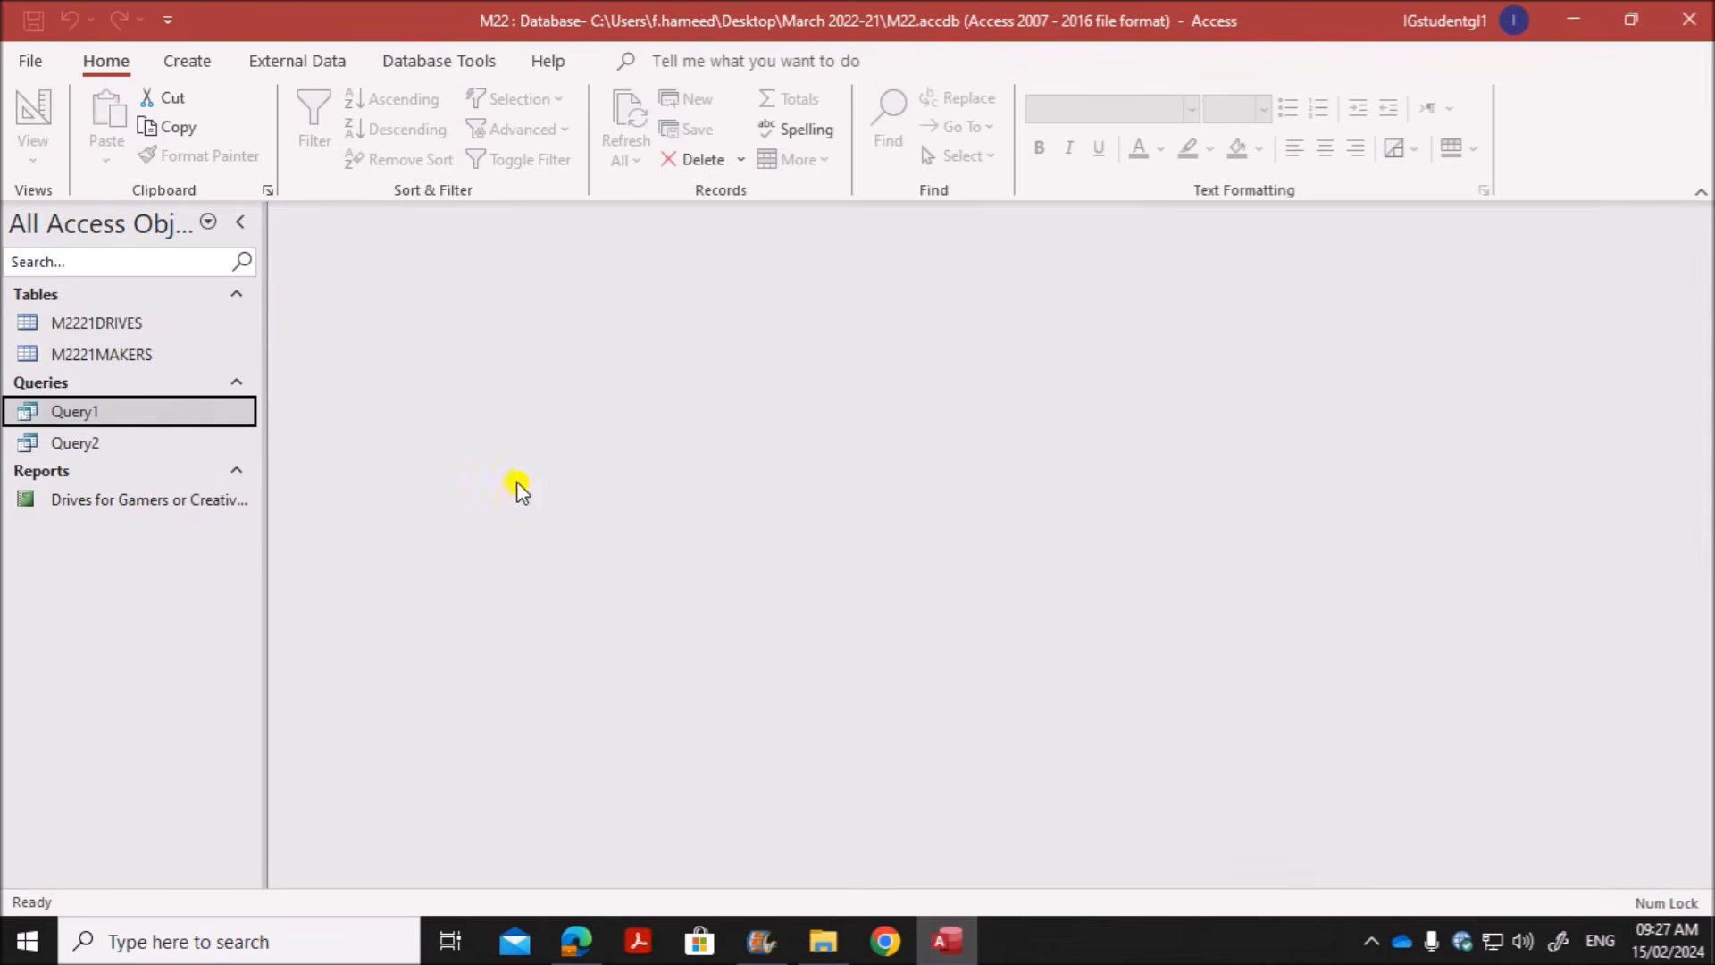
# Step: Start the Label Wizard based on Query2 and move its window clear of the ribbon
pyautogui.click(116, 443)
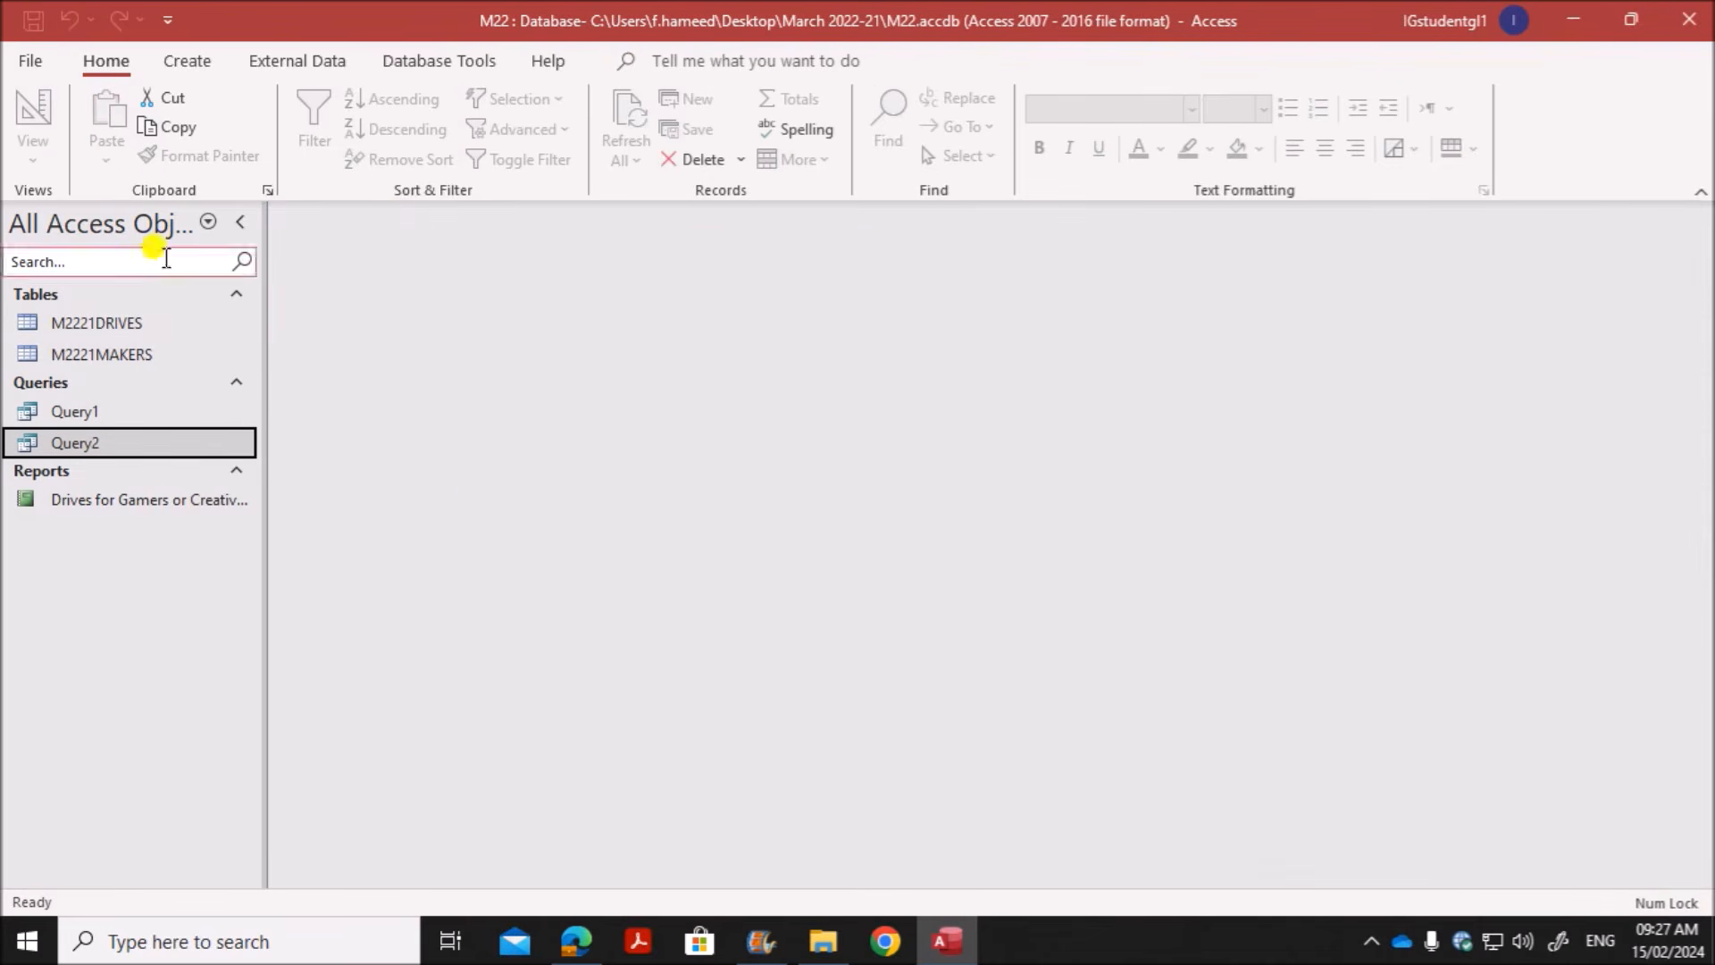
pyautogui.click(187, 61)
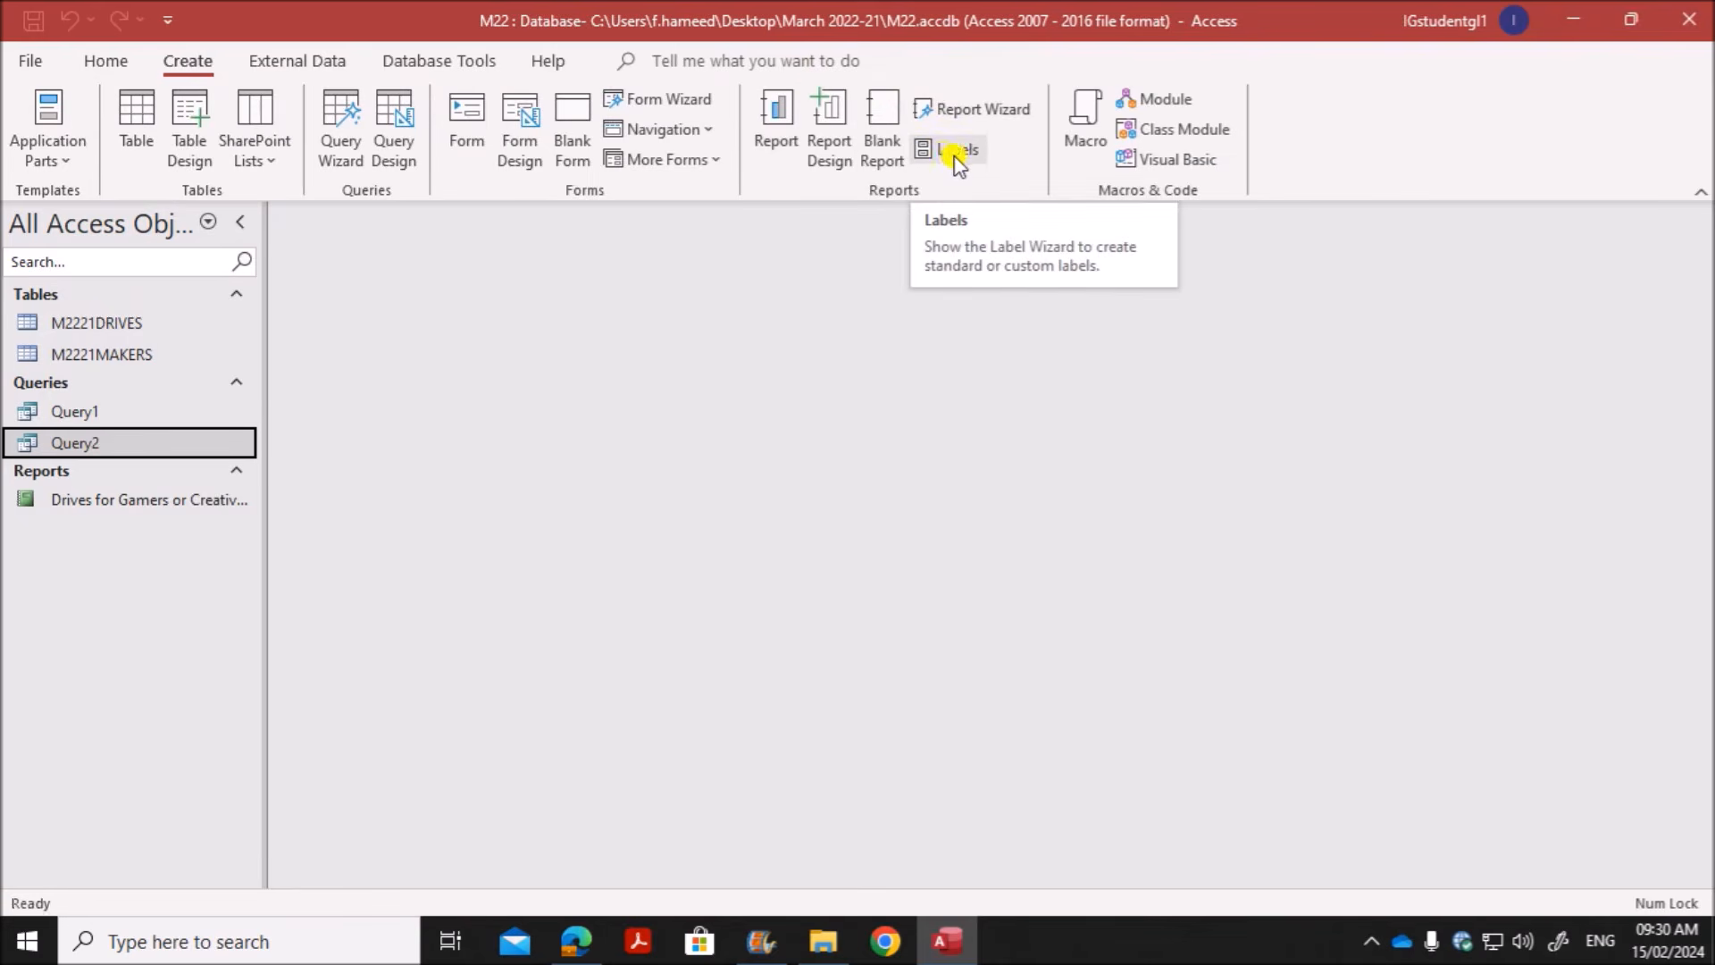
pyautogui.click(948, 154)
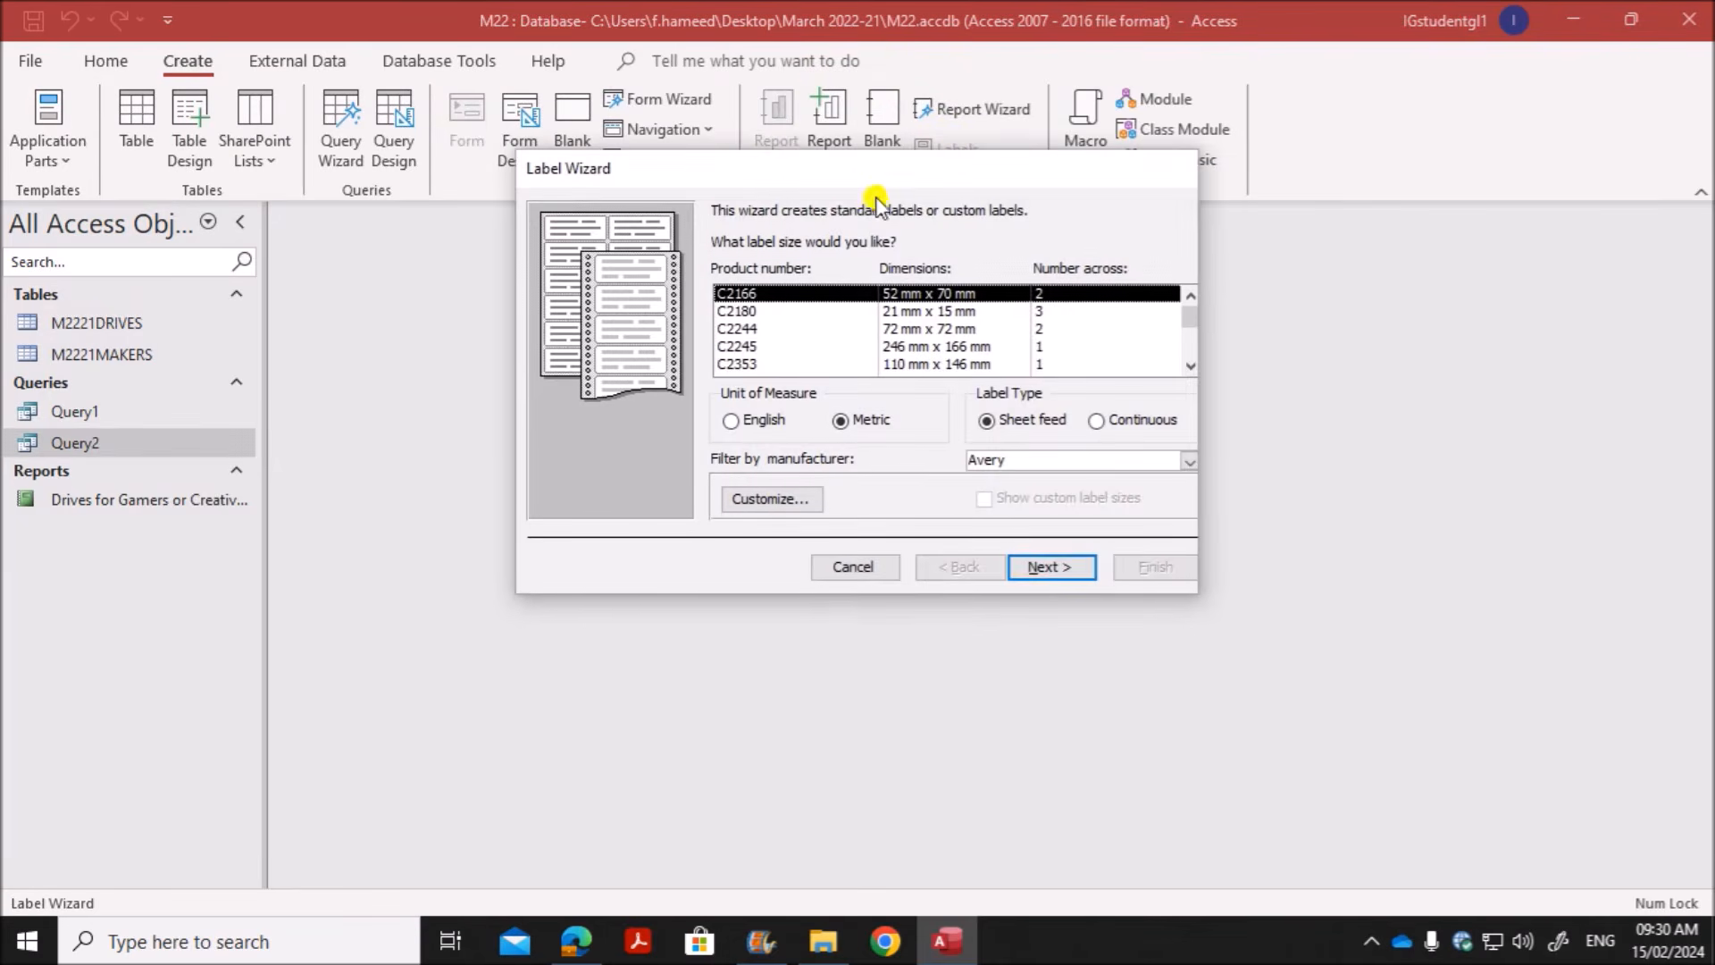
pyautogui.moveTo(843, 172); pyautogui.dragTo(681, 238)
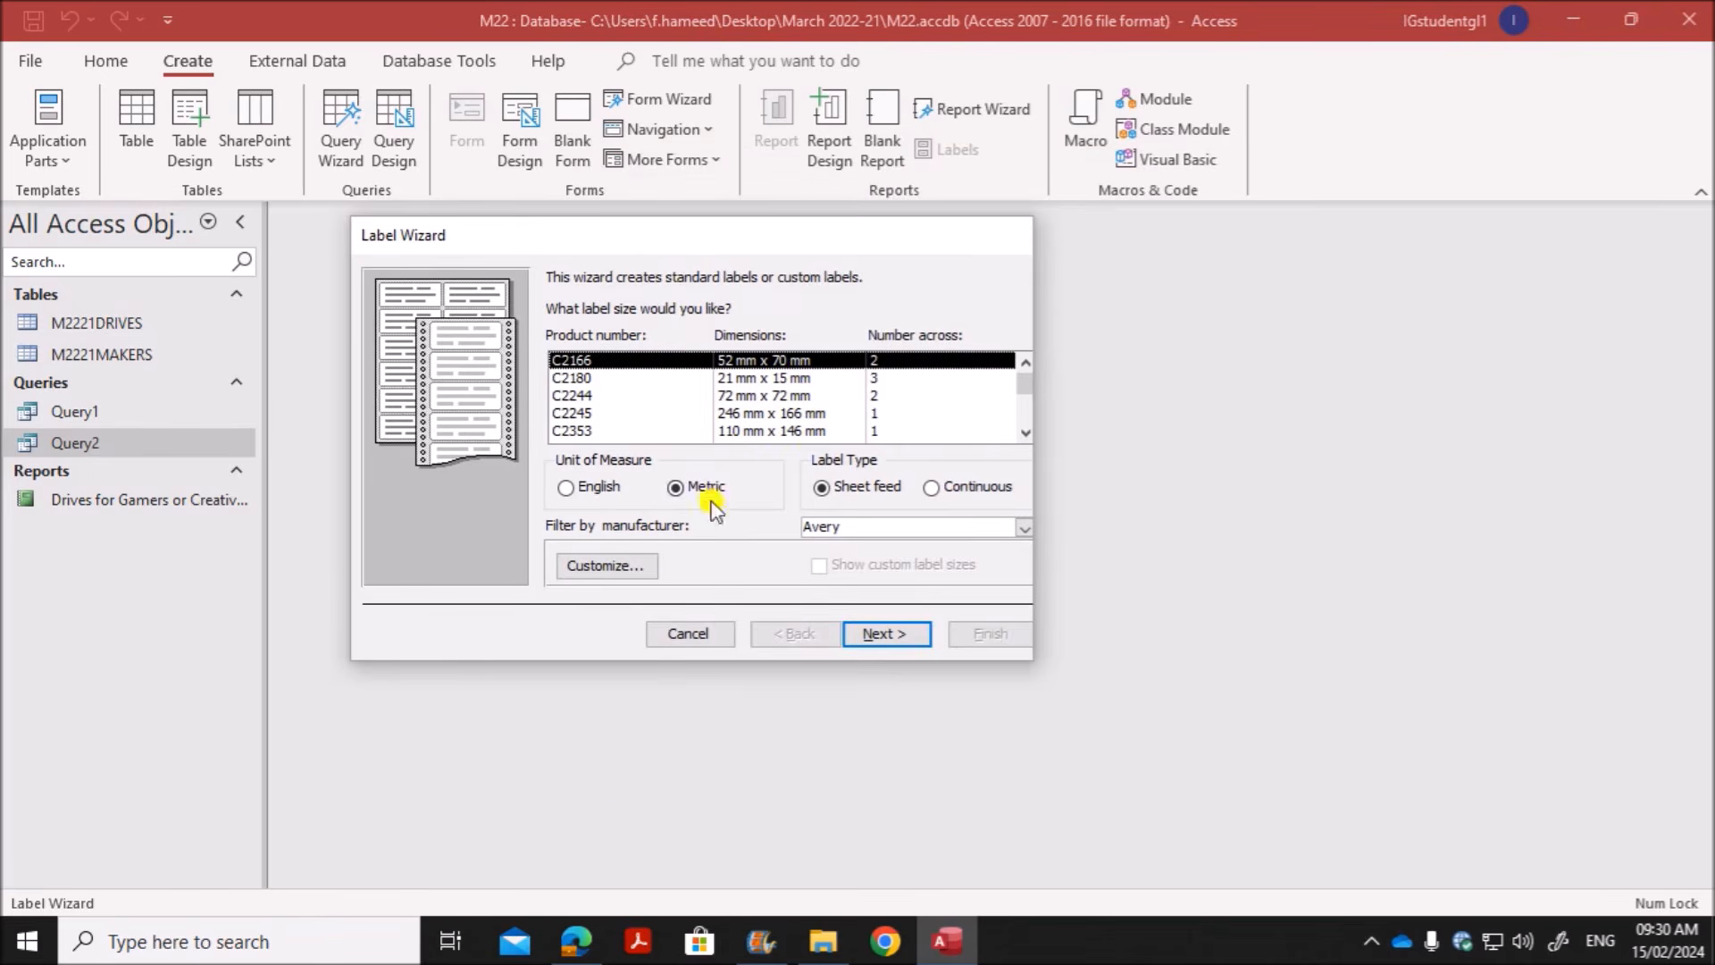
# Step: Highlight the "display 8 to the page and 2 side by side" requirement in the exam PDF, and return to Access
pyautogui.click(576, 941)
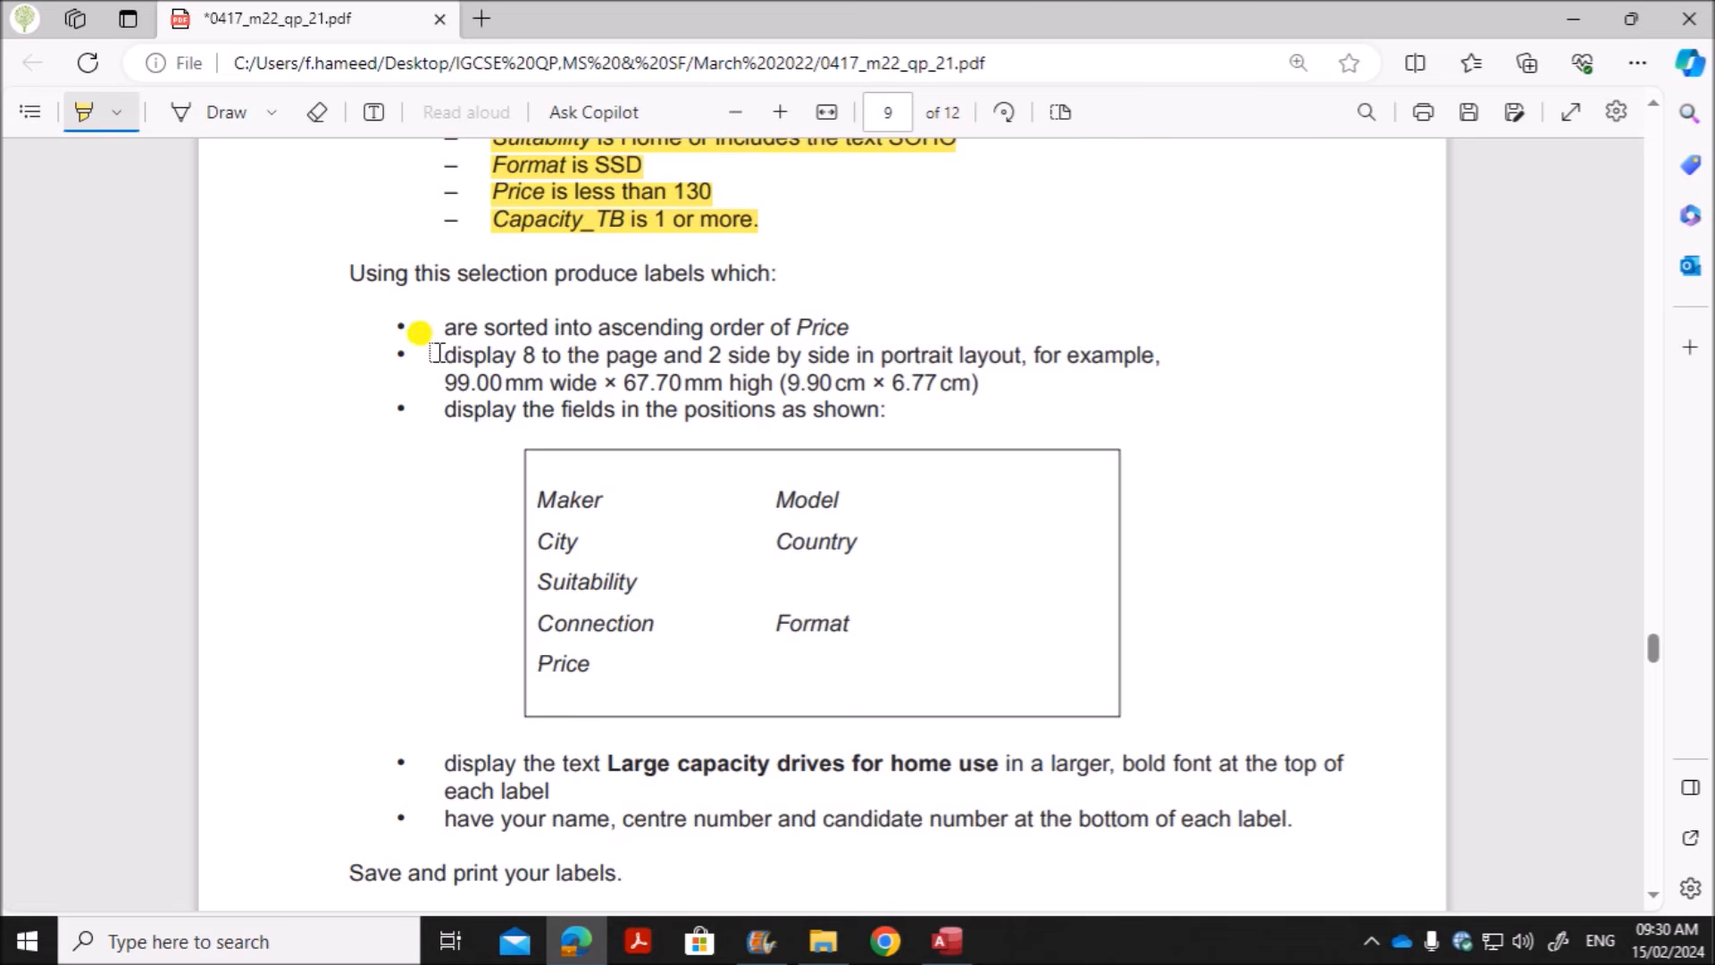
pyautogui.moveTo(439, 355); pyautogui.dragTo(855, 359)
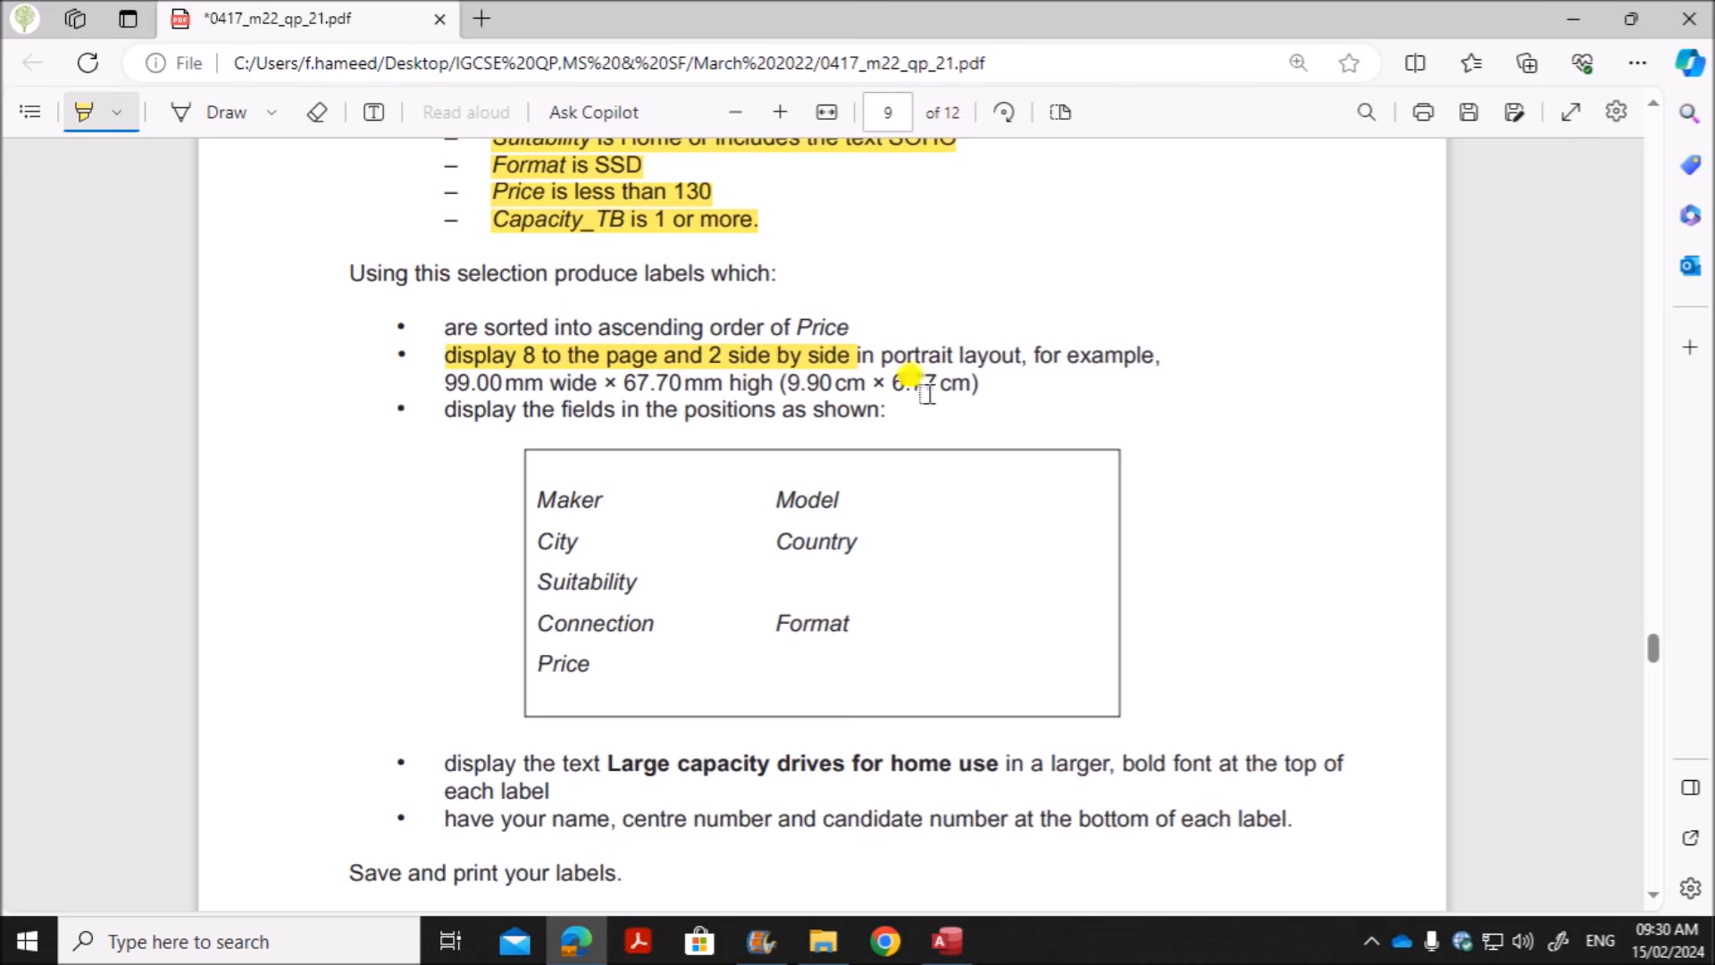
pyautogui.click(945, 938)
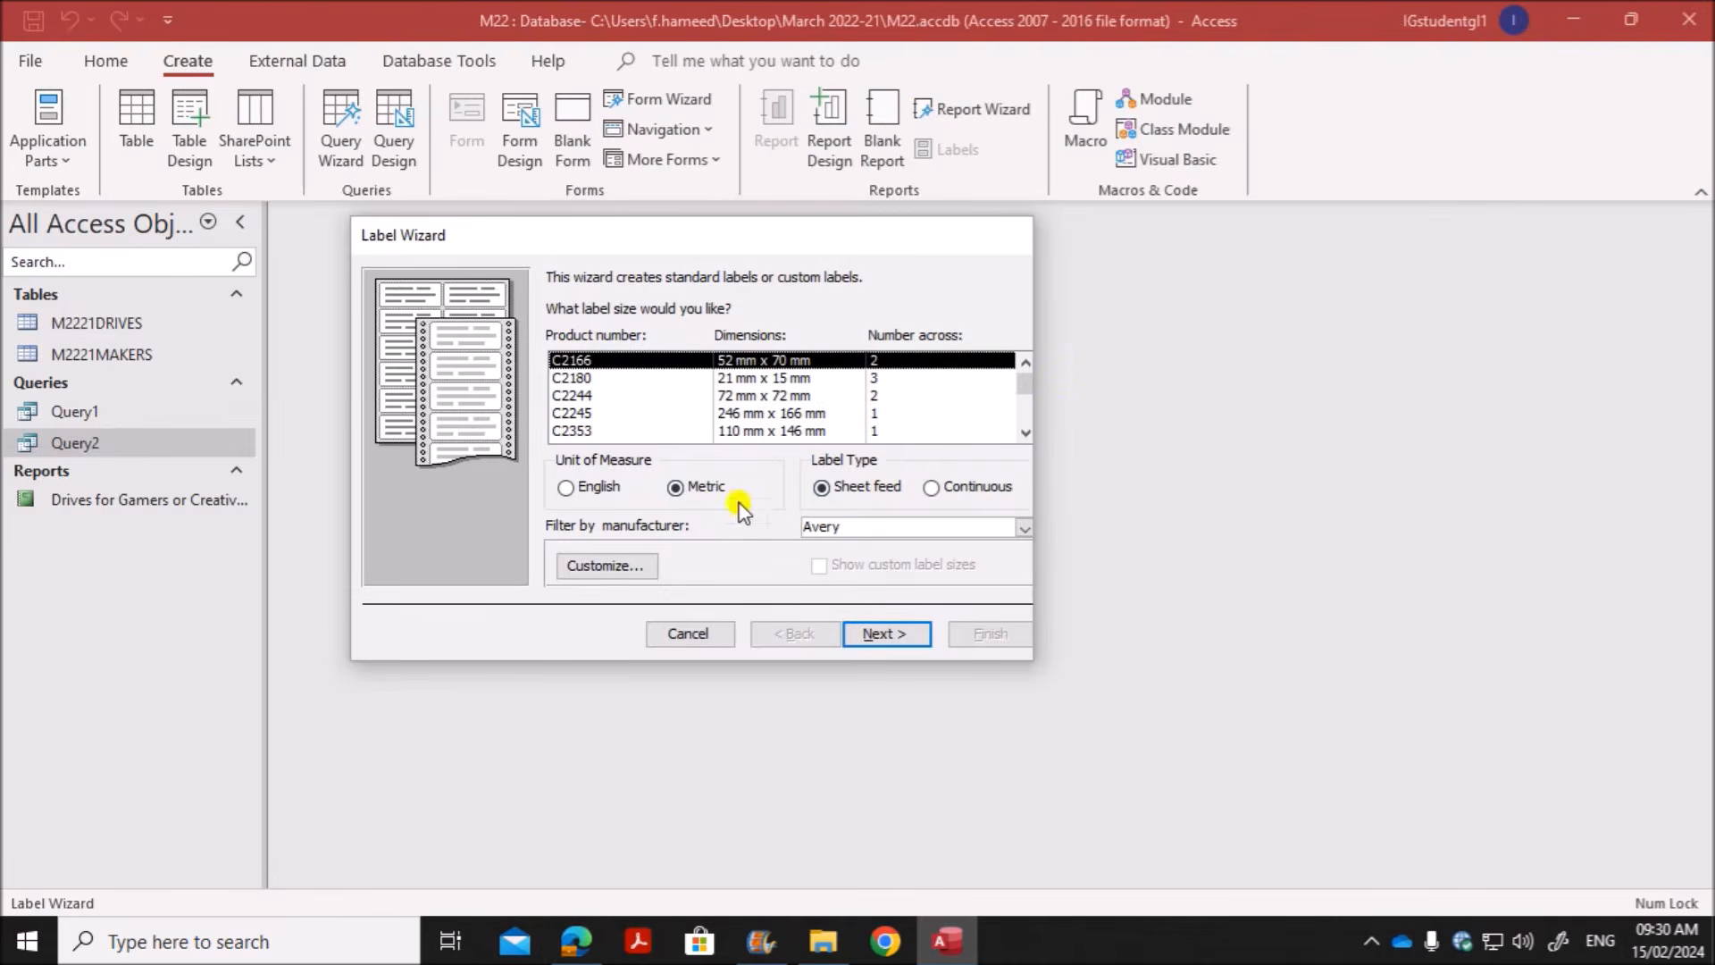
# Step: Begin a new custom metric label size in portrait layout with 2 labels across
pyautogui.click(601, 572)
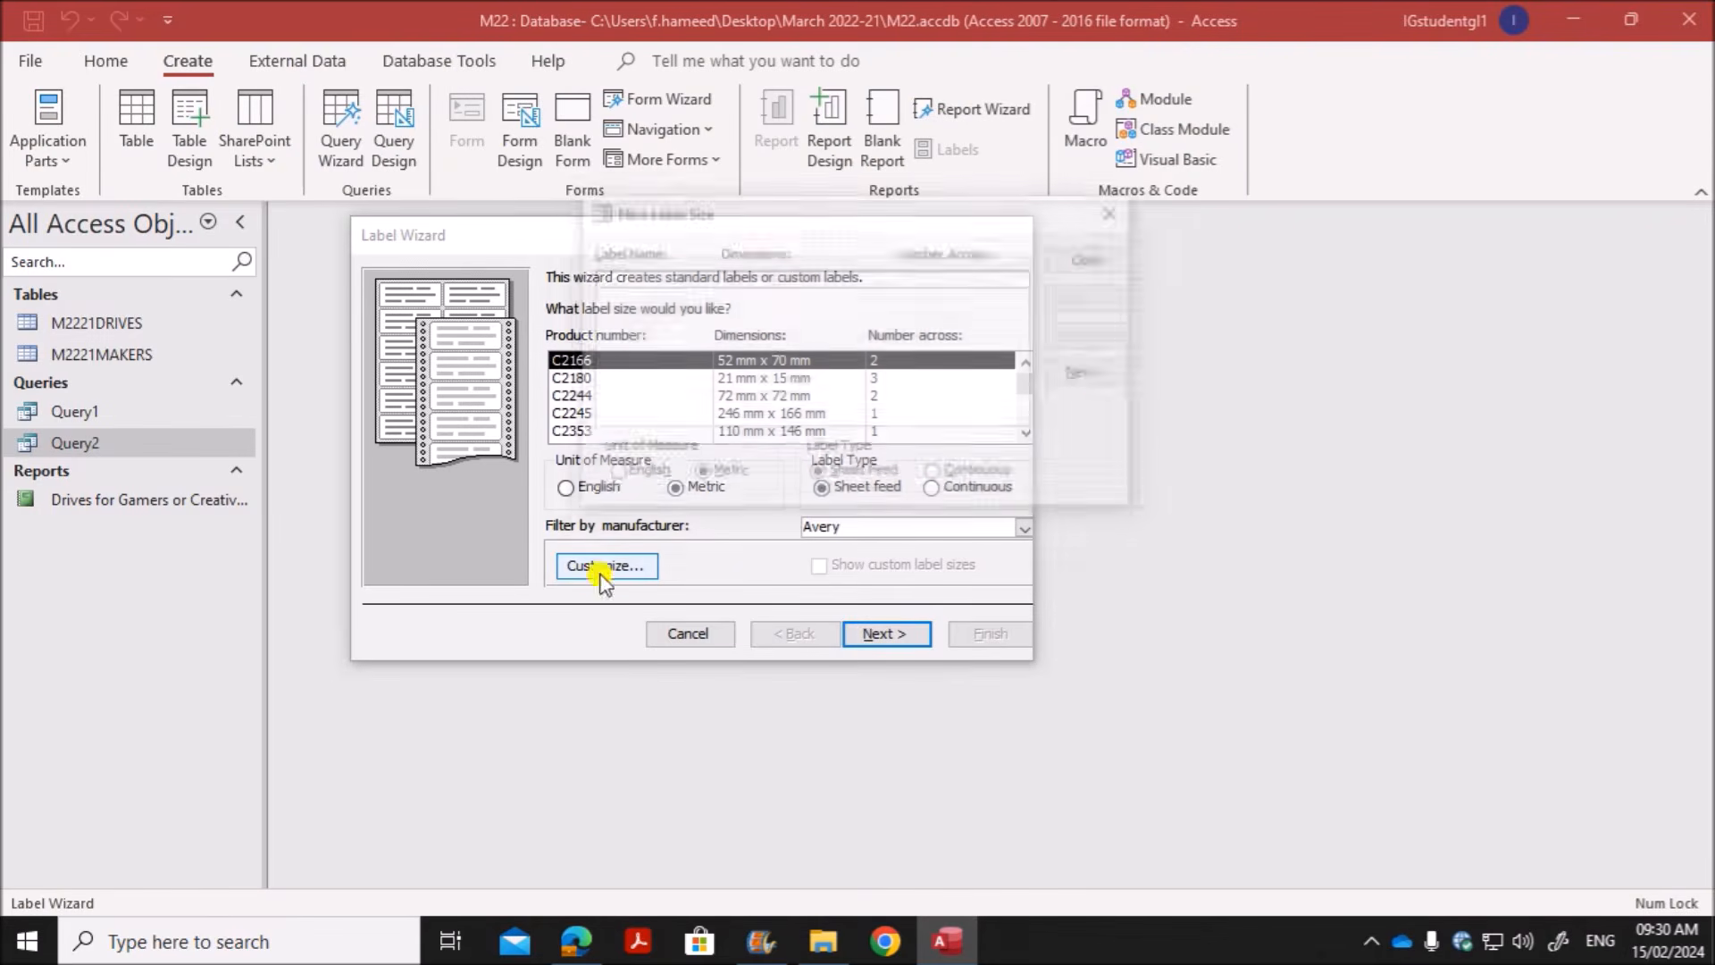
pyautogui.click(1092, 373)
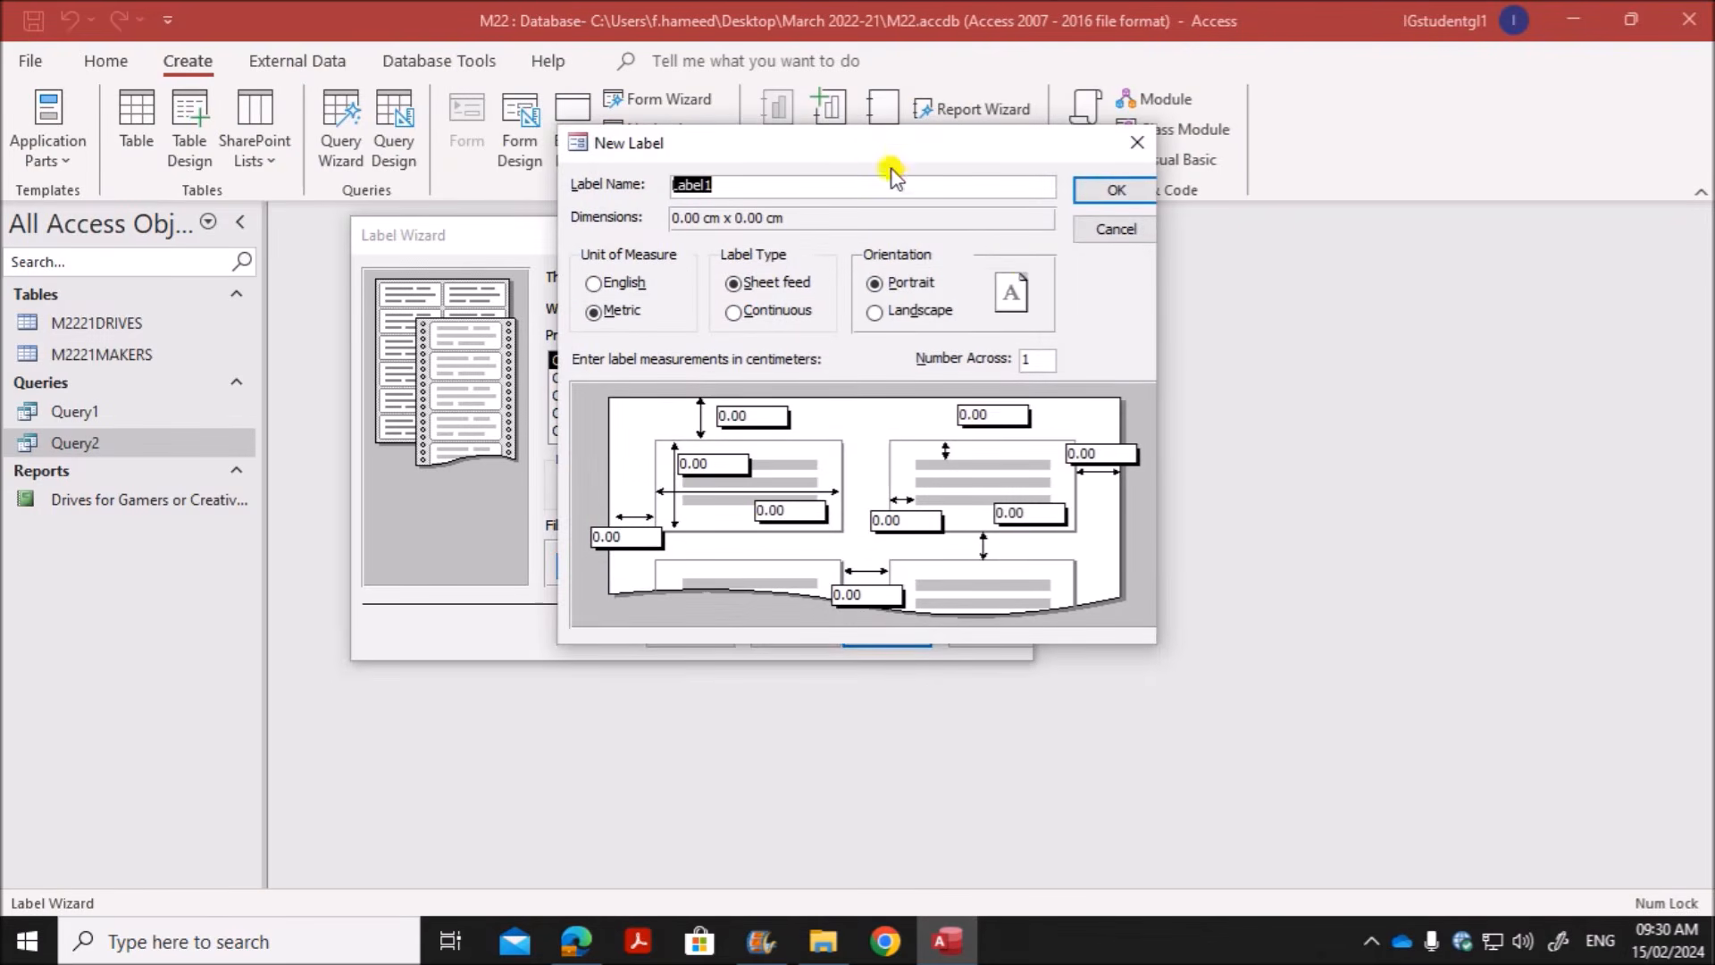
pyautogui.moveTo(869, 147); pyautogui.dragTo(725, 243)
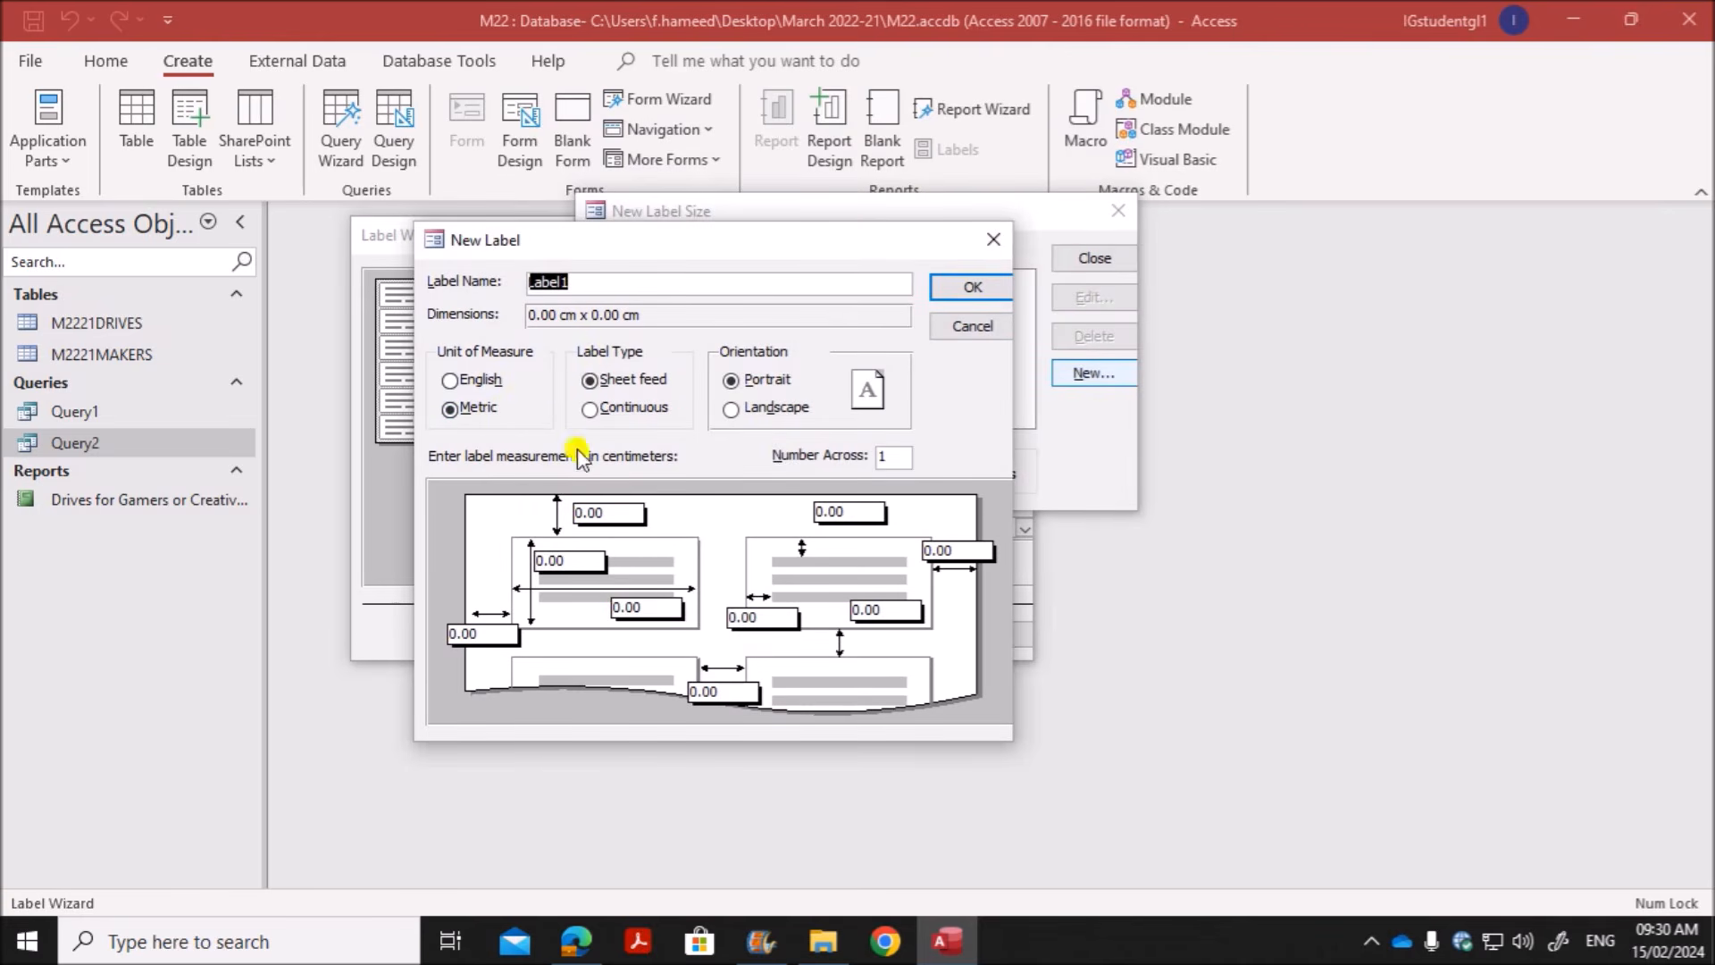
pyautogui.click(889, 455)
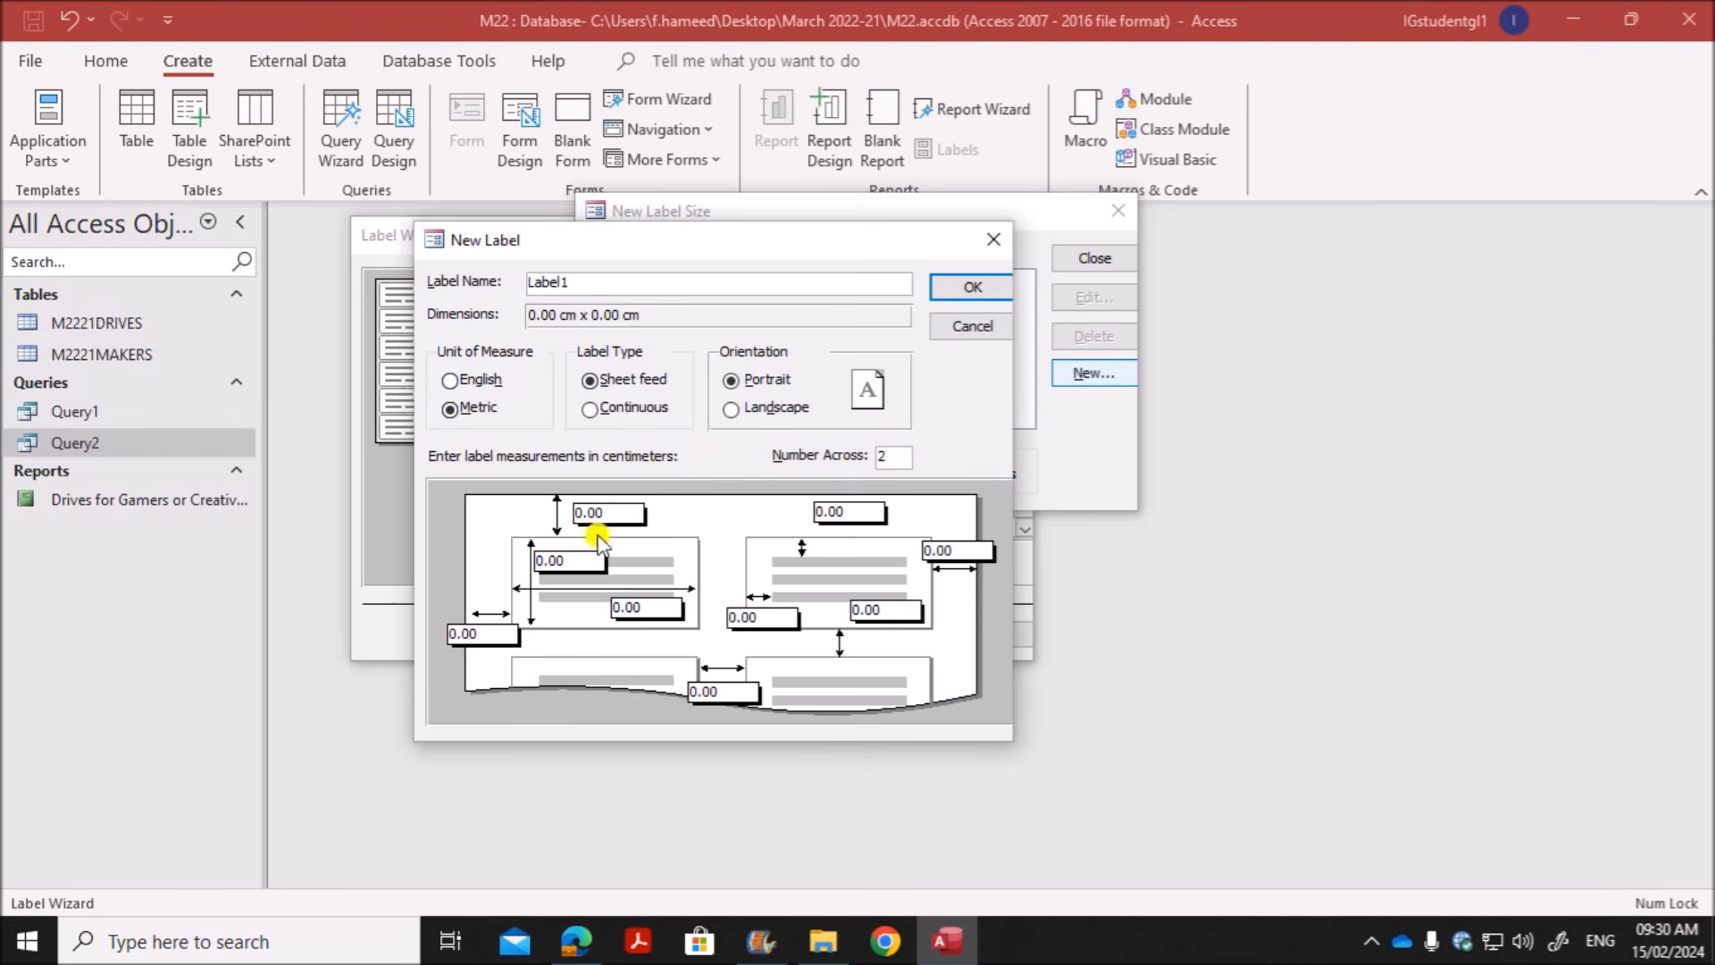
pyautogui.moveTo(567, 549); pyautogui.dragTo(513, 548)
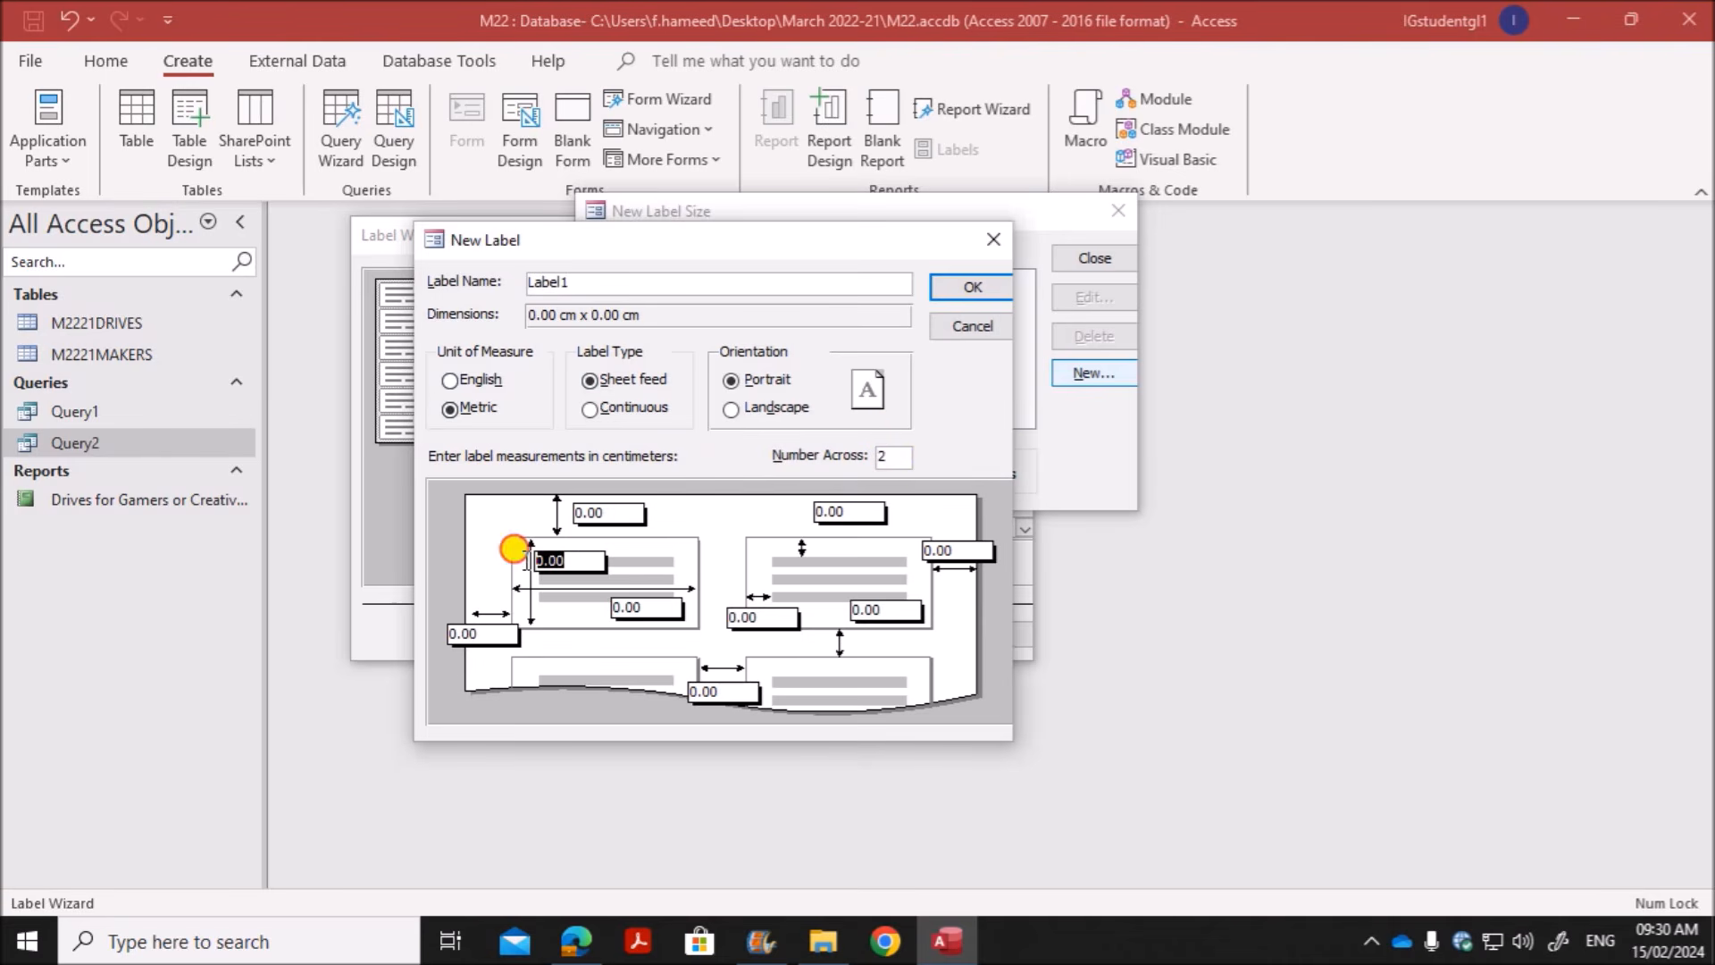
pyautogui.moveTo(652, 607); pyautogui.dragTo(564, 600)
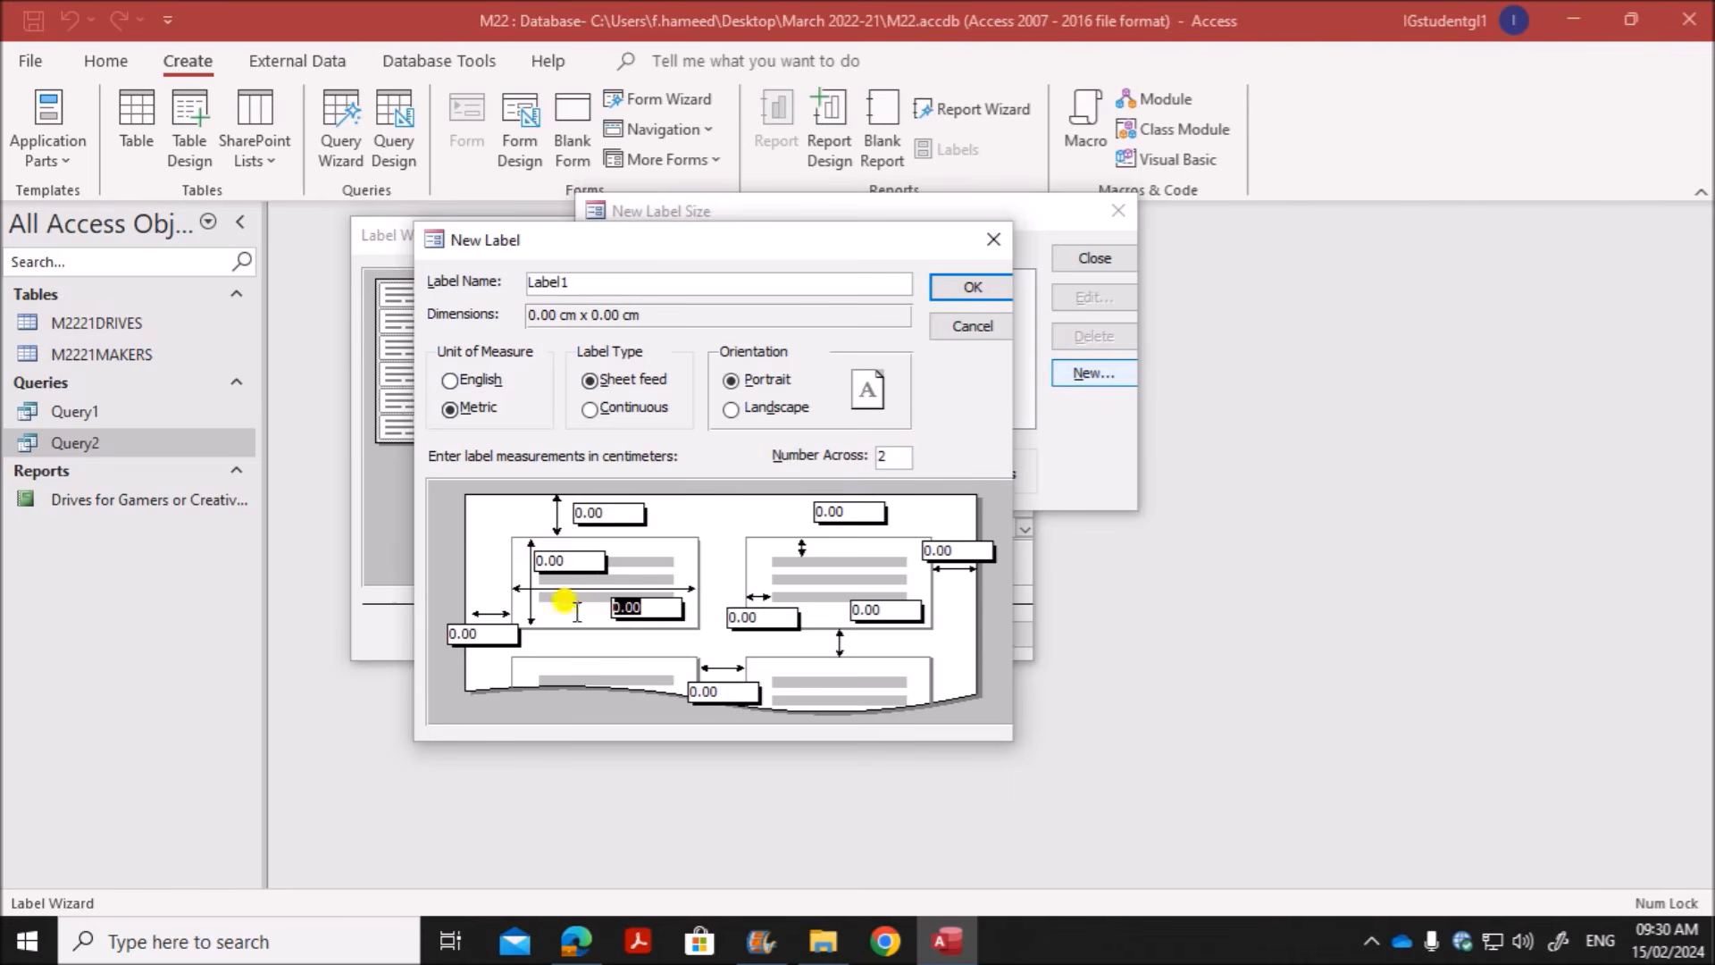
# Step: Highlight the label dimensions 9.90 cm × 6.77 cm in the exam PDF, and return to the new label in Access
pyautogui.click(576, 940)
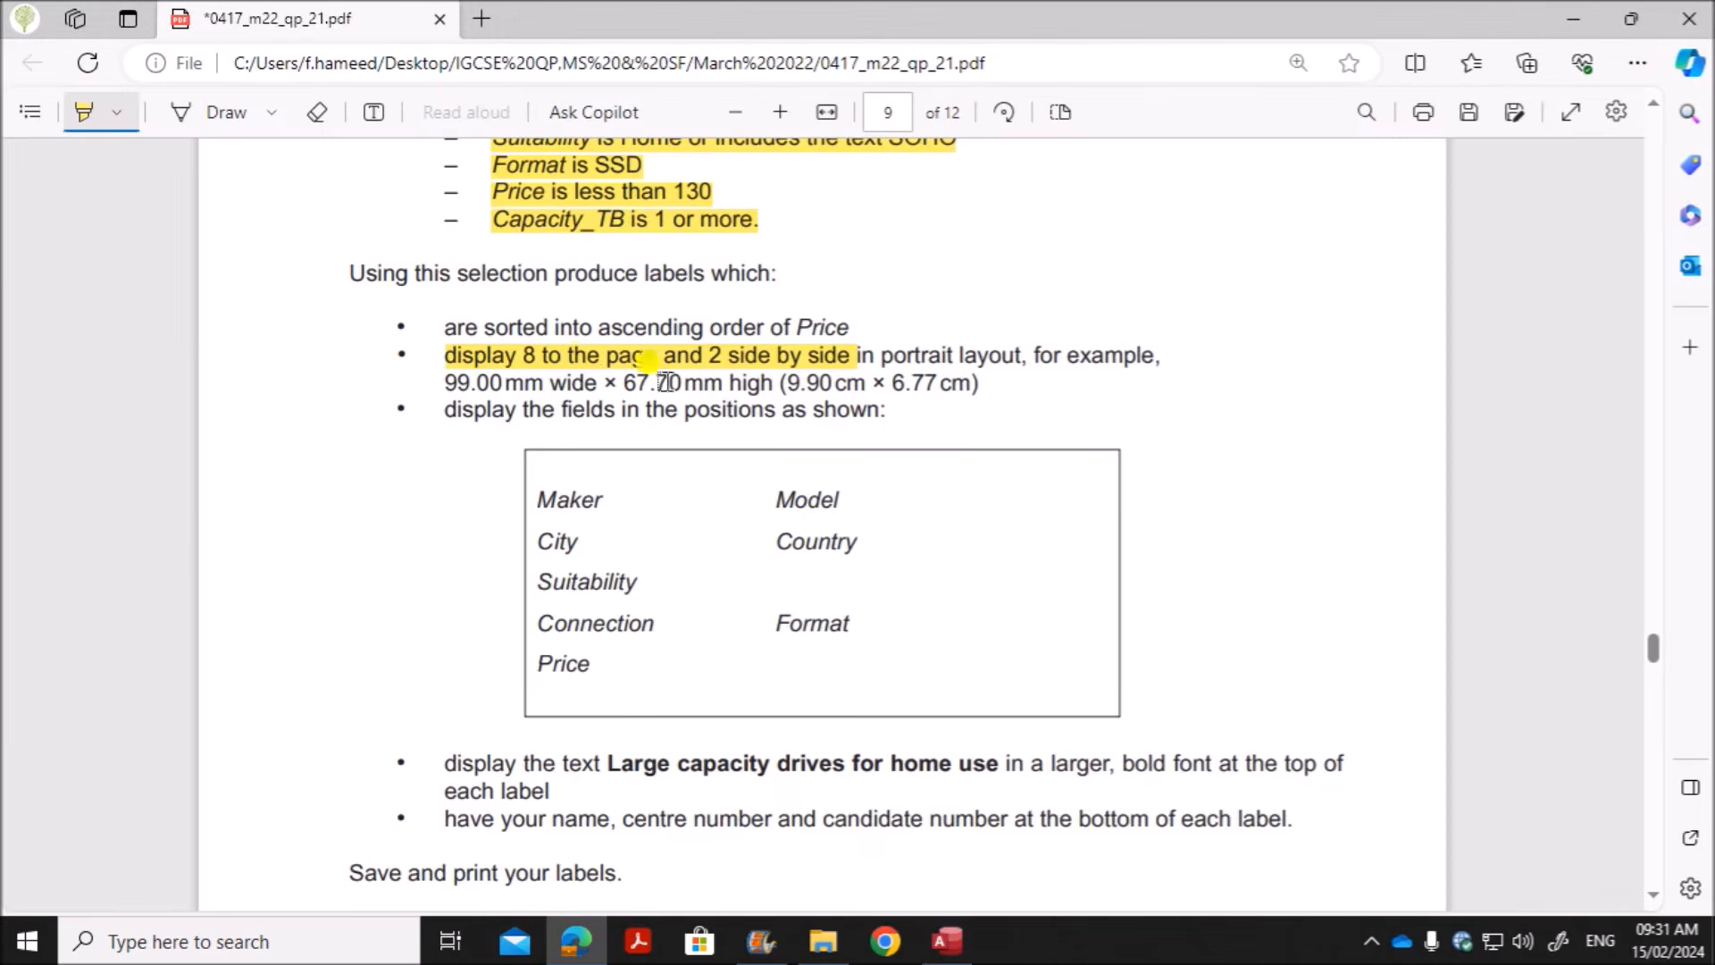
pyautogui.moveTo(875, 382); pyautogui.dragTo(979, 383)
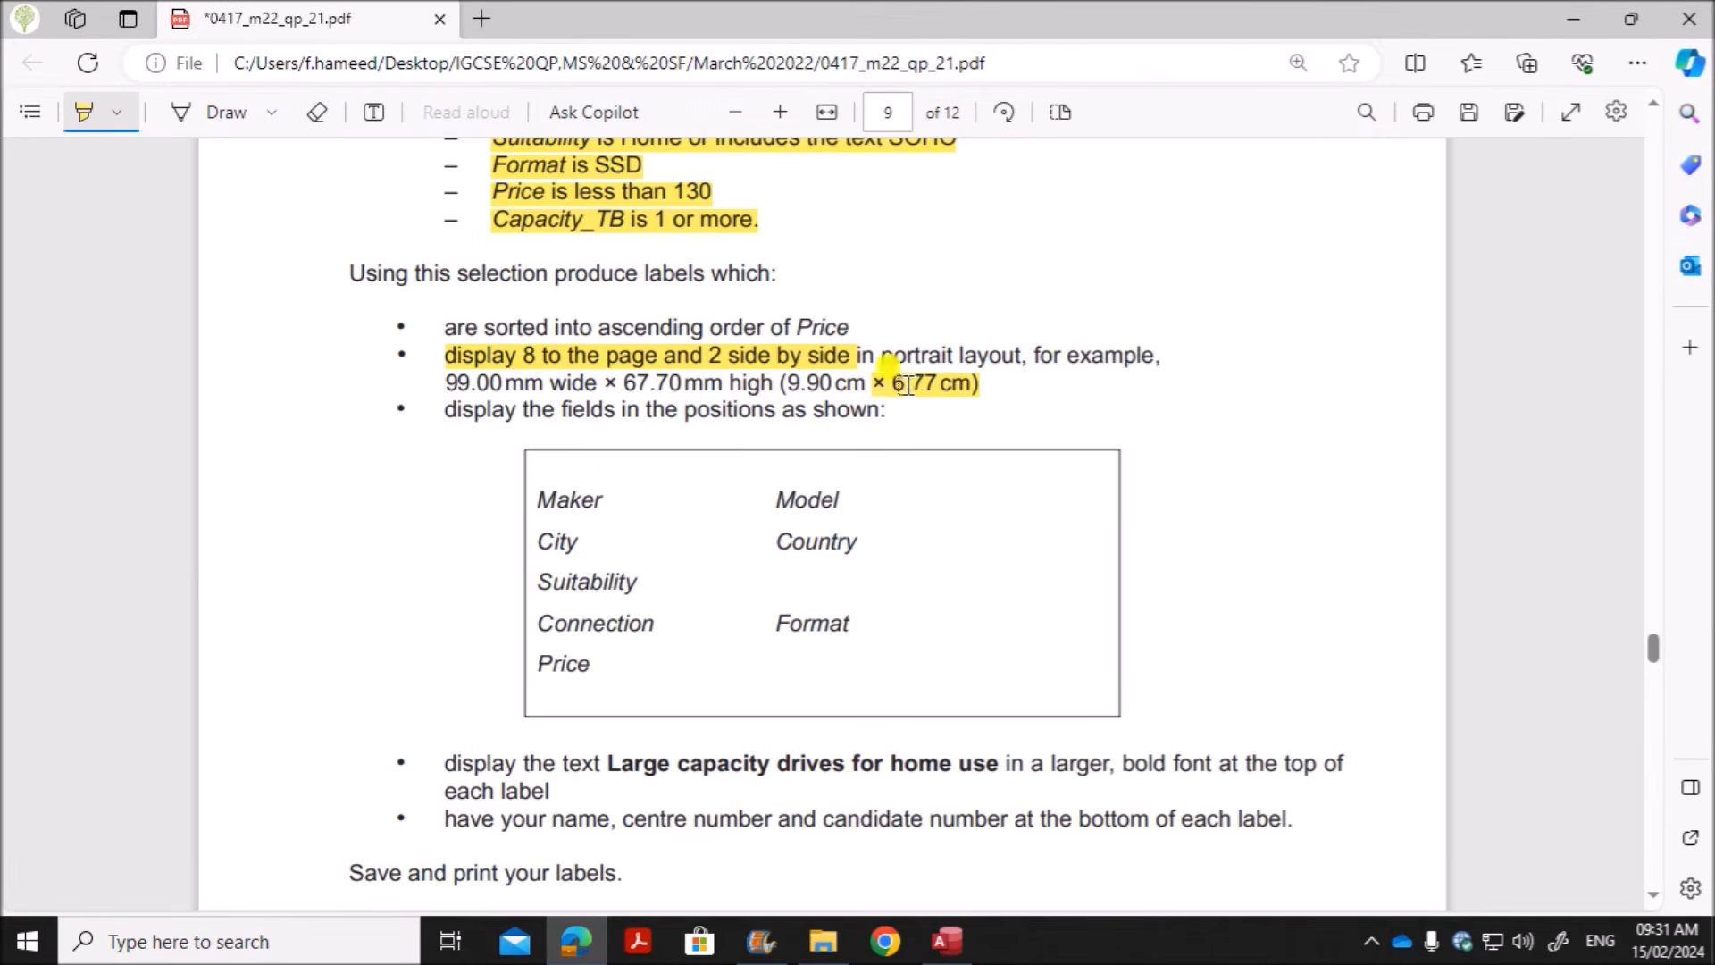
pyautogui.moveTo(803, 379); pyautogui.dragTo(865, 382)
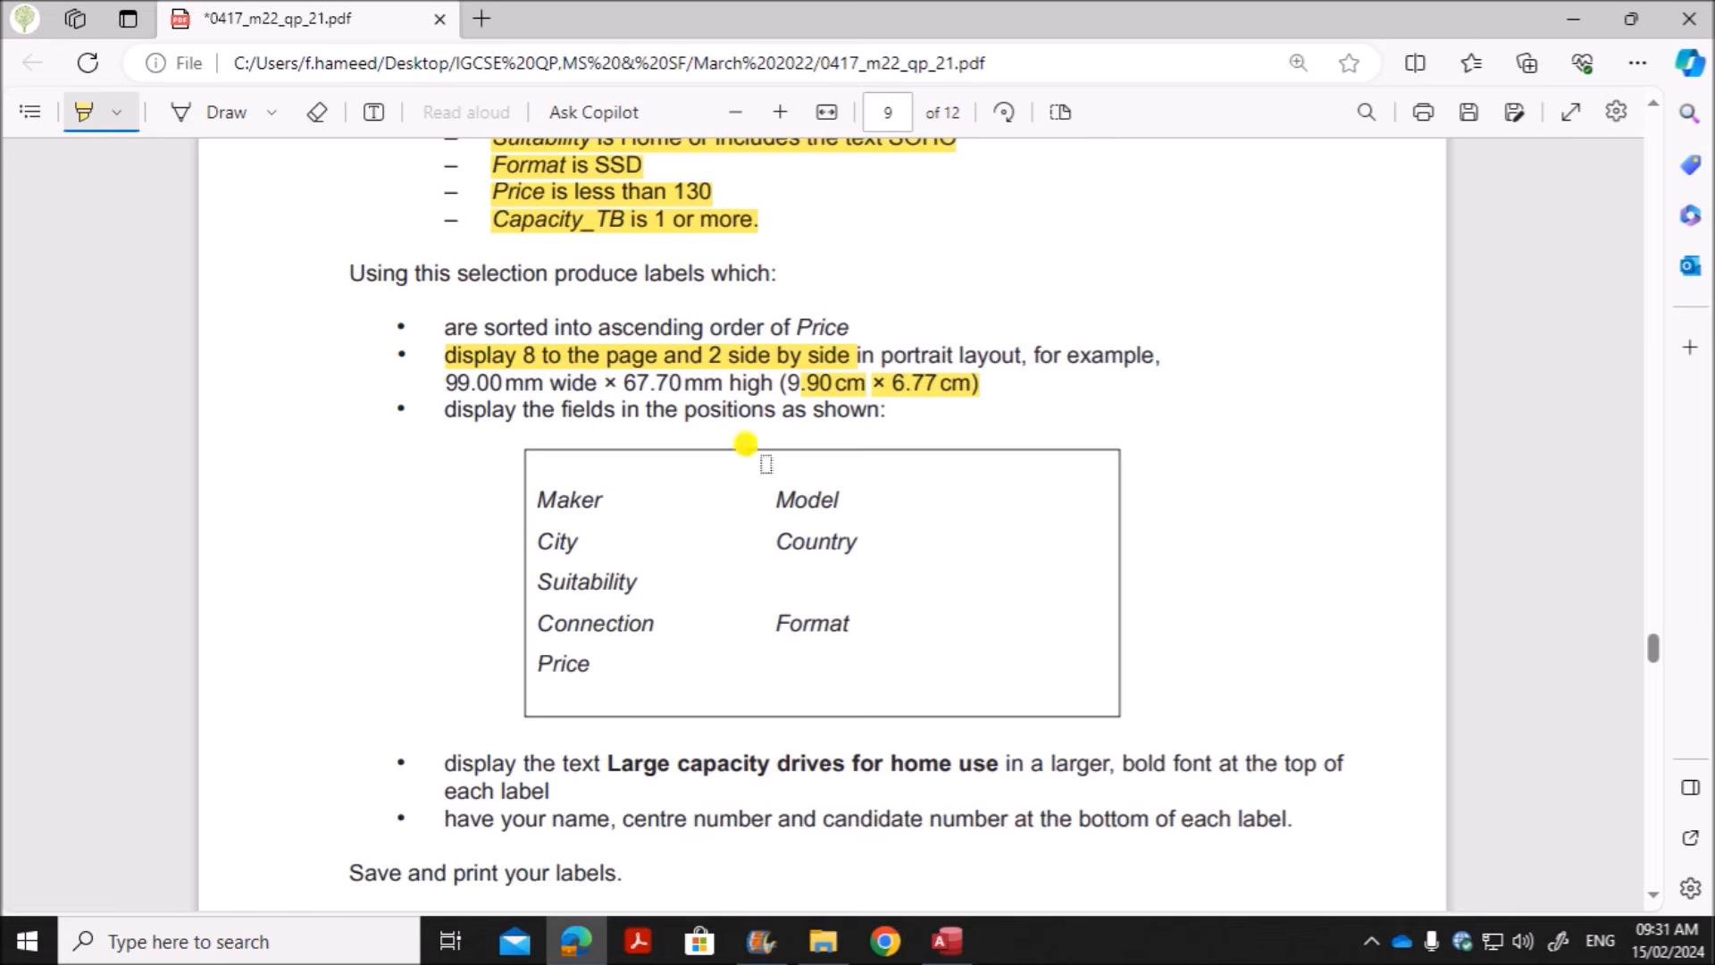
pyautogui.moveTo(792, 382); pyautogui.dragTo(809, 382)
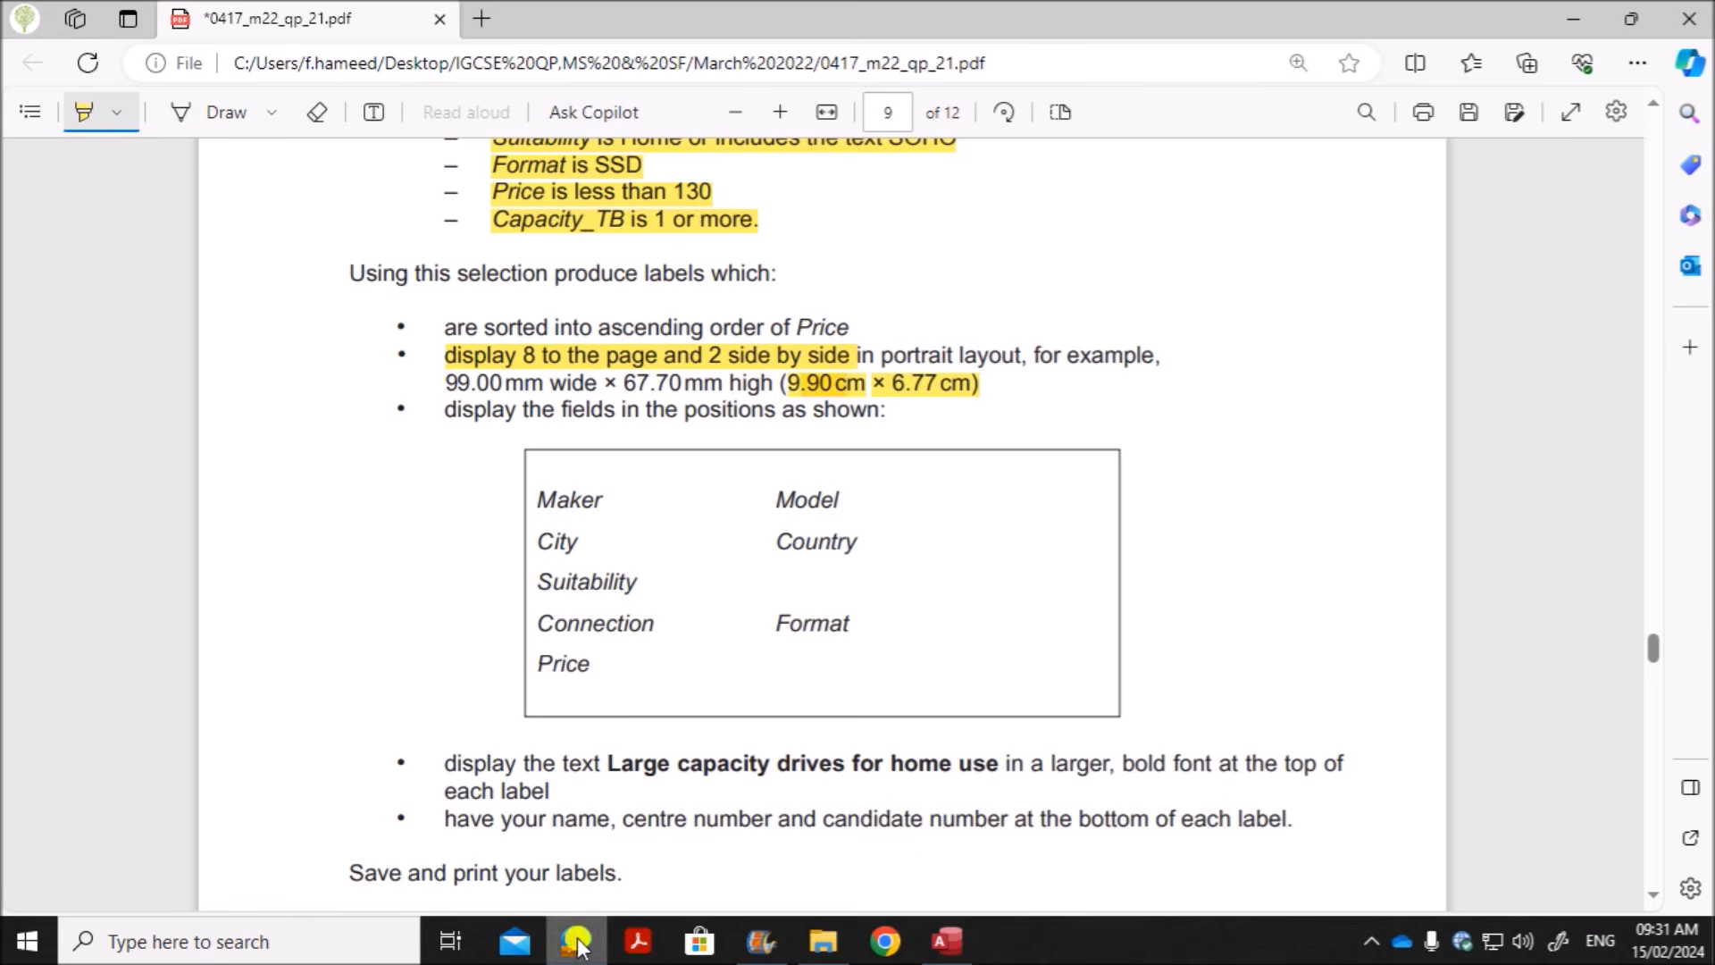
pyautogui.click(947, 944)
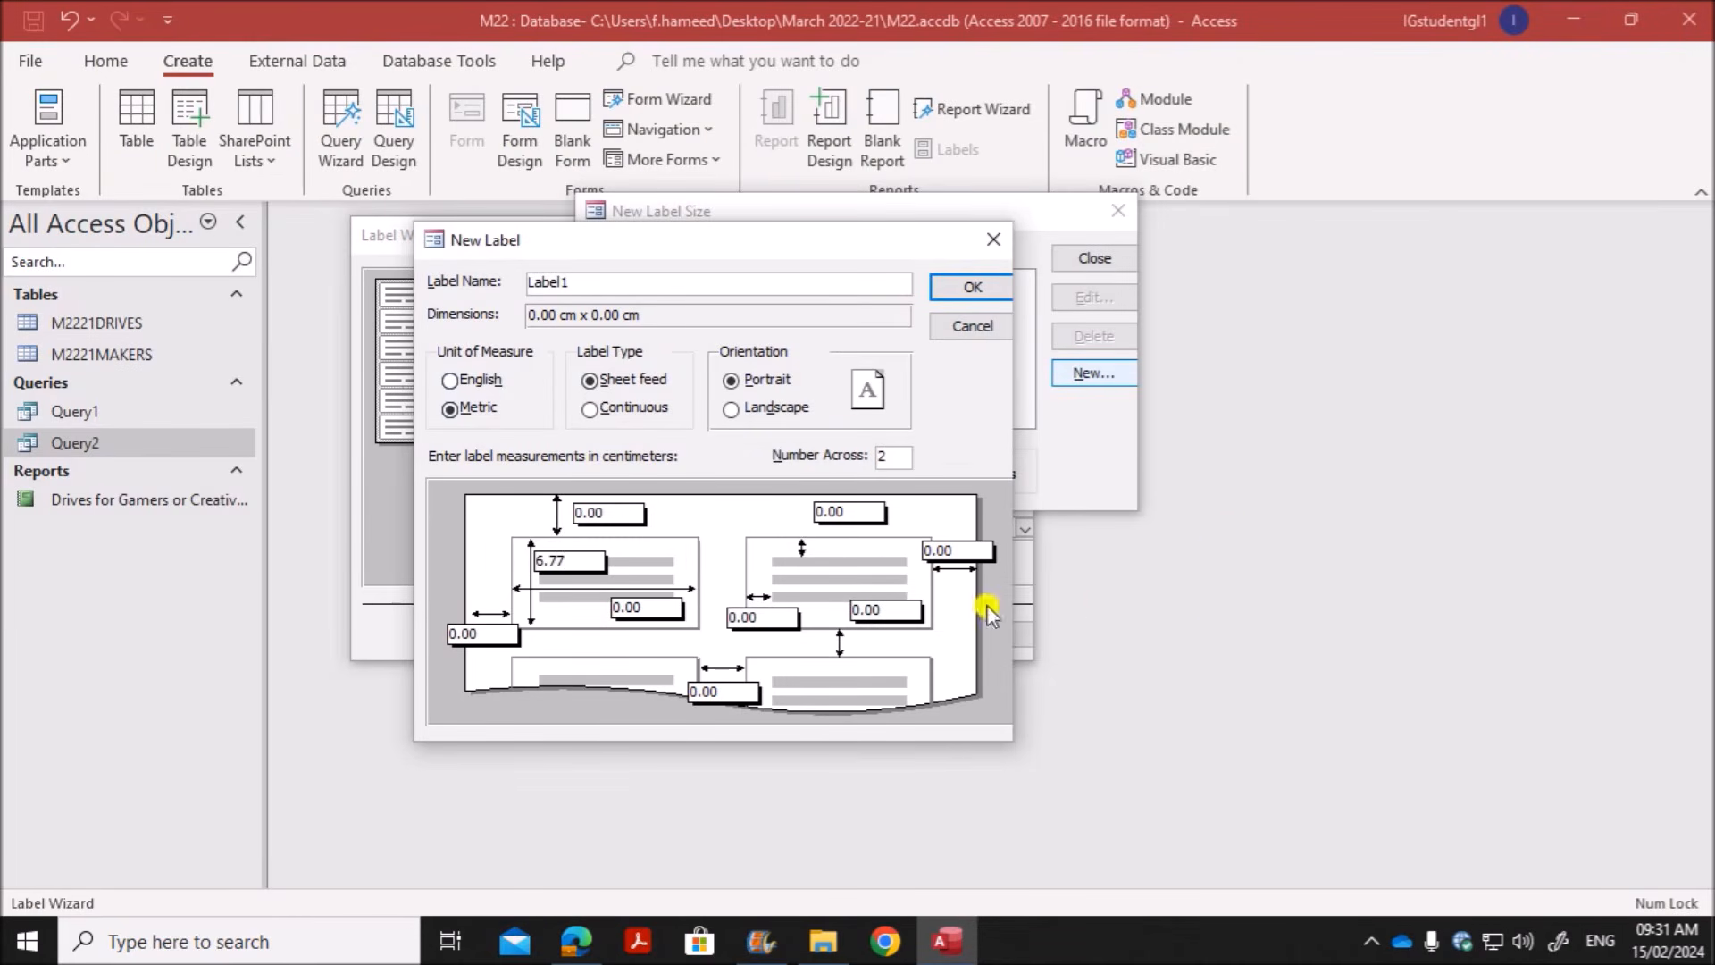
# Step: Set the custom label's height to 6.77 cm and its width to 9.9 cm
pyautogui.moveTo(668, 608); pyautogui.dragTo(524, 583)
pyautogui.write('9.9')
pyautogui.click(905, 455)
pyautogui.write('2')
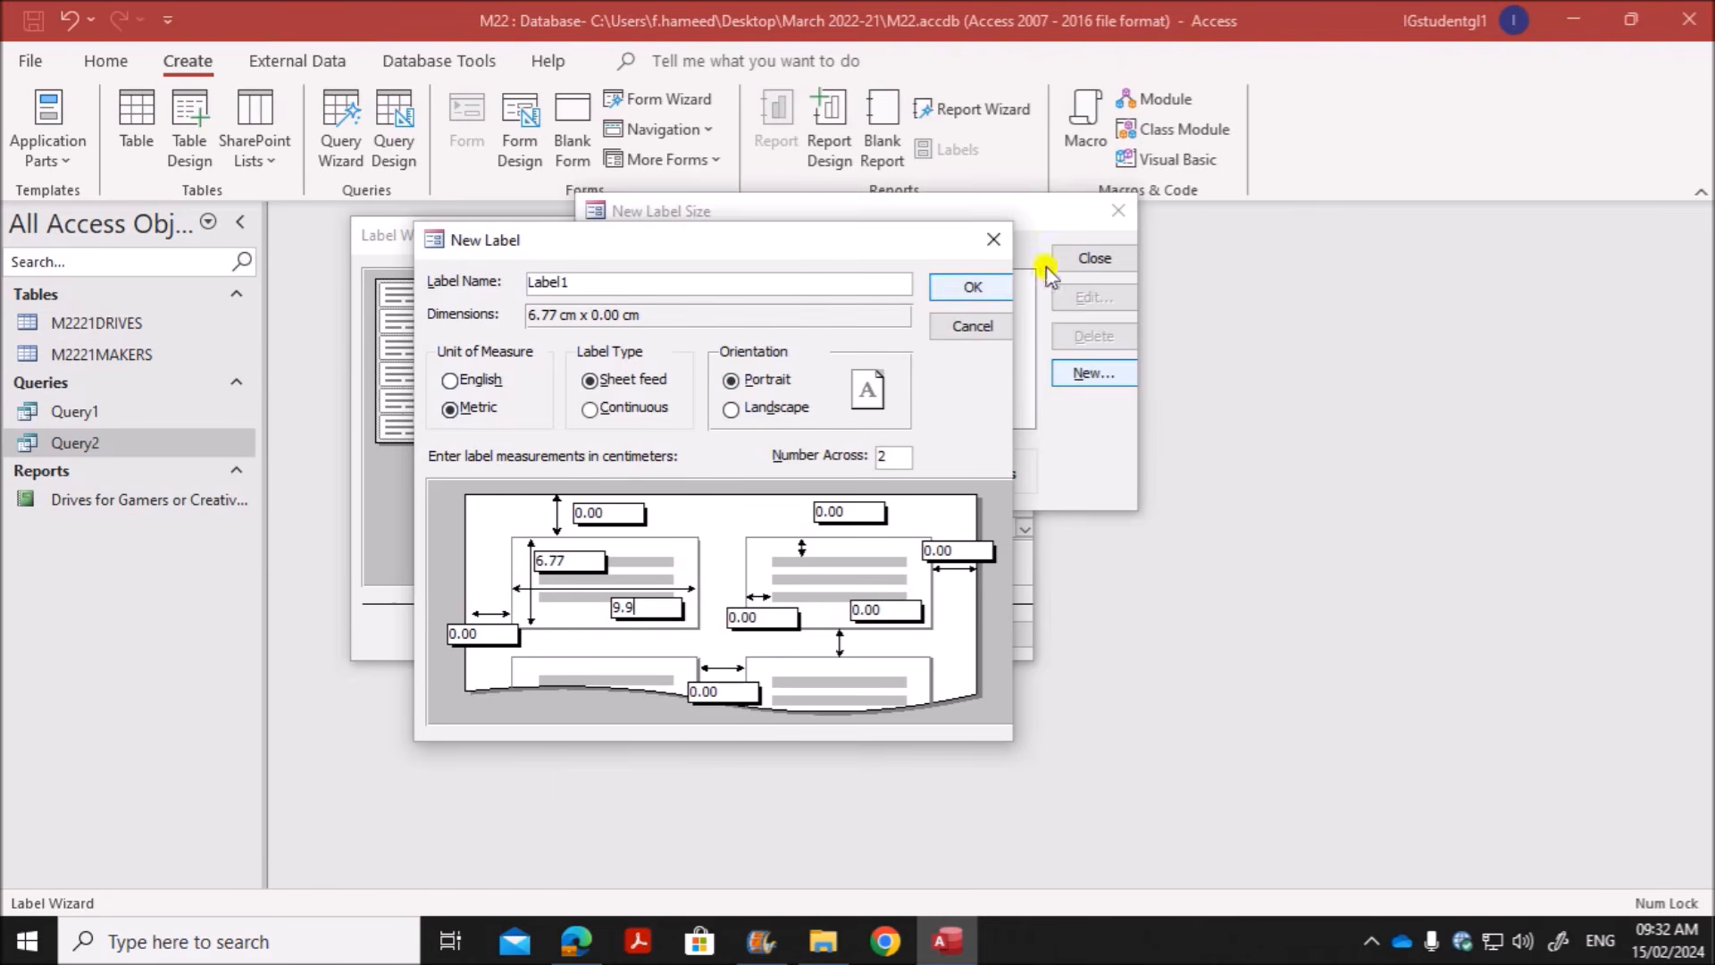
# Step: Name the custom label M22 and save it, accepting the increase of the margins to fit the printable area
pyautogui.doubleClick(513, 282)
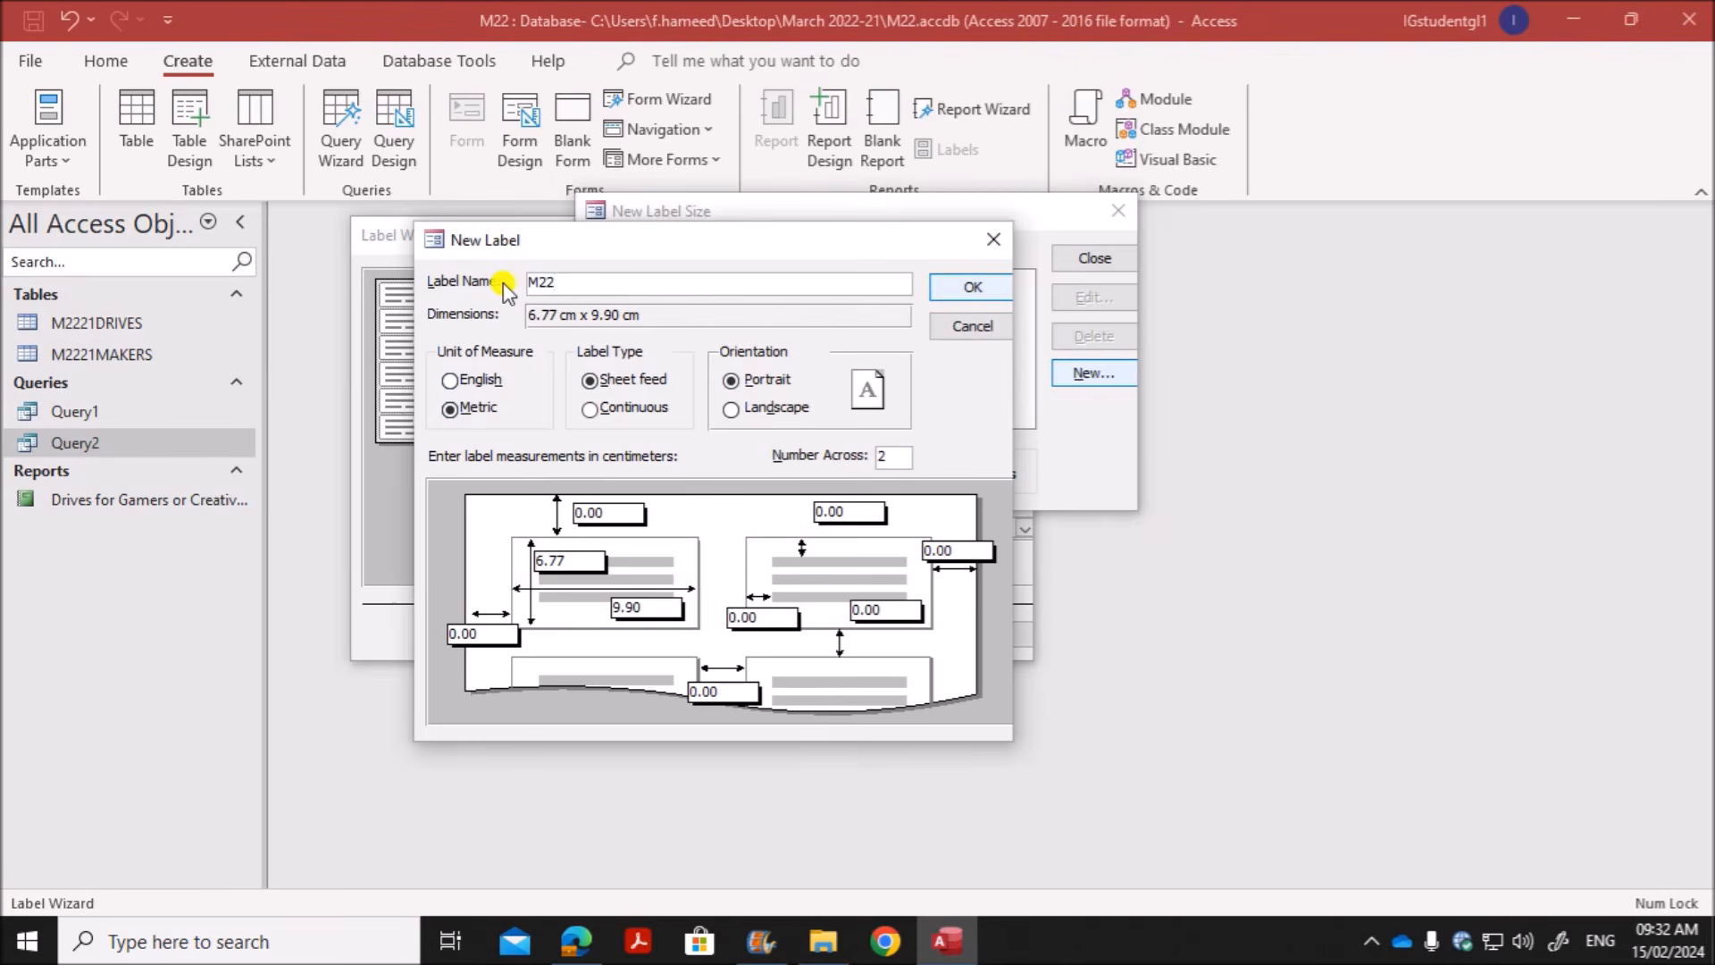
pyautogui.click(956, 290)
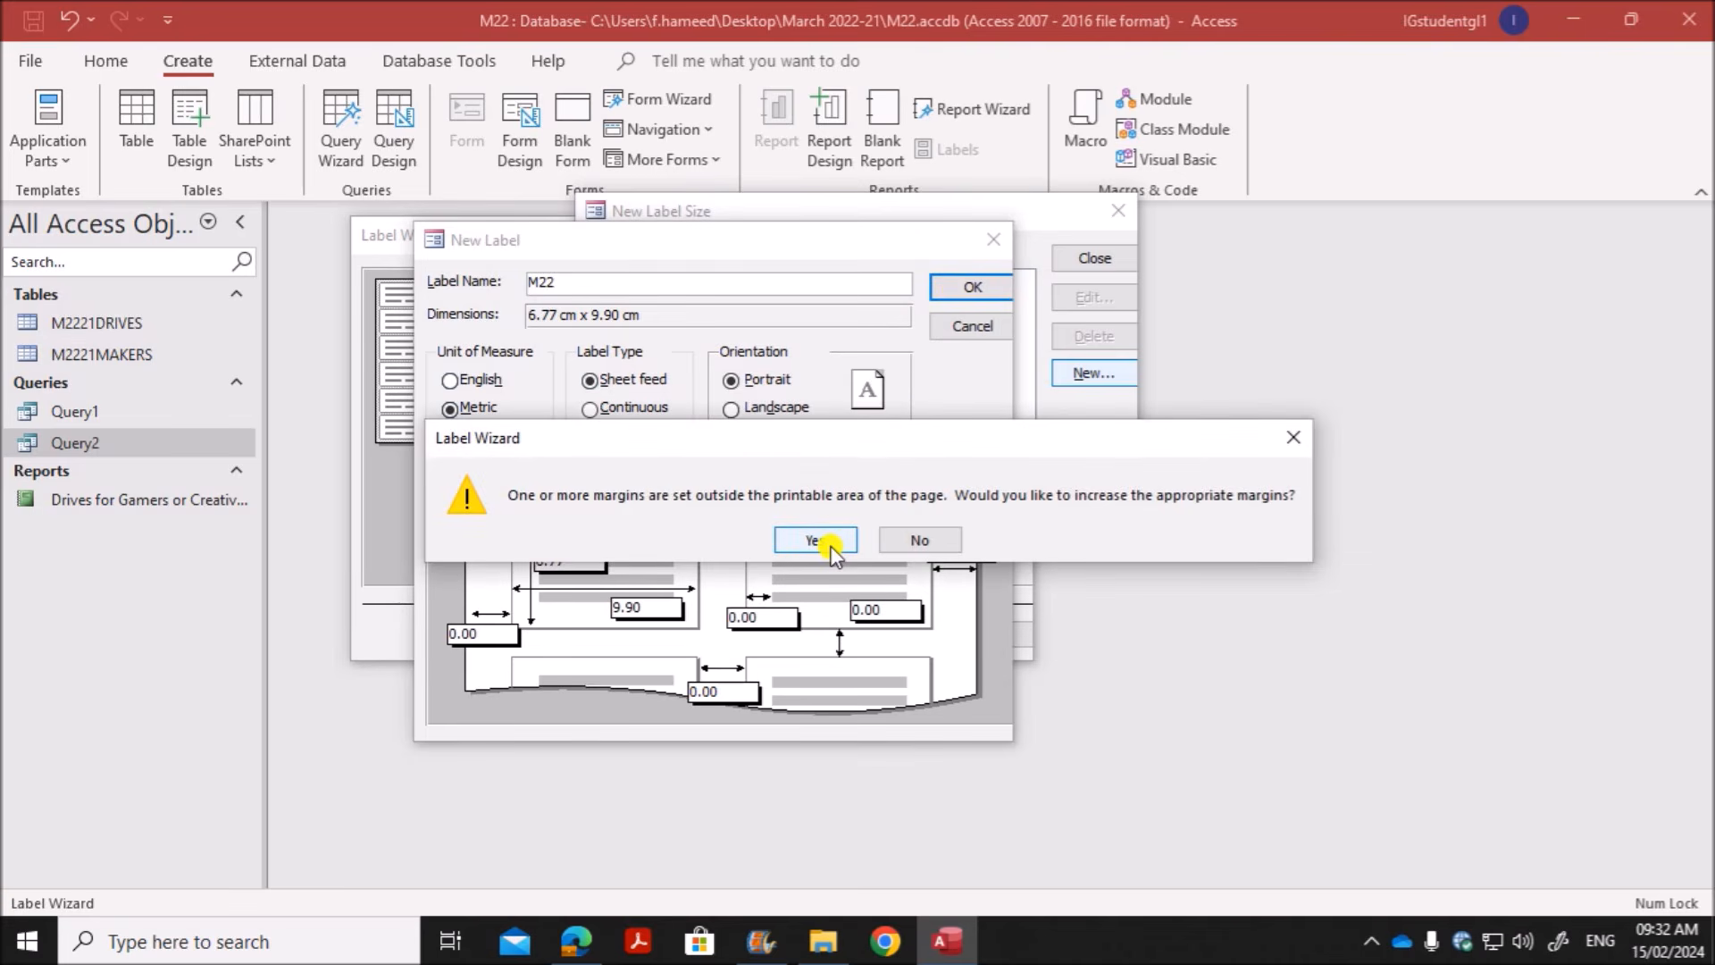
pyautogui.click(827, 541)
pyautogui.click(978, 286)
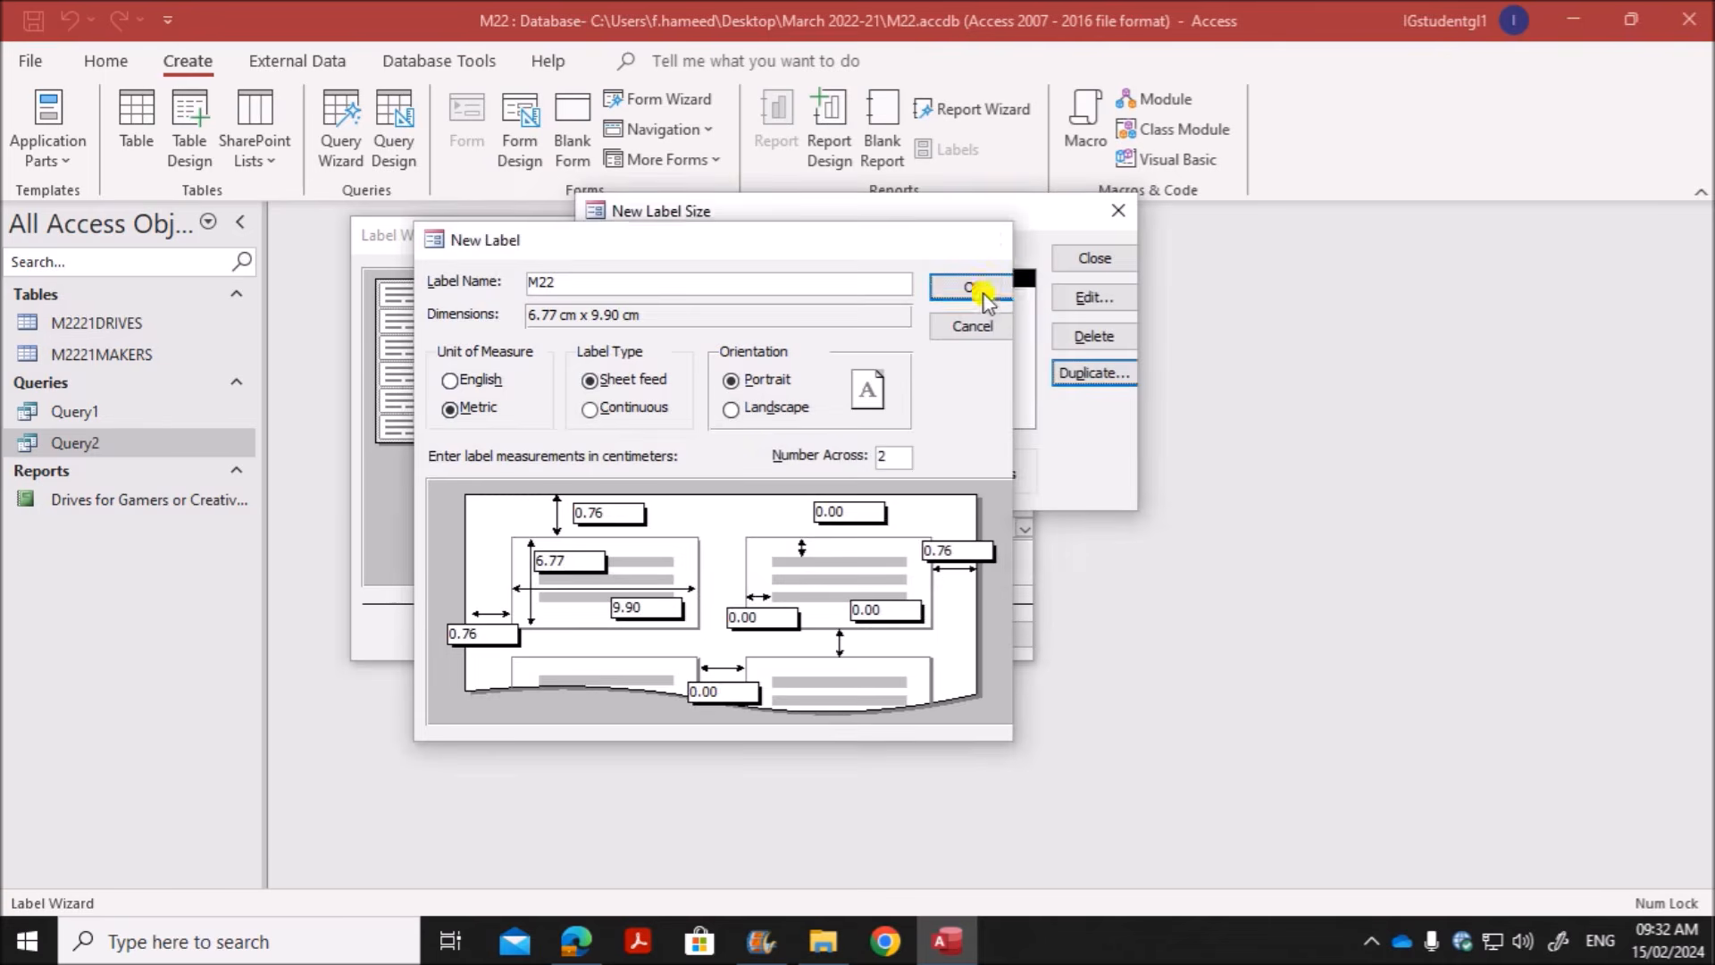
# Step: Use the M22 label size and keep the default text appearance, continuing to the label field selection
pyautogui.click(1109, 260)
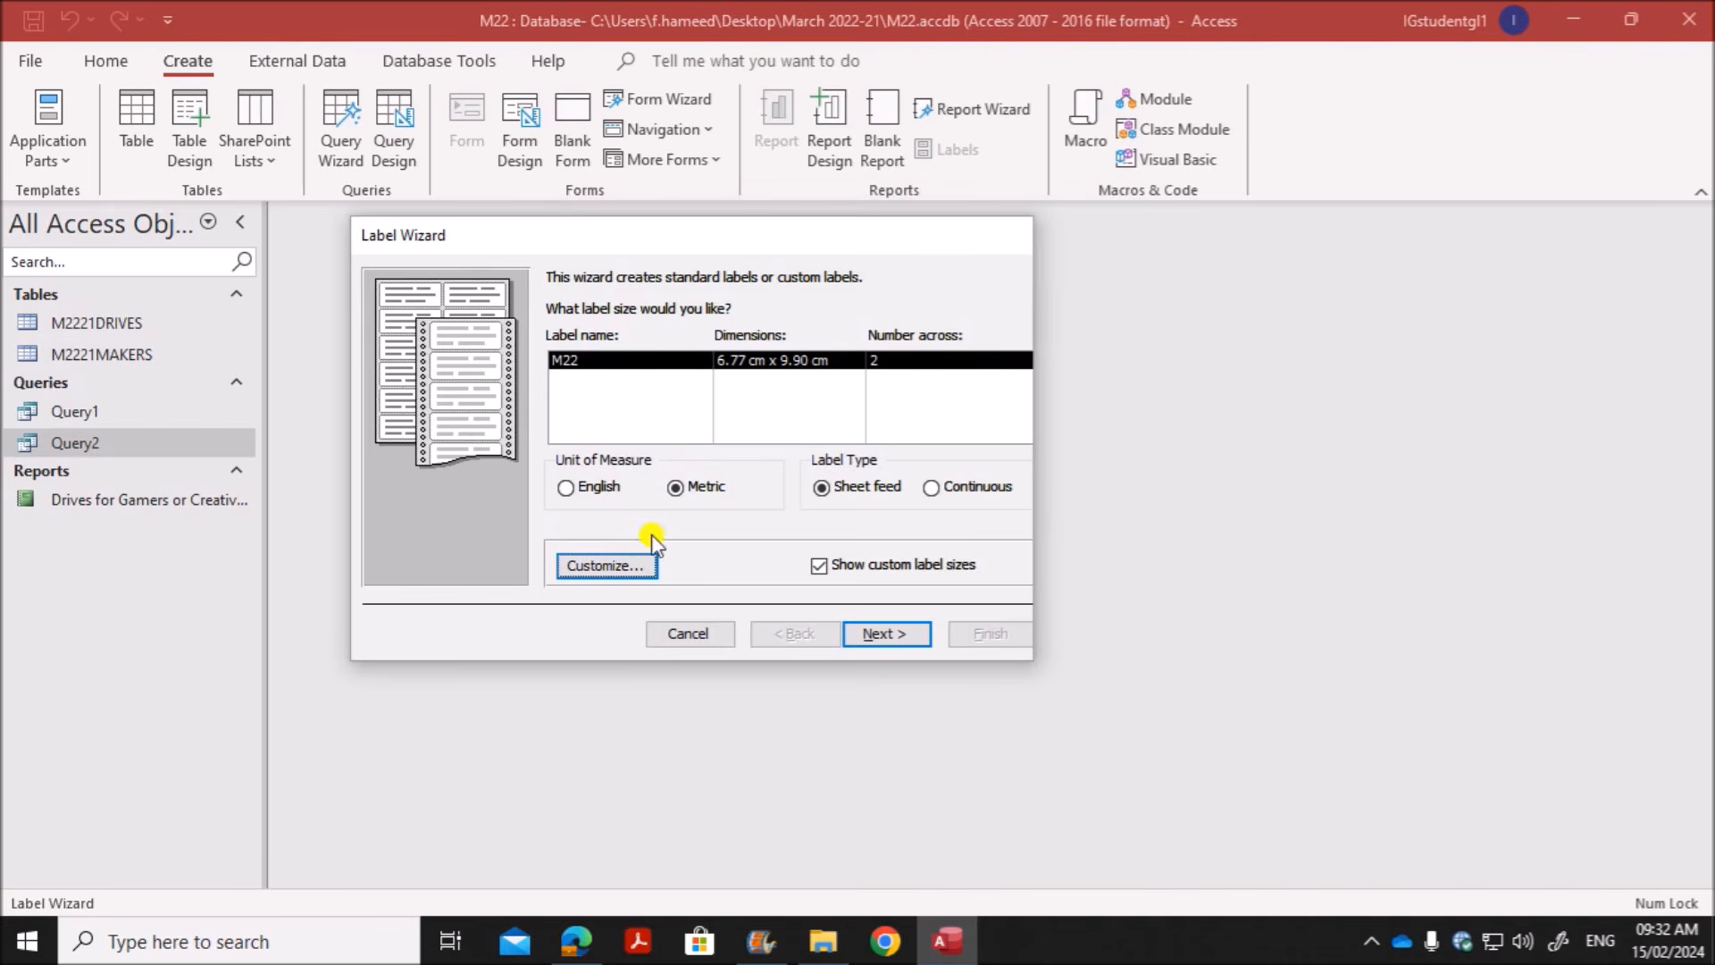
pyautogui.click(885, 634)
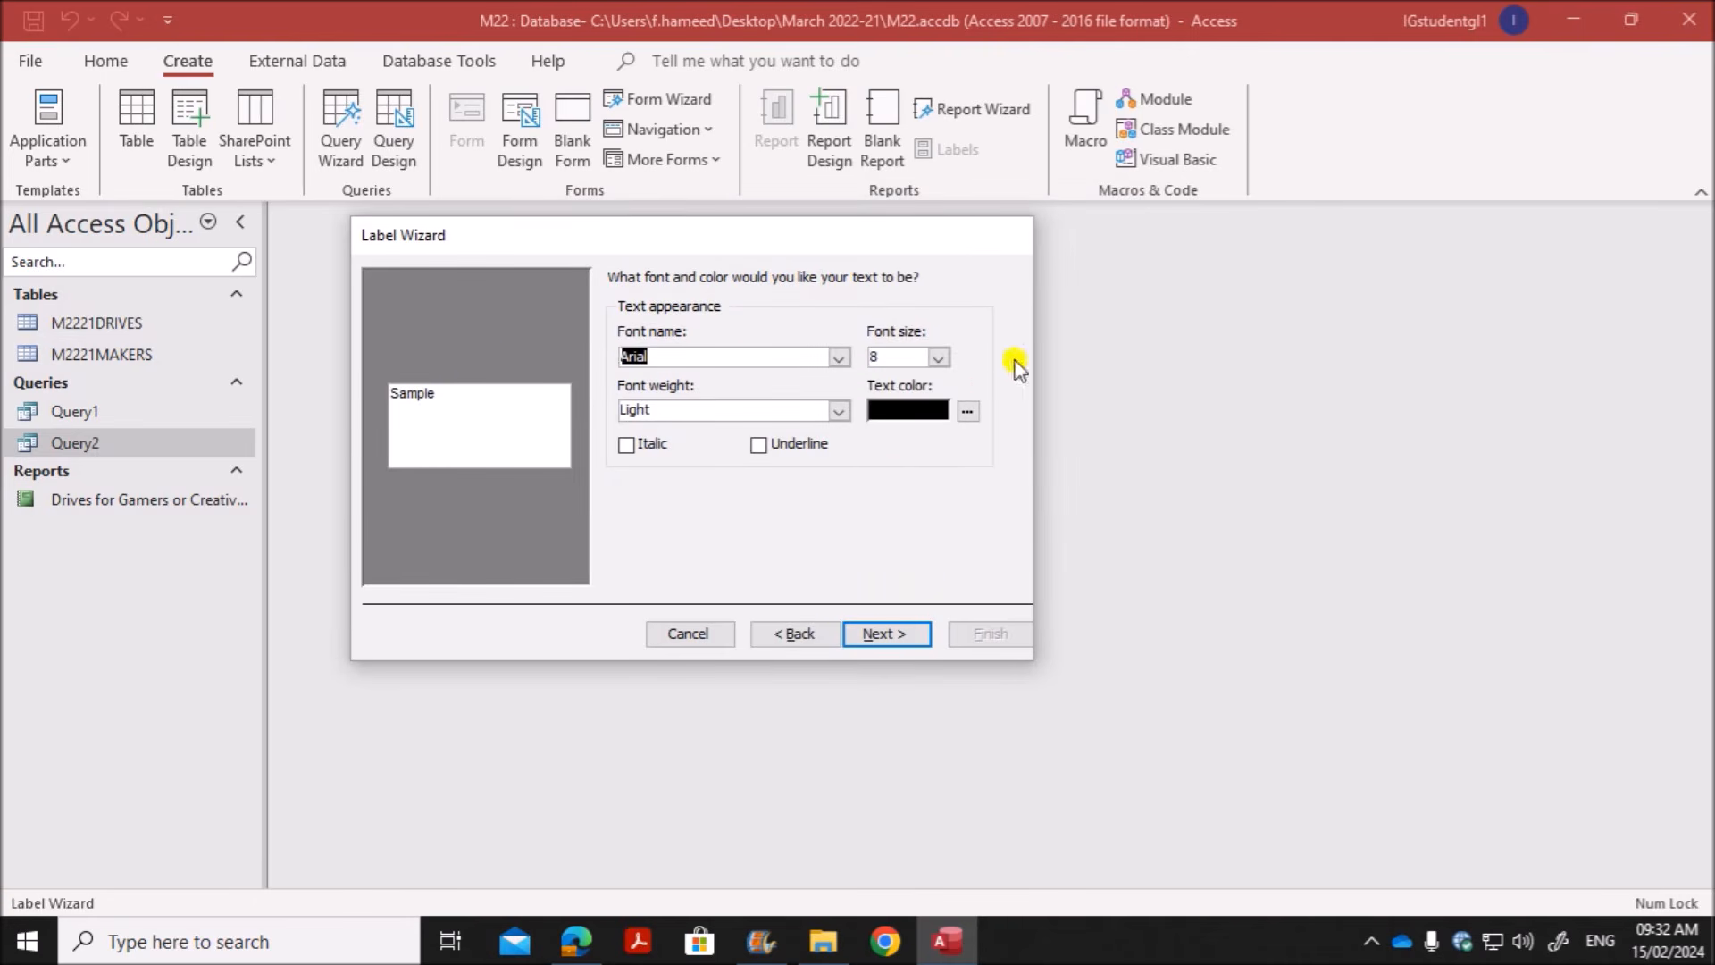
pyautogui.click(904, 640)
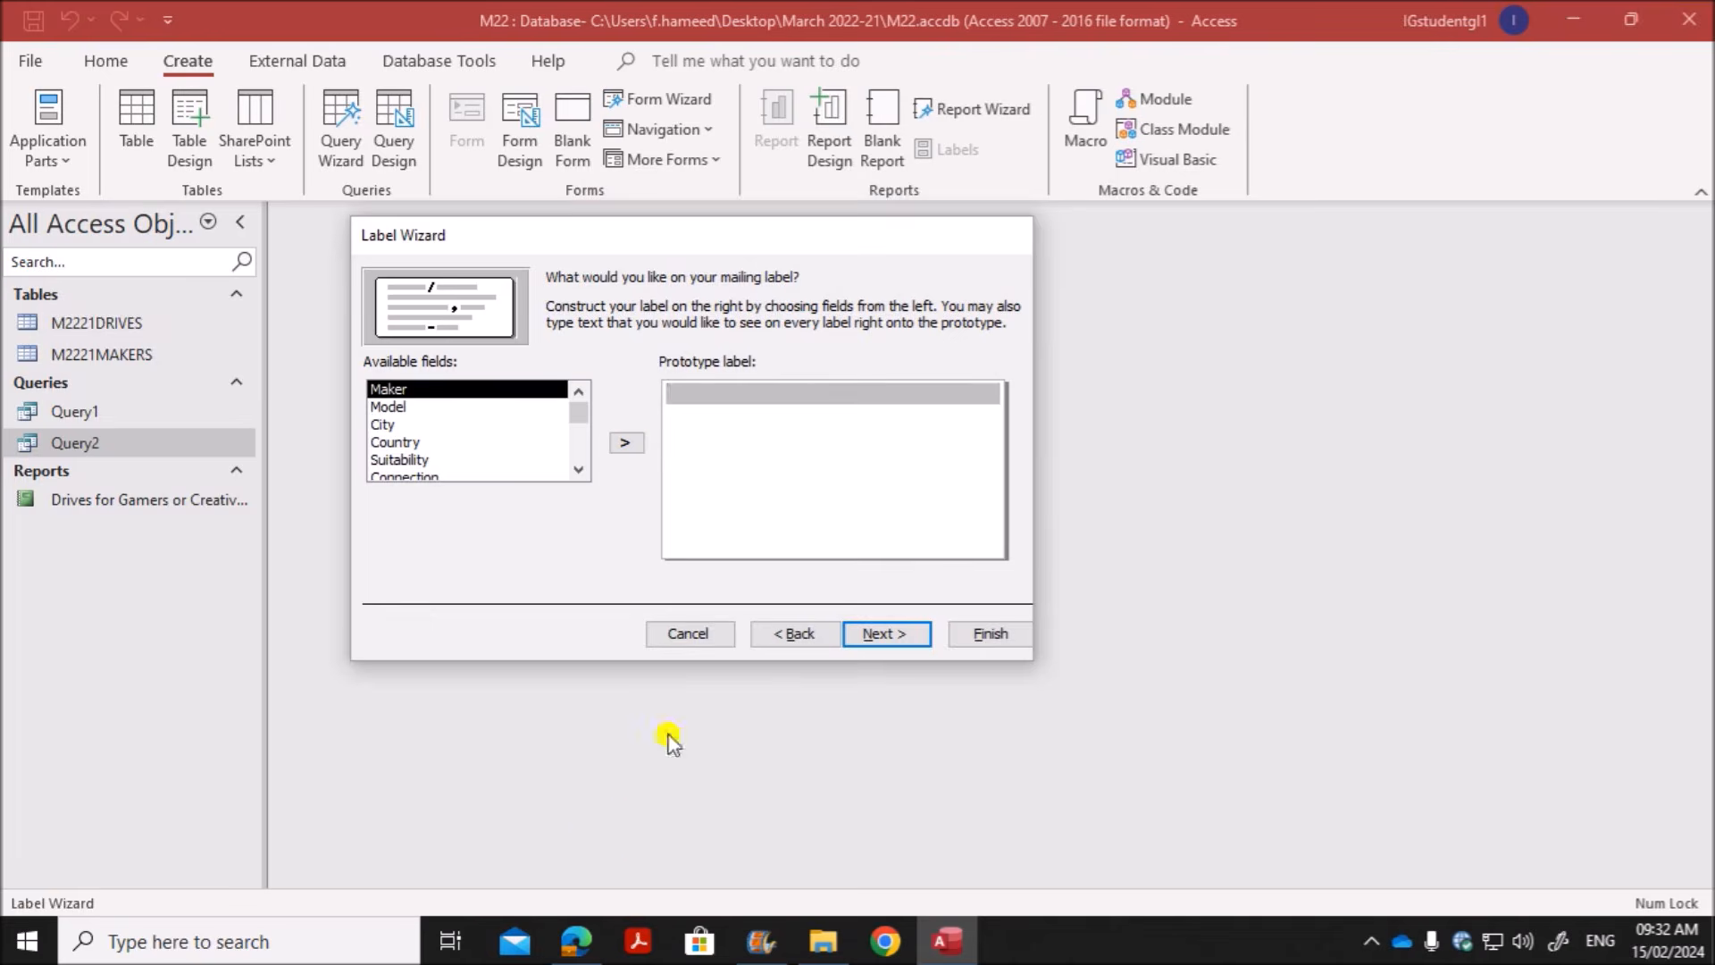
# Step: Highlight the Maker/Model and City/Country rows of the label layout in the exam PDF, and return to the Label Wizard
pyautogui.click(598, 945)
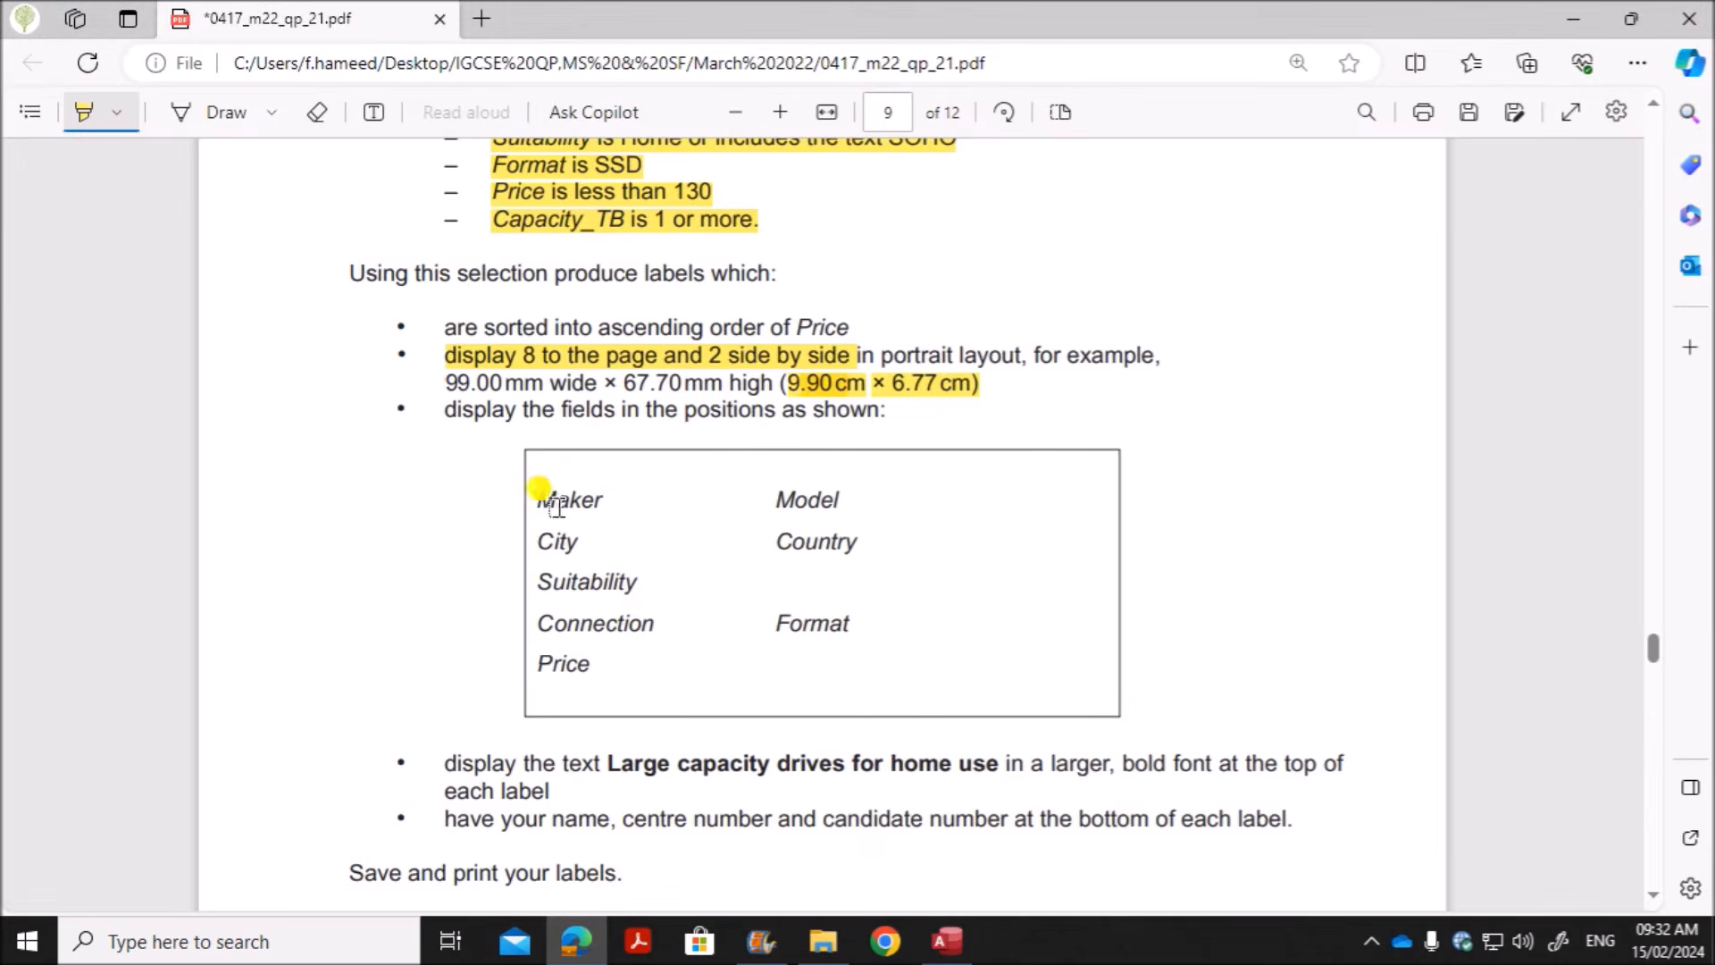
pyautogui.moveTo(536, 498); pyautogui.dragTo(838, 501)
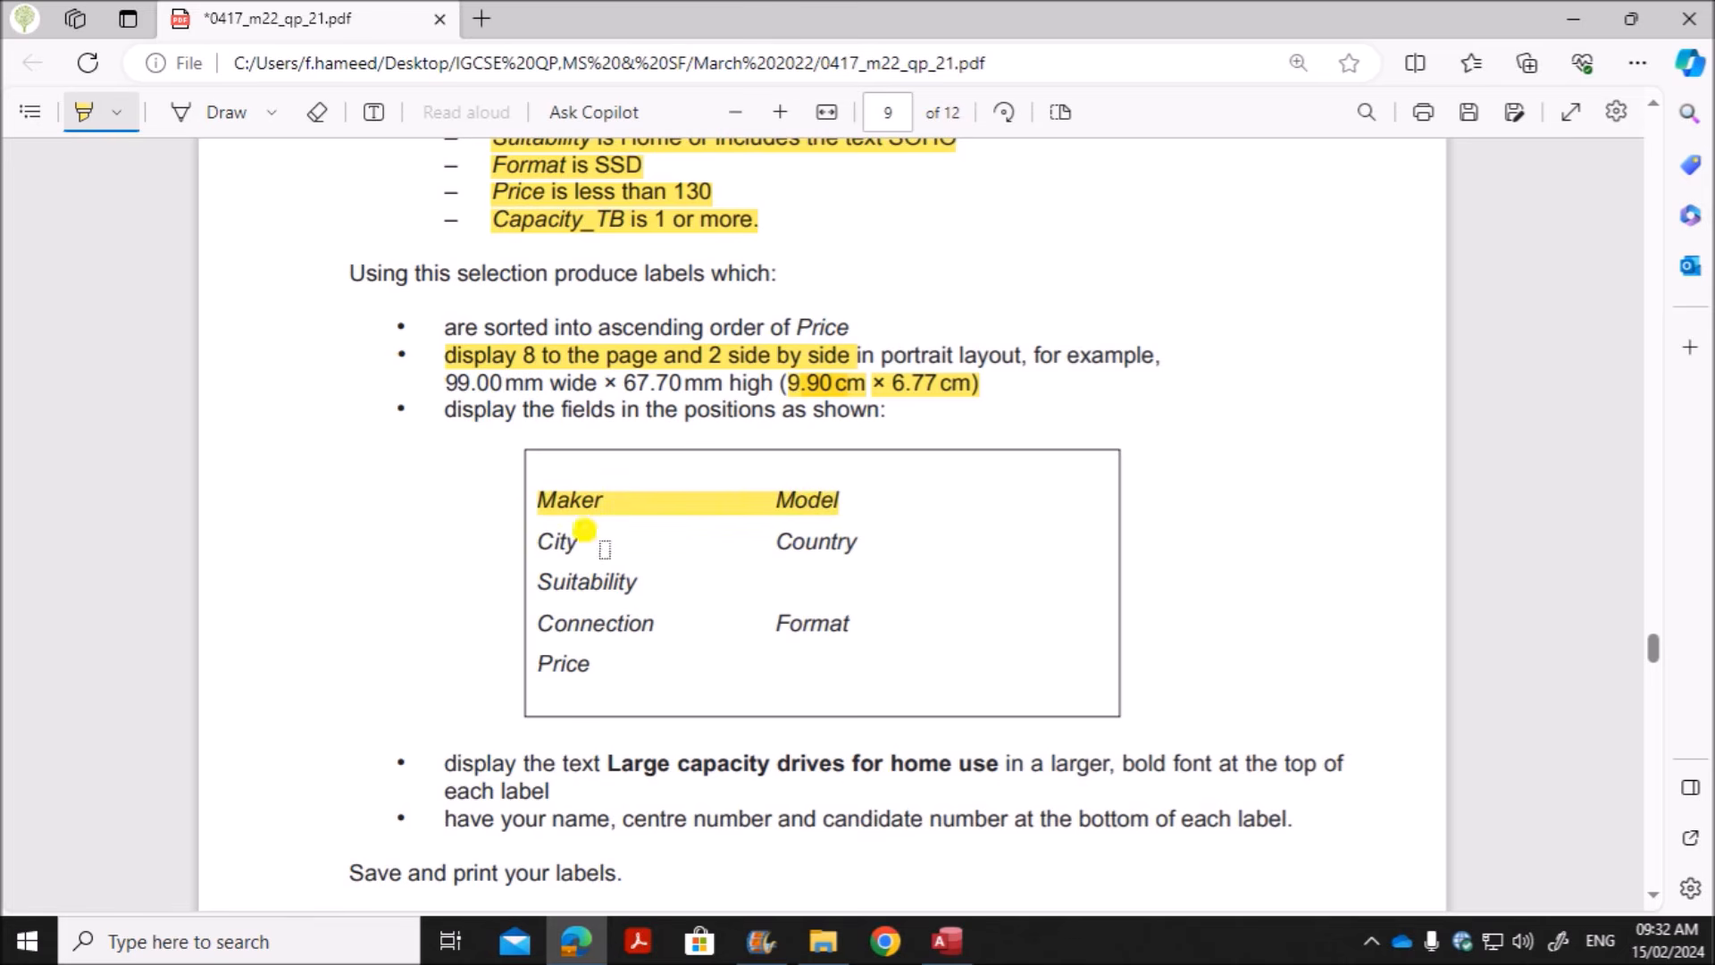
pyautogui.moveTo(540, 544); pyautogui.dragTo(899, 557)
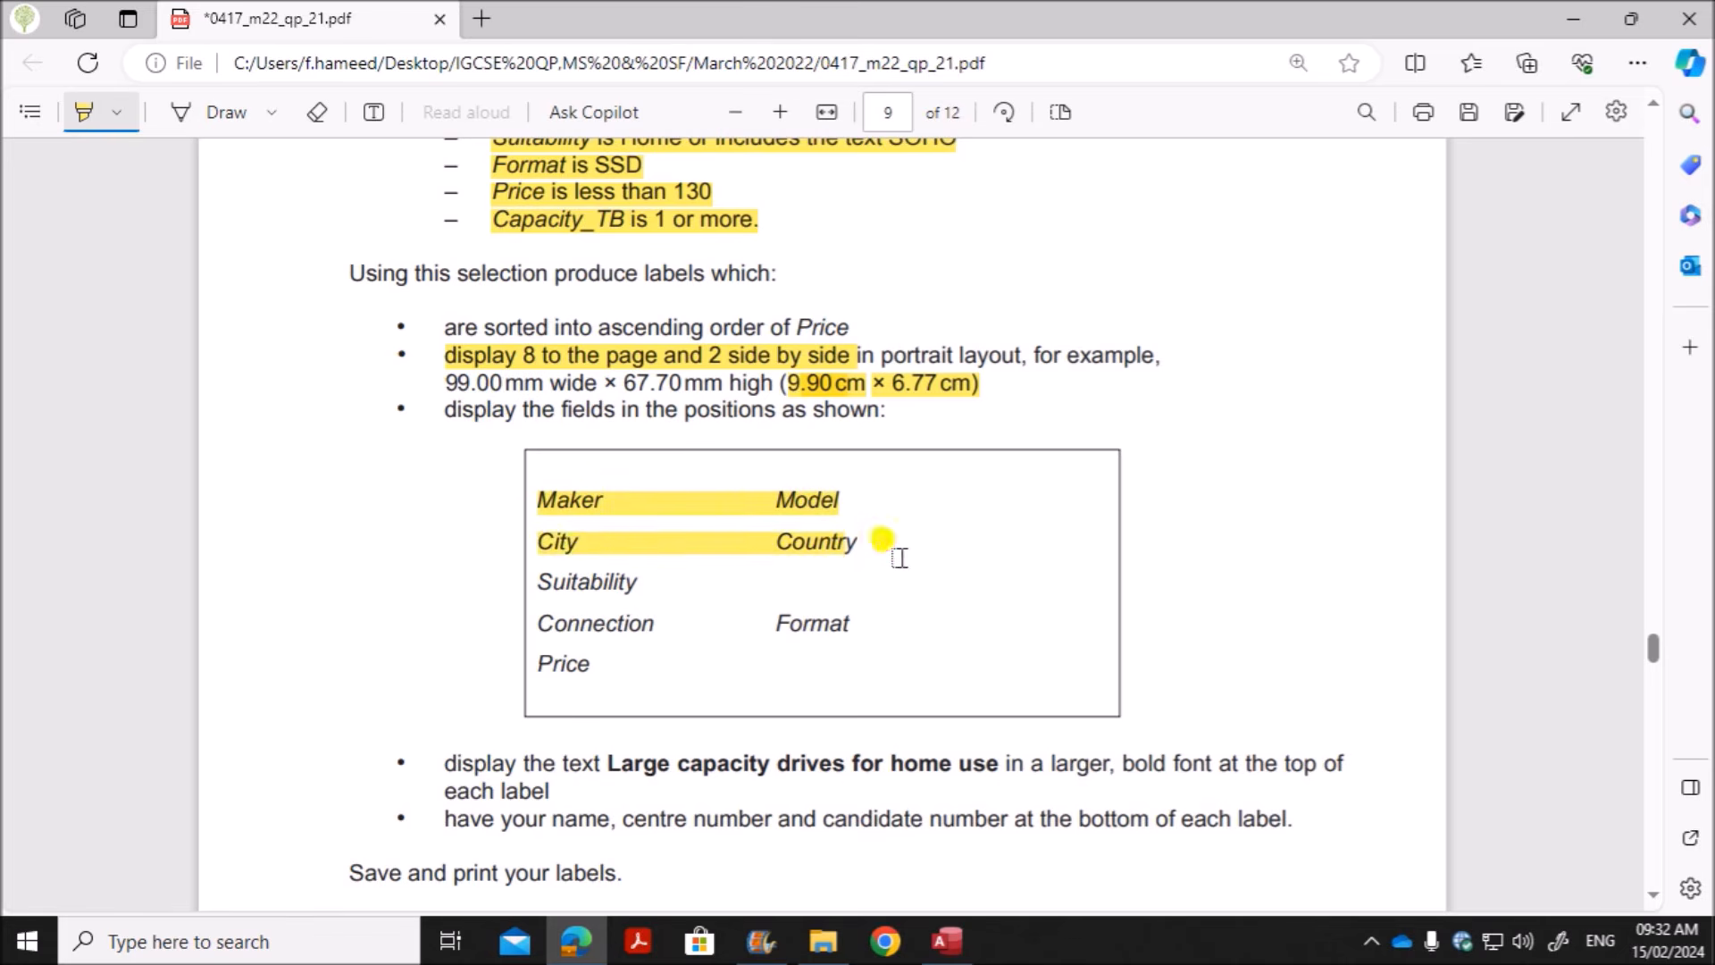
pyautogui.click(936, 947)
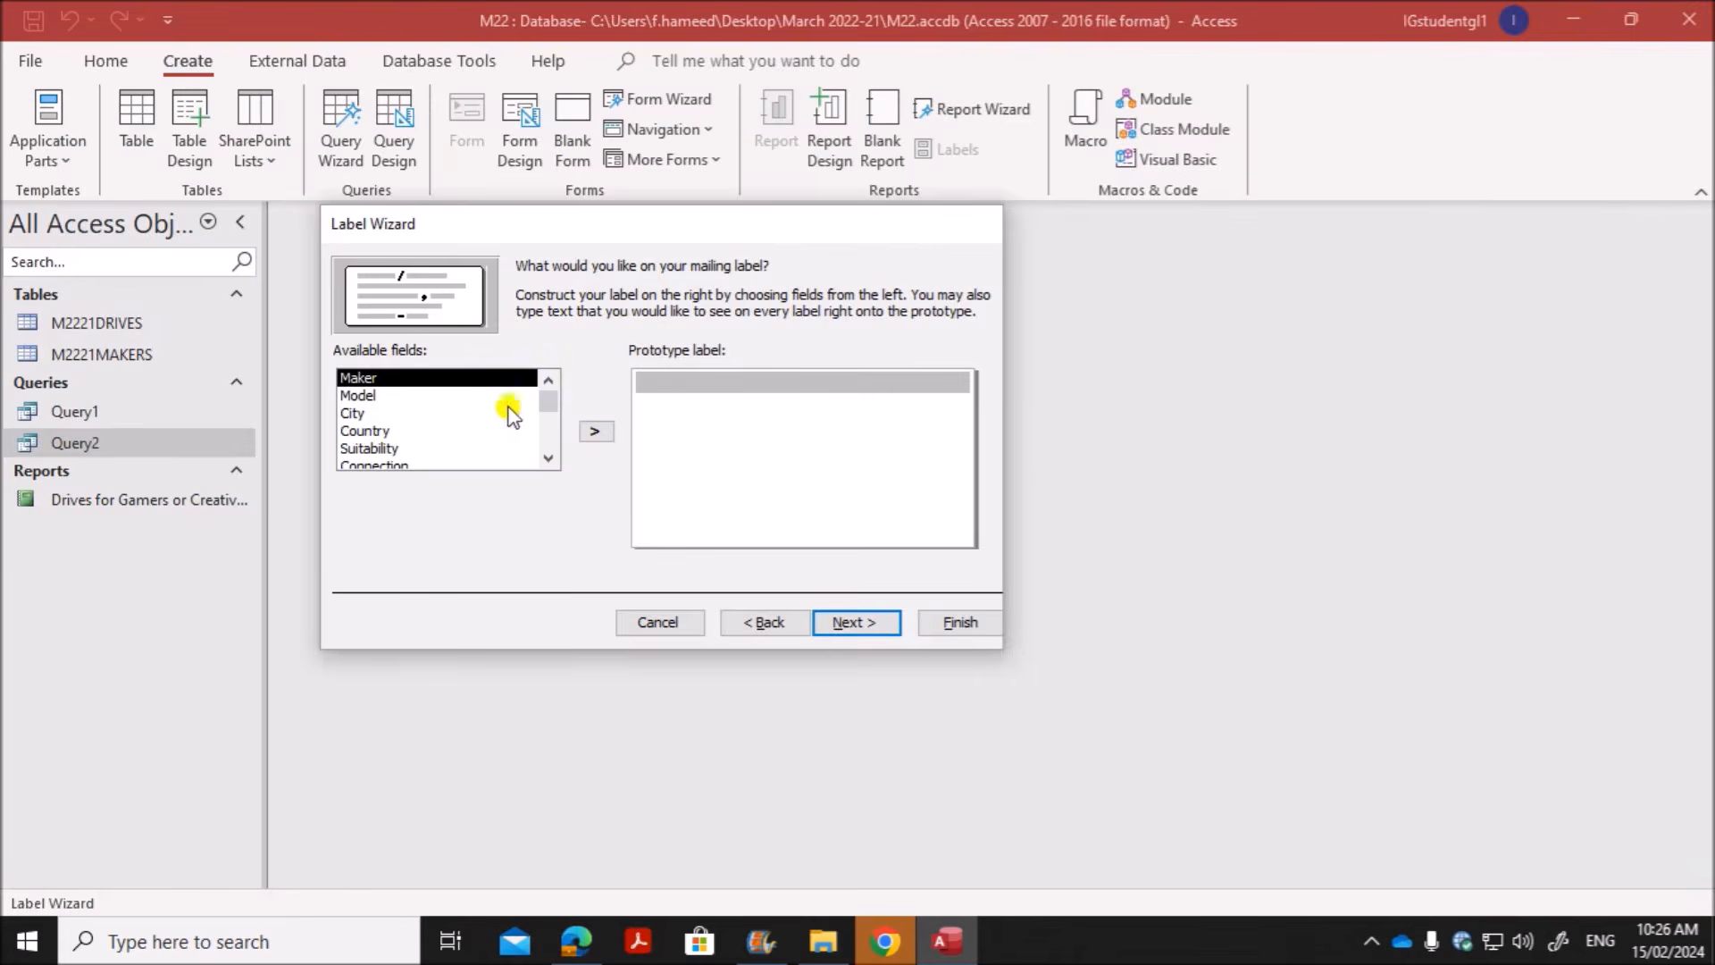
# Step: Place the Maker and Model fields on the prototype label's first line, separated by spaces
pyautogui.click(598, 433)
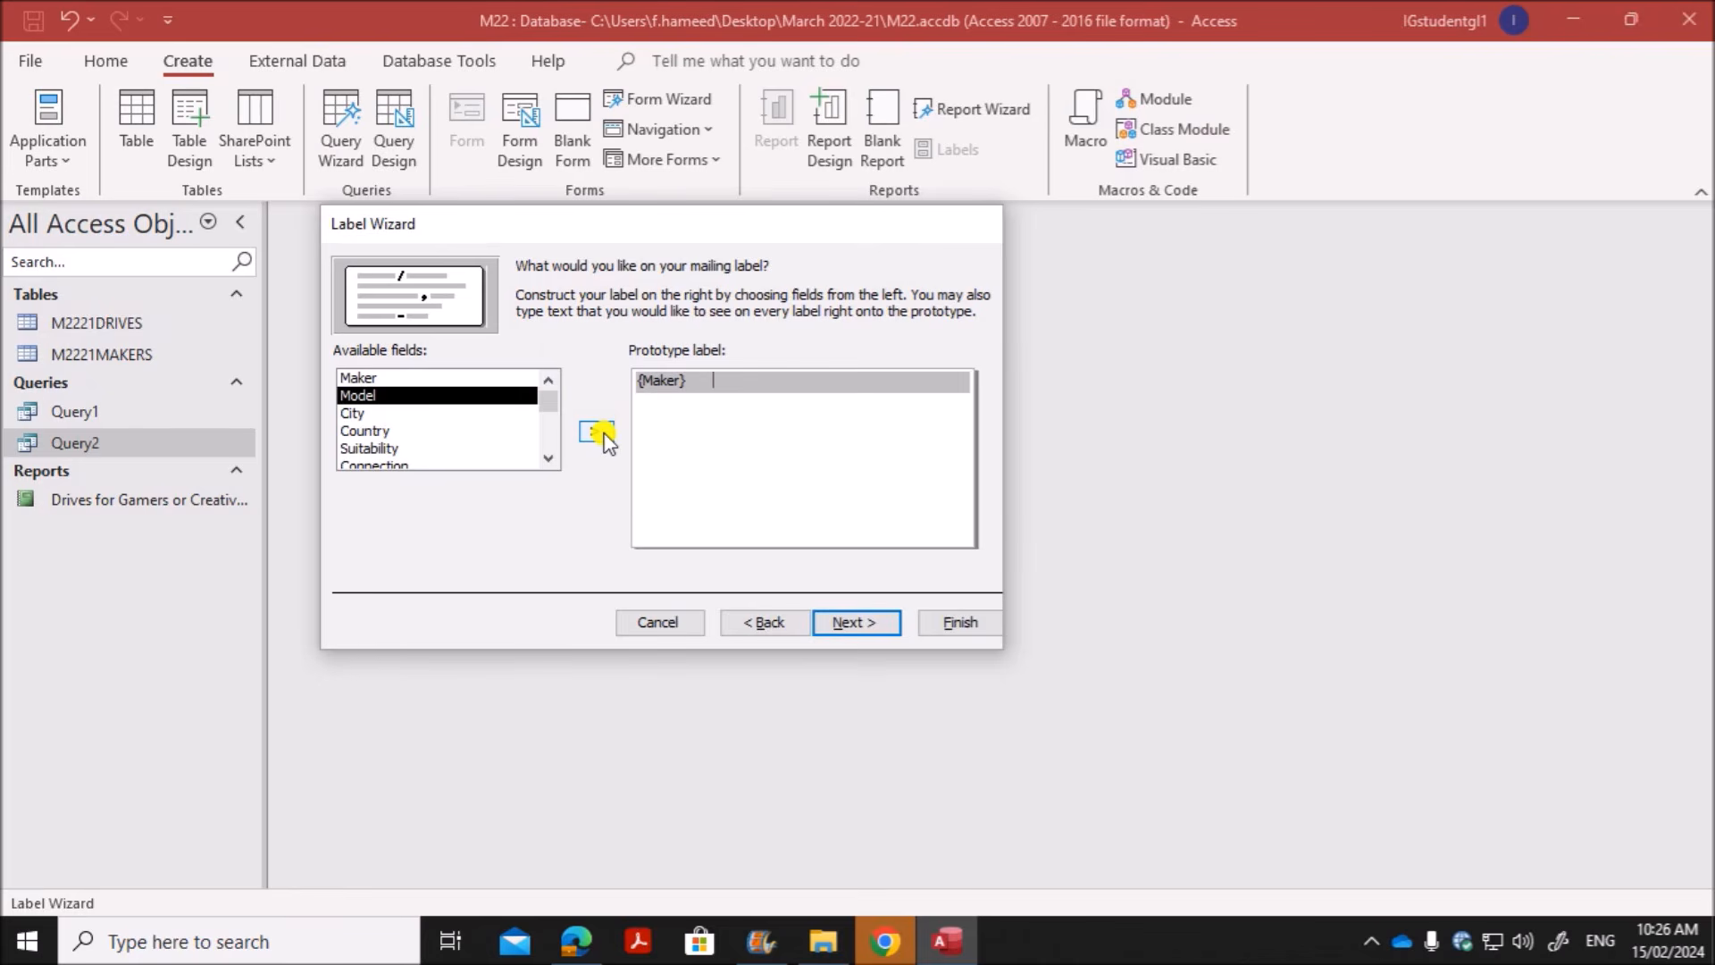
pyautogui.click(597, 432)
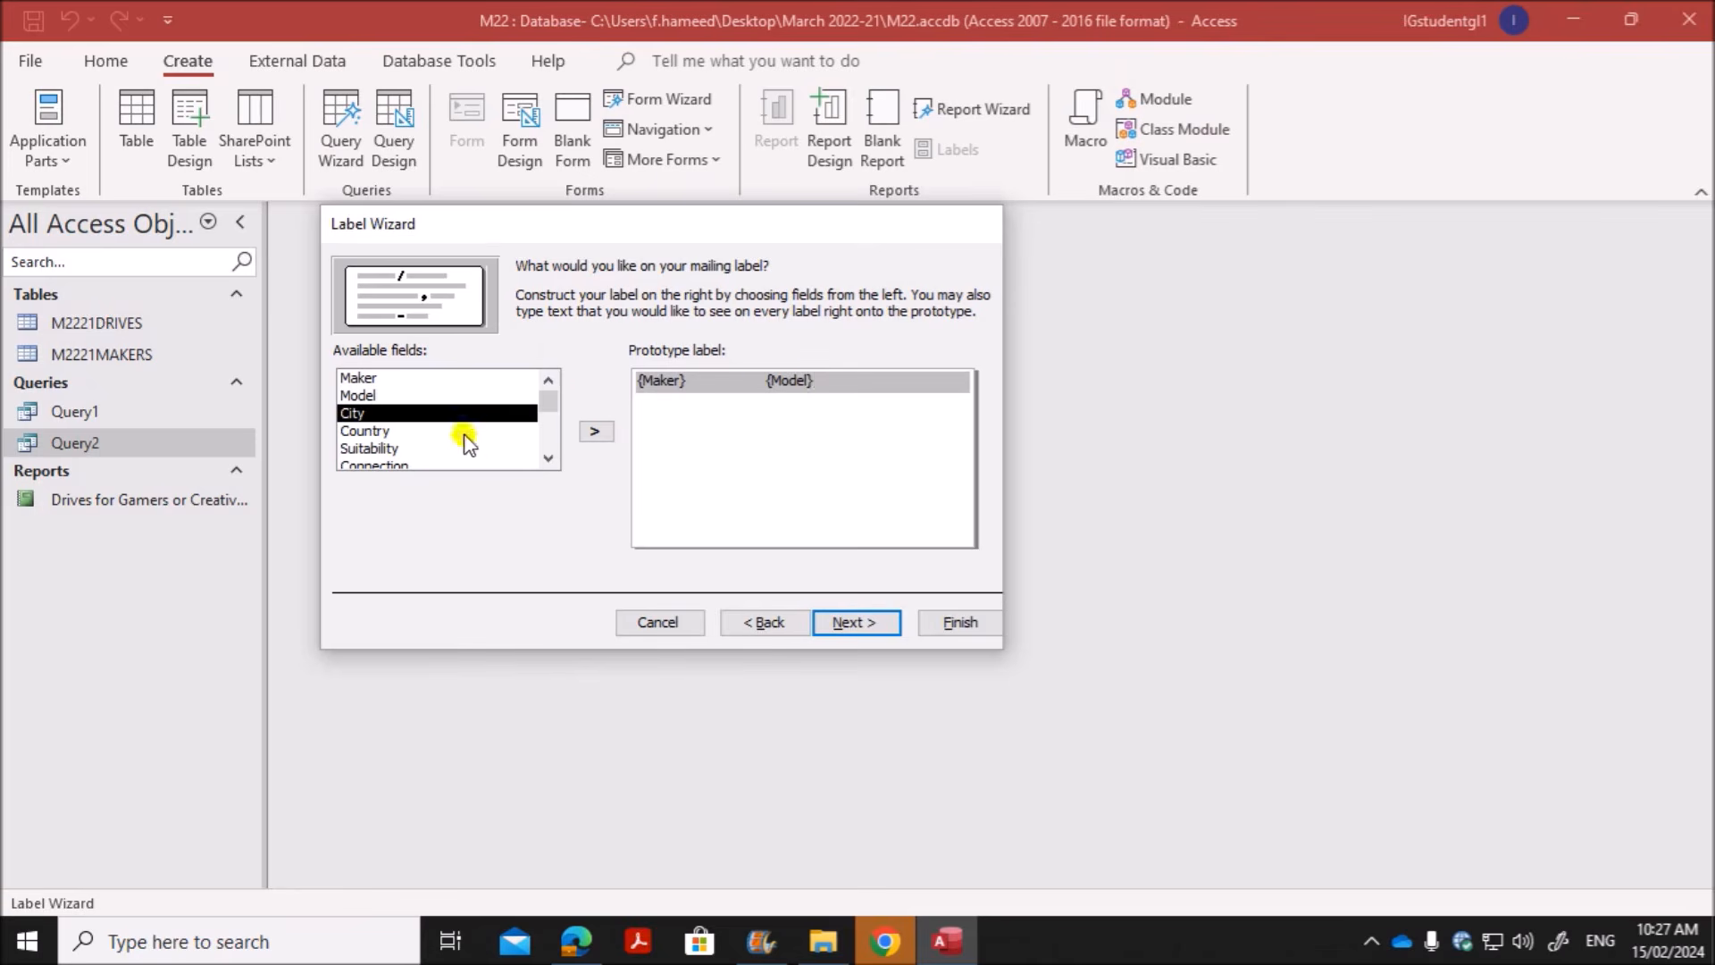
# Step: Recheck the label field layout in the exam PDF, and delete the Model field from the prototype label in Access
pyautogui.click(576, 940)
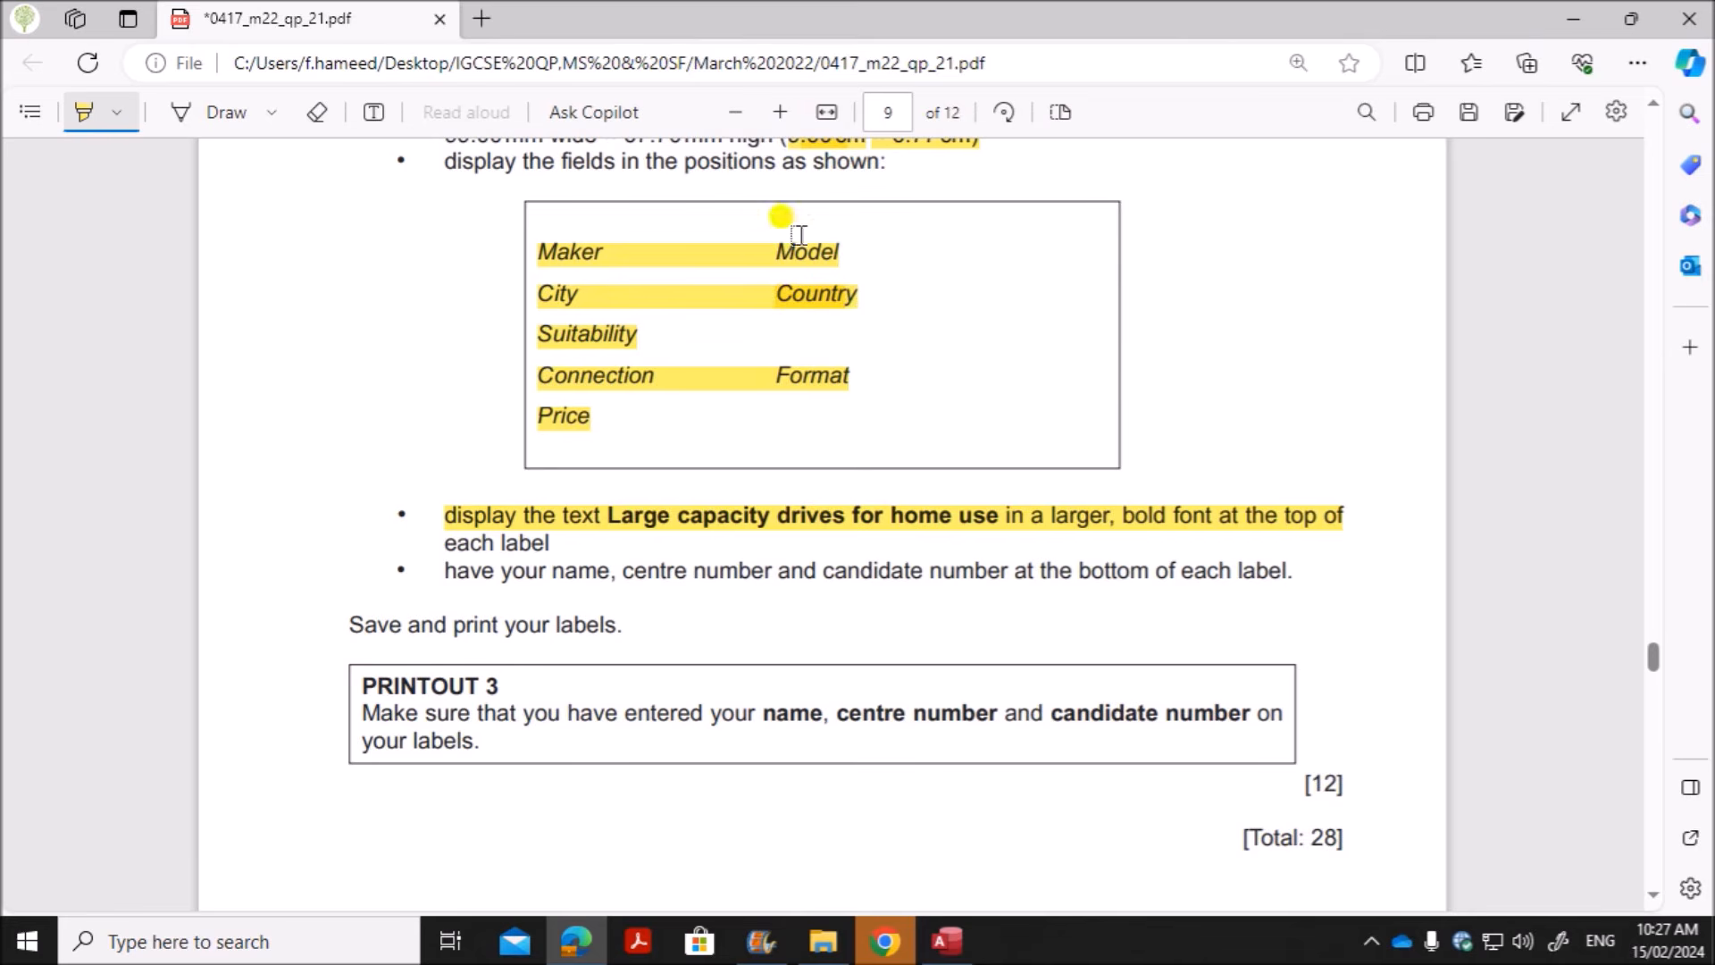
pyautogui.click(940, 955)
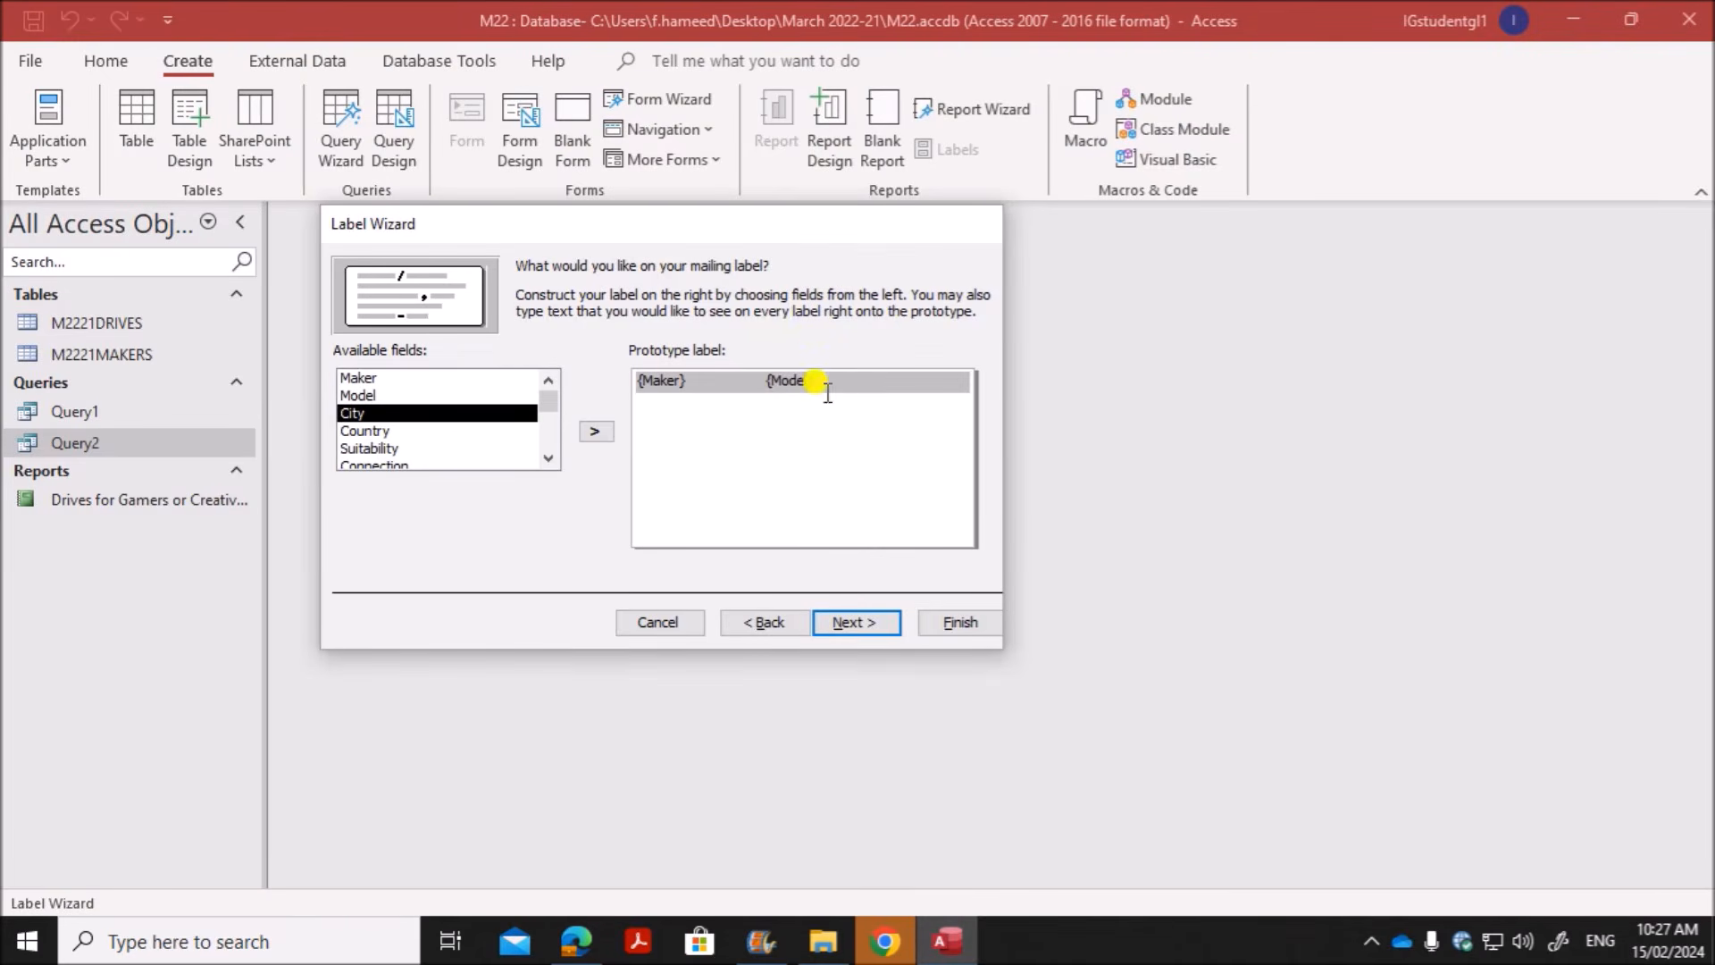
pyautogui.moveTo(835, 382); pyautogui.dragTo(772, 384)
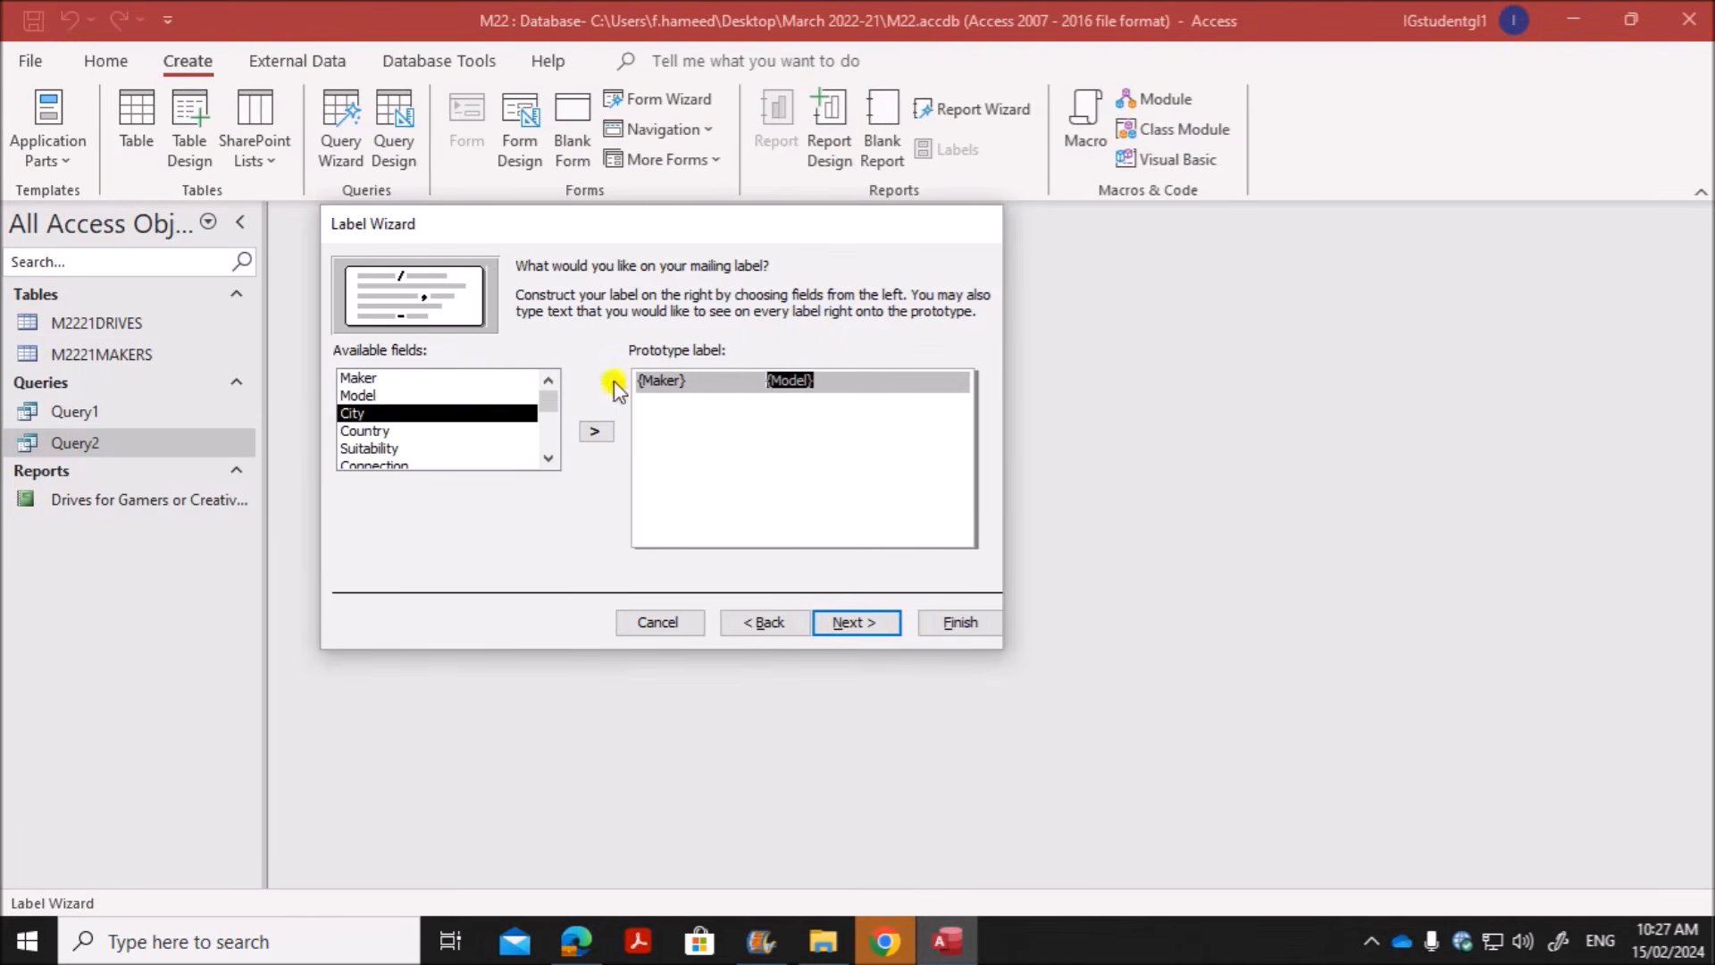
pyautogui.press('BackSpace')
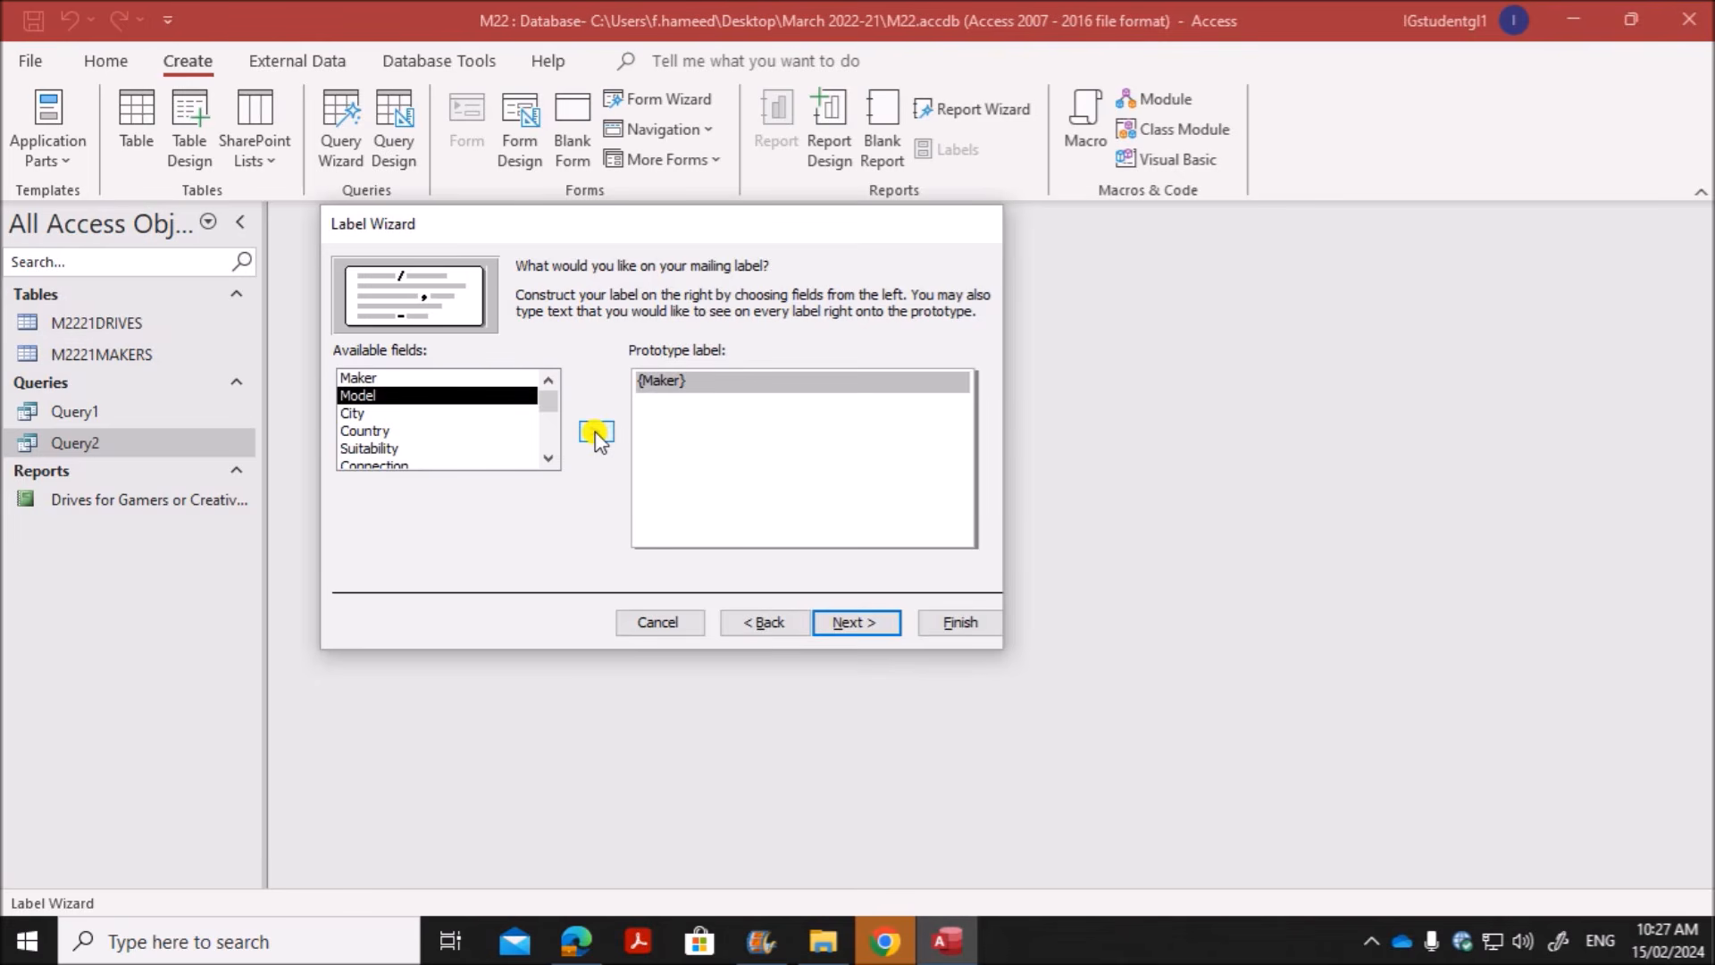
# Step: Add Model, City, Country, Suitability, Connection, Format and Price below Maker on the prototype label, each on its own line, and continue
pyautogui.press('Return')
pyautogui.click(597, 435)
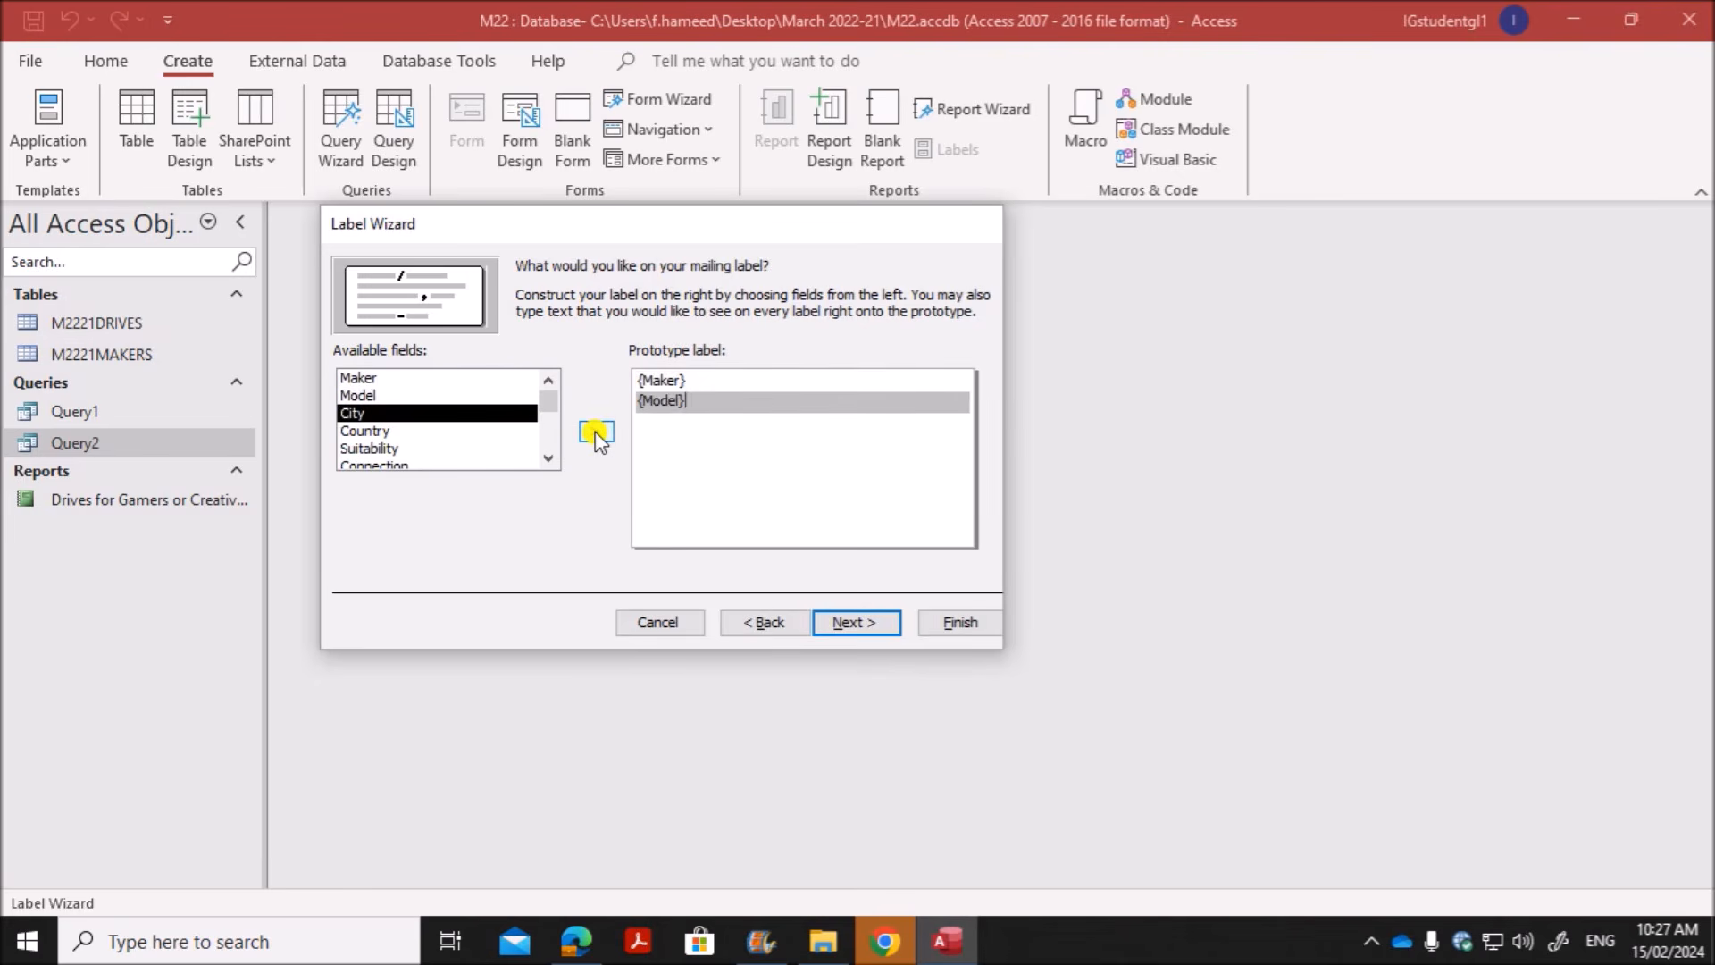
pyautogui.press('Return')
pyautogui.click(597, 435)
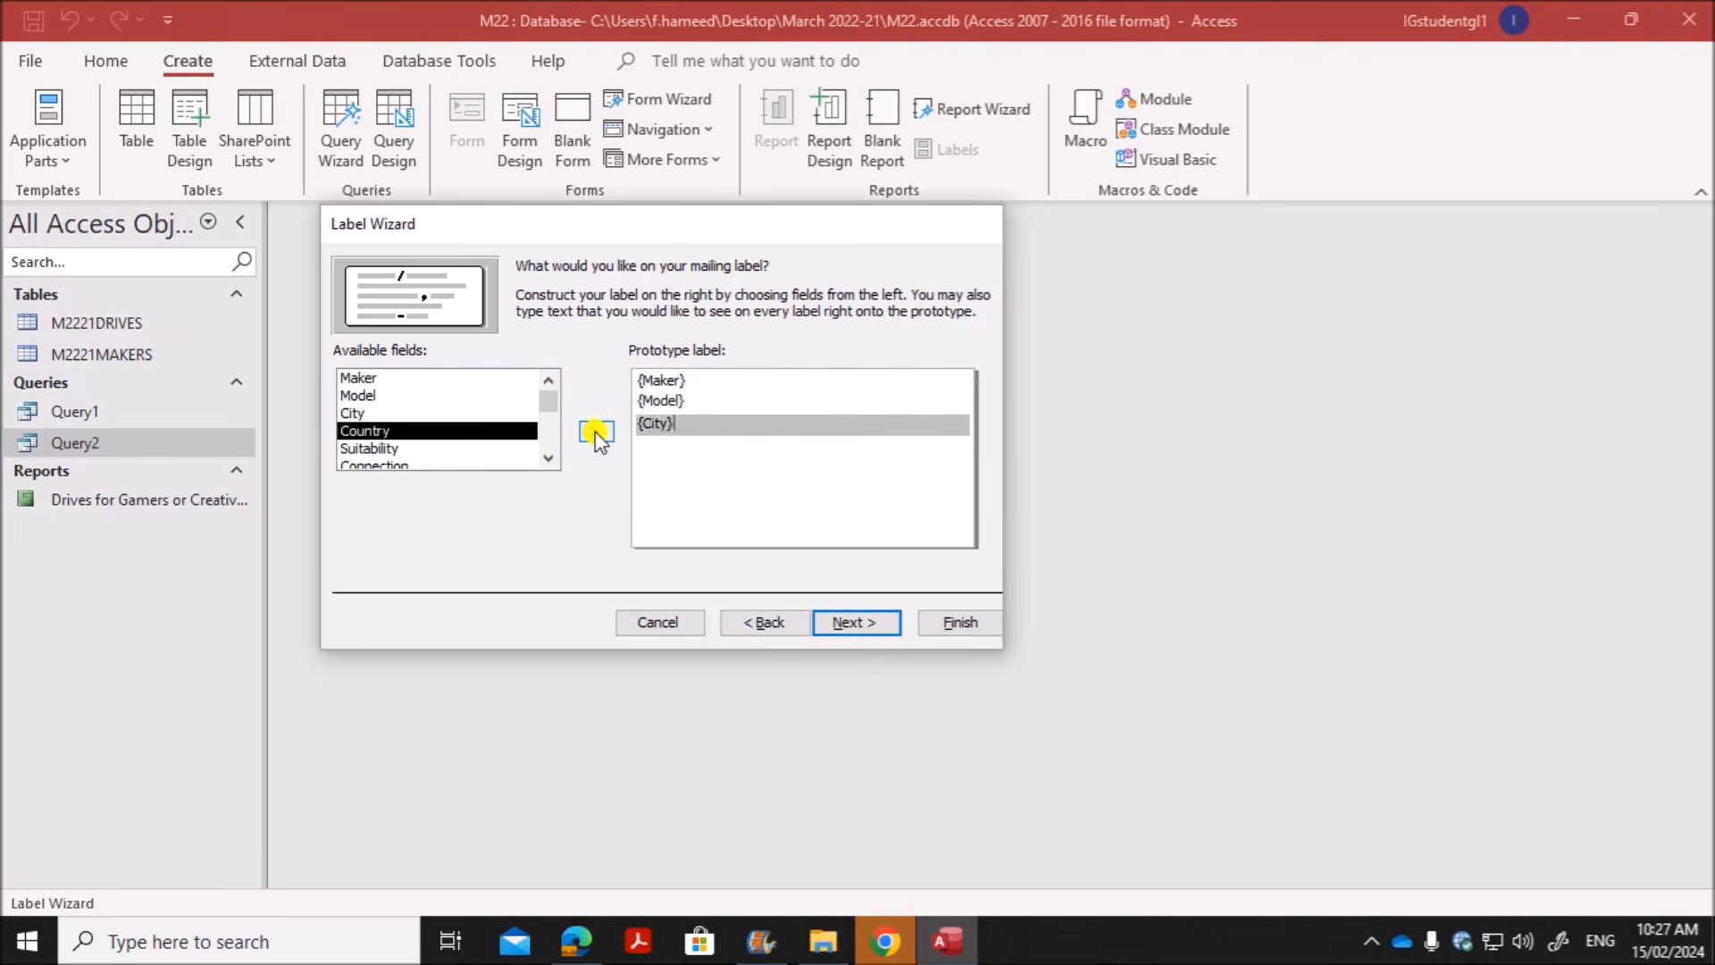
pyautogui.press('Return')
pyautogui.click(596, 435)
pyautogui.press('Return')
pyautogui.click(597, 435)
pyautogui.press('Return')
pyautogui.click(597, 435)
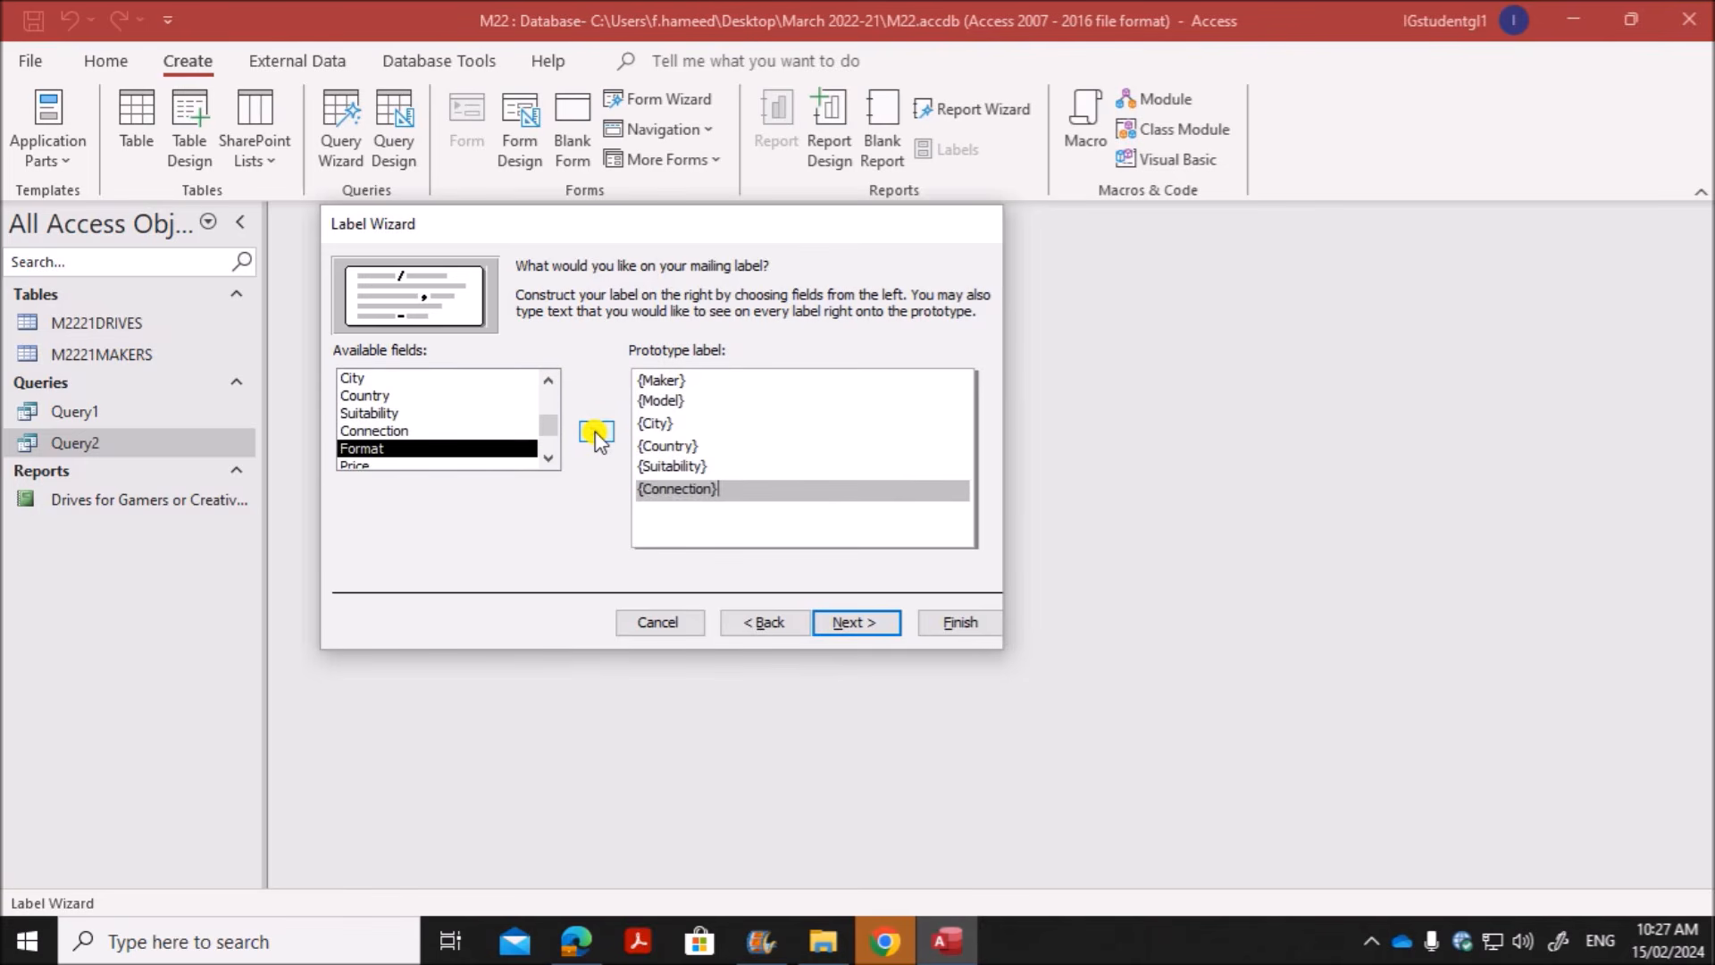
pyautogui.press('Return')
pyautogui.click(596, 435)
pyautogui.press('Return')
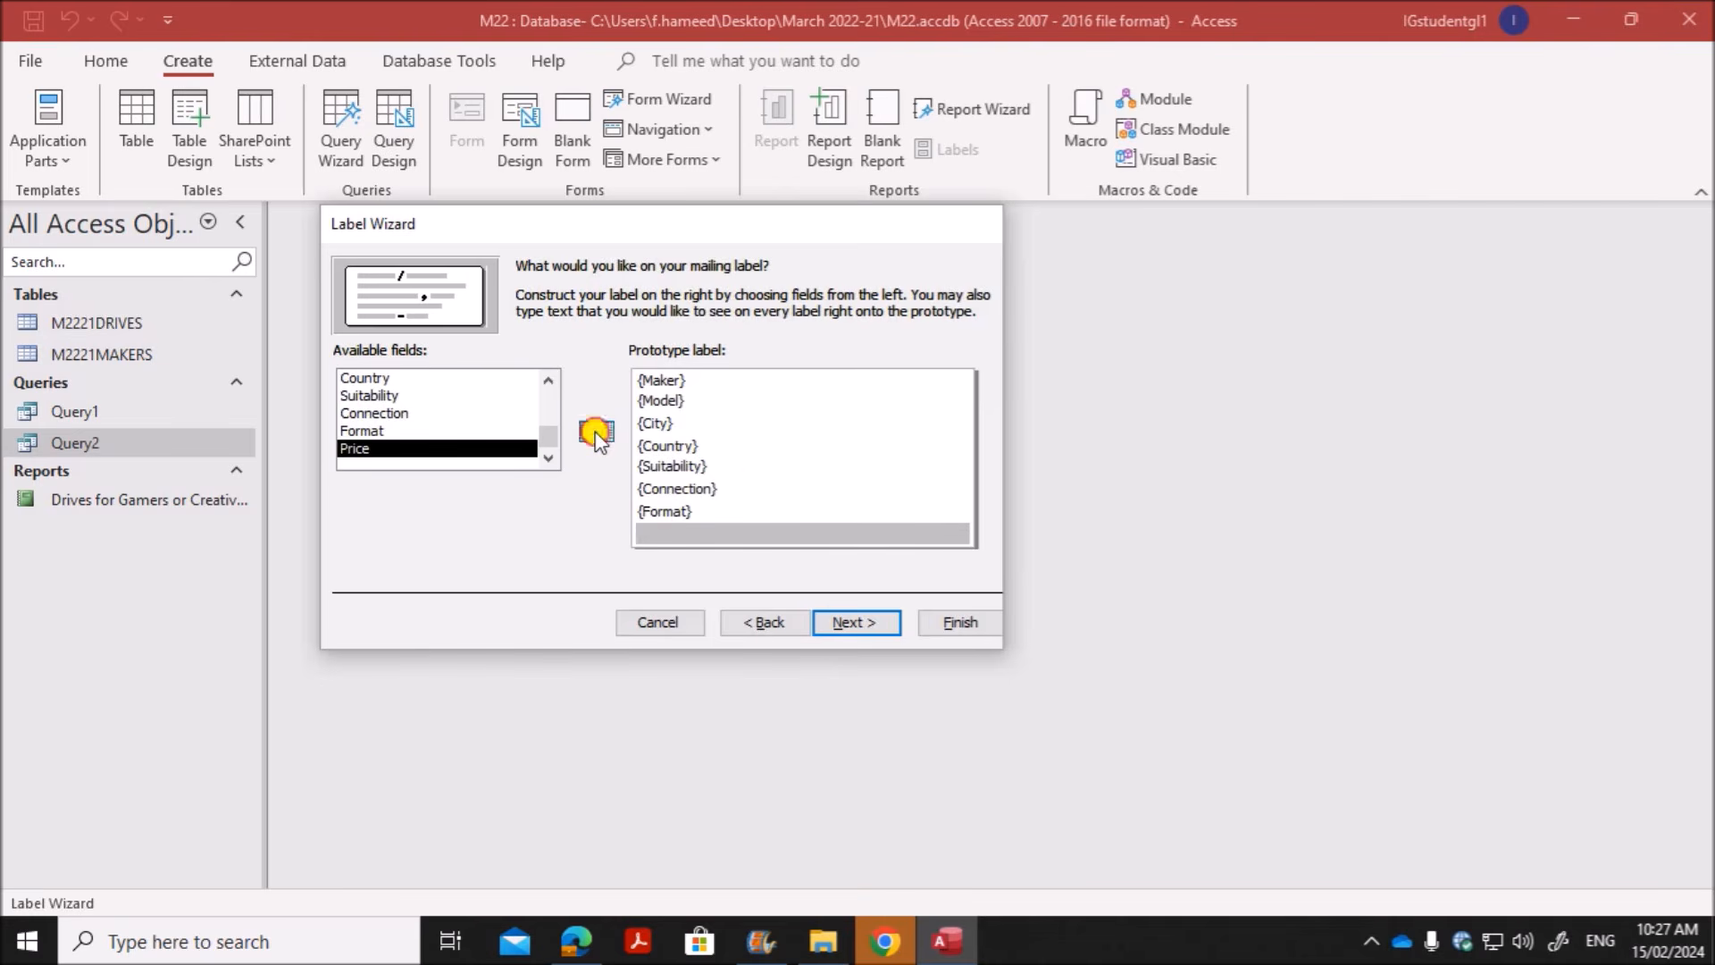
pyautogui.click(856, 621)
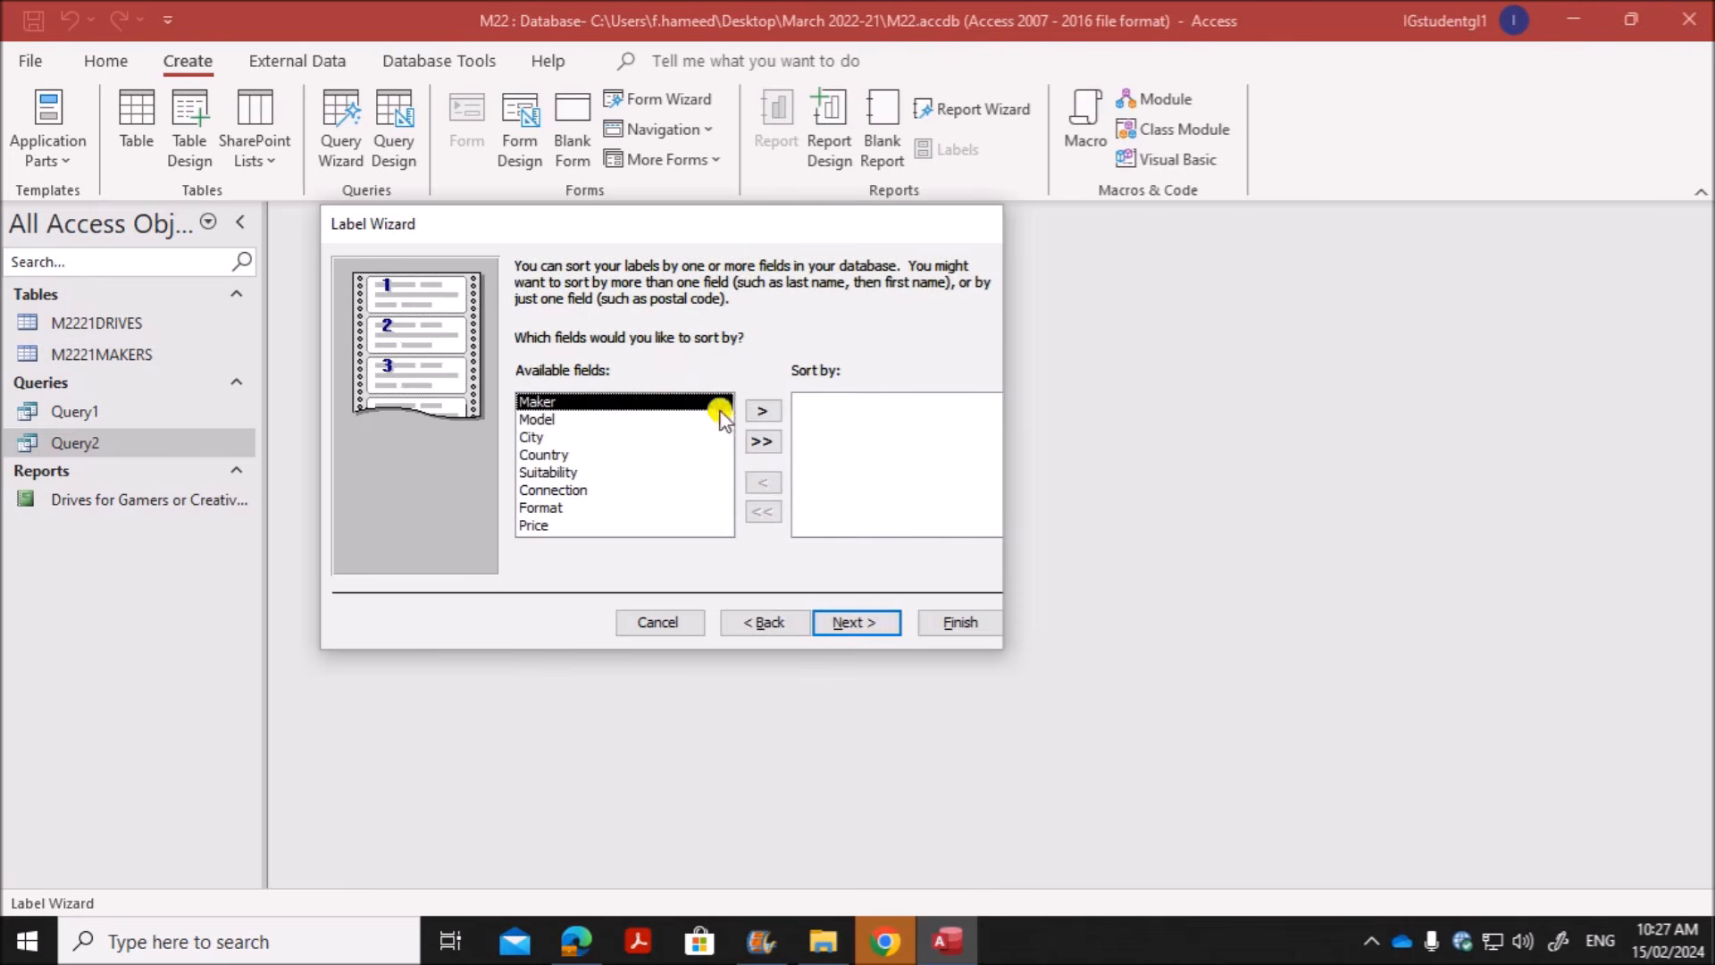
# Step: Check the sort requirement in the exam PDF, return to Access and sort the labels by Price in the Label Wizard
pyautogui.click(576, 933)
pyautogui.scroll(4, 631, 558)
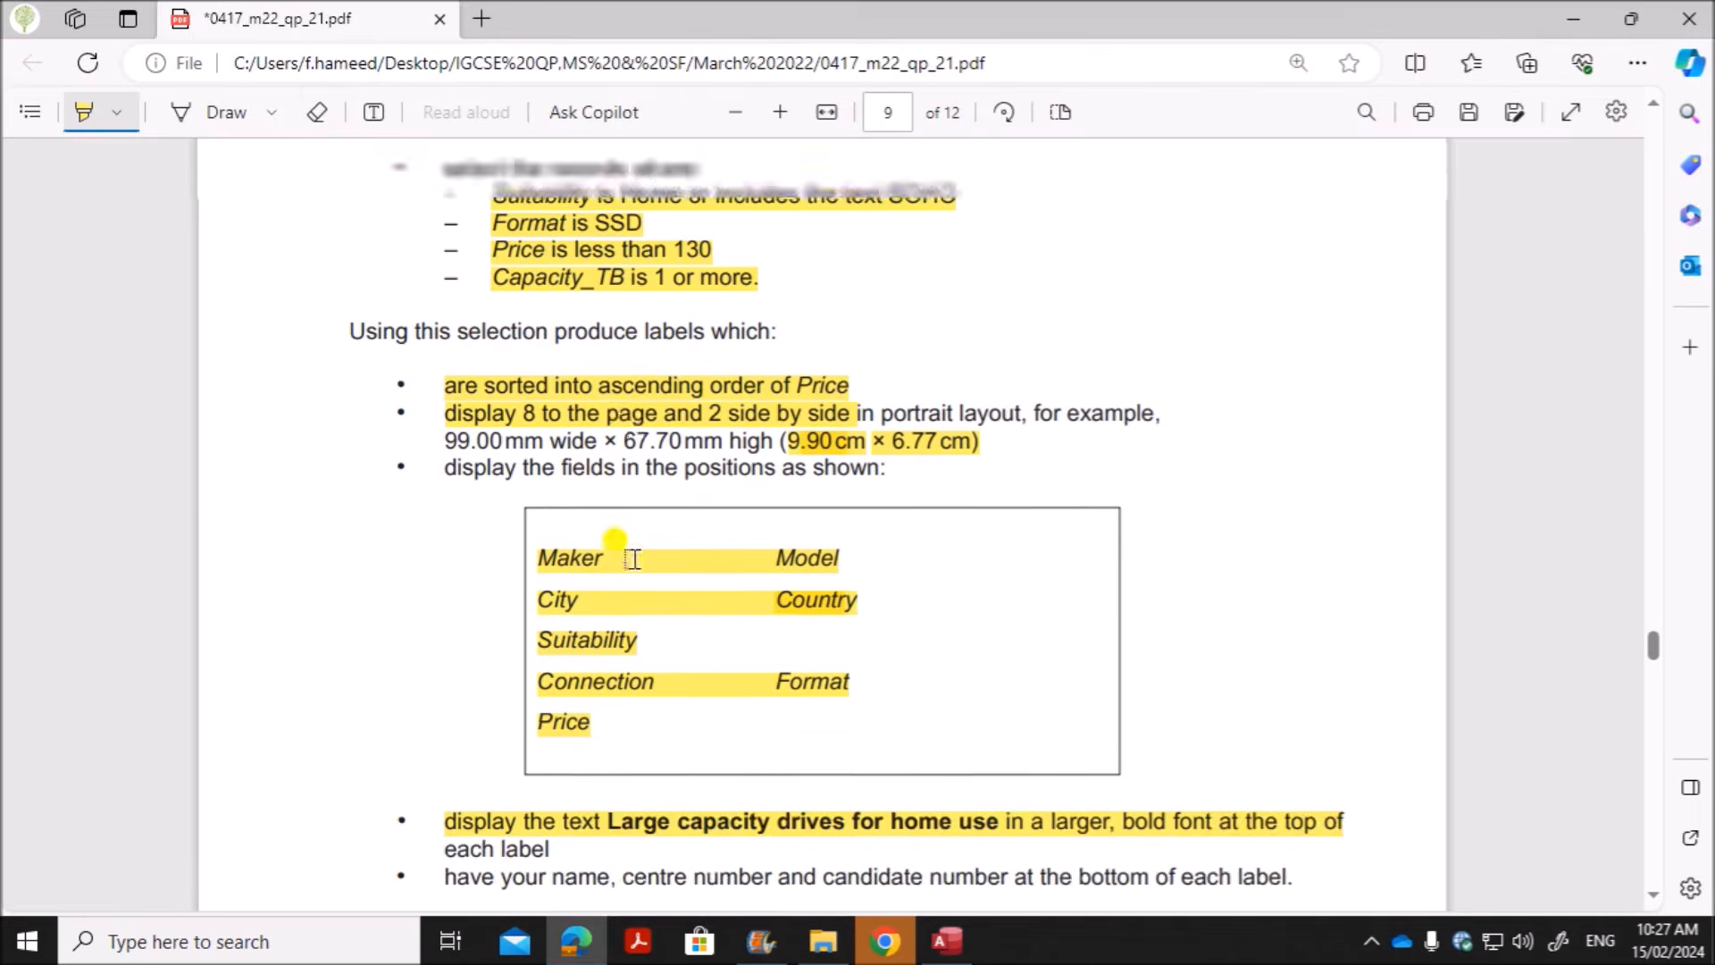
pyautogui.moveTo(597, 449); pyautogui.dragTo(848, 451)
pyautogui.click(936, 947)
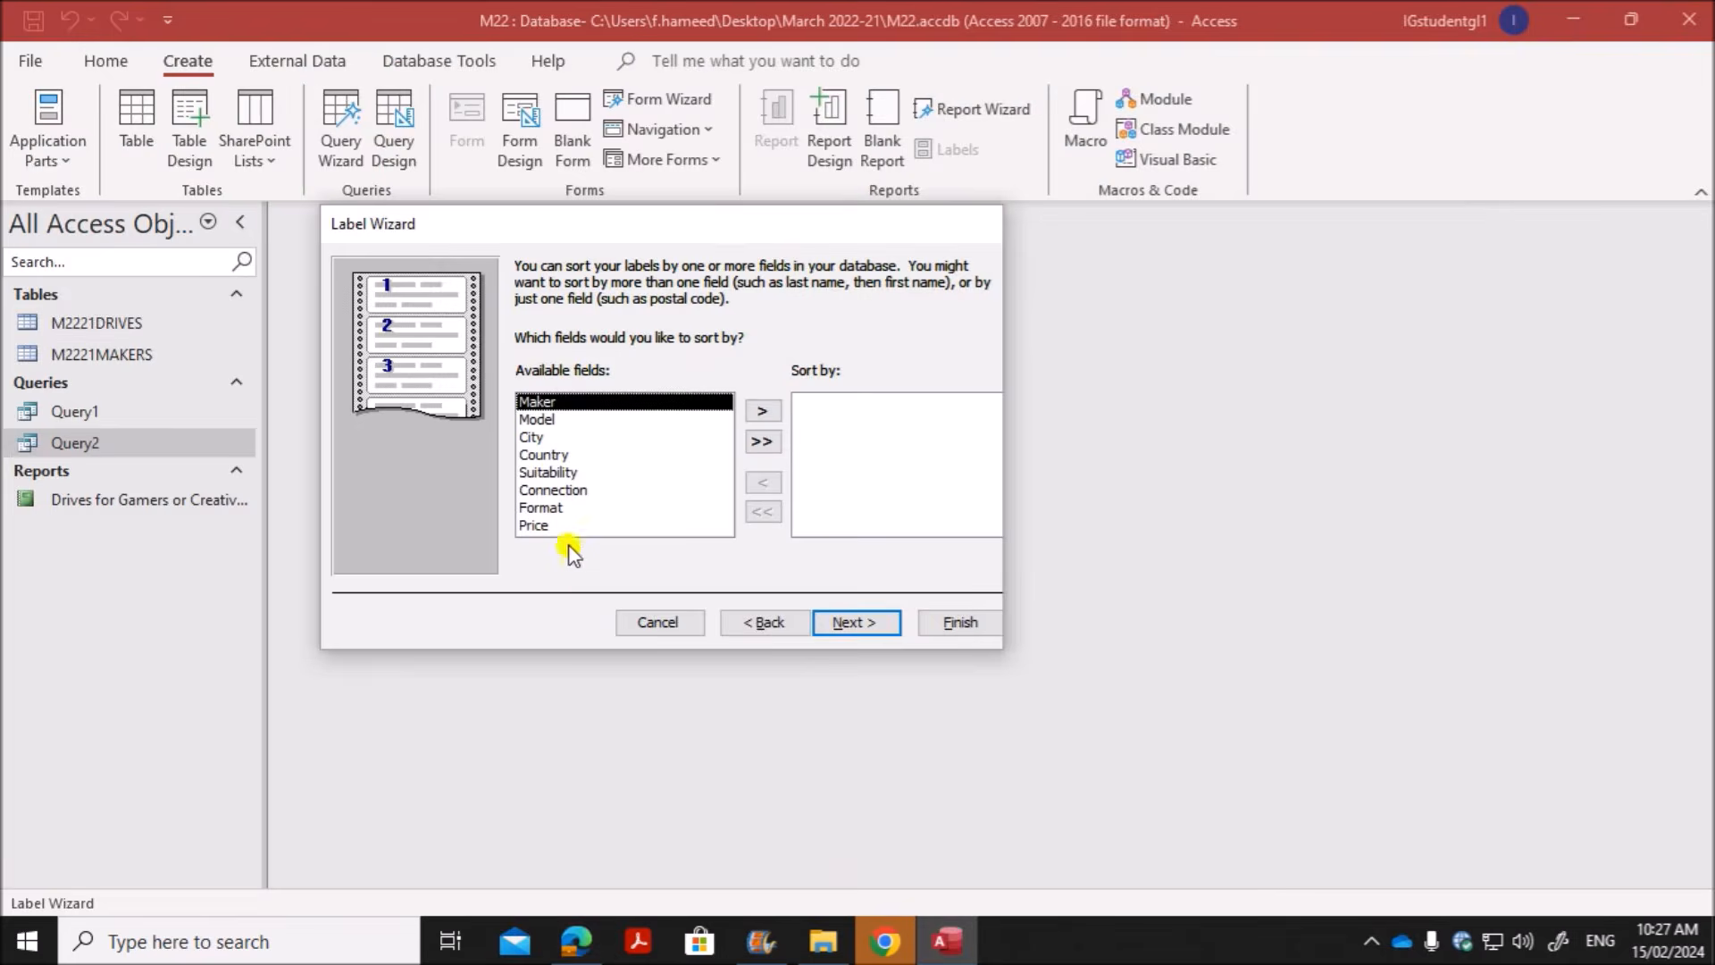
pyautogui.click(549, 525)
pyautogui.click(762, 411)
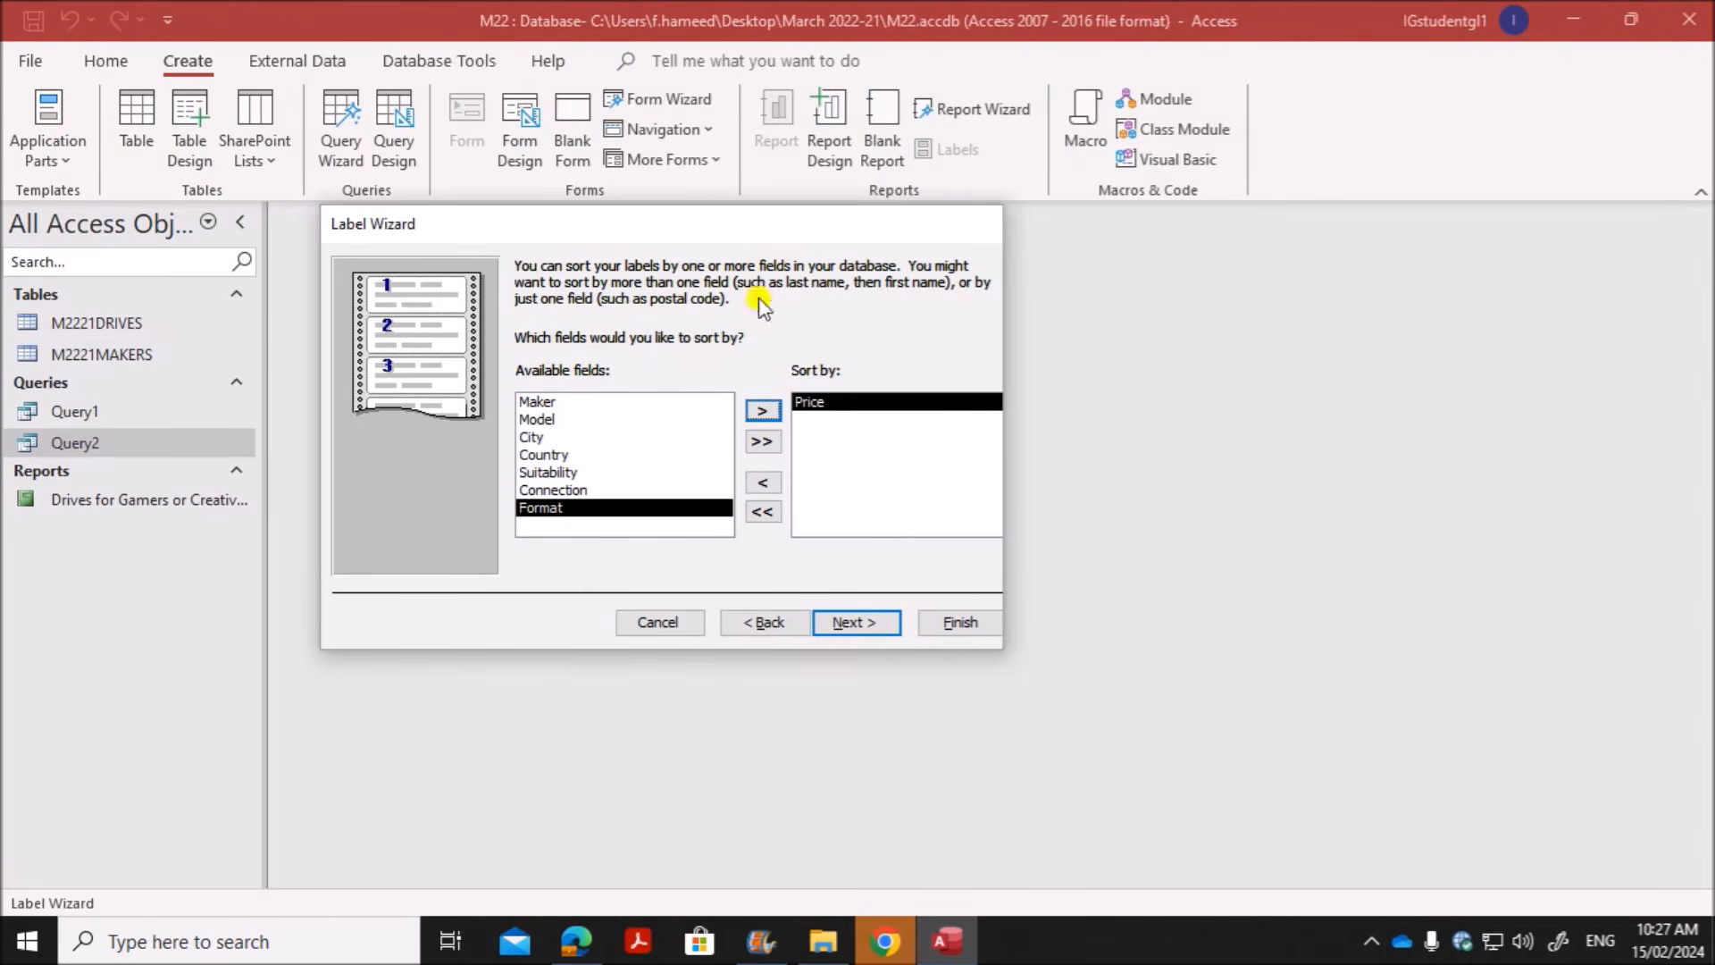
pyautogui.click(844, 629)
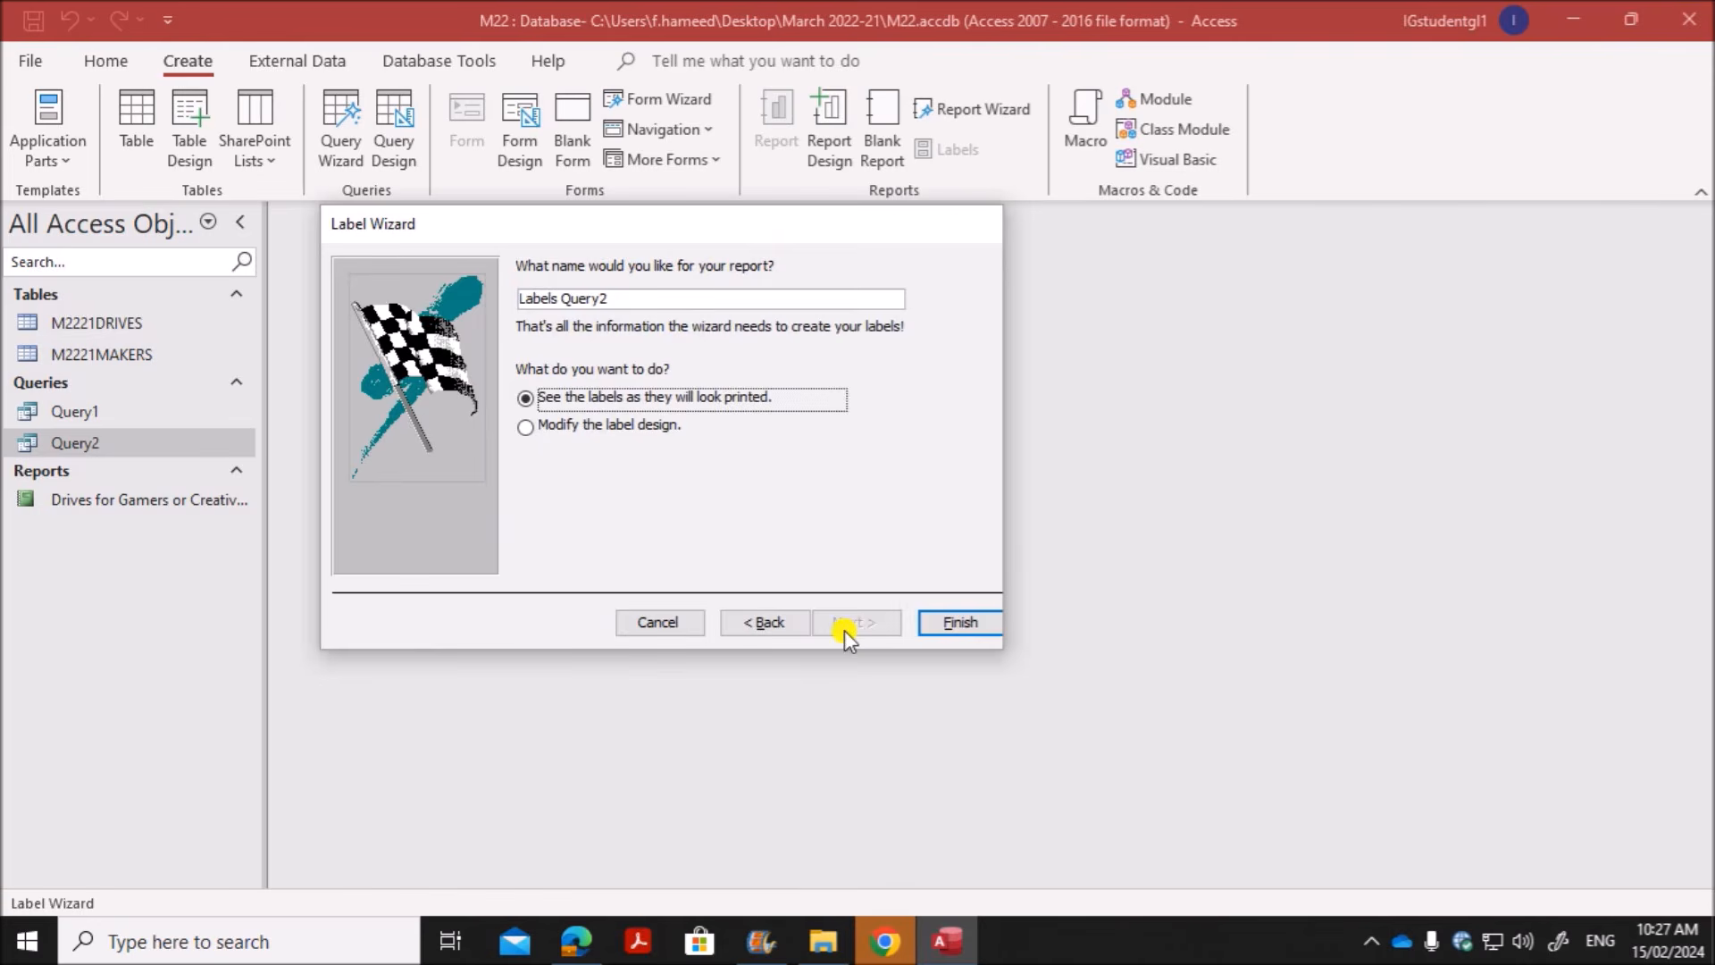
# Step: Finish the wizard with the report name Labels Query2, zoom in on the label preview, and switch the report to Design View
pyautogui.click(949, 618)
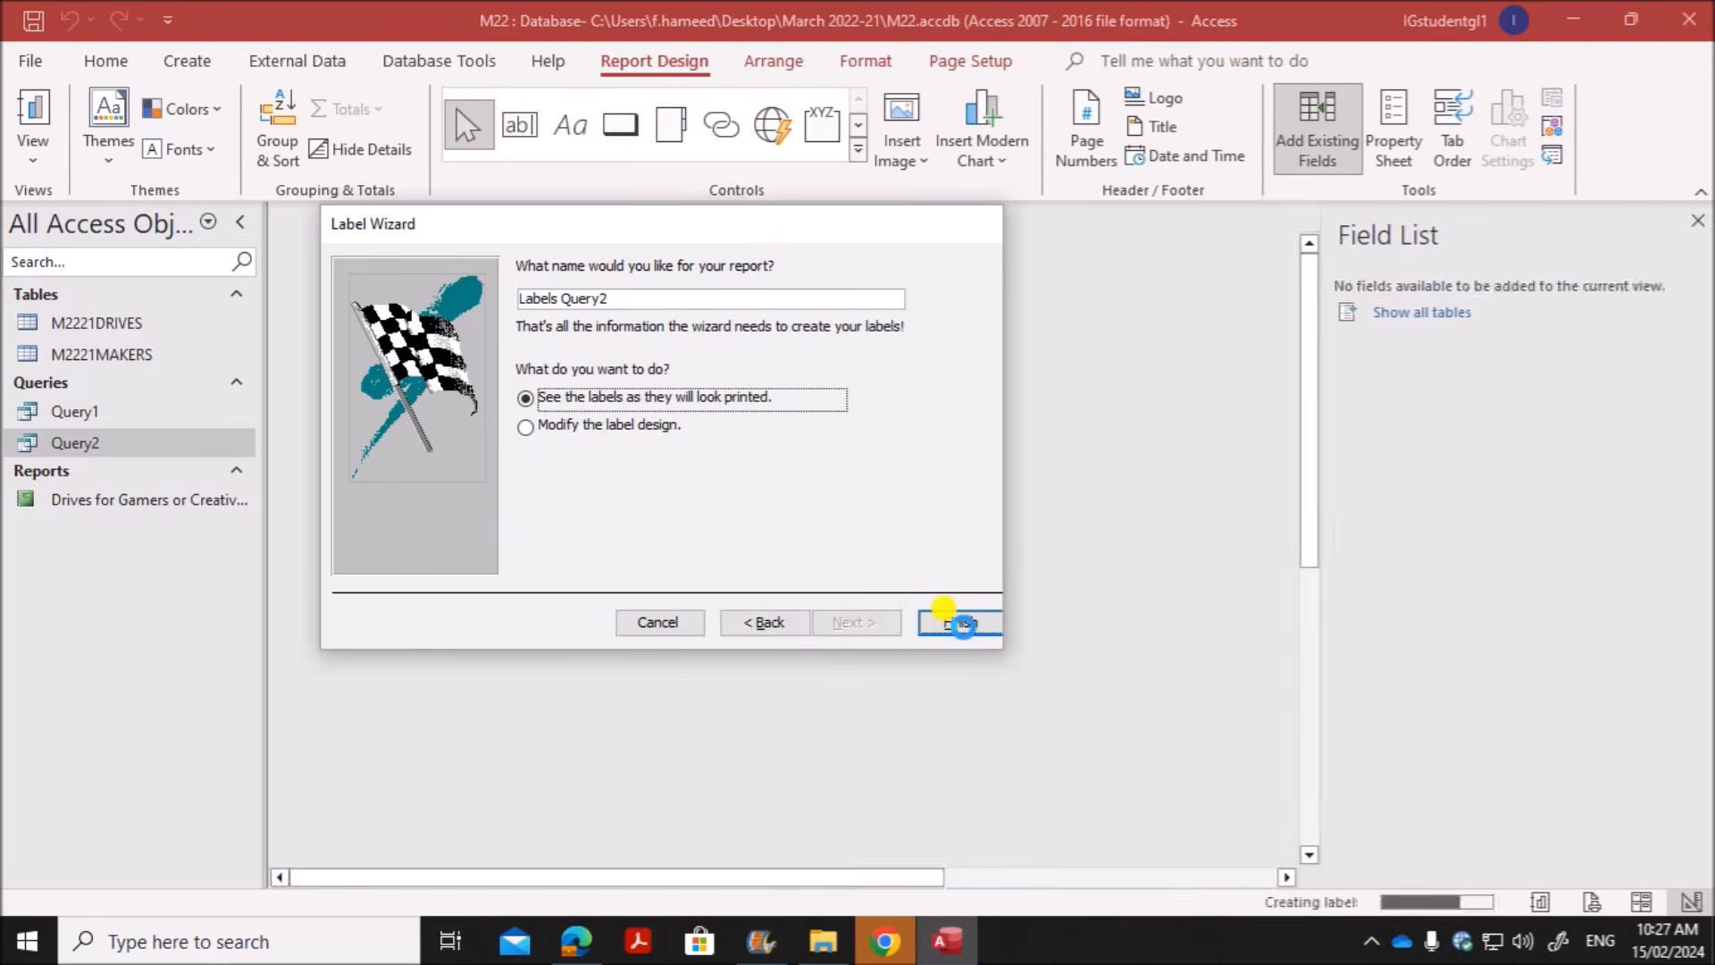
pyautogui.click(806, 574)
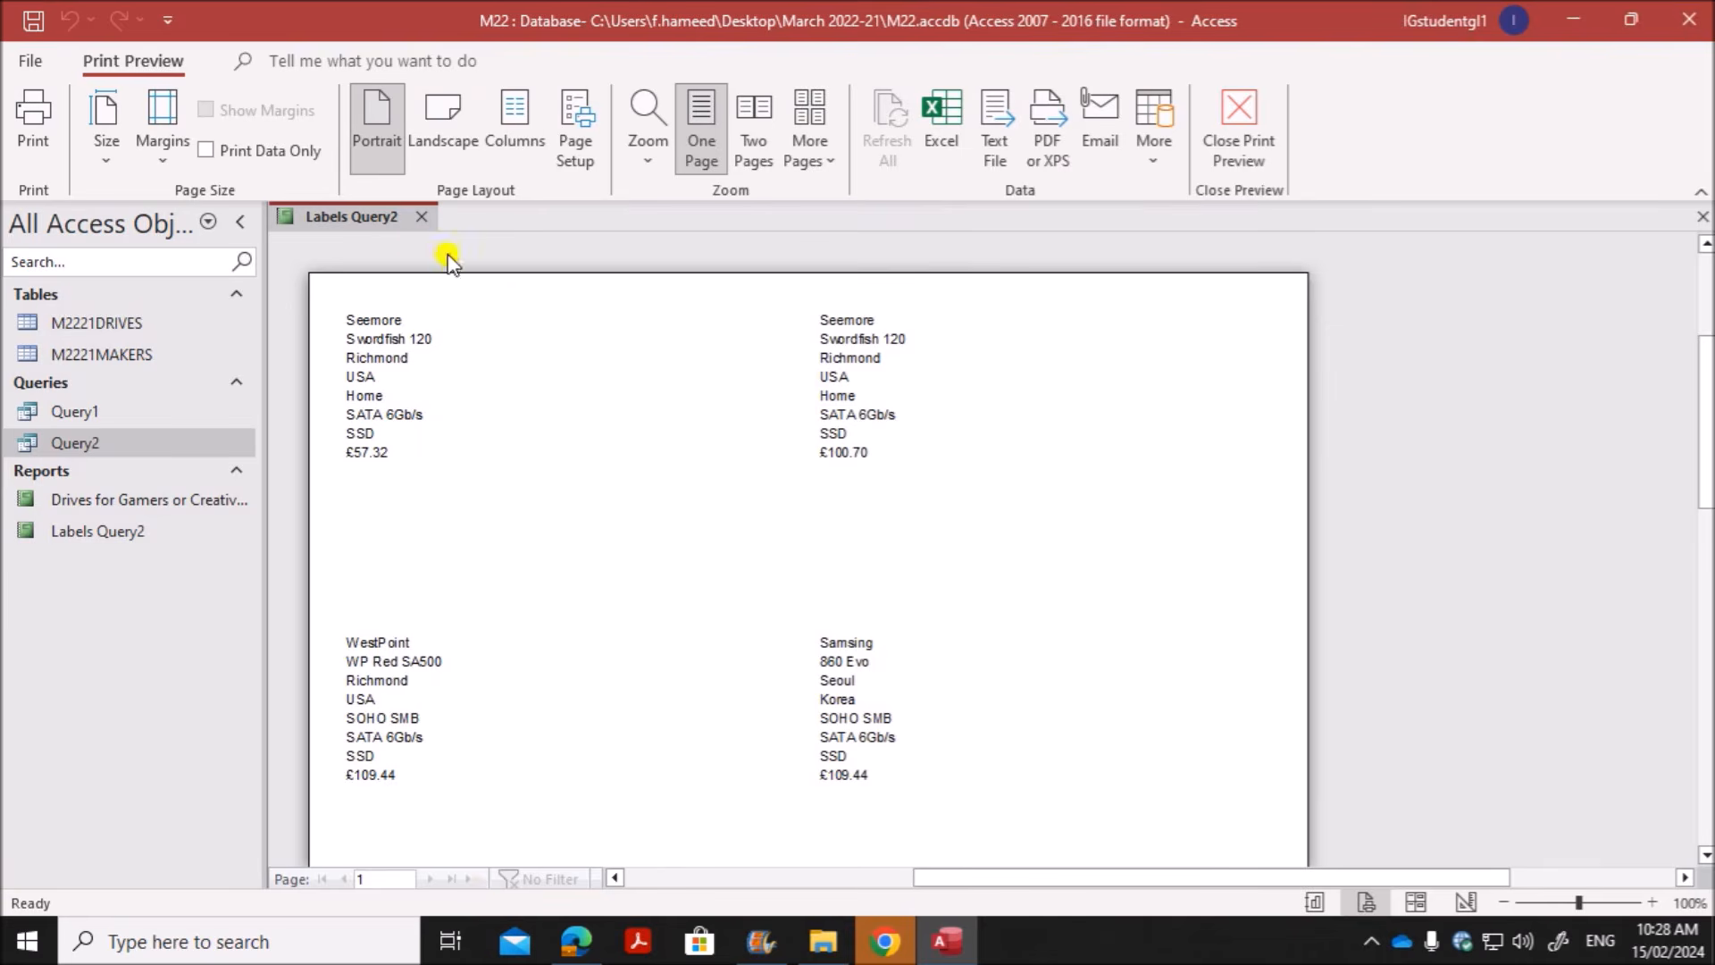
pyautogui.rightClick(368, 226)
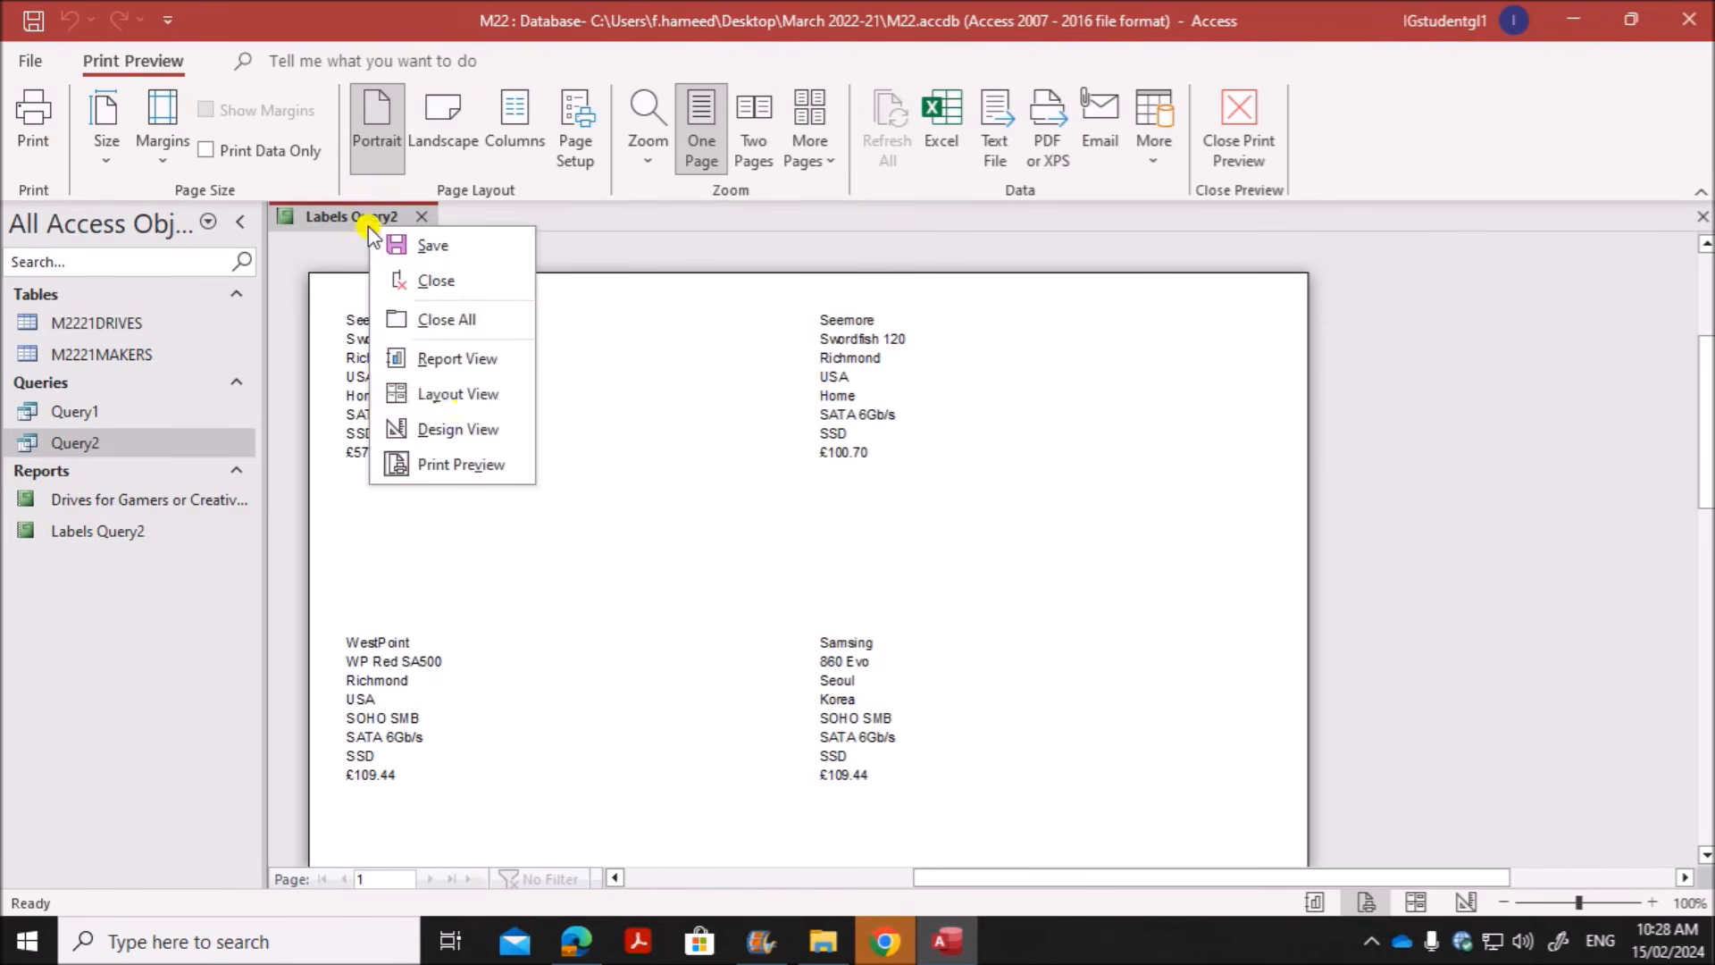
pyautogui.click(457, 433)
# Step: Narrow all the field boxes in the Detail section together to about 5 cm, half of the label's width
pyautogui.moveTo(472, 517); pyautogui.dragTo(657, 312)
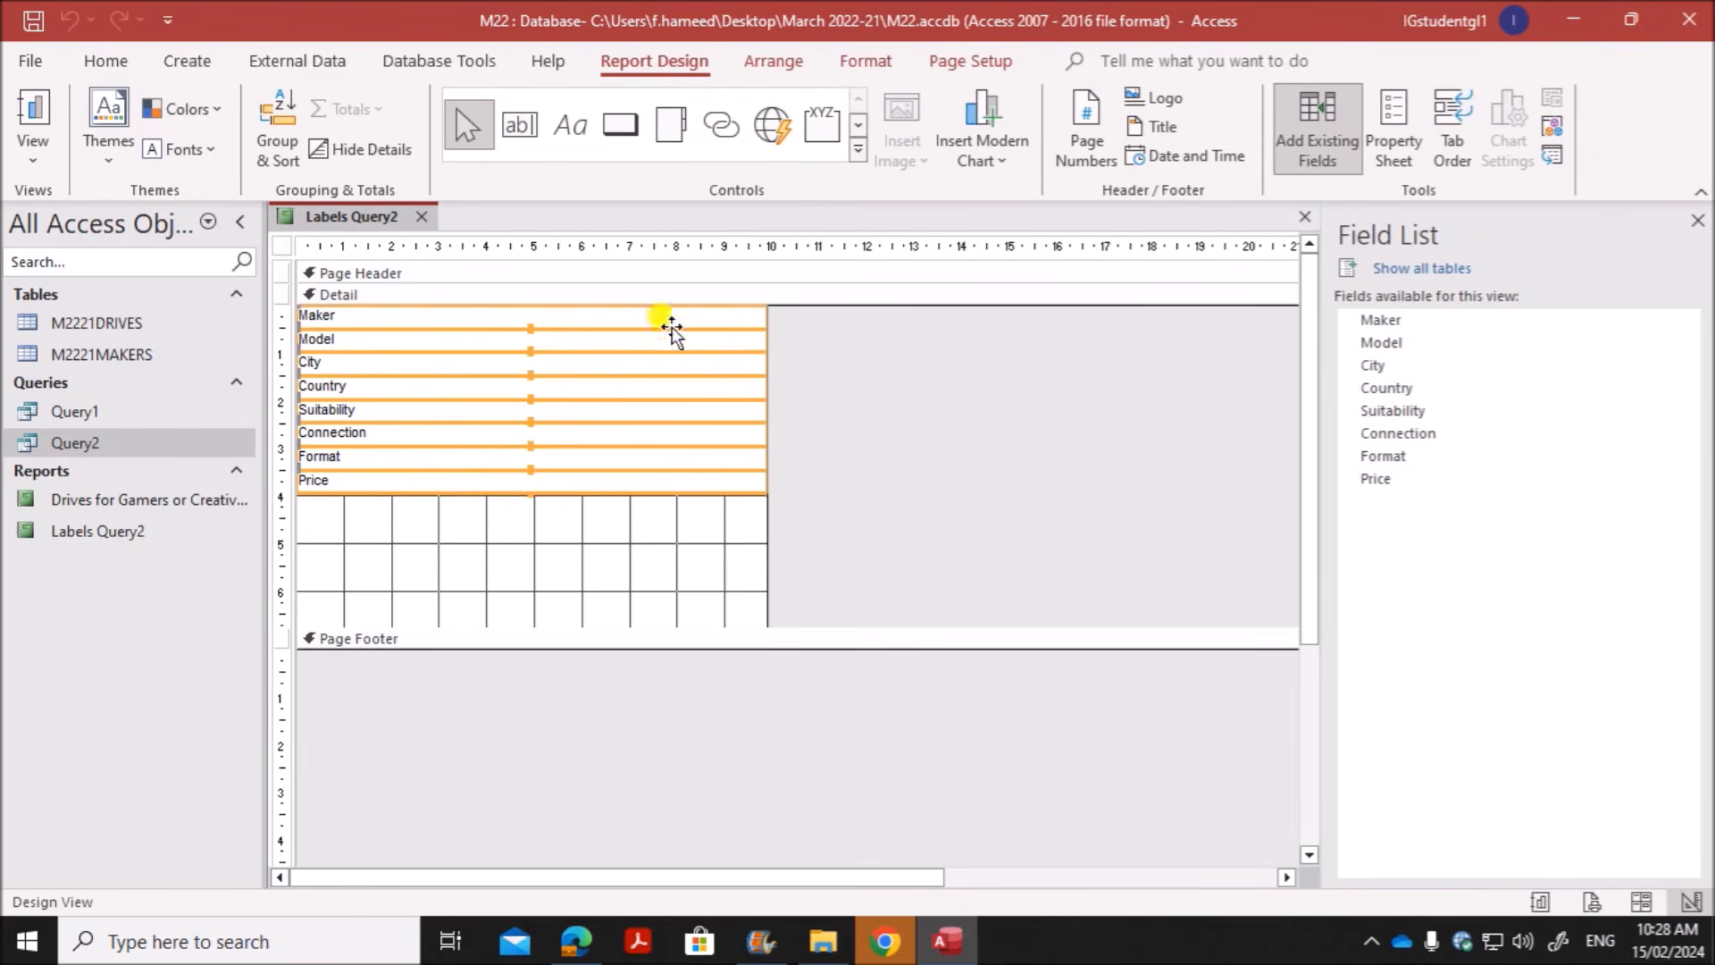
pyautogui.moveTo(768, 364); pyautogui.dragTo(525, 437)
pyautogui.click(502, 542)
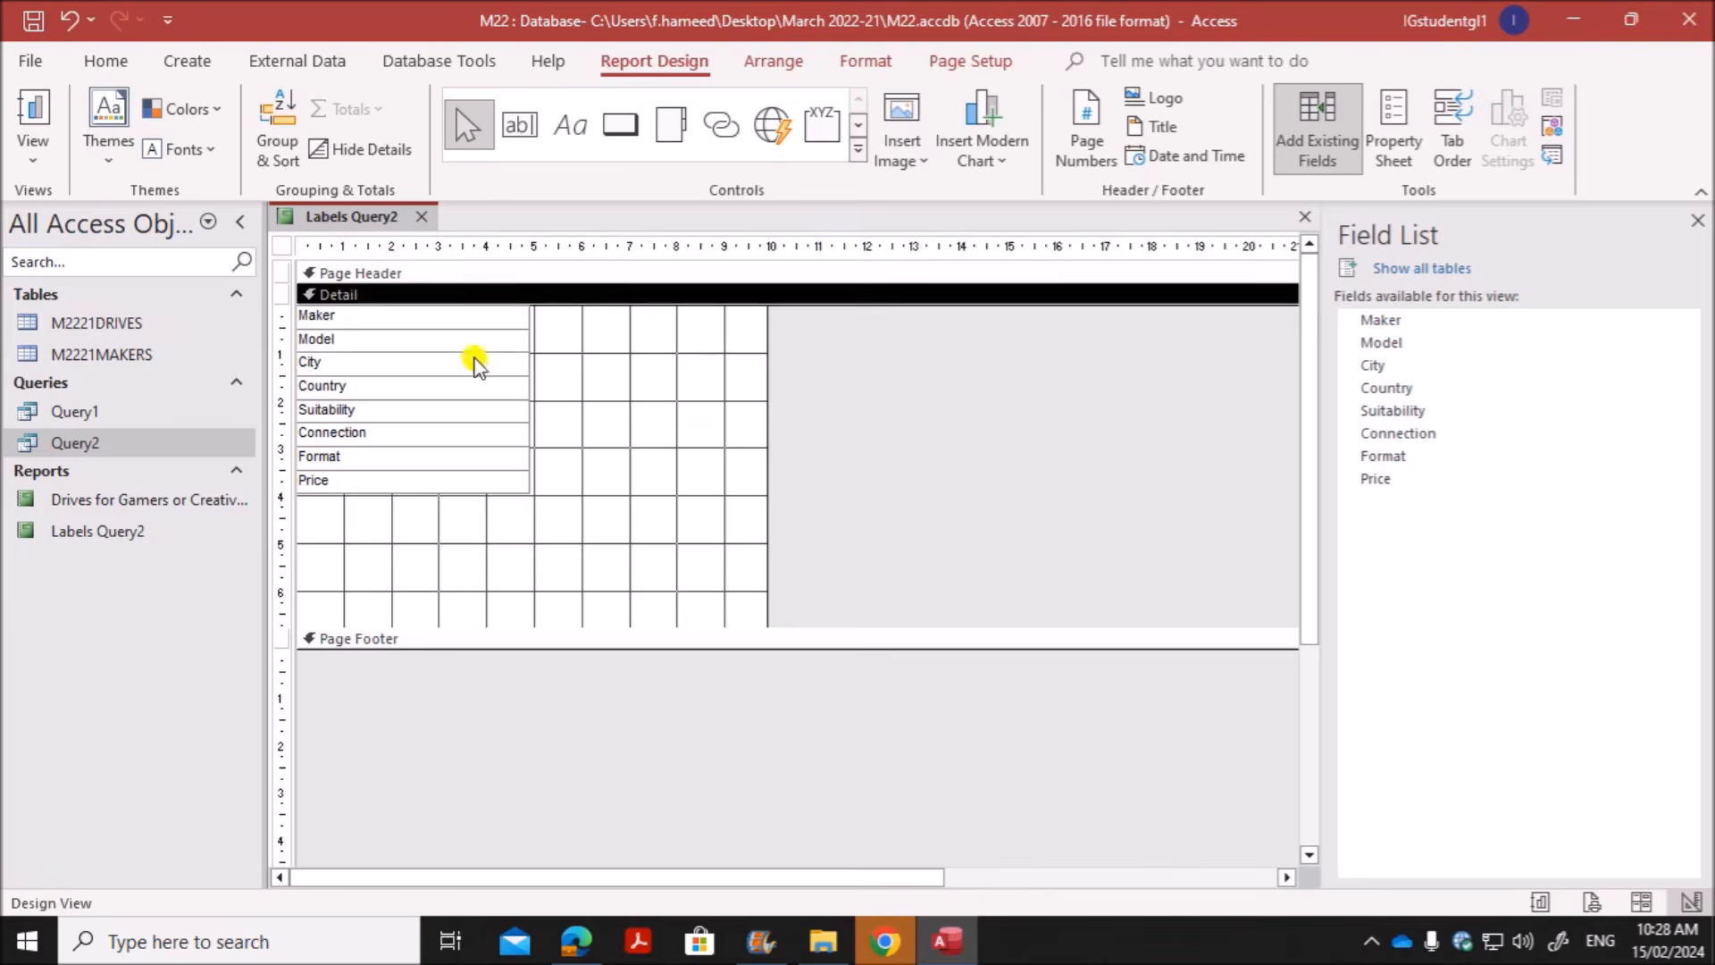
# Step: Move the Model field beside Maker and the Country field beside City, in the other half of the label
pyautogui.click(460, 339)
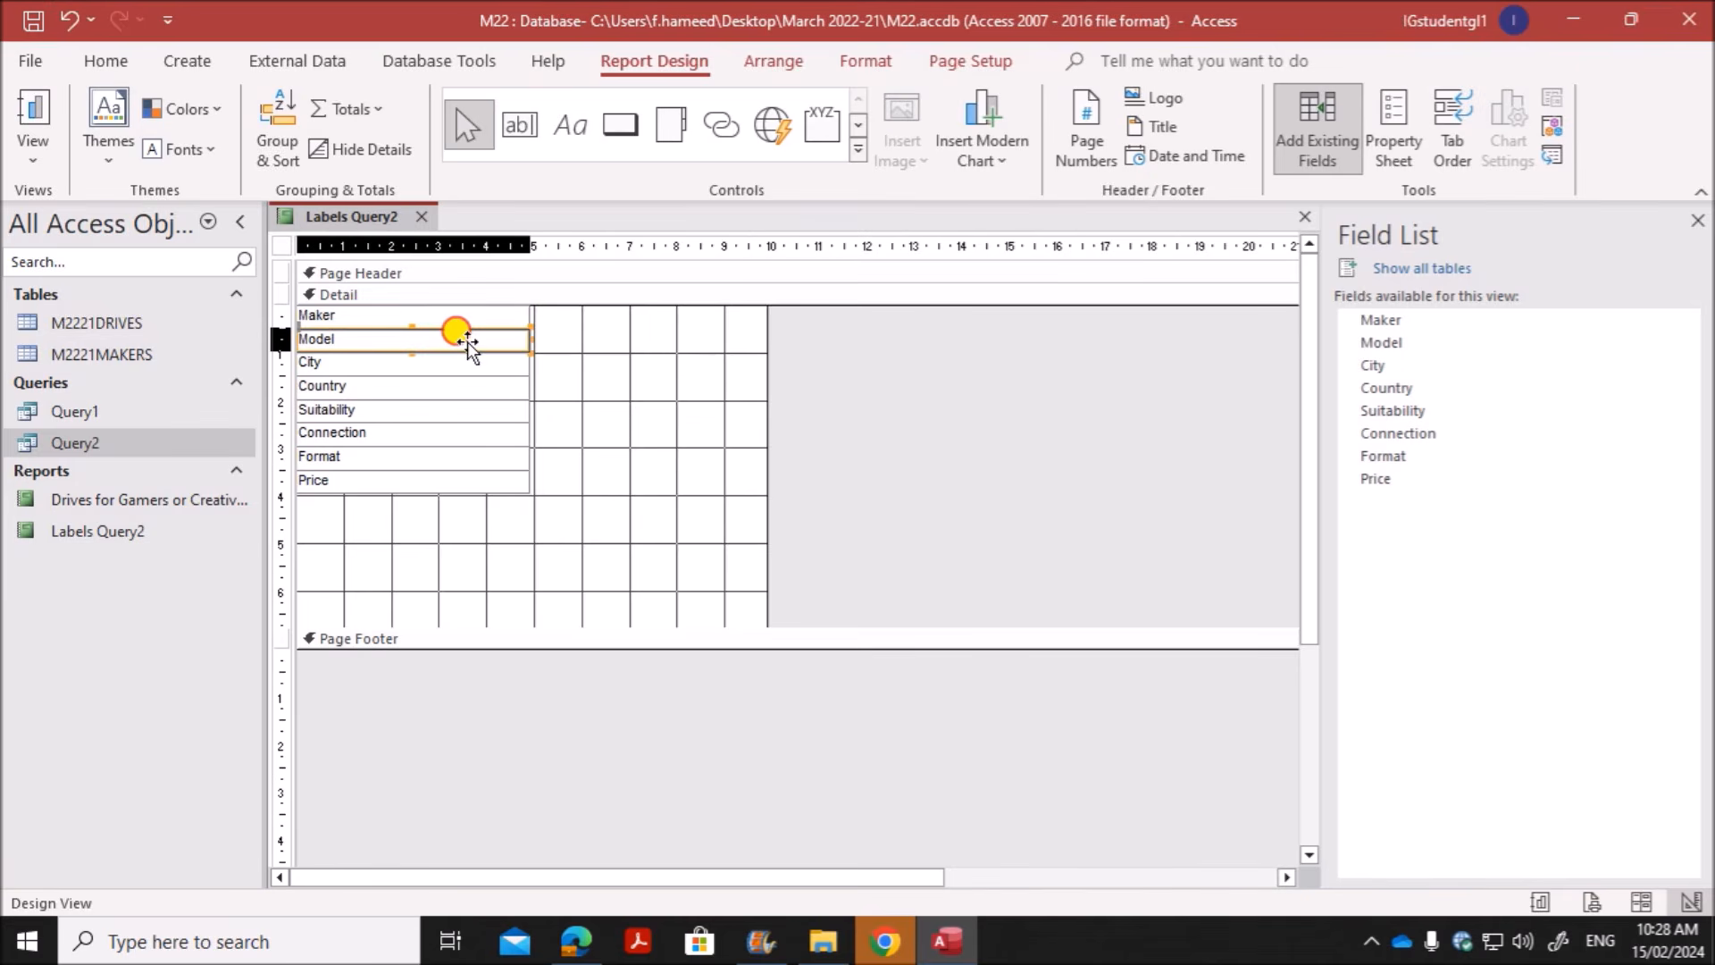
pyautogui.moveTo(467, 340); pyautogui.dragTo(700, 318)
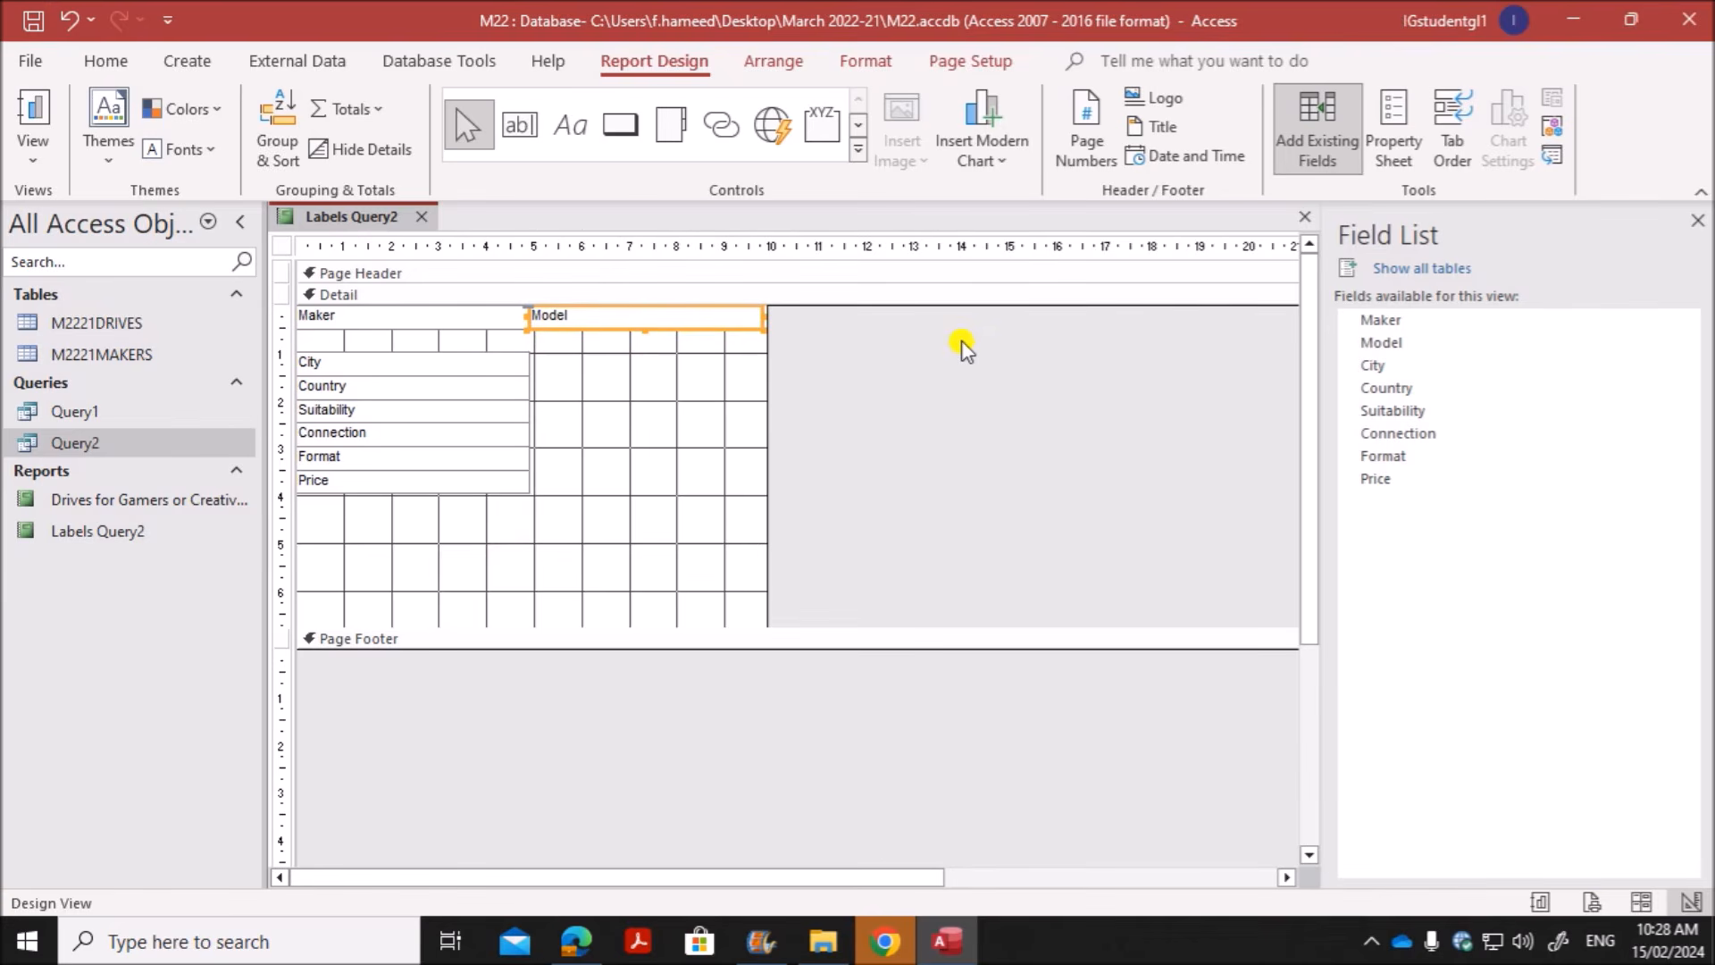
pyautogui.moveTo(498, 368); pyautogui.dragTo(735, 369)
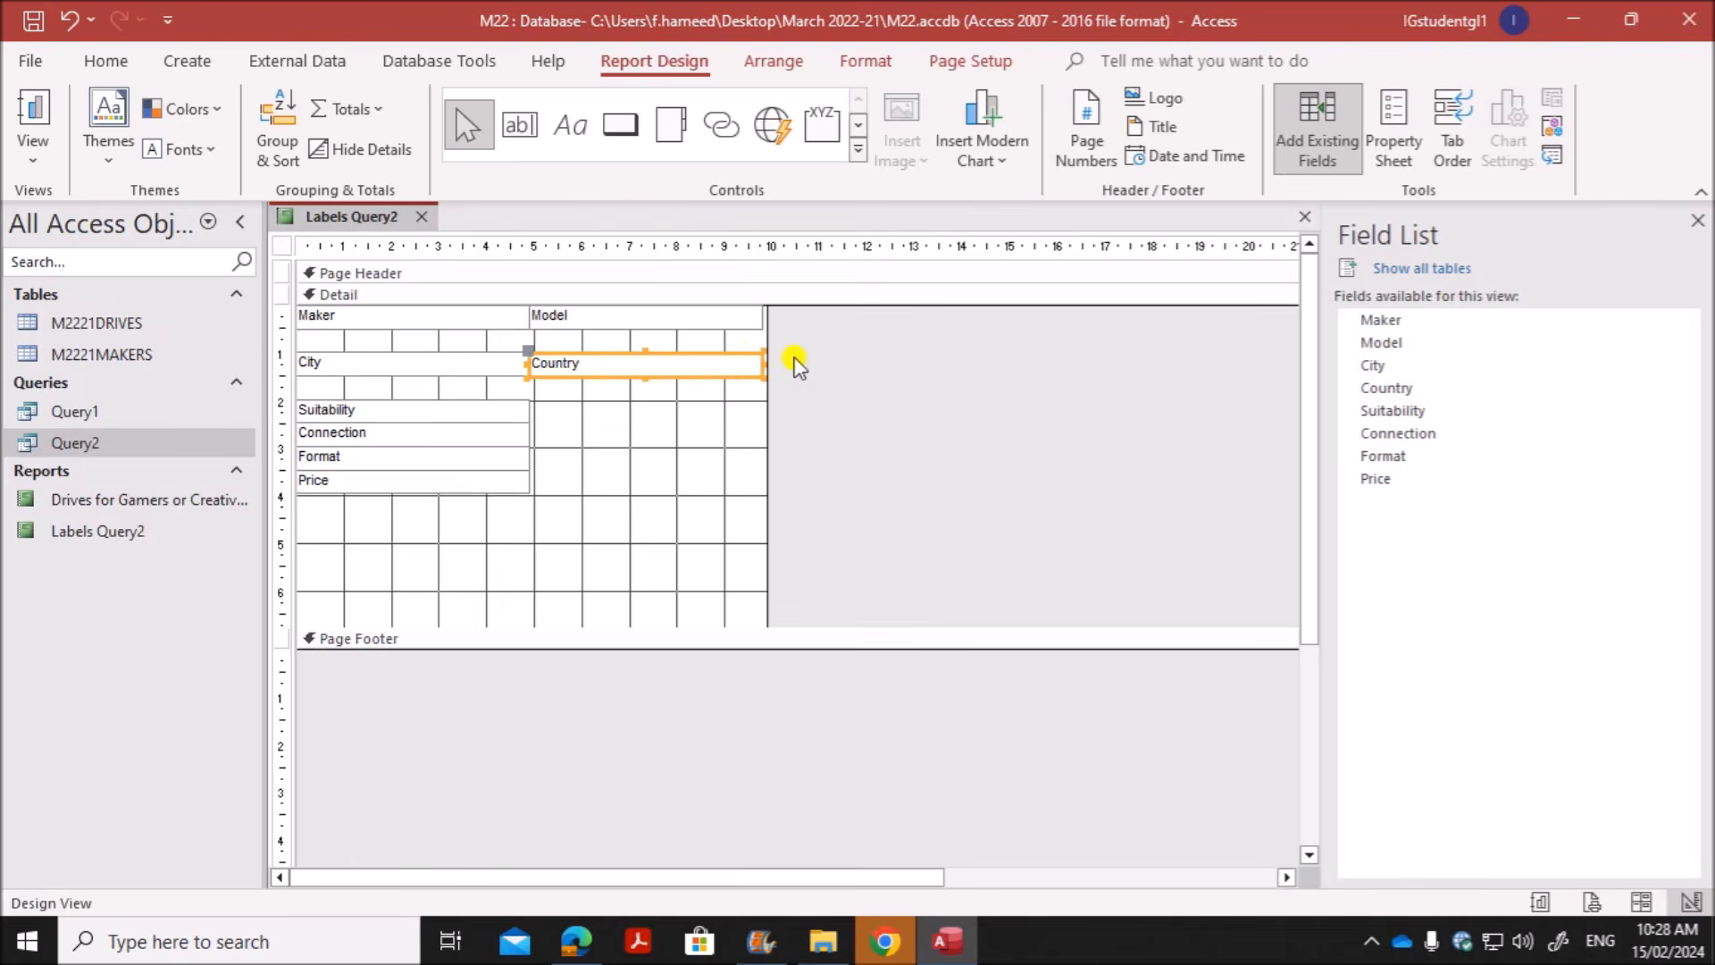
# Step: Move the Format field beside Connection and adjust its vertical position to line up with that row
pyautogui.click(420, 436)
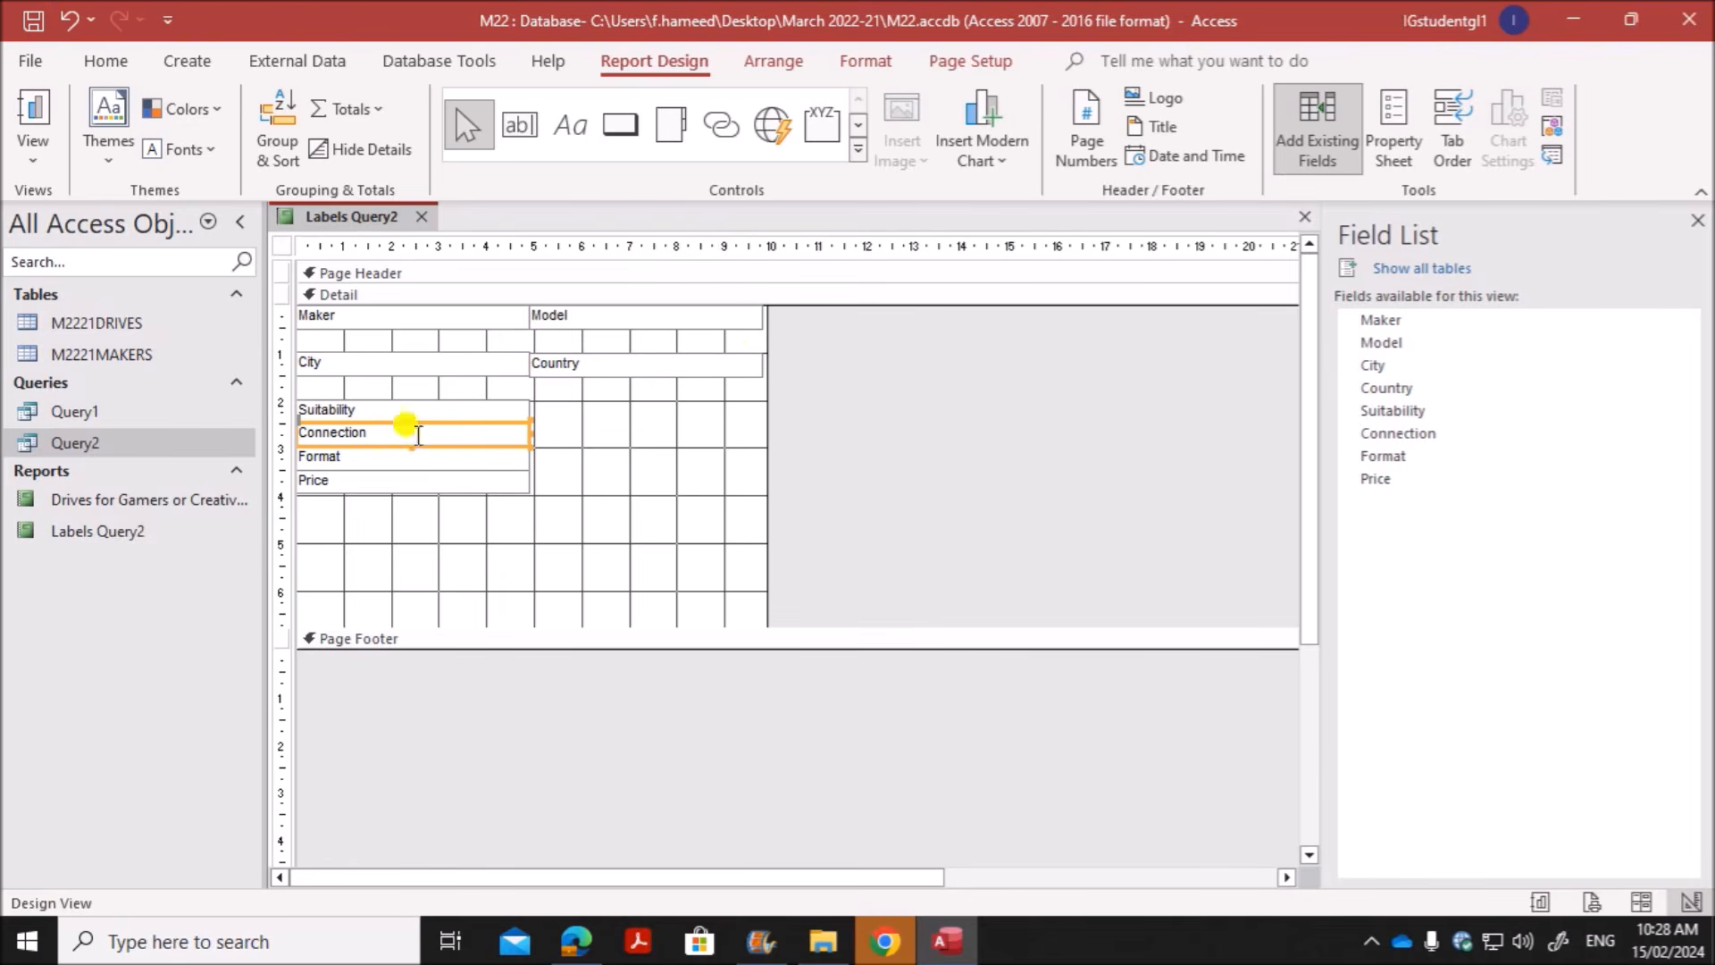
pyautogui.moveTo(411, 463); pyautogui.dragTo(650, 438)
pyautogui.press('Up')
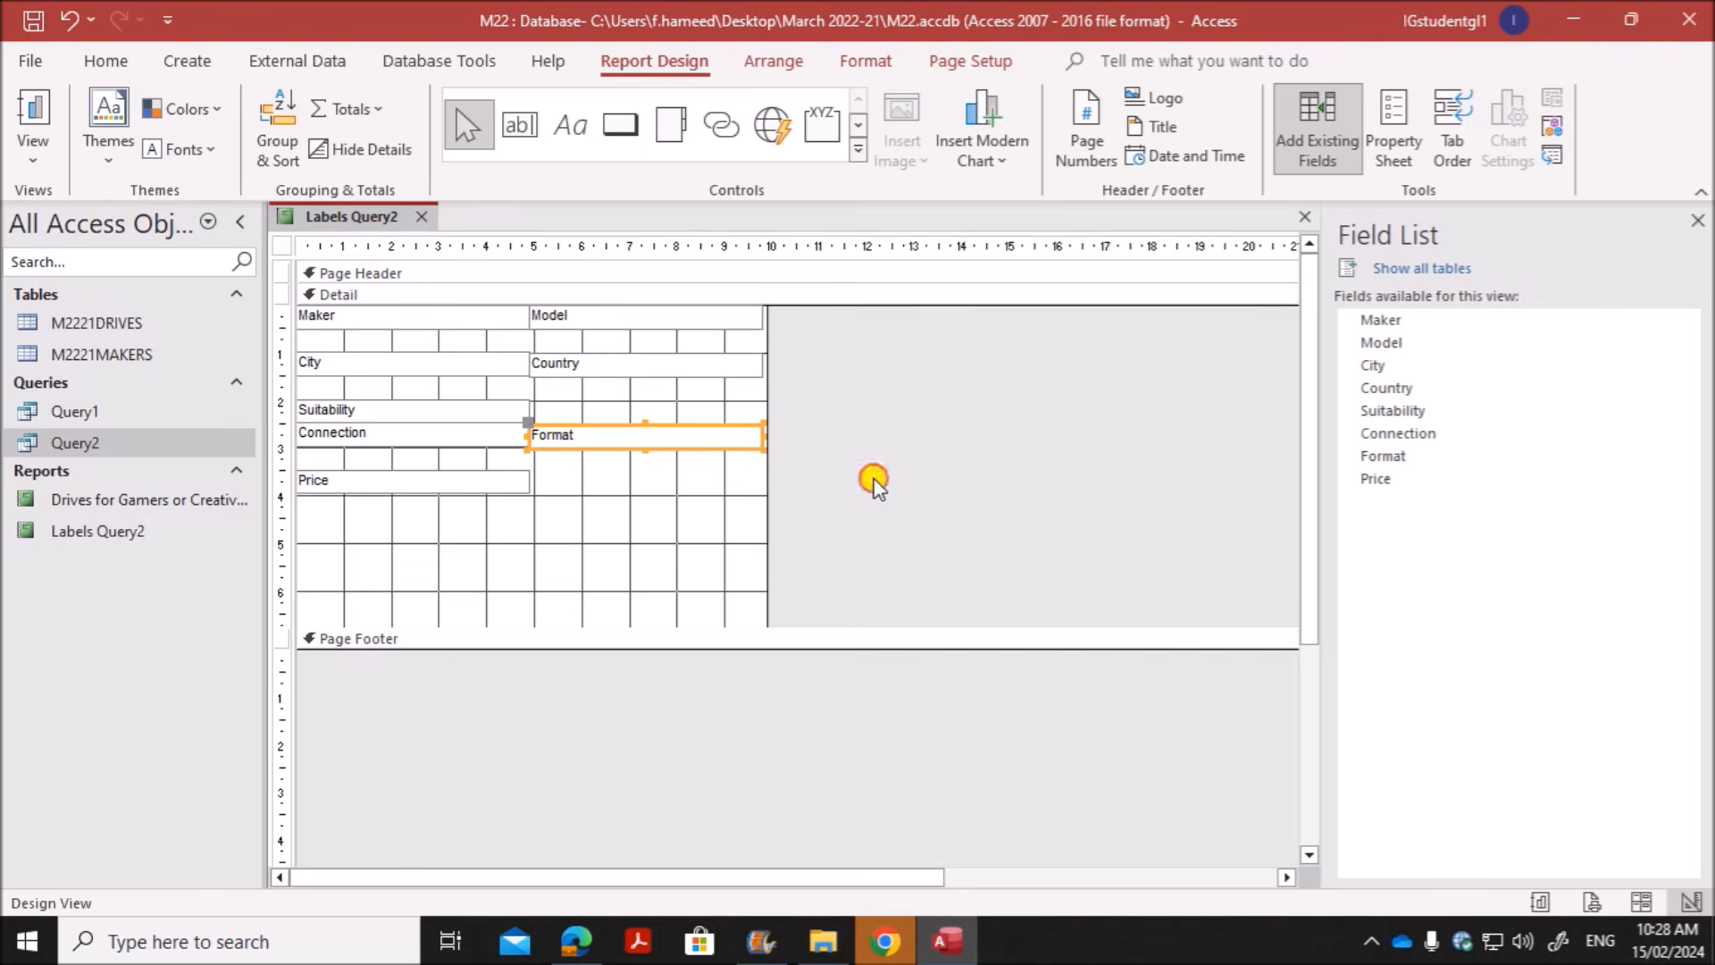
pyautogui.click(826, 482)
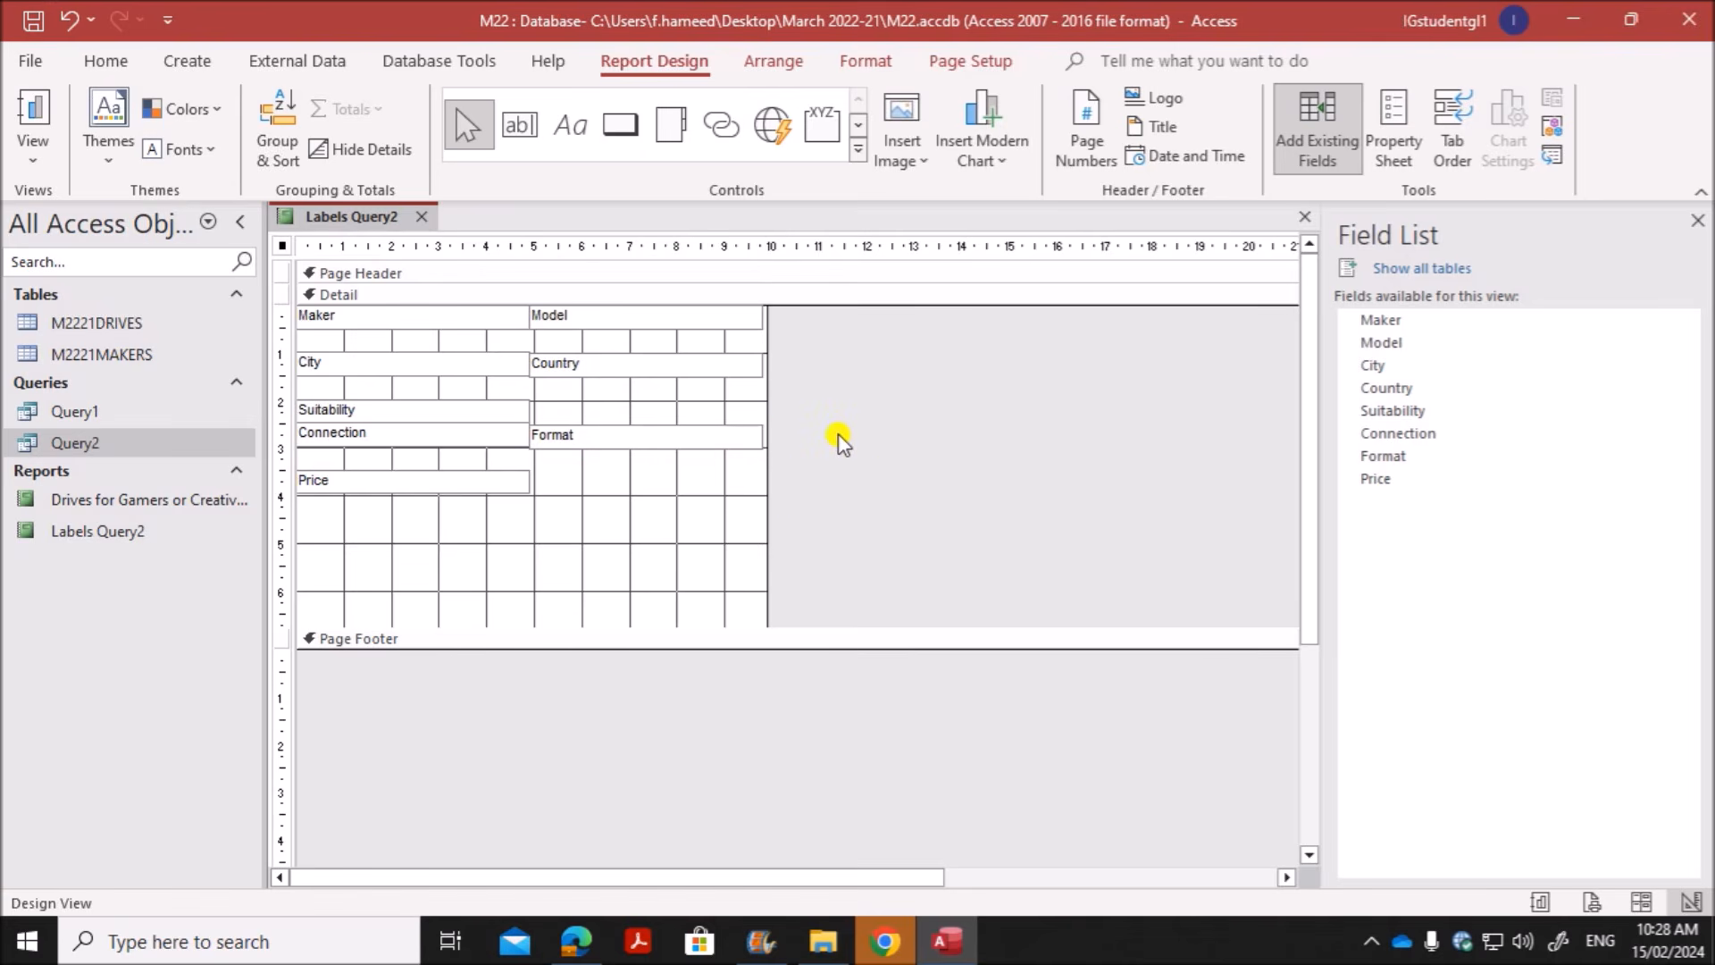
pyautogui.click(753, 437)
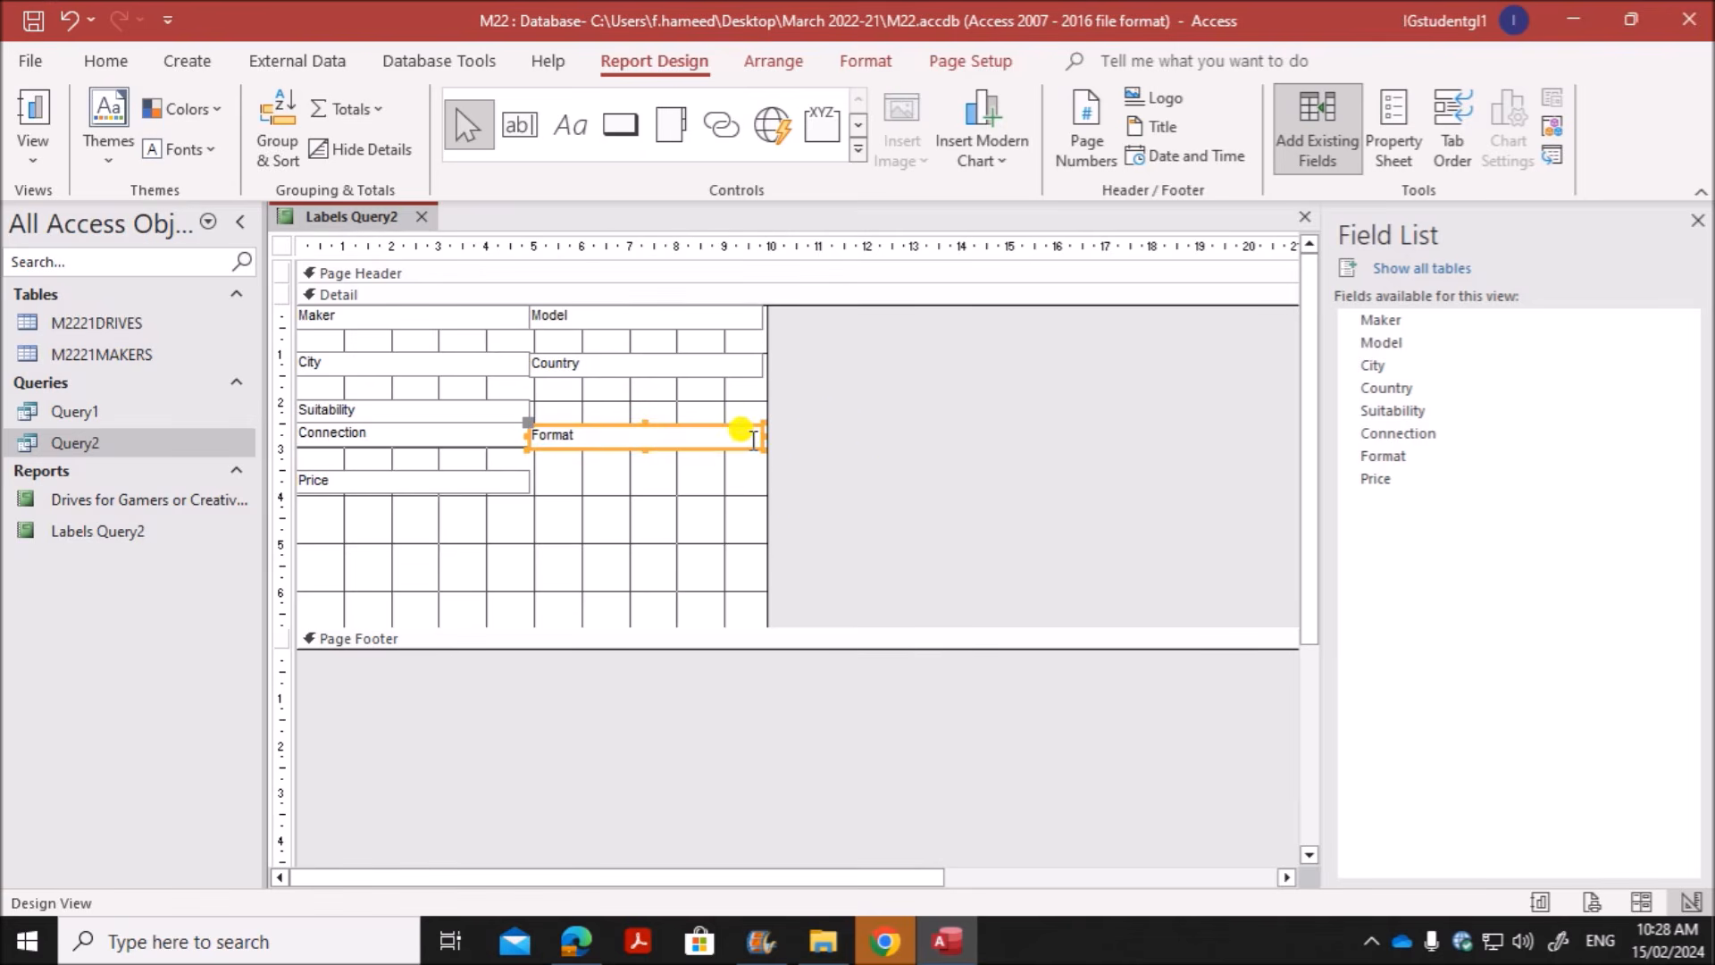
pyautogui.moveTo(753, 440); pyautogui.dragTo(750, 435)
pyautogui.click(924, 455)
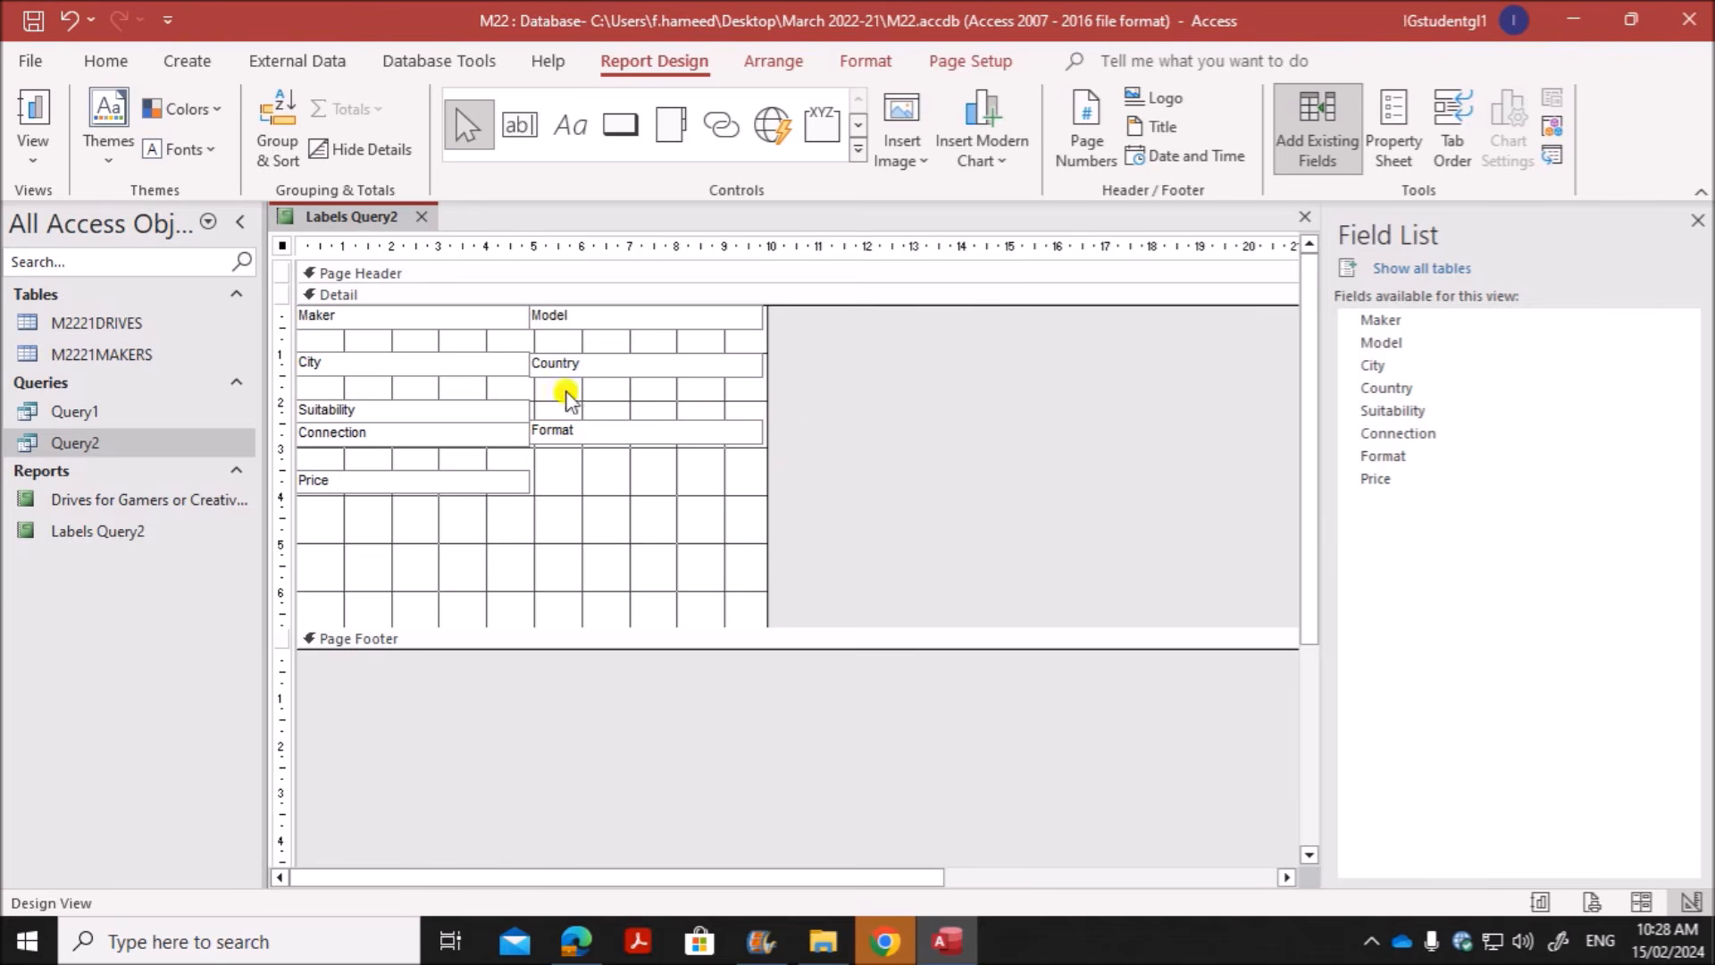
pyautogui.click(591, 433)
pyautogui.moveTo(703, 438); pyautogui.dragTo(705, 444)
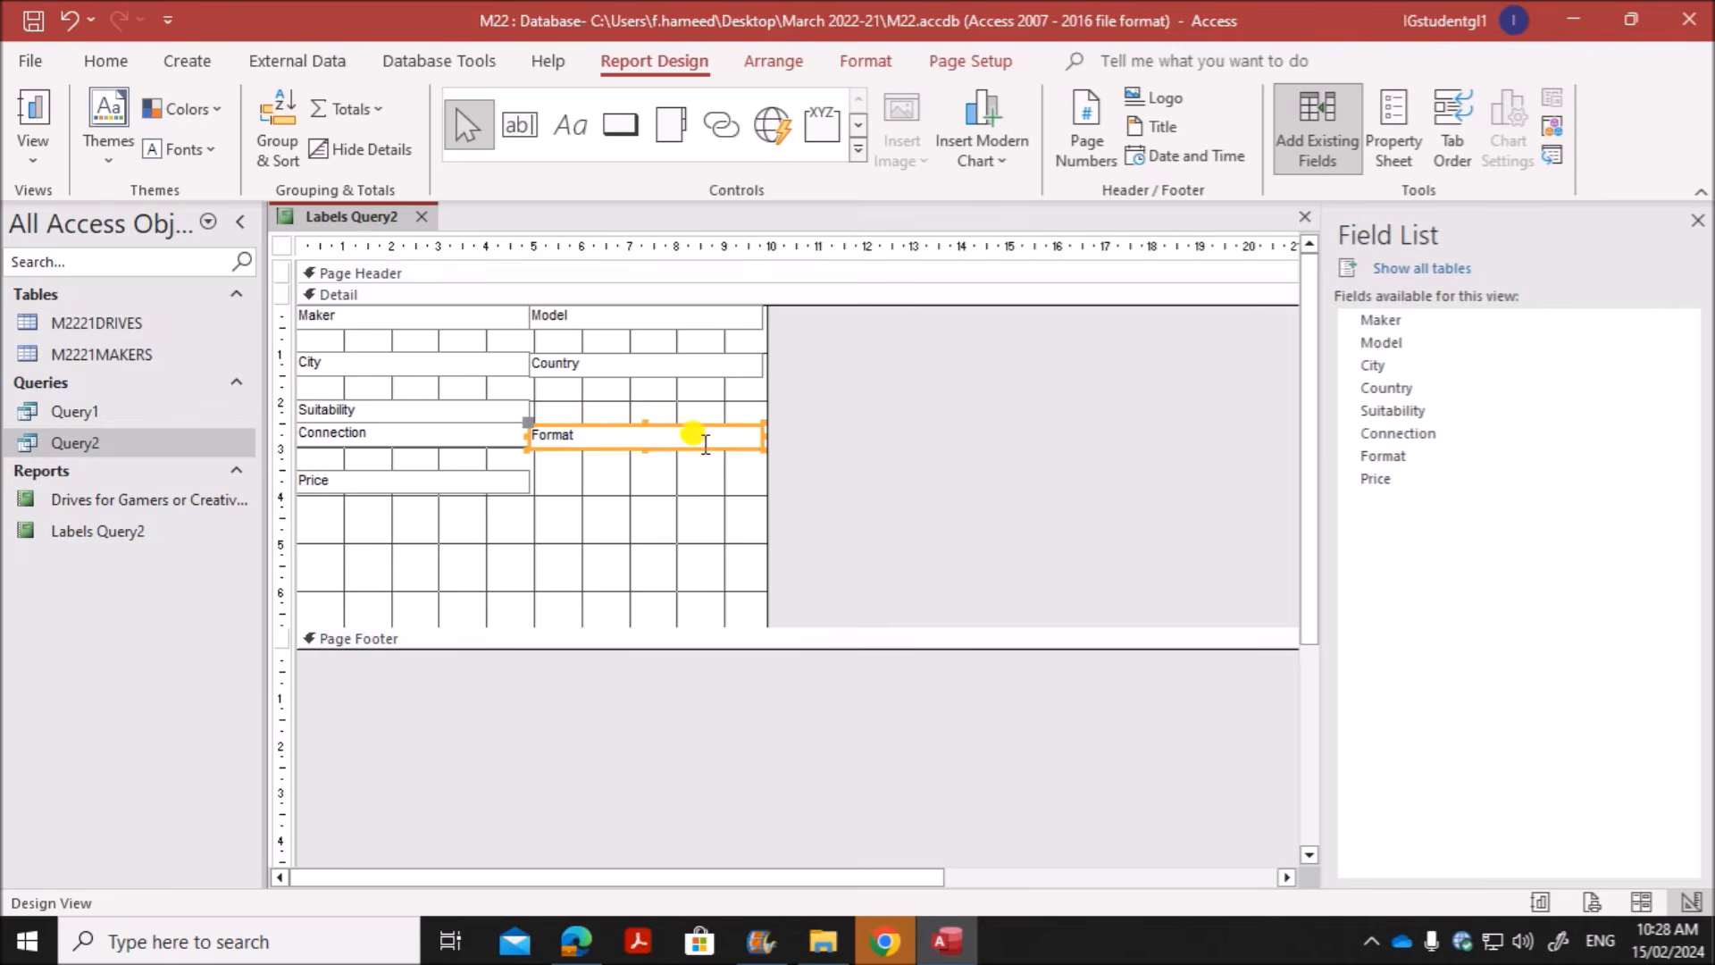
pyautogui.click(728, 493)
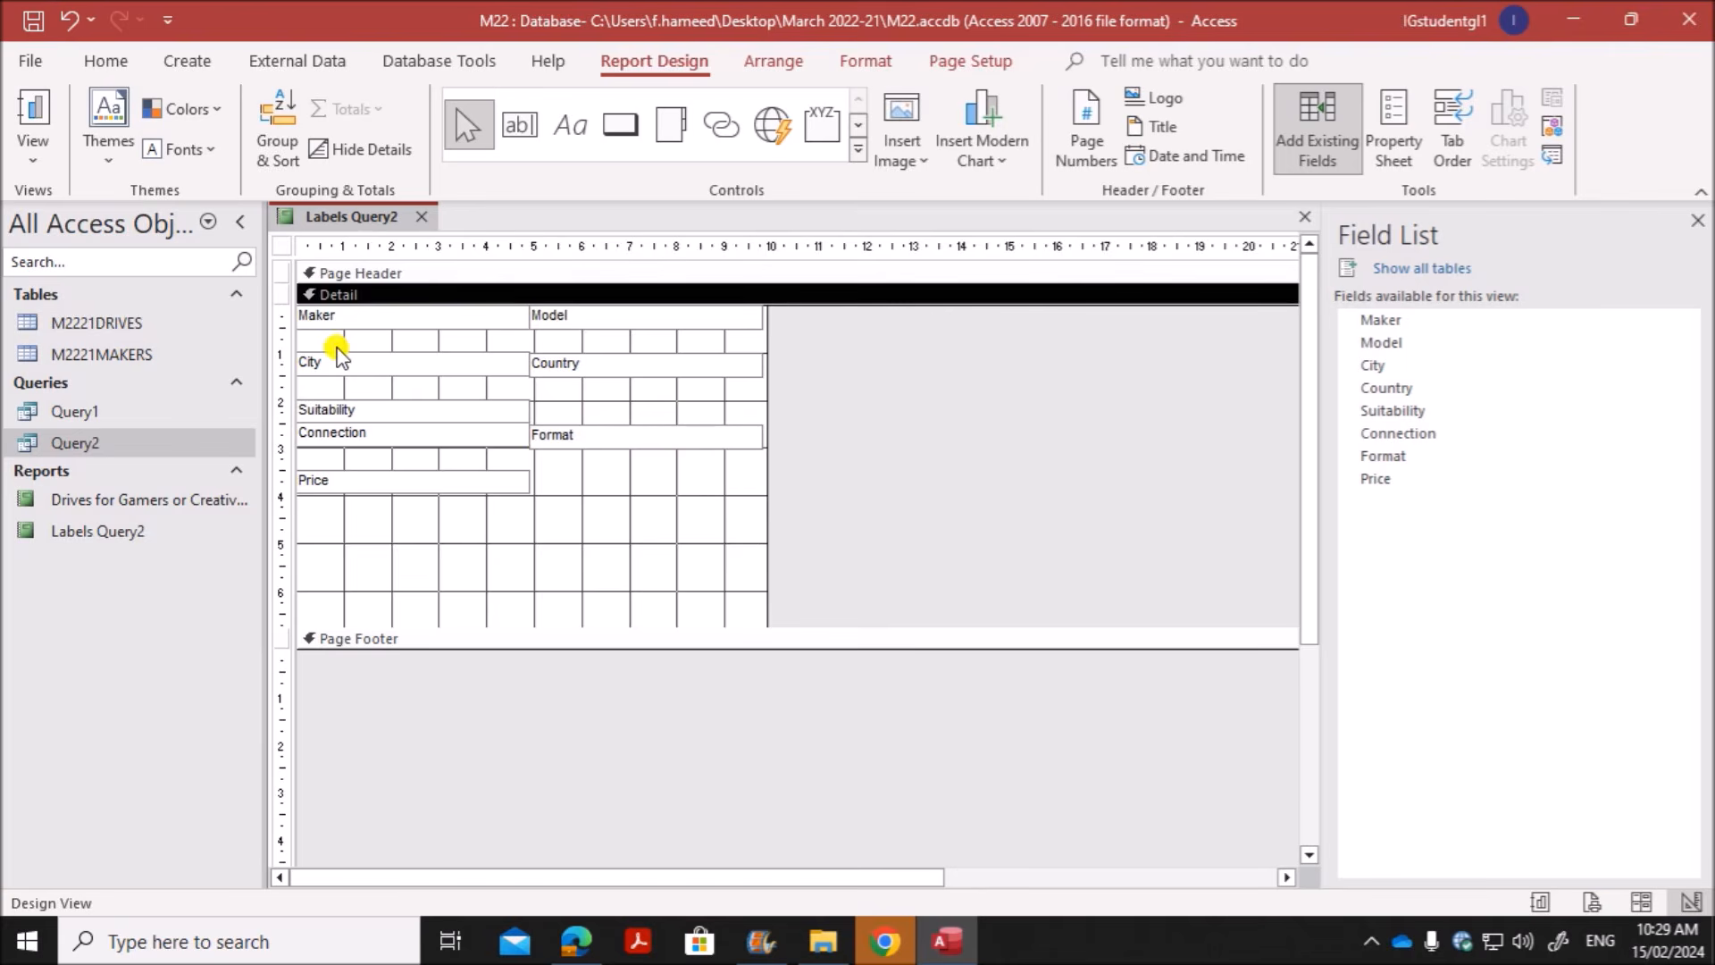
# Step: Move the City/Country row and the Suitability and Connection/Format rows up to close the gaps beneath Maker and Model
pyautogui.moveTo(337, 348); pyautogui.dragTo(604, 358)
pyautogui.moveTo(474, 383); pyautogui.dragTo(739, 438)
pyautogui.press('Up')
pyautogui.press('Up')
pyautogui.press('Up')
pyautogui.press('Up')
pyautogui.press('Up')
pyautogui.press('Up')
pyautogui.press('Up')
pyautogui.press('Up')
pyautogui.press('Up')
pyautogui.press('Up')
pyautogui.press('Up')
pyautogui.press('Up')
pyautogui.press('Up')
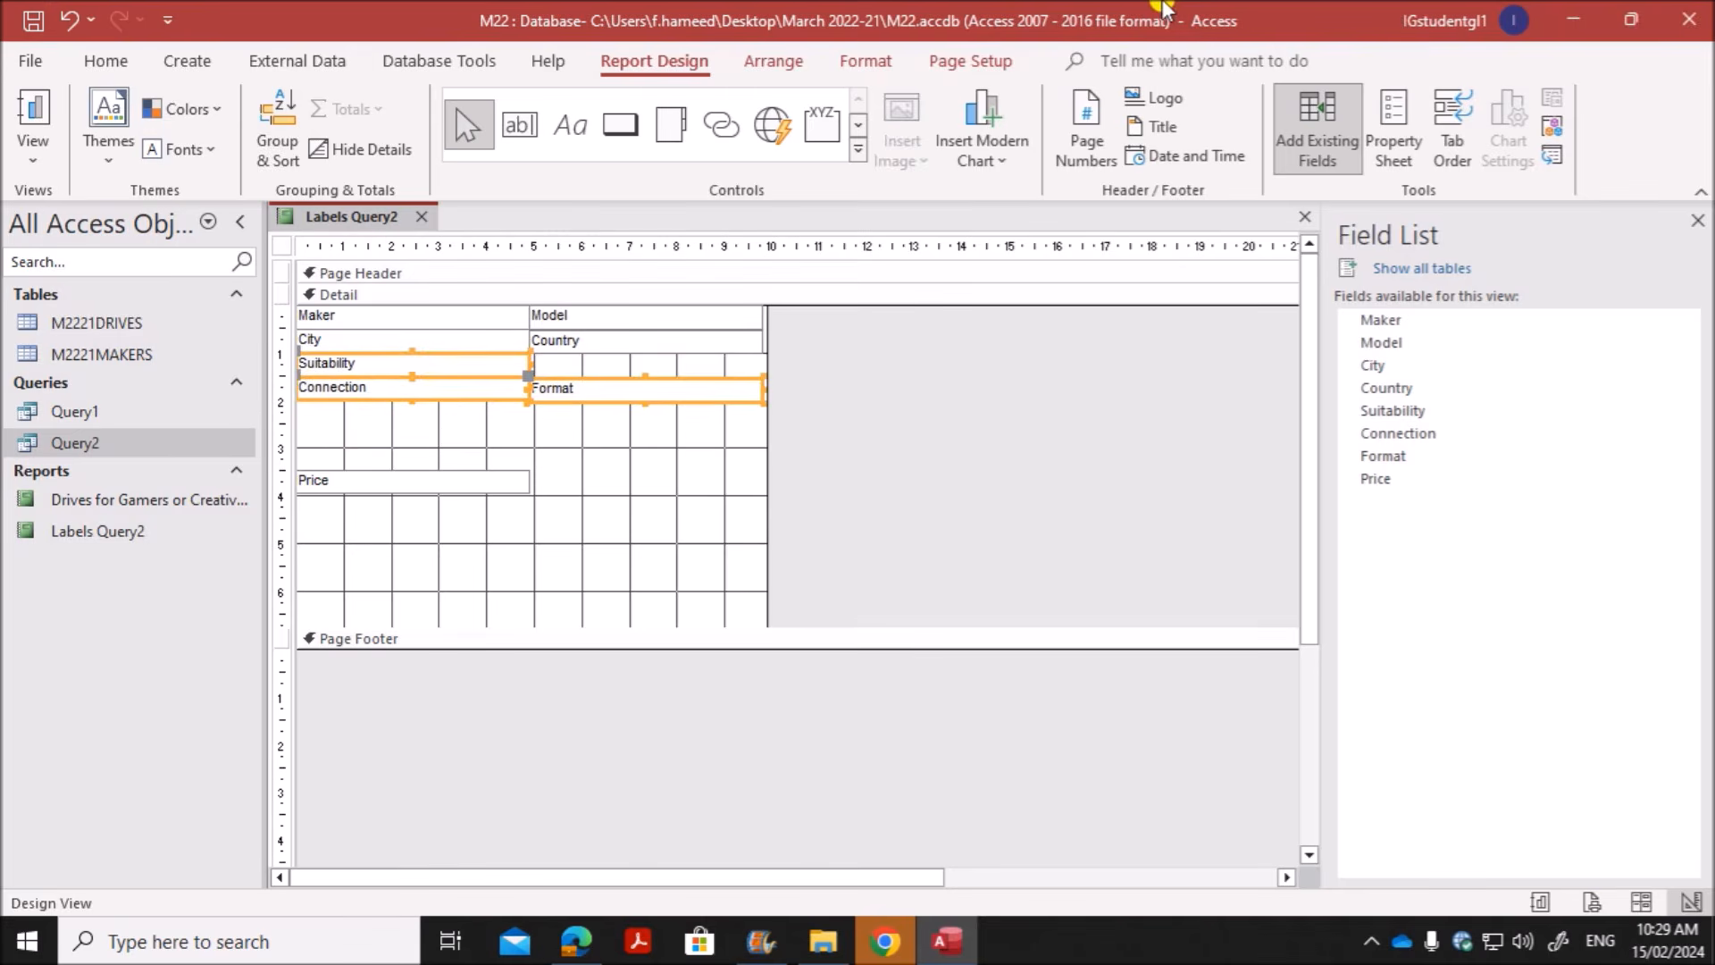
# Step: Move the Price field up until it sits directly beneath Connection
pyautogui.moveTo(444, 453); pyautogui.dragTo(535, 498)
pyautogui.press('Up')
pyautogui.press('Up')
pyautogui.press('Up')
pyautogui.press('Up')
pyautogui.press('Up')
pyautogui.press('Up')
pyautogui.press('Up')
pyautogui.press('Up')
pyautogui.press('Up')
pyautogui.press('Up')
pyautogui.press('Up')
pyautogui.press('Up')
pyautogui.press('Up')
pyautogui.press('Up')
pyautogui.press('Up')
pyautogui.press('Up')
pyautogui.press('Up')
pyautogui.press('Up')
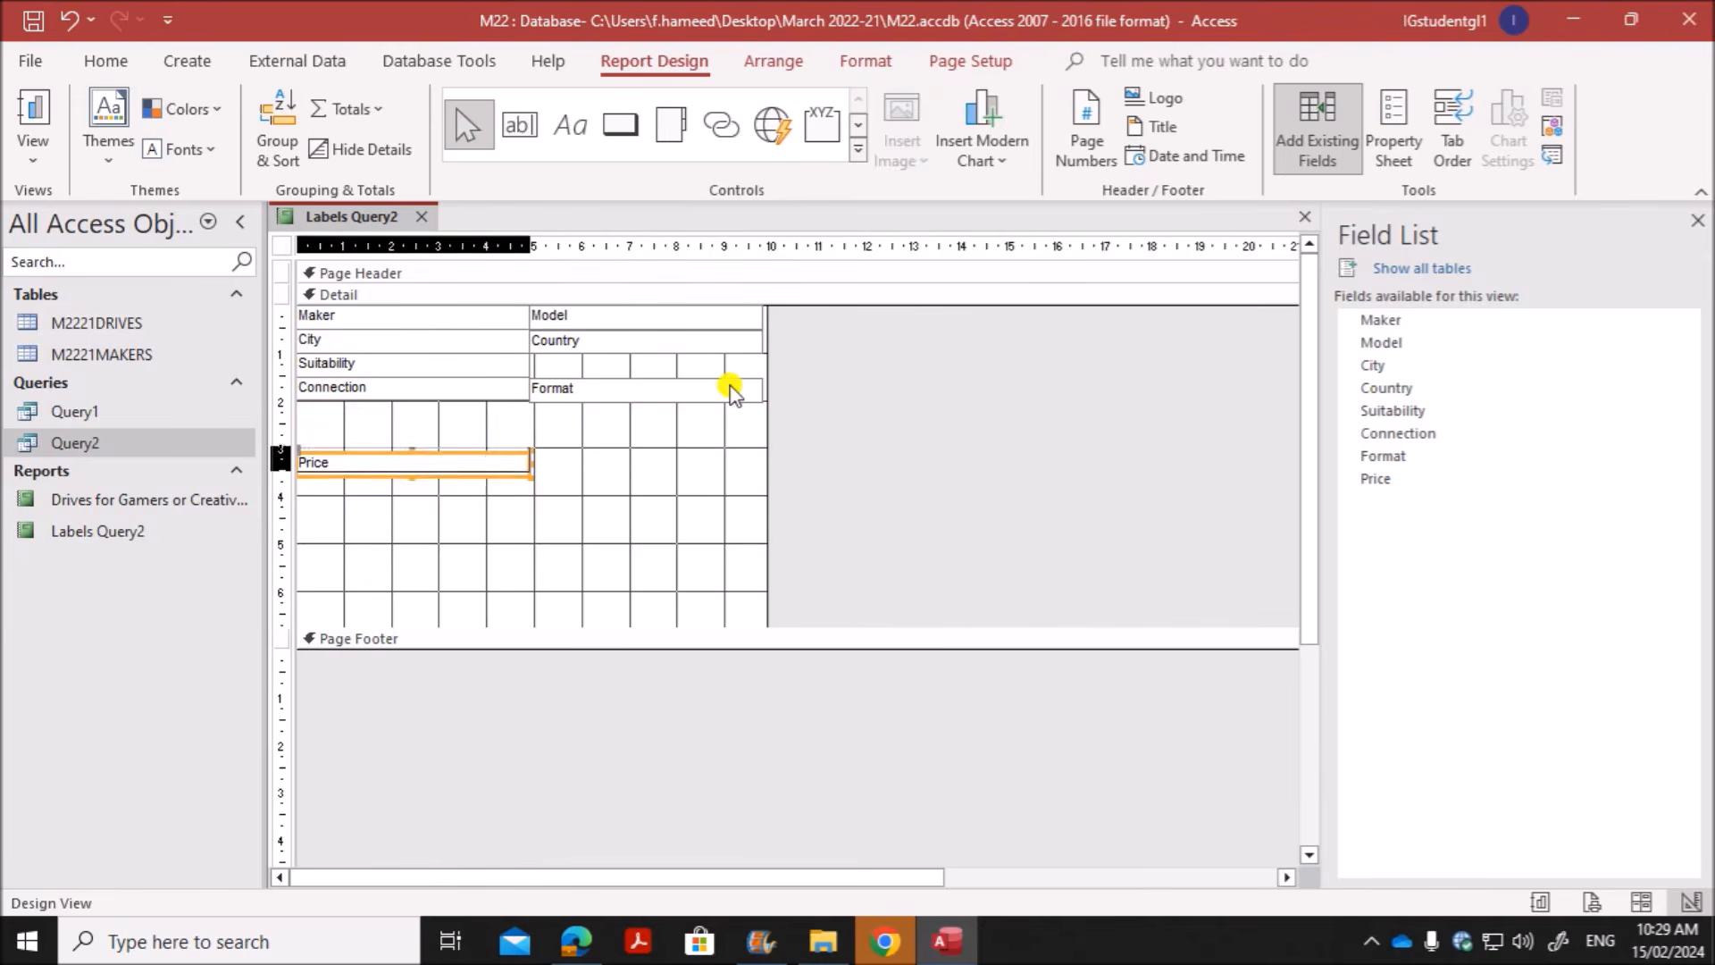
pyautogui.press('Up')
pyautogui.press('Up')
pyautogui.press('Up')
pyautogui.press('Up')
pyautogui.press('Up')
pyautogui.press('Up')
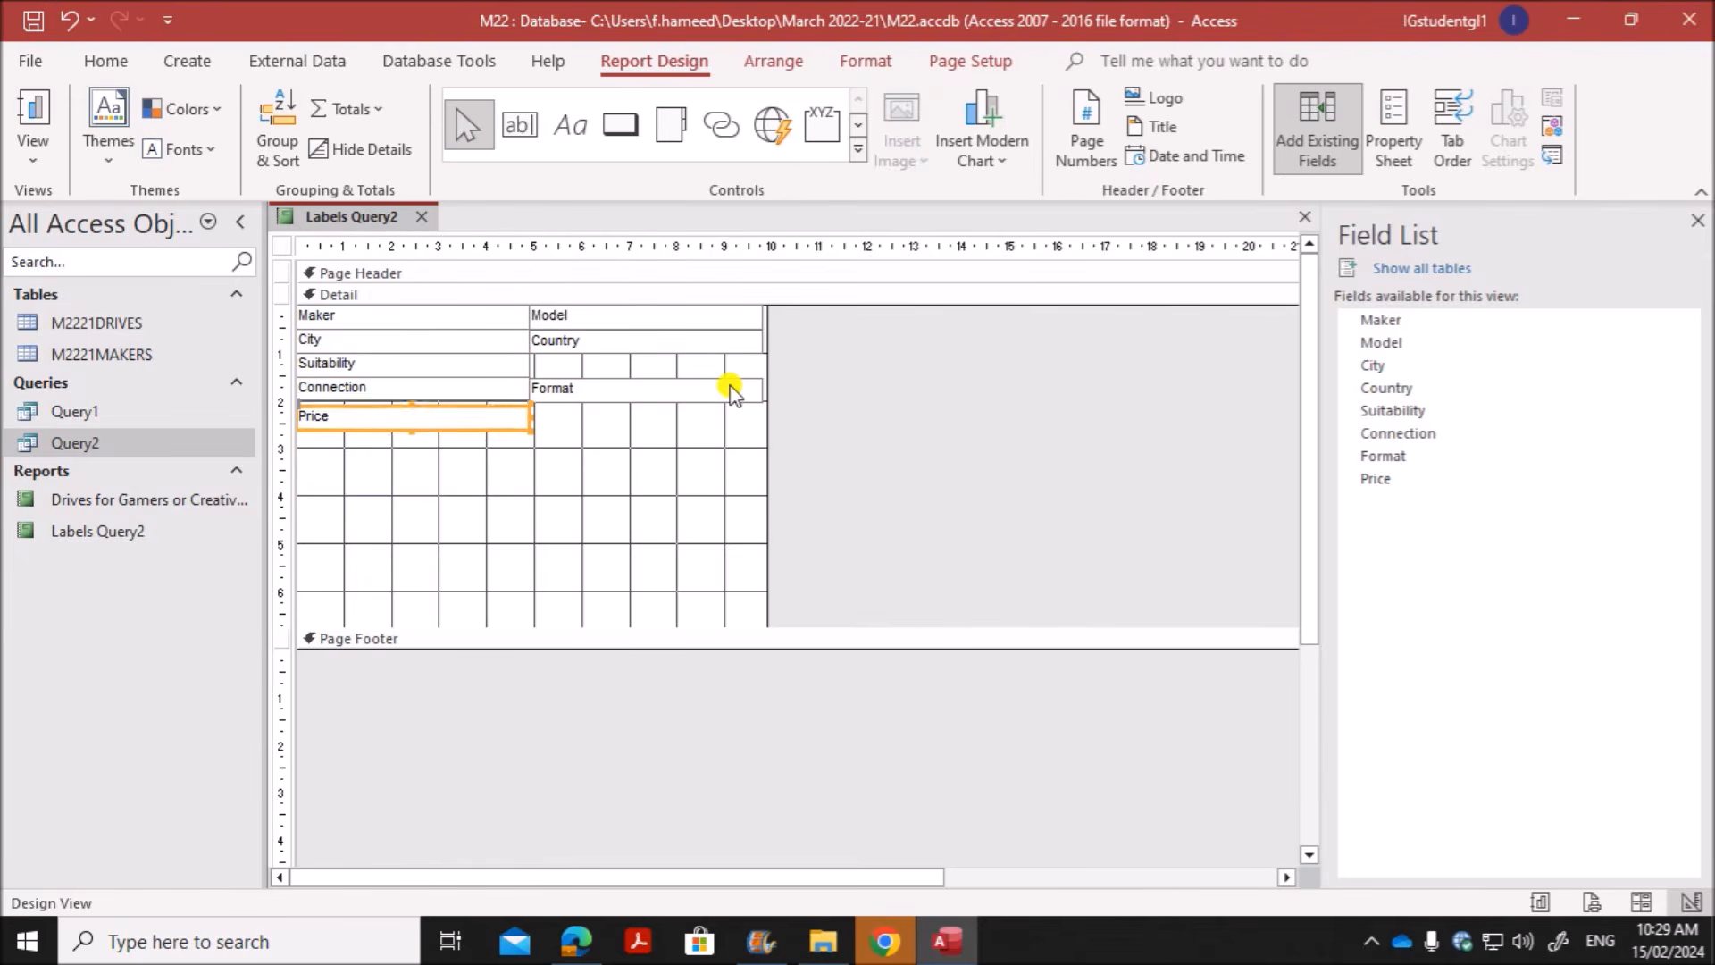
pyautogui.press('Up')
pyautogui.press('Up')
pyautogui.press('Up')
pyautogui.press('Up')
pyautogui.press('Up')
pyautogui.press('Up')
pyautogui.click(564, 463)
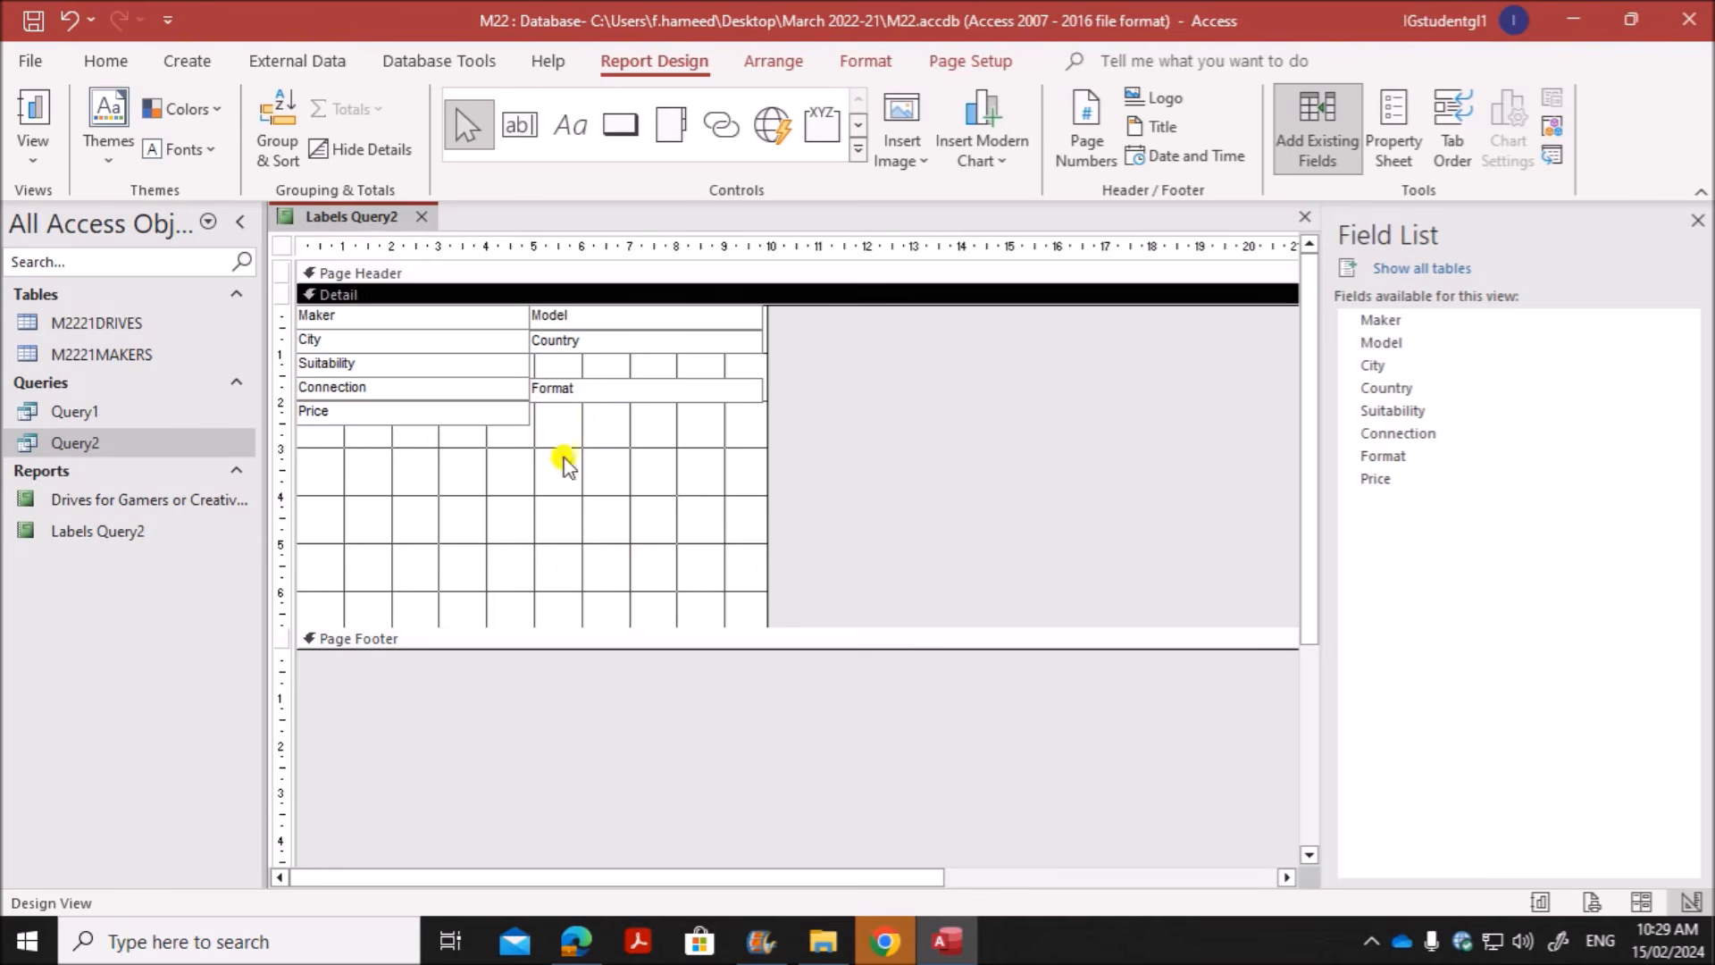
# Step: Open the labels in Print Preview, zoom in to examine the field layout, and return to Design View
pyautogui.rightClick(344, 212)
pyautogui.click(404, 452)
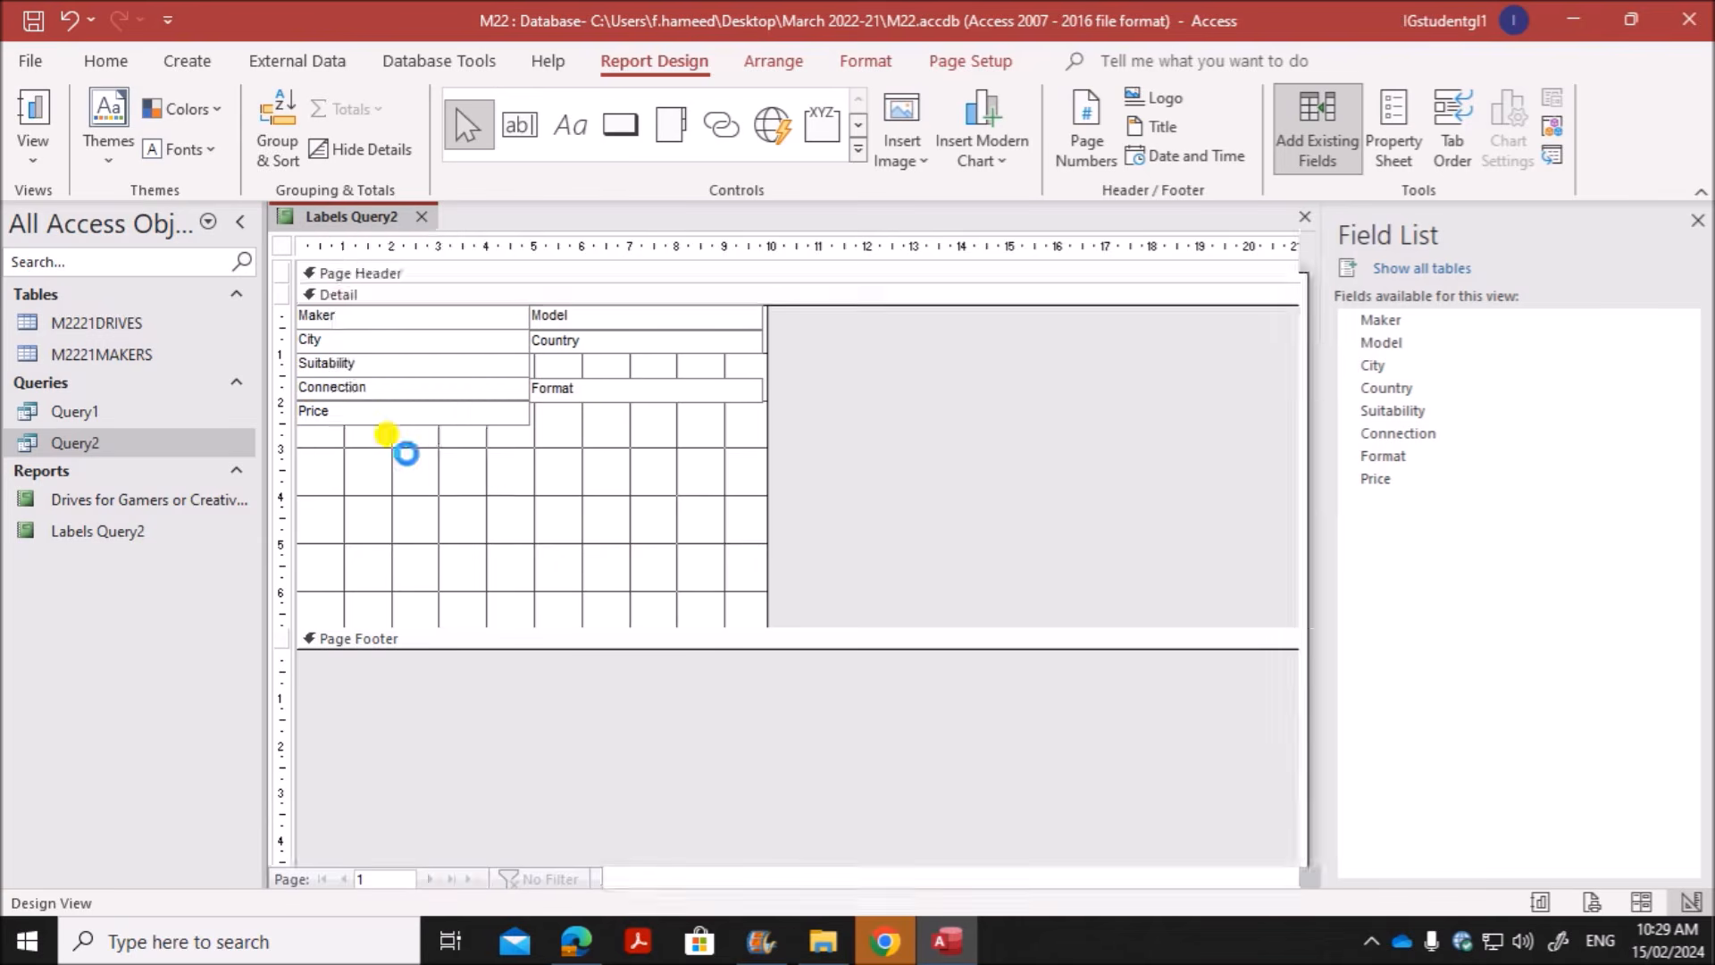
pyautogui.click(808, 560)
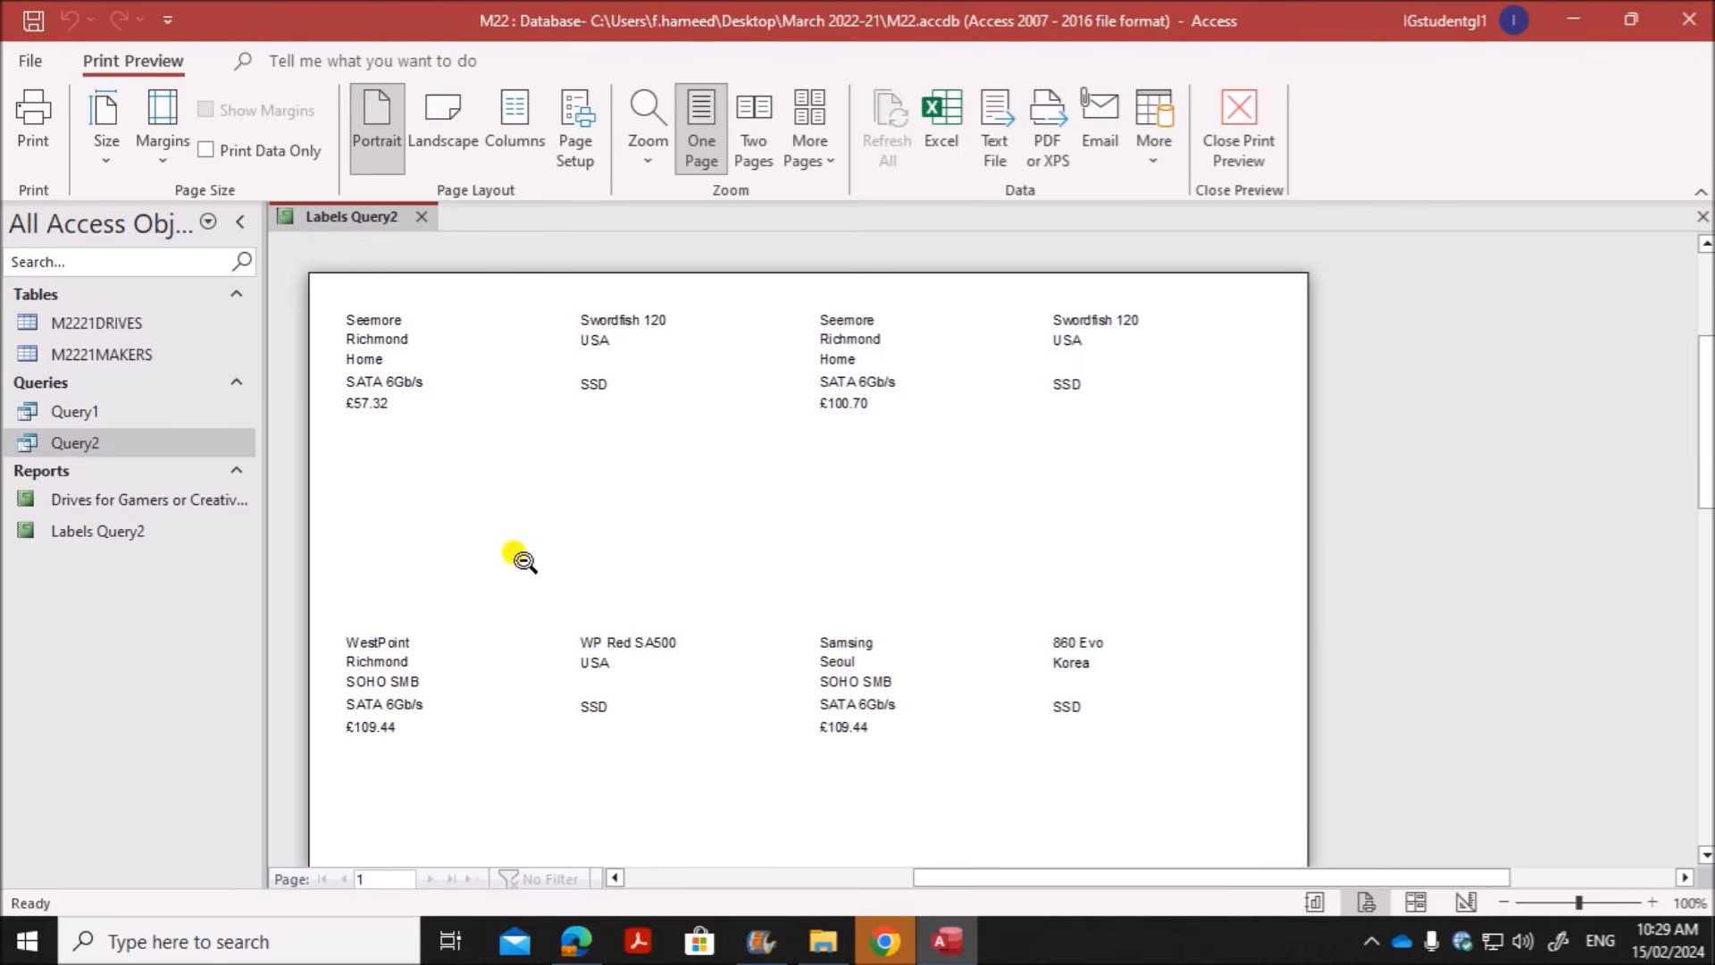
pyautogui.rightClick(331, 225)
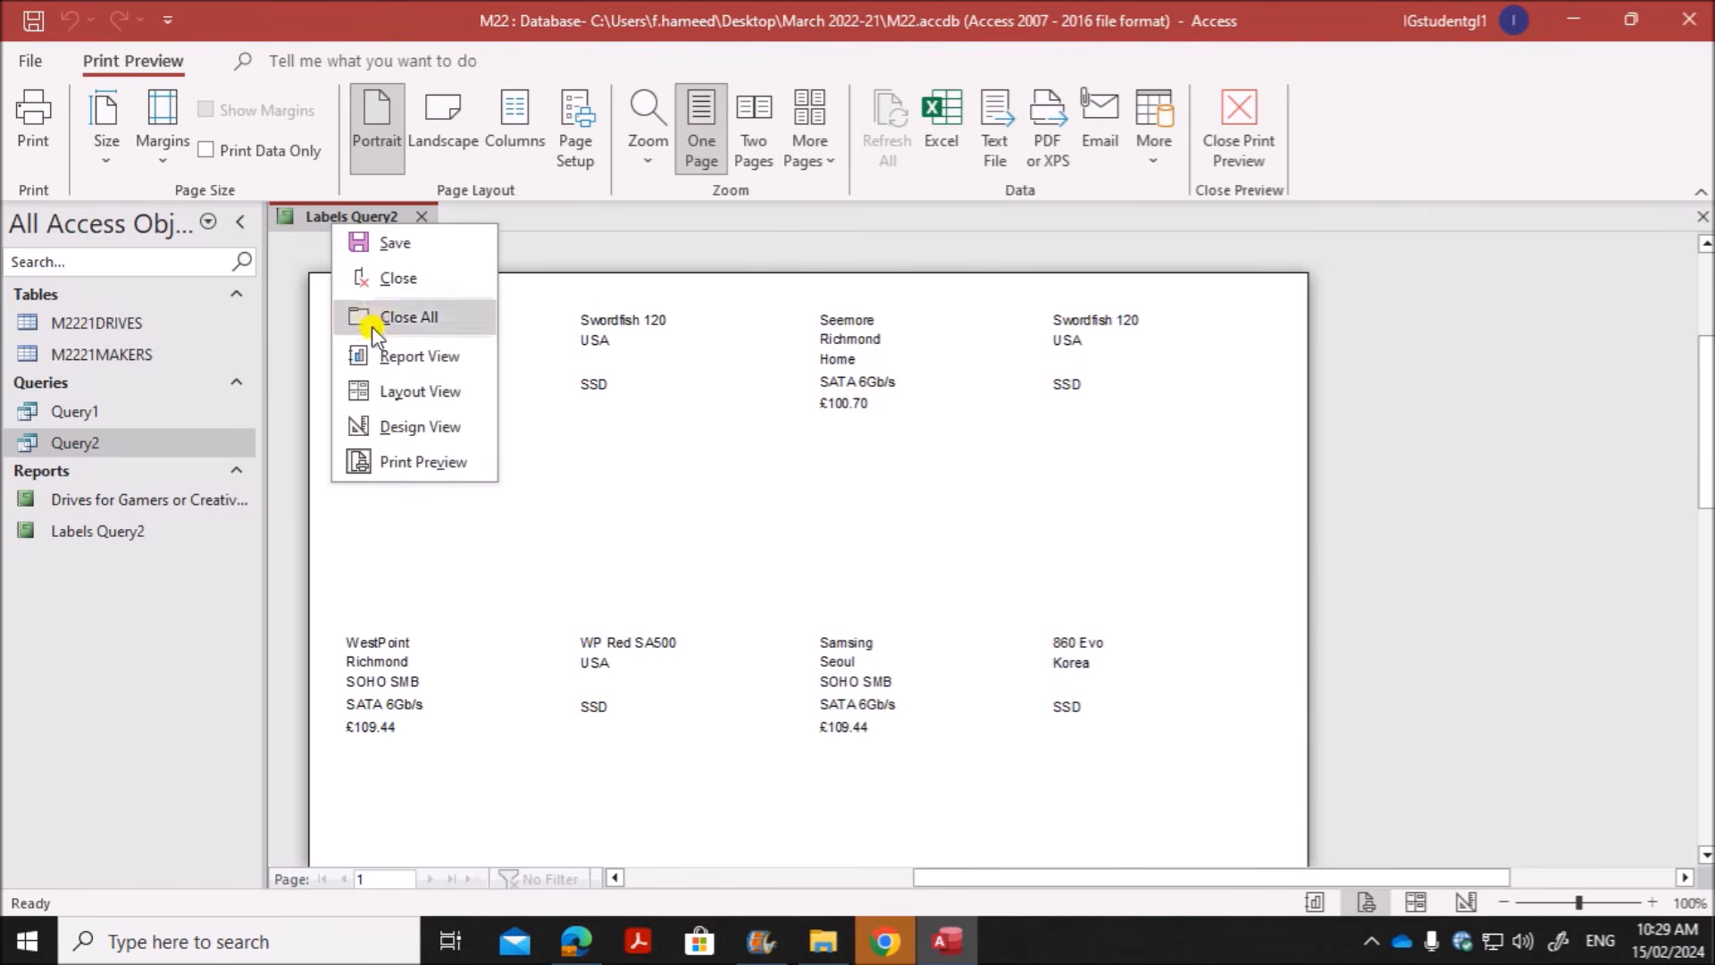
pyautogui.click(407, 428)
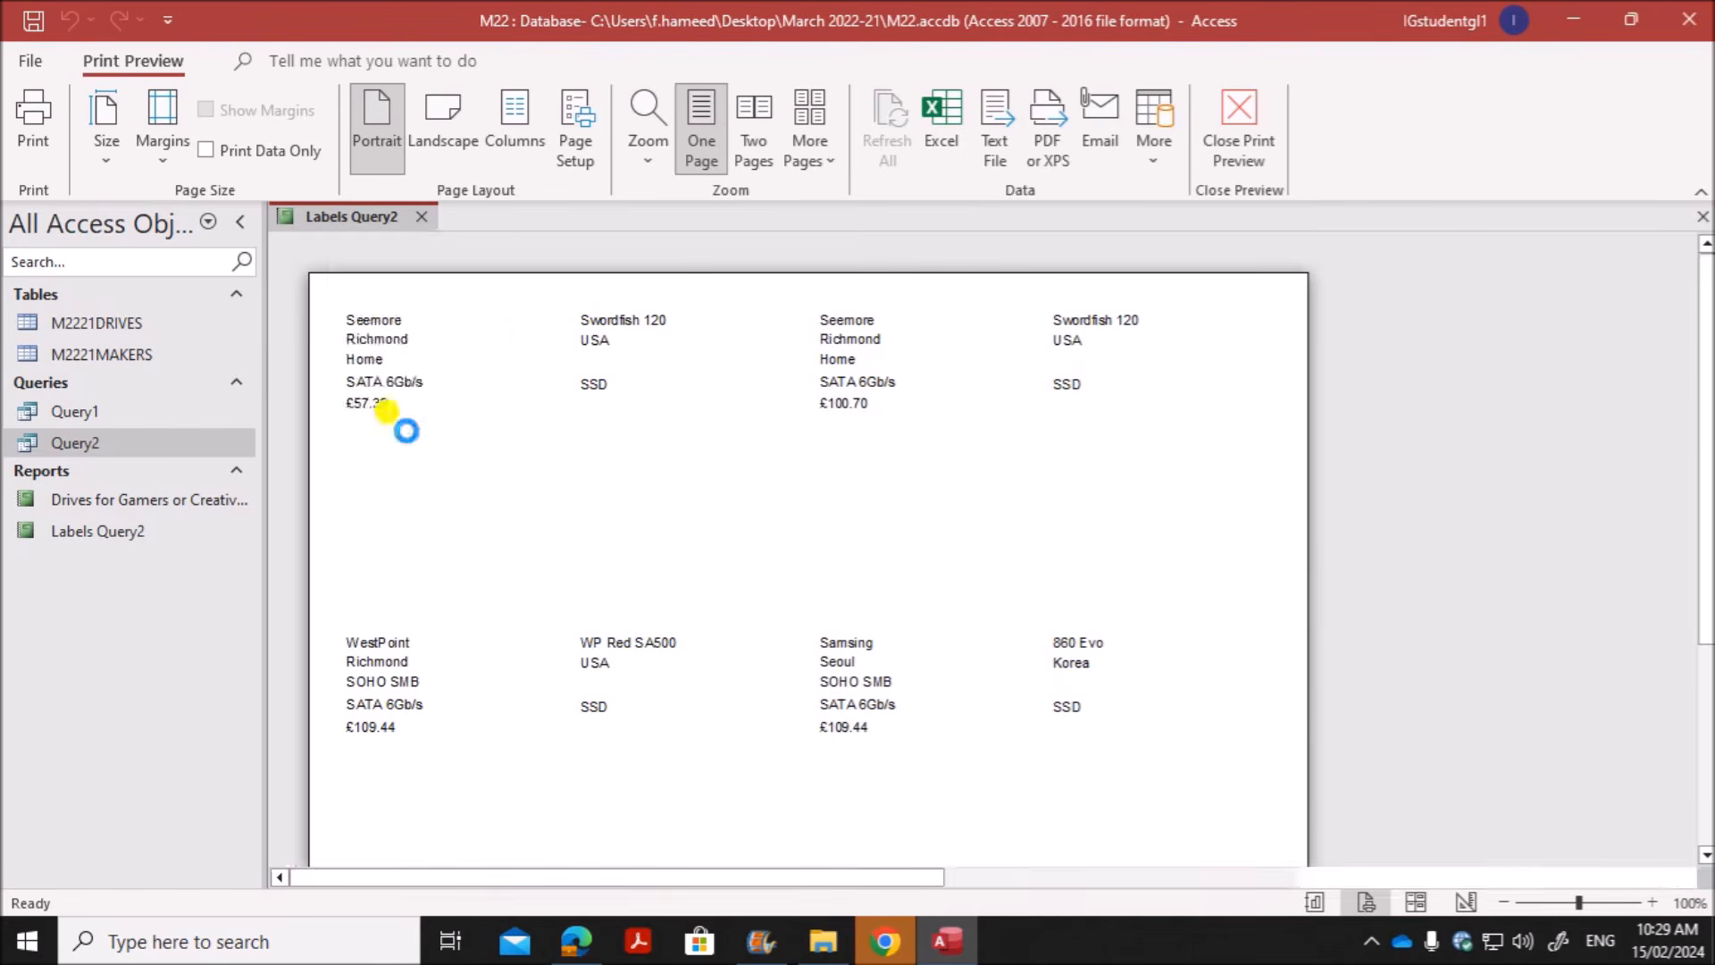
# Step: Check the label heading requirement in the exam PDF, then move all fields down about 0.8 cm in the Access Detail section
pyautogui.click(576, 940)
pyautogui.scroll(-7, 636, 632)
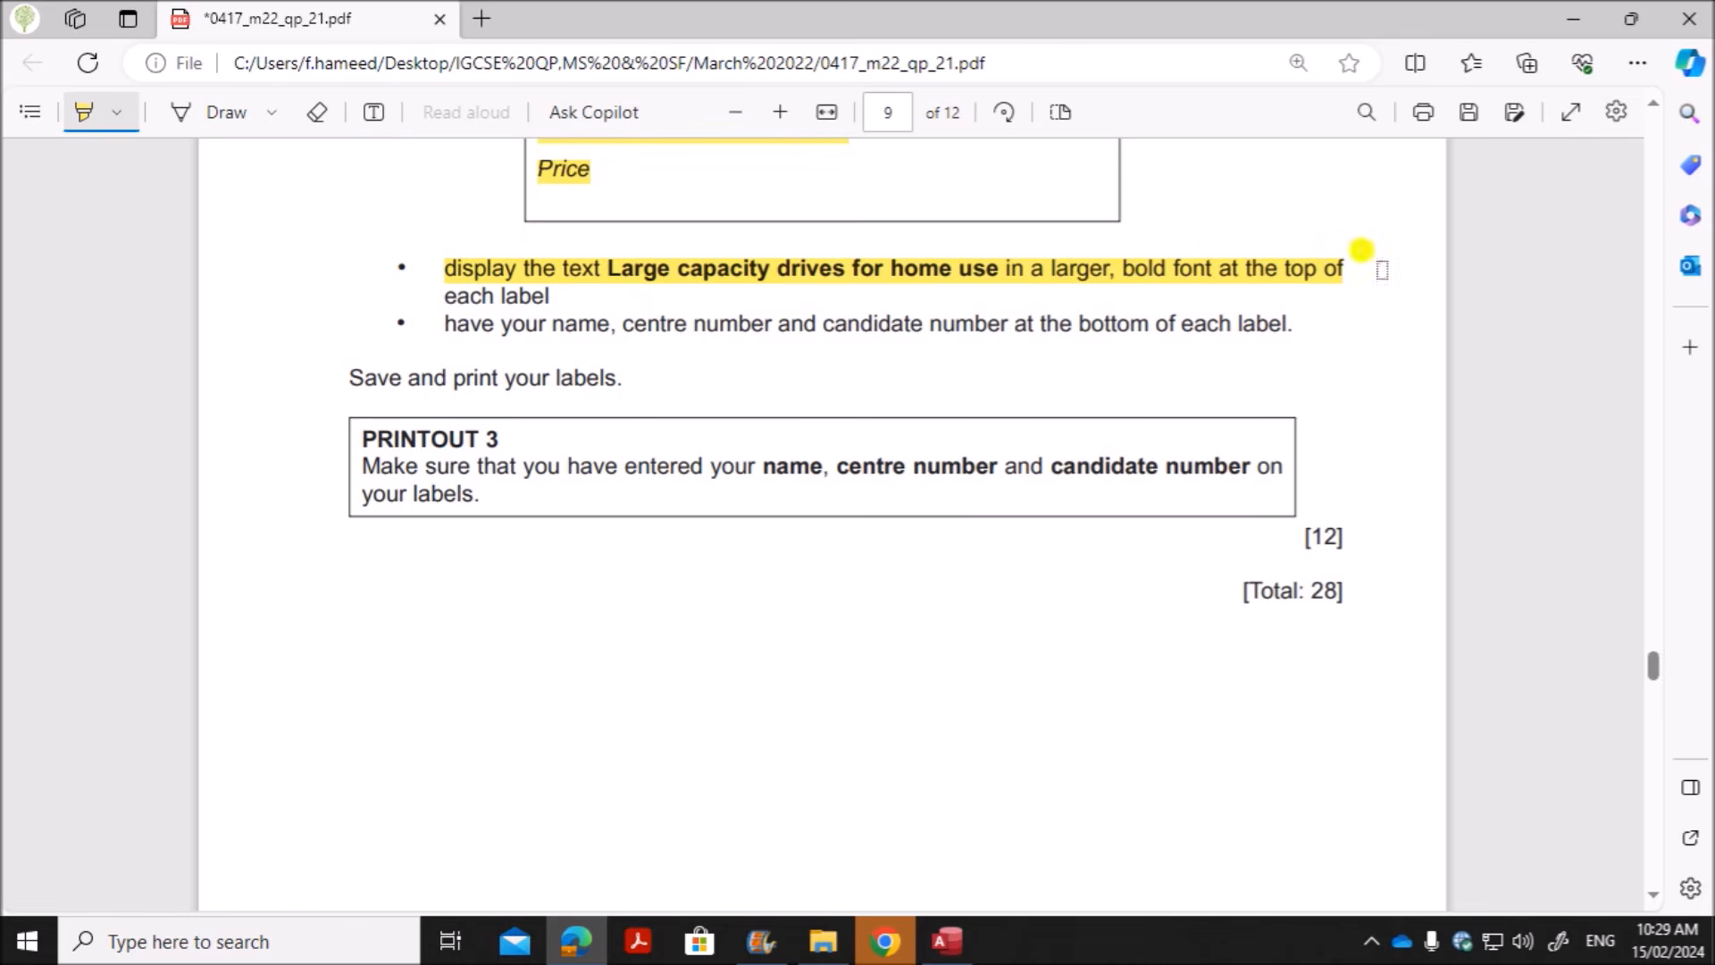
pyautogui.click(947, 940)
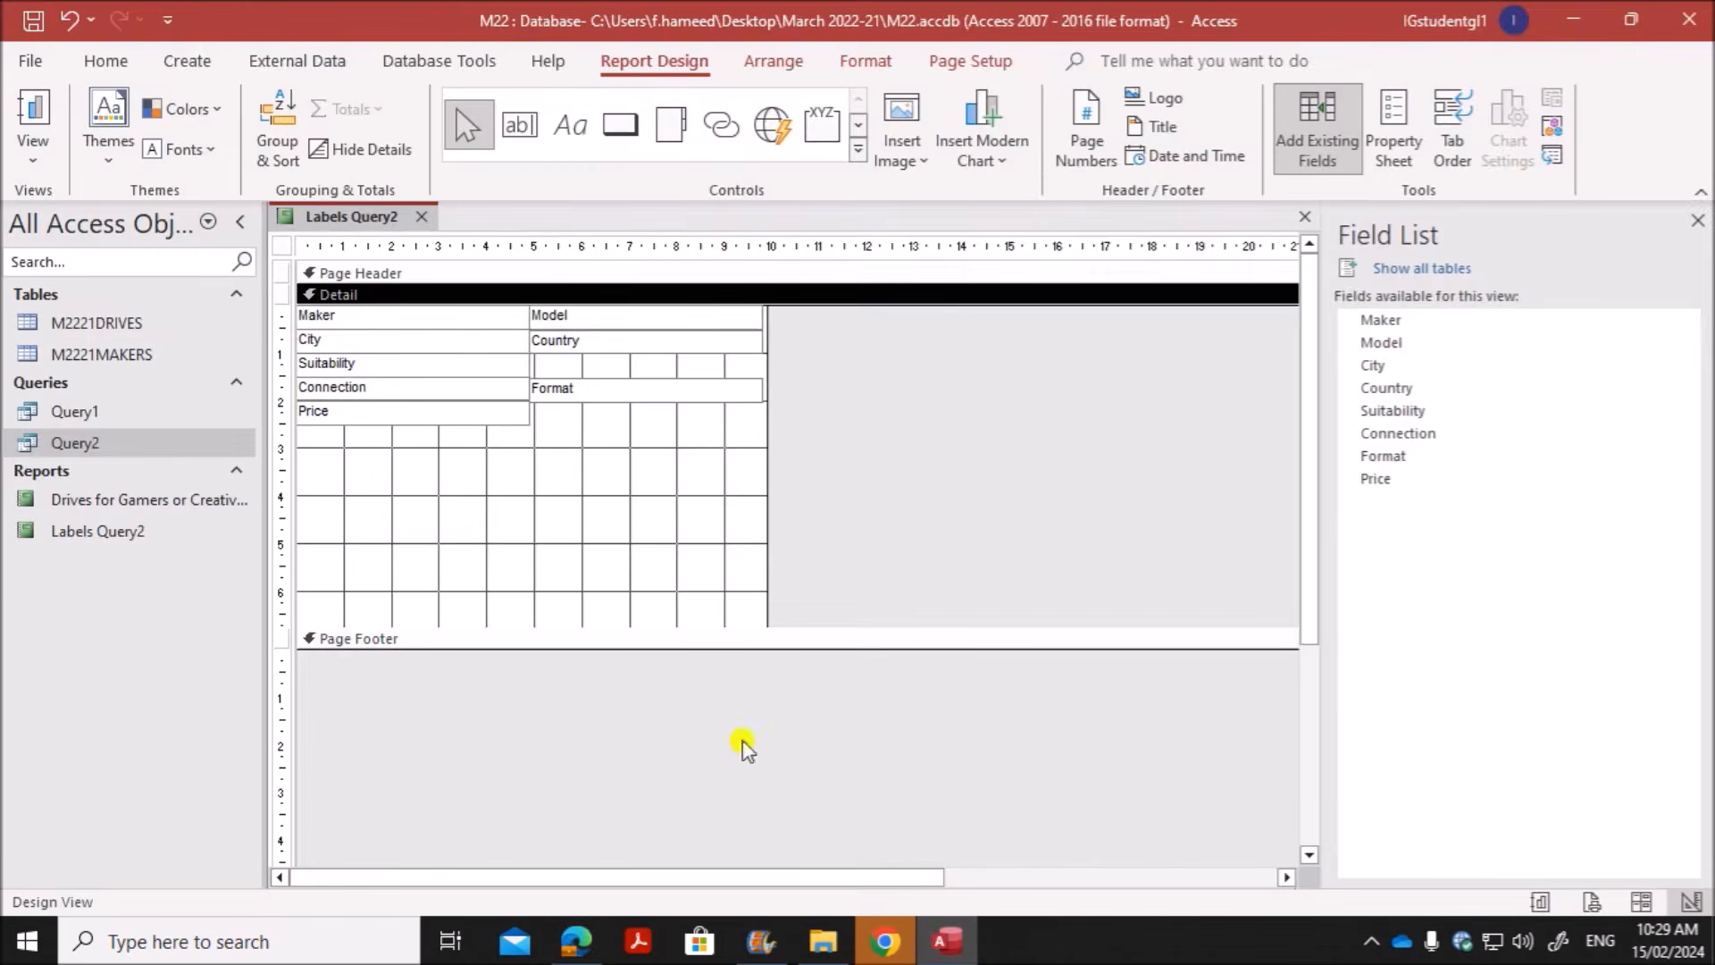
pyautogui.moveTo(418, 487); pyautogui.dragTo(658, 317)
pyautogui.moveTo(521, 351); pyautogui.dragTo(486, 393)
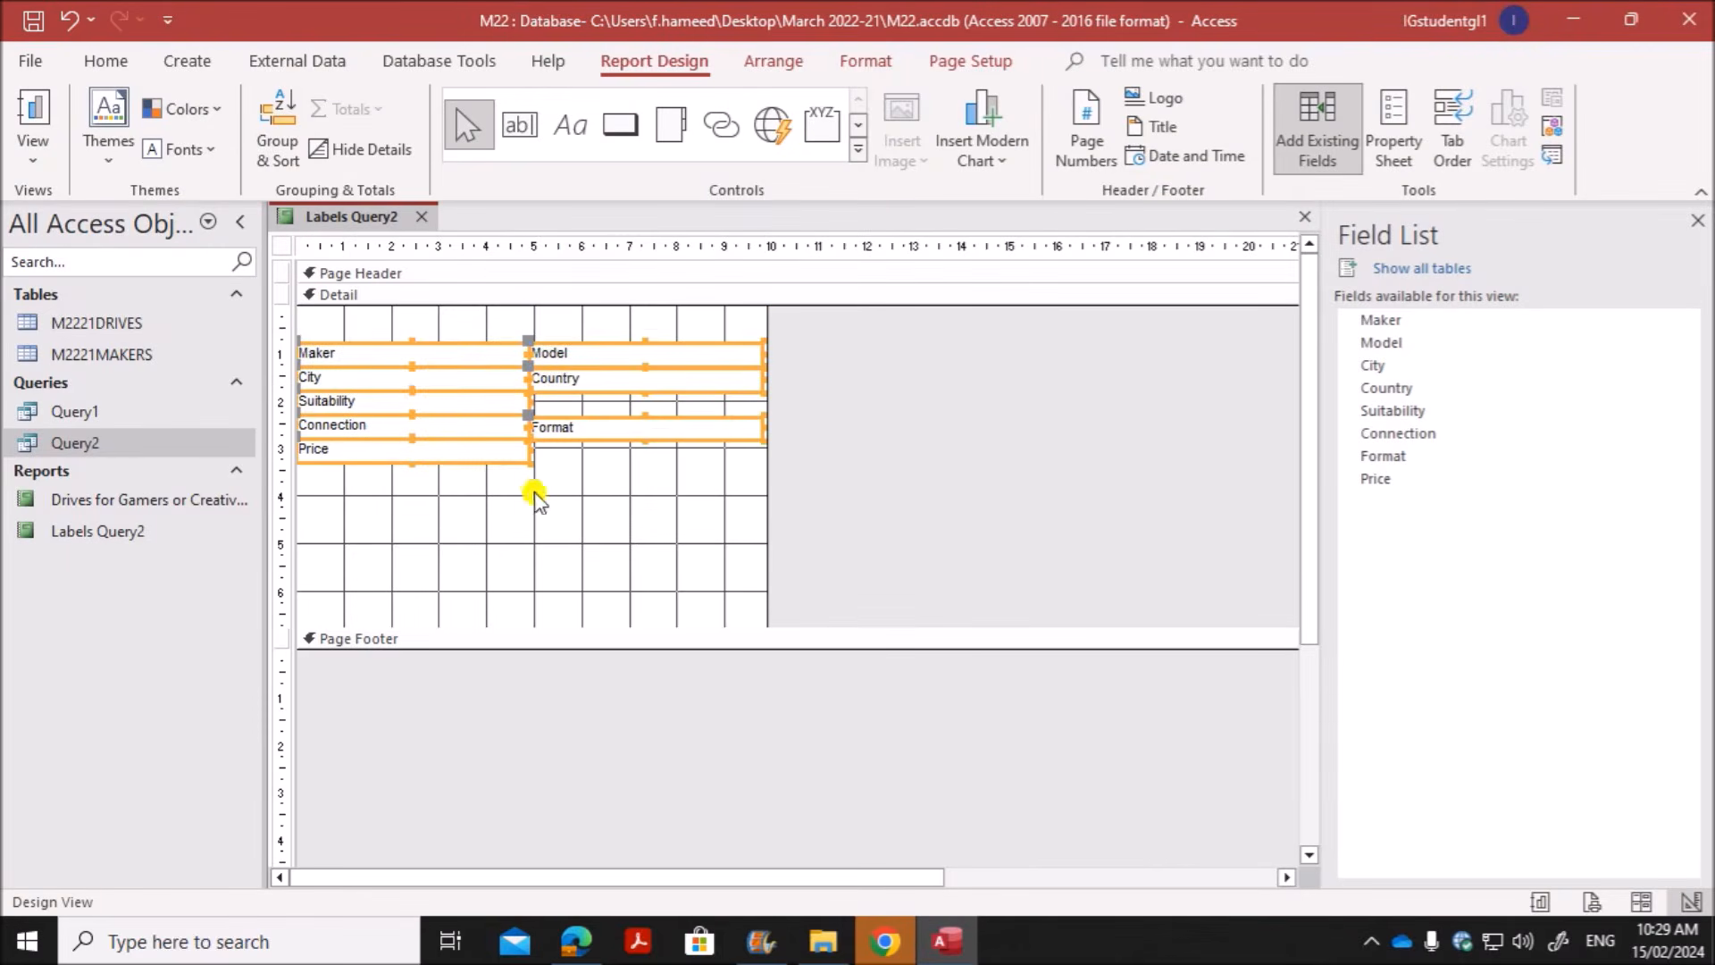
# Step: Move all eight label fields down together by about 0.1 cm to widen the heading space above Maker and Model
pyautogui.moveTo(434, 505); pyautogui.dragTo(655, 348)
pyautogui.moveTo(494, 425); pyautogui.dragTo(491, 438)
pyautogui.click(524, 524)
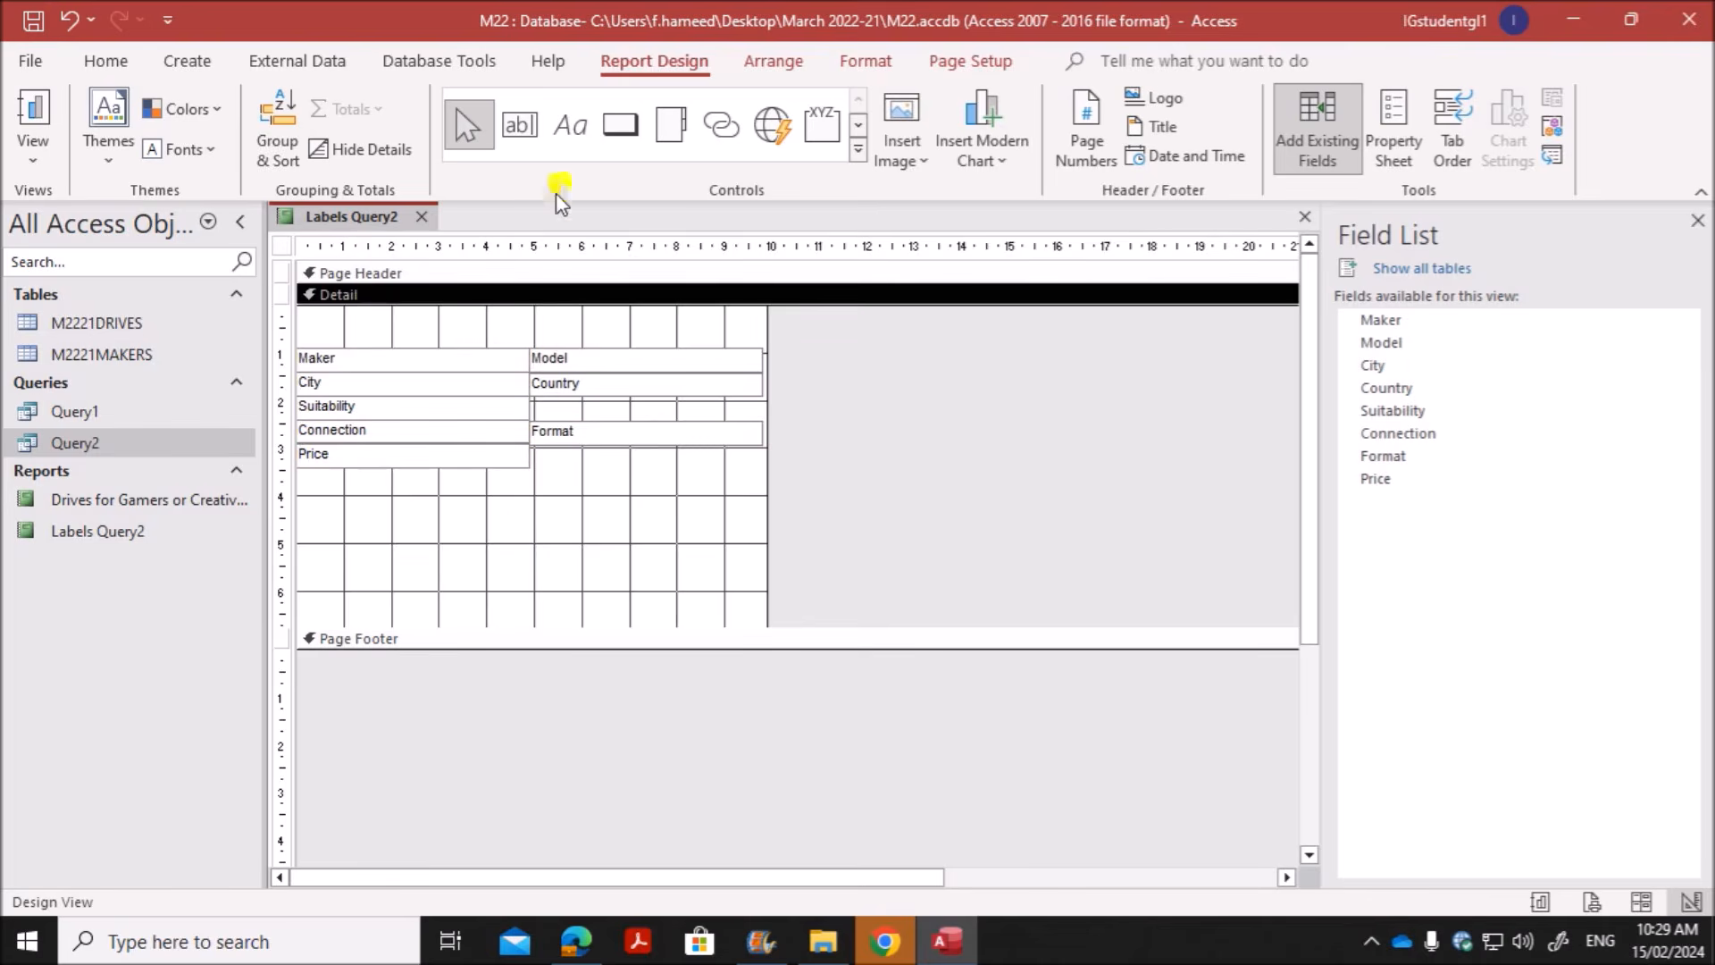
# Step: Add a label about 9.6 cm wide above the fields reading "Large capacity drives for home use", highlighting that wording in the exam PDF
pyautogui.click(569, 130)
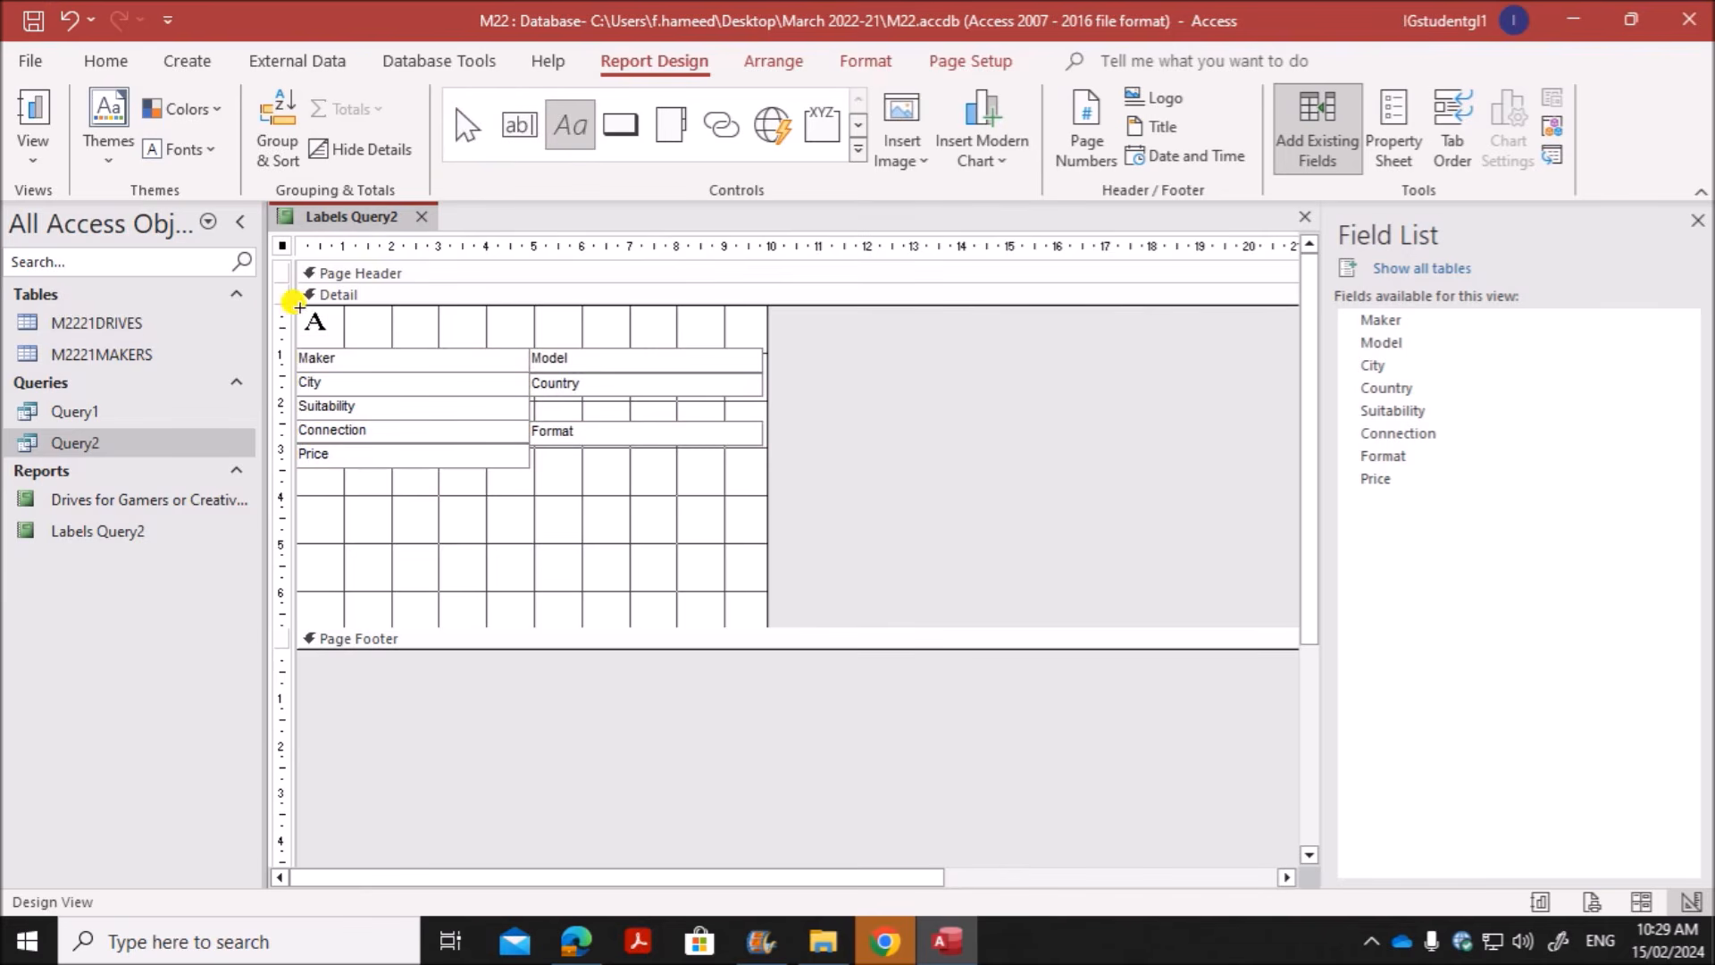
pyautogui.moveTo(302, 309); pyautogui.dragTo(756, 339)
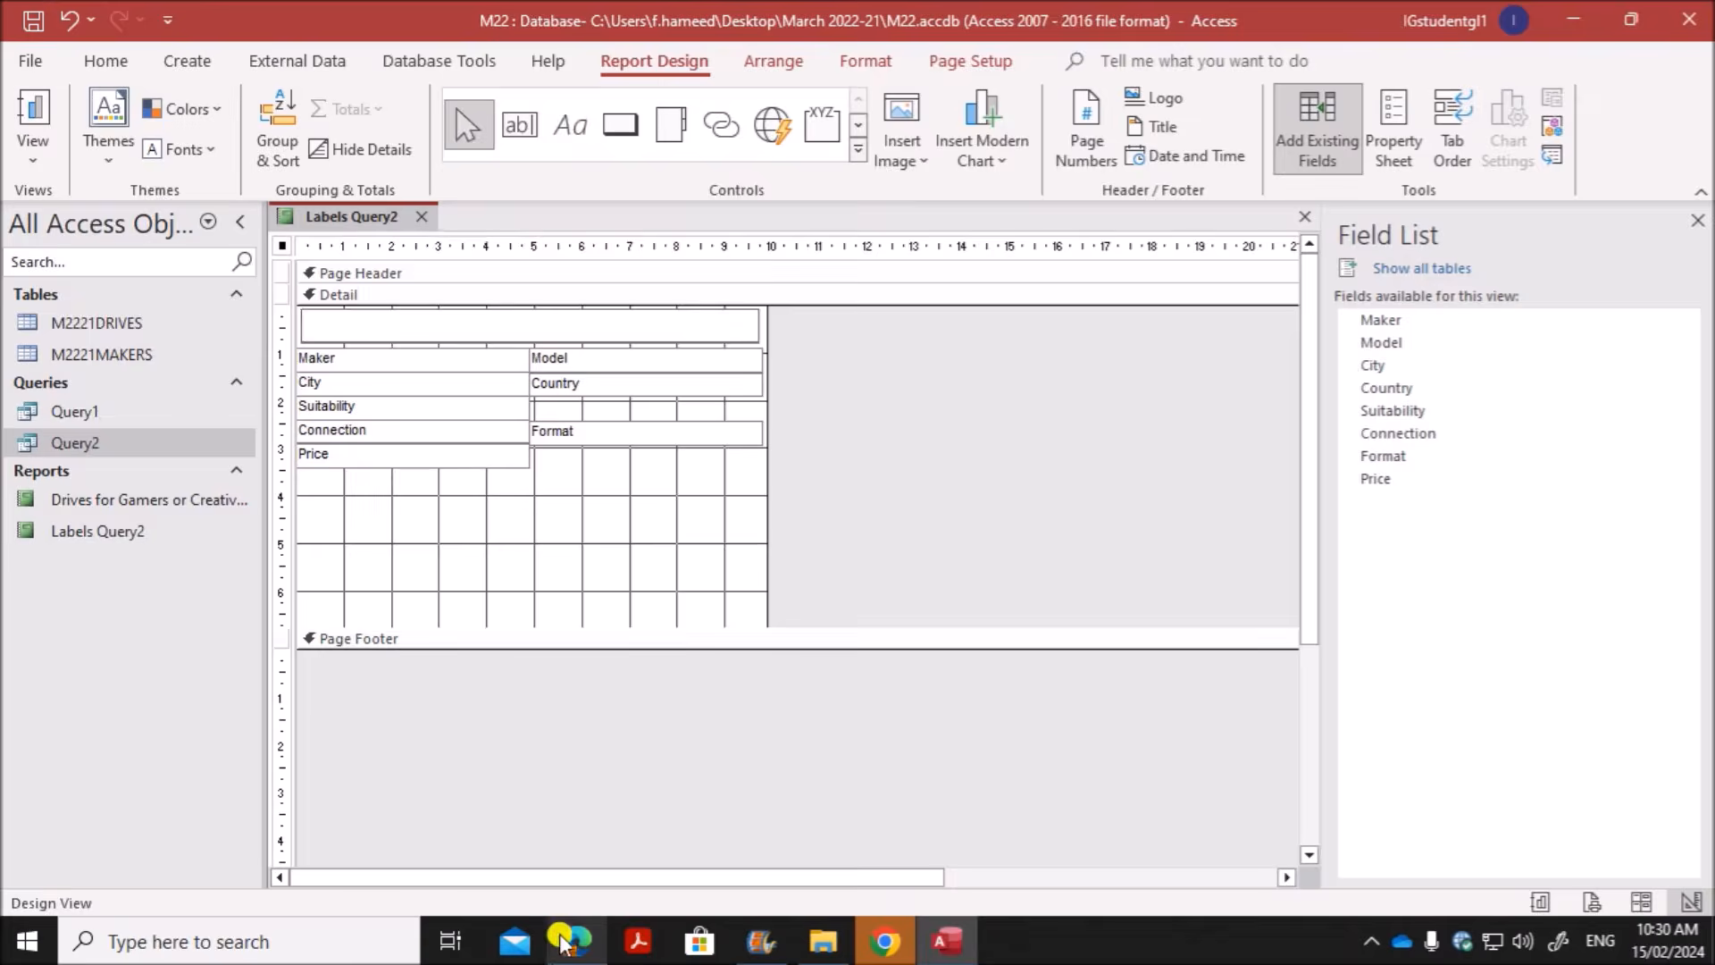
pyautogui.click(577, 940)
pyautogui.moveTo(609, 268); pyautogui.dragTo(993, 277)
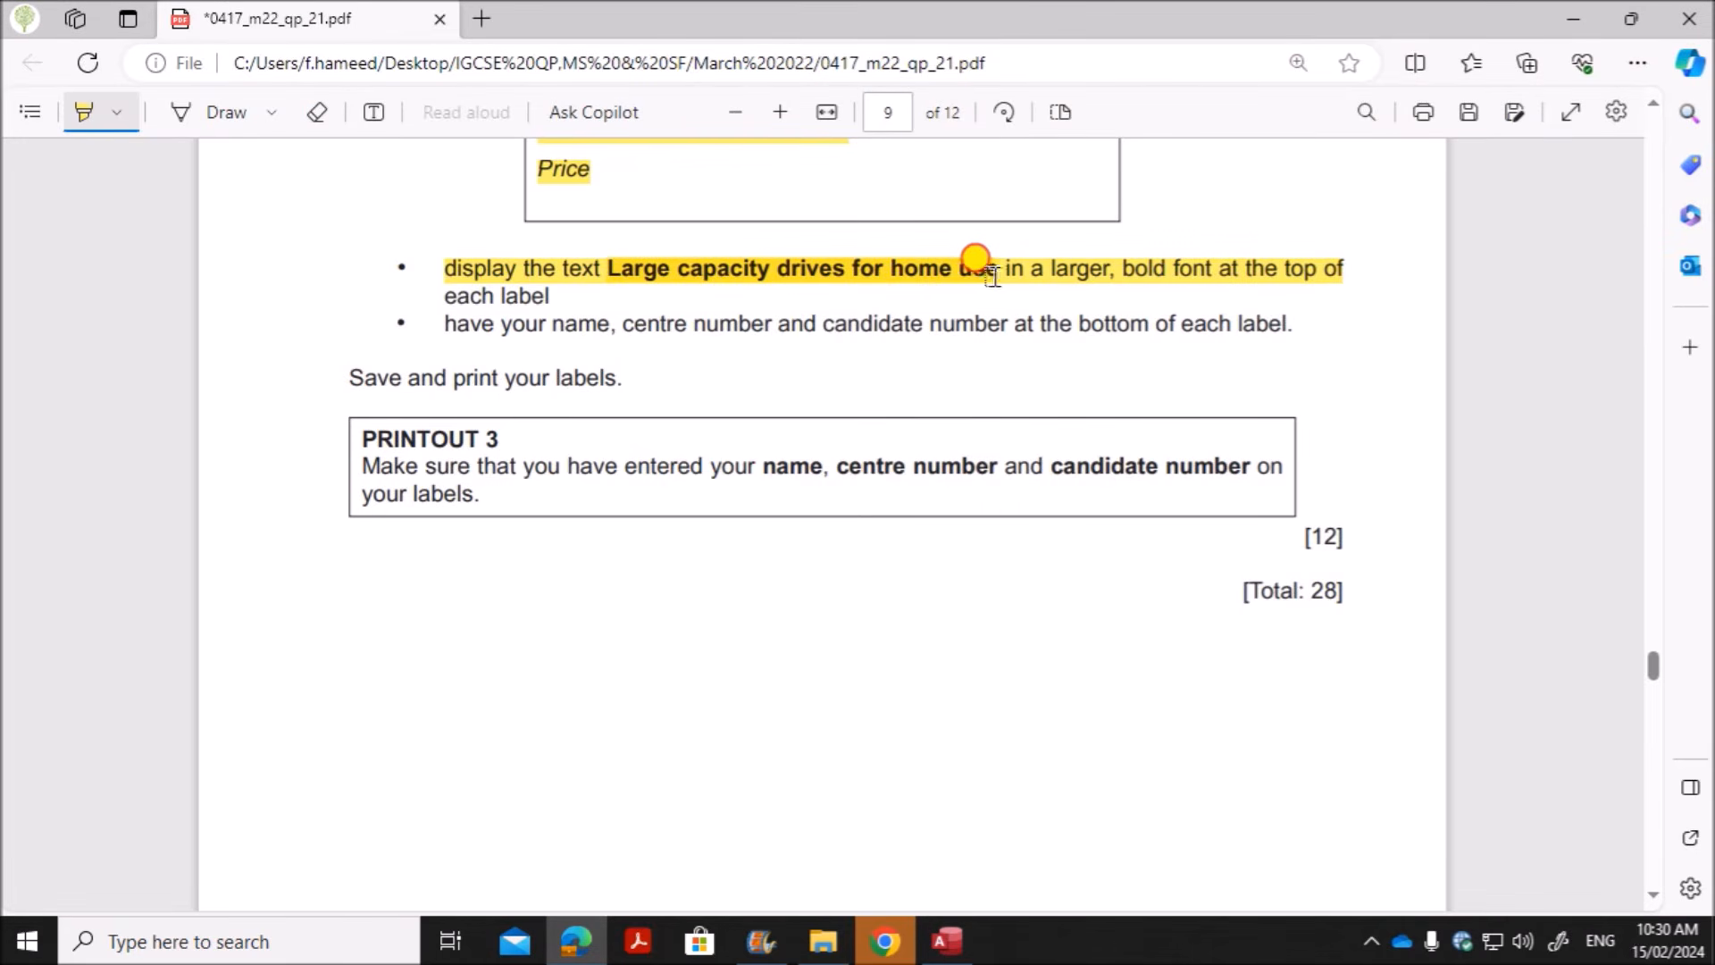
pyautogui.click(947, 941)
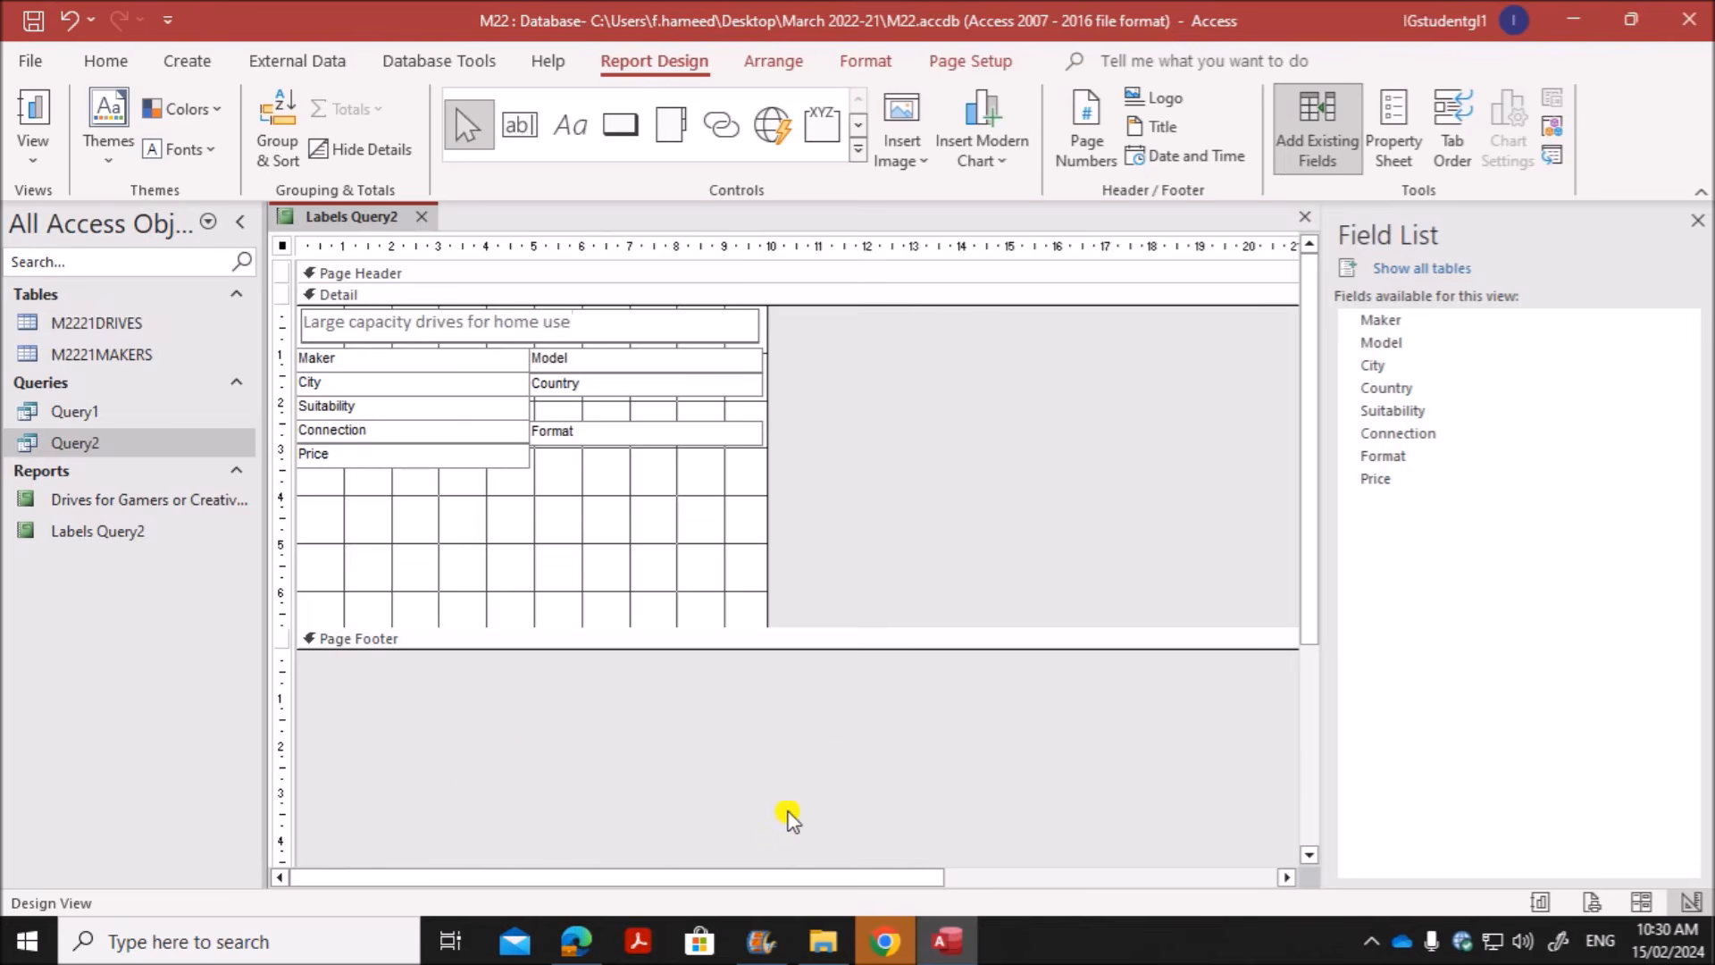
pyautogui.click(567, 563)
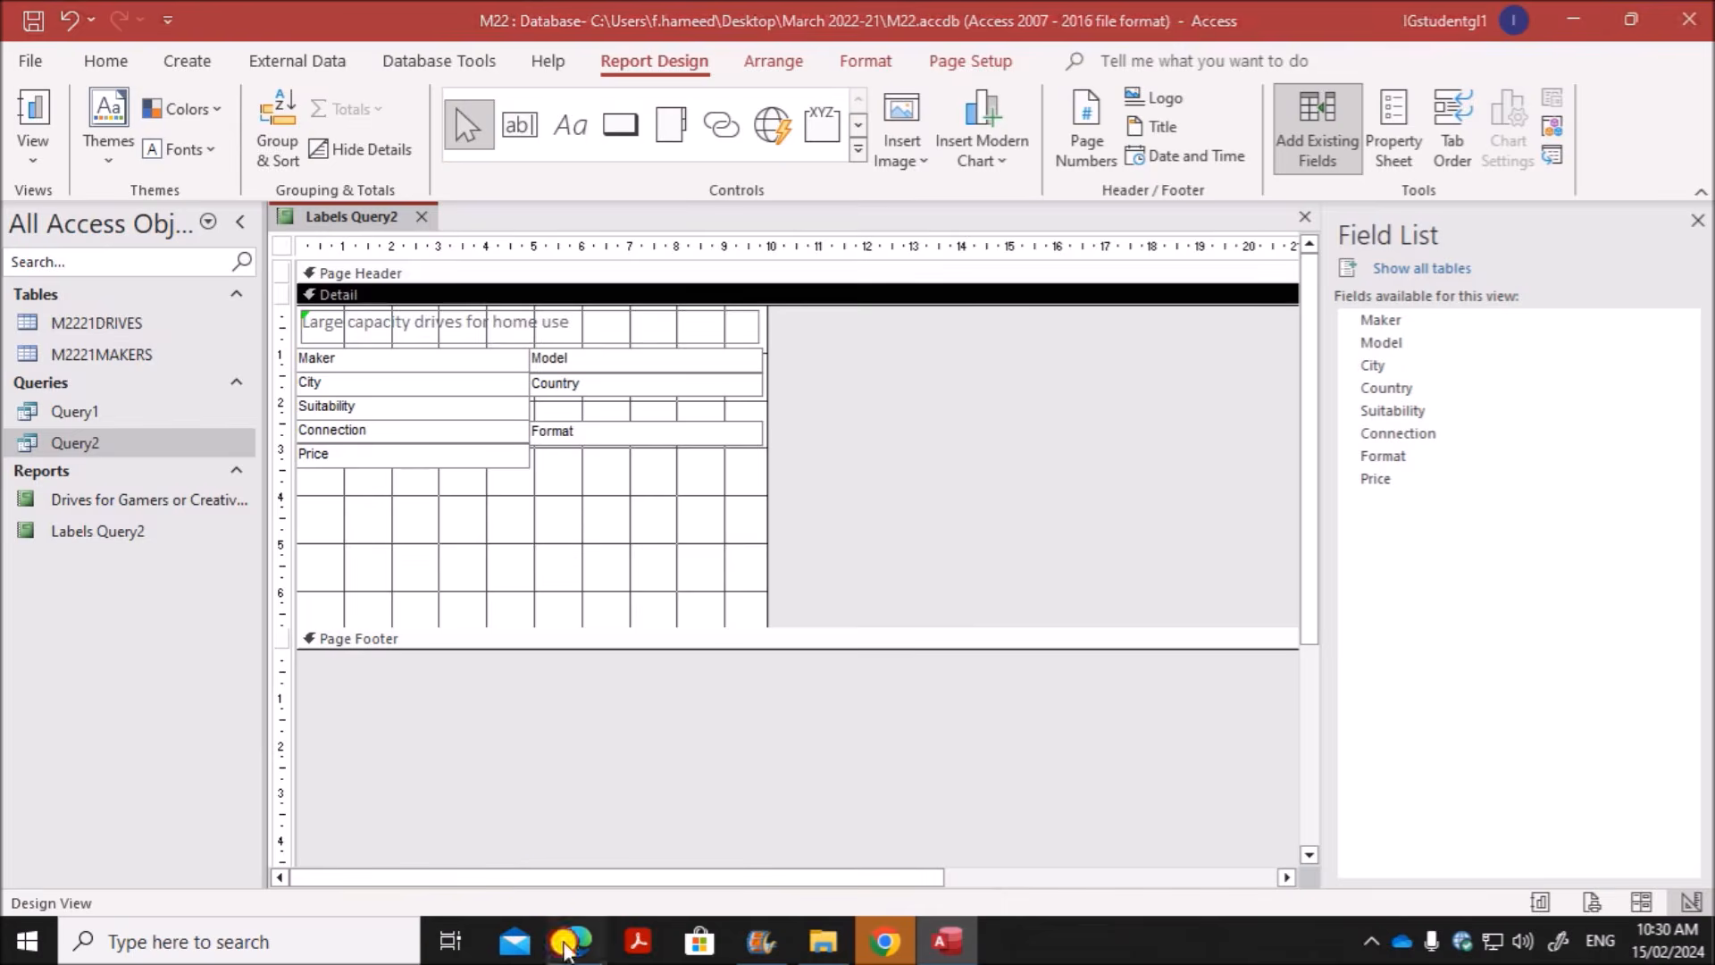
# Step: Check the heading's font requirement in the exam PDF, then format the Access heading label as 14 pt, bold, with Automatic font colour
pyautogui.click(572, 933)
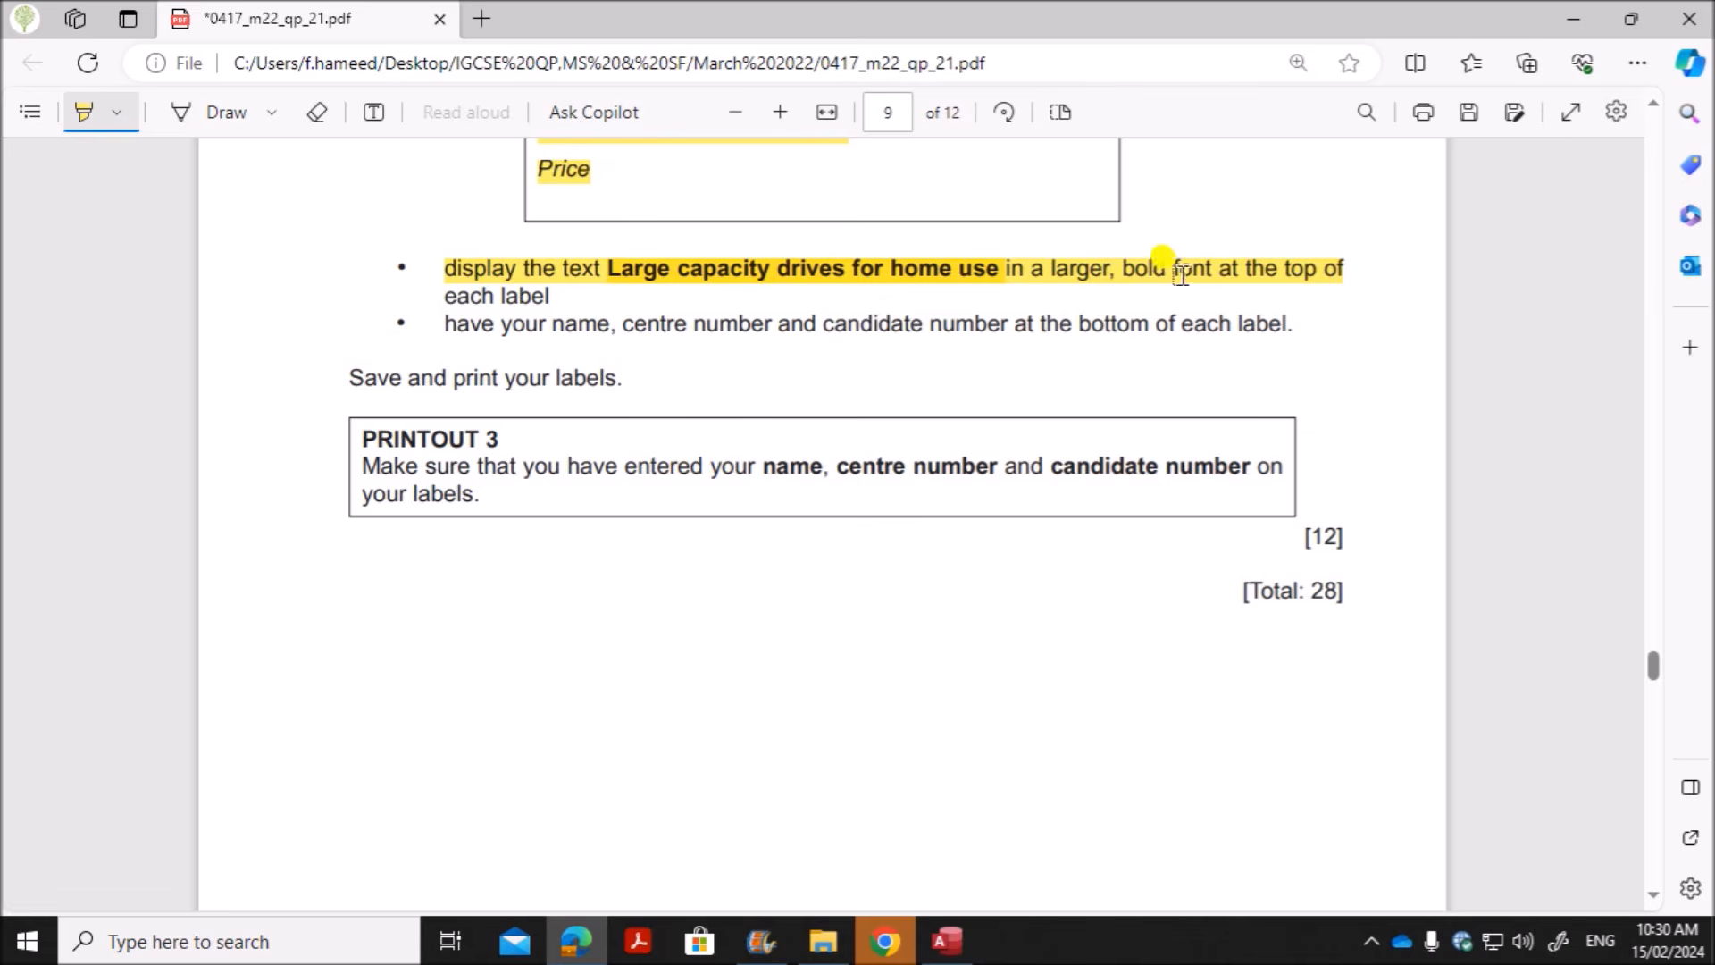
pyautogui.click(947, 940)
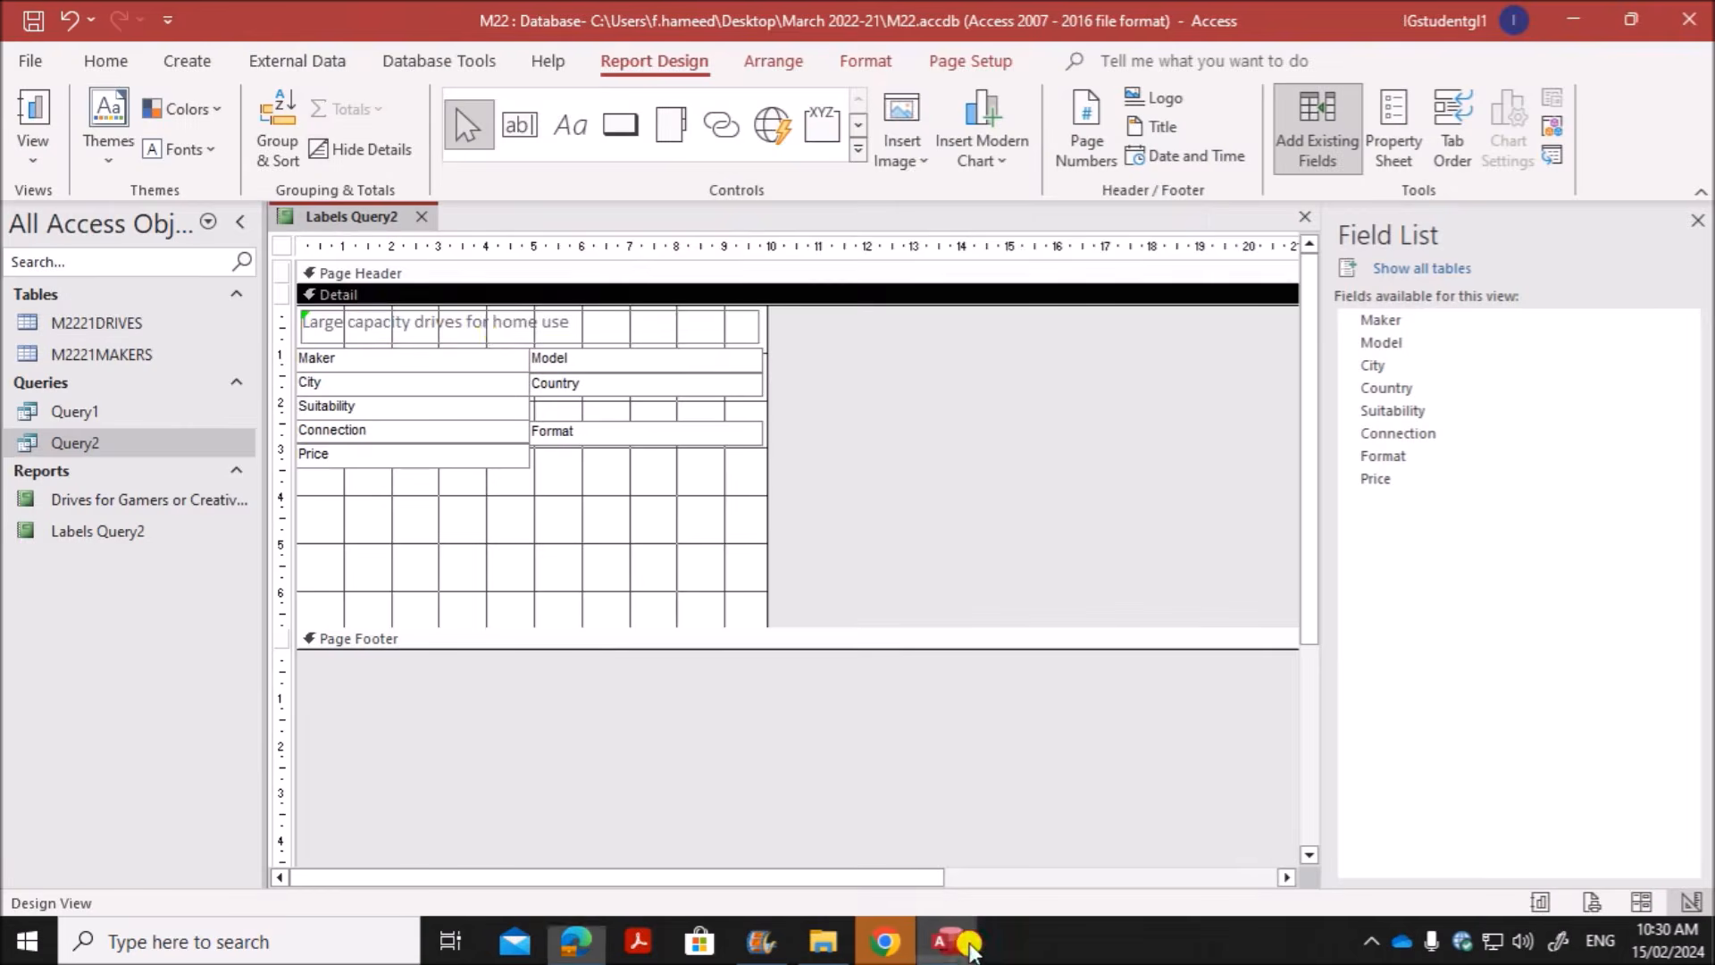
pyautogui.click(457, 323)
pyautogui.click(106, 57)
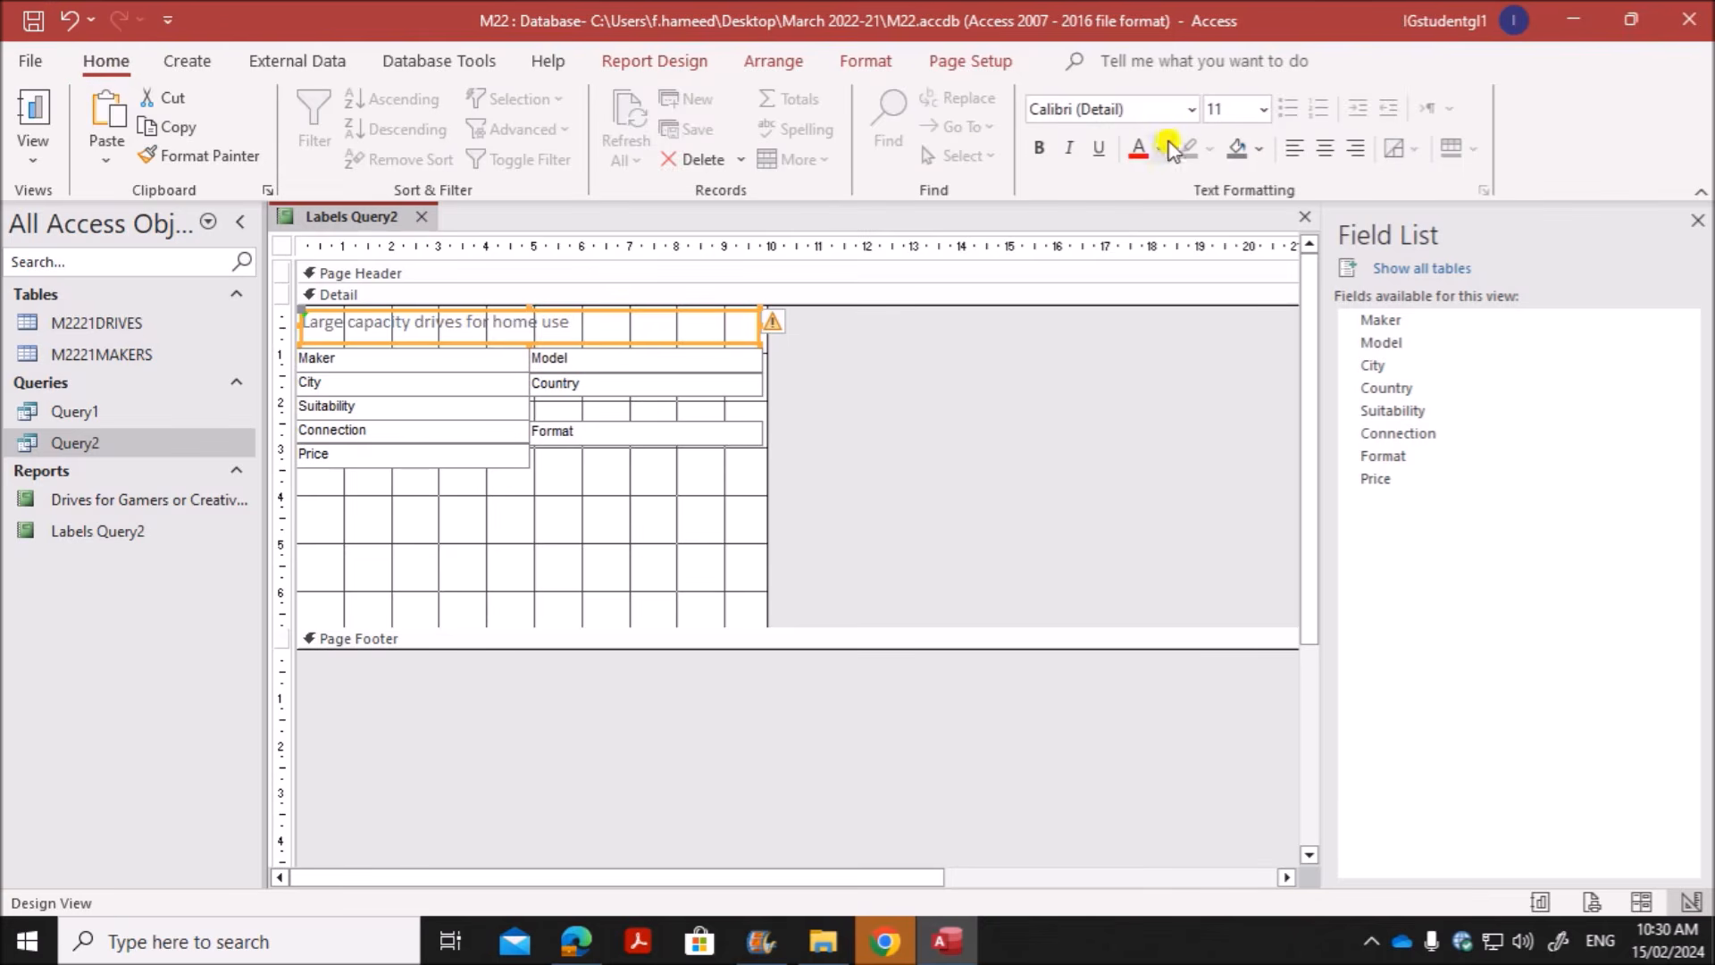
pyautogui.click(1268, 112)
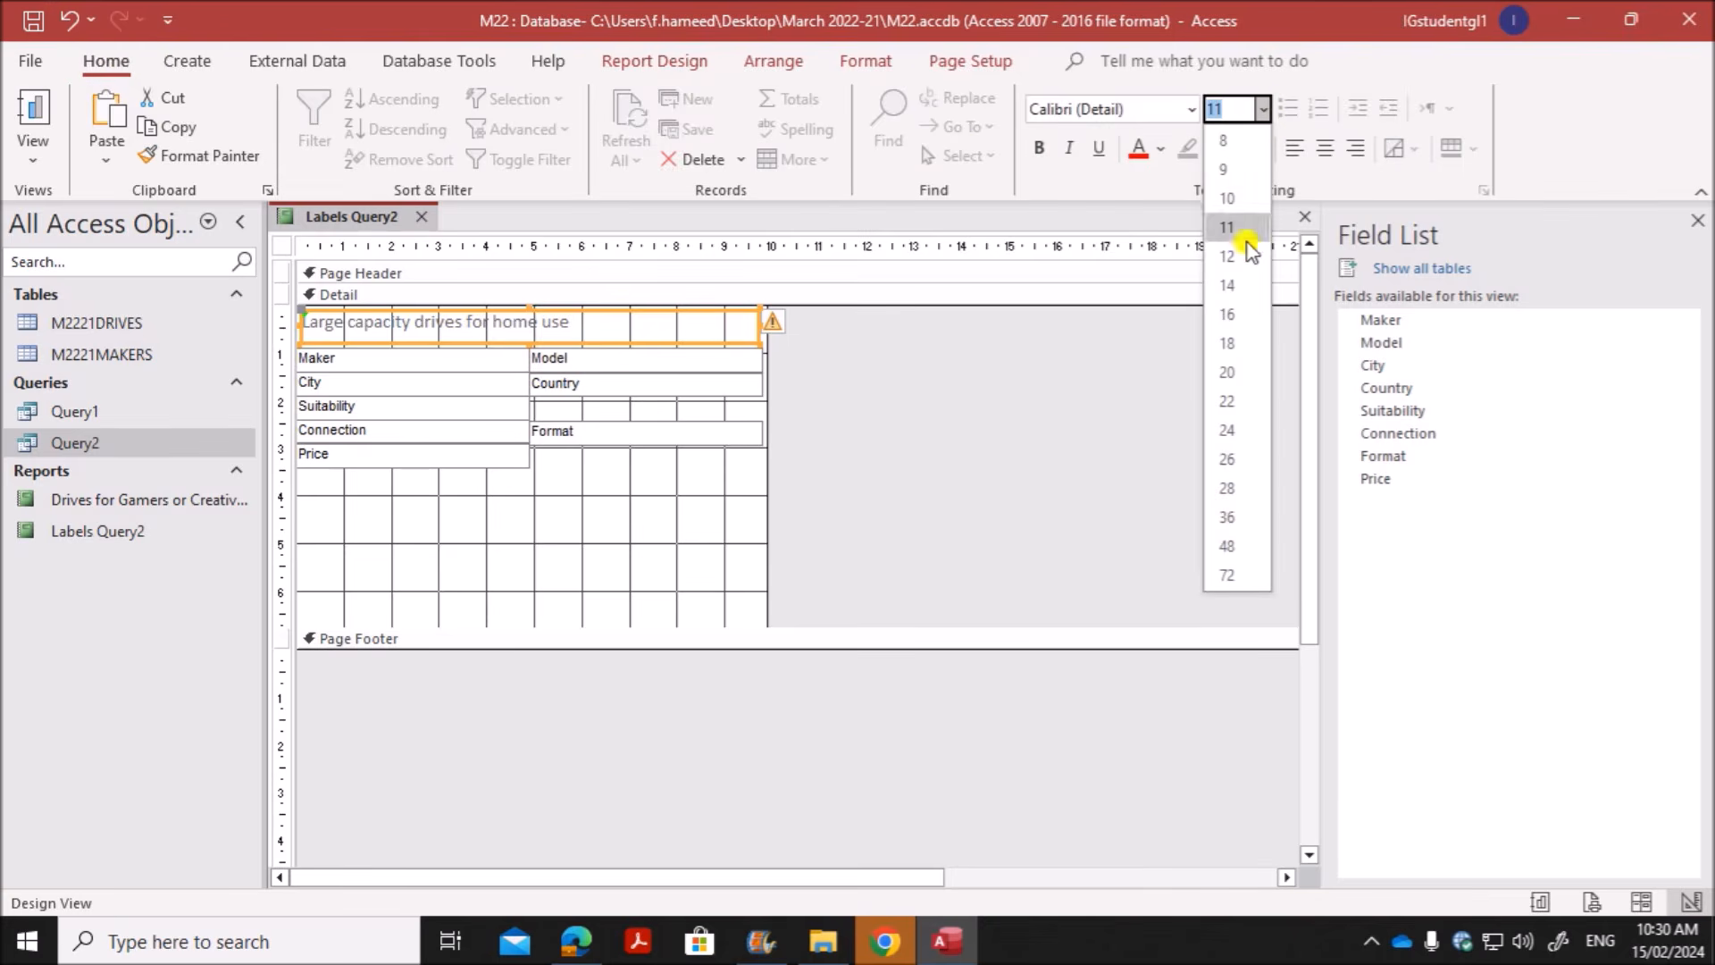
pyautogui.click(1242, 282)
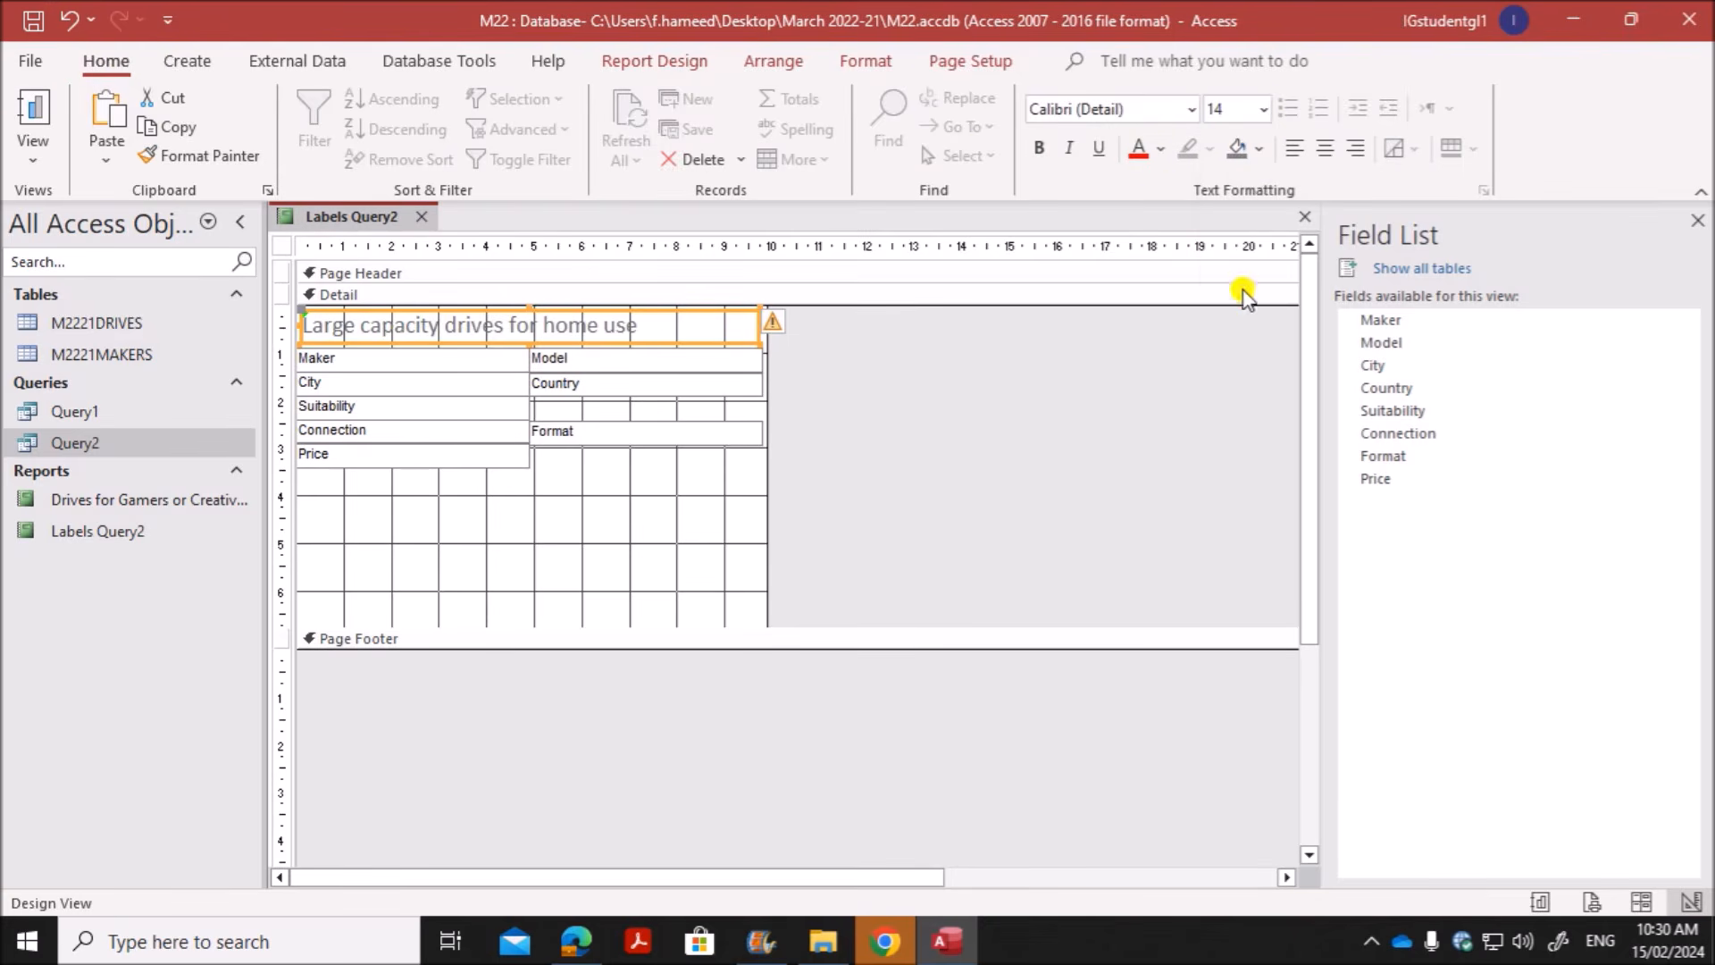
pyautogui.click(1042, 150)
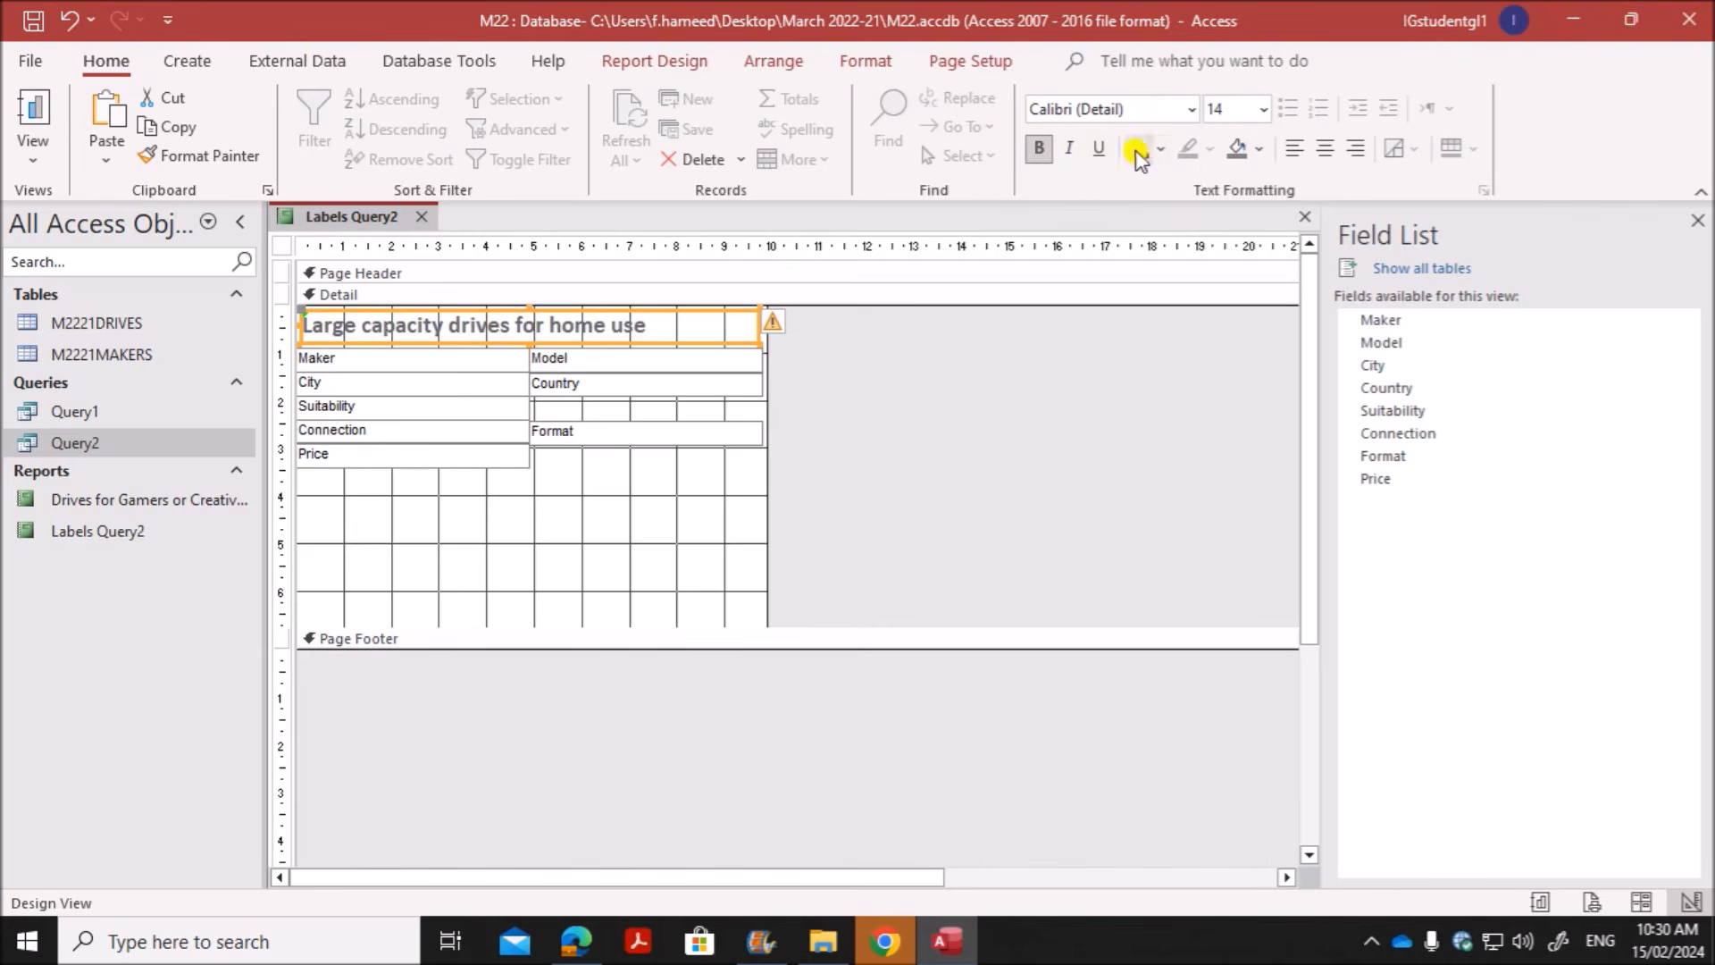
pyautogui.click(1159, 150)
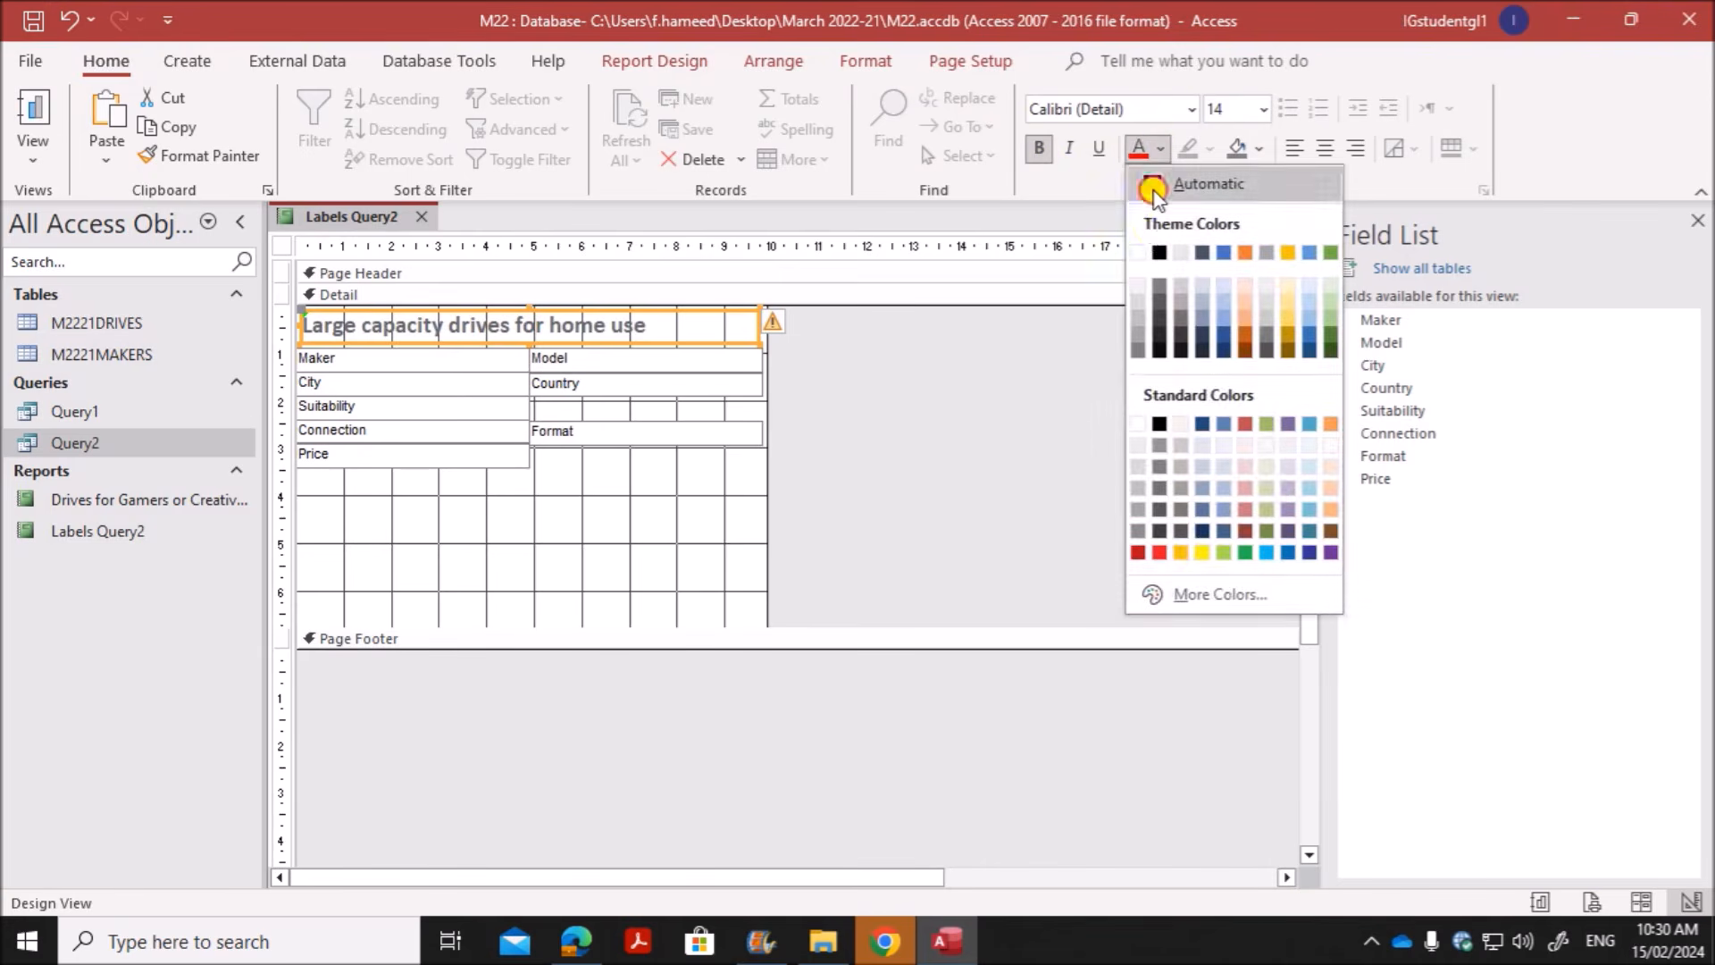
pyautogui.click(1157, 183)
# Step: Recheck the heading requirement in the exam PDF, then set the font size of all eight fields in Access to 11
pyautogui.click(576, 941)
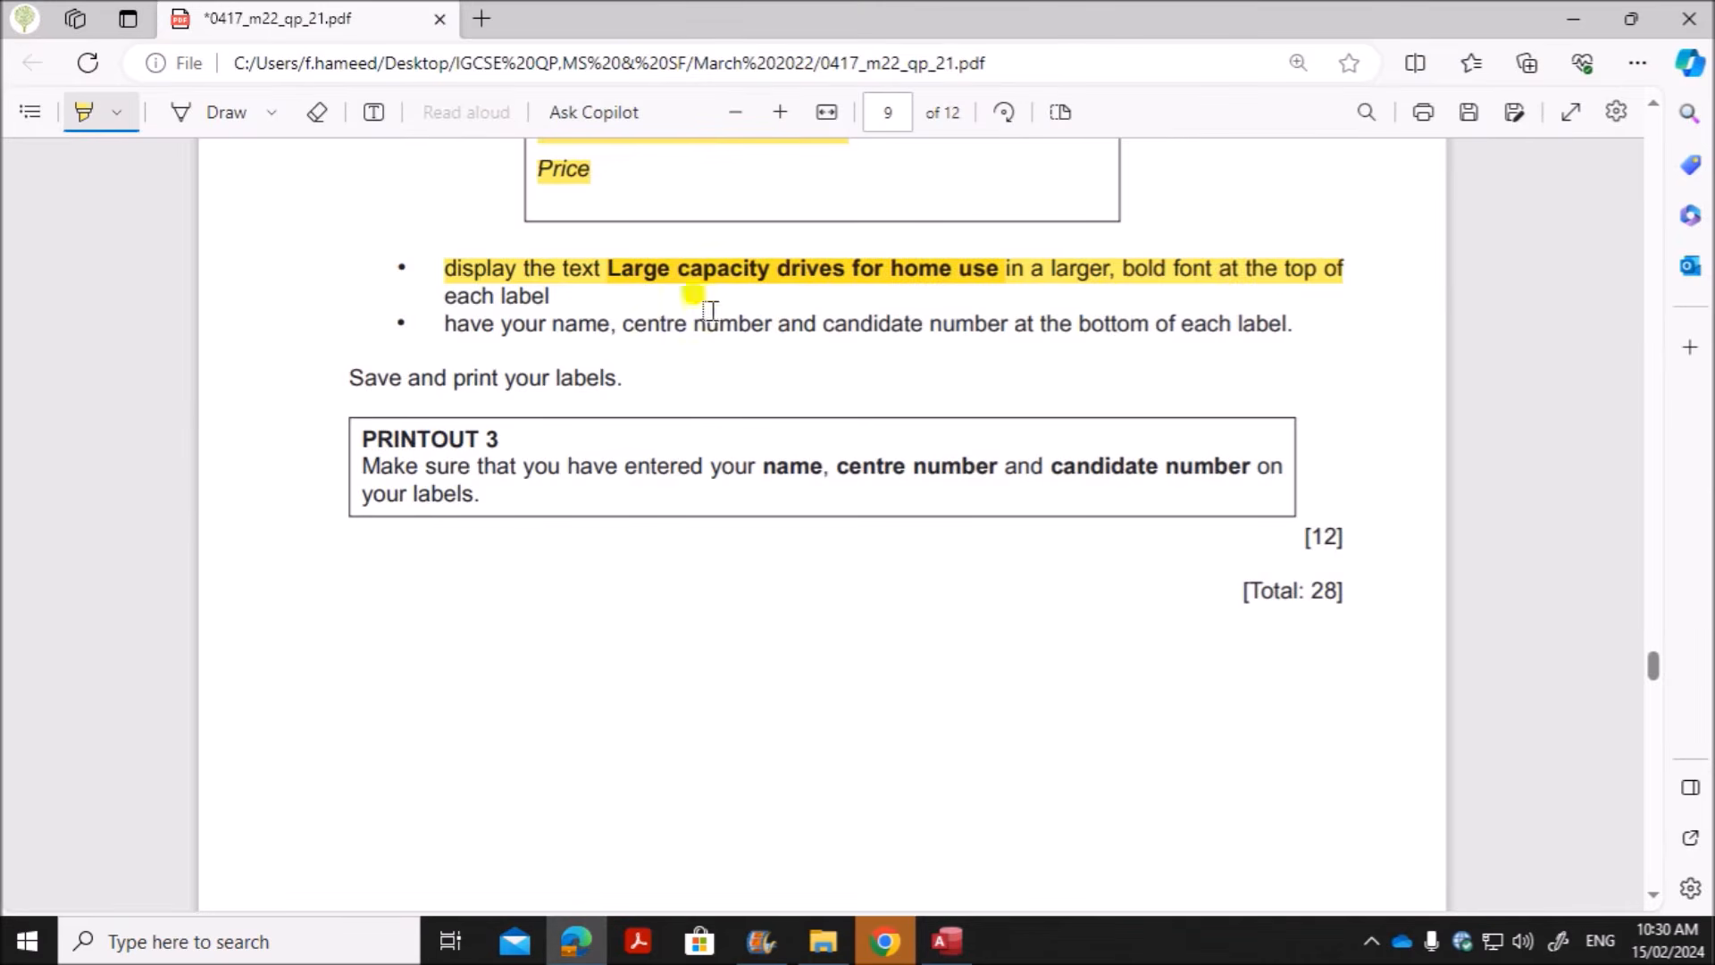
pyautogui.click(947, 940)
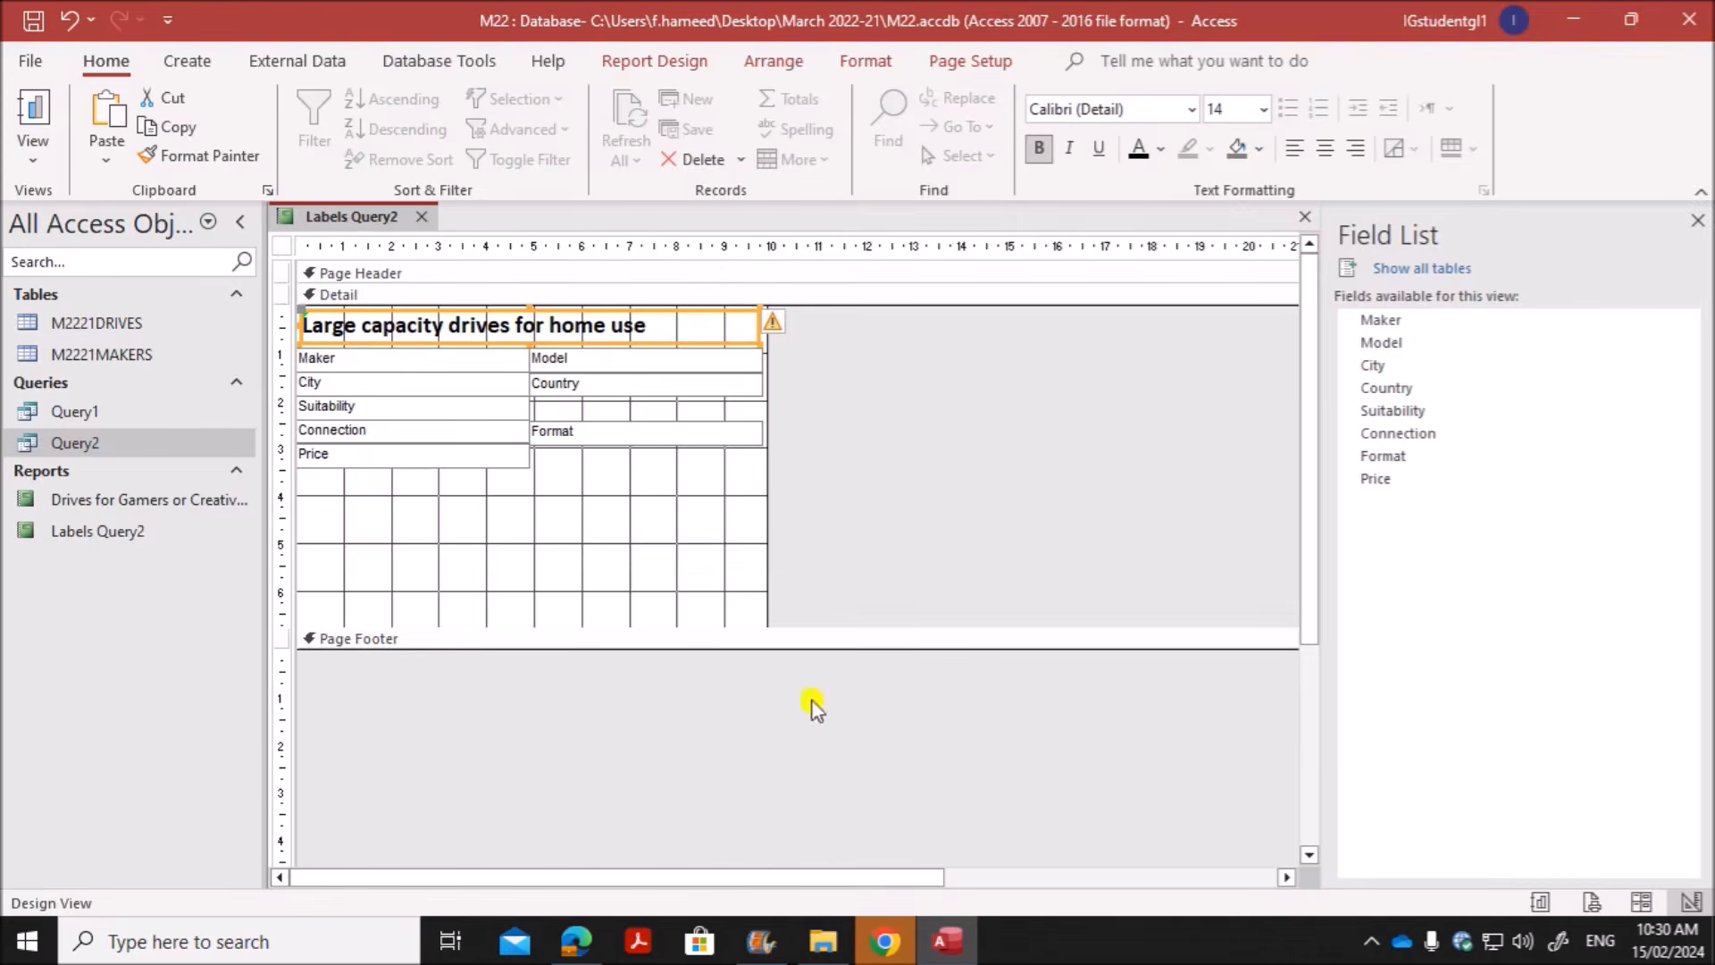
pyautogui.click(643, 541)
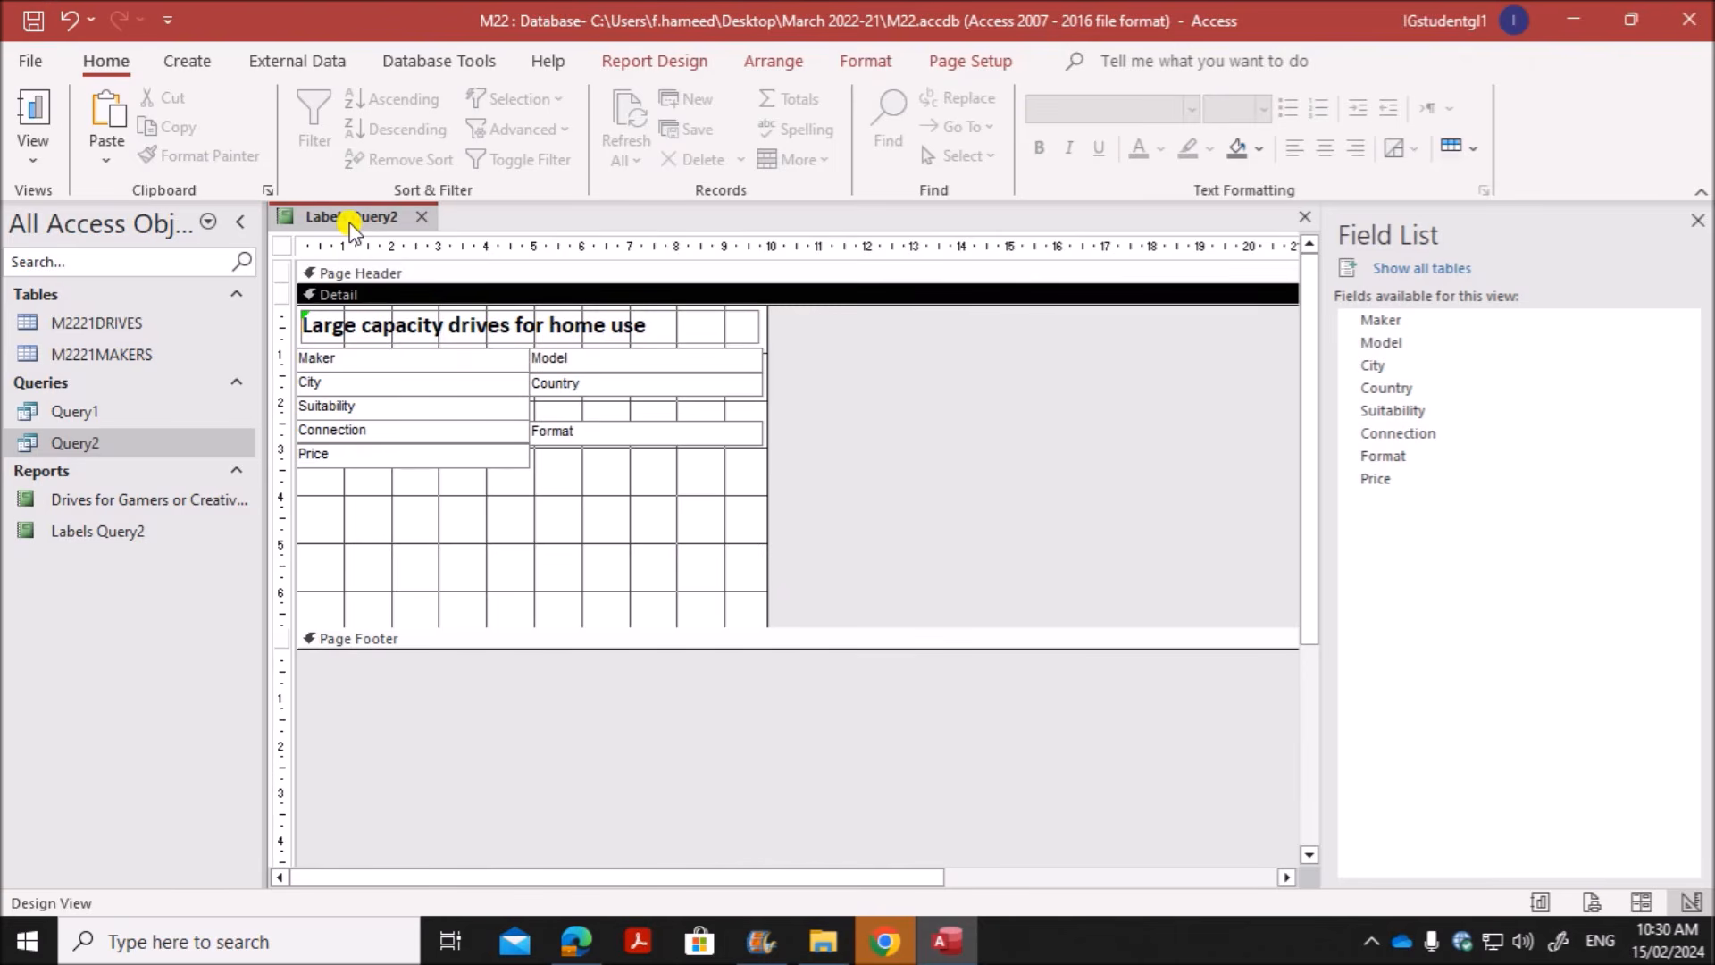
pyautogui.moveTo(385, 487); pyautogui.dragTo(625, 342)
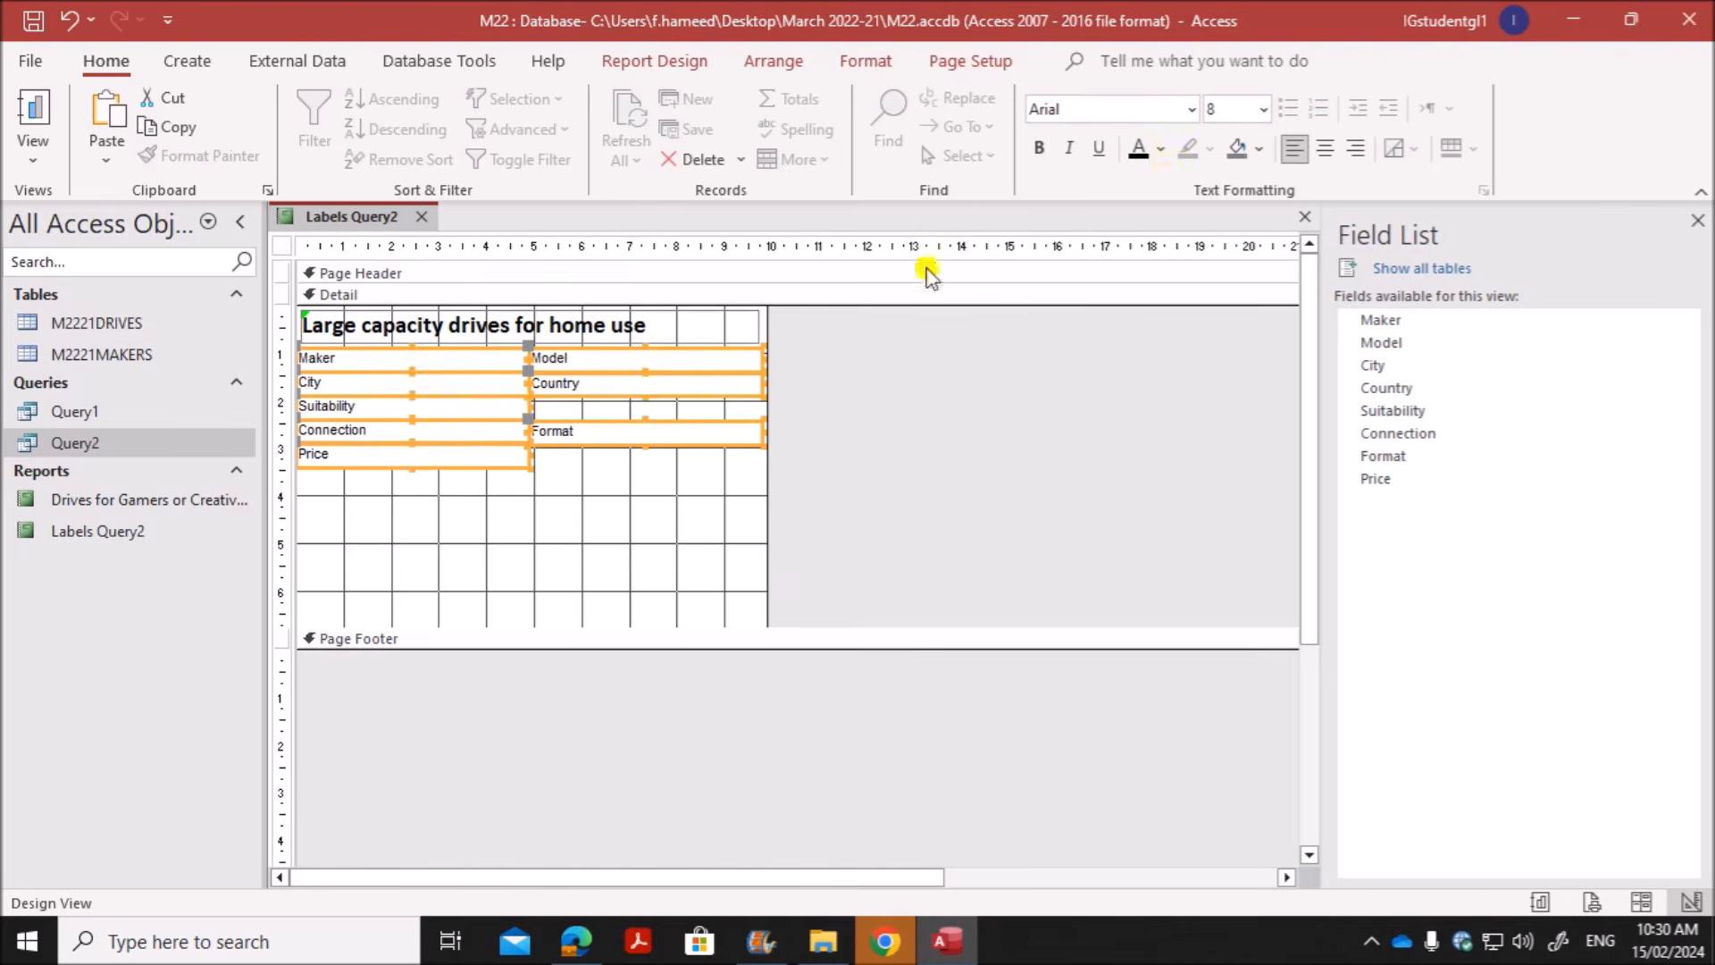
pyautogui.click(1263, 109)
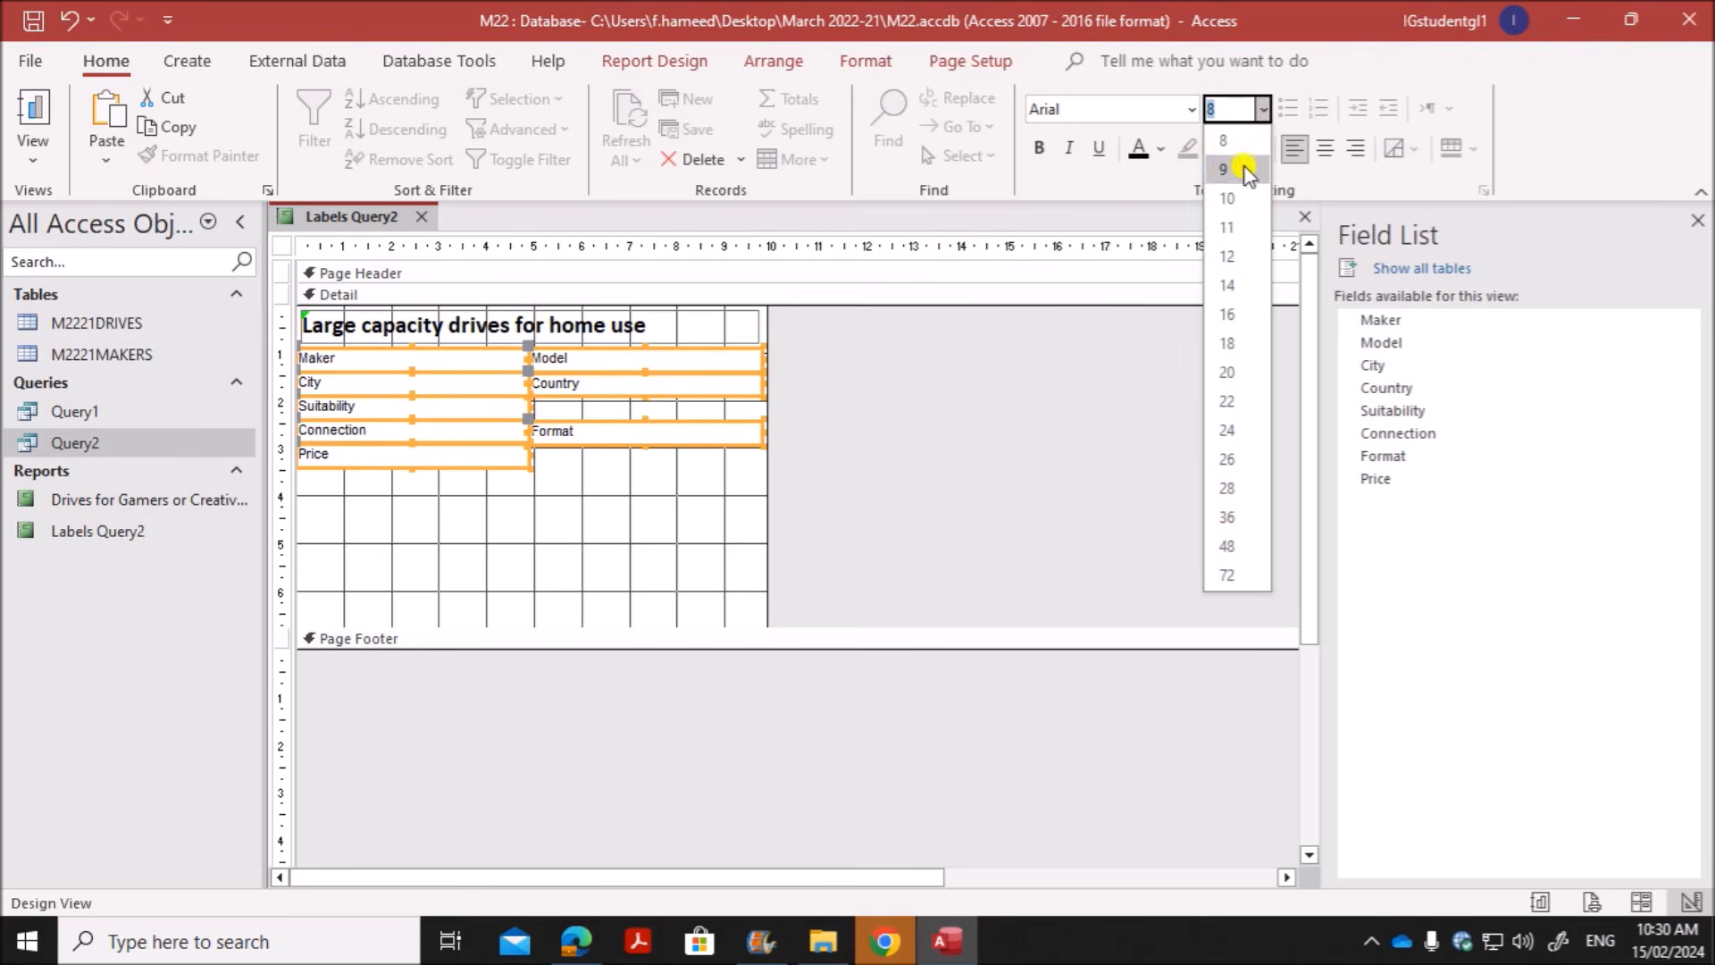
pyautogui.click(1227, 228)
pyautogui.click(674, 506)
pyautogui.click(361, 296)
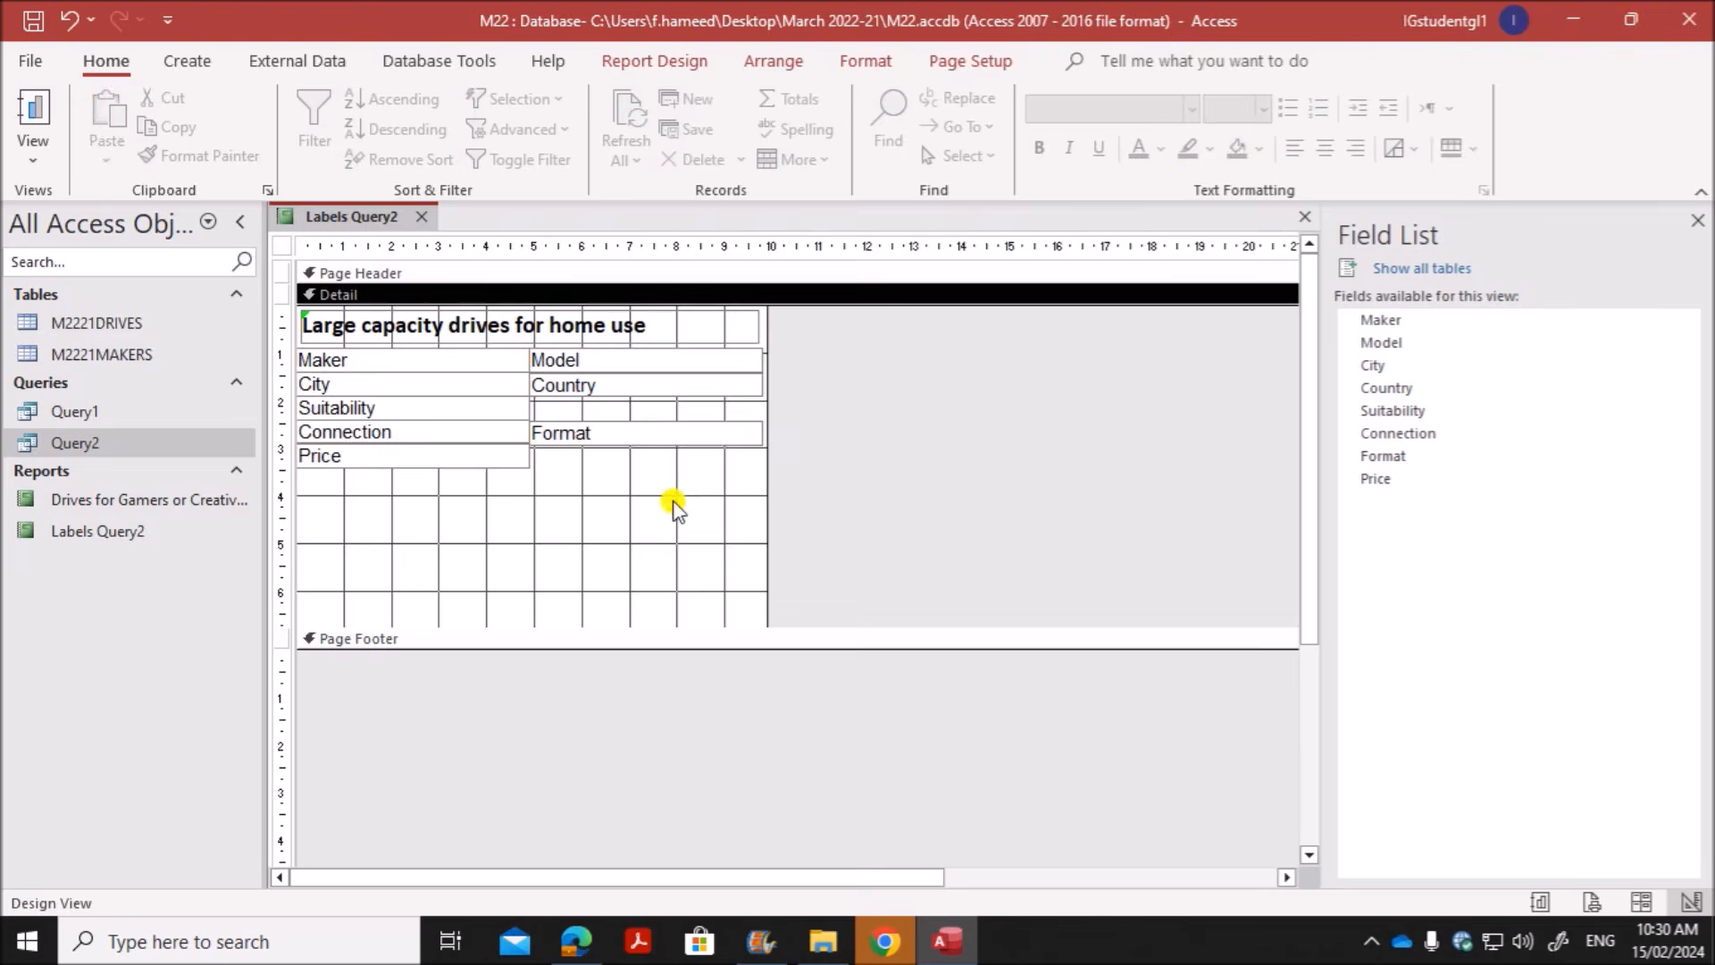
# Step: Open the labels in Print Preview, zoom in and examine the heading and field layout down the page
pyautogui.rightClick(333, 222)
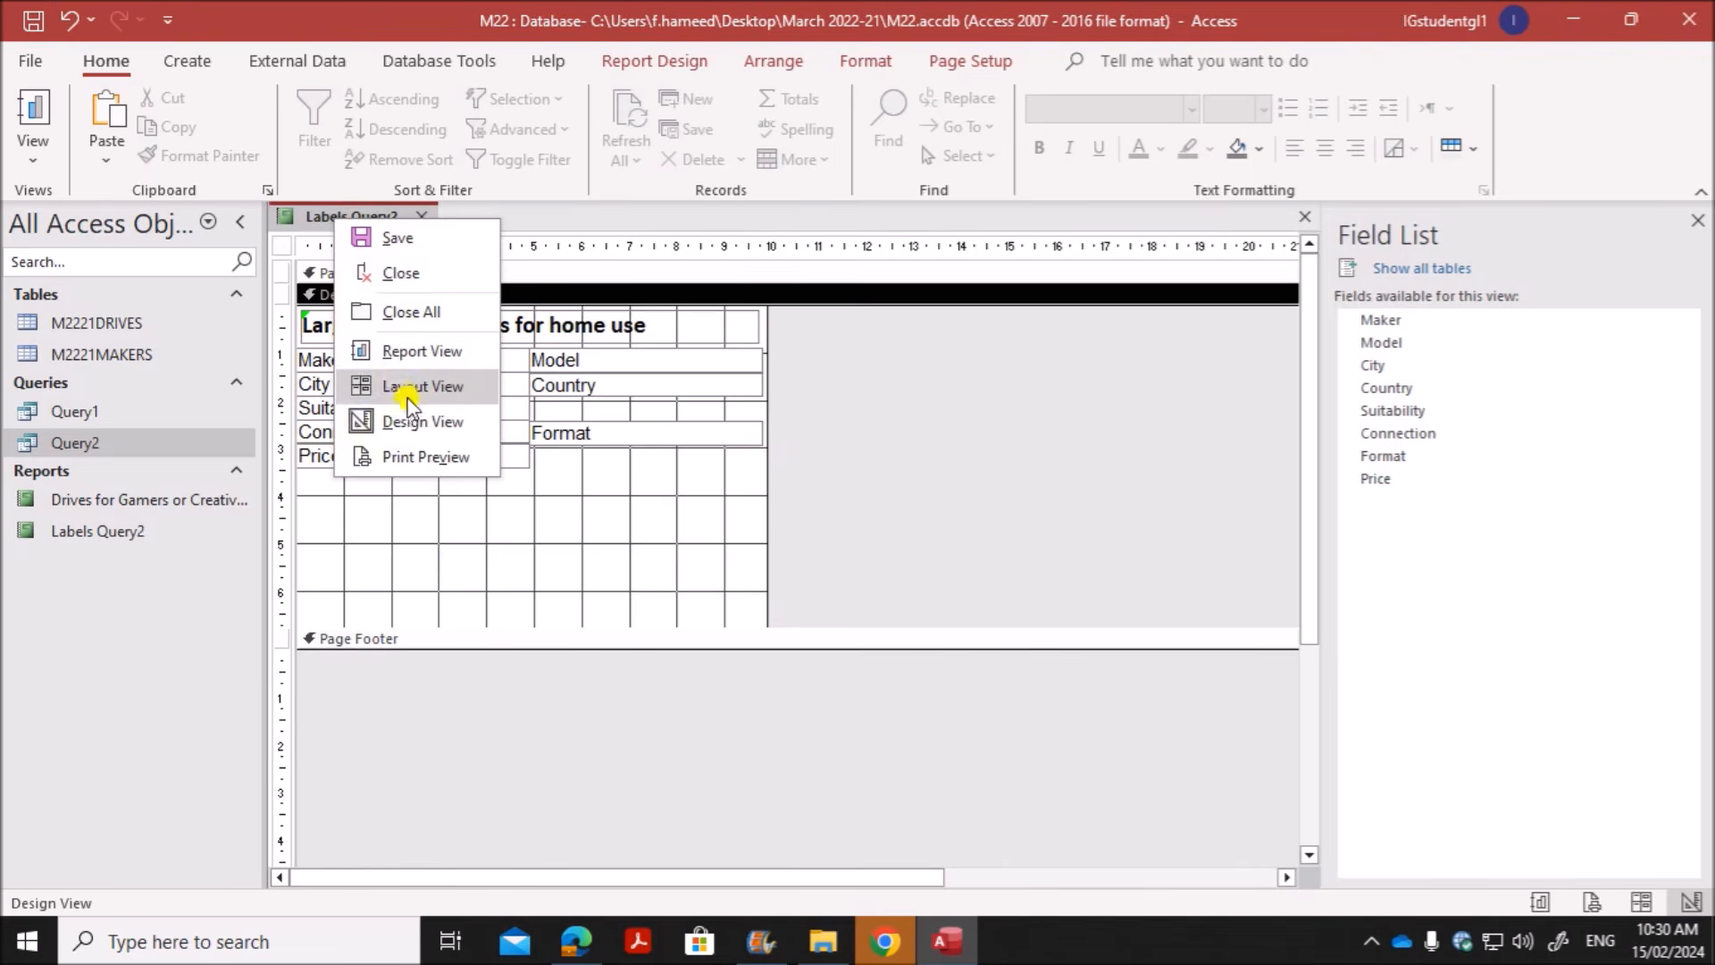
pyautogui.click(417, 457)
pyautogui.click(812, 562)
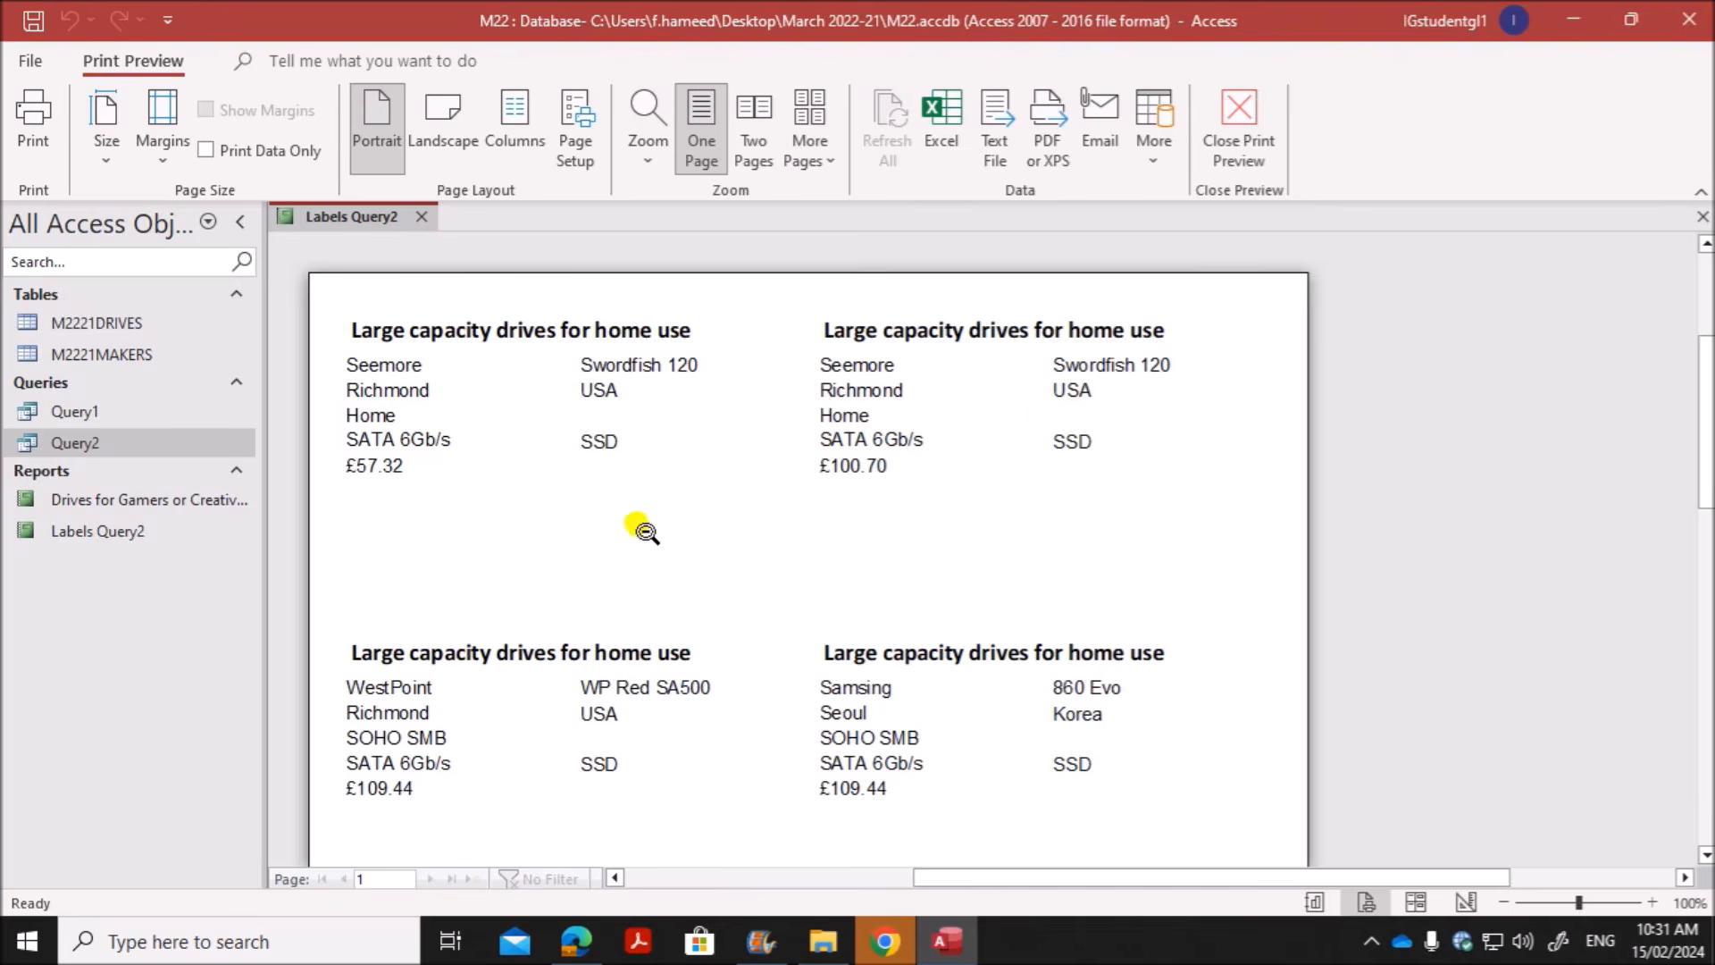
pyautogui.scroll(-3, 531, 459)
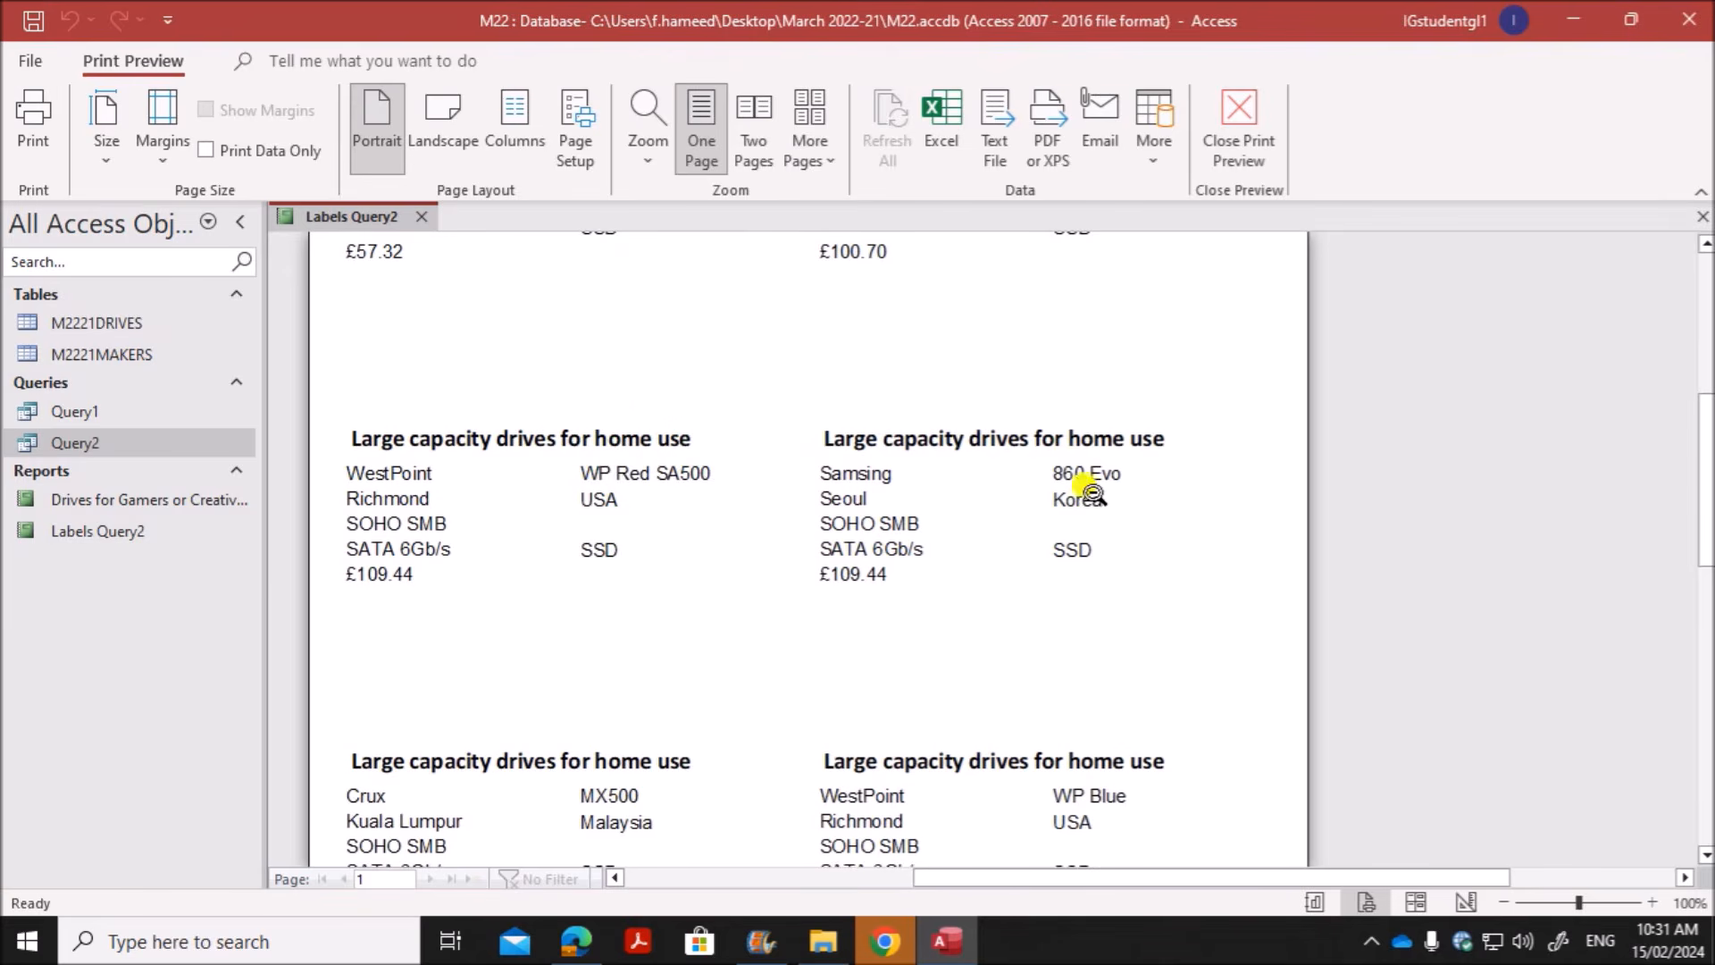
pyautogui.scroll(-4, 712, 582)
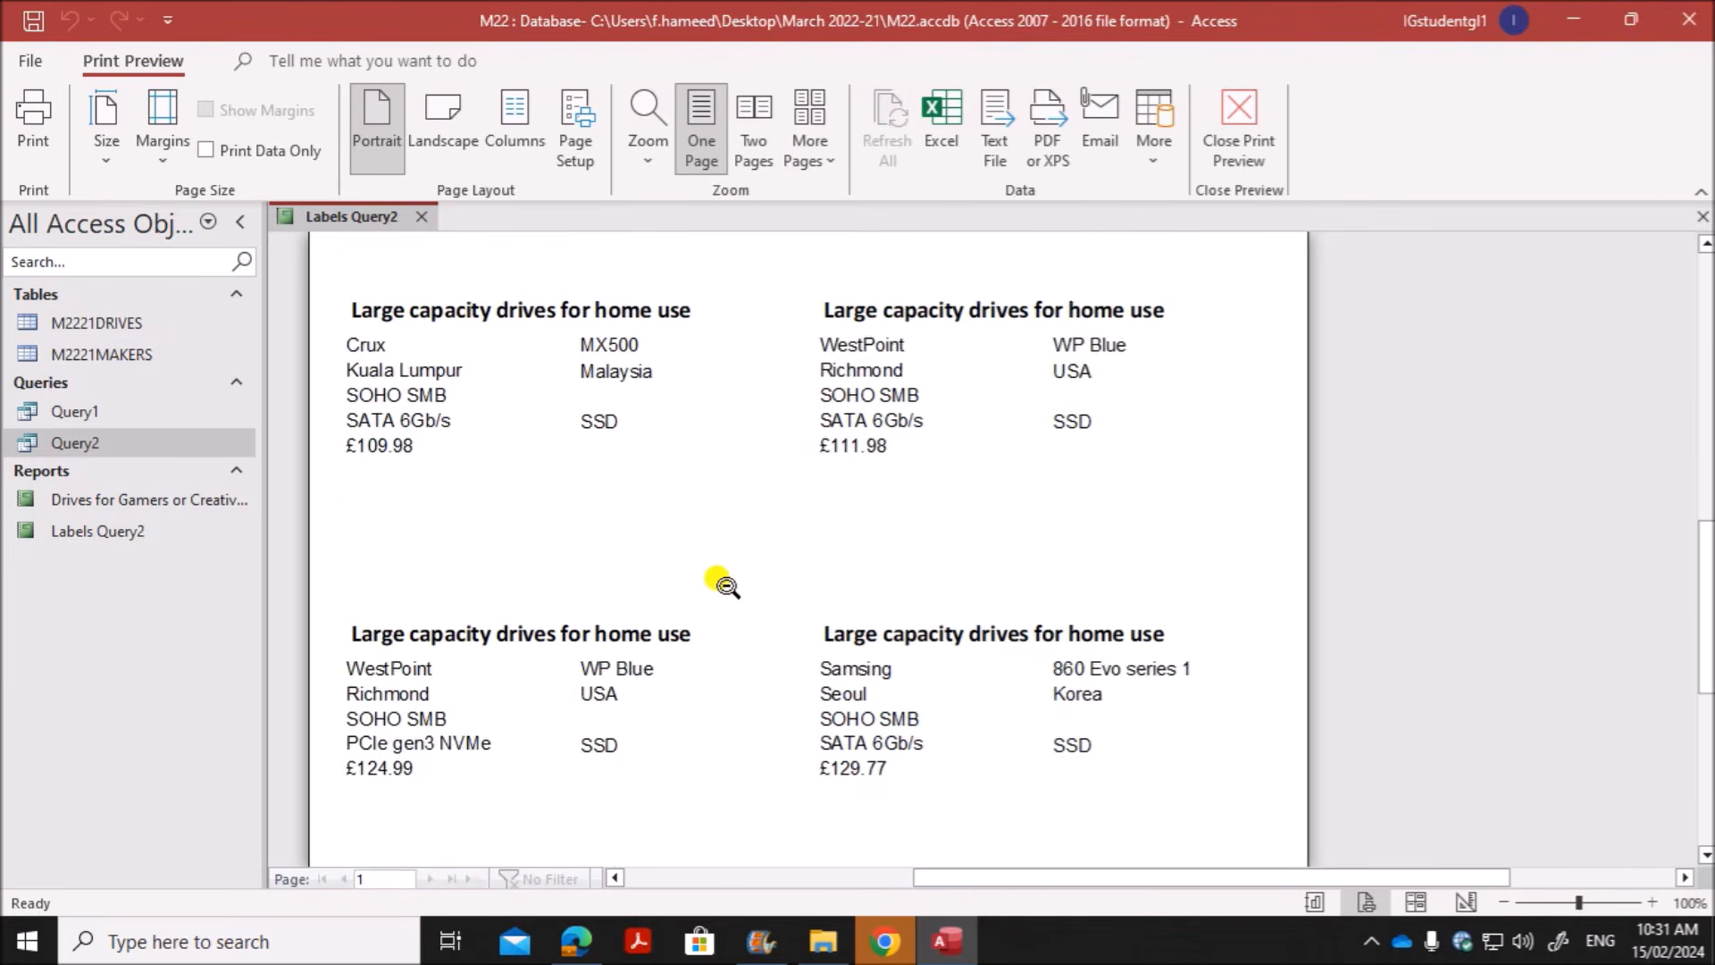
pyautogui.scroll(7, 719, 581)
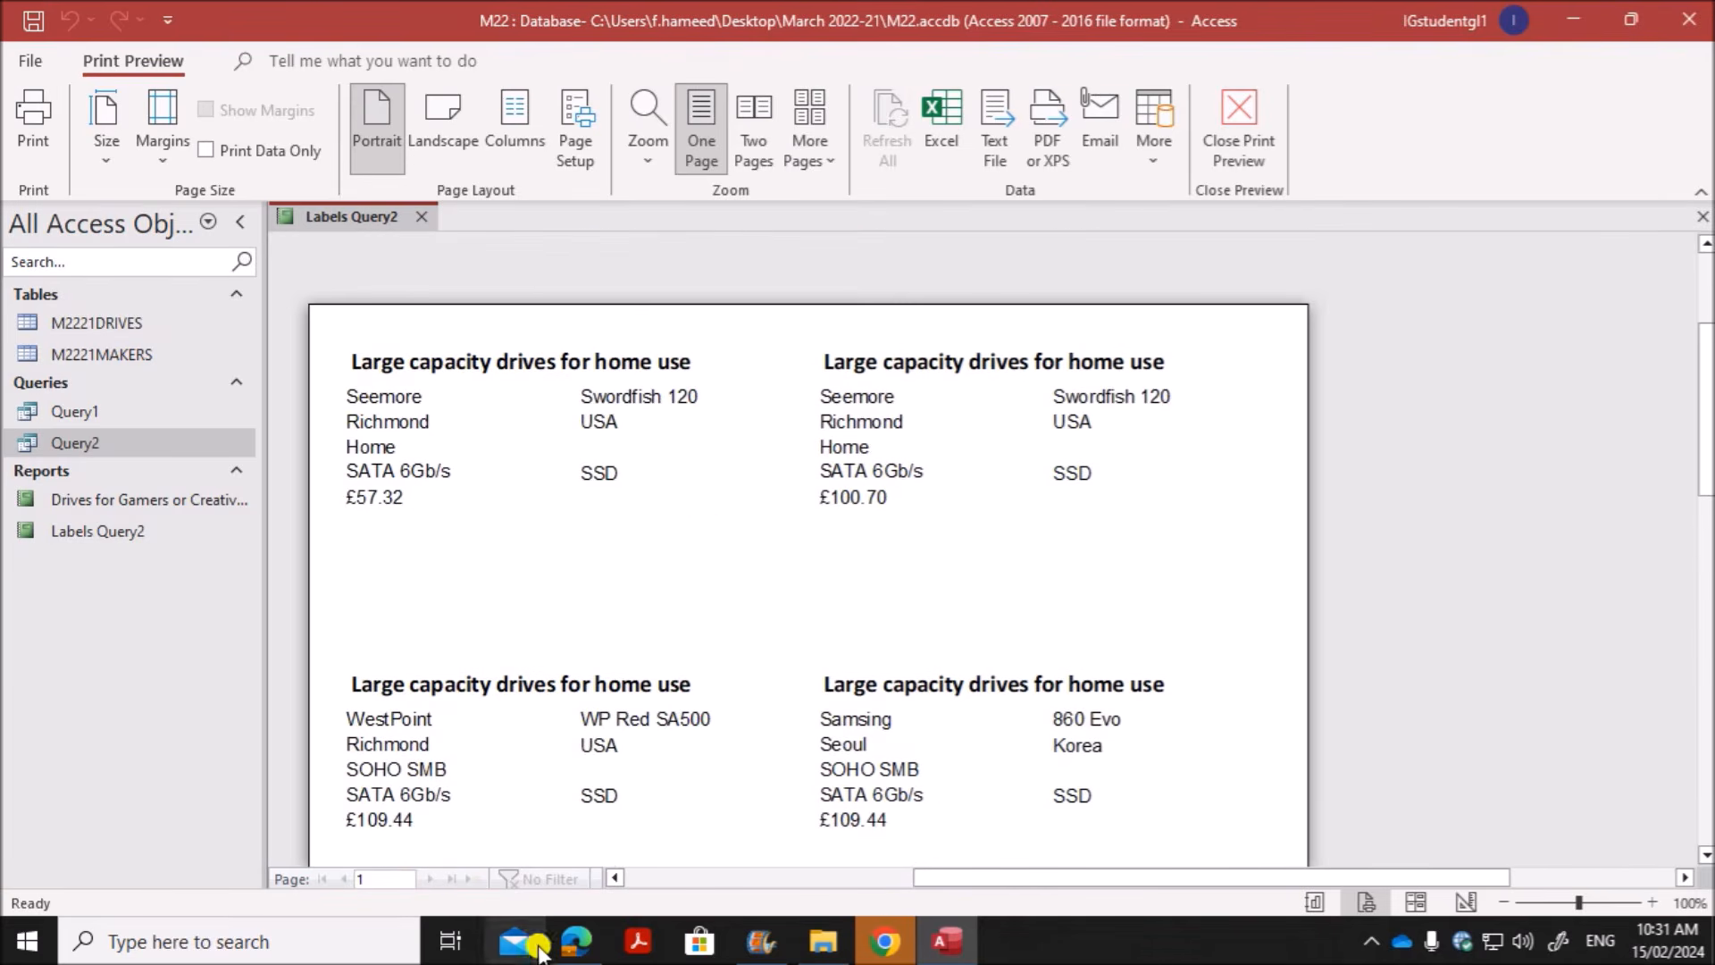
# Step: Highlight the requirement for name, centre number and candidate number on each label in the exam PDF, then return to Access
pyautogui.click(571, 942)
pyautogui.moveTo(451, 327); pyautogui.dragTo(1284, 325)
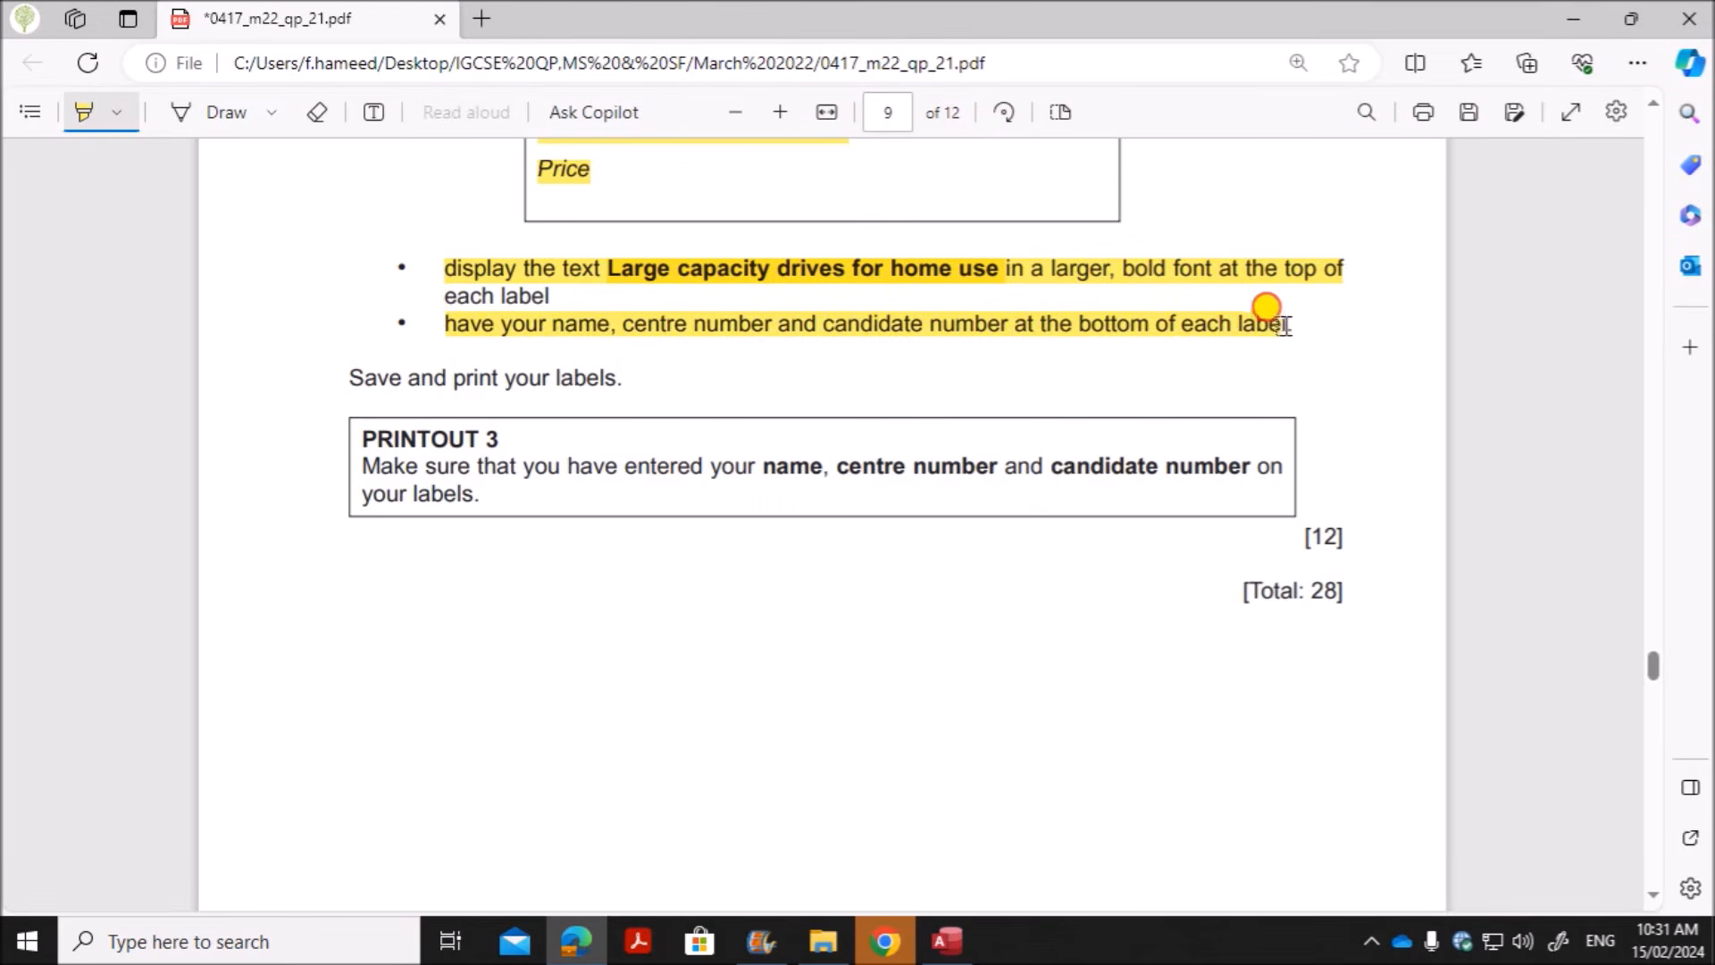
pyautogui.click(947, 940)
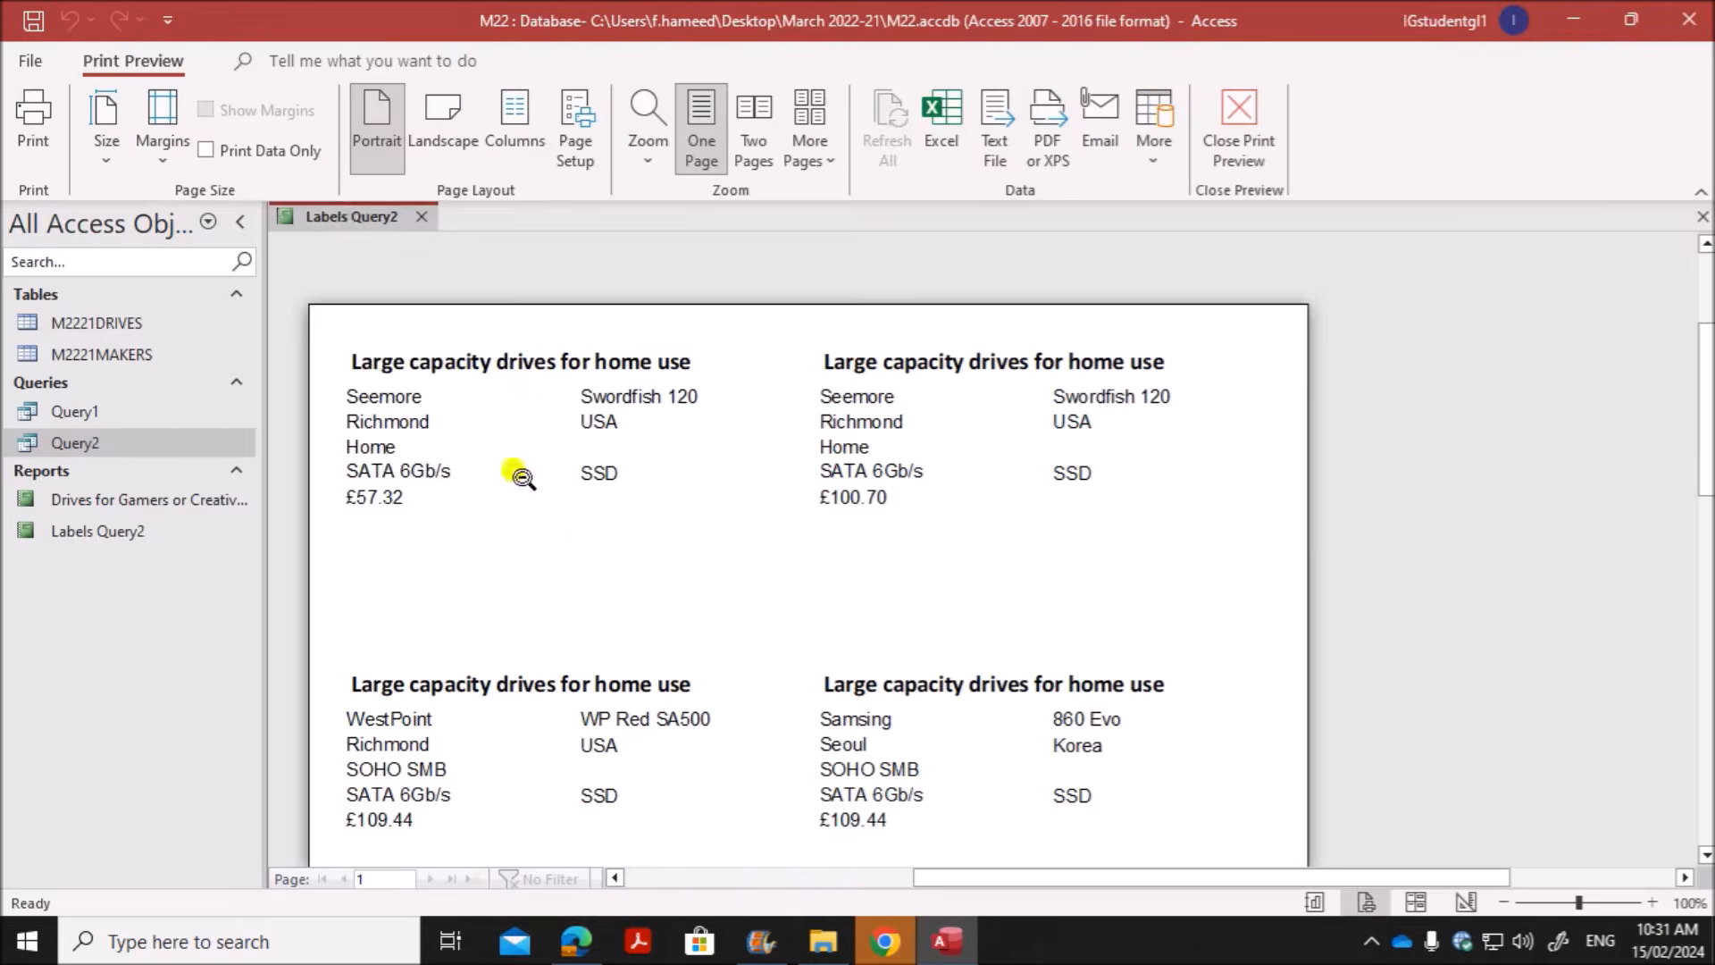
# Step: In Design View, add a label about 8.8 cm wide beneath Price containing the candidate's name, centre number and candidate number
pyautogui.rightClick(345, 218)
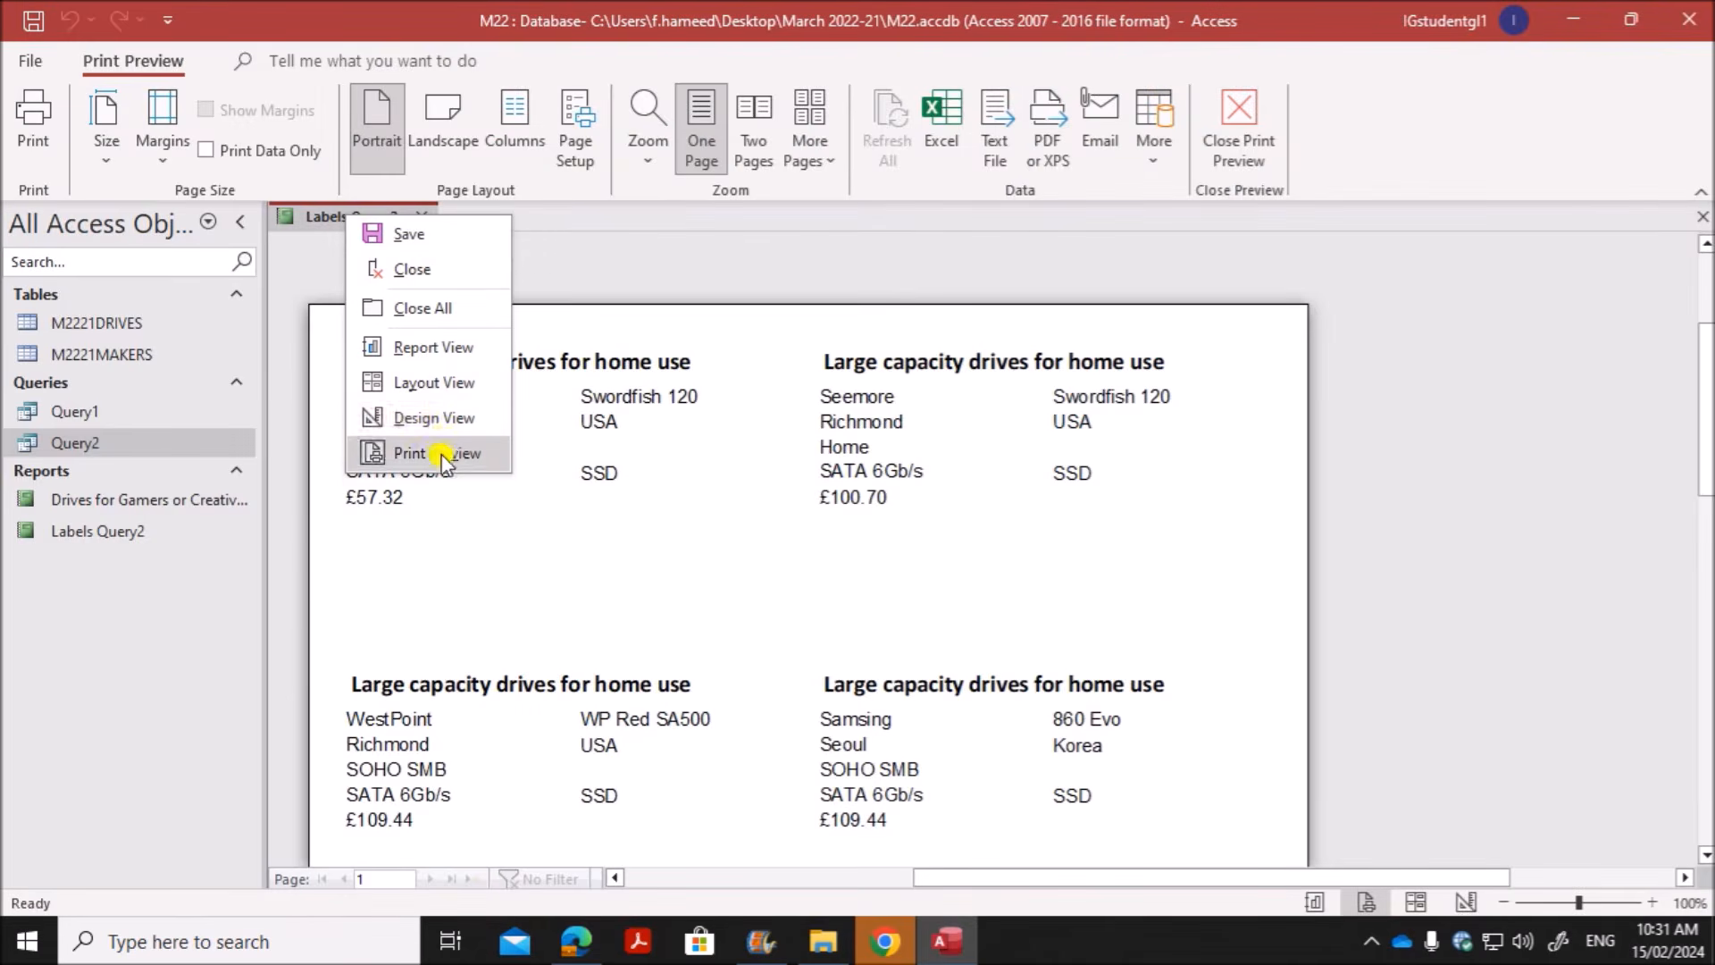
pyautogui.click(447, 422)
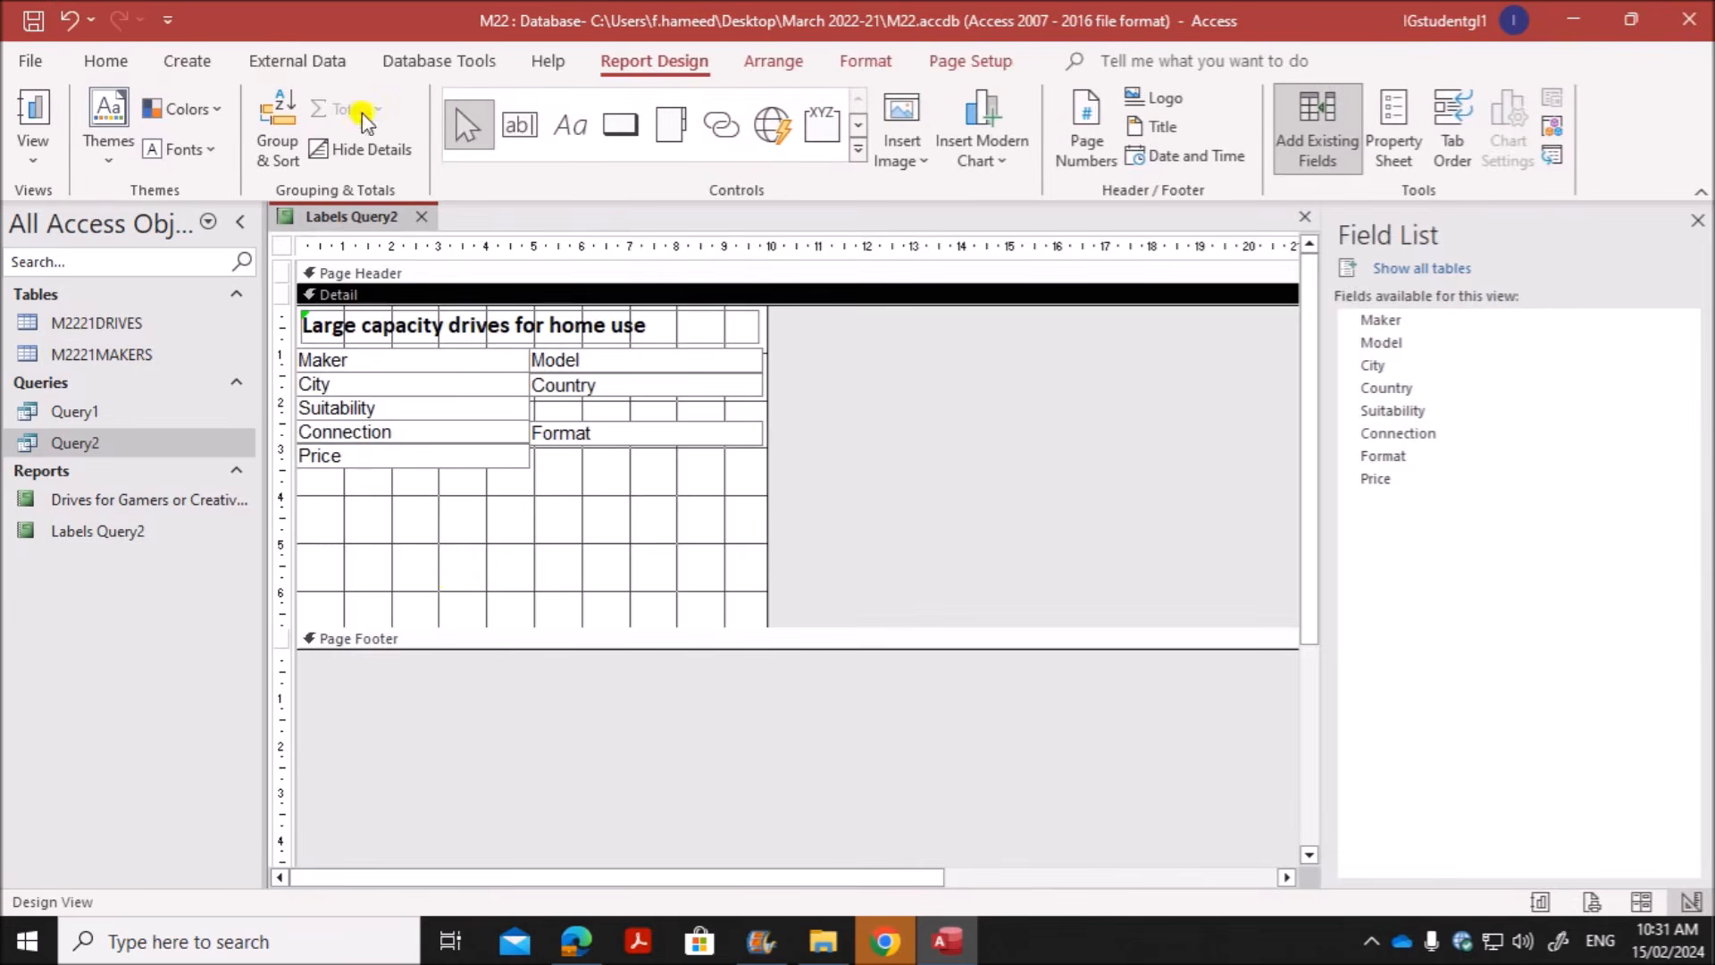
pyautogui.click(568, 125)
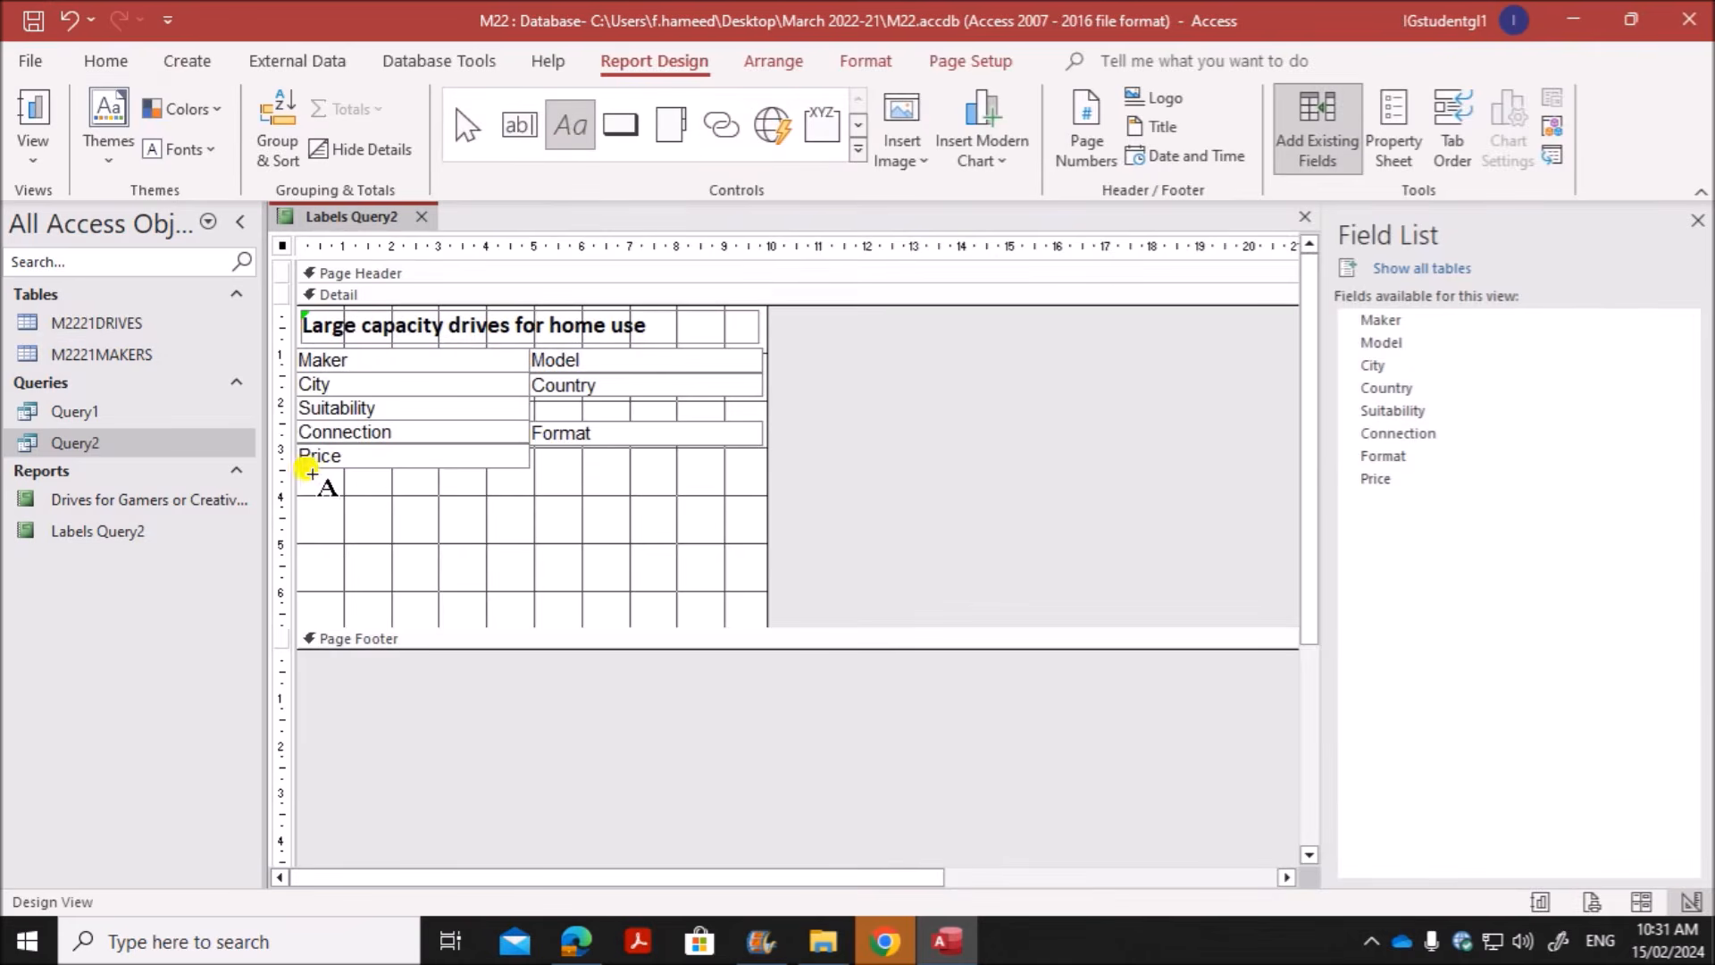
pyautogui.moveTo(300, 474); pyautogui.dragTo(716, 515)
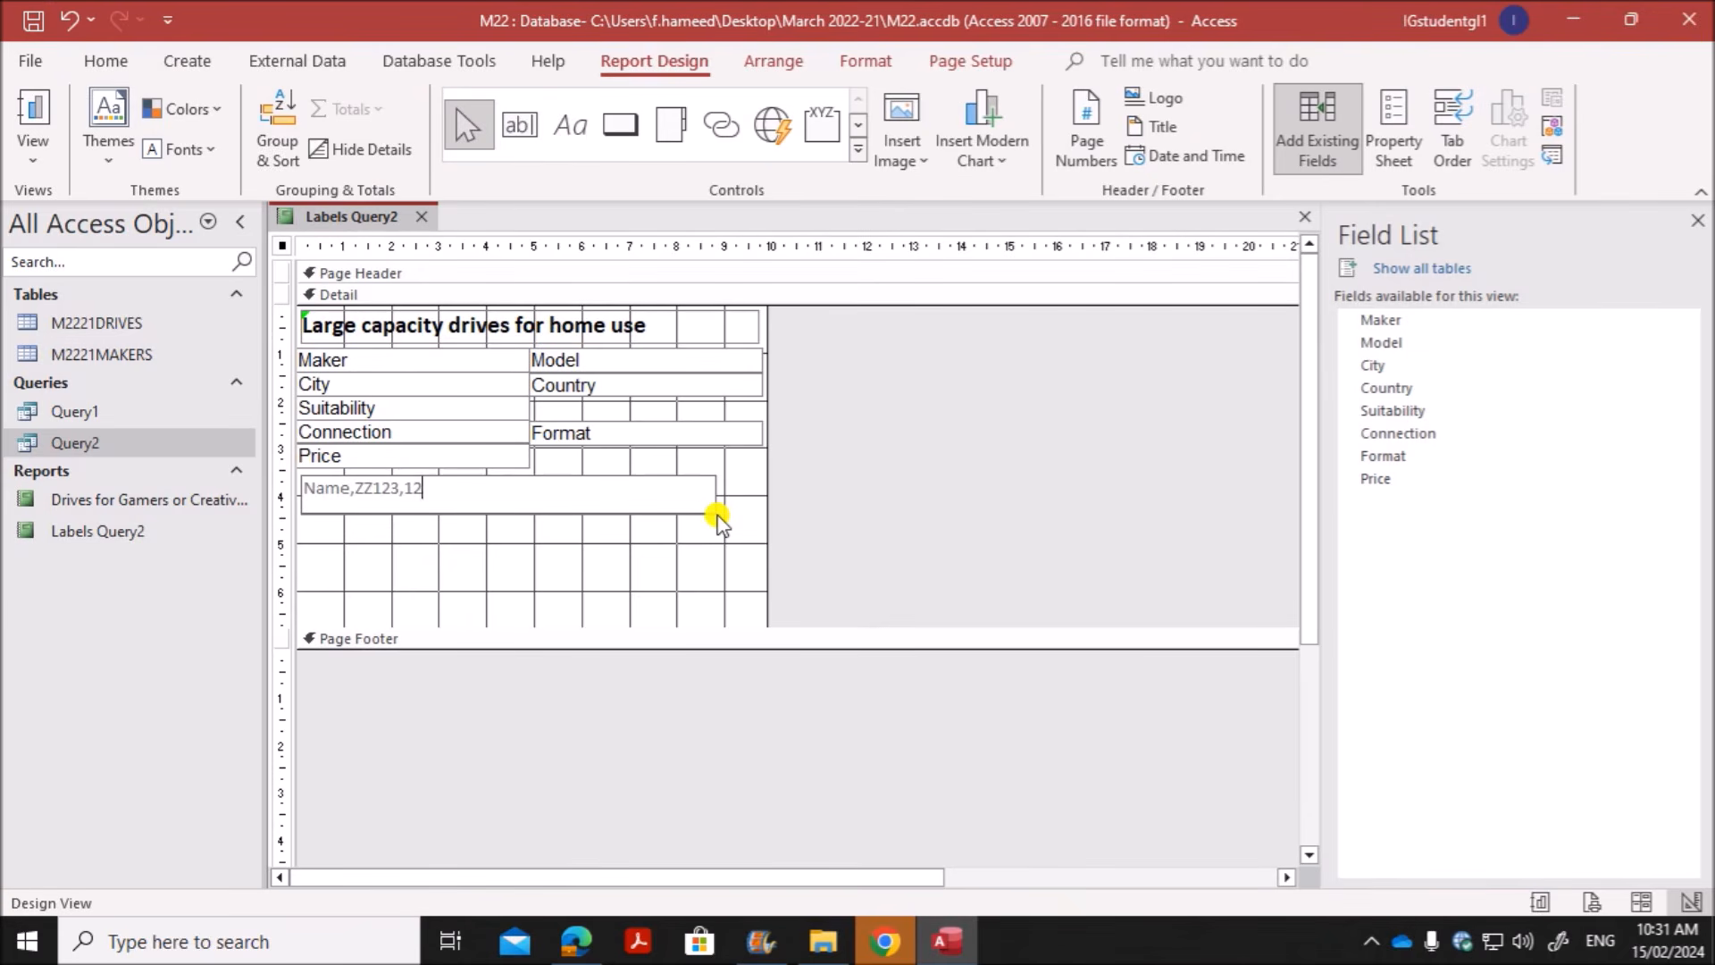
pyautogui.click(541, 556)
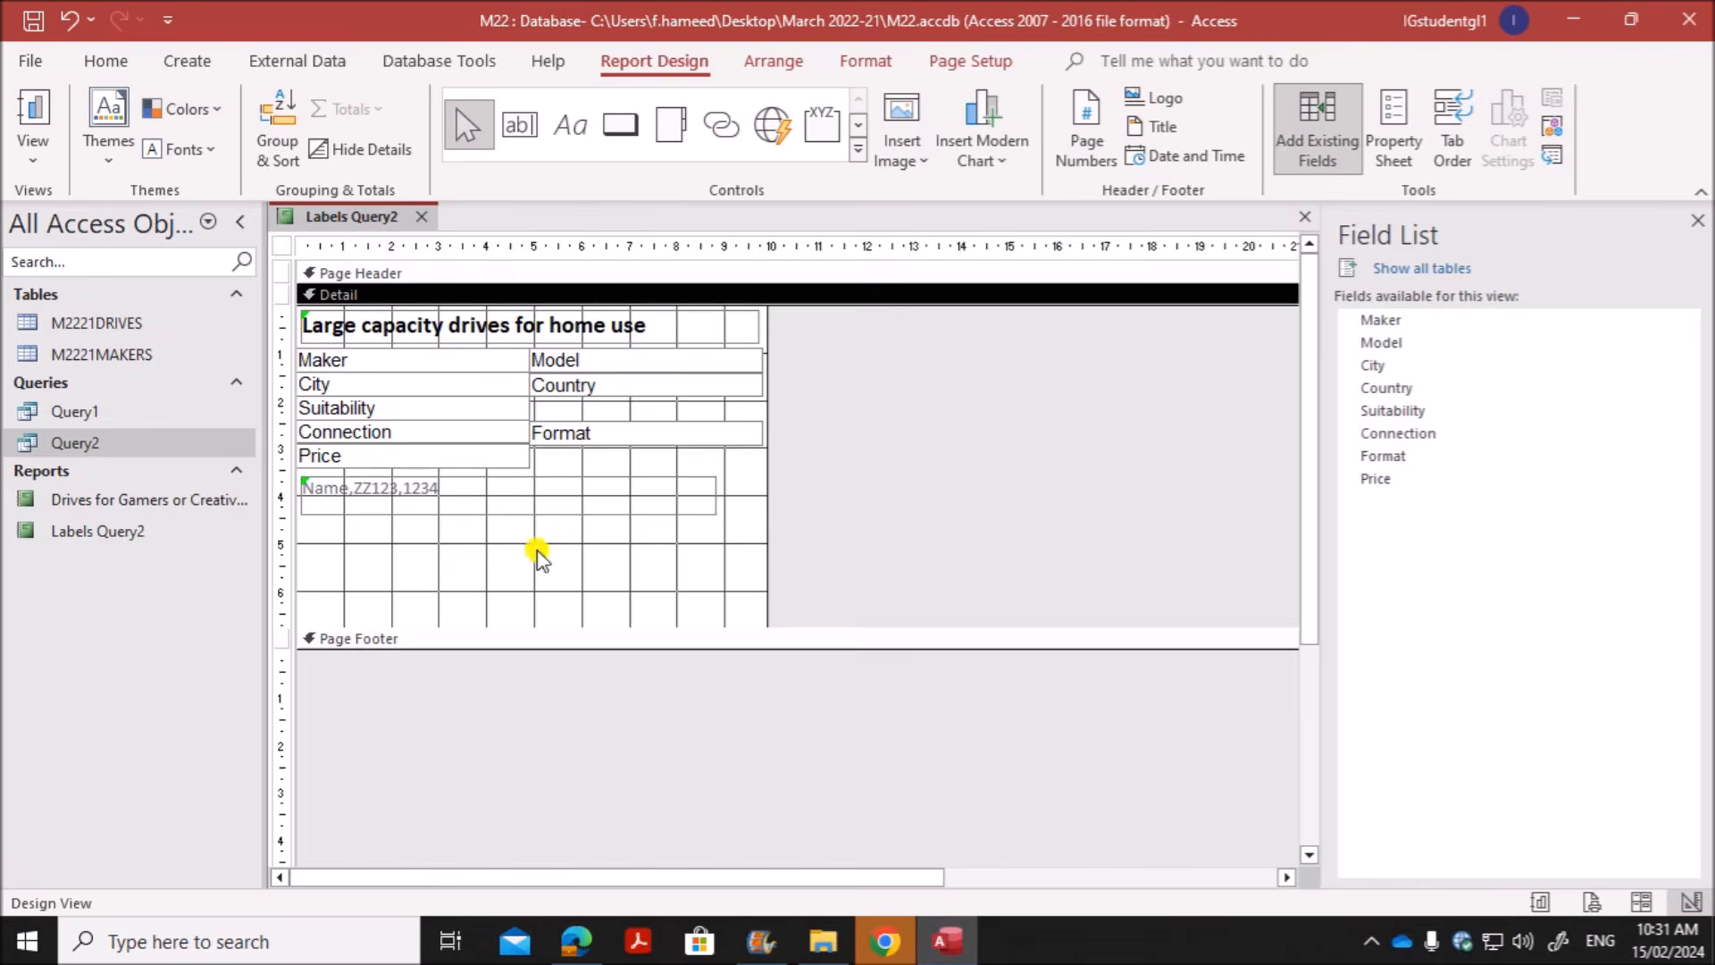
# Step: Recheck the bottom-of-label and Printout 3 requirements in the exam PDF, then return to the labels in Access
pyautogui.rightClick(343, 223)
pyautogui.click(465, 576)
pyautogui.click(576, 941)
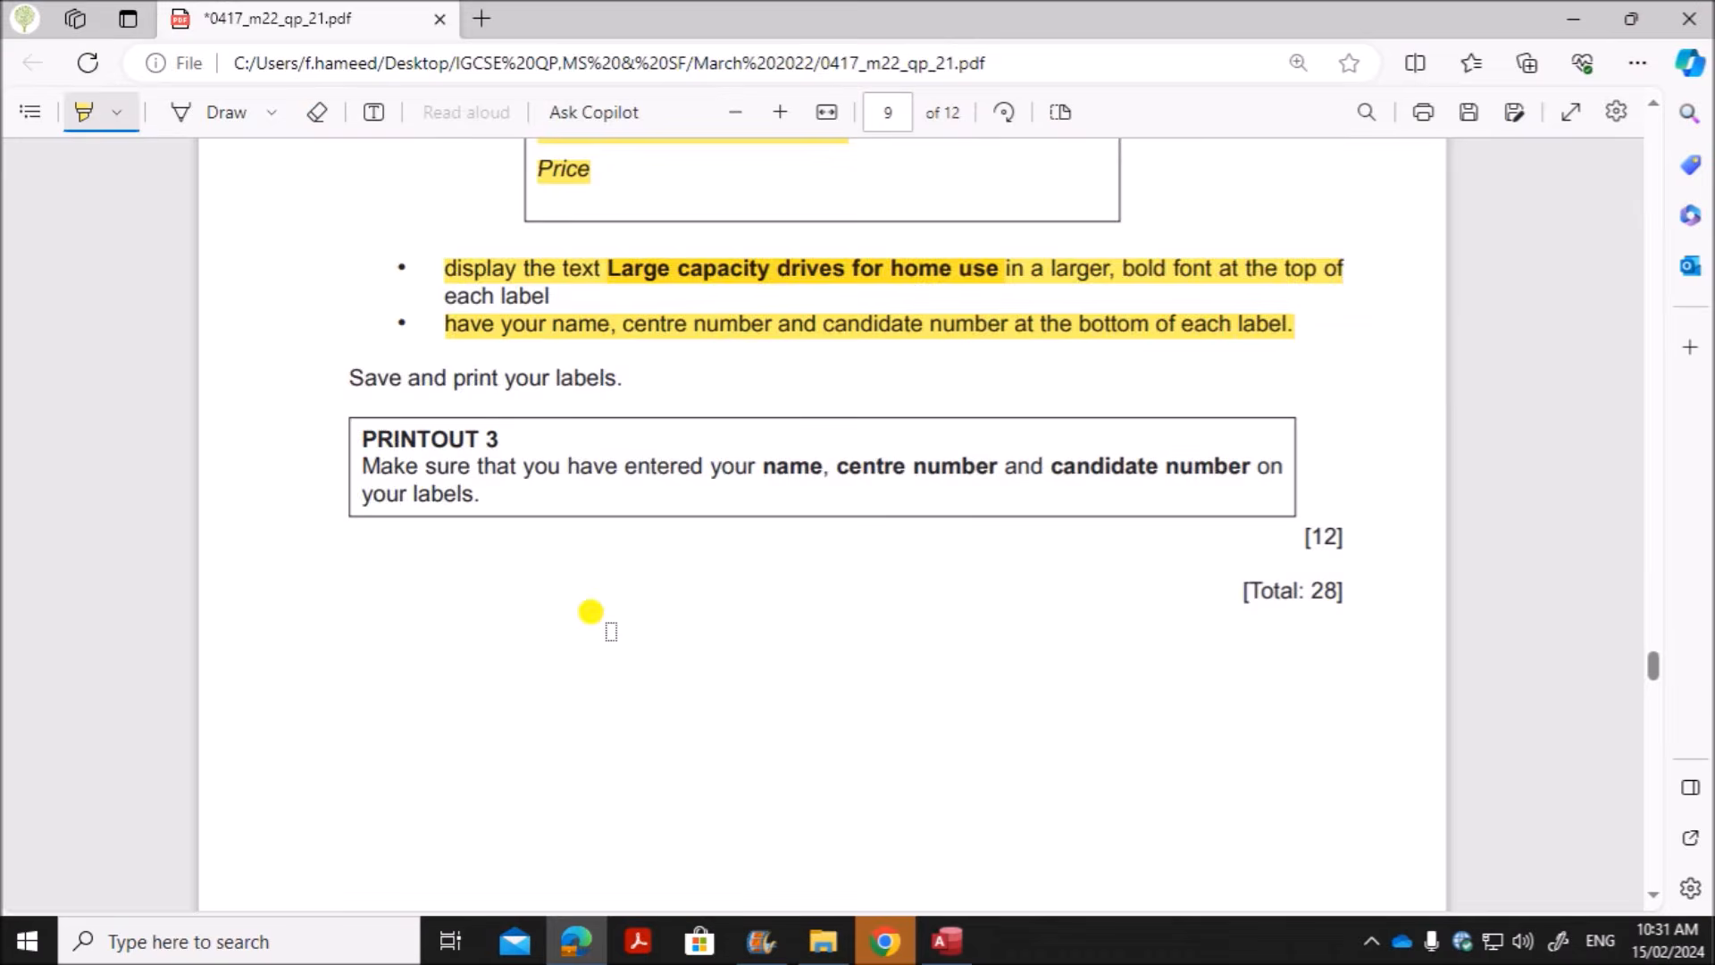
pyautogui.scroll(-4, 607, 625)
pyautogui.scroll(4, 607, 625)
pyautogui.moveTo(952, 942)
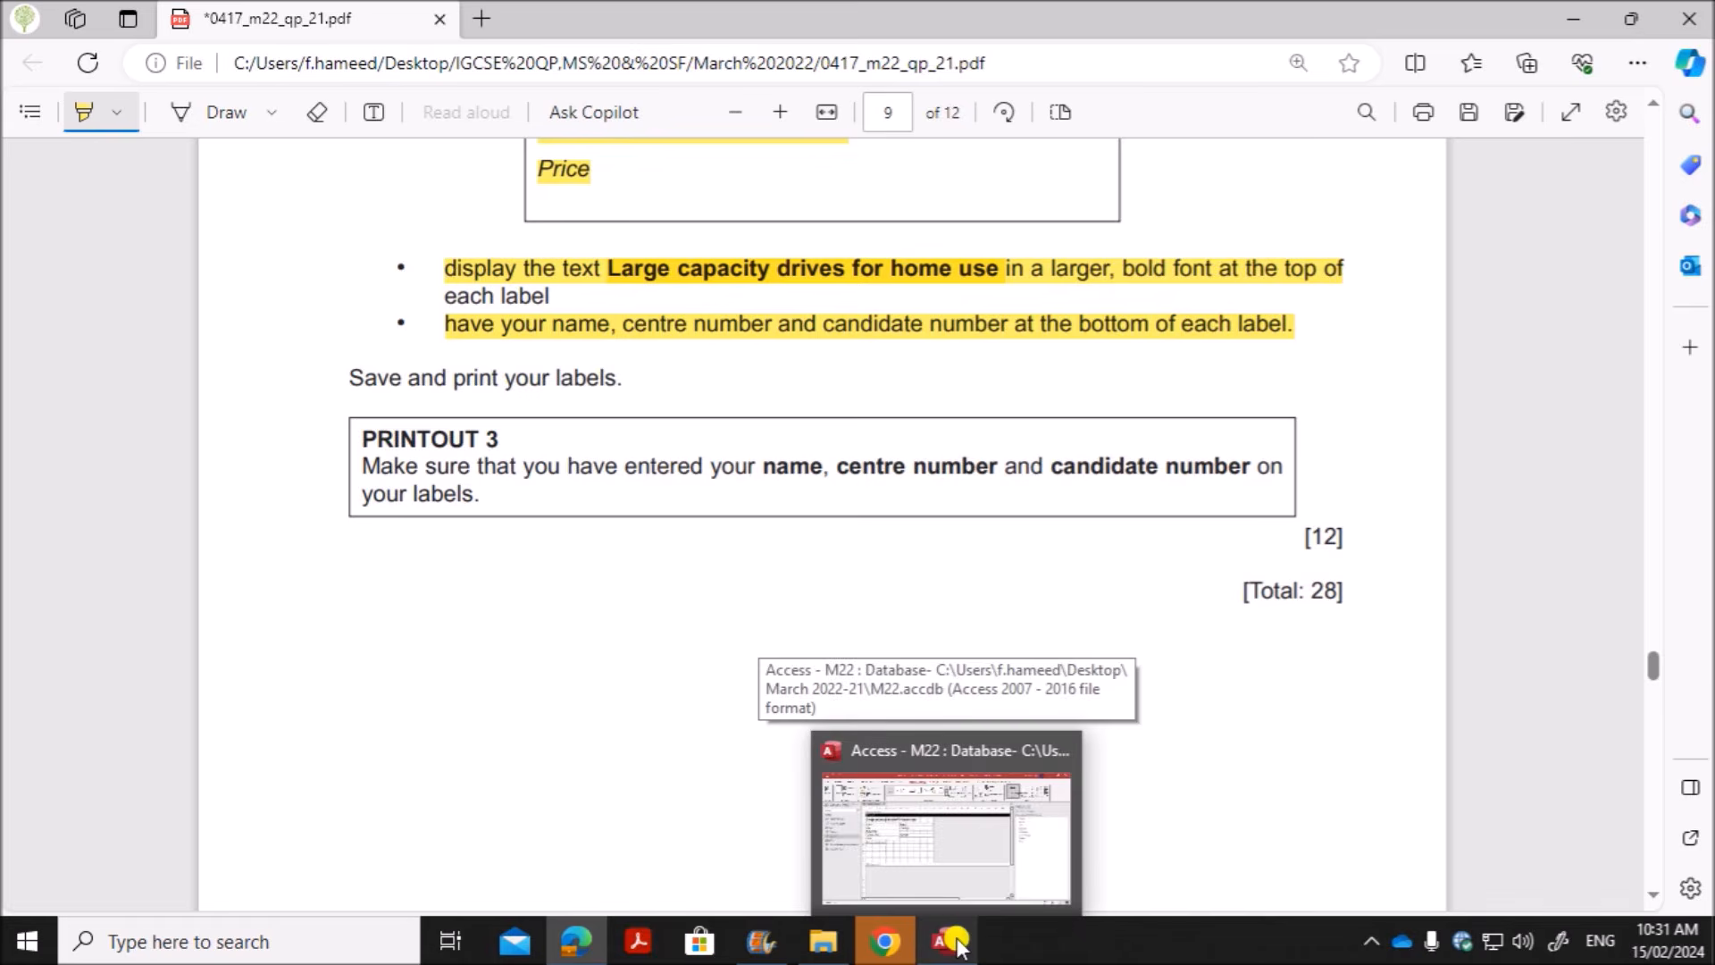
pyautogui.click(956, 943)
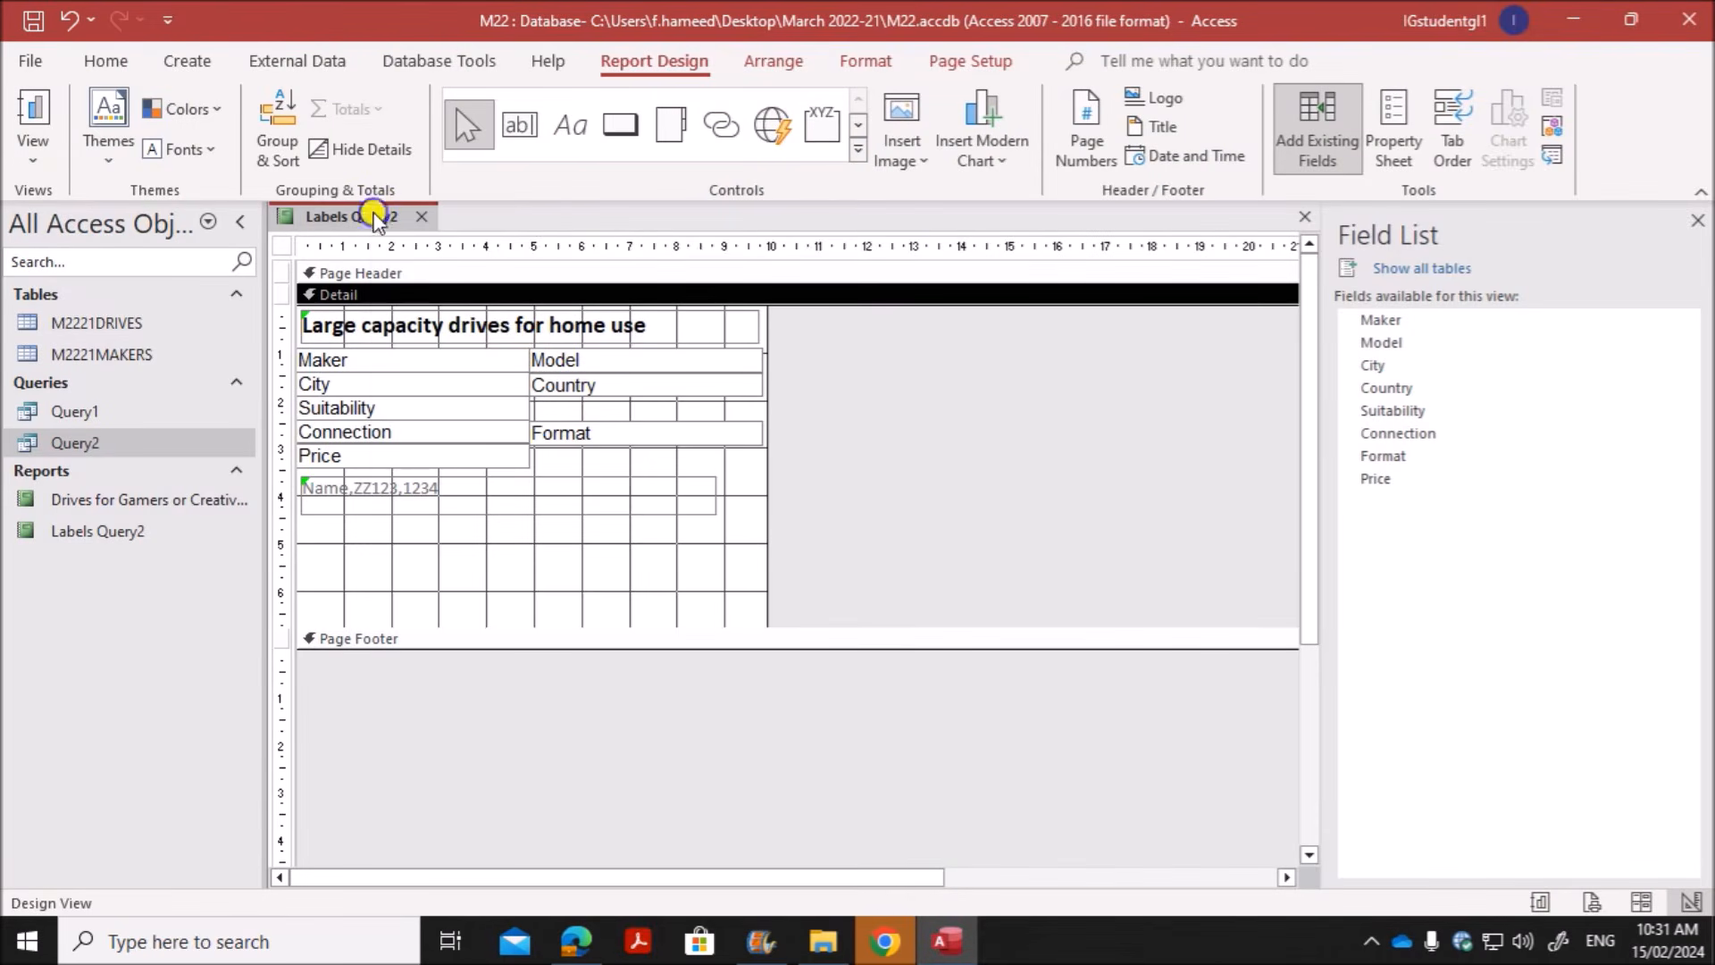
# Step: In Design View, expand the Page Footer to about 1.1 cm high and copy the candidate details label into it
pyautogui.rightClick(373, 218)
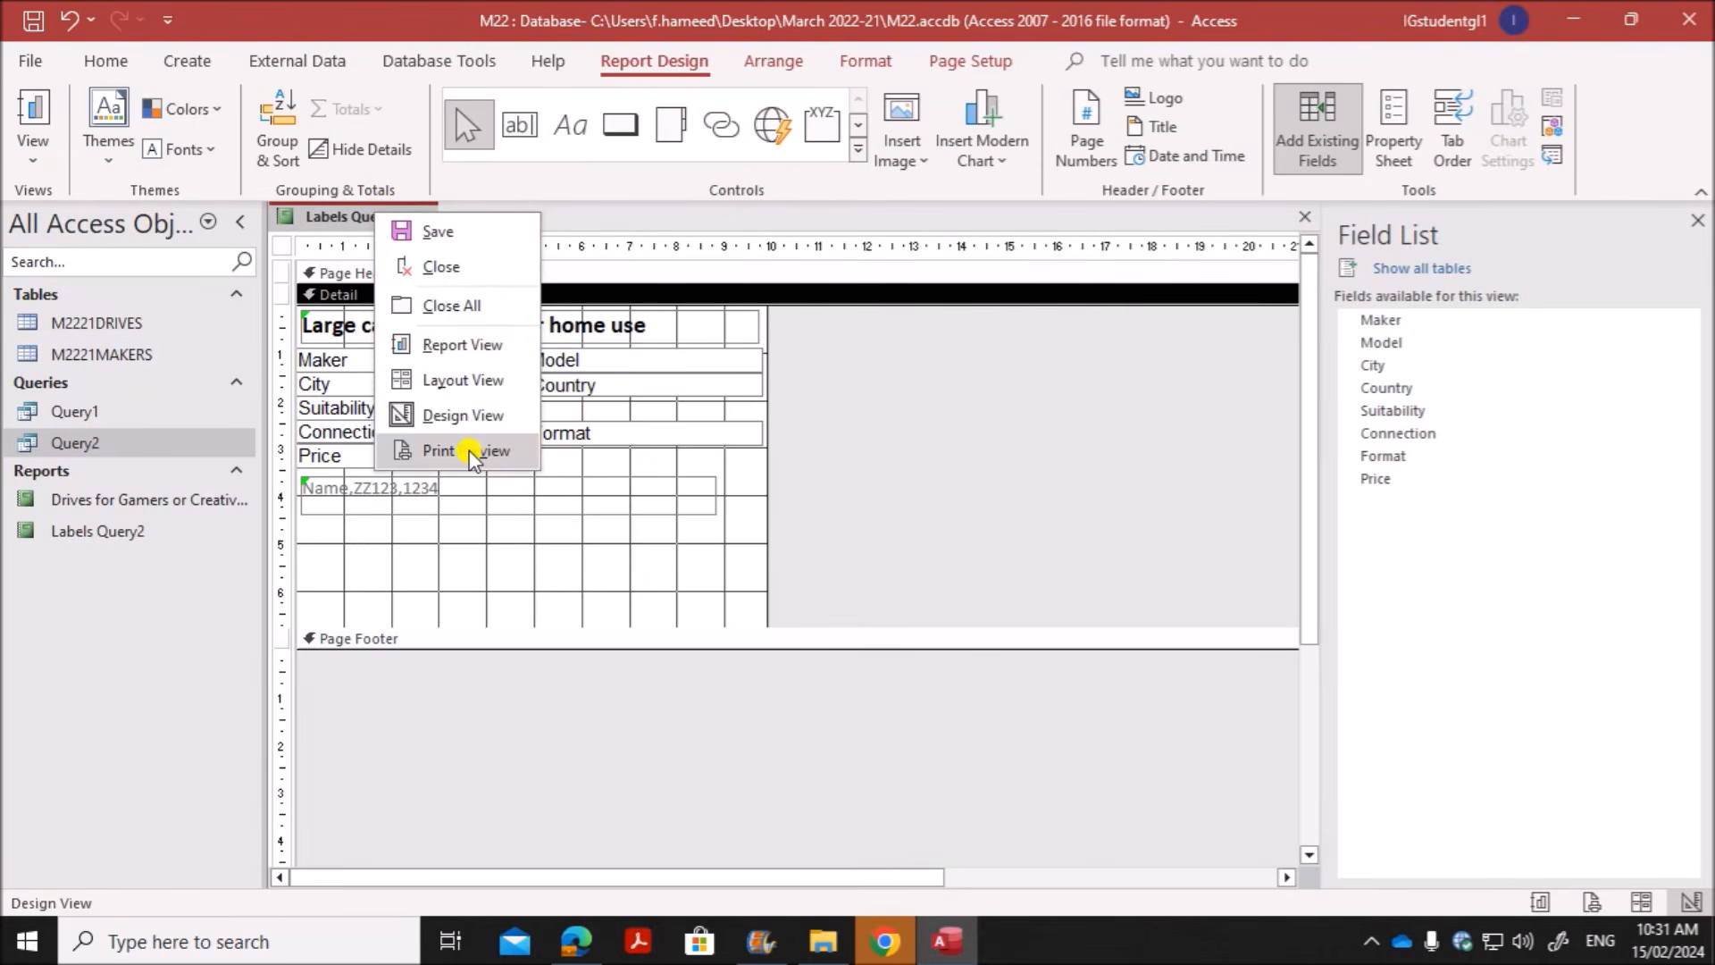
pyautogui.click(447, 415)
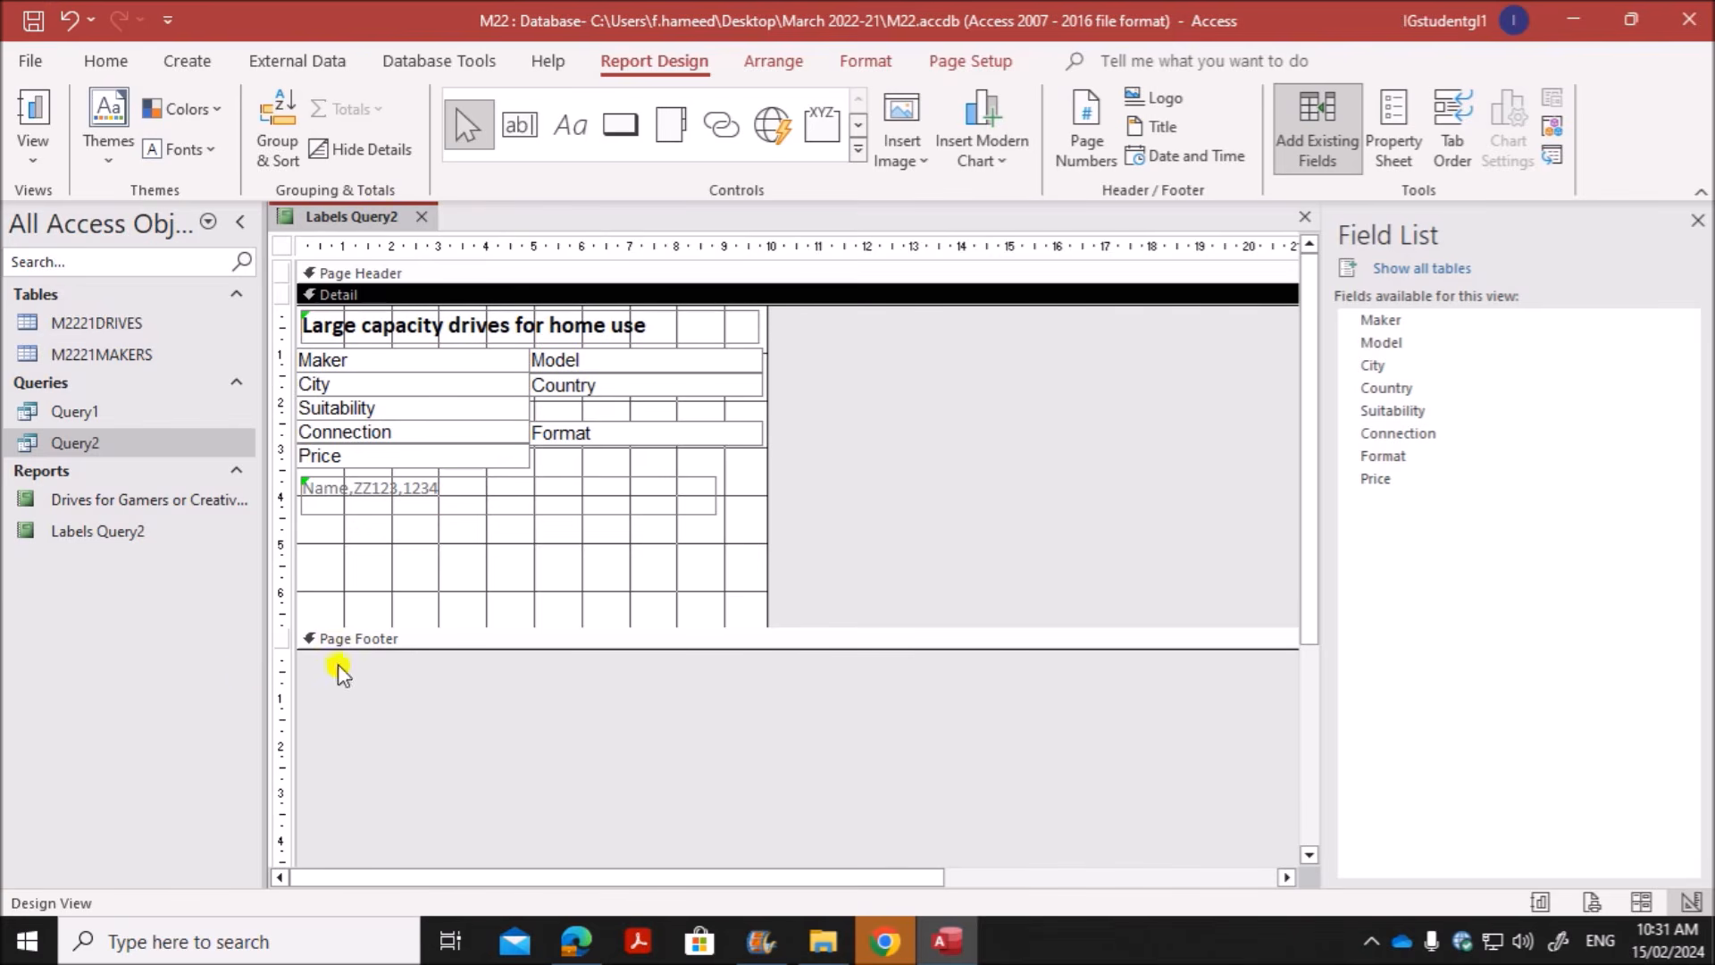
pyautogui.moveTo(299, 648); pyautogui.dragTo(286, 701)
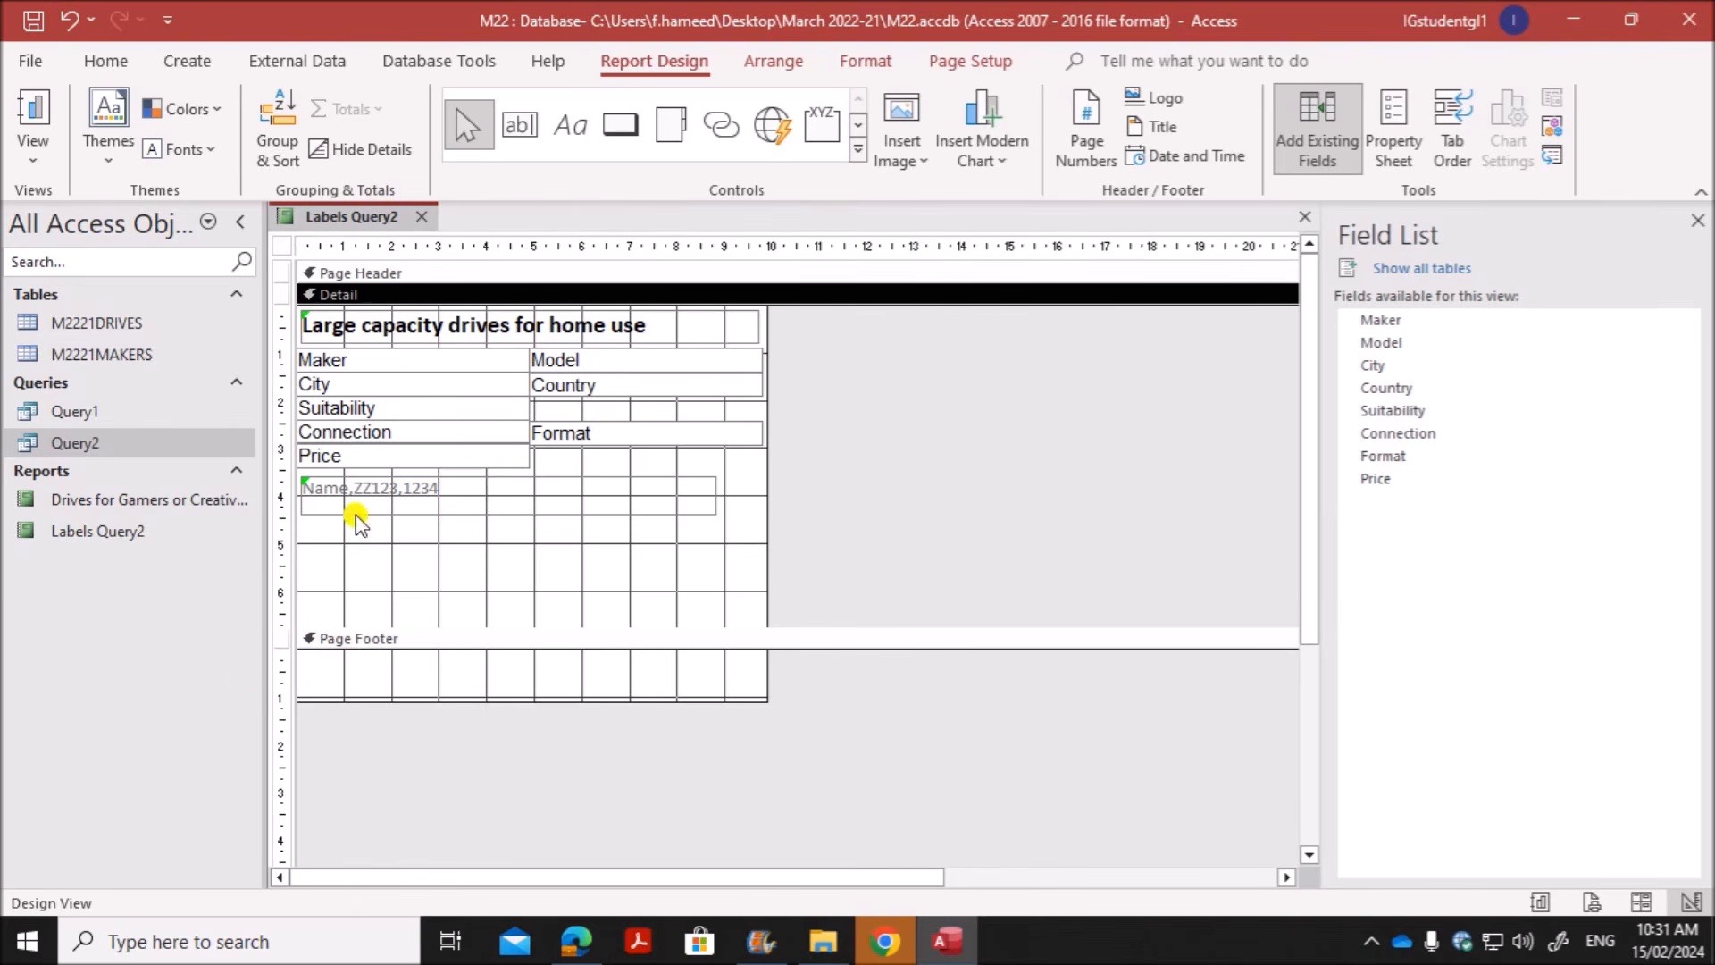
pyautogui.click(356, 509)
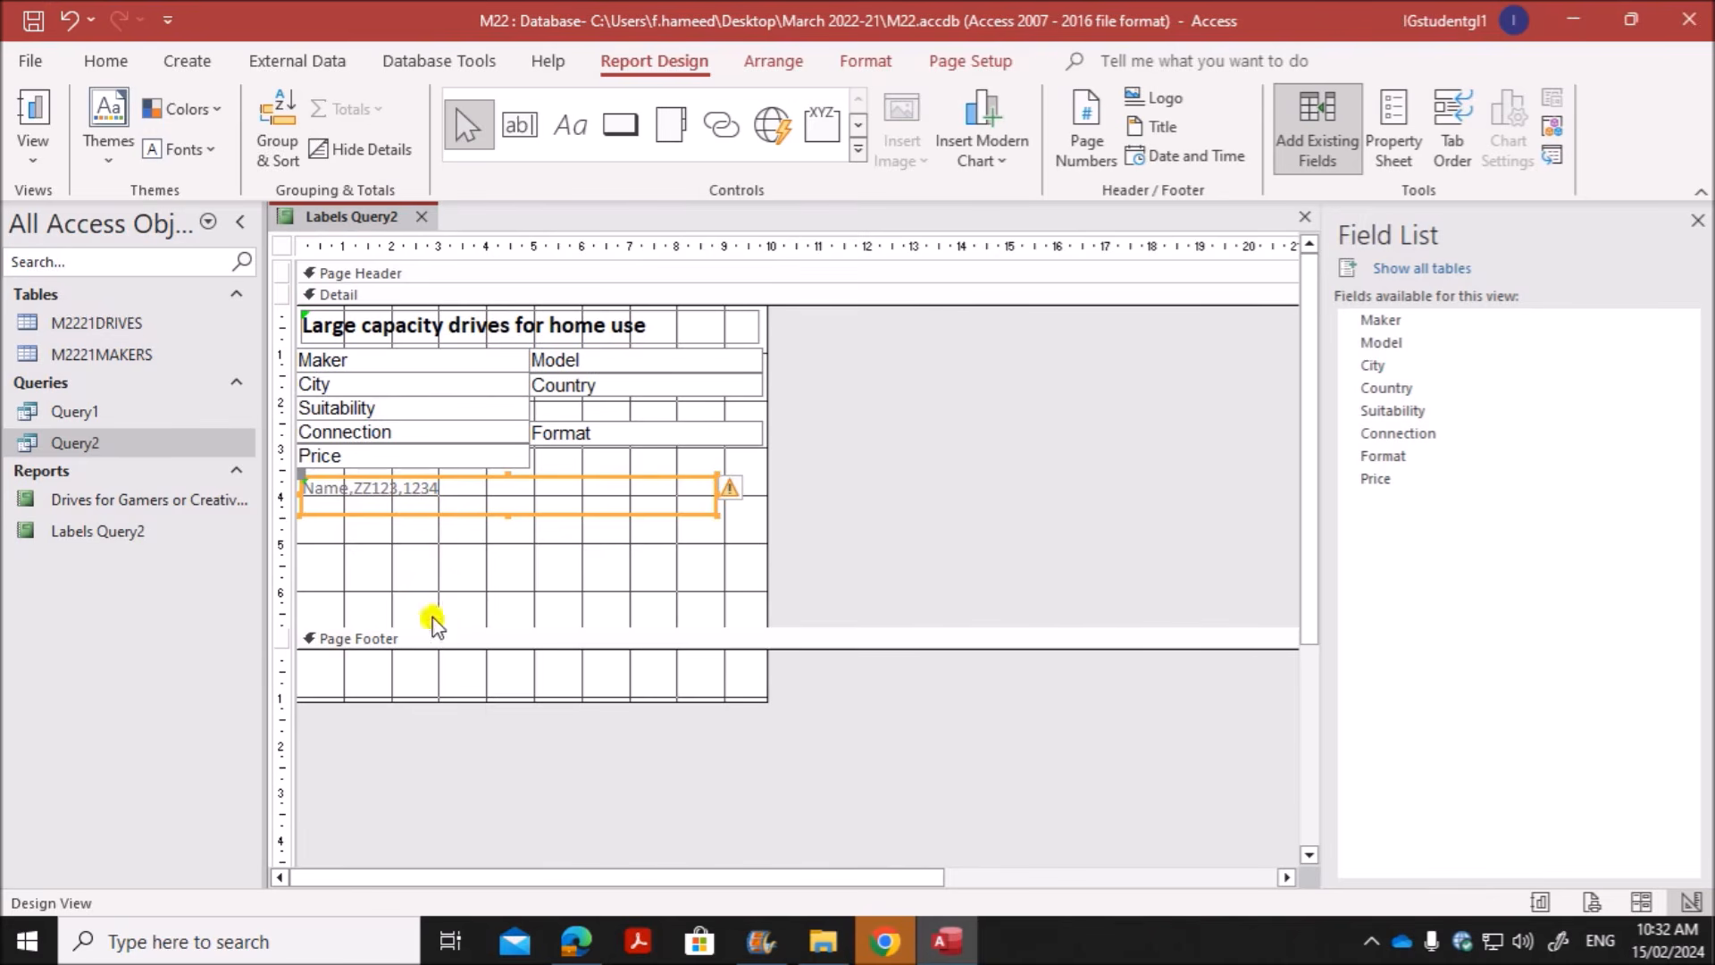
pyautogui.click(382, 701)
pyautogui.hotkey('ctrl', 'v')
pyautogui.click(592, 721)
# Step: Open the labels in Print Preview and examine the candidate details and the spacing between labels down the page
pyautogui.rightClick(353, 217)
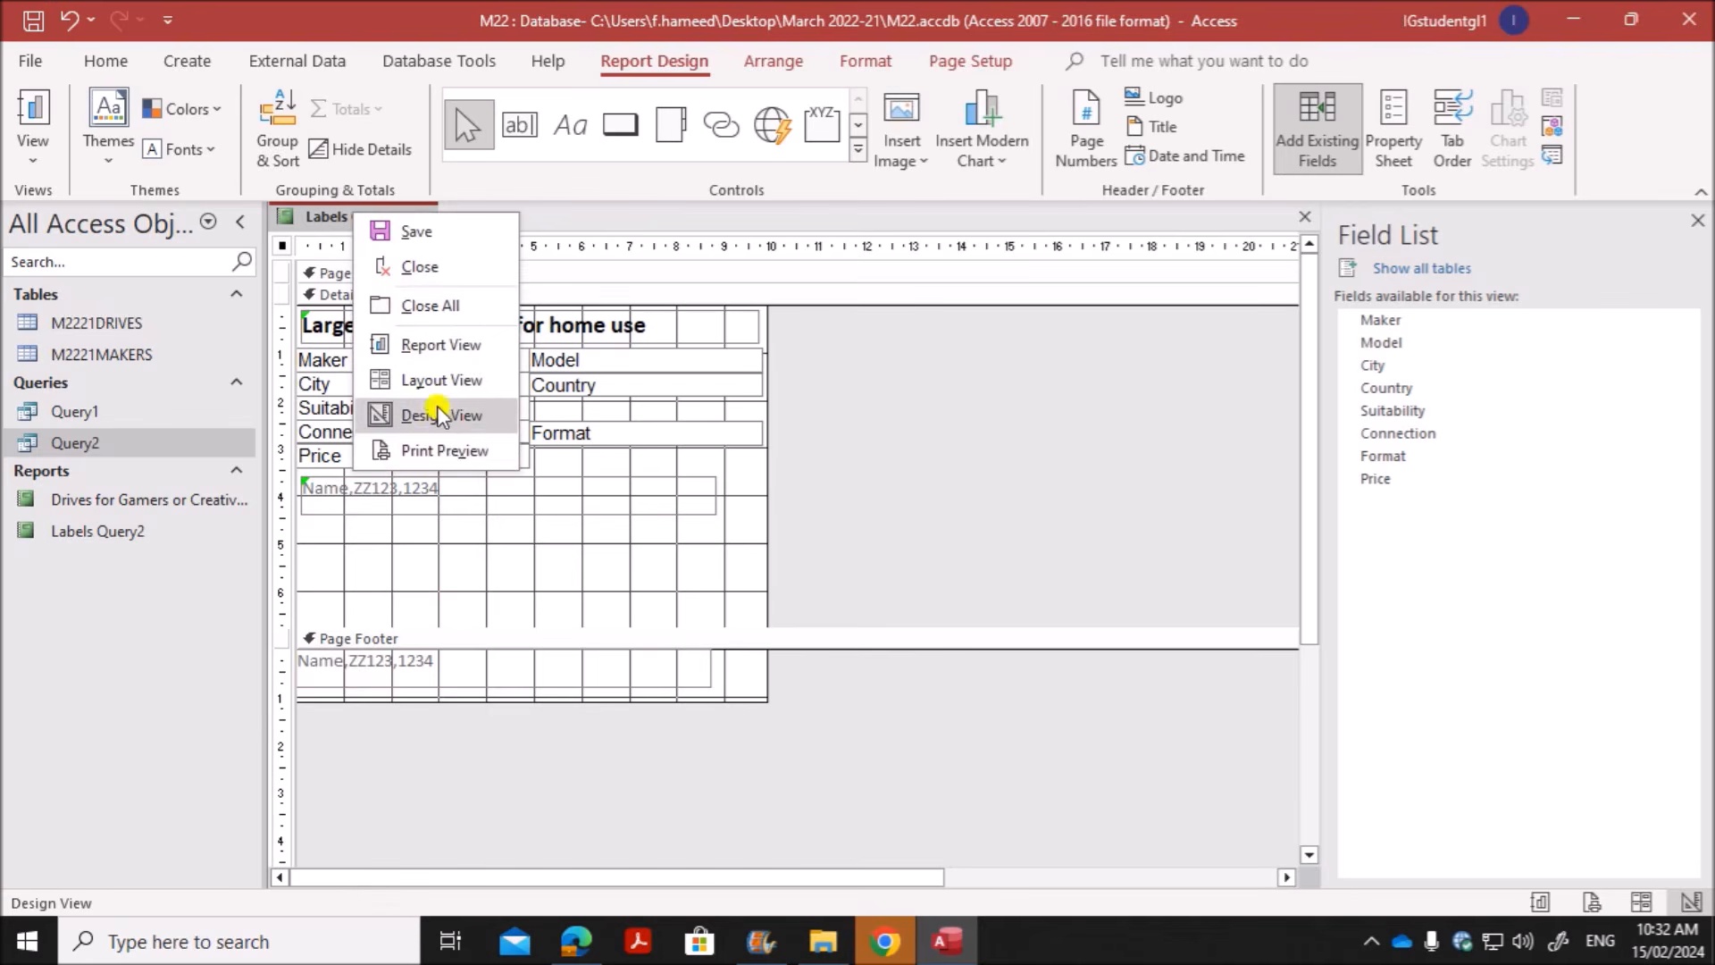
pyautogui.click(428, 444)
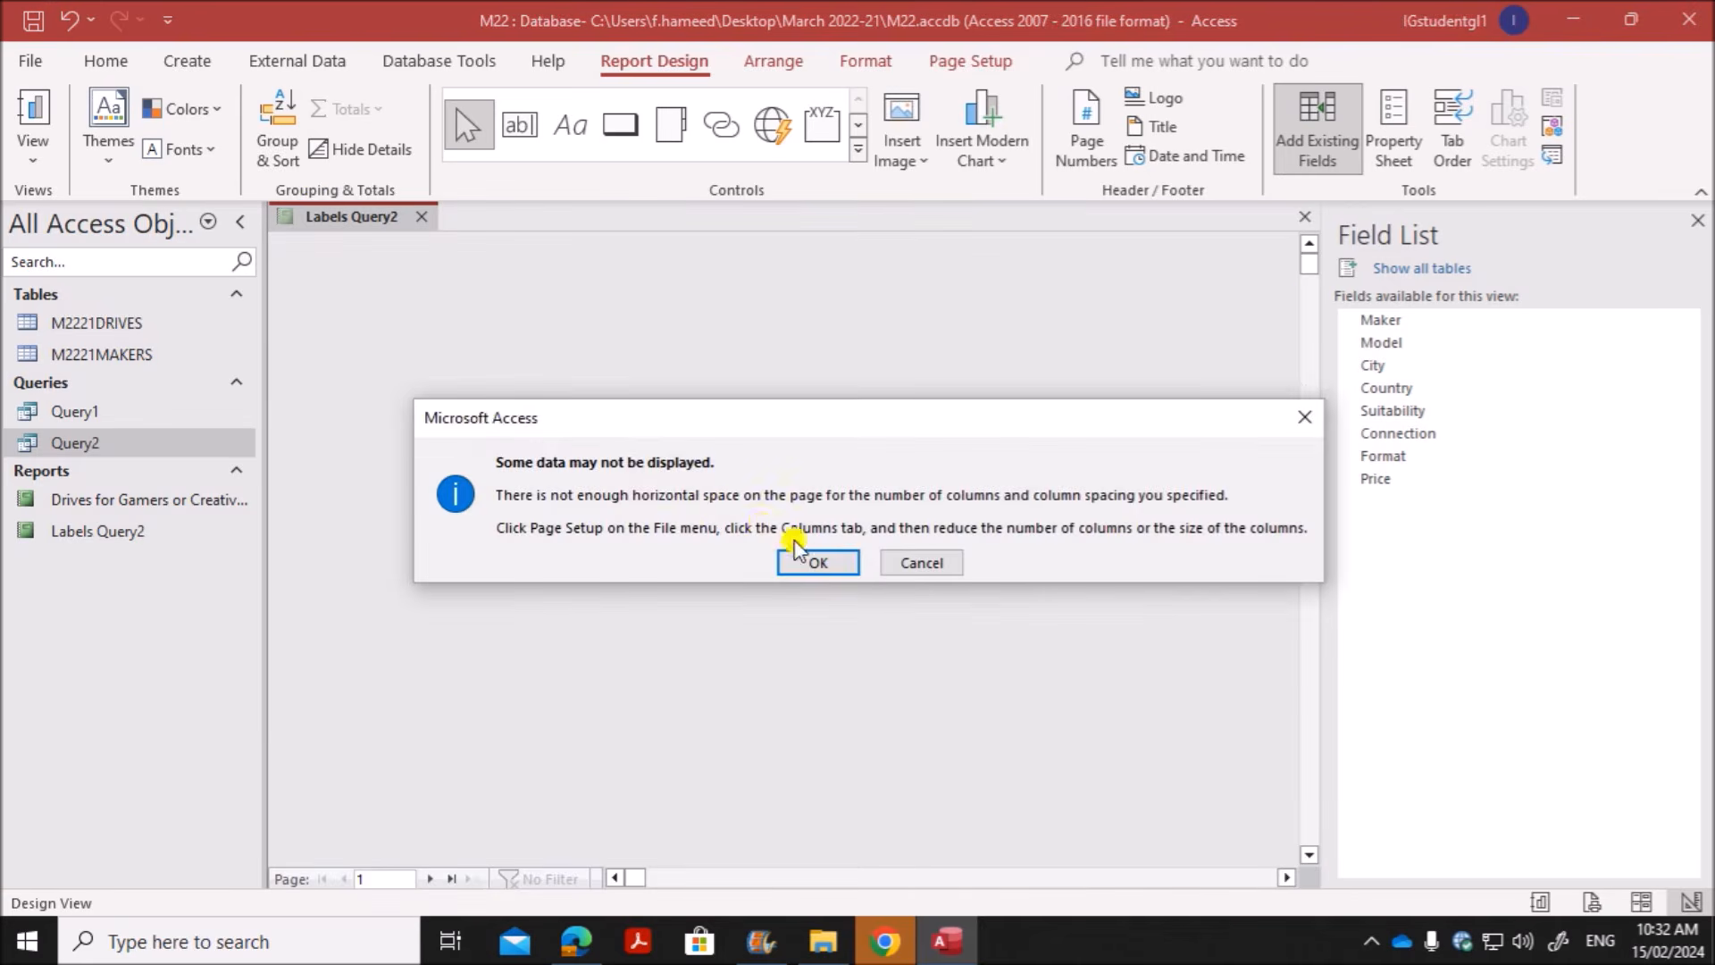
pyautogui.click(798, 550)
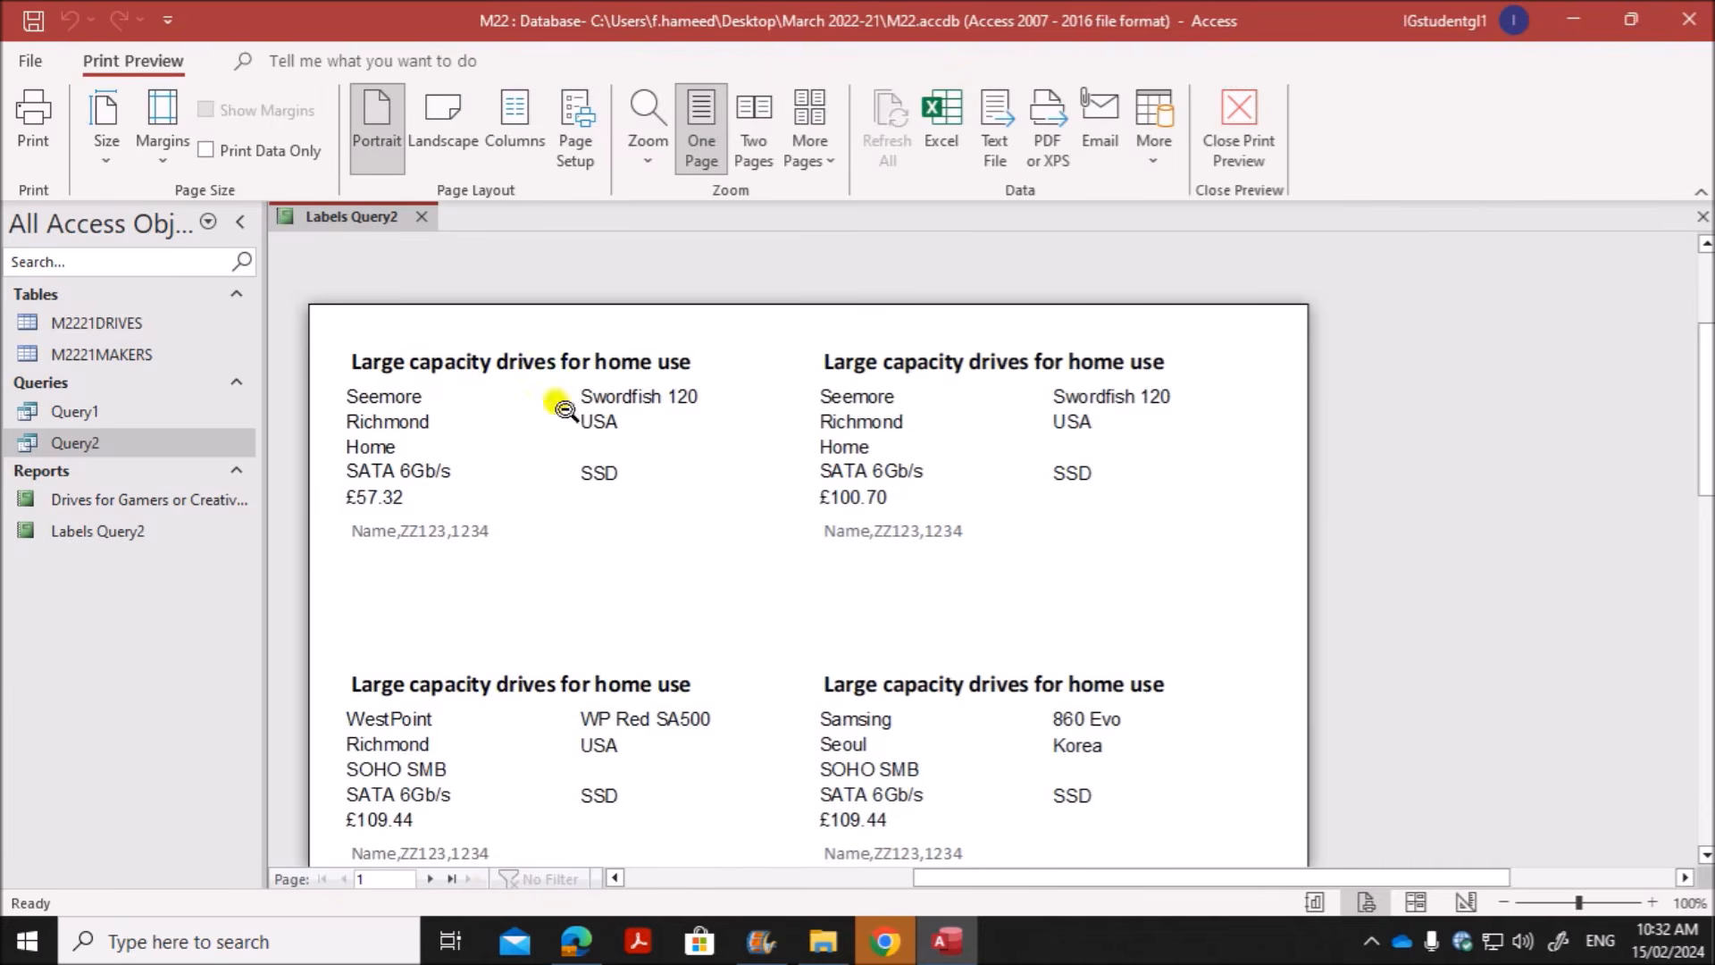
pyautogui.scroll(-5, 715, 486)
pyautogui.scroll(-4, 728, 494)
pyautogui.scroll(6, 733, 495)
pyautogui.scroll(3, 730, 493)
pyautogui.scroll(-4, 728, 490)
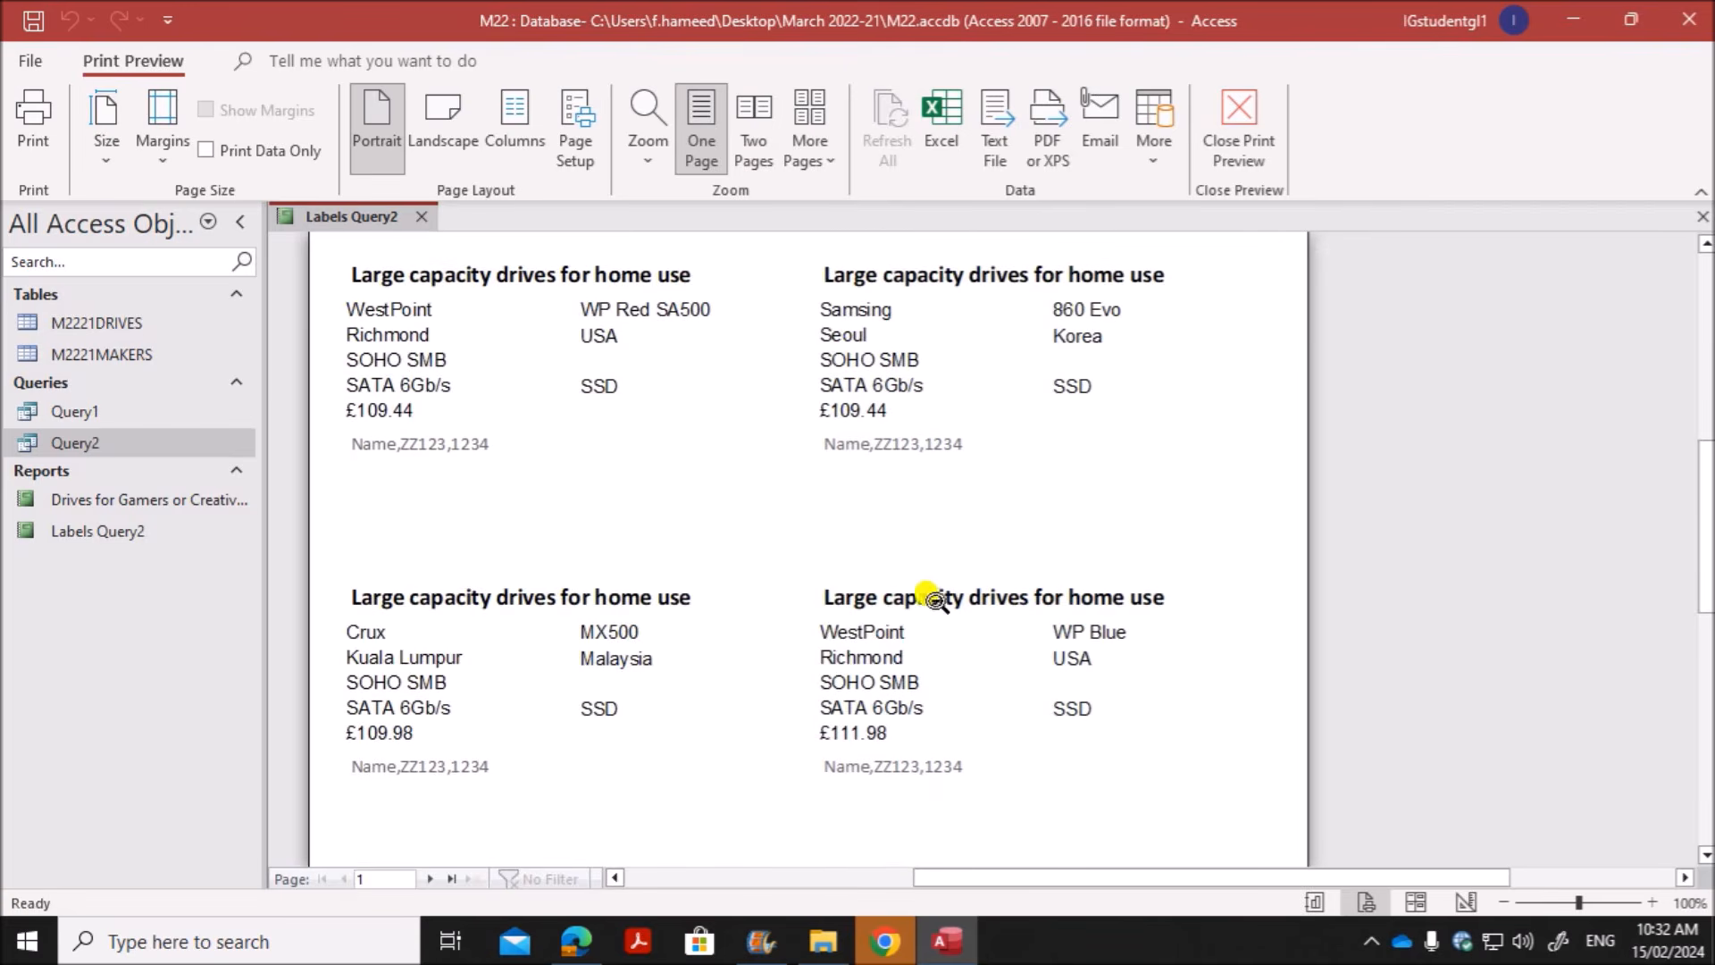
pyautogui.scroll(-2, 880, 603)
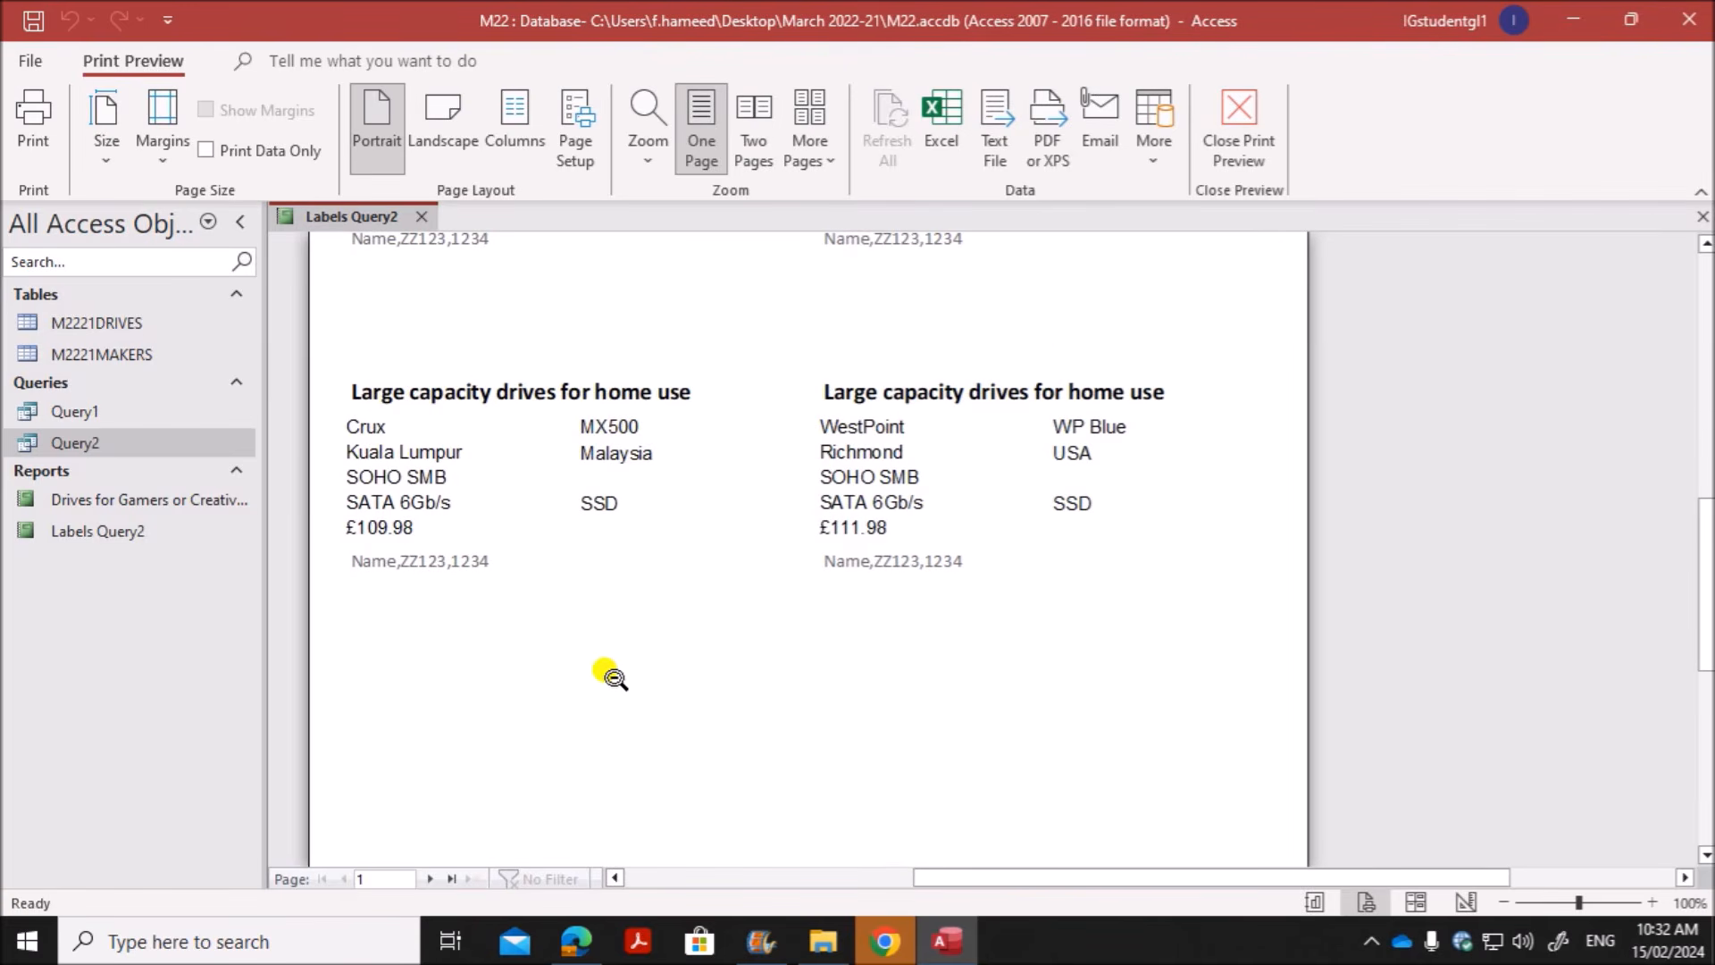
pyautogui.scroll(1, 688, 616)
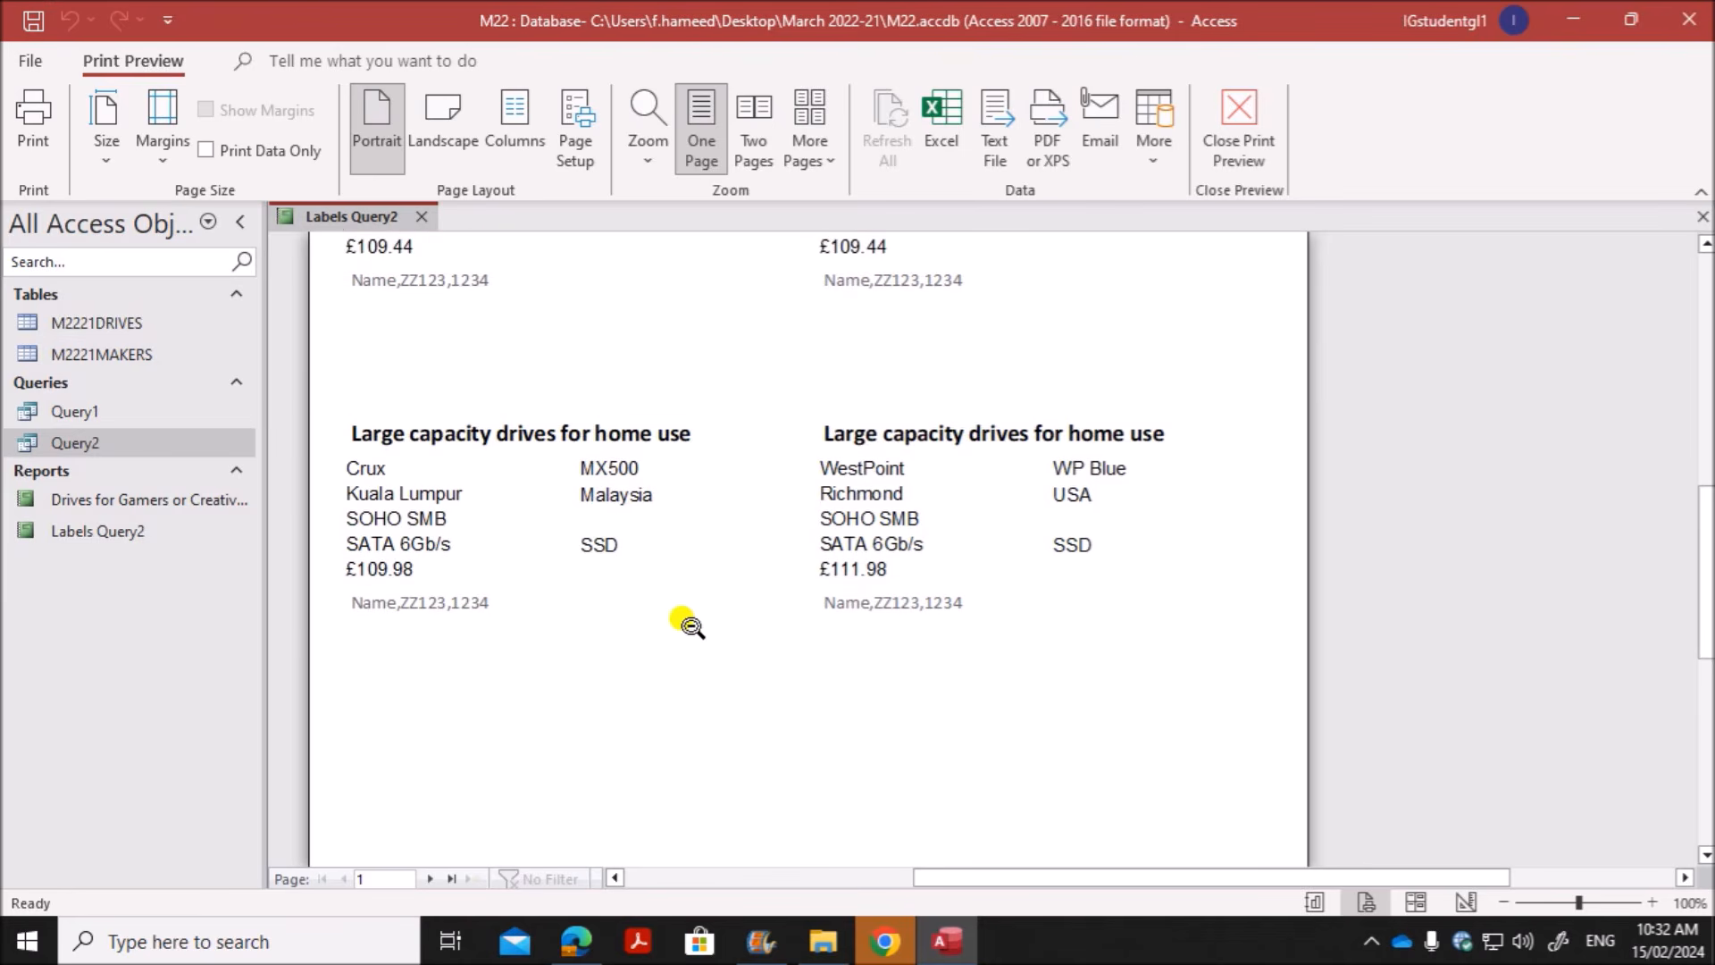
# Step: In Design View, shorten the Detail section to about 5 cm high to reduce the gap beneath the candidate details
pyautogui.rightClick(335, 215)
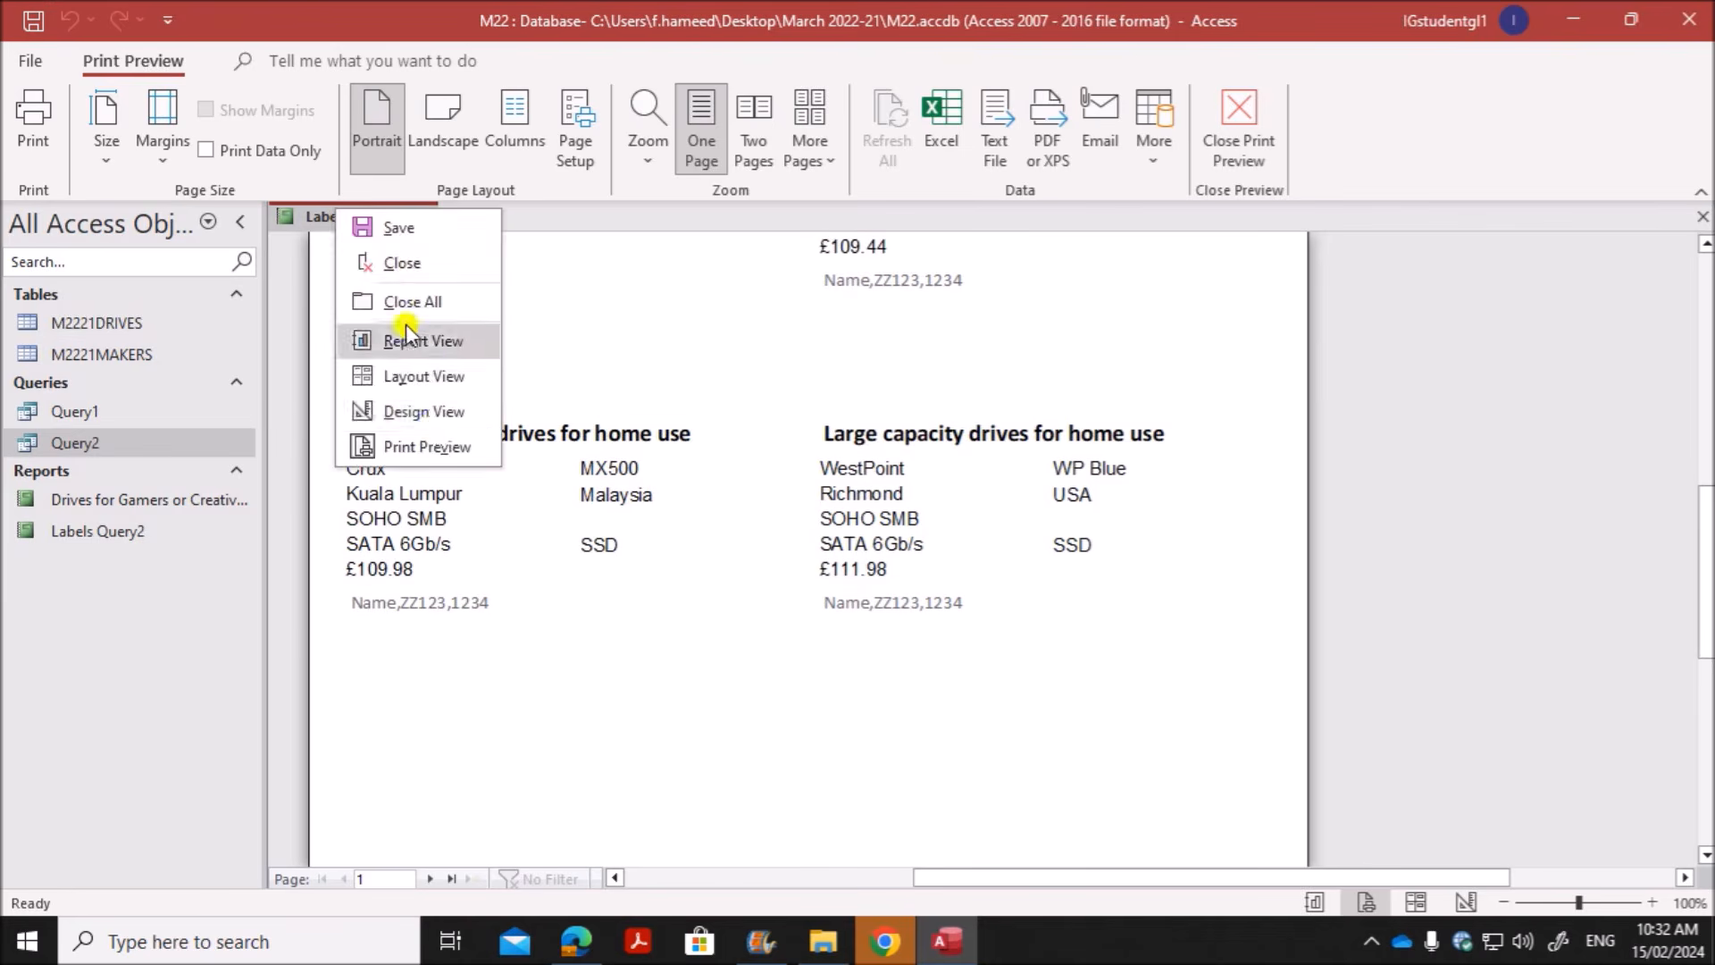
pyautogui.click(424, 406)
pyautogui.moveTo(303, 624); pyautogui.dragTo(298, 541)
# Step: Preview the labels for printing again and inspect the tighter spacing, field layout and candidate details from the start to the end of the page
pyautogui.rightClick(326, 216)
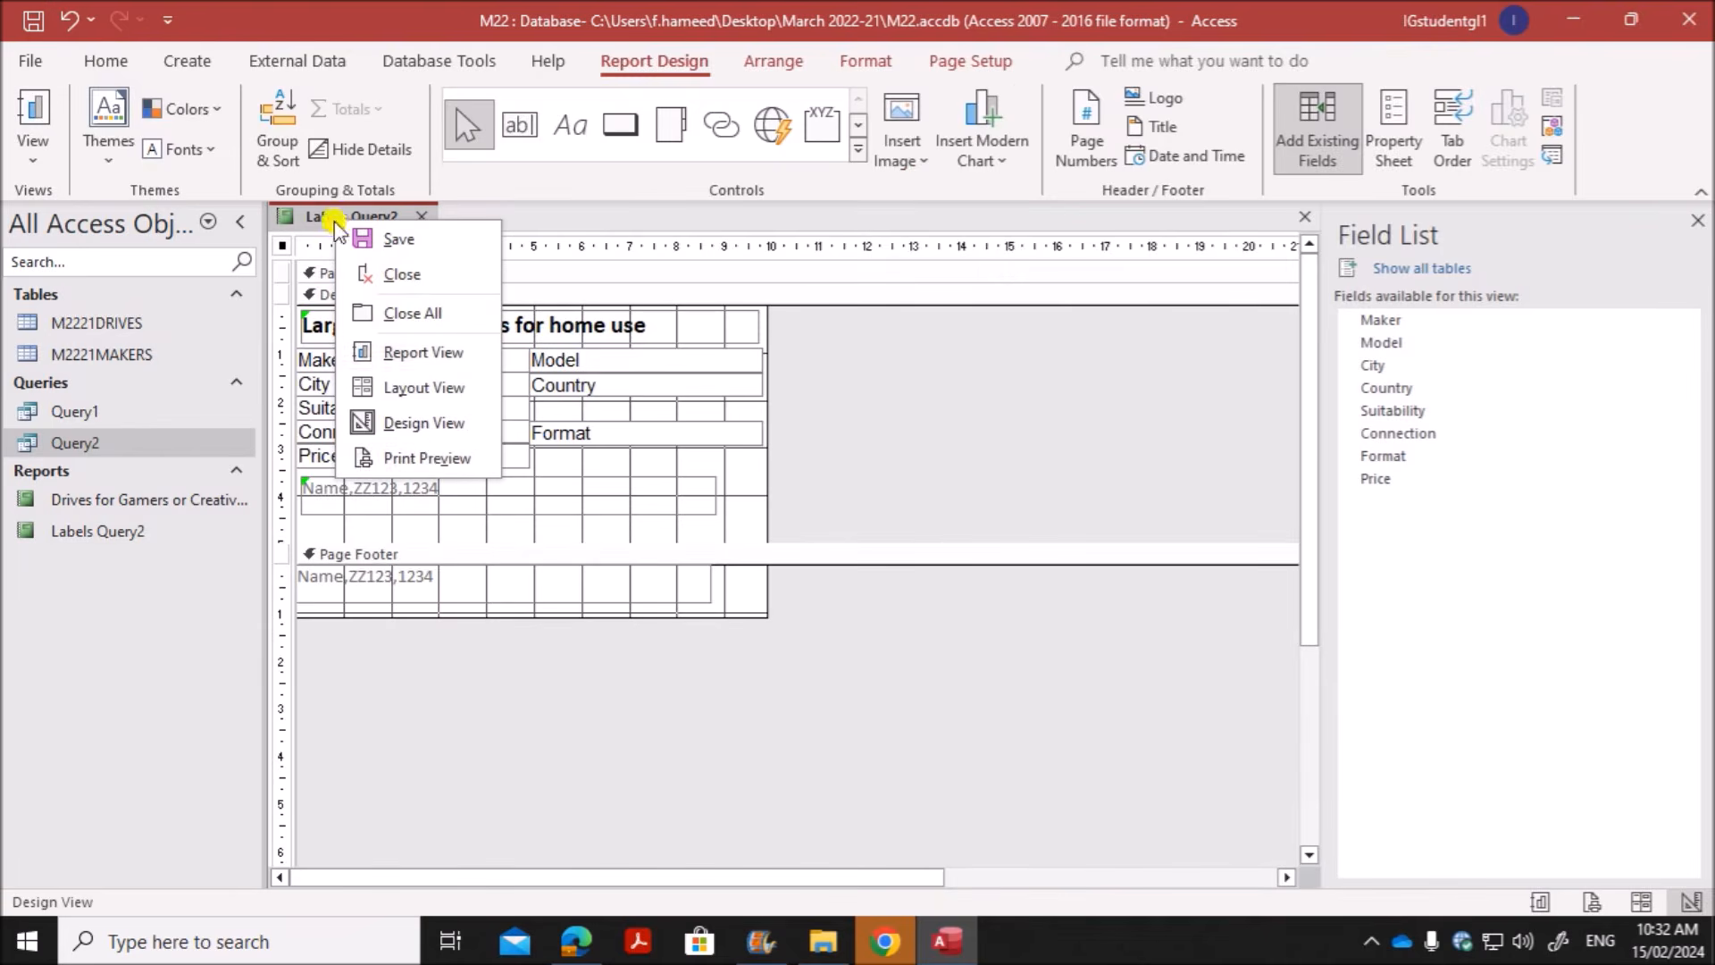
pyautogui.click(422, 457)
pyautogui.click(816, 561)
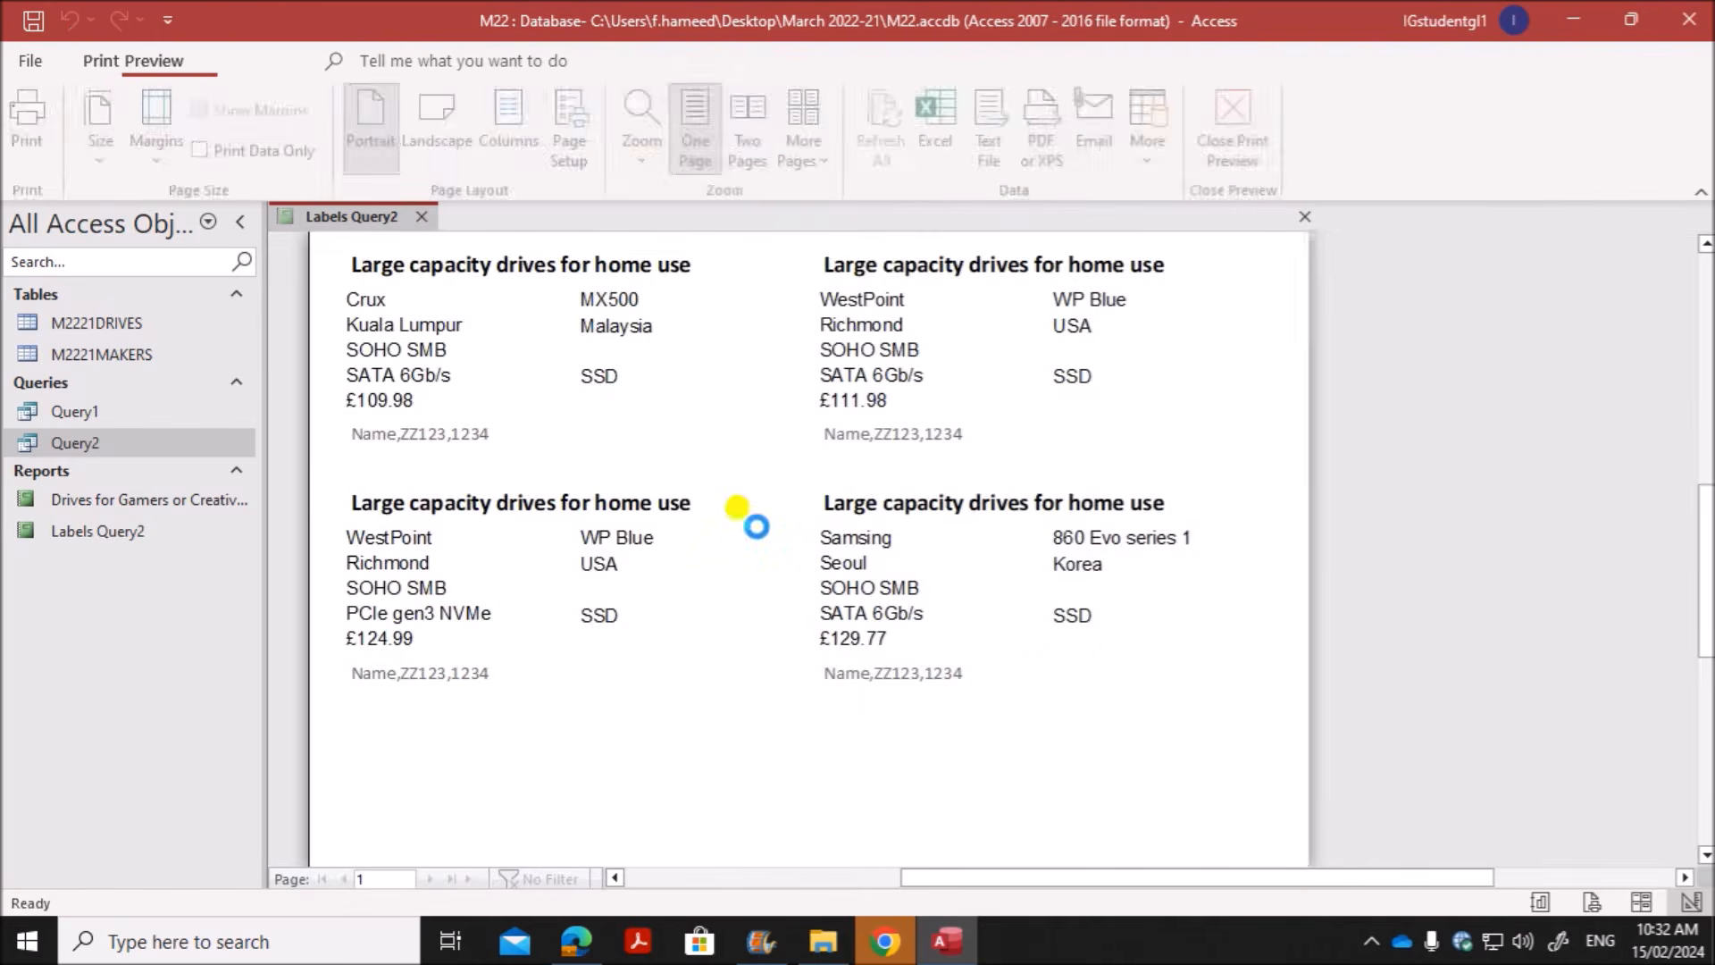
pyautogui.scroll(5, 737, 509)
pyautogui.scroll(4, 734, 522)
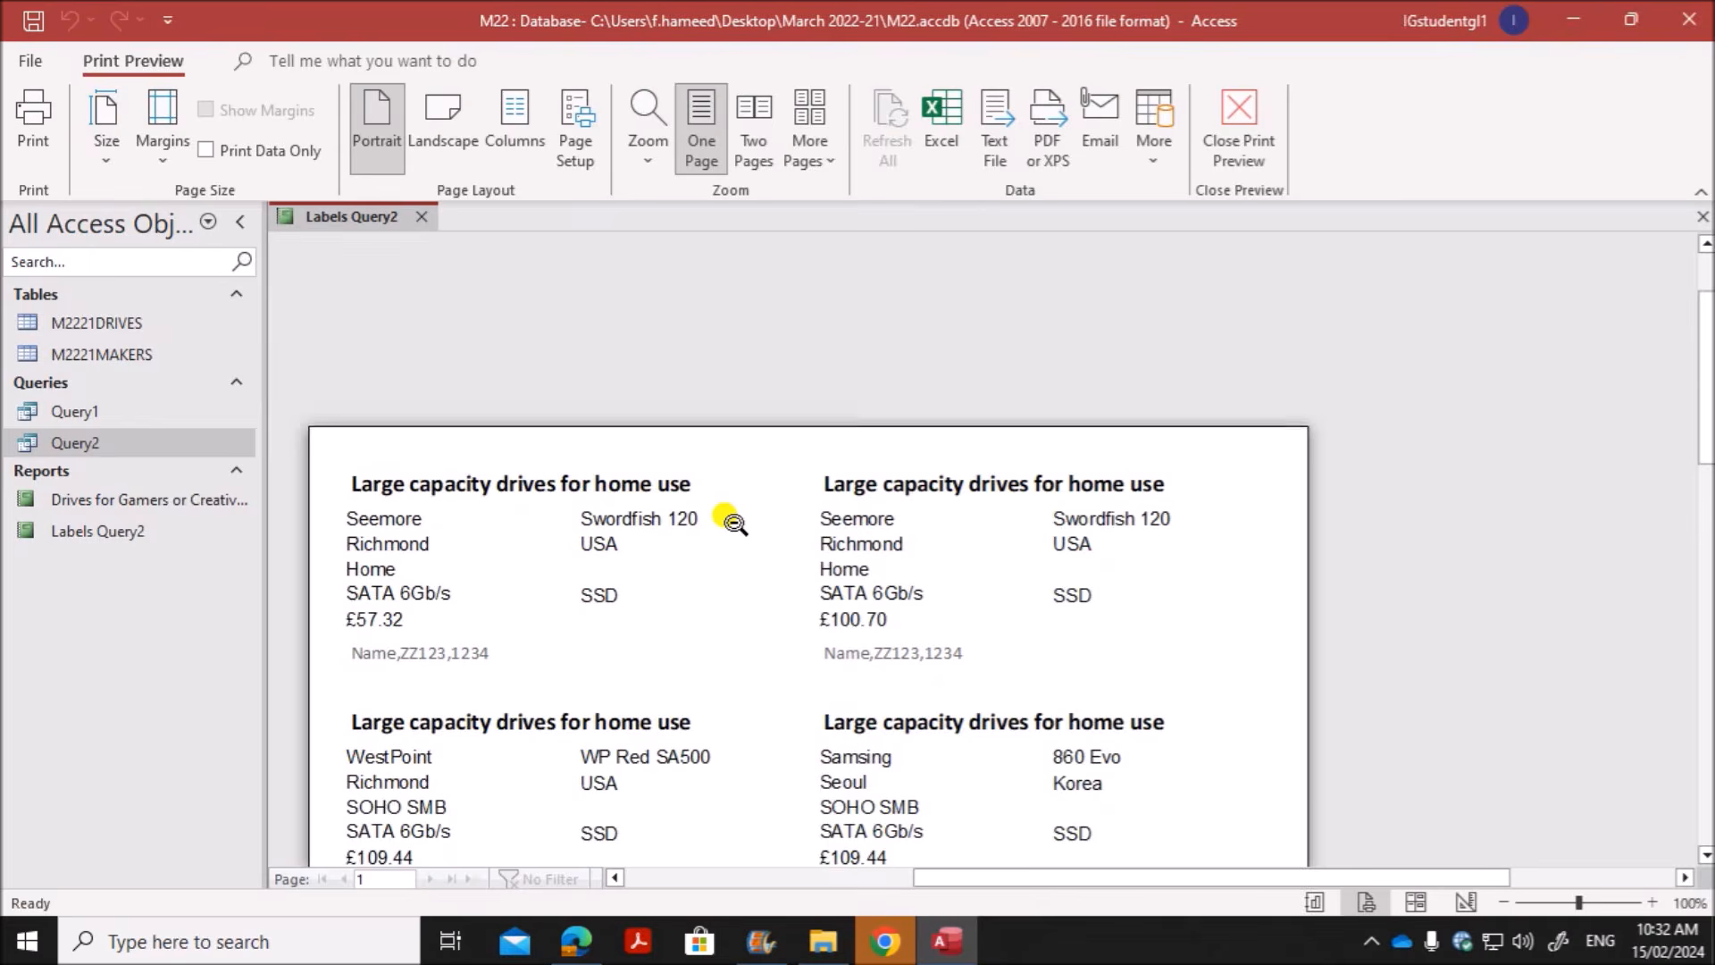
pyautogui.scroll(-4, 739, 715)
pyautogui.scroll(-8, 809, 689)
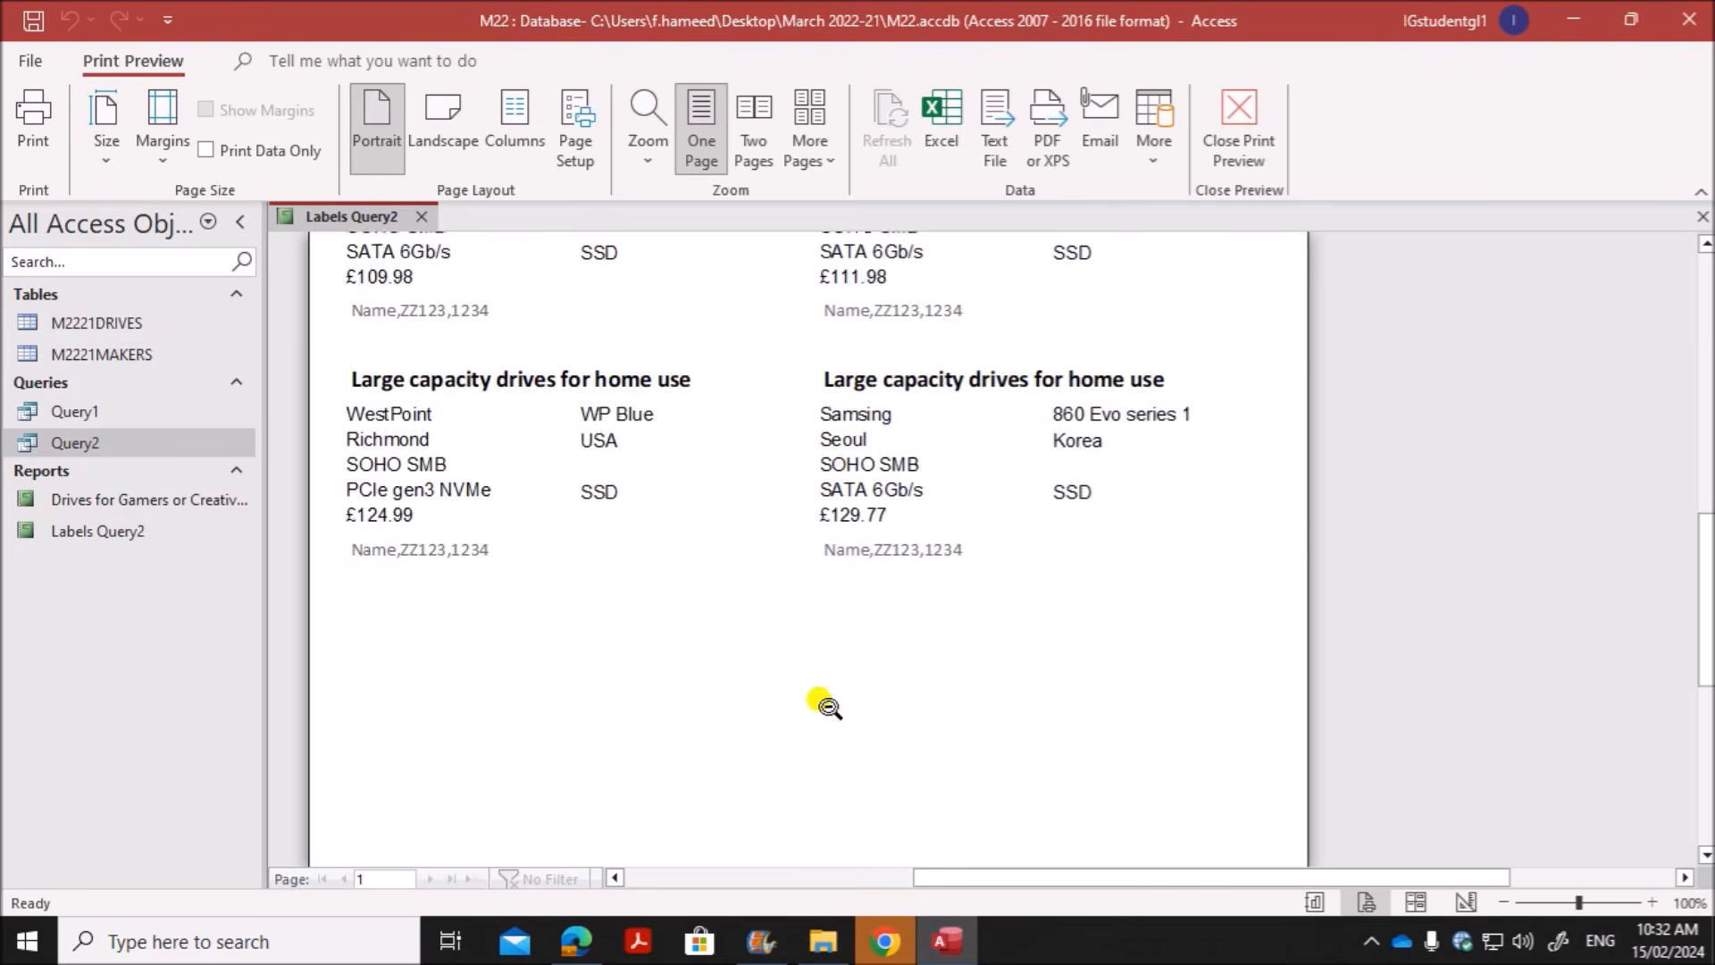
pyautogui.scroll(5, 814, 686)
pyautogui.scroll(3, 815, 684)
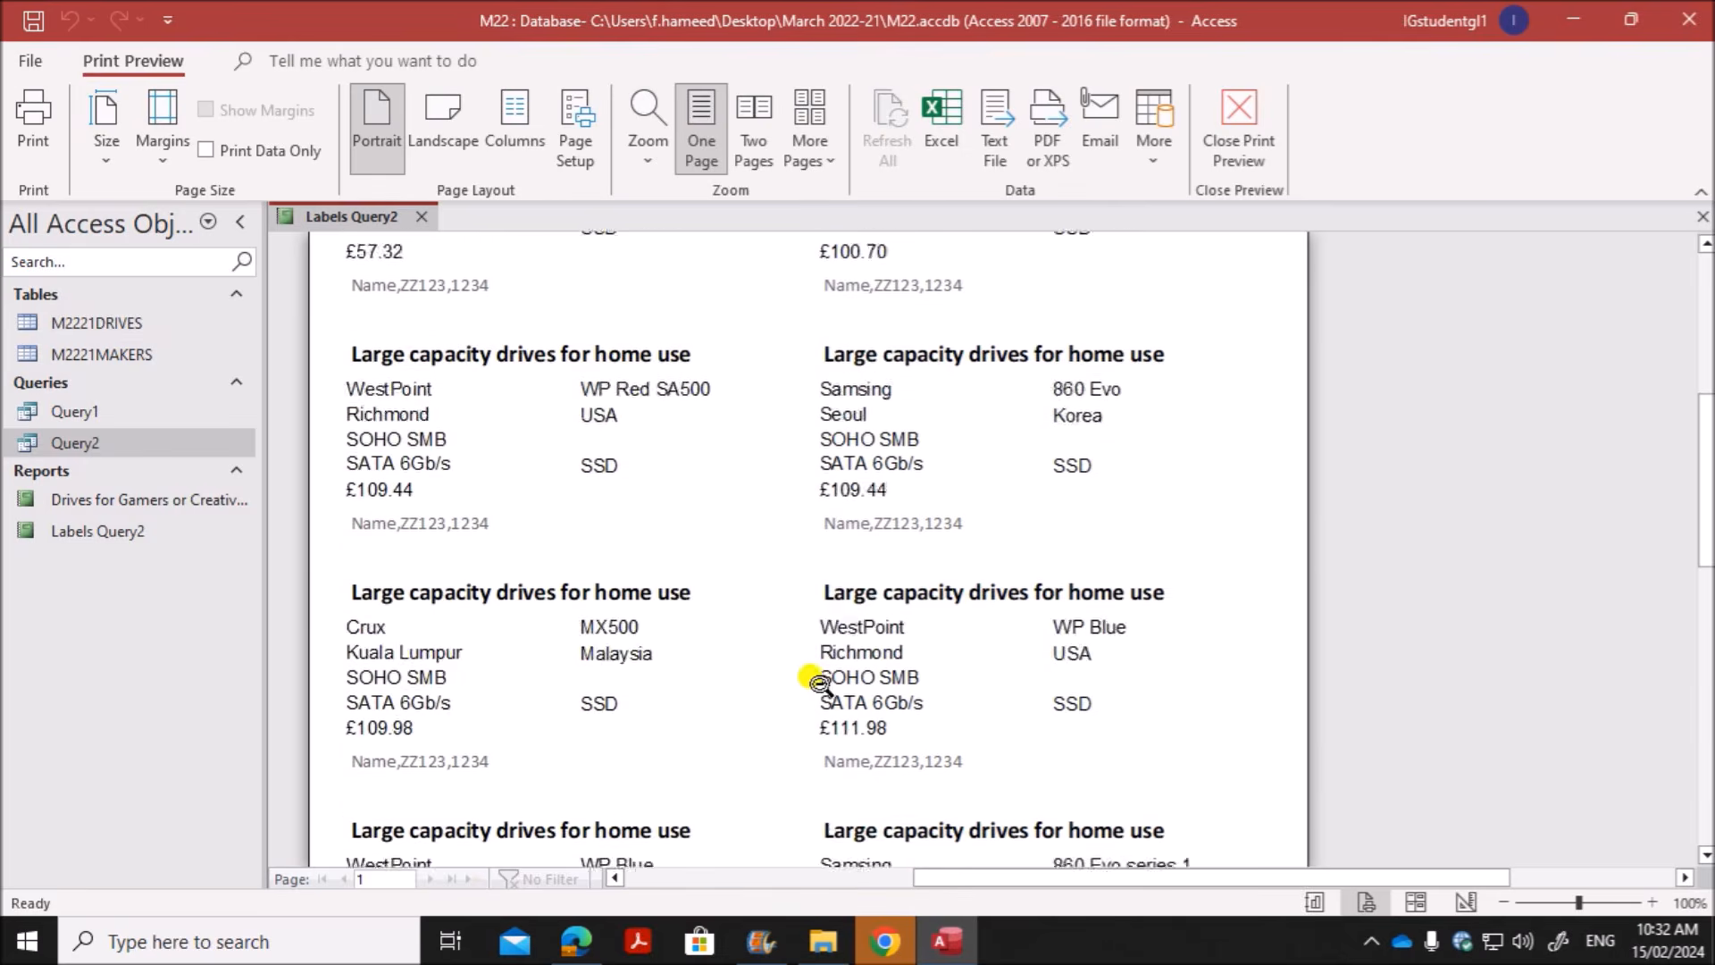
# Step: Switch to the exam PDF and review the label requirements and the save and print instructions for Printout 3
pyautogui.hotkey('alt', 'Tab')
pyautogui.scroll(-4, 651, 438)
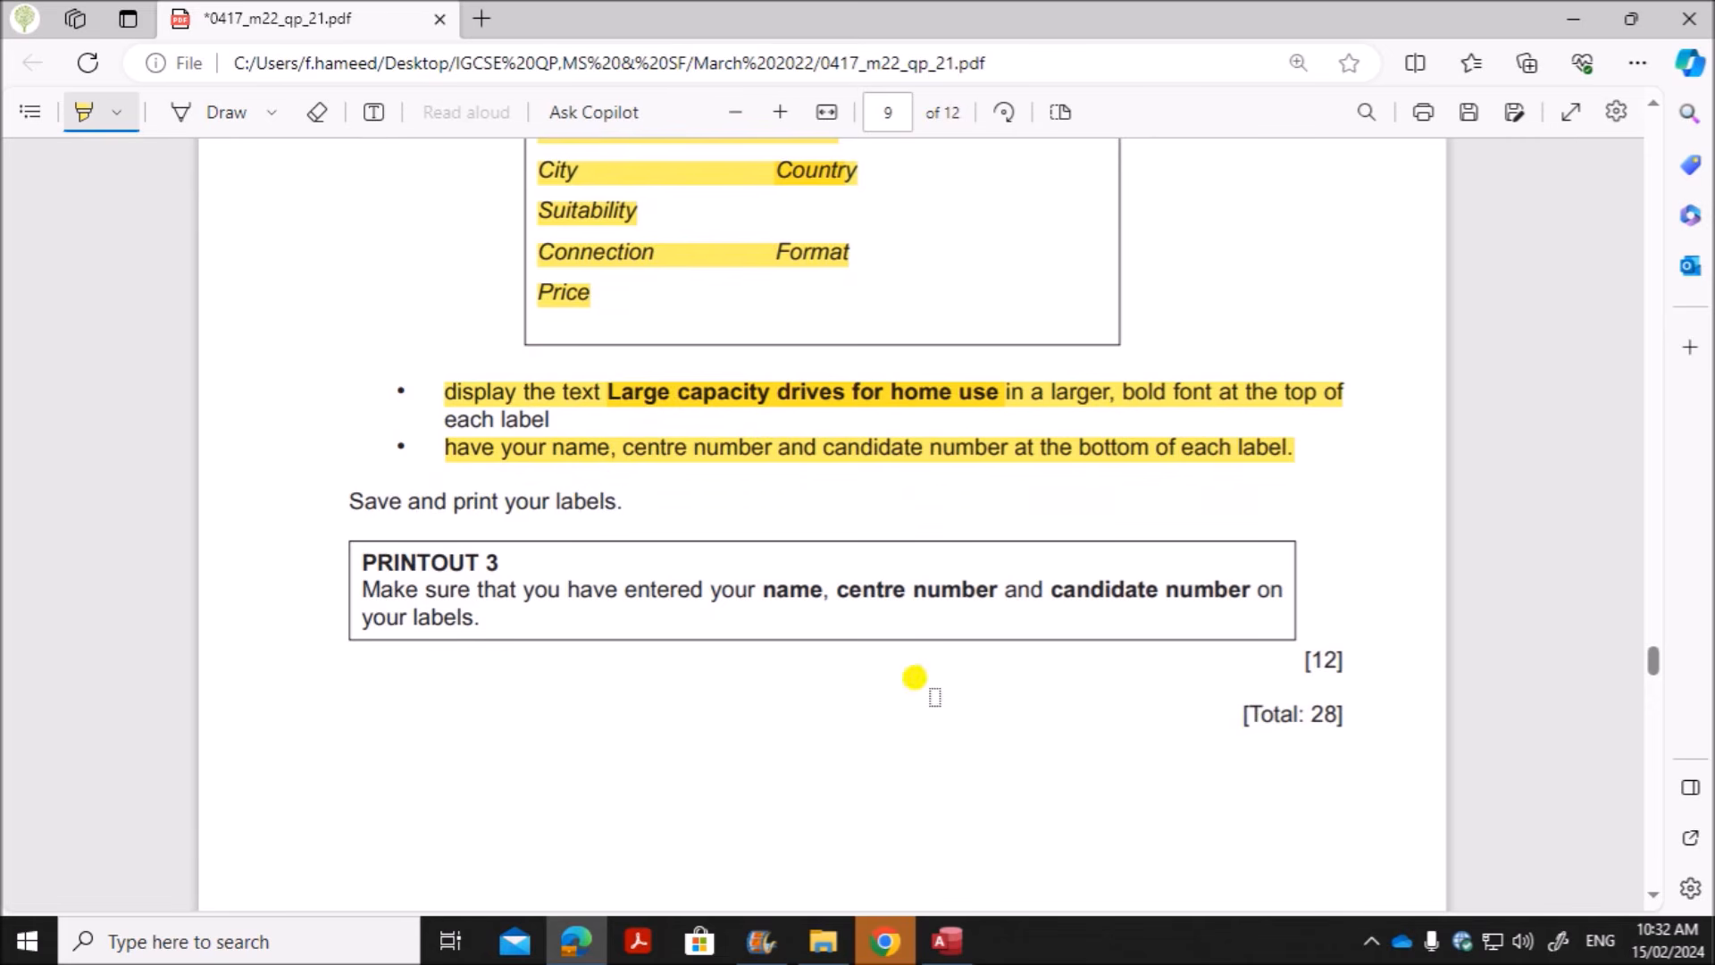
pyautogui.scroll(-10, 931, 594)
pyautogui.scroll(15, 930, 597)
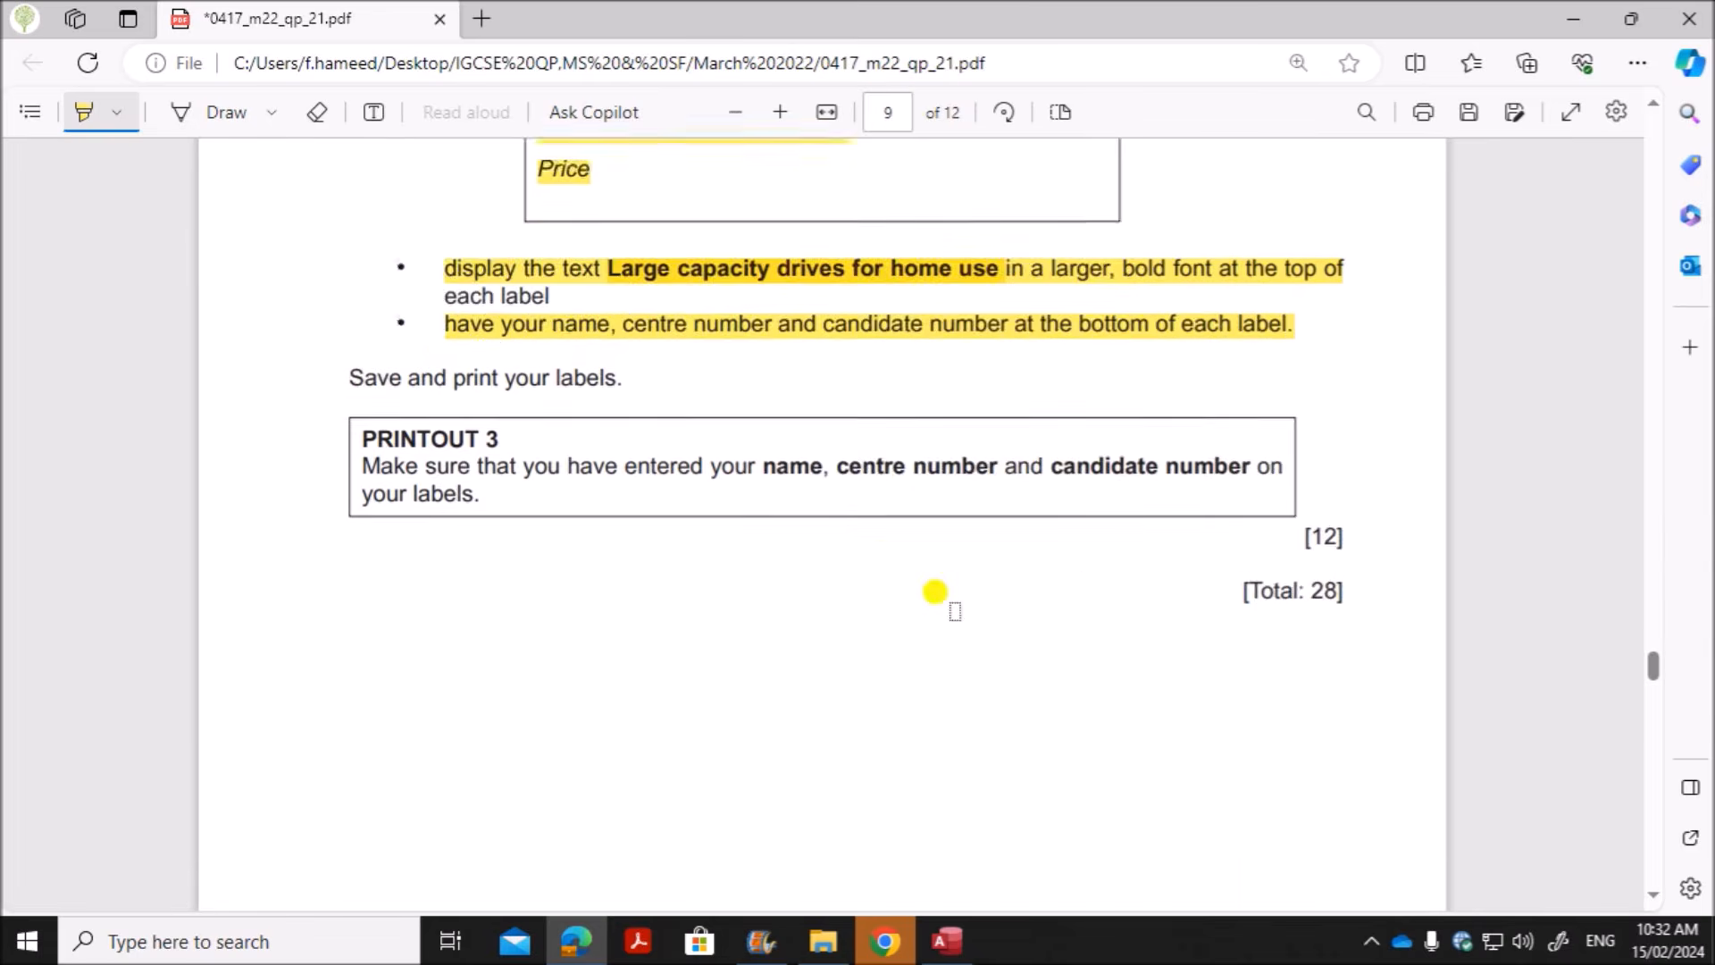
pyautogui.scroll(-8, 901, 582)
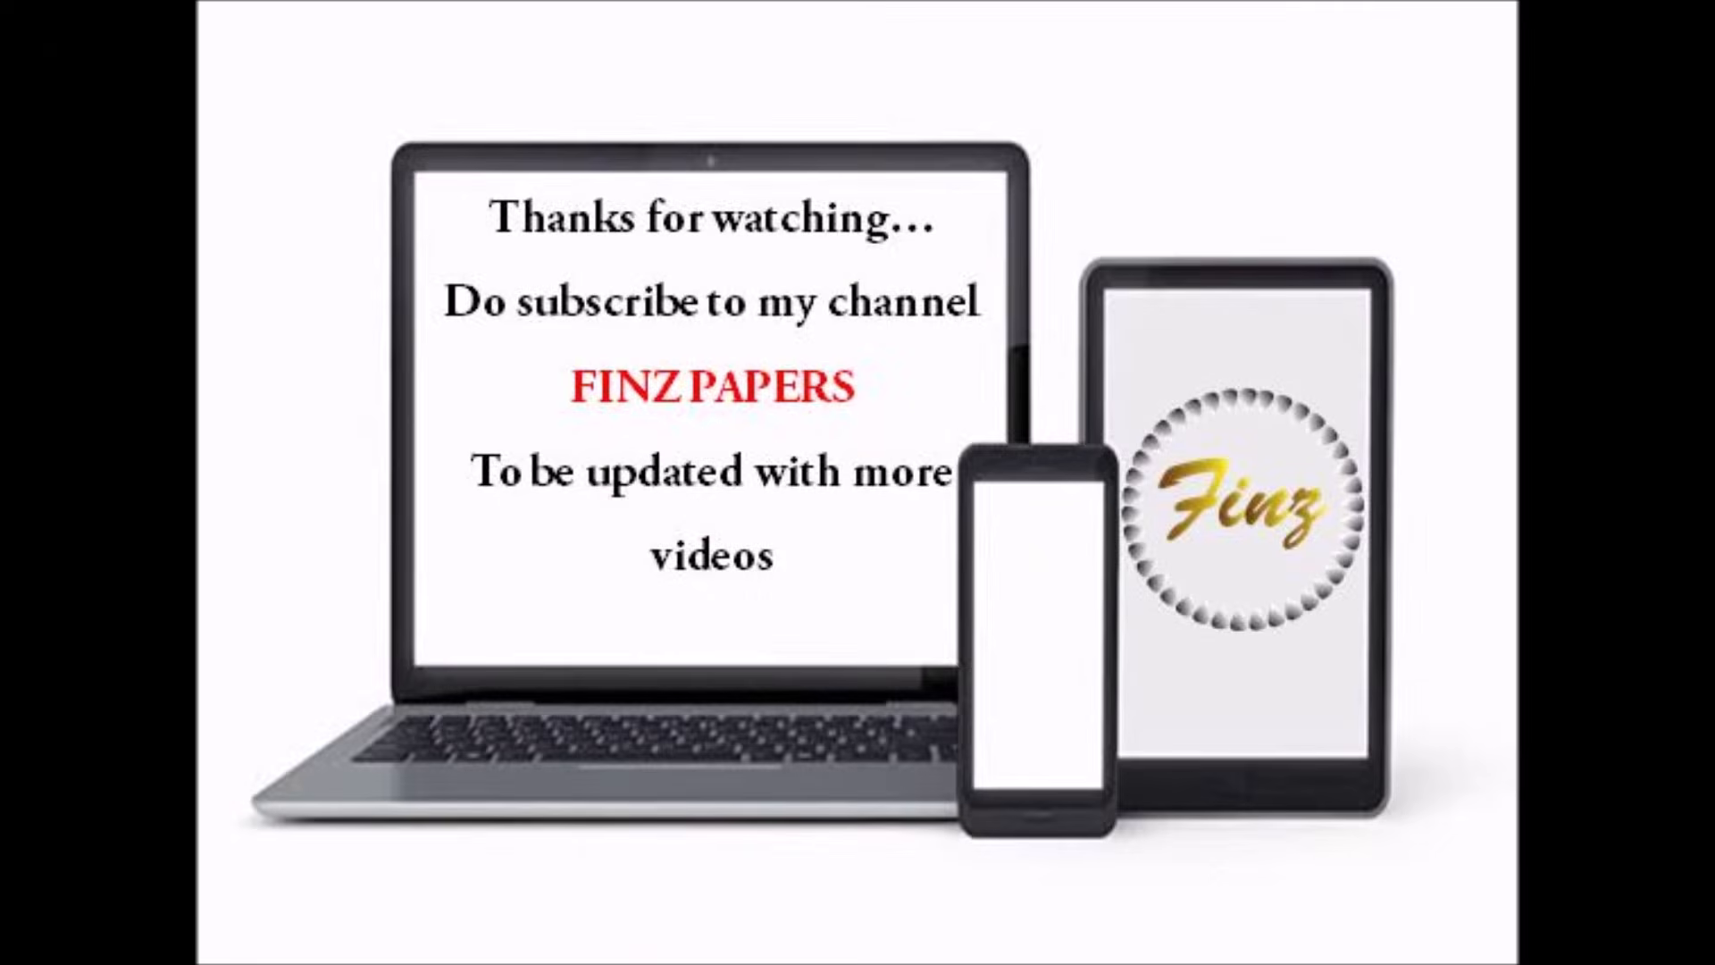